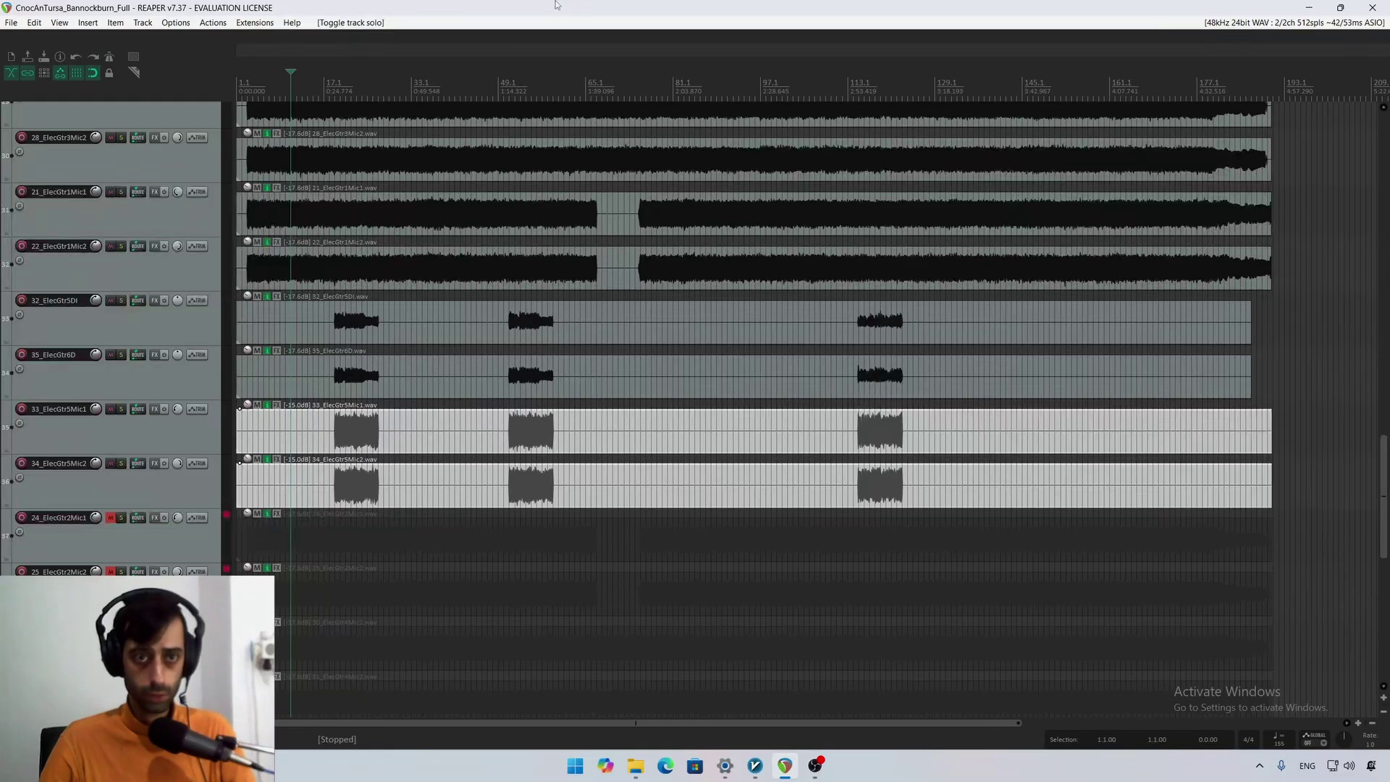
Step: Look through the session's tracks from the Drums folder to the synths, examining the muted electric guitar mic tracks
{"action": "scroll", "coordinate": [193, 216], "scroll_direction": "up", "scroll_amount": 15}
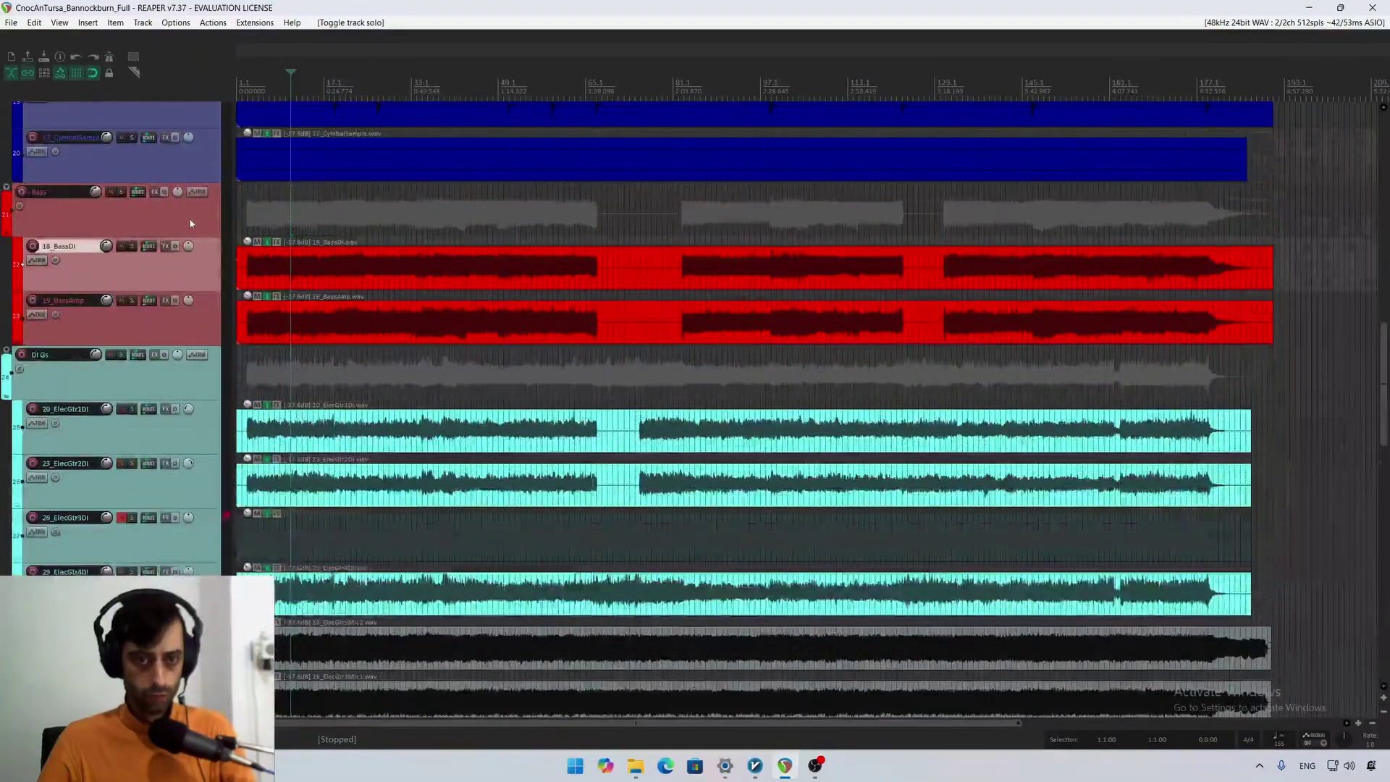
{"action": "scroll", "coordinate": [191, 221], "scroll_direction": "up", "scroll_amount": 12}
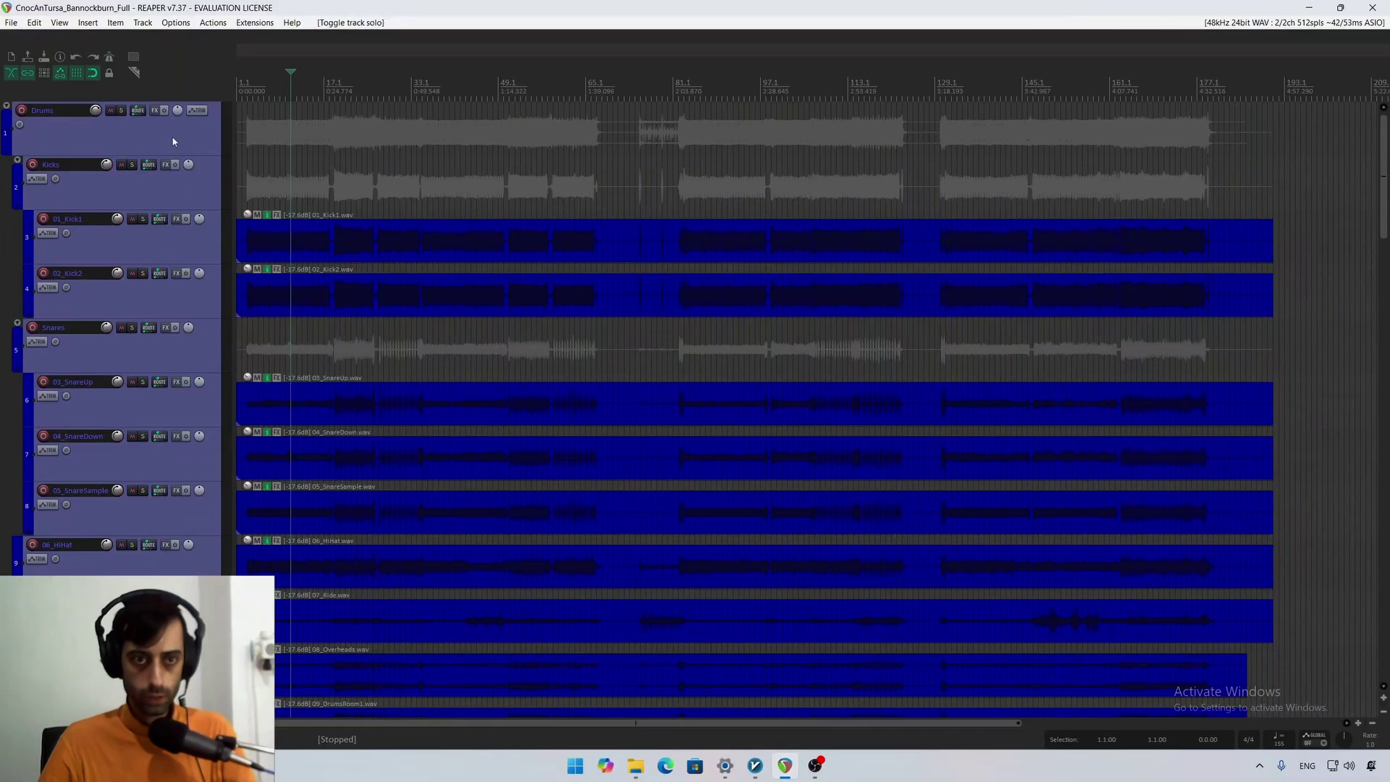
{"action": "left_click", "coordinate": [164, 132]}
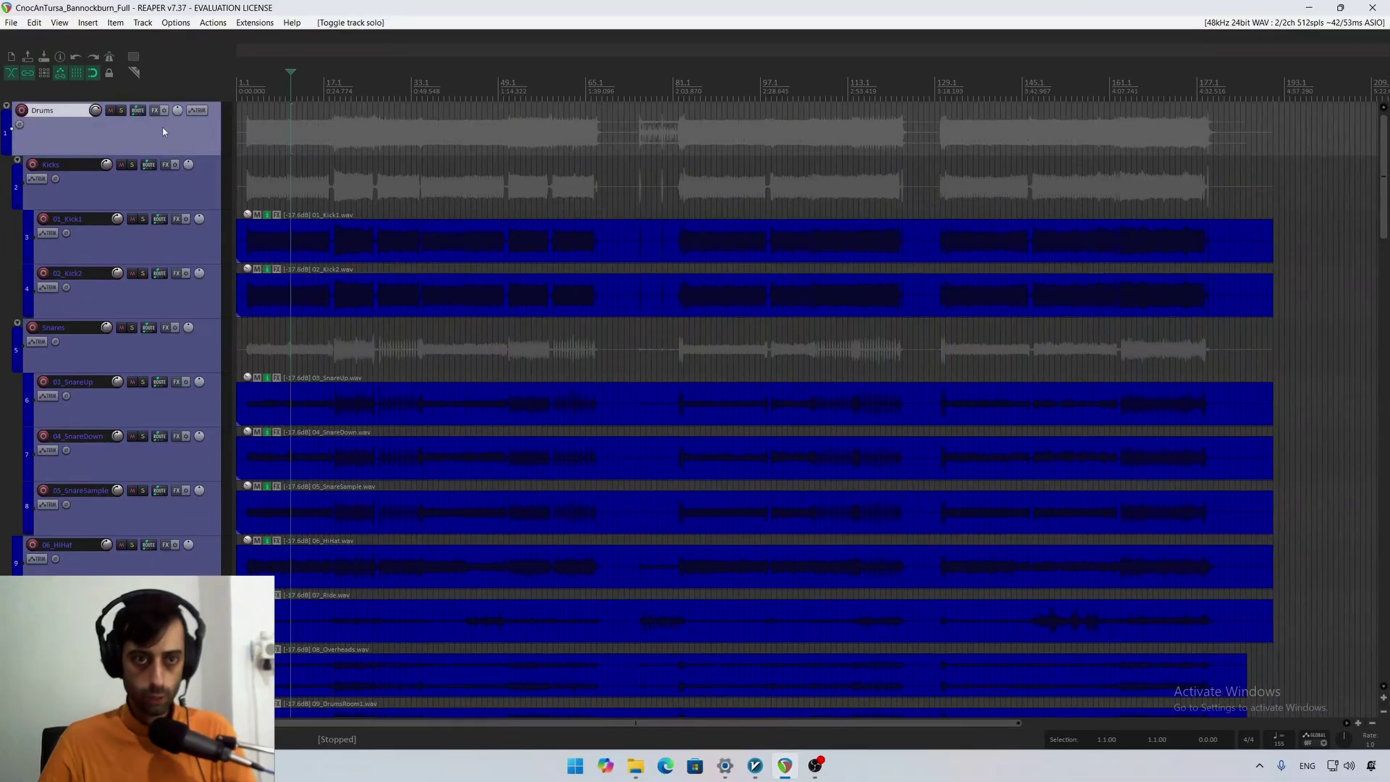
{"action": "scroll", "coordinate": [167, 278], "scroll_direction": "down", "scroll_amount": 10}
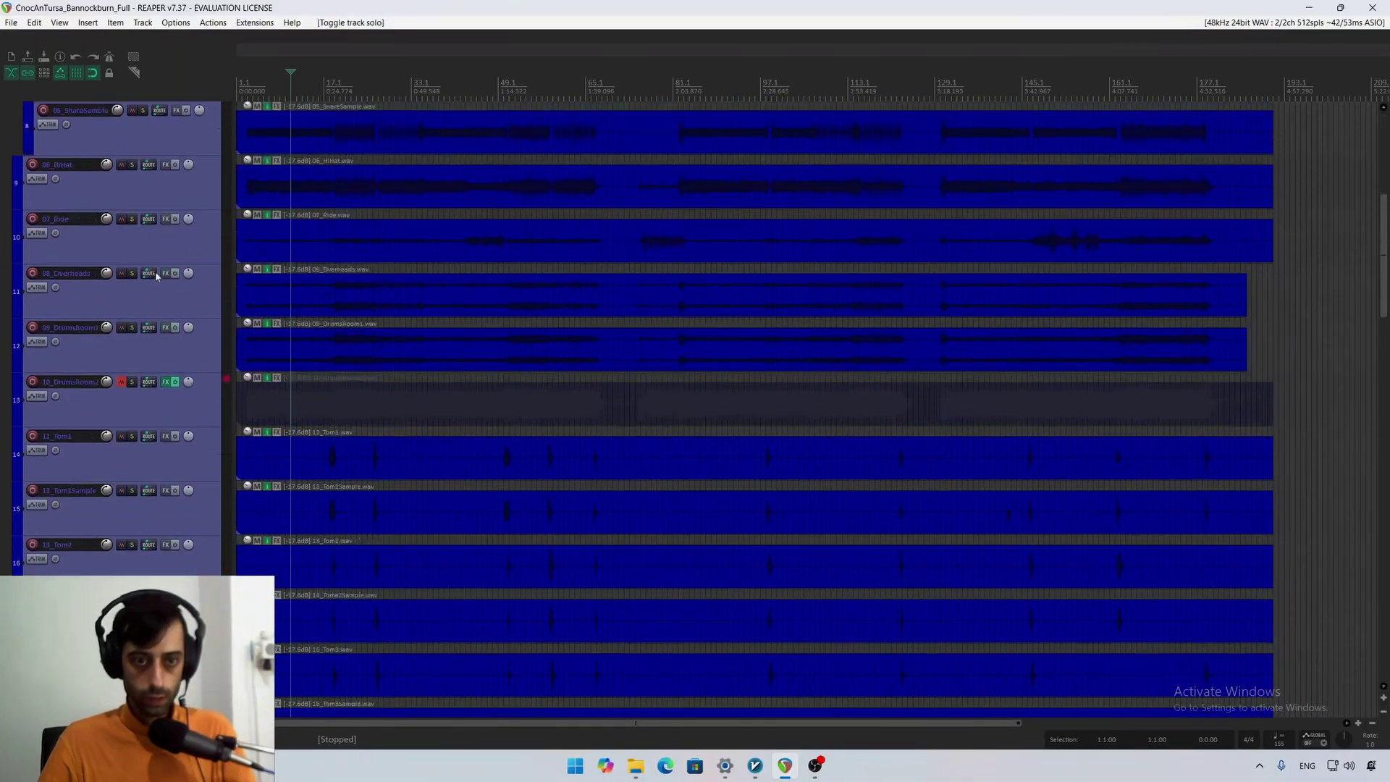
{"action": "scroll", "coordinate": [156, 278], "scroll_direction": "down", "scroll_amount": 6}
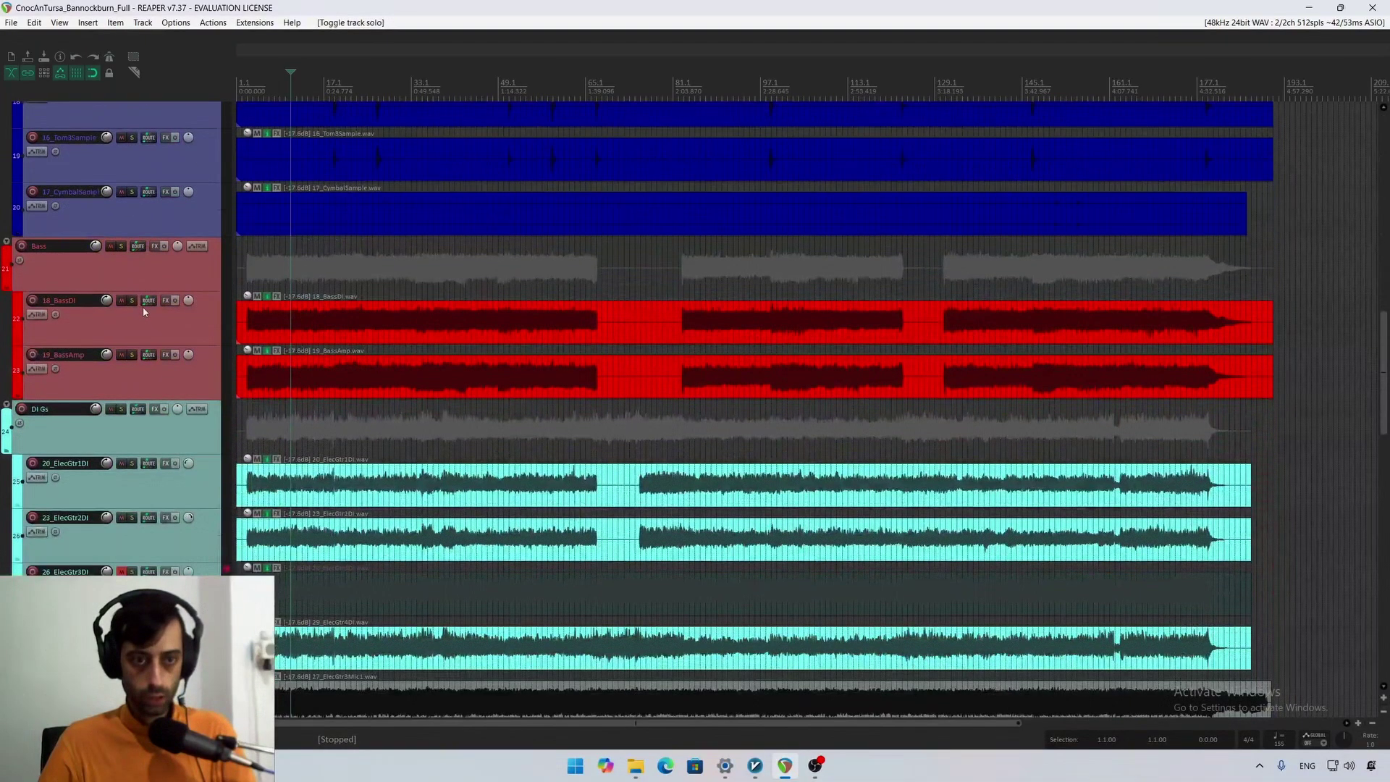
{"action": "scroll", "coordinate": [162, 372], "scroll_direction": "down", "scroll_amount": 13}
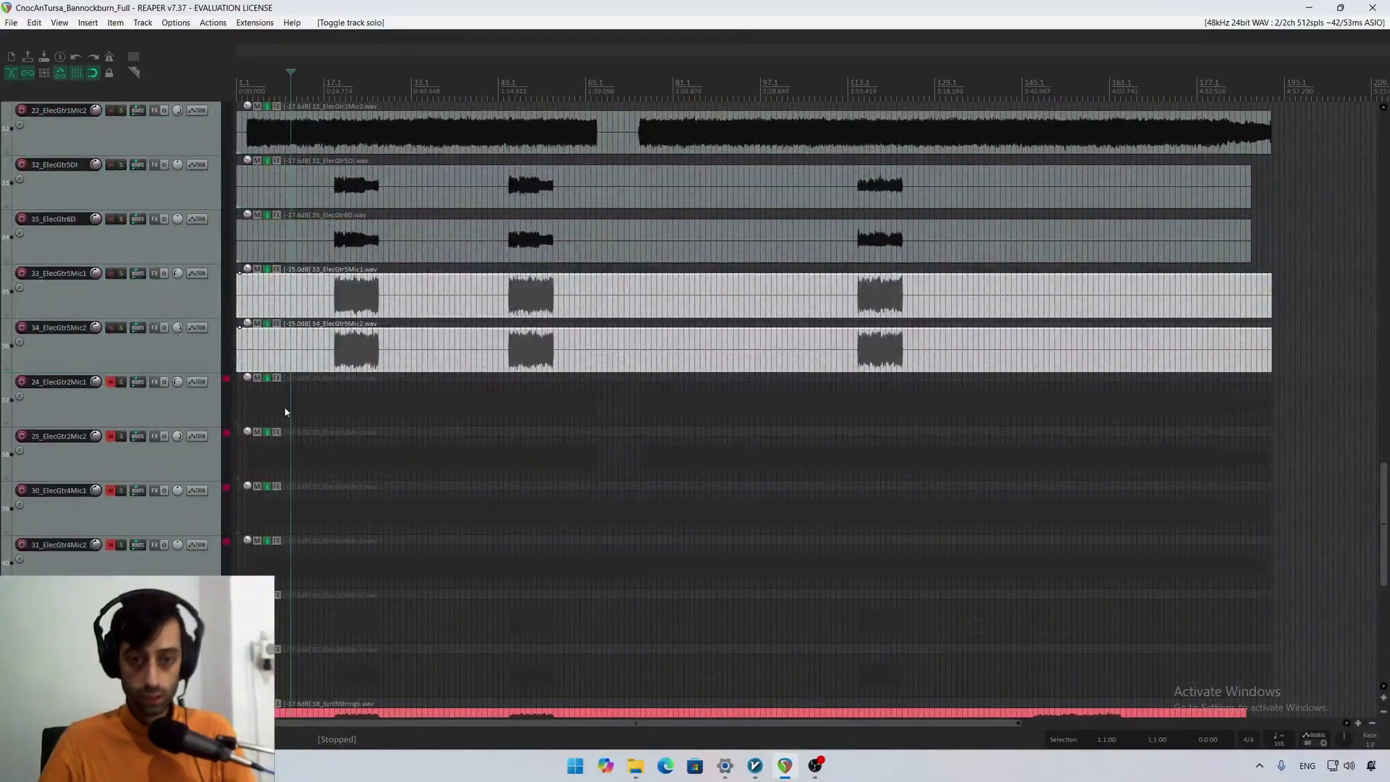
{"action": "scroll", "coordinate": [285, 410], "scroll_direction": "down", "scroll_amount": 3}
{"action": "scroll", "coordinate": [183, 420], "scroll_direction": "up", "scroll_amount": 6}
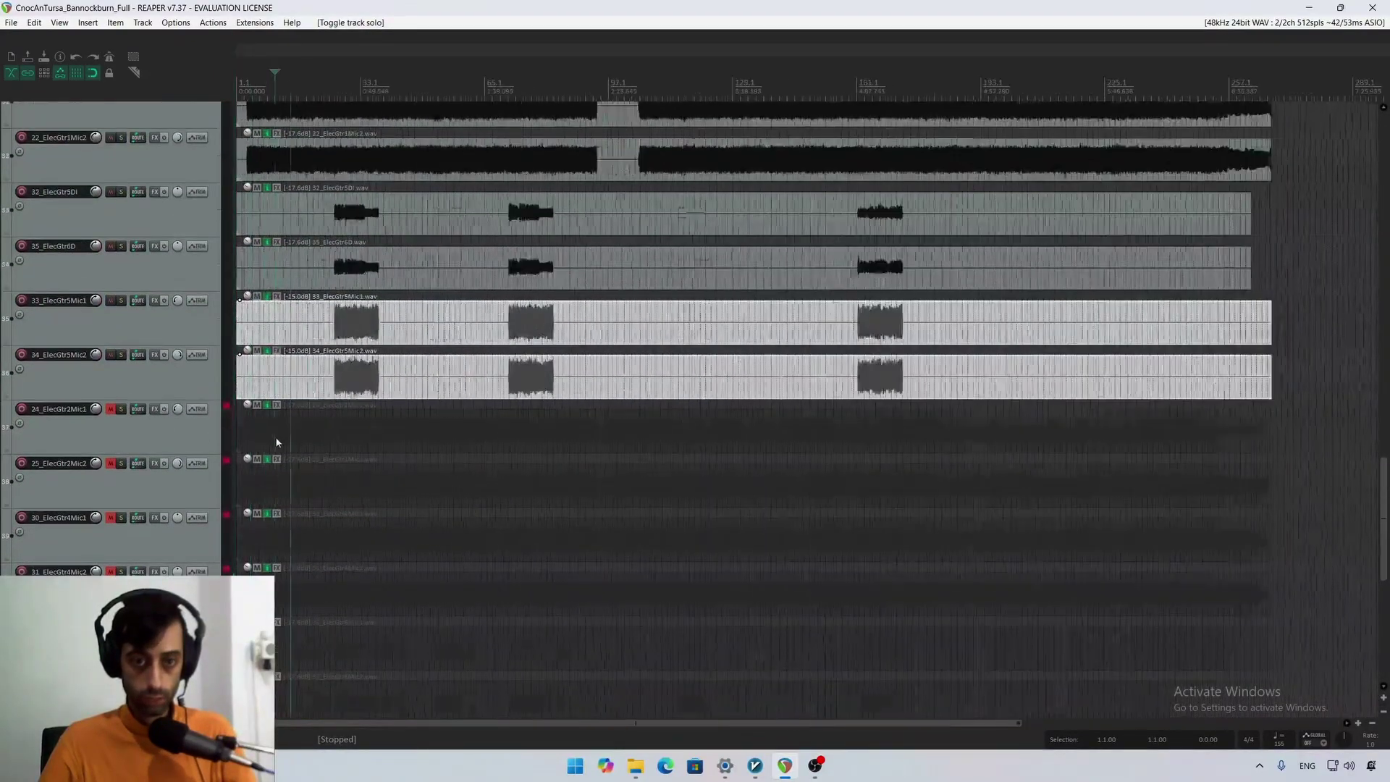
{"action": "scroll", "coordinate": [161, 442], "scroll_direction": "down", "scroll_amount": 2}
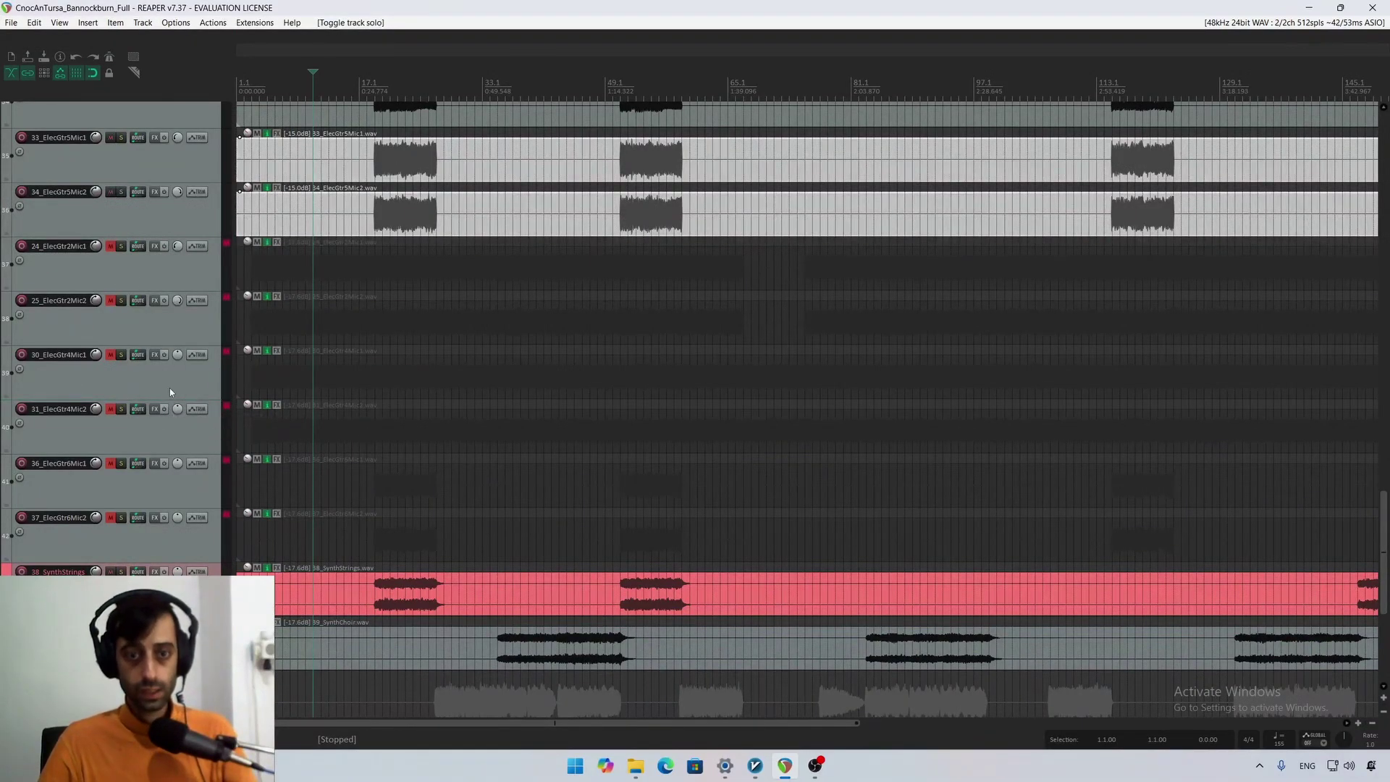
{"action": "scroll", "coordinate": [170, 392], "scroll_direction": "up", "scroll_amount": 2}
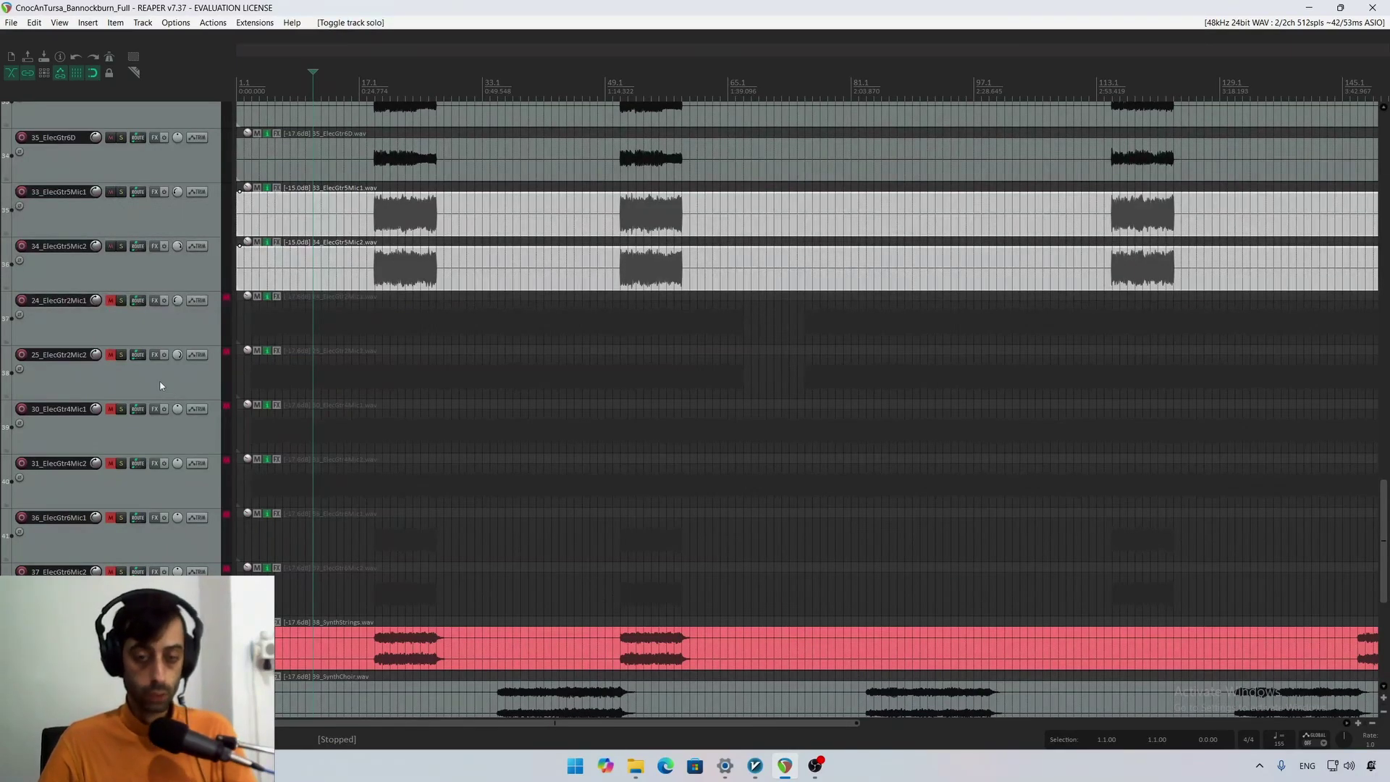
{"action": "scroll", "coordinate": [160, 385], "scroll_direction": "up", "scroll_amount": 1}
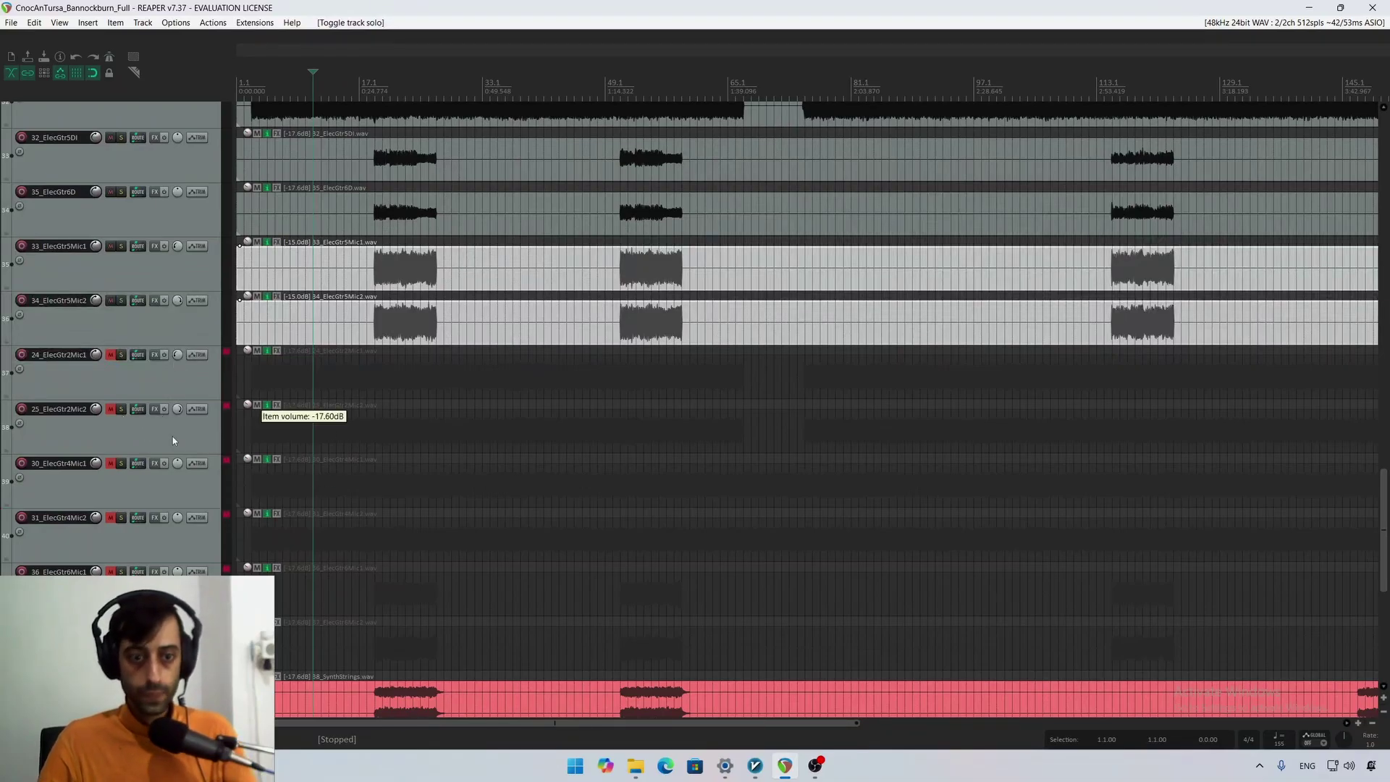
{"action": "scroll", "coordinate": [218, 424], "scroll_direction": "down", "scroll_amount": 1}
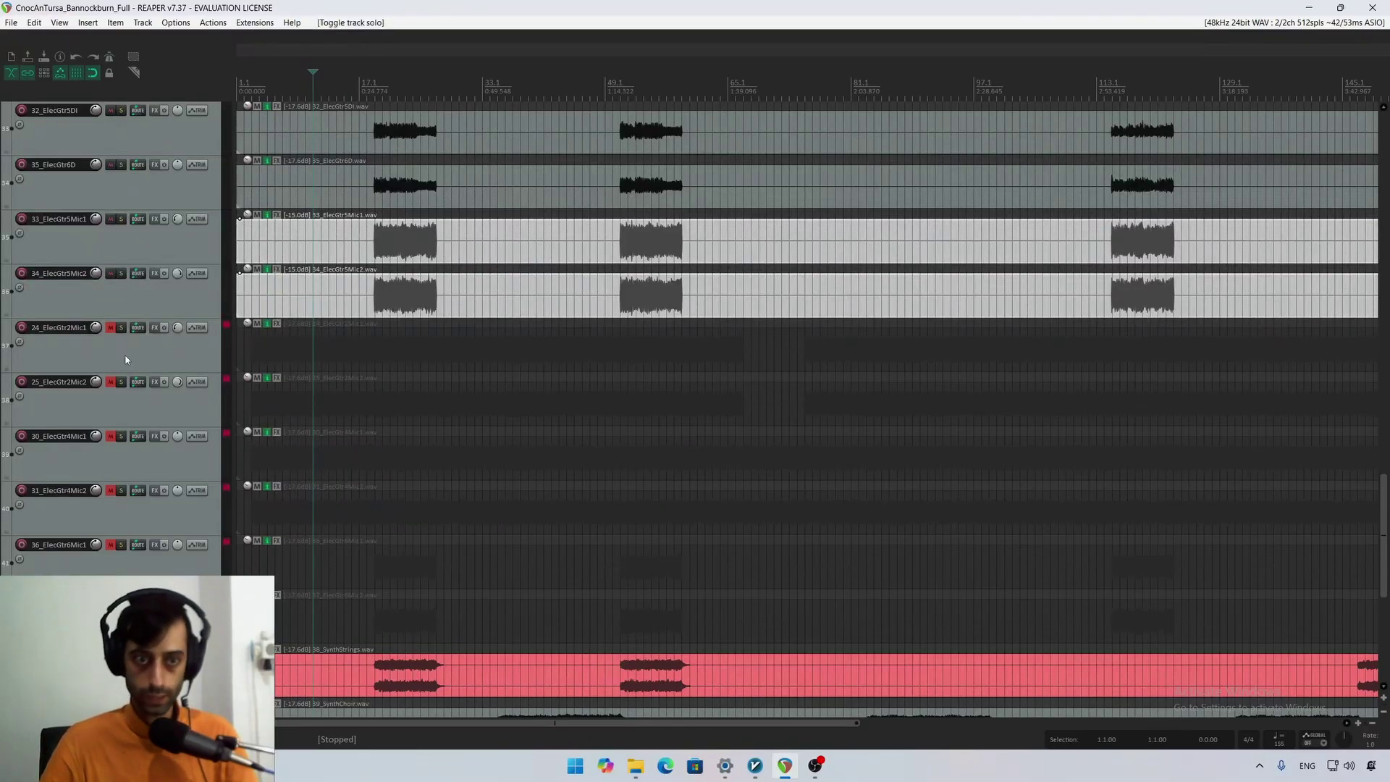
Step: Review the tom, bass and DI guitar tracks, select the DI Gs folder and briefly toggle its solo
{"action": "scroll", "coordinate": [125, 360], "scroll_direction": "up", "scroll_amount": 5}
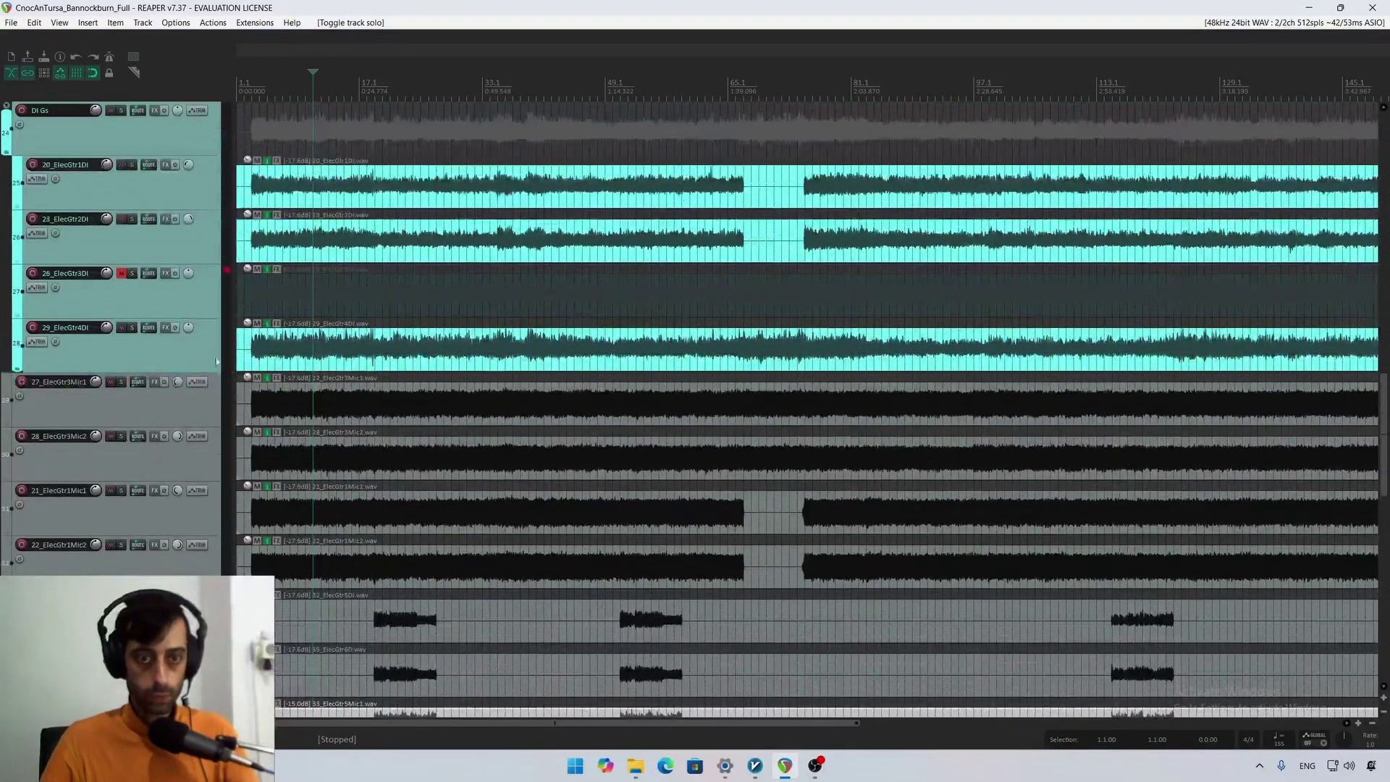
{"action": "scroll", "coordinate": [148, 376], "scroll_direction": "up", "scroll_amount": 3}
{"action": "scroll", "coordinate": [148, 376], "scroll_direction": "down", "scroll_amount": 2}
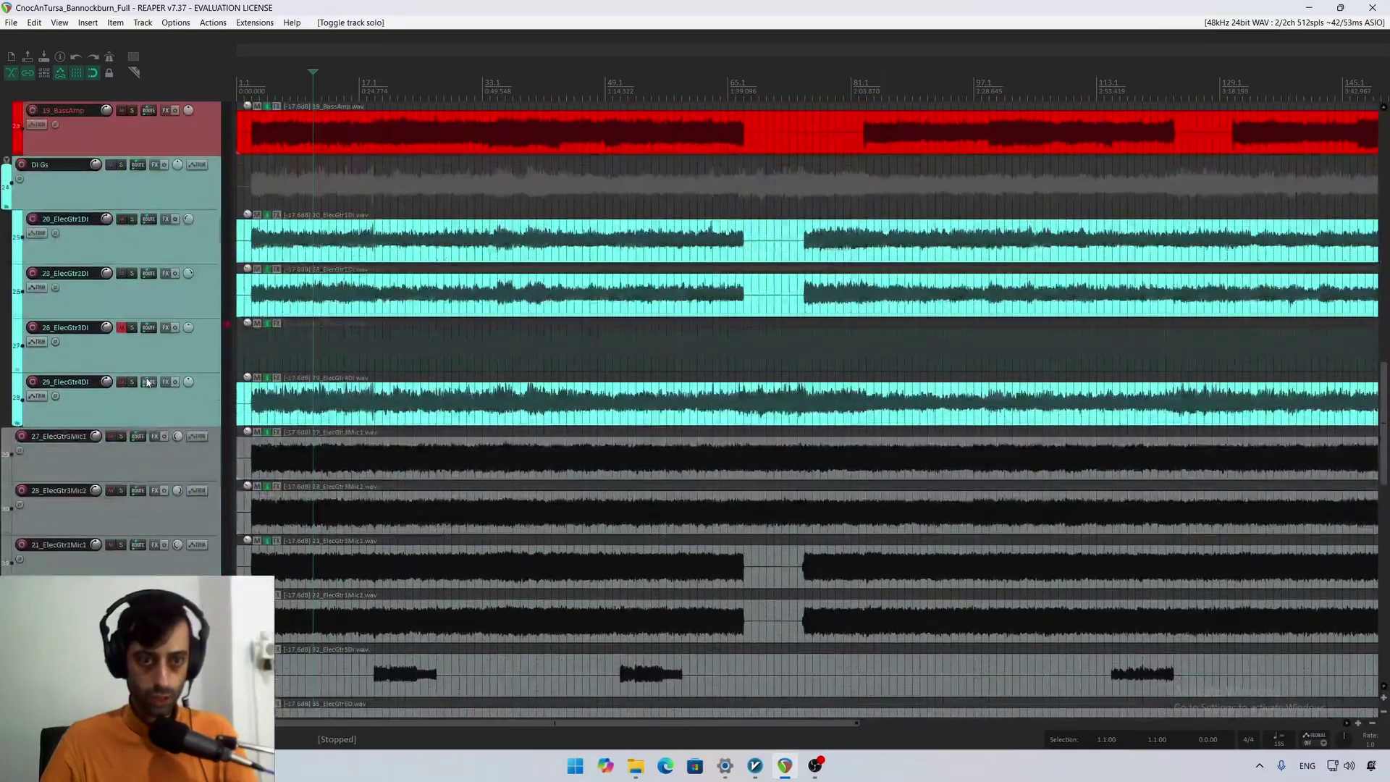
{"action": "scroll", "coordinate": [147, 382], "scroll_direction": "up", "scroll_amount": 6}
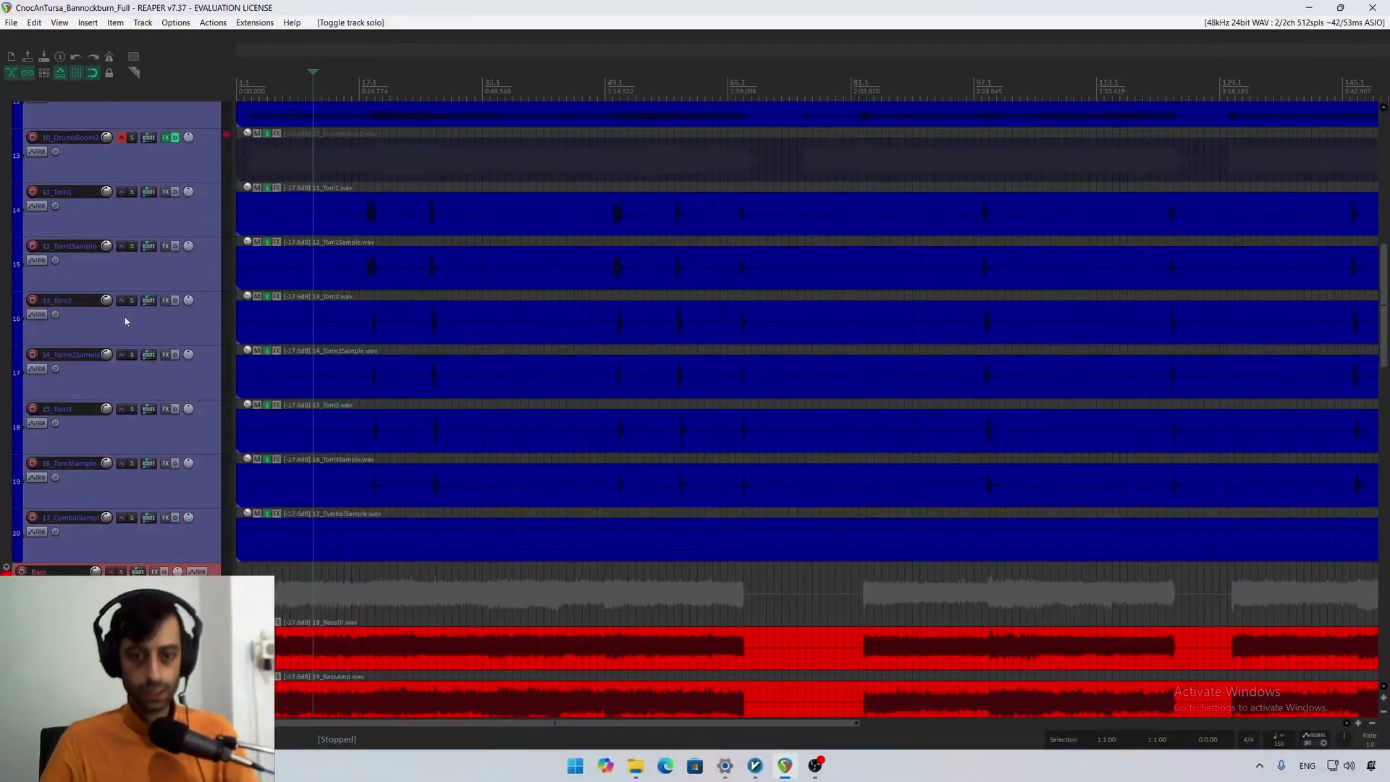
{"action": "scroll", "coordinate": [125, 321], "scroll_direction": "down", "scroll_amount": 4}
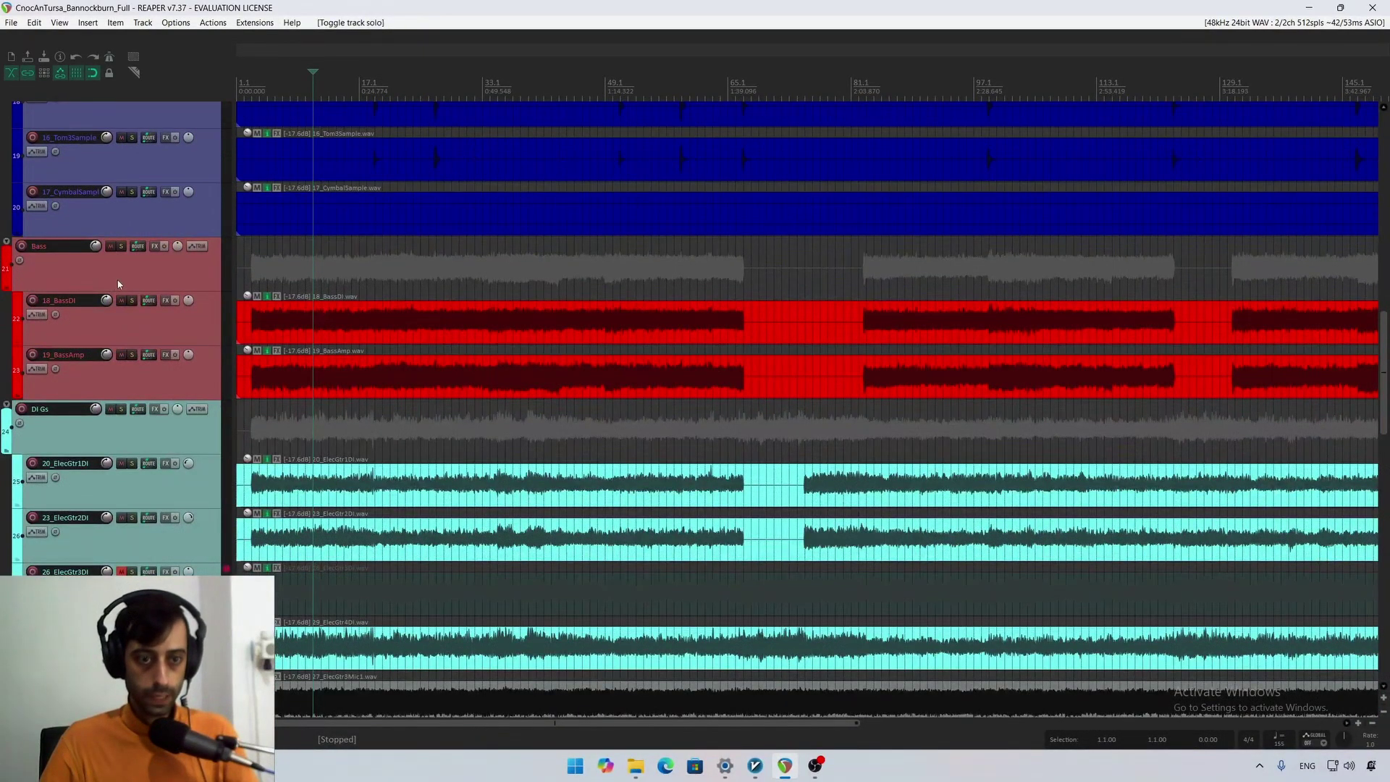
{"action": "scroll", "coordinate": [123, 300], "scroll_direction": "down", "scroll_amount": 3}
{"action": "scroll", "coordinate": [129, 315], "scroll_direction": "up", "scroll_amount": 1}
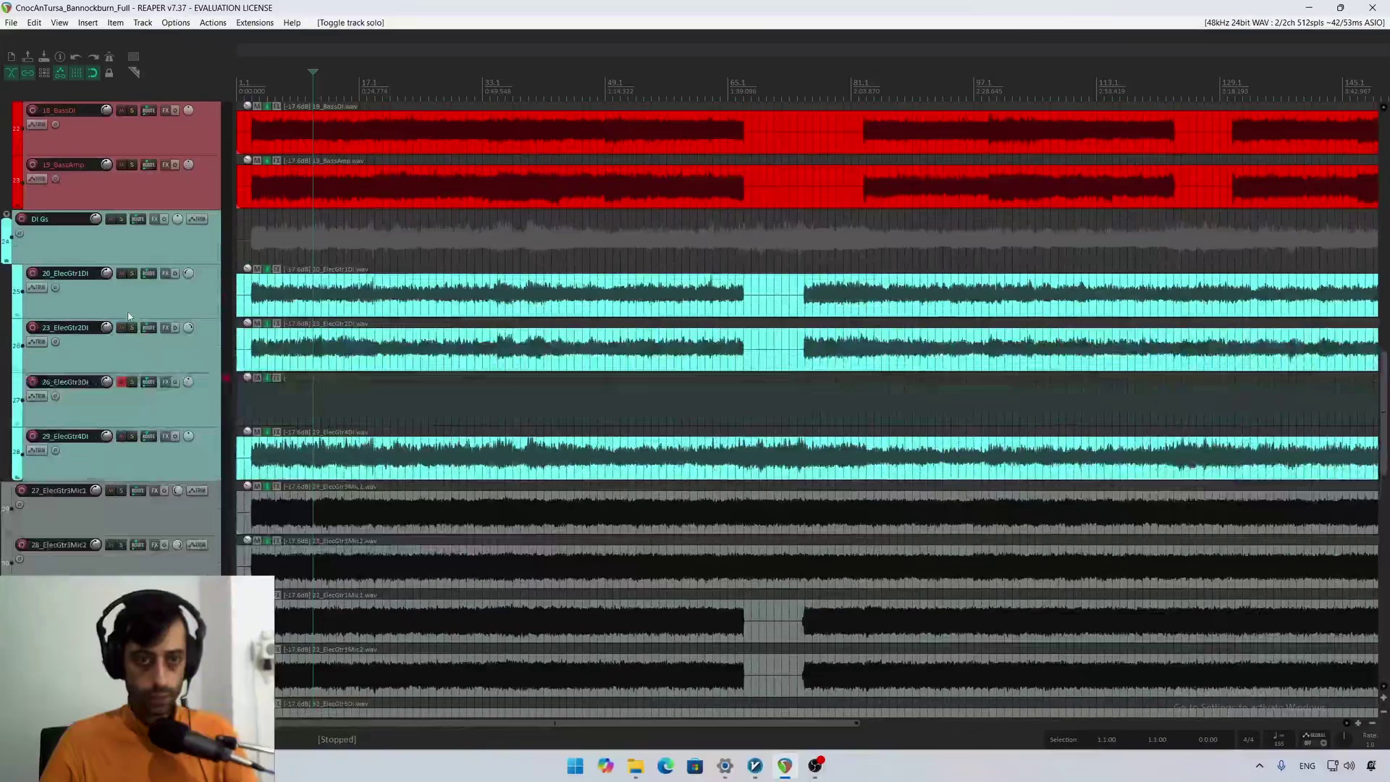
{"action": "left_click", "coordinate": [120, 247]}
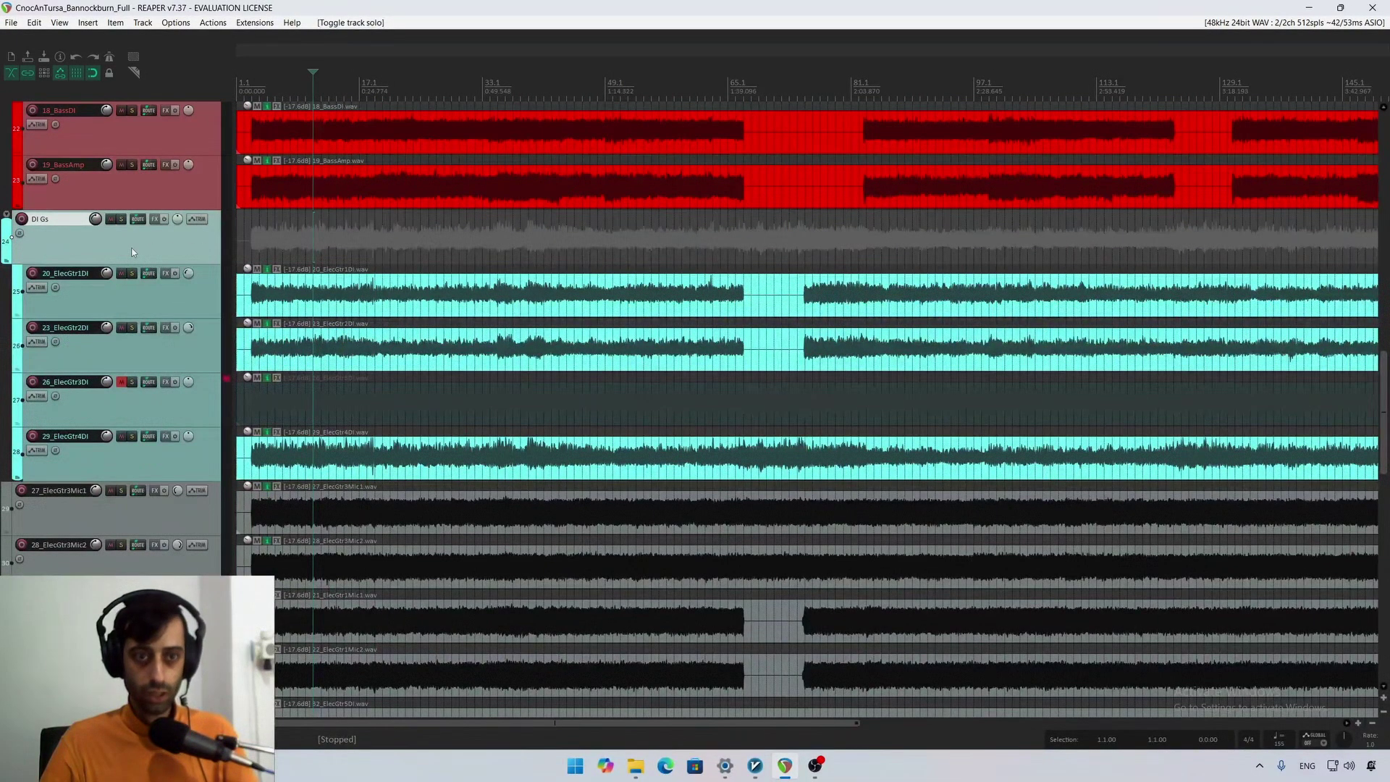
{"action": "left_click", "coordinate": [121, 219]}
{"action": "left_click", "coordinate": [121, 220]}
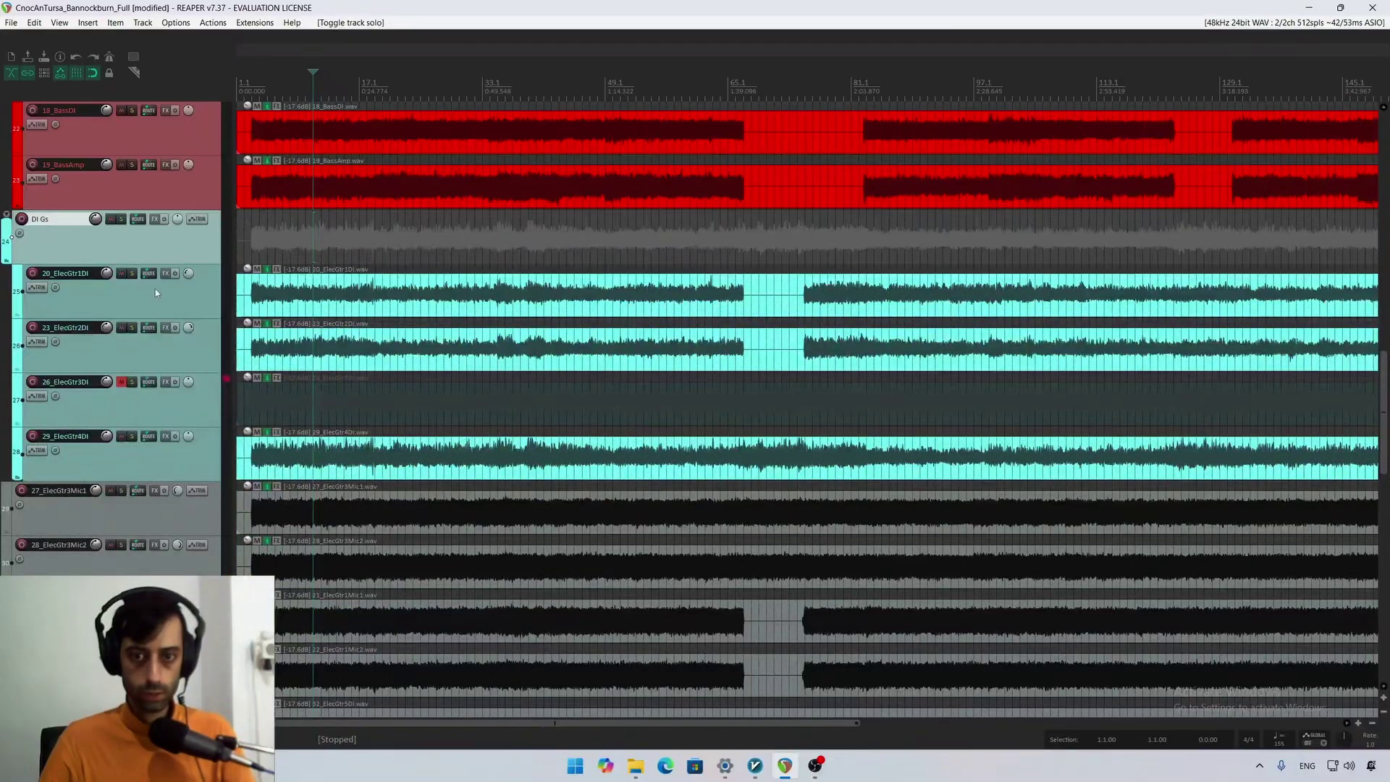
Step: Listen to the full mix, jumping playback to around bar 19 and the 13_Tom2 hit near bar 26, and stop
{"action": "key", "text": "space"}
{"action": "scroll", "coordinate": [157, 297], "scroll_direction": "up", "scroll_amount": 5}
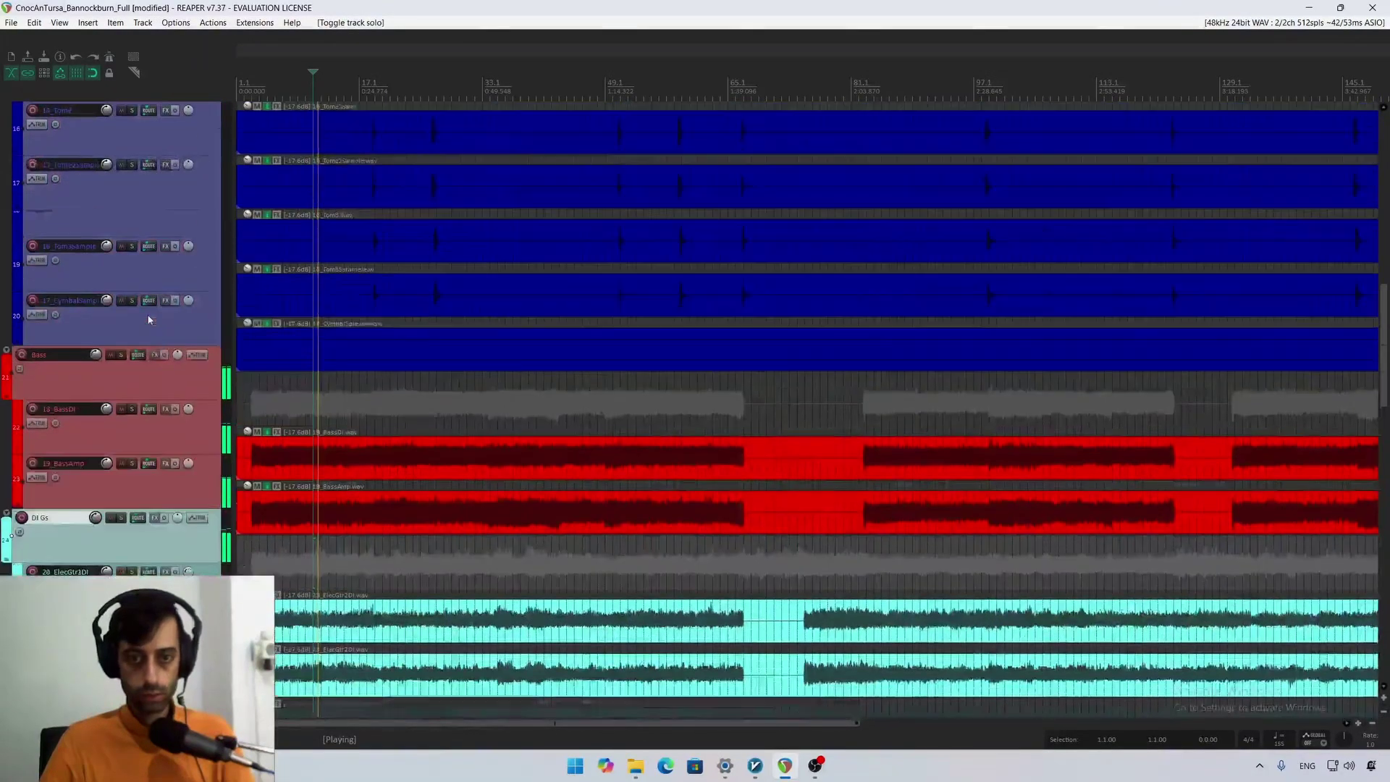
{"action": "scroll", "coordinate": [149, 319], "scroll_direction": "up", "scroll_amount": 10}
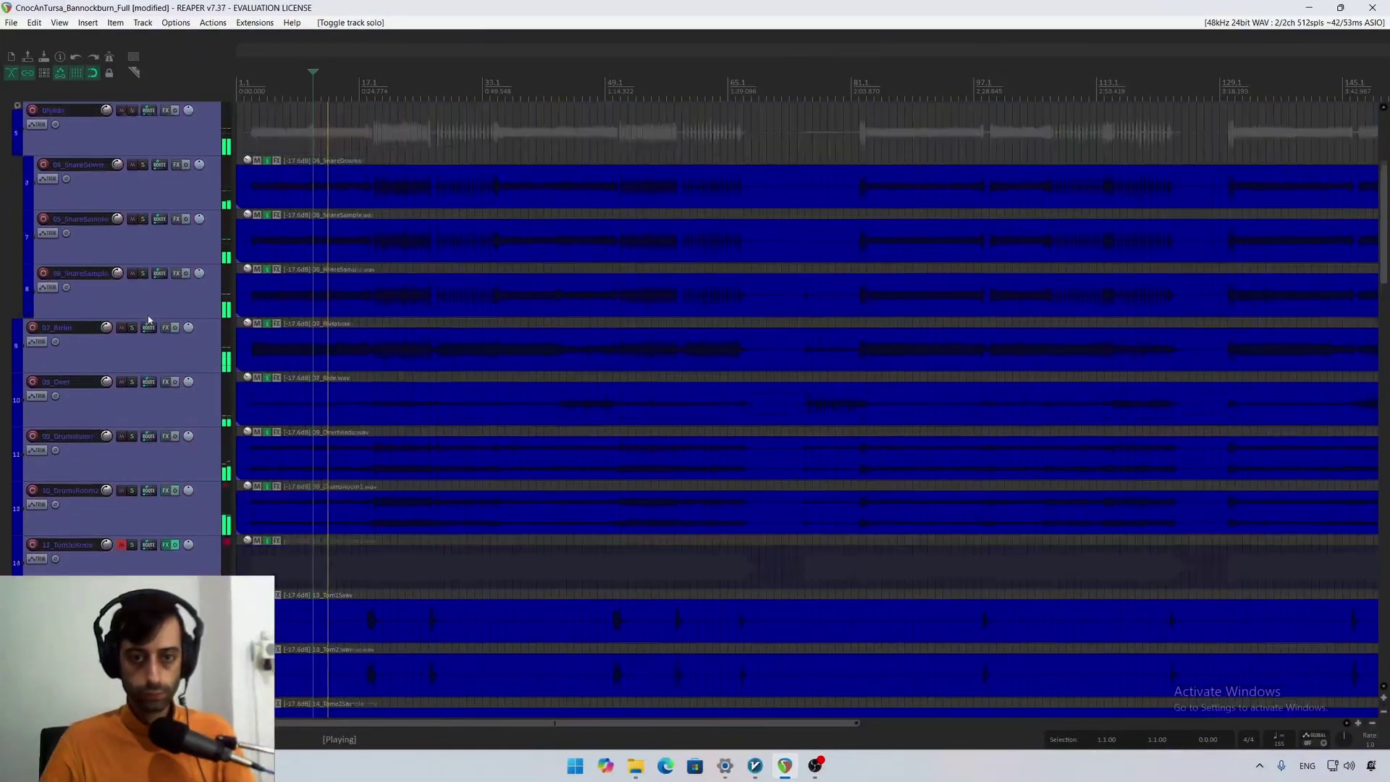
{"action": "scroll", "coordinate": [292, 276], "scroll_direction": "up", "scroll_amount": 4}
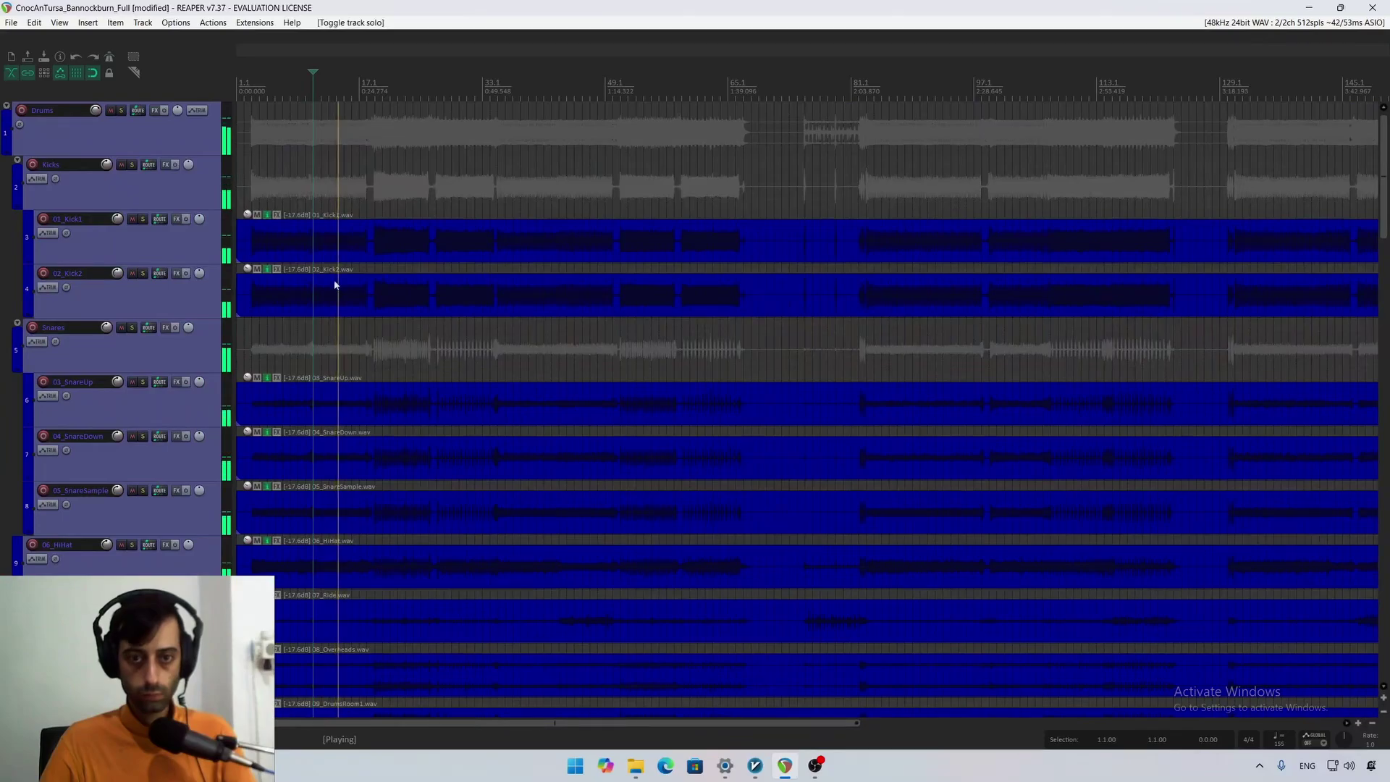
{"action": "left_click", "coordinate": [189, 281]}
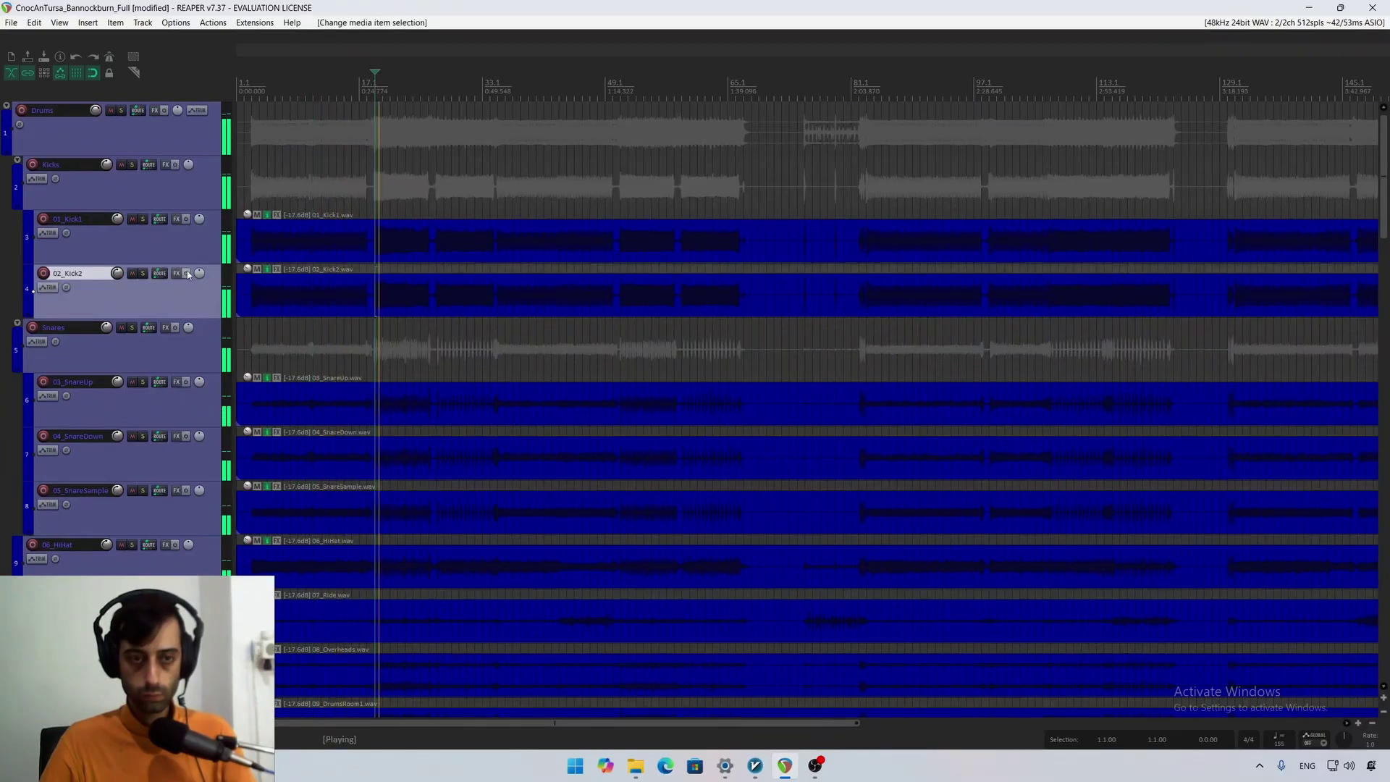
{"action": "scroll", "coordinate": [186, 275], "scroll_direction": "down", "scroll_amount": 3}
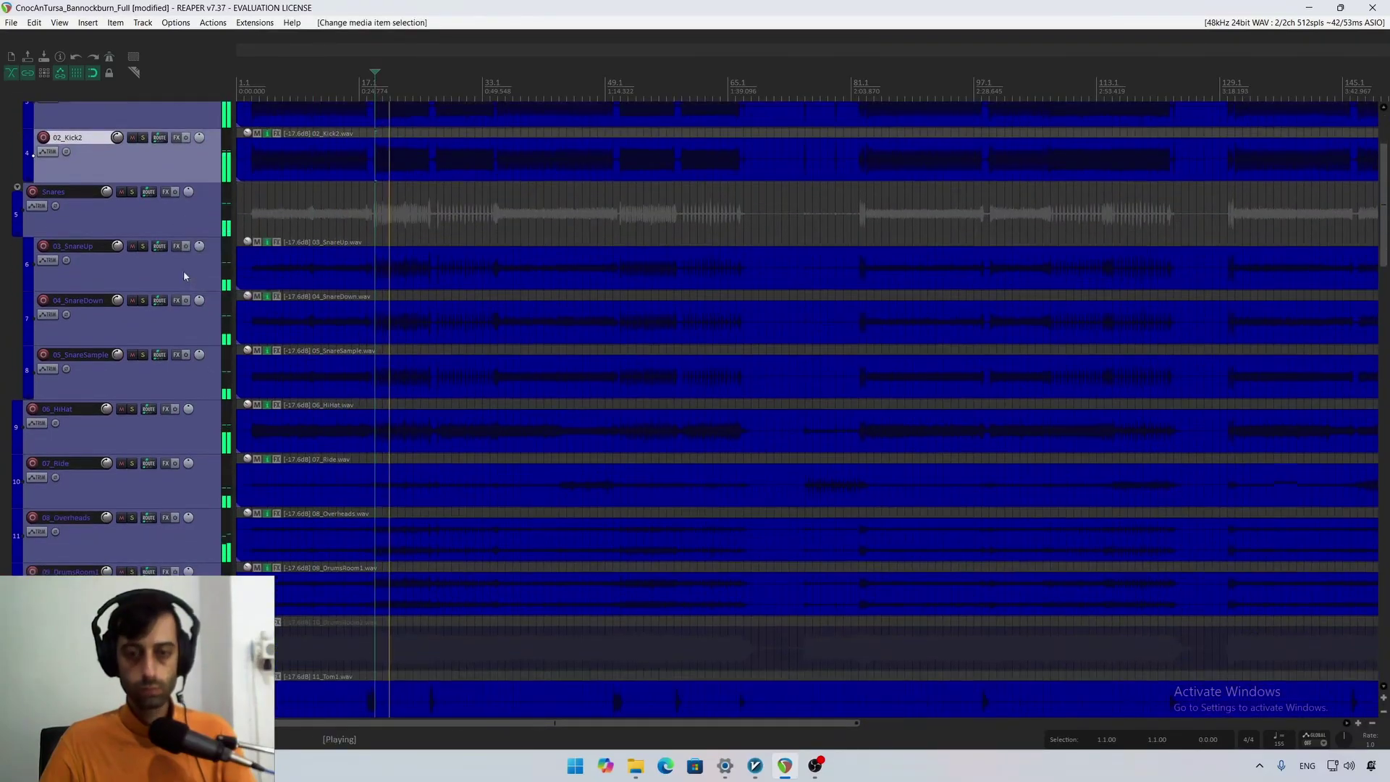
{"action": "scroll", "coordinate": [185, 272], "scroll_direction": "down", "scroll_amount": 8}
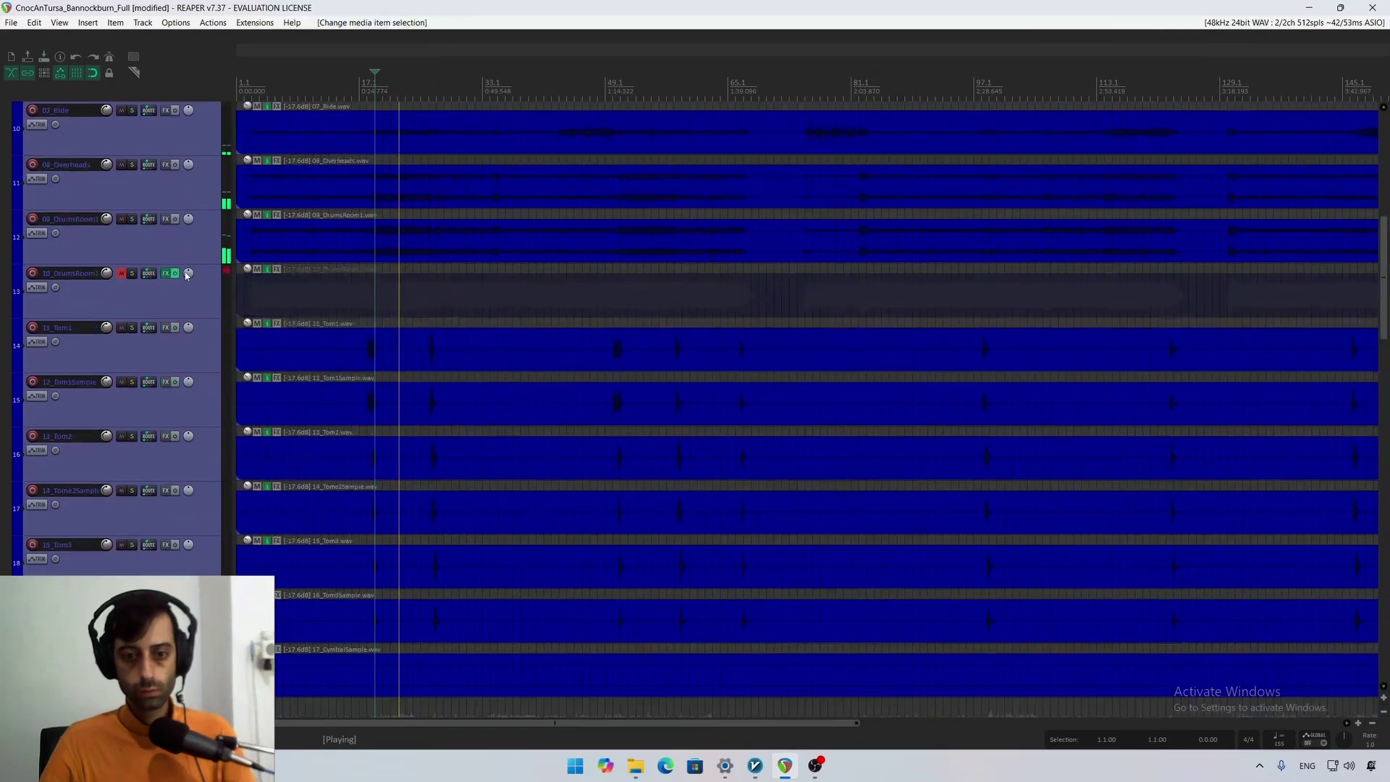
{"action": "scroll", "coordinate": [186, 275], "scroll_direction": "down", "scroll_amount": 4}
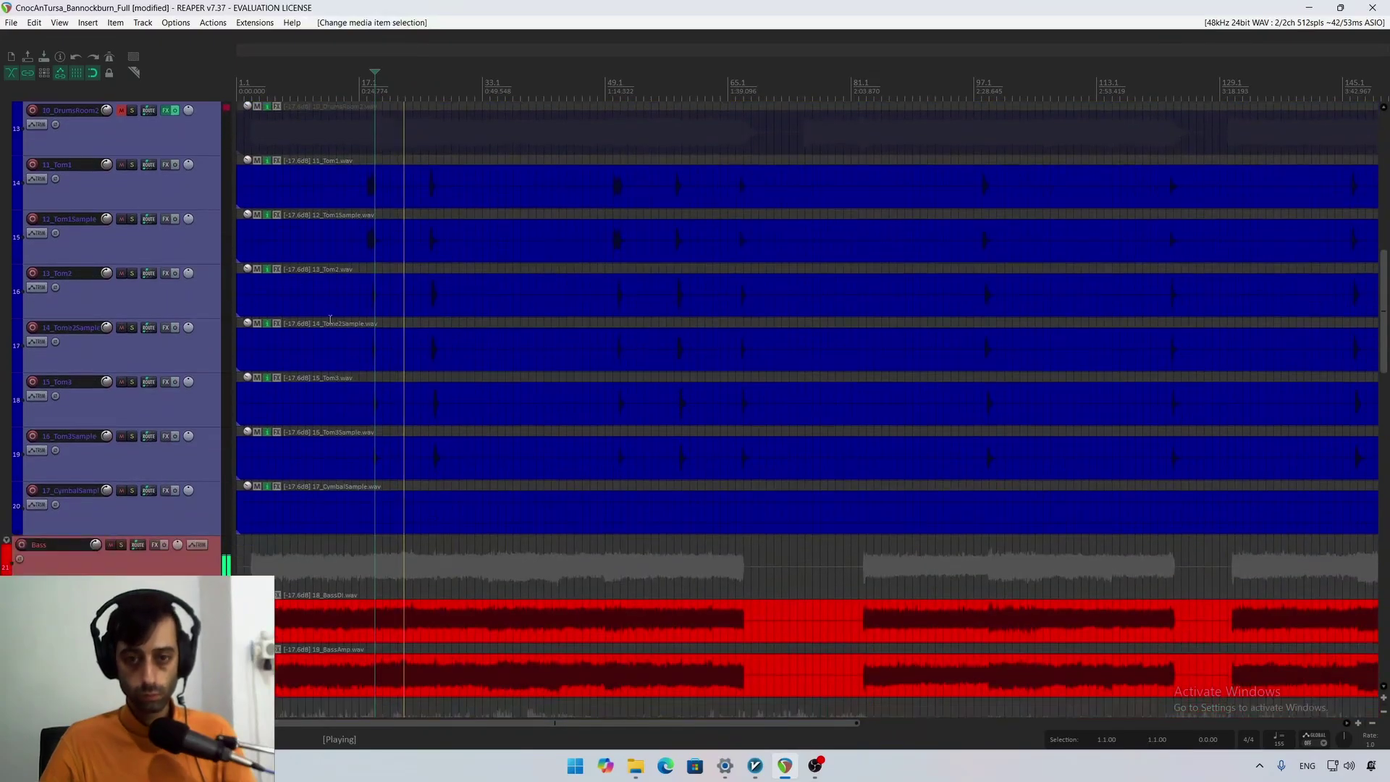
{"action": "left_click", "coordinate": [430, 305]}
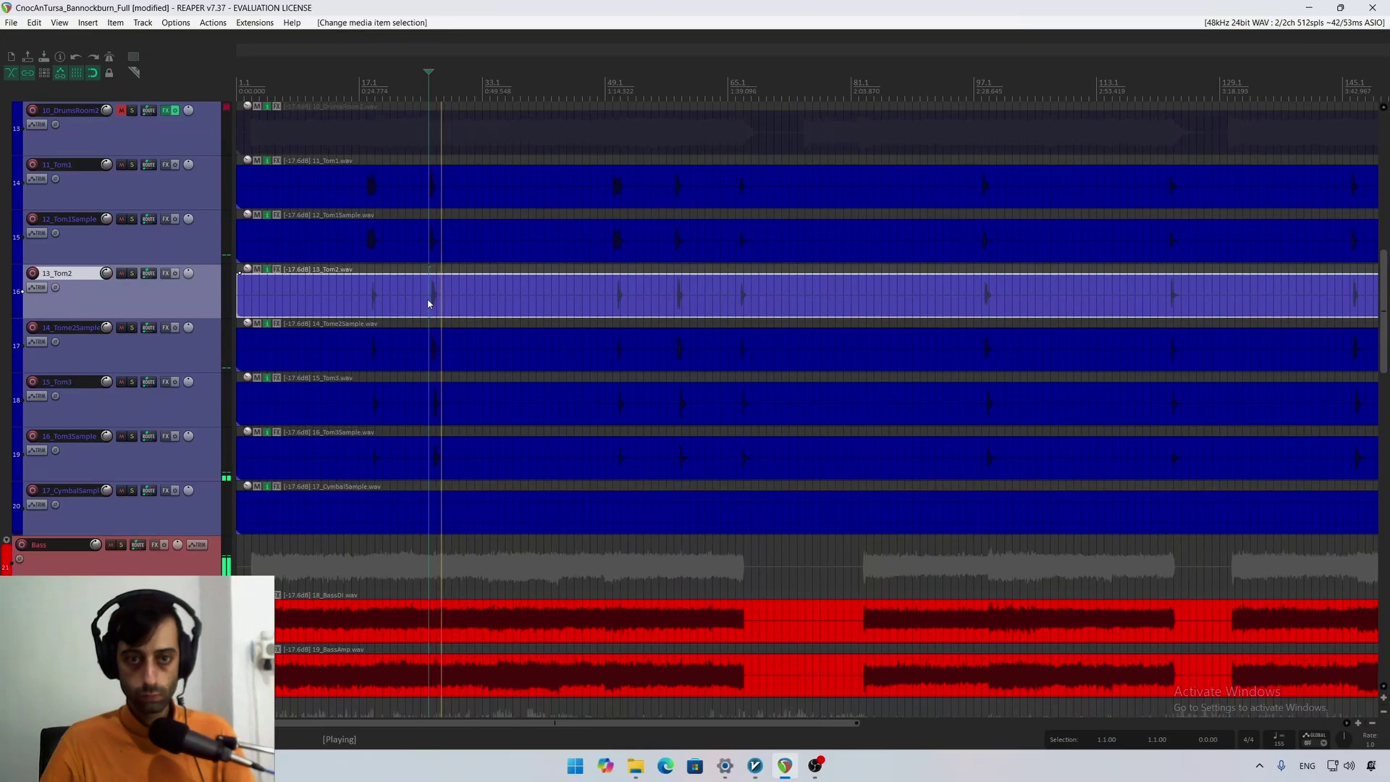
{"action": "key", "text": "space"}
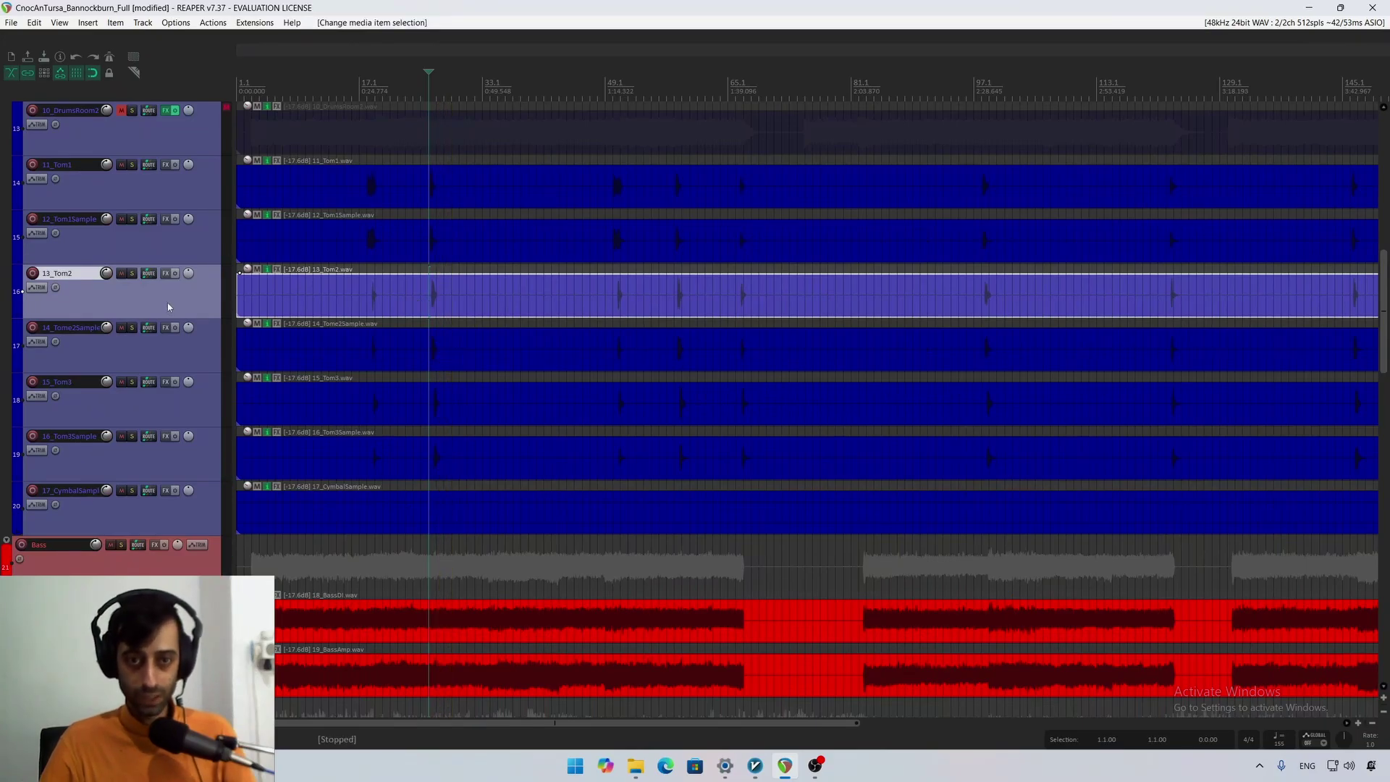
Step: Audition the DI Gs folder in solo, checking the pan of 20_ElecGtr1DI and 23_ElecGtr2DI, and clear the solo
{"action": "scroll", "coordinate": [167, 303], "scroll_direction": "down", "scroll_amount": 5}
{"action": "left_click", "coordinate": [119, 375]}
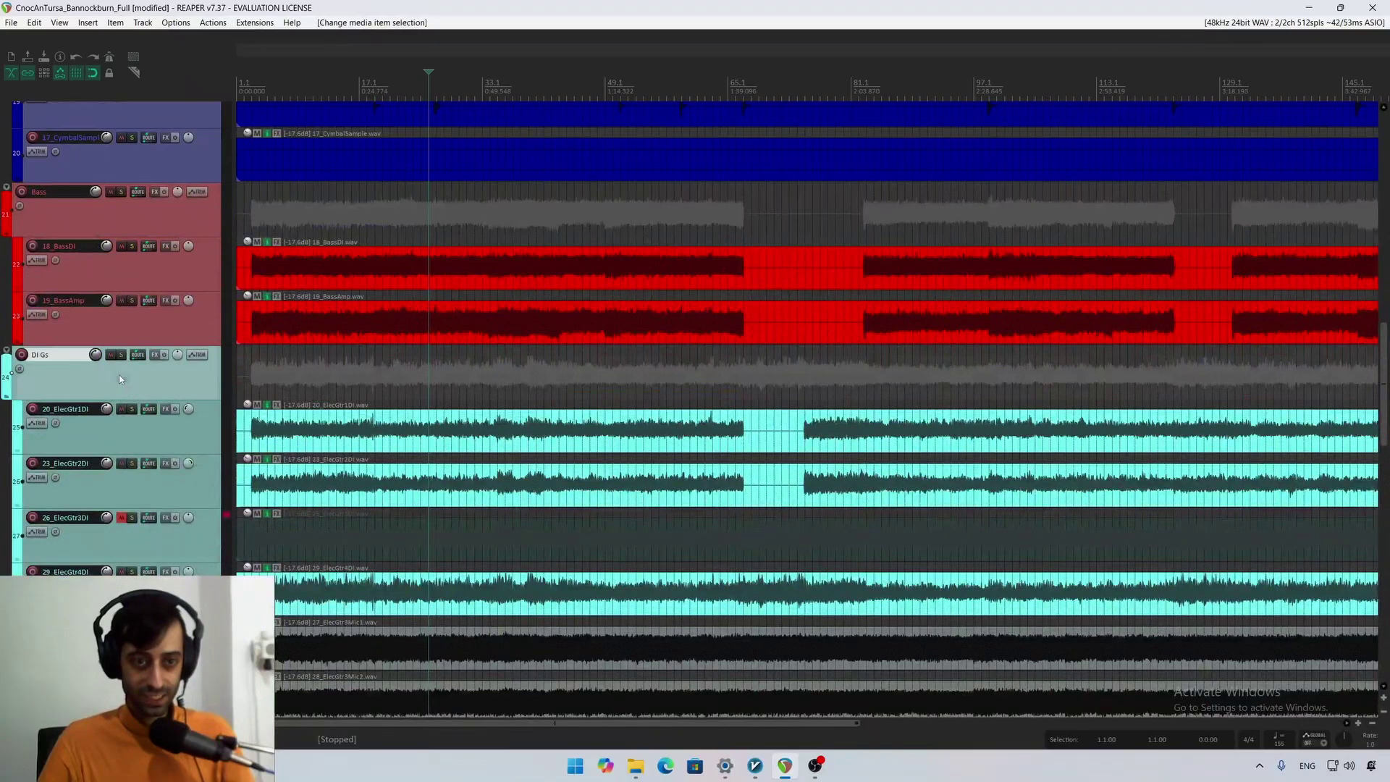
{"action": "left_click", "coordinate": [122, 355]}
{"action": "key", "text": "space"}
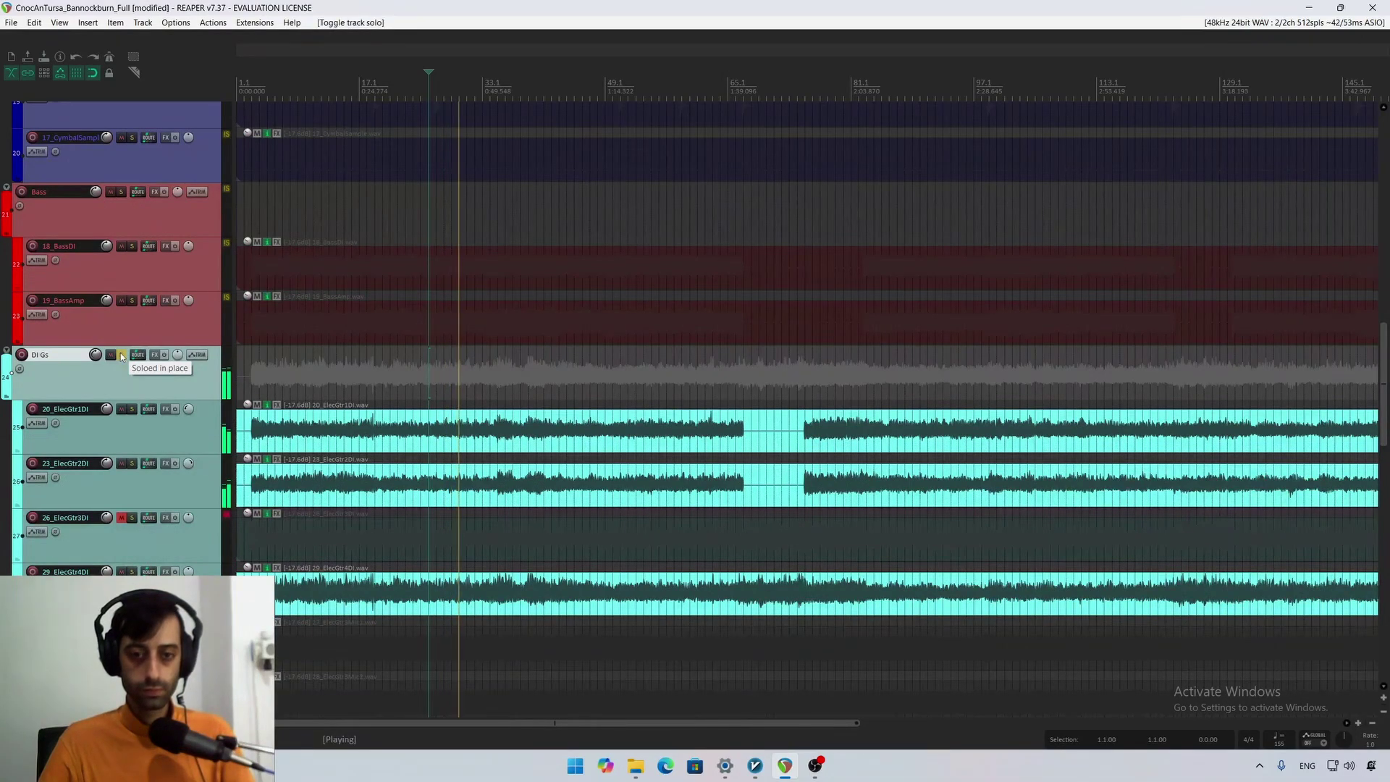
{"action": "mouse_move", "coordinate": [189, 409]}
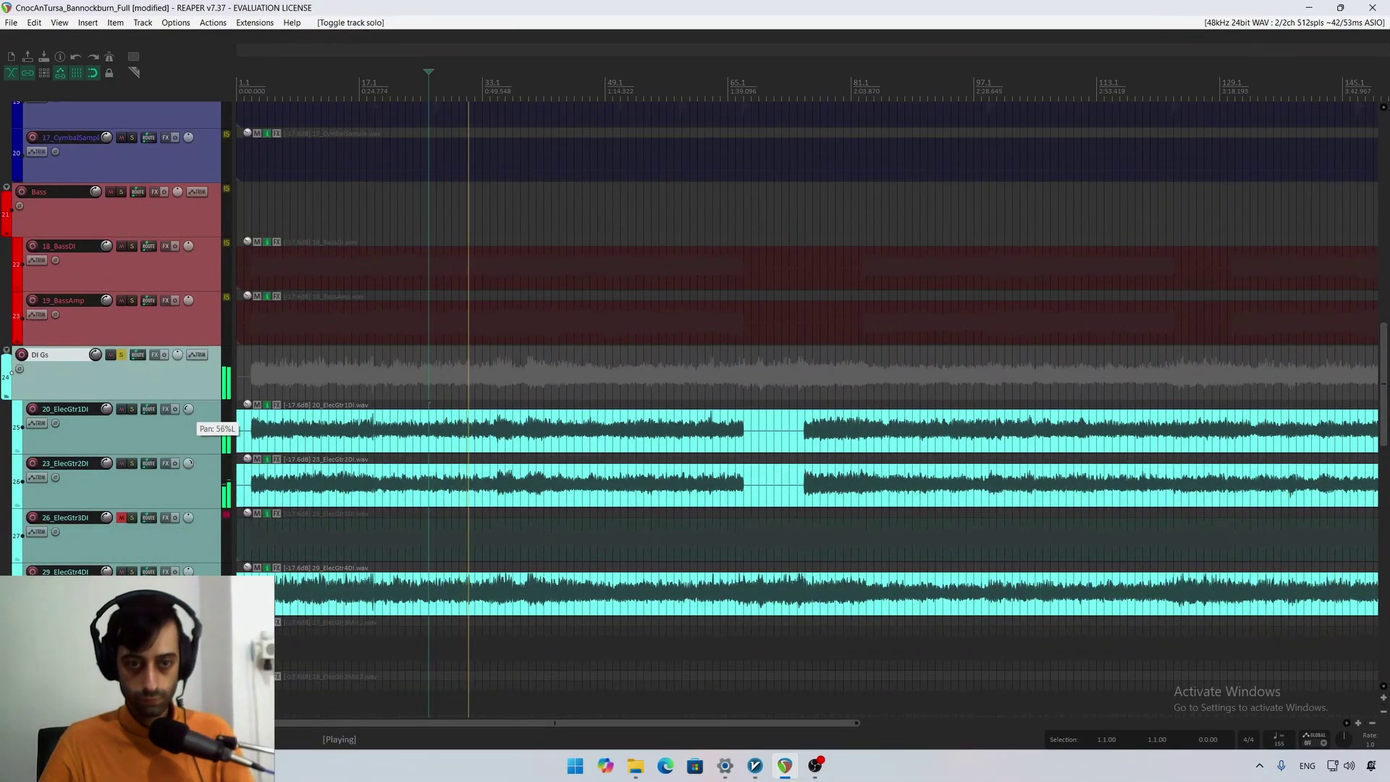
{"action": "mouse_move", "coordinate": [189, 464]}
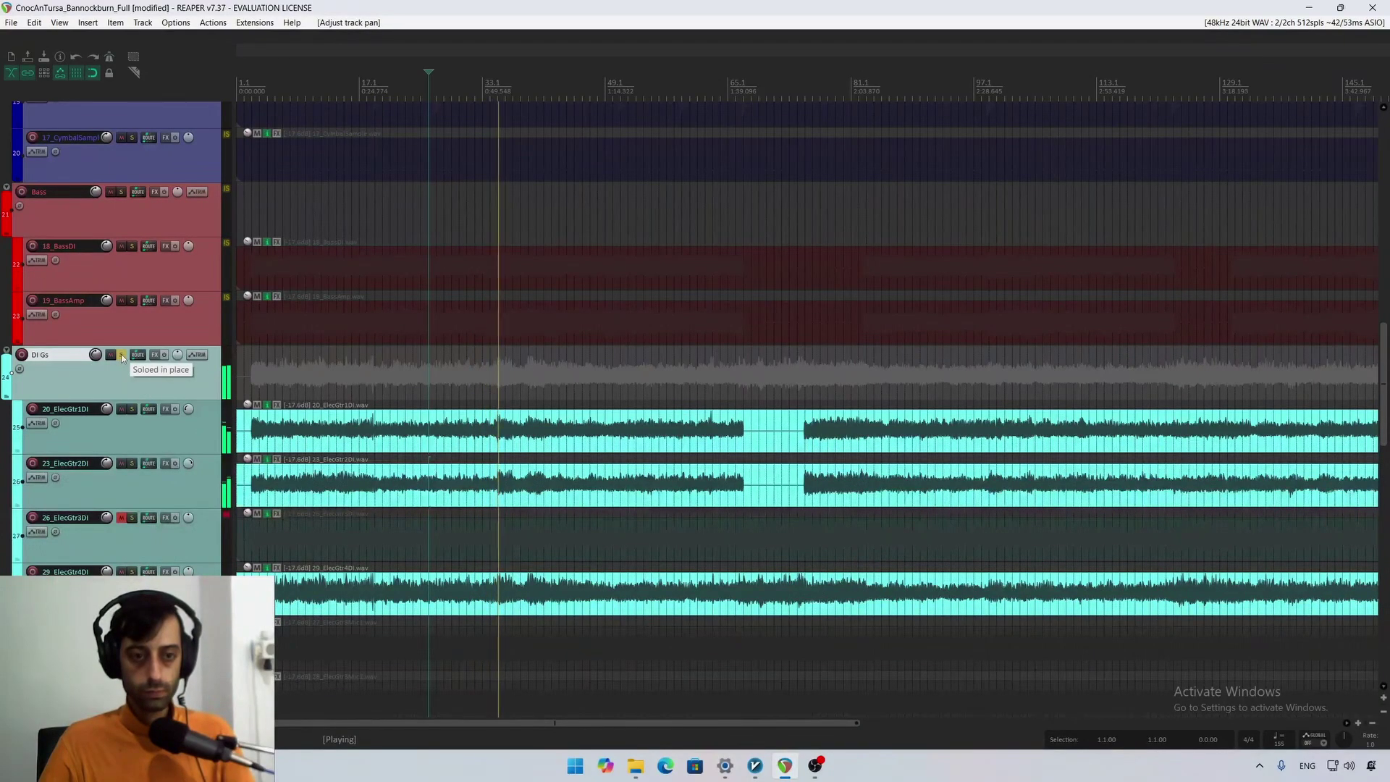
{"action": "key", "text": "space"}
{"action": "left_click", "coordinate": [121, 356]}
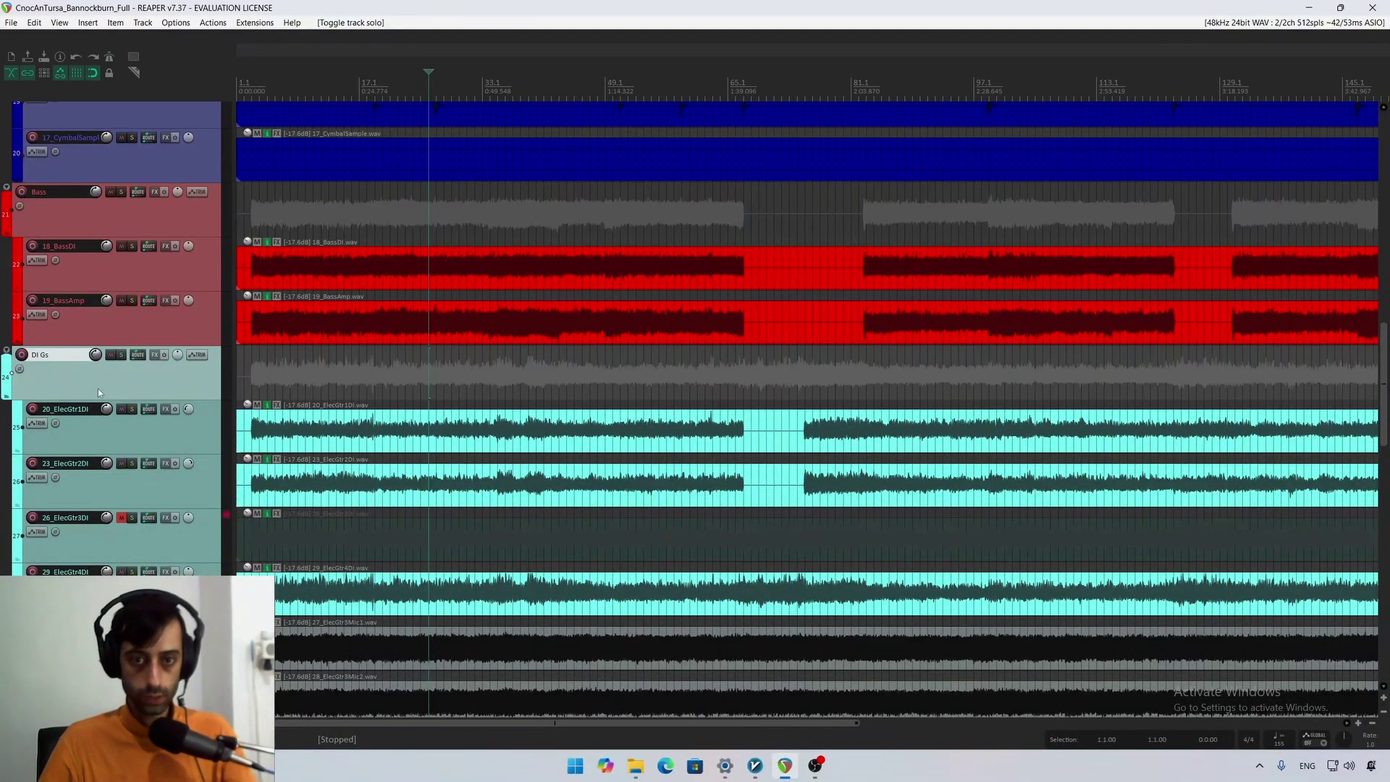
Step: Look back through the drum tracks up to the Drums folder and select the 10_DrumsRoom2 track
{"action": "scroll", "coordinate": [98, 389], "scroll_direction": "up", "scroll_amount": 10}
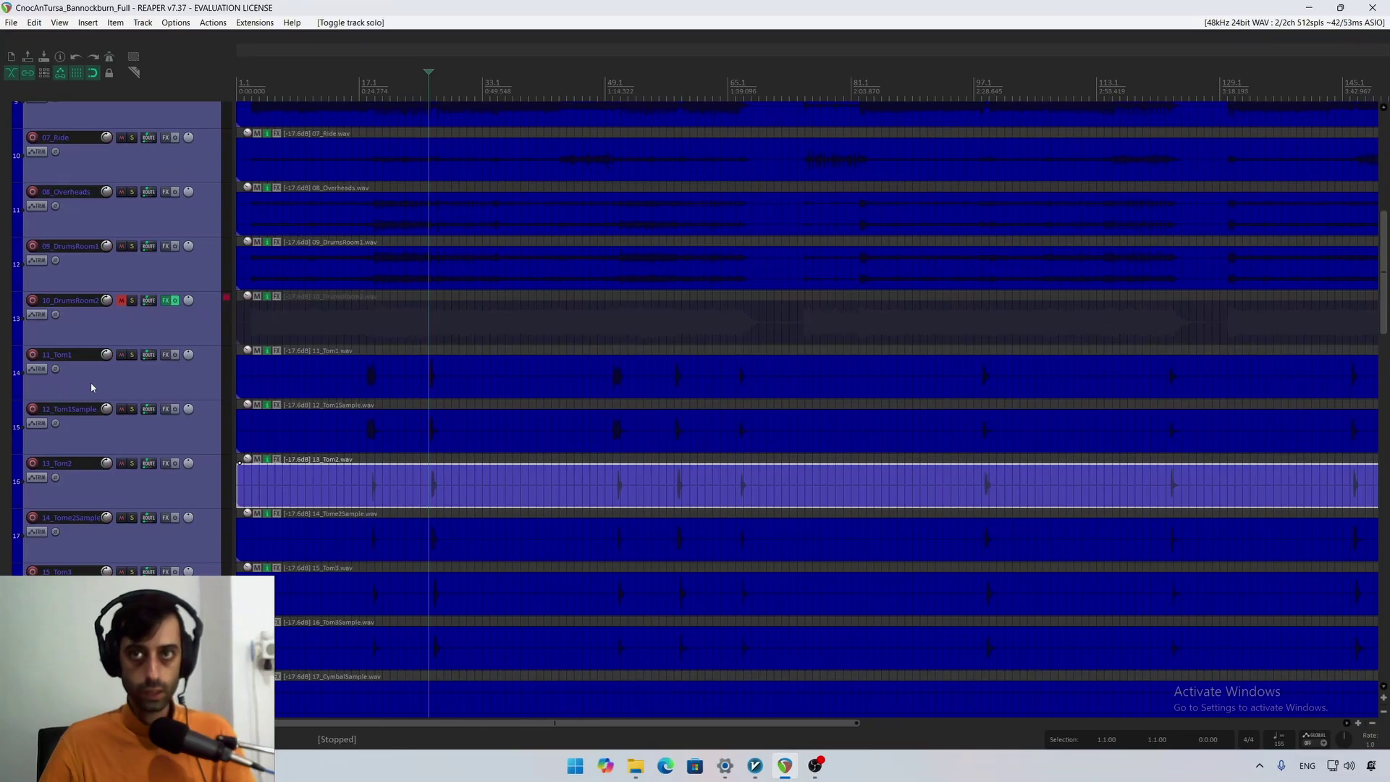
{"action": "scroll", "coordinate": [90, 382], "scroll_direction": "up", "scroll_amount": 7}
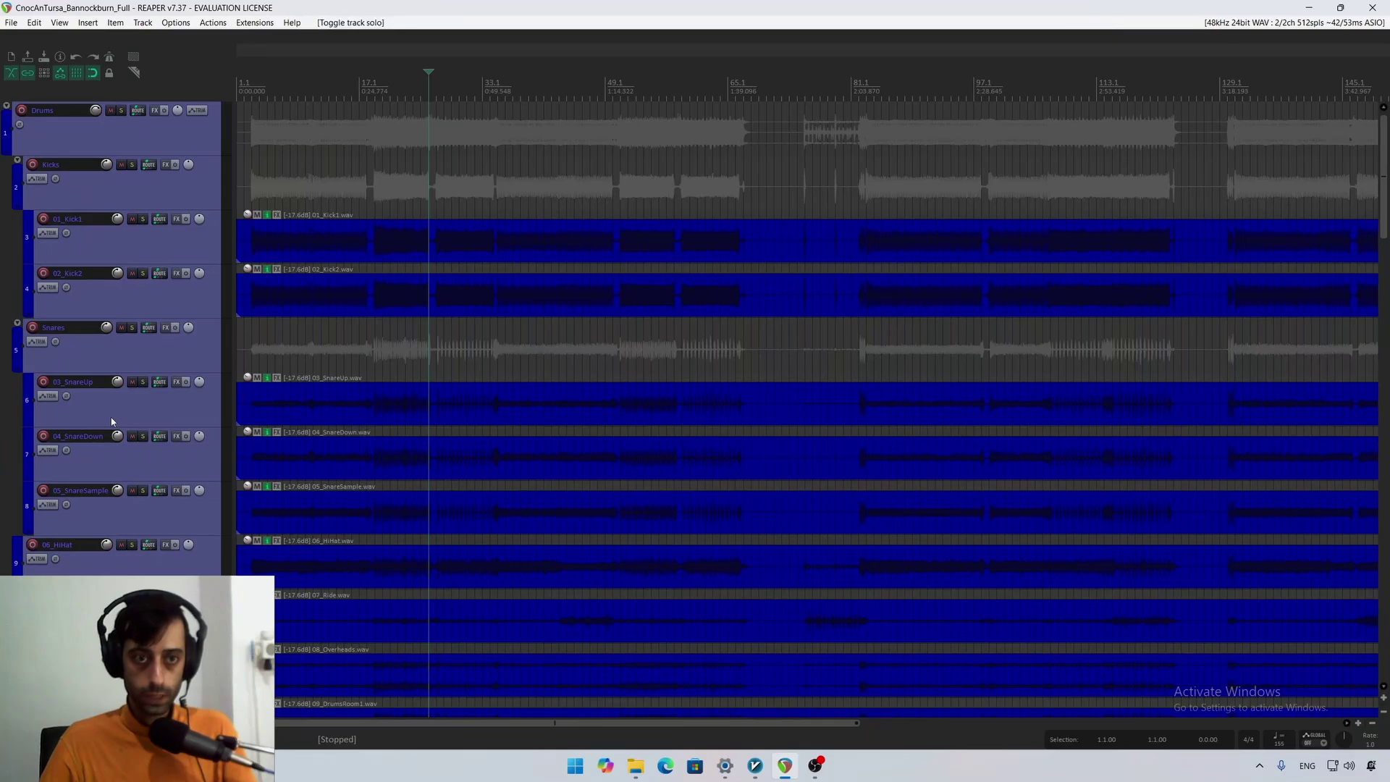
{"action": "scroll", "coordinate": [112, 421], "scroll_direction": "down", "scroll_amount": 1}
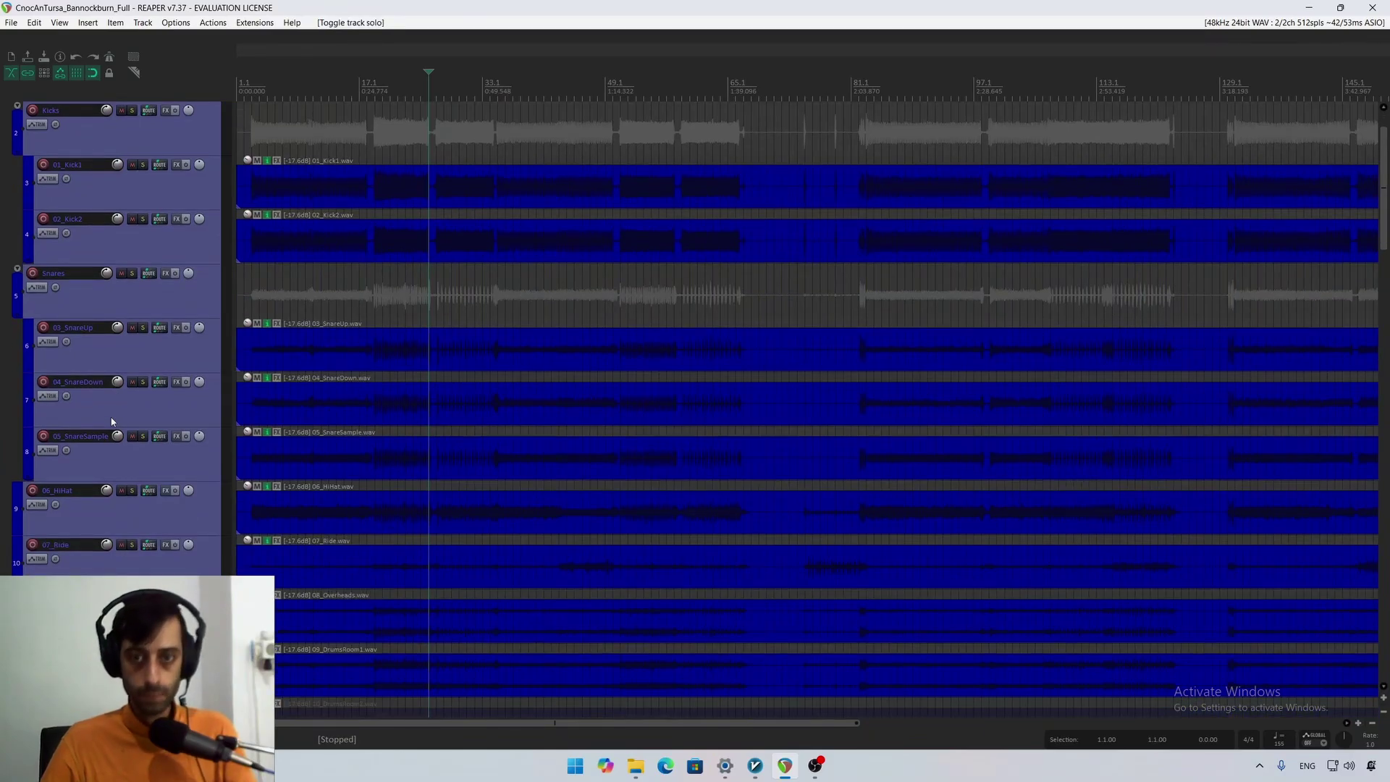
{"action": "scroll", "coordinate": [113, 421], "scroll_direction": "down", "scroll_amount": 3}
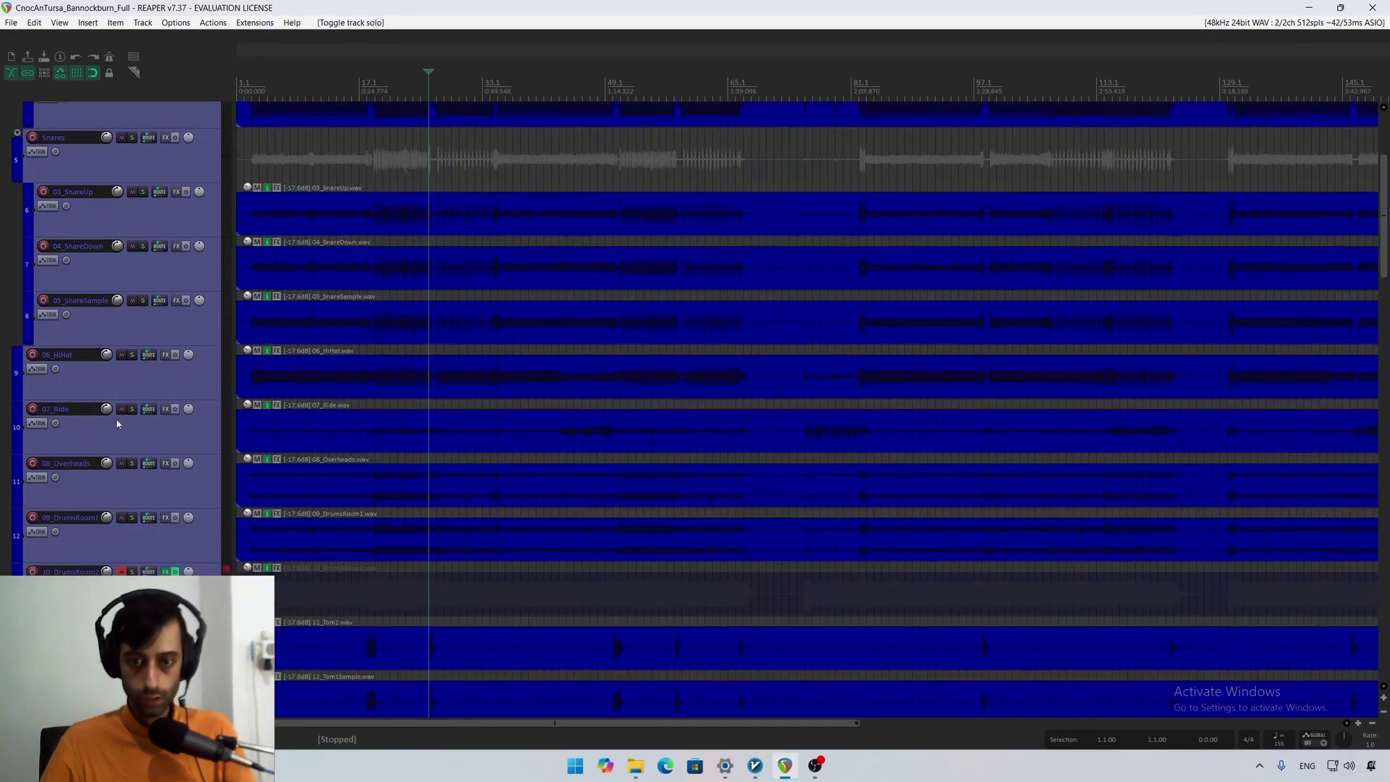
{"action": "scroll", "coordinate": [126, 422], "scroll_direction": "down", "scroll_amount": 2}
{"action": "left_click", "coordinate": [138, 484]}
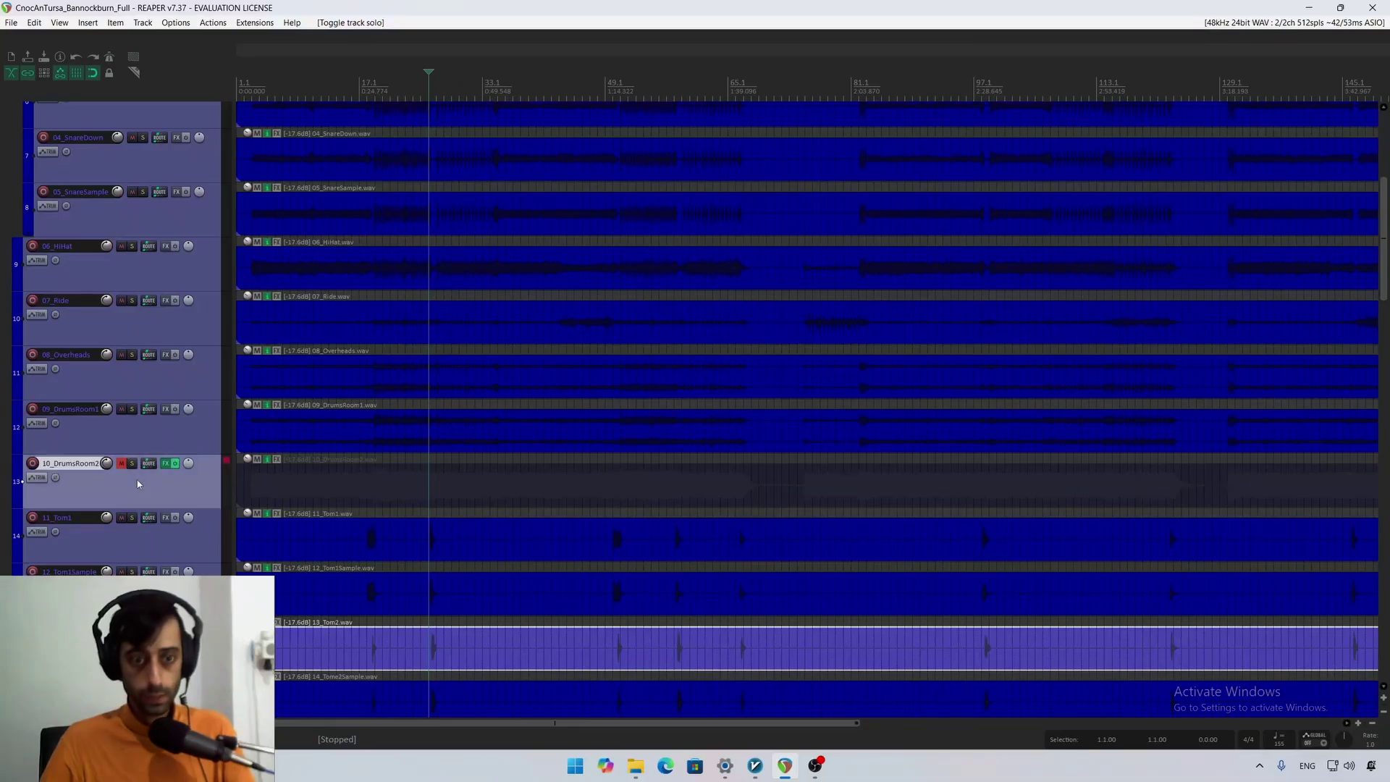
Step: Review the tom, bass and electric guitar tracks, selecting 26_ElecGtr3DI and 32_ElecGtr5DI along the way
{"action": "scroll", "coordinate": [155, 468], "scroll_direction": "down", "scroll_amount": 10}
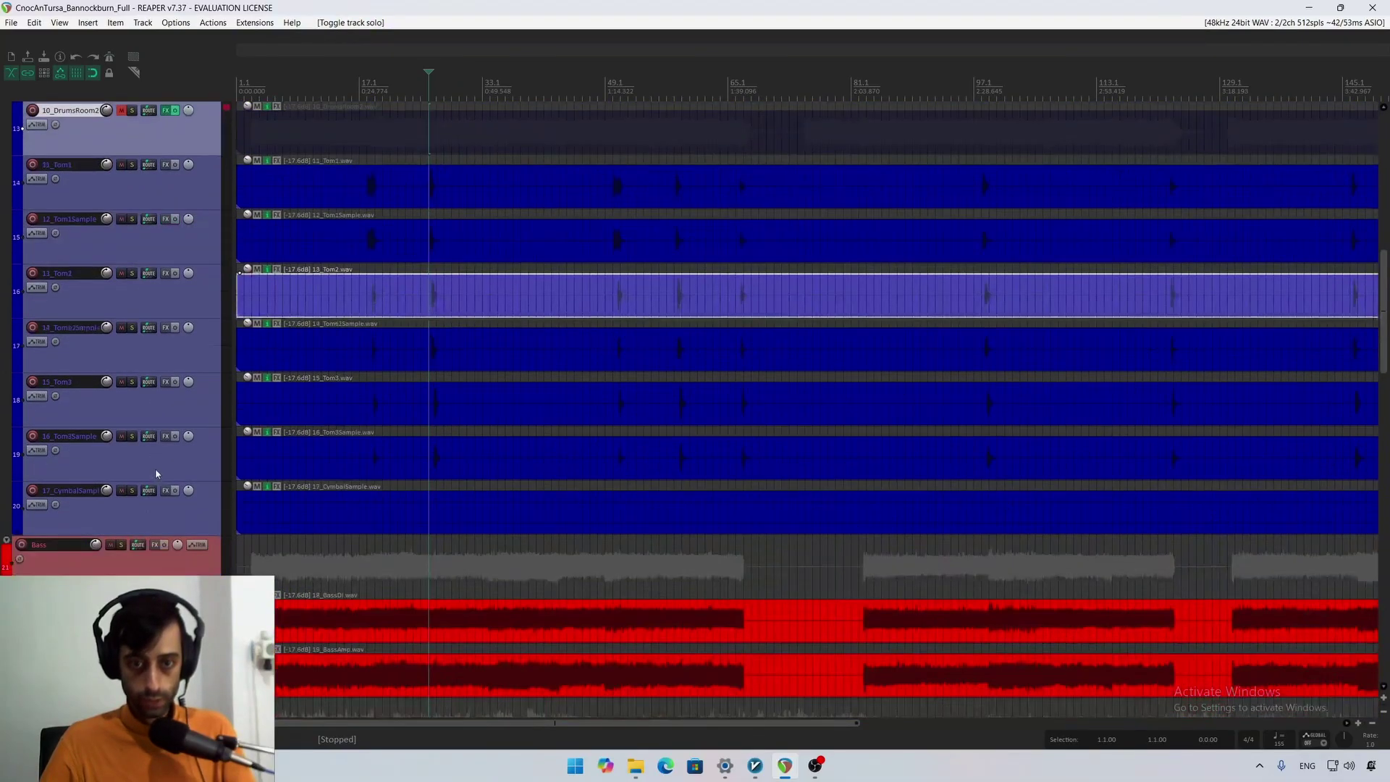
{"action": "scroll", "coordinate": [370, 321], "scroll_direction": "down", "scroll_amount": 4}
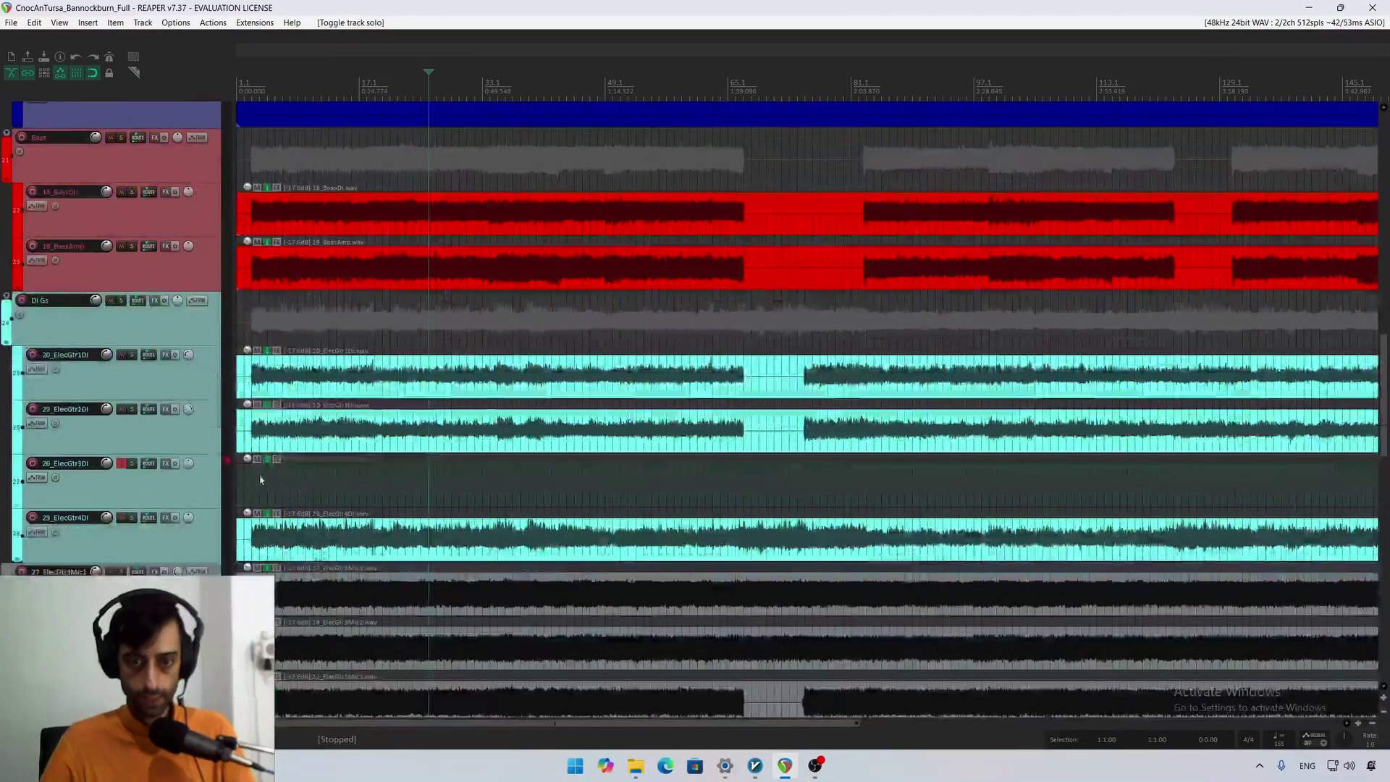
{"action": "key", "text": "minus"}
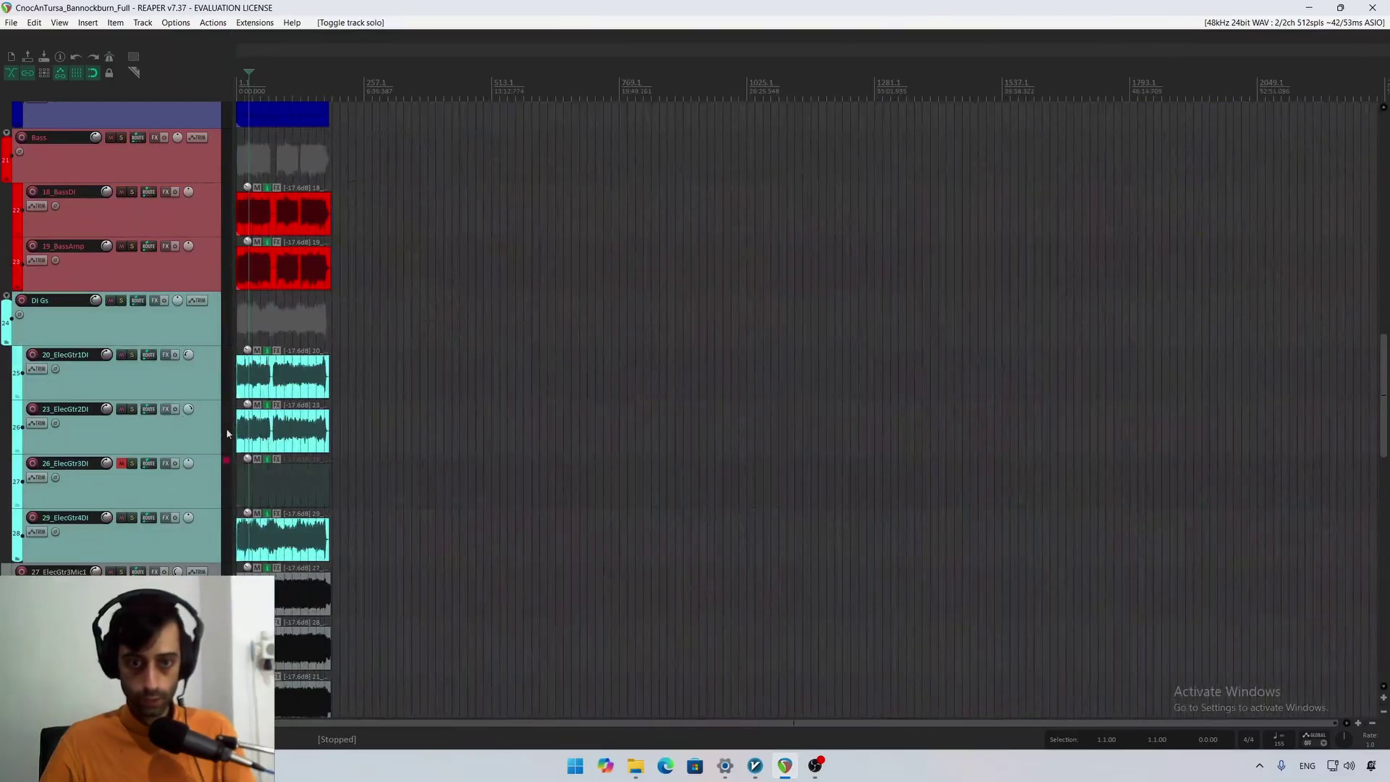
{"action": "left_click", "coordinate": [143, 483]}
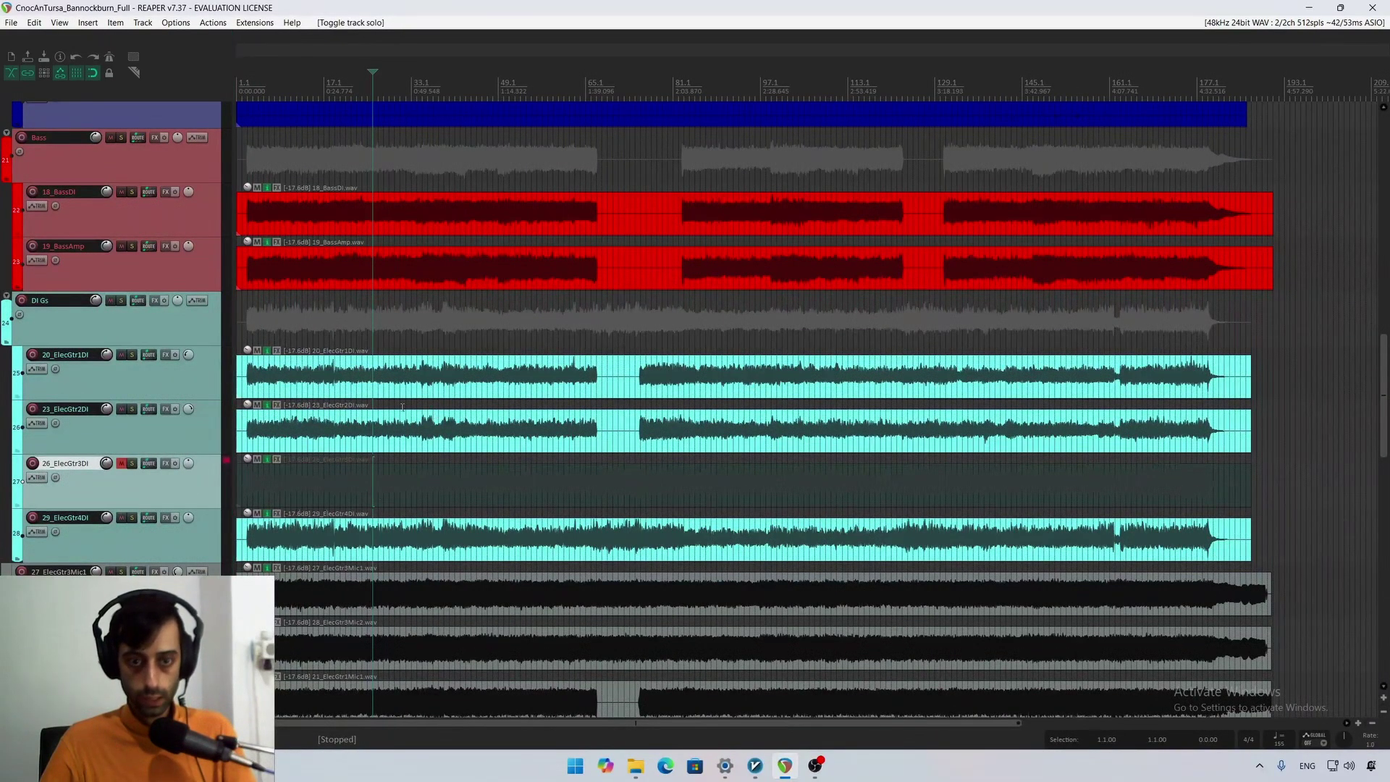
{"action": "key", "text": "minus"}
{"action": "scroll", "coordinate": [151, 425], "scroll_direction": "down", "scroll_amount": 2}
{"action": "key", "text": "equal"}
{"action": "scroll", "coordinate": [145, 427], "scroll_direction": "down", "scroll_amount": 6}
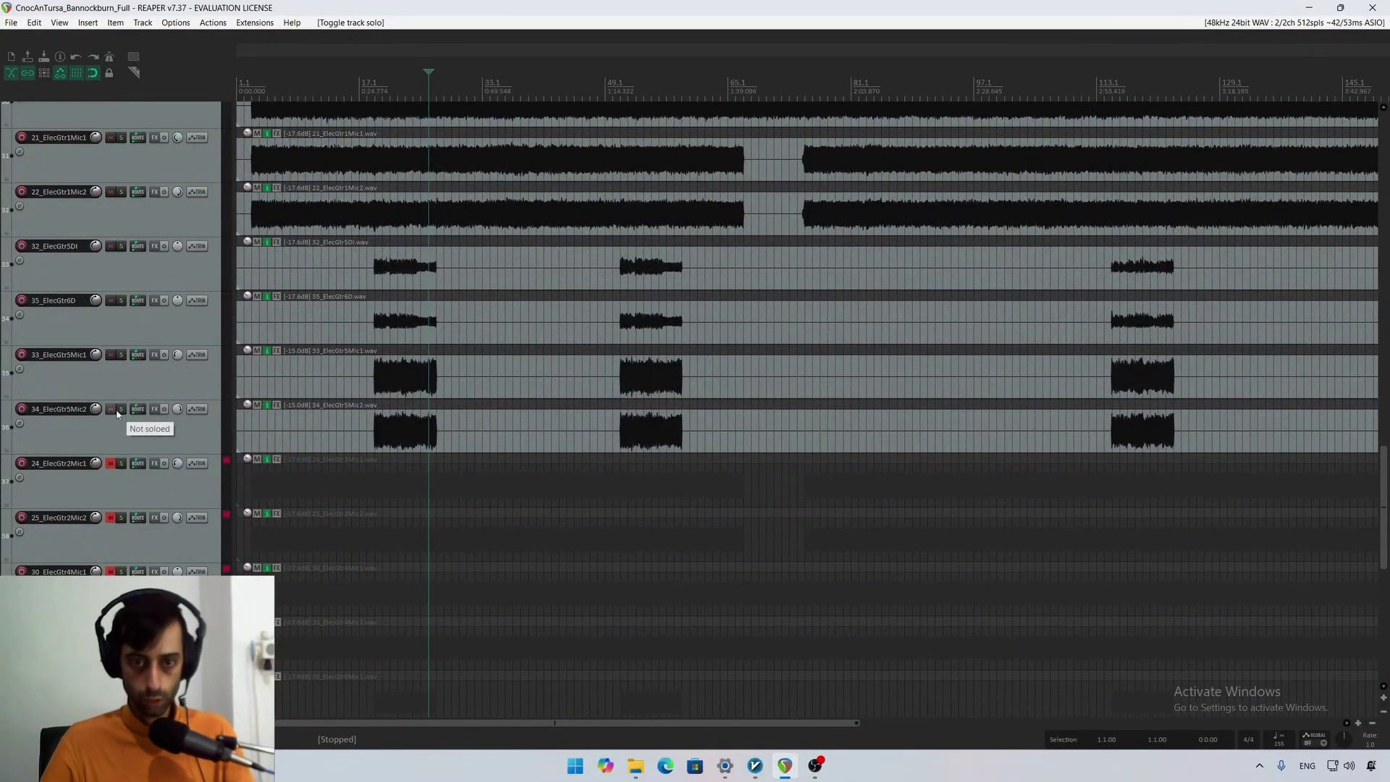
{"action": "left_click", "coordinate": [144, 274]}
Step: Play from where the music starts, compare the soloed Drums folder with the full mix, and stop with the solo cleared
{"action": "scroll", "coordinate": [149, 284], "scroll_direction": "up", "scroll_amount": 10}
{"action": "scroll", "coordinate": [149, 284], "scroll_direction": "up", "scroll_amount": 3}
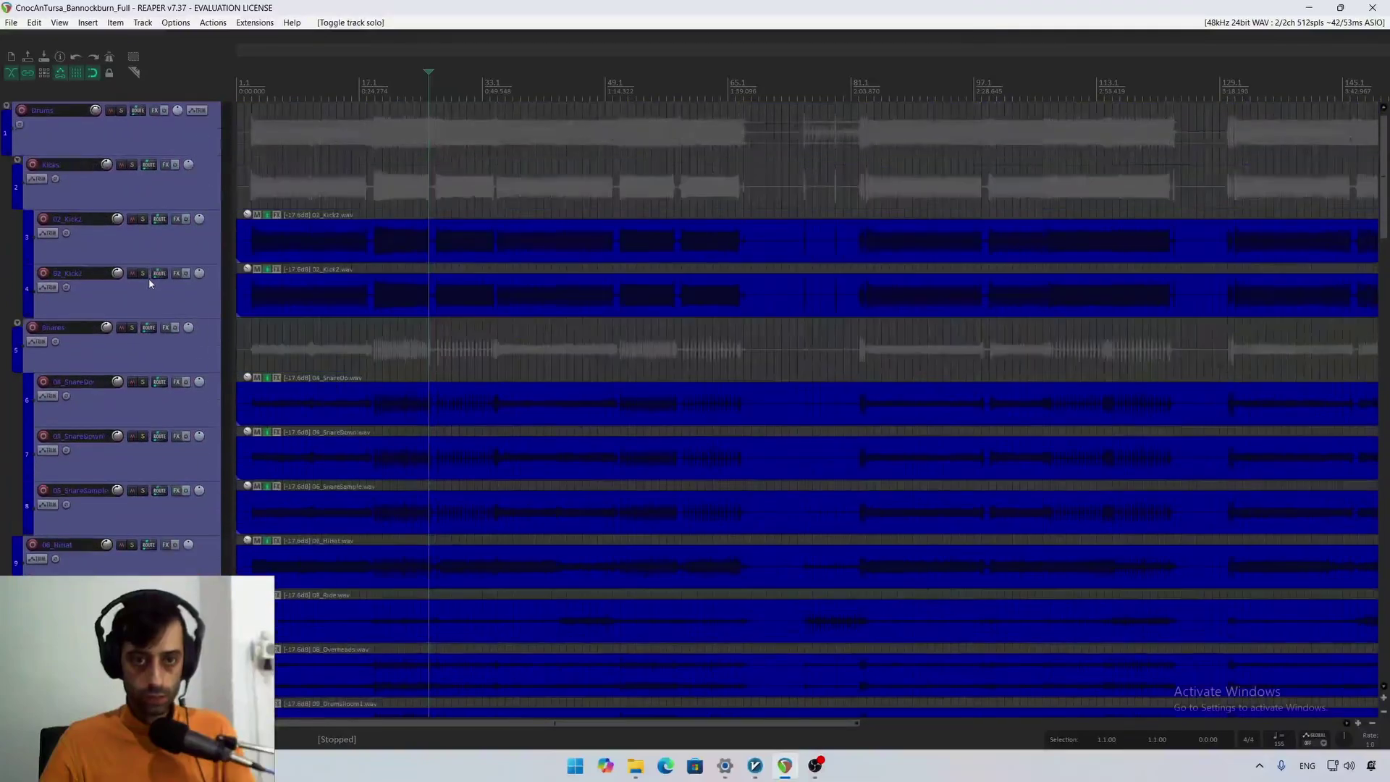
{"action": "left_click", "coordinate": [124, 119]}
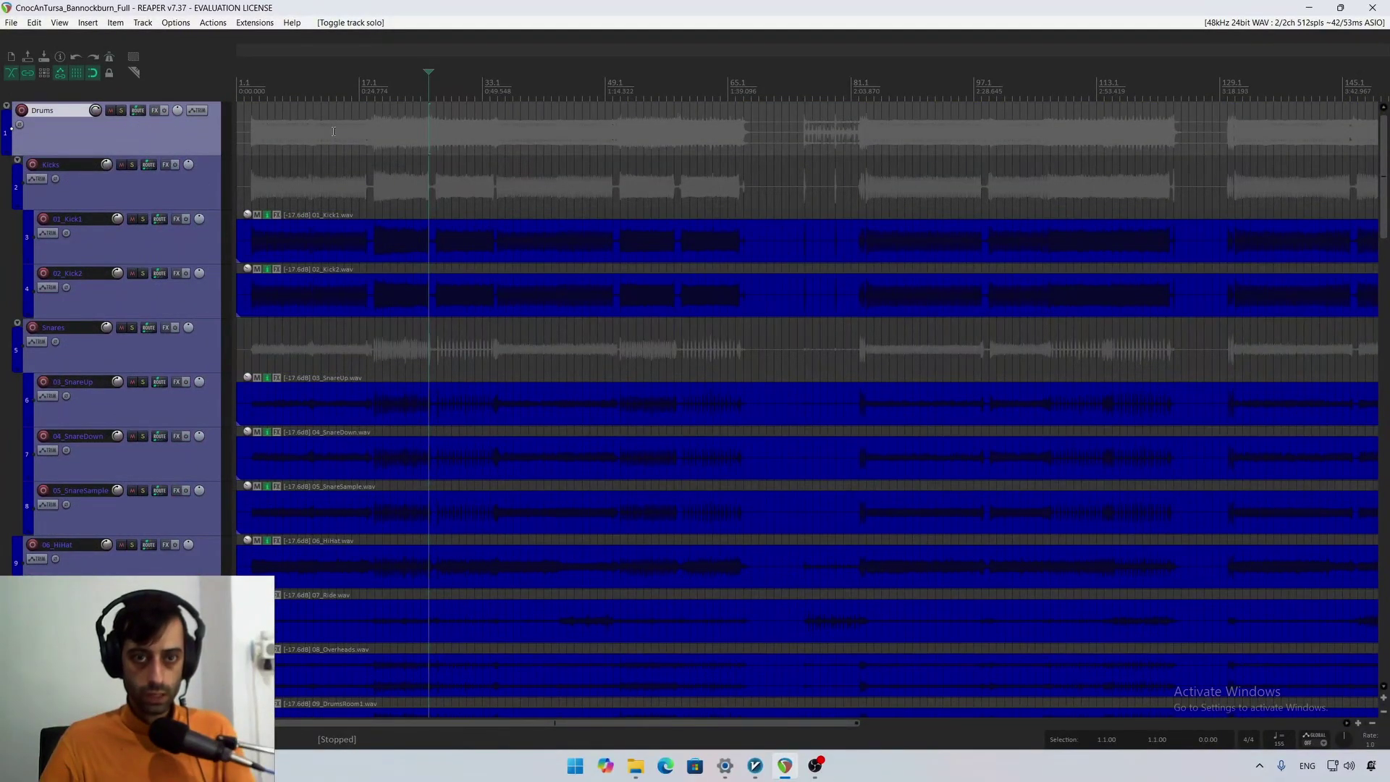
{"action": "left_click", "coordinate": [251, 136]}
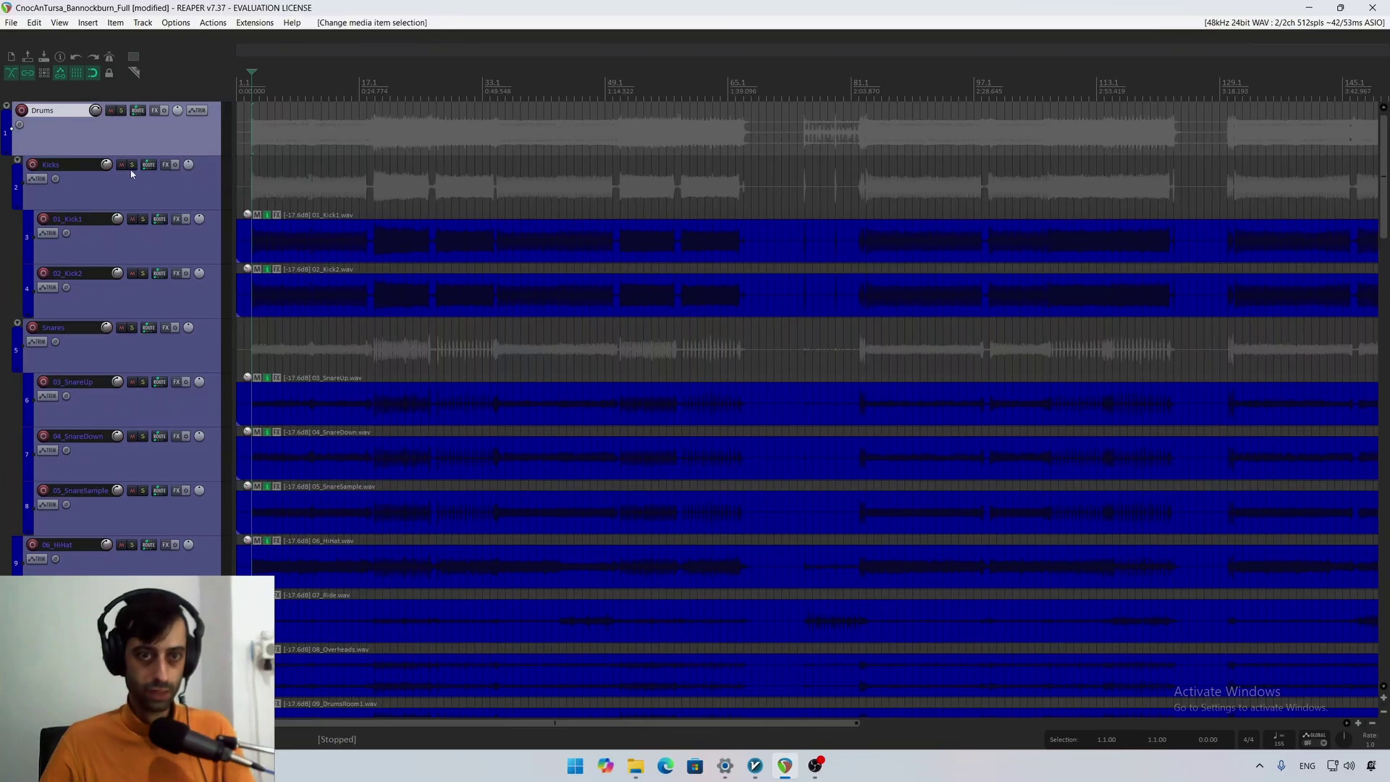
{"action": "key", "text": "space"}
{"action": "left_click", "coordinate": [122, 111]}
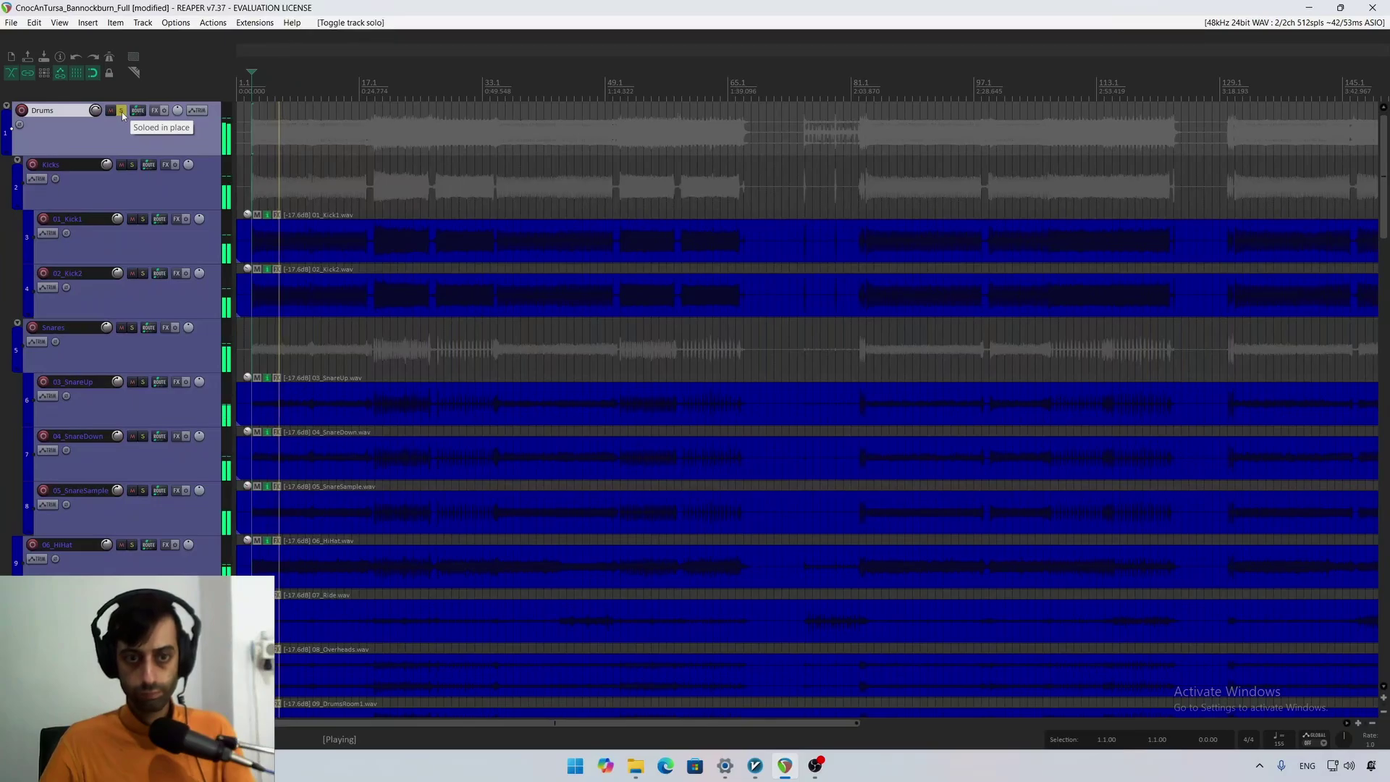
{"action": "left_click", "coordinate": [122, 111]}
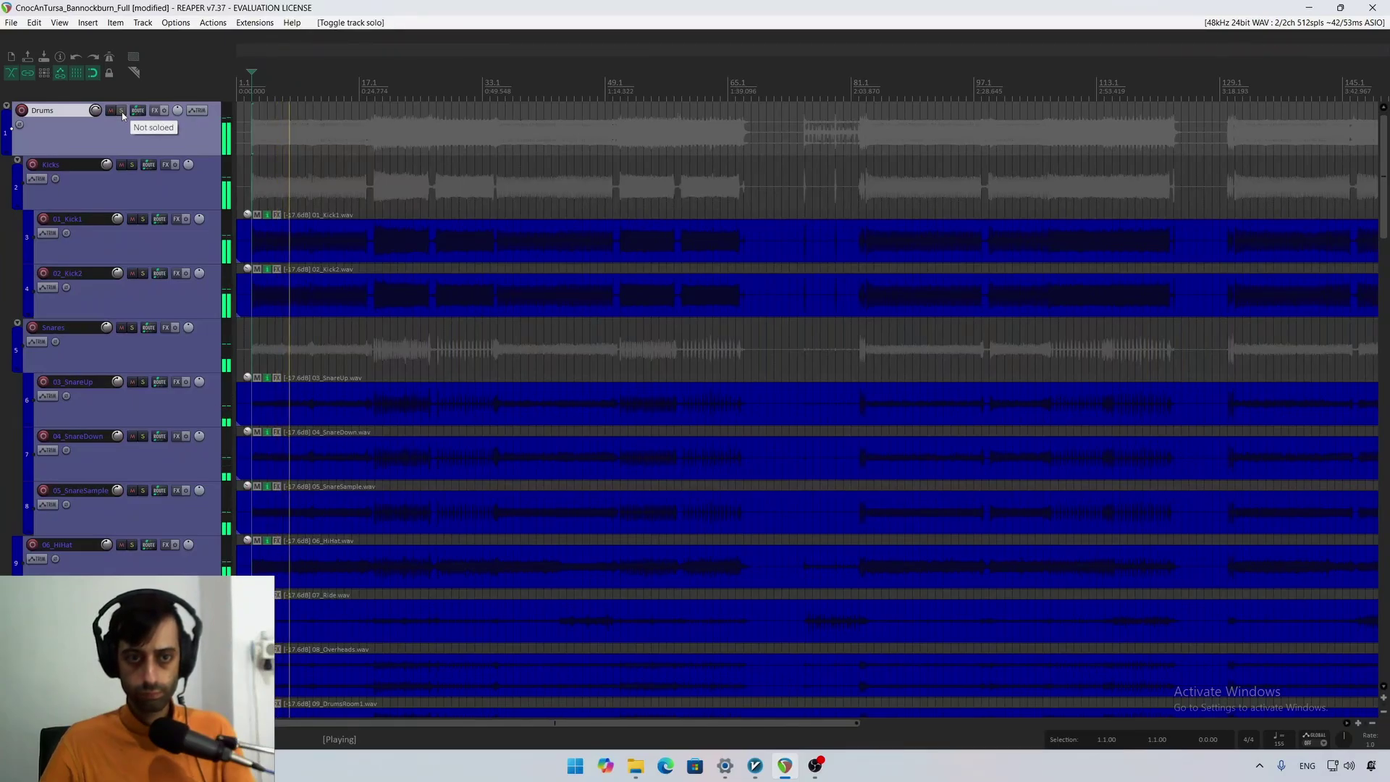
{"action": "left_click", "coordinate": [122, 111]}
{"action": "key", "text": "space"}
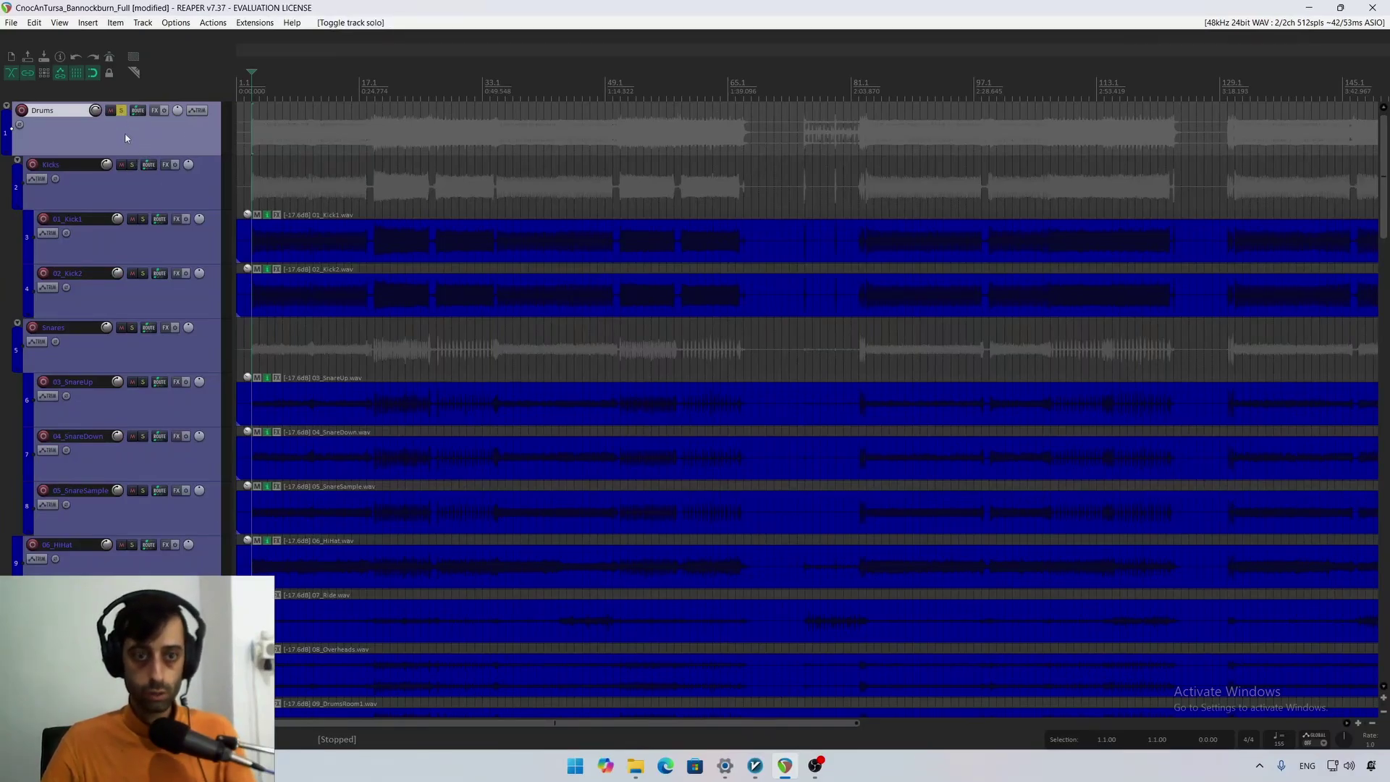
{"action": "left_click", "coordinate": [122, 111]}
Step: Audition the Kicks folder, 01_Kick1 and 02_Kick2 in solo one after another, stop playback and clear the solo
{"action": "left_click", "coordinate": [133, 165]}
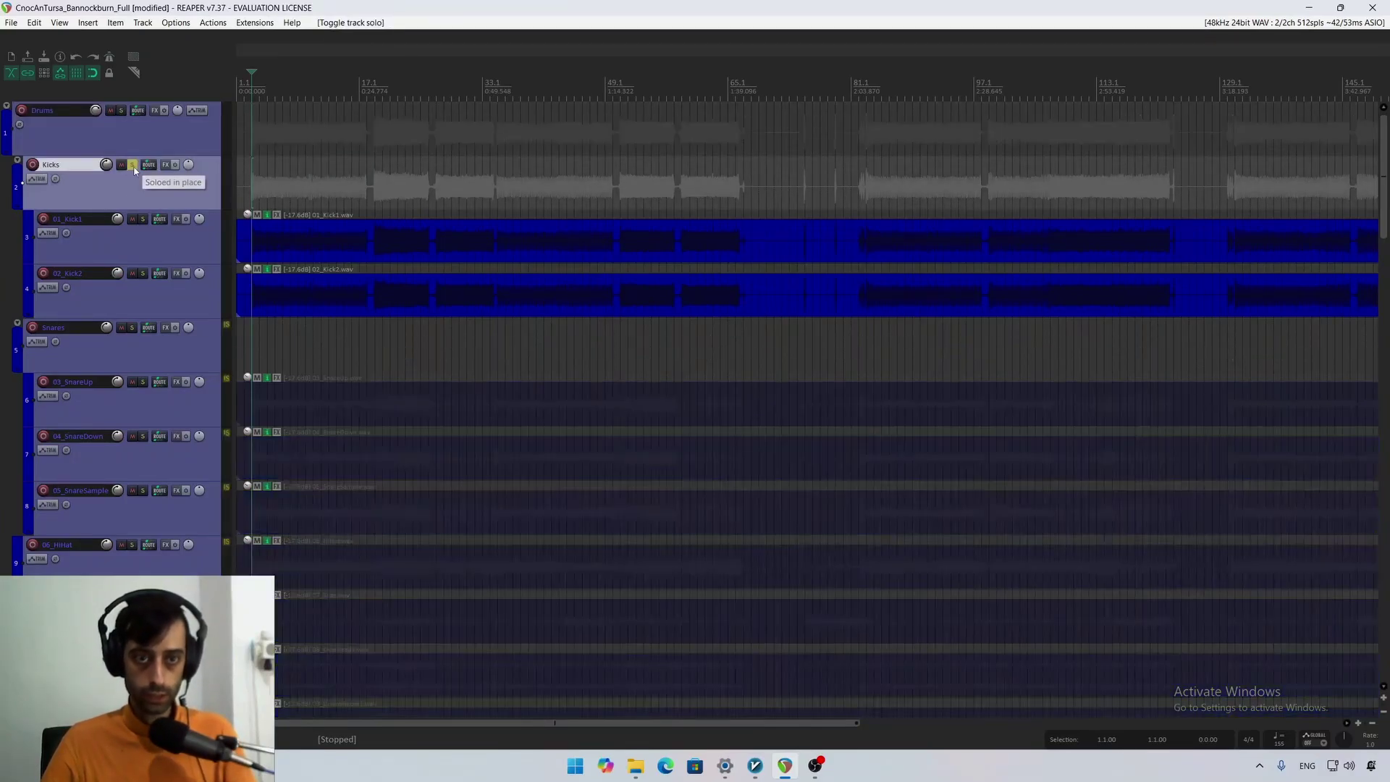
{"action": "key", "text": "space"}
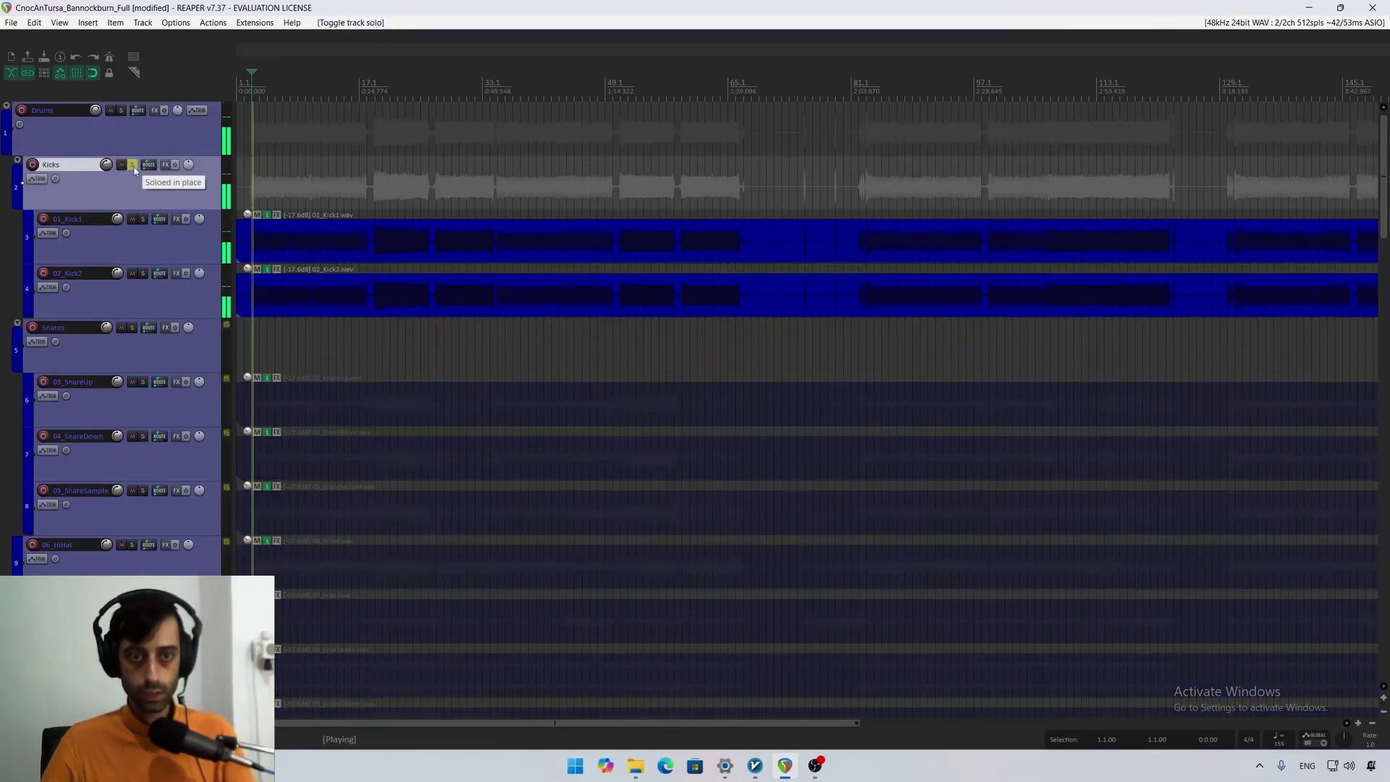
{"action": "left_click", "coordinate": [143, 219]}
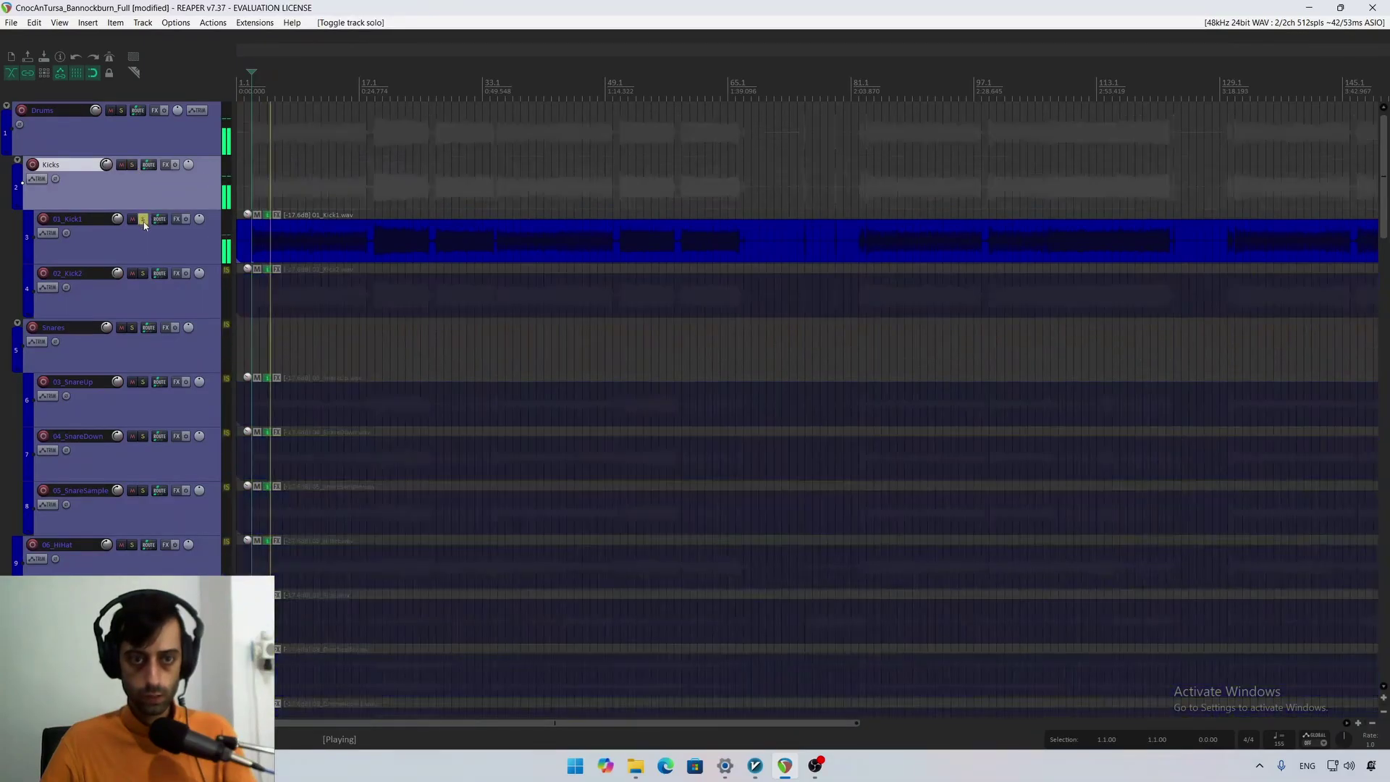
{"action": "left_click", "coordinate": [143, 219]}
{"action": "left_click", "coordinate": [142, 273]}
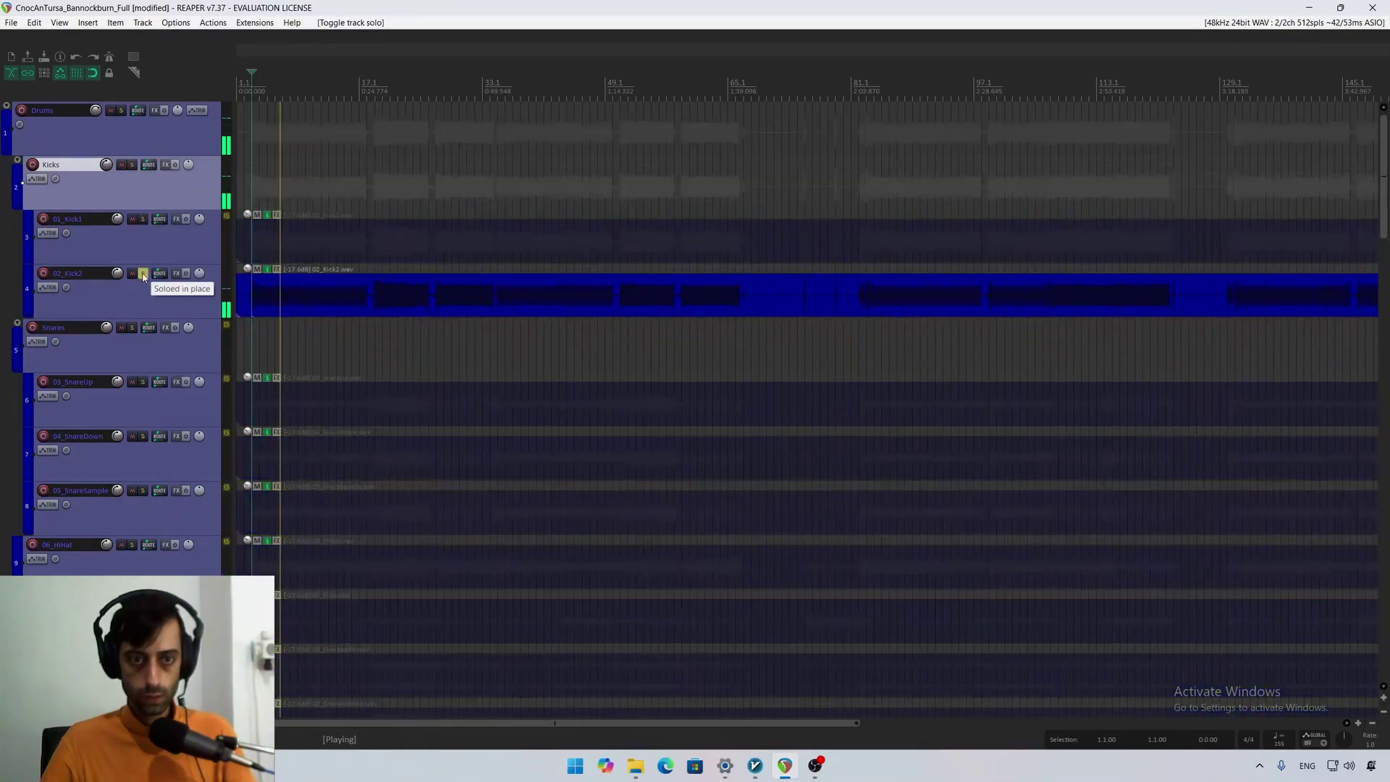
{"action": "left_click", "coordinate": [142, 274]}
{"action": "left_click", "coordinate": [142, 220]}
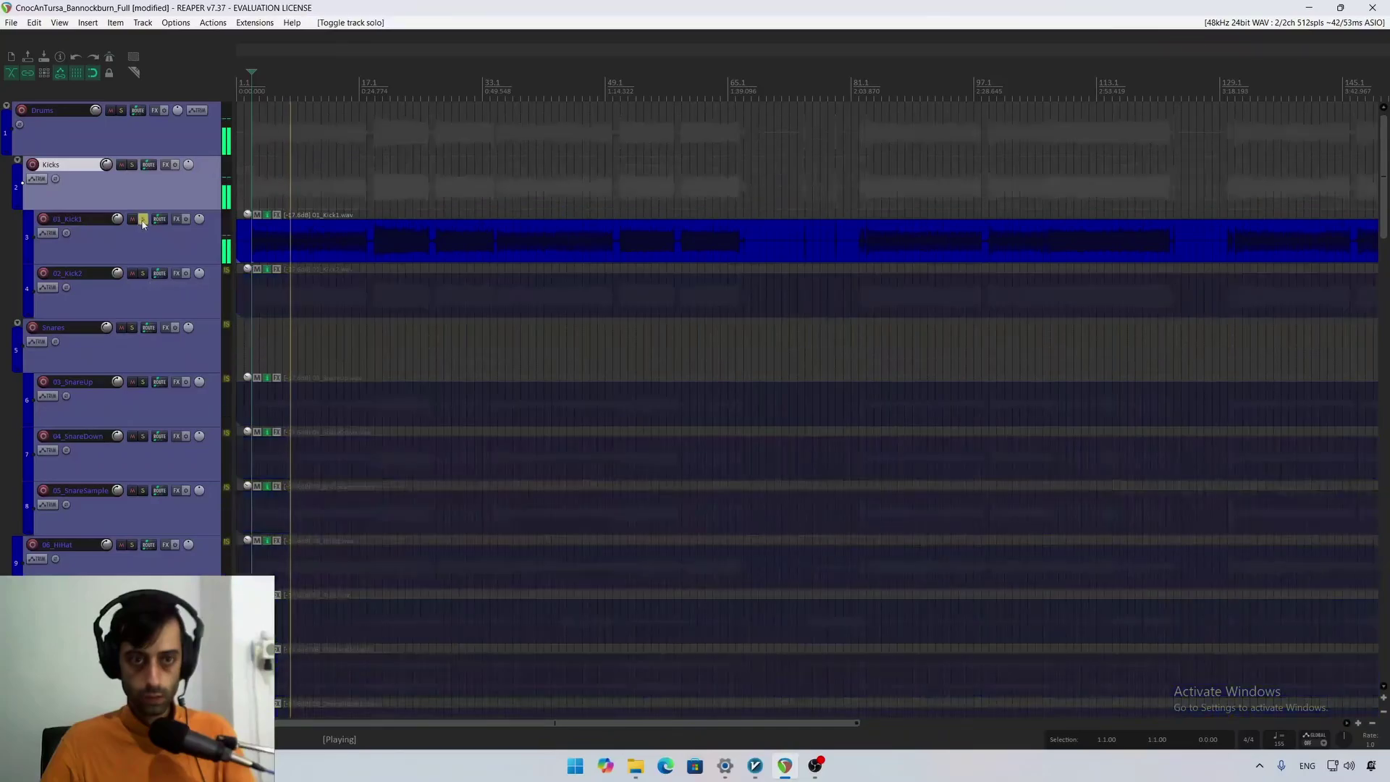
{"action": "key", "text": "space"}
{"action": "left_click", "coordinate": [143, 219]}
Step: Replay the Kicks folder and 01_Kick1 in solo once more for comparison, and end with only 02_Kick2 soloed
{"action": "left_click", "coordinate": [148, 298]}
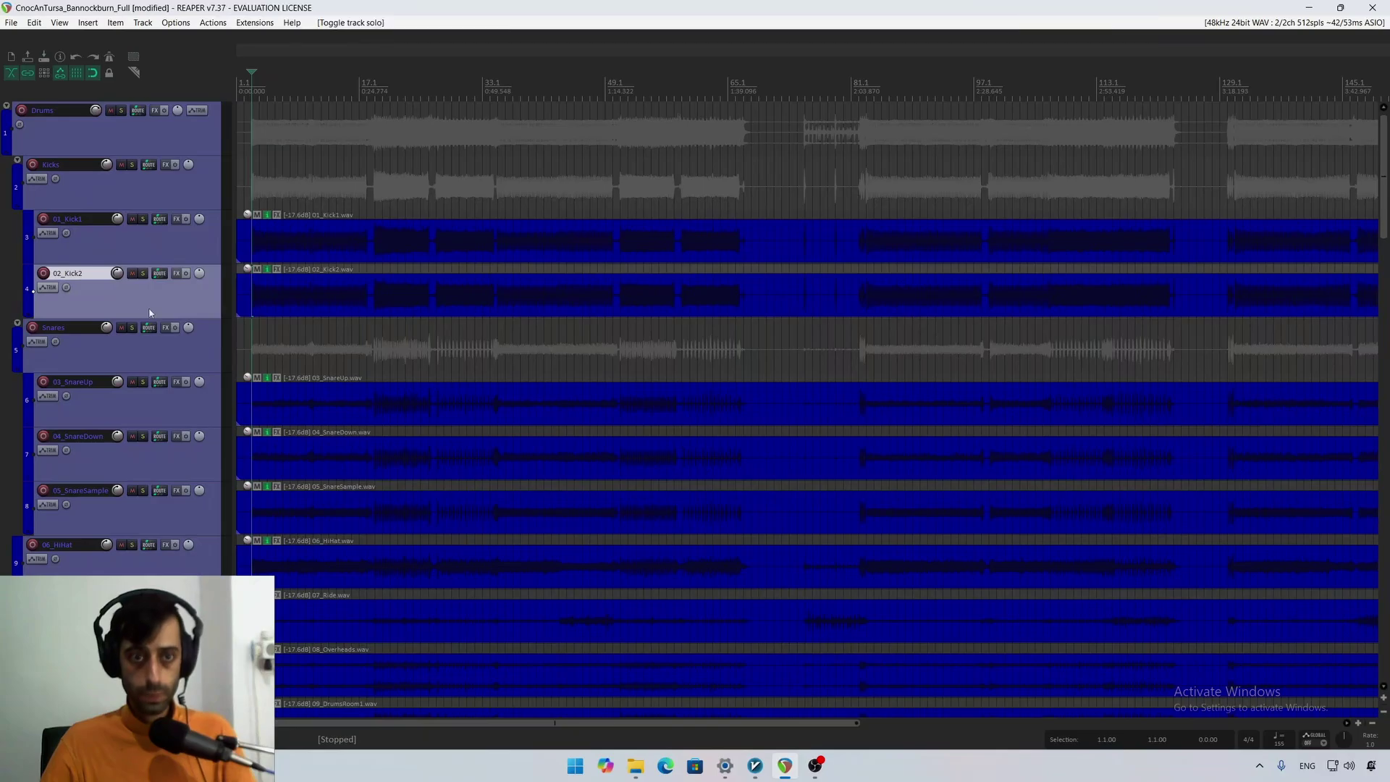
{"action": "left_click", "coordinate": [158, 249]}
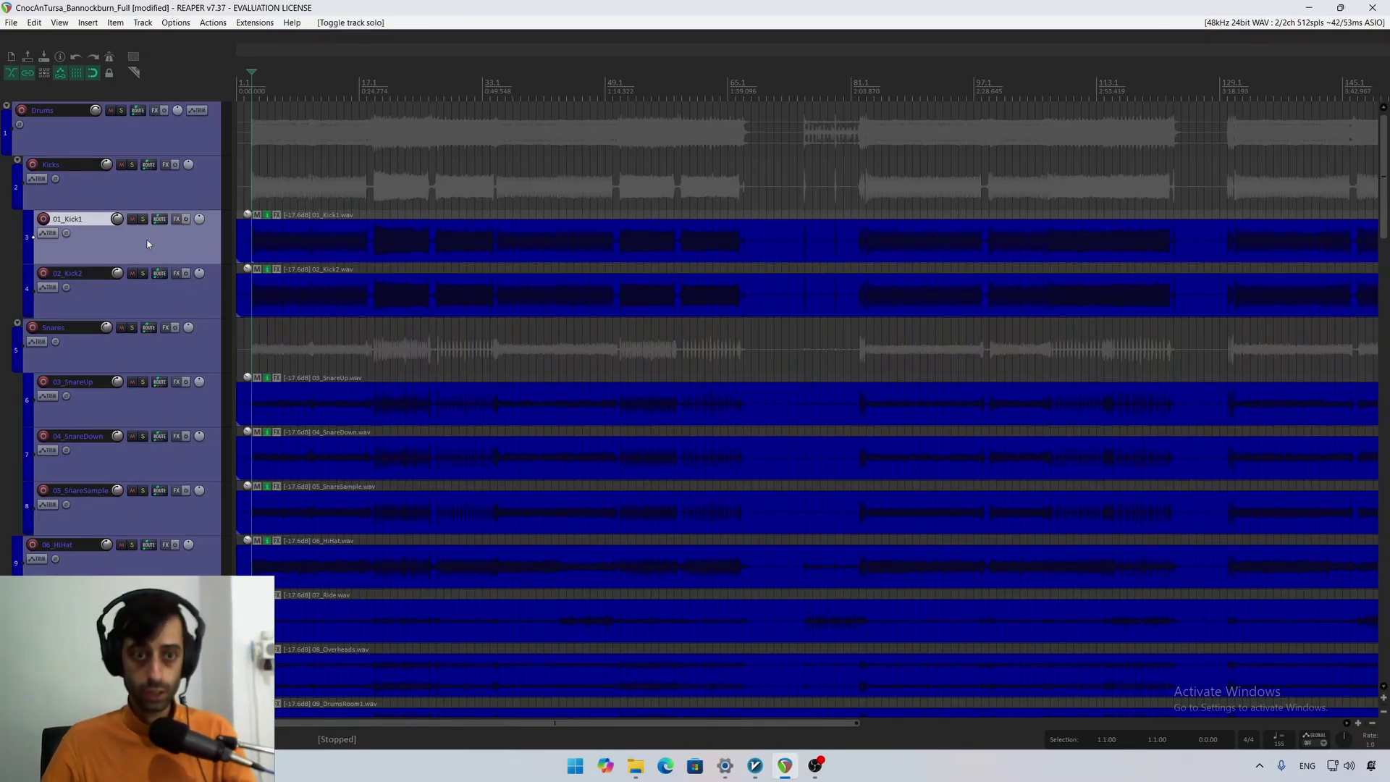
{"action": "left_click", "coordinate": [153, 205]}
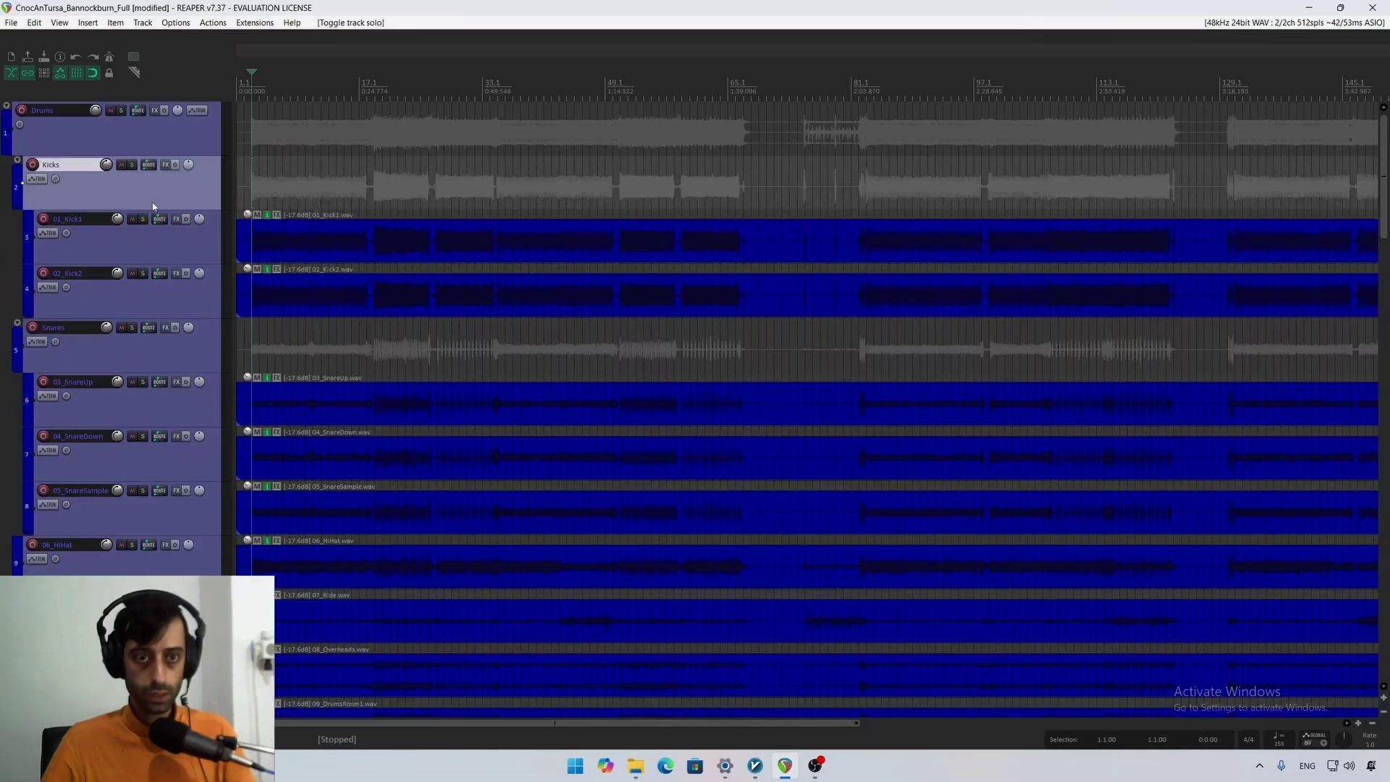
{"action": "left_click", "coordinate": [132, 166]}
{"action": "key", "text": "space"}
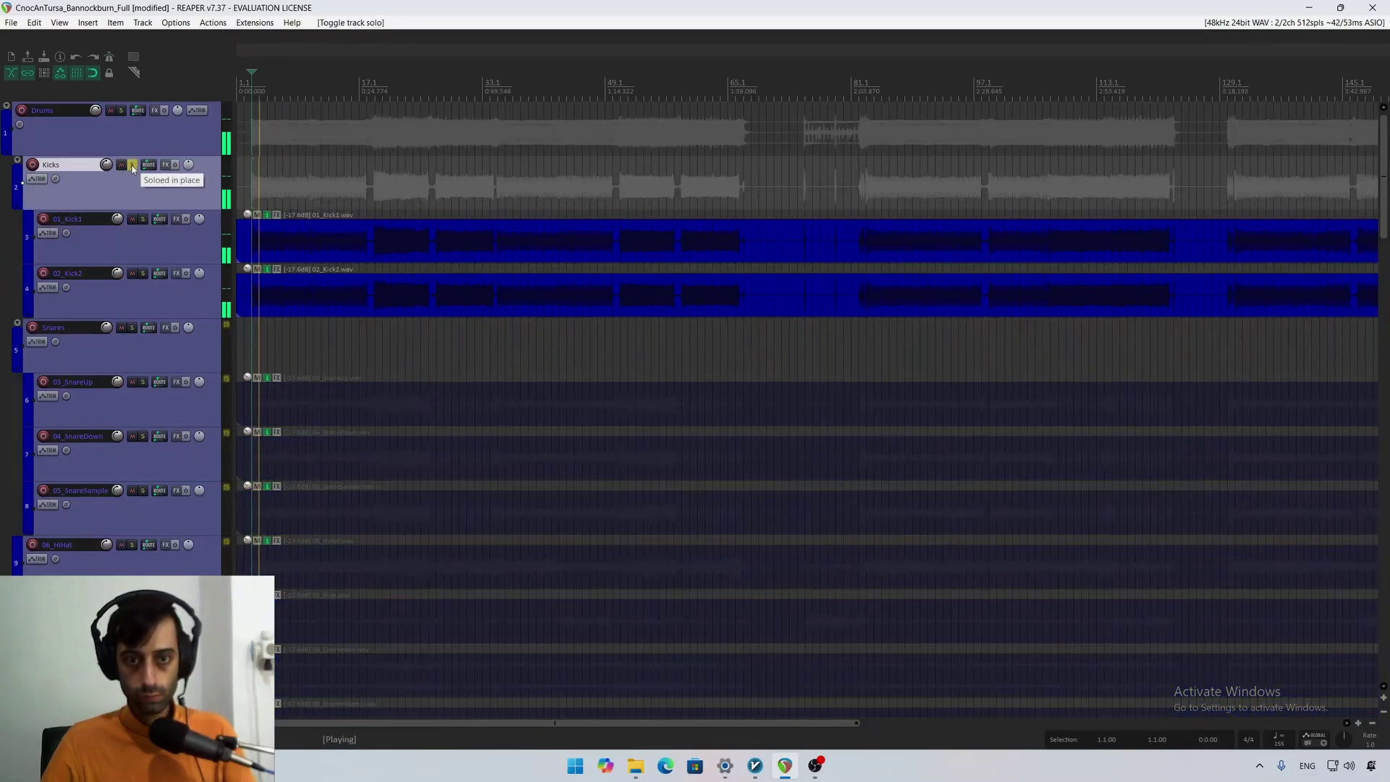
{"action": "left_click", "coordinate": [132, 165]}
{"action": "left_click", "coordinate": [143, 219]}
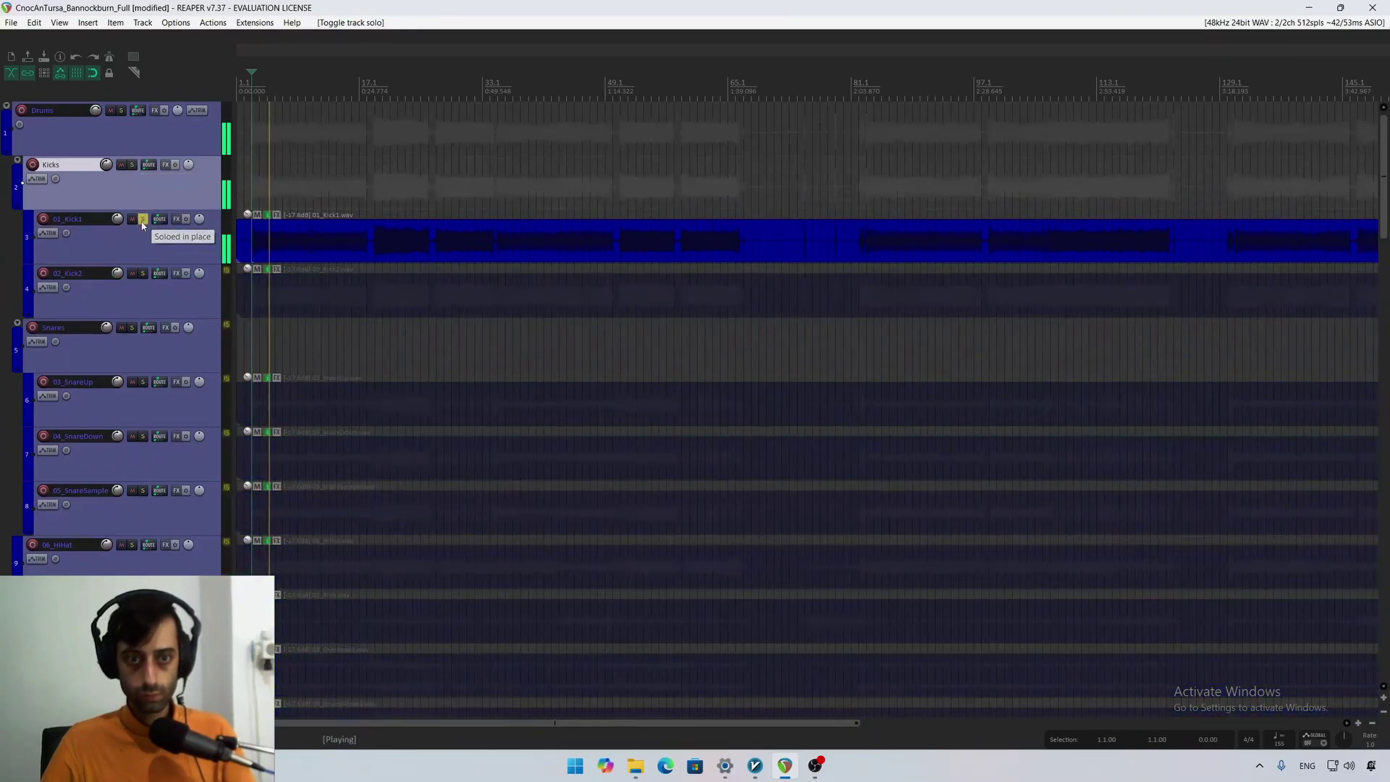
{"action": "left_click", "coordinate": [138, 289]}
{"action": "left_click", "coordinate": [143, 273]}
{"action": "left_click", "coordinate": [143, 220]}
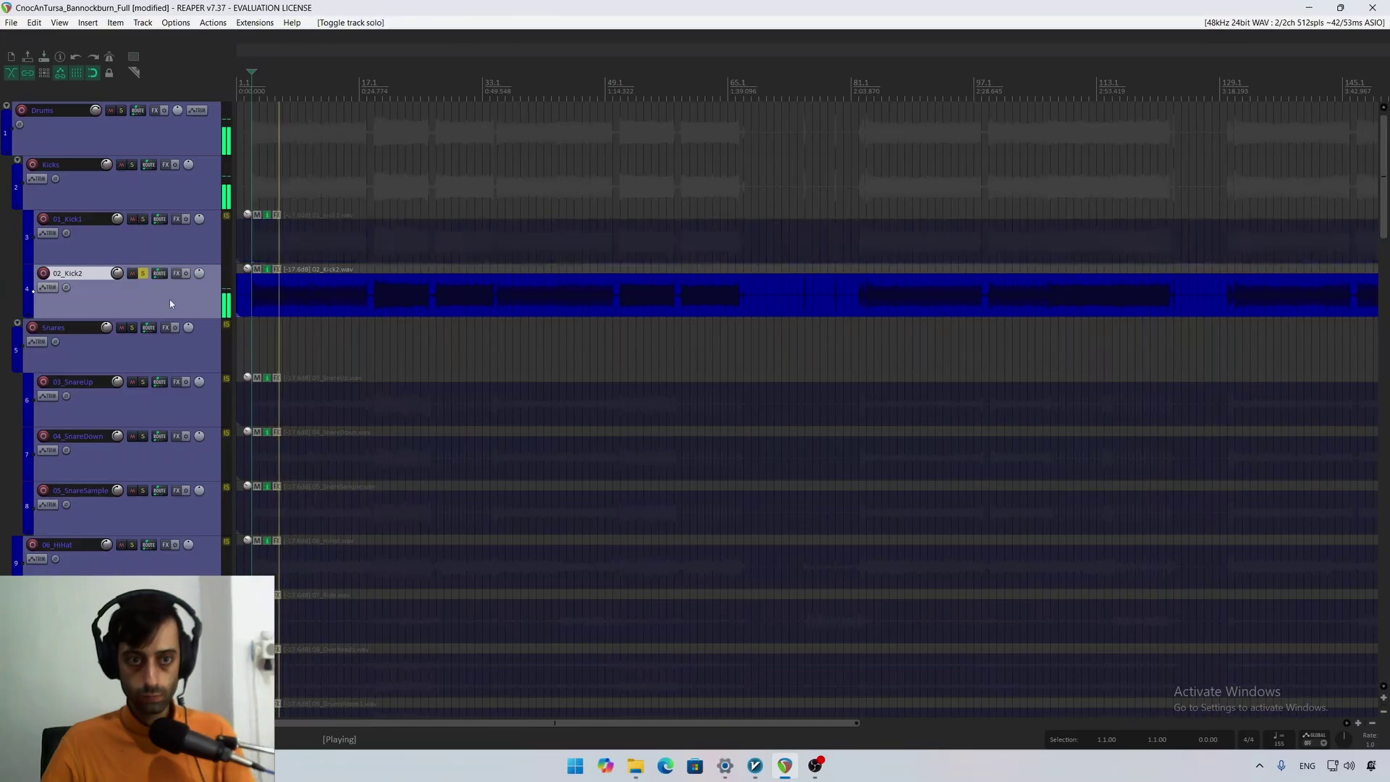
Step: Stop playback and insert the Plugin Alliance bx_subfilter effect on the 02_Kick2 track
{"action": "left_click", "coordinate": [176, 273]}
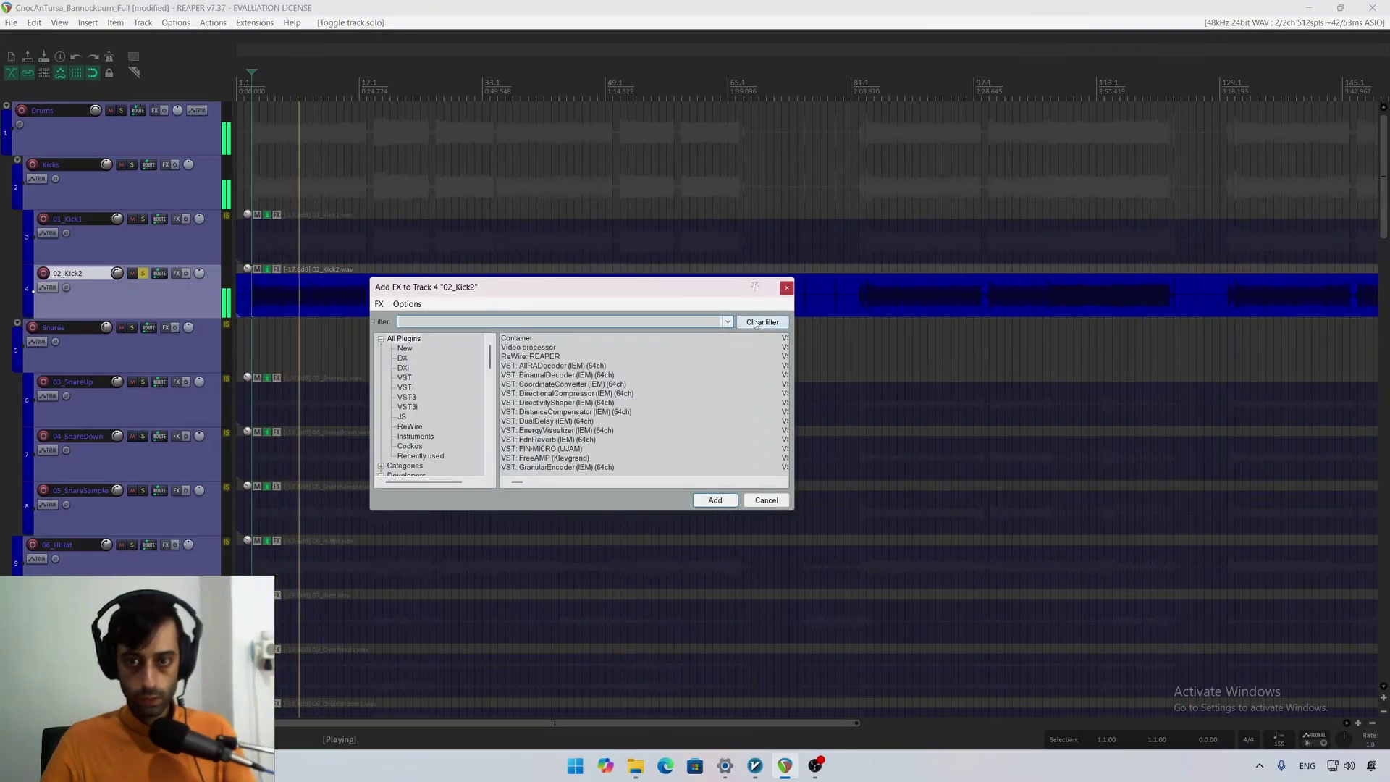
{"action": "key", "text": "space"}
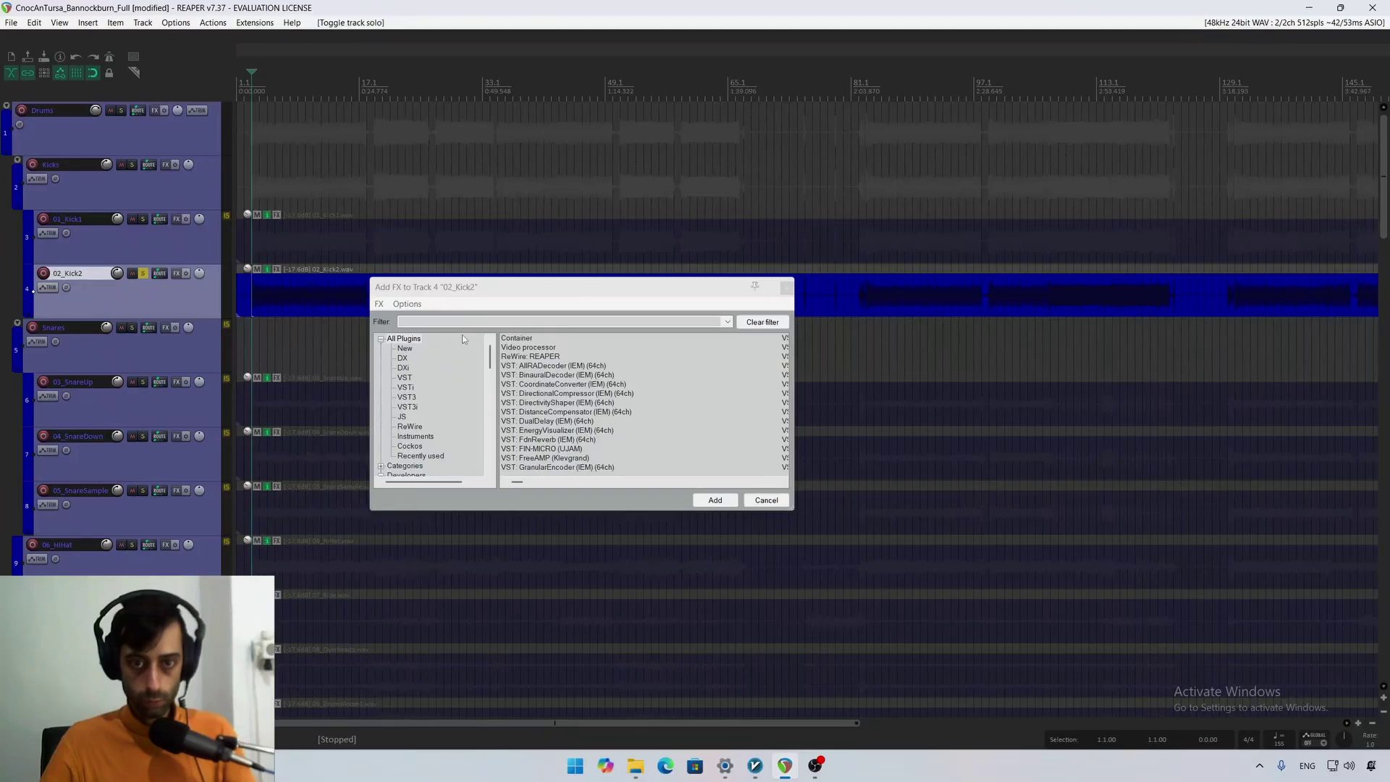
{"action": "scroll", "coordinate": [460, 362], "scroll_direction": "down", "scroll_amount": 10}
{"action": "right_click", "coordinate": [454, 378]}
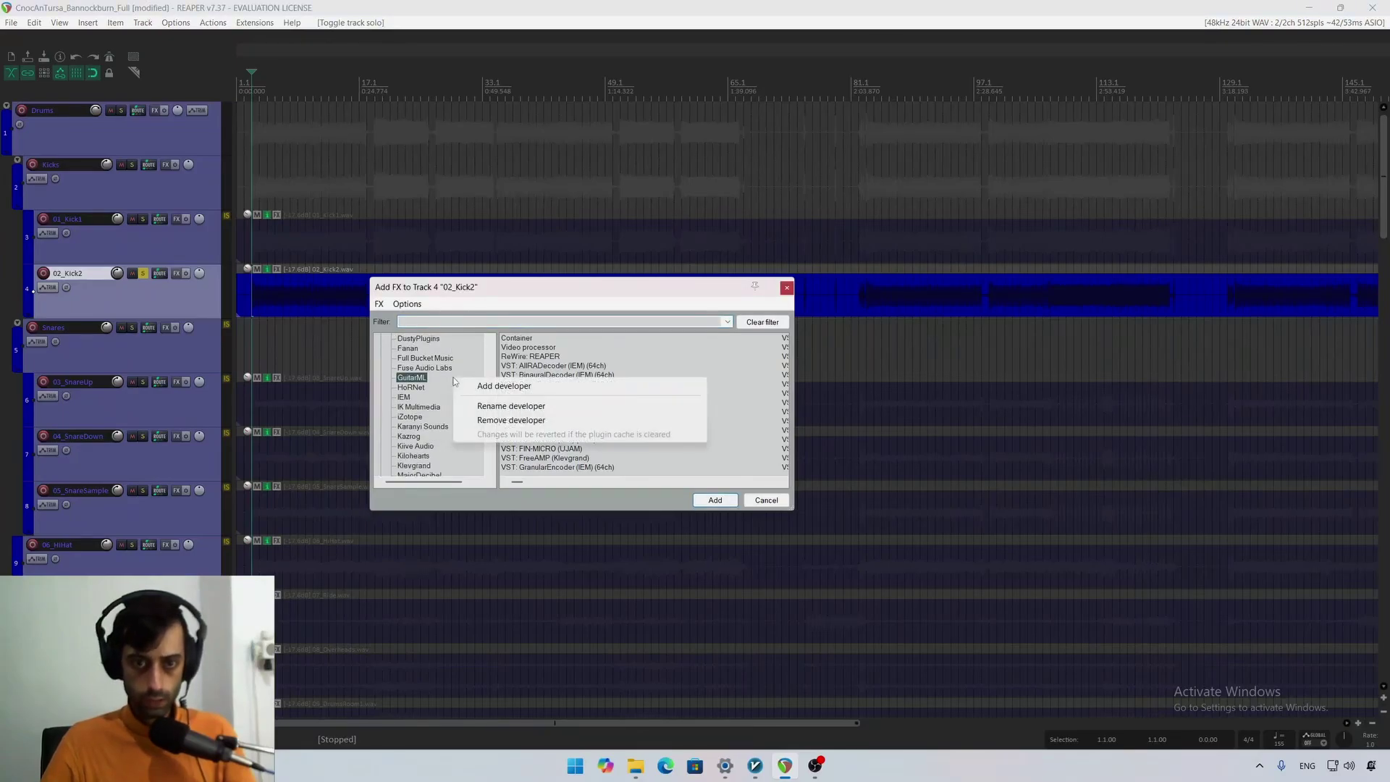
{"action": "left_click", "coordinate": [427, 407]}
{"action": "scroll", "coordinate": [450, 432], "scroll_direction": "down", "scroll_amount": 5}
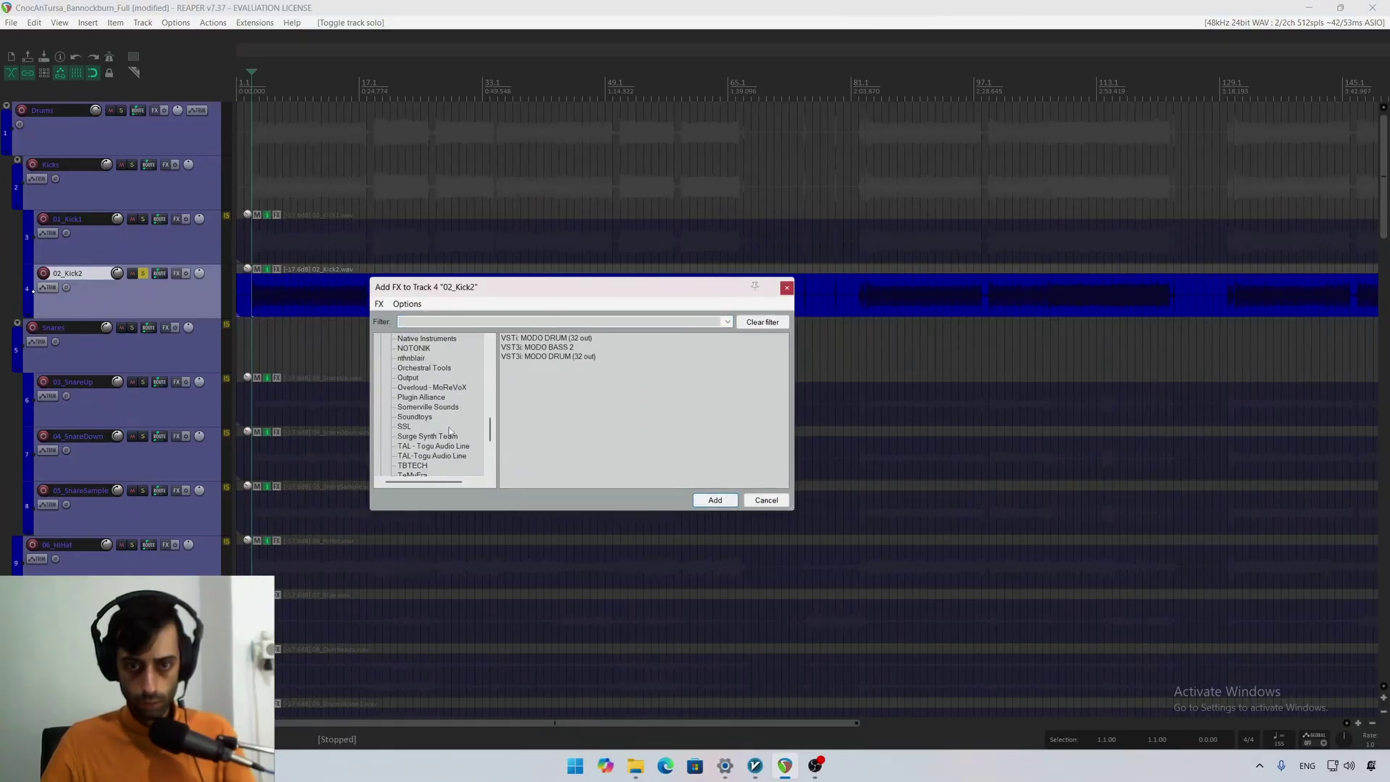
{"action": "left_click", "coordinate": [428, 398]}
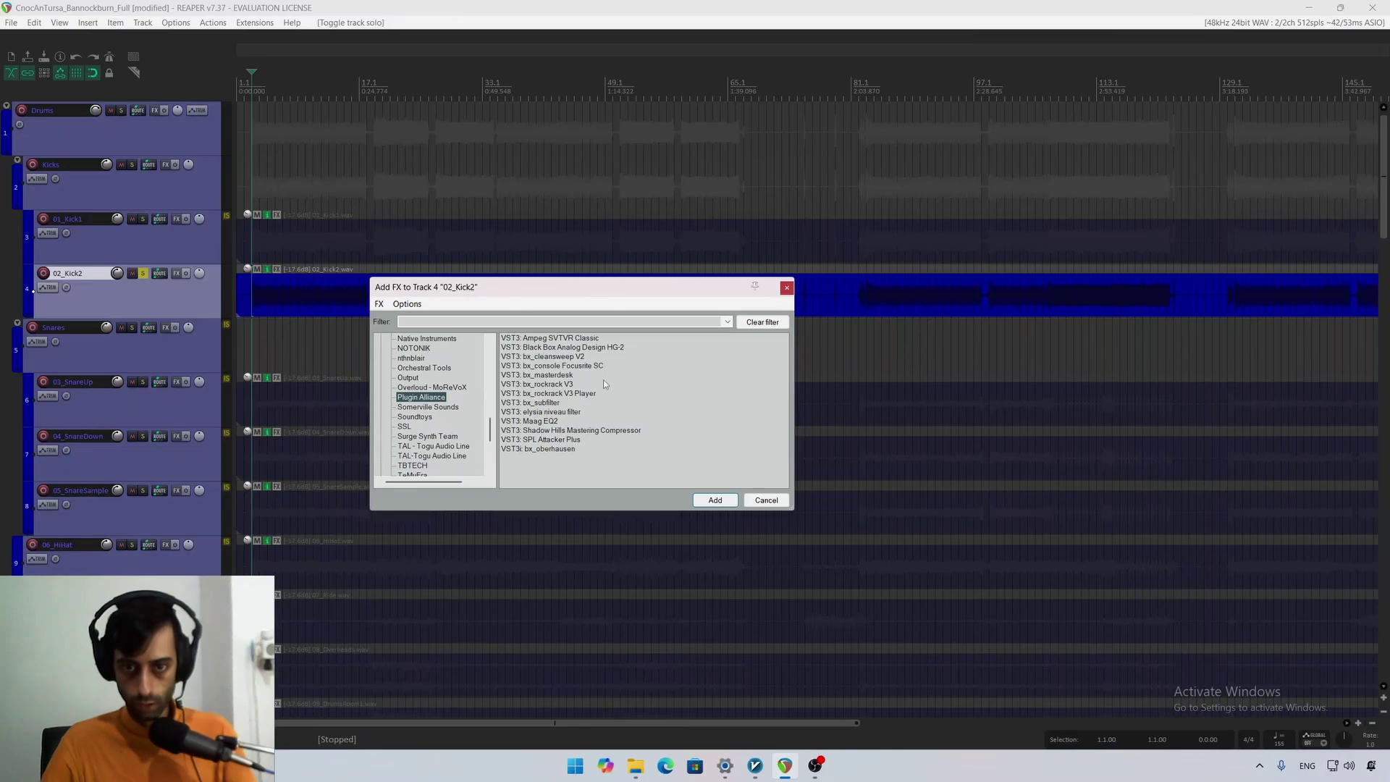
{"action": "double_click", "coordinate": [543, 403]}
Step: During playback, set bx_subfilter's Tight Punch to 40 Hz and Low End to -3.3, and bypass the effect to compare
{"action": "key", "text": "space"}
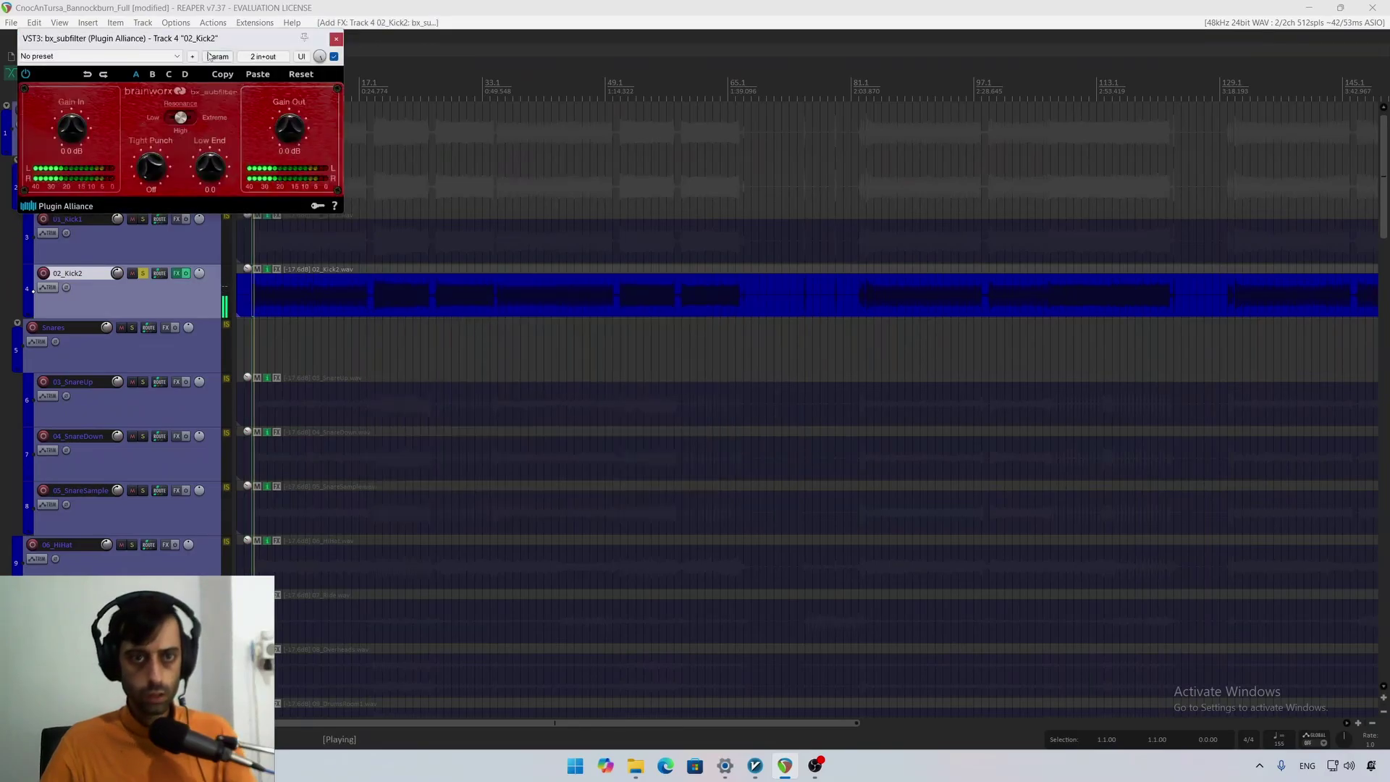
{"action": "left_click_drag", "start_coordinate": [210, 38], "coordinate": [517, 245]}
{"action": "left_click_drag", "start_coordinate": [460, 373], "coordinate": [512, 387]}
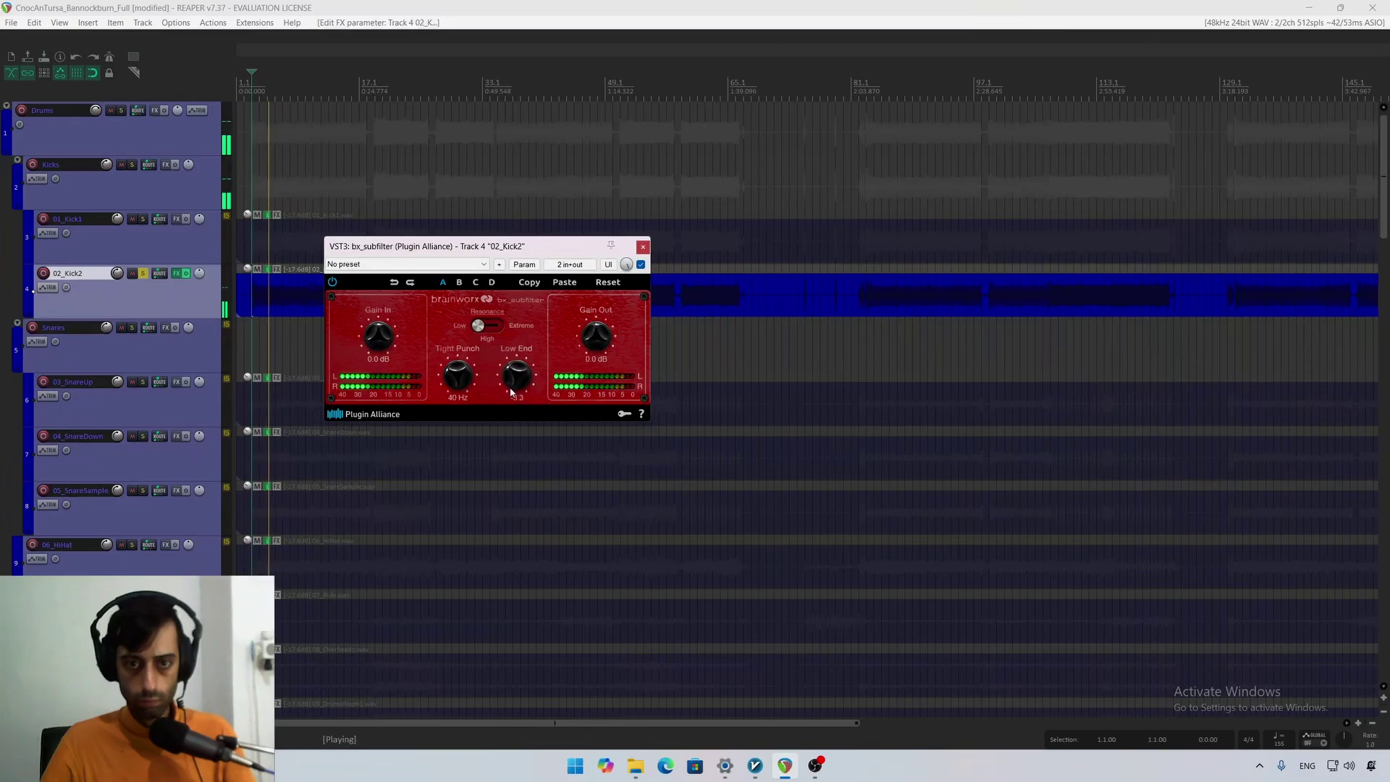
{"action": "left_click", "coordinate": [642, 265]}
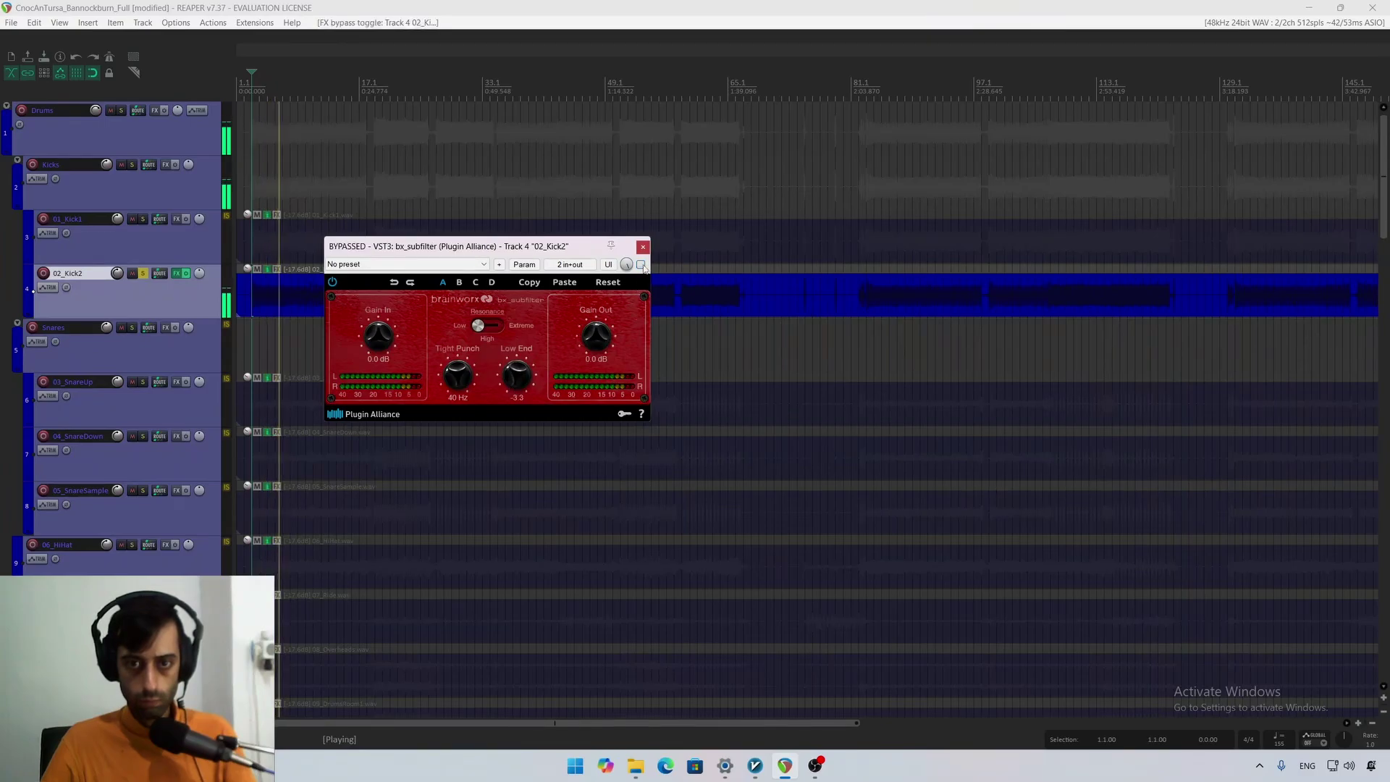
Step: Re-enable bx_subfilter on 02_Kick2 and set Tight Punch to 48 Hz, Resonance to High and Low End to -2.3 while playing
{"action": "left_click", "coordinate": [642, 265]}
{"action": "mouse_move", "coordinate": [457, 375]}
{"action": "left_mouse_down"}
{"action": "mouse_move", "coordinate": [474, 350]}
{"action": "mouse_move", "coordinate": [483, 400]}
{"action": "mouse_move", "coordinate": [467, 369]}
{"action": "left_mouse_up"}
{"action": "key", "text": "space"}
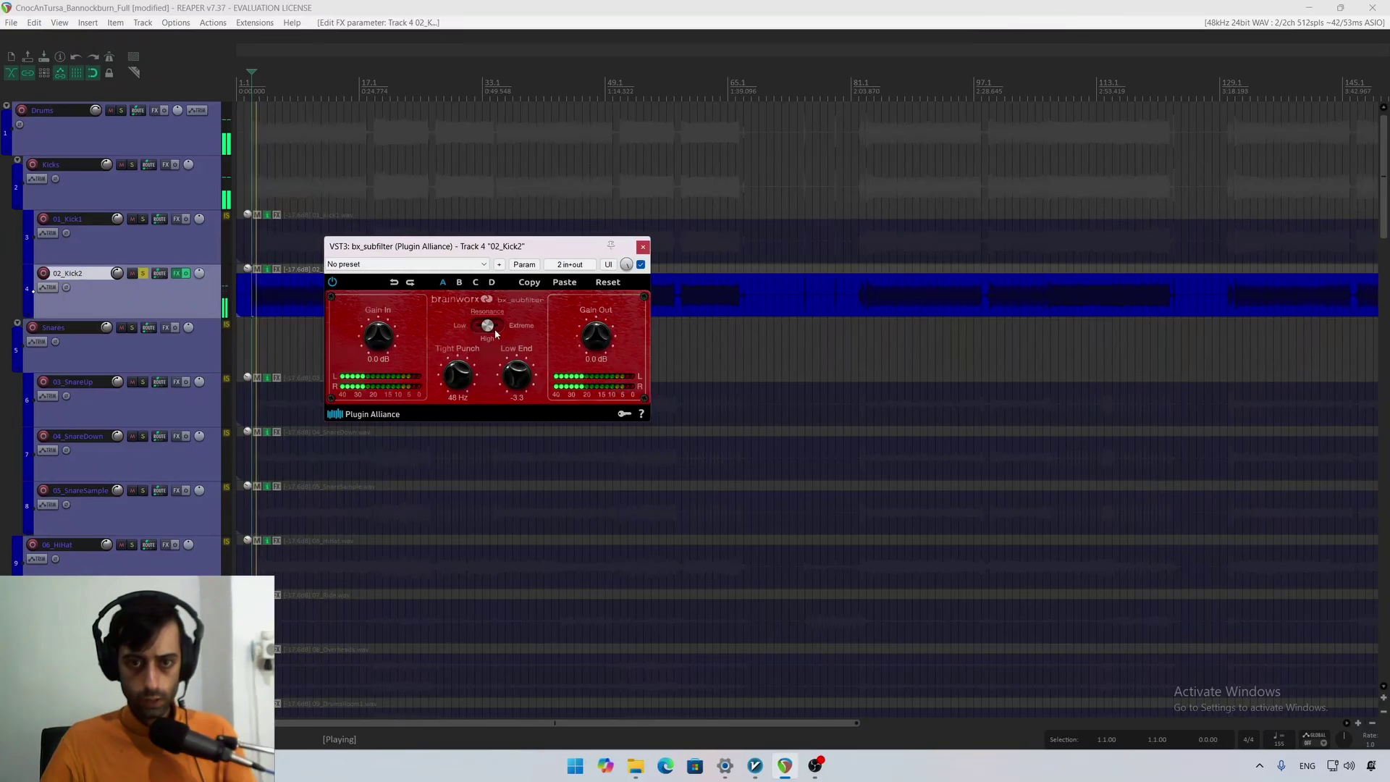
{"action": "left_click_drag", "start_coordinate": [520, 375], "coordinate": [555, 320]}
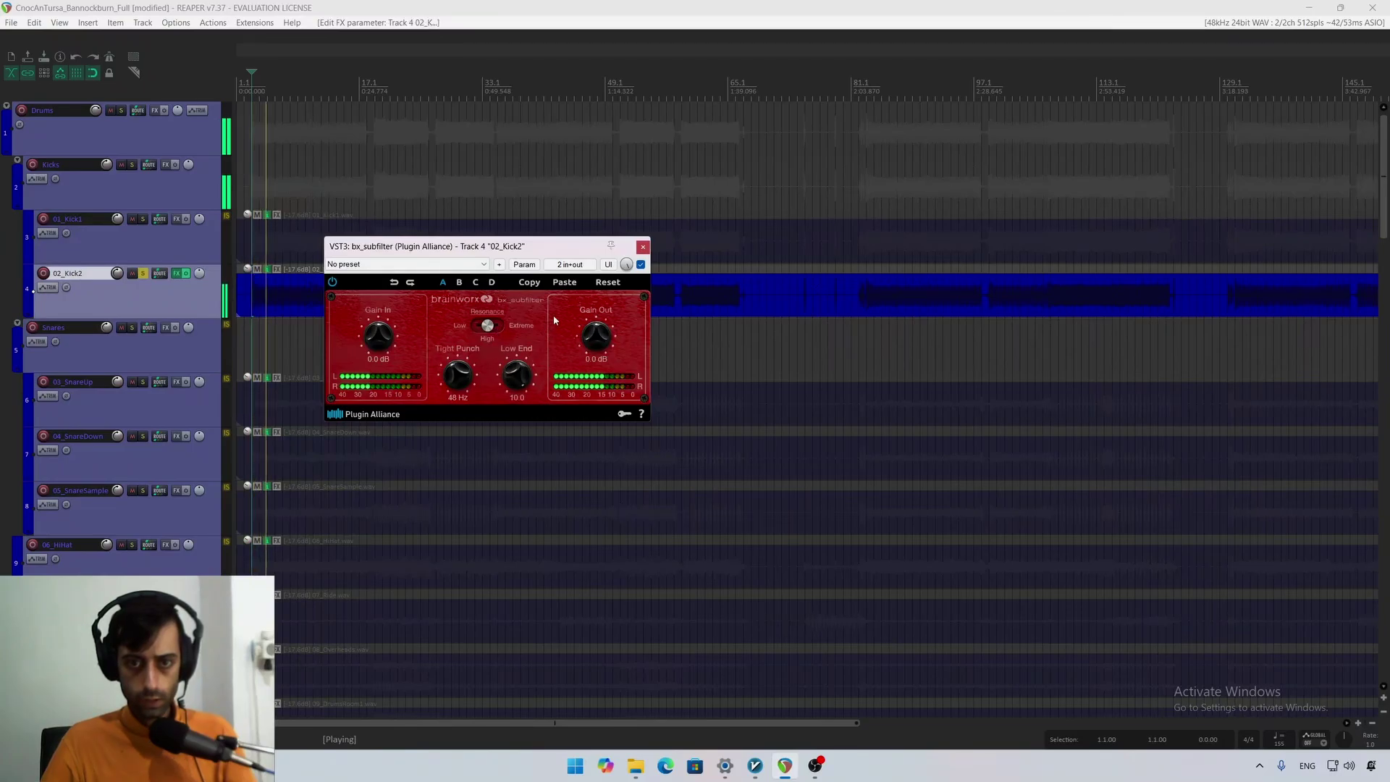
{"action": "left_click_drag", "start_coordinate": [535, 426], "coordinate": [525, 374]}
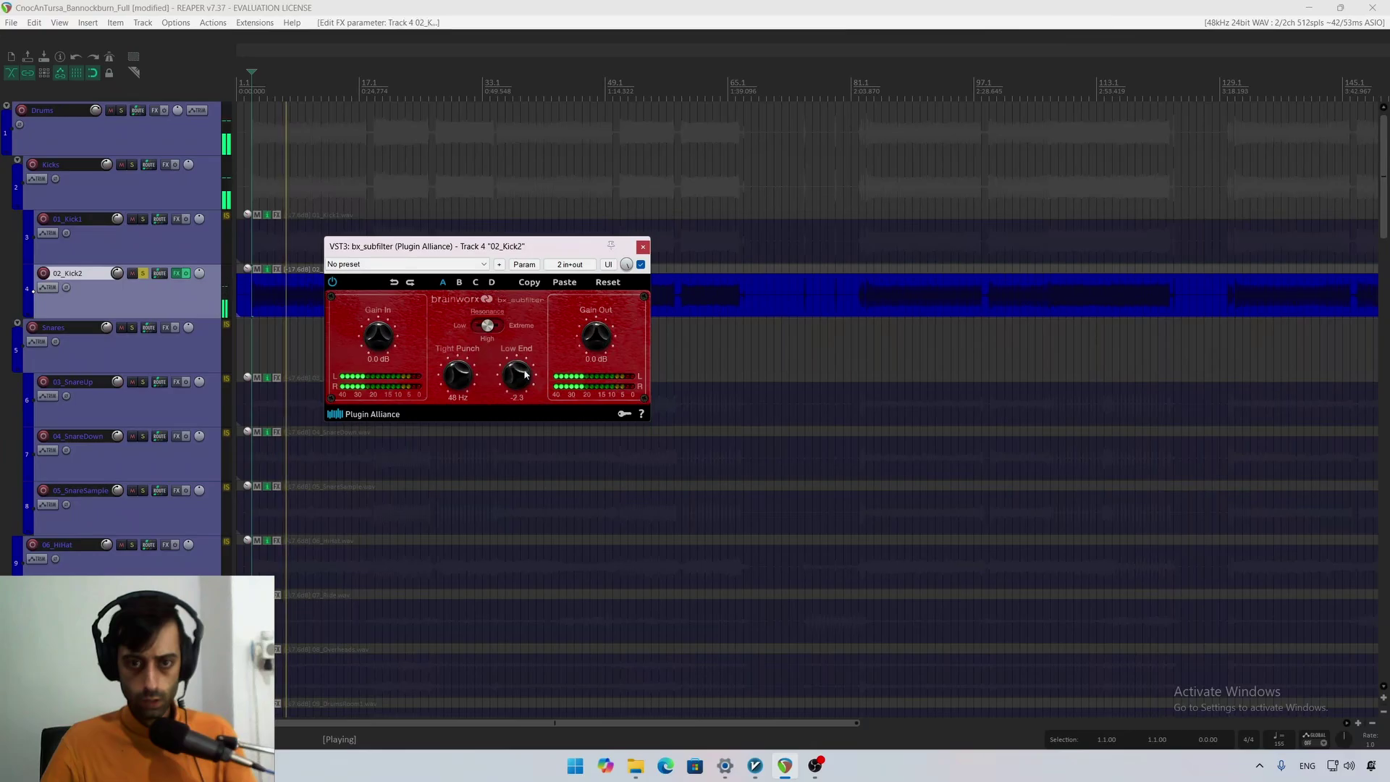
Step: Compare 01_Kick1 and 02_Kick2 in solo, separately and together, close the effect window, stop playback and leave only 02_Kick2 soloed
{"action": "left_click", "coordinate": [87, 243]}
{"action": "left_click", "coordinate": [143, 219]}
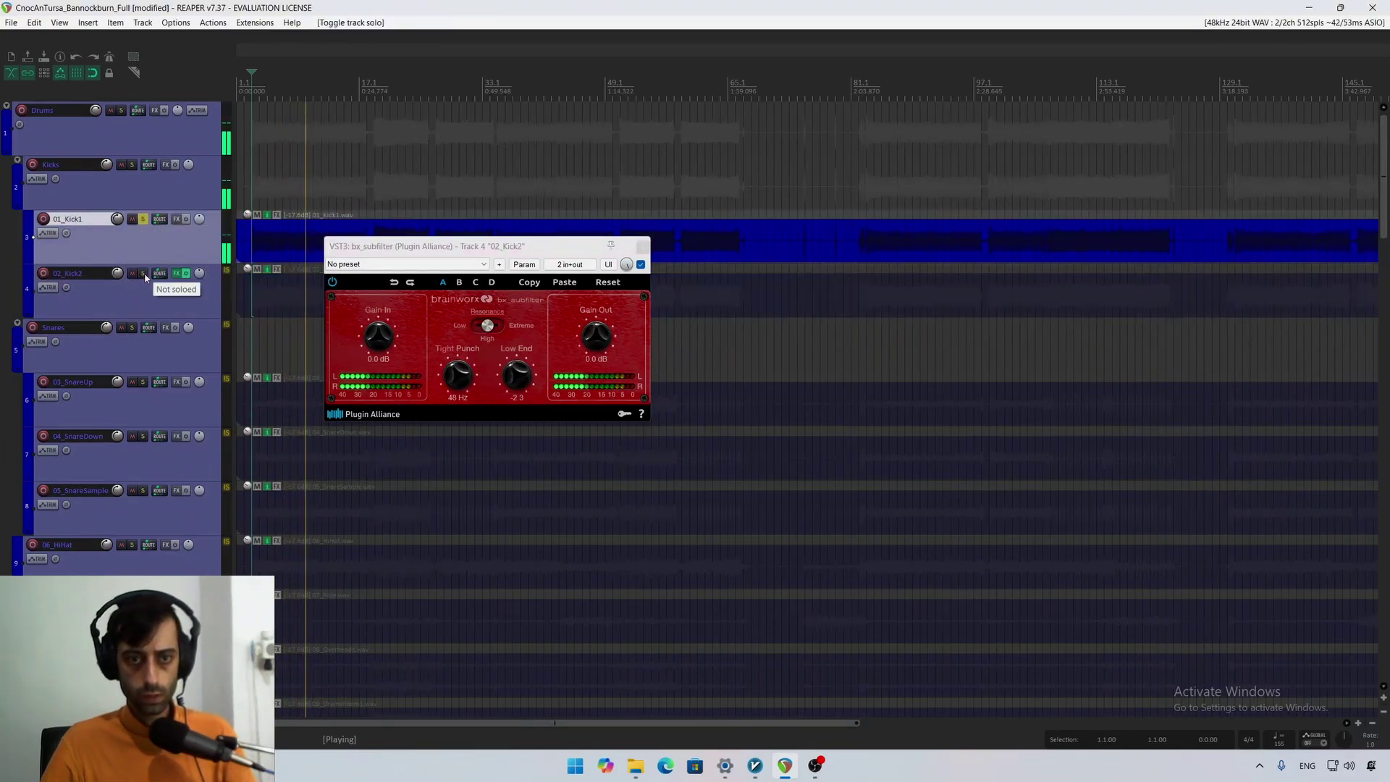
{"action": "left_click", "coordinate": [143, 219]}
{"action": "left_click", "coordinate": [144, 219]}
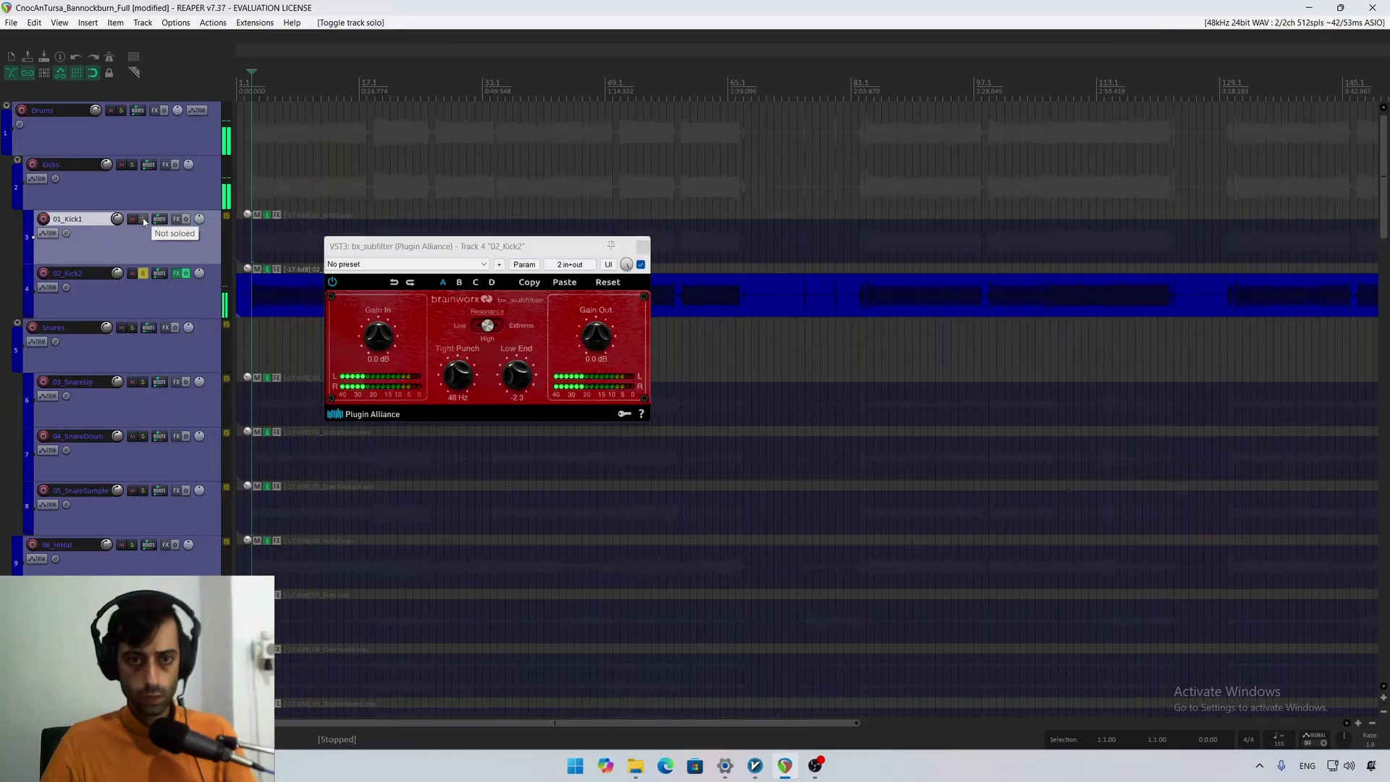
{"action": "key", "text": "space"}
{"action": "left_click", "coordinate": [143, 219]}
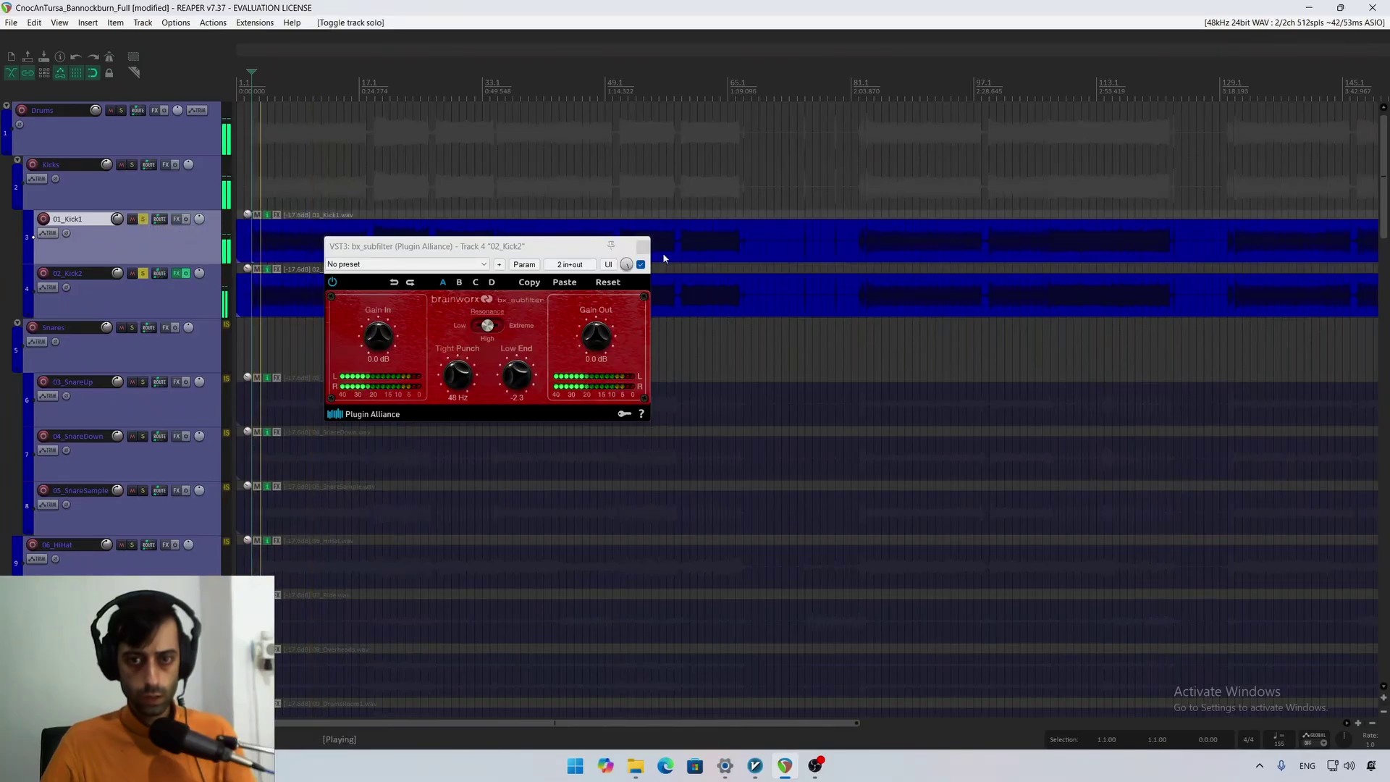
{"action": "left_click", "coordinate": [643, 247]}
{"action": "key", "text": "space"}
{"action": "left_click", "coordinate": [187, 281]}
{"action": "left_click", "coordinate": [144, 218]}
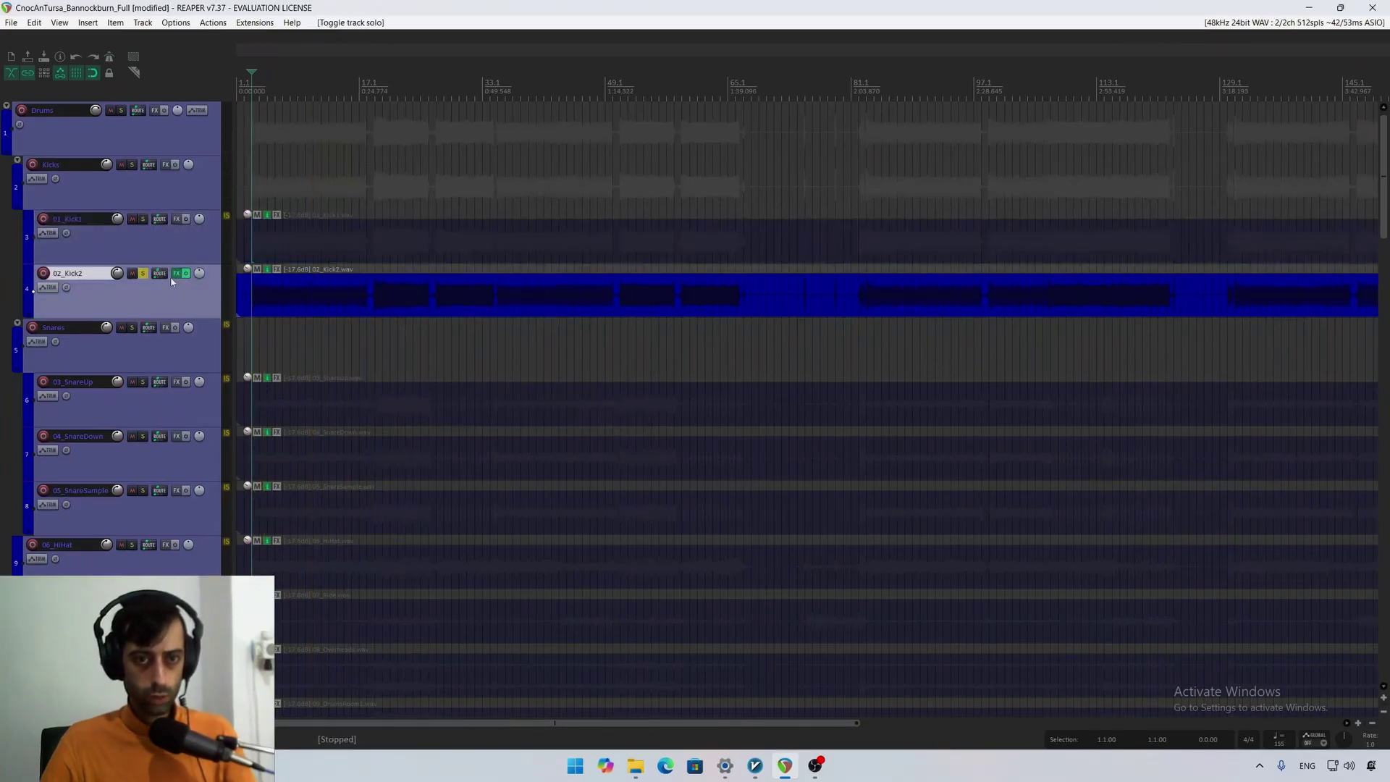
Step: Search all plugins for "rea" and add ReaEQ after bx_subfilter in the 02_Kick2 effects chain
{"action": "left_click", "coordinate": [177, 274]}
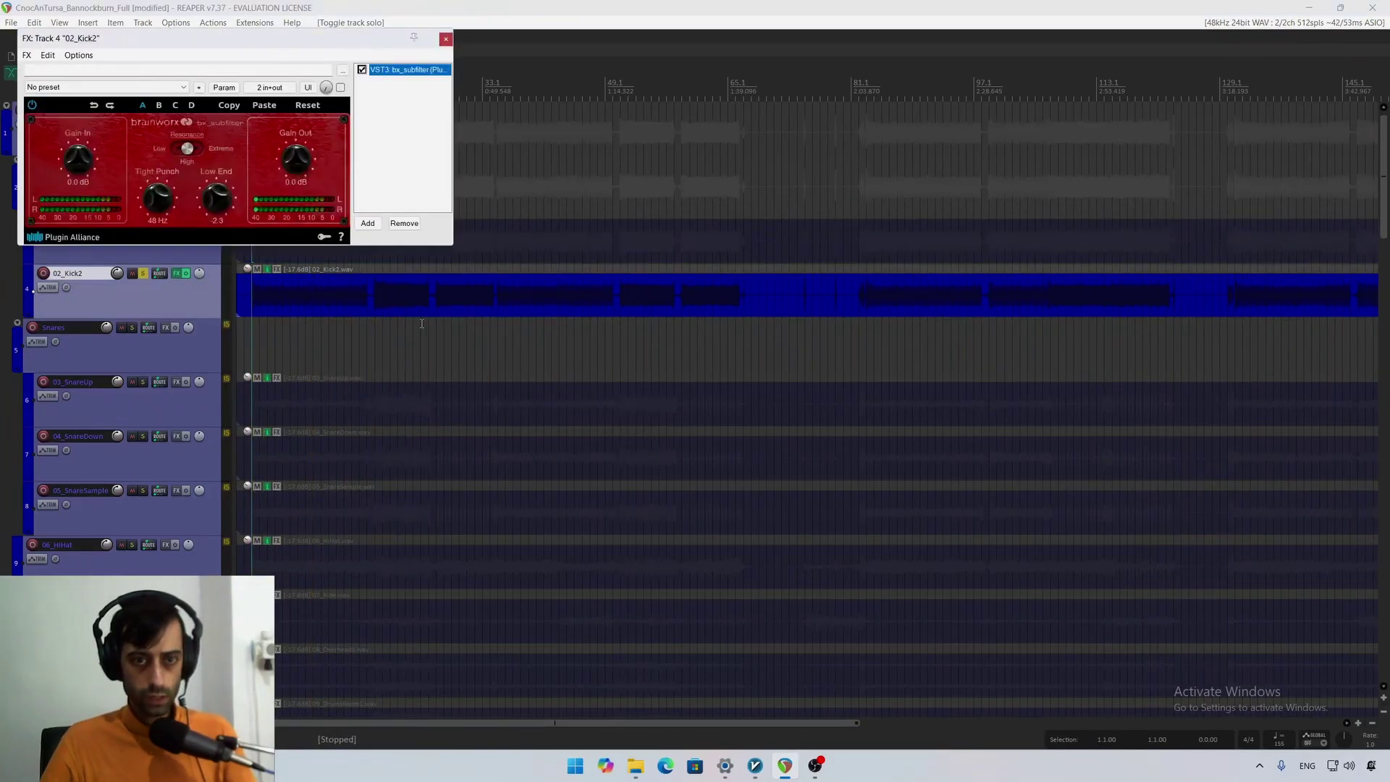
{"action": "right_click", "coordinate": [393, 115]}
{"action": "left_click", "coordinate": [410, 118]}
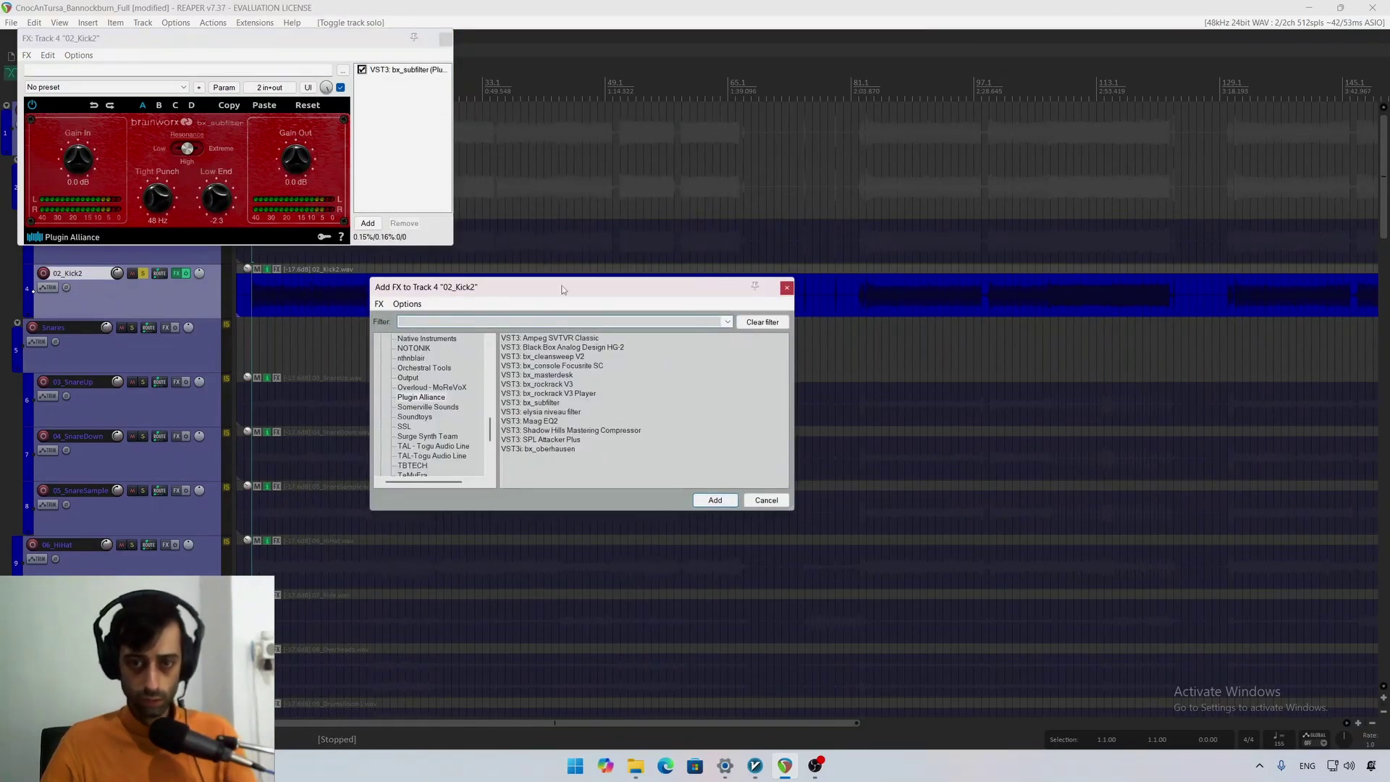
{"action": "type", "text": "re"}
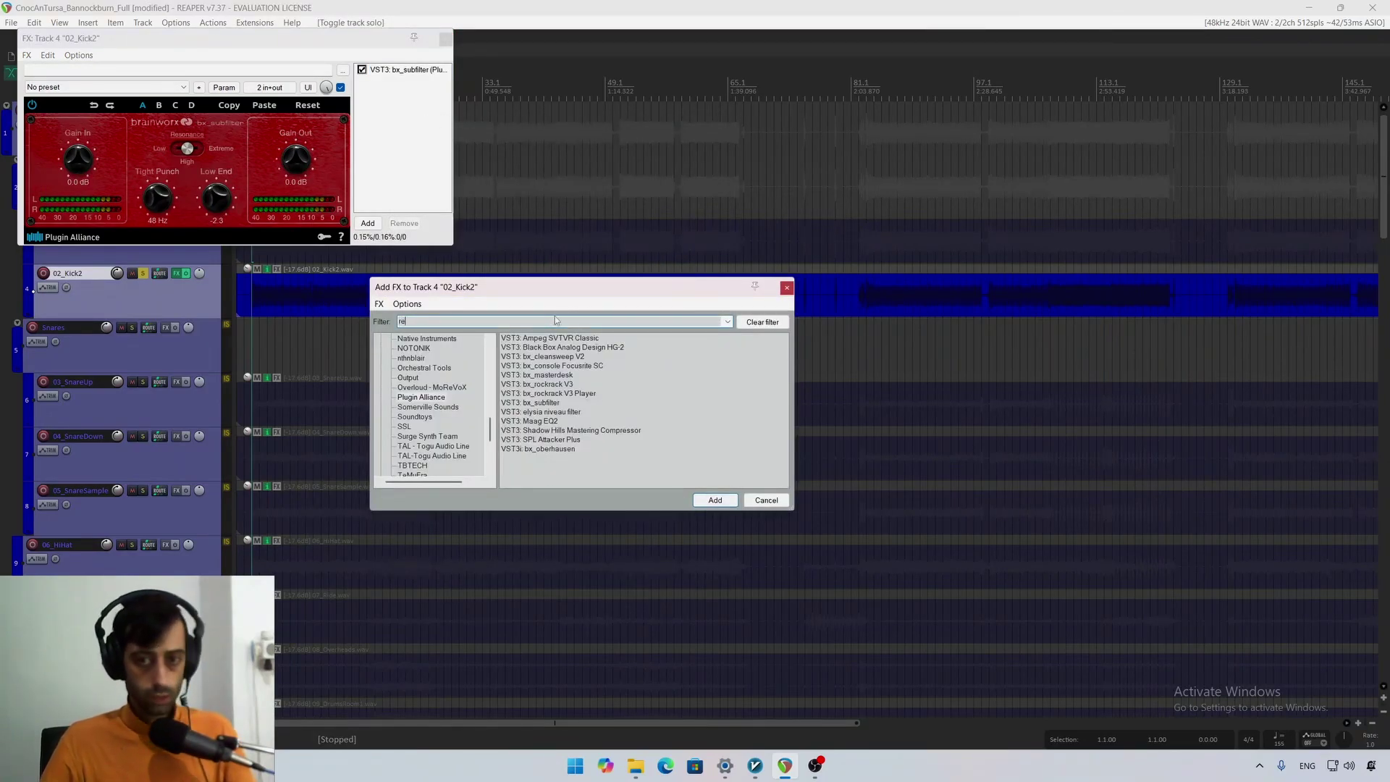
{"action": "type", "text": "a"}
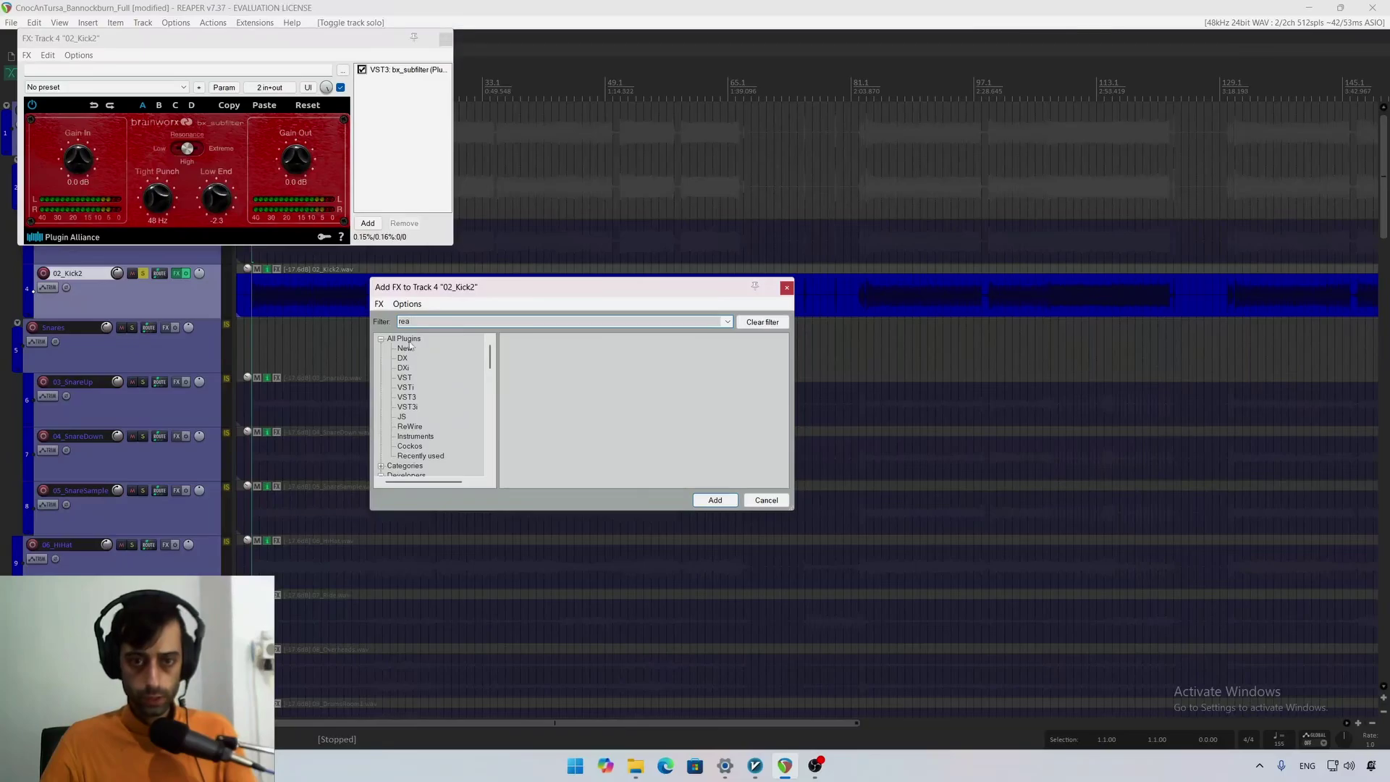
{"action": "left_click", "coordinate": [405, 339]}
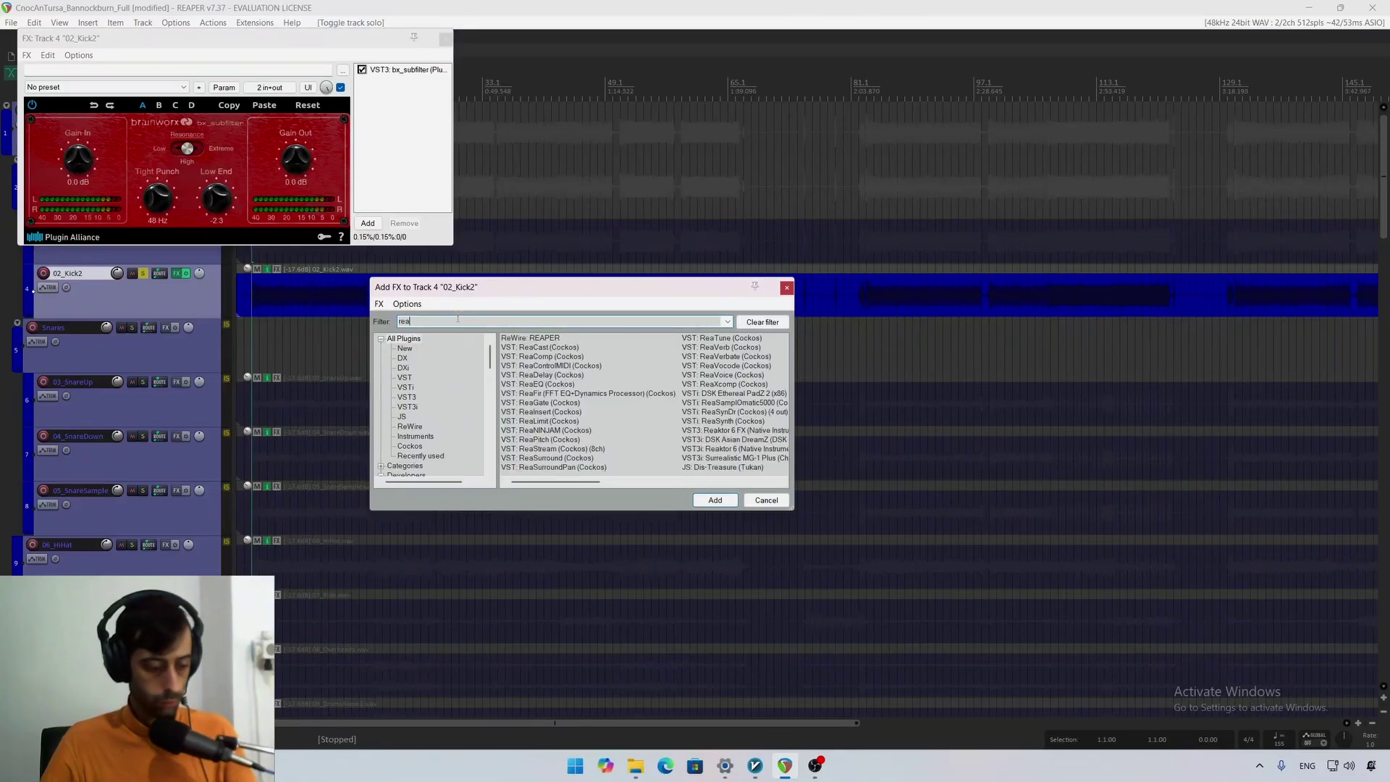
{"action": "double_click", "coordinate": [539, 383]}
Step: During playback, set ReaEQ band 2 to 172 Hz with a 0.20-octave bandwidth and -4.2 dB gain, and stop playback
{"action": "key", "text": "space"}
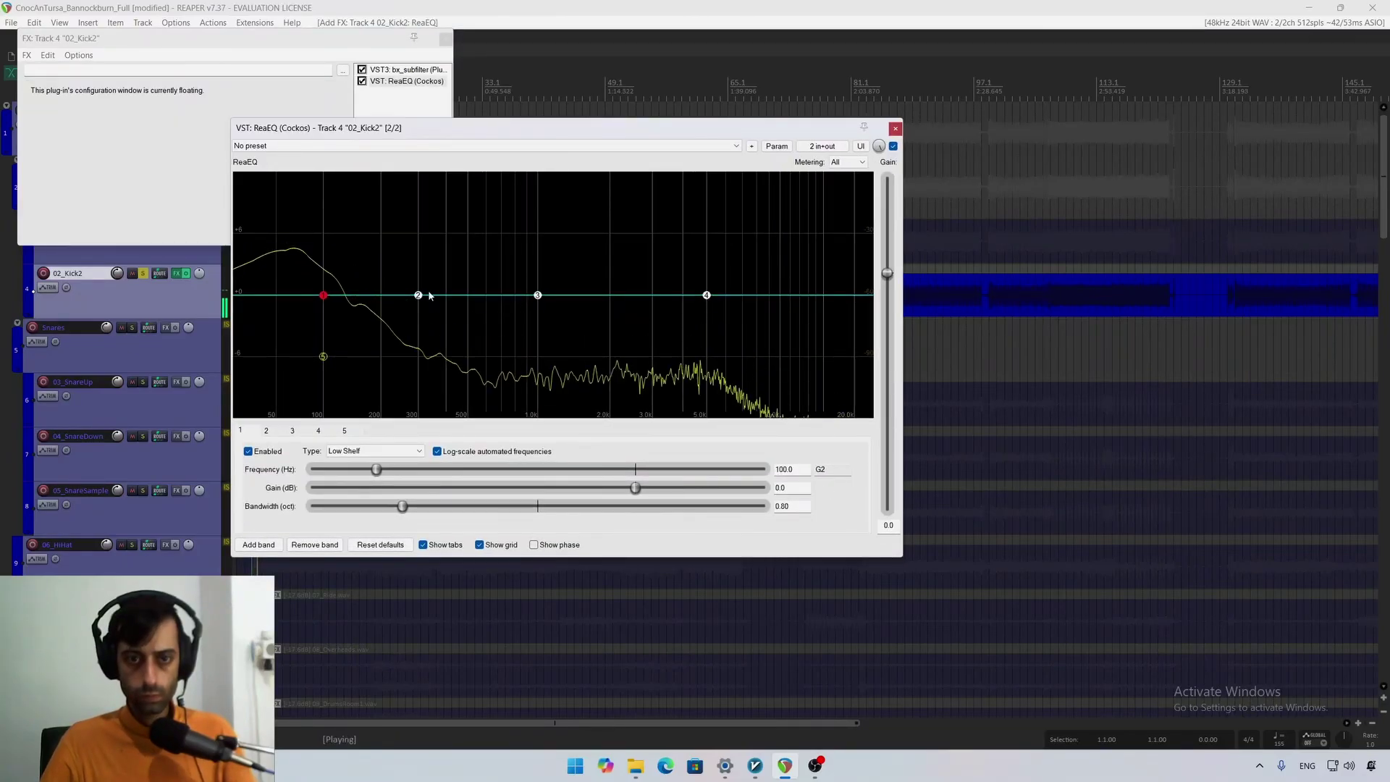
{"action": "left_click_drag", "start_coordinate": [418, 294], "coordinate": [368, 217]}
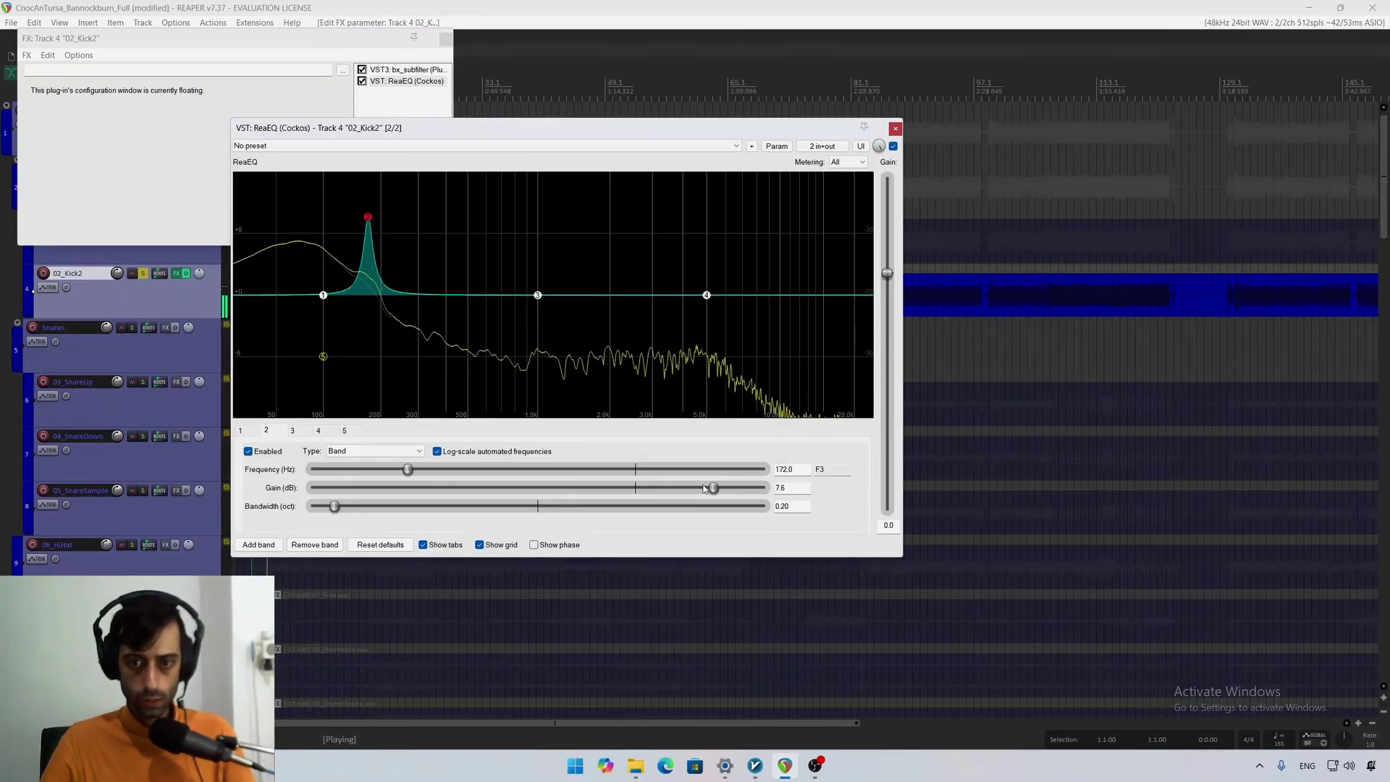
{"action": "left_click_drag", "start_coordinate": [703, 489], "coordinate": [596, 503]}
{"action": "key", "text": "space"}
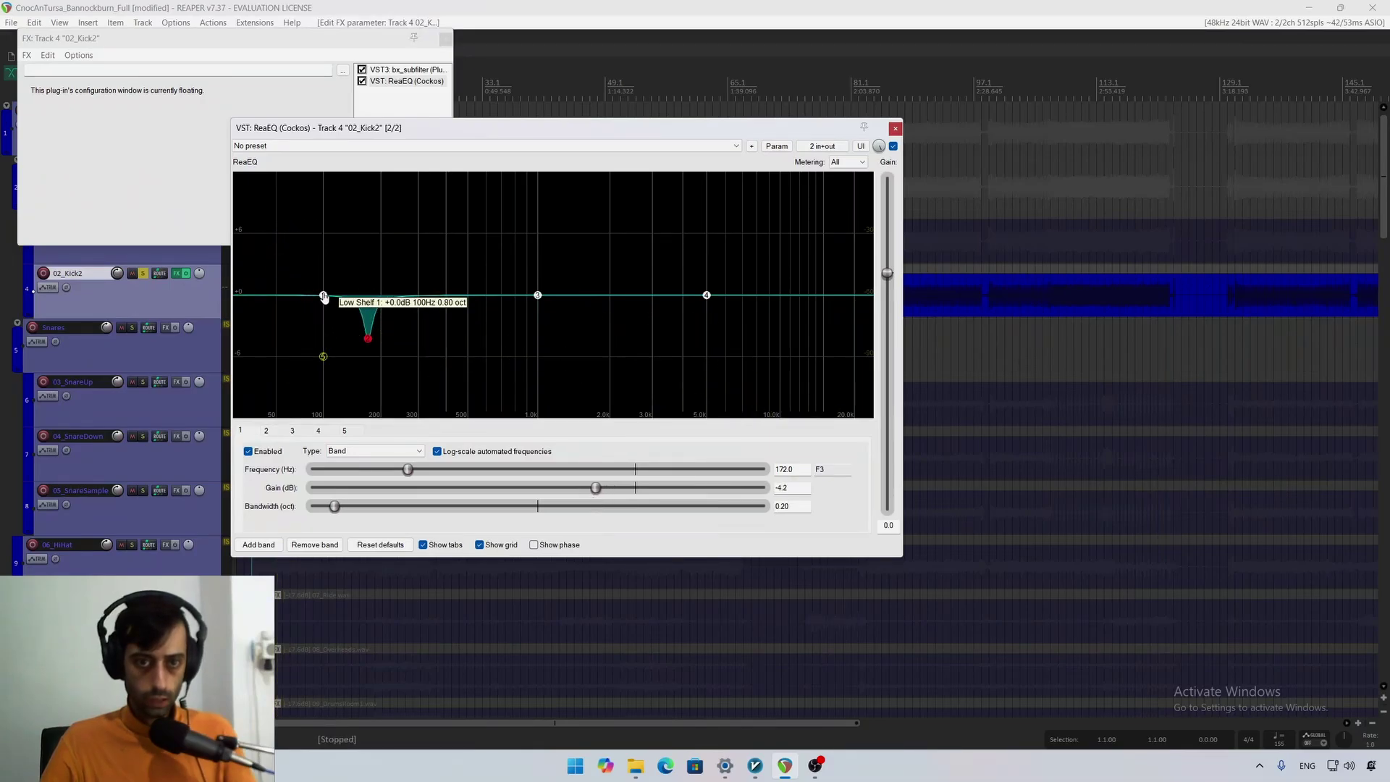
Step: Change ReaEQ band 1 to the Band type at 89.6 Hz, -2.0 dB and 0.40 octaves, and compare with the effect bypassed
{"action": "left_click_drag", "start_coordinate": [324, 295], "coordinate": [320, 279]}
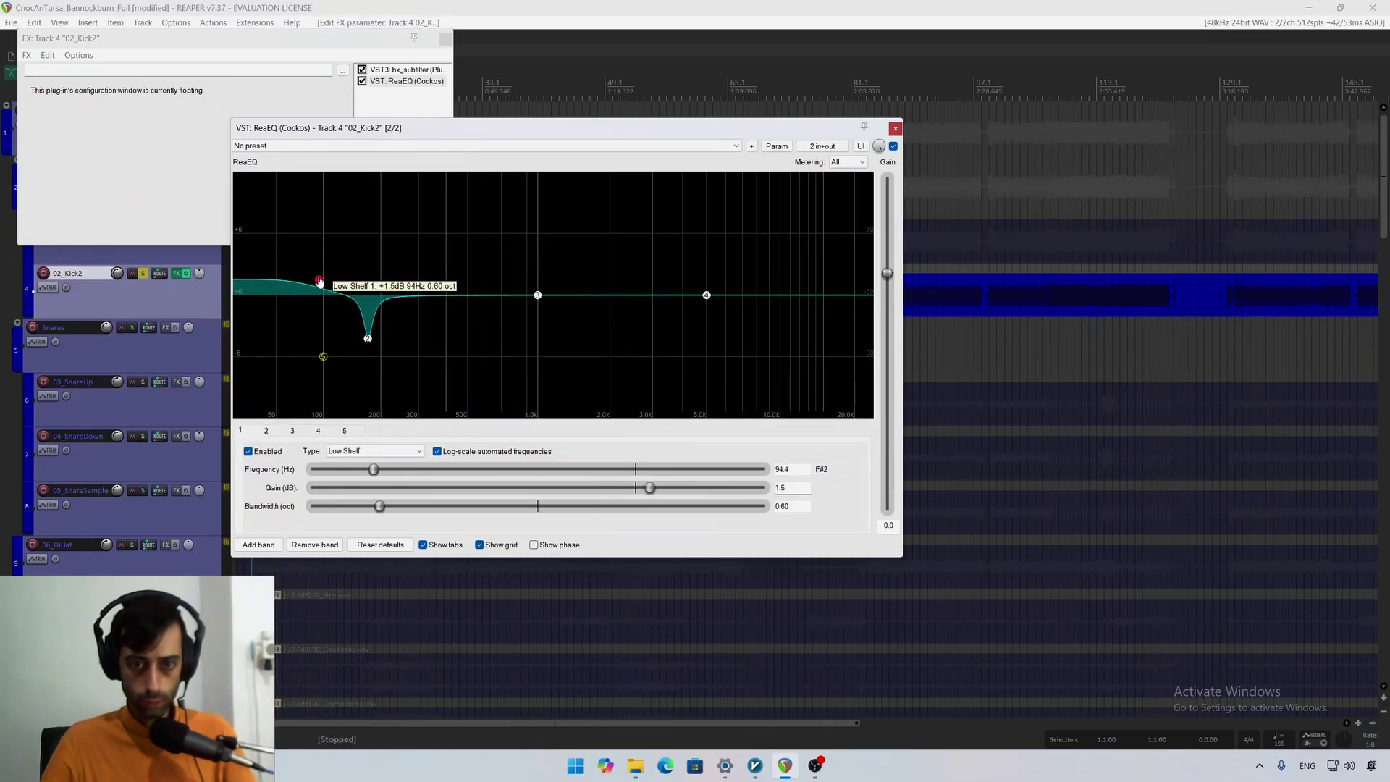
{"action": "left_click", "coordinate": [402, 451]}
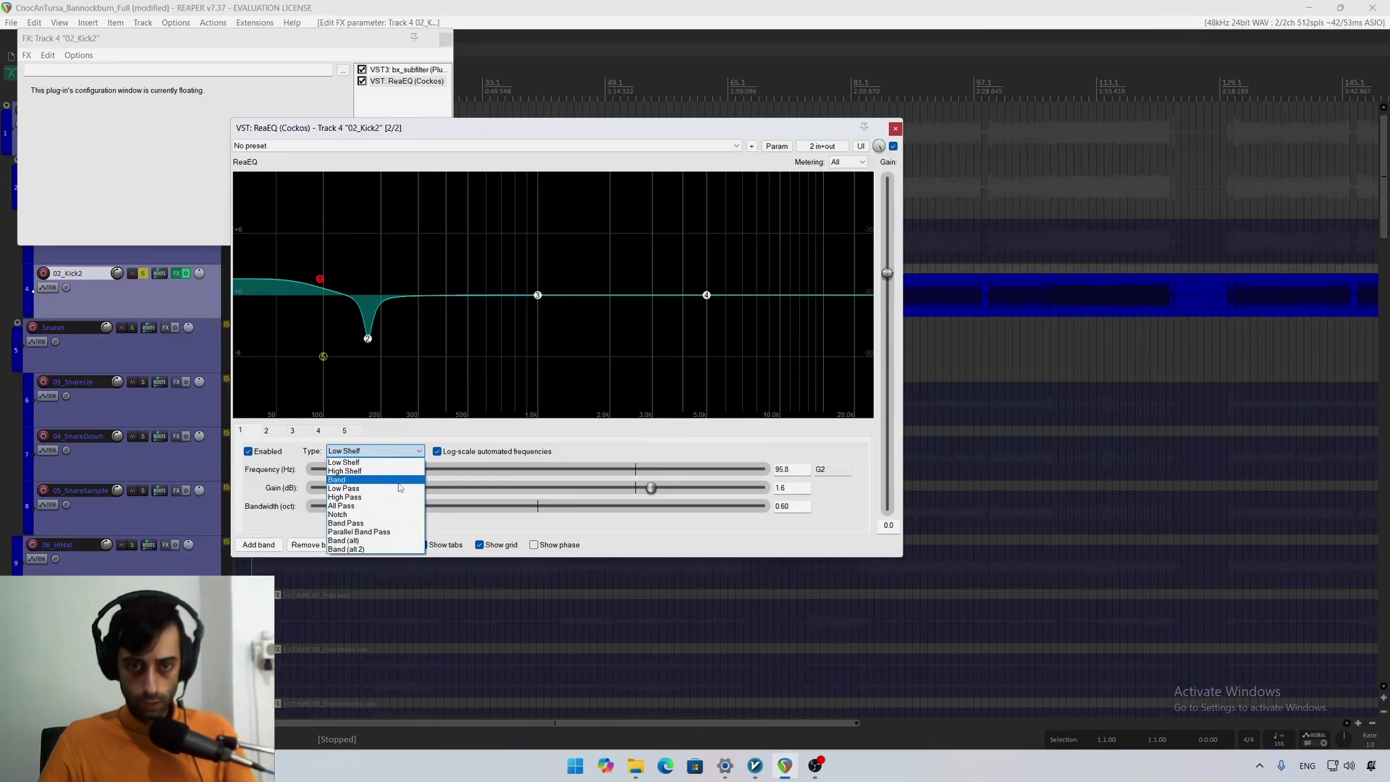
{"action": "left_click", "coordinate": [398, 480]}
{"action": "left_click_drag", "start_coordinate": [323, 284], "coordinate": [314, 205]}
{"action": "key", "text": "space"}
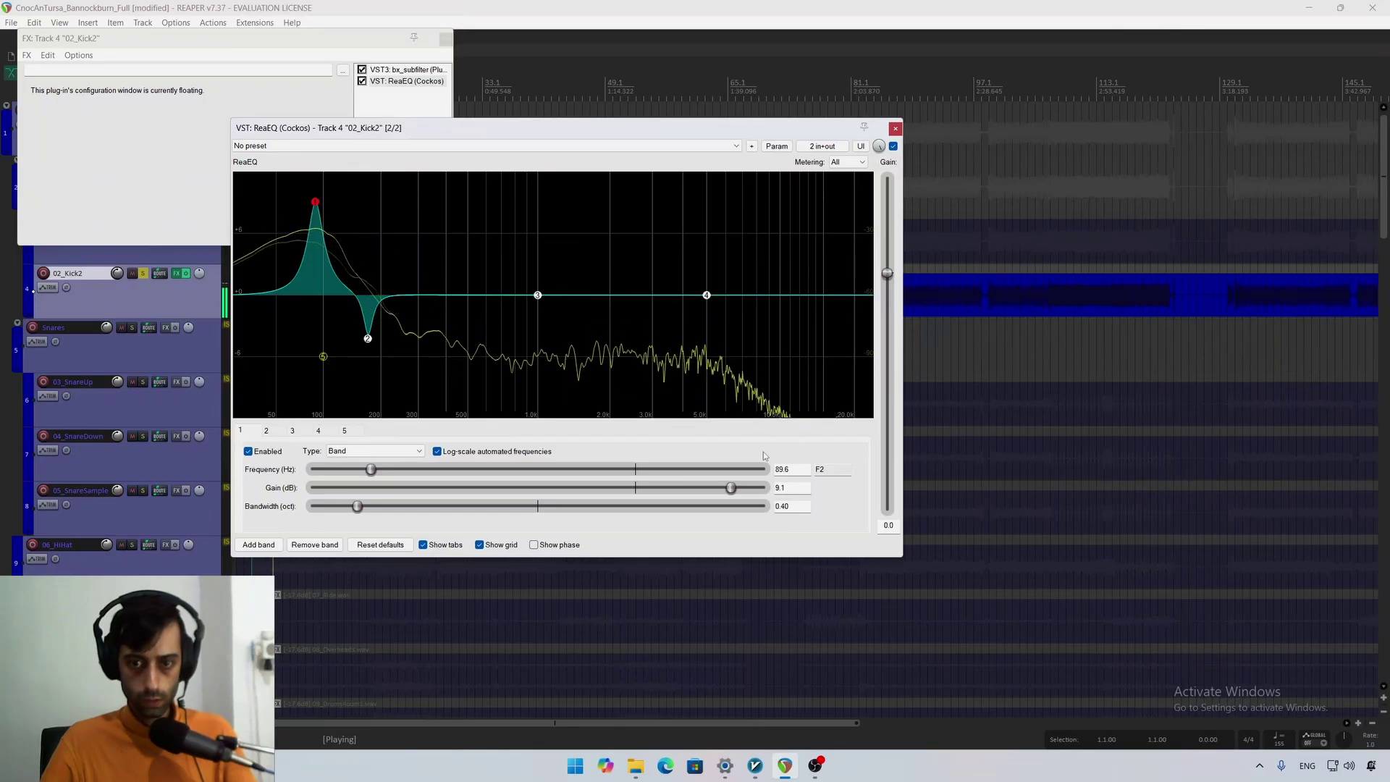
{"action": "left_click_drag", "start_coordinate": [731, 488], "coordinate": [616, 495]}
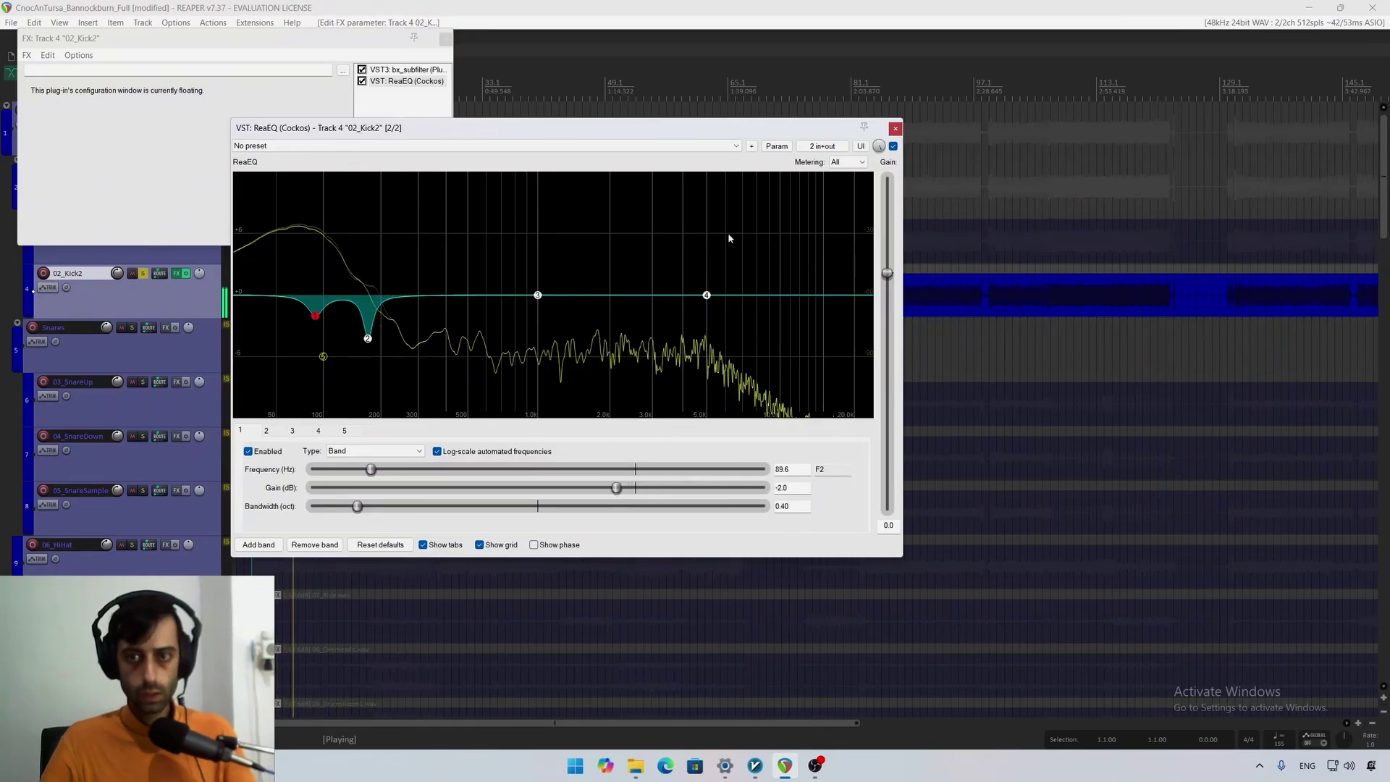
{"action": "left_click", "coordinate": [893, 146]}
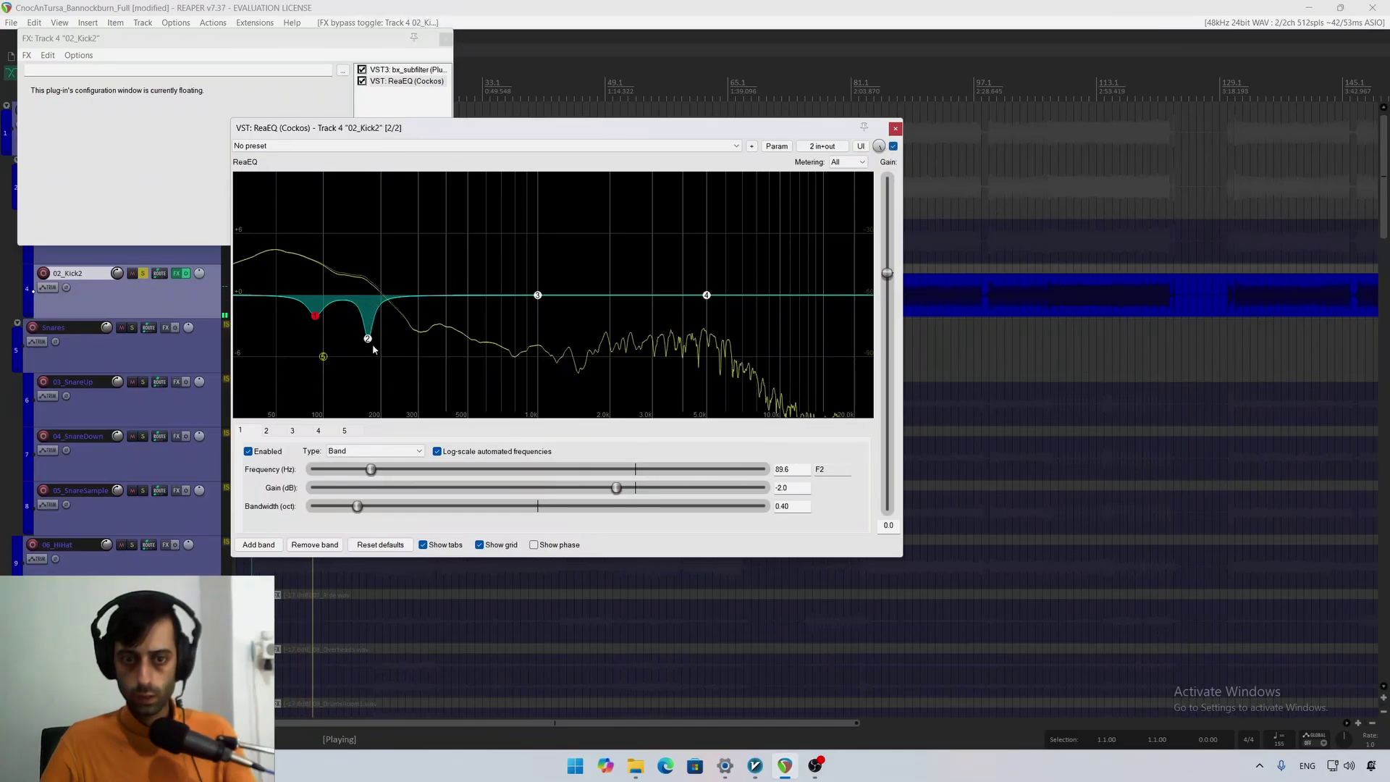
Step: Set ReaEQ band 2's gain to -6.5 dB and bandwidth to 0.51 octaves, compare with ReaEQ bypassed, and close the effects chain
{"action": "left_click", "coordinate": [368, 338]}
{"action": "mouse_move", "coordinate": [596, 498]}
{"action": "left_mouse_down"}
{"action": "mouse_move", "coordinate": [555, 499]}
{"action": "mouse_move", "coordinate": [577, 501]}
{"action": "left_mouse_up"}
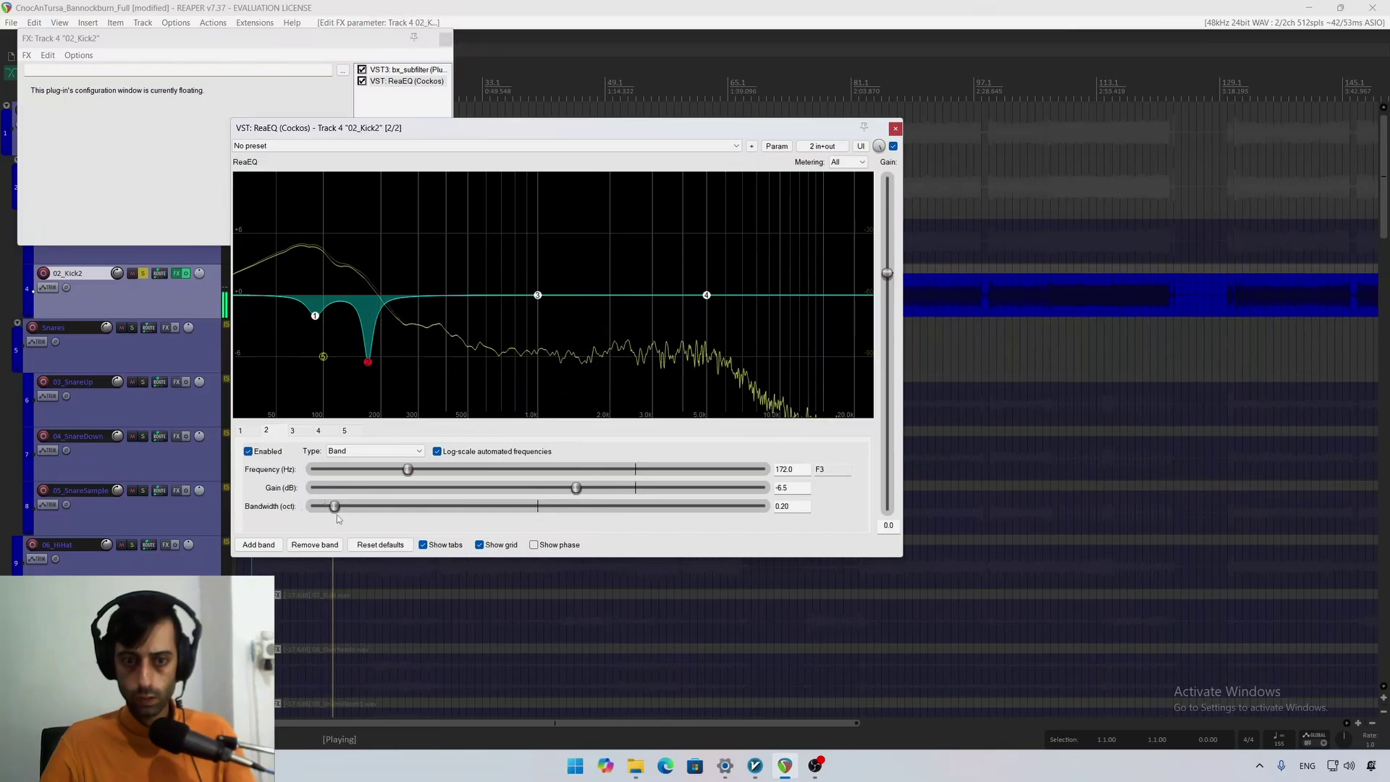
{"action": "left_click_drag", "start_coordinate": [335, 507], "coordinate": [370, 507]}
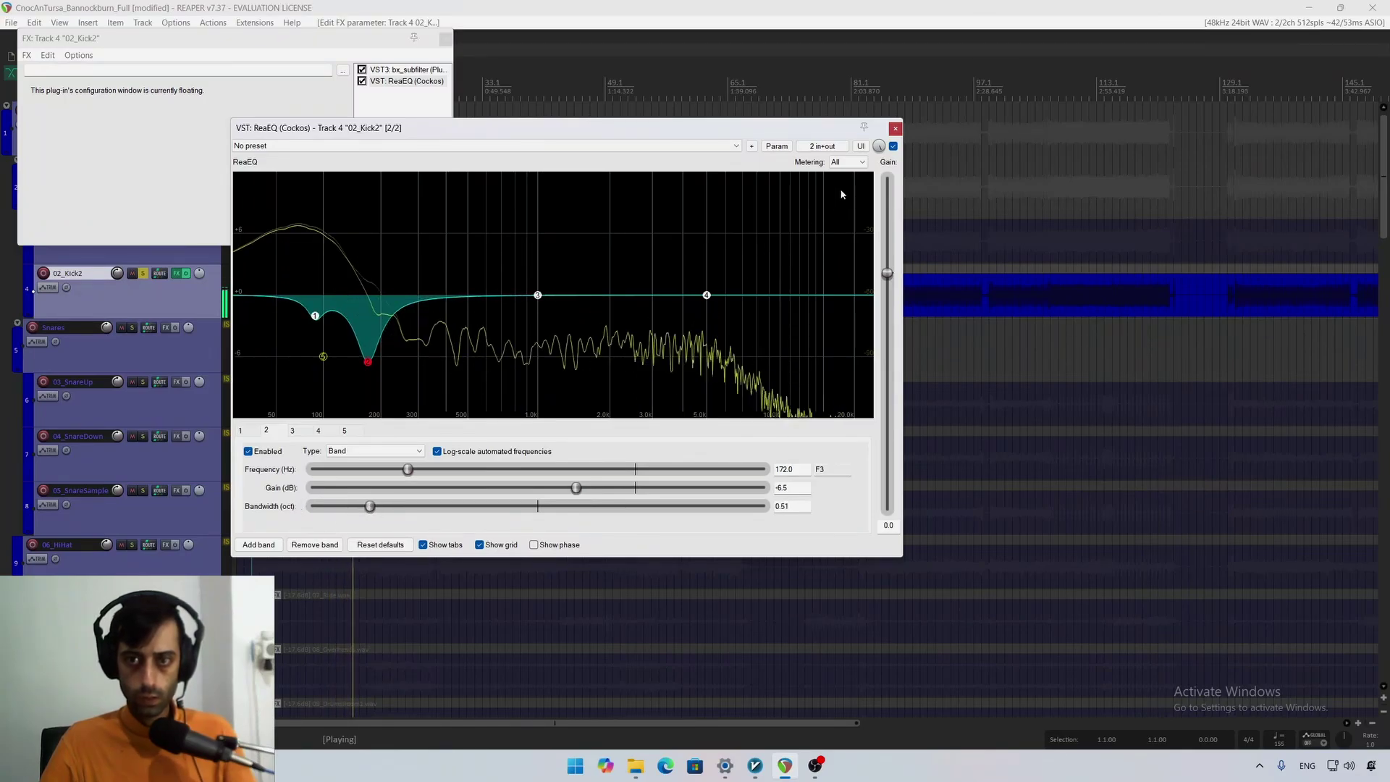
{"action": "left_click", "coordinate": [895, 128]}
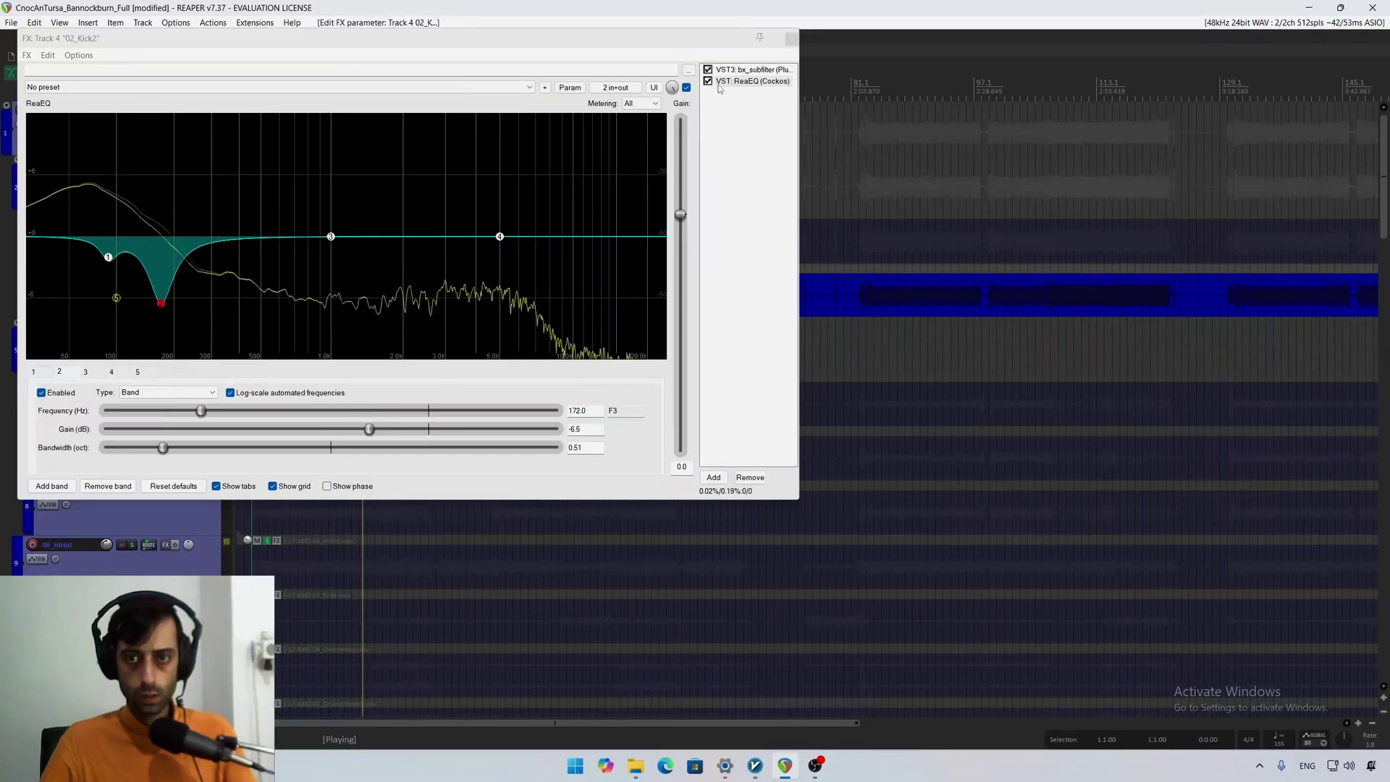
{"action": "left_click", "coordinate": [708, 80]}
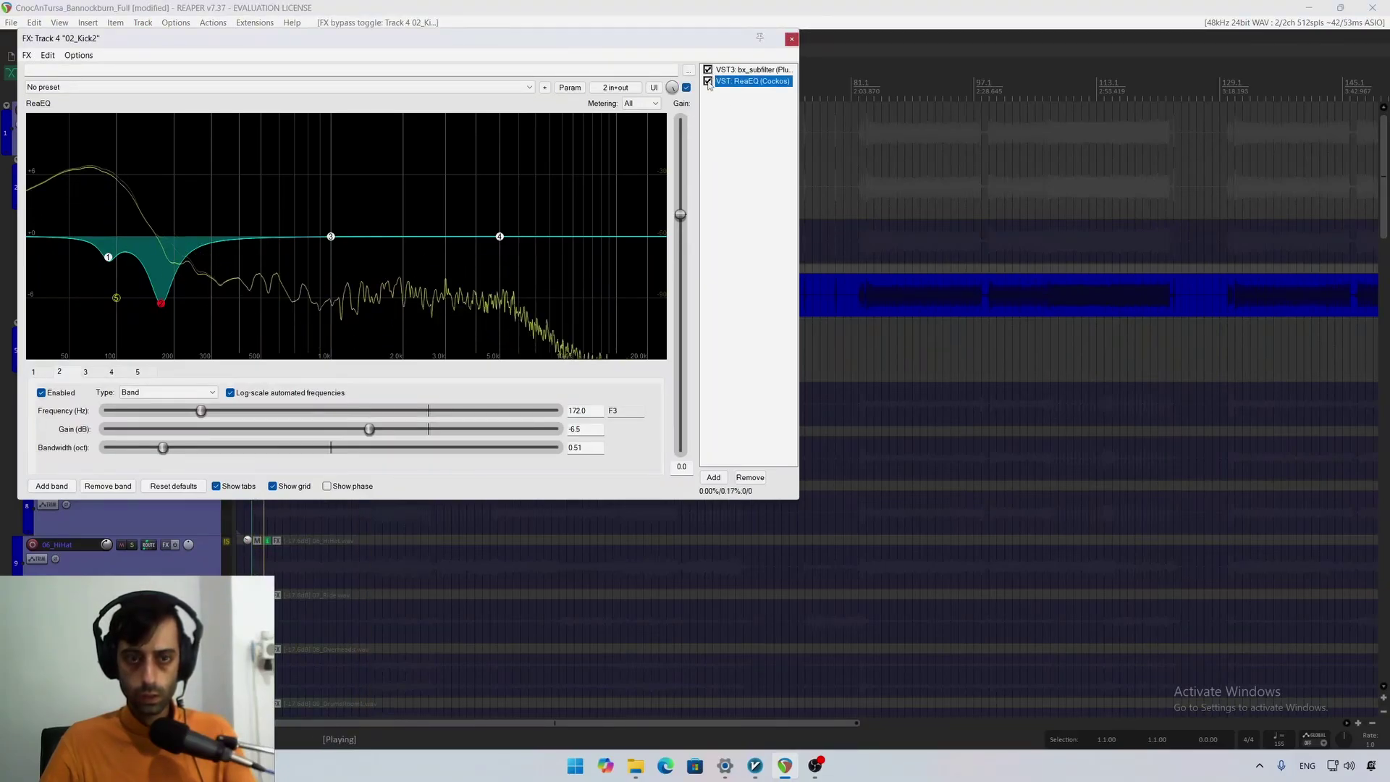
{"action": "key", "text": "Escape"}
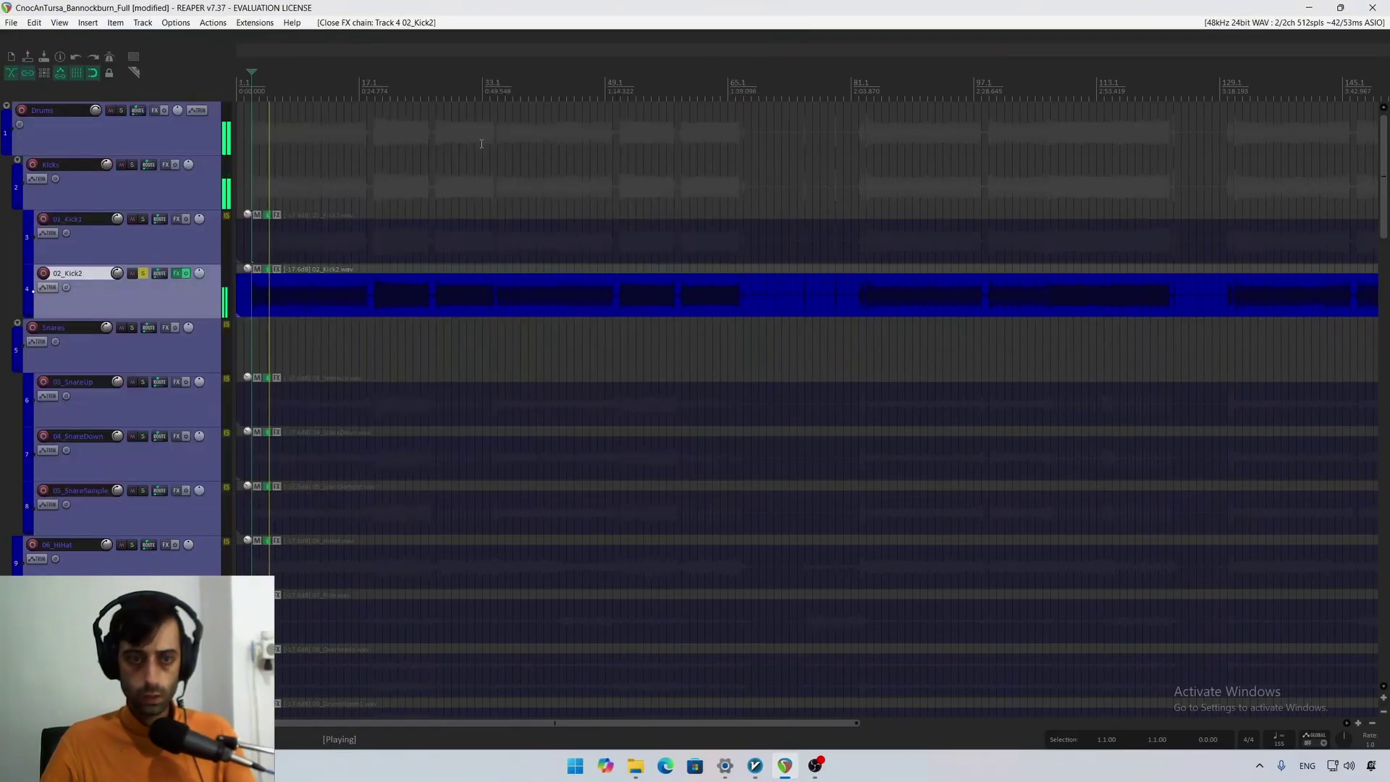
Step: Audition the whole Kicks folder in solo instead of 02_Kick2, stop playback and clear the solo
{"action": "left_click", "coordinate": [143, 273]}
{"action": "left_click", "coordinate": [132, 172]}
{"action": "left_click", "coordinate": [131, 166]}
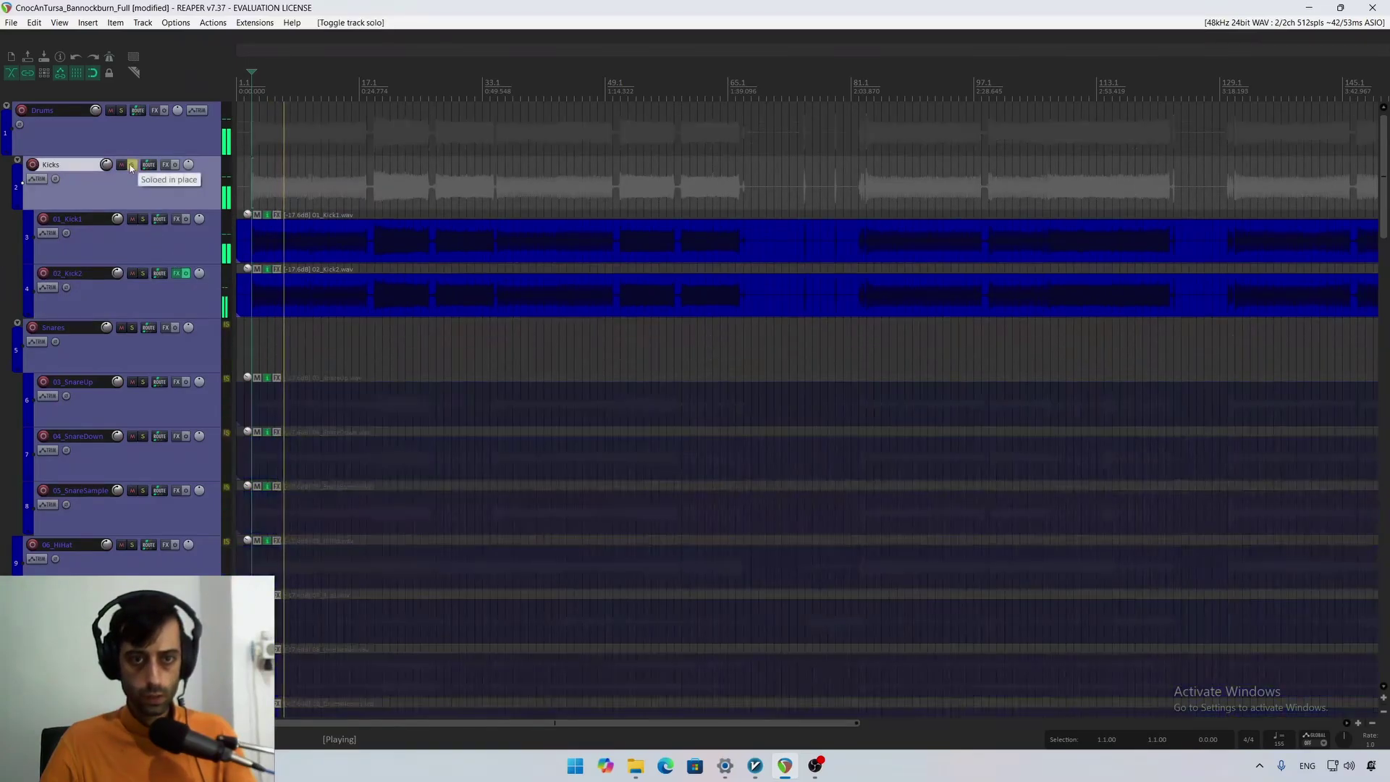
{"action": "key", "text": "space"}
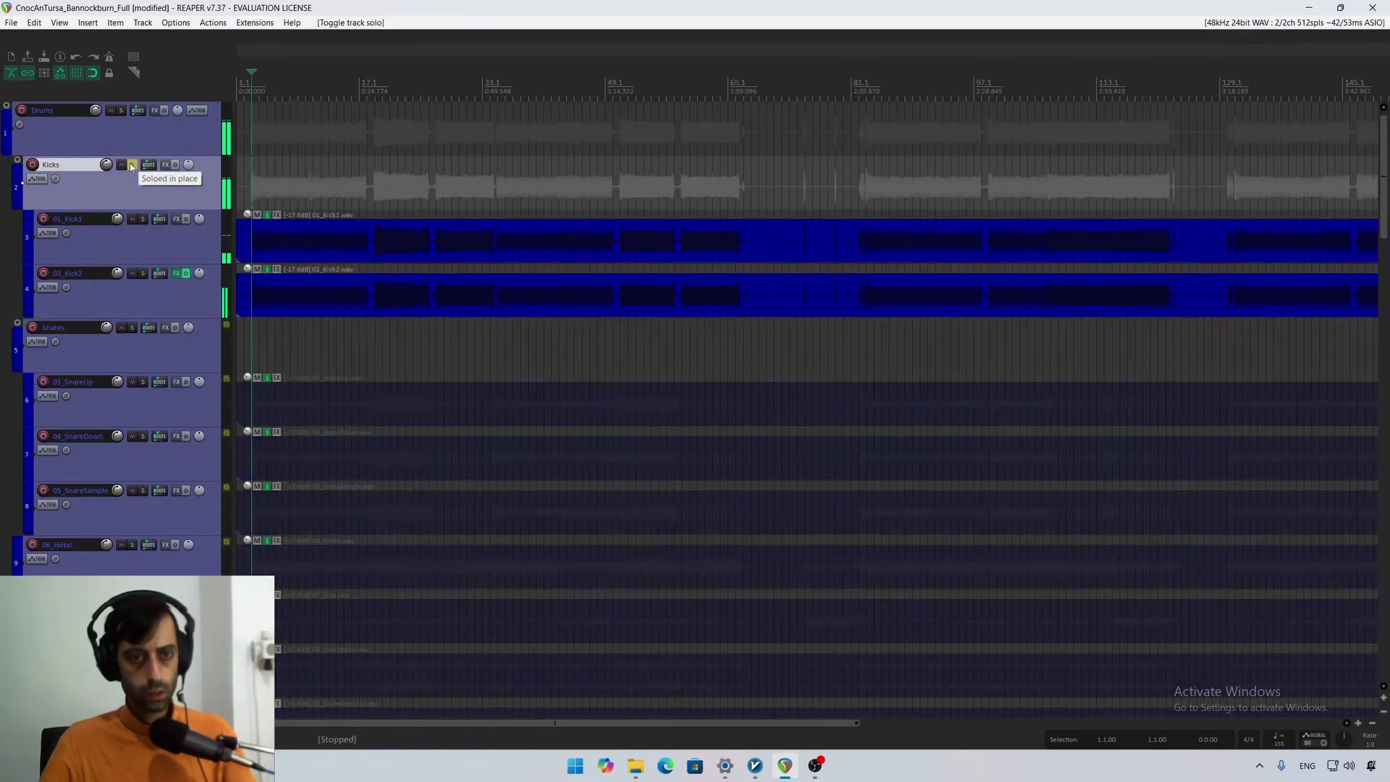
{"action": "left_click", "coordinate": [131, 166]}
Step: Solo and play 01_Kick1, insert ReaEQ on it, reposition the effect window over the arrangement and stop playback
{"action": "left_click", "coordinate": [144, 233]}
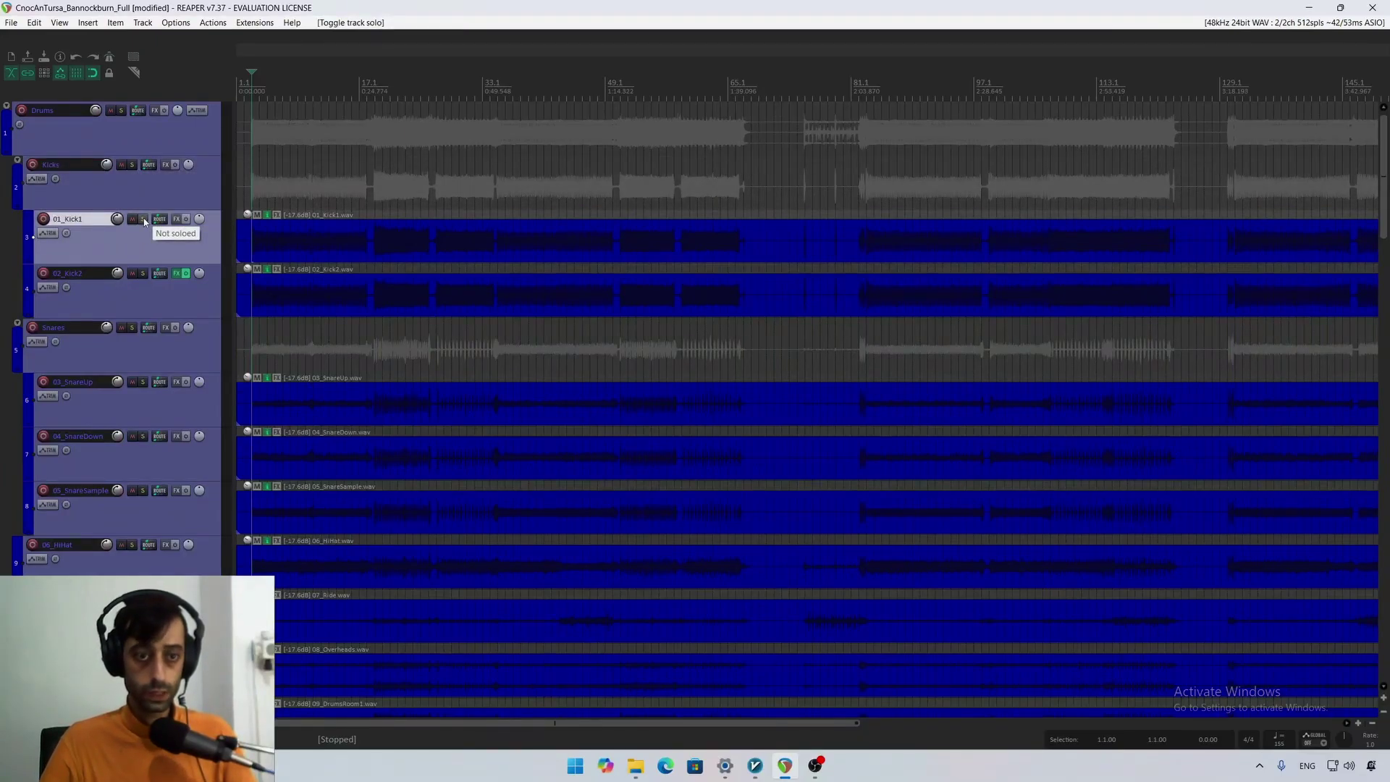
{"action": "left_click", "coordinate": [143, 219]}
{"action": "key", "text": "space"}
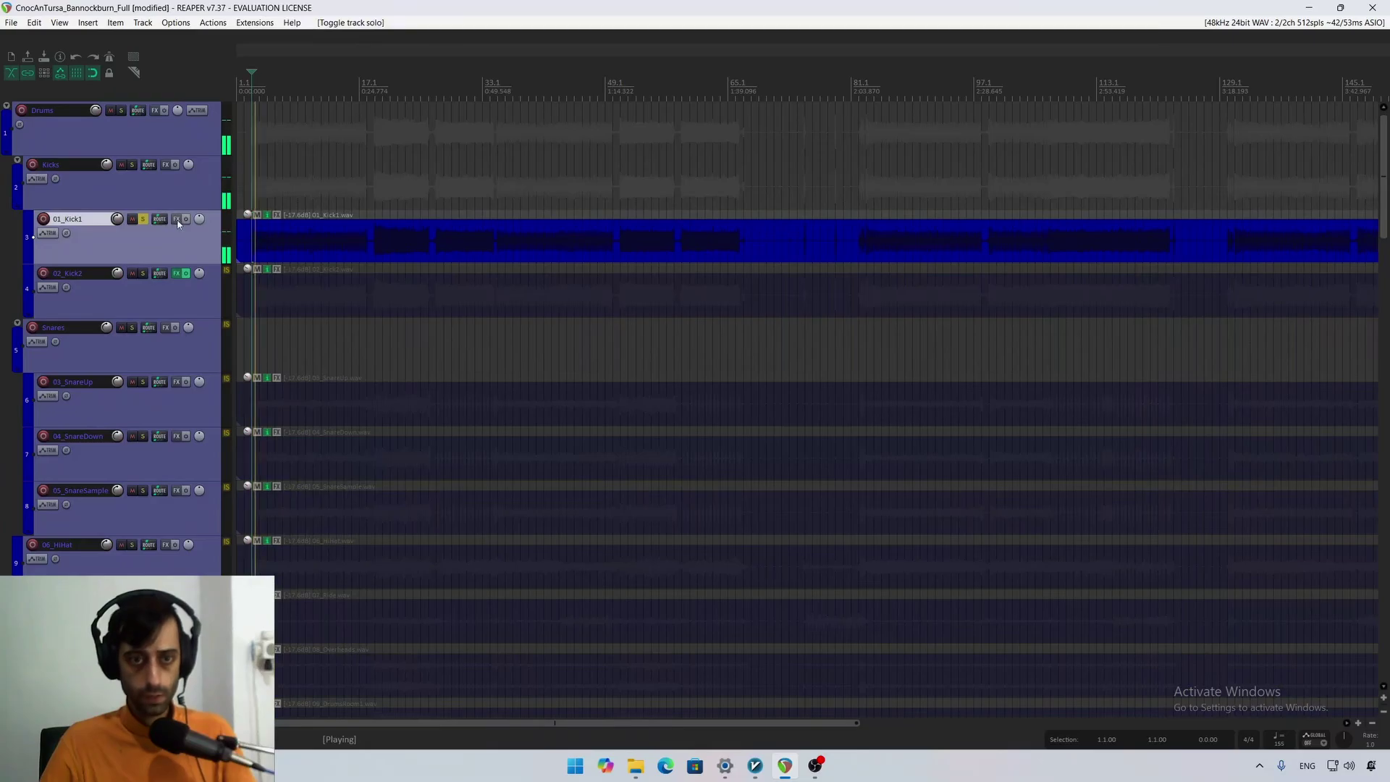
{"action": "left_click", "coordinate": [177, 221]}
{"action": "double_click", "coordinate": [538, 339]}
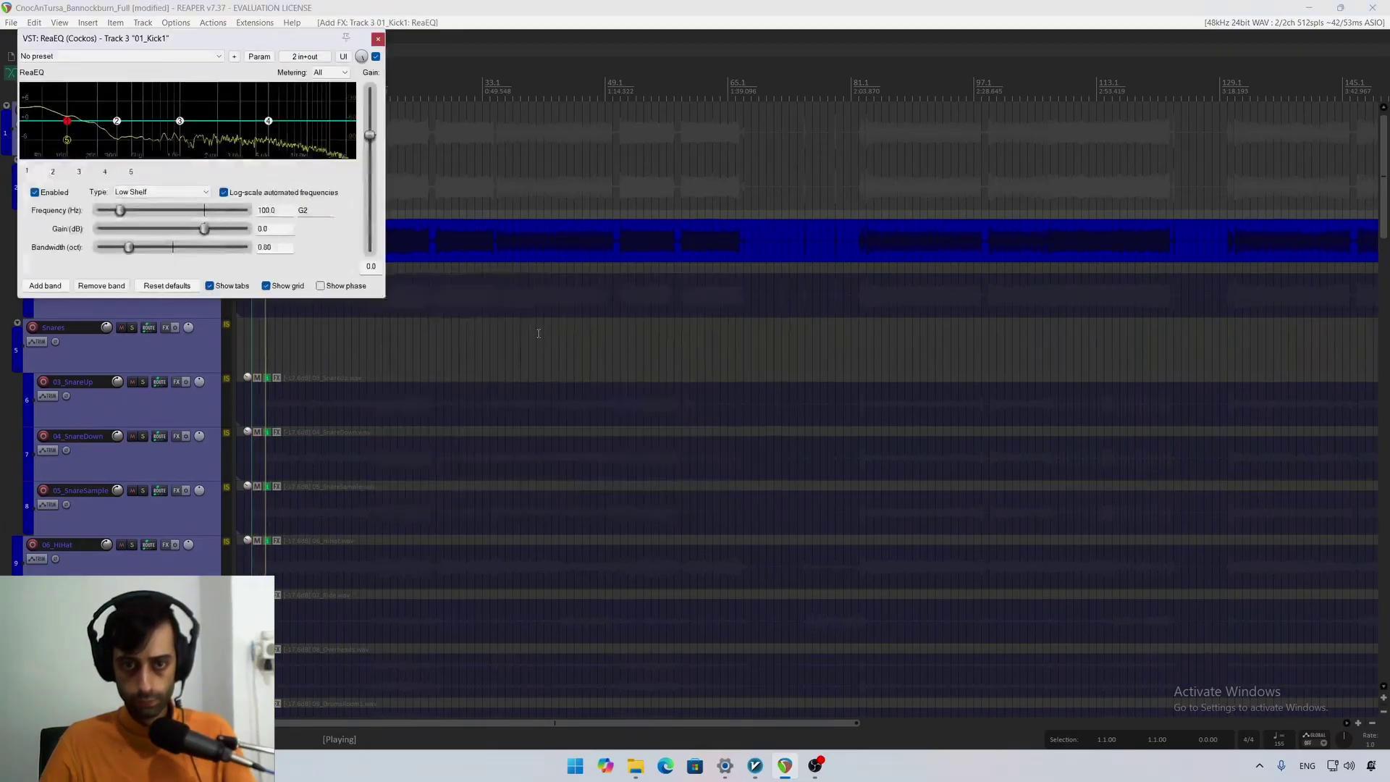
{"action": "left_click_drag", "start_coordinate": [228, 58], "coordinate": [480, 229]}
{"action": "key", "text": "space"}
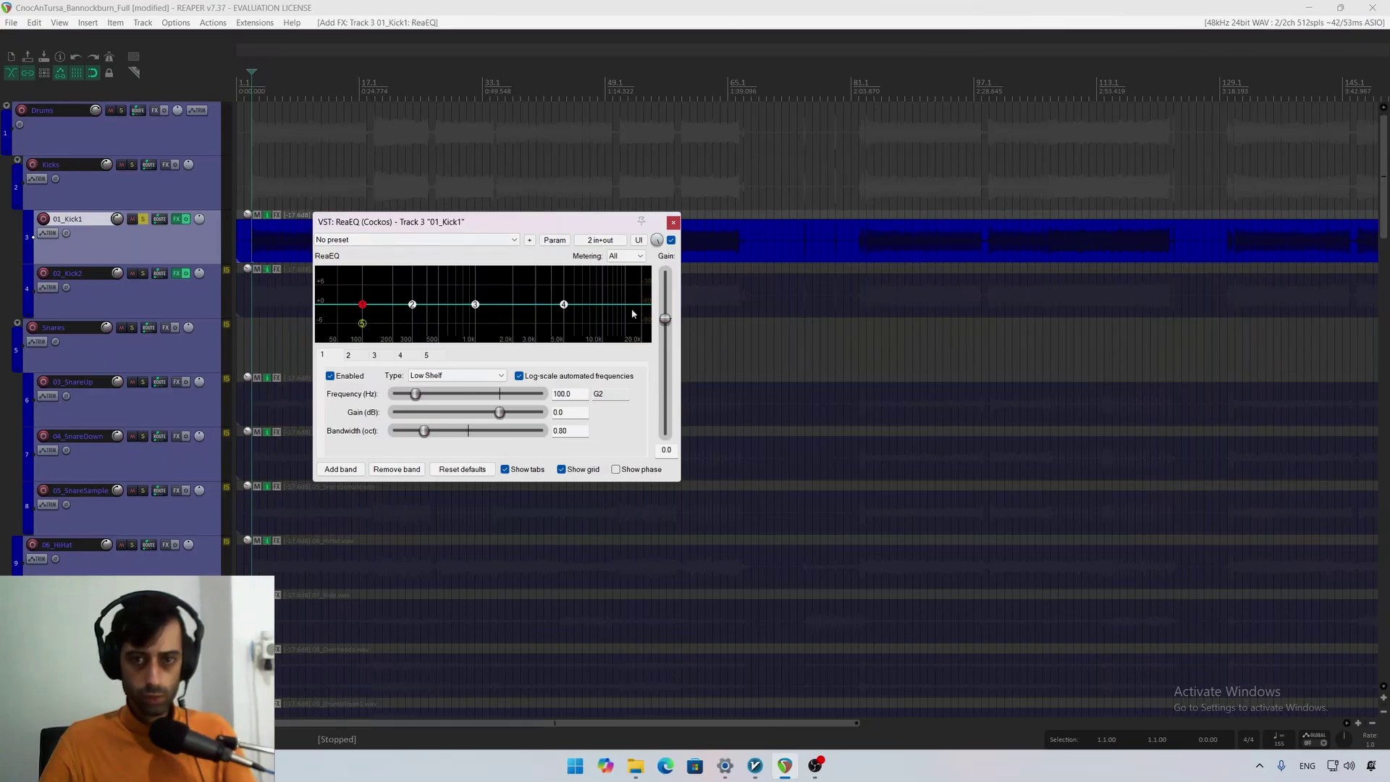
Step: Search for "distor" and add the JS: Distortion effect to the 01_Kick1 effects chain, keeping the chain enabled
{"action": "left_click", "coordinate": [180, 218]}
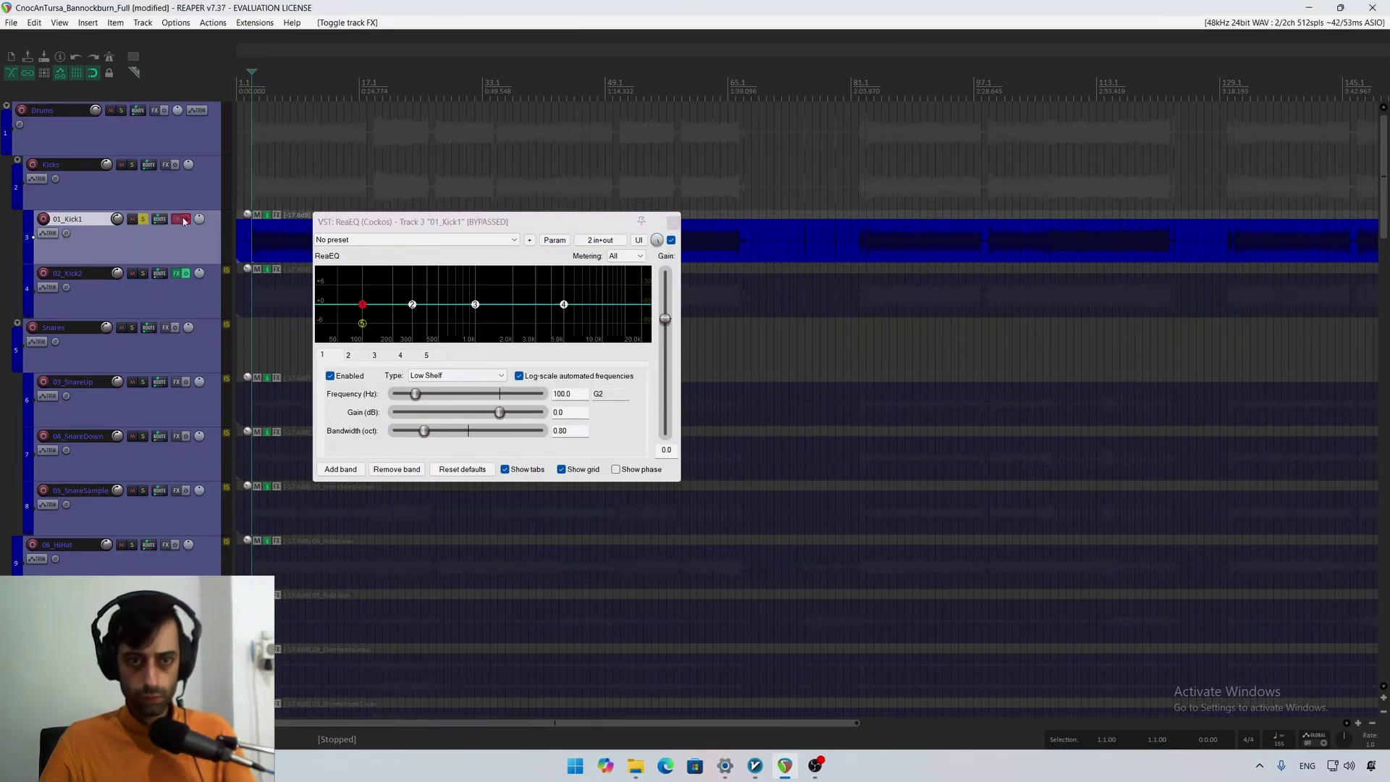
{"action": "left_click", "coordinate": [176, 221]}
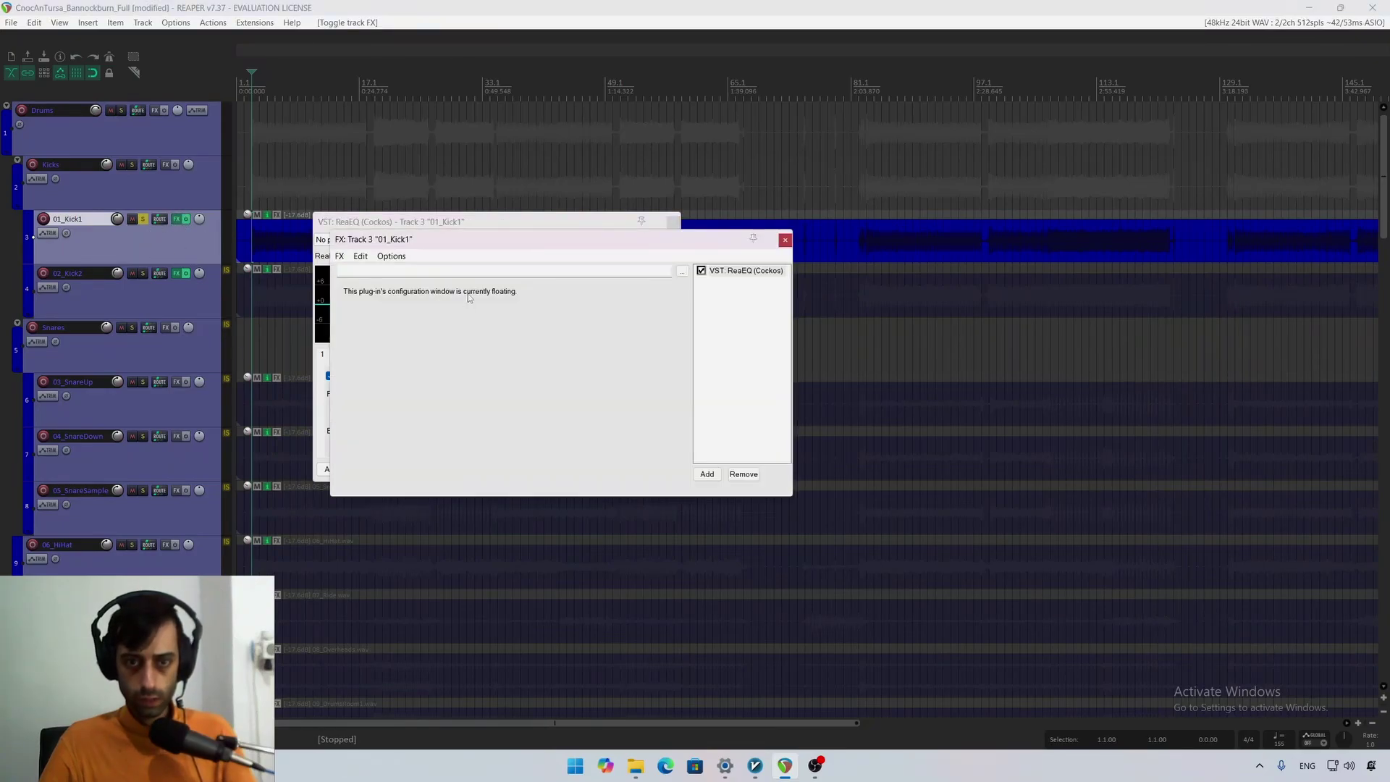
{"action": "right_click", "coordinate": [779, 283]}
{"action": "left_click", "coordinate": [753, 268]}
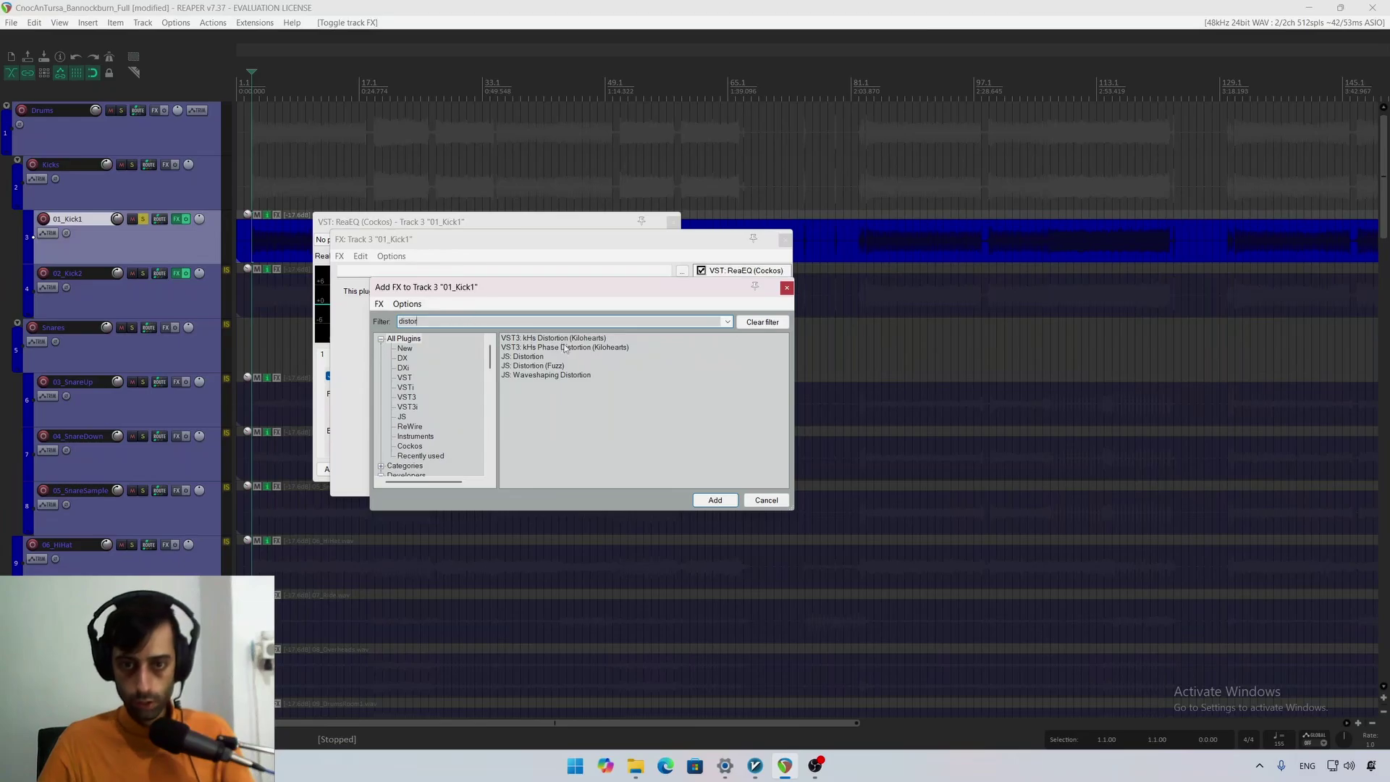
{"action": "double_click", "coordinate": [577, 357]}
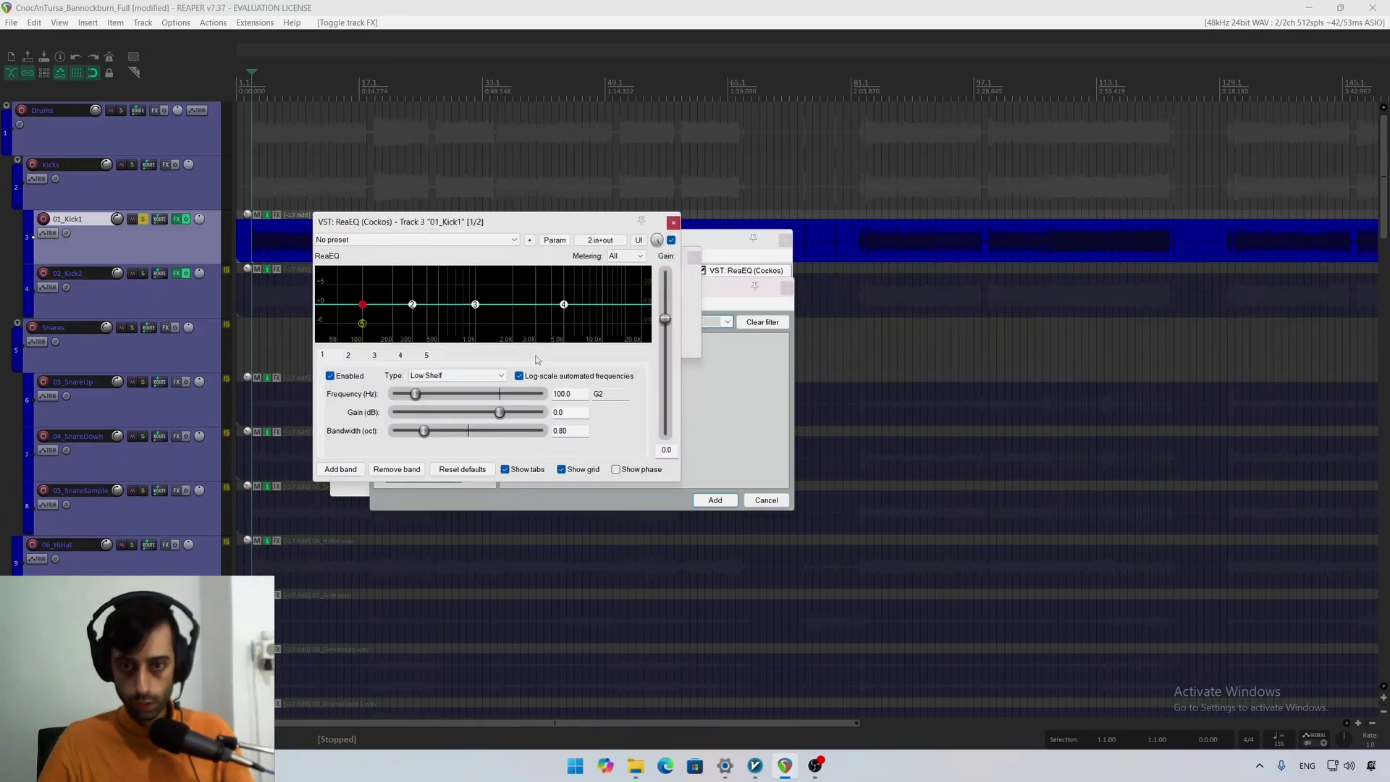
Step: Play 01_Kick1 and set the Distortion's Channel Mode to Stereo and Max Volume to -22 dB
{"action": "key", "text": "space"}
{"action": "left_click_drag", "start_coordinate": [558, 262], "coordinate": [545, 342]}
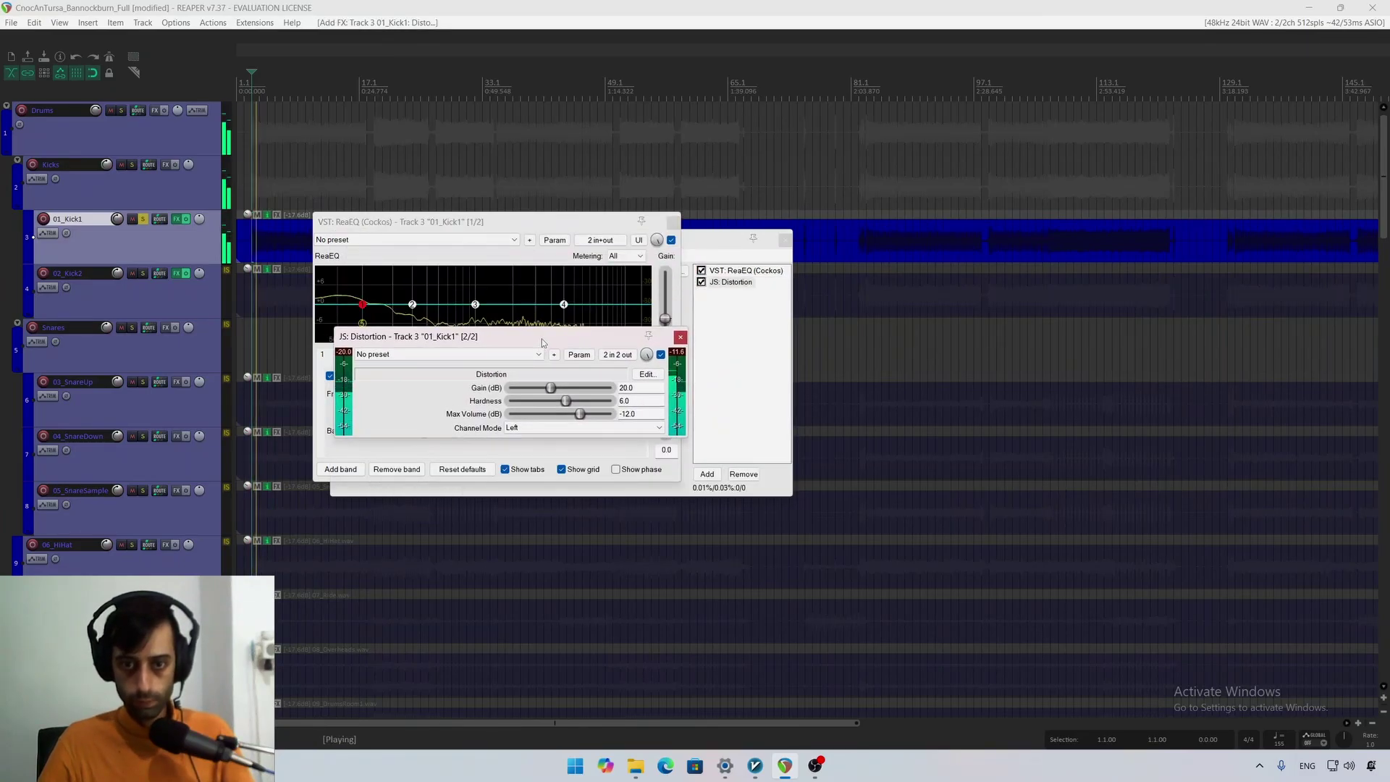
{"action": "left_click", "coordinate": [572, 430]}
{"action": "left_click", "coordinate": [576, 437]}
{"action": "key", "text": "space"}
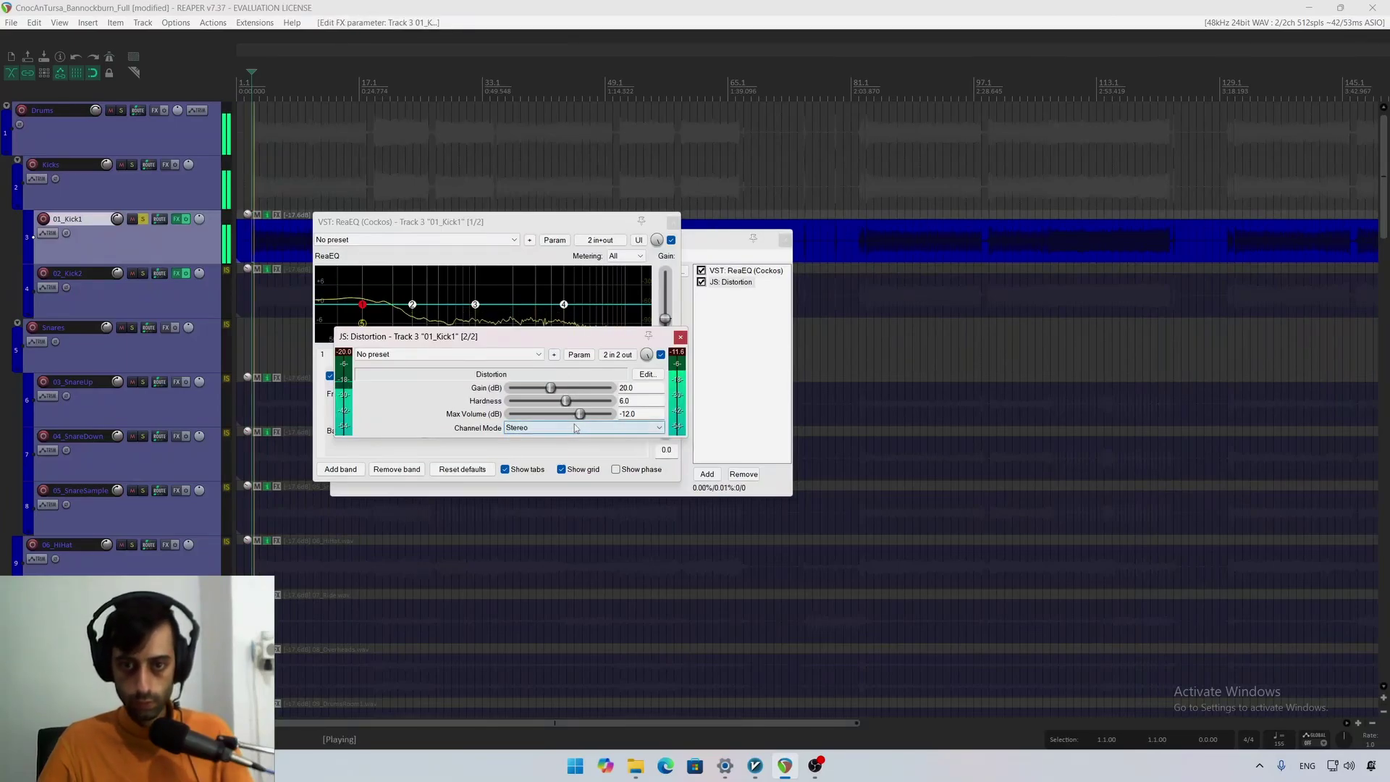
{"action": "mouse_move", "coordinate": [580, 414]}
{"action": "left_mouse_down"}
{"action": "mouse_move", "coordinate": [555, 421]}
{"action": "mouse_move", "coordinate": [564, 395]}
{"action": "left_mouse_up"}
{"action": "key", "text": "space"}
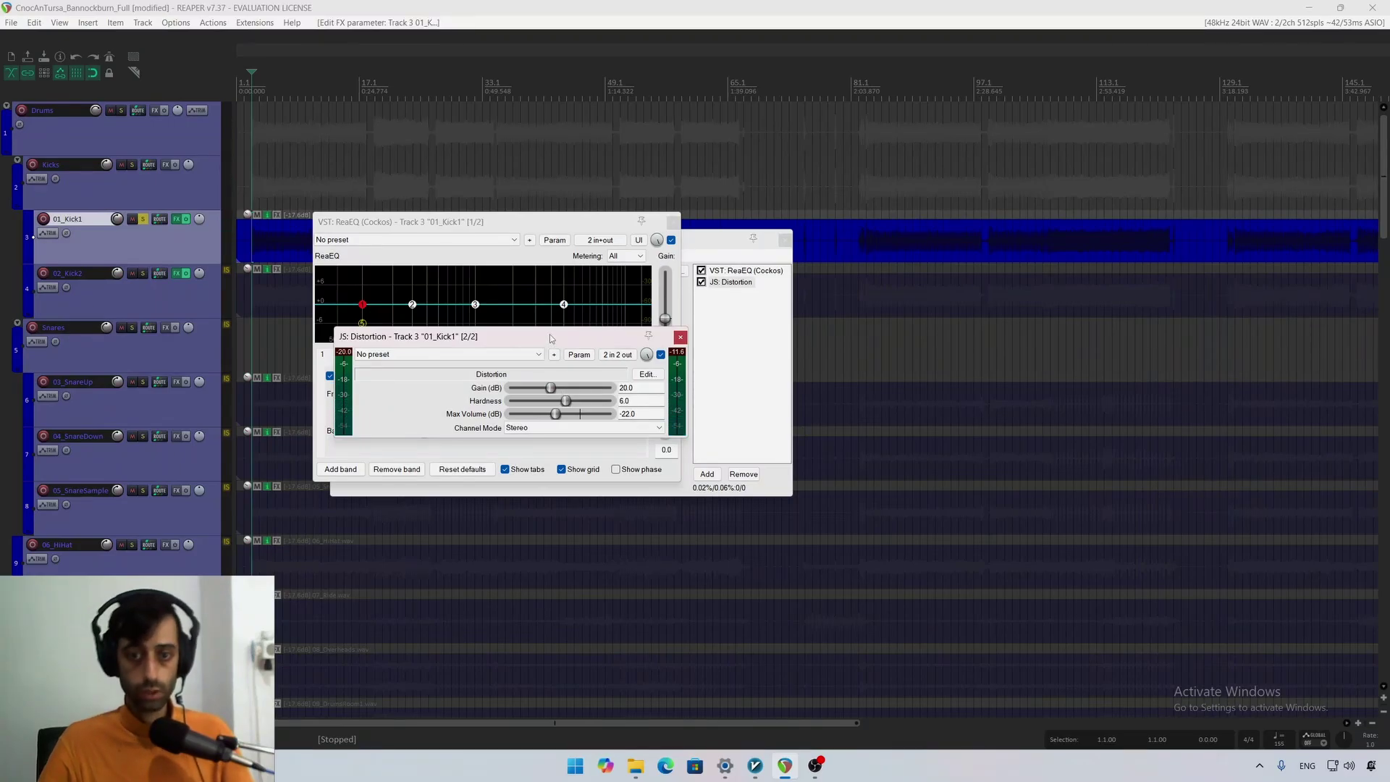
Step: Set the Distortion to 16 dB gain, hardness 1.0 and Max Volume -34 dB during playback, and close the floating effect windows
{"action": "key", "text": "space"}
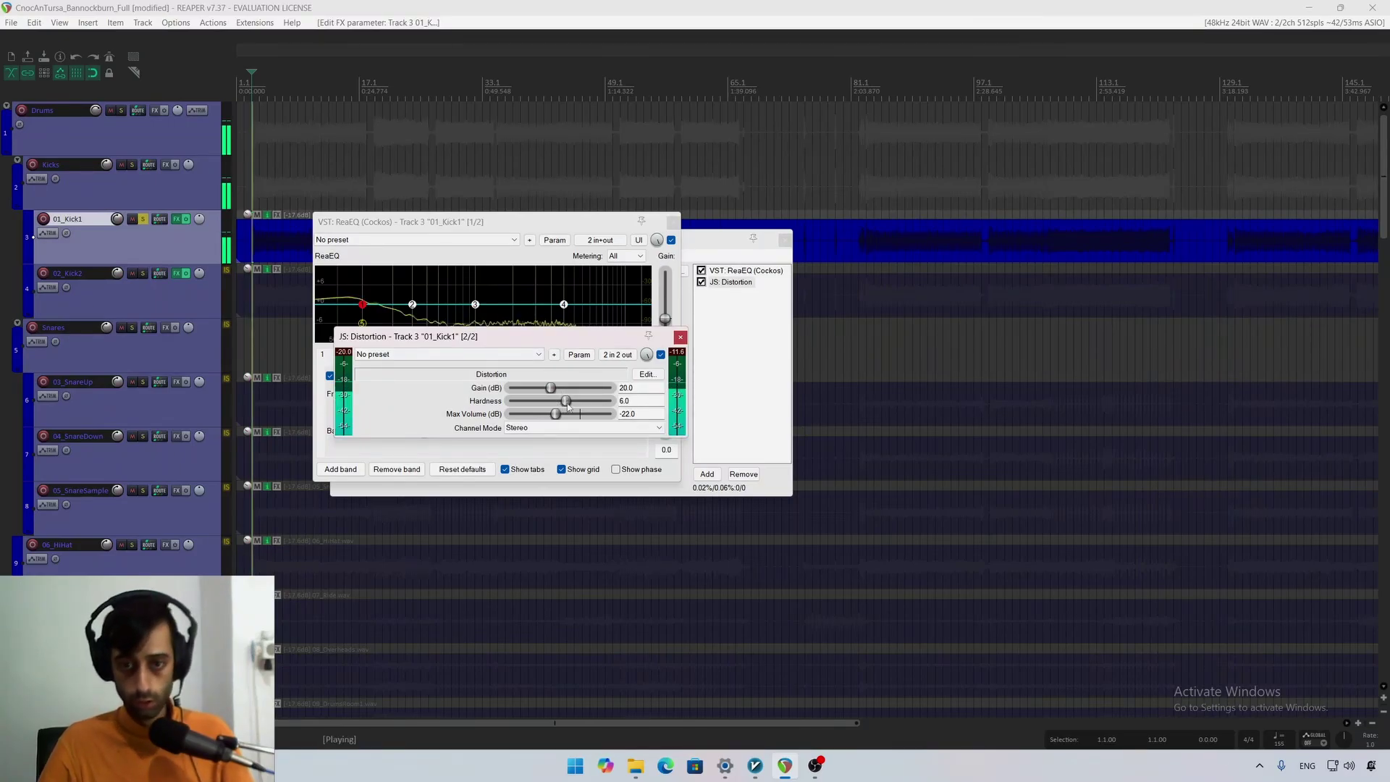
{"action": "left_click_drag", "start_coordinate": [565, 400], "coordinate": [541, 420]}
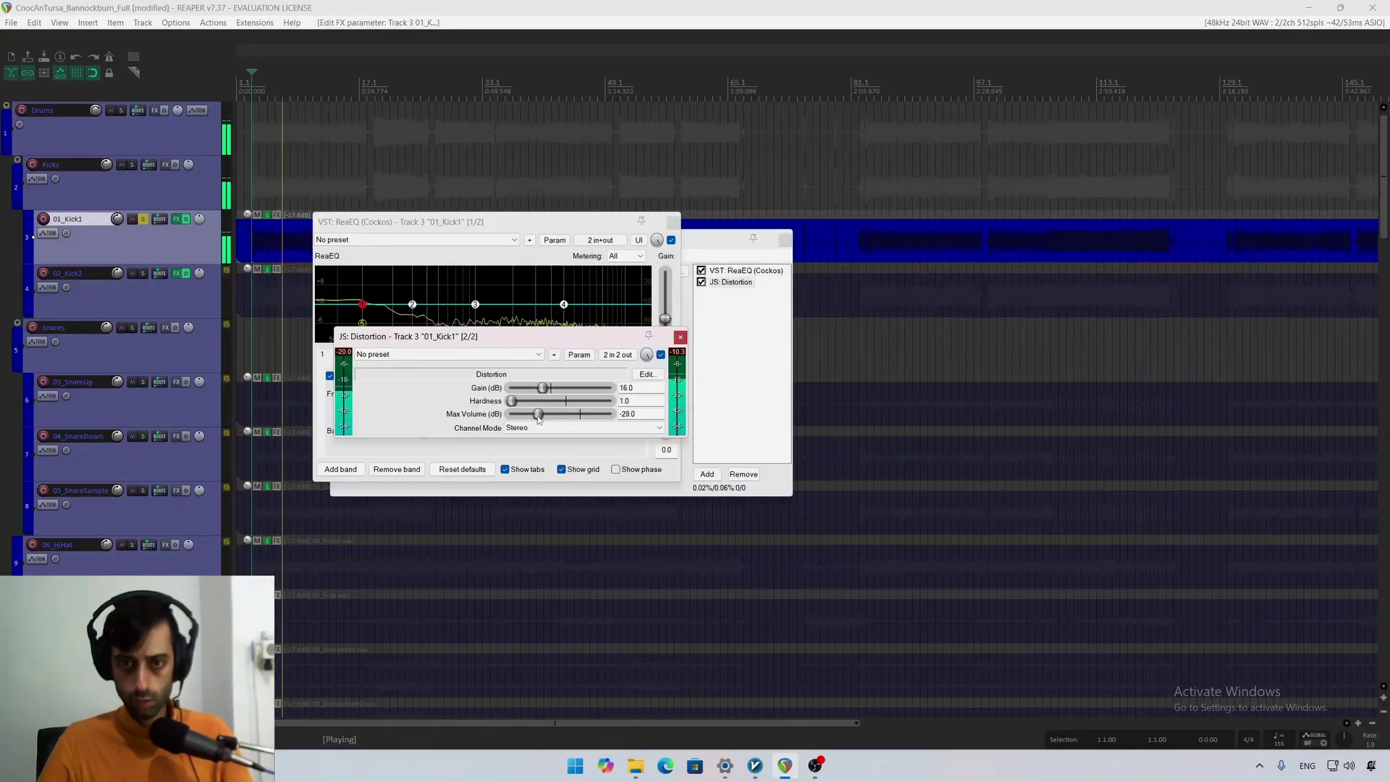
{"action": "left_click", "coordinate": [681, 336]}
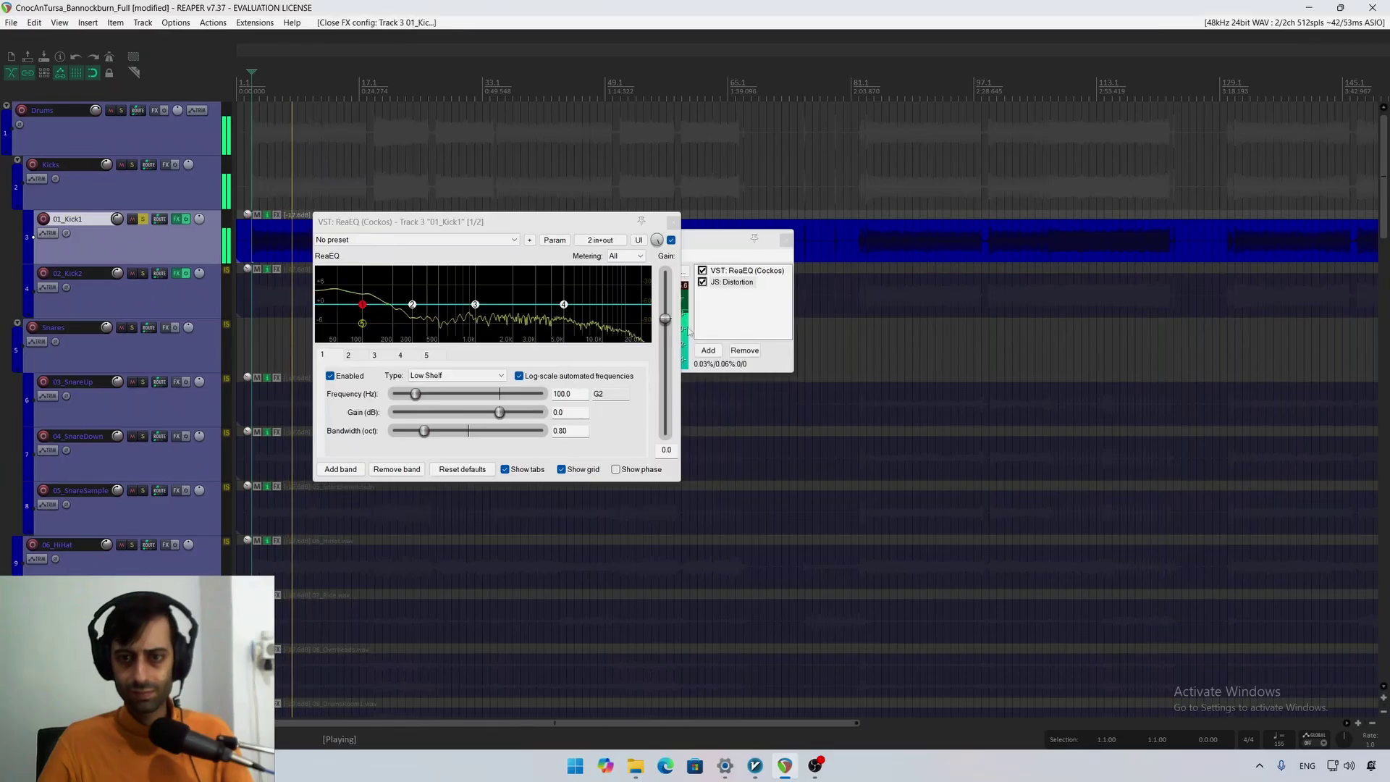
{"action": "key", "text": "Escape"}
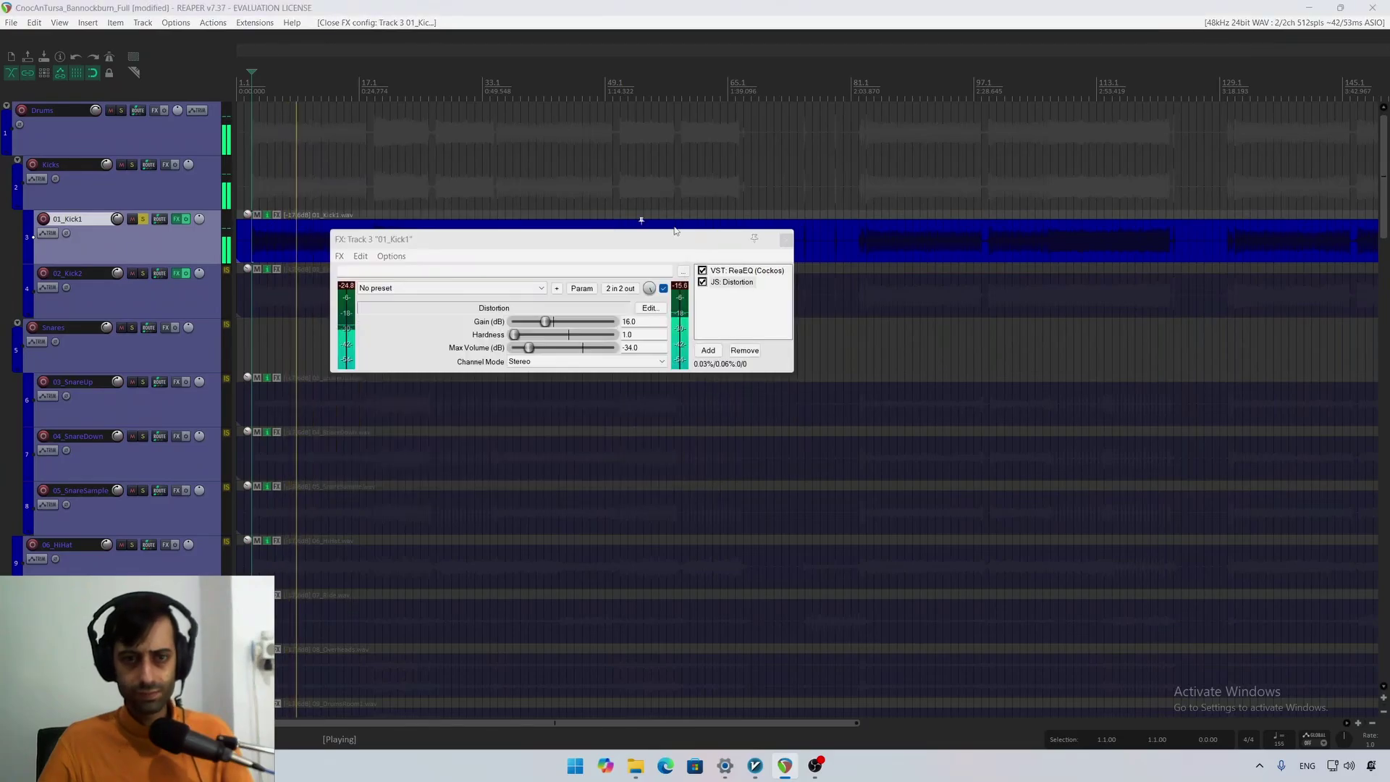
Step: Compare 02_Kick2, both kicks together and 01_Kick1 in solo, closing the effects chain and stopping playback
{"action": "left_click", "coordinate": [143, 219]}
{"action": "left_click", "coordinate": [144, 273]}
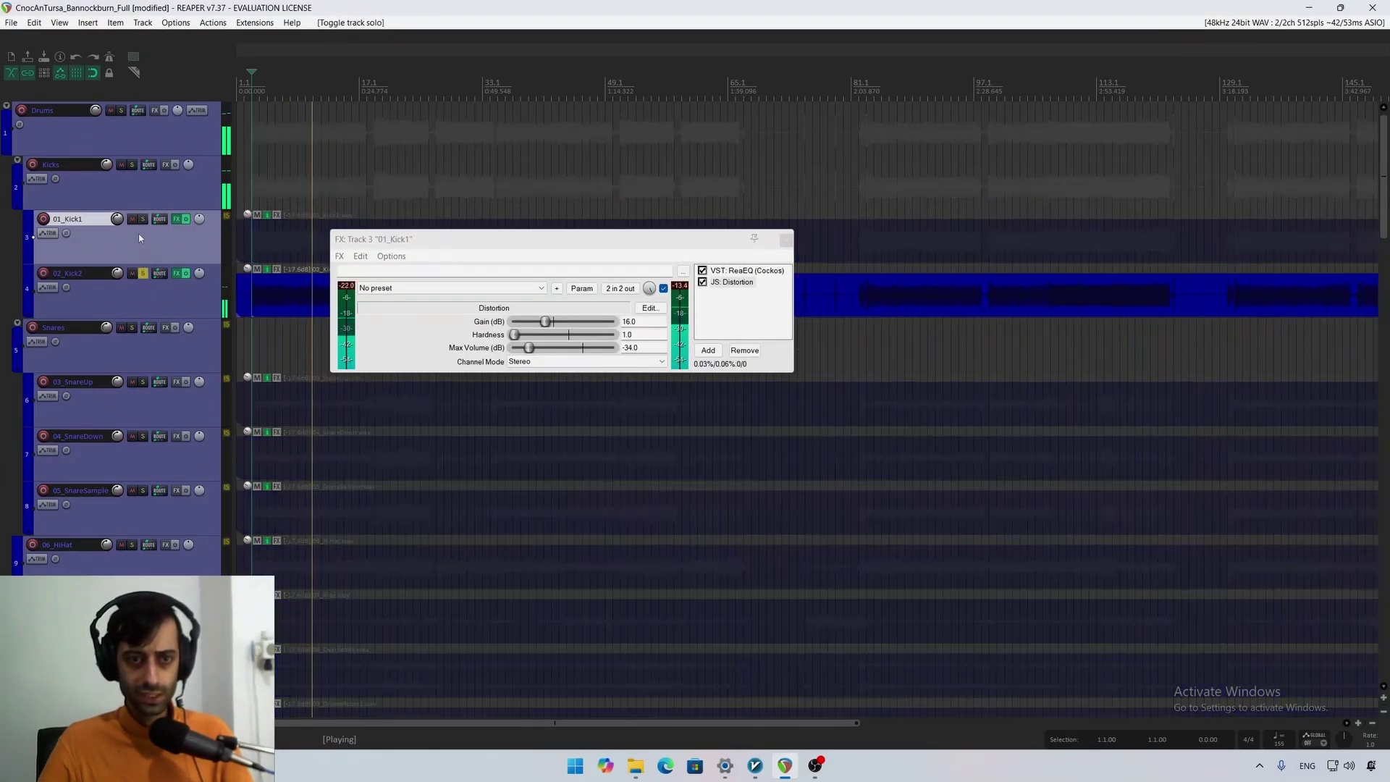
{"action": "left_click", "coordinate": [143, 219]}
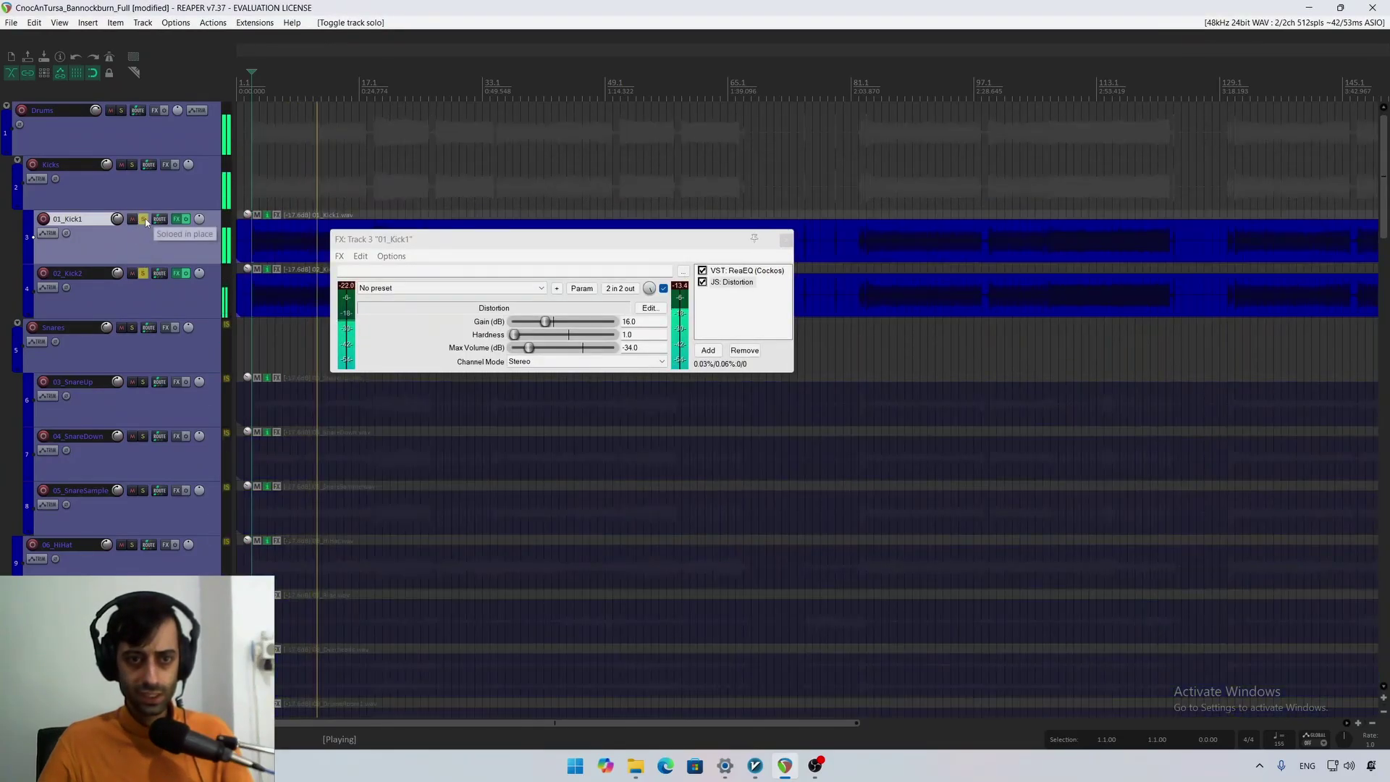
{"action": "left_click", "coordinate": [785, 239]}
{"action": "left_click", "coordinate": [144, 274]}
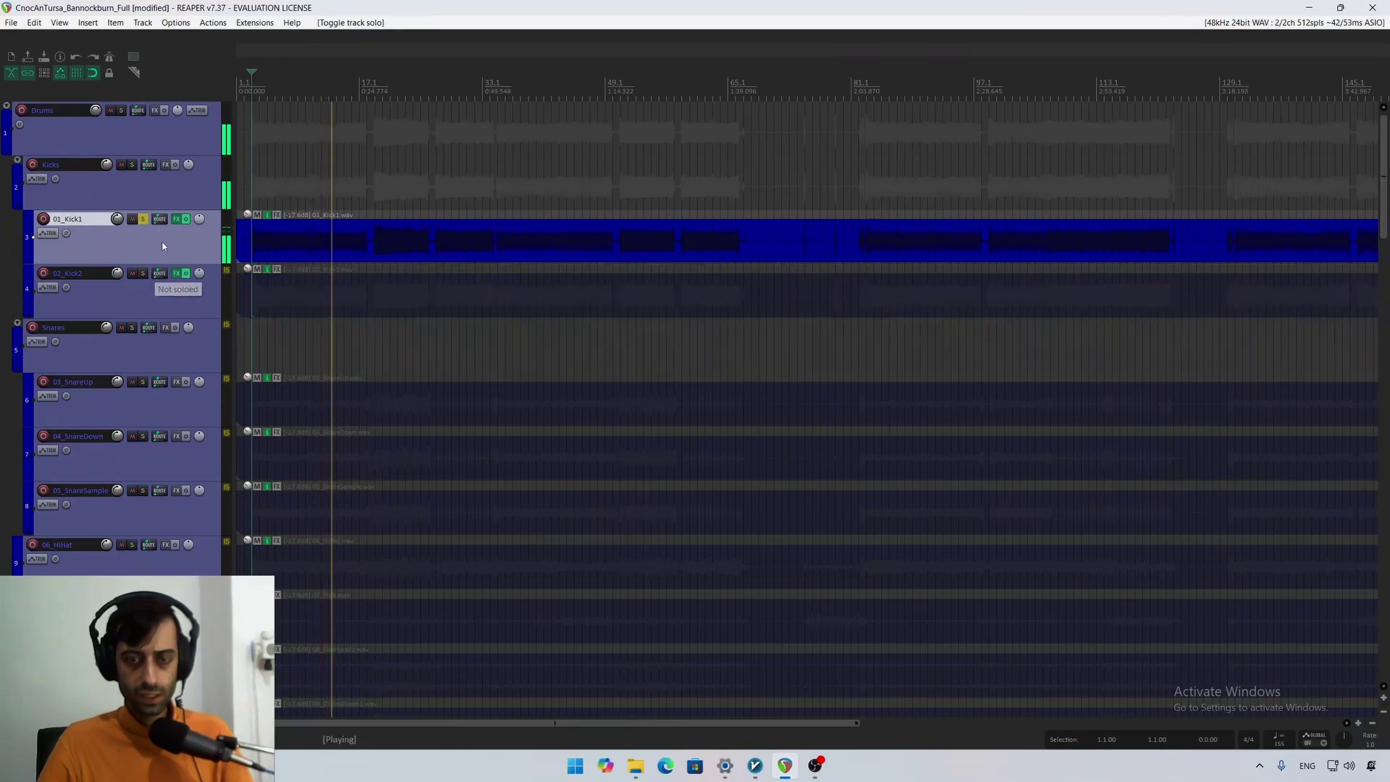
{"action": "key", "text": "space"}
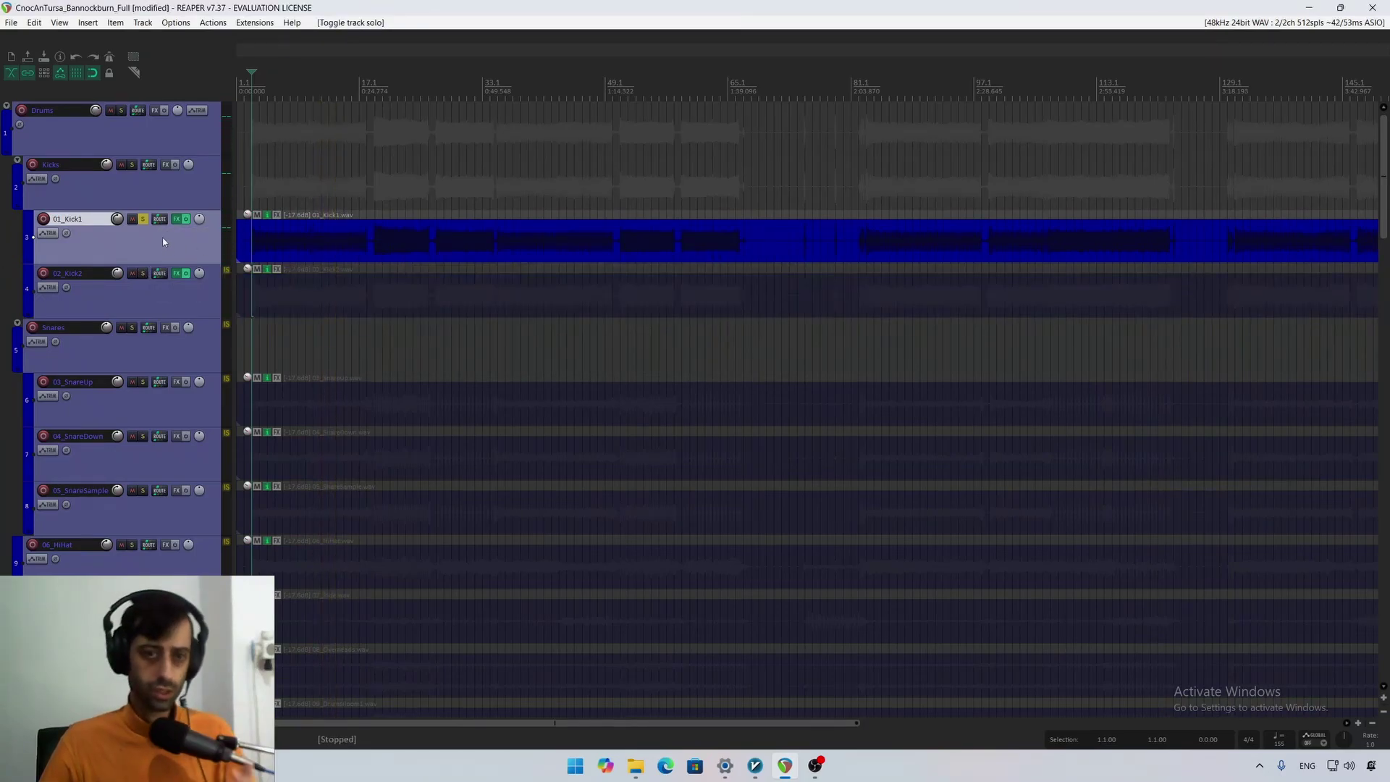
Step: Play again, alternate the solo between 02_Kick2 and 01_Kick1 to compare them, and clear both solos
{"action": "left_click", "coordinate": [143, 219]}
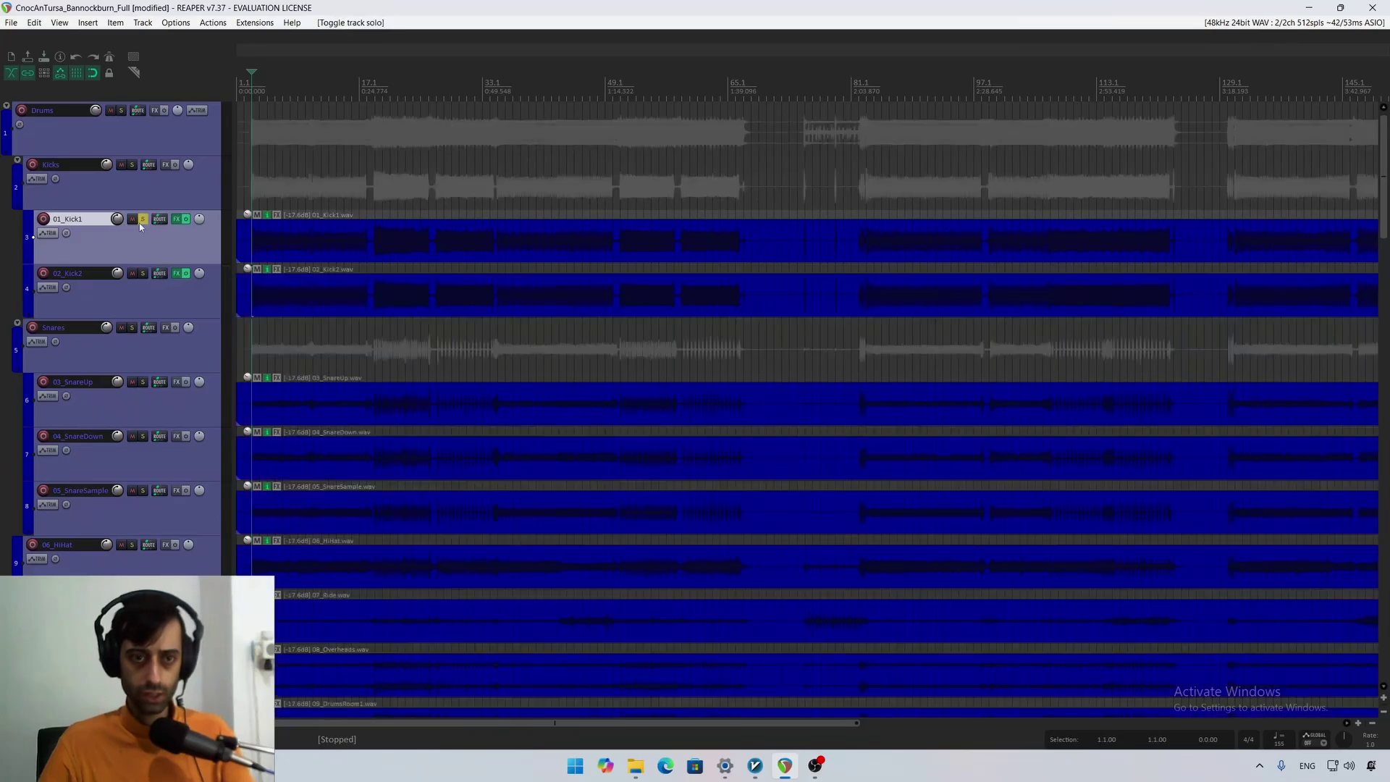
{"action": "key", "text": "space"}
{"action": "left_click", "coordinate": [143, 273]}
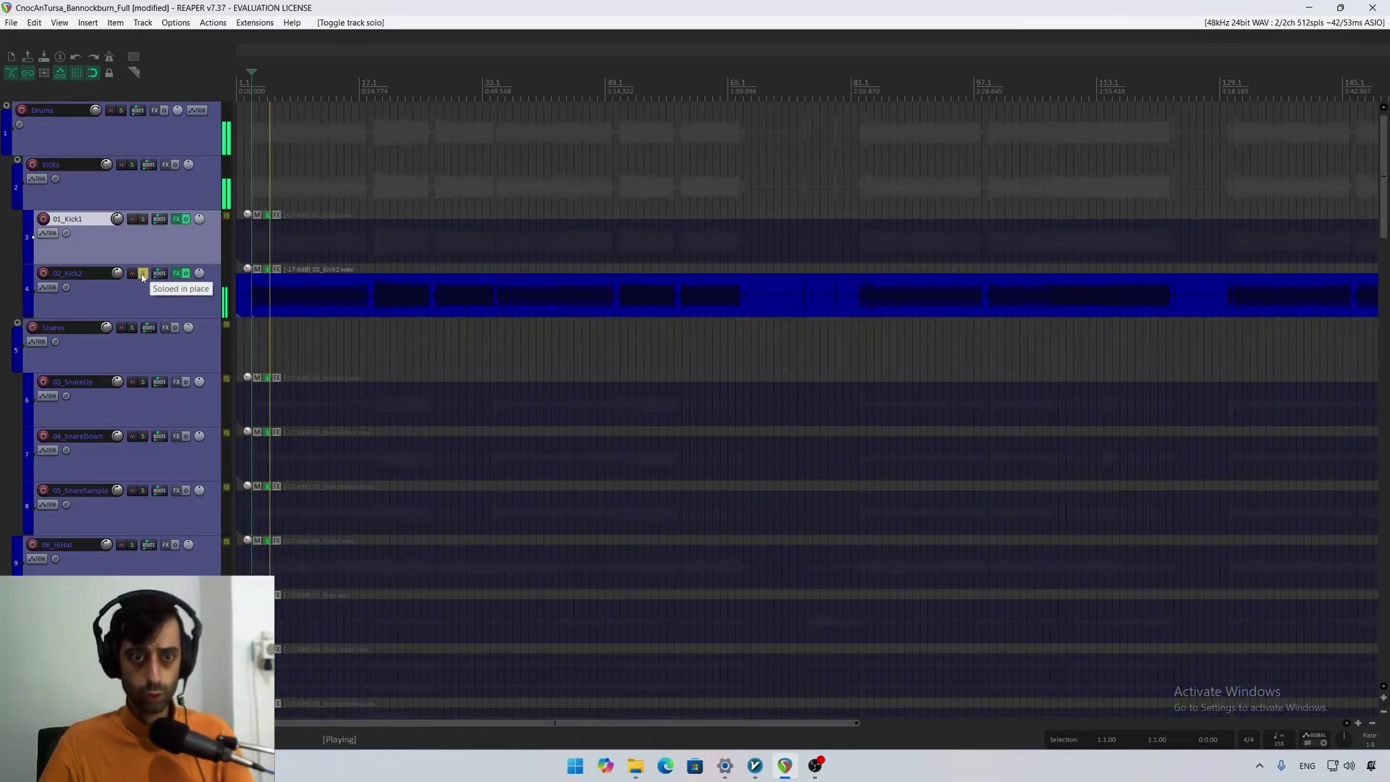
{"action": "left_click", "coordinate": [143, 219]}
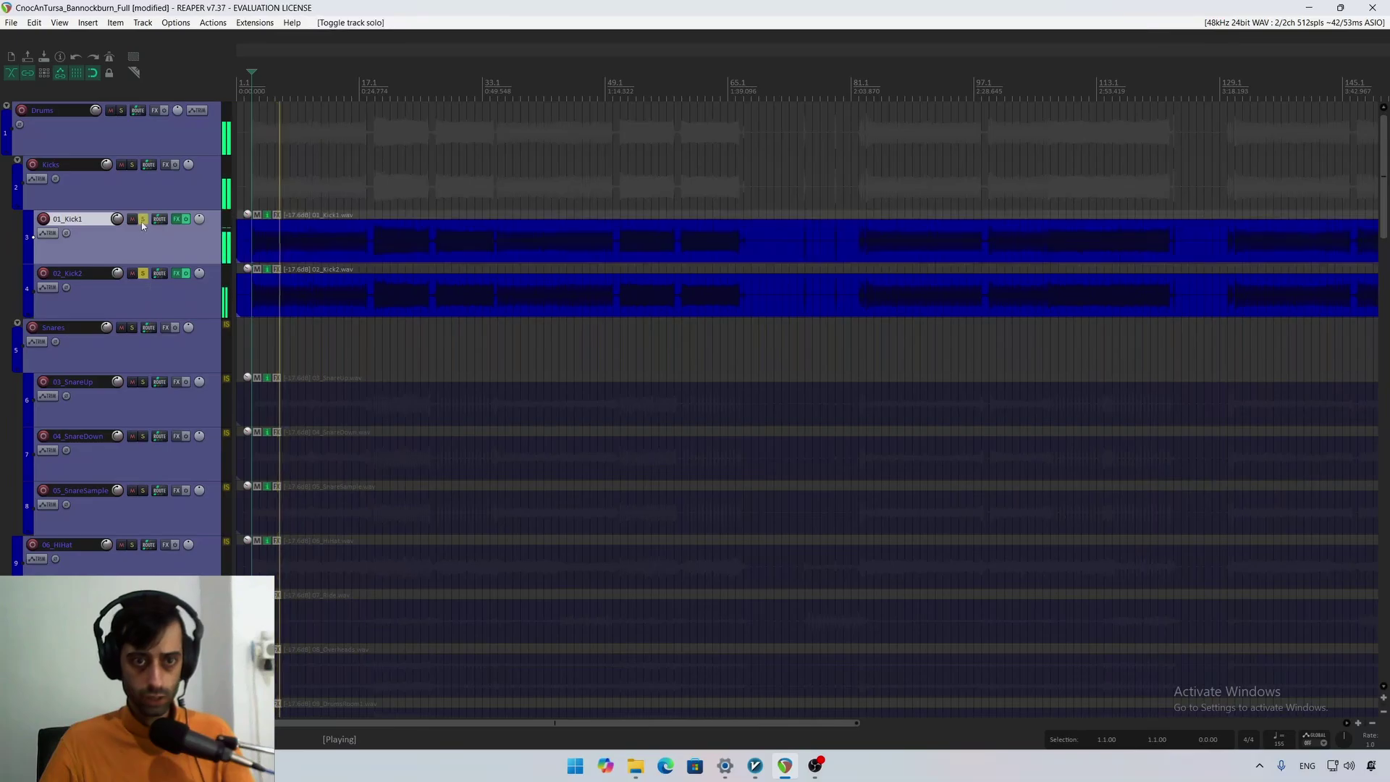
{"action": "left_click", "coordinate": [144, 273]}
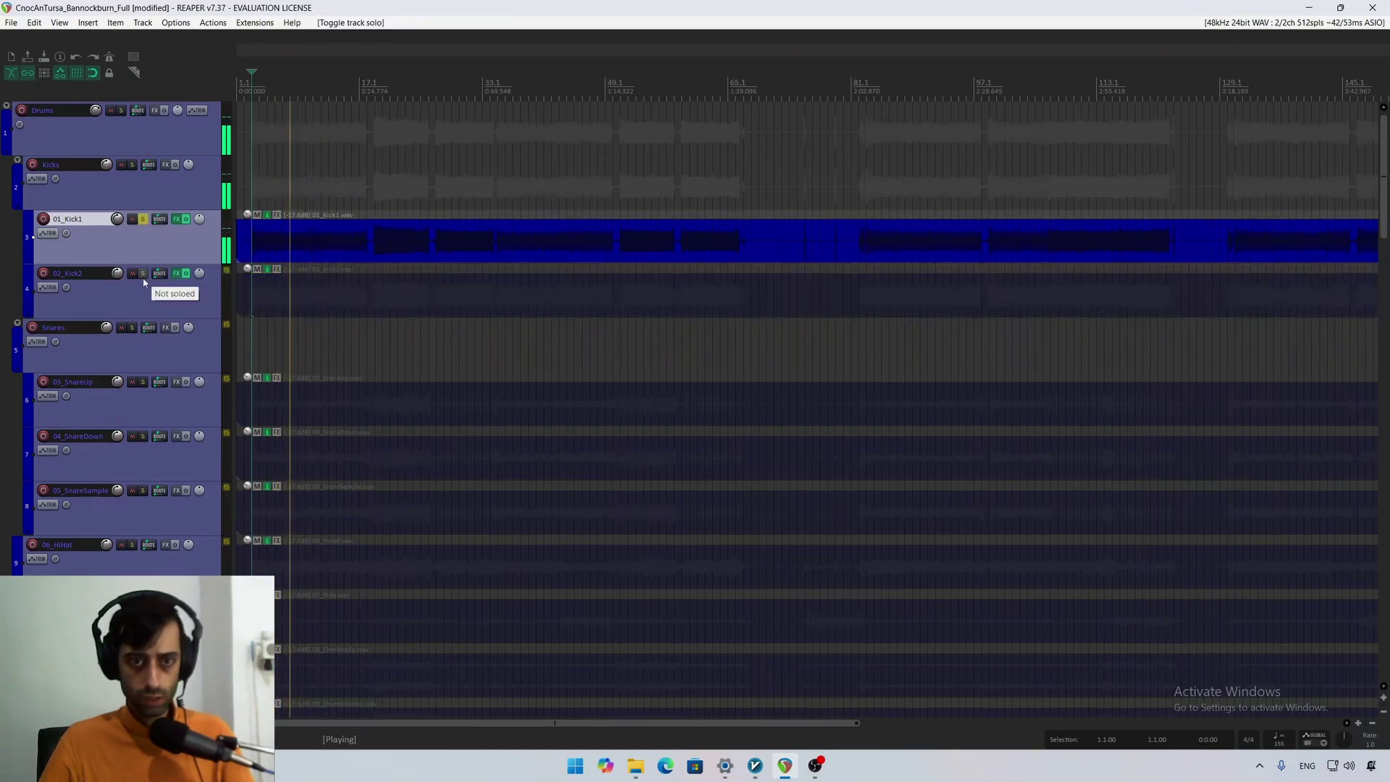
{"action": "left_click", "coordinate": [143, 272]}
{"action": "left_click", "coordinate": [144, 272]}
{"action": "left_click", "coordinate": [141, 219]}
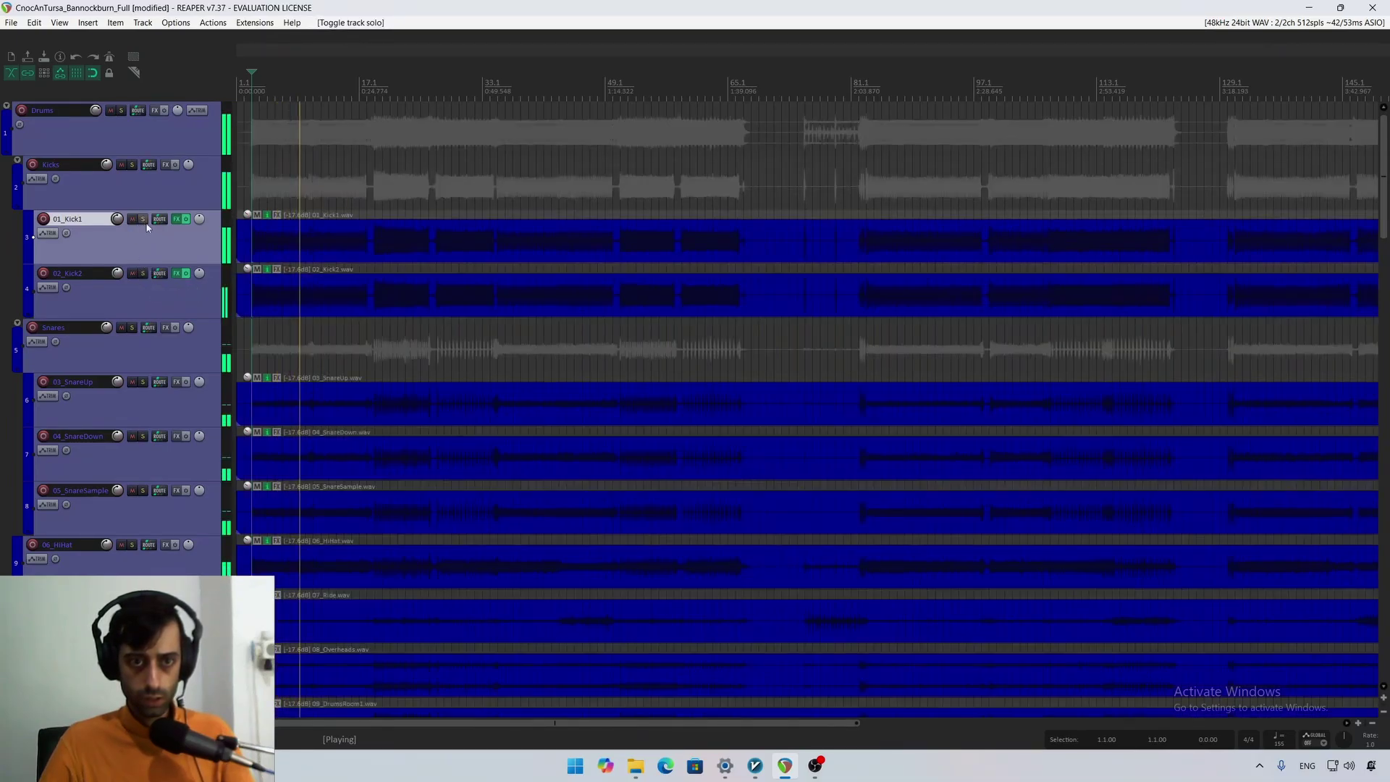
Step: Reopen 01_Kick1's effects chain, solo the track, stop playback and lower the Distortion's Max Volume to -36 dB
{"action": "left_click", "coordinate": [176, 219]}
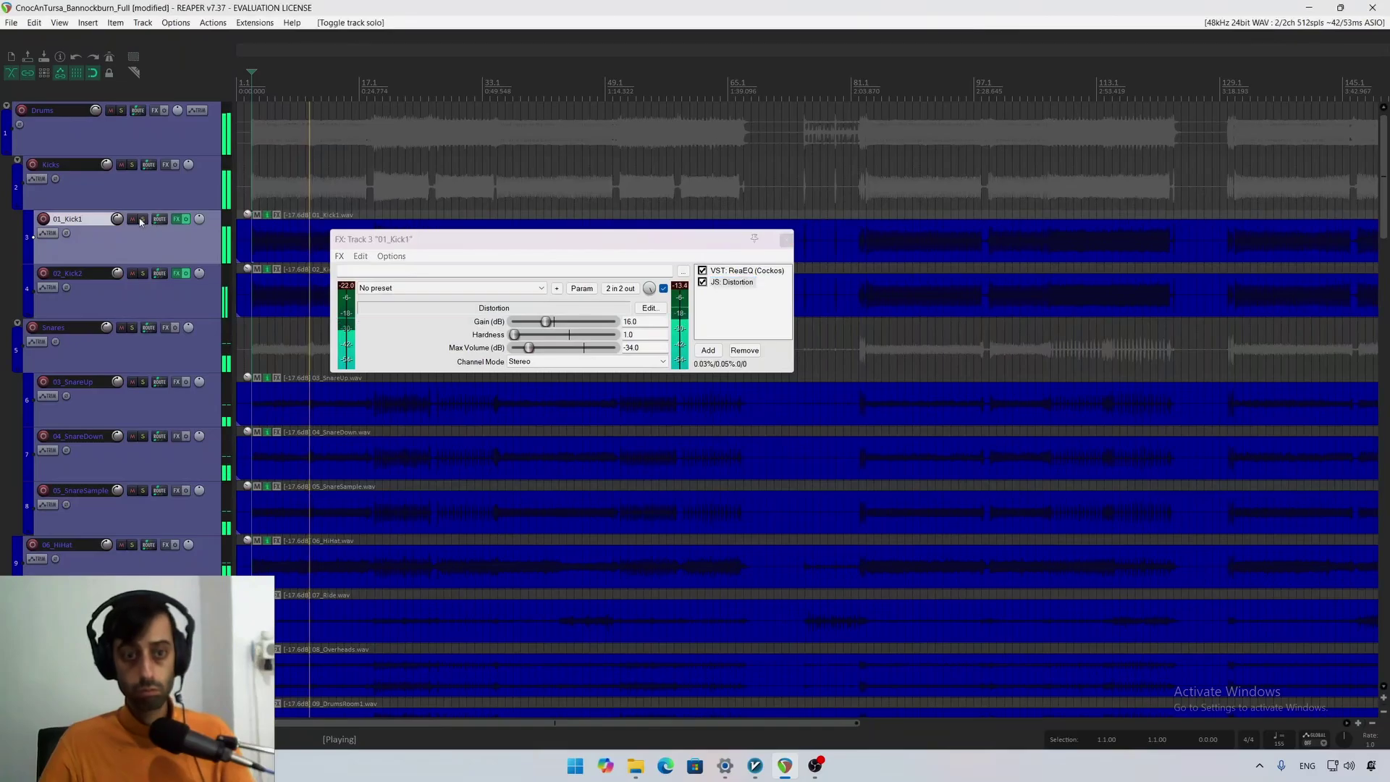
{"action": "left_click", "coordinate": [143, 219]}
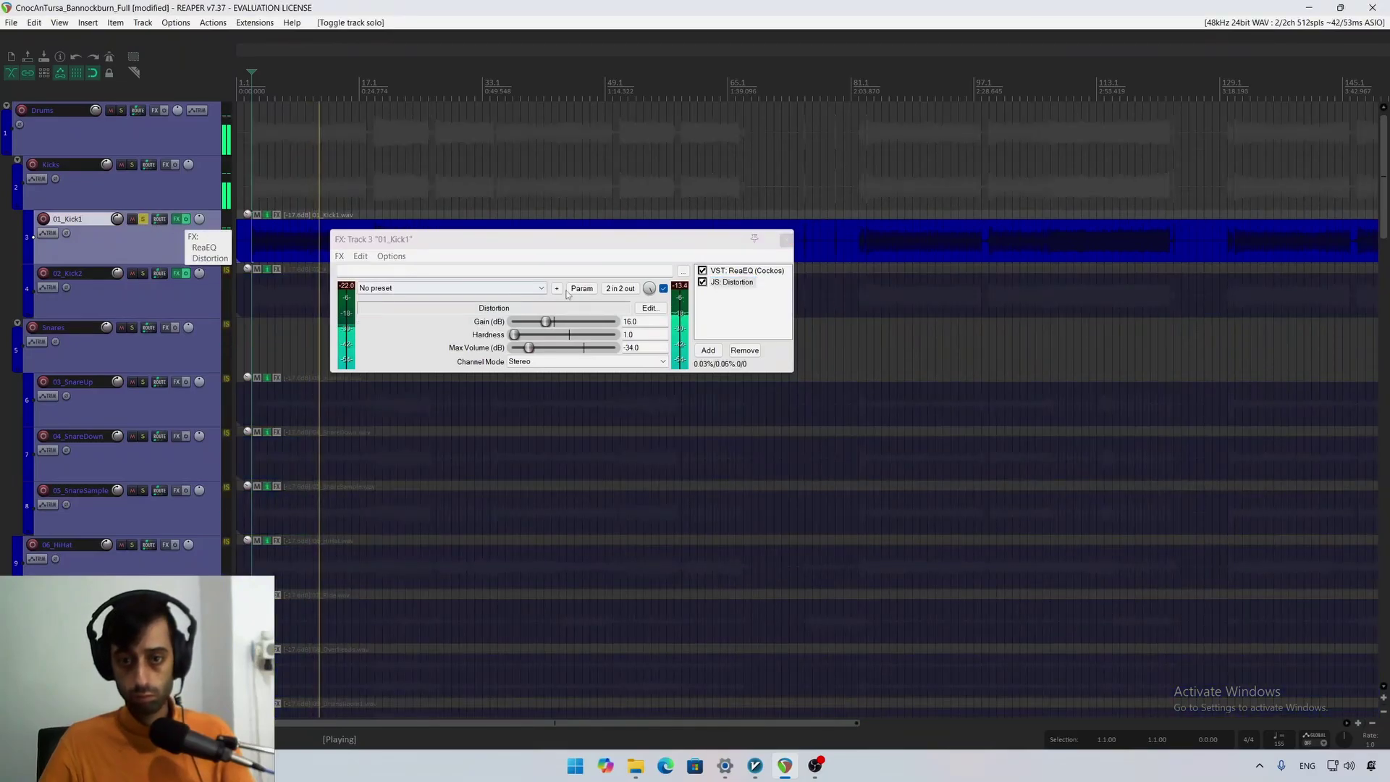
{"action": "key", "text": "space"}
{"action": "left_click_drag", "start_coordinate": [530, 348], "coordinate": [524, 348]}
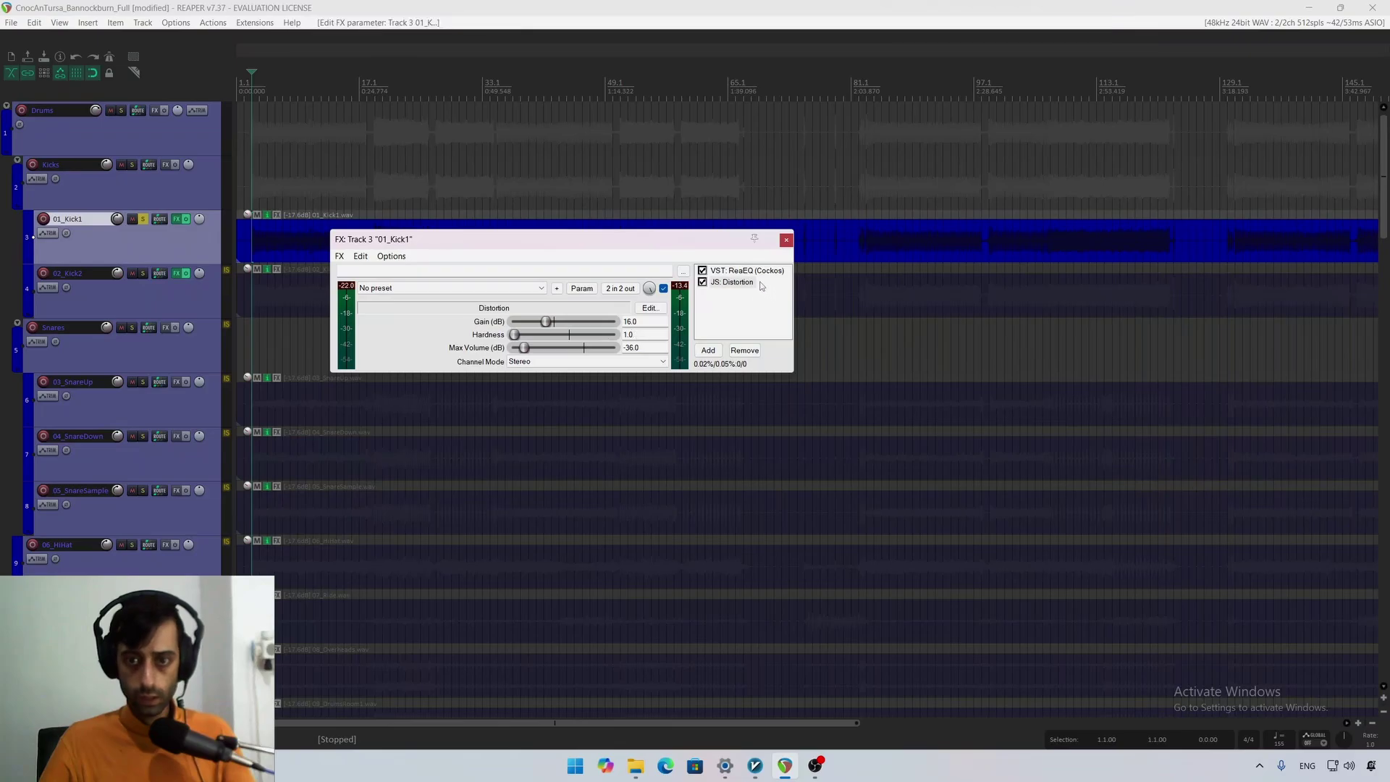
Step: Place Distortion before ReaEQ in the 01_Kick1 chain and set its gain to 12 dB and Max Volume to -19 dB during playback
{"action": "left_click_drag", "start_coordinate": [751, 303], "coordinate": [751, 305]}
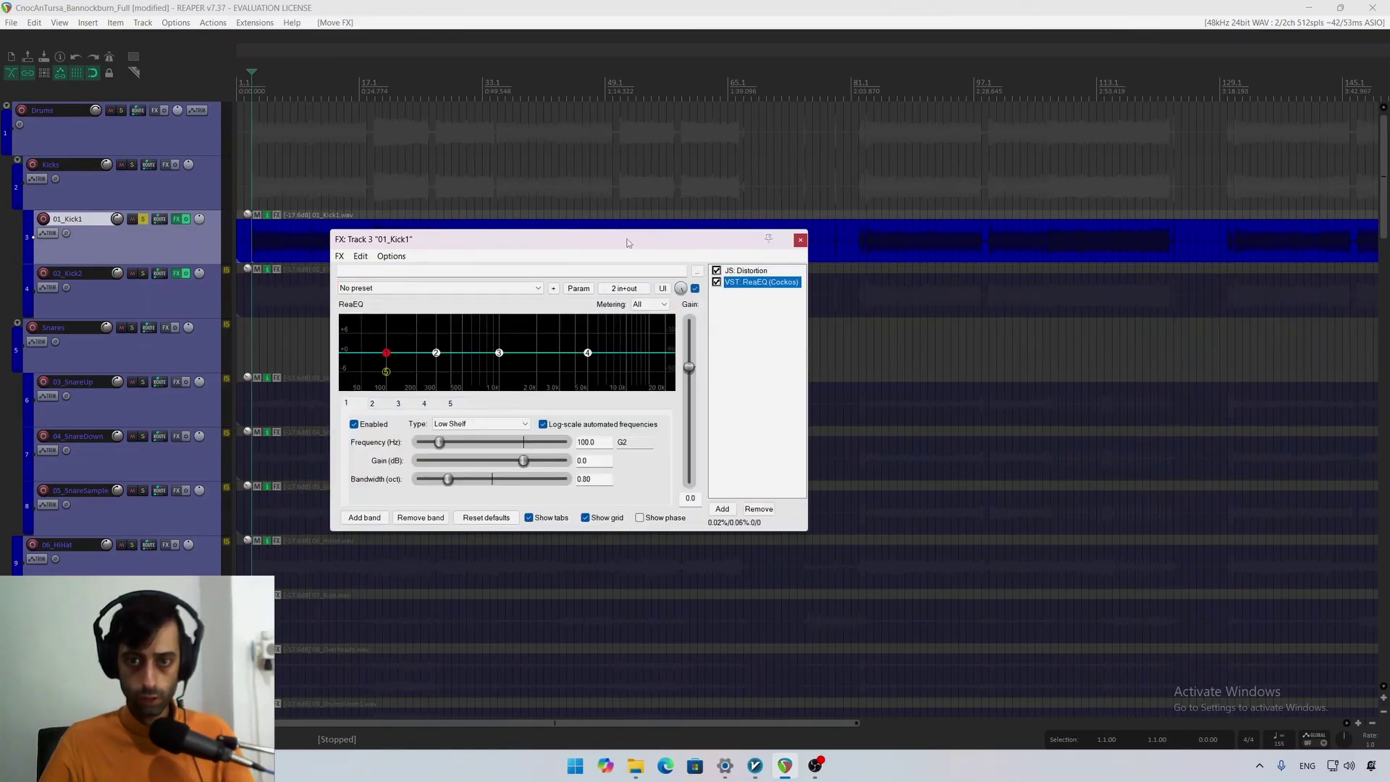
{"action": "left_click", "coordinate": [757, 272]}
{"action": "key", "text": "space"}
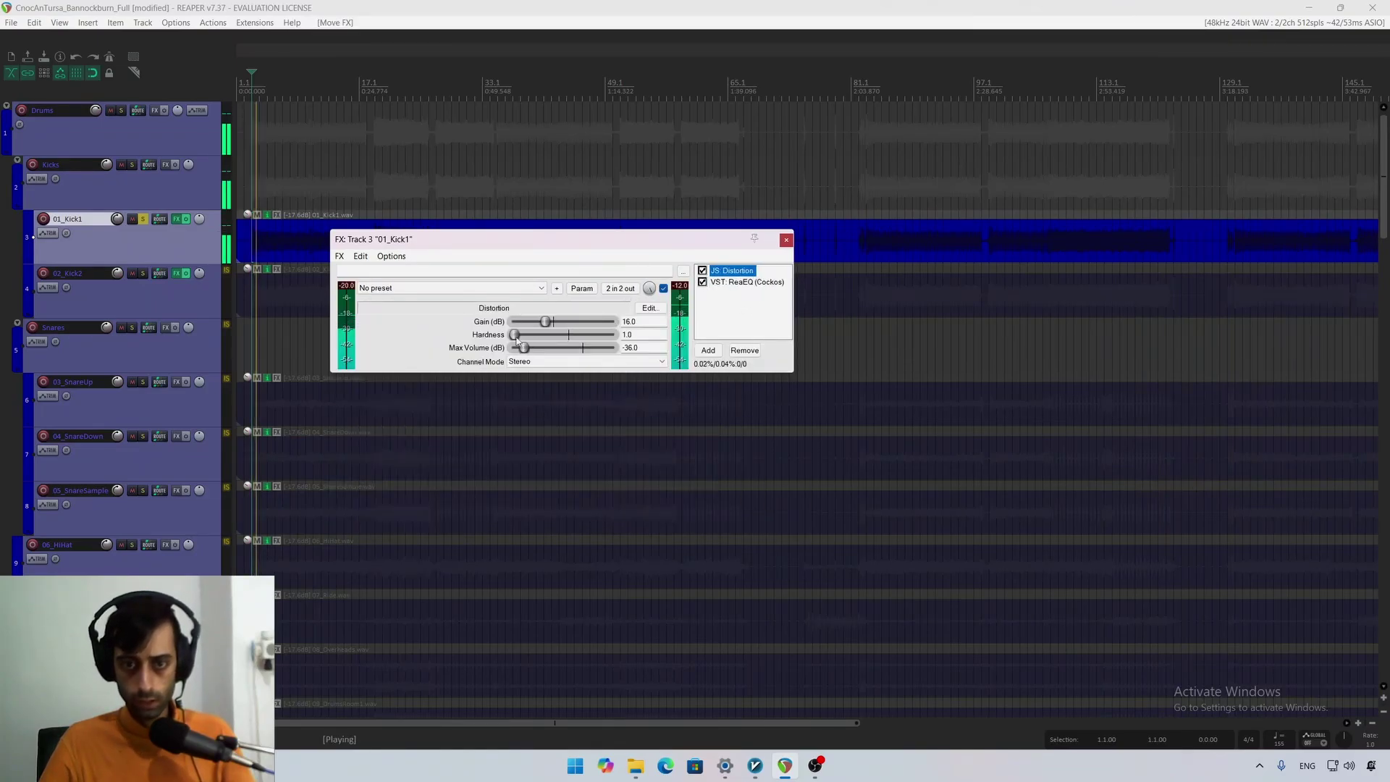
{"action": "left_click_drag", "start_coordinate": [613, 334], "coordinate": [544, 323]}
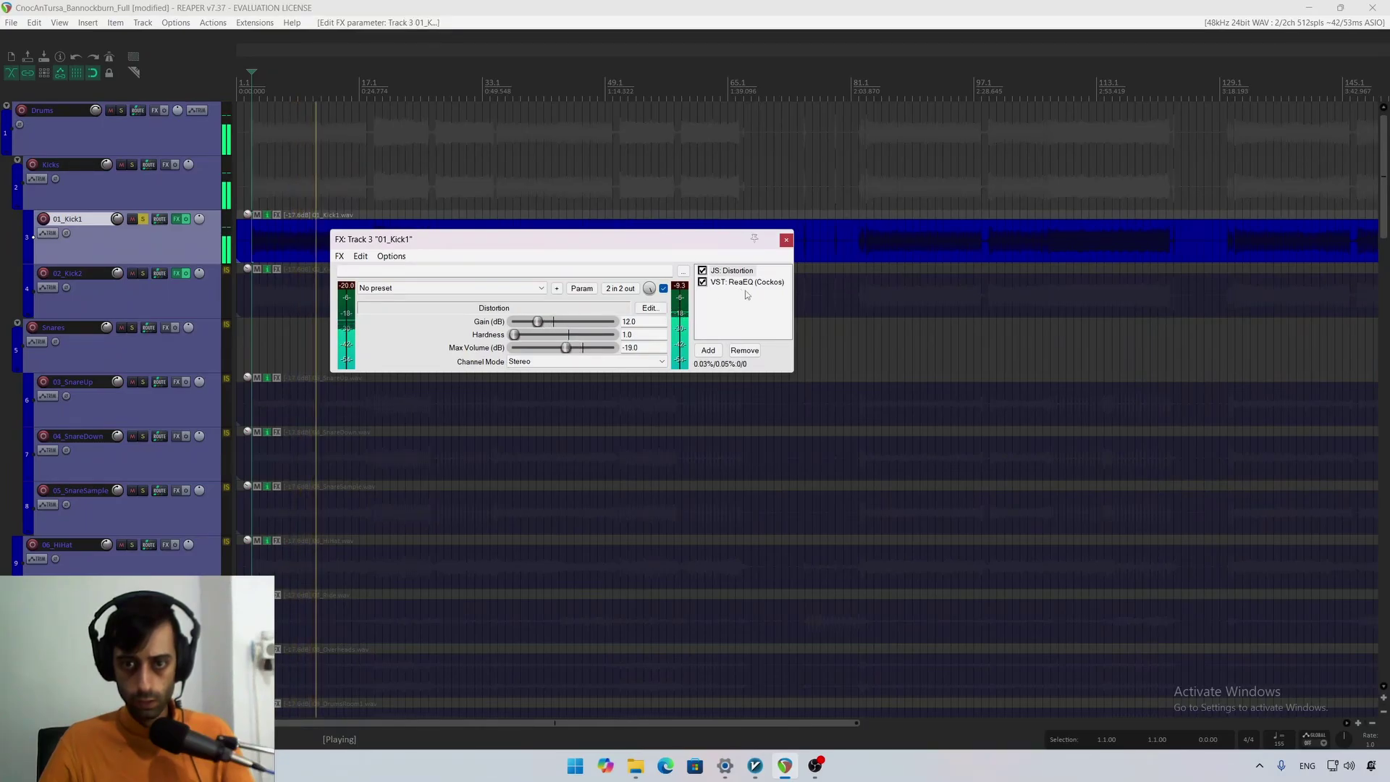
Step: Bypass the Distortion on 01_Kick1 for comparison, close the effects chain and stop playback
{"action": "left_click", "coordinate": [664, 288]}
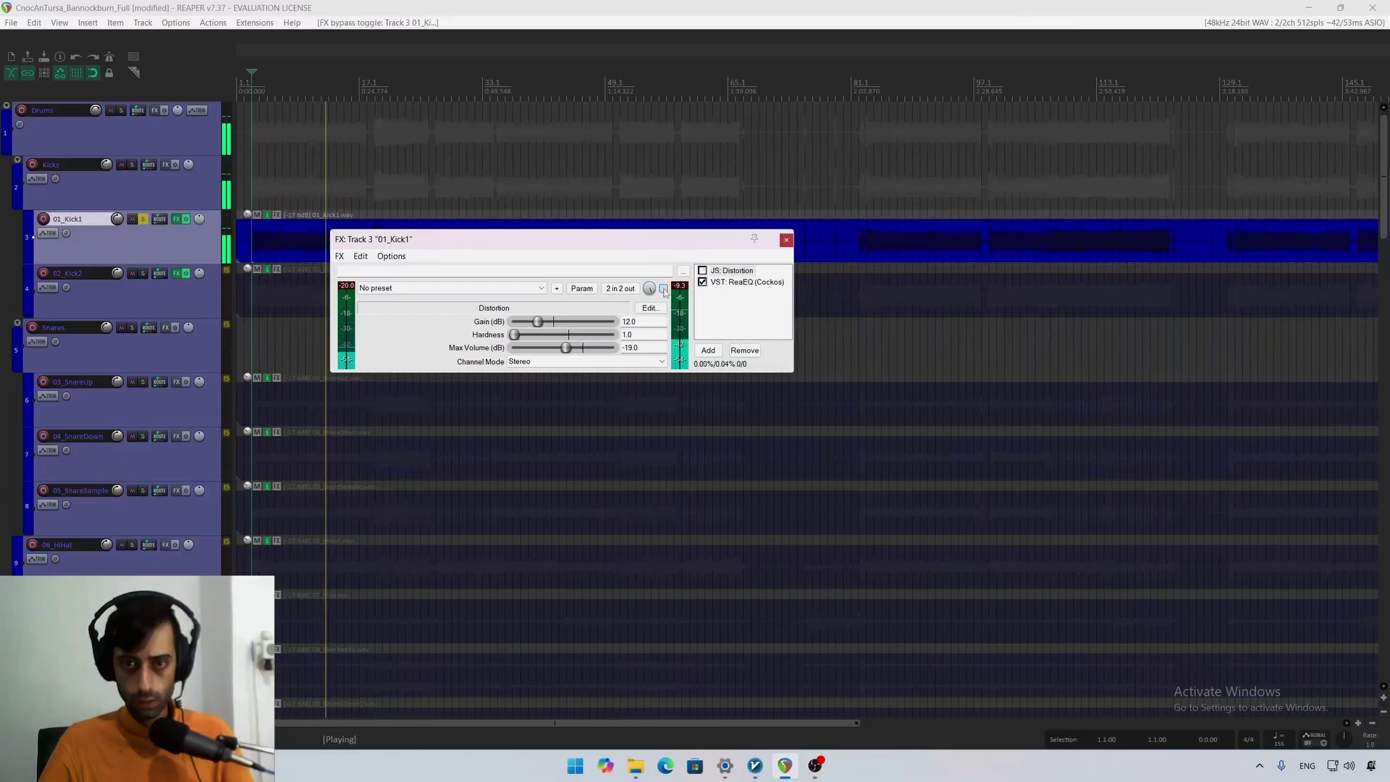
{"action": "left_click", "coordinate": [786, 239]}
{"action": "key", "text": "space"}
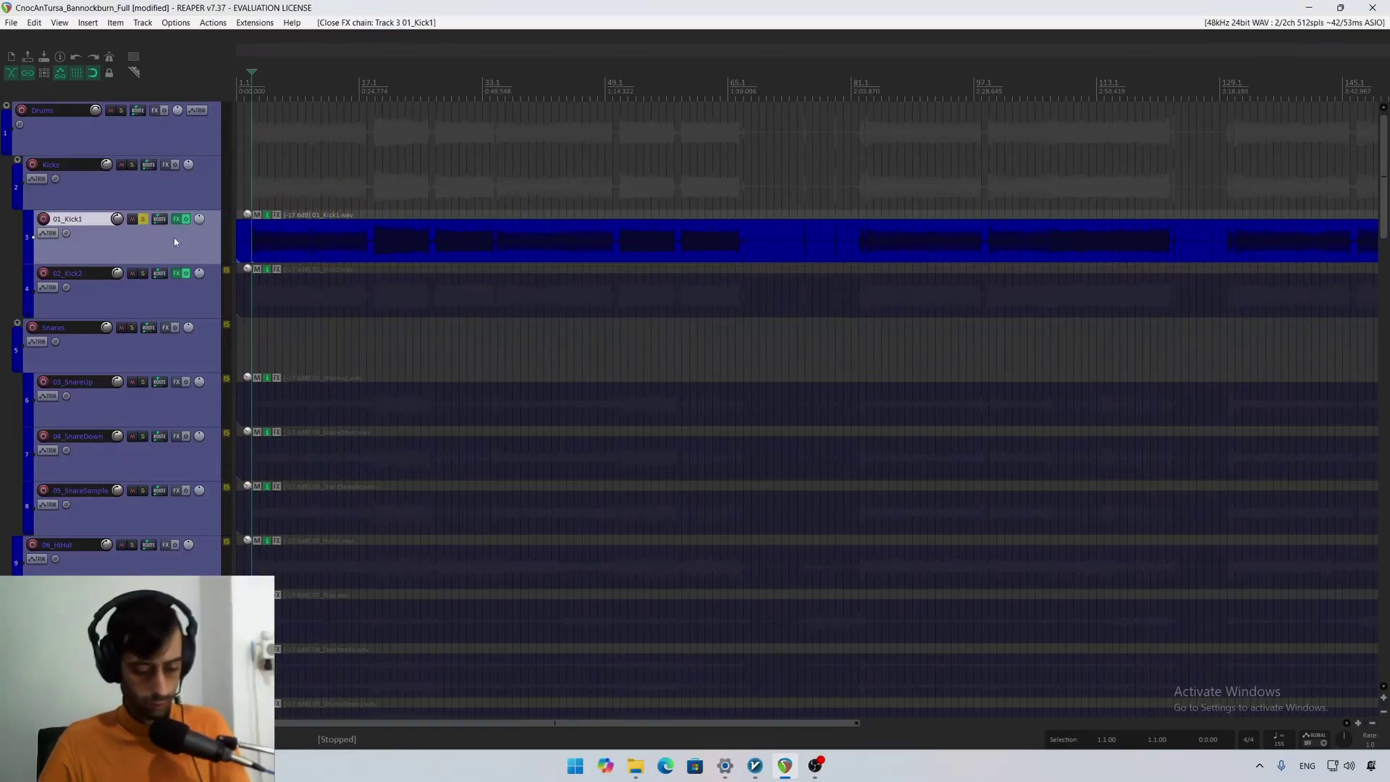
Step: Show the mixer, copy the Distortion from 01_Kick1 to 02_Kick2, and play 02_Kick2 in solo instead of 01_Kick1
{"action": "key", "text": "ctrl+m"}
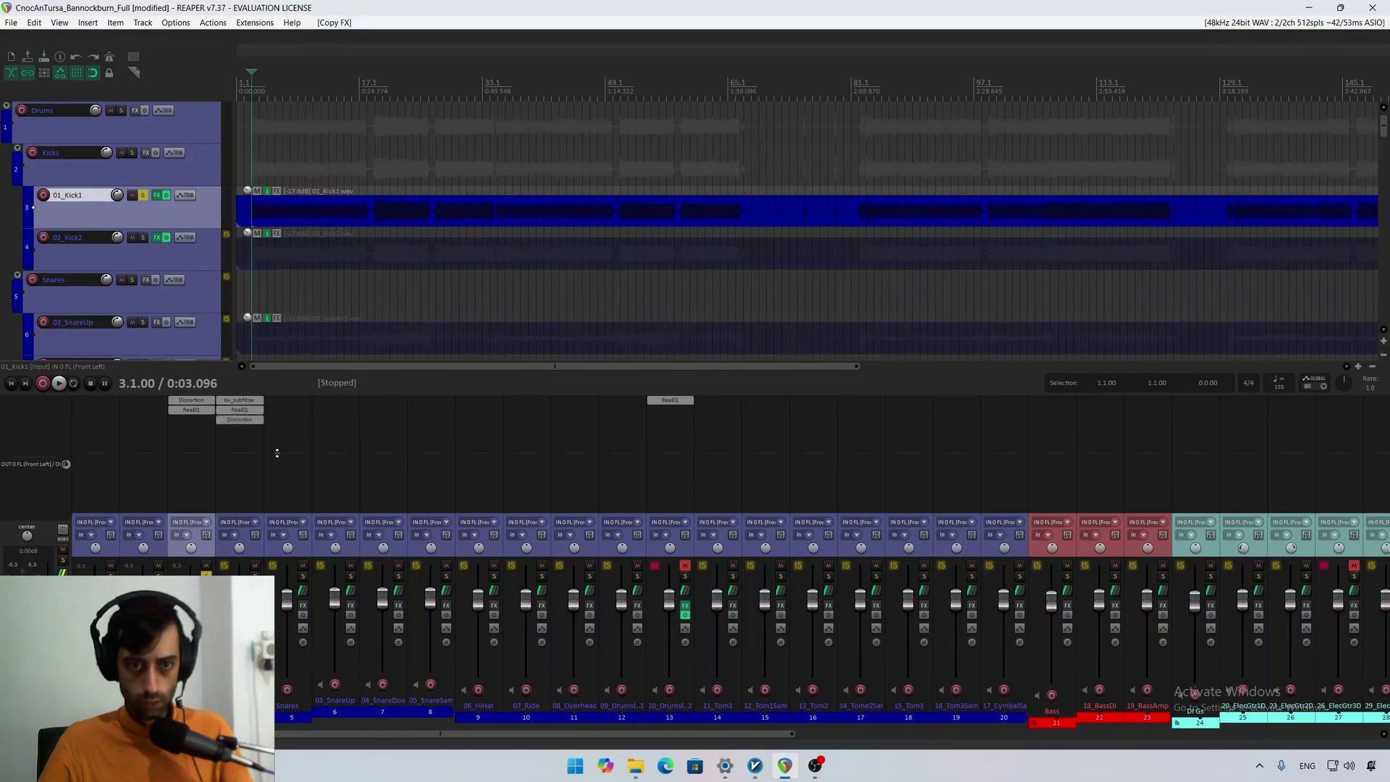
{"action": "left_click", "coordinate": [254, 575]}
{"action": "left_click", "coordinate": [206, 576]}
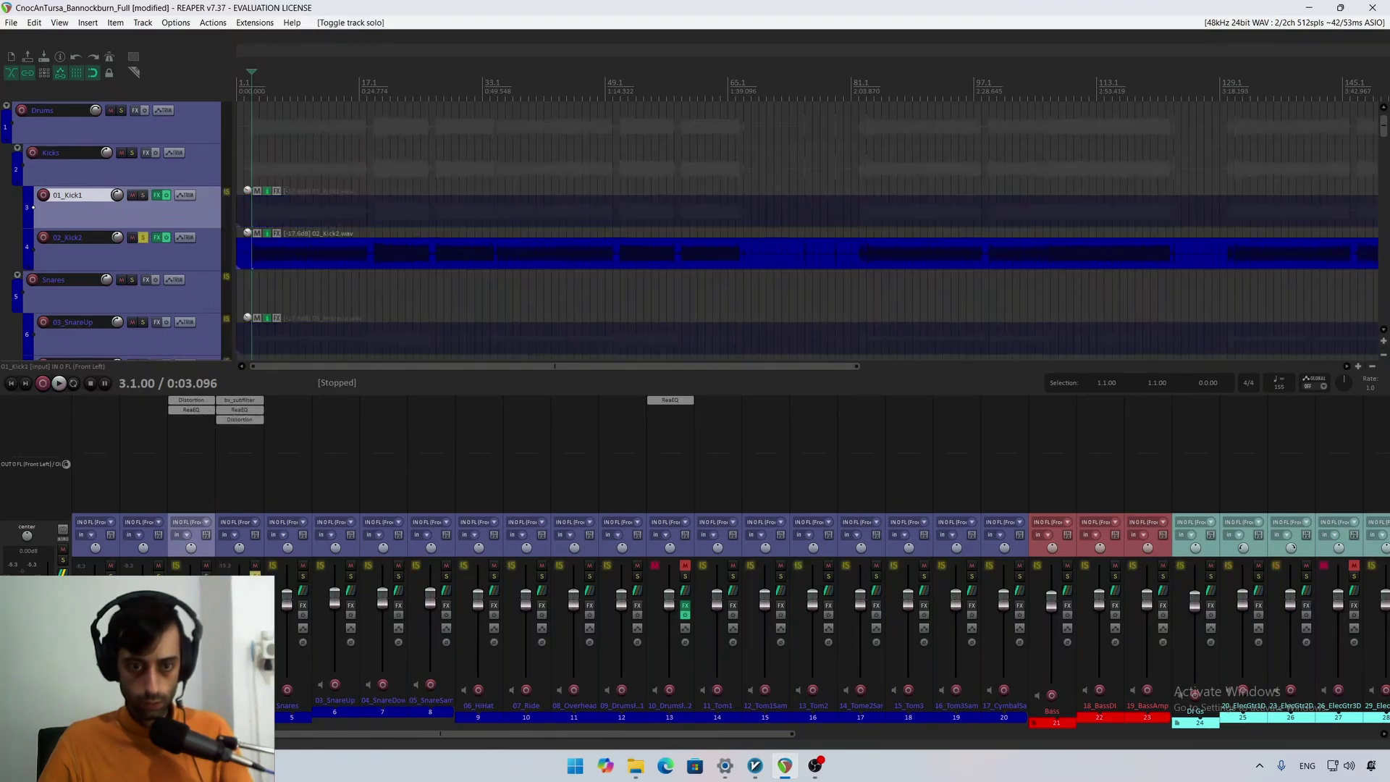
{"action": "key", "text": "space"}
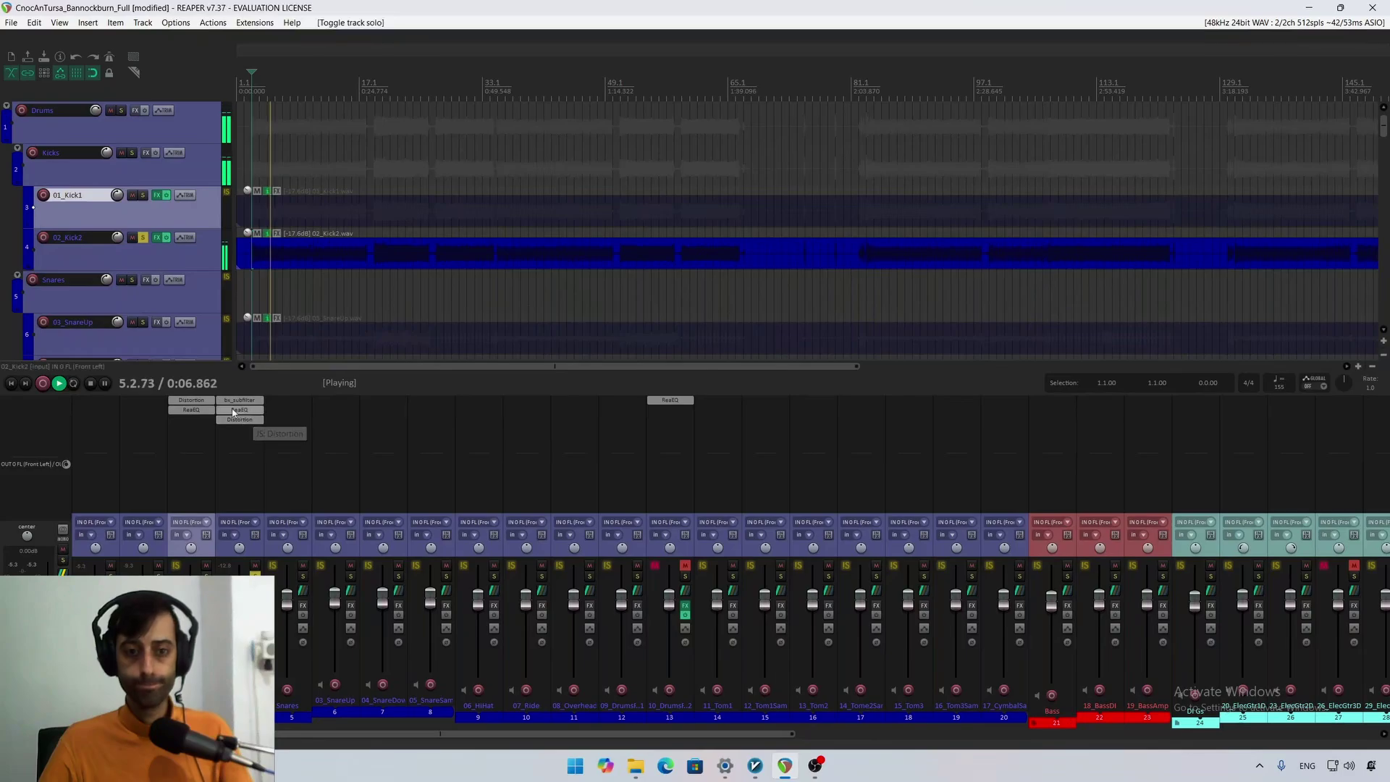
Step: Check bx_subfilter on 02_Kick2 by toggling its bypass, remove the copied Distortion from the track and stop playback
{"action": "left_click", "coordinate": [238, 400]}
{"action": "left_click", "coordinate": [224, 403]}
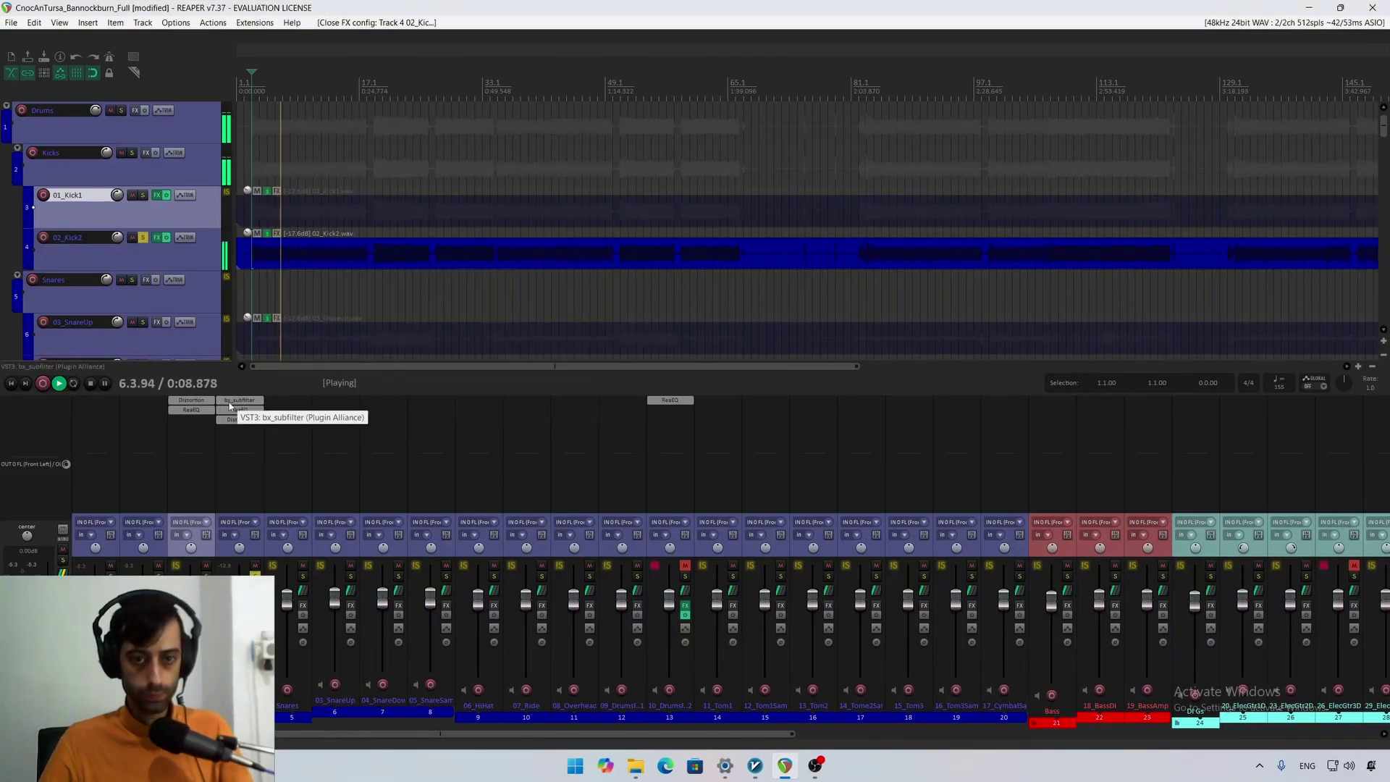
{"action": "left_click", "coordinate": [230, 405], "text": "shift"}
{"action": "left_click", "coordinate": [230, 404], "text": "shift"}
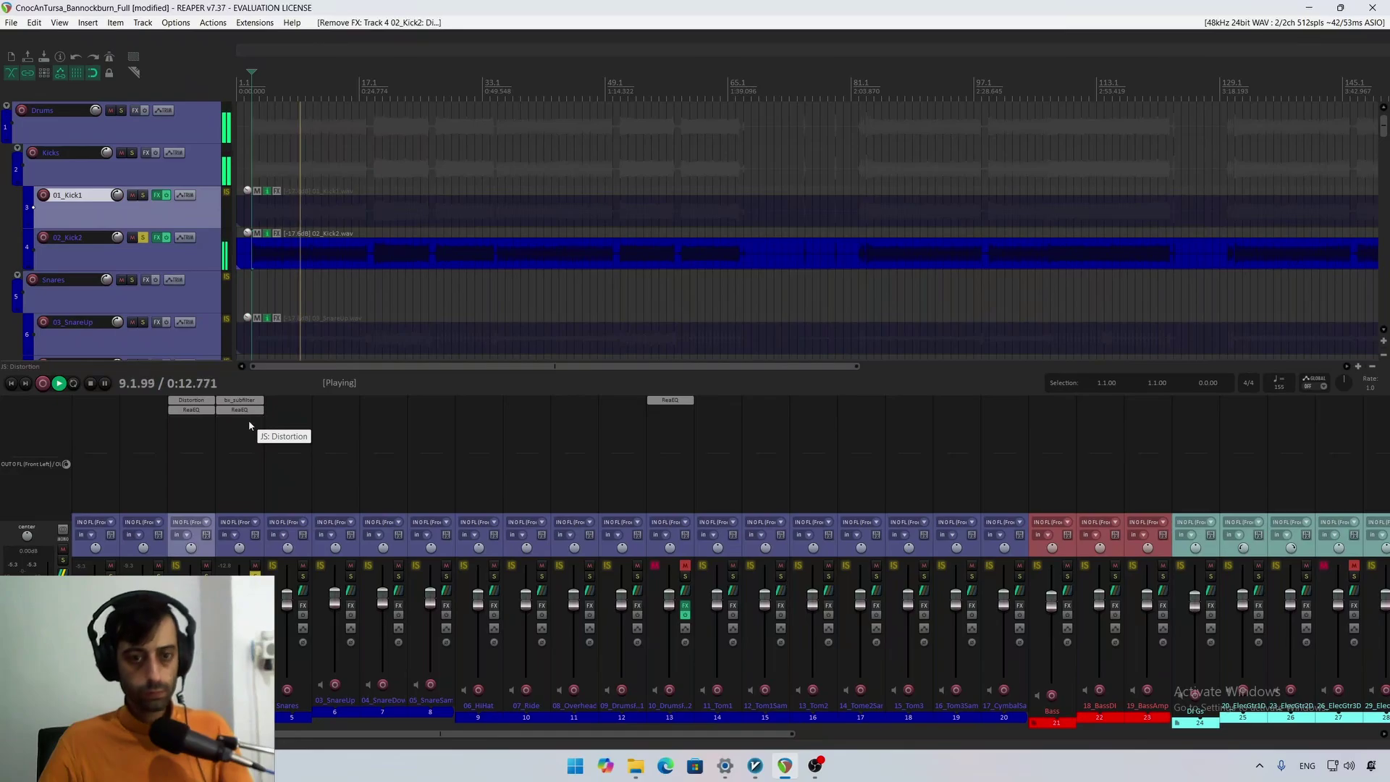
{"action": "left_click", "coordinate": [250, 420], "text": "alt"}
{"action": "key", "text": "space"}
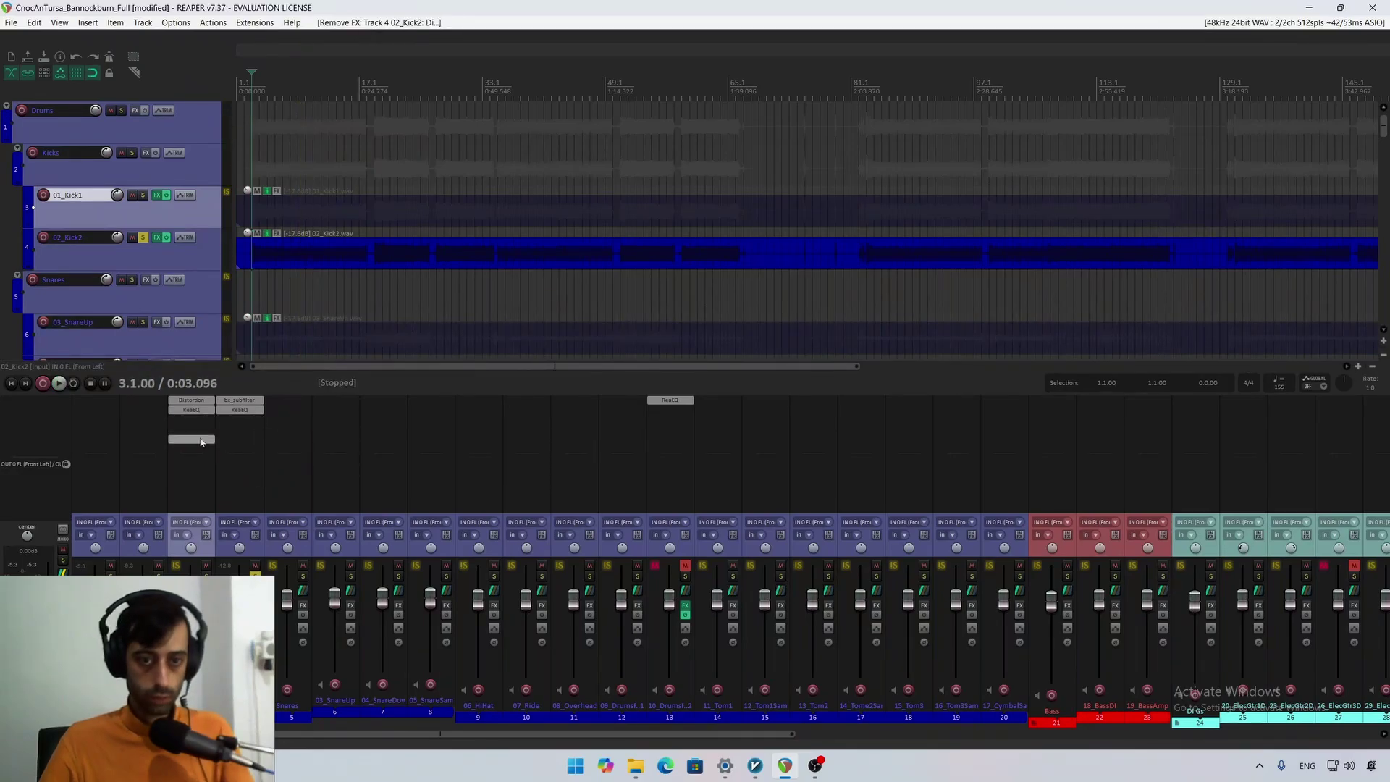
Step: Play 01_Kick1 in solo instead of 02_Kick2, toggle its Distortion bypass and lower the Distortion's Max Volume to -40 dB
{"action": "left_click", "coordinate": [255, 576]}
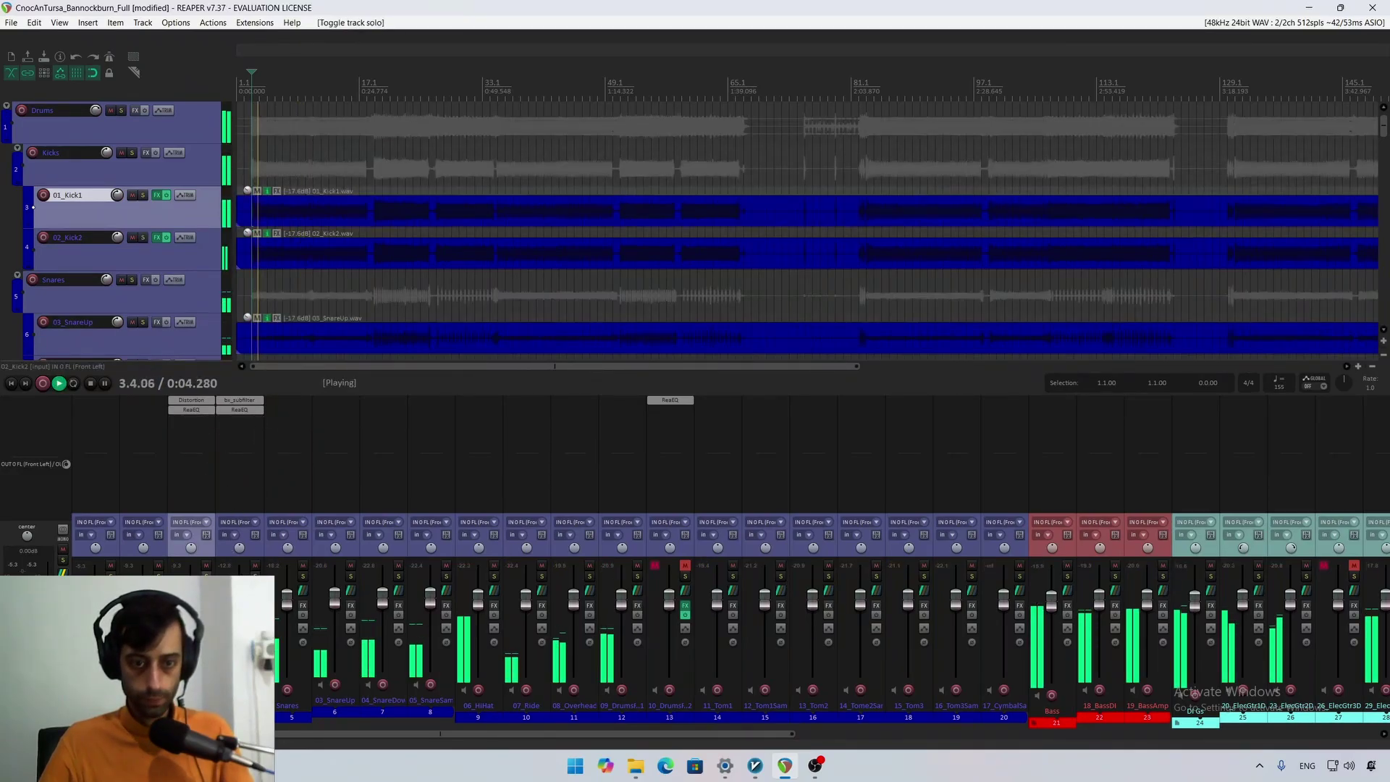
{"action": "left_click", "coordinate": [207, 575]}
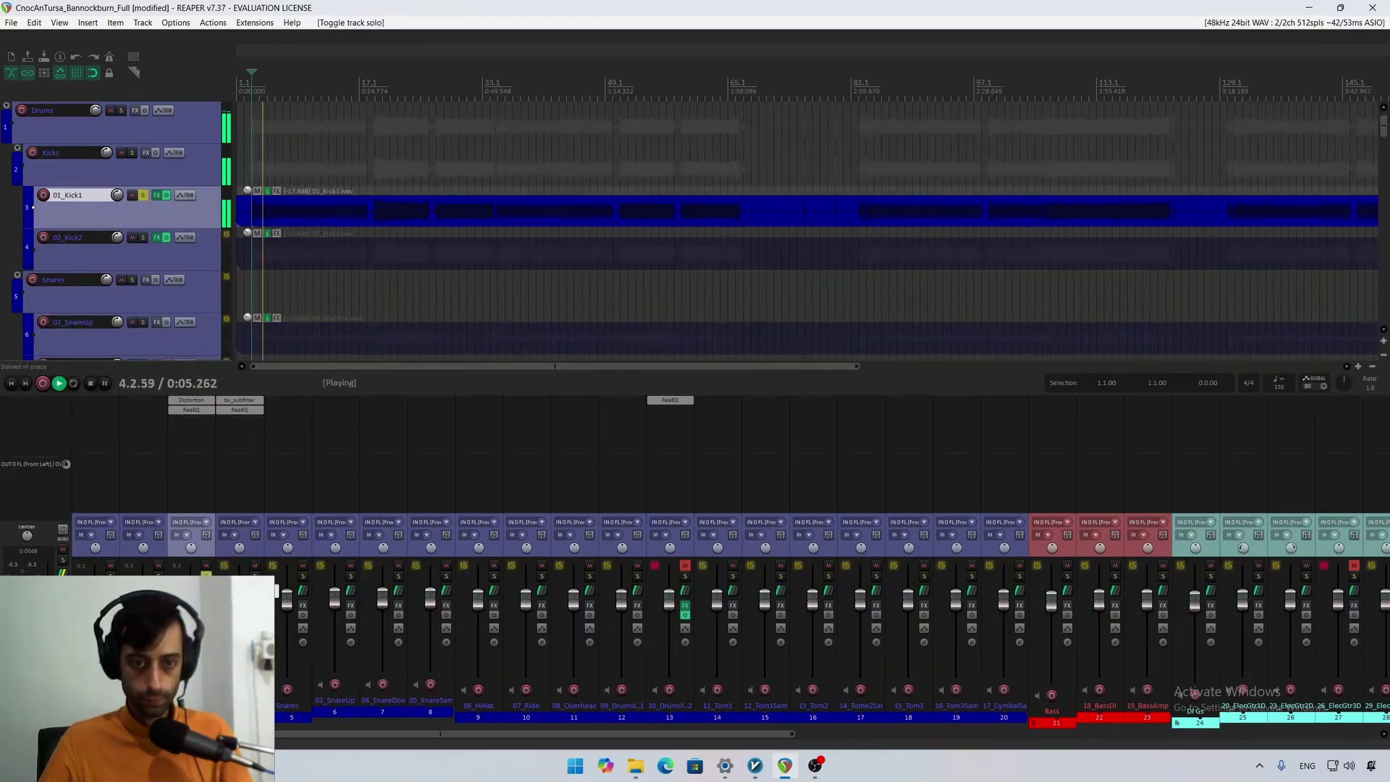
{"action": "left_click", "coordinate": [191, 401], "text": "shift"}
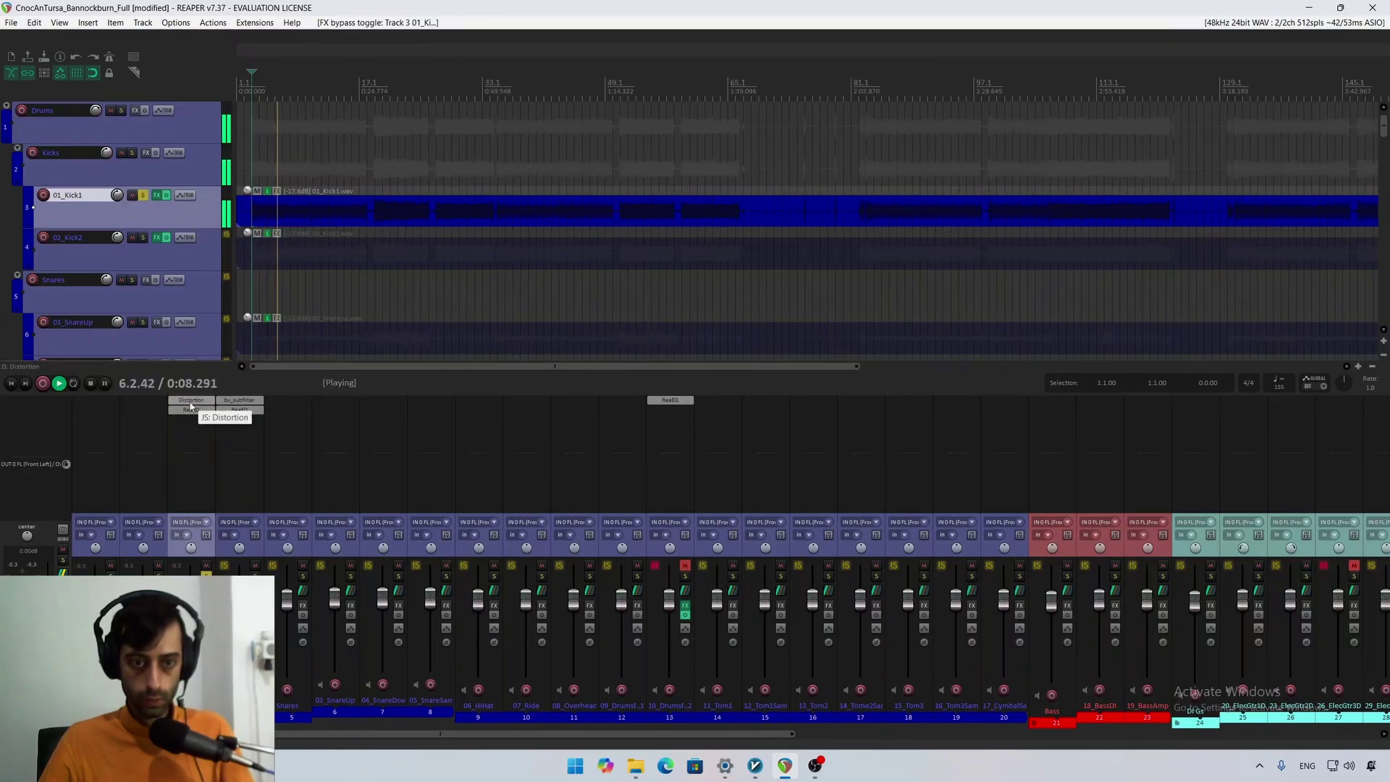
{"action": "left_click", "coordinate": [190, 400]}
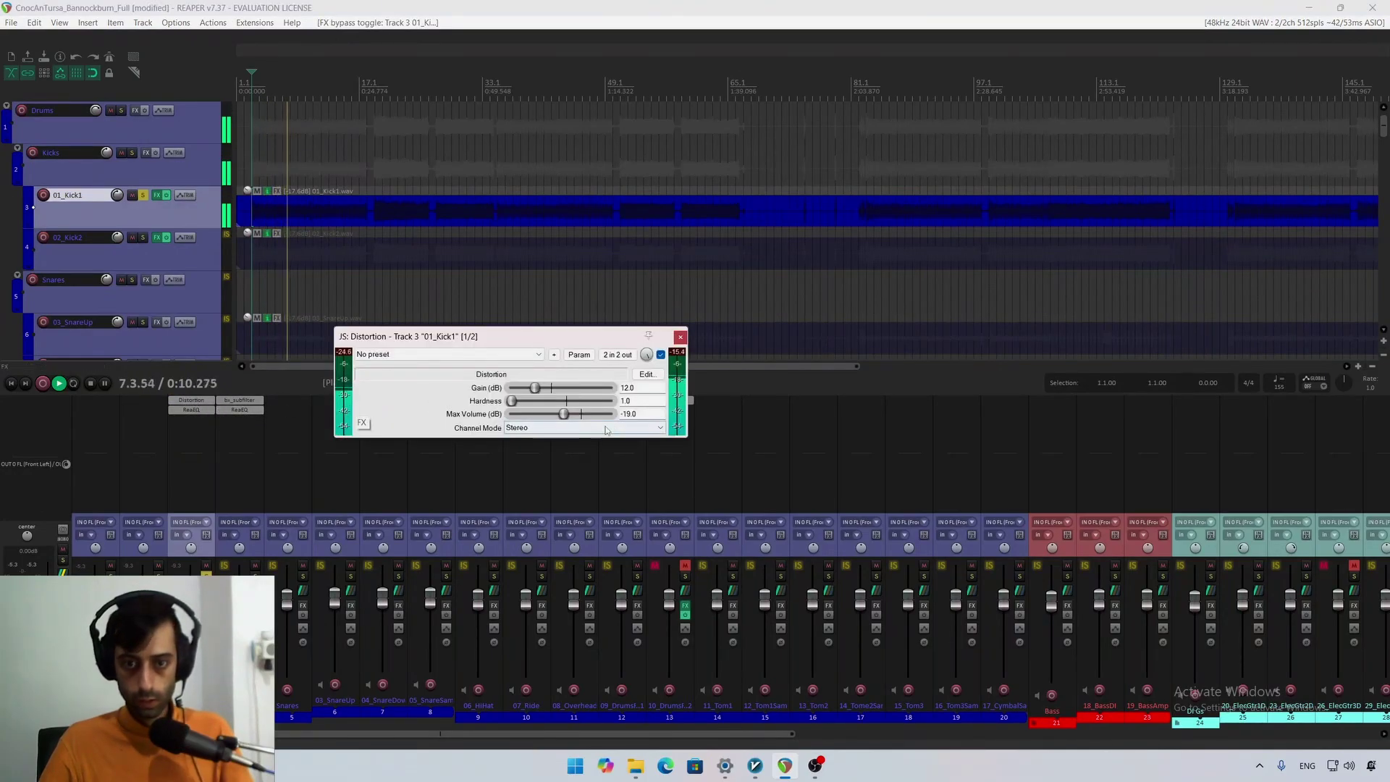
{"action": "left_click_drag", "start_coordinate": [564, 413], "coordinate": [478, 423]}
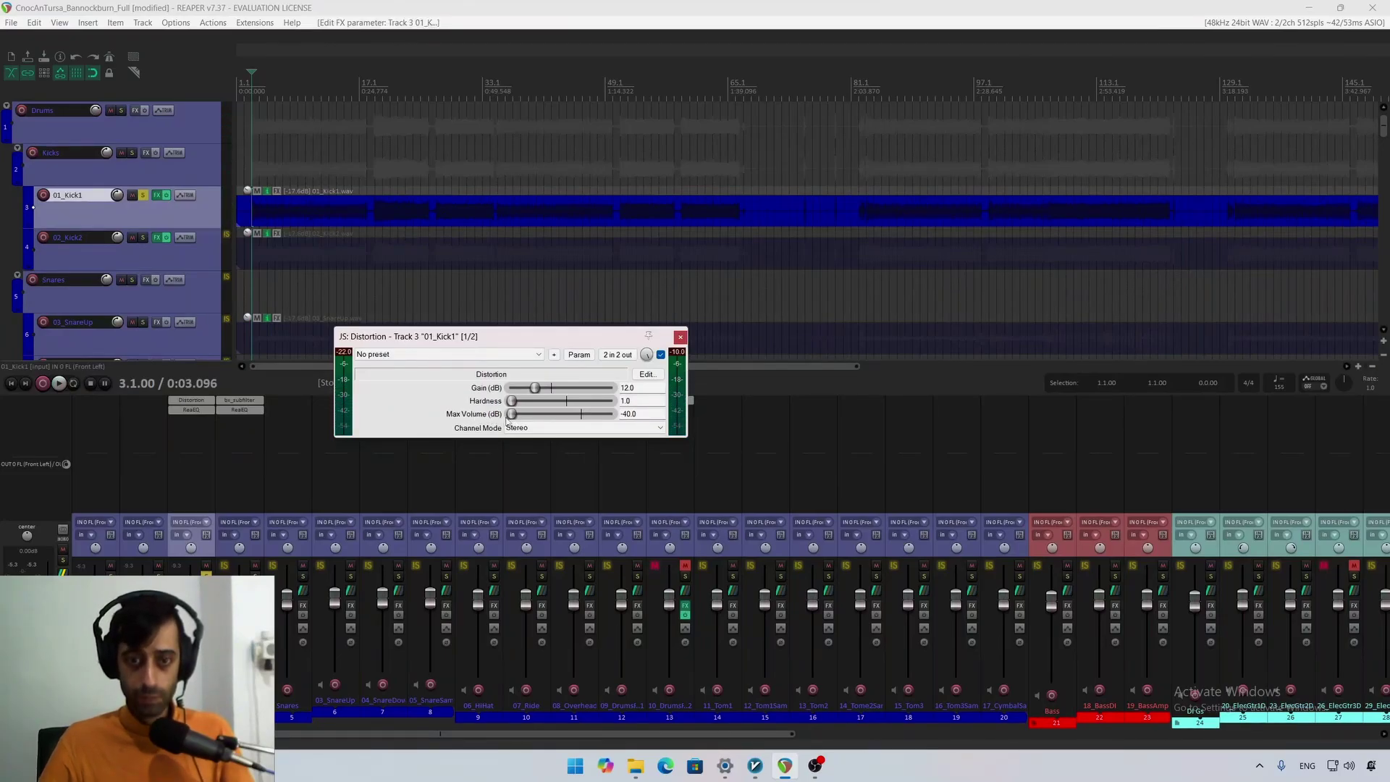
Step: Audition the Distortion's Max Volume on 01_Kick1 at 0 dB and -40 dB, settle on -12 dB, and close the effect with playback stopped
{"action": "key", "text": "space"}
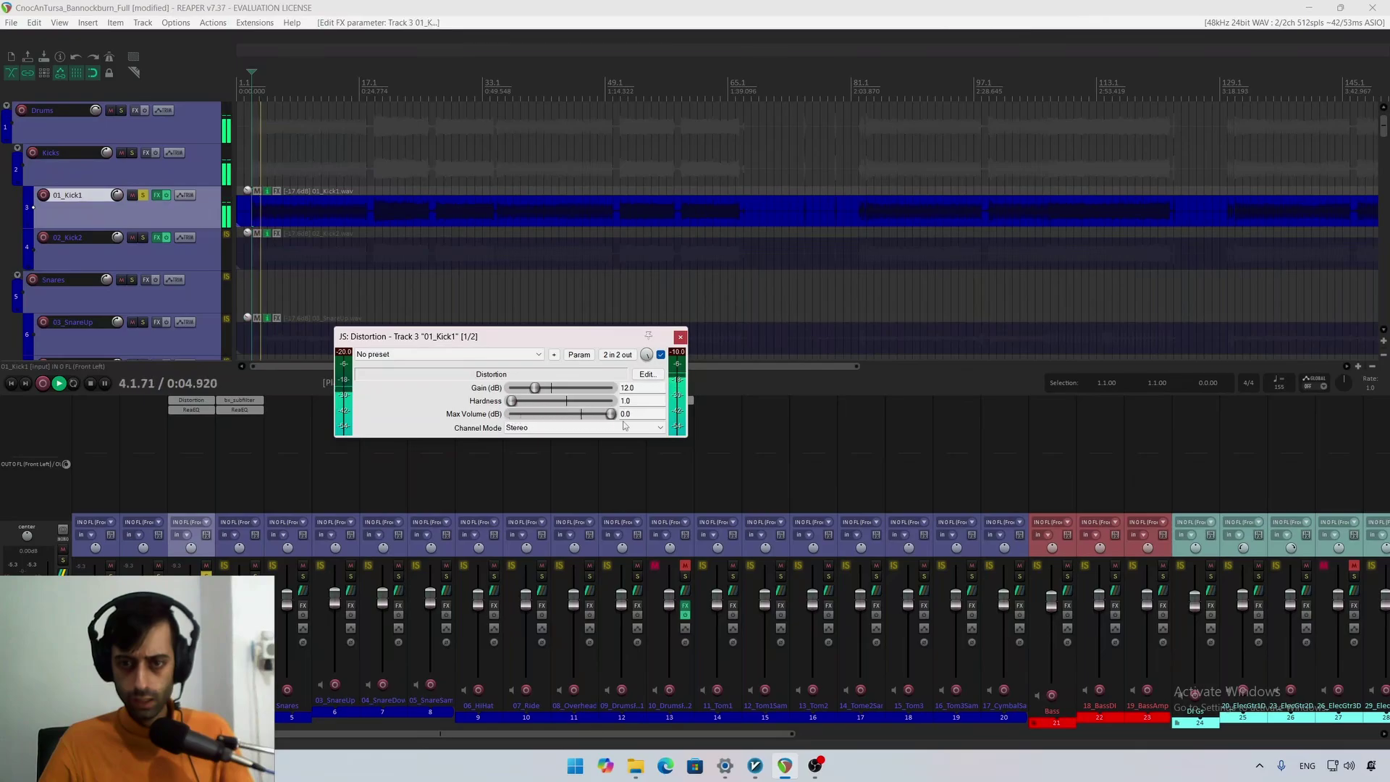
{"action": "left_click_drag", "start_coordinate": [511, 416], "coordinate": [612, 414]}
{"action": "key", "text": "space"}
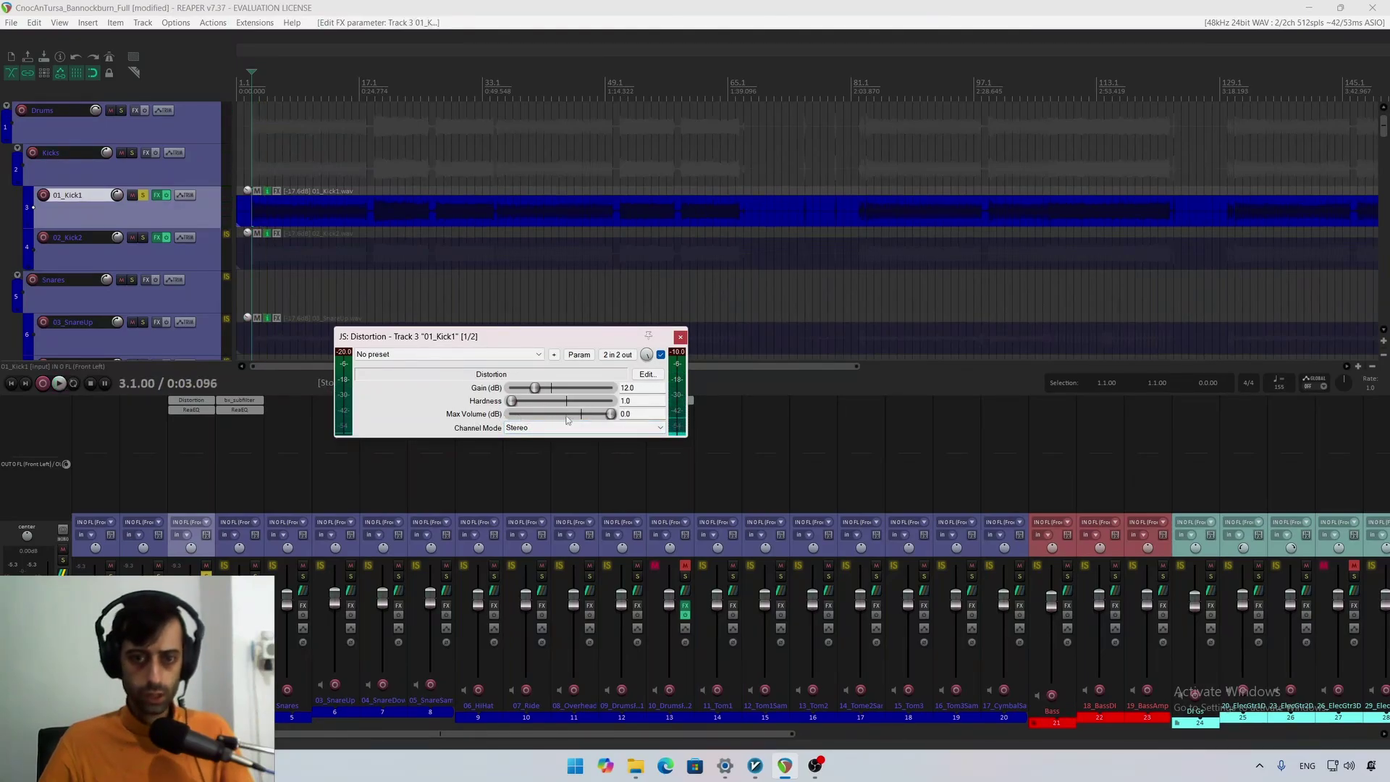
{"action": "key", "text": "space"}
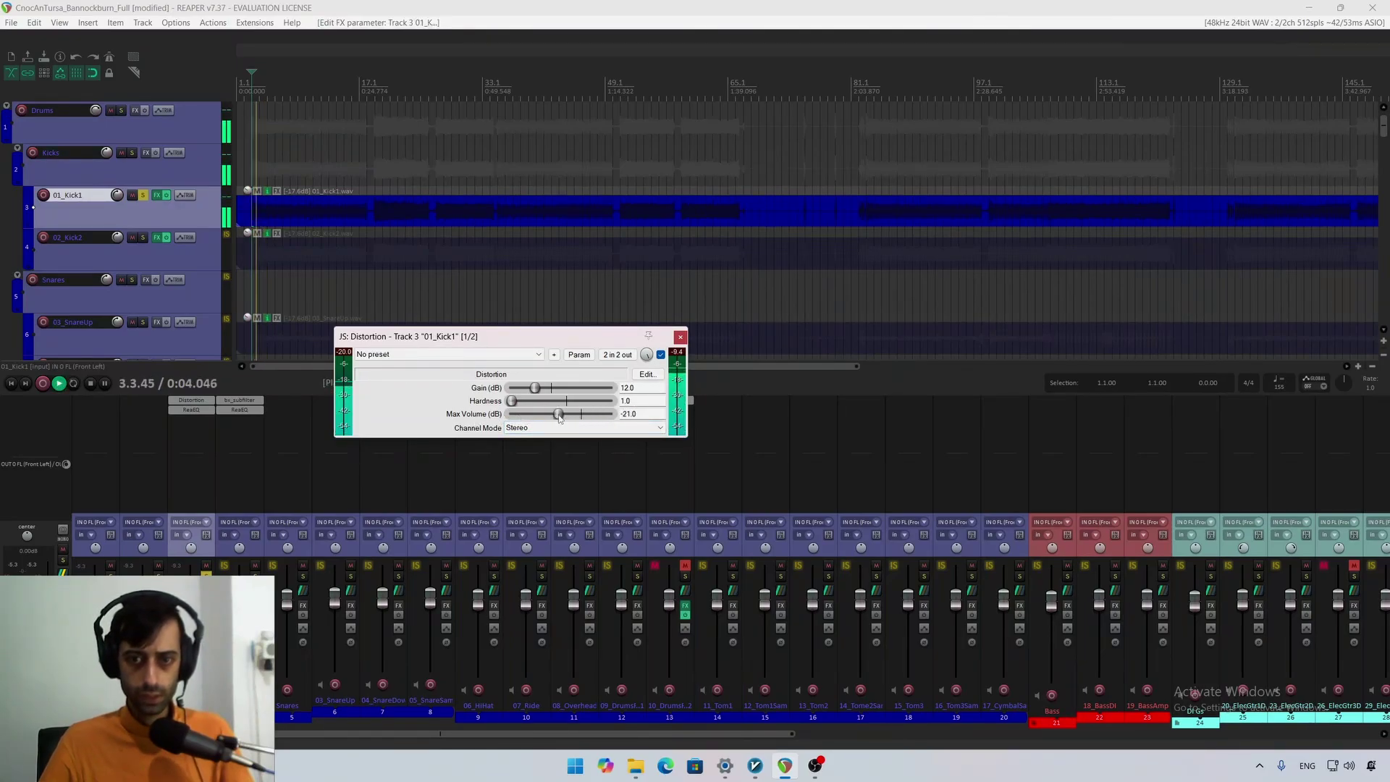
{"action": "left_click_drag", "start_coordinate": [583, 415], "coordinate": [470, 418]}
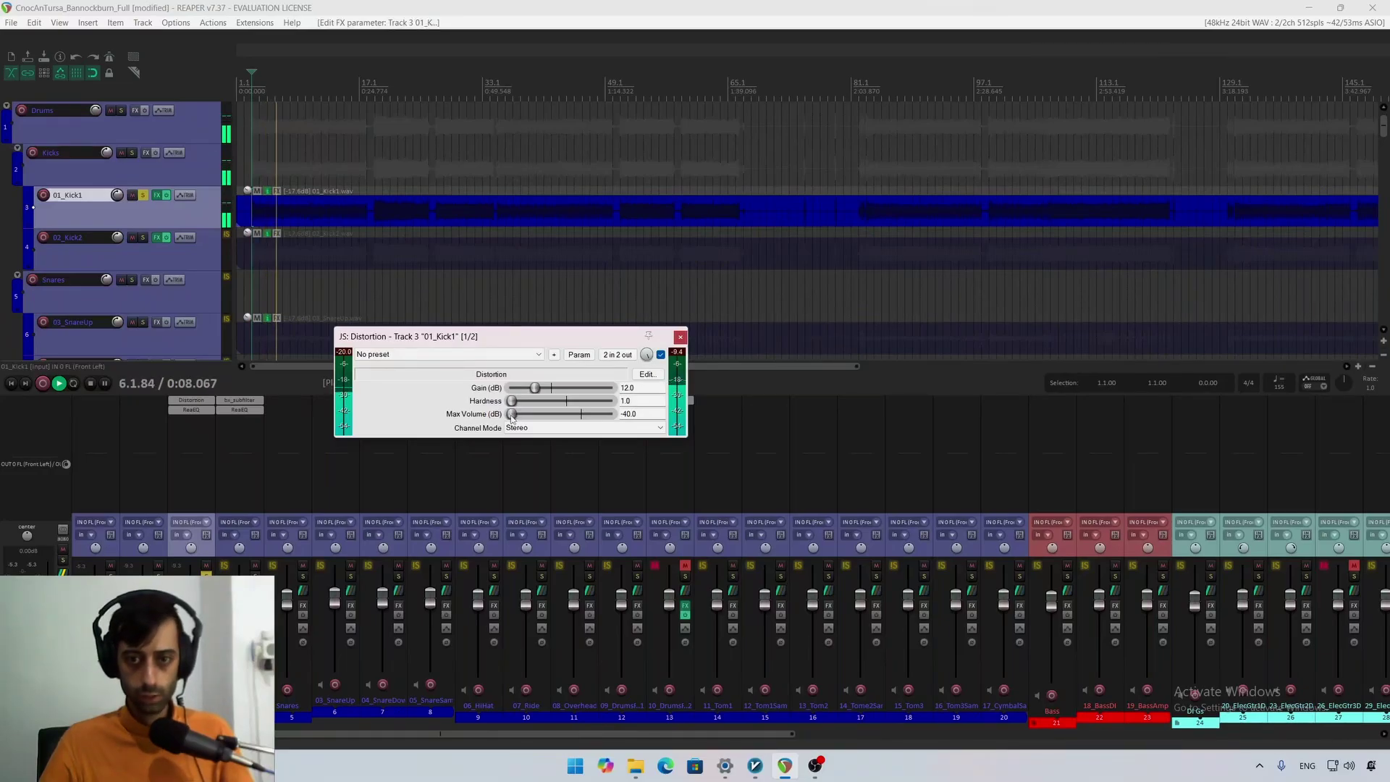
{"action": "left_click_drag", "start_coordinate": [512, 415], "coordinate": [581, 414]}
{"action": "key", "text": "space"}
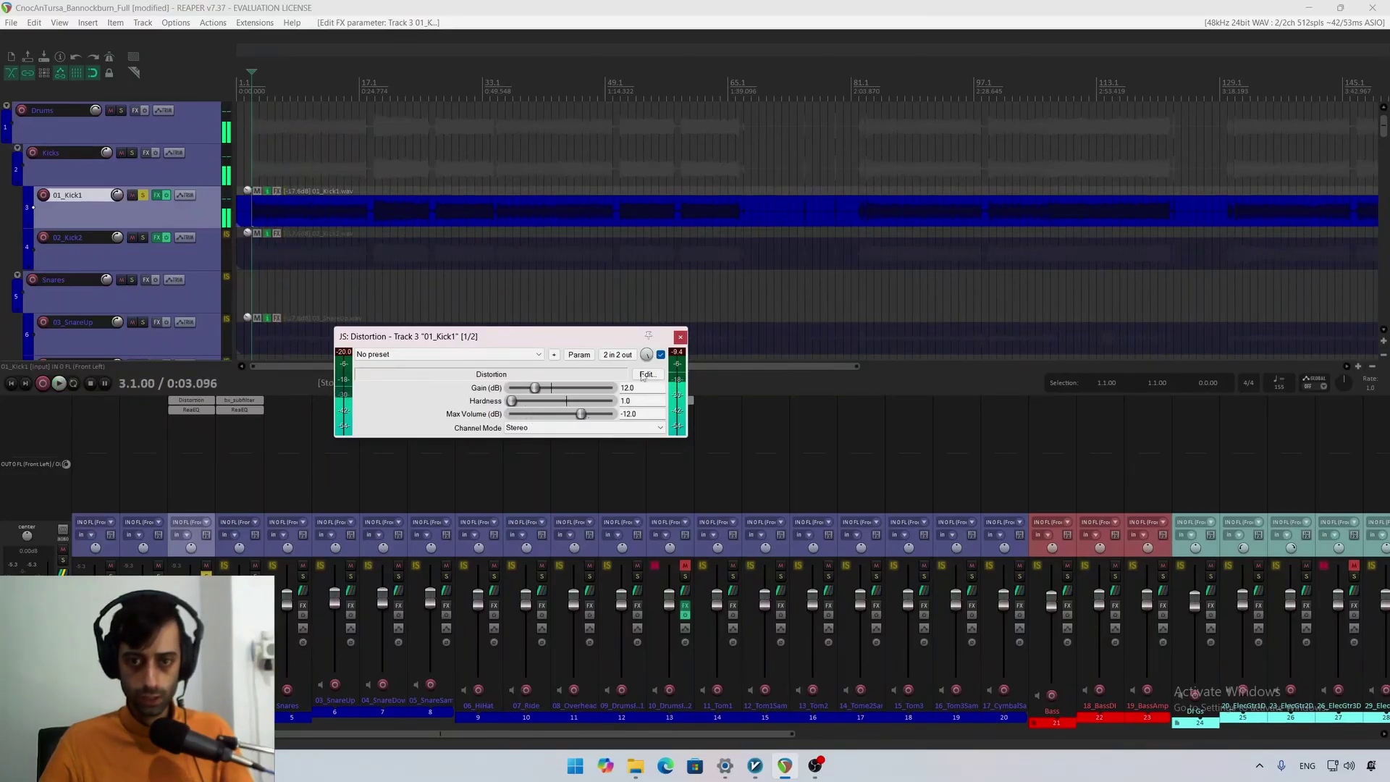
{"action": "left_click", "coordinate": [680, 337]}
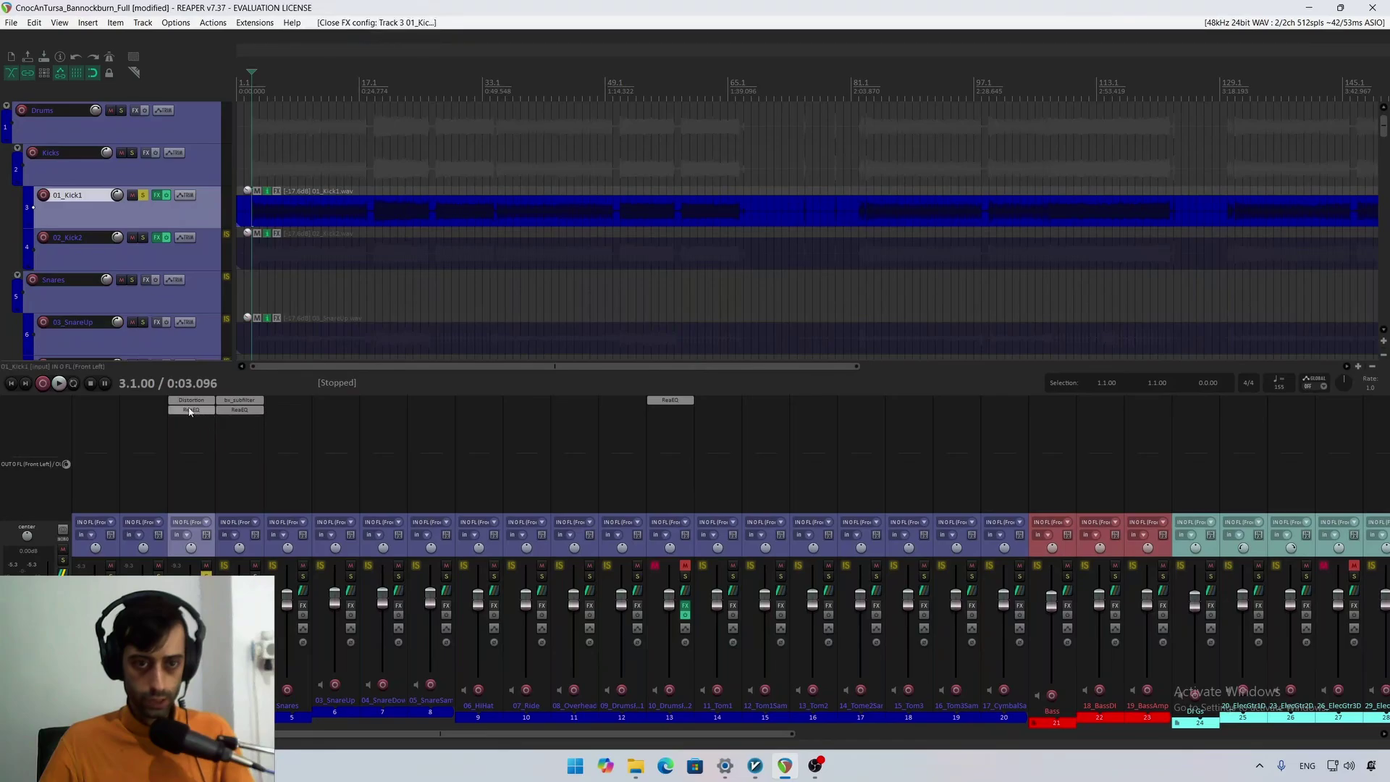
Step: Lower ReaEQ's output gain on 01_Kick1 to -5.3 dB and shape a low-mid cut with an upper-mid boost while the kick plays
{"action": "left_click", "coordinate": [191, 410]}
{"action": "key", "text": "space"}
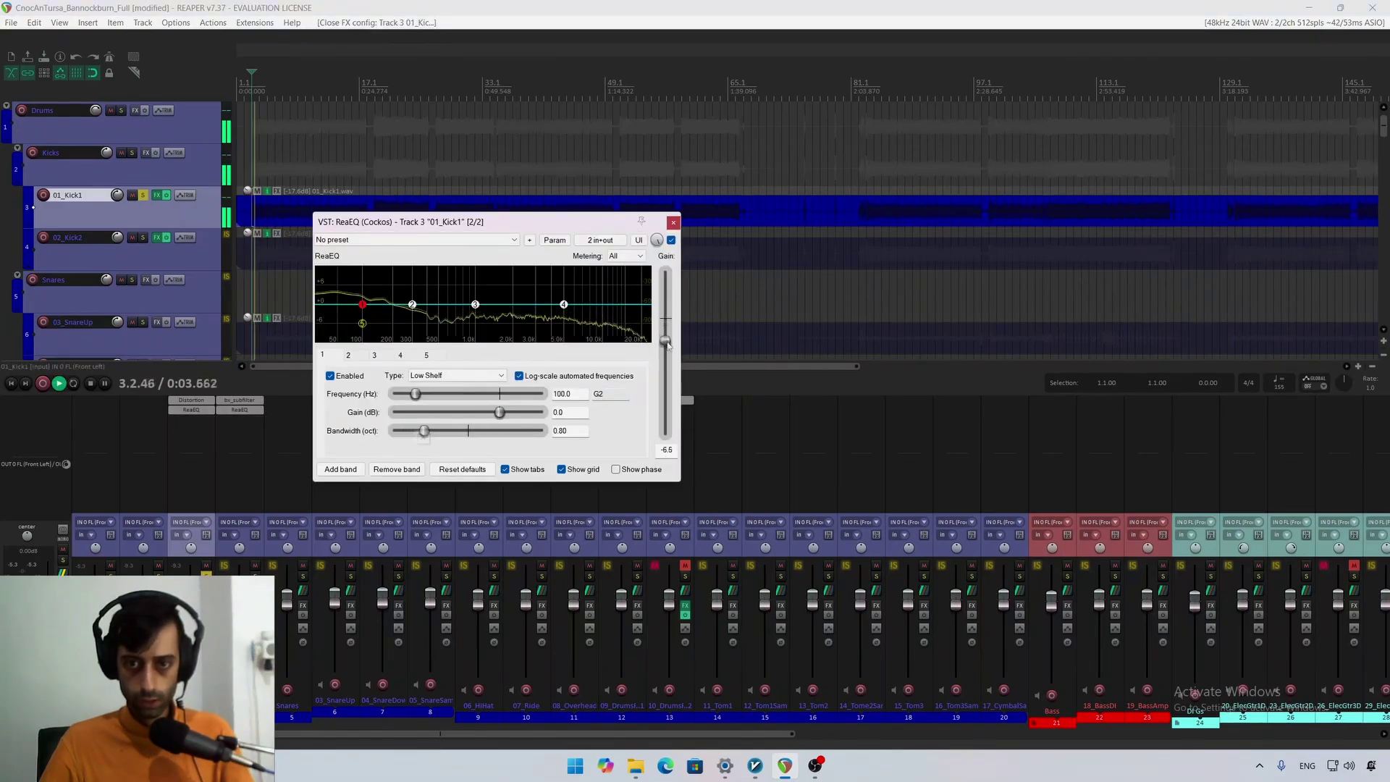
{"action": "left_click_drag", "start_coordinate": [665, 319], "coordinate": [668, 339]}
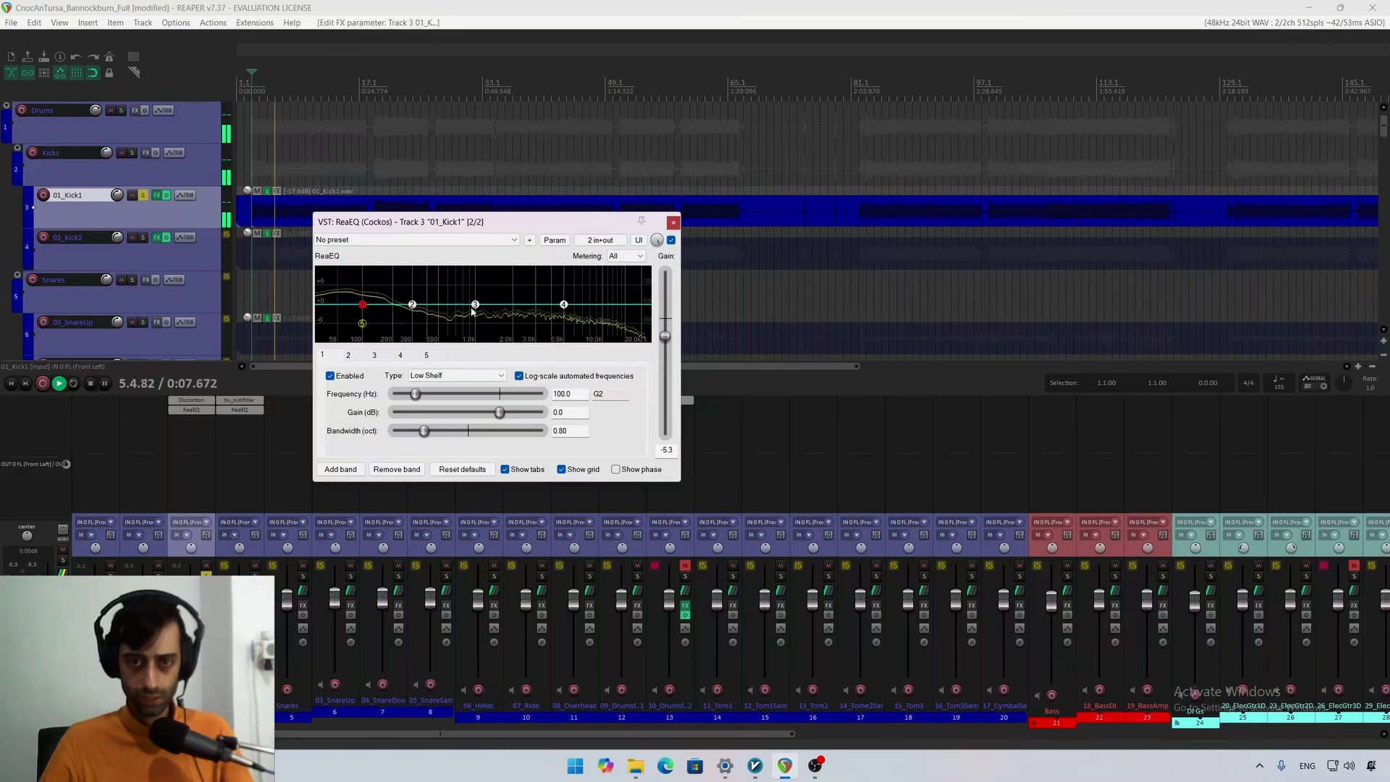
{"action": "mouse_move", "coordinate": [475, 304]}
{"action": "left_mouse_down"}
{"action": "mouse_move", "coordinate": [541, 303]}
{"action": "mouse_move", "coordinate": [456, 327]}
{"action": "mouse_move", "coordinate": [450, 316]}
{"action": "left_mouse_up"}
{"action": "key", "text": "space"}
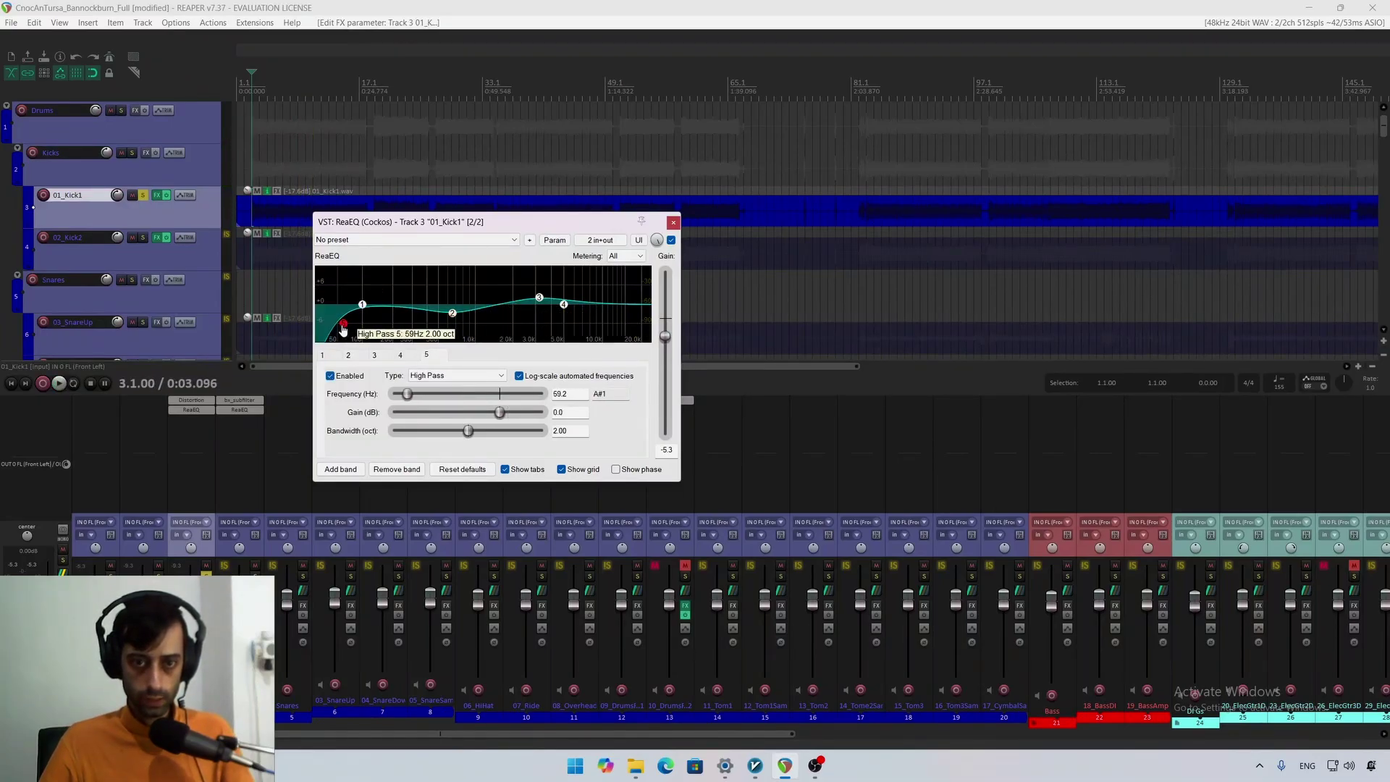
Step: Set the ReaEQ high-pass on 01_Kick1 to about 30 Hz during playback, close the EQ and stop
{"action": "key", "text": "space"}
{"action": "left_click_drag", "start_coordinate": [343, 330], "coordinate": [323, 329]}
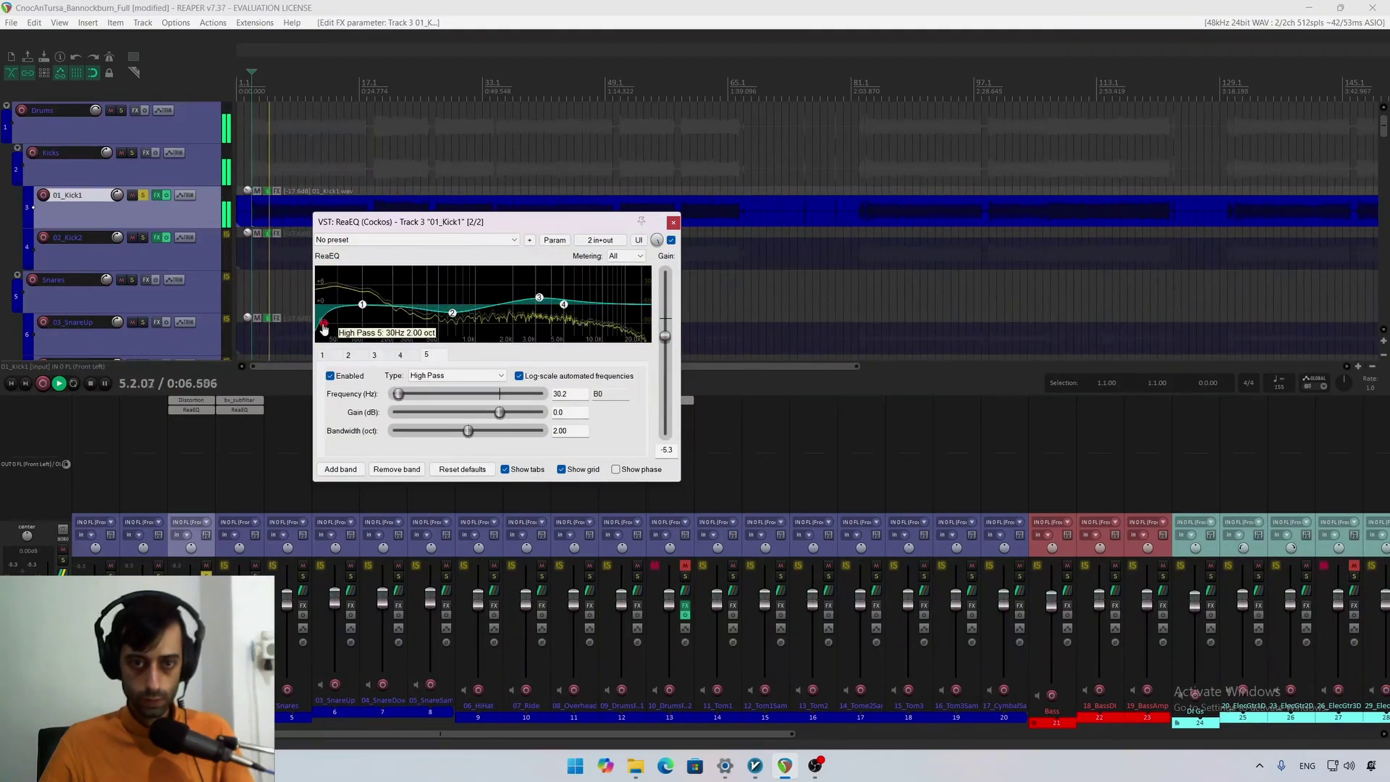
{"action": "left_click", "coordinate": [674, 223]}
{"action": "key", "text": "space"}
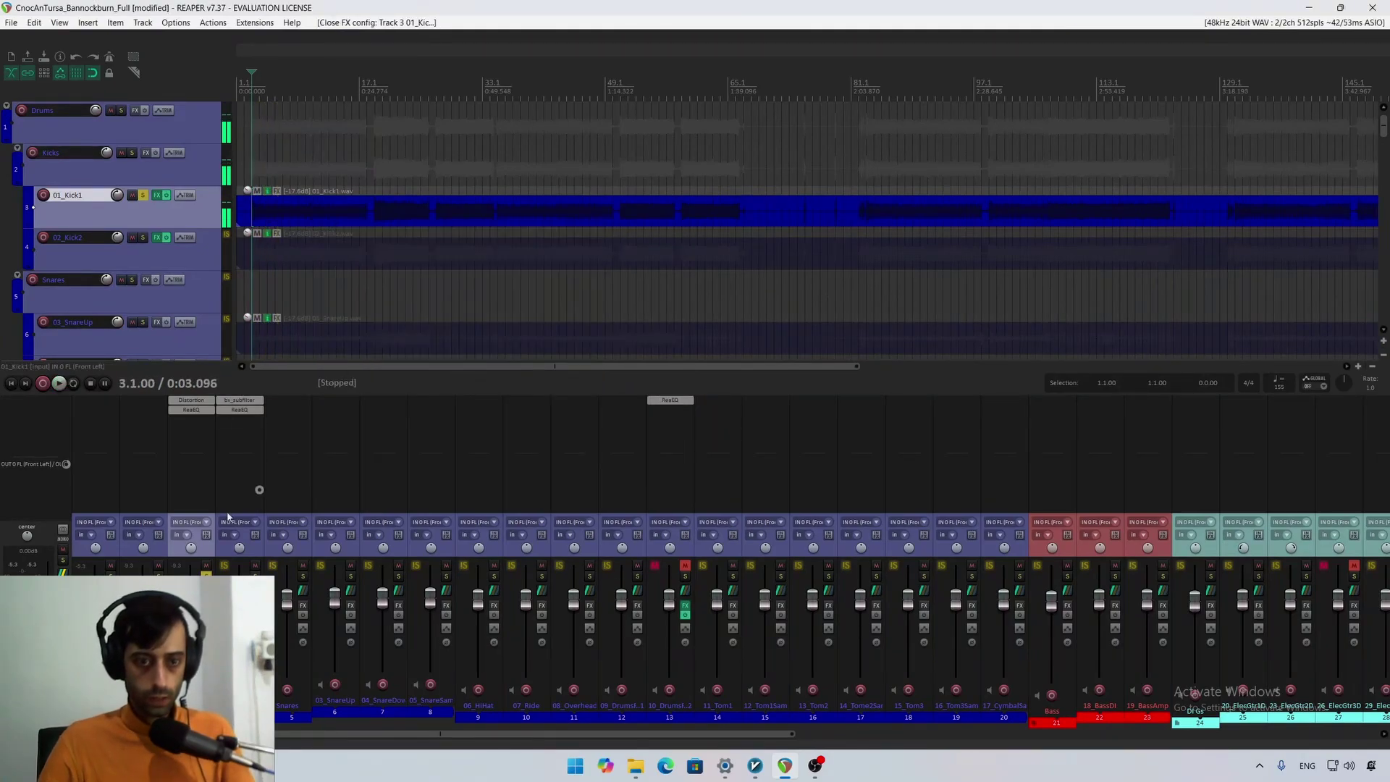
Step: Unsolo 01_Kick1, play the full mix, solo the Kicks folder, and dismiss the folder's effect browser without adding anything
{"action": "key", "text": "alt+s"}
{"action": "key", "text": "space"}
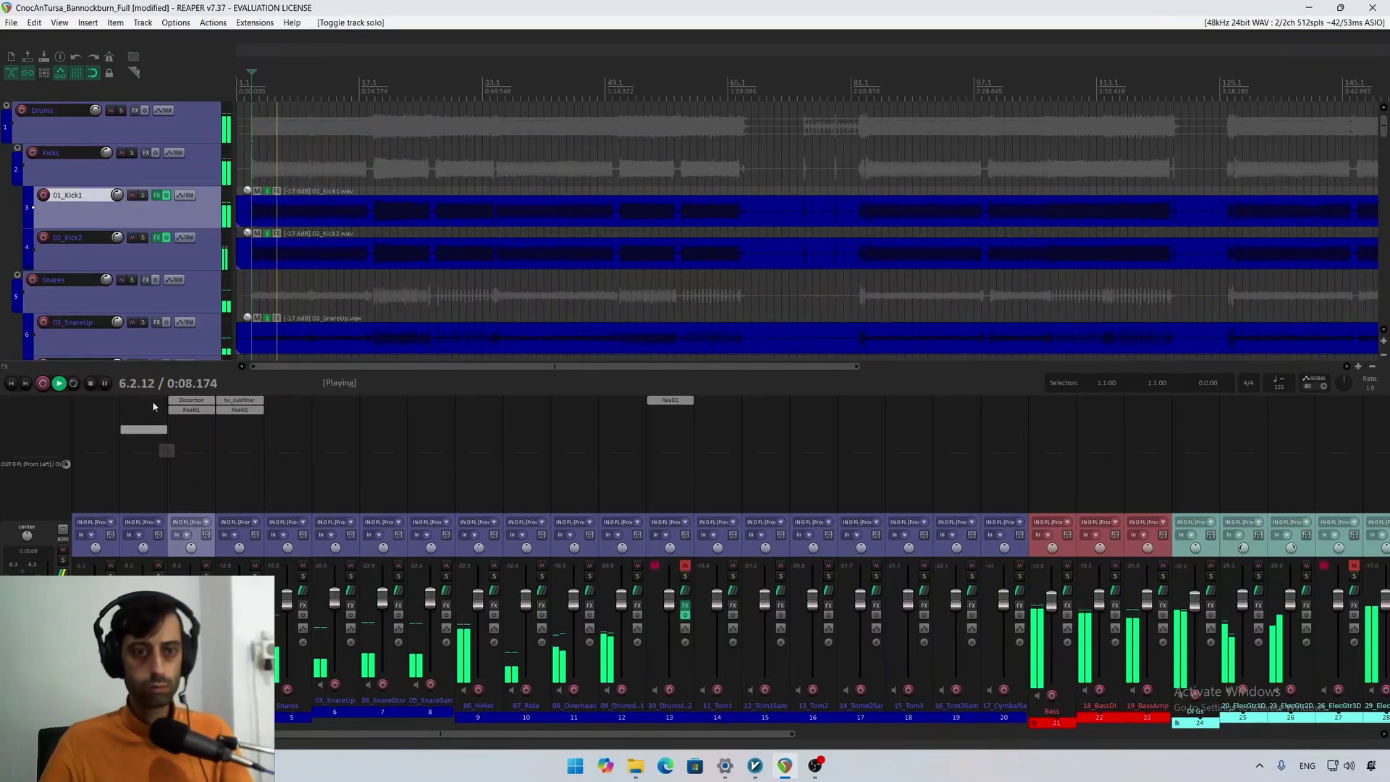
{"action": "left_click", "coordinate": [130, 172]}
{"action": "left_click", "coordinate": [132, 153]}
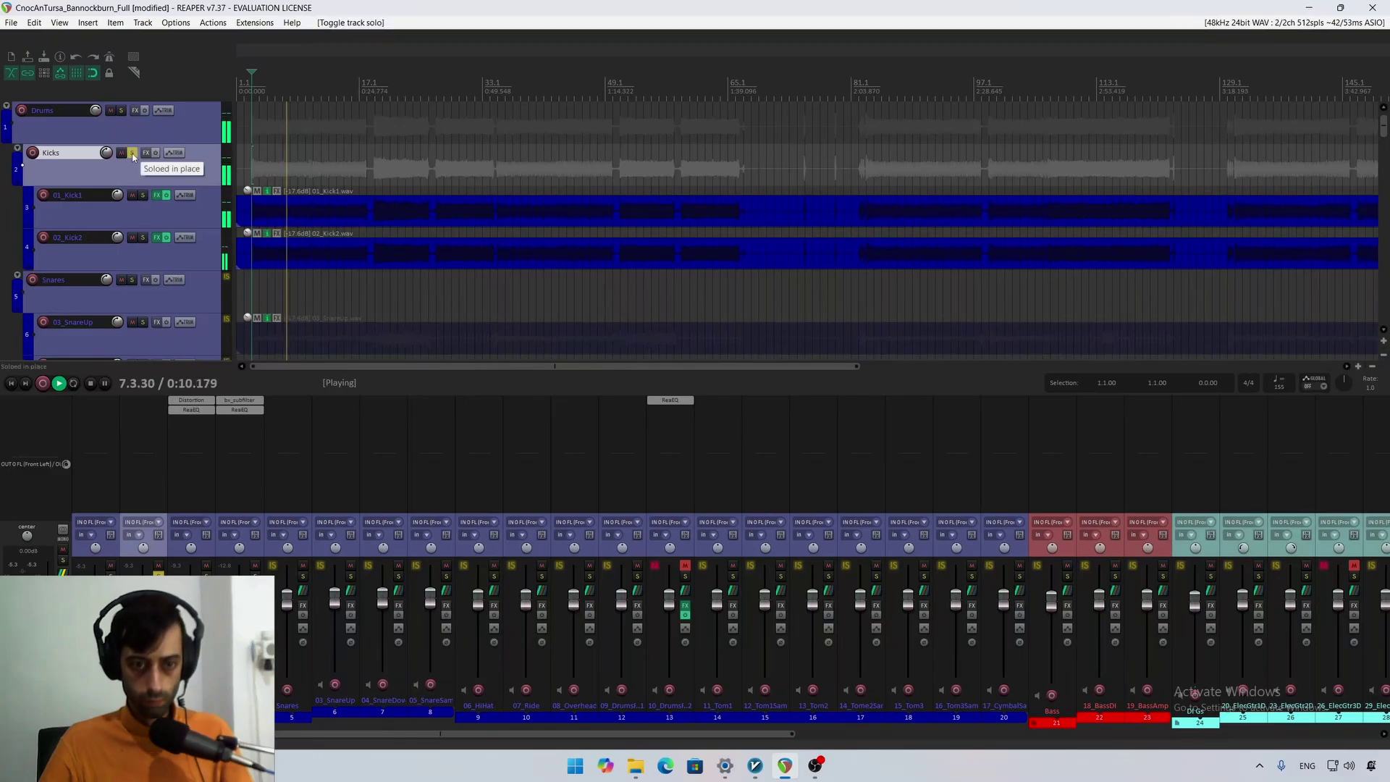
{"action": "left_click", "coordinate": [147, 153]}
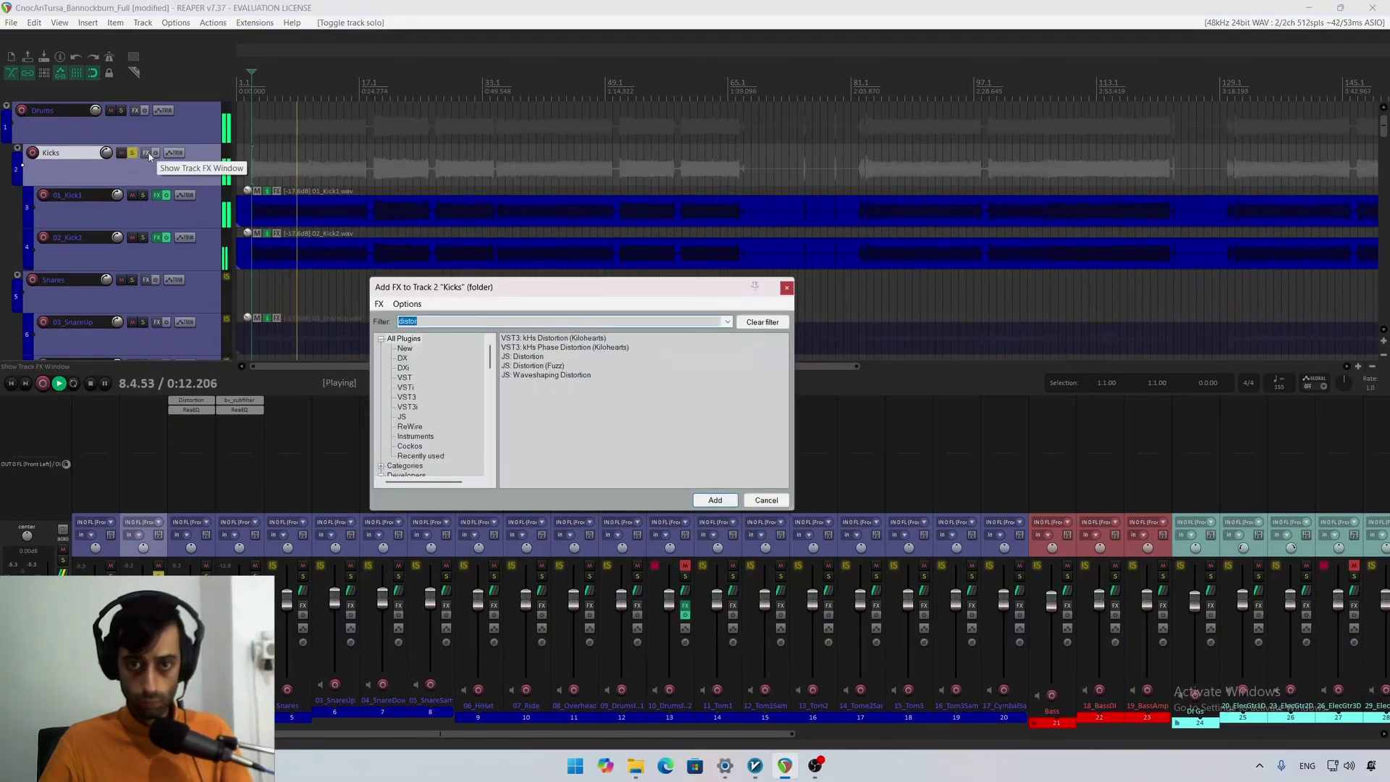
{"action": "left_click", "coordinate": [787, 288]}
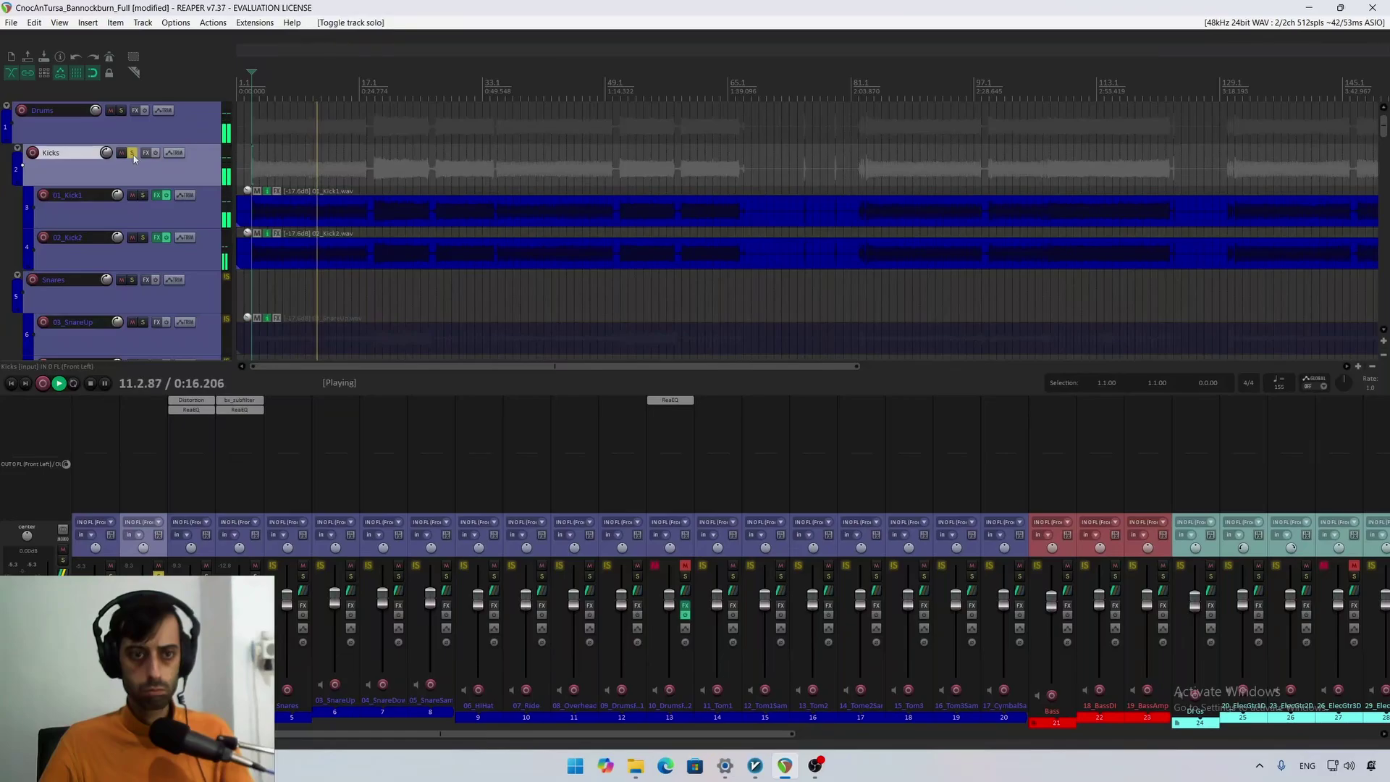
Step: Compare 01_Kick1 alone with both kicks by toggling its solo on and off, and stop playback
{"action": "left_click", "coordinate": [147, 217]}
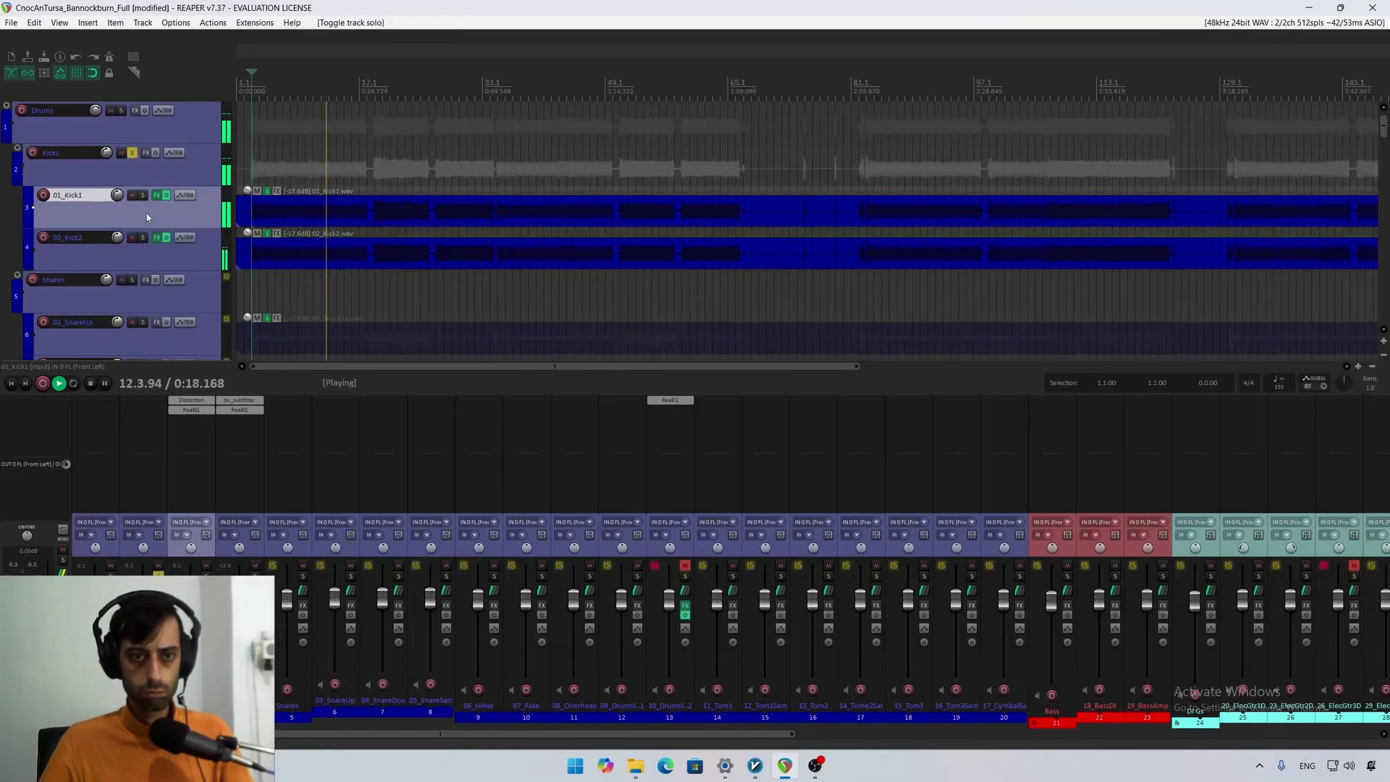
{"action": "left_click", "coordinate": [143, 195]}
{"action": "left_click", "coordinate": [143, 195]}
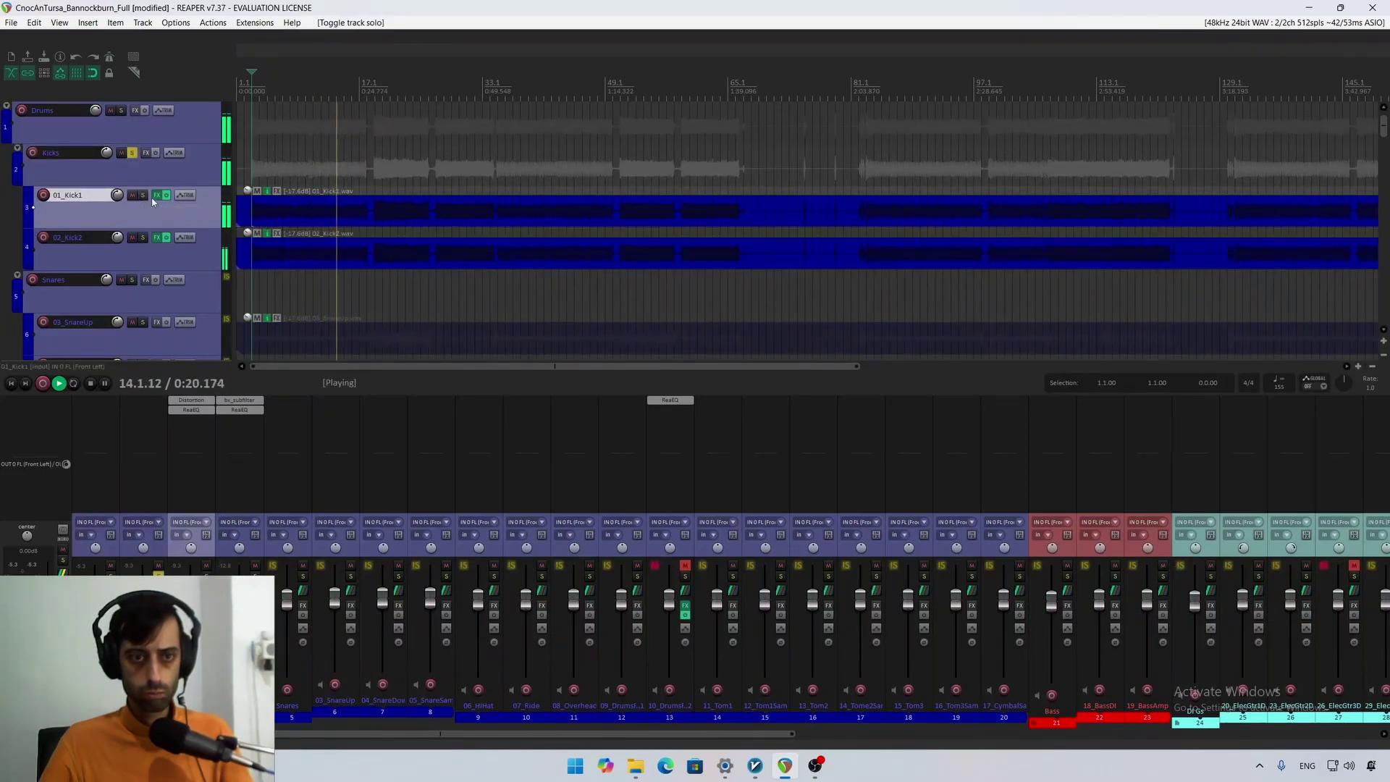
{"action": "key", "text": "space"}
Step: Set the Distortion on 01_Kick1 to Hardness 3.0 and Gain 16 dB while the kicks play, close the effects chain and stop
{"action": "left_click", "coordinate": [157, 196]}
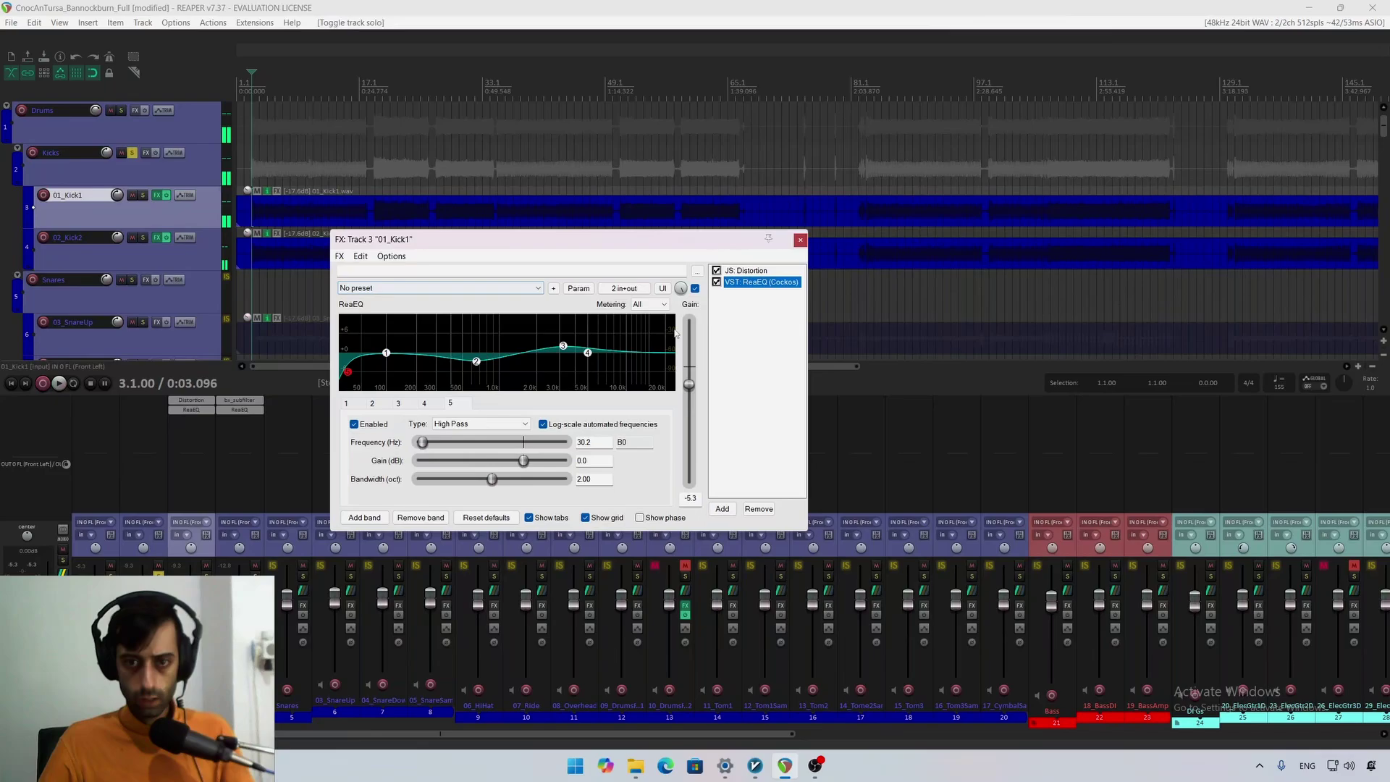
{"action": "left_click", "coordinate": [742, 271]}
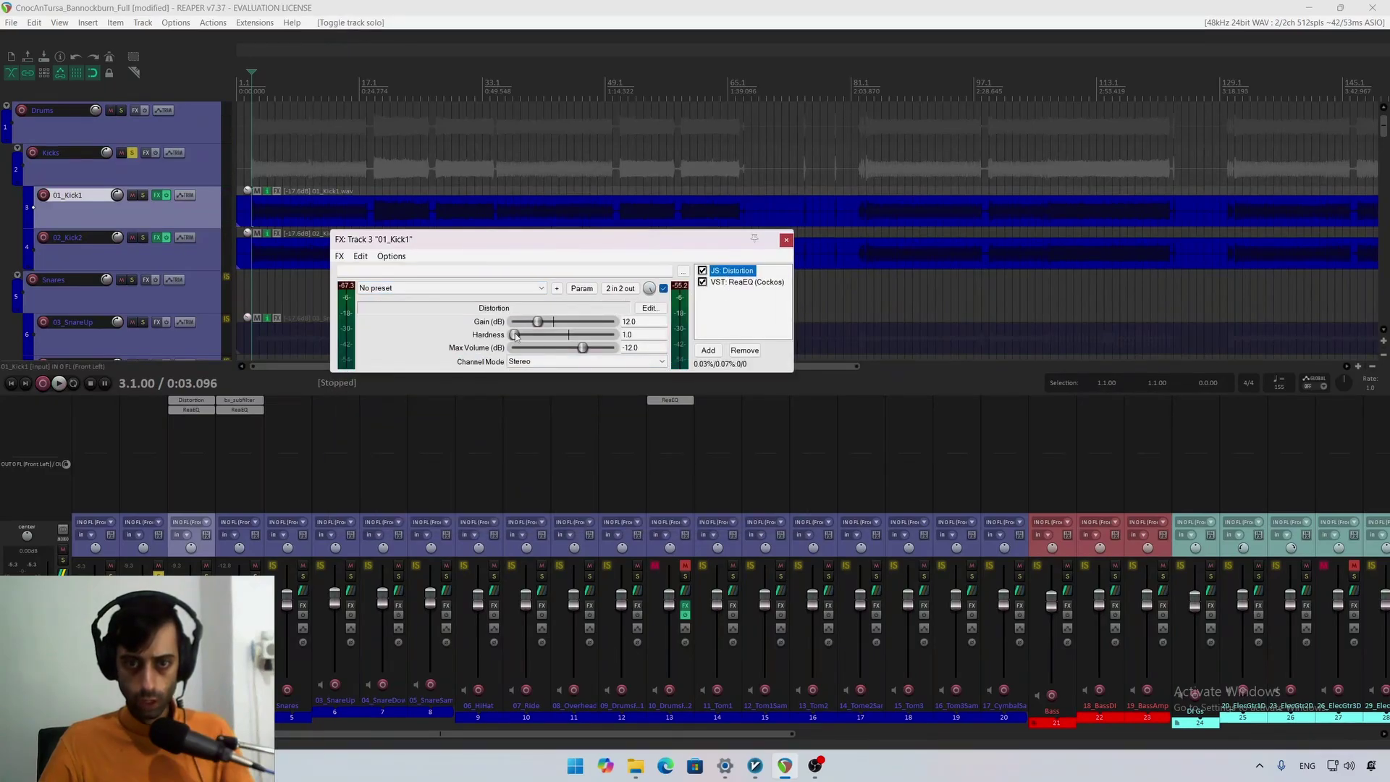
{"action": "key", "text": "space"}
{"action": "left_click_drag", "start_coordinate": [515, 335], "coordinate": [574, 341]}
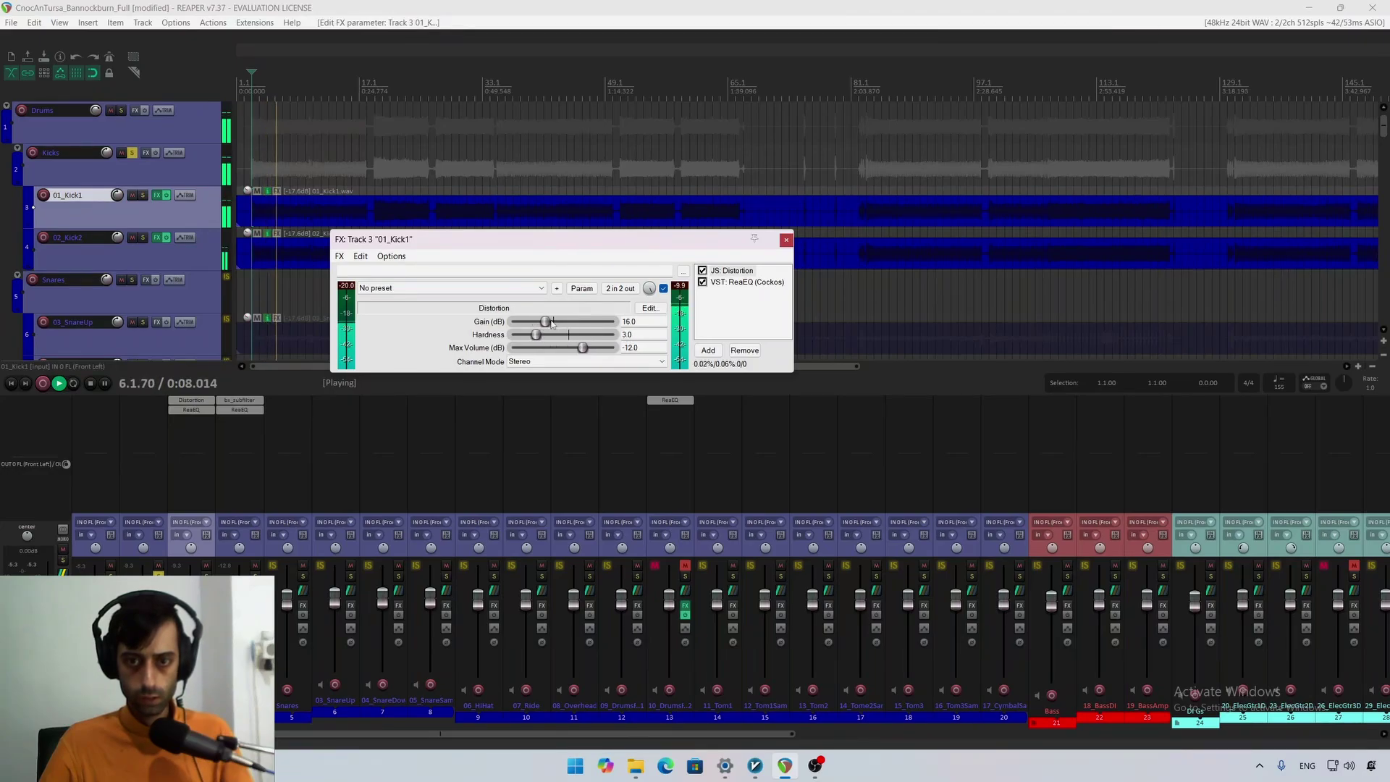
{"action": "left_click", "coordinate": [786, 240]}
{"action": "key", "text": "space"}
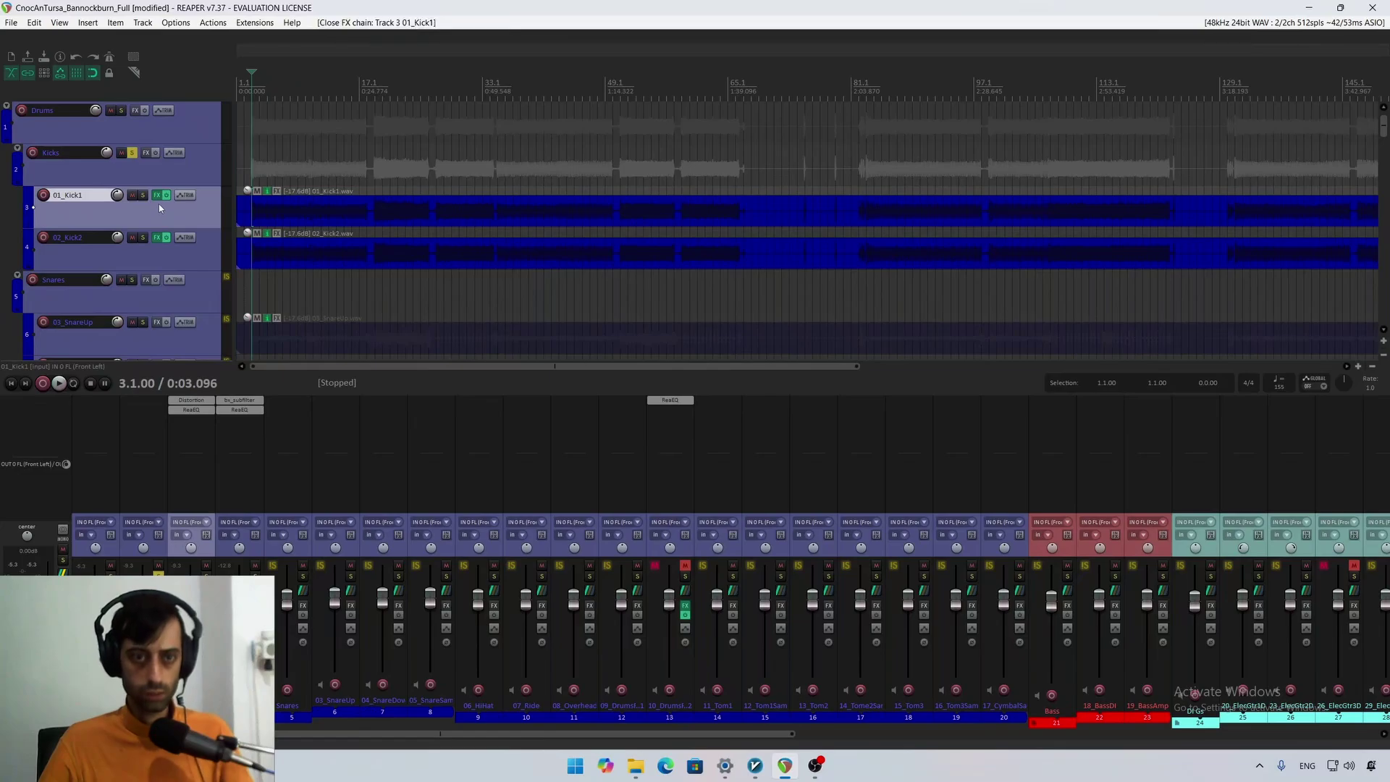
Step: Lower ReaEQ's output gain on 01_Kick1 to -9.7 dB and move its high-pass to about 50 Hz with the kicks playing
{"action": "left_click", "coordinate": [158, 197]}
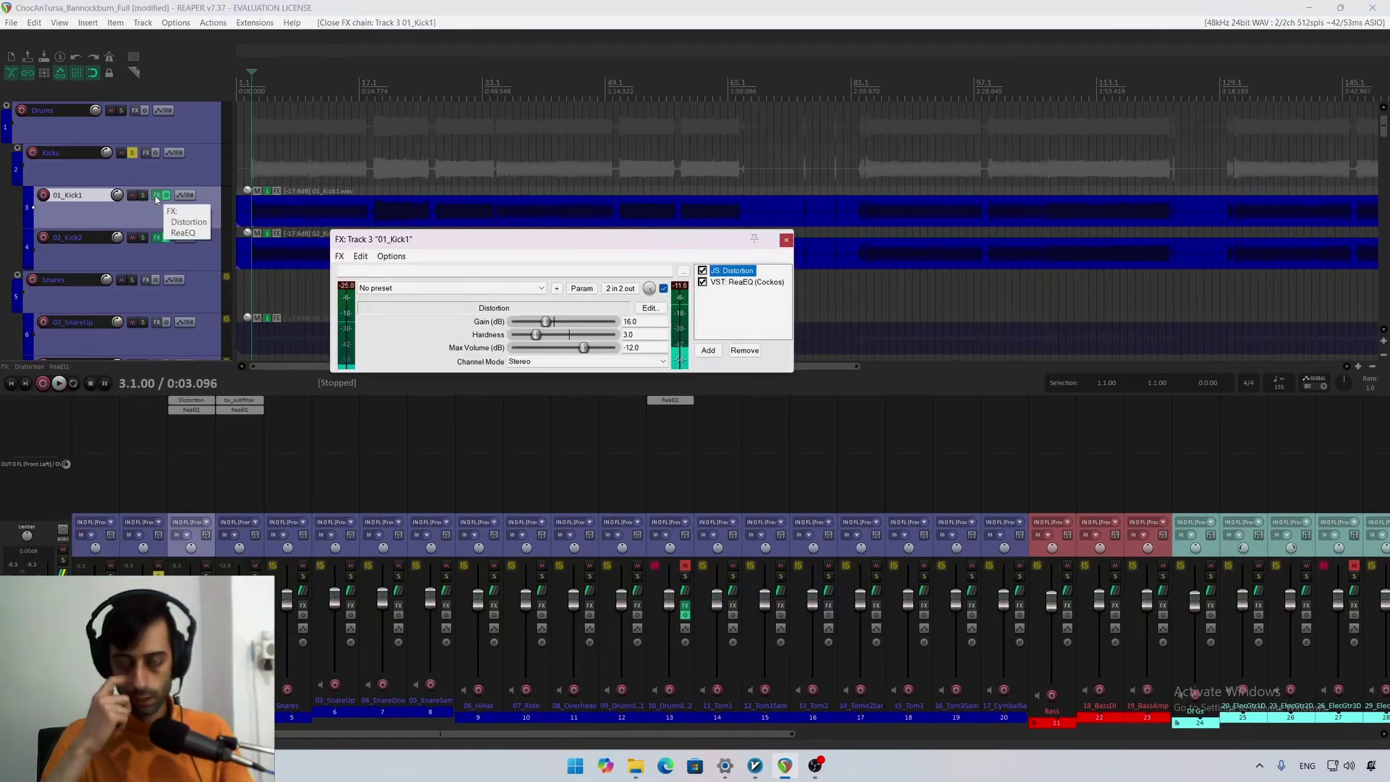
{"action": "key", "text": "space"}
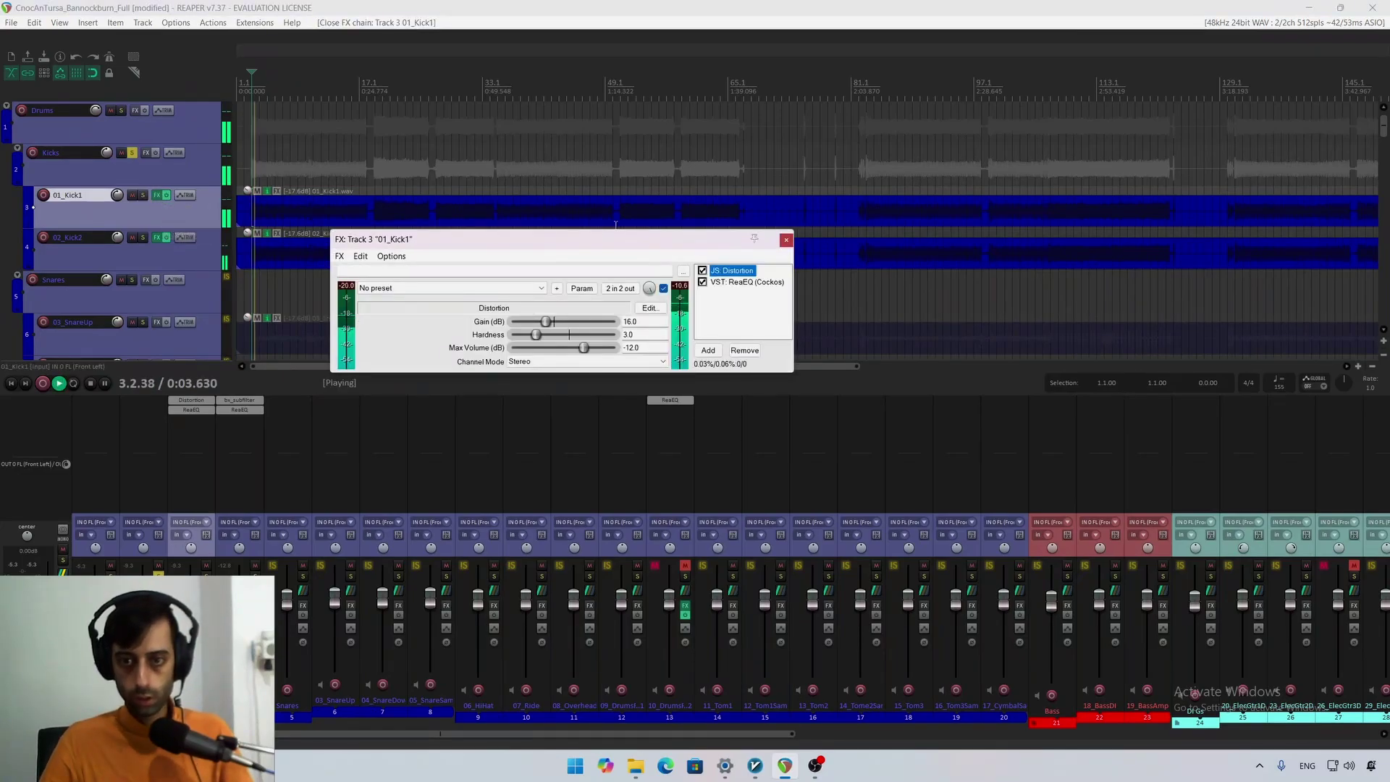
{"action": "left_click", "coordinate": [746, 282]}
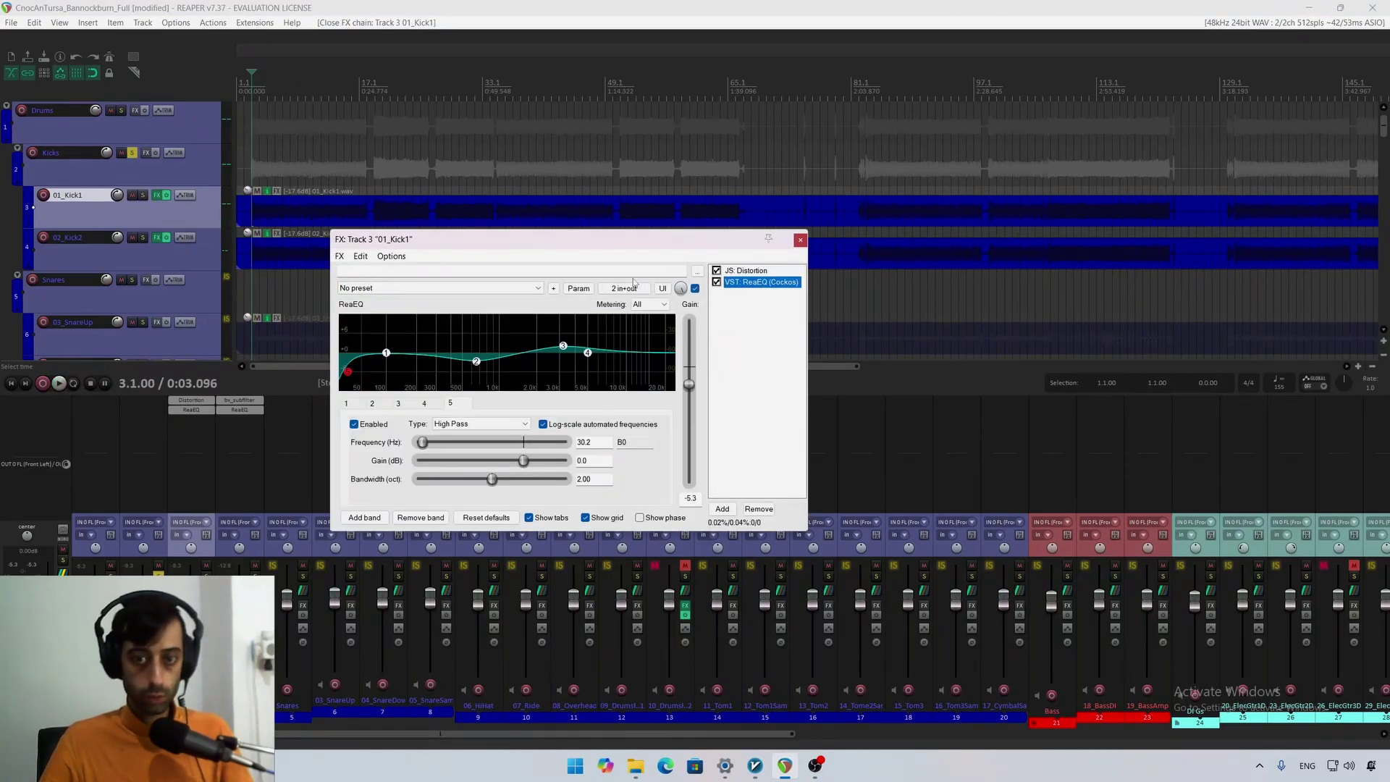
{"action": "left_click", "coordinate": [688, 399]}
{"action": "mouse_move", "coordinate": [588, 355]}
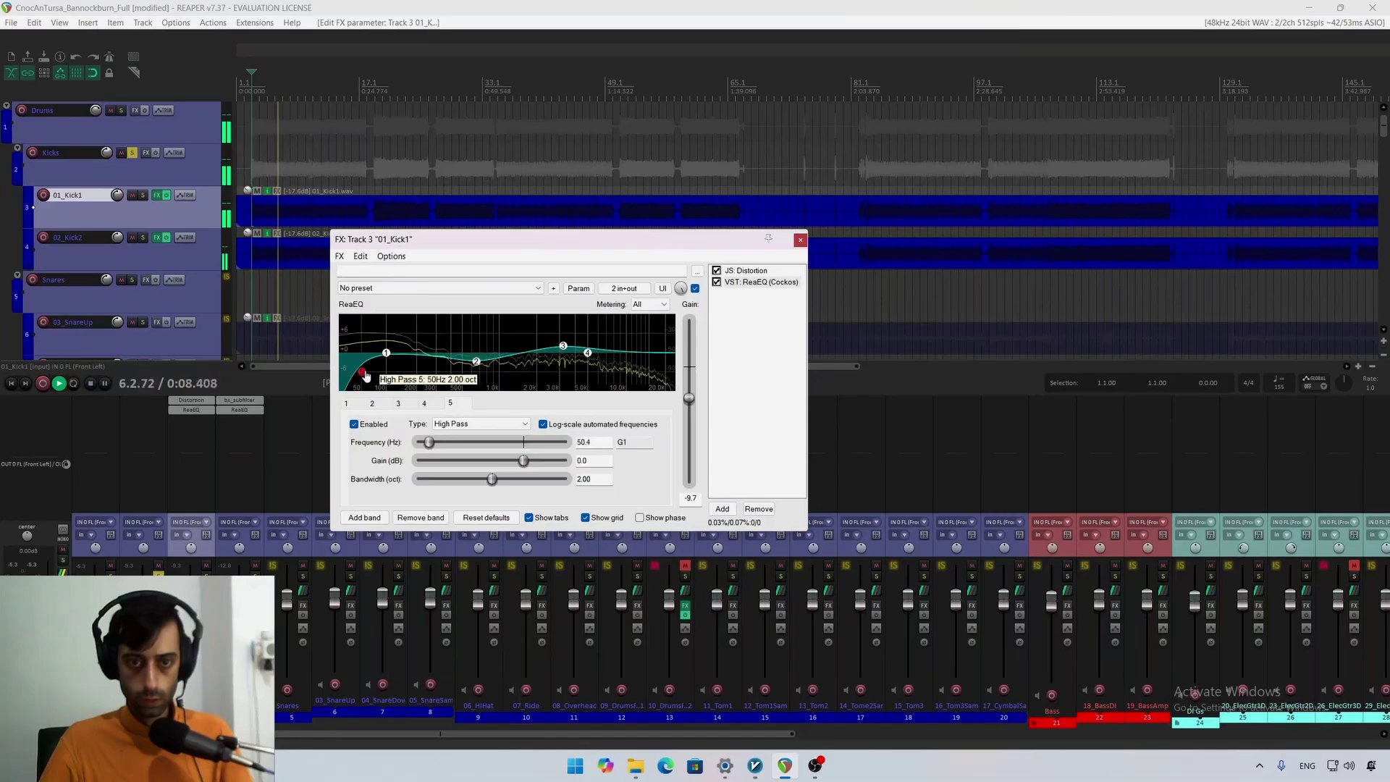
Step: Shape 01_Kick1's ReaEQ with a +1.5 dB low shelf at 136 Hz, band 3 at about +5.1 dB near 3.3 kHz, and a high-shelf cut near 6.8 kHz
{"action": "left_click_drag", "start_coordinate": [389, 355], "coordinate": [401, 351]}
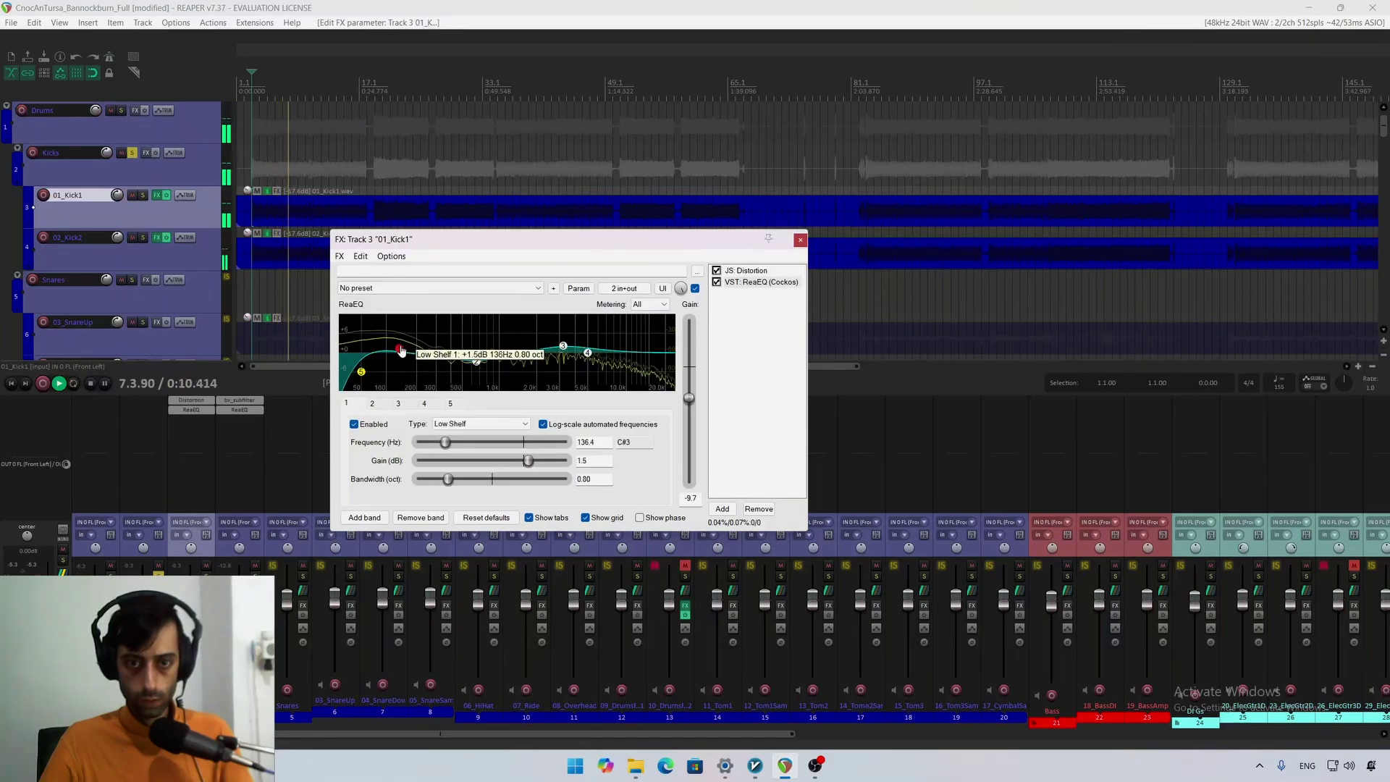
{"action": "left_click_drag", "start_coordinate": [566, 350], "coordinate": [558, 336]}
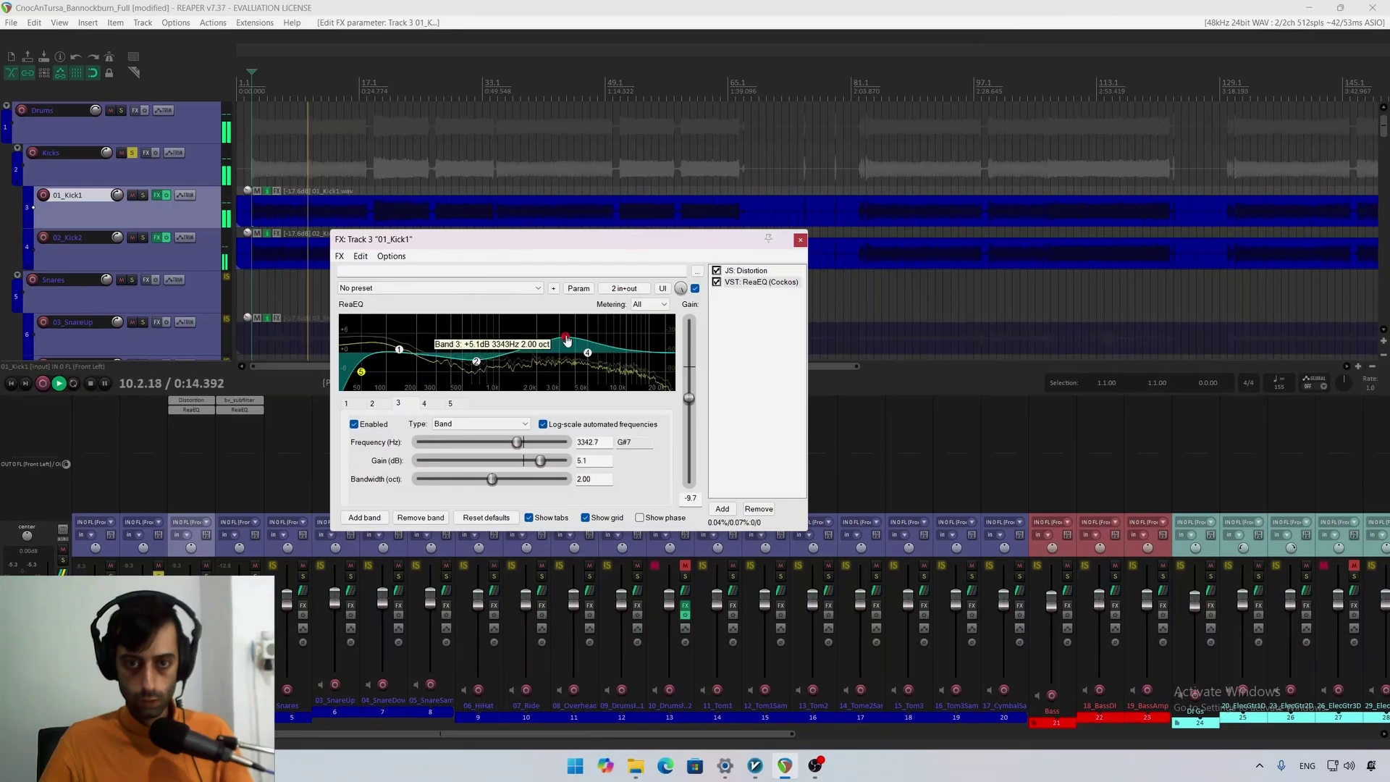
{"action": "left_click_drag", "start_coordinate": [588, 354], "coordinate": [616, 371]}
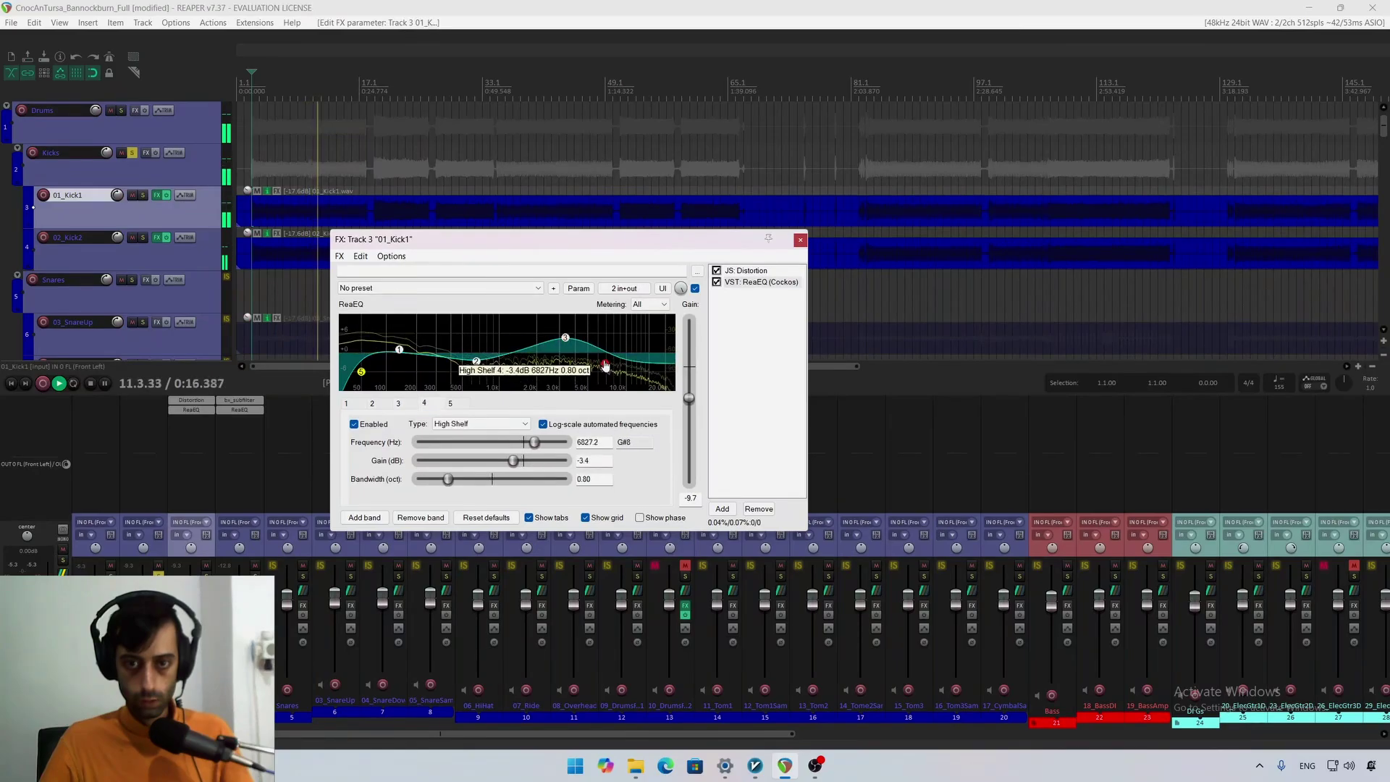
{"action": "left_click", "coordinate": [800, 241]}
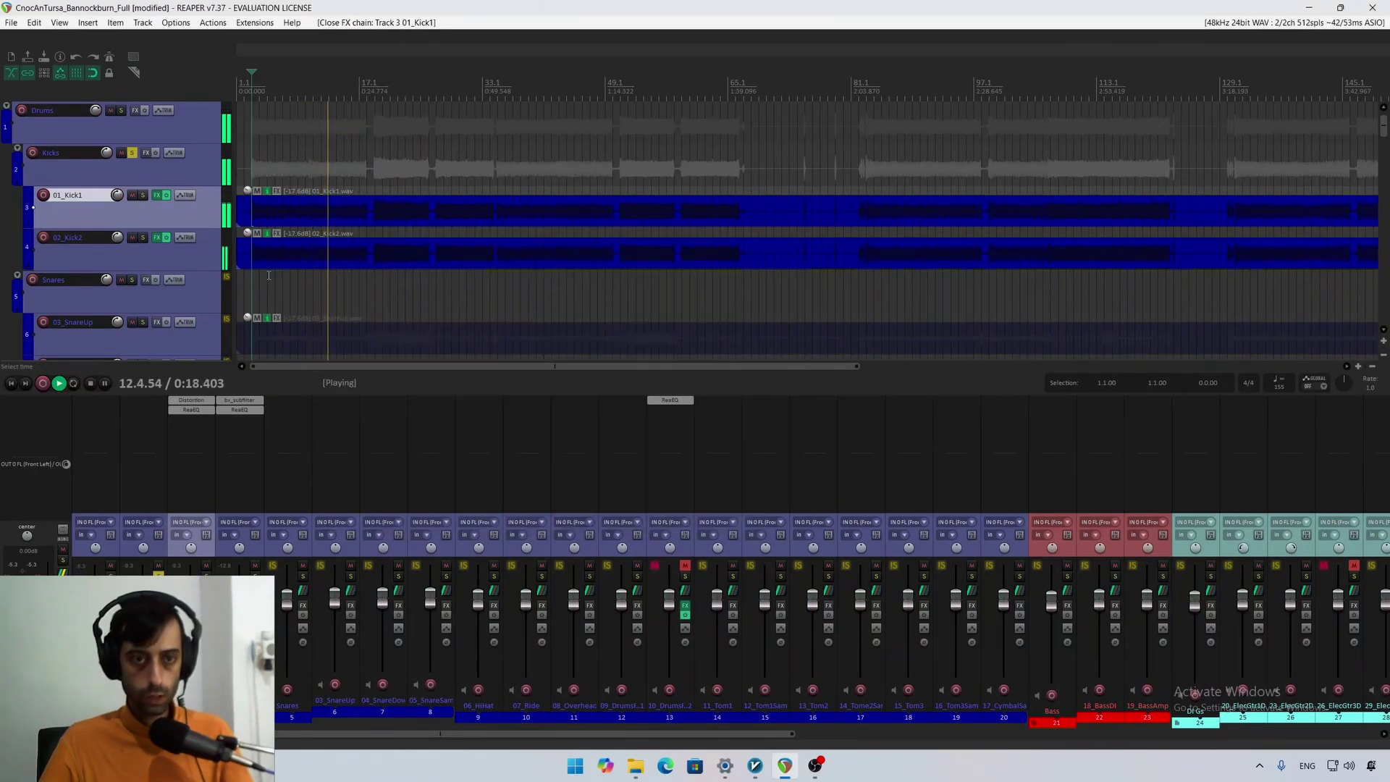
Step: Compare the kicks with the full mix by toggling the Kicks folder's solo, leave it unsoloed and stop playback
{"action": "left_click", "coordinate": [133, 154]}
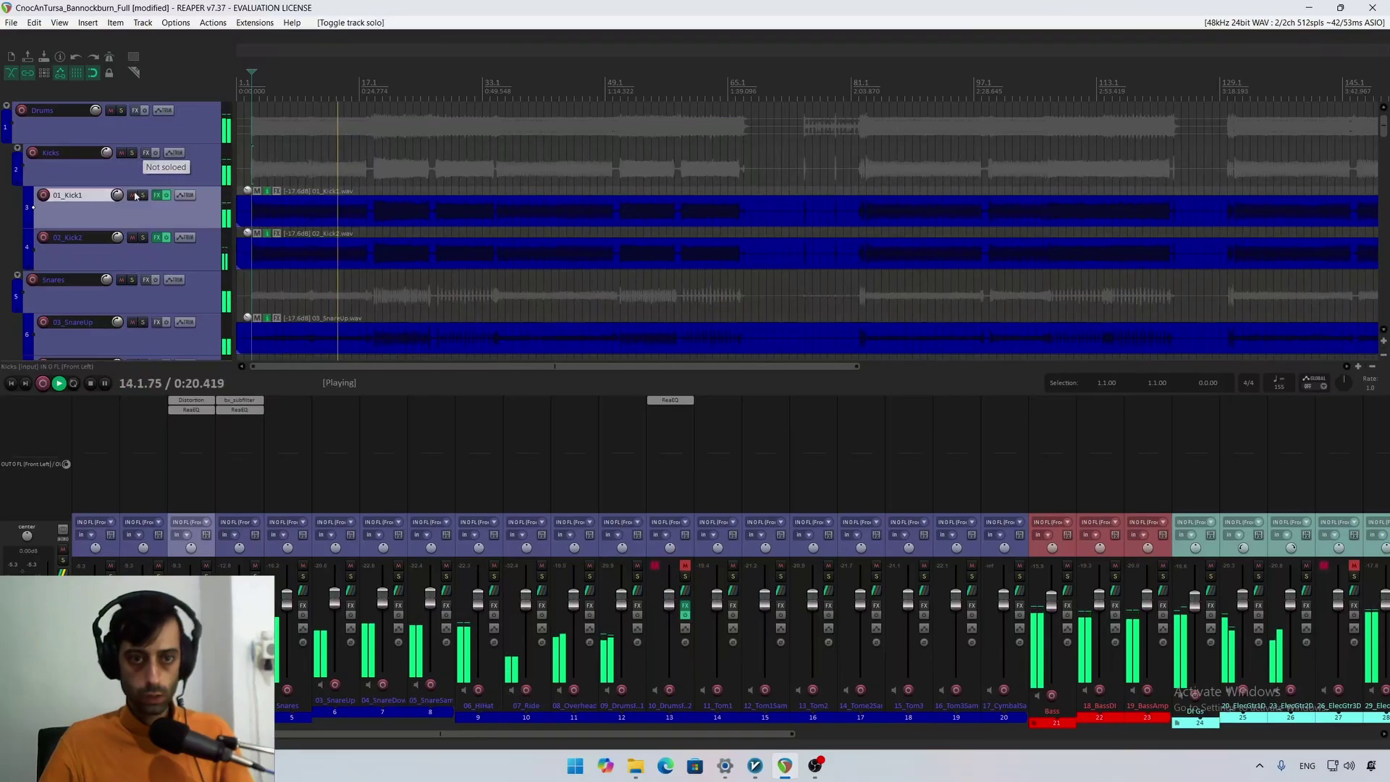
{"action": "left_click", "coordinate": [135, 185]}
{"action": "left_click", "coordinate": [133, 154]}
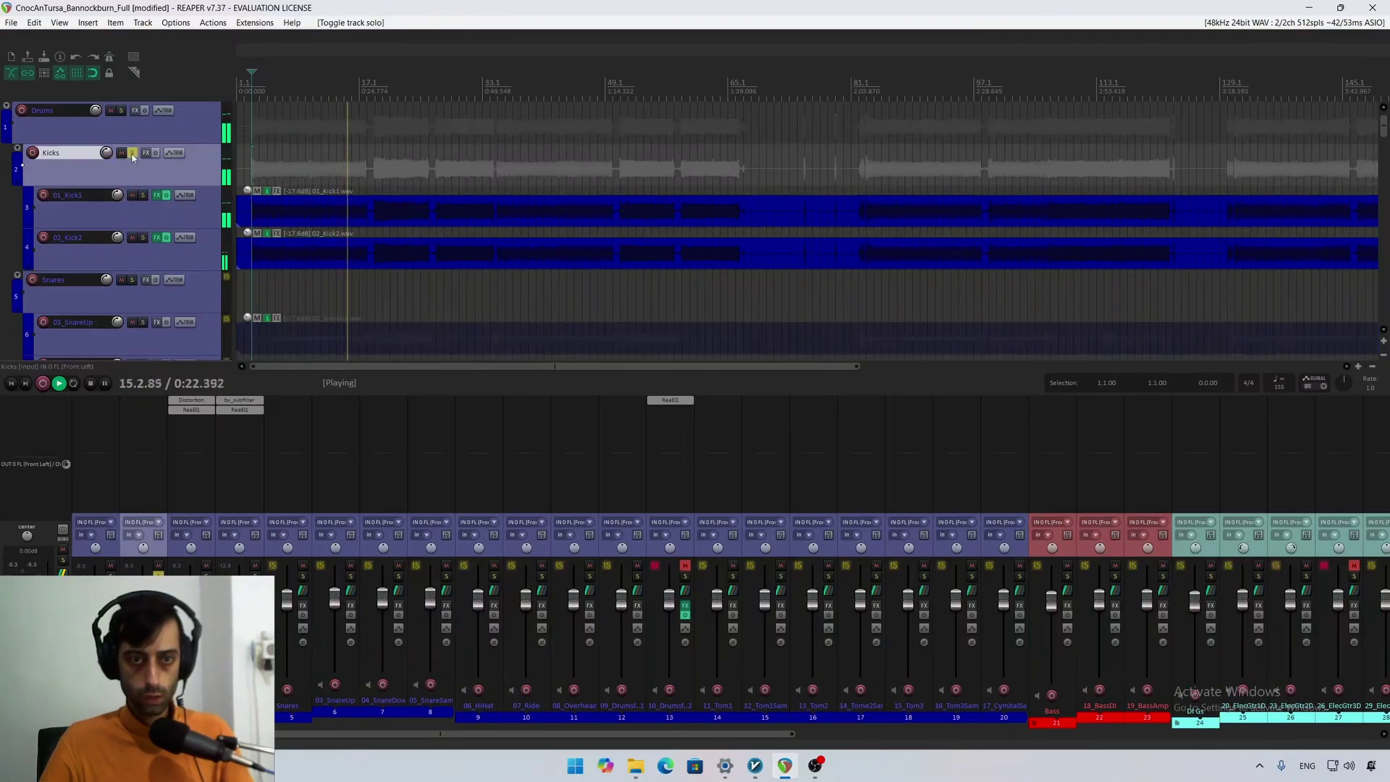
{"action": "left_click", "coordinate": [133, 154]}
{"action": "key", "text": "space"}
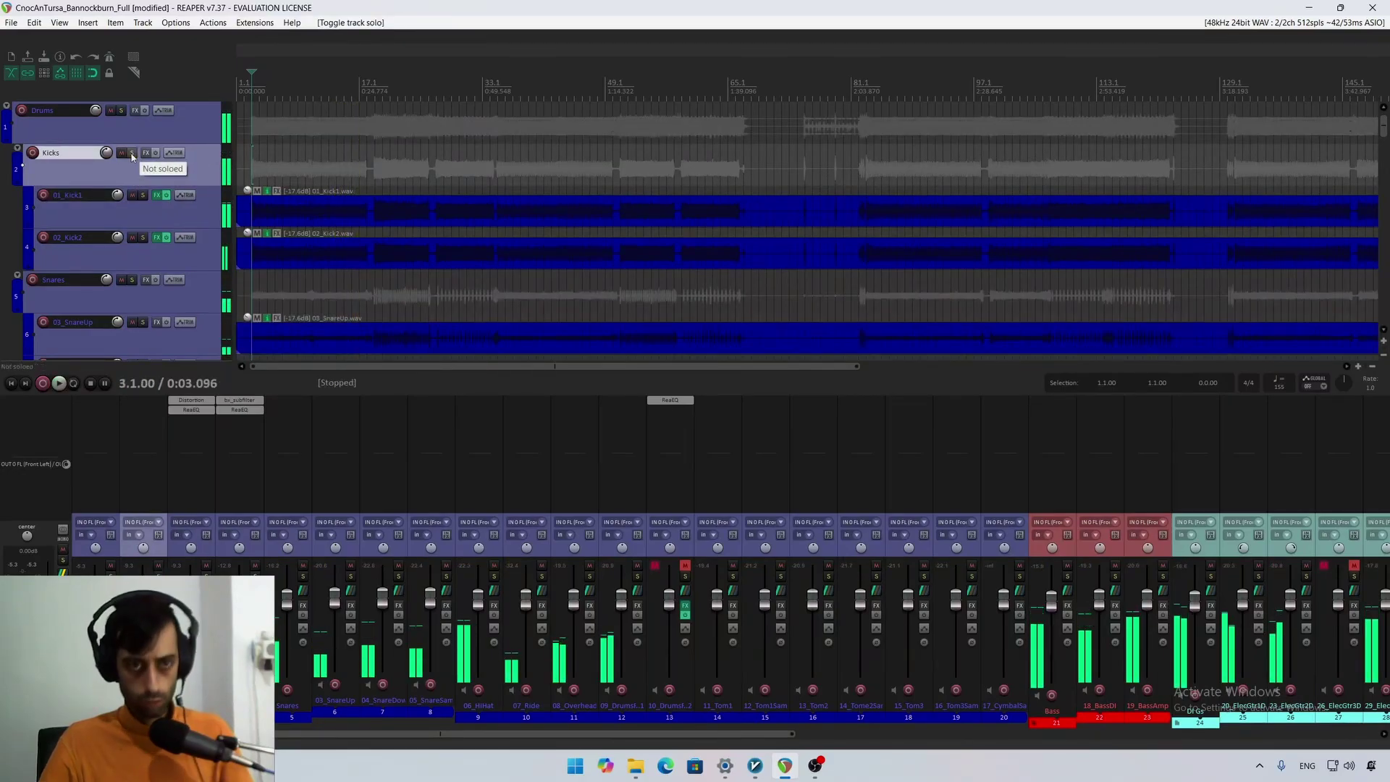
Step: Solo the Snares folder and play the snare tracks on their own
{"action": "scroll", "coordinate": [133, 218], "scroll_direction": "down", "scroll_amount": 2}
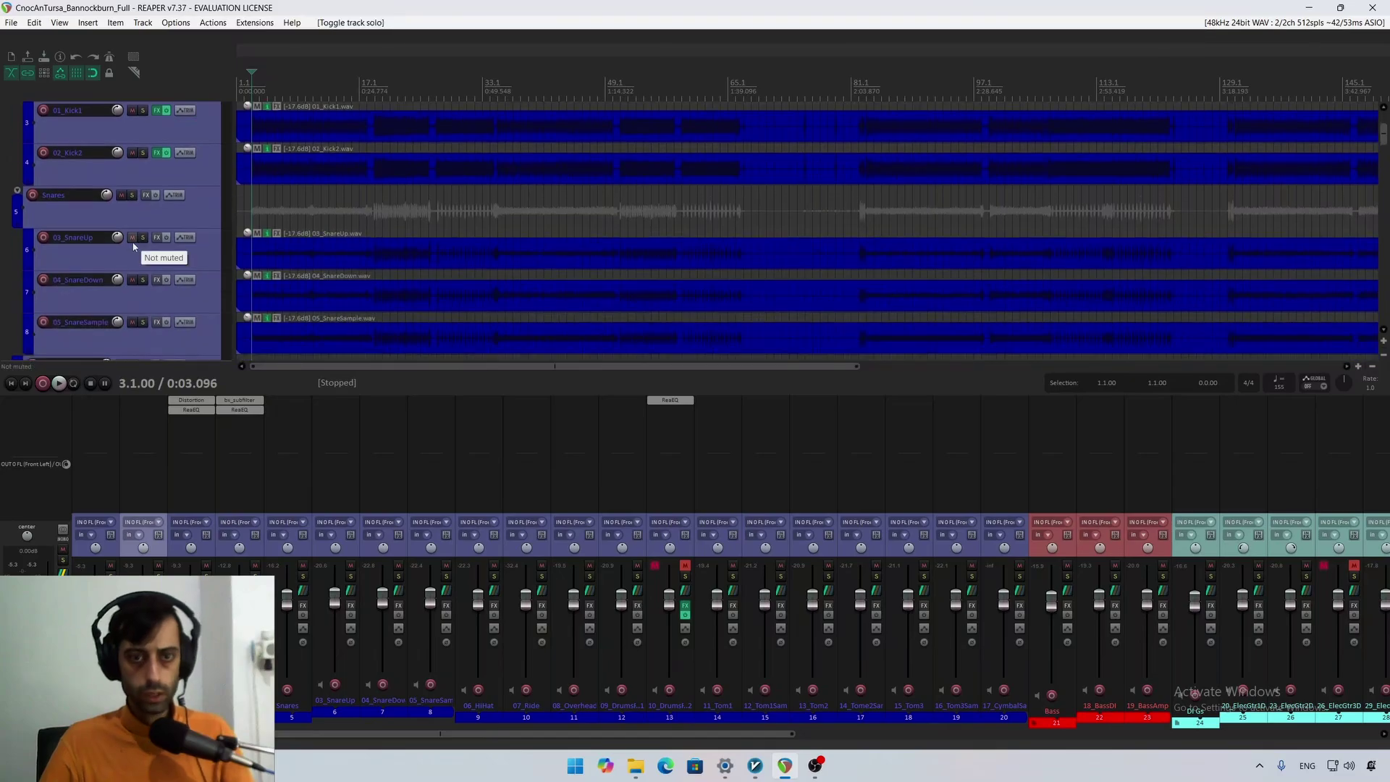
{"action": "left_click", "coordinate": [133, 217]}
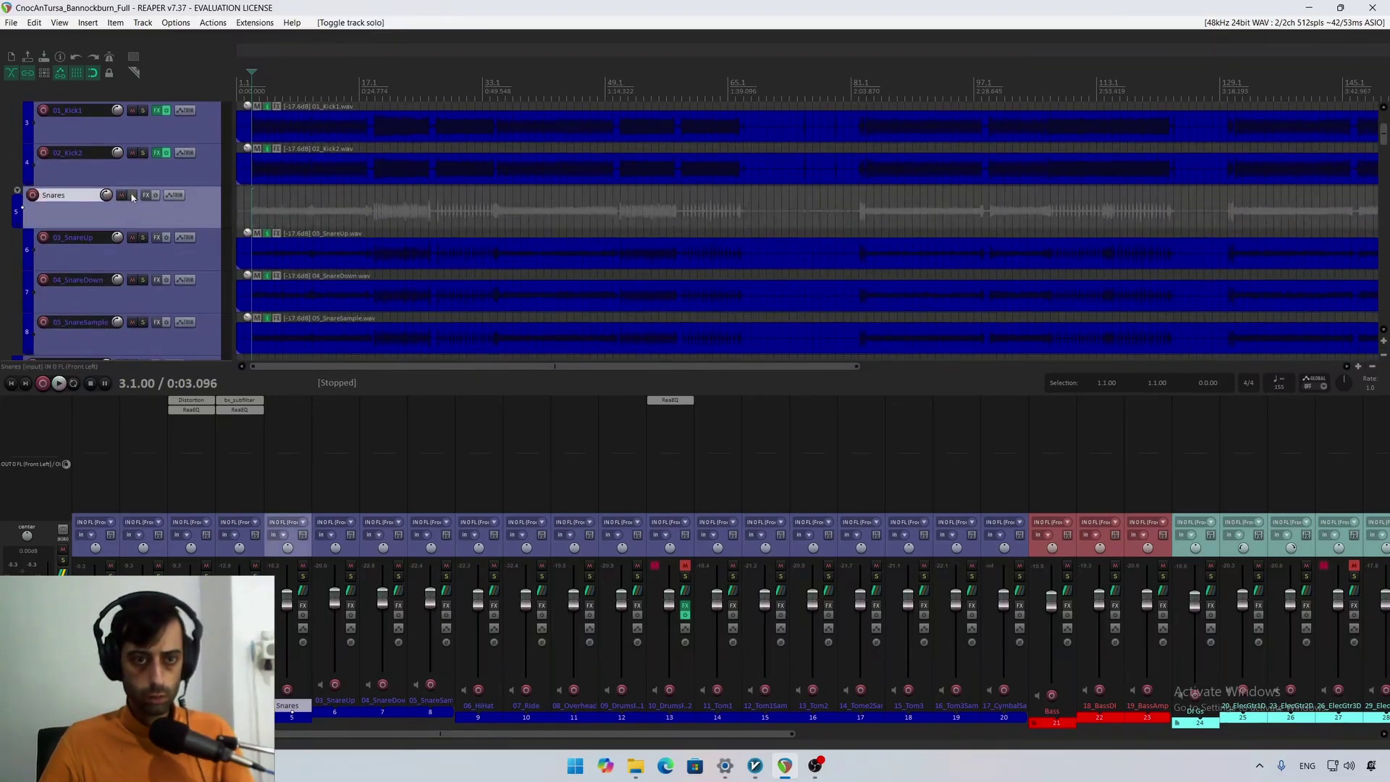
{"action": "left_click", "coordinate": [133, 195]}
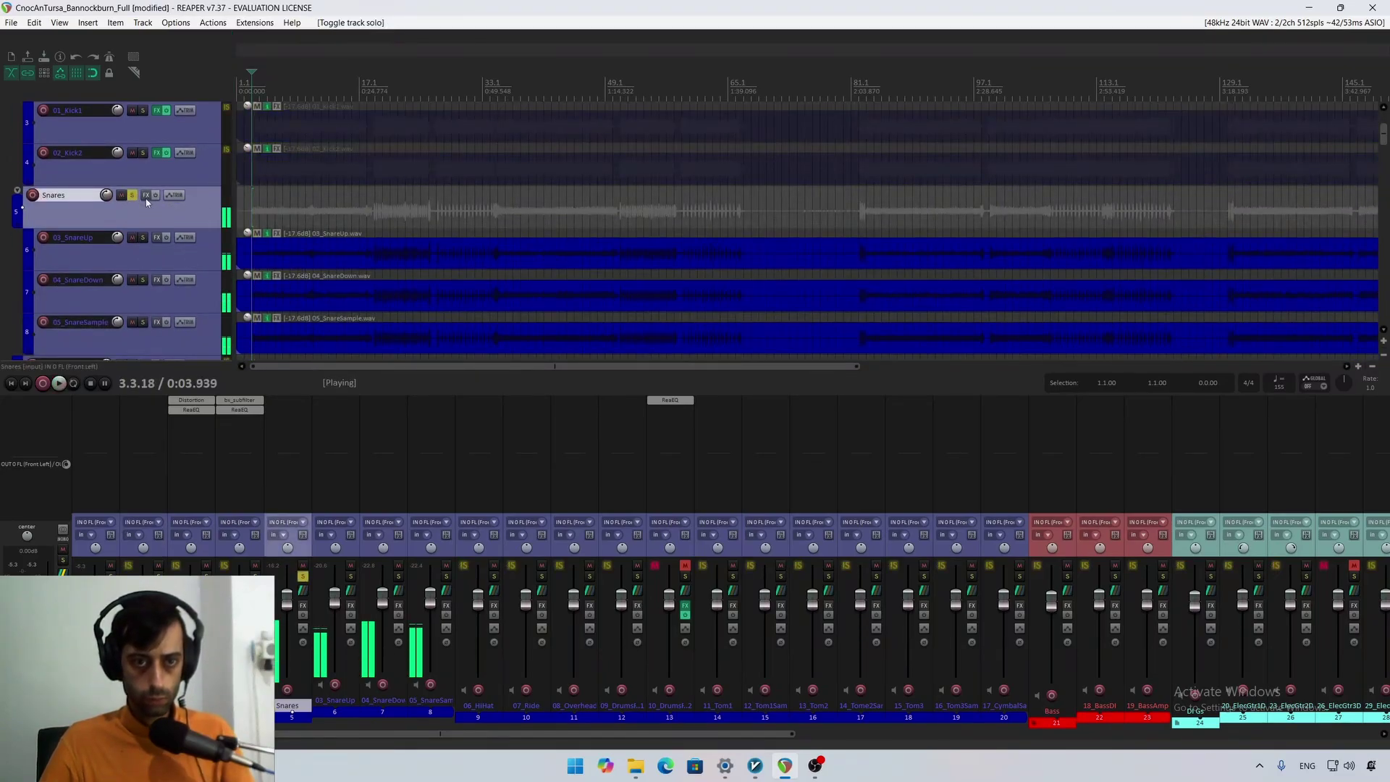
Step: Unsolo the Snares folder and briefly audition 06_HiHat on its own, leaving it unsoloed and without effects
{"action": "left_click", "coordinate": [131, 194]}
{"action": "scroll", "coordinate": [147, 235], "scroll_direction": "down", "scroll_amount": 3}
{"action": "scroll", "coordinate": [147, 235], "scroll_direction": "down", "scroll_amount": 1}
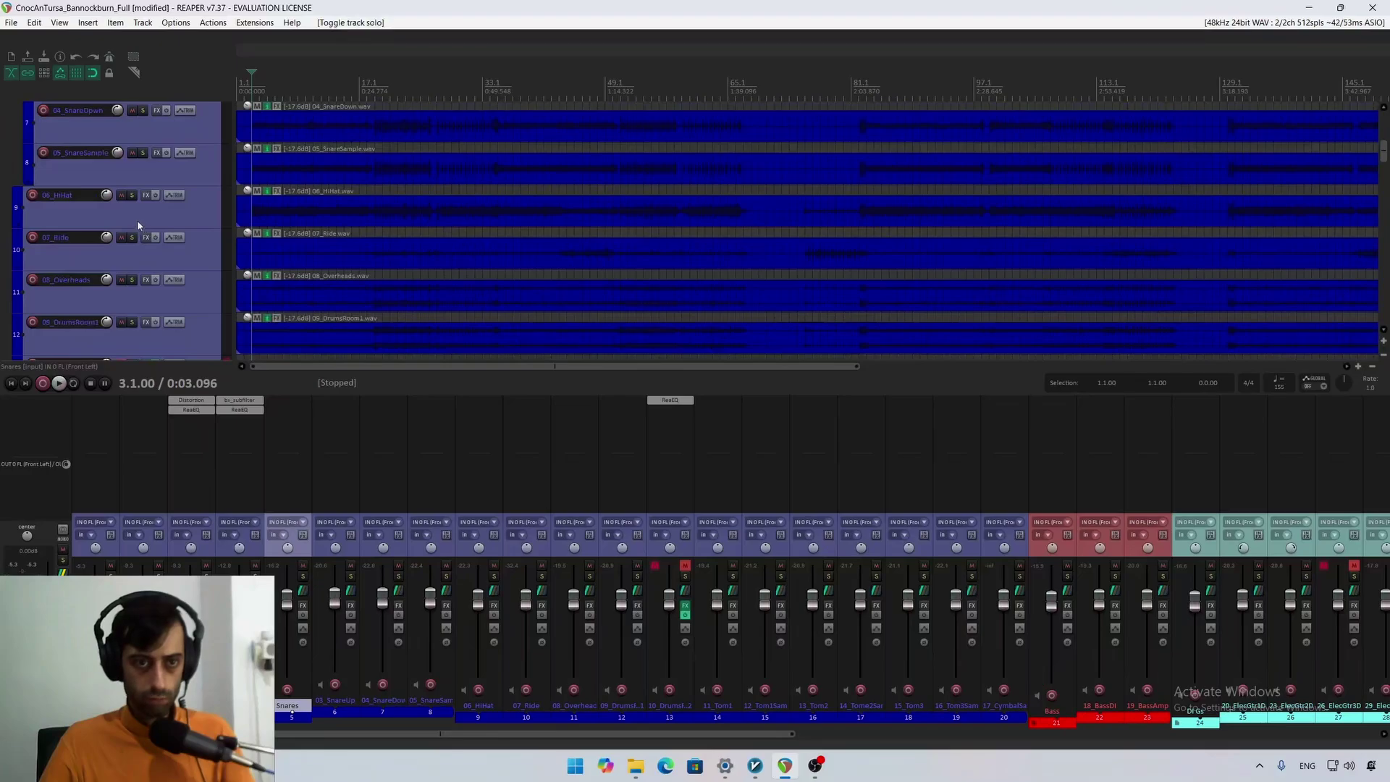
{"action": "left_click", "coordinate": [140, 213]}
{"action": "left_click", "coordinate": [132, 199]}
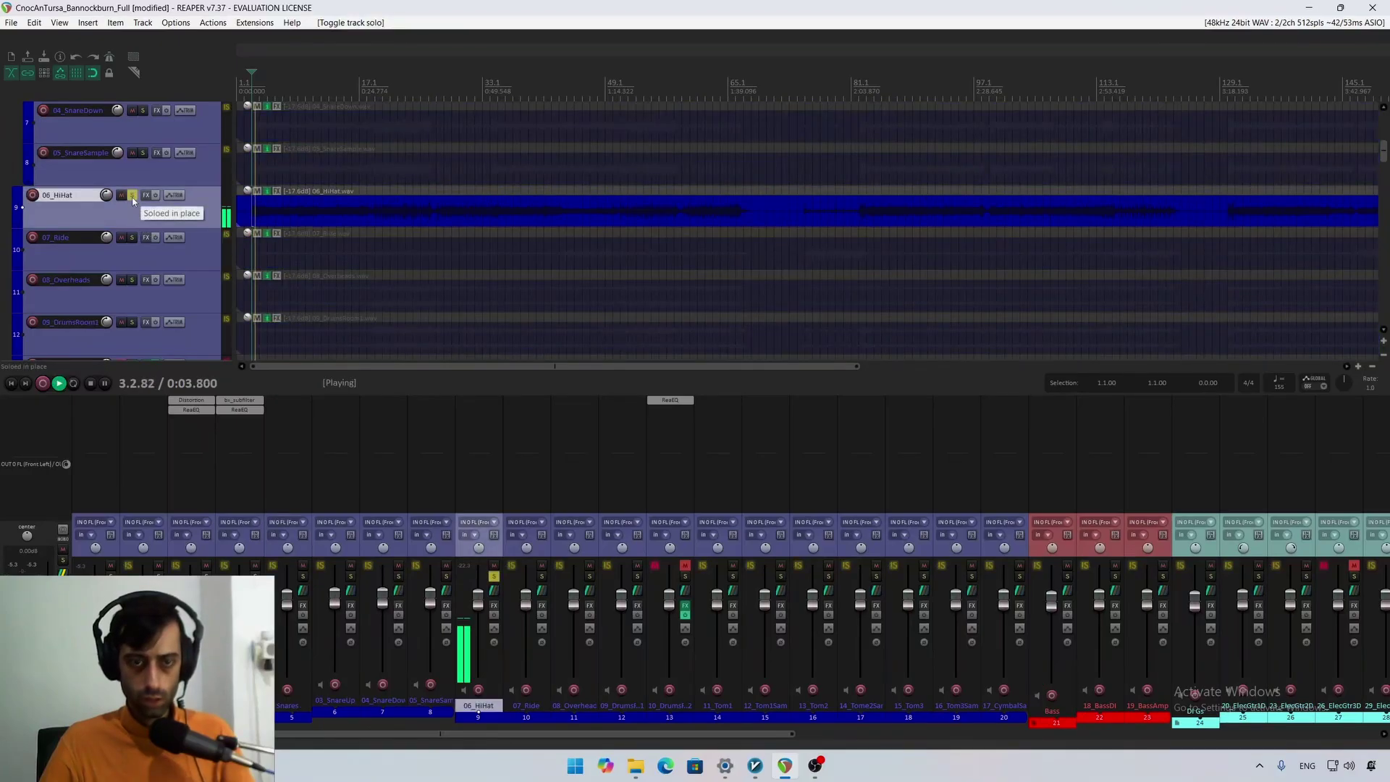
{"action": "left_click", "coordinate": [133, 198]}
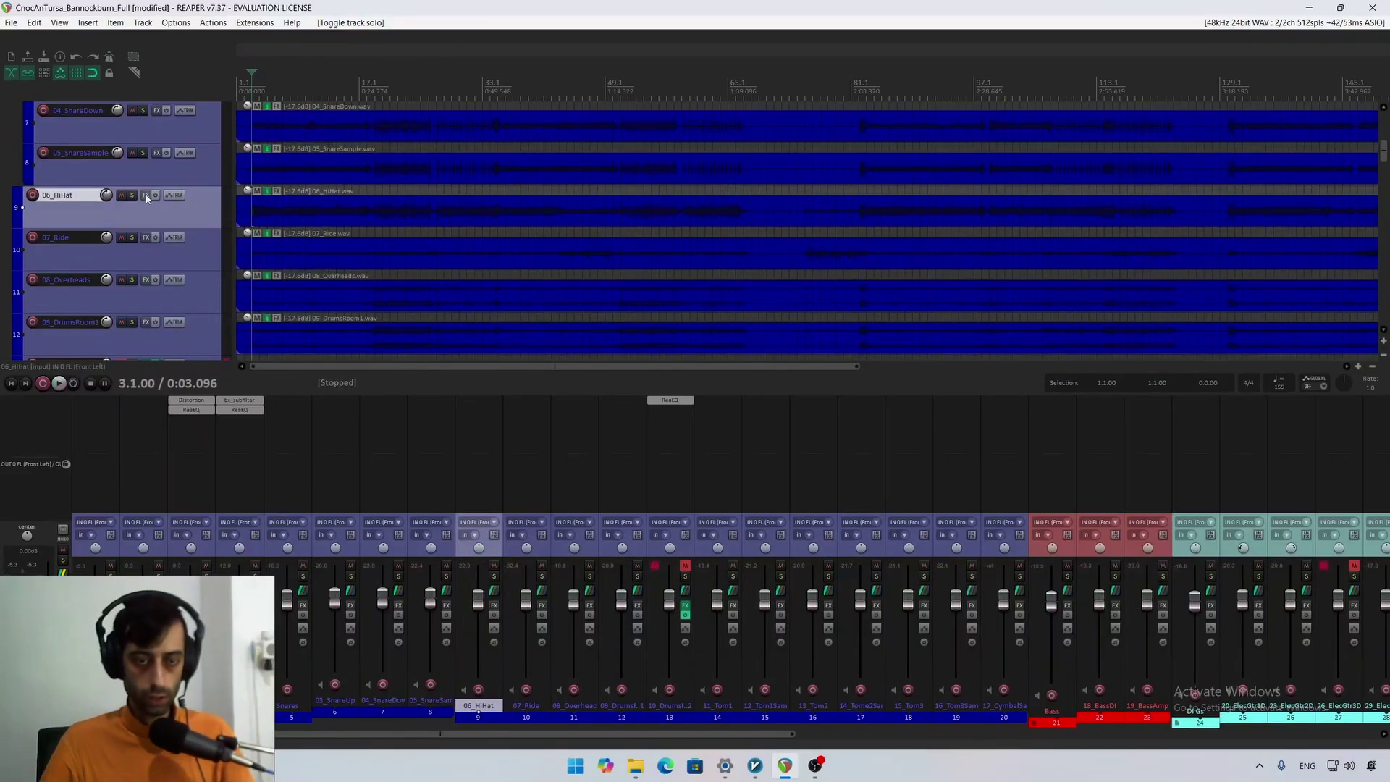
{"action": "left_click", "coordinate": [146, 196]}
{"action": "left_click", "coordinate": [786, 287]}
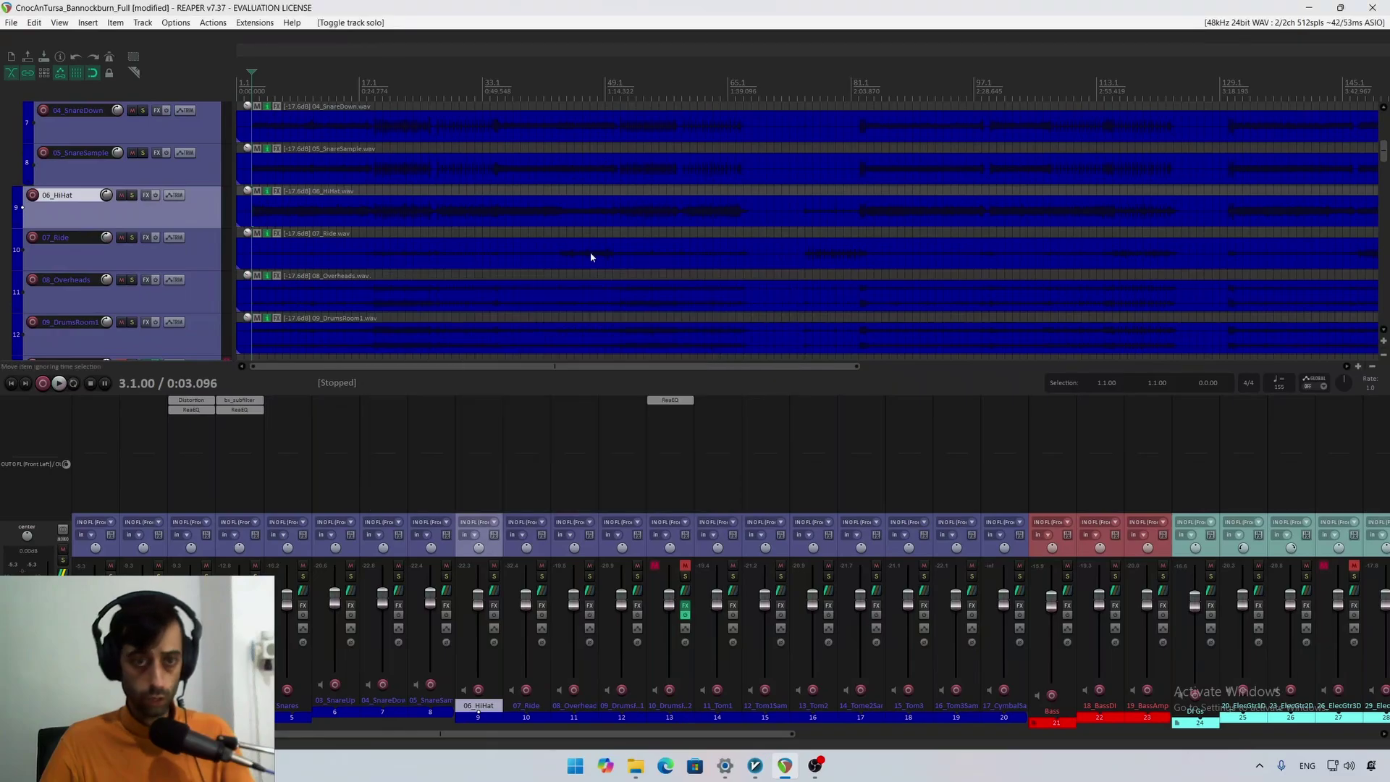
Step: Lower the 06_HiHat item's volume to about -22.9 dB while it plays soloed, and return to the full mix
{"action": "key", "text": "space"}
{"action": "left_click", "coordinate": [132, 195]}
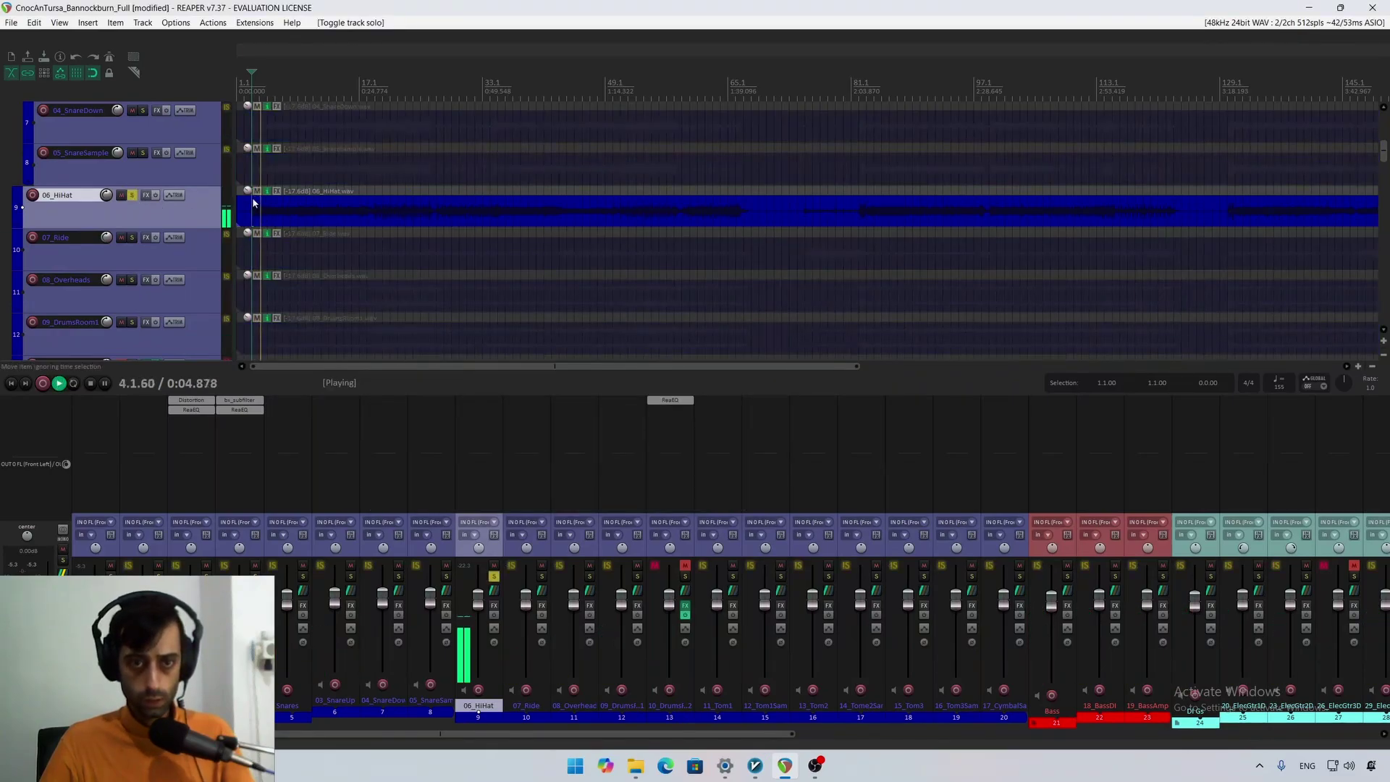
{"action": "mouse_move", "coordinate": [251, 189]}
{"action": "left_mouse_down"}
{"action": "mouse_move", "coordinate": [251, 255]}
{"action": "mouse_move", "coordinate": [252, 156]}
{"action": "mouse_move", "coordinate": [247, 201]}
{"action": "left_mouse_up"}
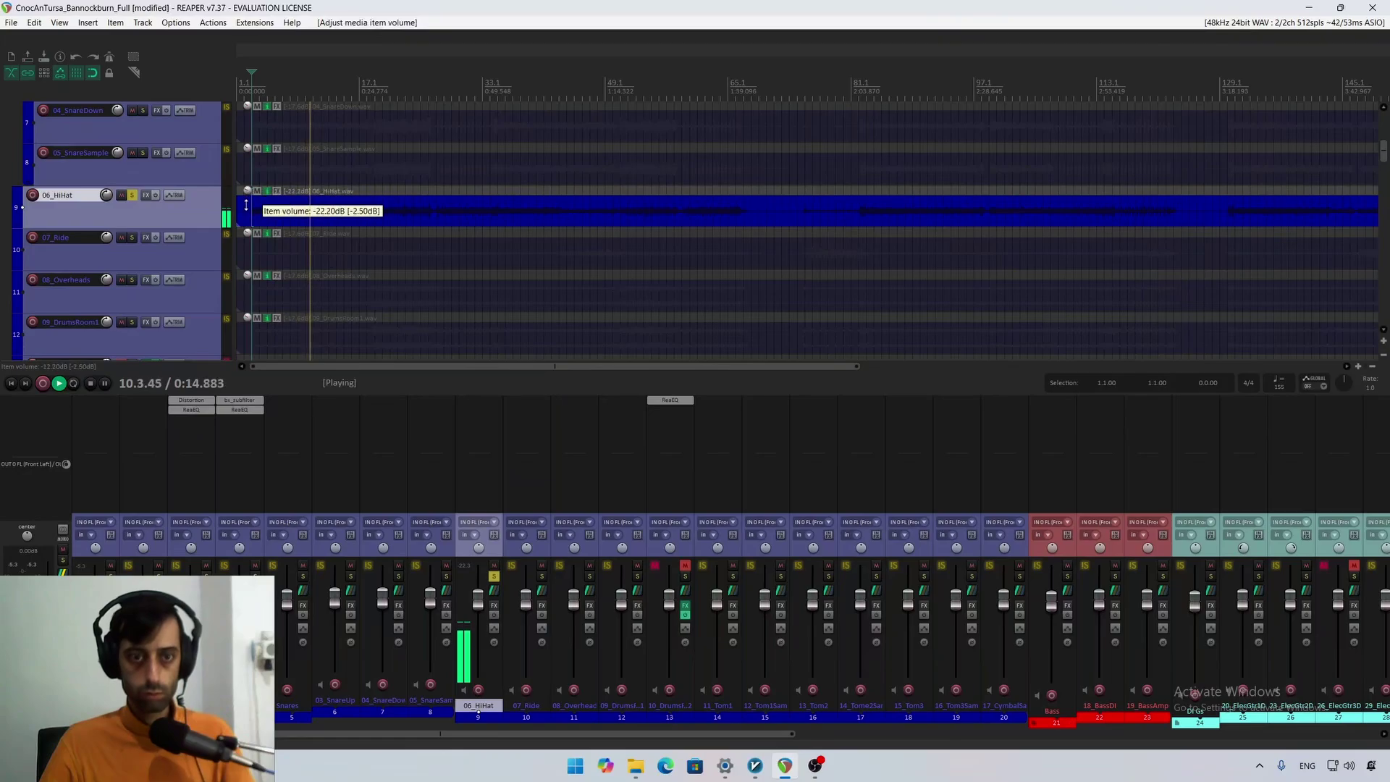
{"action": "left_click", "coordinate": [133, 197]}
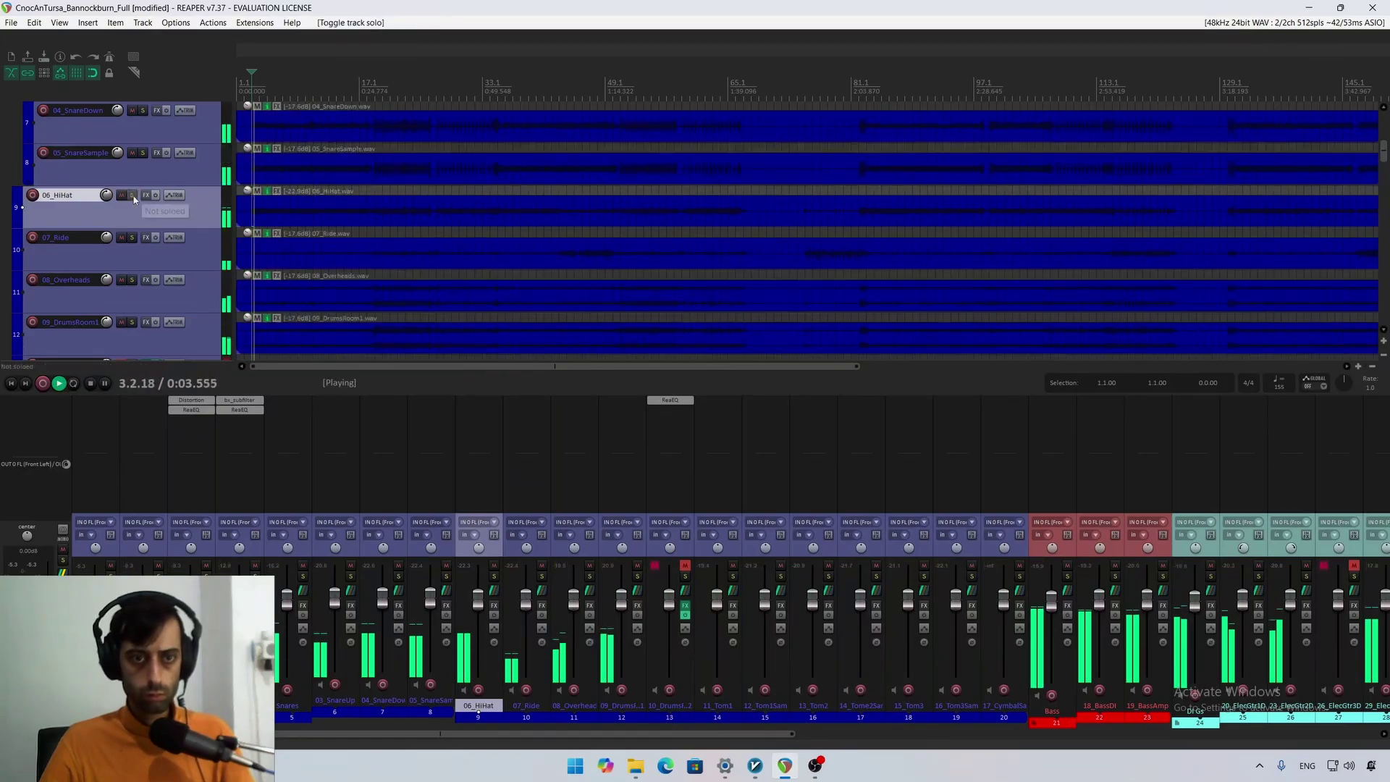
Step: Solo 07_Ride and play it from bar 44, bar 22 and bar 26 to find where the ride is really used
{"action": "left_click", "coordinate": [132, 240]}
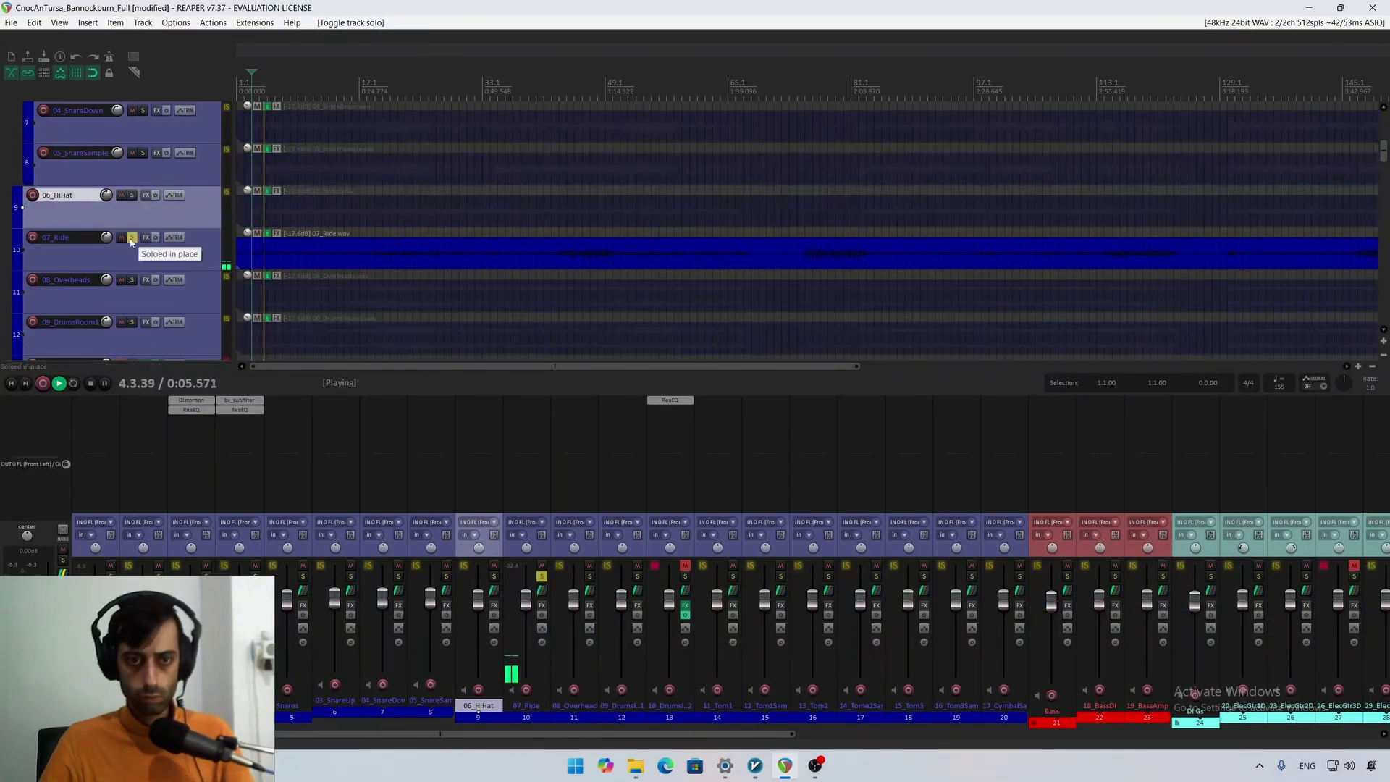
{"action": "left_click", "coordinate": [567, 255]}
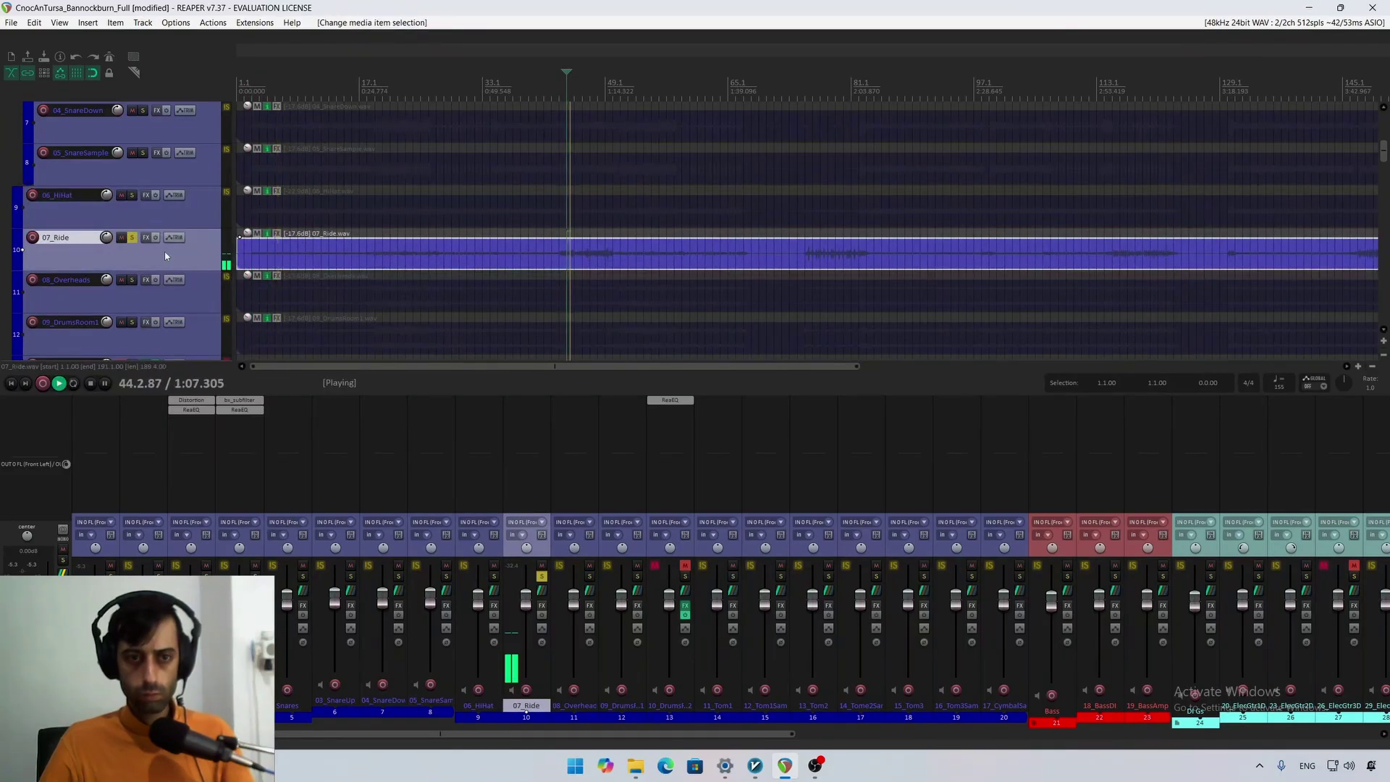
{"action": "key", "text": "space"}
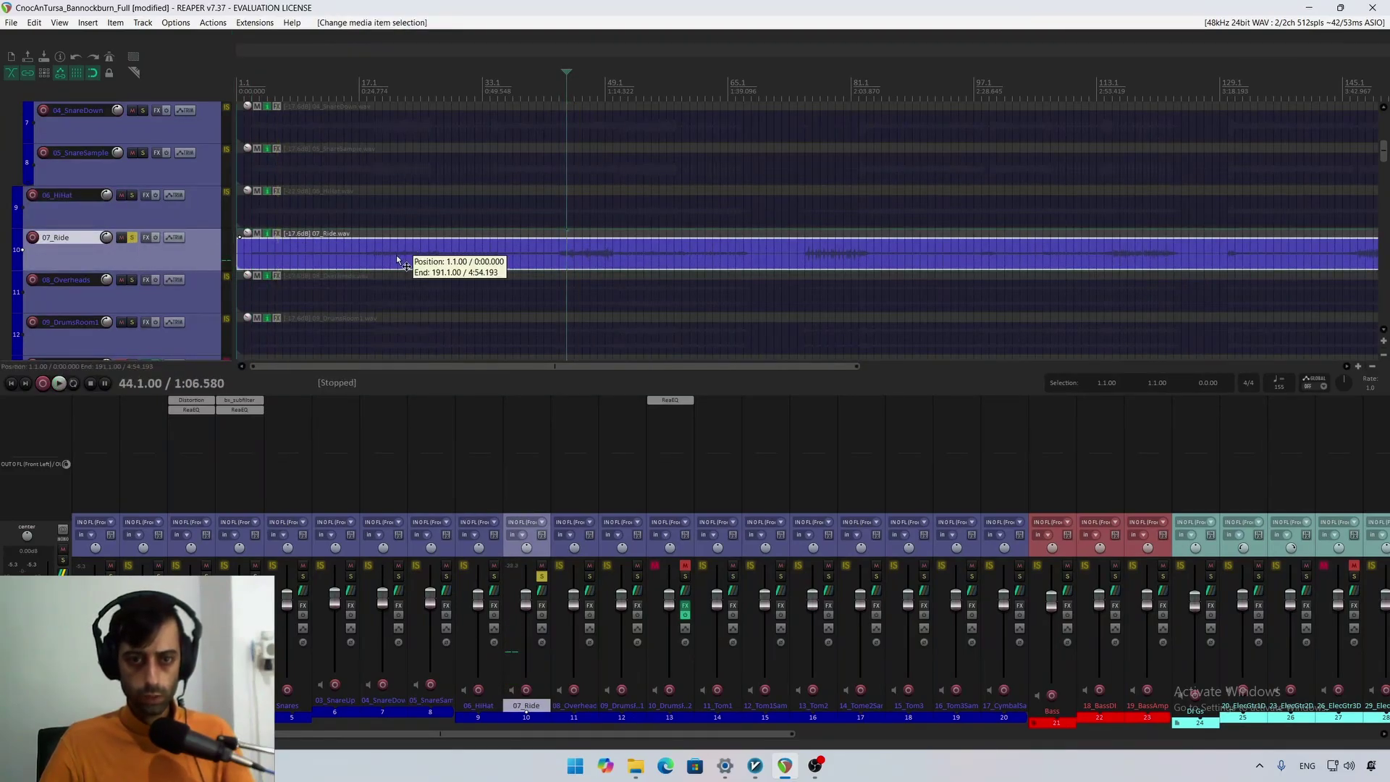
{"action": "left_click", "coordinate": [397, 255]}
{"action": "key", "text": "space"}
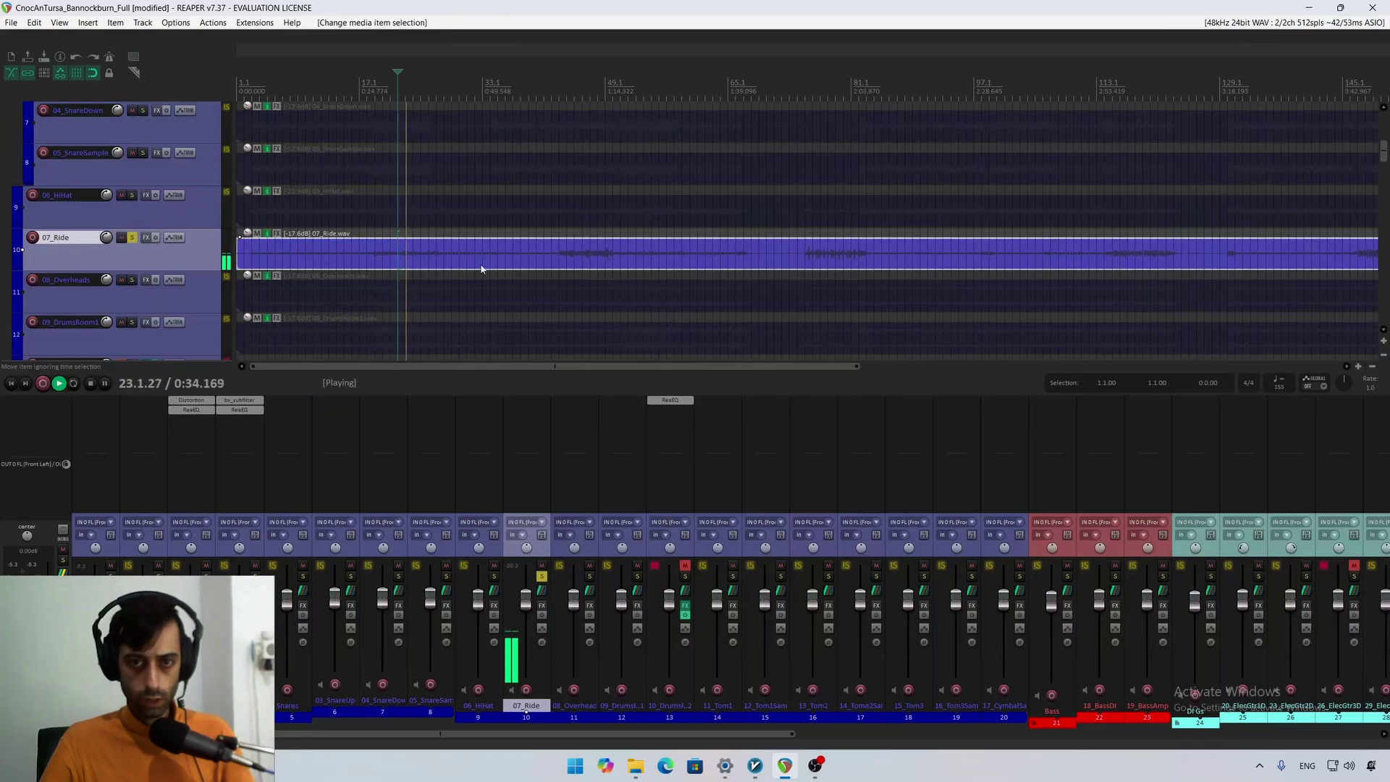
{"action": "left_click", "coordinate": [429, 255]}
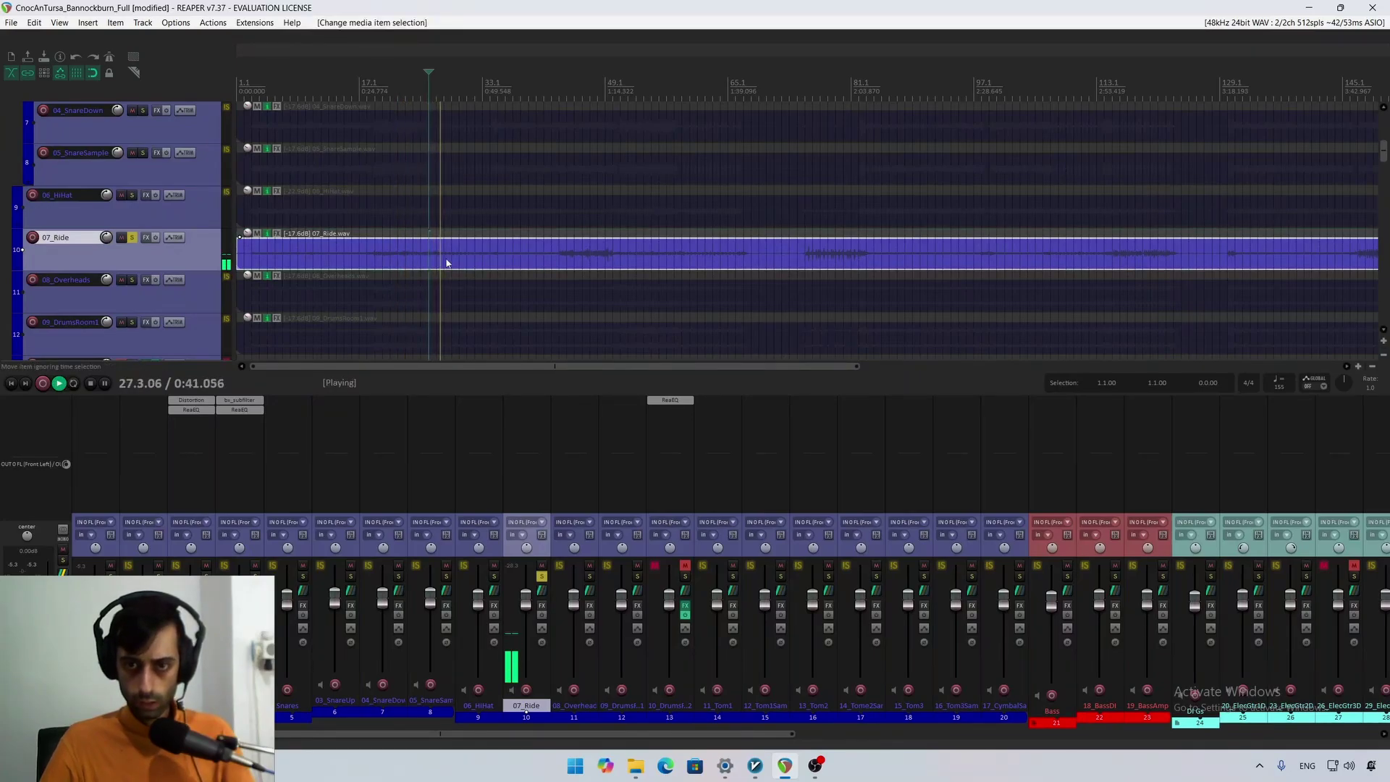
{"action": "key", "text": "space"}
Step: Trim the start of the 07_Ride item to bar 43, checking the new start point by ear
{"action": "left_click_drag", "start_coordinate": [238, 252], "coordinate": [550, 262]}
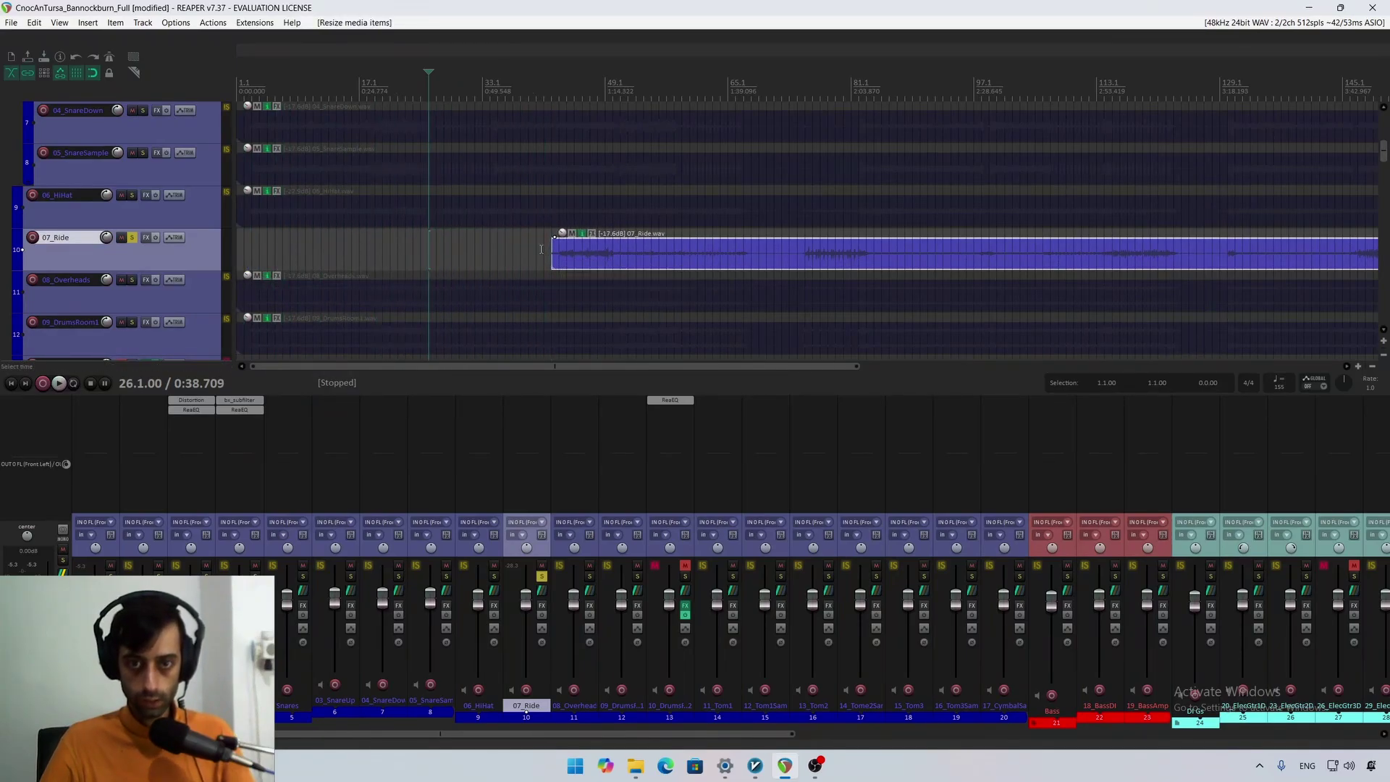
{"action": "left_click", "coordinate": [541, 249]}
{"action": "left_click", "coordinate": [553, 250]}
{"action": "key", "text": "space"}
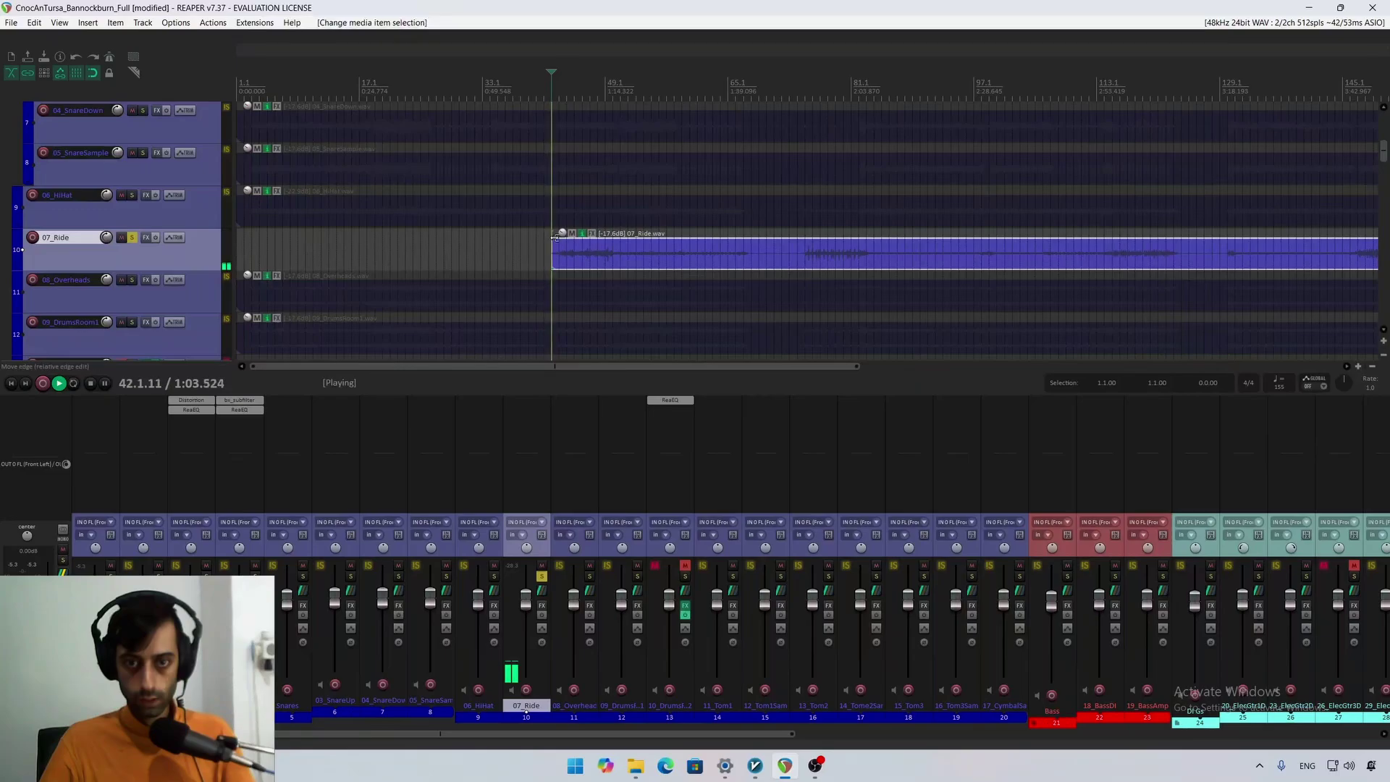
{"action": "left_click_drag", "start_coordinate": [555, 237], "coordinate": [559, 240]}
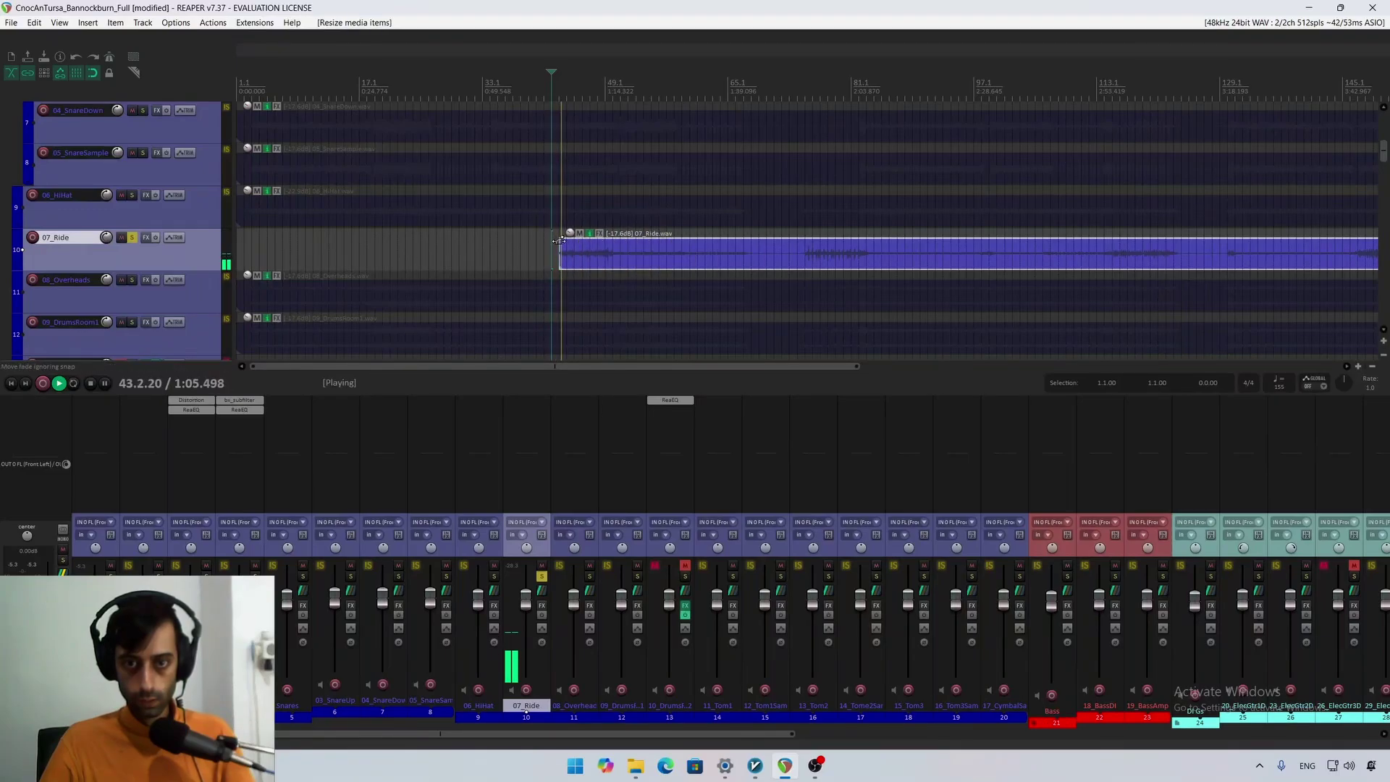
{"action": "left_click", "coordinate": [699, 270]}
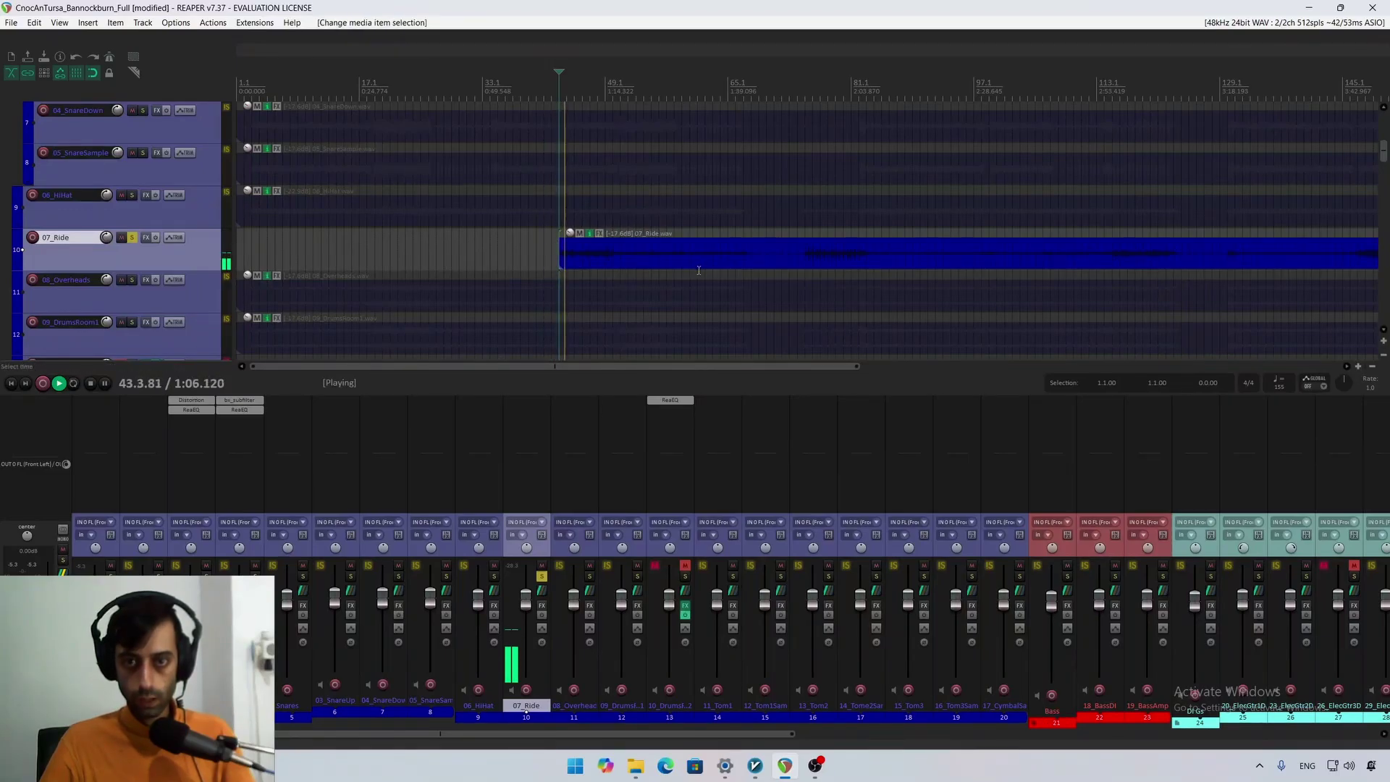
{"action": "key", "text": "space"}
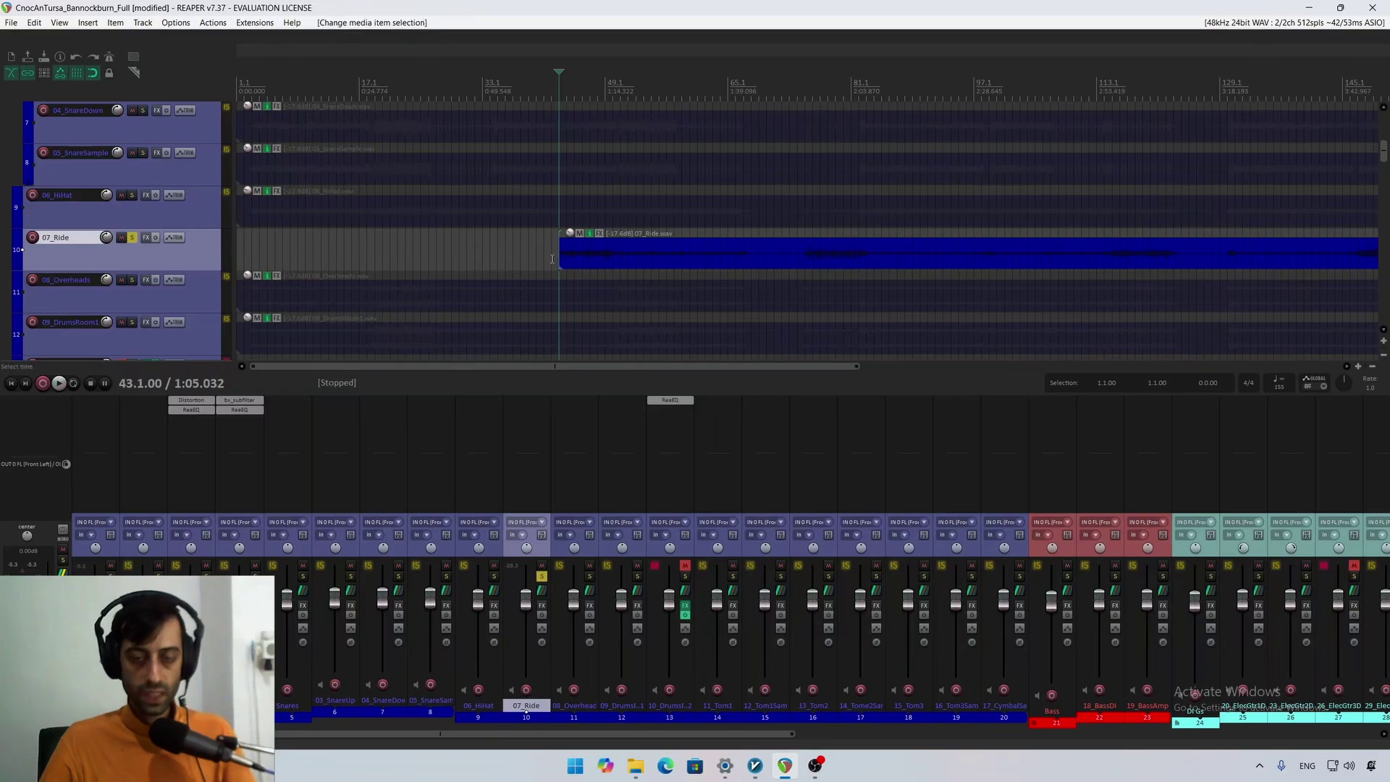
Step: Unsolo 07_Ride and play the full mix from bar 43 and from bar 7
{"action": "left_click", "coordinate": [133, 238]}
{"action": "key", "text": "space"}
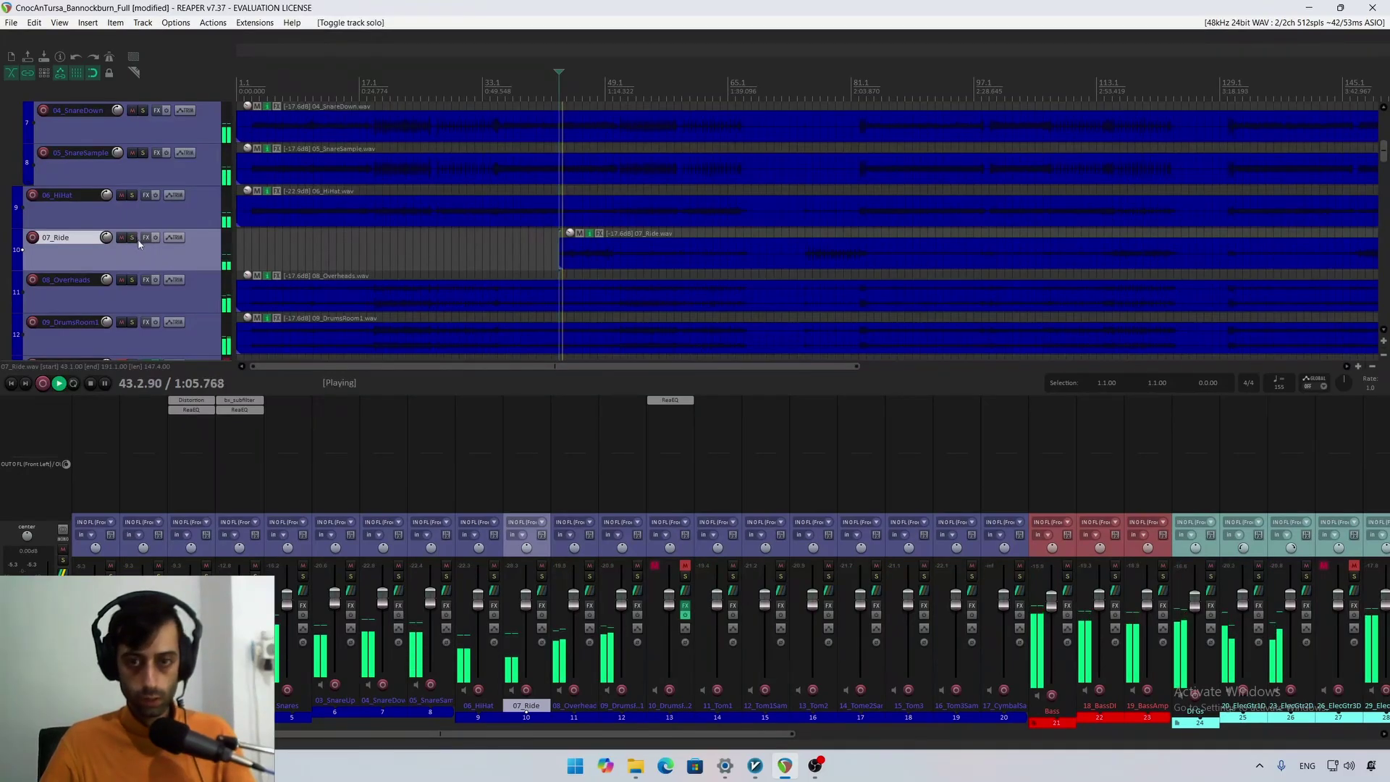
{"action": "scroll", "coordinate": [141, 245], "scroll_direction": "down", "scroll_amount": 1}
{"action": "key", "text": "1"}
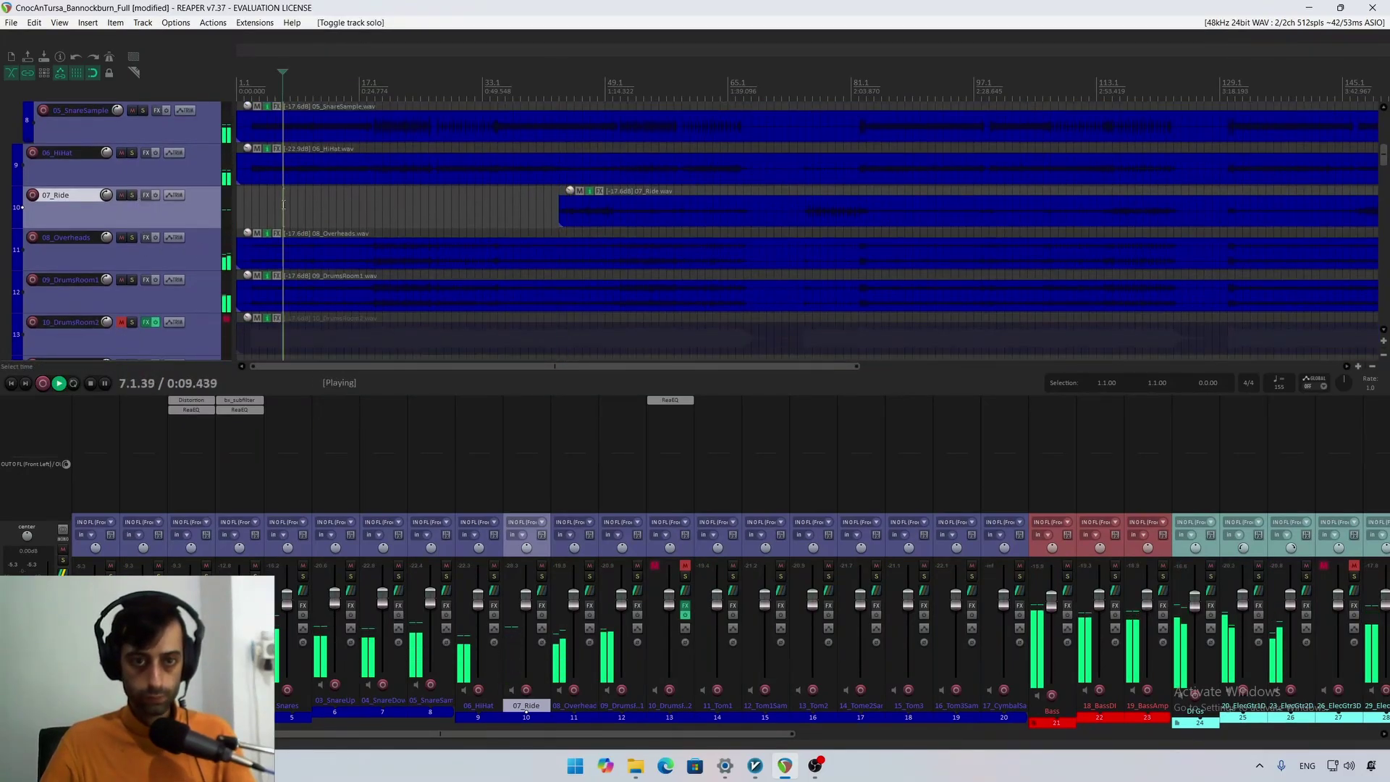
{"action": "key", "text": "space"}
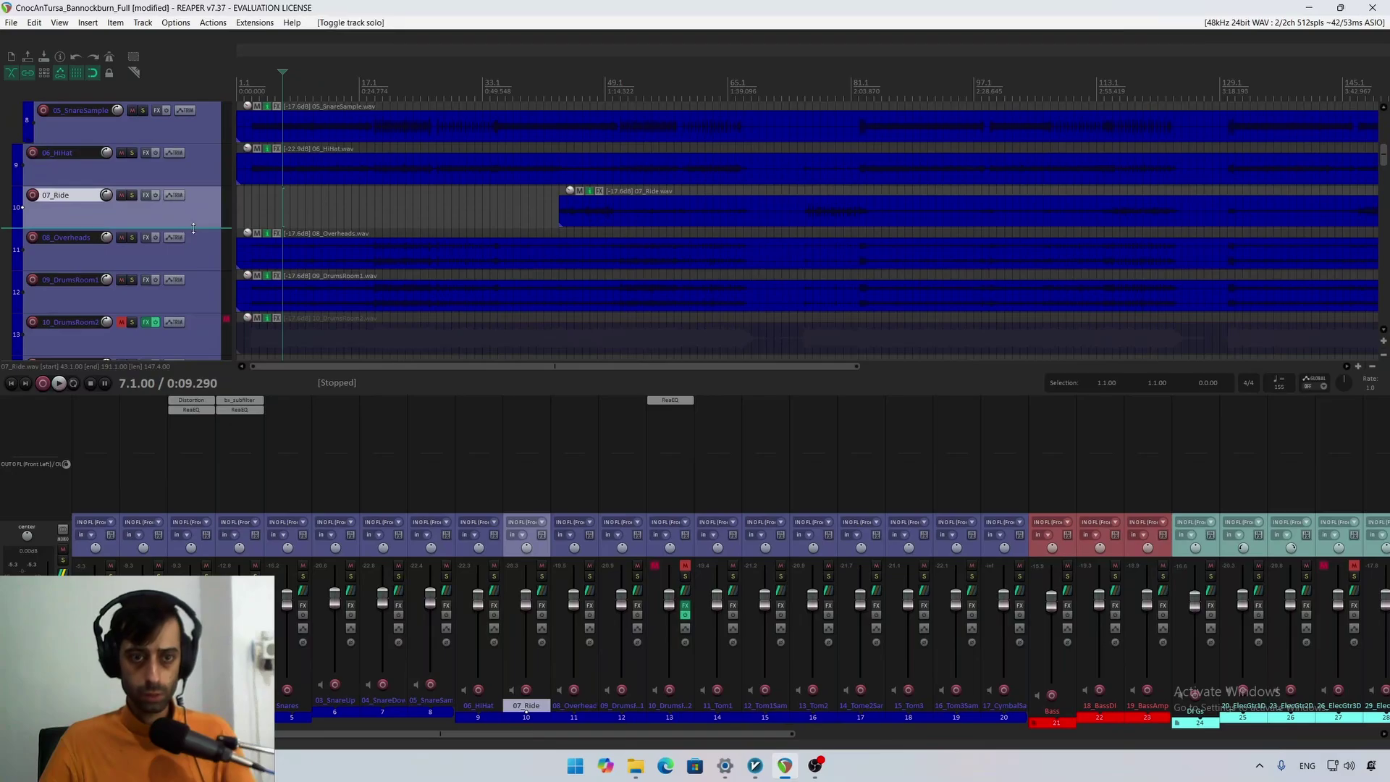
Step: Enlarge the 07_Ride track lane to inspect its waveform, and shrink it back to a low height
{"action": "left_click_drag", "start_coordinate": [194, 228], "coordinate": [212, 334]}
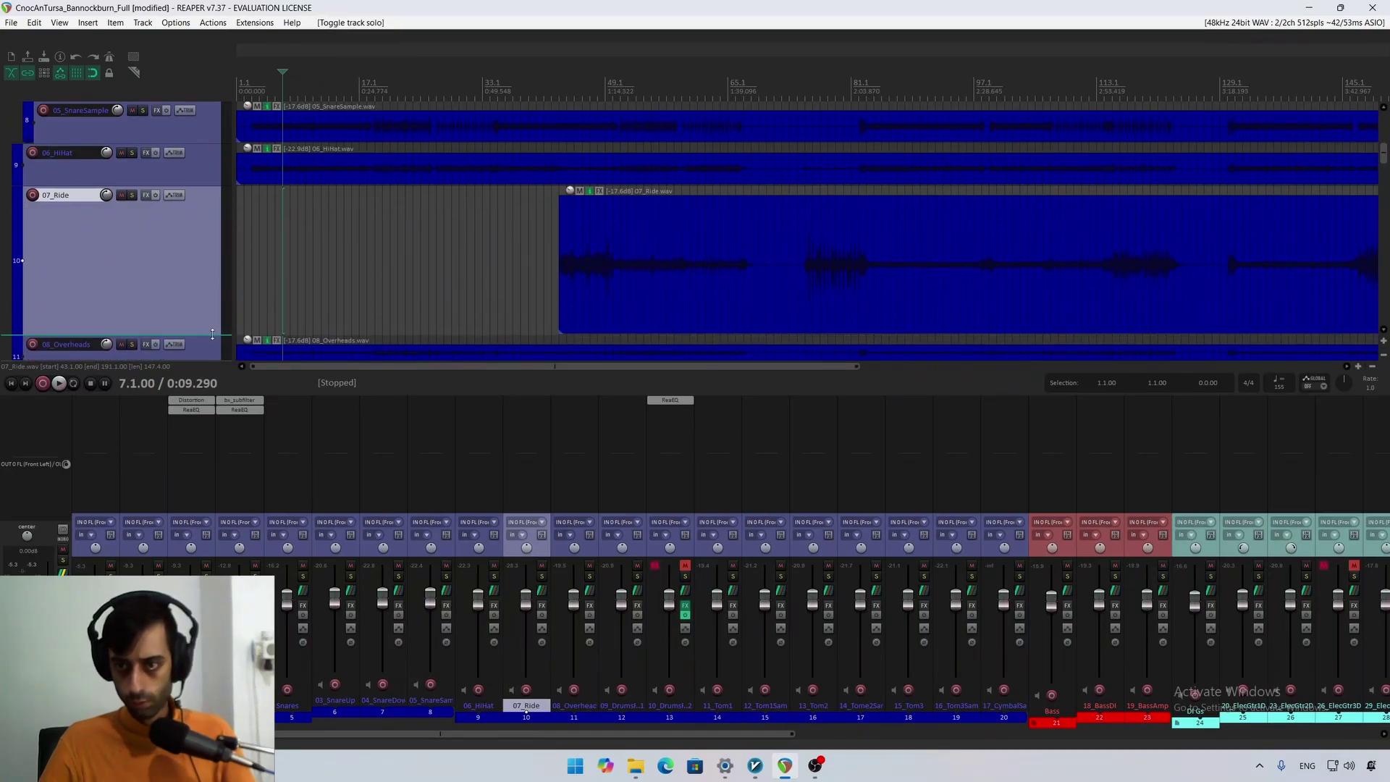
{"action": "left_click_drag", "start_coordinate": [212, 333], "coordinate": [212, 231]}
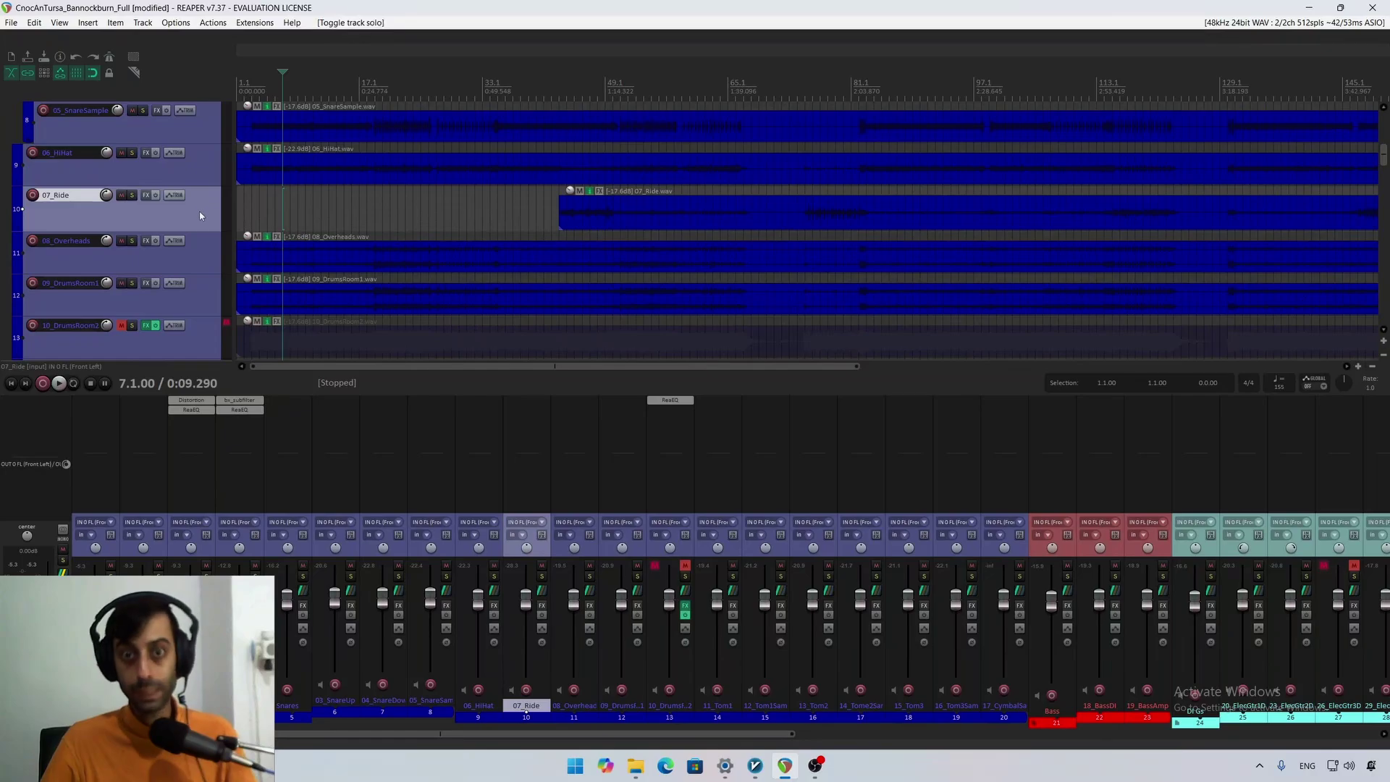
Step: Audition 08_Overheads soloed from bar 7 and from bar 18, leaving the track unsoloed and playback stopped
{"action": "left_click", "coordinate": [194, 267]}
{"action": "key", "text": "space"}
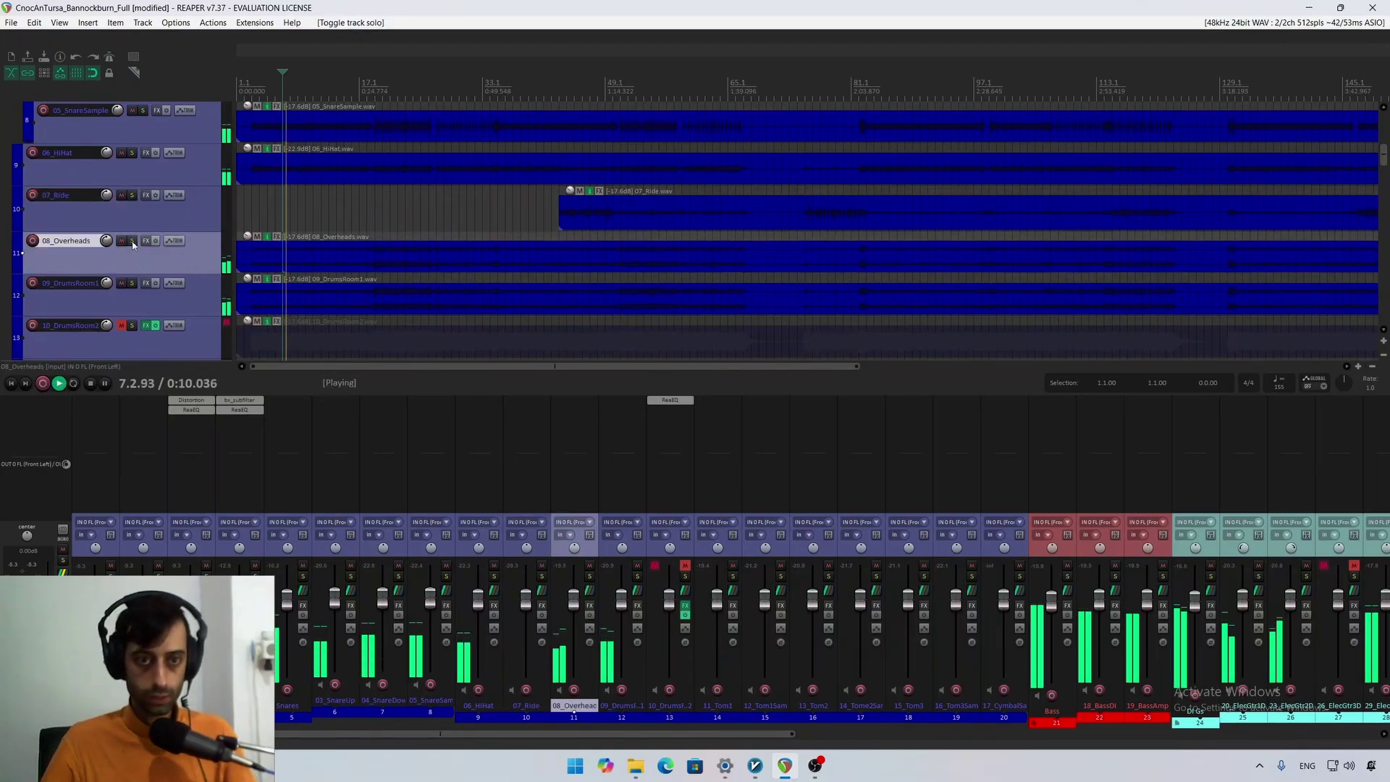
{"action": "left_click", "coordinate": [132, 241]}
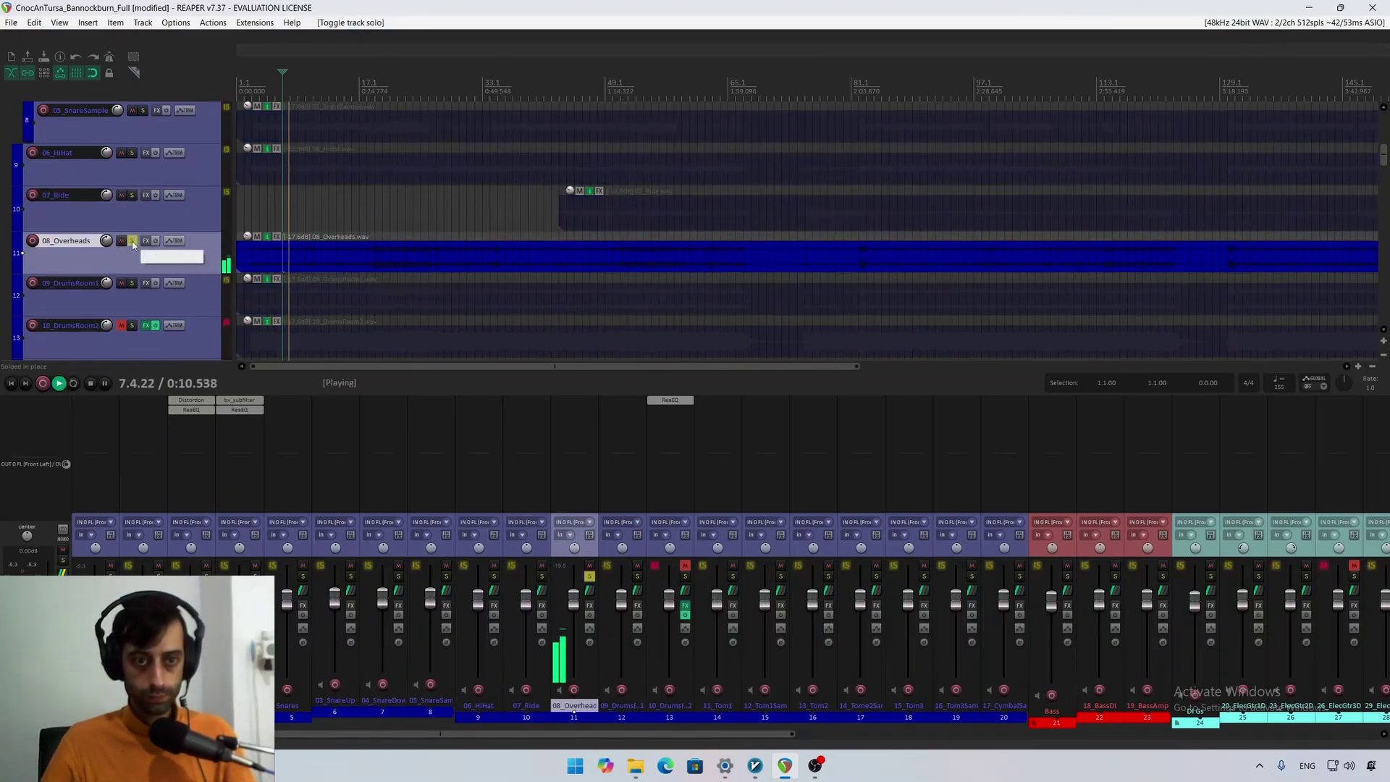
{"action": "left_click", "coordinate": [370, 254]}
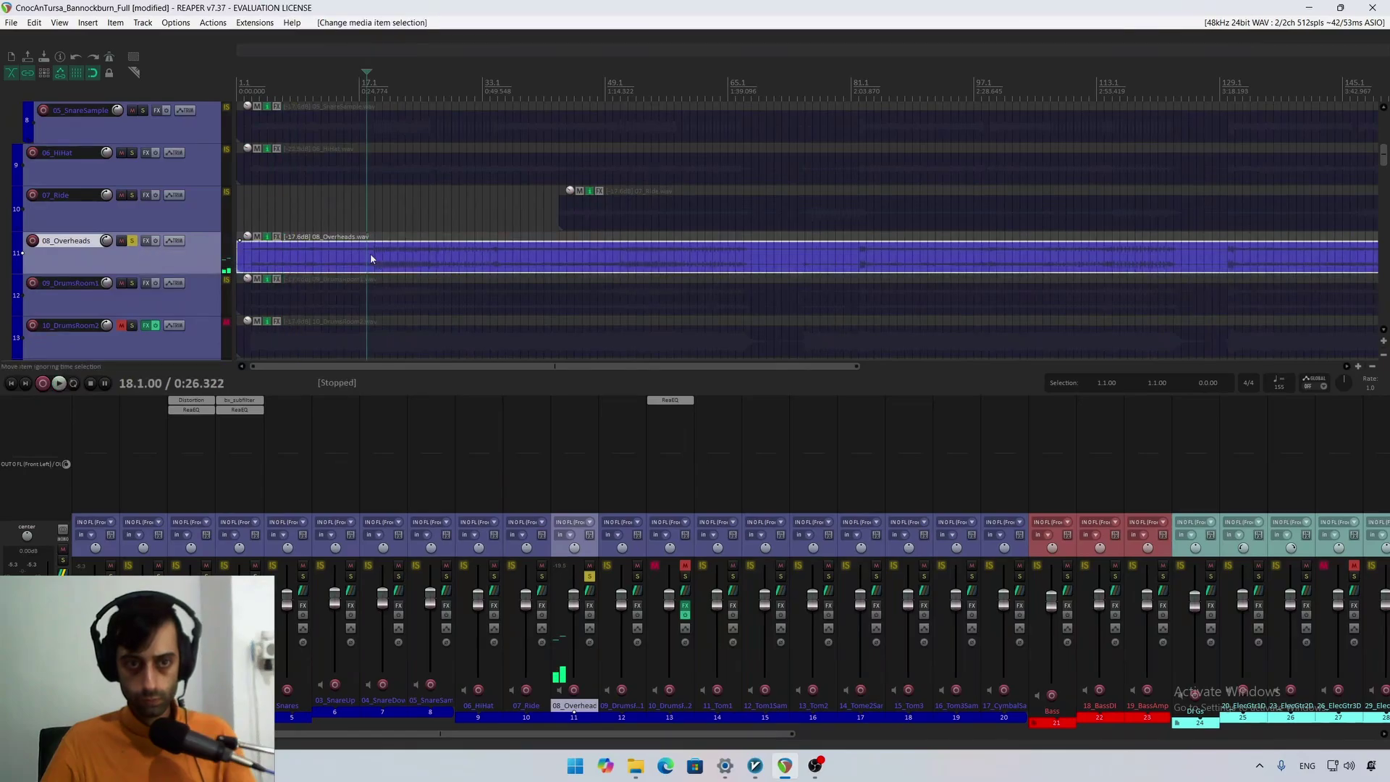
{"action": "left_click", "coordinate": [132, 242]}
{"action": "key", "text": "space"}
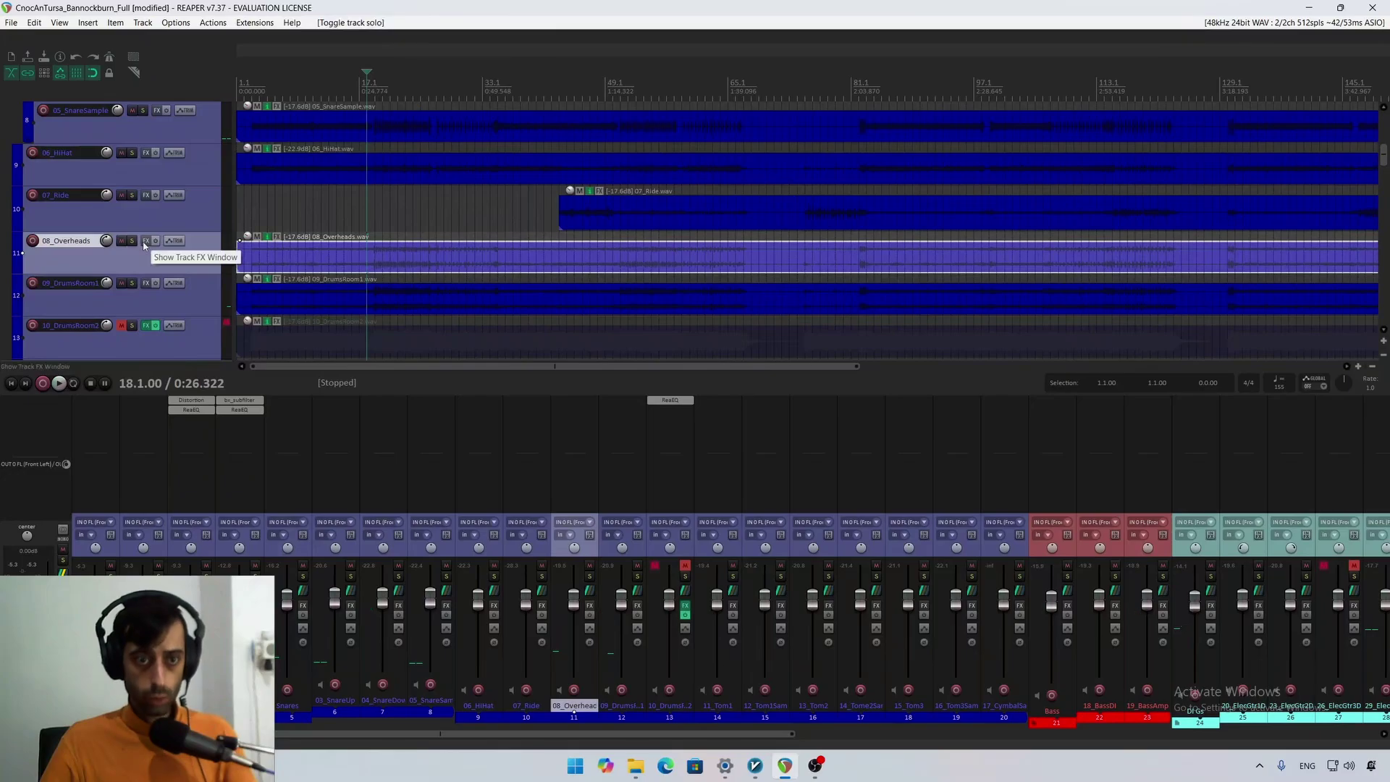
Step: Filter the plugins by "limiter" and add JS: Soft Clipper/Limiter to 08_Overheads, placing its window mid-screen
{"action": "left_click", "coordinate": [146, 240]}
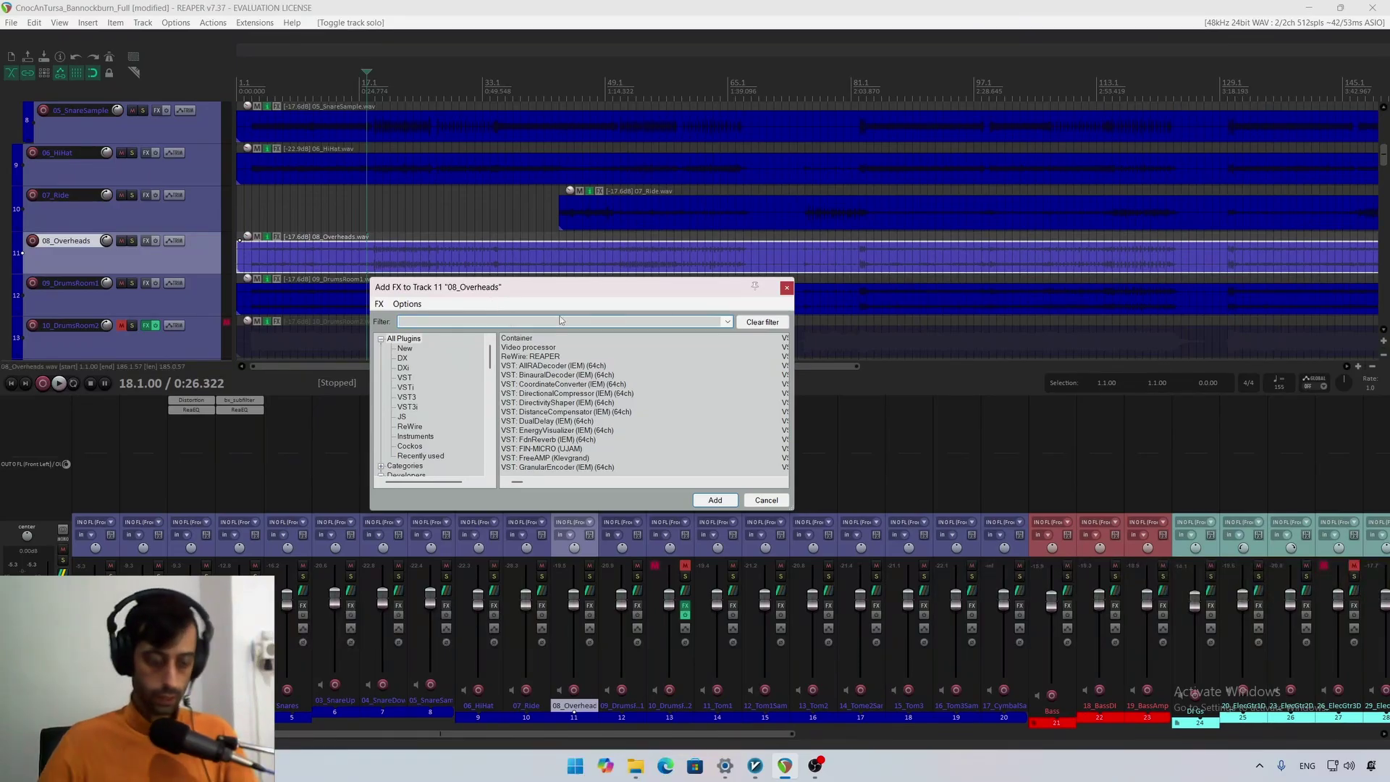
{"action": "type", "text": "er"}
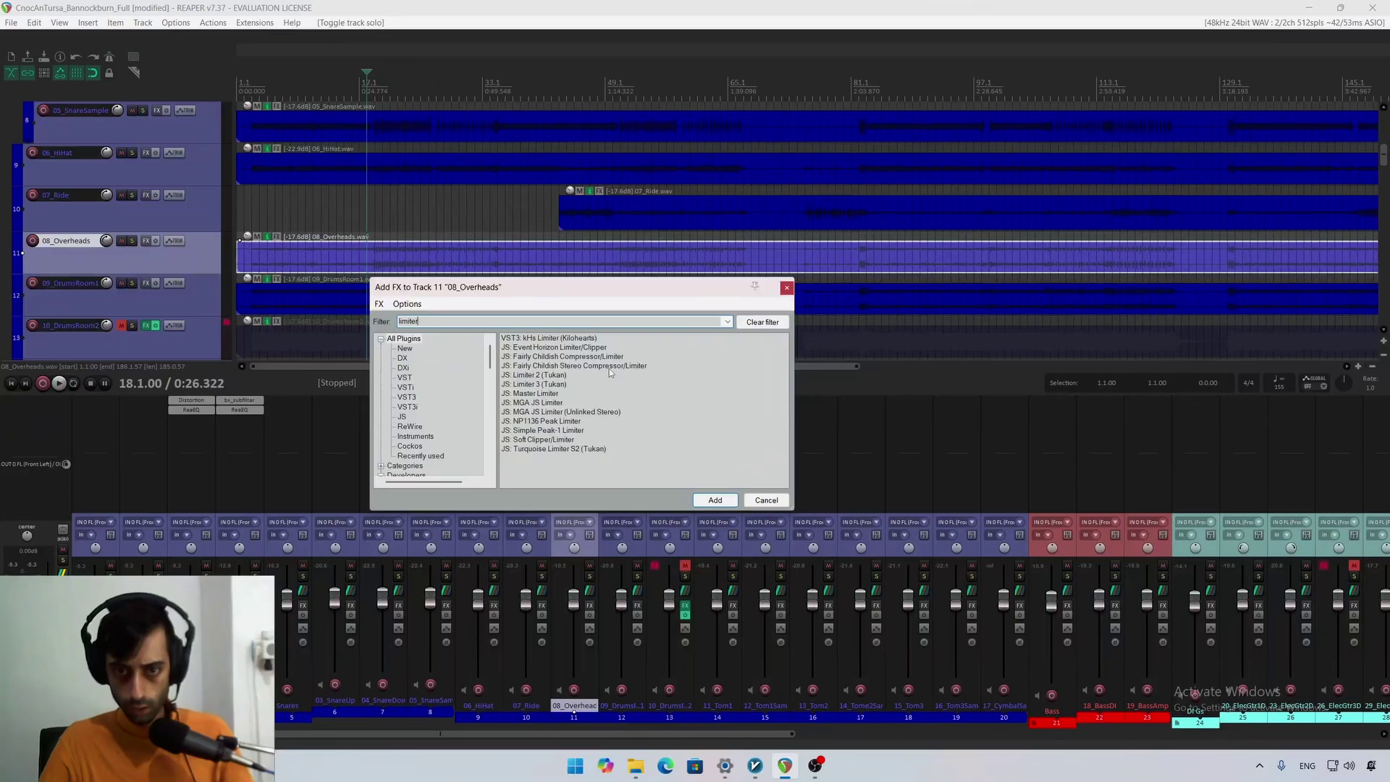
{"action": "double_click", "coordinate": [546, 439]}
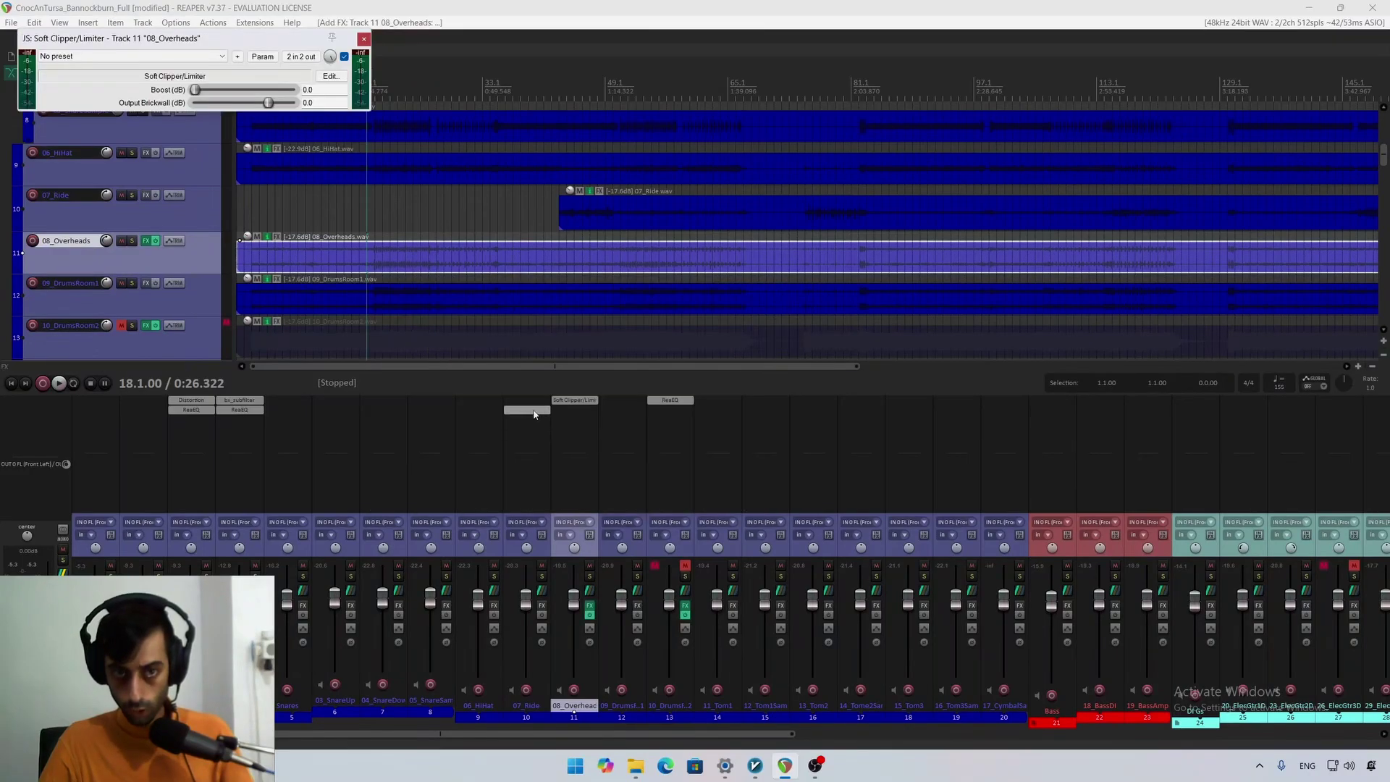
{"action": "left_click_drag", "start_coordinate": [210, 38], "coordinate": [512, 284]}
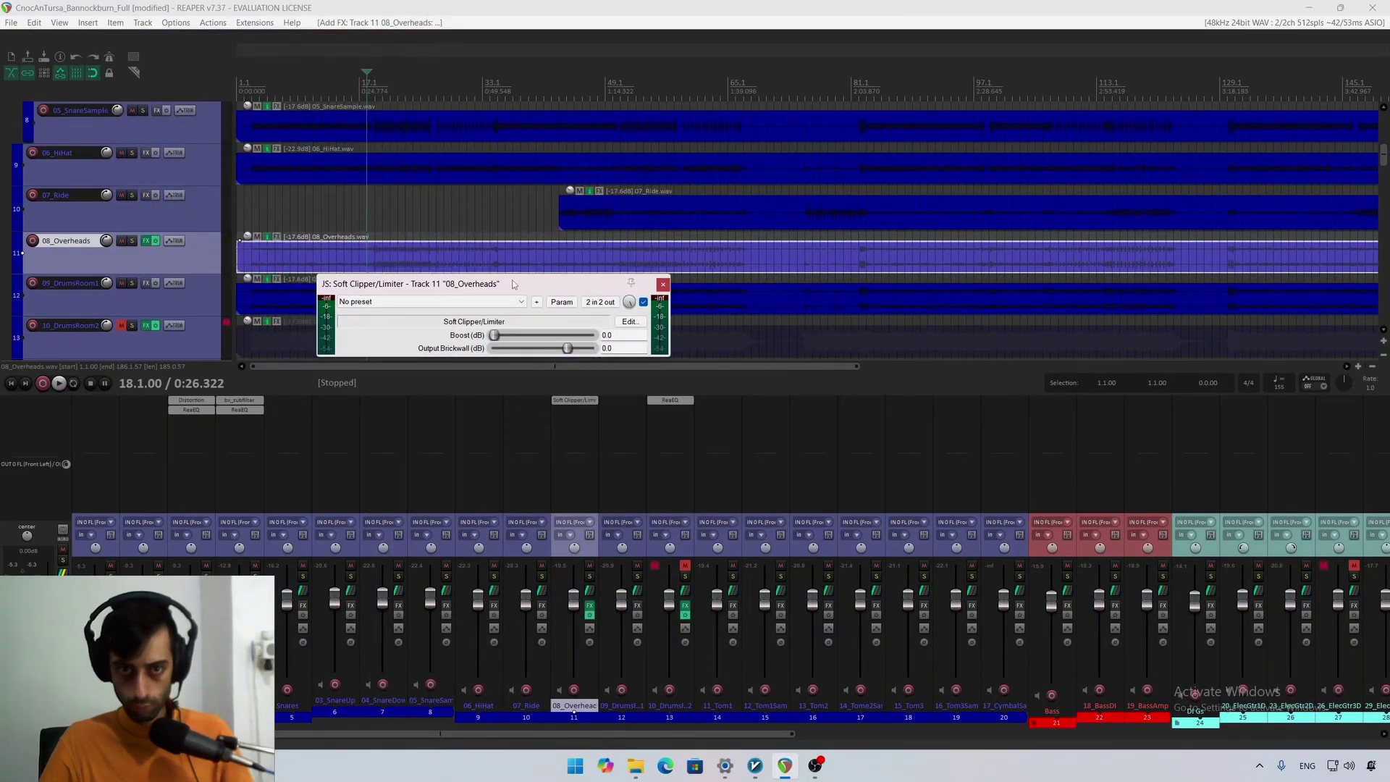
Step: Set the overheads' Soft Clipper/Limiter to 2.7 dB boost and a -3.0 dB output brickwall while listening soloed, and close it
{"action": "key", "text": "space"}
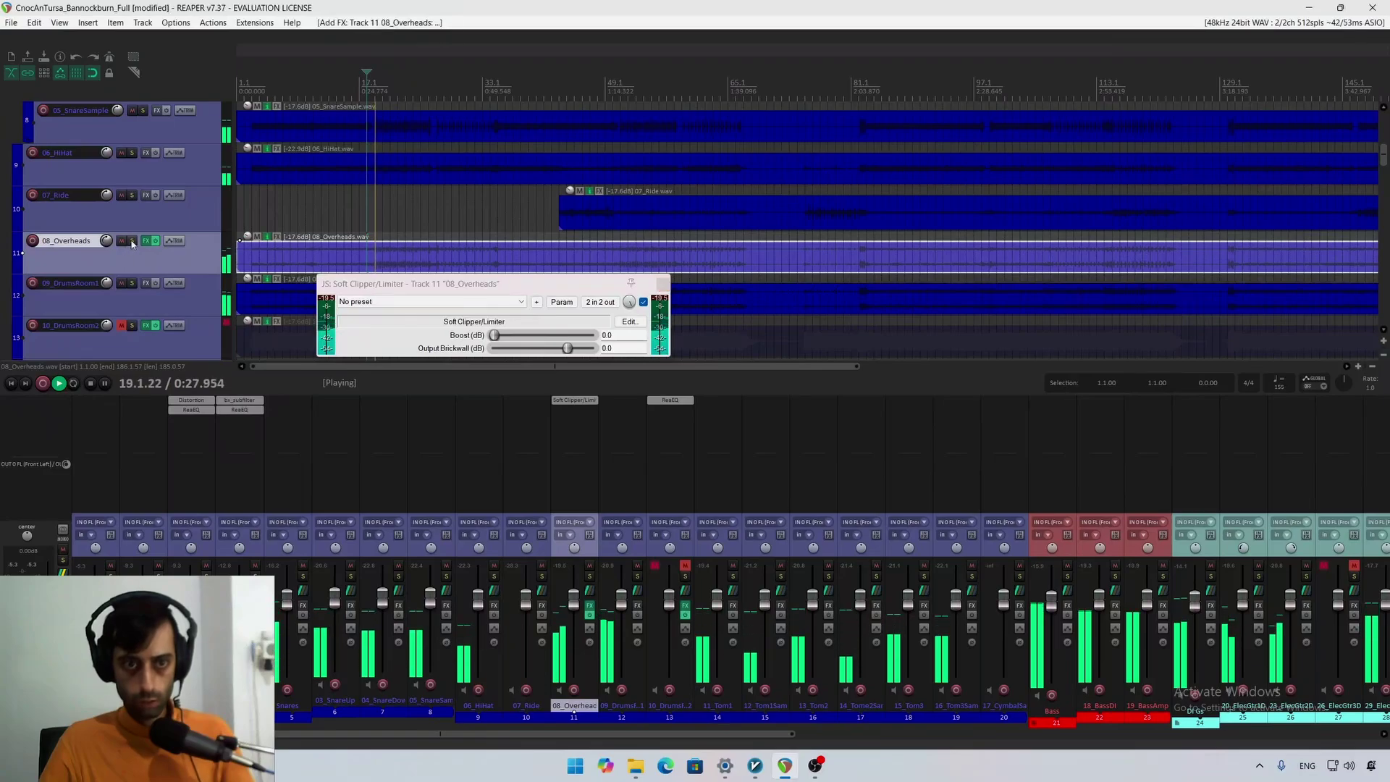
{"action": "key", "text": "alt+s"}
{"action": "mouse_move", "coordinate": [494, 335]}
{"action": "left_mouse_down"}
{"action": "mouse_move", "coordinate": [597, 346]}
{"action": "mouse_move", "coordinate": [524, 335]}
{"action": "mouse_move", "coordinate": [480, 354]}
{"action": "left_mouse_up"}
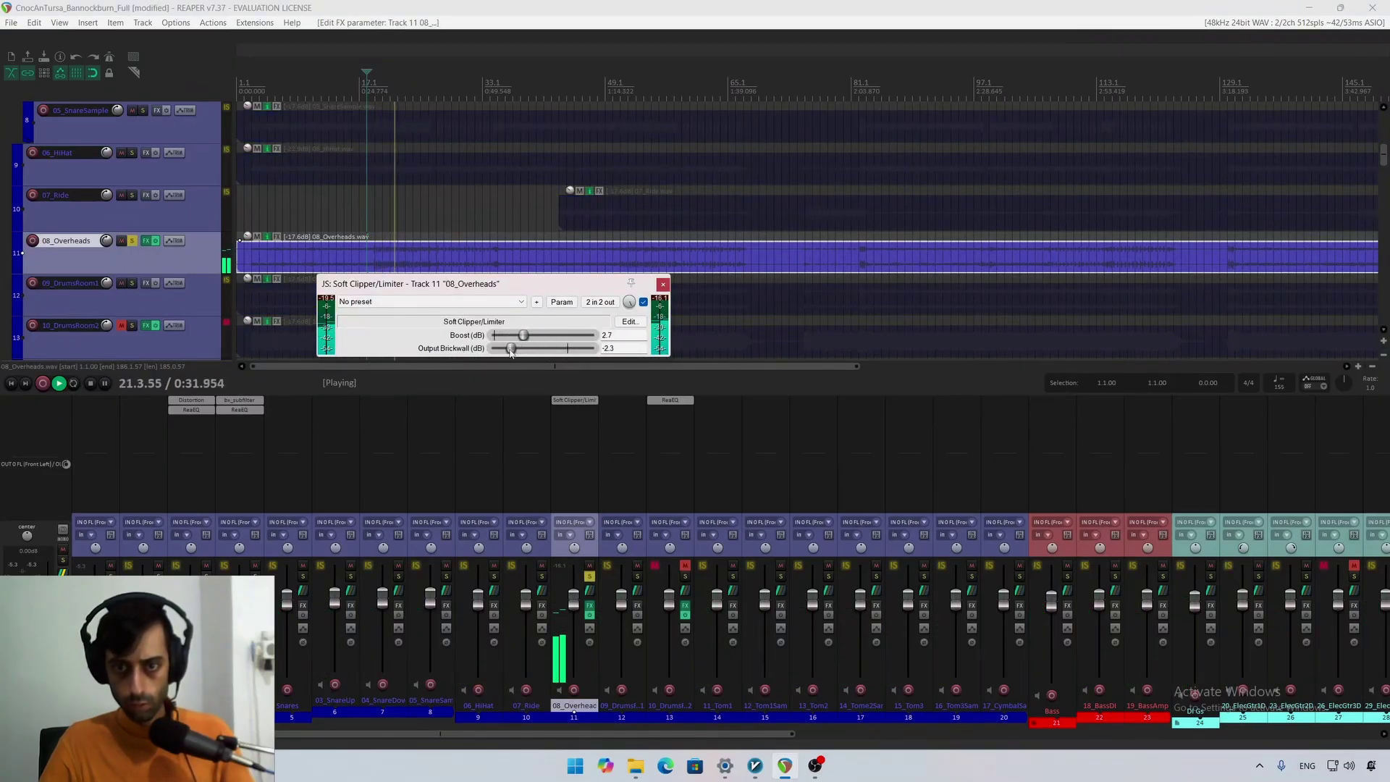
{"action": "key", "text": "space"}
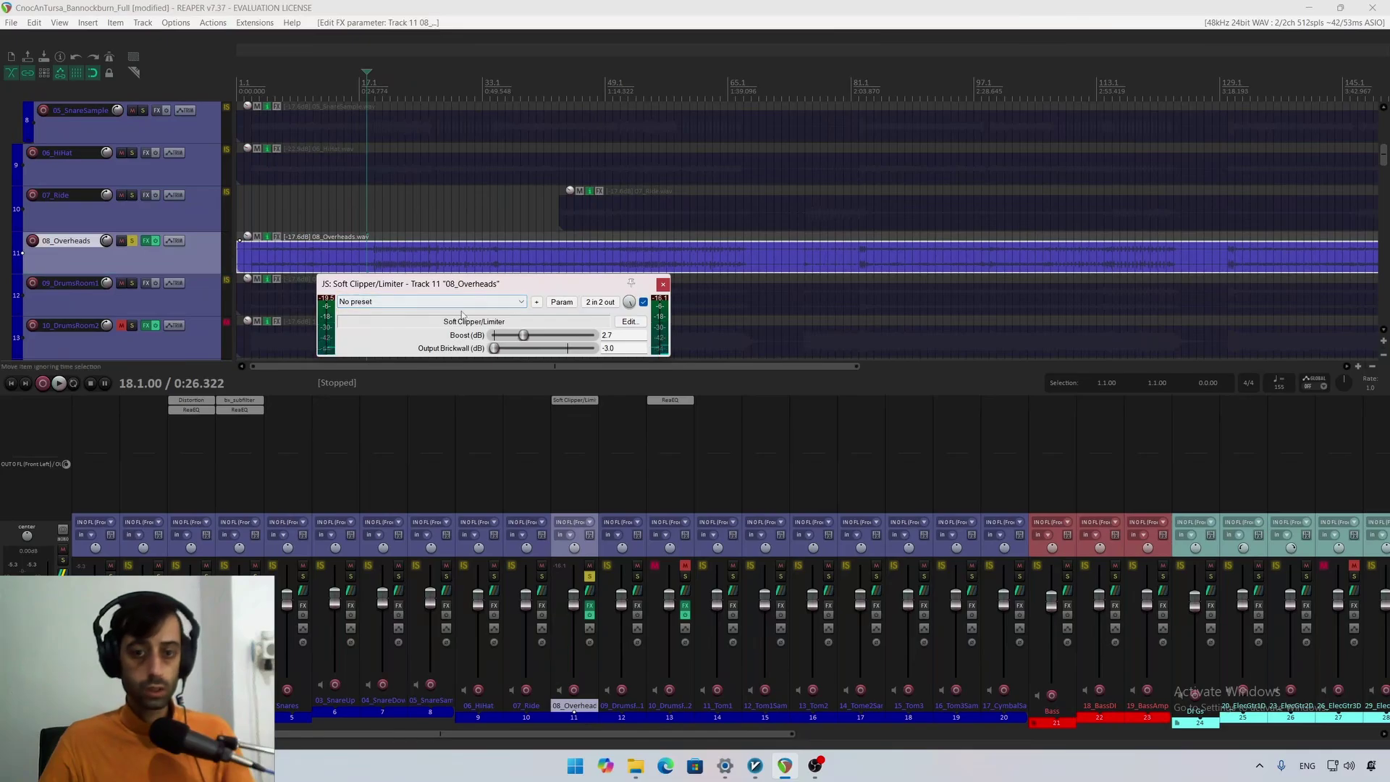
{"action": "key", "text": "Escape"}
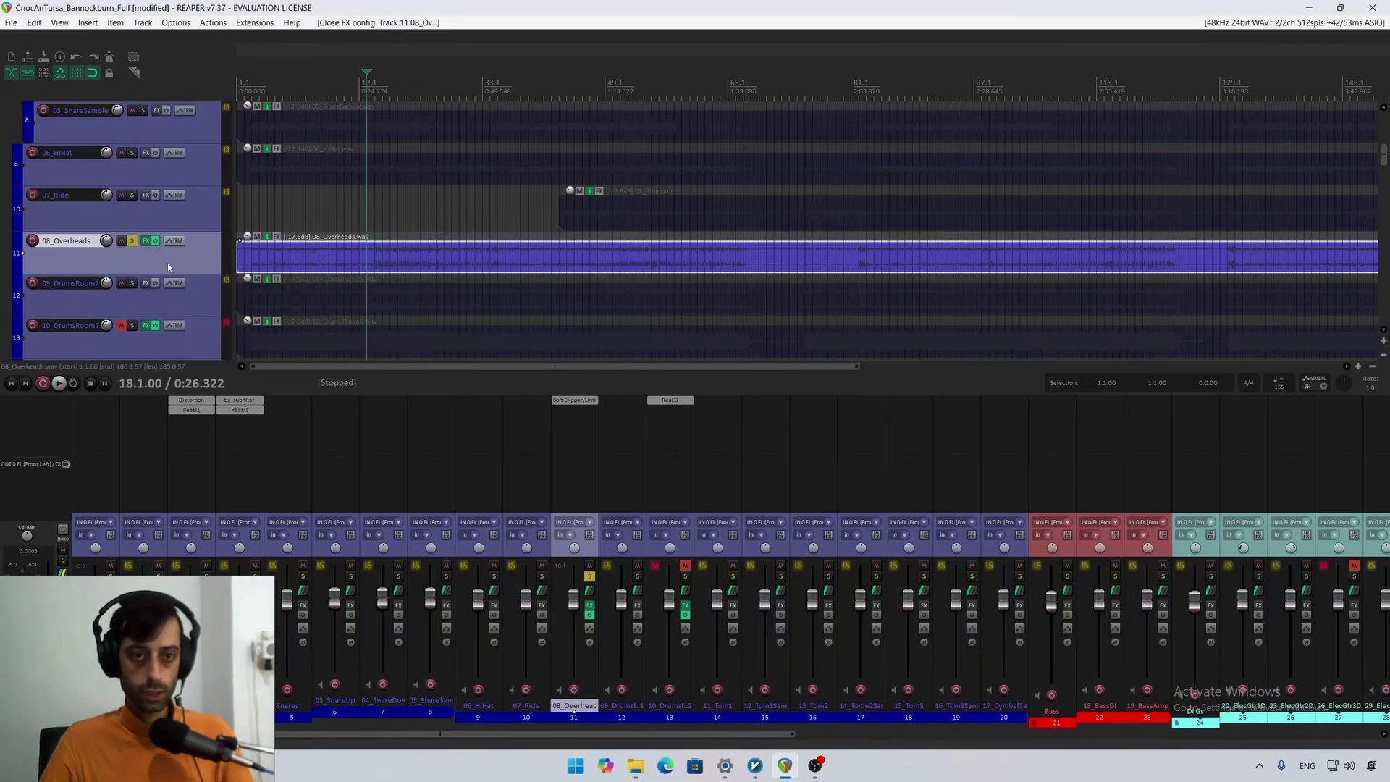
Step: Replace the Soft Clipper/Limiter on 08_Overheads with VST: ReaLimit (Cockos), found by filtering the plugins by "realimi"
{"action": "left_click", "coordinate": [146, 240]}
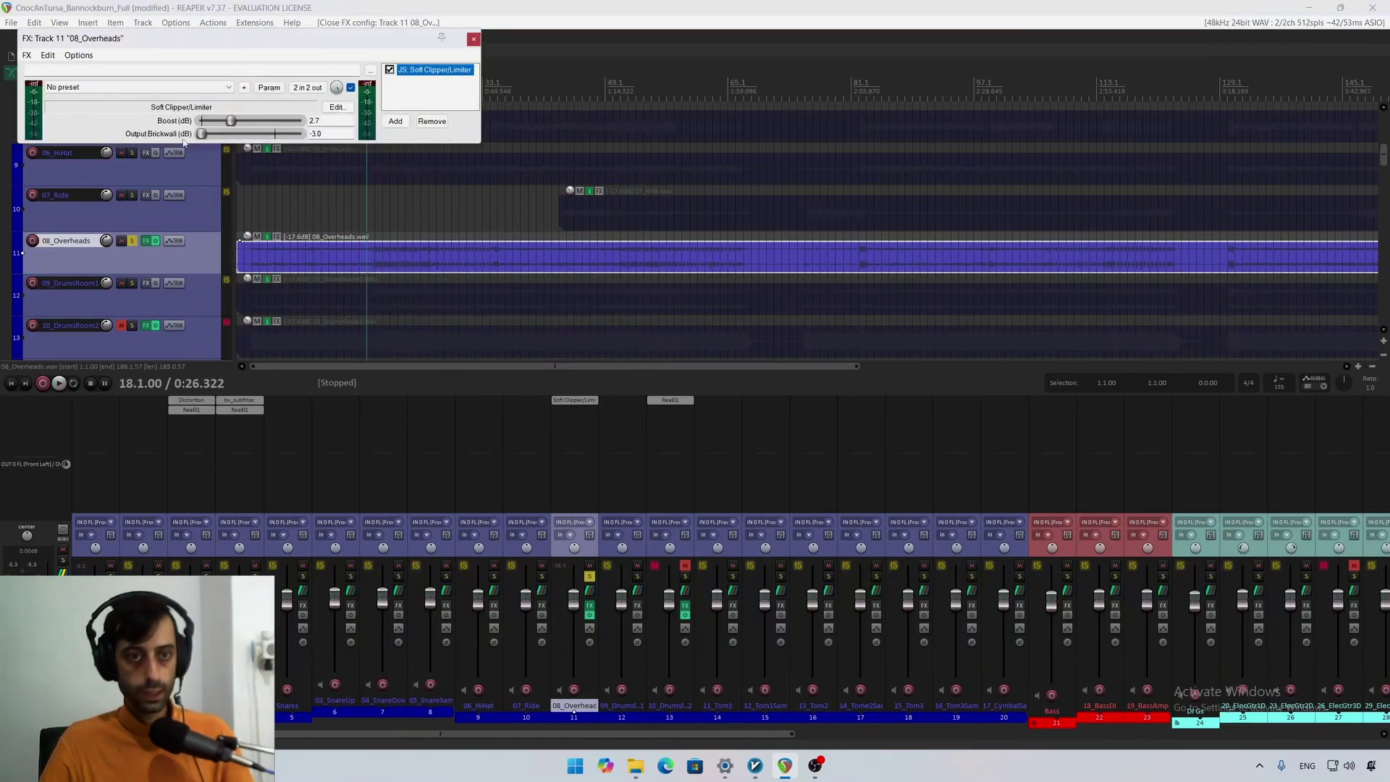
{"action": "right_click", "coordinate": [428, 94]}
{"action": "left_click", "coordinate": [483, 90]}
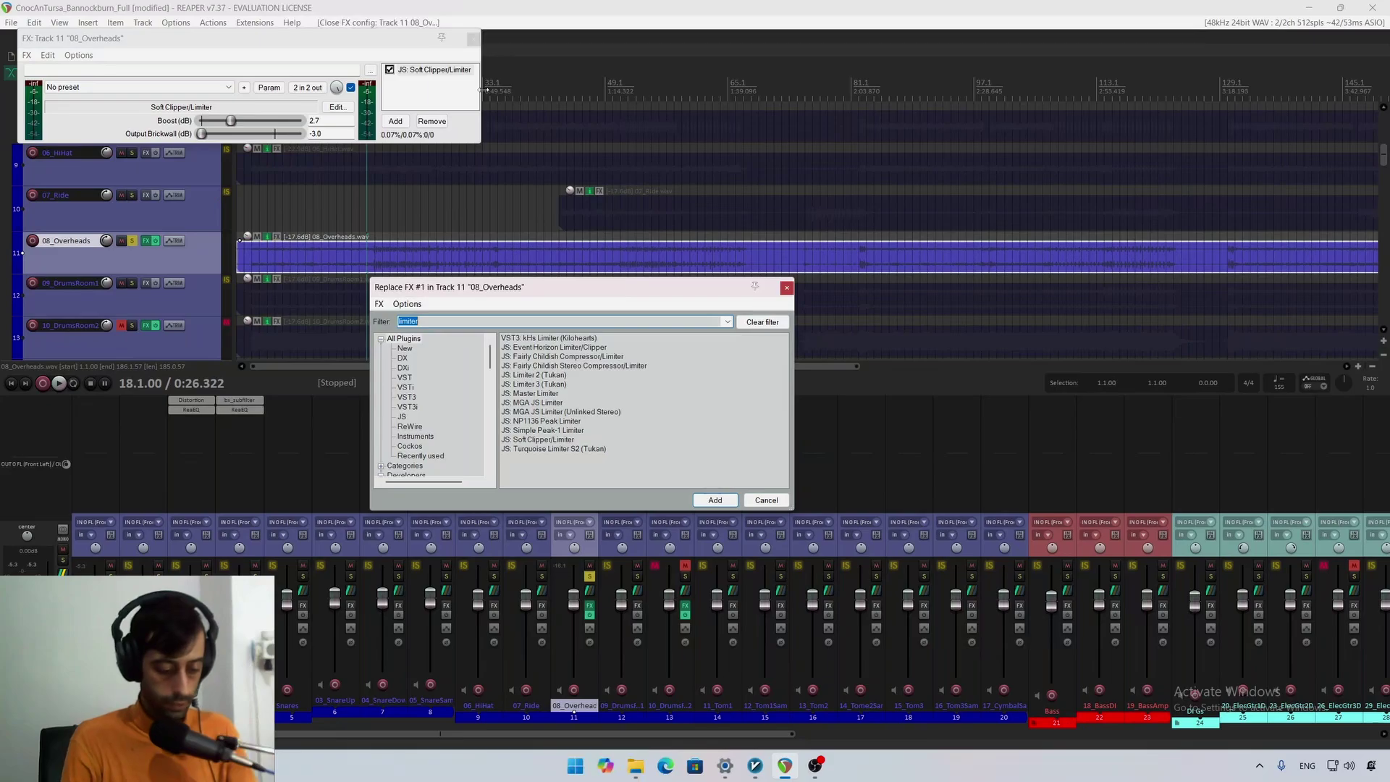
{"action": "type", "text": "comp"}
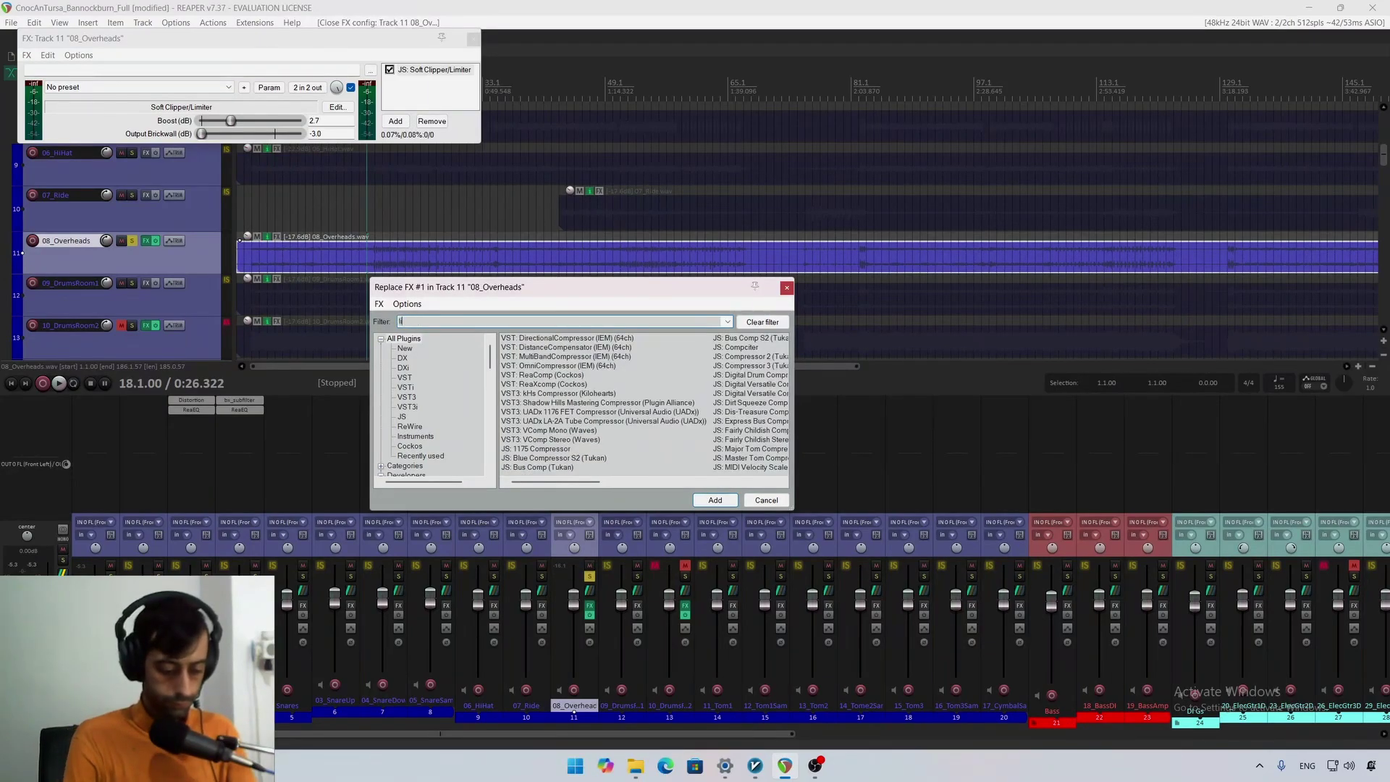
{"action": "type", "text": "limiter"}
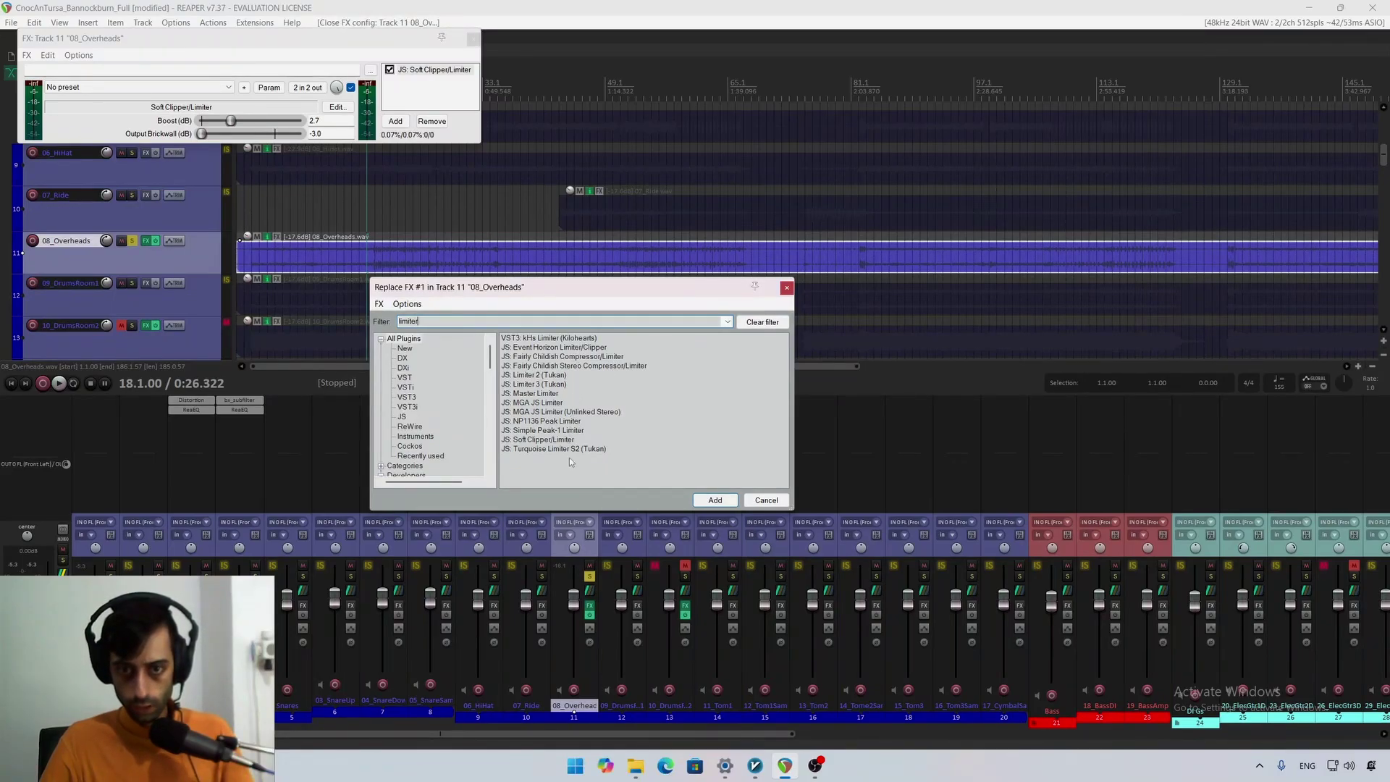
{"action": "left_click_drag", "start_coordinate": [420, 322], "coordinate": [372, 320]}
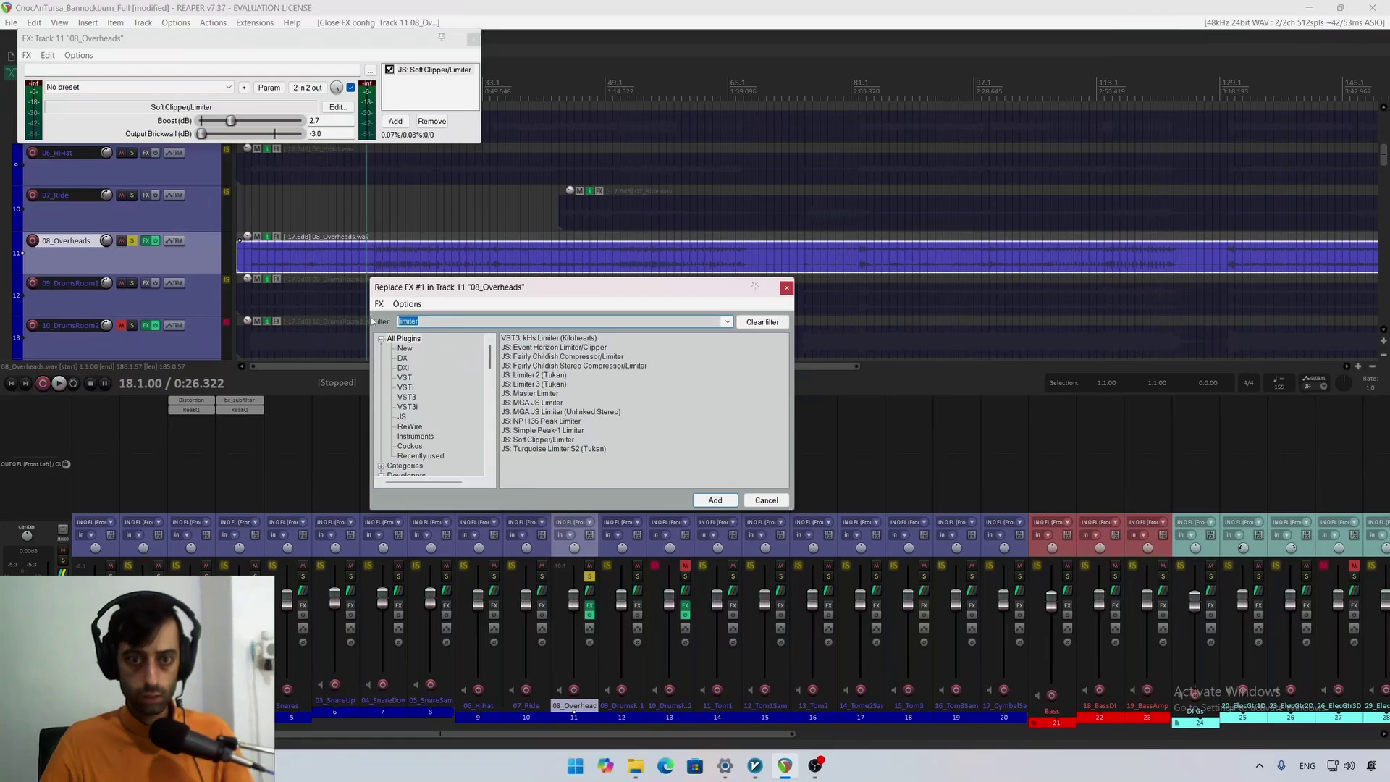
{"action": "type", "text": "realim"}
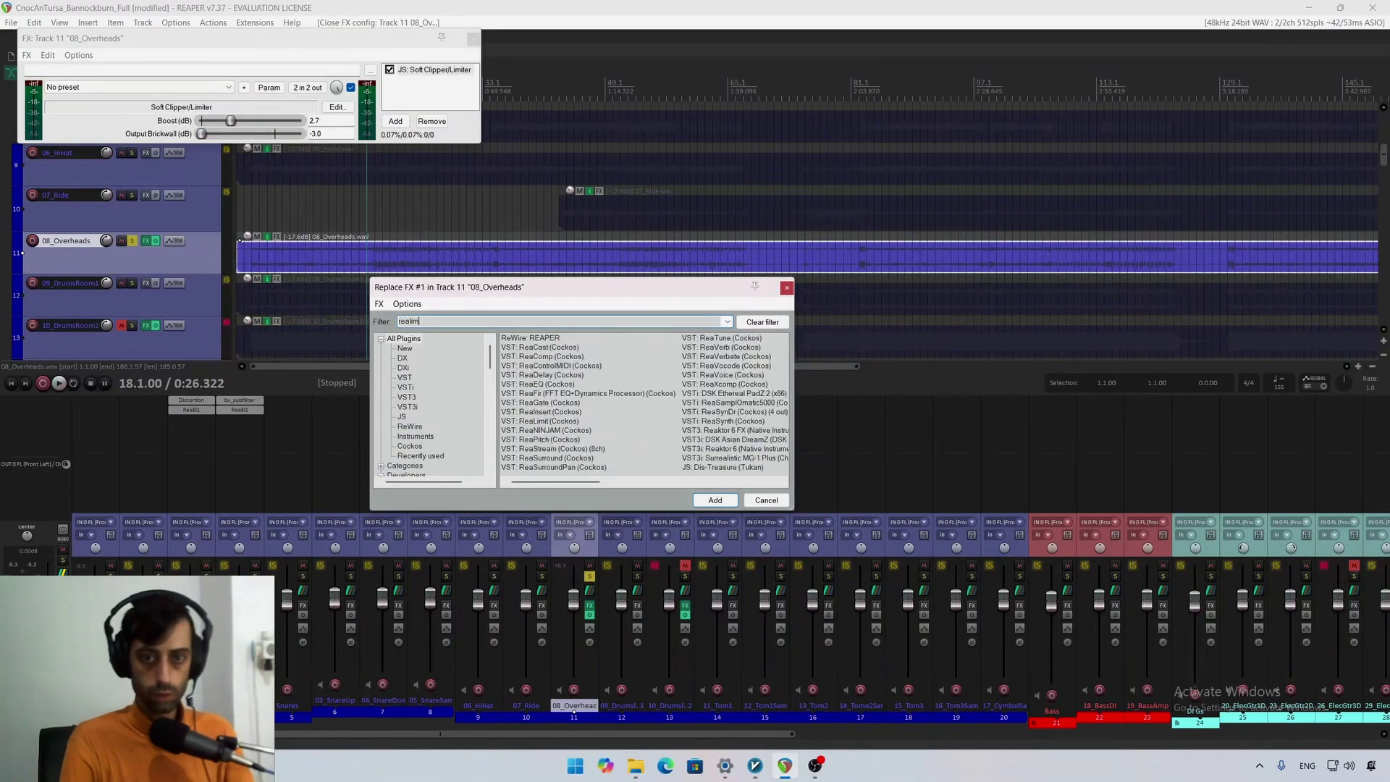
{"action": "type", "text": "i"}
{"action": "double_click", "coordinate": [540, 338]}
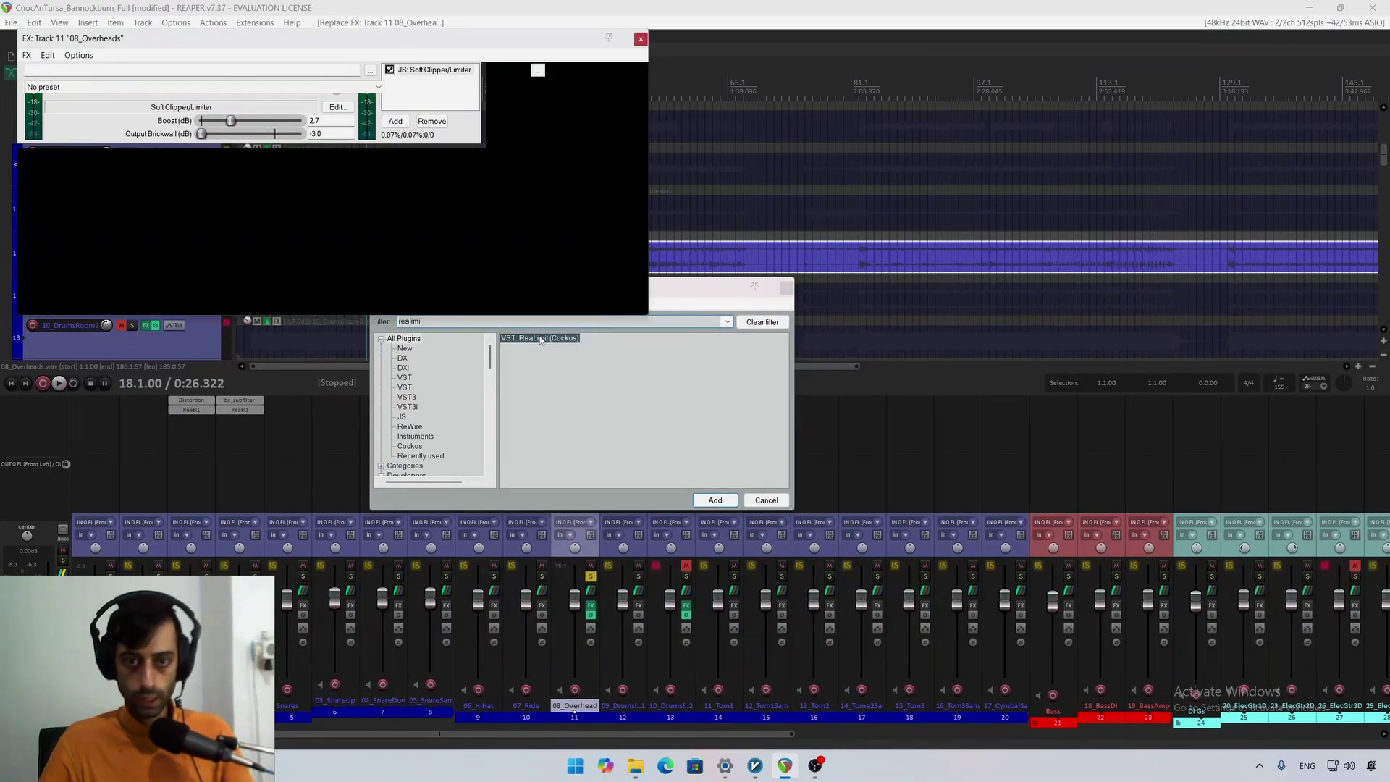
Step: Filter the plugins by "compc", add JS: Compciter after ReaLimit on 08_Overheads, and place its floating window mid-screen before closing it
{"action": "right_click", "coordinate": [565, 113]}
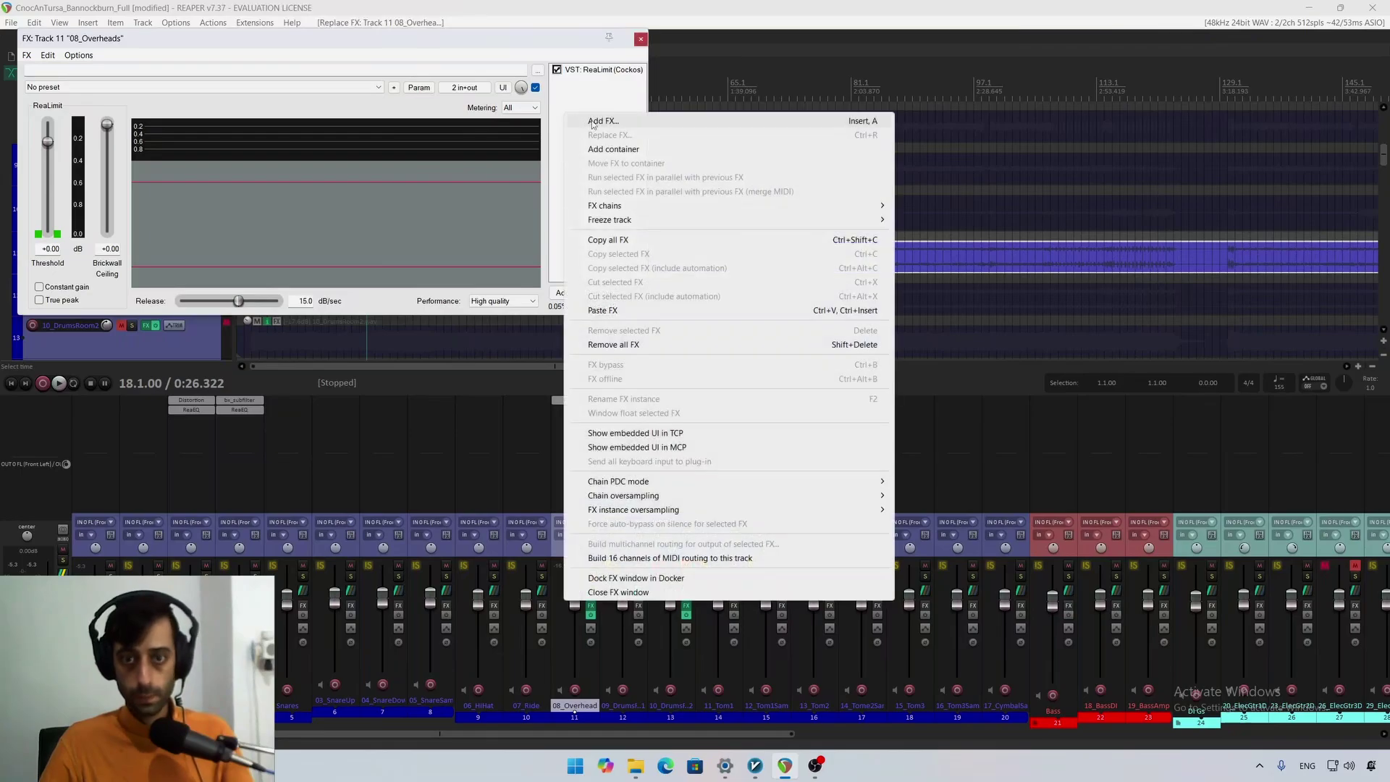
{"action": "left_click", "coordinate": [588, 125]}
{"action": "type", "text": "distor"}
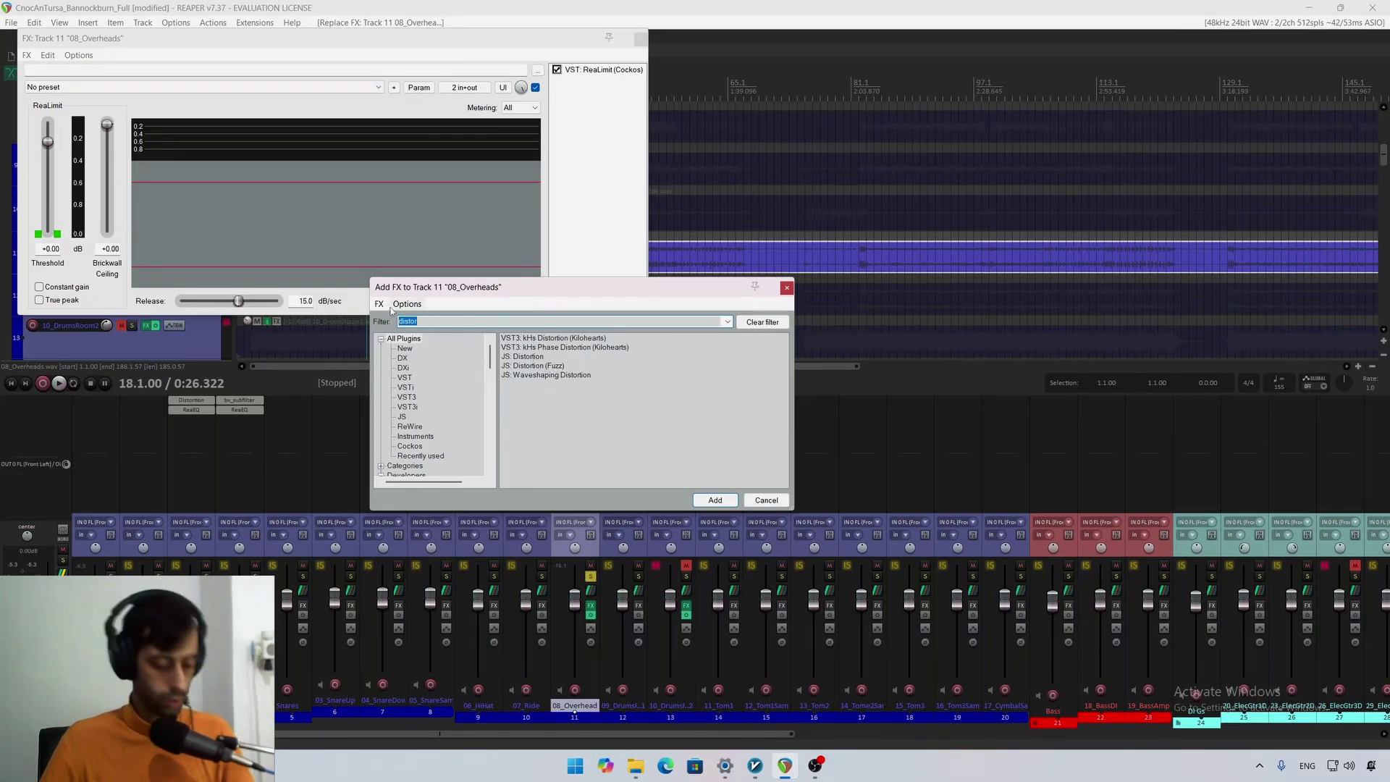
{"action": "type", "text": "comp"}
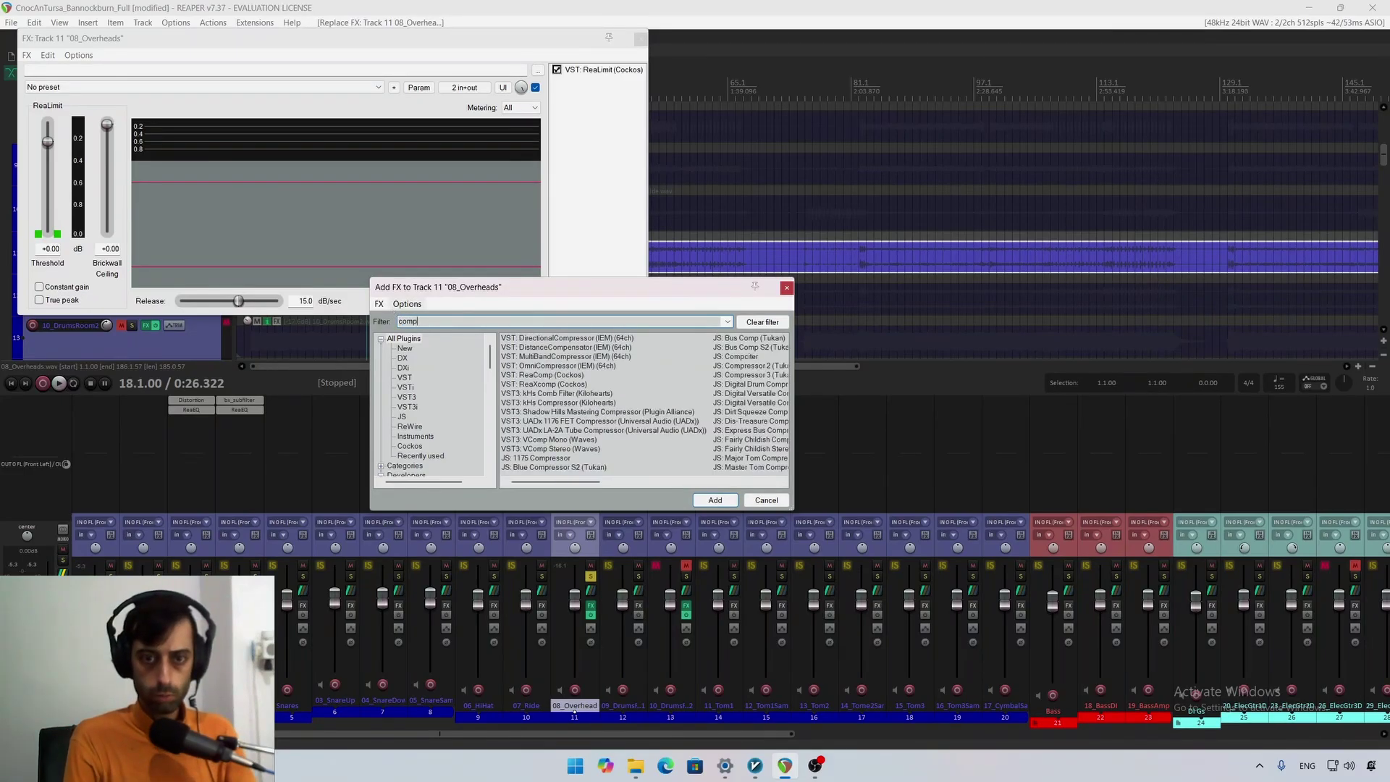
{"action": "type", "text": "c"}
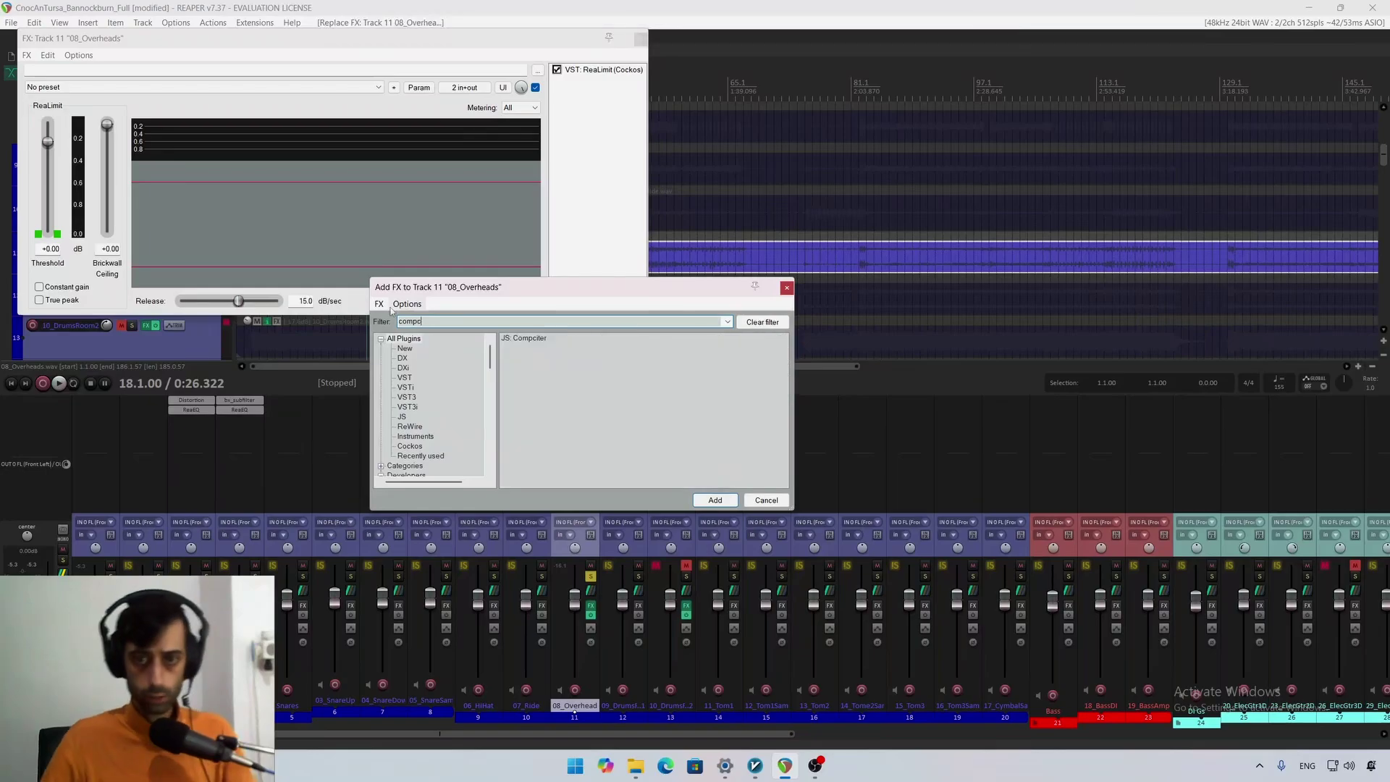
{"action": "double_click", "coordinate": [526, 343]}
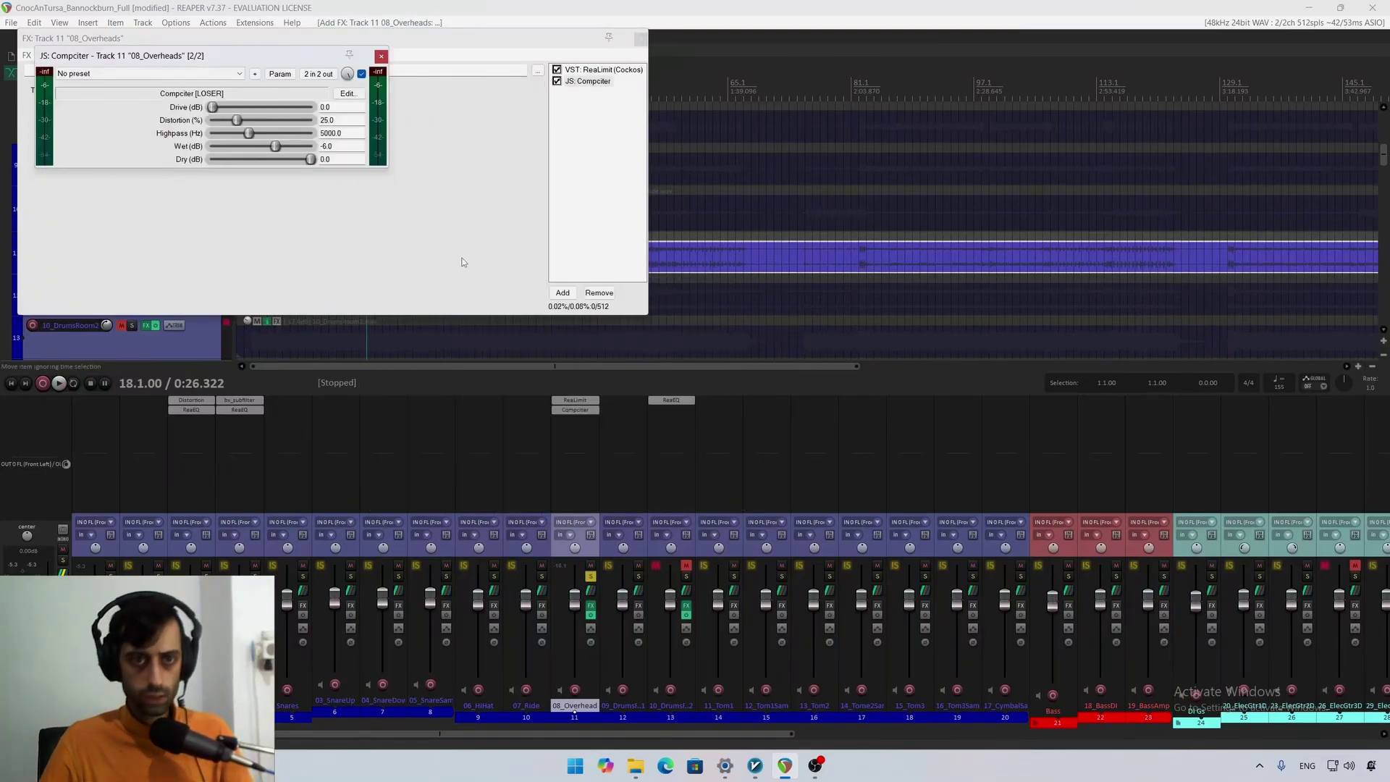
{"action": "left_click_drag", "start_coordinate": [239, 59], "coordinate": [506, 272]}
{"action": "left_click", "coordinate": [645, 265]}
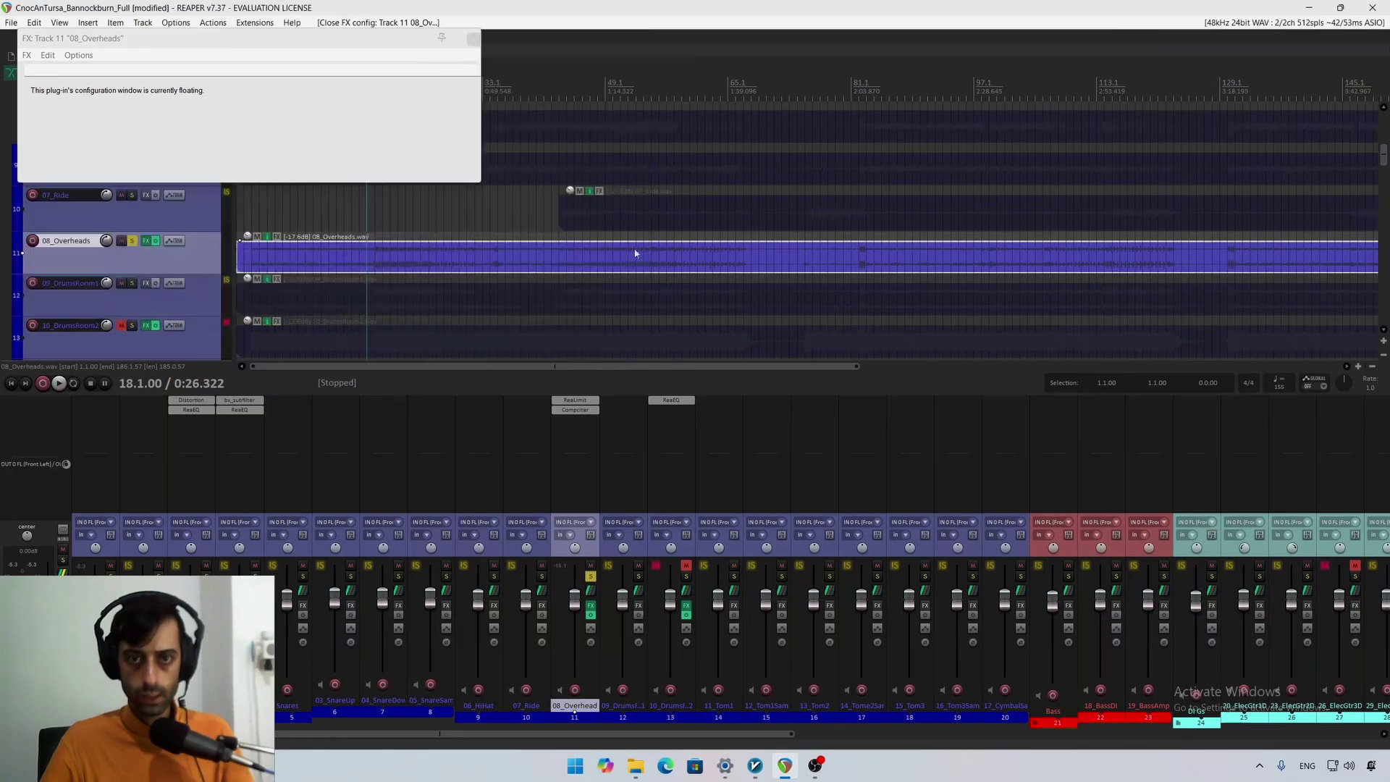
Step: Move the overheads' FX chain window mid-screen, bypass Compciter, and lower ReaLimit's threshold to -9.90 dB during playback
{"action": "left_click", "coordinate": [401, 73]}
{"action": "left_click_drag", "start_coordinate": [368, 40], "coordinate": [720, 263]}
{"action": "left_click", "coordinate": [784, 293]}
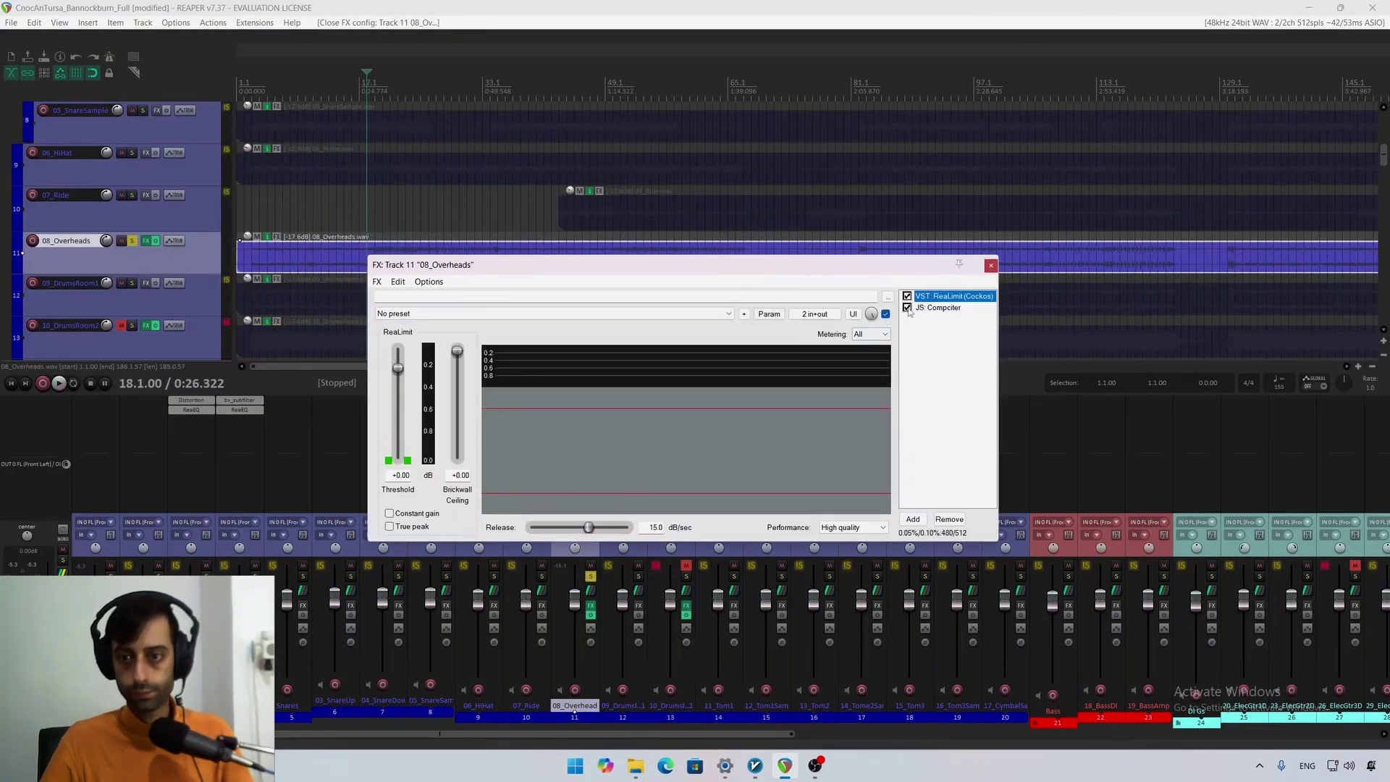
{"action": "left_click_drag", "start_coordinate": [397, 368], "coordinate": [397, 382]}
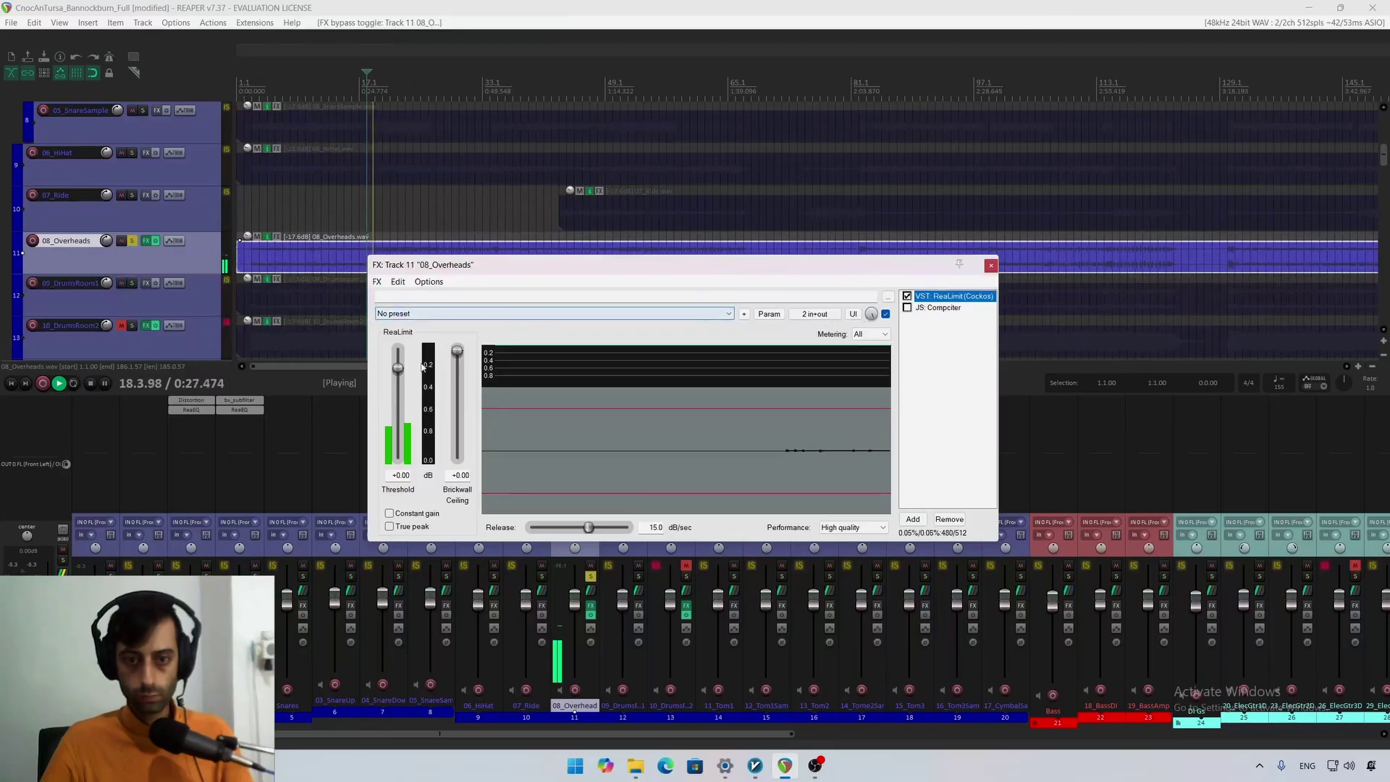
{"action": "right_click", "coordinate": [18, 417]}
{"action": "left_click", "coordinate": [60, 51]}
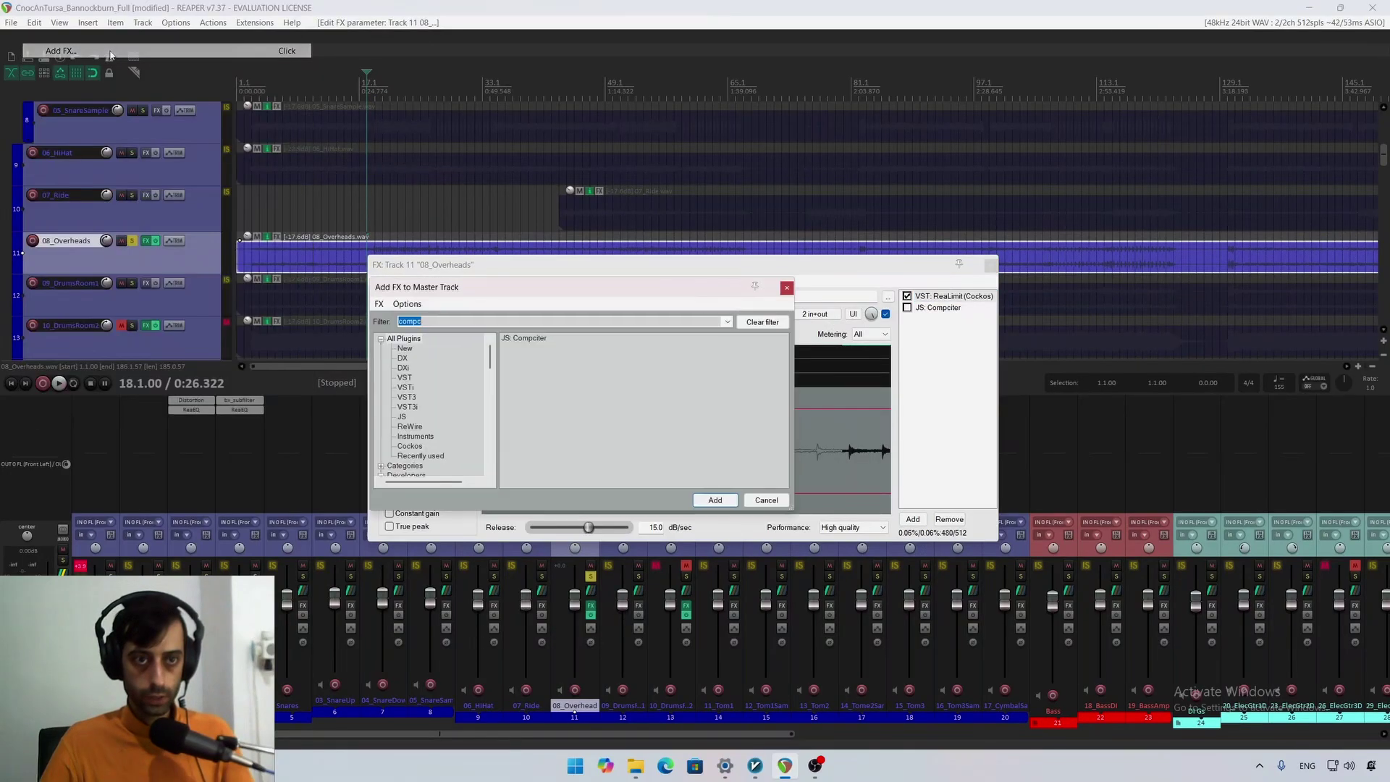
{"action": "left_click", "coordinate": [787, 289]}
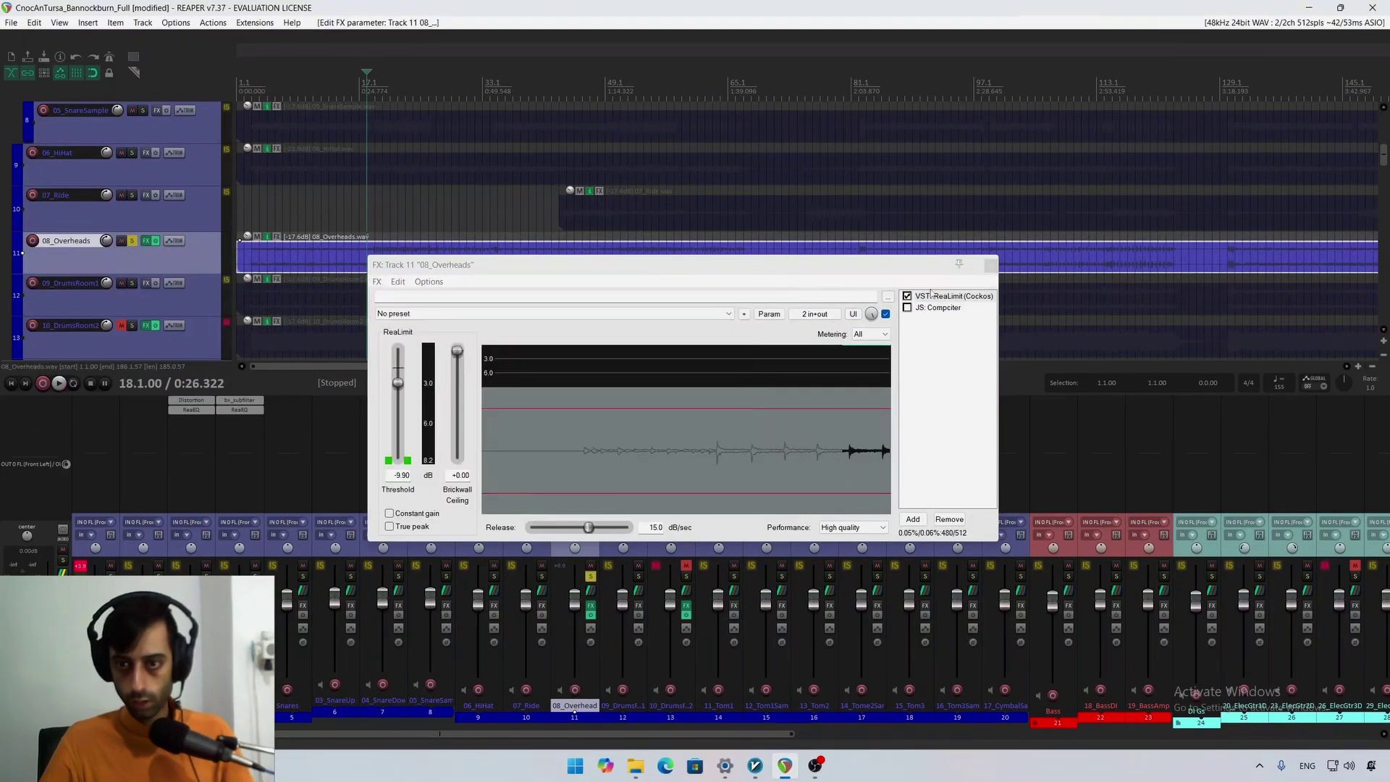
Step: Close the overheads' FX chain and add ReaLimit to the master track
{"action": "left_click", "coordinate": [989, 265]}
{"action": "left_click", "coordinate": [57, 401]}
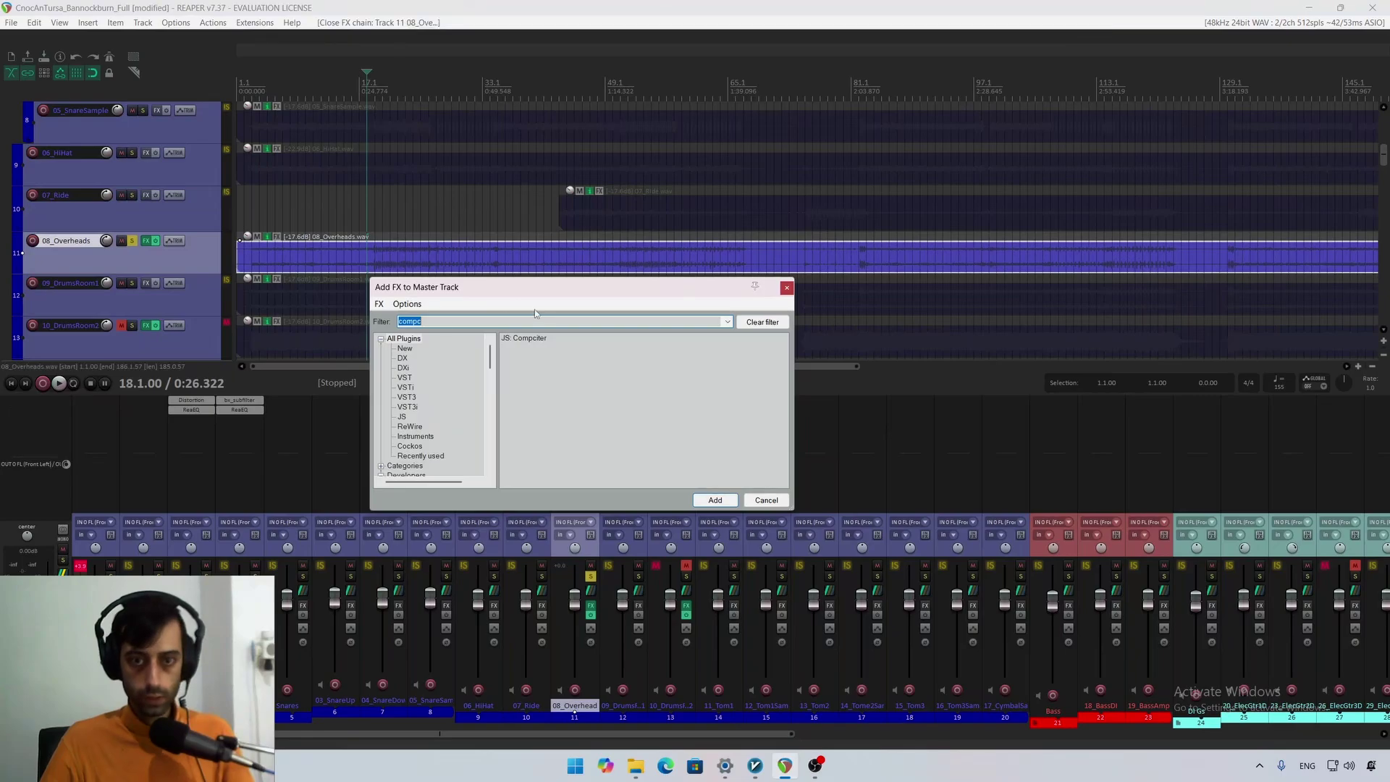
{"action": "type", "text": "l"}
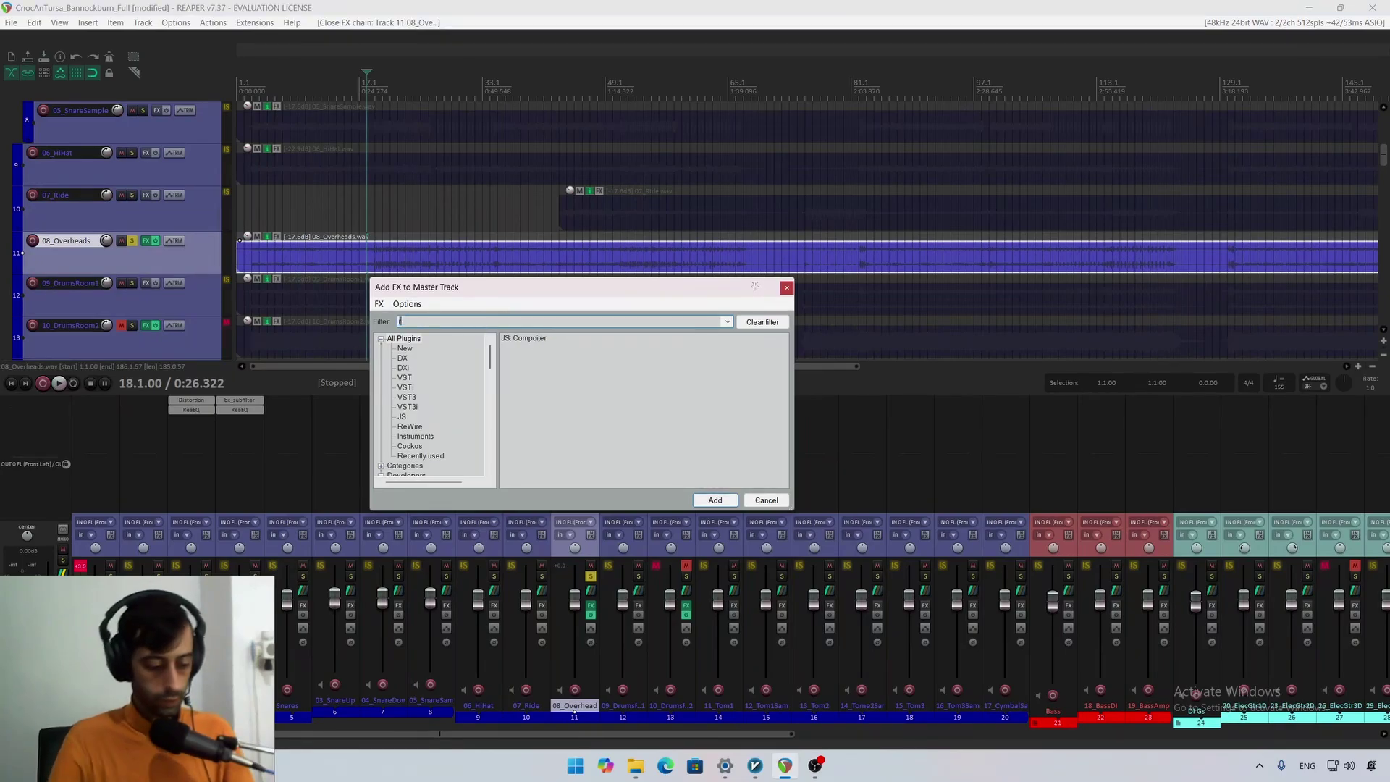
{"action": "type", "text": "ealim"}
{"action": "key", "text": "Return"}
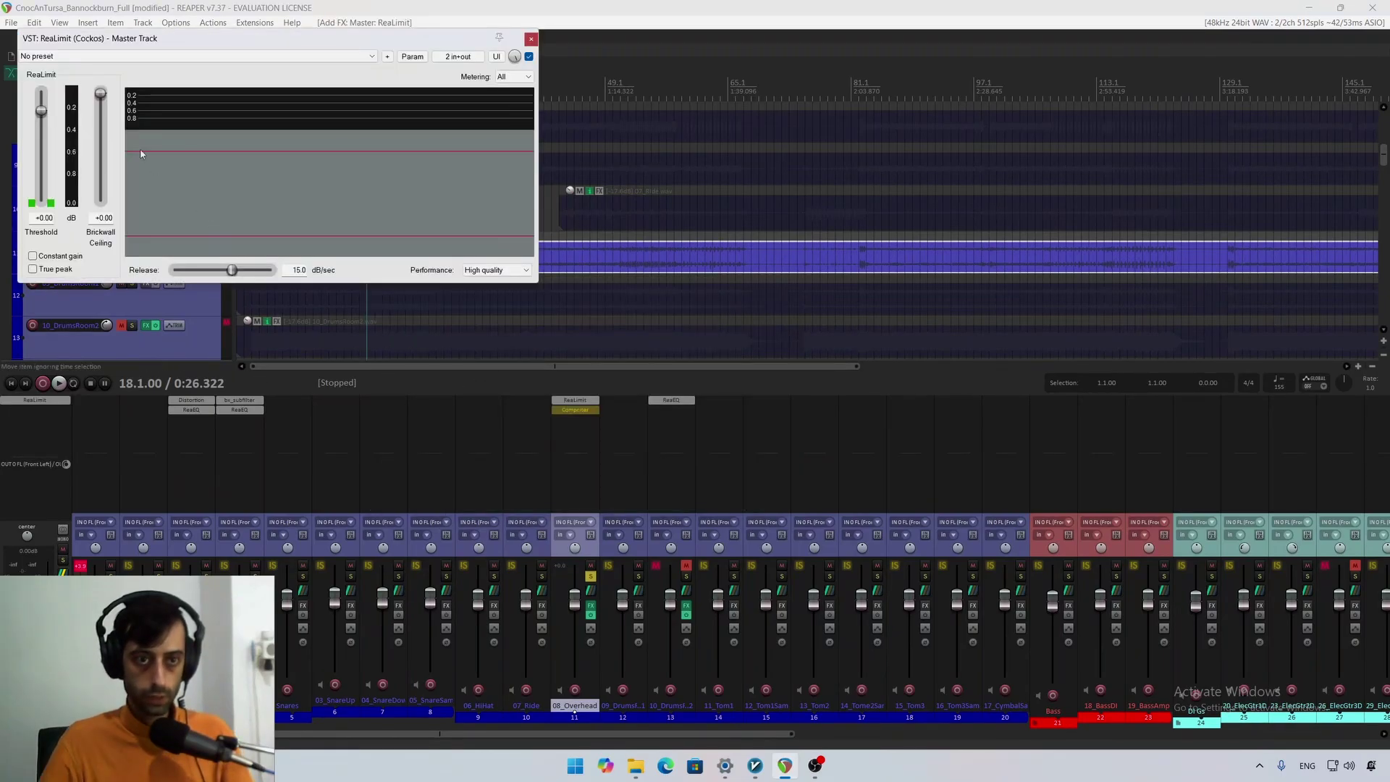
Step: Set the performance mode of the 08_Overheads ReaLimit to Low latency
{"action": "left_click", "coordinate": [575, 400]}
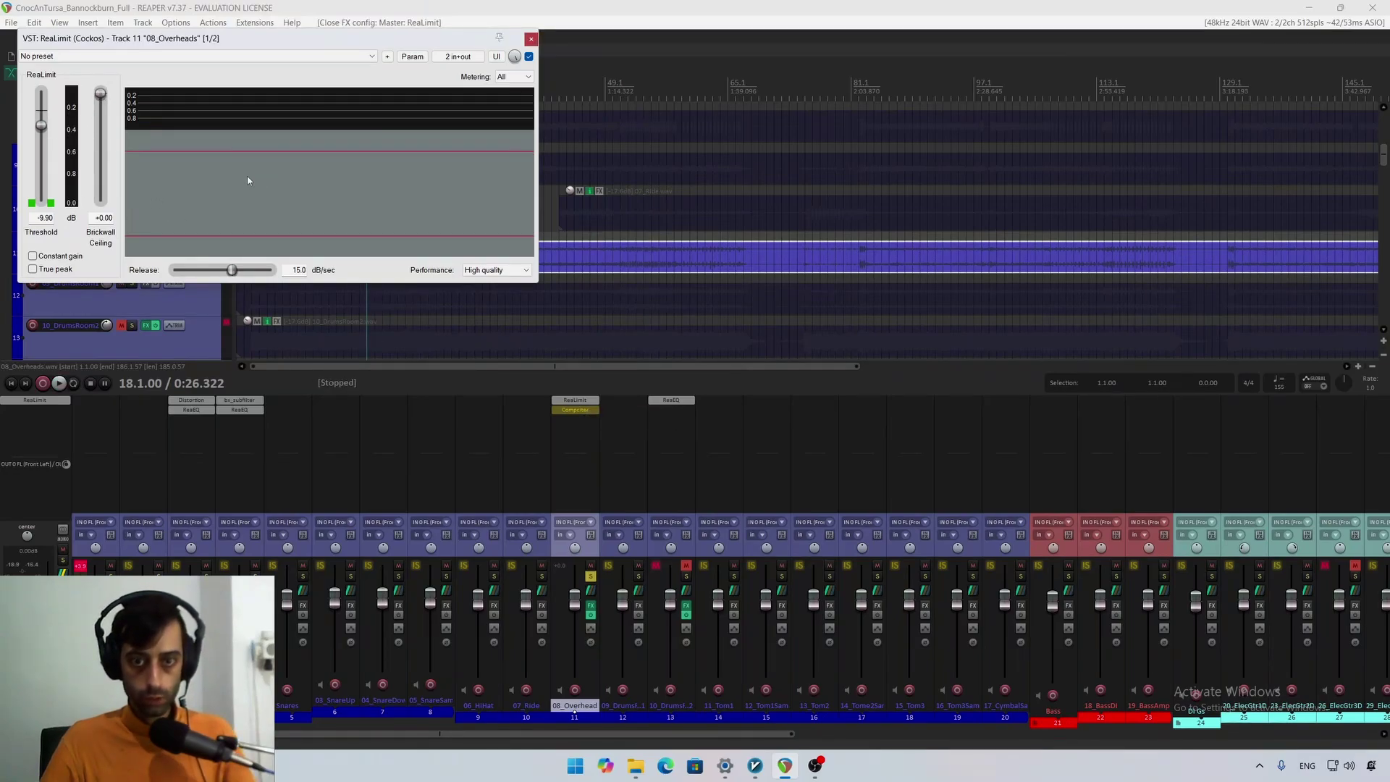
{"action": "left_click", "coordinate": [507, 270]}
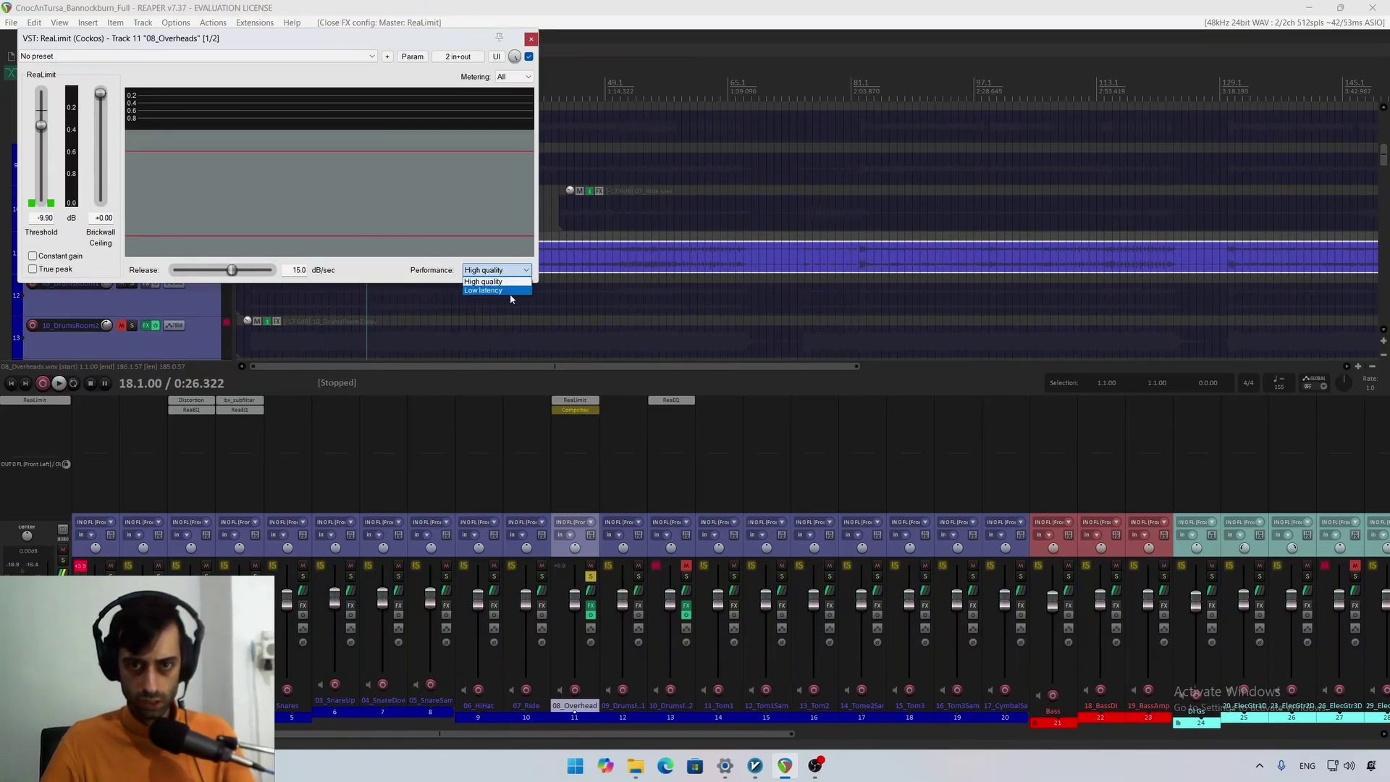
{"action": "left_click", "coordinate": [506, 291]}
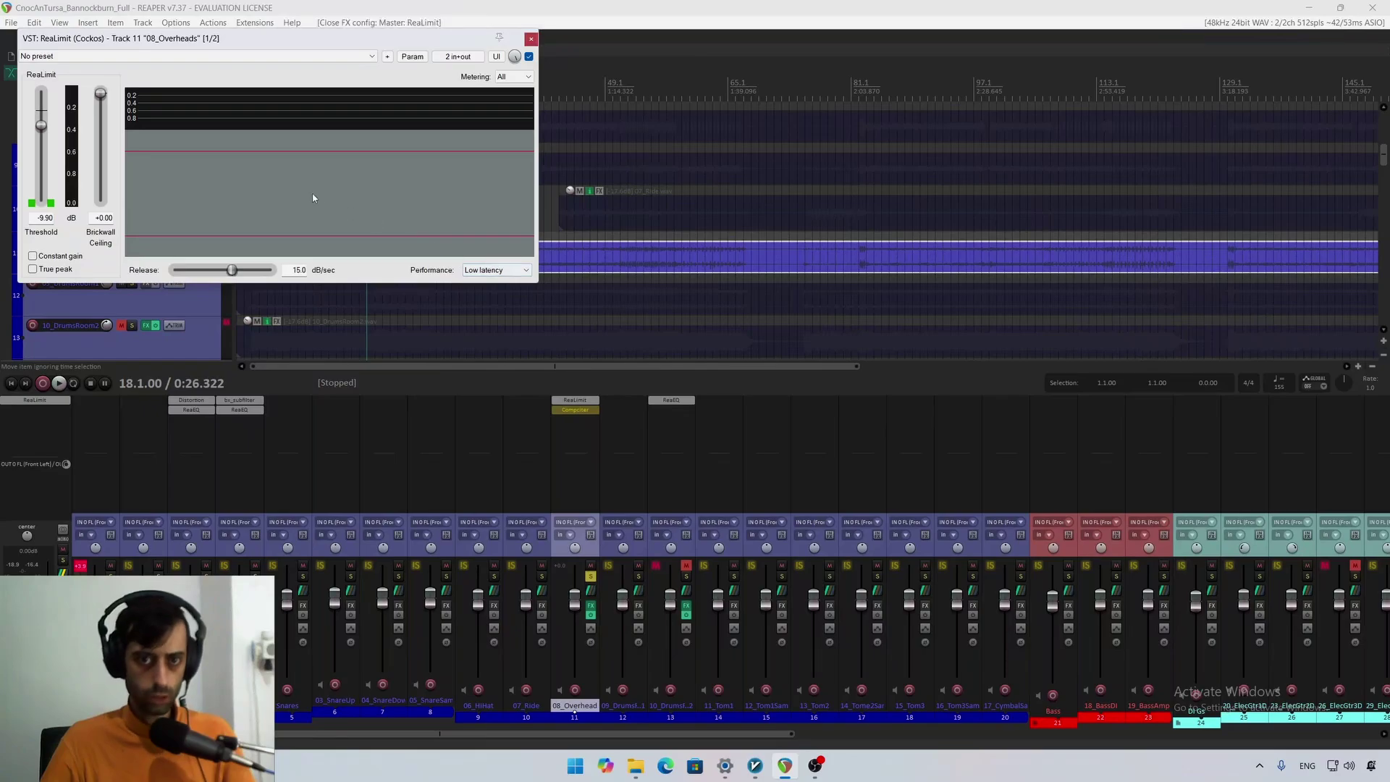
{"action": "left_click", "coordinate": [523, 270]}
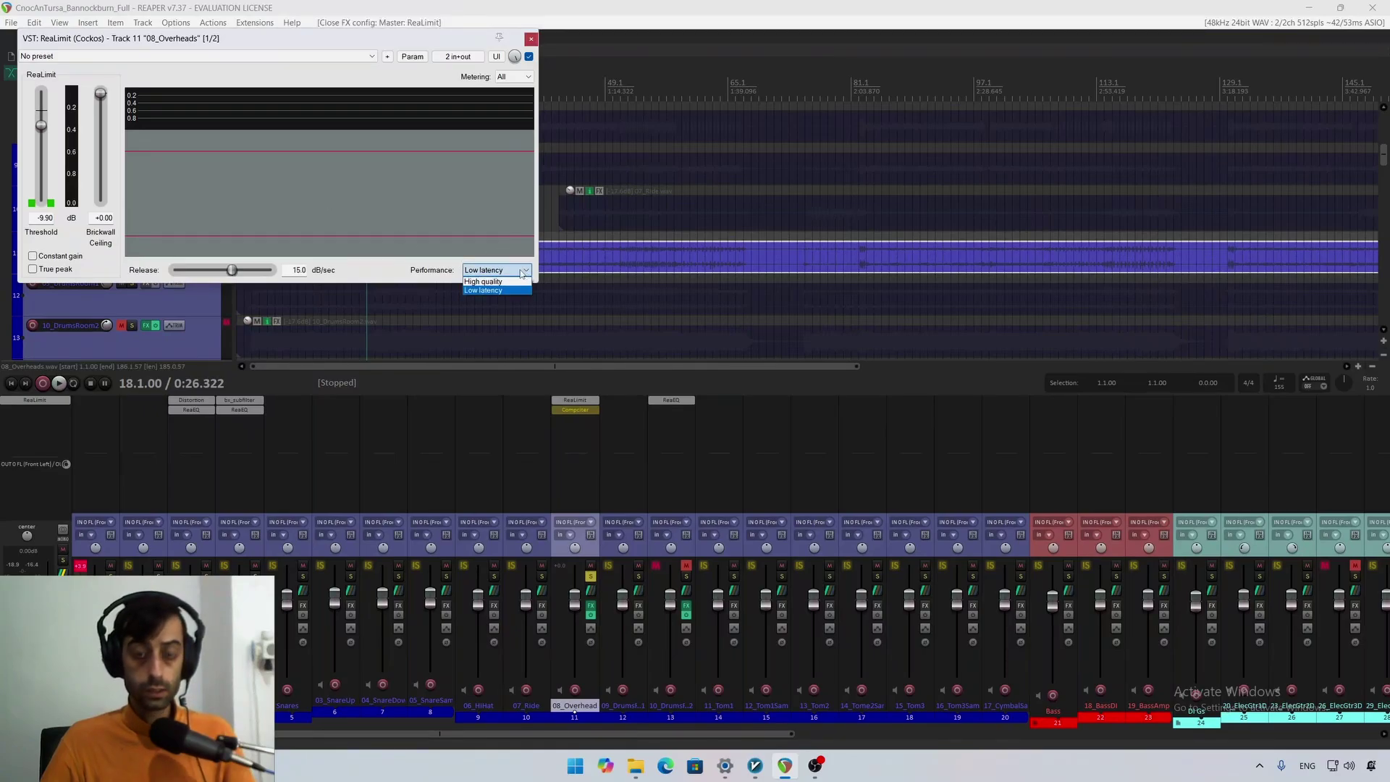
{"action": "left_click", "coordinate": [519, 272]}
Step: Set the overheads' ReaLimit to a -27.90 dB threshold and a -16.40 dB brickwall ceiling while listening soloed, and close it
{"action": "key", "text": "space"}
{"action": "left_click_drag", "start_coordinate": [42, 126], "coordinate": [41, 141]}
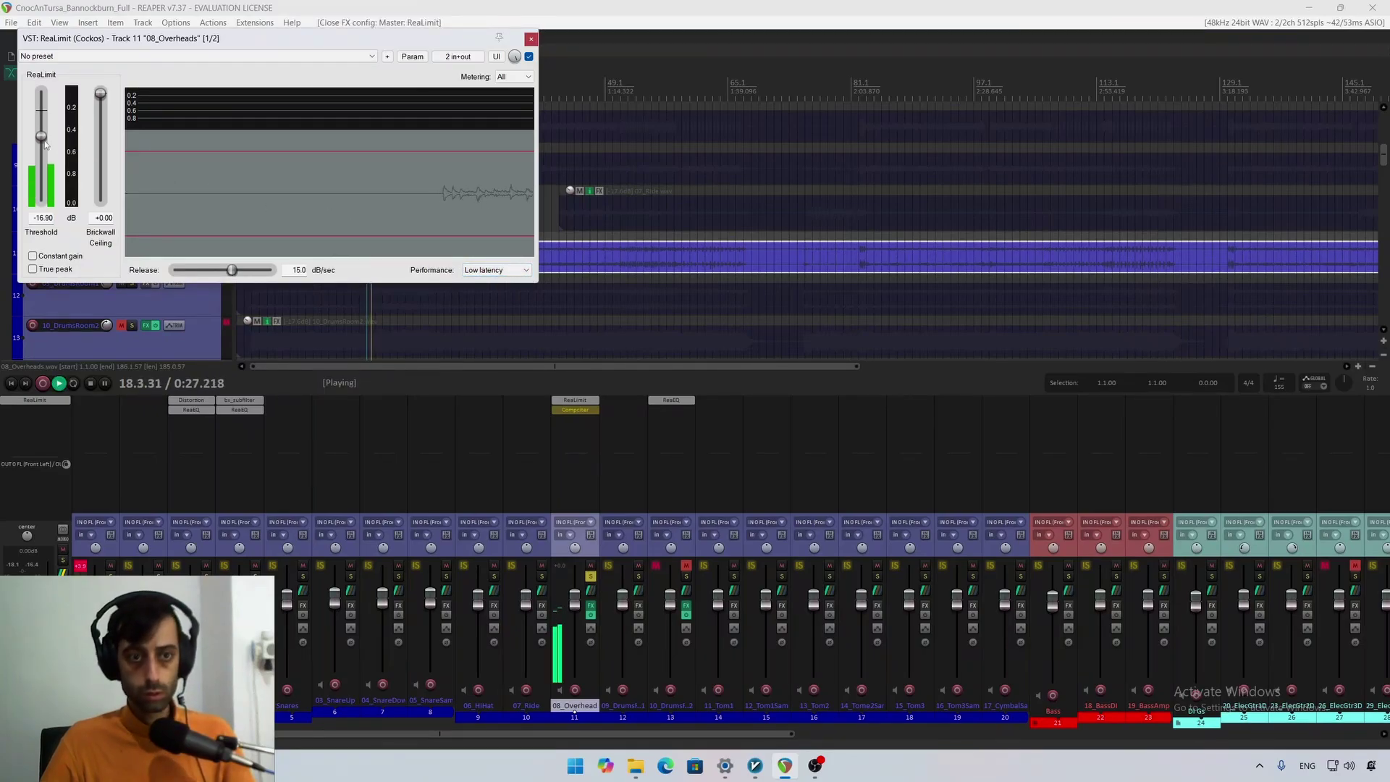
{"action": "left_click_drag", "start_coordinate": [101, 93], "coordinate": [101, 165]}
{"action": "key", "text": "space"}
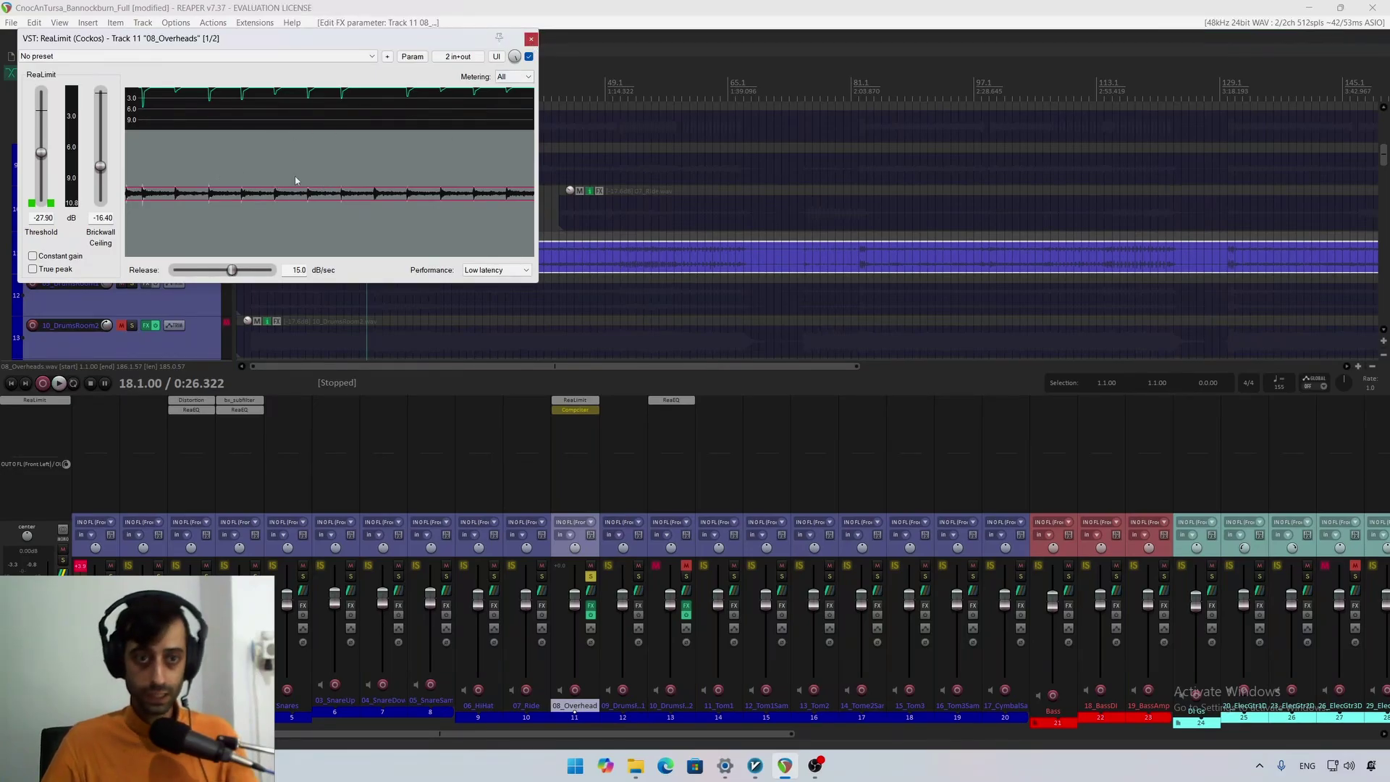
{"action": "left_click", "coordinate": [531, 39]}
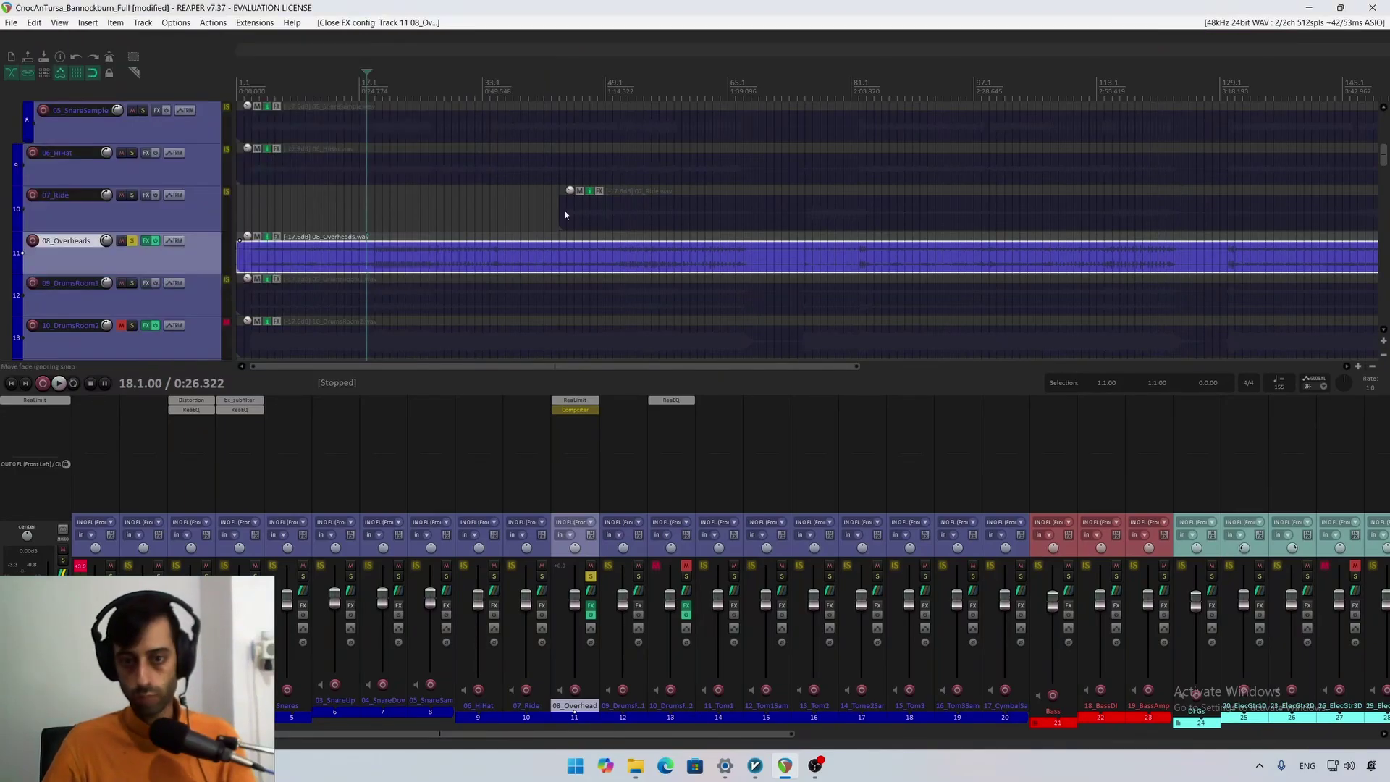
Step: Compare the soloed overheads with ReaLimit bypassed and enabled during playback from bar 18
{"action": "key", "text": "space"}
{"action": "left_click", "coordinate": [575, 400], "text": "shift"}
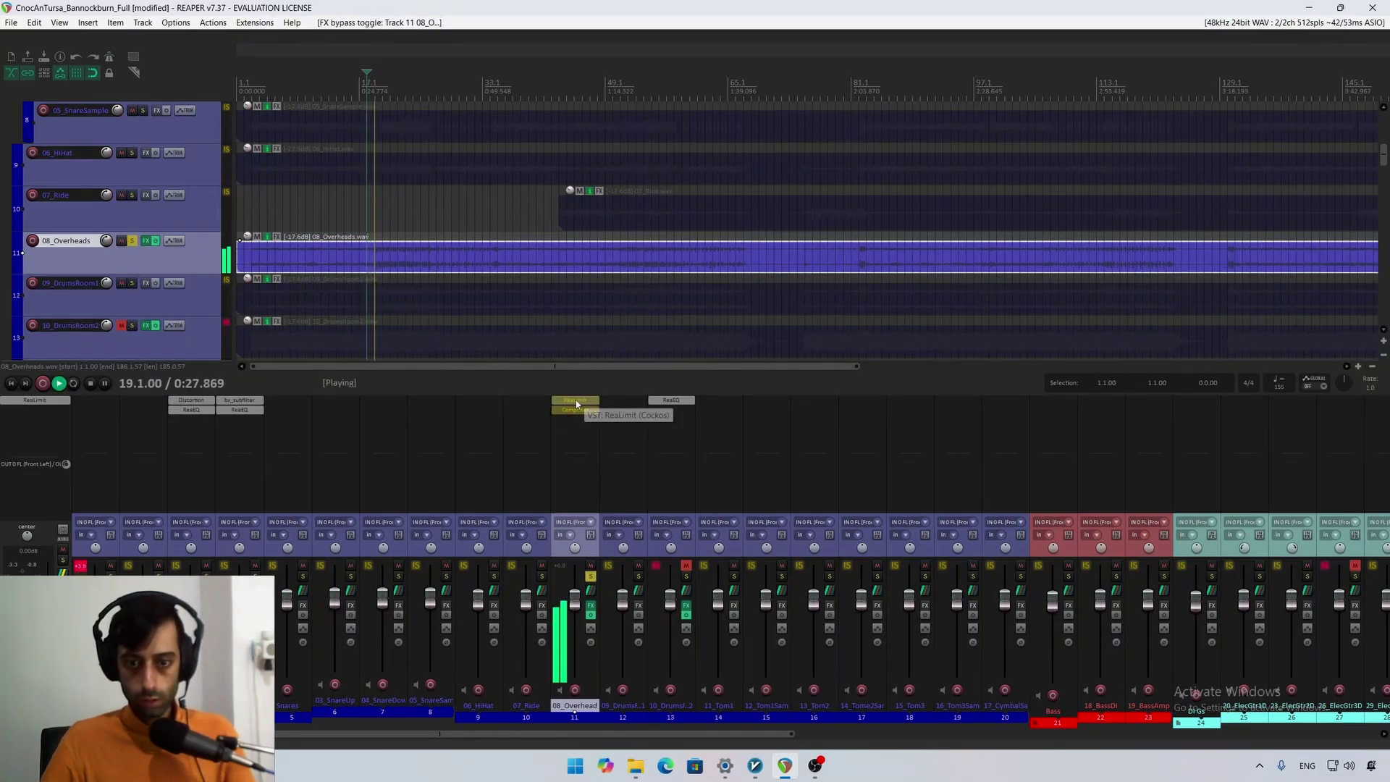
{"action": "left_click", "coordinate": [576, 401], "text": "shift"}
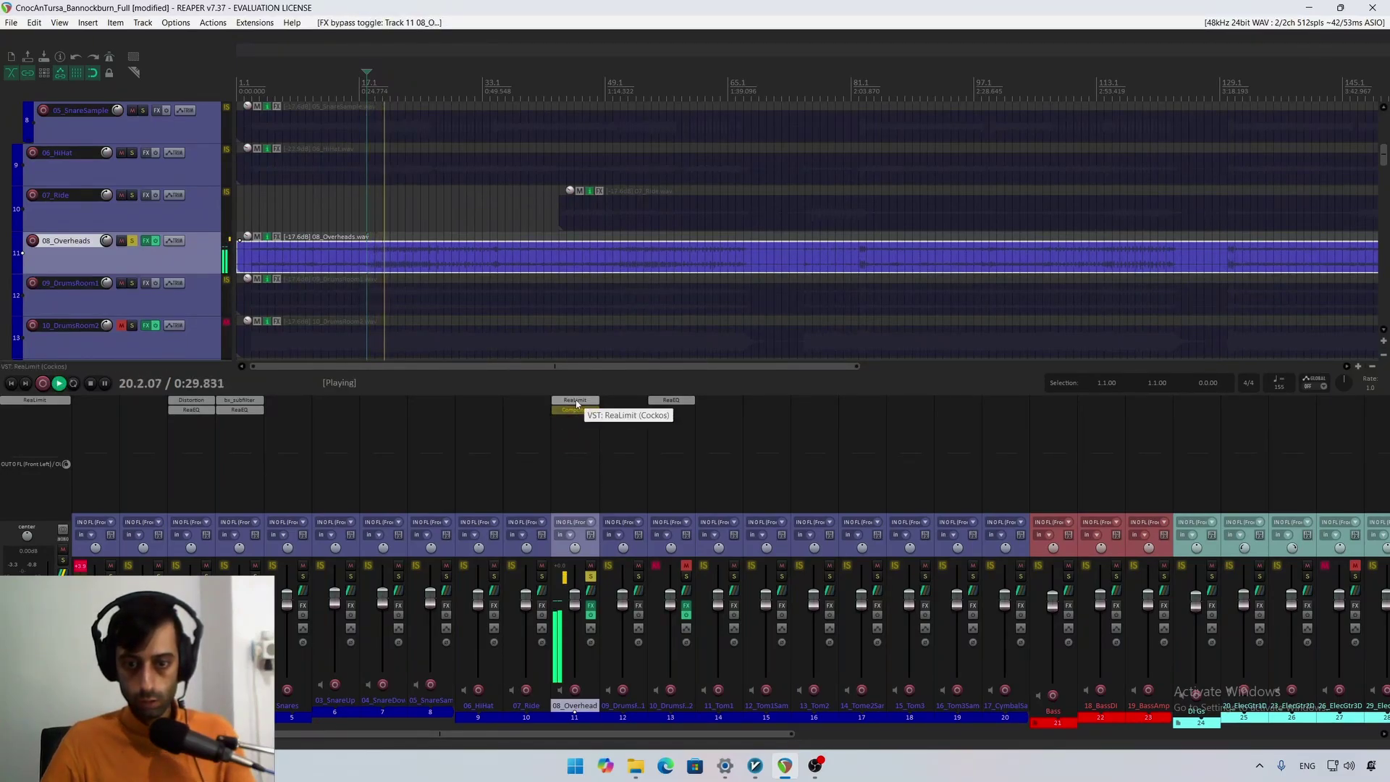
{"action": "key", "text": "space"}
Step: Lower the overheads' ReaLimit brickwall ceiling to -20.50 dB, listen to the result from bar 18, and close the plugin
{"action": "left_click", "coordinate": [576, 400]}
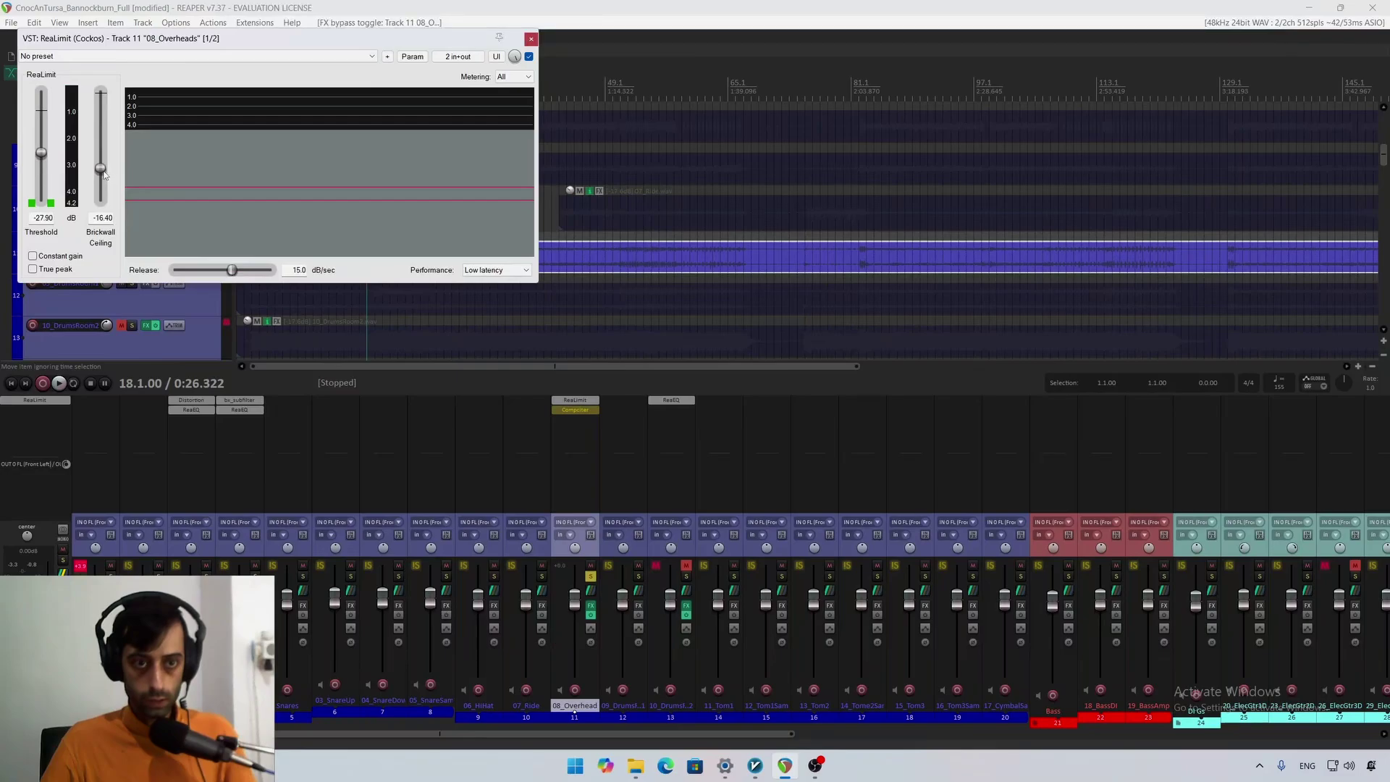
{"action": "left_click_drag", "start_coordinate": [103, 172], "coordinate": [107, 190]}
{"action": "key", "text": "space"}
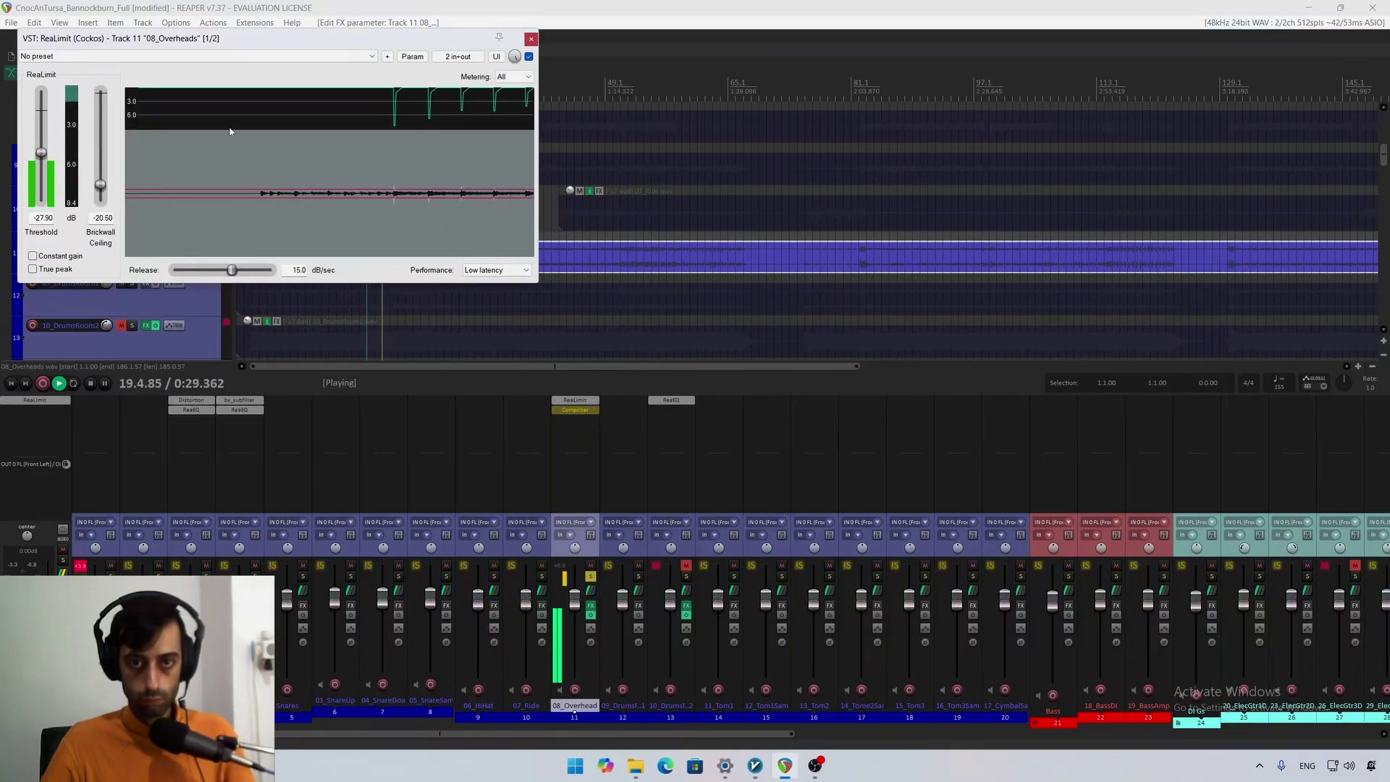
{"action": "left_click", "coordinate": [531, 39]}
{"action": "key", "text": "space"}
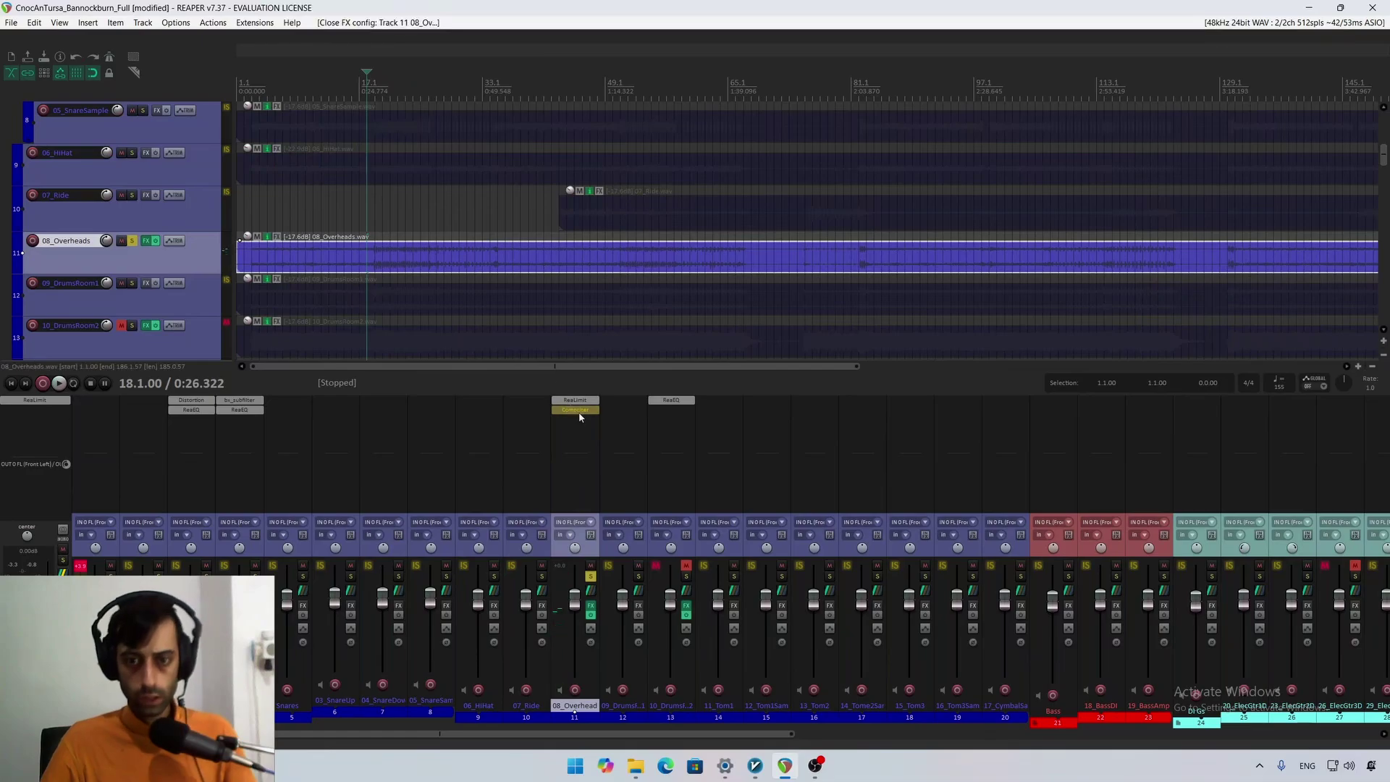
Step: Re-enable the overheads' Compciter and set drive 3 dB, distortion 31%, highpass 1878 Hz, wet and dry -2 dB during playback, closing the plugin
{"action": "left_click", "coordinate": [579, 410], "text": "shift"}
{"action": "left_click", "coordinate": [579, 411]}
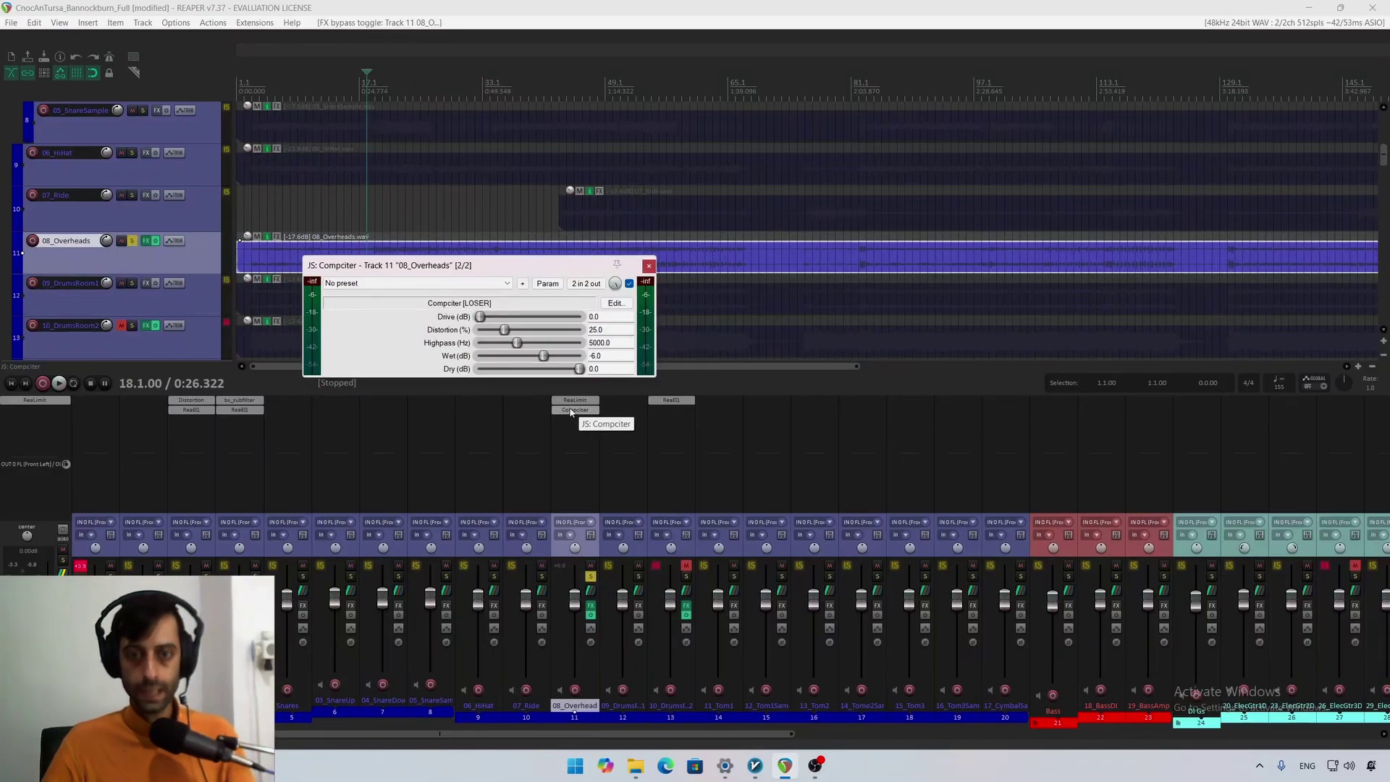
{"action": "key", "text": "space"}
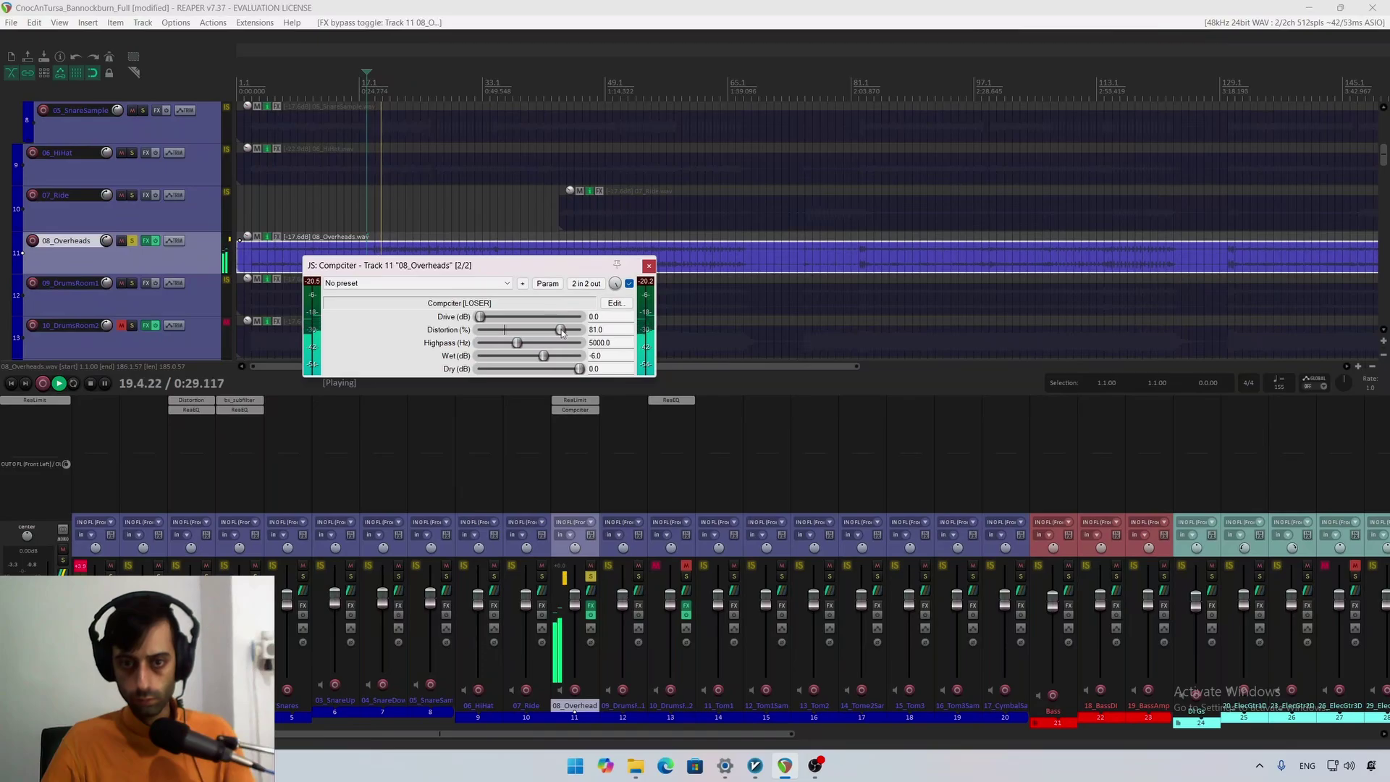
{"action": "left_click_drag", "start_coordinate": [548, 355], "coordinate": [574, 358]}
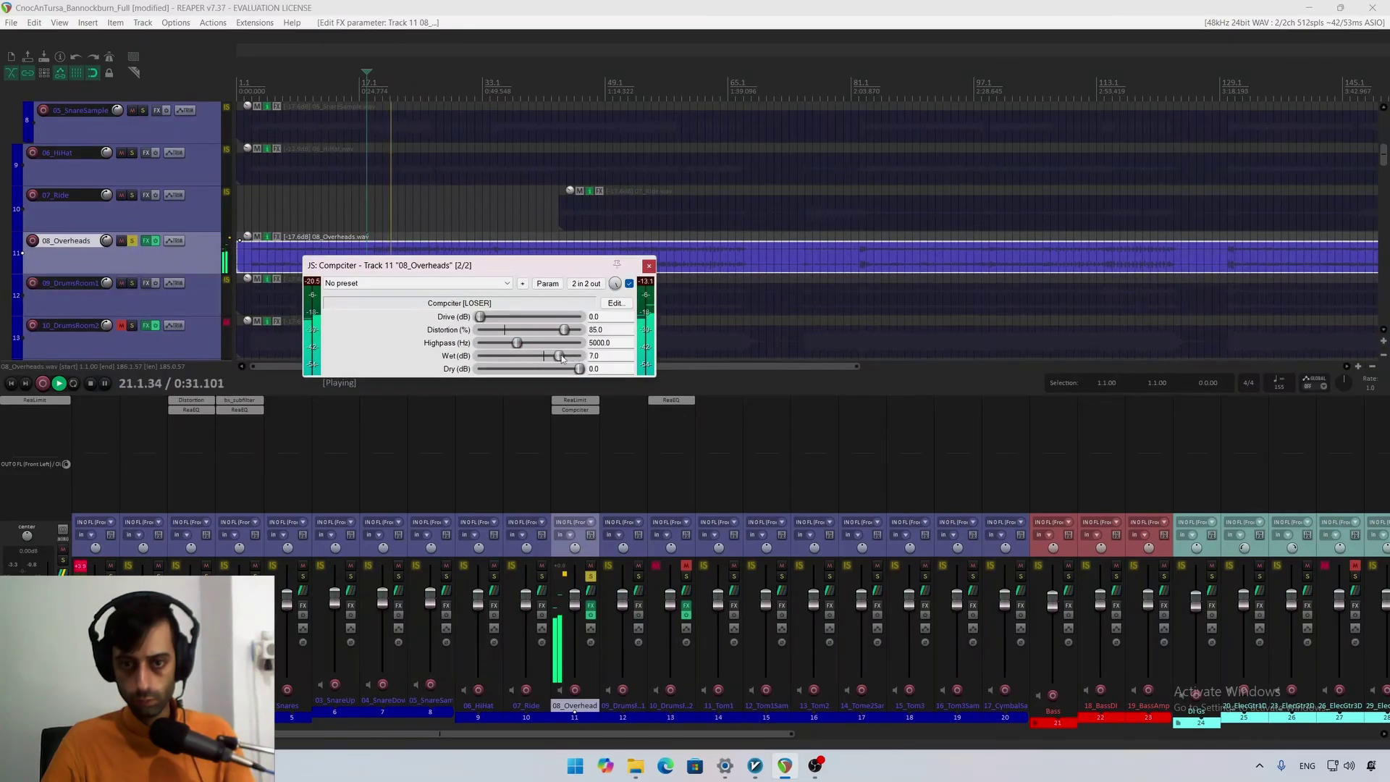
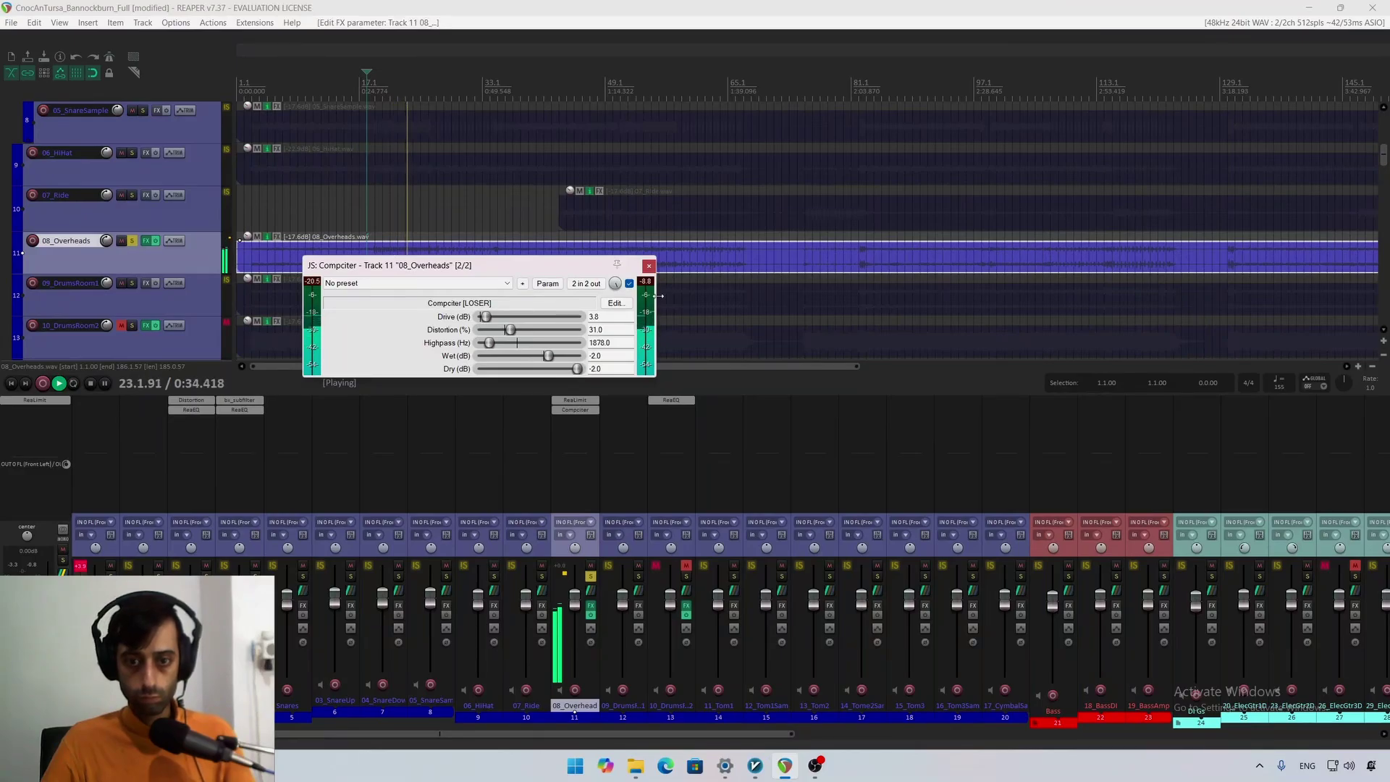
{"action": "left_click", "coordinate": [649, 265]}
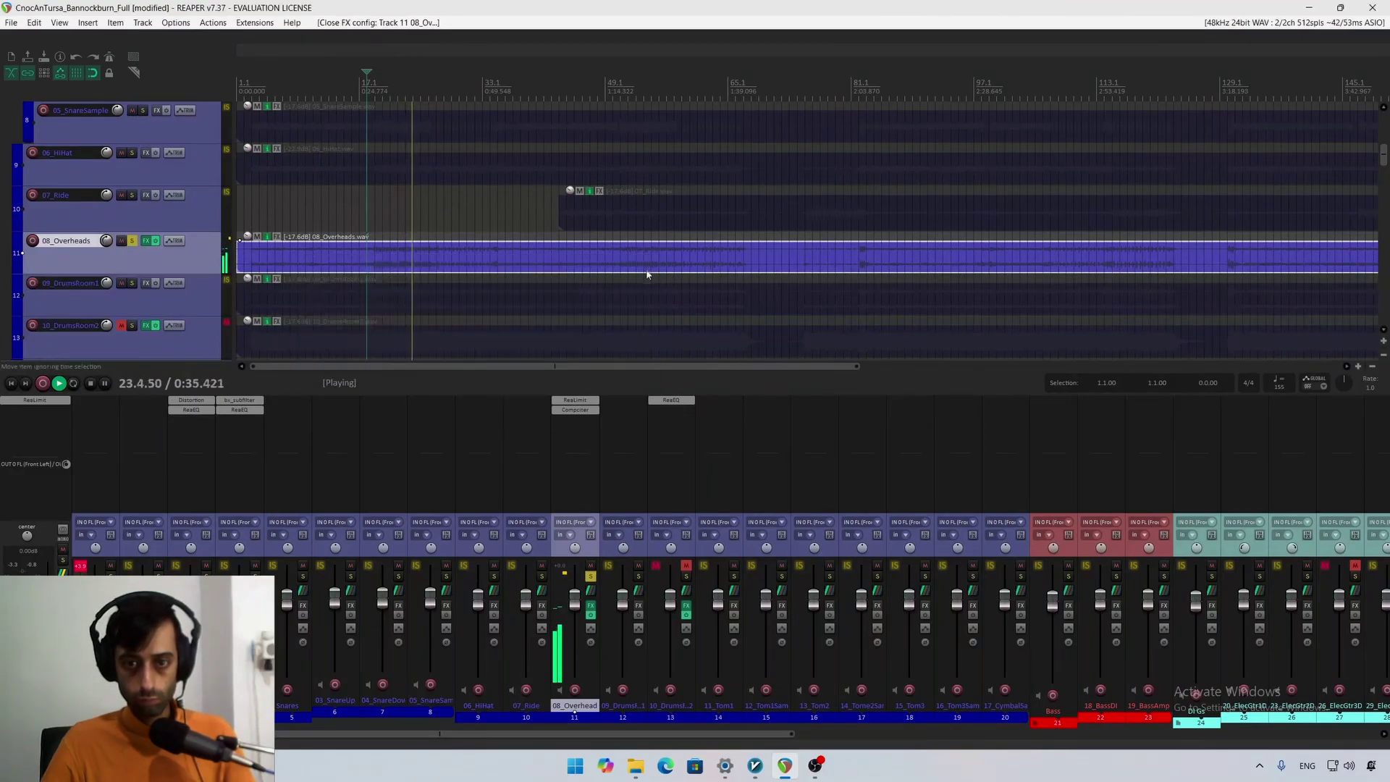
Step: Compare the overheads in the full mix and soloed, check their ReaLimit during playback, and close it
{"action": "left_click", "coordinate": [592, 577]}
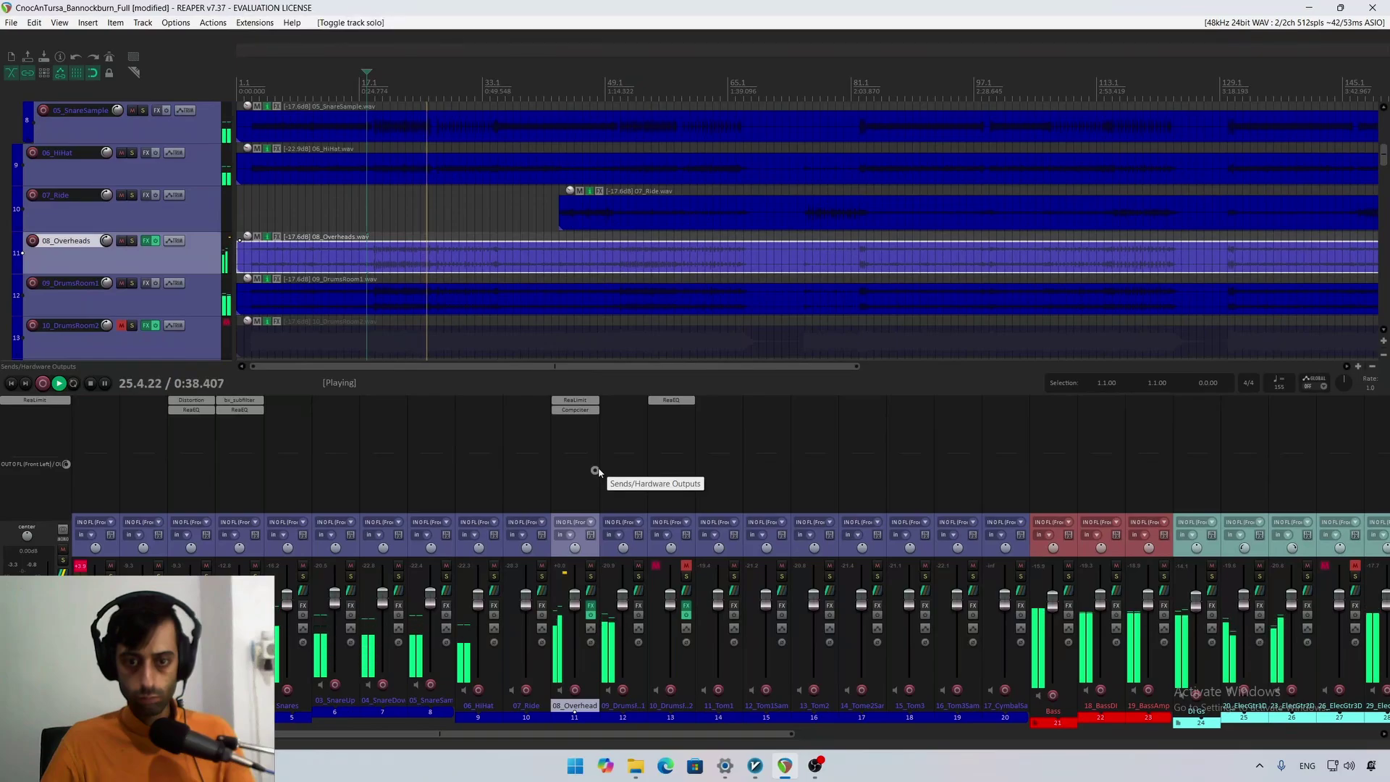
{"action": "left_click", "coordinate": [593, 577]}
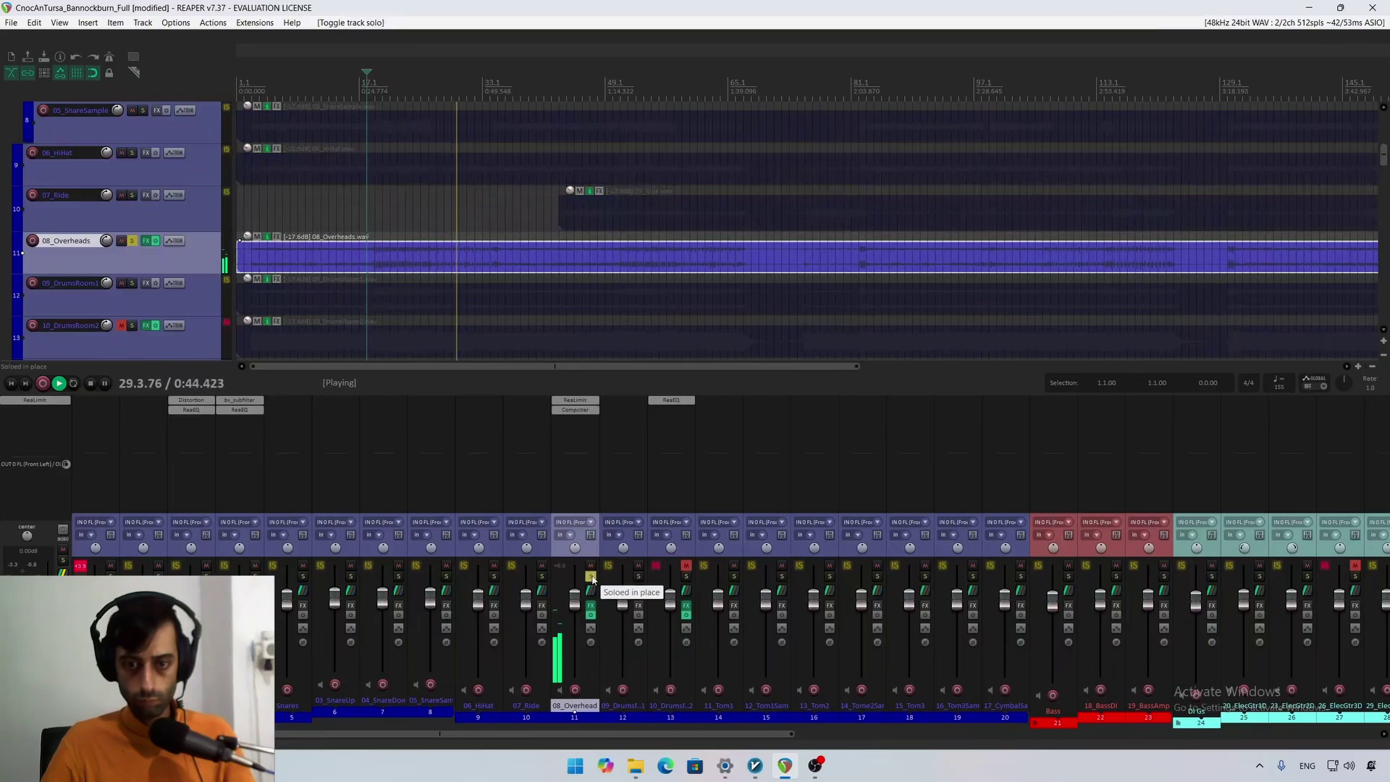
{"action": "left_click", "coordinate": [575, 400]}
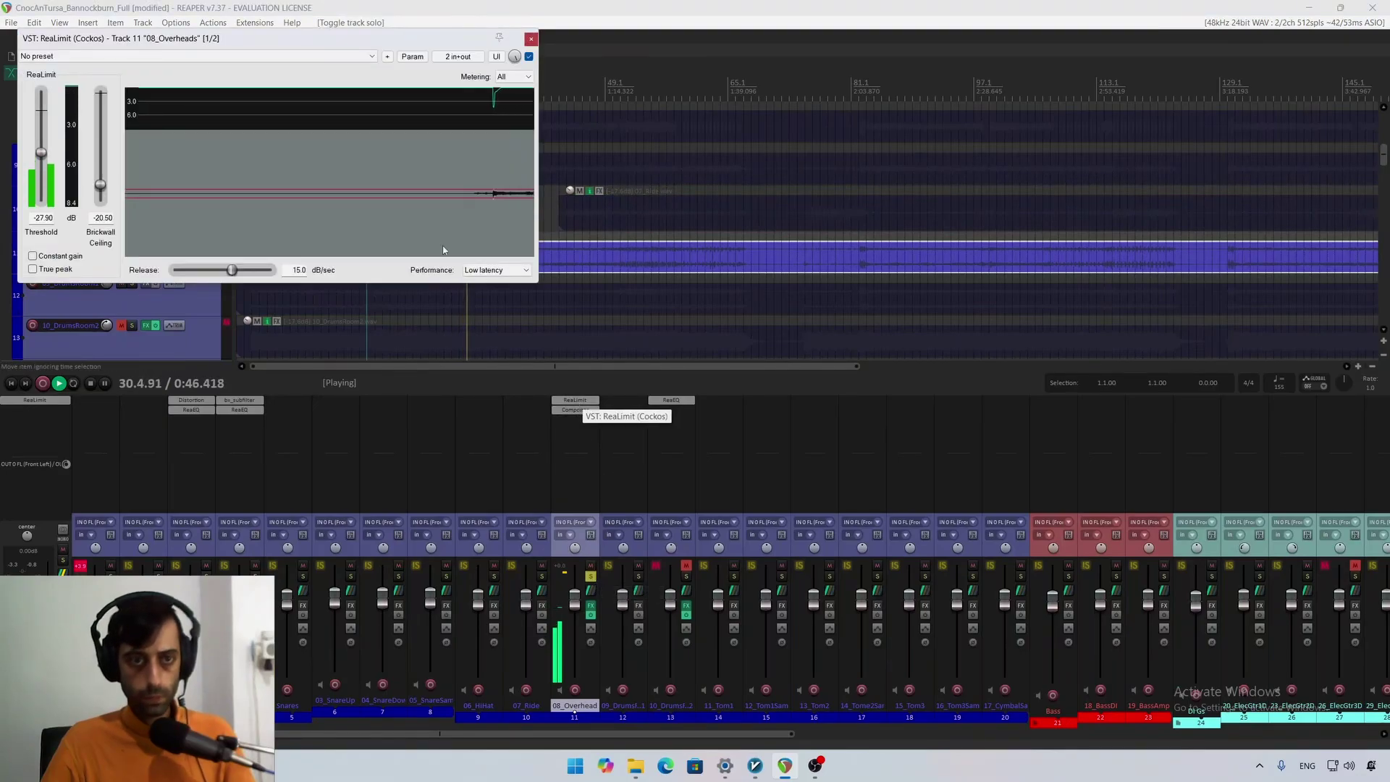
{"action": "key", "text": "space"}
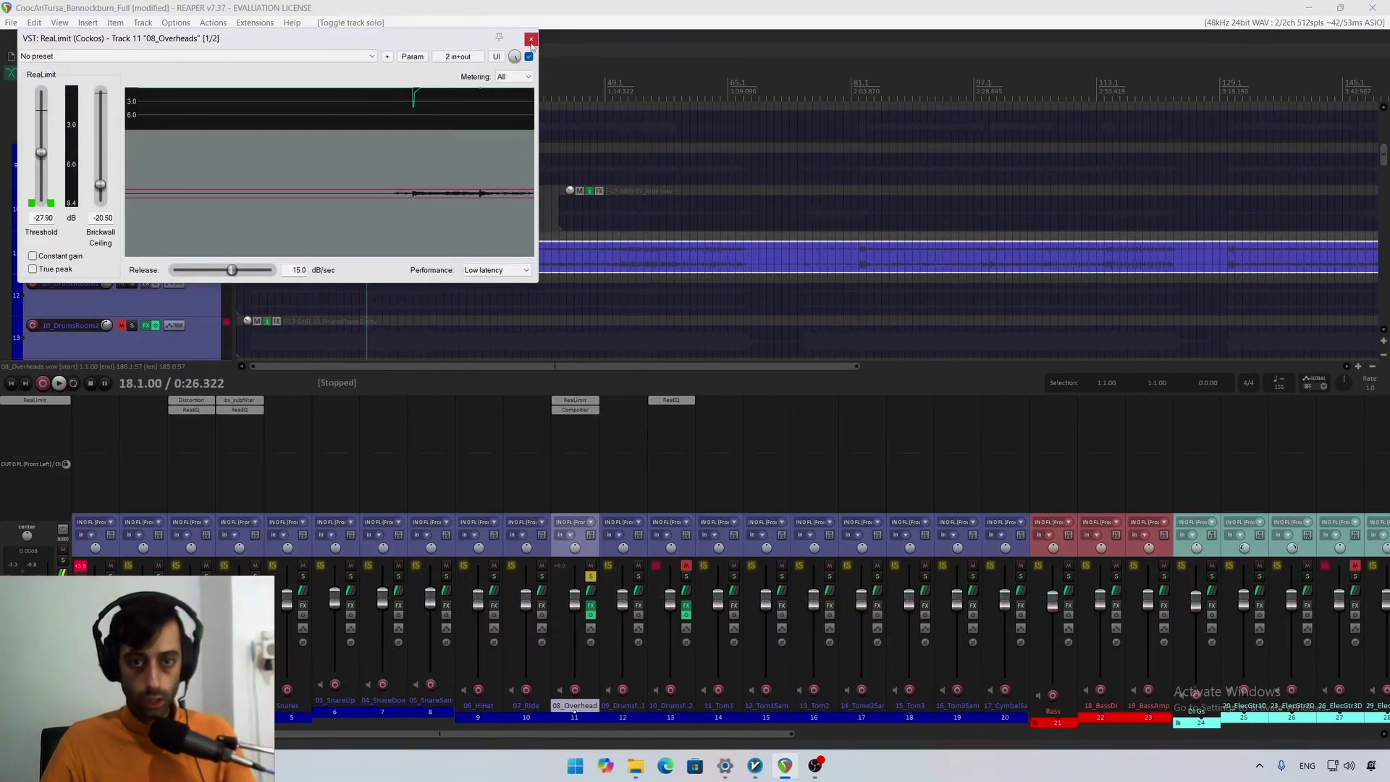
{"action": "left_click", "coordinate": [532, 39]}
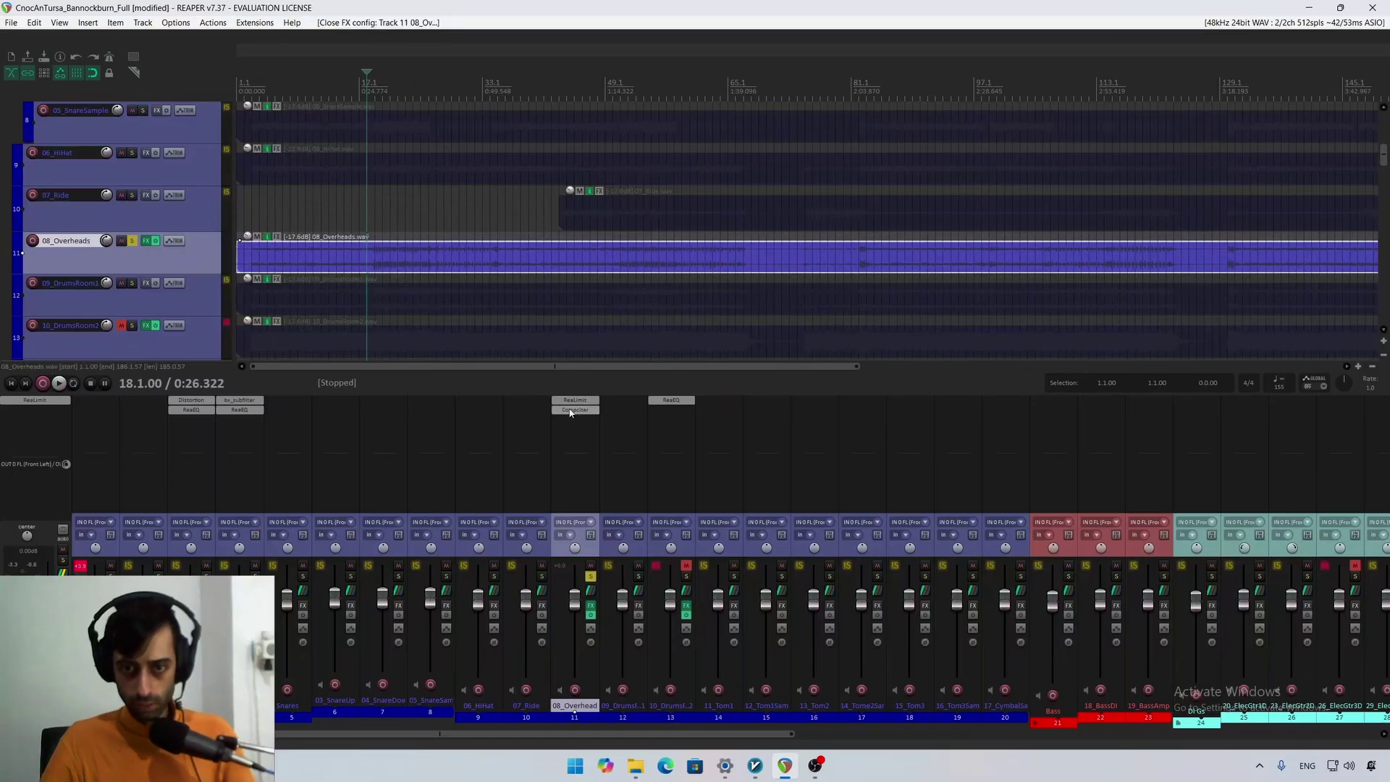
{"action": "right_click", "coordinate": [570, 408]}
{"action": "left_click", "coordinate": [591, 576]}
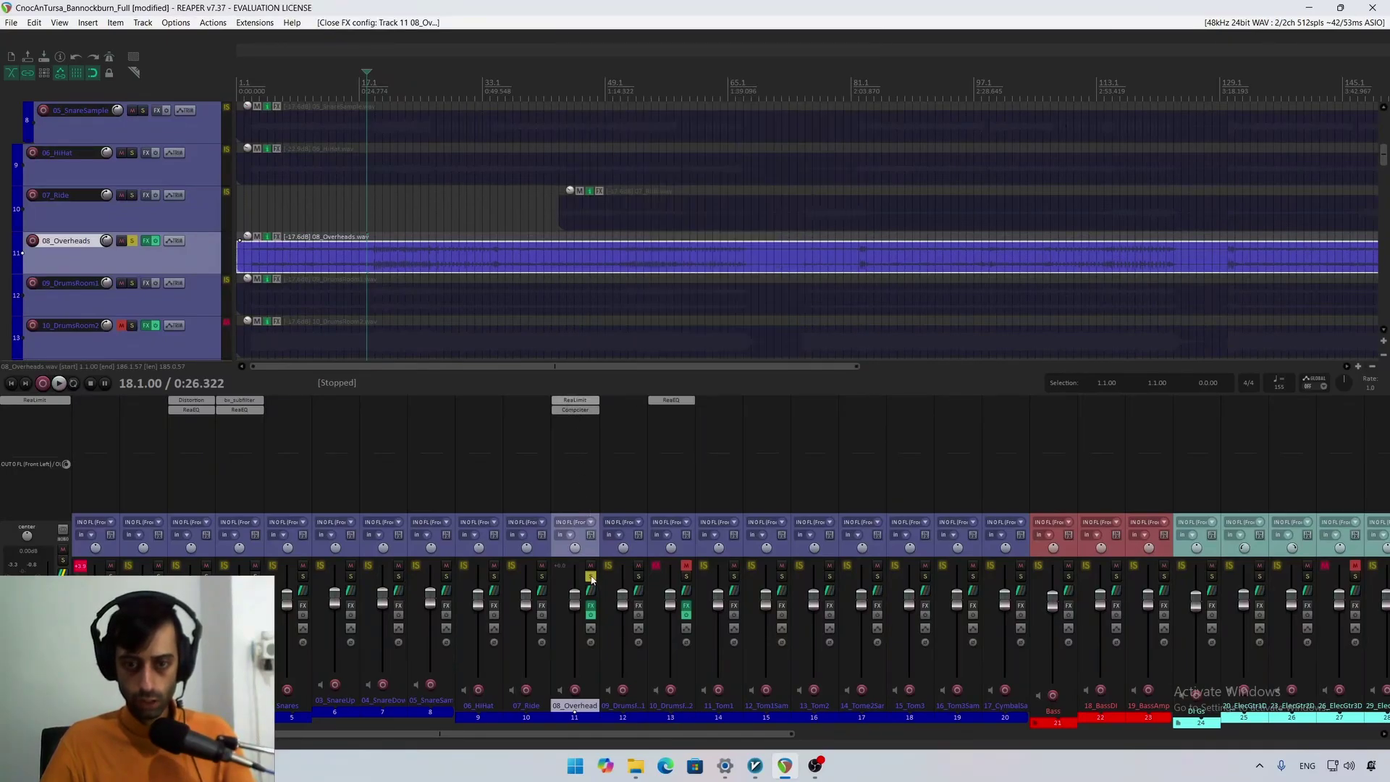
{"action": "left_click", "coordinate": [591, 575]}
{"action": "left_click", "coordinate": [591, 575]}
{"action": "right_click", "coordinate": [574, 400]}
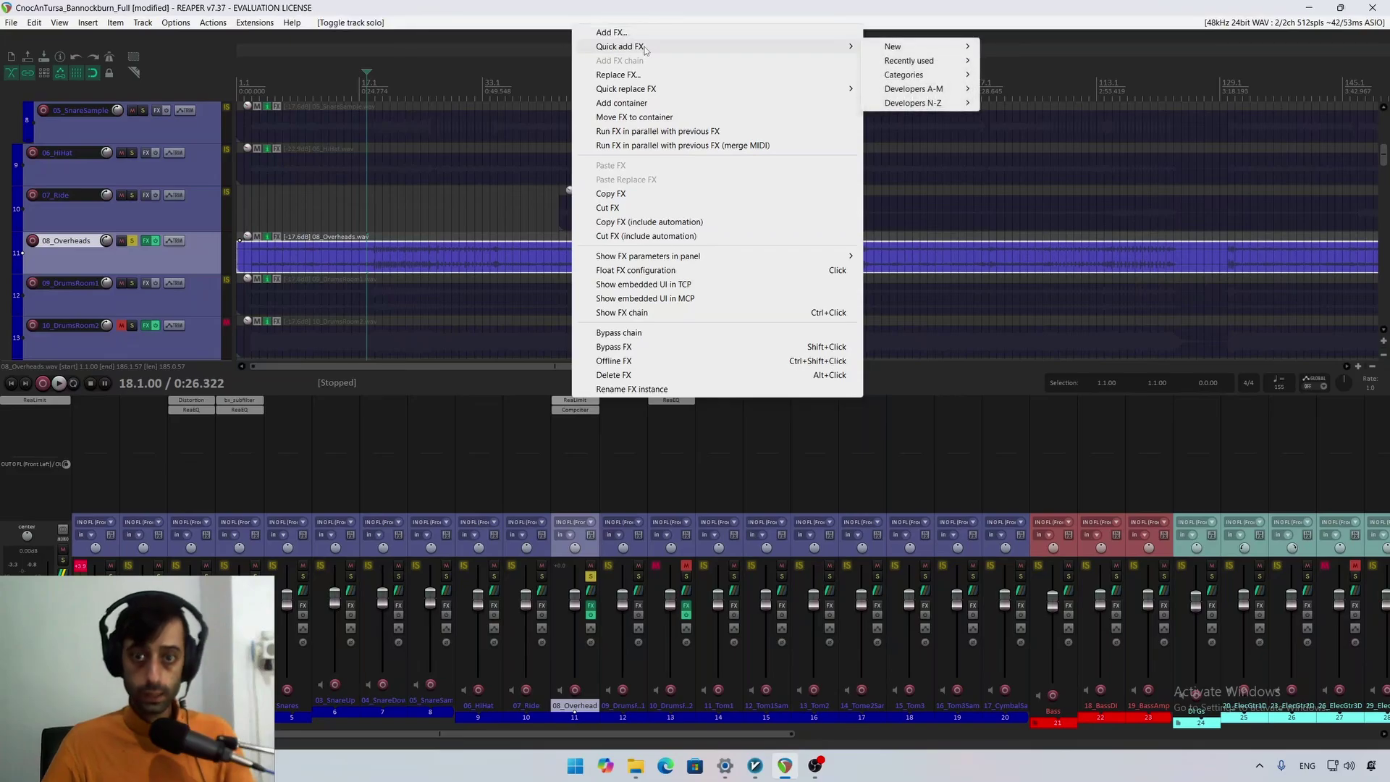
{"action": "left_click", "coordinate": [579, 428]}
{"action": "double_click", "coordinate": [580, 427]}
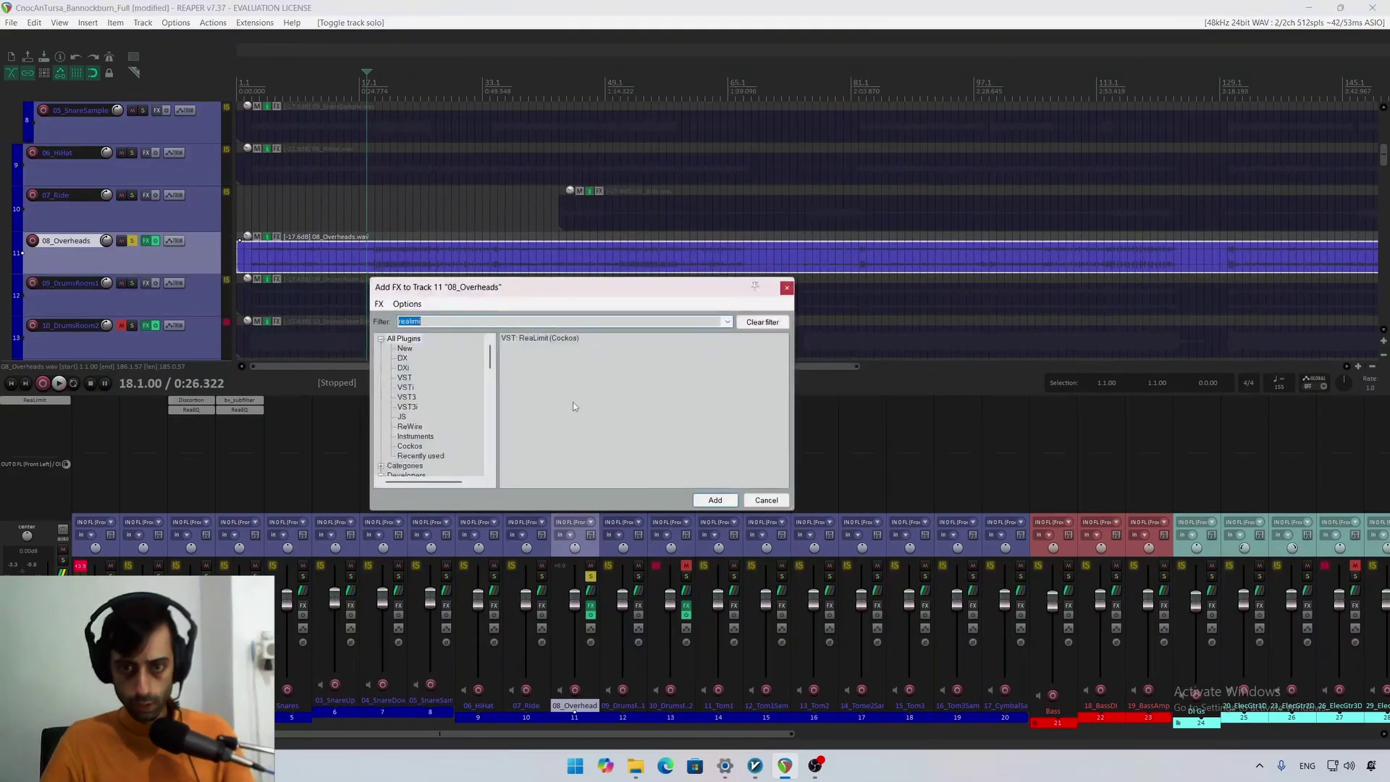
{"action": "left_click", "coordinate": [786, 287]}
Step: Replace ReaLimit on 08_Overheads with the JS Limiter 3 (Tukan) plugin
{"action": "right_click", "coordinate": [576, 404]}
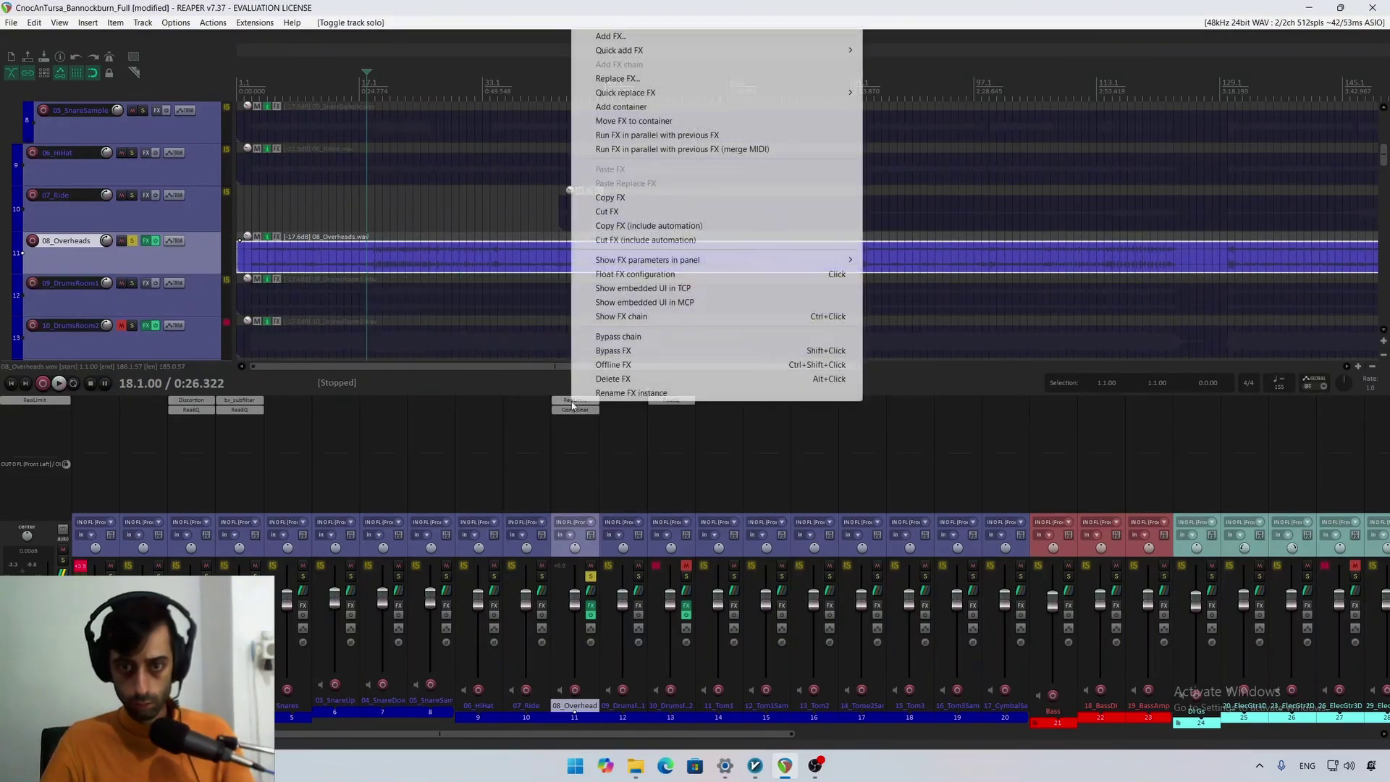
{"action": "left_click", "coordinate": [651, 78]}
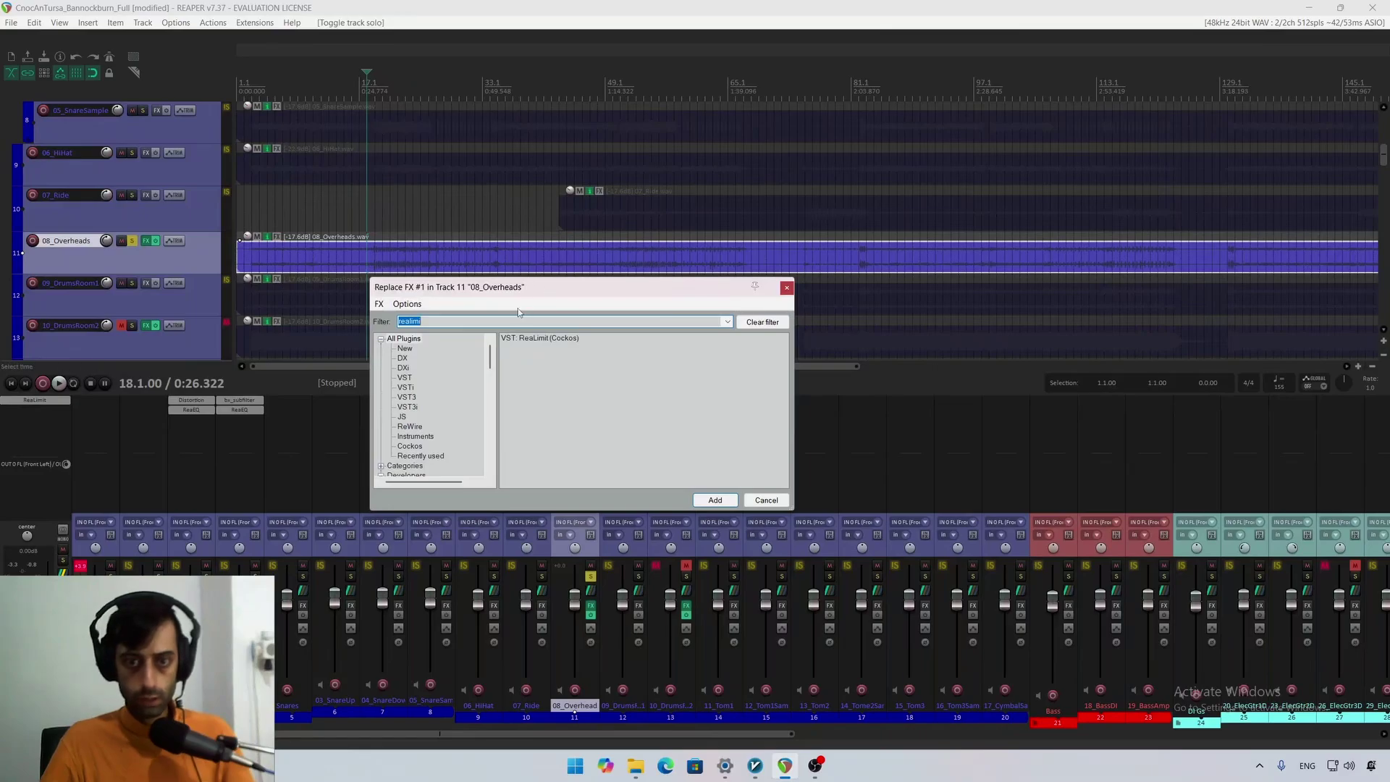
{"action": "type", "text": "lim"}
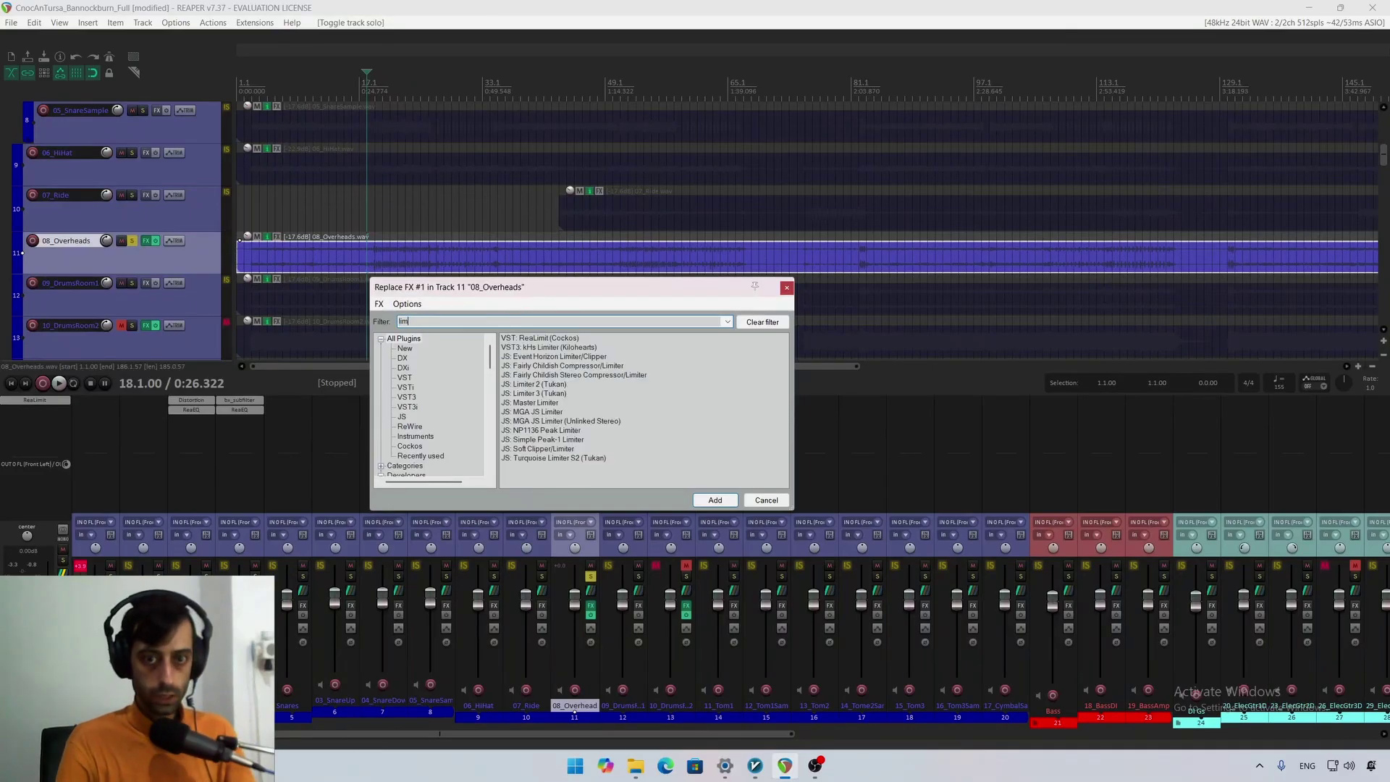
{"action": "type", "text": "limi"}
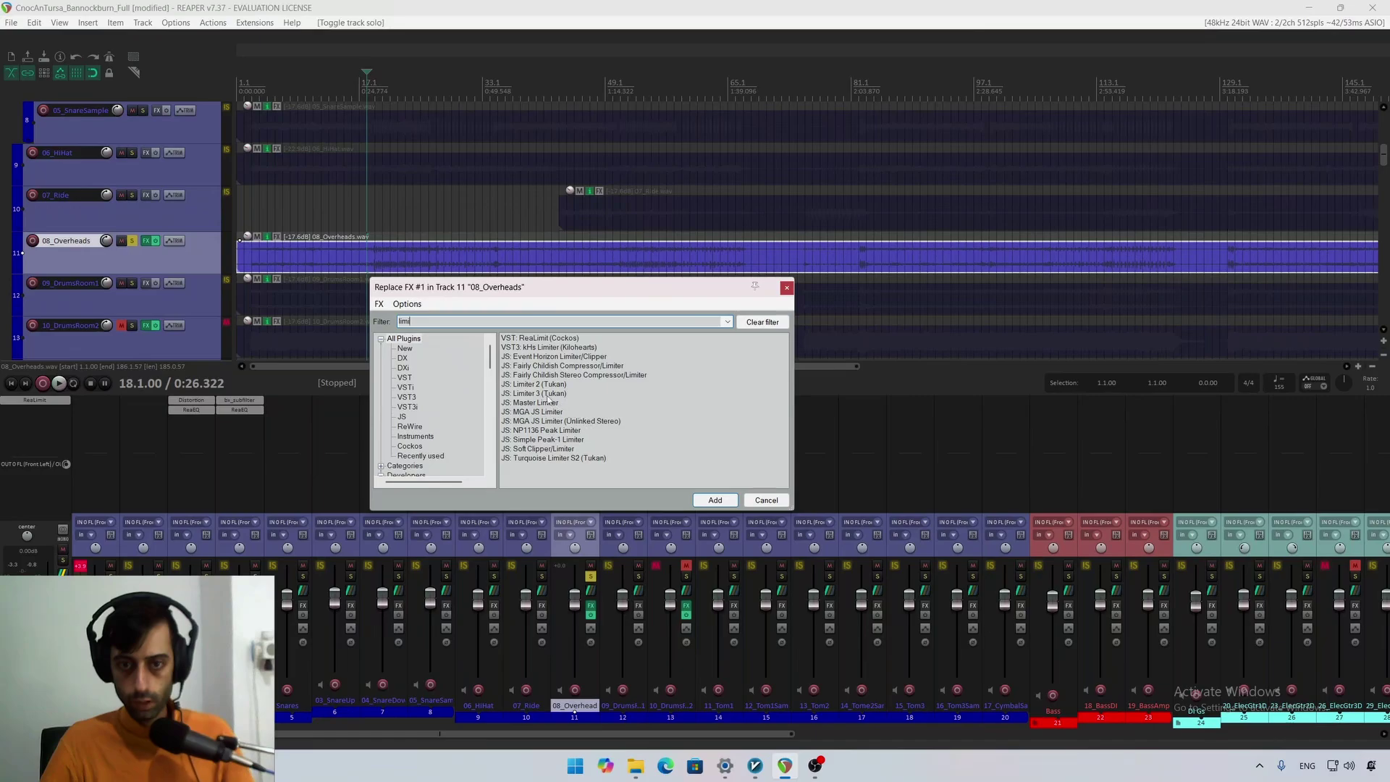
{"action": "double_click", "coordinate": [545, 394]}
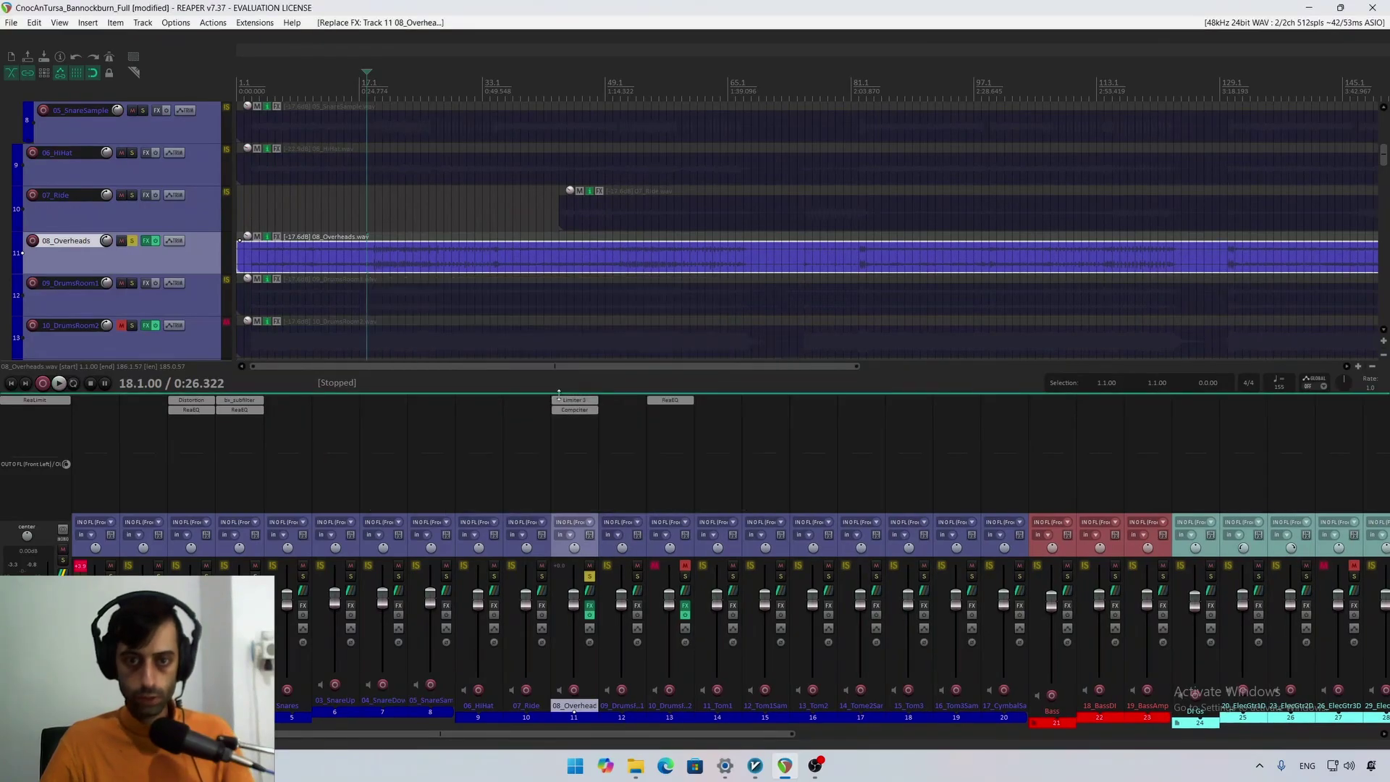
Step: Lower the limit, lengthen the release and raise the output gain of the overheads' Limiter 3 while playing from bar 18
{"action": "key", "text": "space"}
{"action": "left_click", "coordinate": [575, 399]}
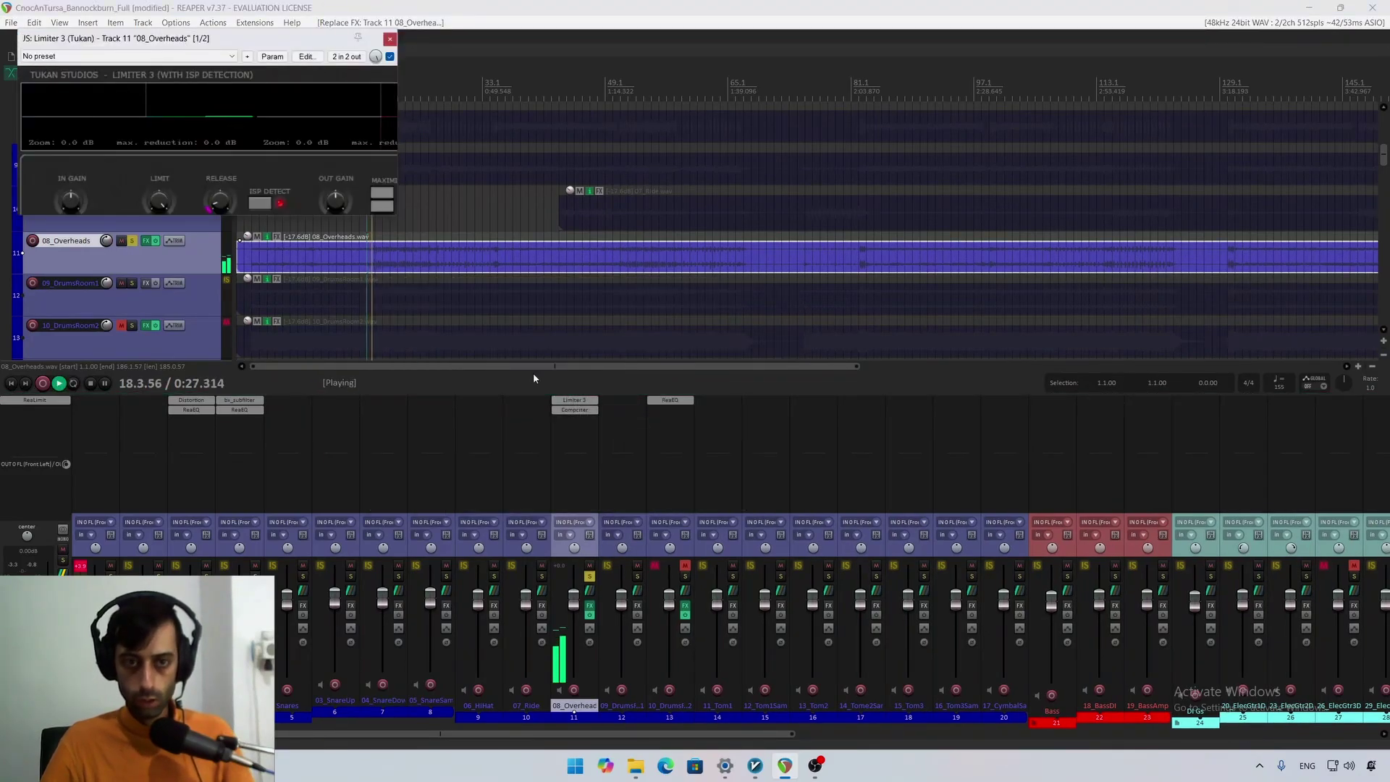
{"action": "left_click_drag", "start_coordinate": [217, 38], "coordinate": [436, 168]}
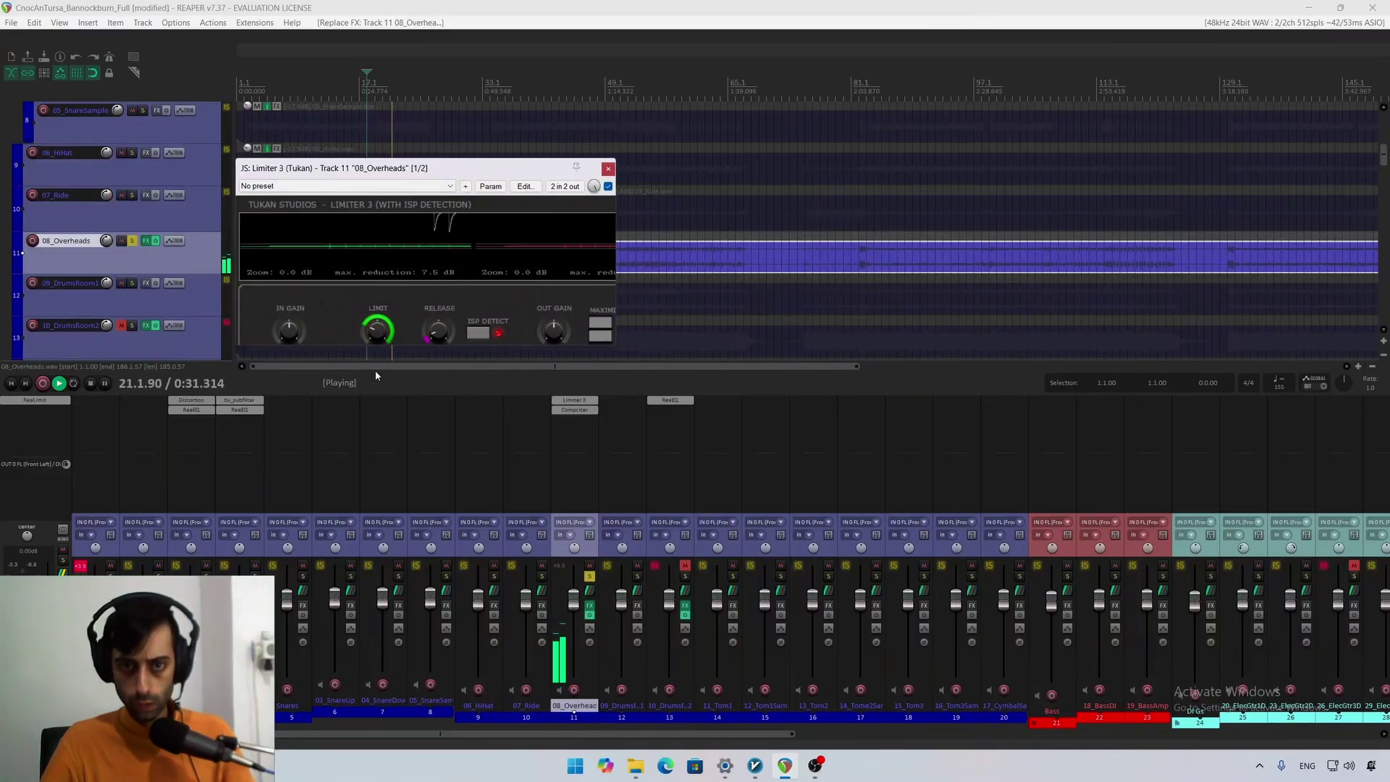
{"action": "left_click_drag", "start_coordinate": [437, 332], "coordinate": [447, 318]}
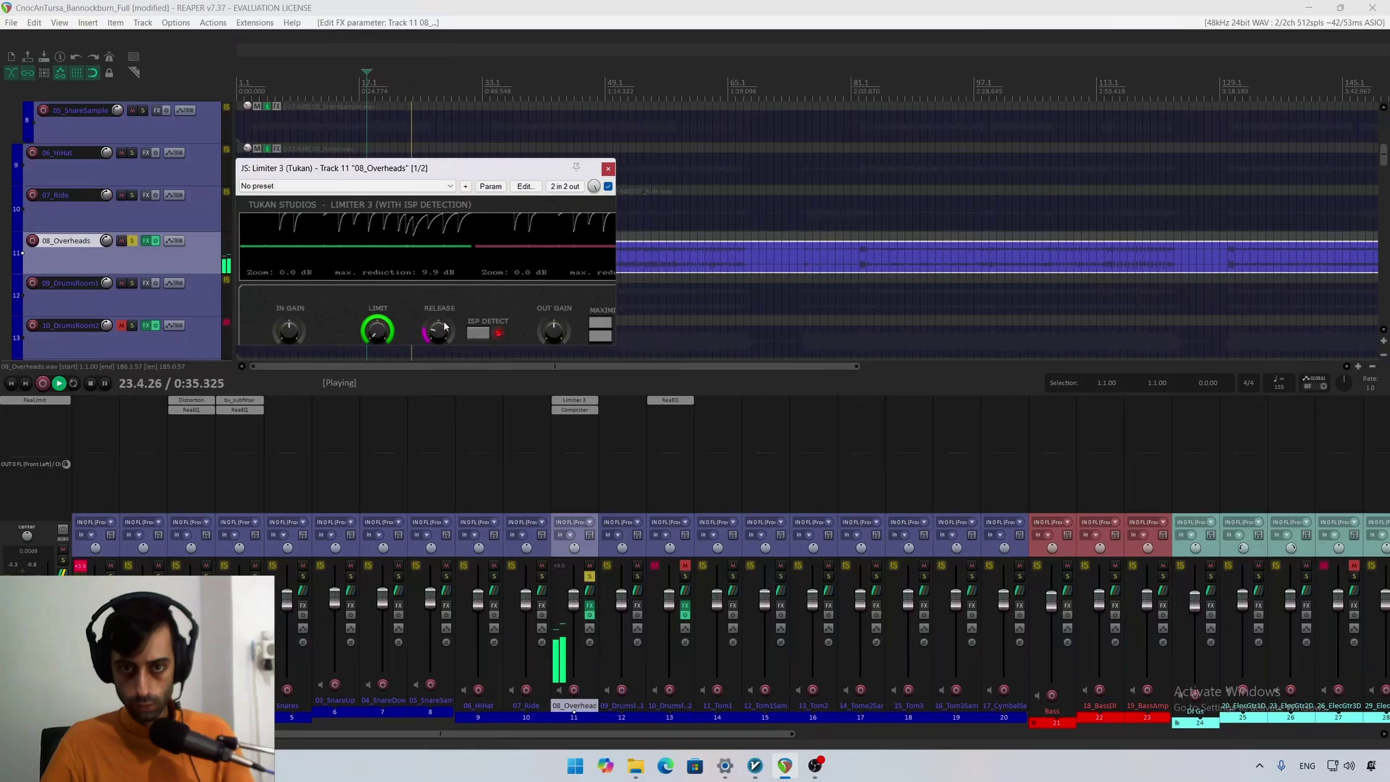
{"action": "scroll", "coordinate": [295, 332], "scroll_direction": "up", "scroll_amount": 5}
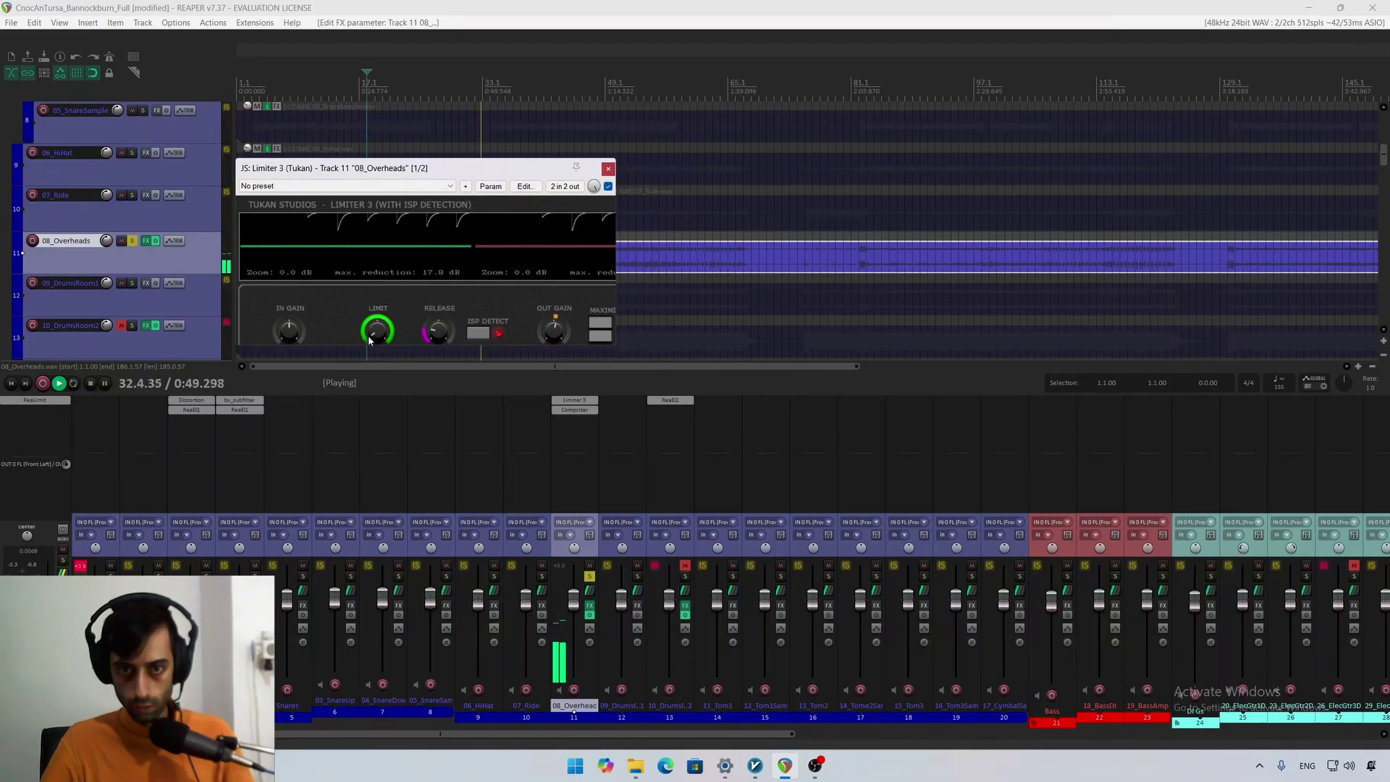
Step: Compare the soloed overheads with Limiter 3 bypassed and enabled during playback, and close the plugin
{"action": "left_click_drag", "start_coordinate": [455, 179], "coordinate": [533, 389]}
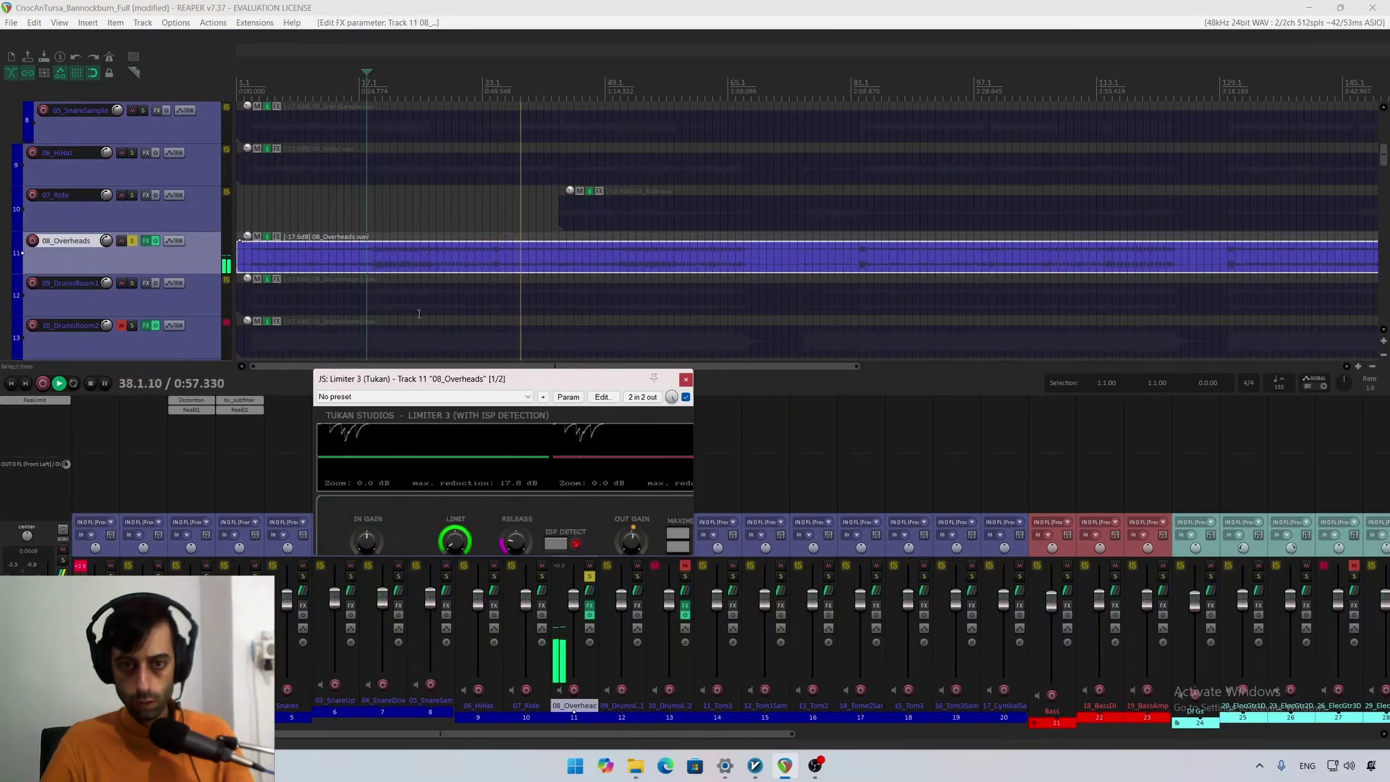
{"action": "left_click", "coordinate": [685, 398]}
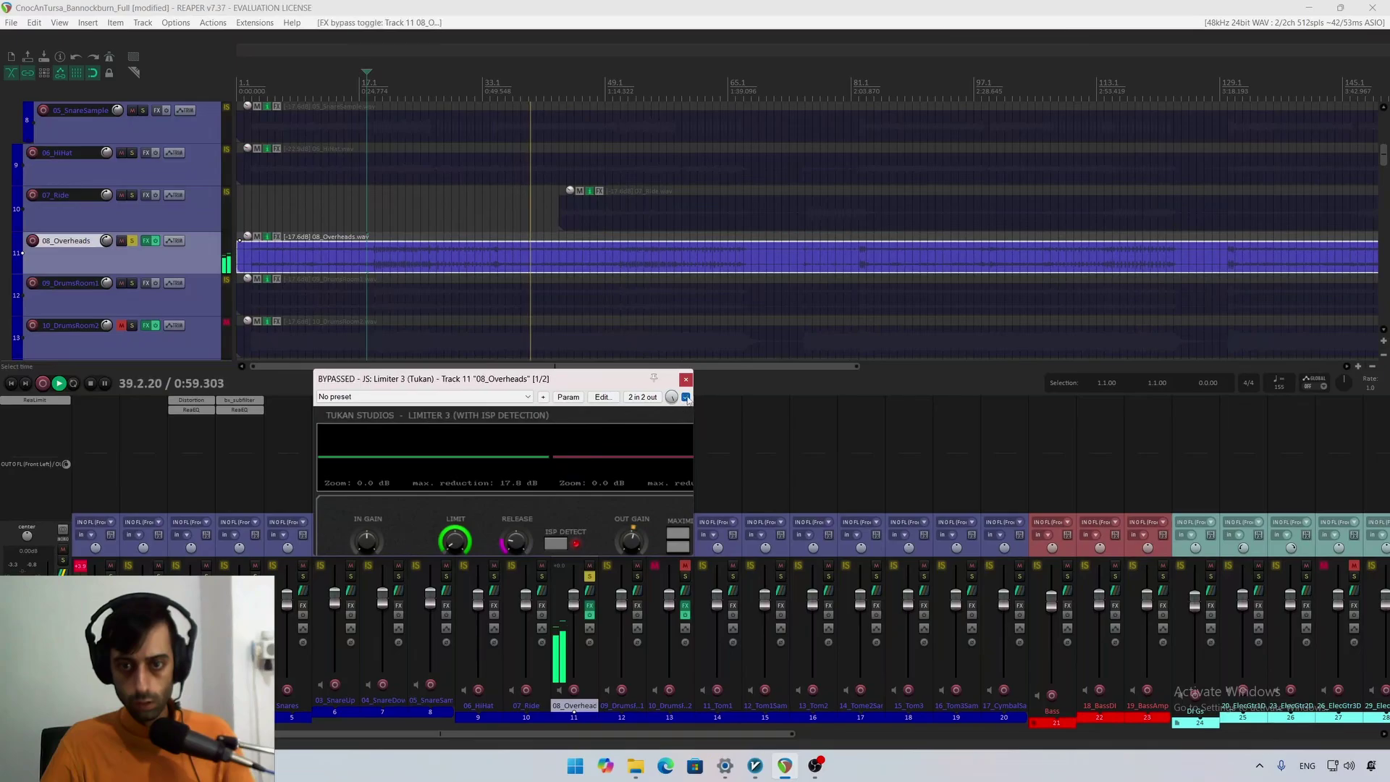
{"action": "left_click", "coordinate": [686, 397]}
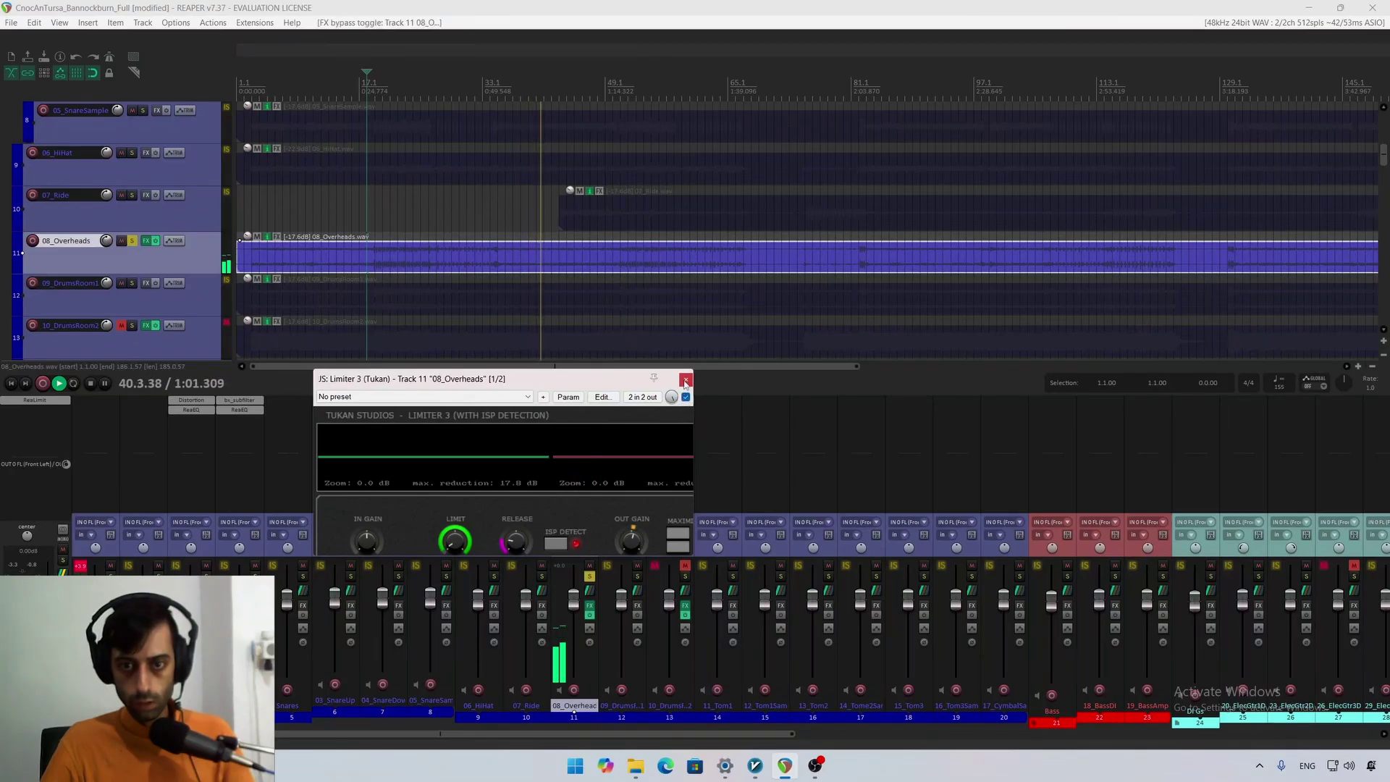
{"action": "left_click", "coordinate": [684, 383]}
Step: Unsolo the overheads, listen to them in the full mix, and save the project
{"action": "left_click", "coordinate": [590, 576]}
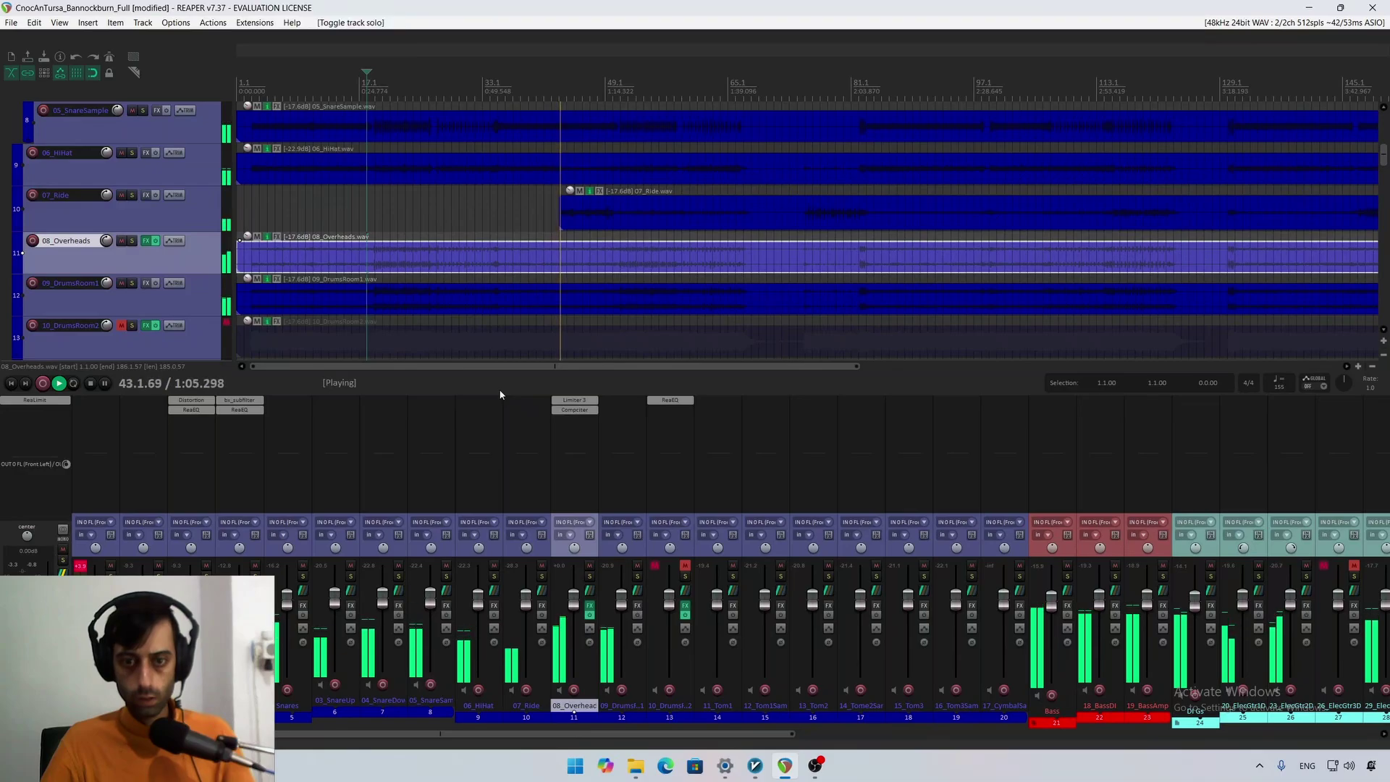
{"action": "key", "text": "space"}
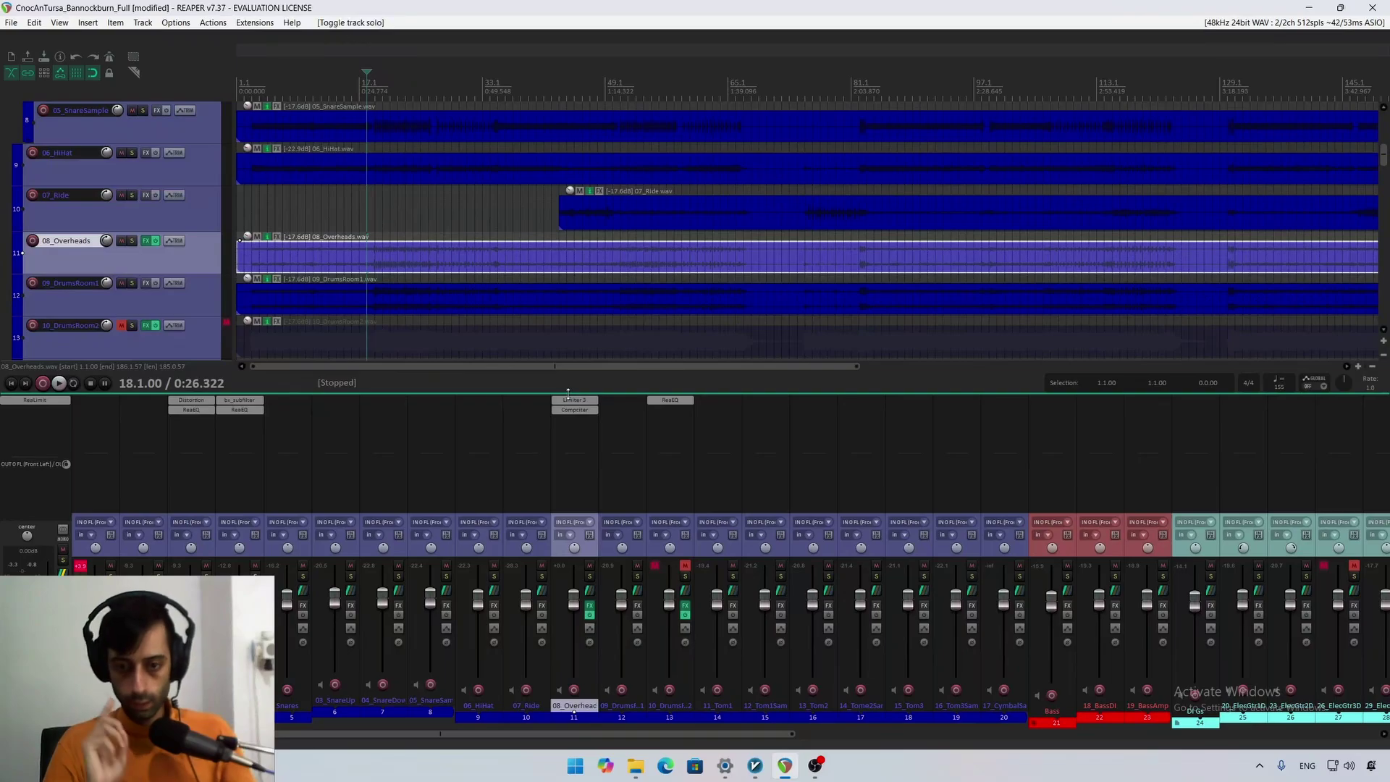
{"action": "key", "text": "ctrl+s"}
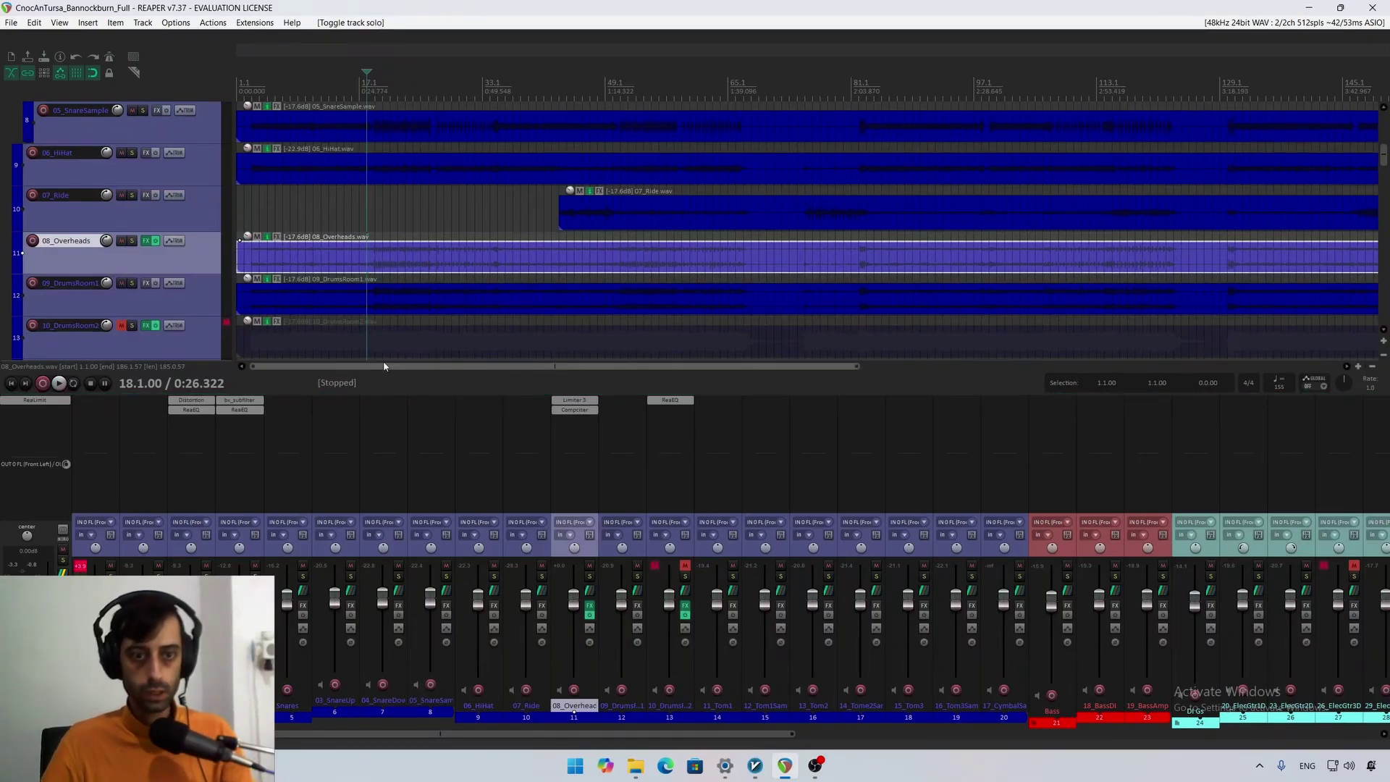
Step: Compare 09_DrumsRoom1 soloed with the soloed overheads and the full mix during playback from bar 18
{"action": "left_click", "coordinate": [175, 302]}
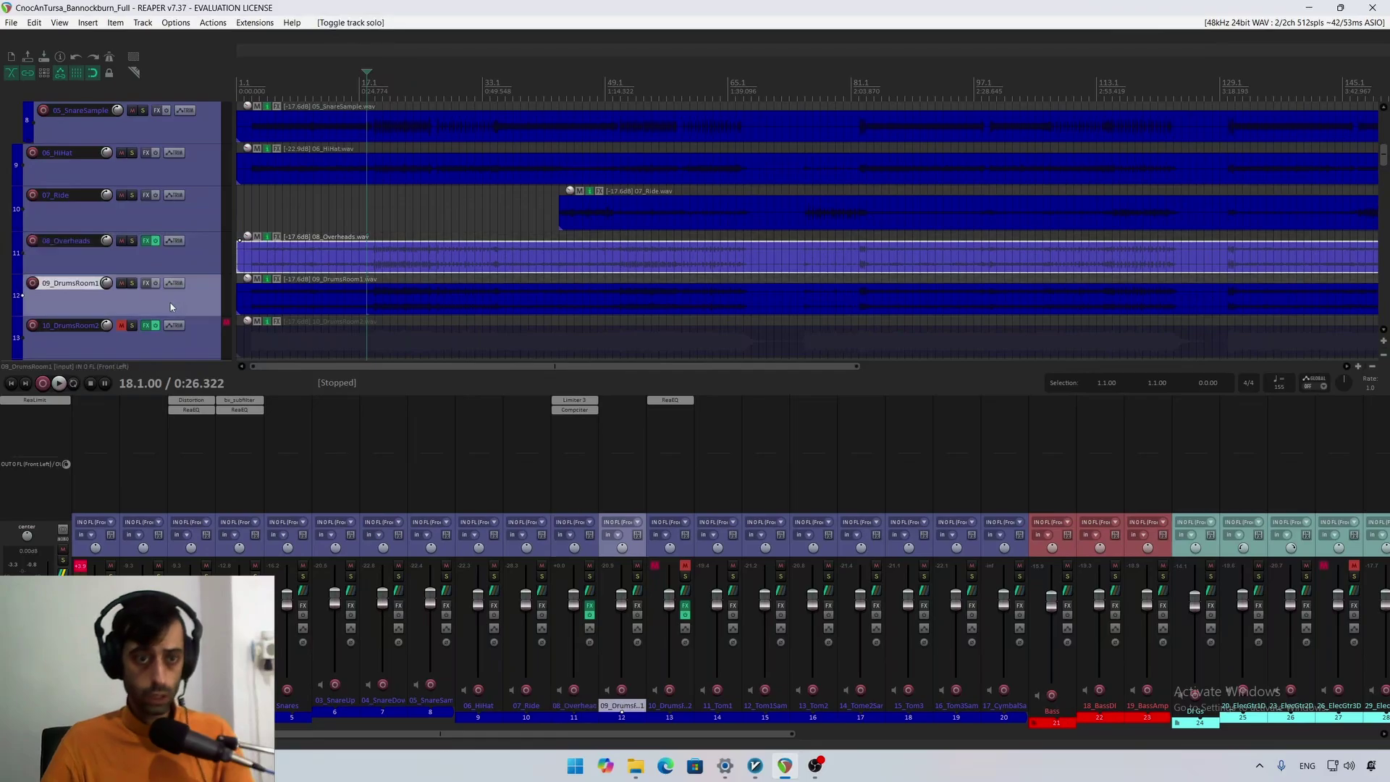
{"action": "left_click", "coordinate": [133, 285]}
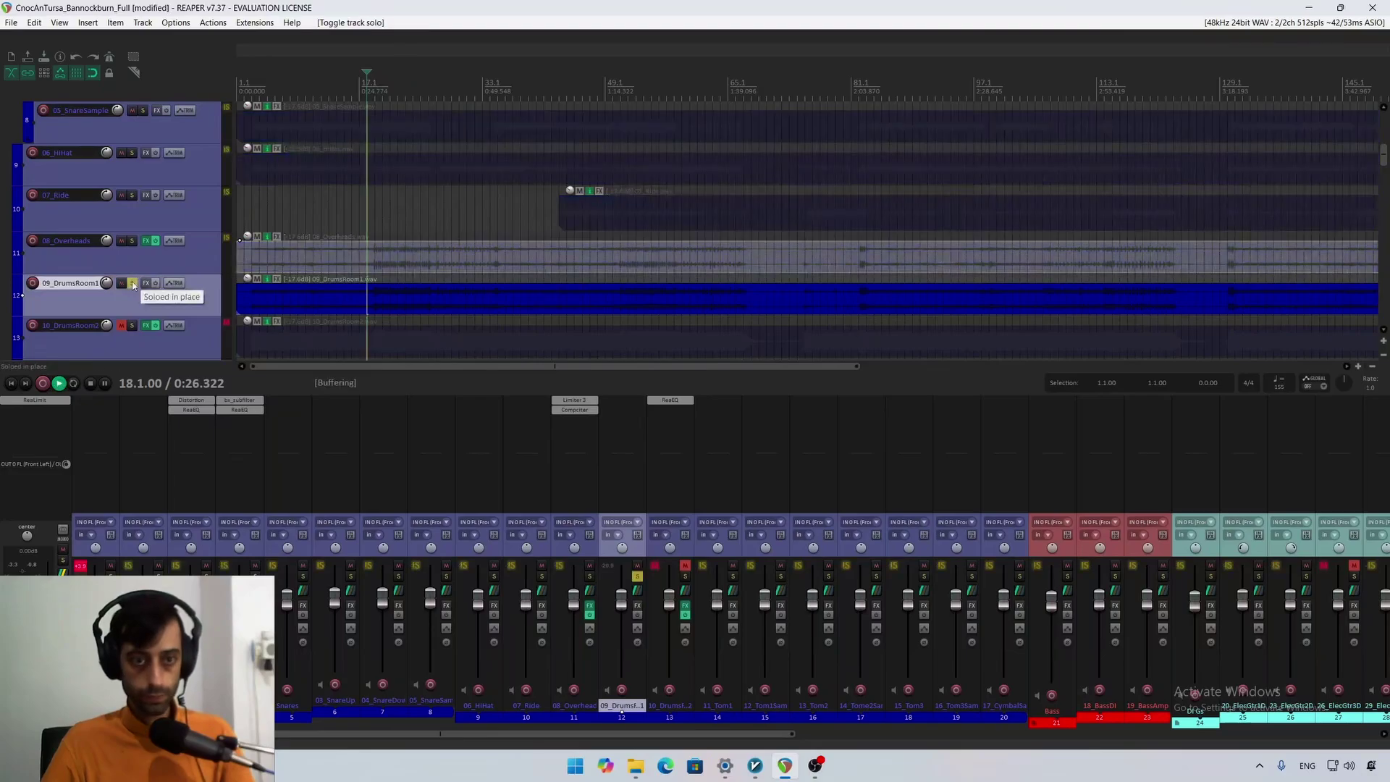
{"action": "key", "text": "space"}
{"action": "left_click", "coordinate": [133, 284]}
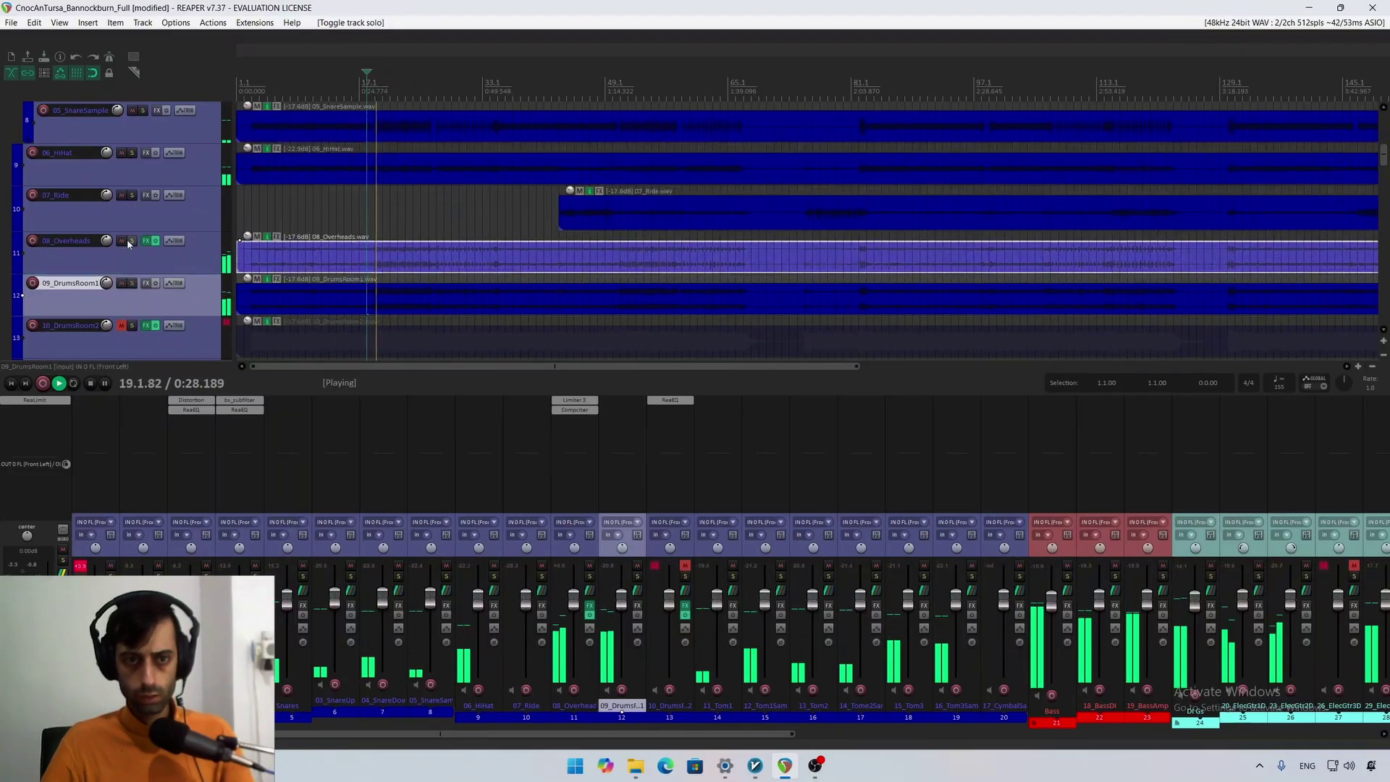
{"action": "left_click", "coordinate": [132, 240]}
{"action": "left_click", "coordinate": [133, 241]}
{"action": "left_click", "coordinate": [132, 283]}
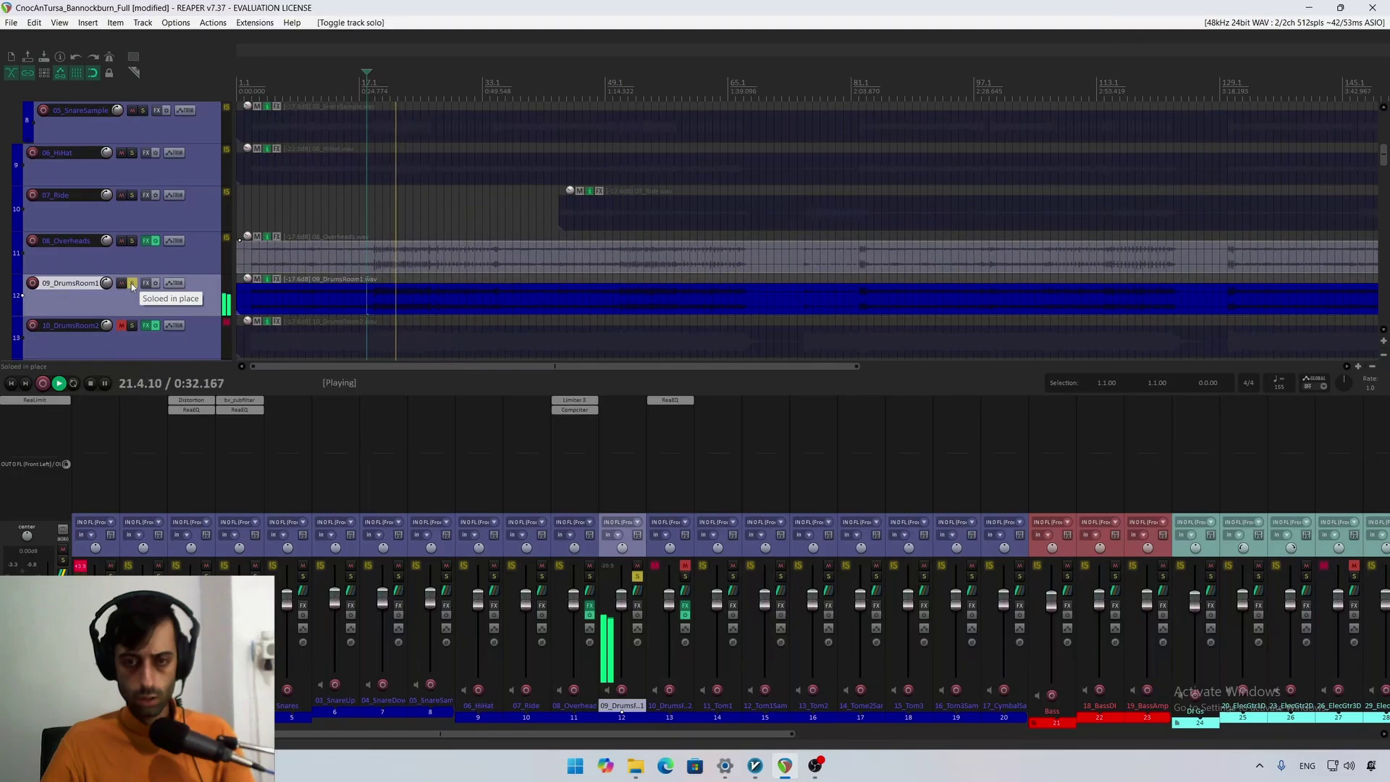
{"action": "left_click", "coordinate": [132, 285]}
{"action": "key", "text": "space"}
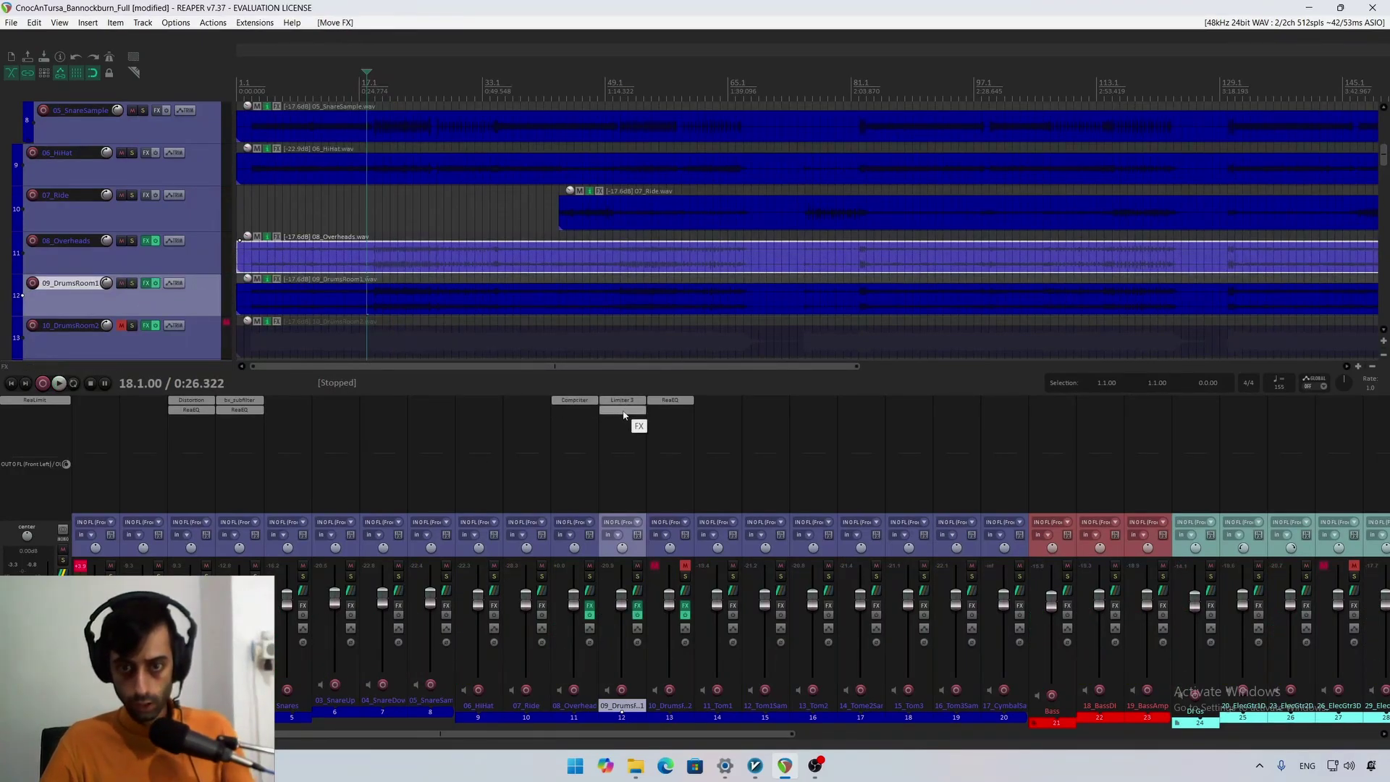
Step: Copy Limiter 3 from 08_Overheads to 09_DrumsRoom1, keeping it on both tracks, and play the room track soloed from bar 18
{"action": "mouse_move", "coordinate": [624, 415]}
{"action": "left_mouse_down"}
{"action": "mouse_move", "coordinate": [618, 402]}
{"action": "mouse_move", "coordinate": [598, 416]}
{"action": "left_mouse_up"}
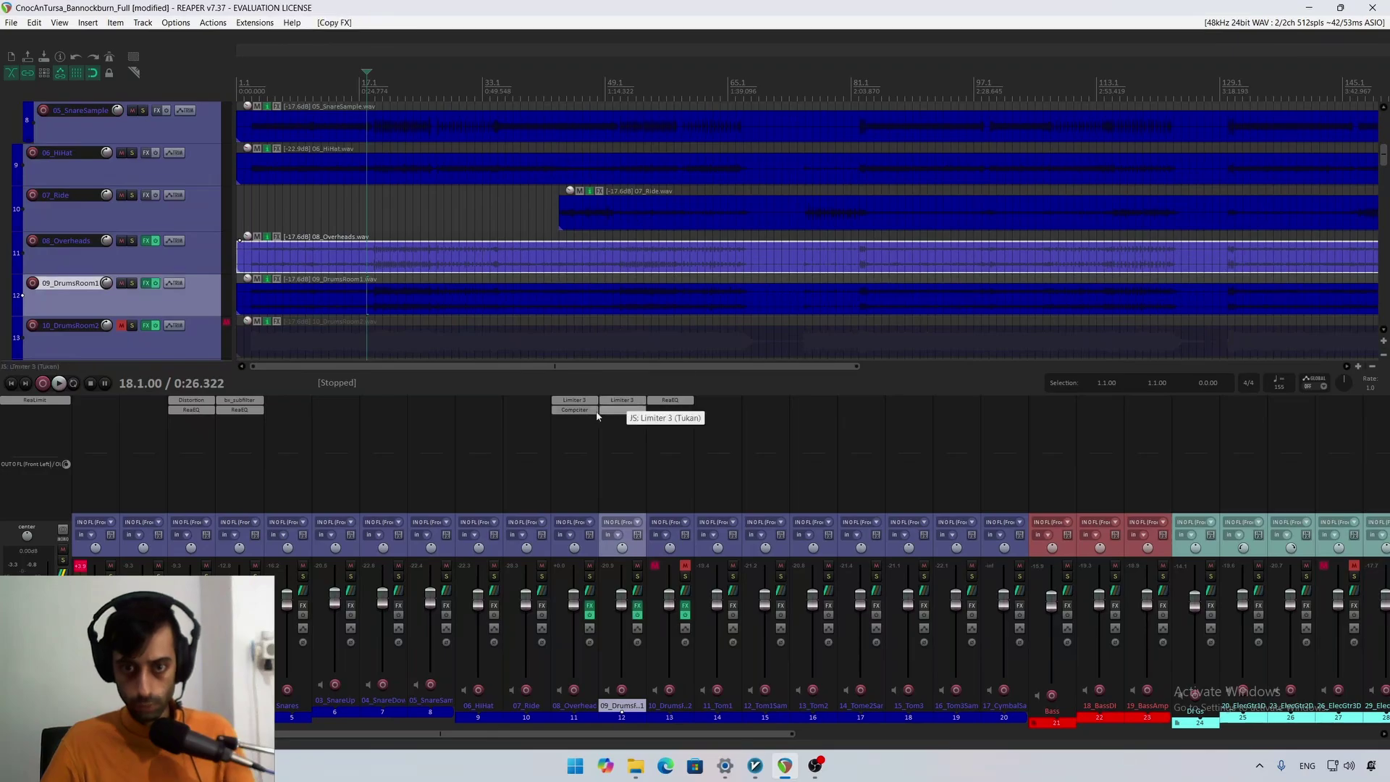
{"action": "key", "text": "space"}
{"action": "key", "text": "F6"}
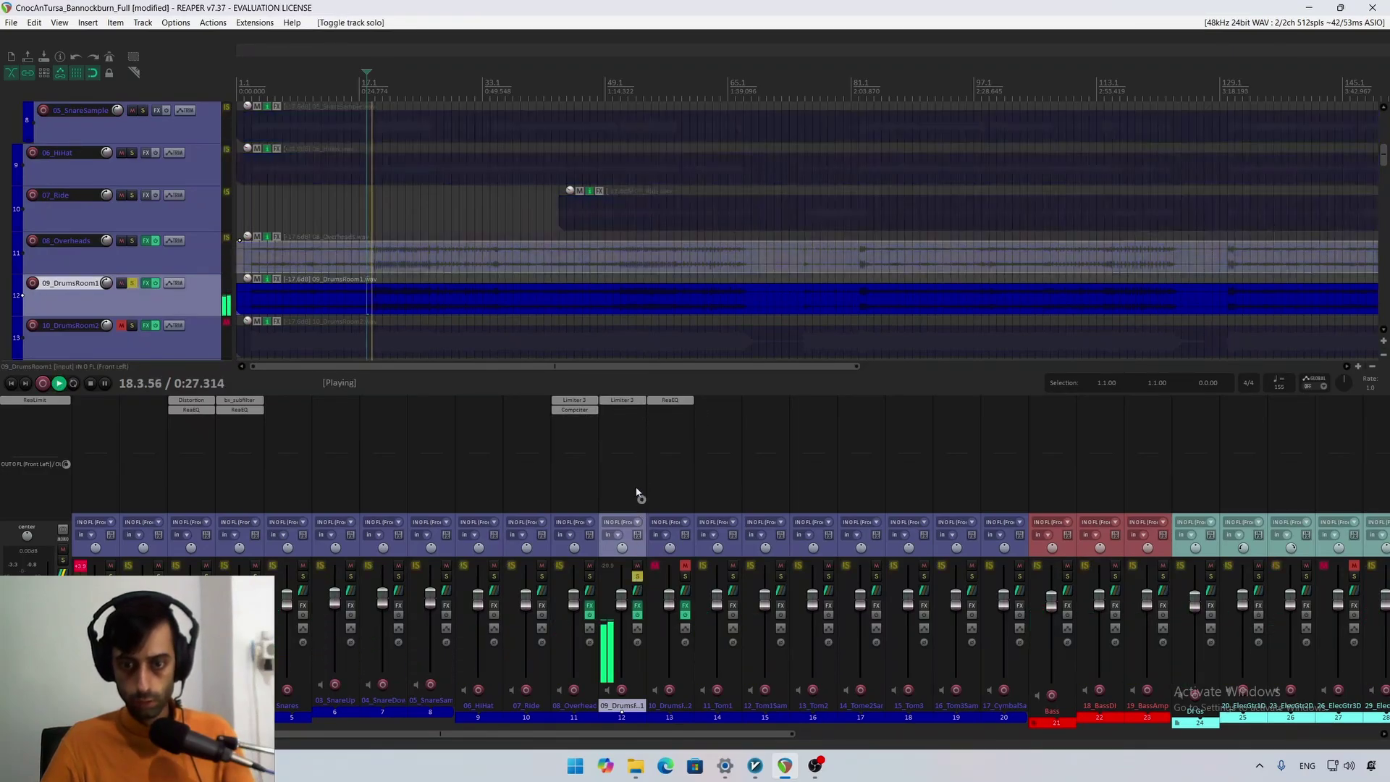
Step: Set Limiter 3's output gain on 09_DrumsRoom1 to about -1.9 dB during soloed playback, and close the plugin
{"action": "left_click", "coordinate": [622, 400]}
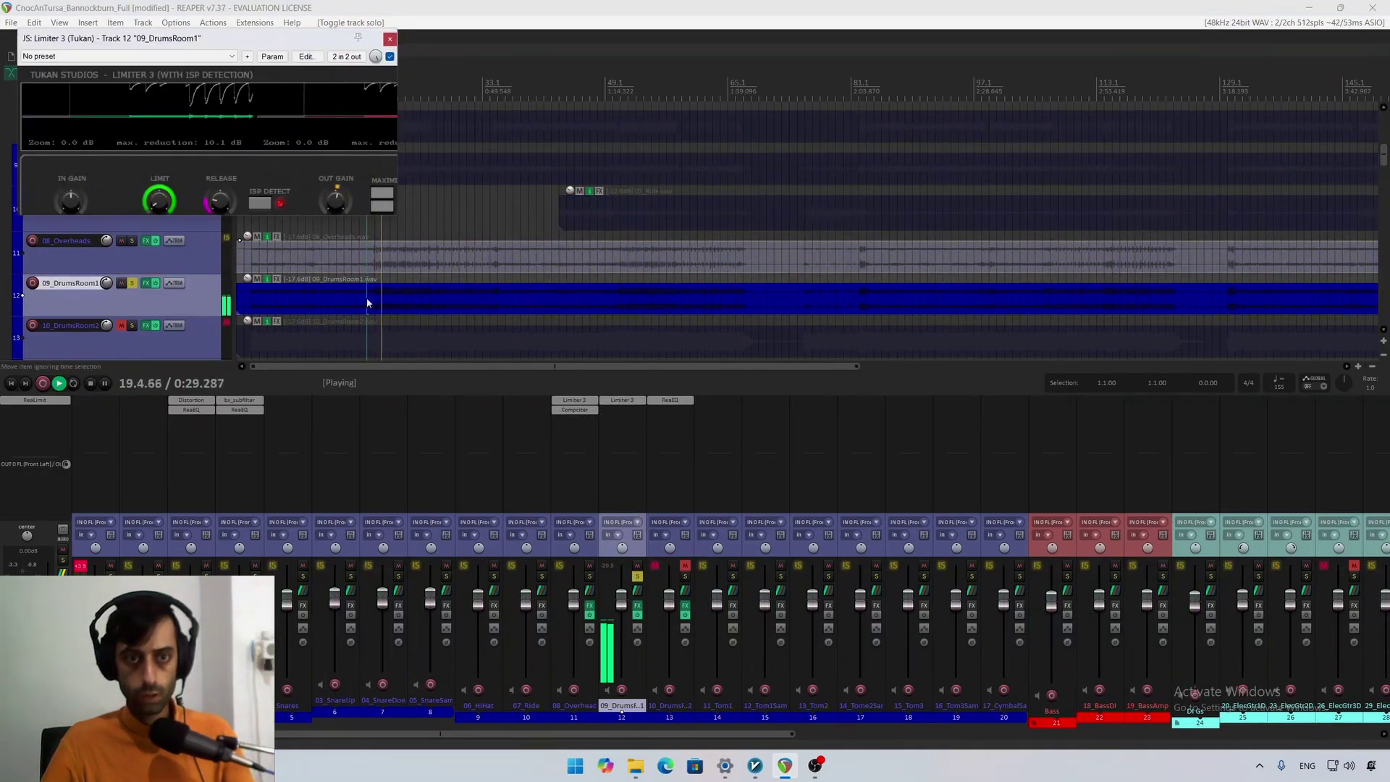
{"action": "left_click", "coordinate": [389, 39]}
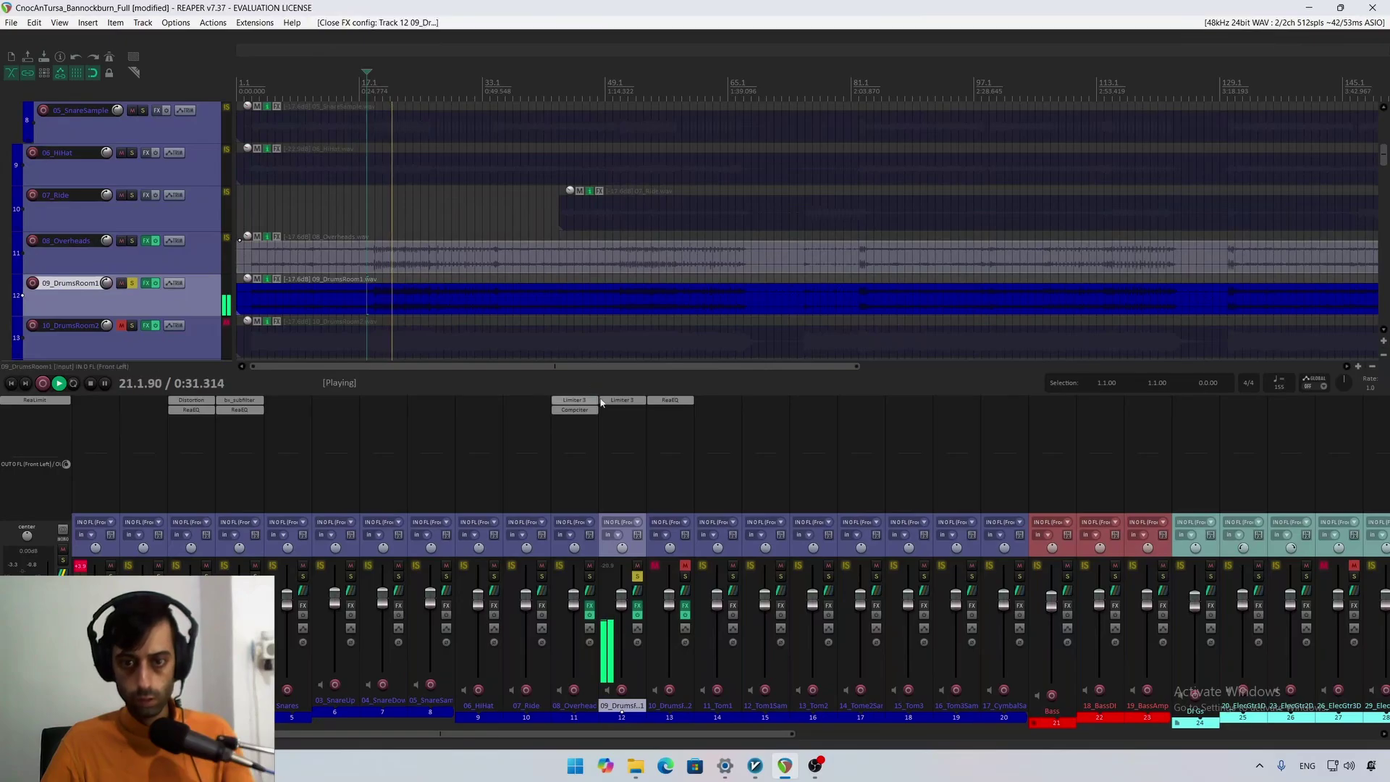
{"action": "left_click", "coordinate": [611, 400]}
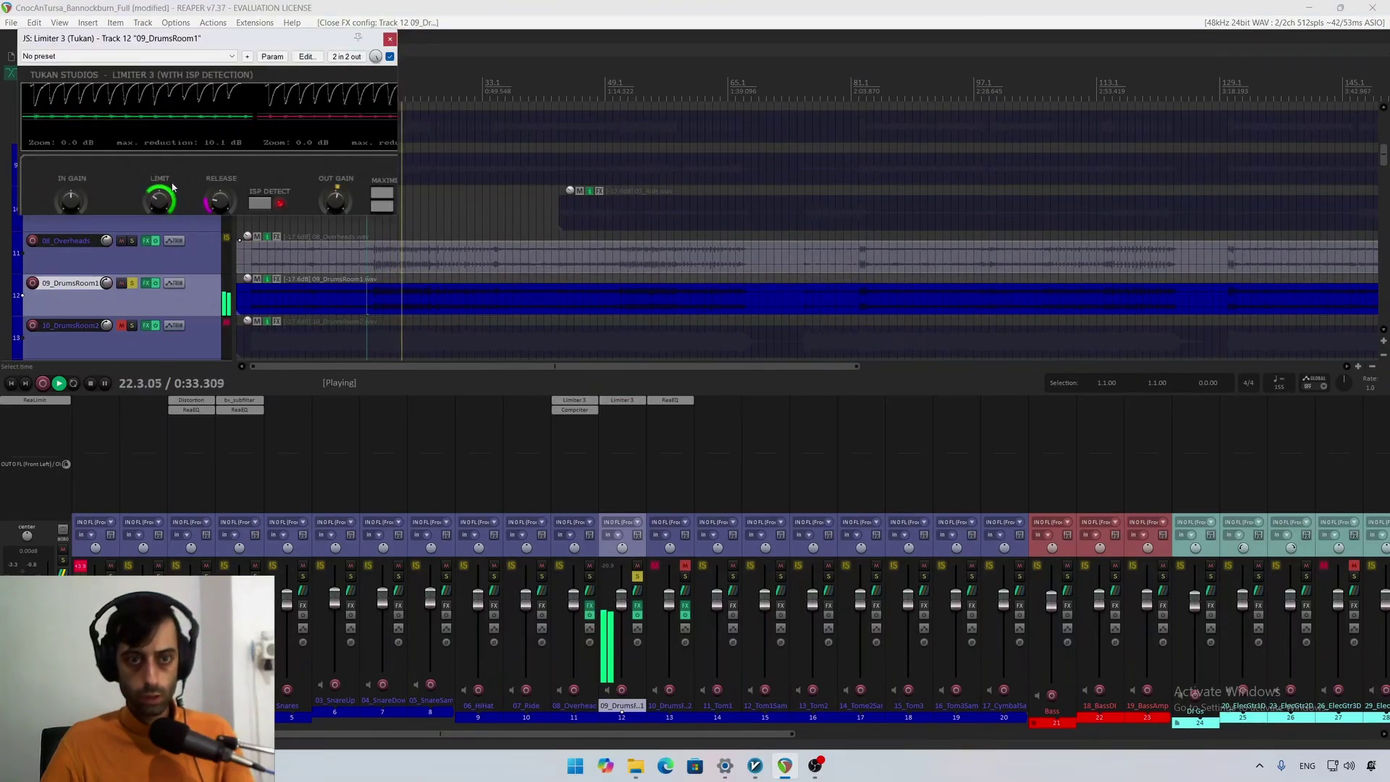
{"action": "left_click", "coordinate": [340, 206]}
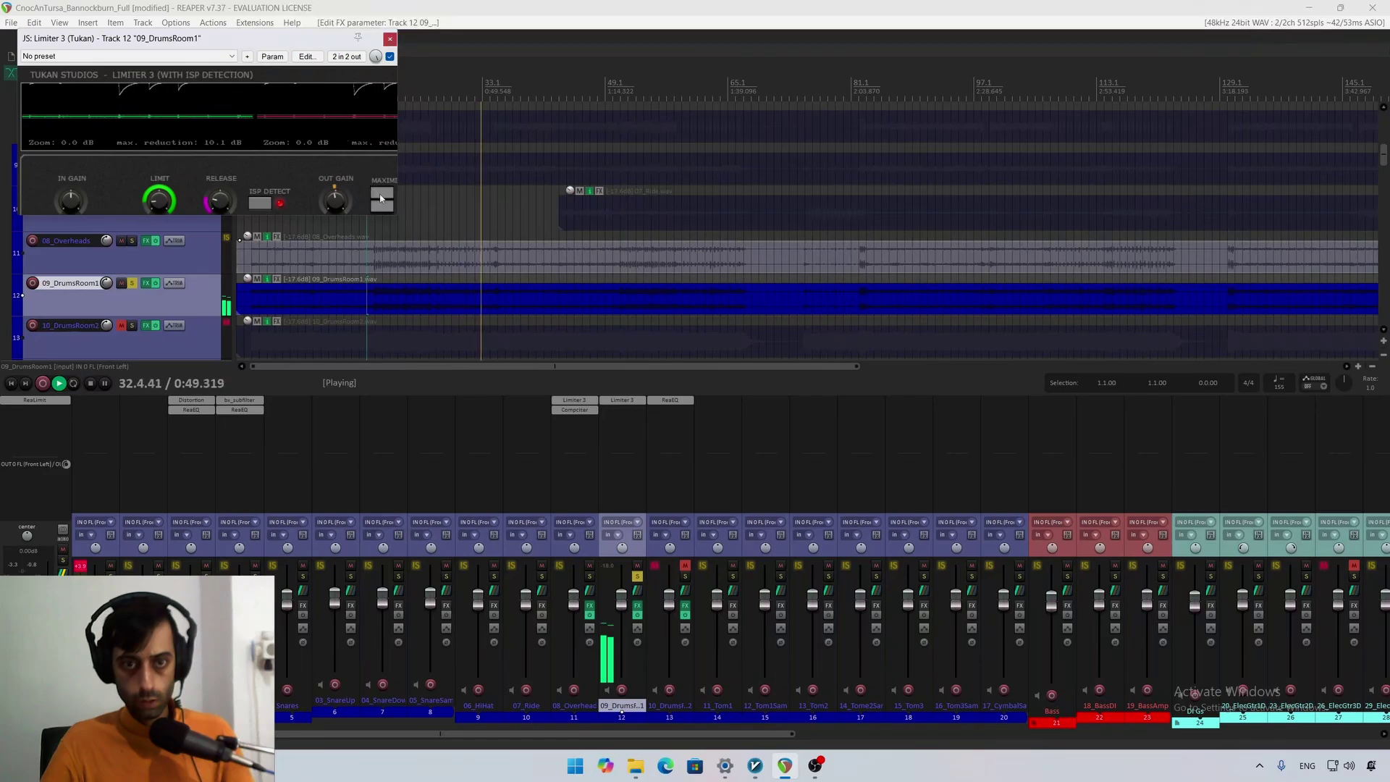
{"action": "left_click_drag", "start_coordinate": [400, 217], "coordinate": [494, 254]}
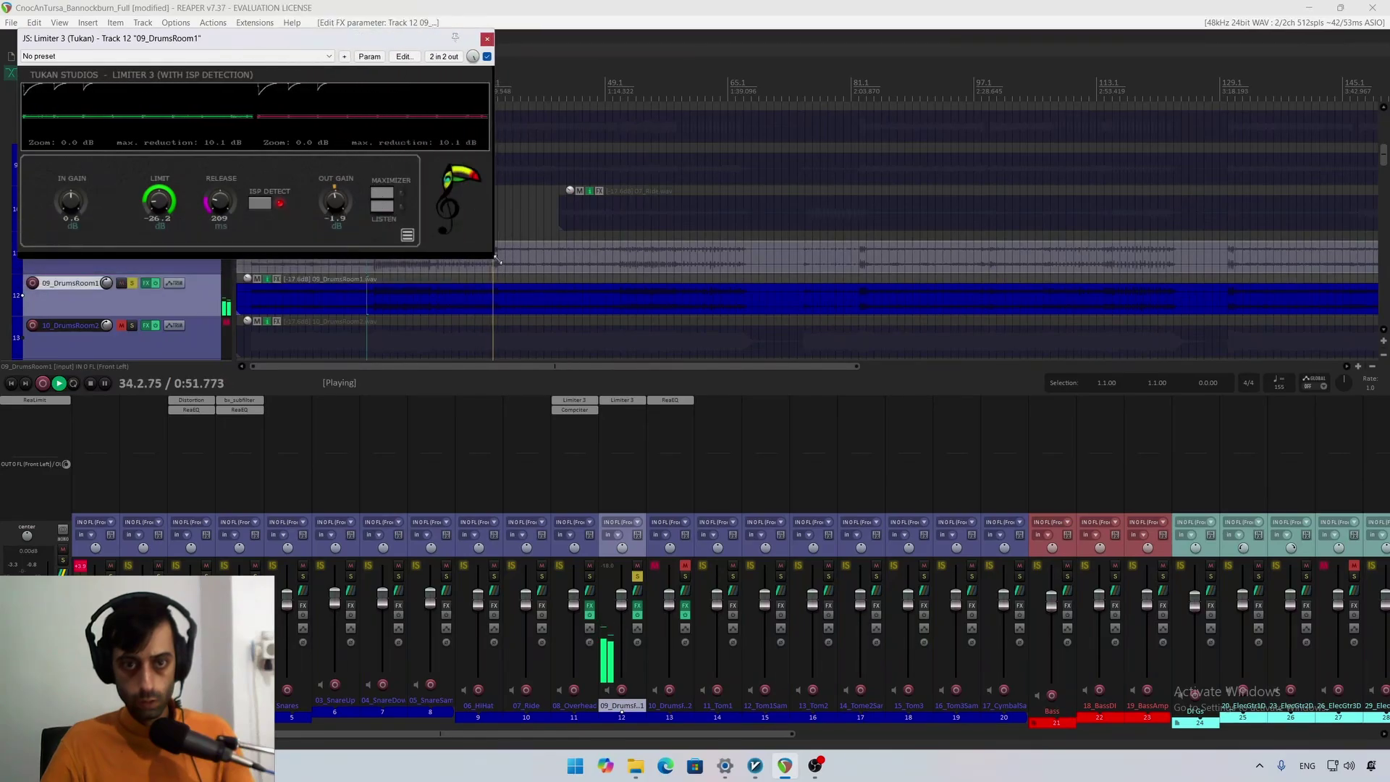
{"action": "left_click", "coordinate": [487, 38]}
{"action": "key", "text": "space"}
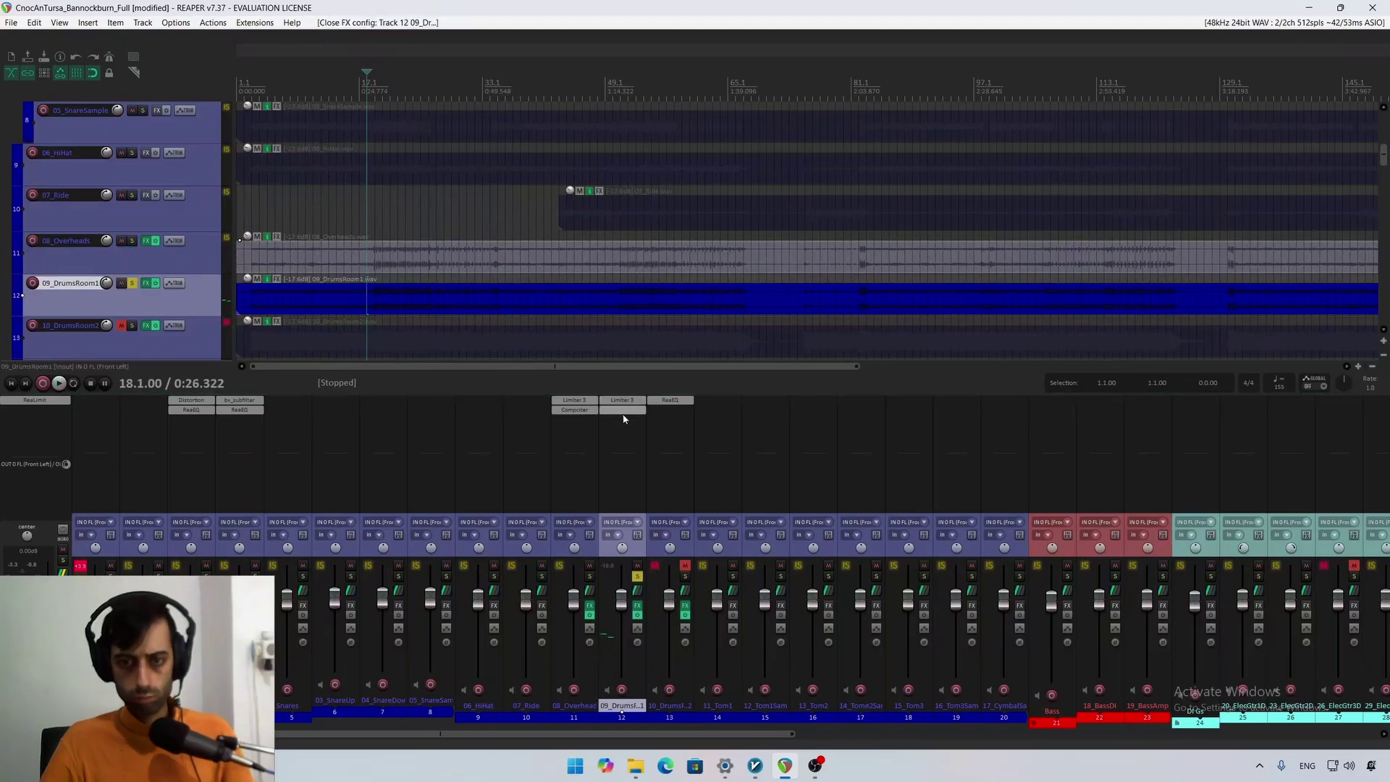
Step: Add ReaEQ after Limiter 3 on 09_DrumsRoom1 and move its window clear of the track list
{"action": "double_click", "coordinate": [623, 412]}
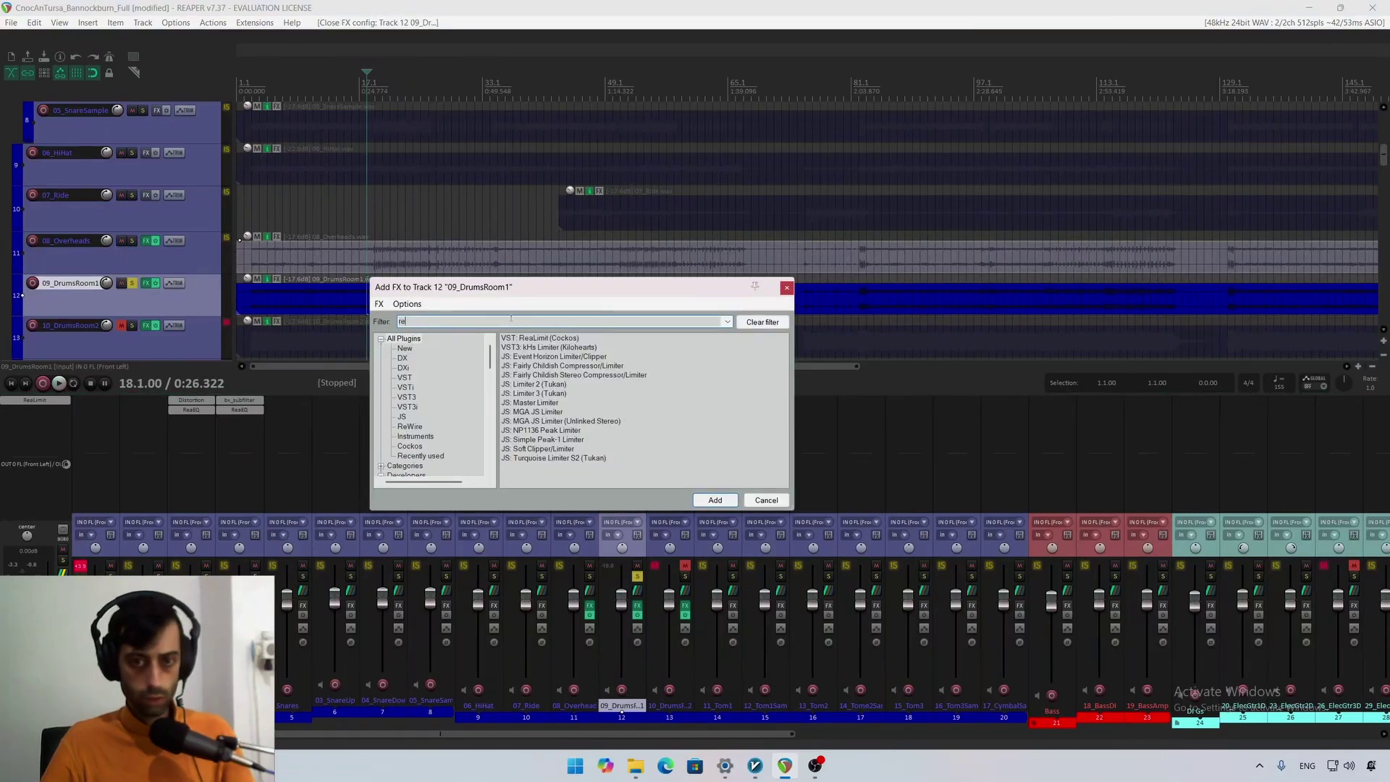
{"action": "type", "text": "reaeq"}
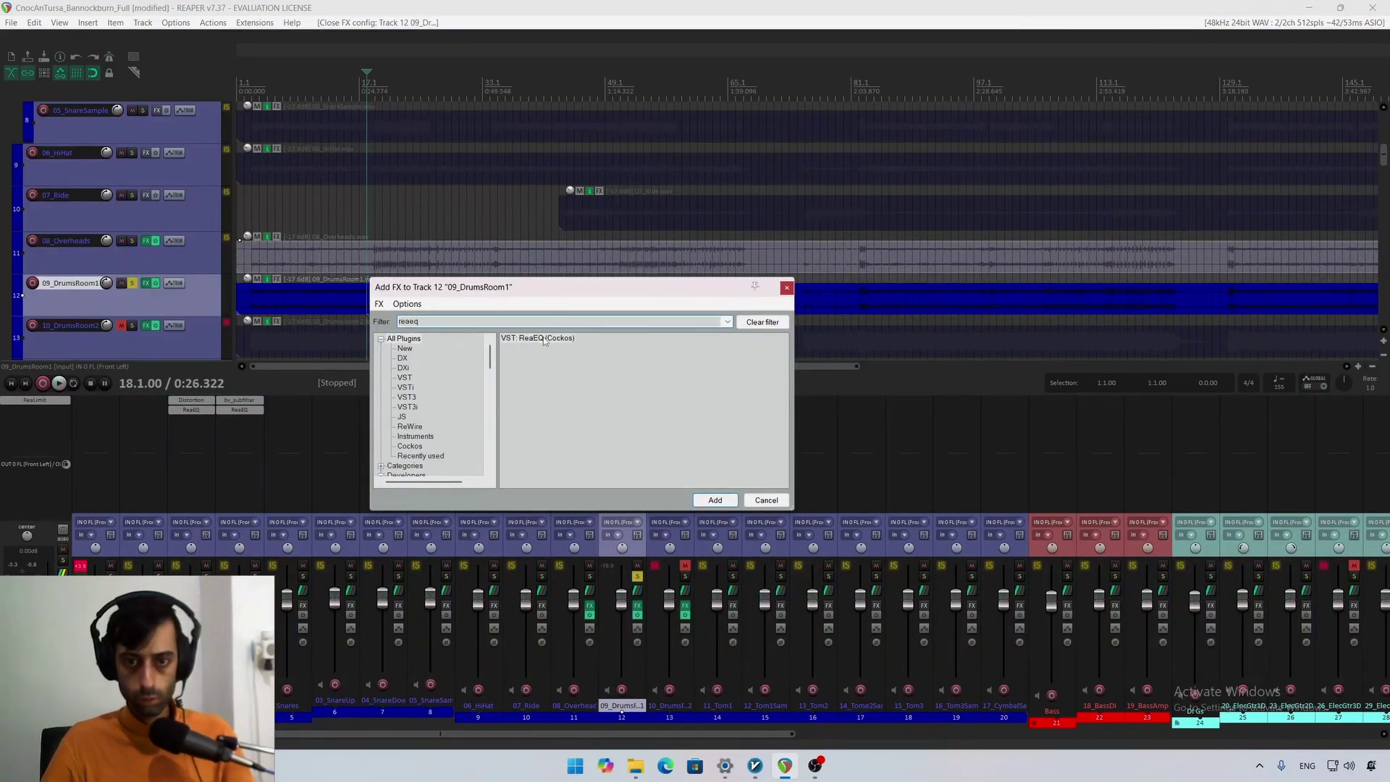
{"action": "double_click", "coordinate": [545, 339]}
{"action": "left_click_drag", "start_coordinate": [212, 37], "coordinate": [498, 187]}
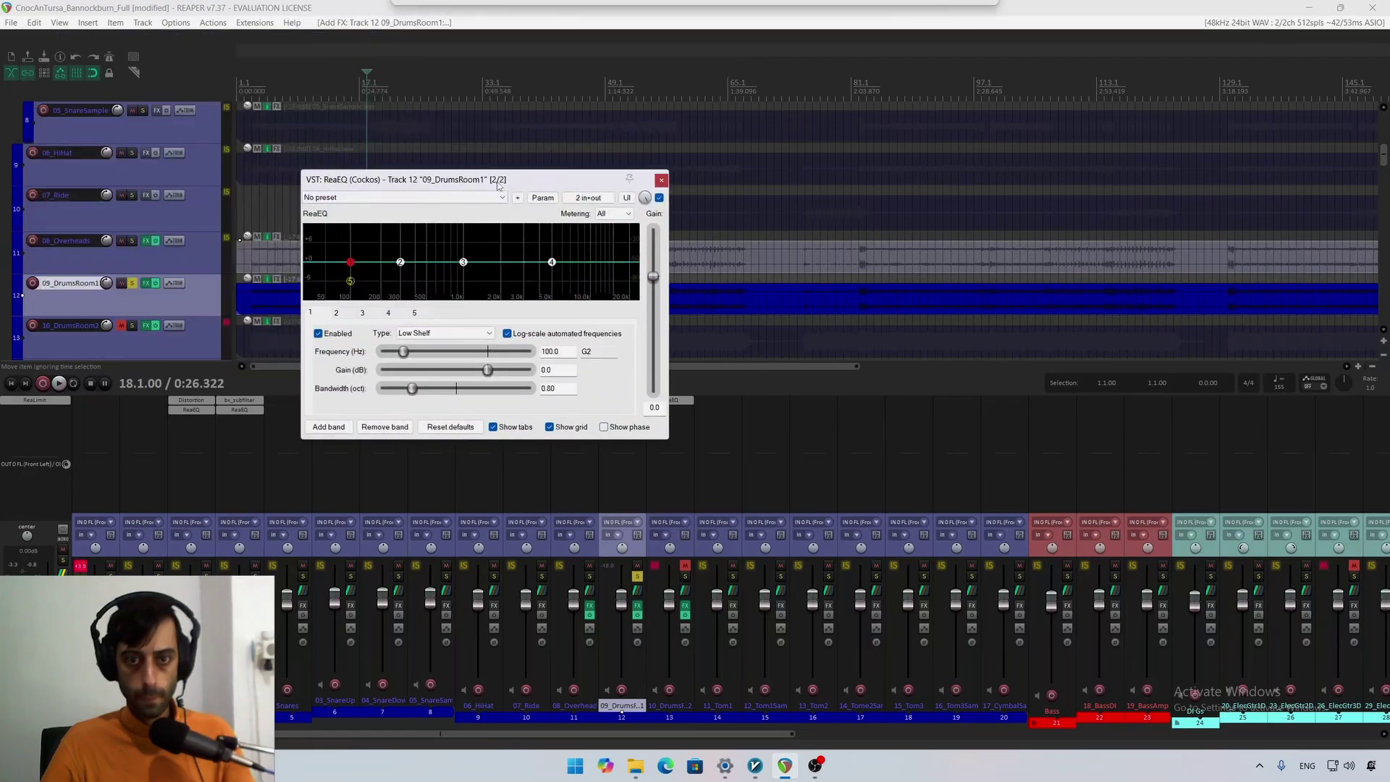
Step: Set ReaEQ's high-pass band 5 on 09_DrumsRoom1 to about 111 Hz with a bandwidth of 2.20 octaves
{"action": "key", "text": "space"}
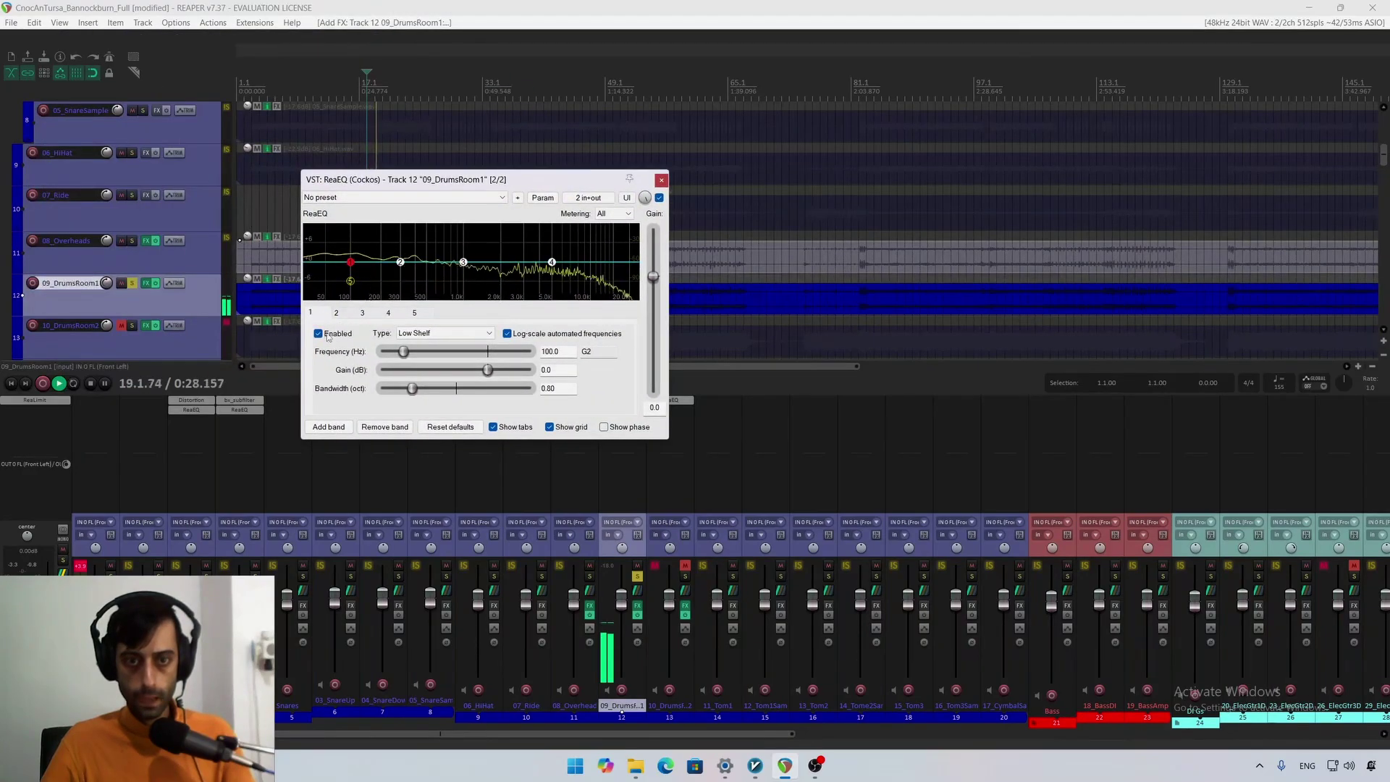
{"action": "left_click", "coordinate": [350, 282]}
{"action": "left_click_drag", "start_coordinate": [360, 287], "coordinate": [356, 287]}
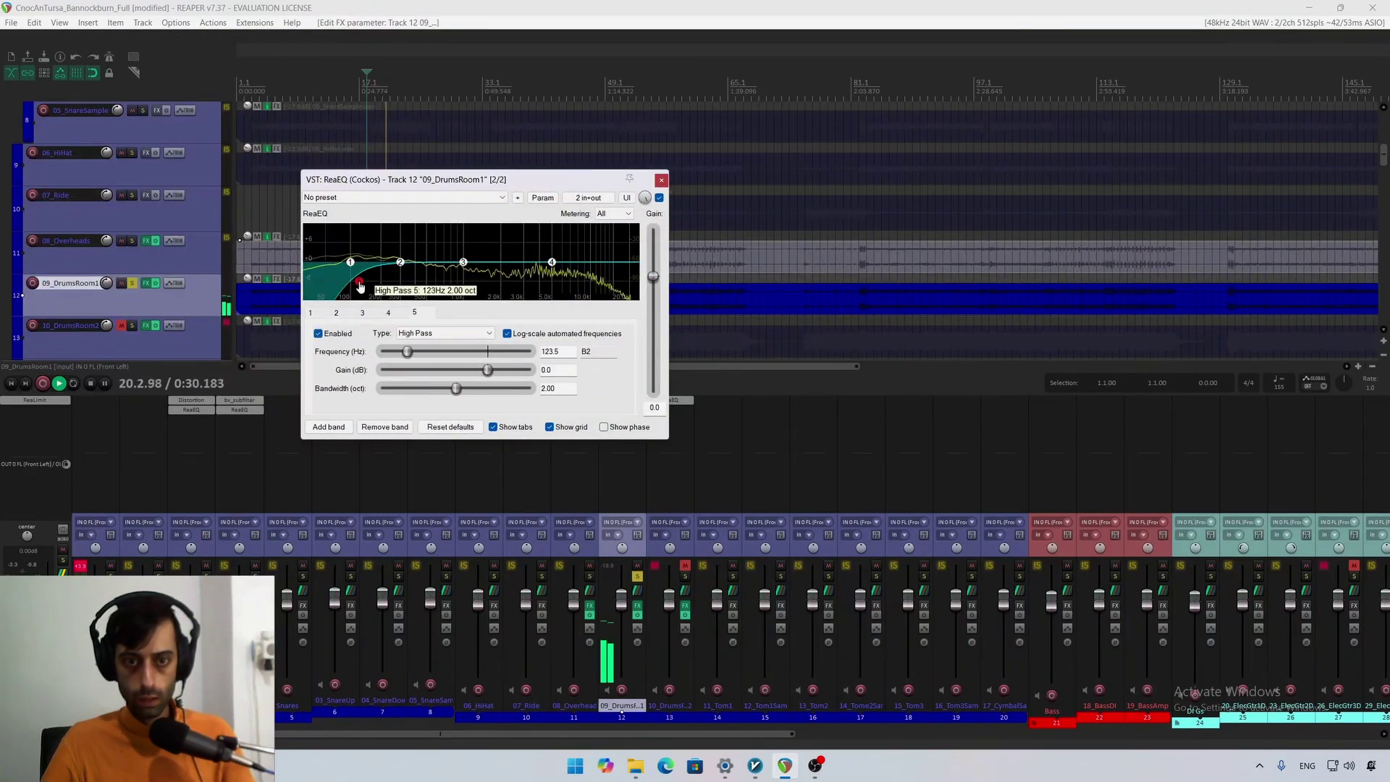
{"action": "key", "text": "space"}
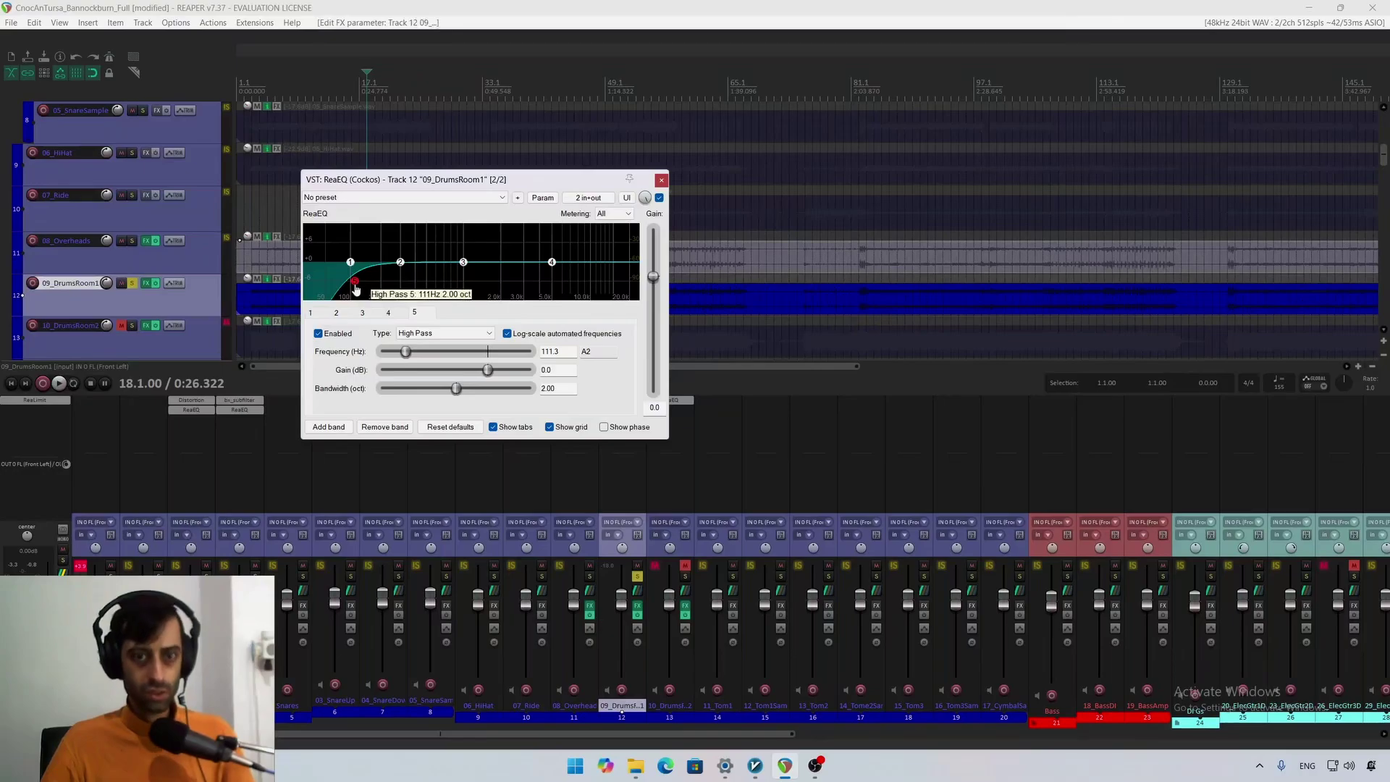
{"action": "scroll", "coordinate": [356, 289], "scroll_direction": "down", "scroll_amount": 2}
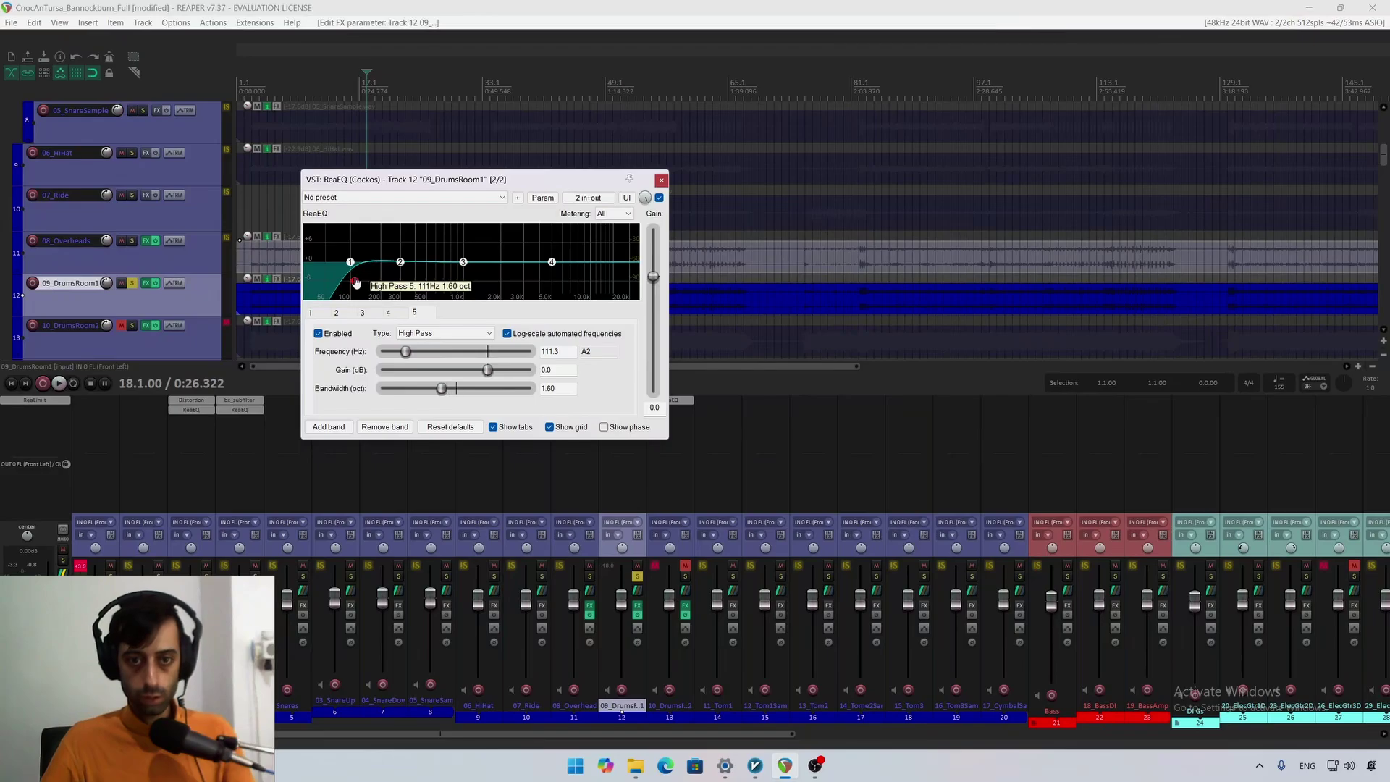
{"action": "scroll", "coordinate": [355, 282], "scroll_direction": "up", "scroll_amount": 4}
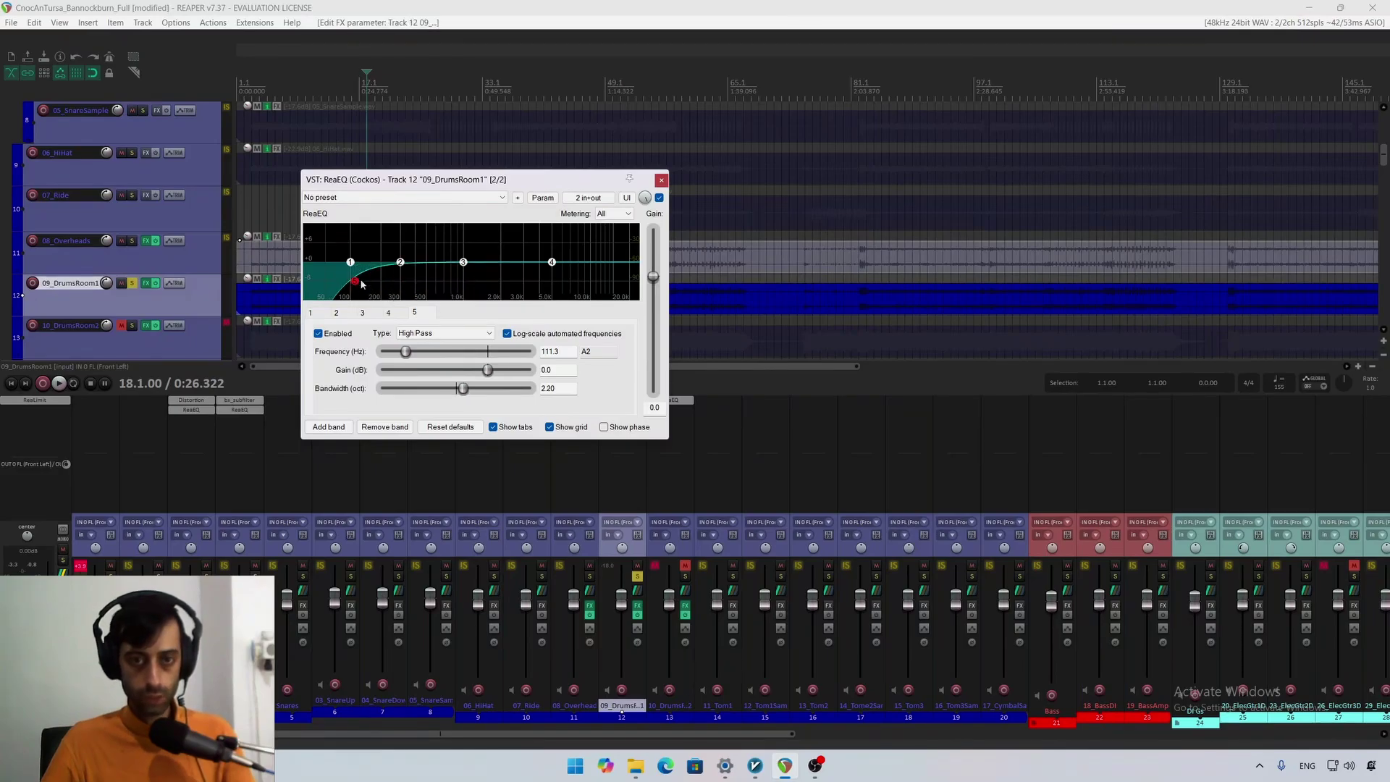
Step: Try a band 3 cut of -4.7 dB at about 1490 Hz with a 1.20-octave bandwidth during playback
{"action": "key", "text": "space"}
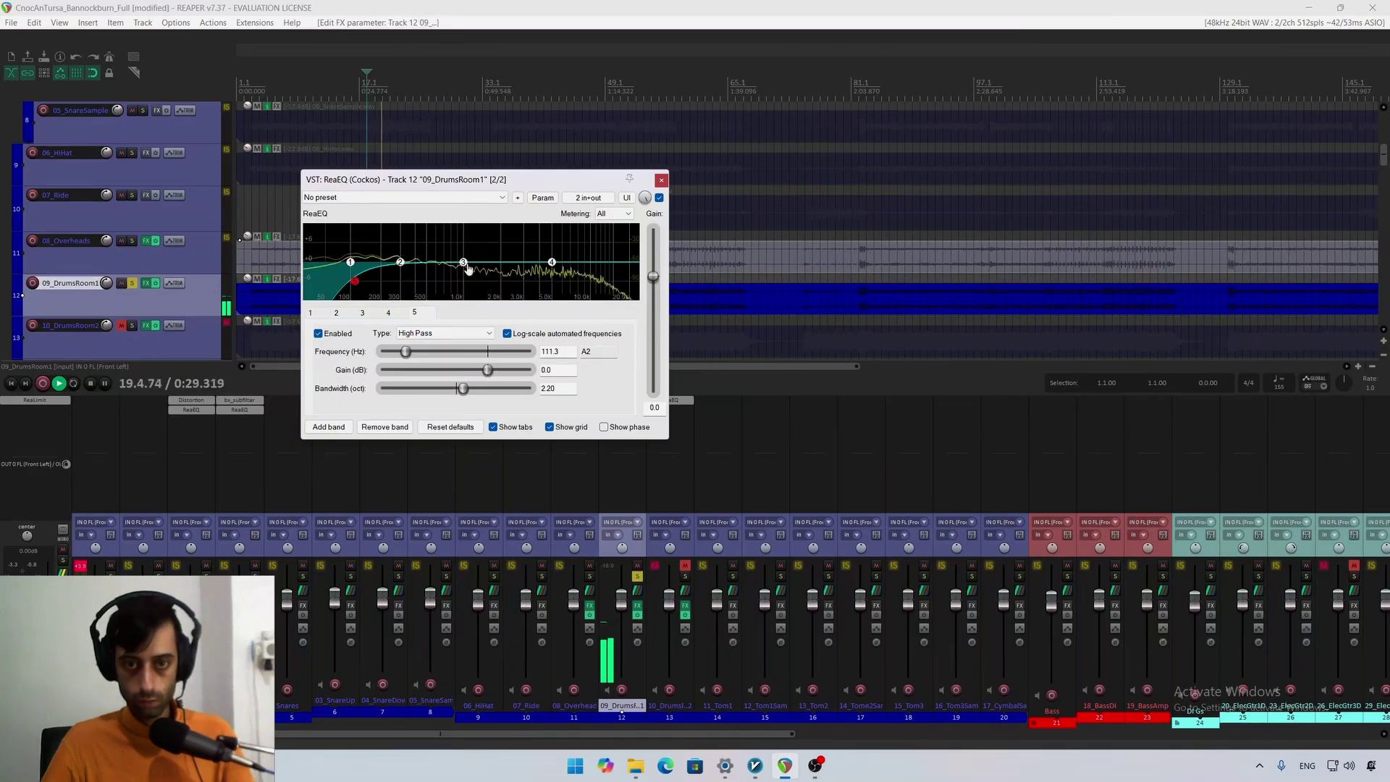
{"action": "mouse_move", "coordinate": [468, 270]}
{"action": "left_mouse_down"}
{"action": "mouse_move", "coordinate": [467, 282]}
{"action": "mouse_move", "coordinate": [488, 283]}
{"action": "left_mouse_up"}
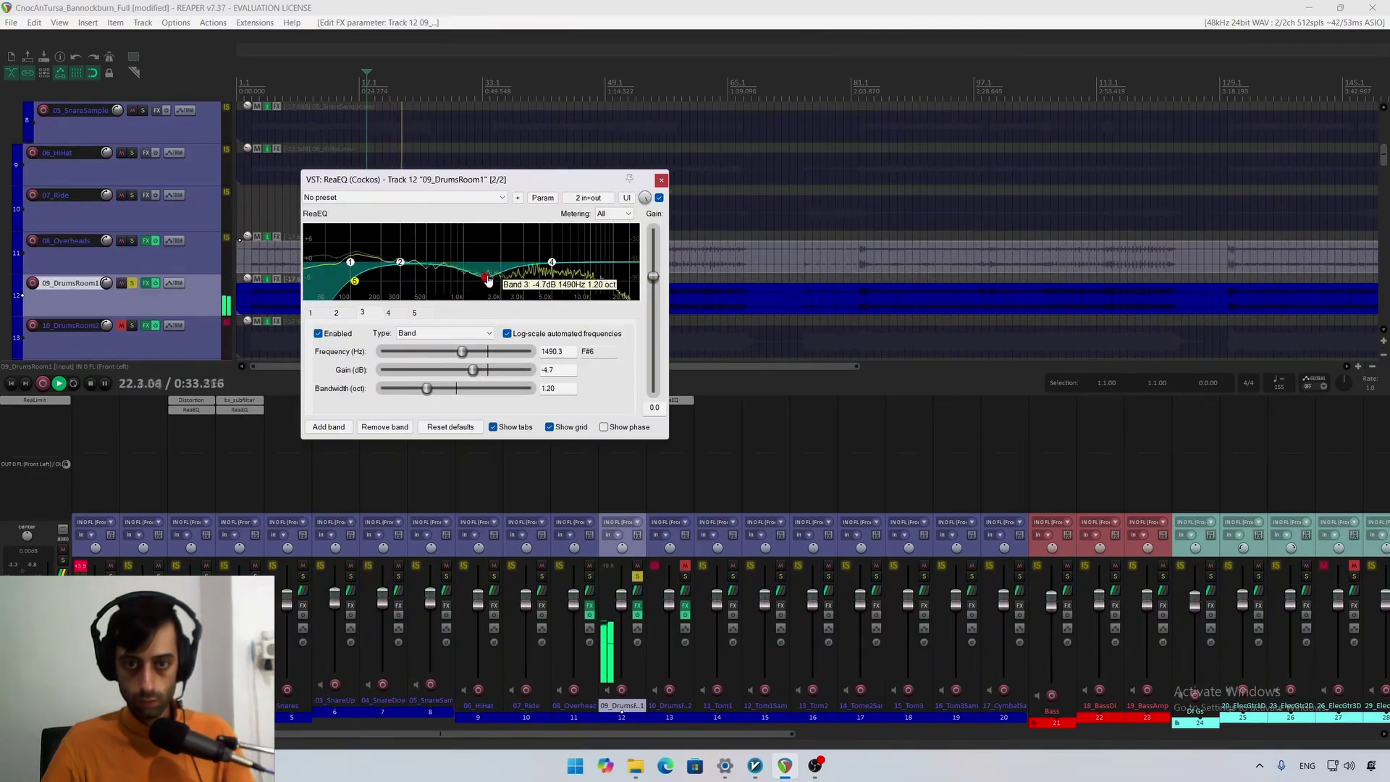
{"action": "key", "text": "space"}
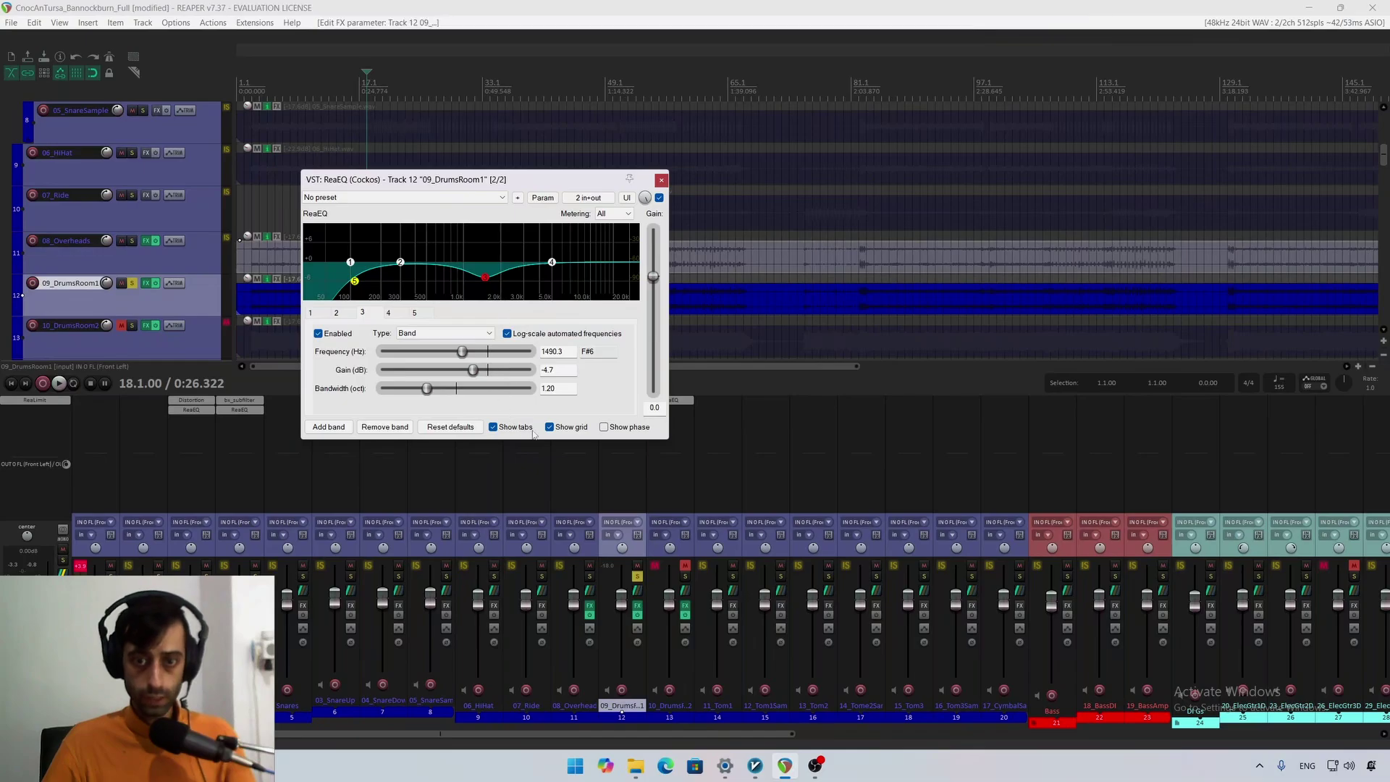
Step: Sweep band 3 with a boost, set it to -6.7 dB at 921.7 Hz with 0.46 octave bandwidth, and hide the band tabs
{"action": "left_click", "coordinate": [555, 429]}
{"action": "left_click", "coordinate": [553, 429]}
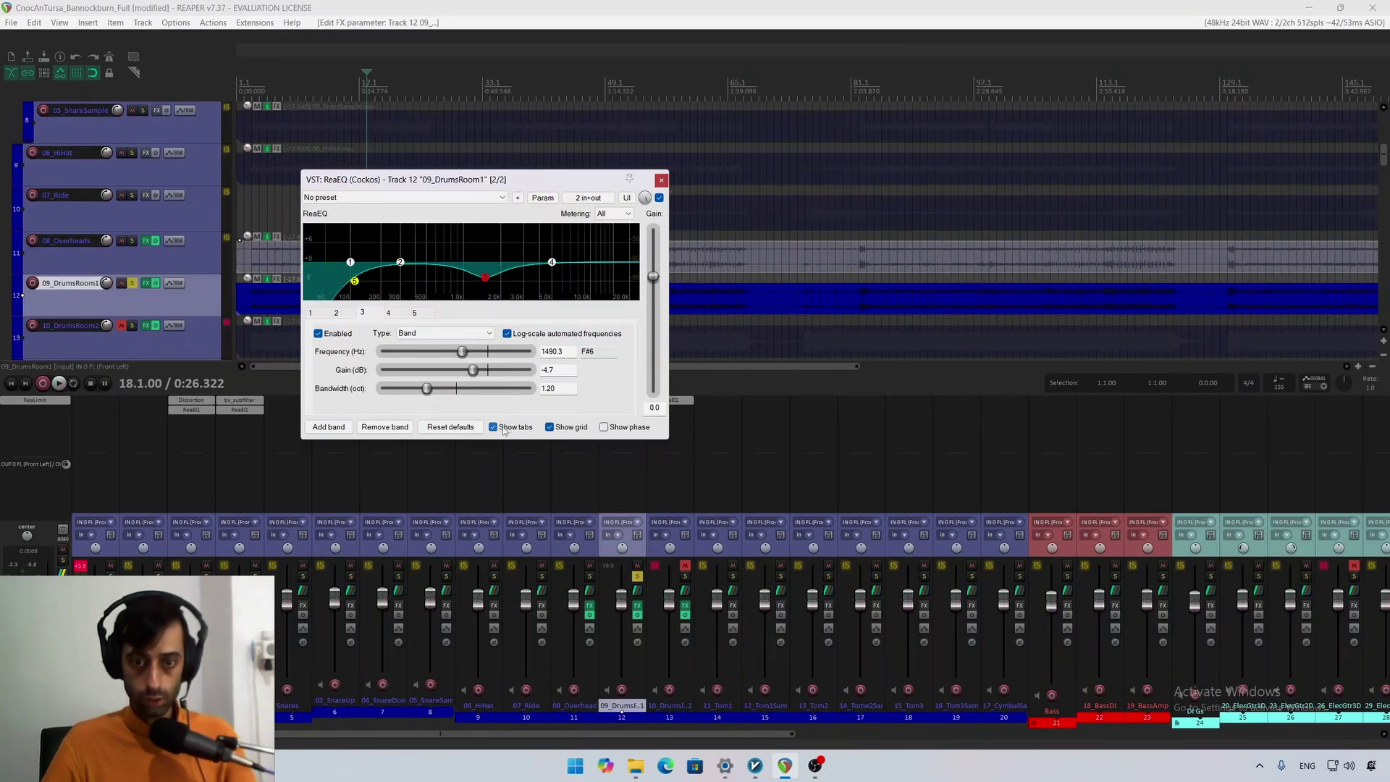
{"action": "left_click", "coordinate": [503, 429]}
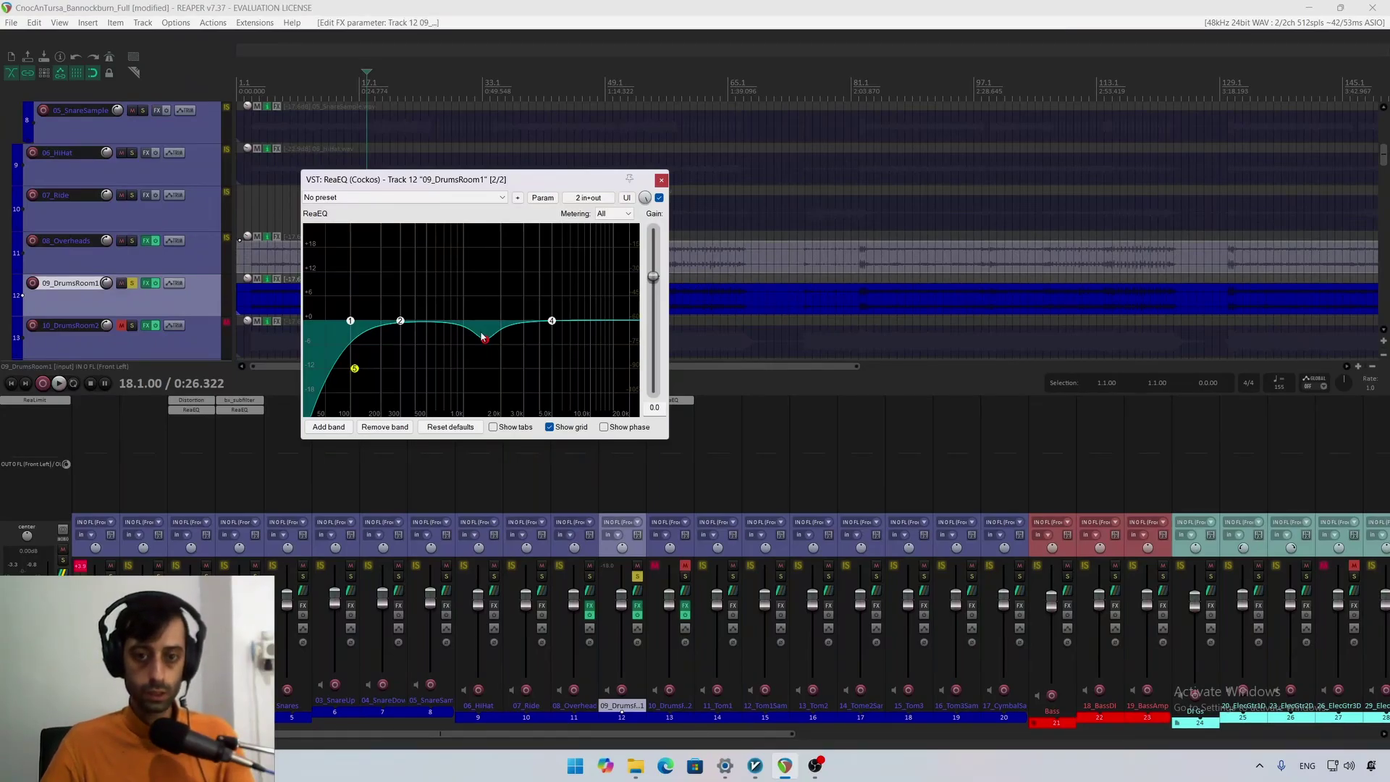
{"action": "key", "text": "space"}
{"action": "left_click_drag", "start_coordinate": [484, 337], "coordinate": [458, 274]}
{"action": "left_click", "coordinate": [493, 426]}
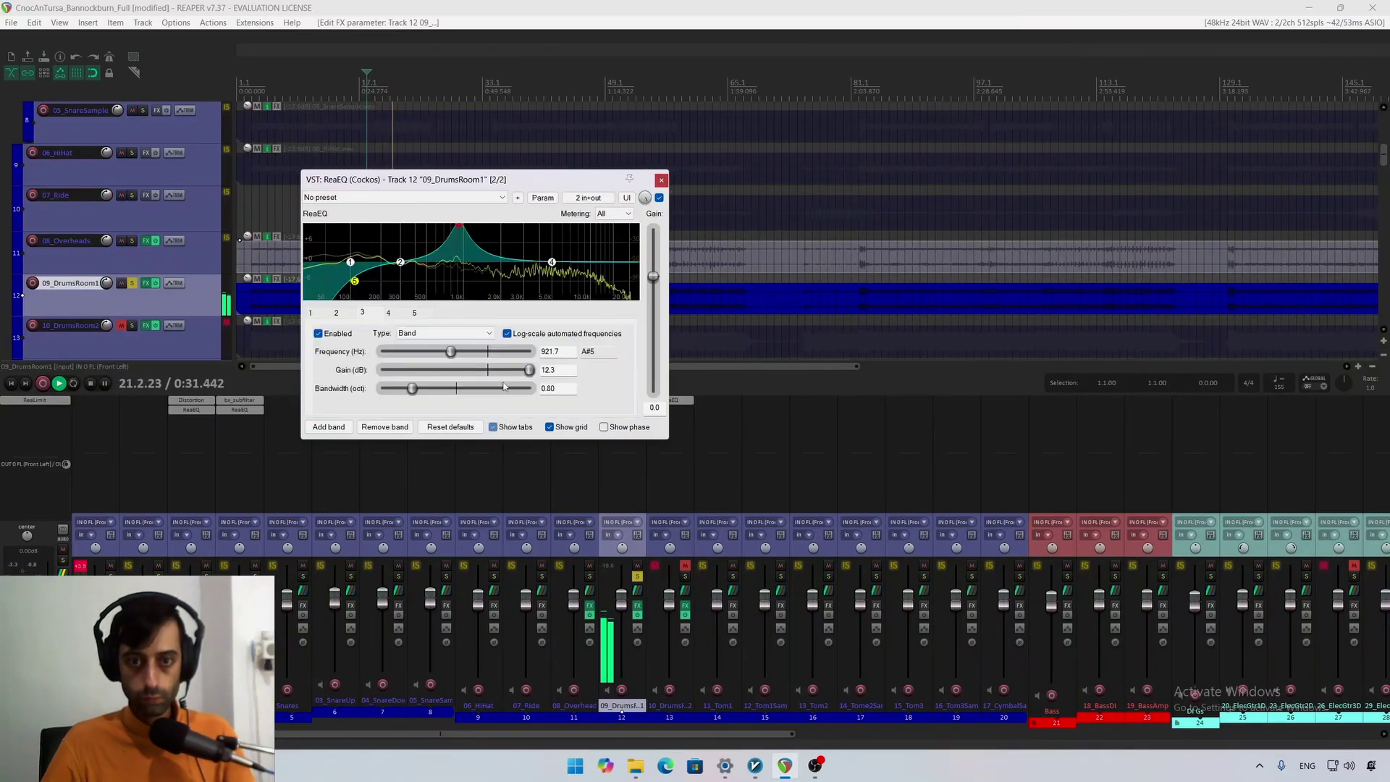
{"action": "left_click_drag", "start_coordinate": [481, 367], "coordinate": [400, 391]}
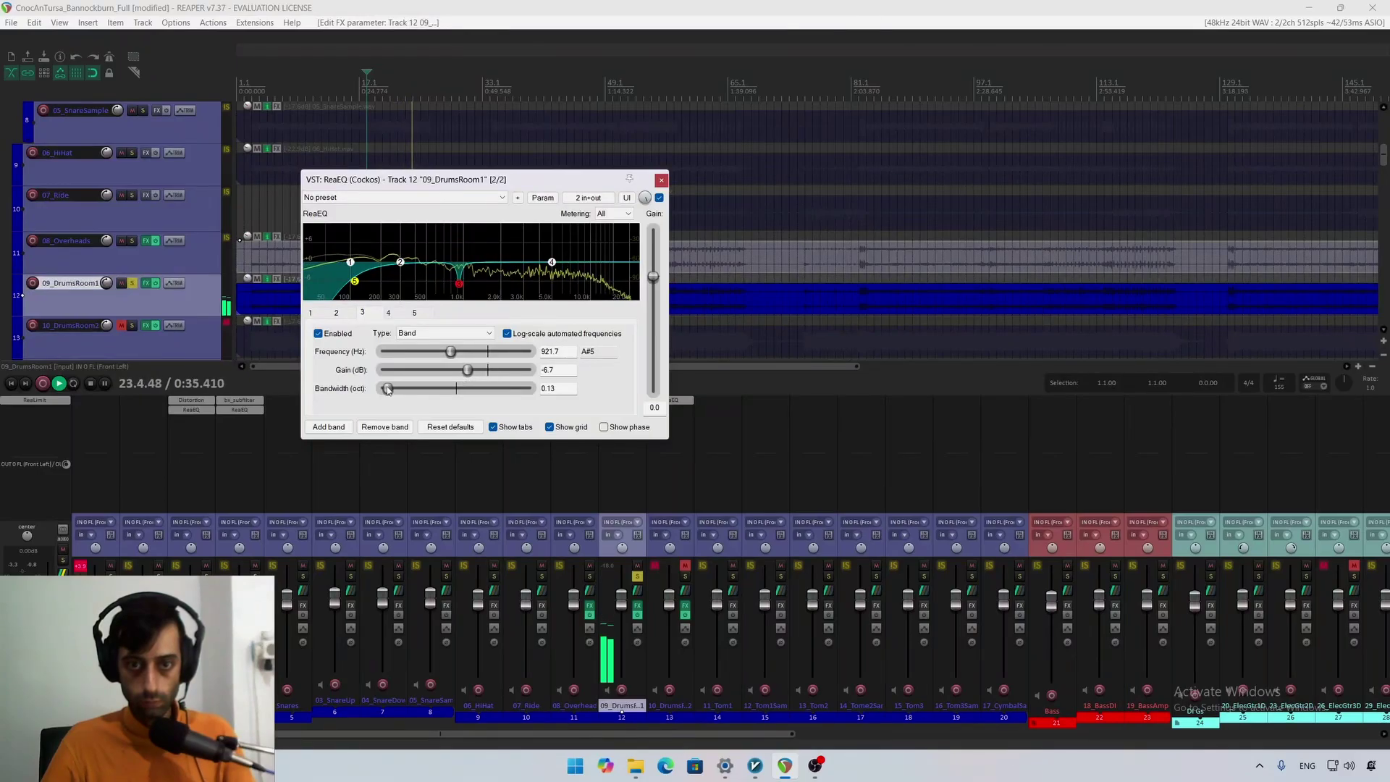
{"action": "left_click", "coordinate": [493, 426]}
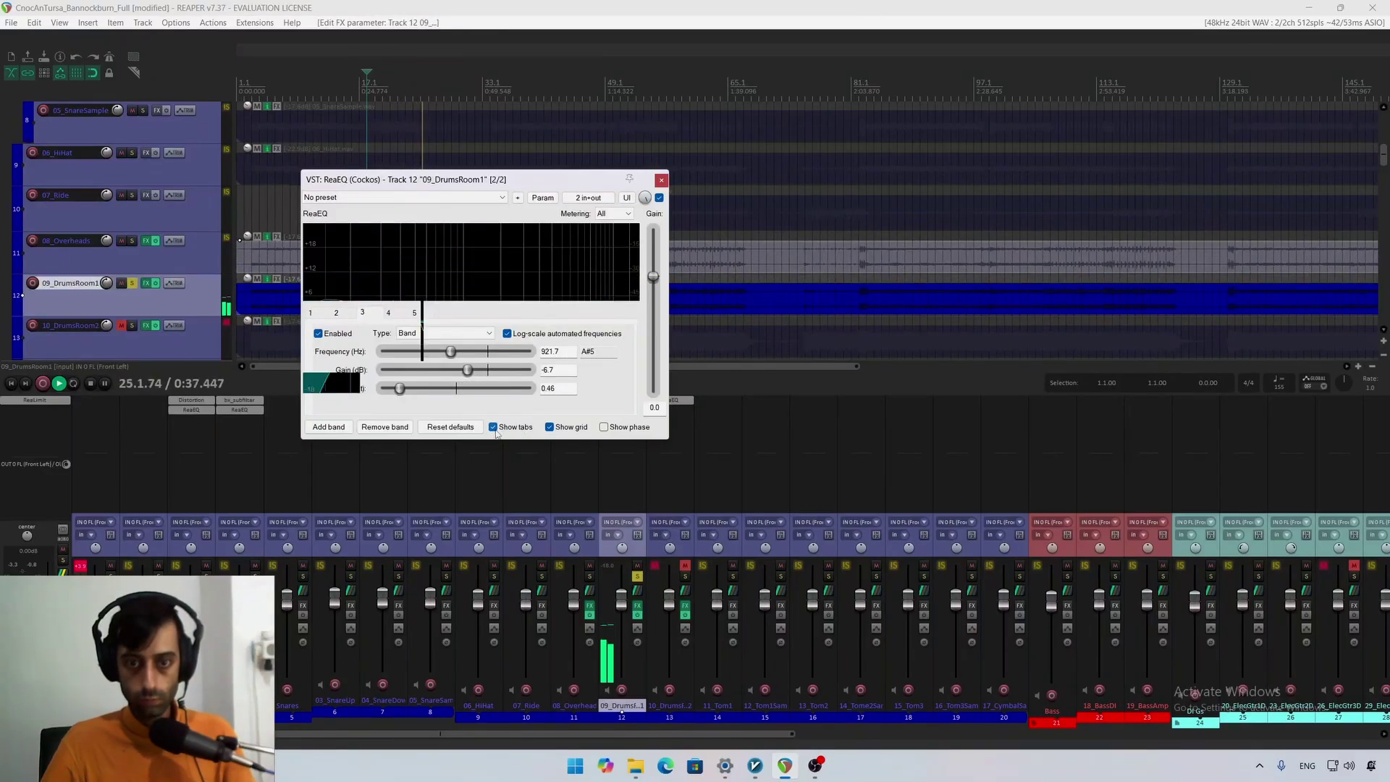
Step: Add a gentle boost band at about 2.4 kHz in ReaEQ and shift band 4 to a higher frequency
{"action": "left_click_drag", "start_coordinate": [552, 320], "coordinate": [511, 312]}
{"action": "double_click", "coordinate": [539, 326]}
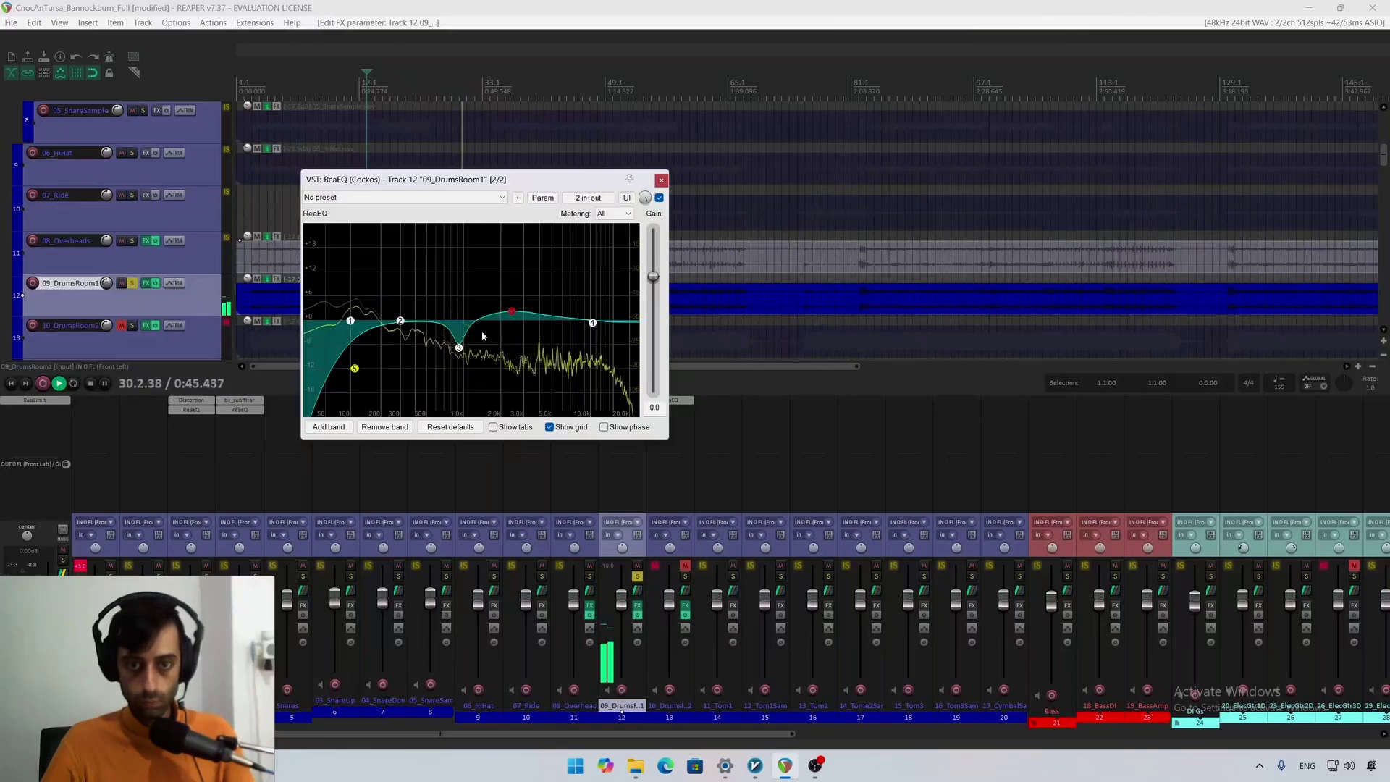
Step: Add a cut of about -6.1 dB at 458 Hz with 0.80 octave bandwidth as band 7, and slightly boost band 2 below it
{"action": "left_click_drag", "start_coordinate": [400, 320], "coordinate": [421, 351]}
{"action": "double_click", "coordinate": [443, 317]}
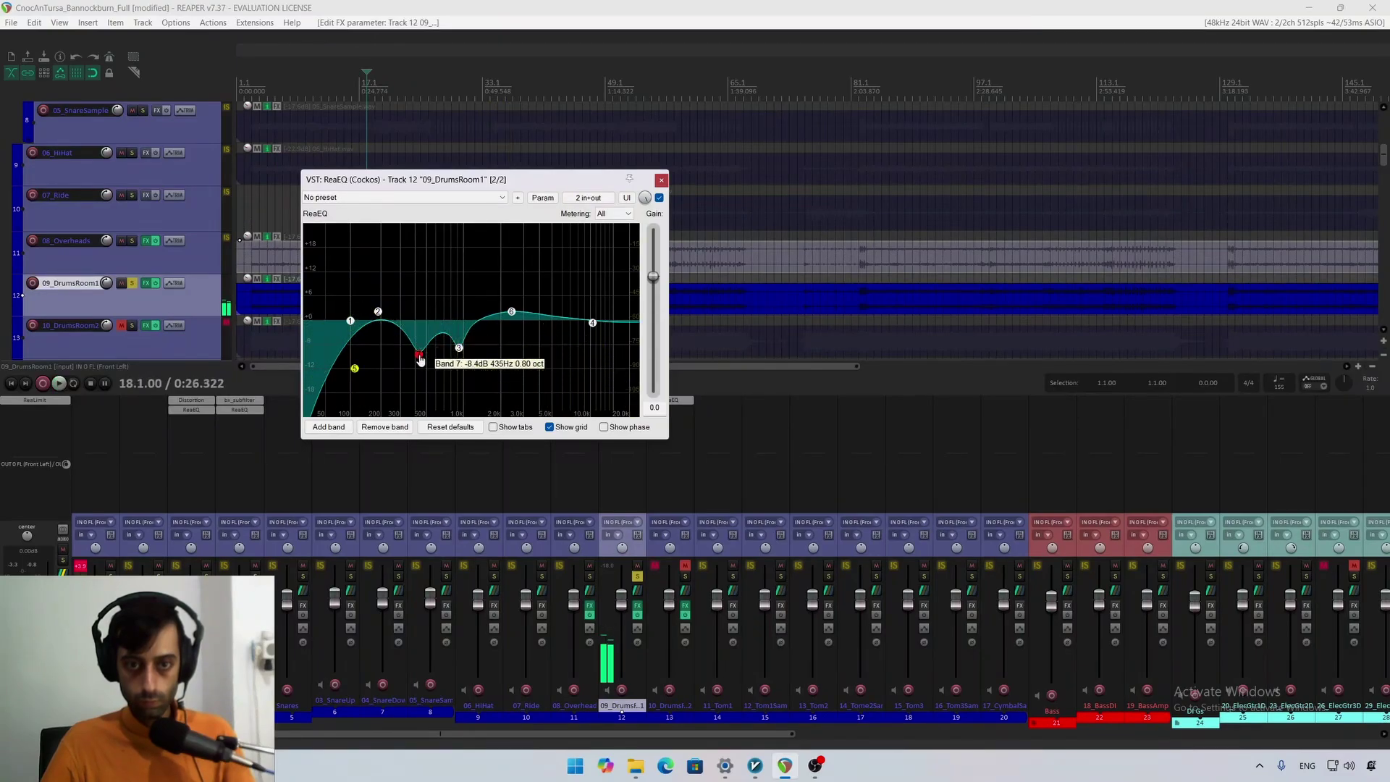
{"action": "key", "text": "space"}
{"action": "left_click_drag", "start_coordinate": [420, 359], "coordinate": [422, 349]}
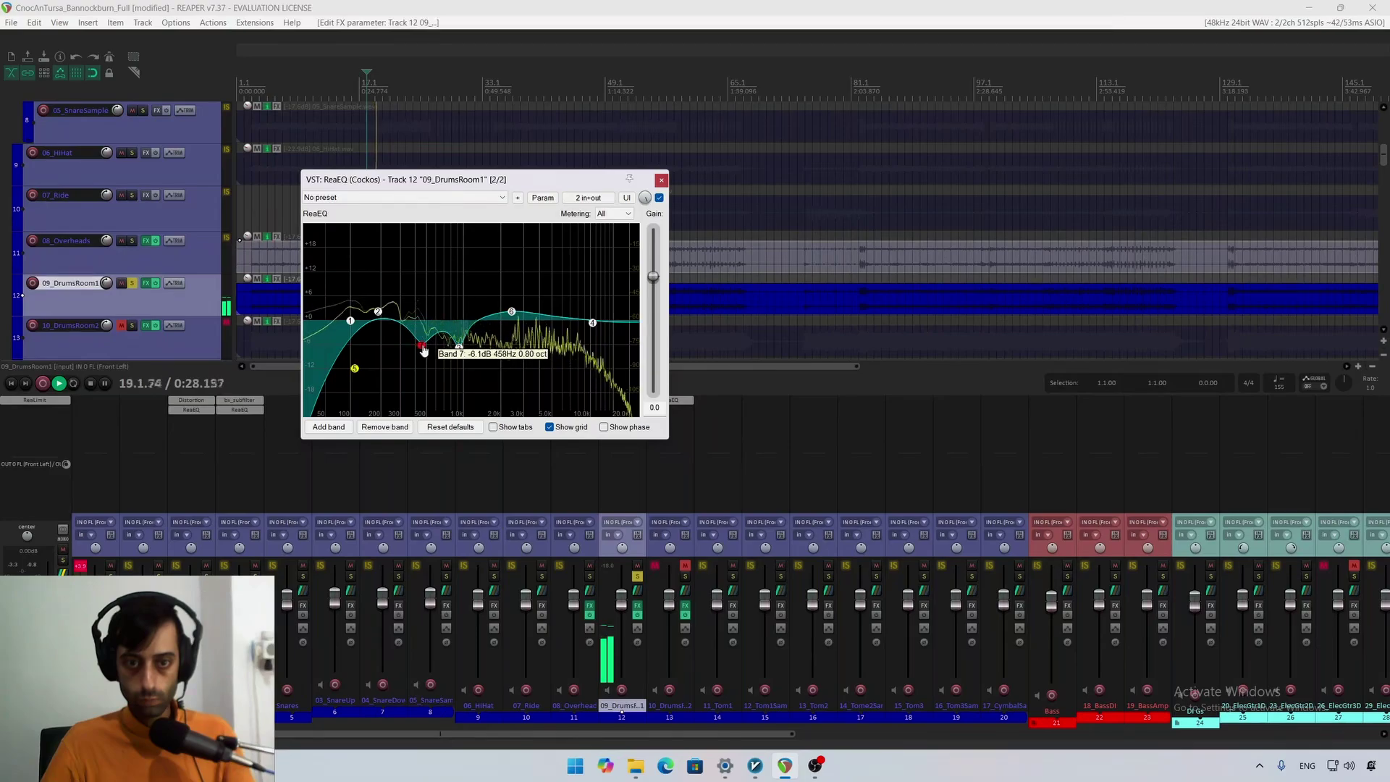
Step: Compare ReaEQ bypassed and enabled on the room track, and raise band 6 to +3.6 dB at about 2391 Hz before closing it
{"action": "left_click", "coordinate": [659, 197]}
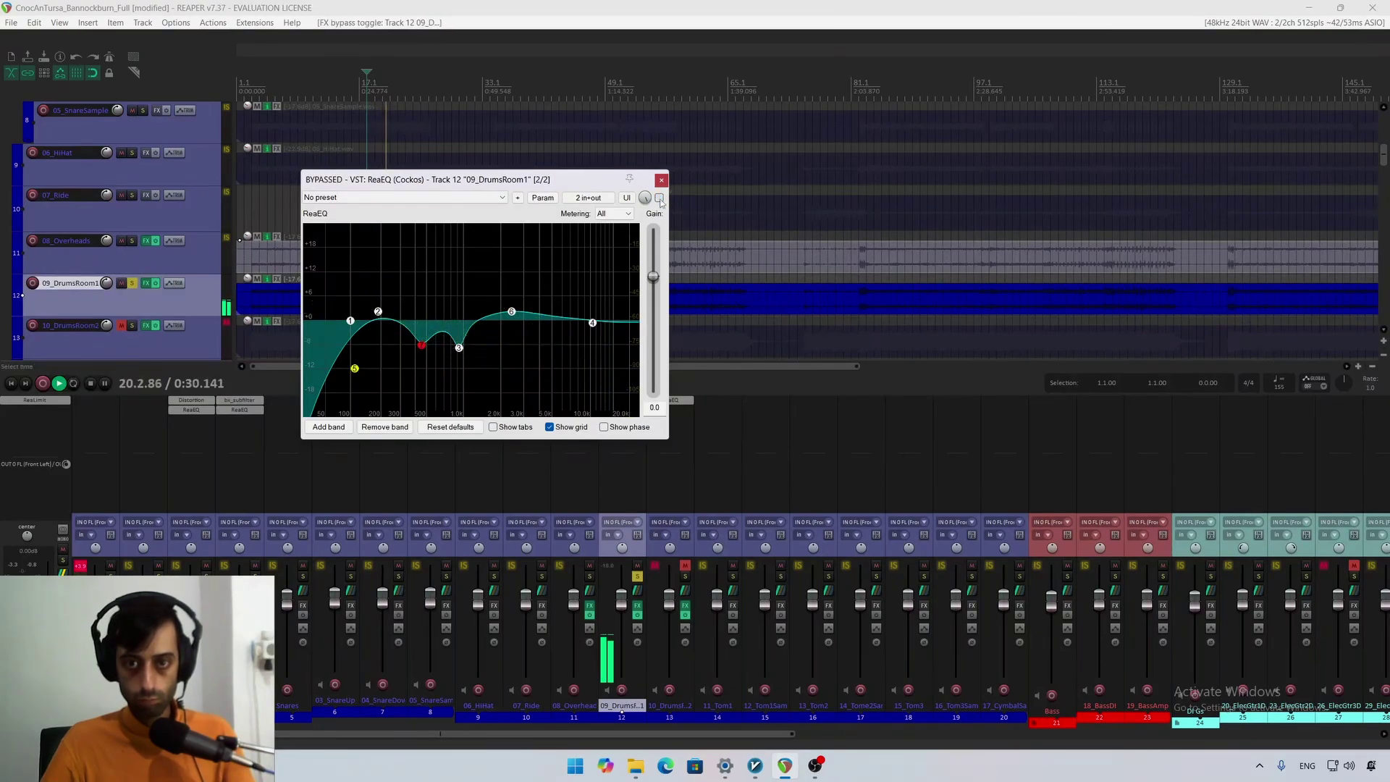
{"action": "left_click", "coordinate": [659, 198]}
{"action": "left_click", "coordinate": [659, 198]}
{"action": "left_click", "coordinate": [658, 198]}
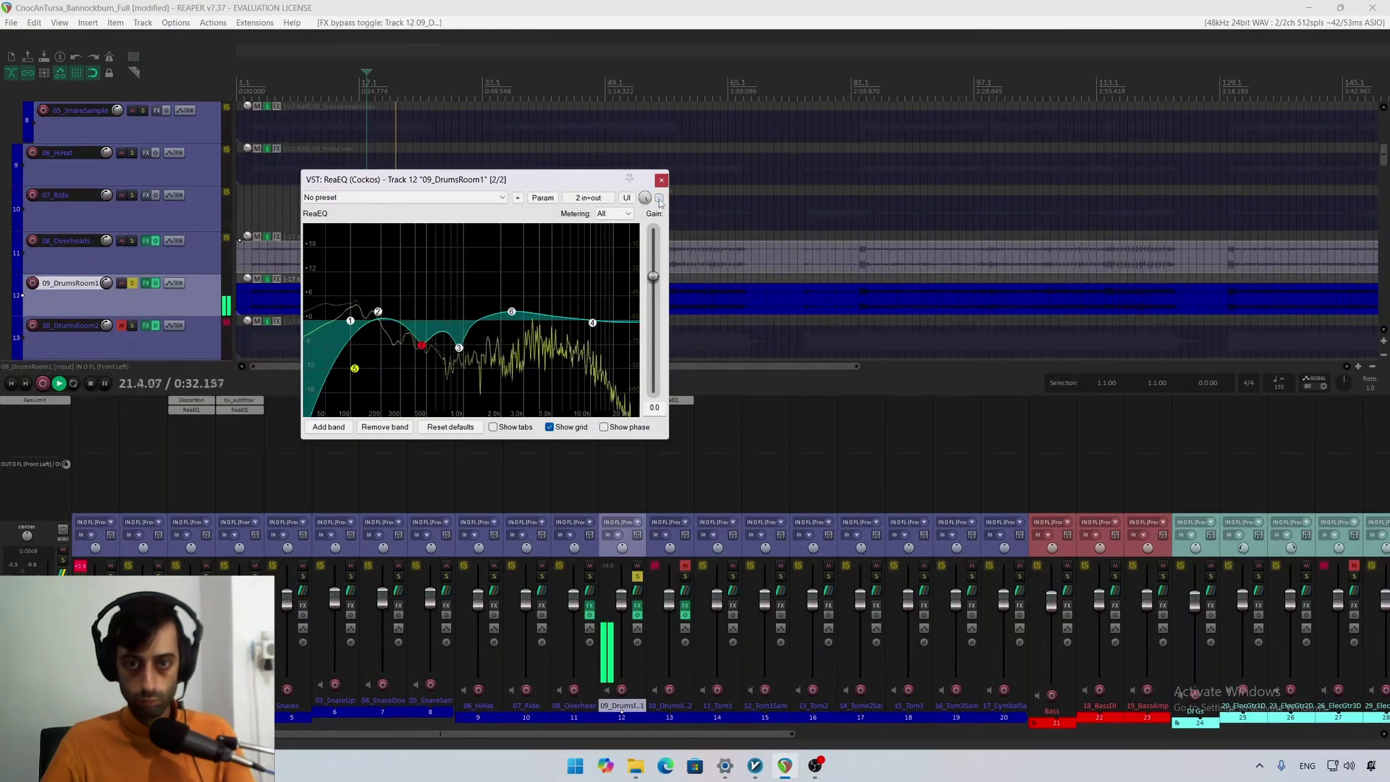
{"action": "left_click", "coordinate": [512, 309]}
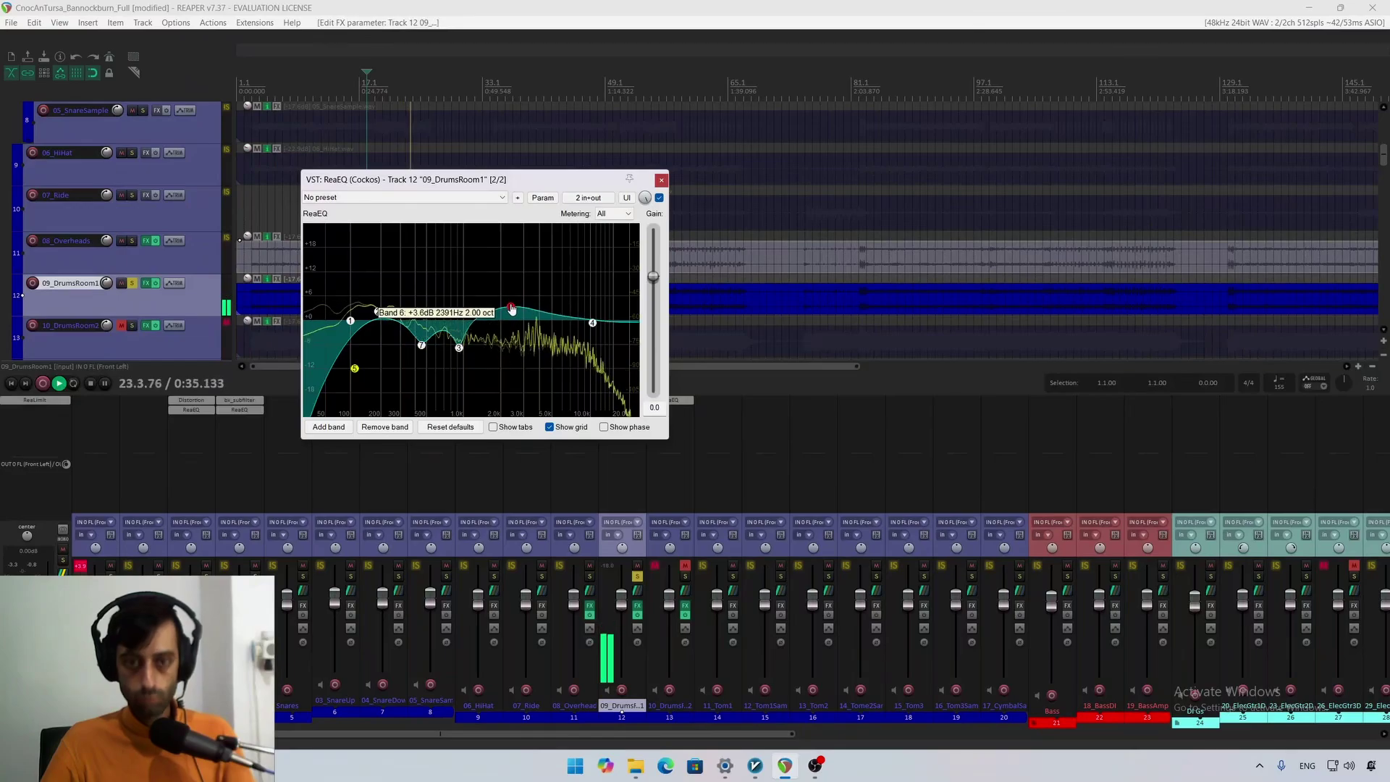
{"action": "left_click", "coordinate": [662, 181]}
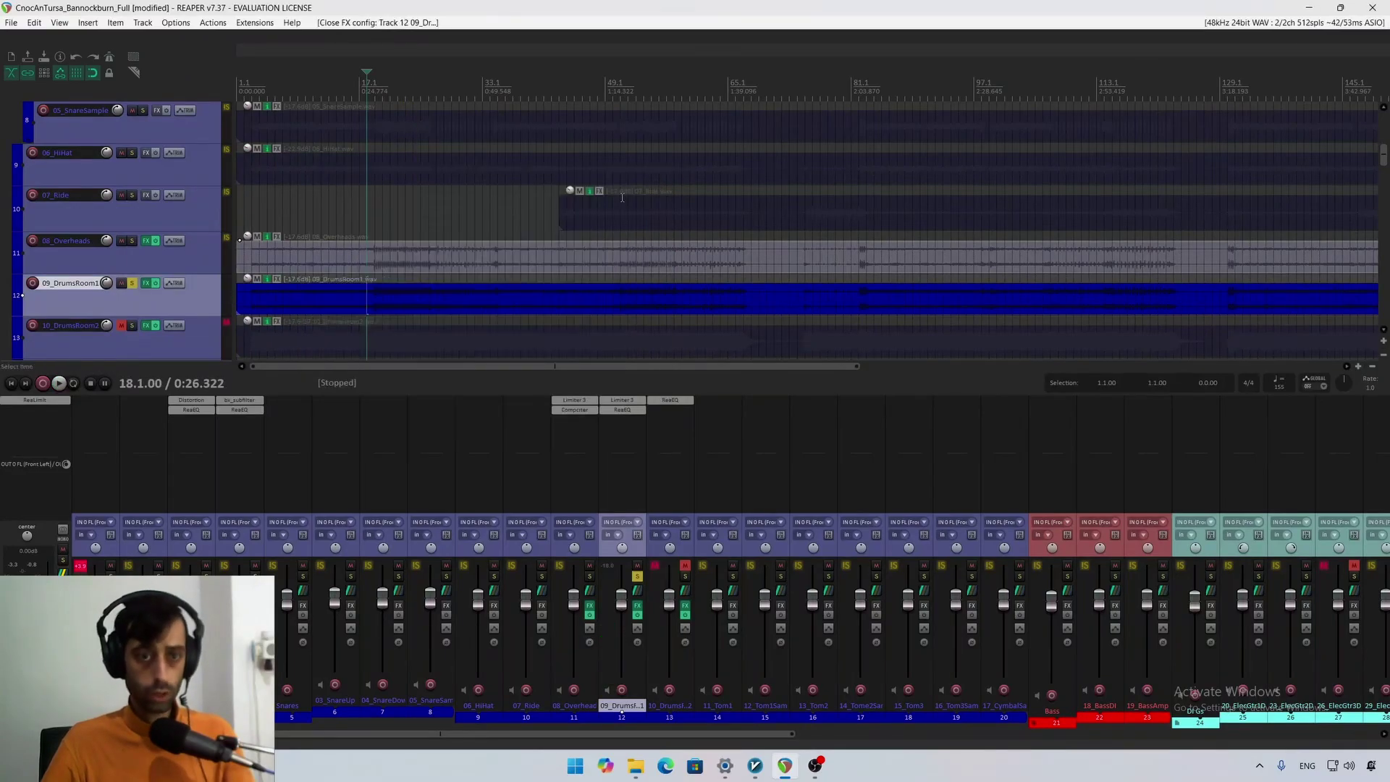
Step: Unsolo 09_DrumsRoom1, and compare the full mix with the soloed Drums group during playback from bar 18
{"action": "left_click", "coordinate": [133, 283]}
{"action": "key", "text": "space"}
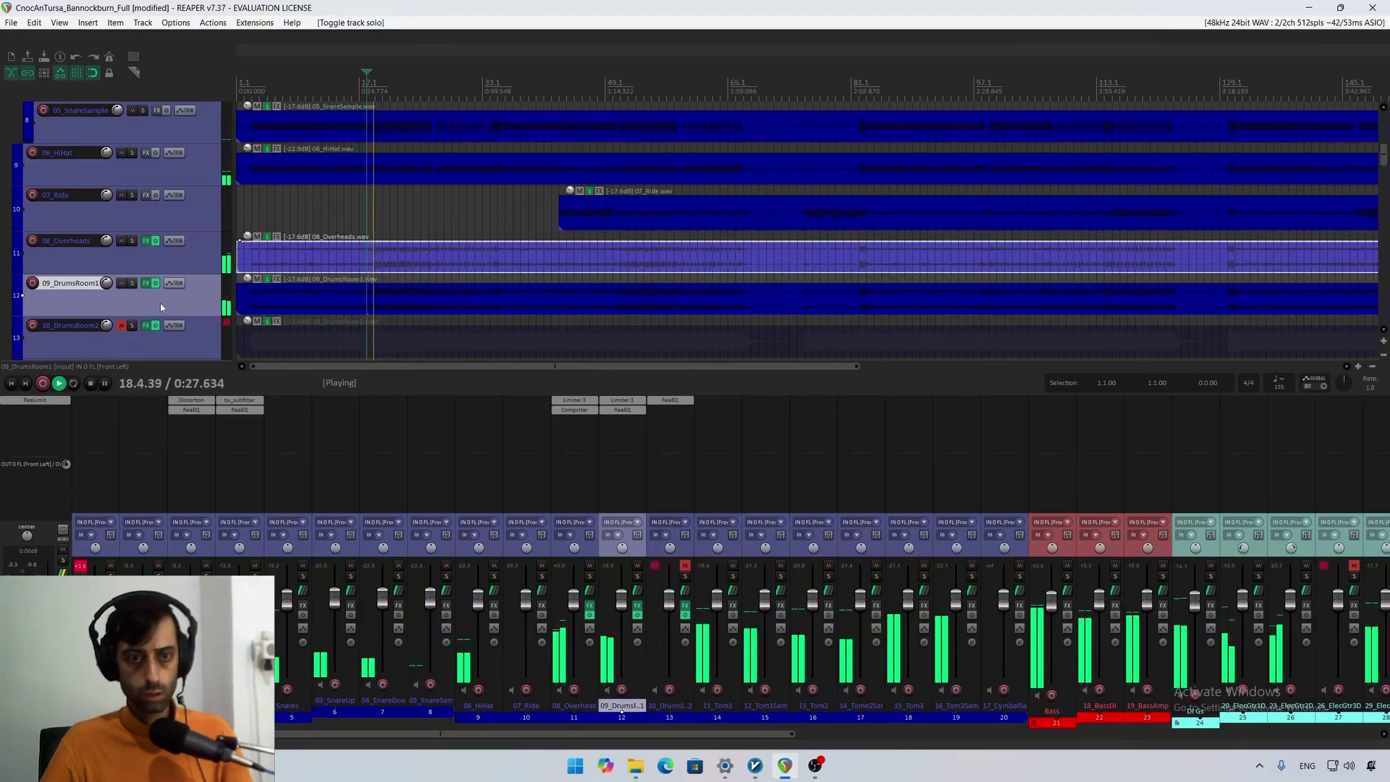
{"action": "scroll", "coordinate": [161, 304], "scroll_direction": "up", "scroll_amount": 6}
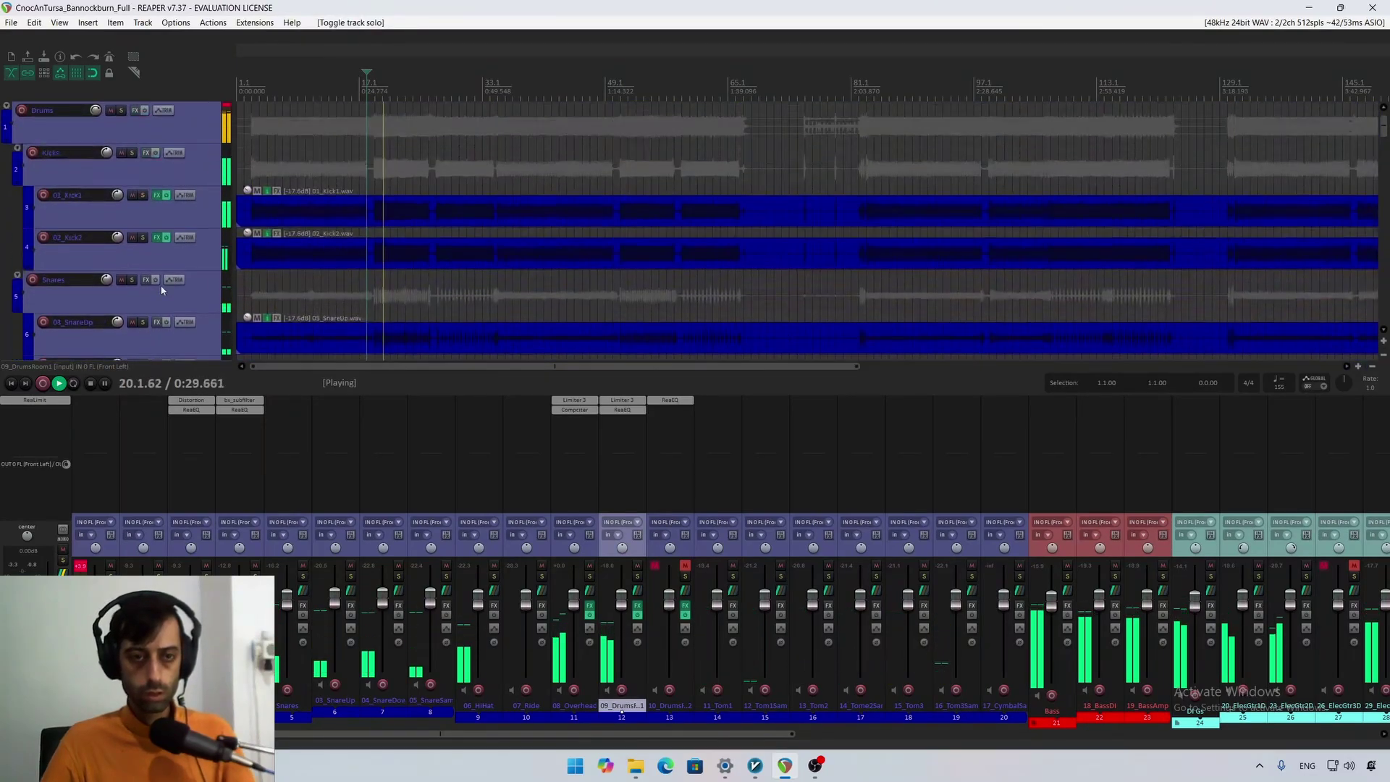
{"action": "left_click", "coordinate": [121, 110]}
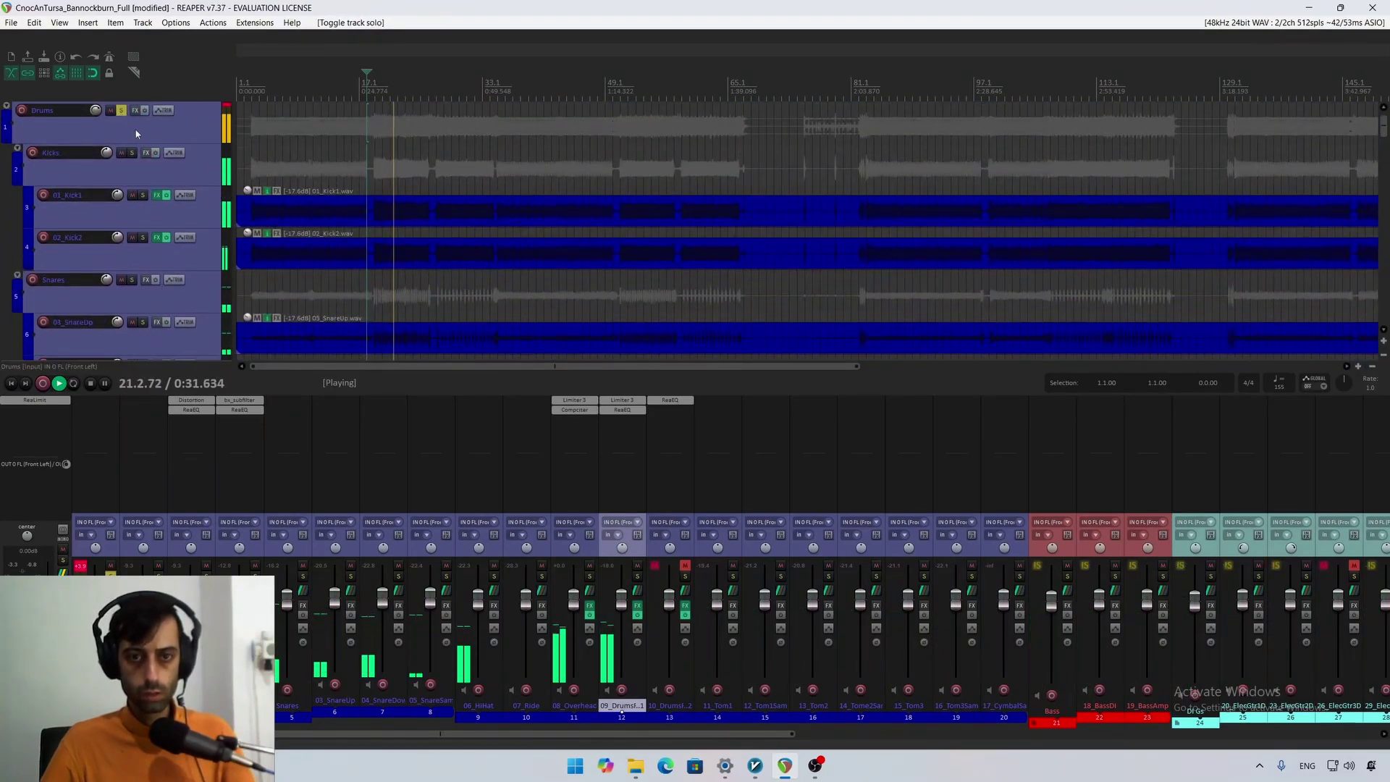
{"action": "left_click", "coordinate": [177, 128]}
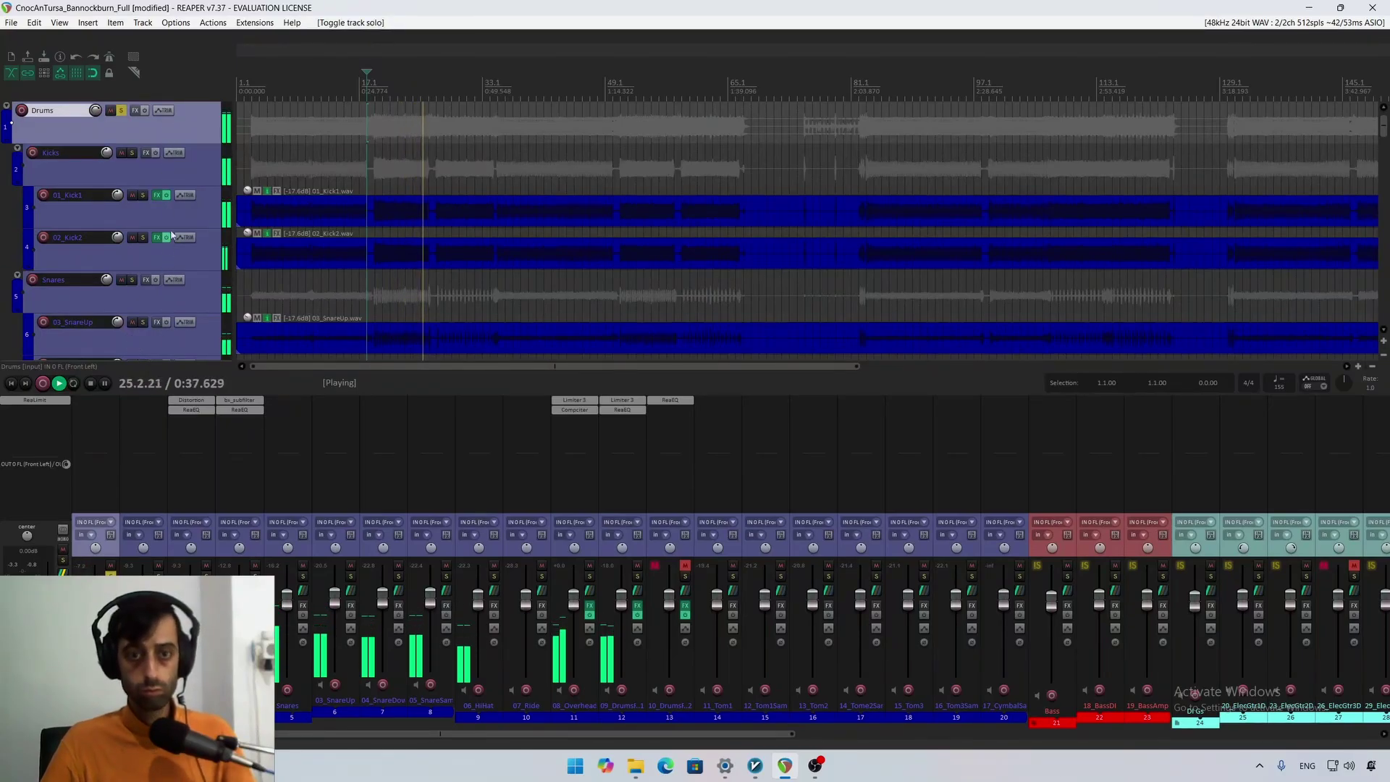
{"action": "key", "text": "space"}
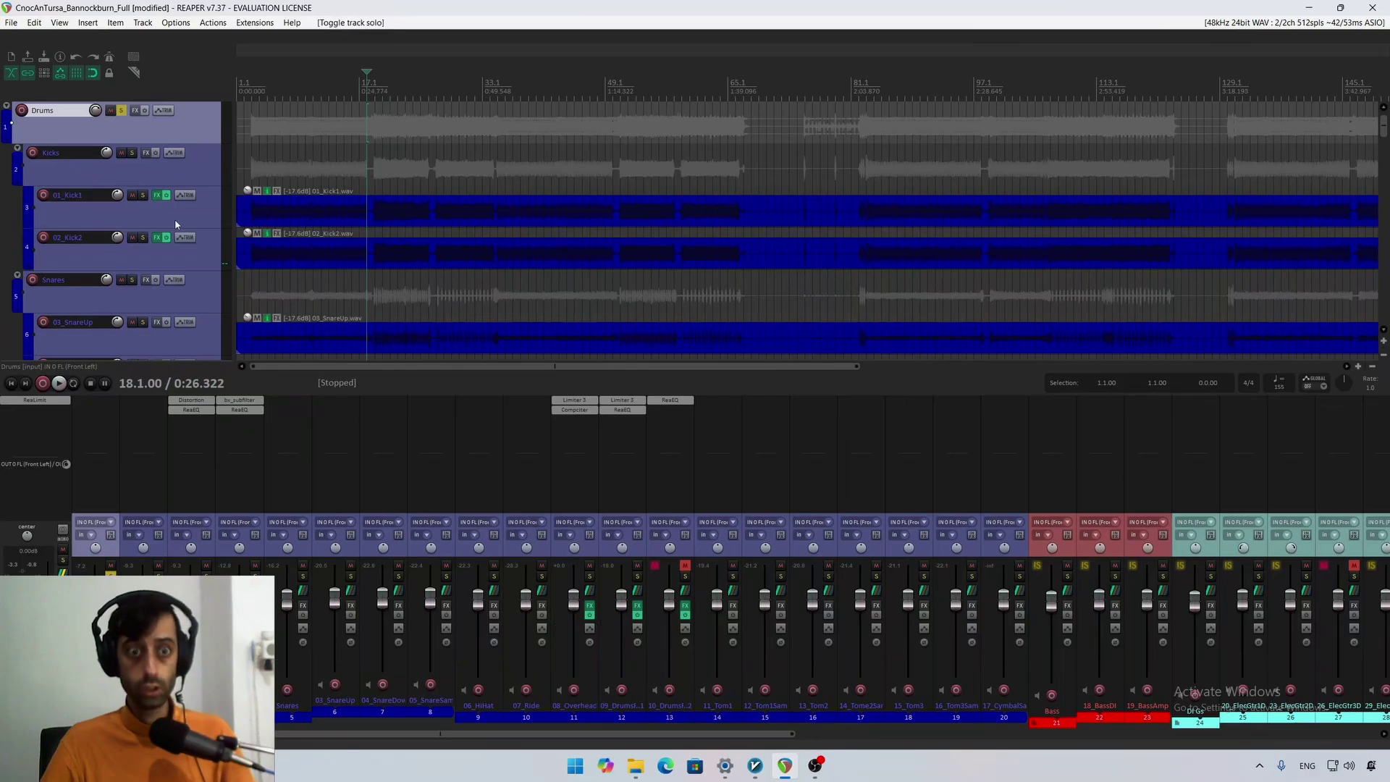
{"action": "key", "text": "space"}
{"action": "left_click", "coordinate": [120, 111]}
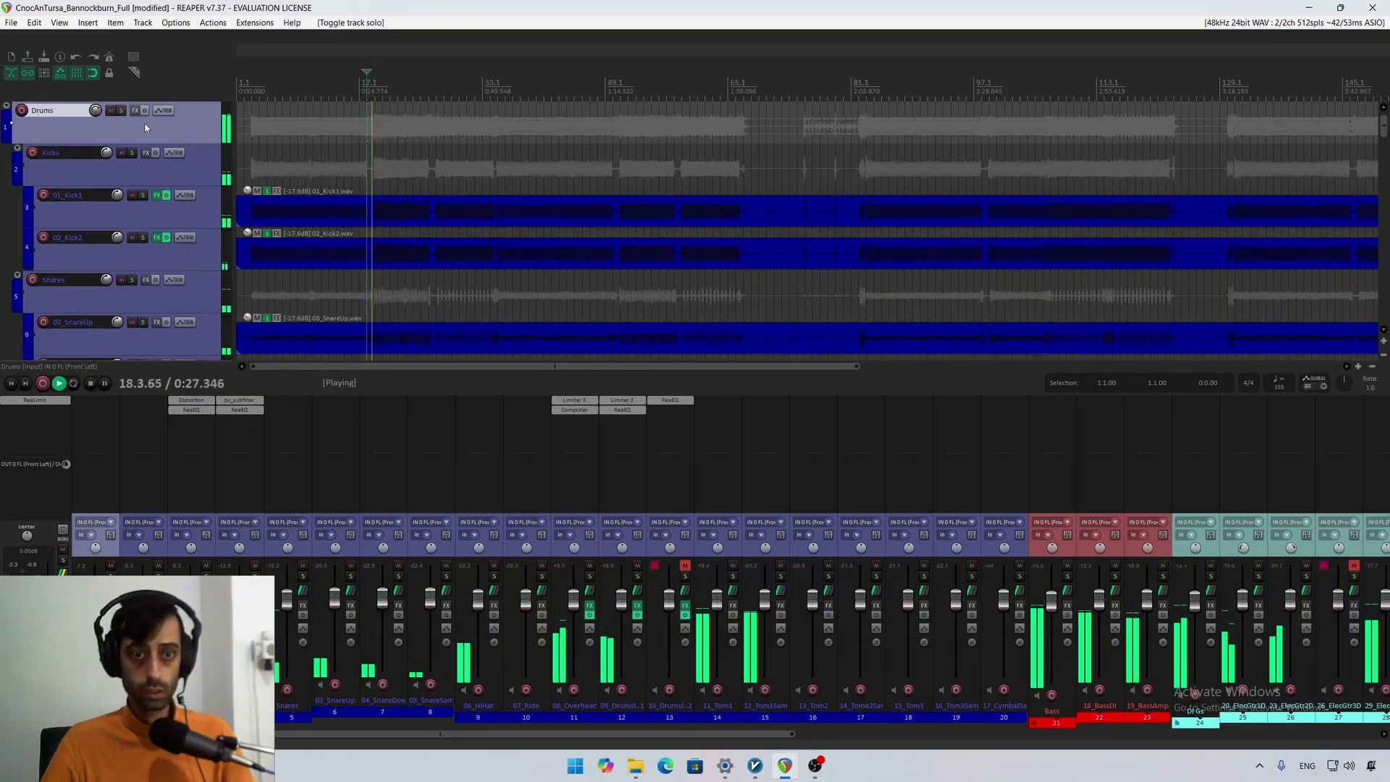
Step: Solo the Drums group, listen to it from bar 18, and stop playback at the overhead and room tracks
{"action": "left_click", "coordinate": [120, 110]}
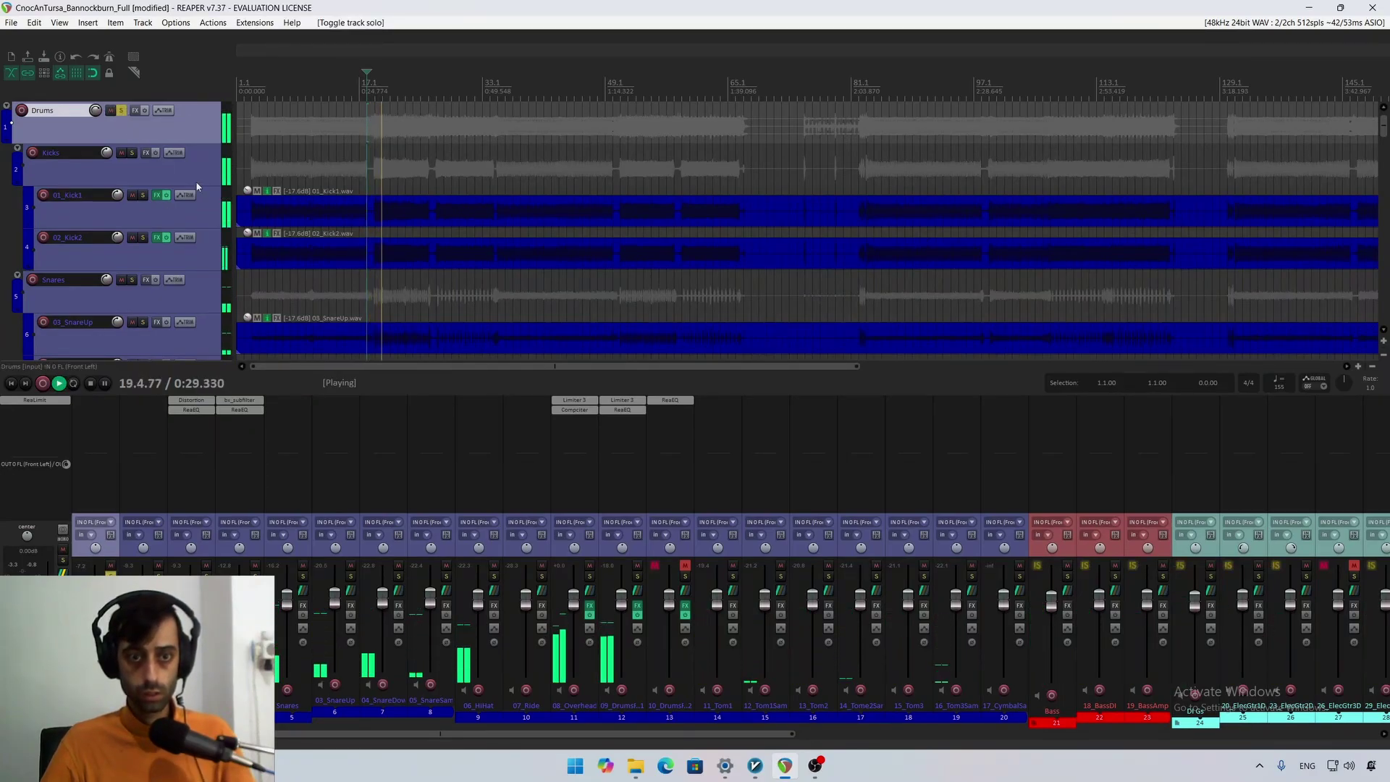
{"action": "scroll", "coordinate": [183, 176], "scroll_direction": "down", "scroll_amount": 1}
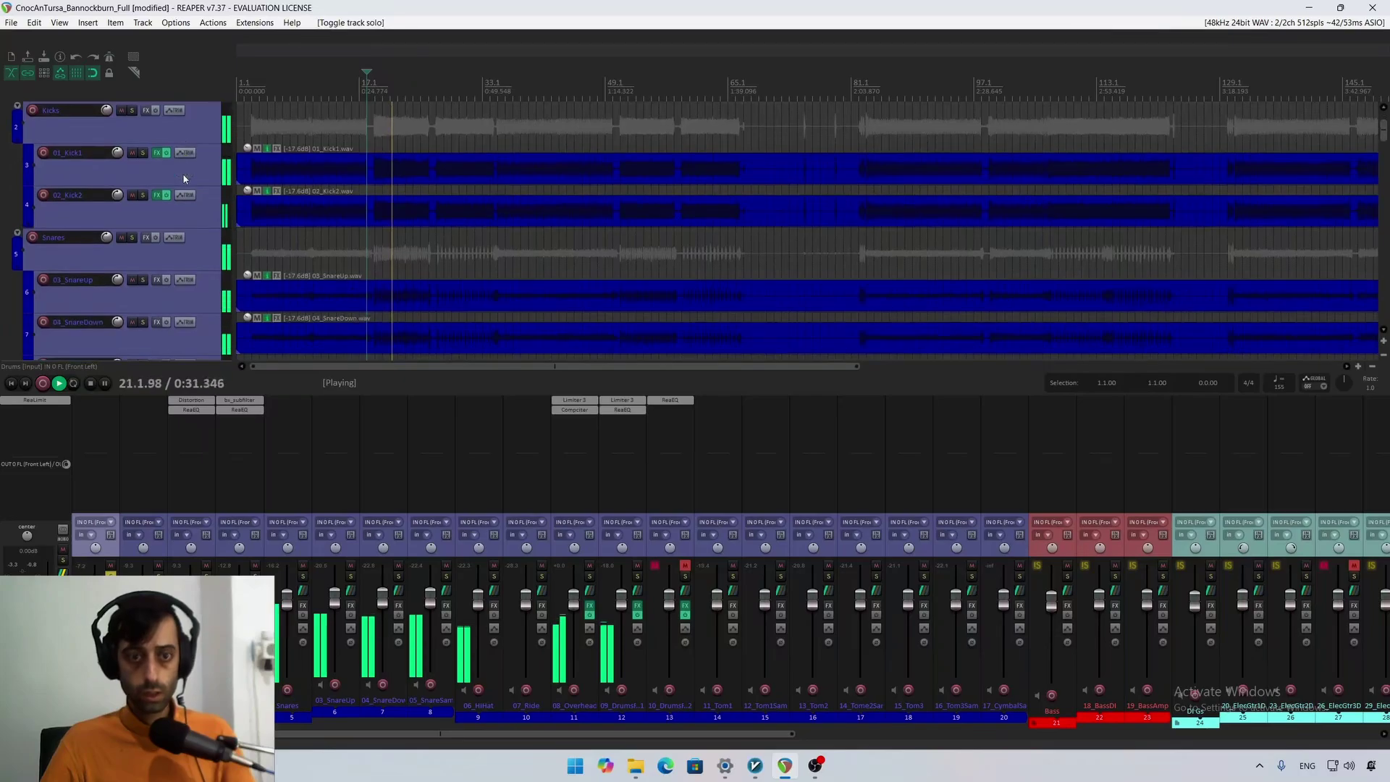
{"action": "scroll", "coordinate": [182, 176], "scroll_direction": "down", "scroll_amount": 6}
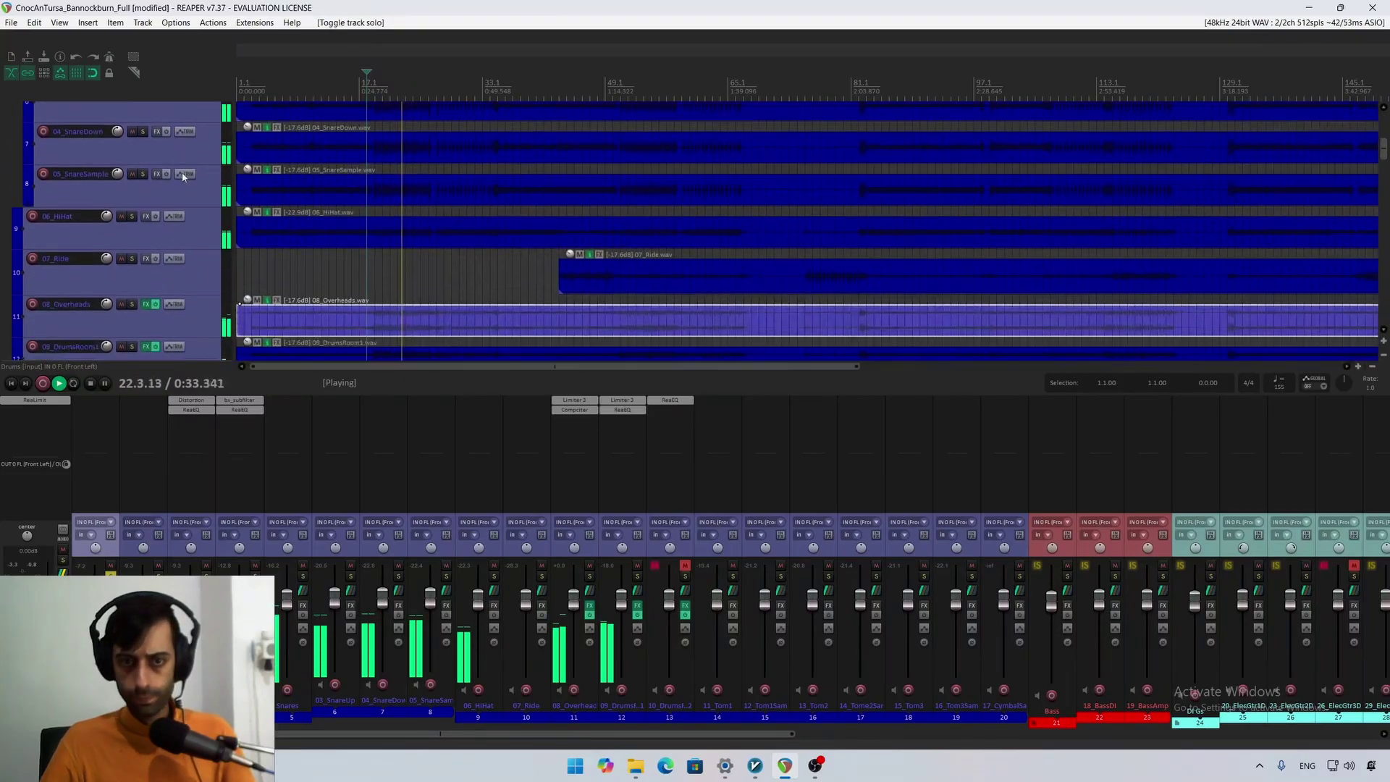
{"action": "scroll", "coordinate": [182, 177], "scroll_direction": "up", "scroll_amount": 1}
{"action": "key", "text": "space"}
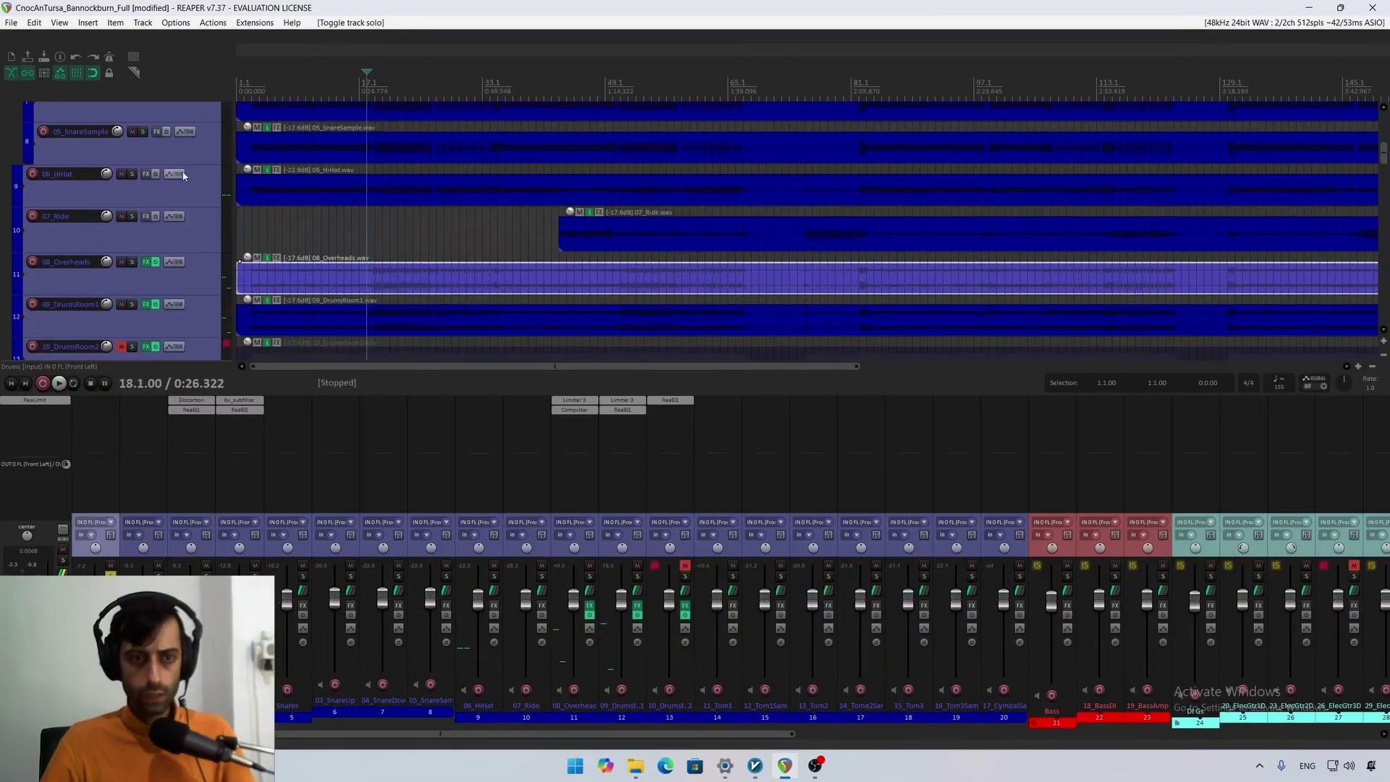
{"action": "scroll", "coordinate": [184, 174], "scroll_direction": "down", "scroll_amount": 1}
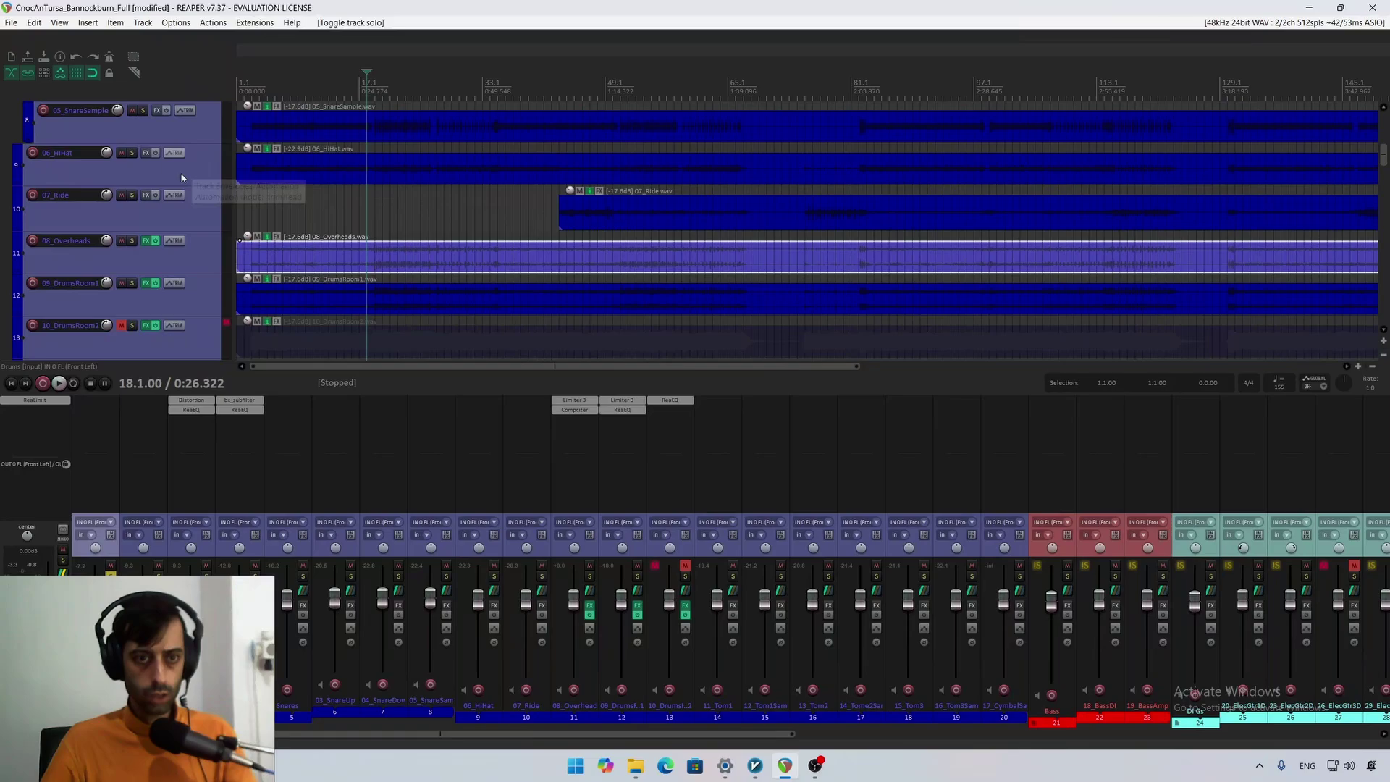
Step: Solo the 08_Overheads track and listen to it from bar 18 with its effects active
{"action": "left_click", "coordinate": [131, 262]}
{"action": "key", "text": "space"}
{"action": "left_click", "coordinate": [132, 241]}
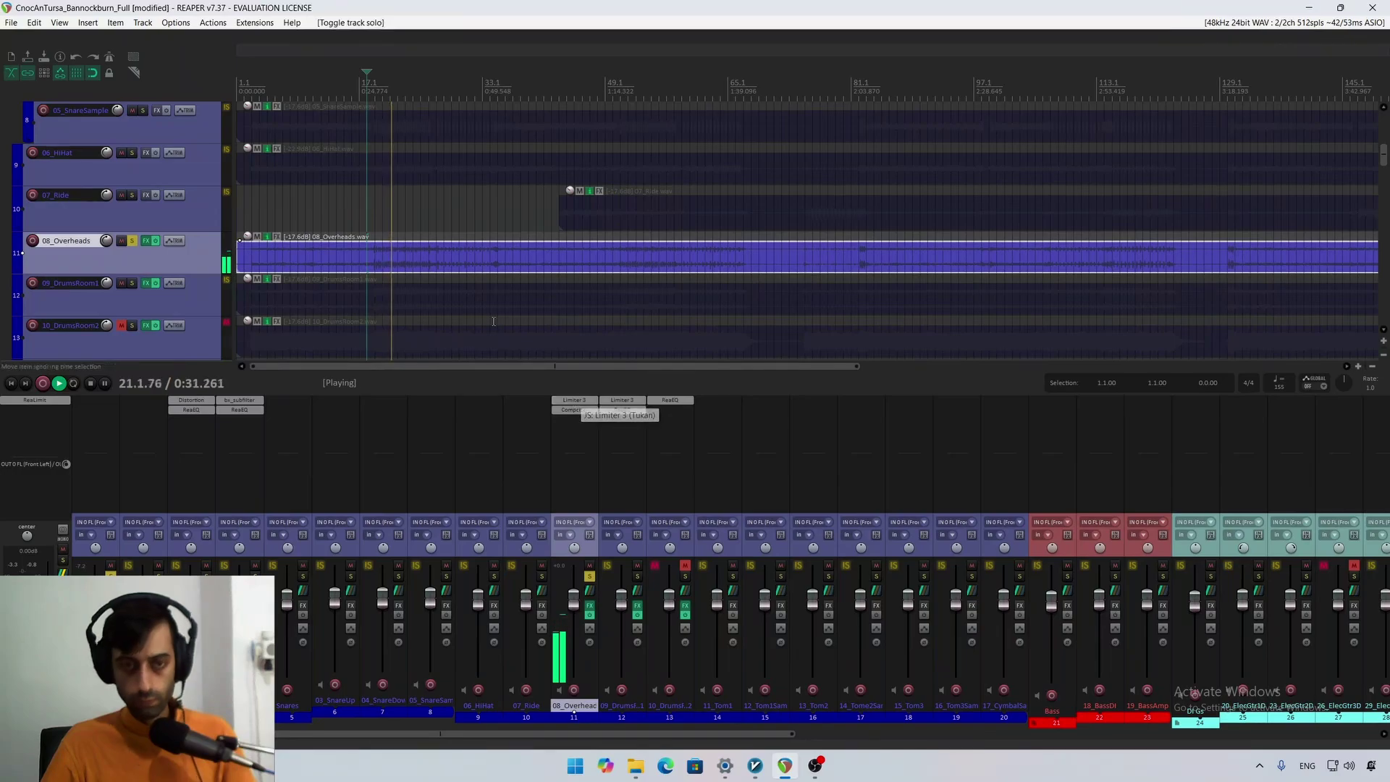
{"action": "key", "text": "space"}
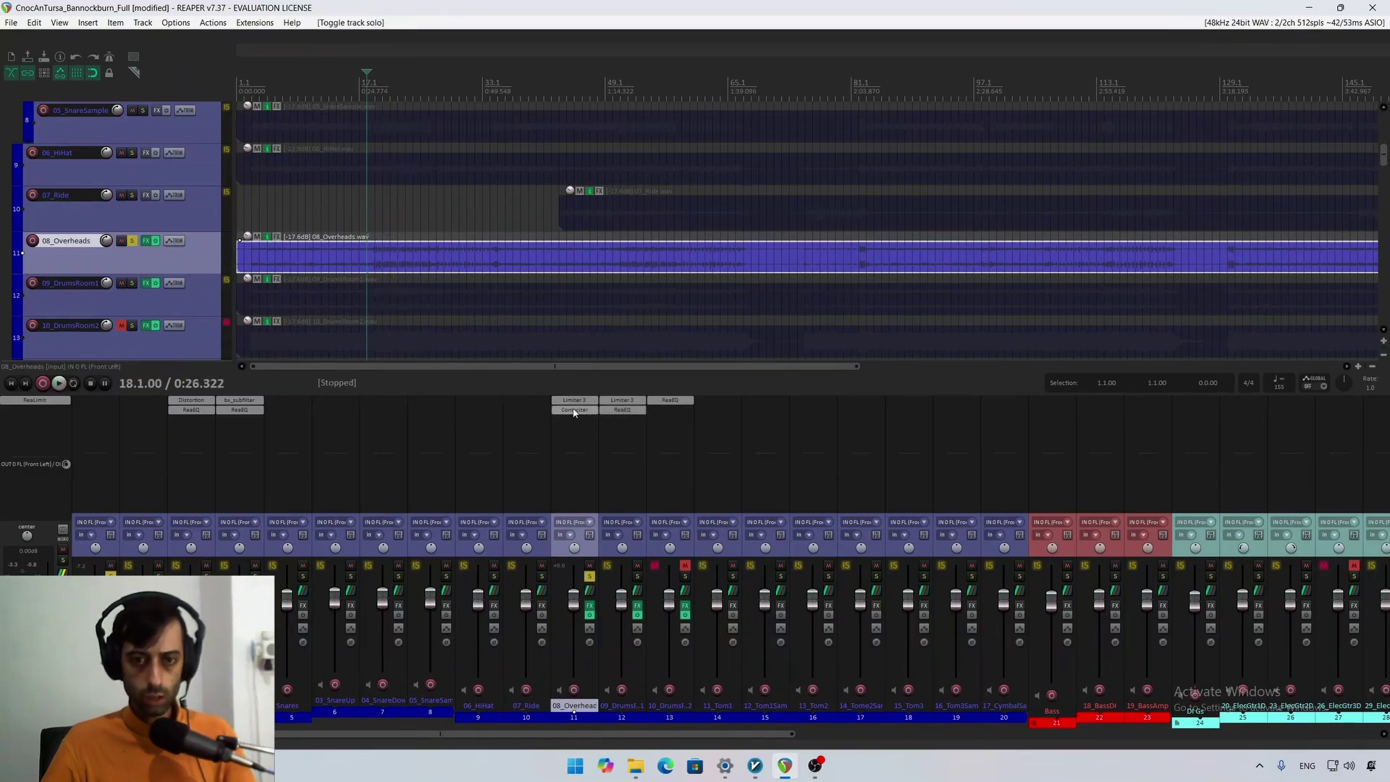
Step: Audition 08_Overheads from bar 18 with Limiter 3 and Compciter bypassed, and re-enable both effects
{"action": "left_click", "coordinate": [576, 409], "text": "shift"}
{"action": "key", "text": "space"}
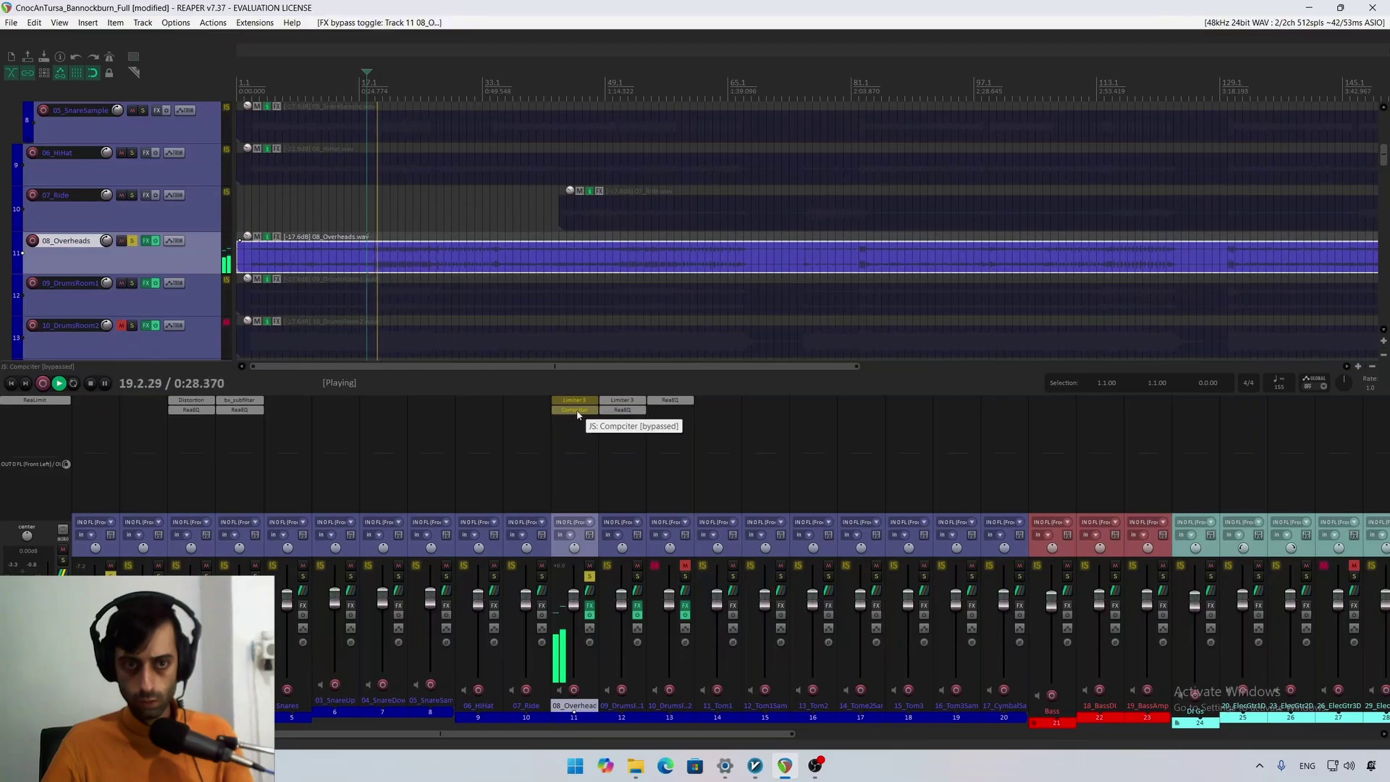
{"action": "key", "text": "space"}
{"action": "left_click", "coordinate": [577, 413], "text": "shift"}
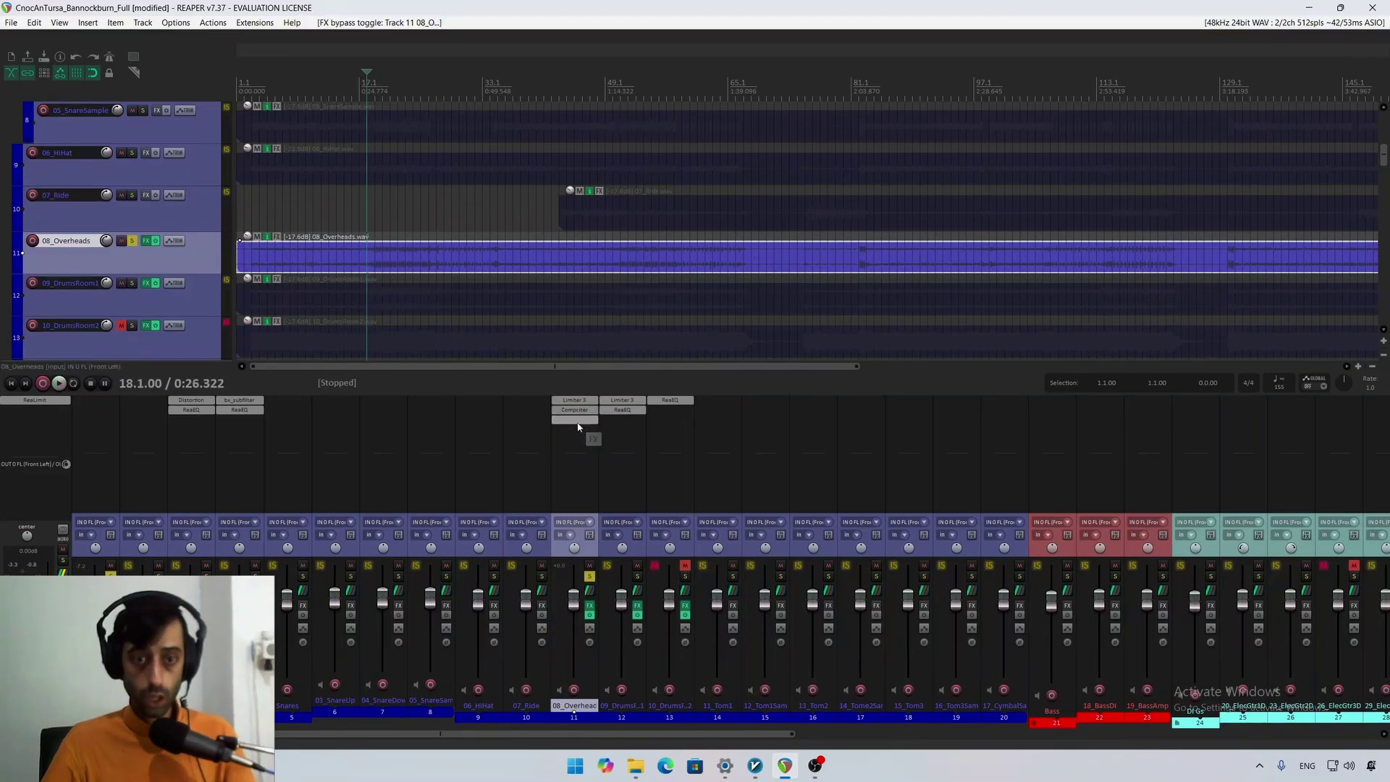
Step: Start adding another effect to 08_Overheads after Compciter, clear the plugin filter, and browse the plugins by developer
{"action": "left_click", "coordinate": [578, 426]}
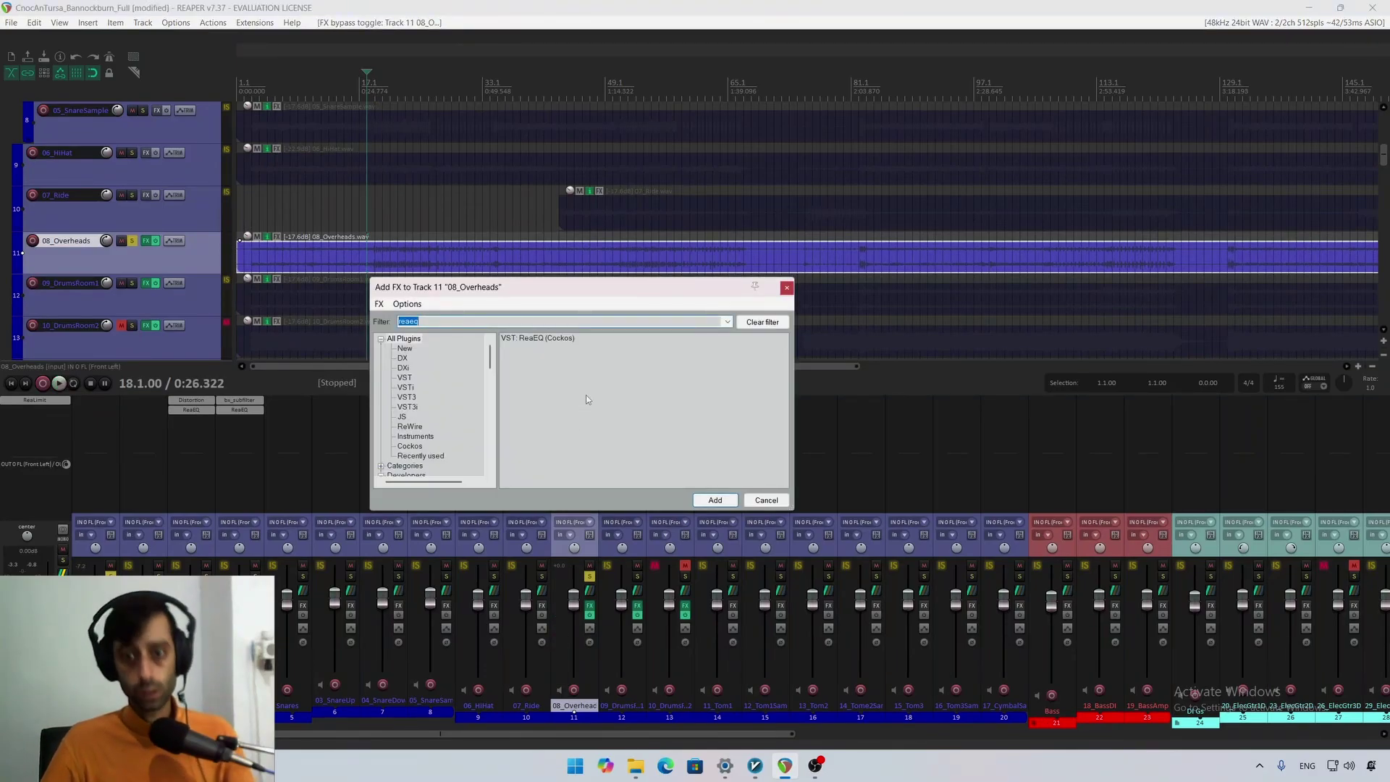
{"action": "left_click", "coordinate": [760, 322]}
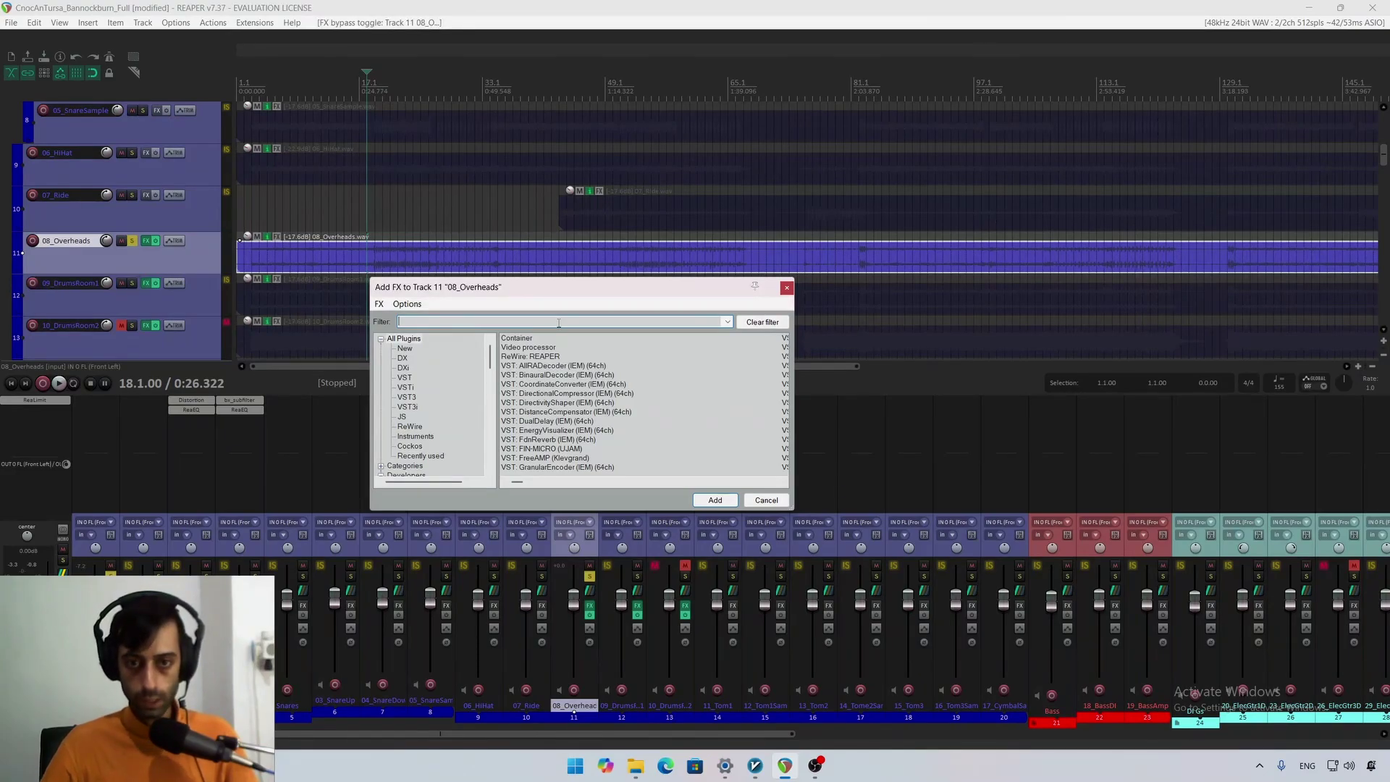
{"action": "scroll", "coordinate": [460, 394], "scroll_direction": "down", "scroll_amount": 4}
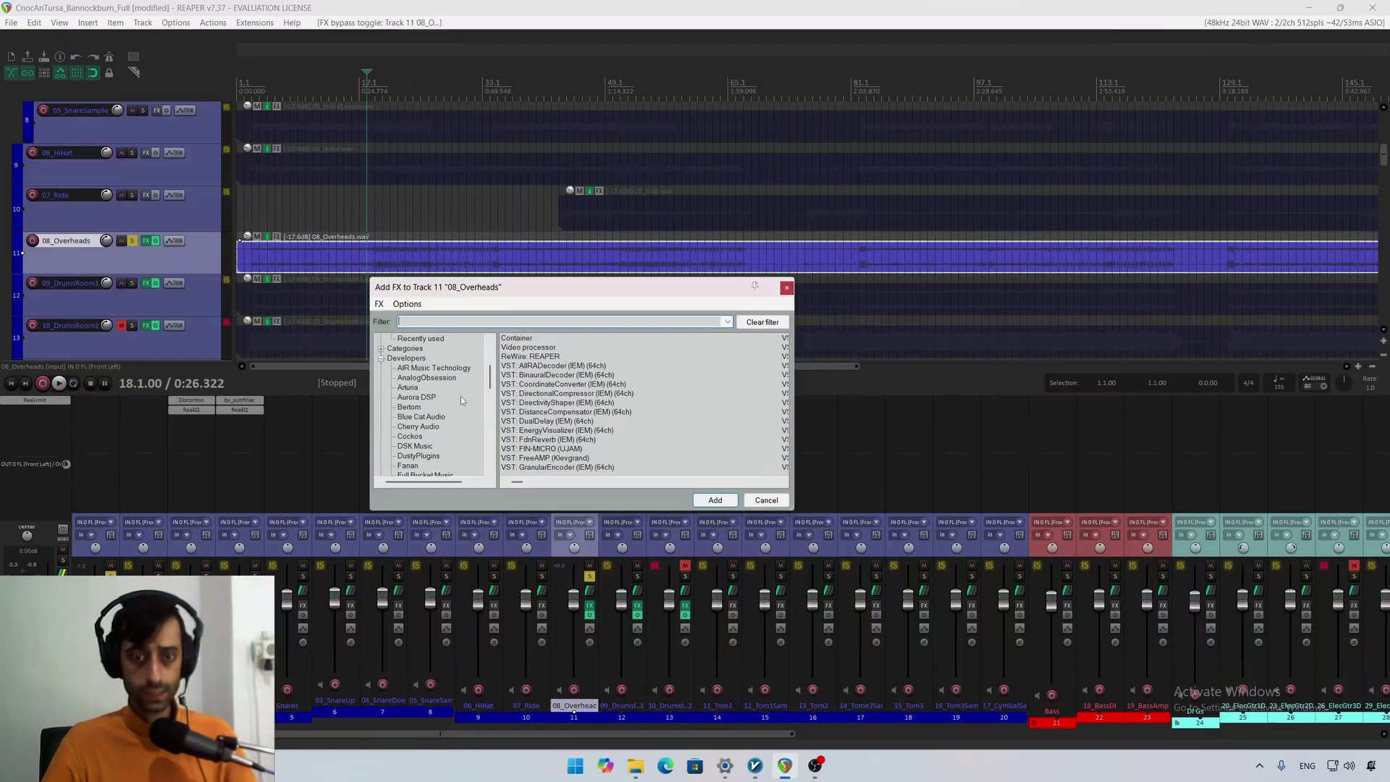
{"action": "scroll", "coordinate": [461, 397], "scroll_direction": "down", "scroll_amount": 1}
{"action": "scroll", "coordinate": [458, 420], "scroll_direction": "down", "scroll_amount": 1}
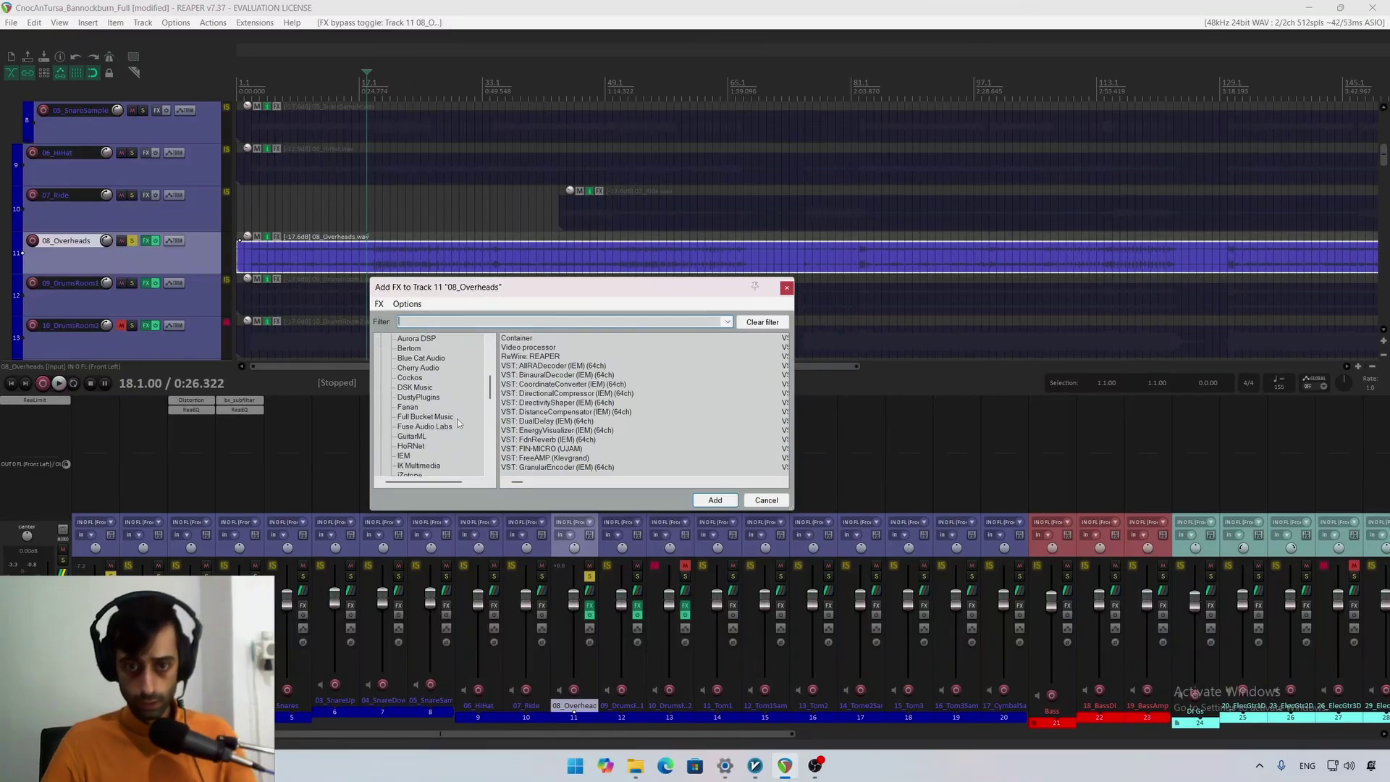
Step: Browse the plug-in developers and add Kiive Audio's Warmy EP1A V2 to the 08_Overheads track
{"action": "left_click", "coordinate": [426, 417]}
{"action": "scroll", "coordinate": [453, 448], "scroll_direction": "down", "scroll_amount": 3}
{"action": "left_click", "coordinate": [423, 398]}
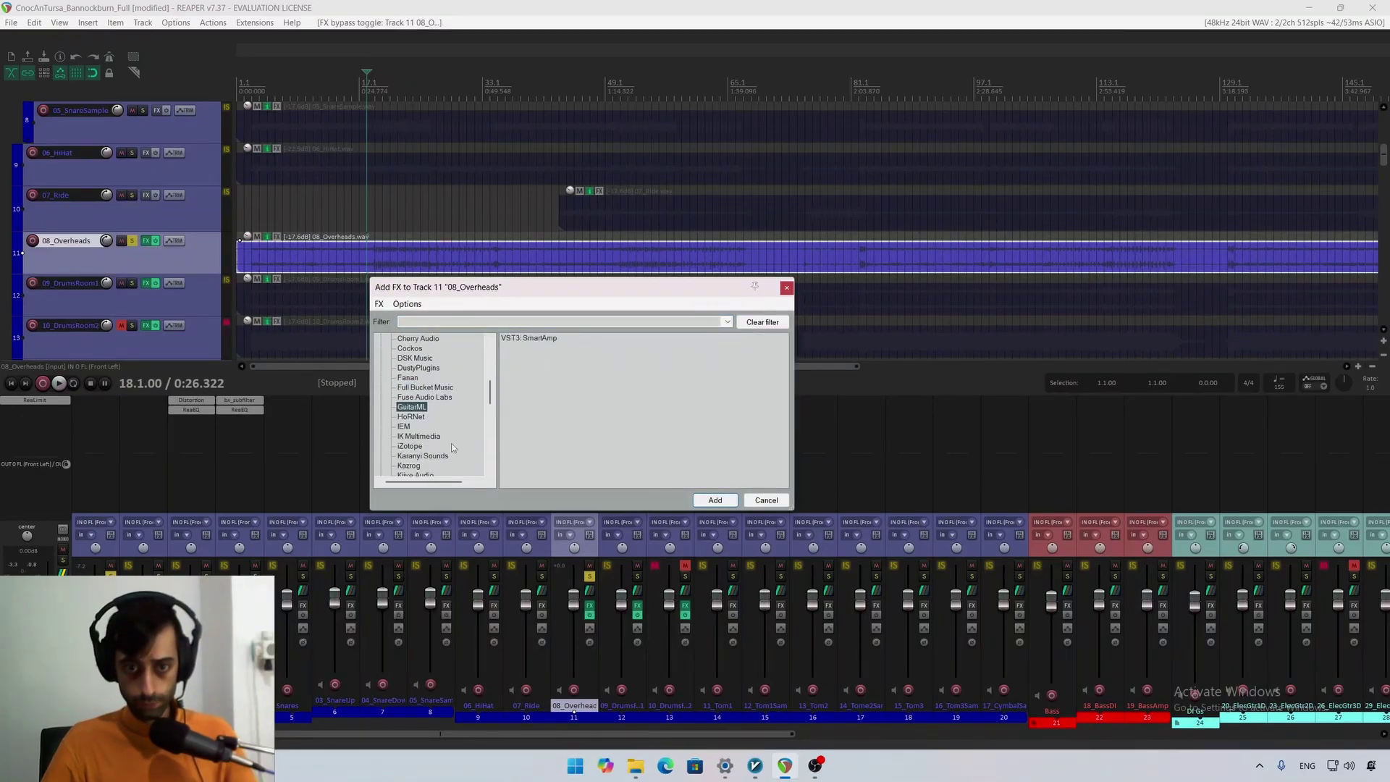
{"action": "left_click", "coordinate": [415, 417]}
{"action": "left_click", "coordinate": [535, 338]}
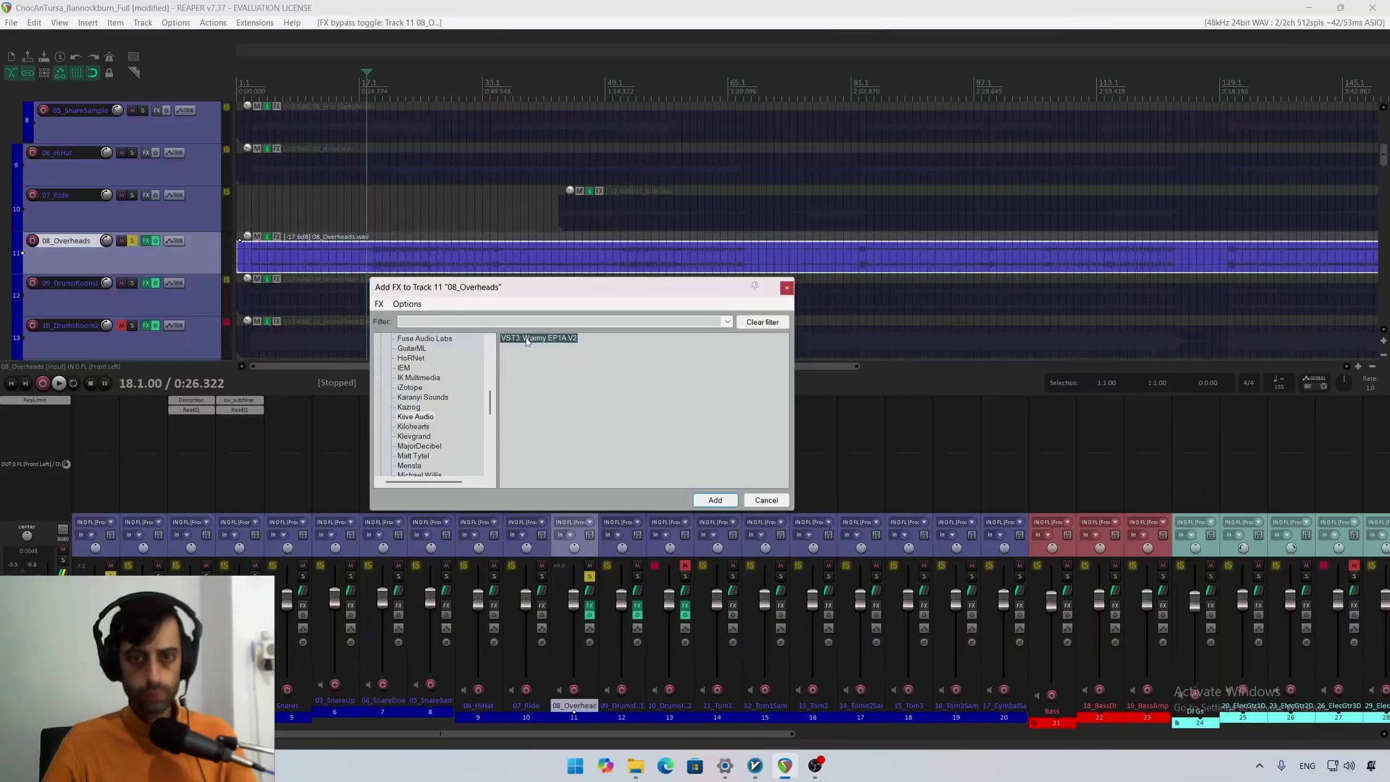
{"action": "double_click", "coordinate": [527, 339]}
{"action": "left_click_drag", "start_coordinate": [371, 38], "coordinate": [599, 183]}
Step: During playback, set the Warmy EP1A's low-frequency selector to 800 Hz with about 4.3 dB of boost and 0 dB of cut
{"action": "key", "text": "space"}
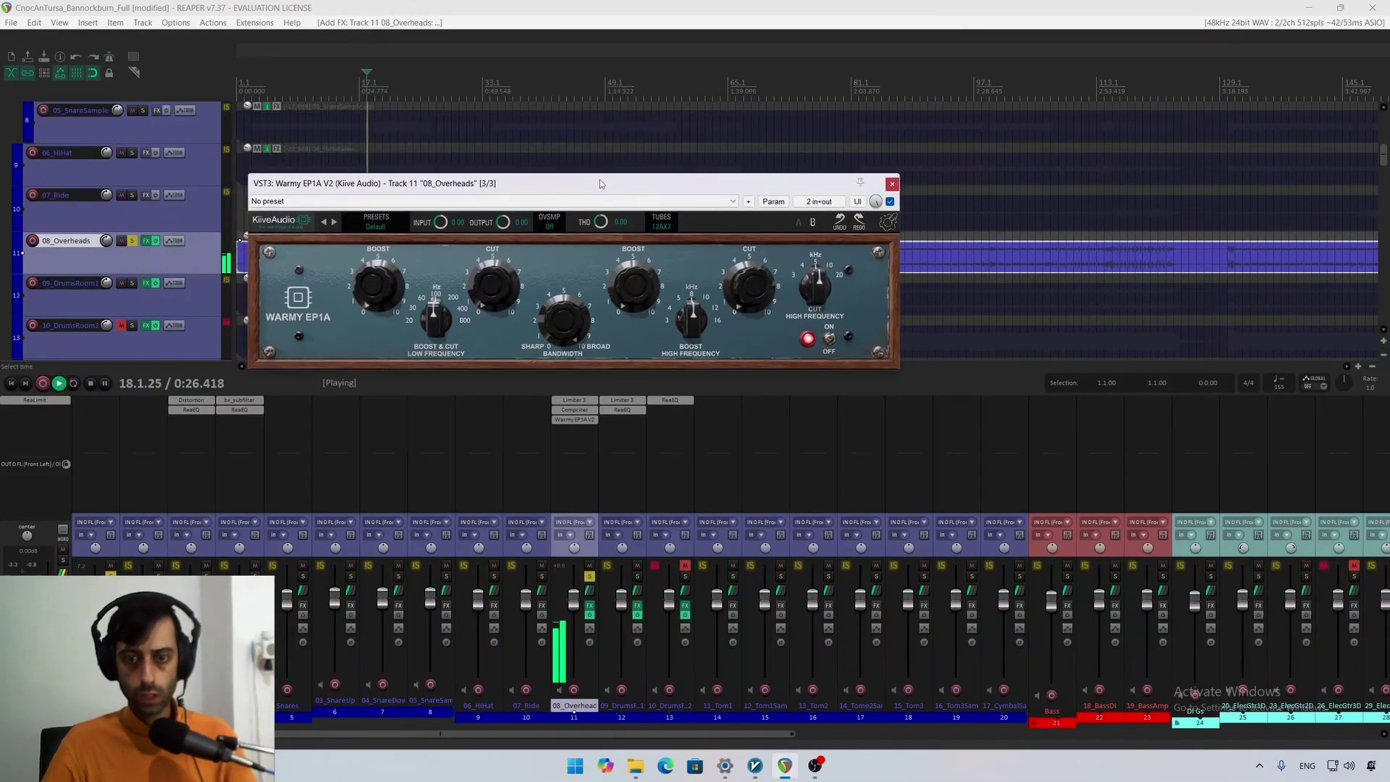
{"action": "left_click_drag", "start_coordinate": [424, 338], "coordinate": [439, 296]}
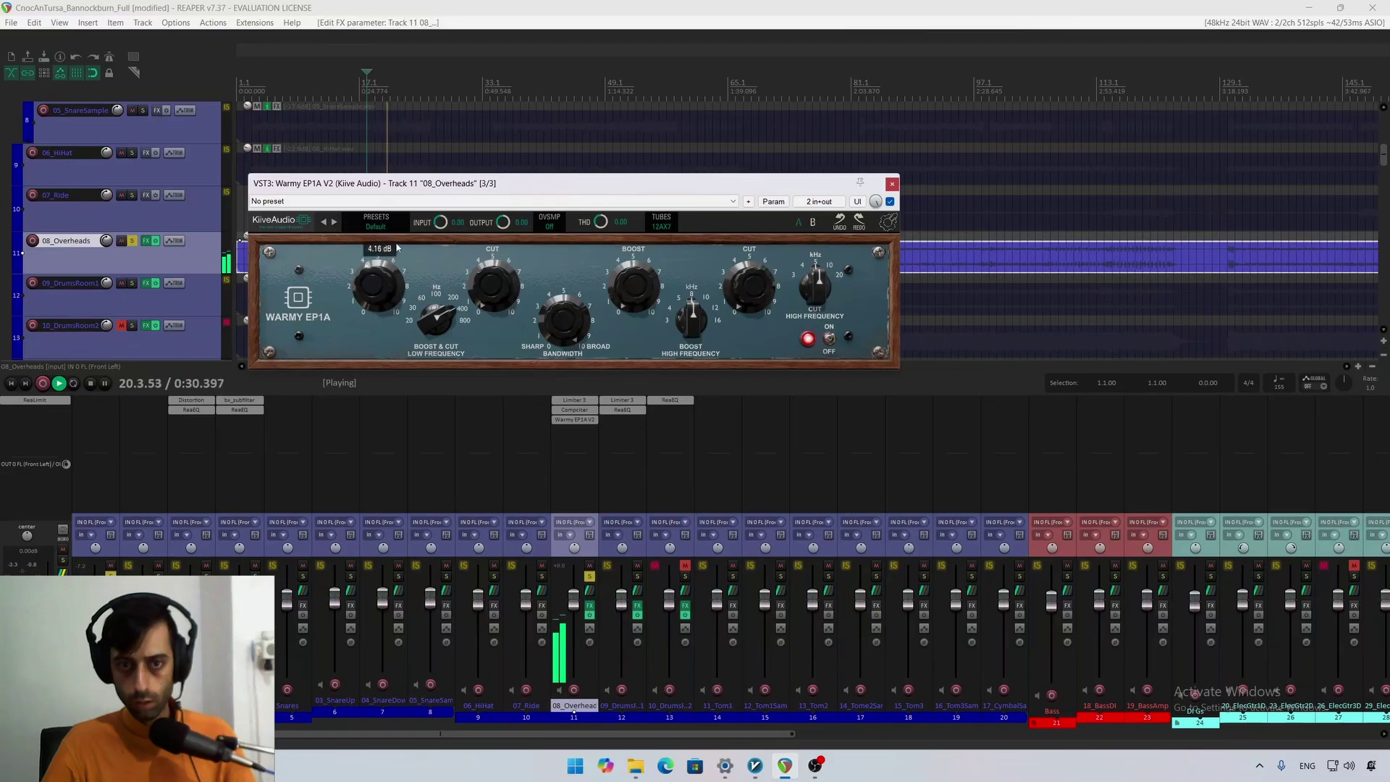
{"action": "left_click_drag", "start_coordinate": [430, 316], "coordinate": [432, 298]}
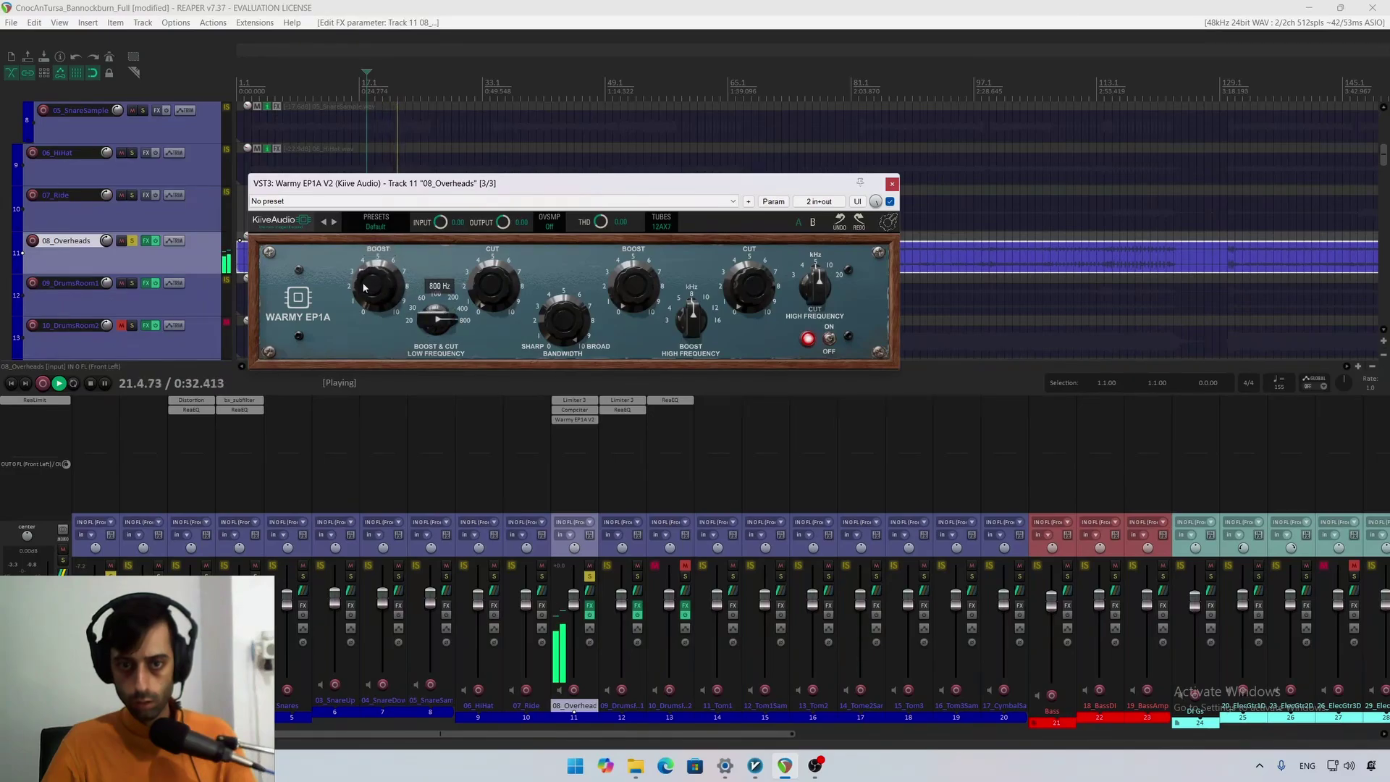
{"action": "left_click_drag", "start_coordinate": [521, 189], "coordinate": [552, 217]}
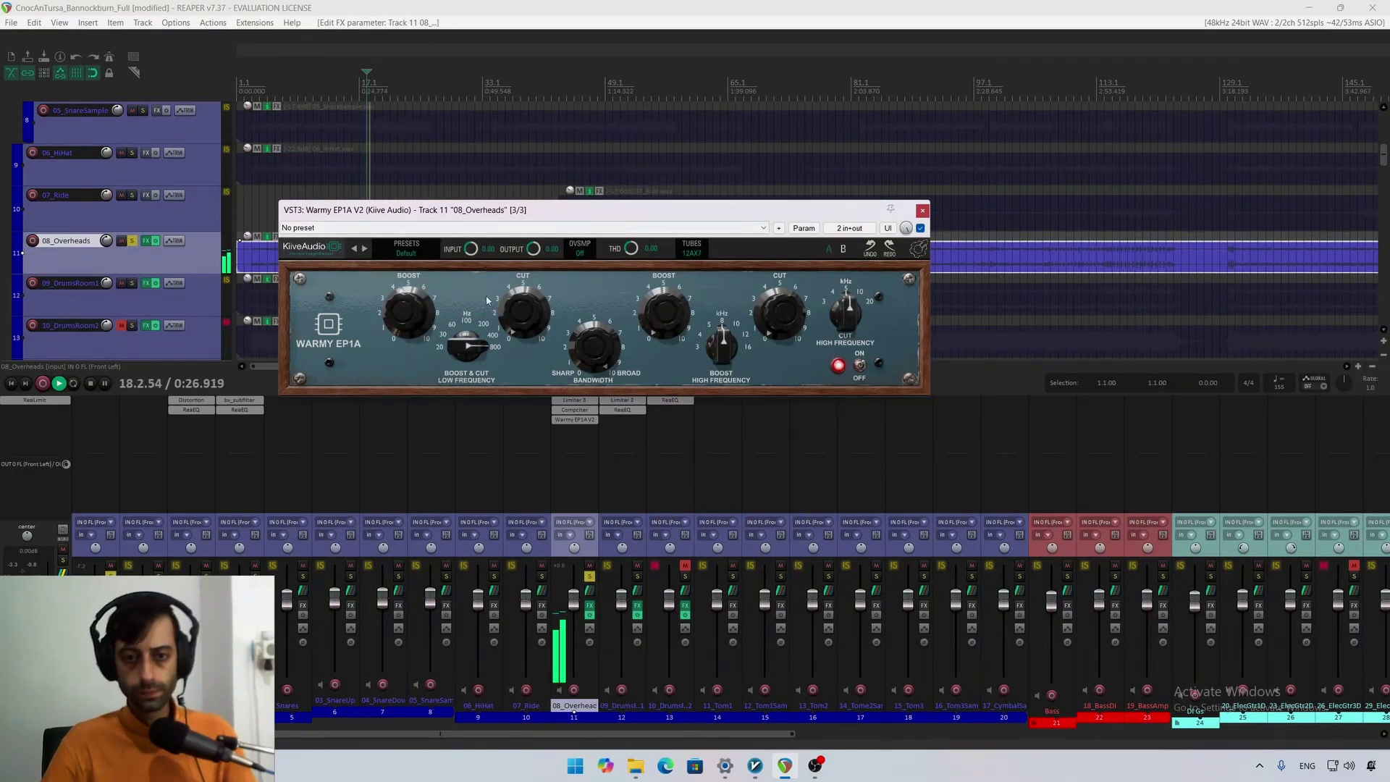
{"action": "left_click_drag", "start_coordinate": [516, 328], "coordinate": [524, 304]}
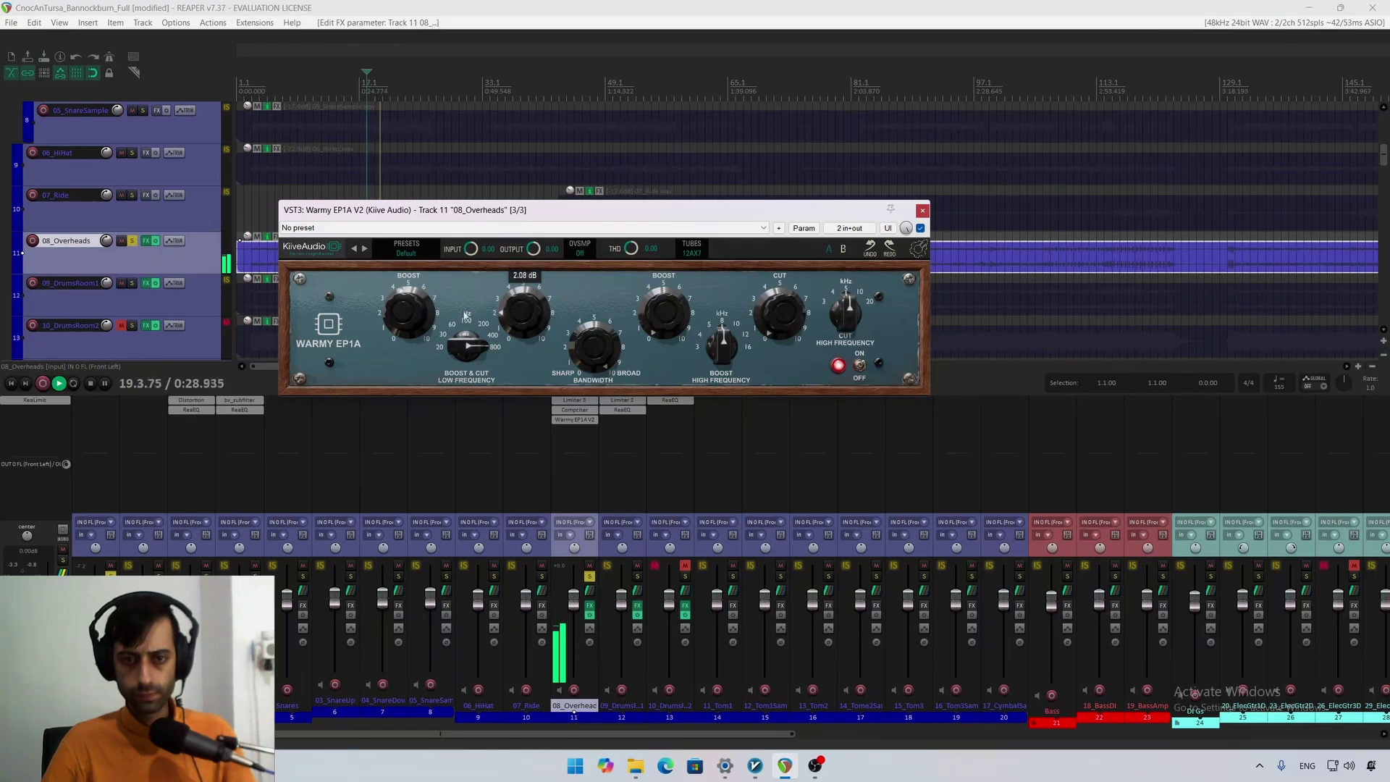
{"action": "left_click_drag", "start_coordinate": [411, 303], "coordinate": [415, 289]}
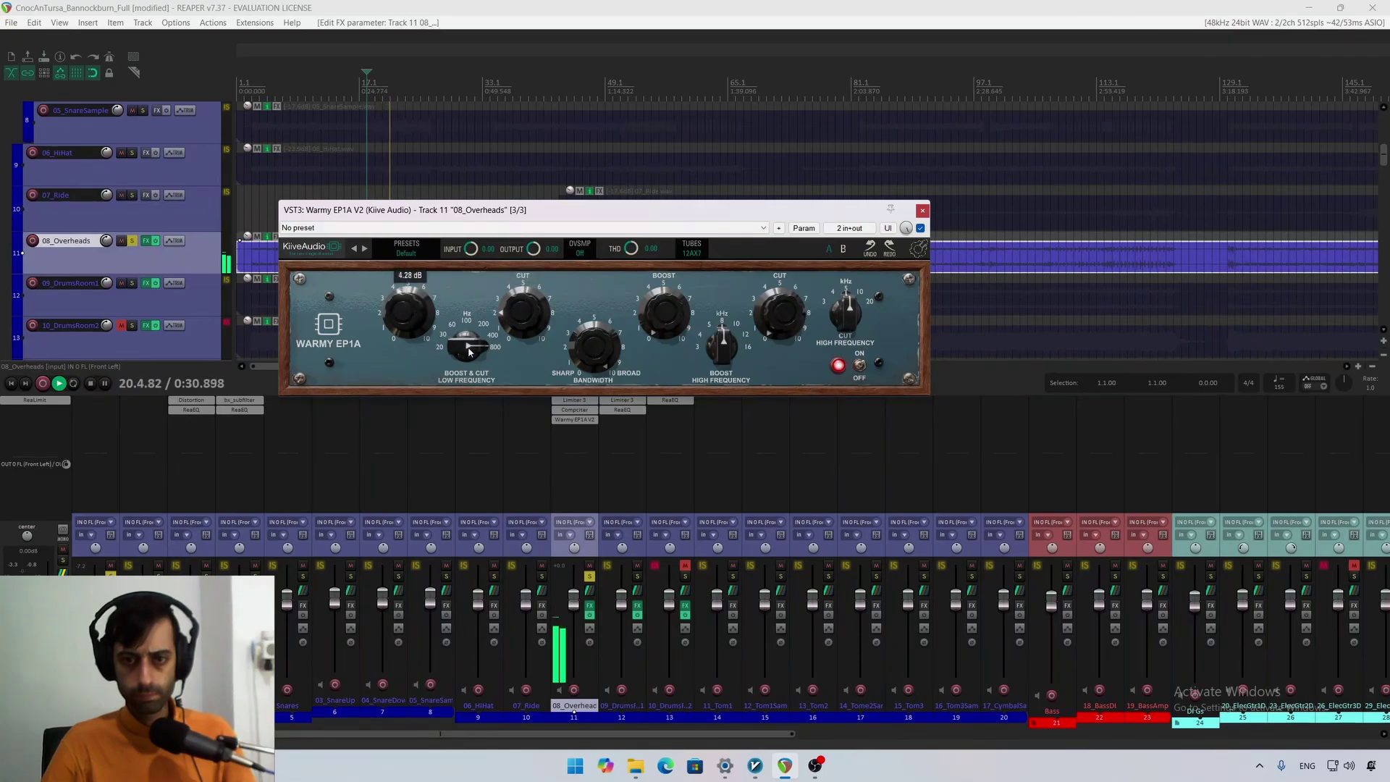
{"action": "left_click_drag", "start_coordinate": [470, 352], "coordinate": [469, 340]}
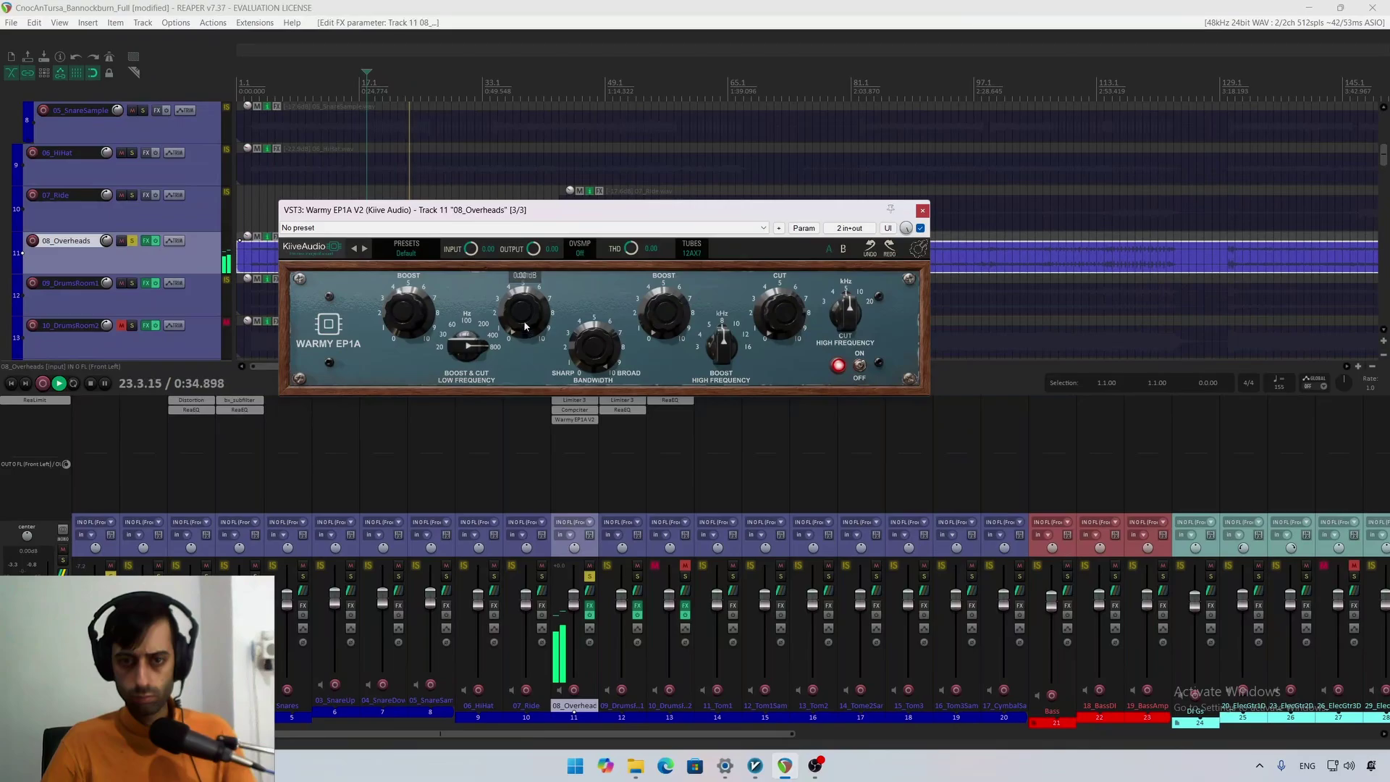
Step: Compare the overheads with the Warmy EP1A bypassed and active, close its window and audition the soloed track
{"action": "left_click", "coordinate": [920, 228]}
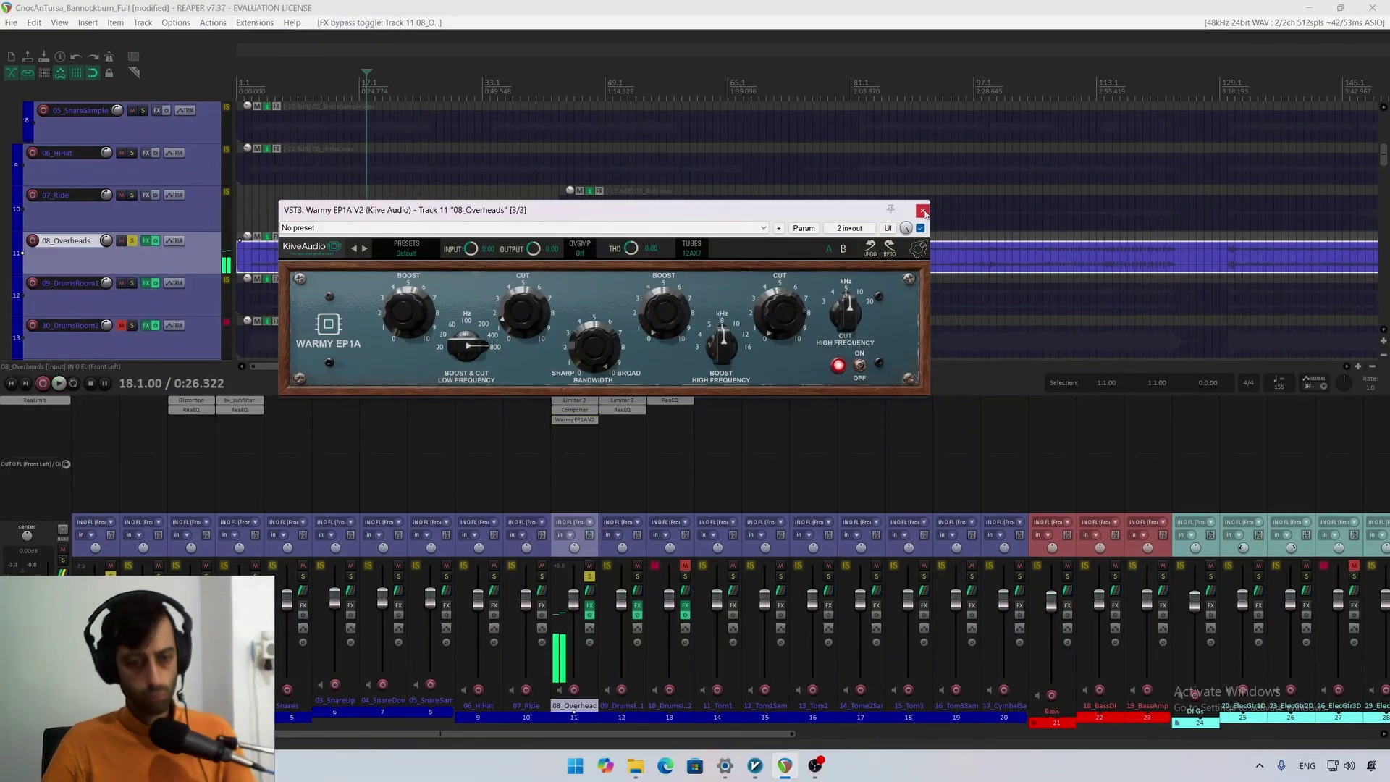
{"action": "left_click", "coordinate": [922, 211]}
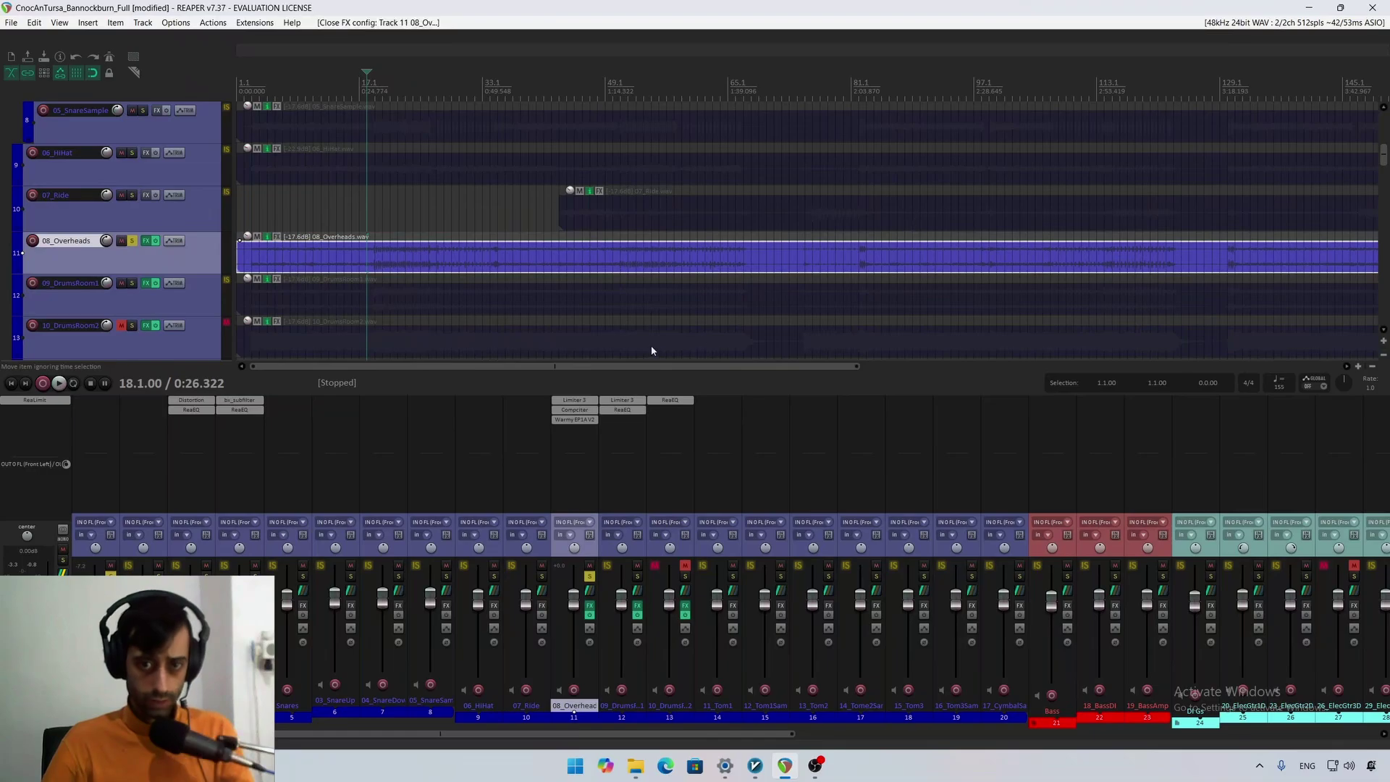
{"action": "key", "text": "space"}
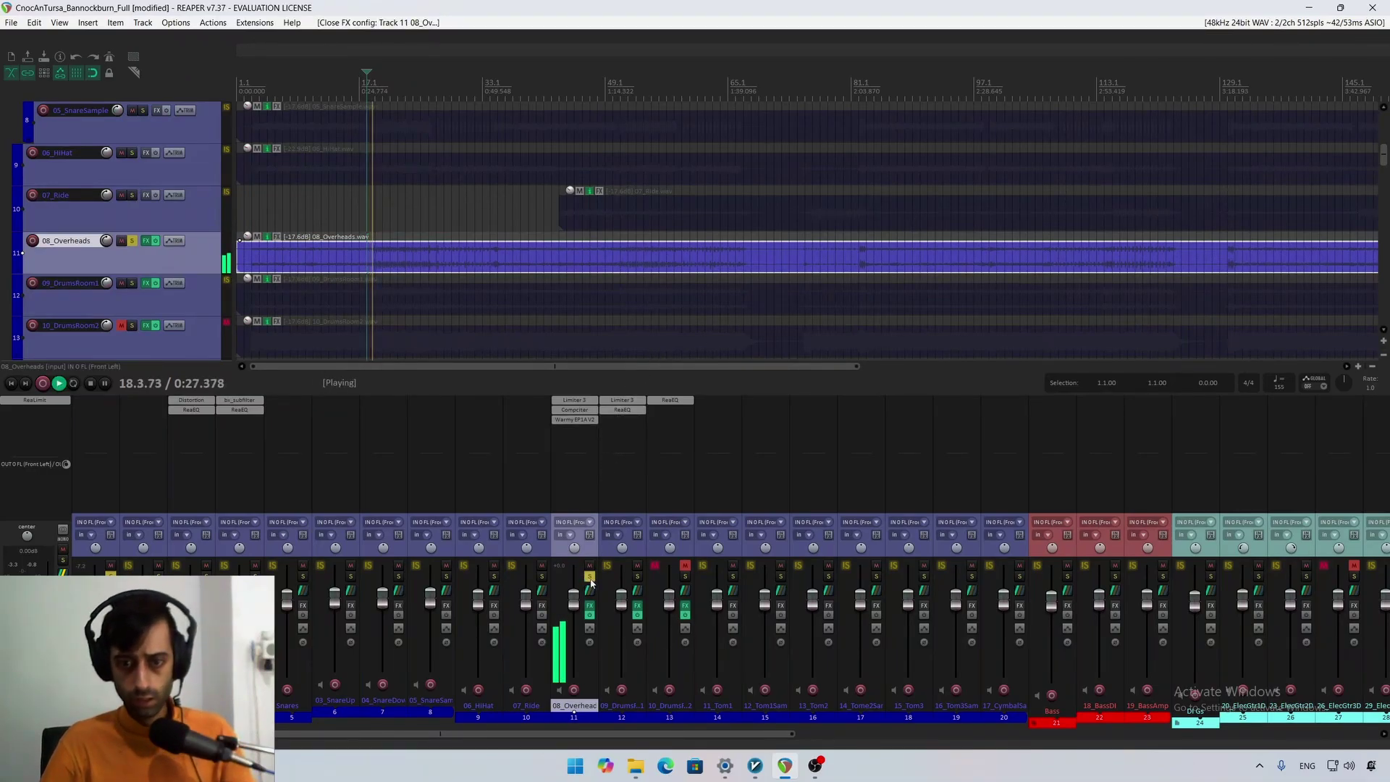
{"action": "key", "text": "space"}
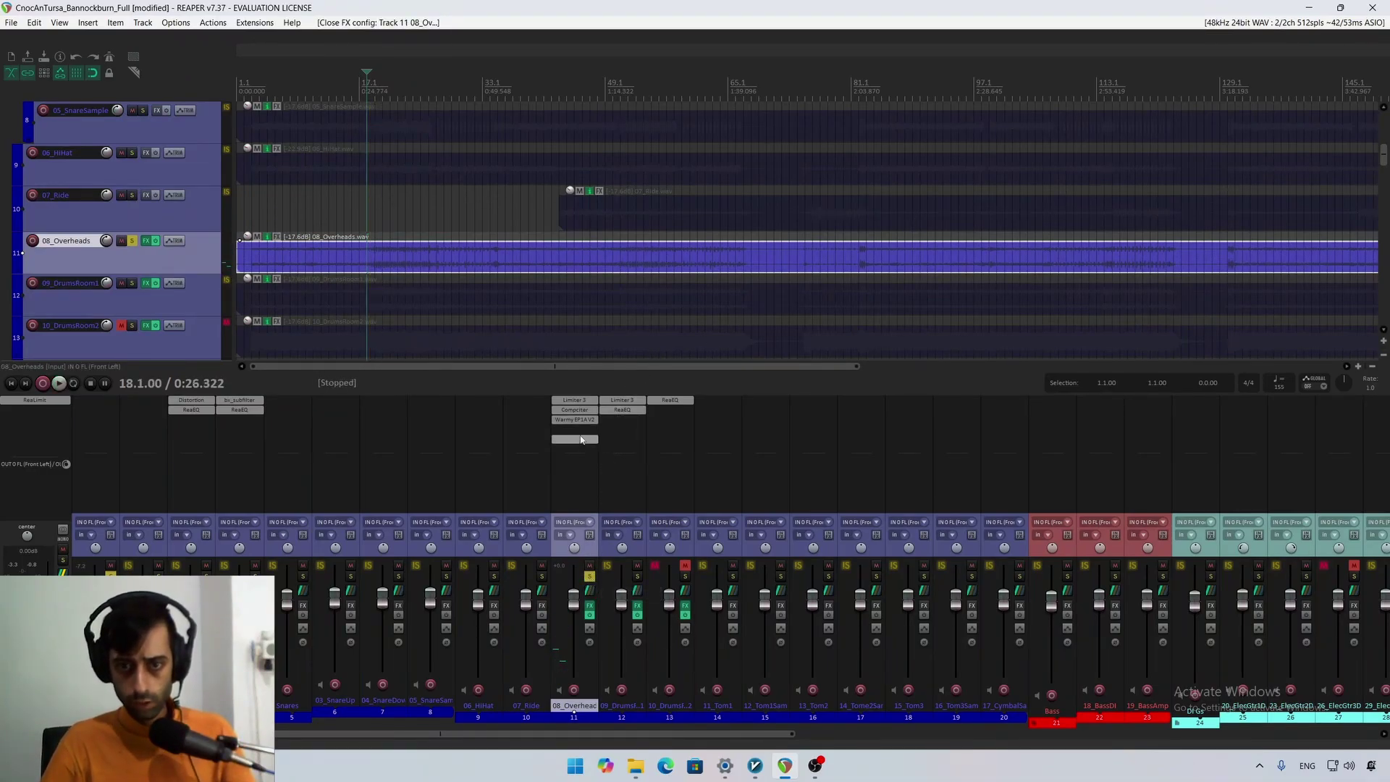
Step: Search all plug-ins for ReaEQ and add it after the Warmy EP1A on the 08_Overheads track
{"action": "double_click", "coordinate": [581, 439]}
{"action": "type", "text": "reae"}
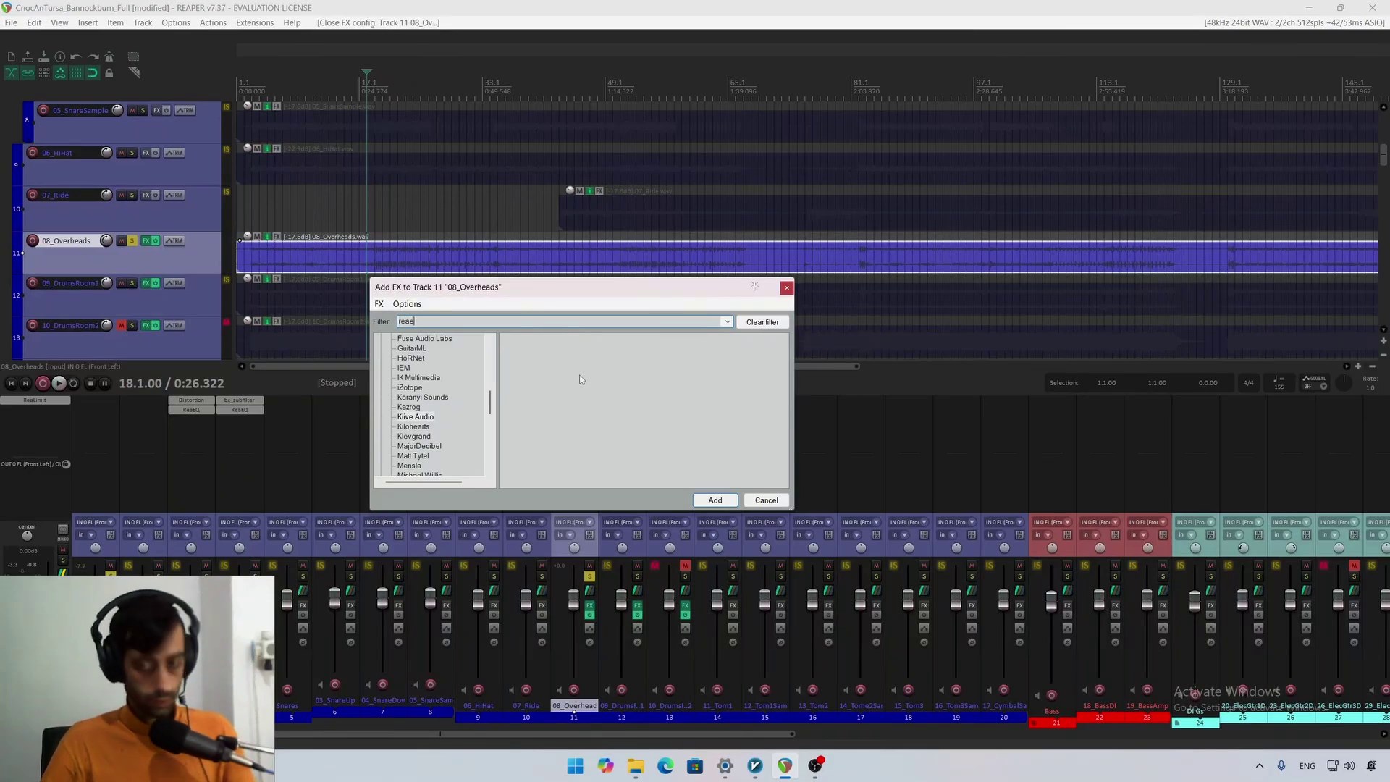
{"action": "type", "text": "q"}
{"action": "left_click", "coordinate": [404, 339]}
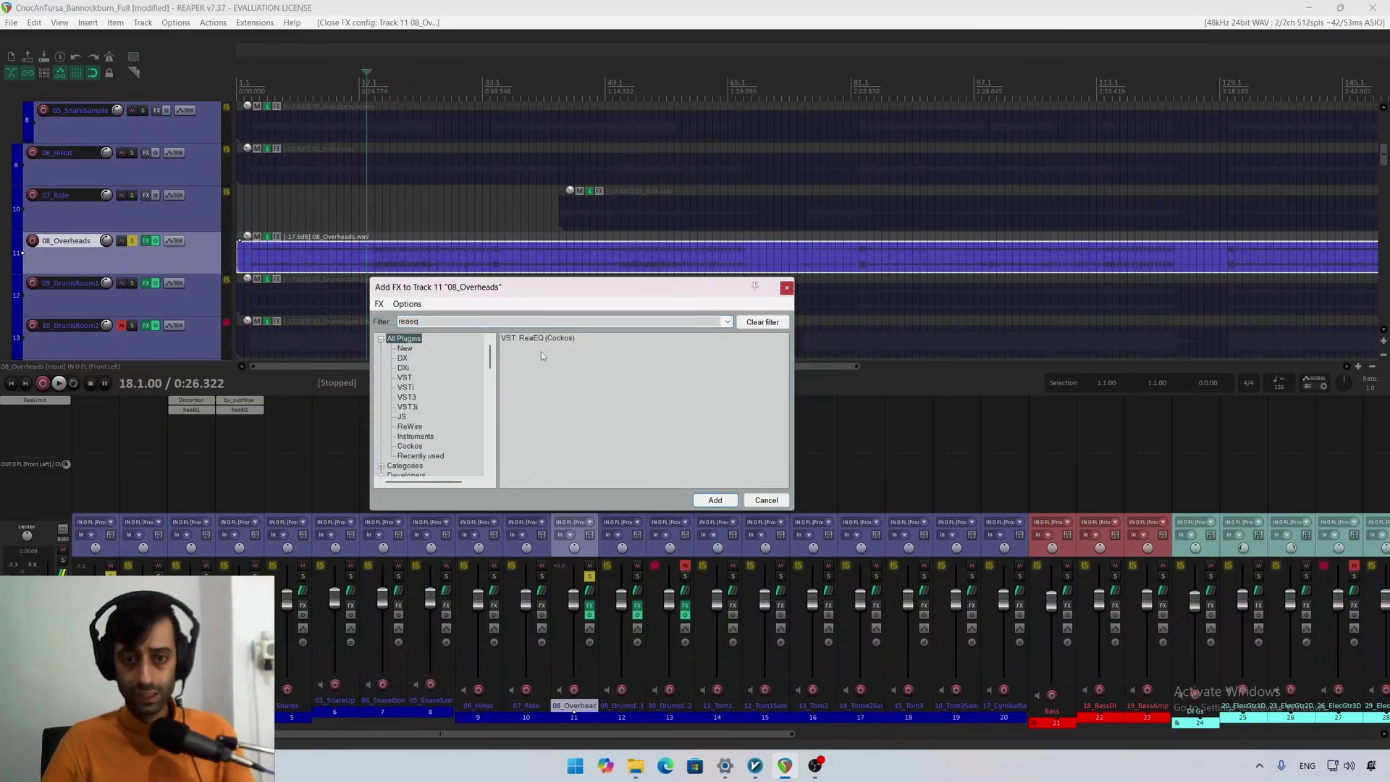
{"action": "double_click", "coordinate": [558, 339]}
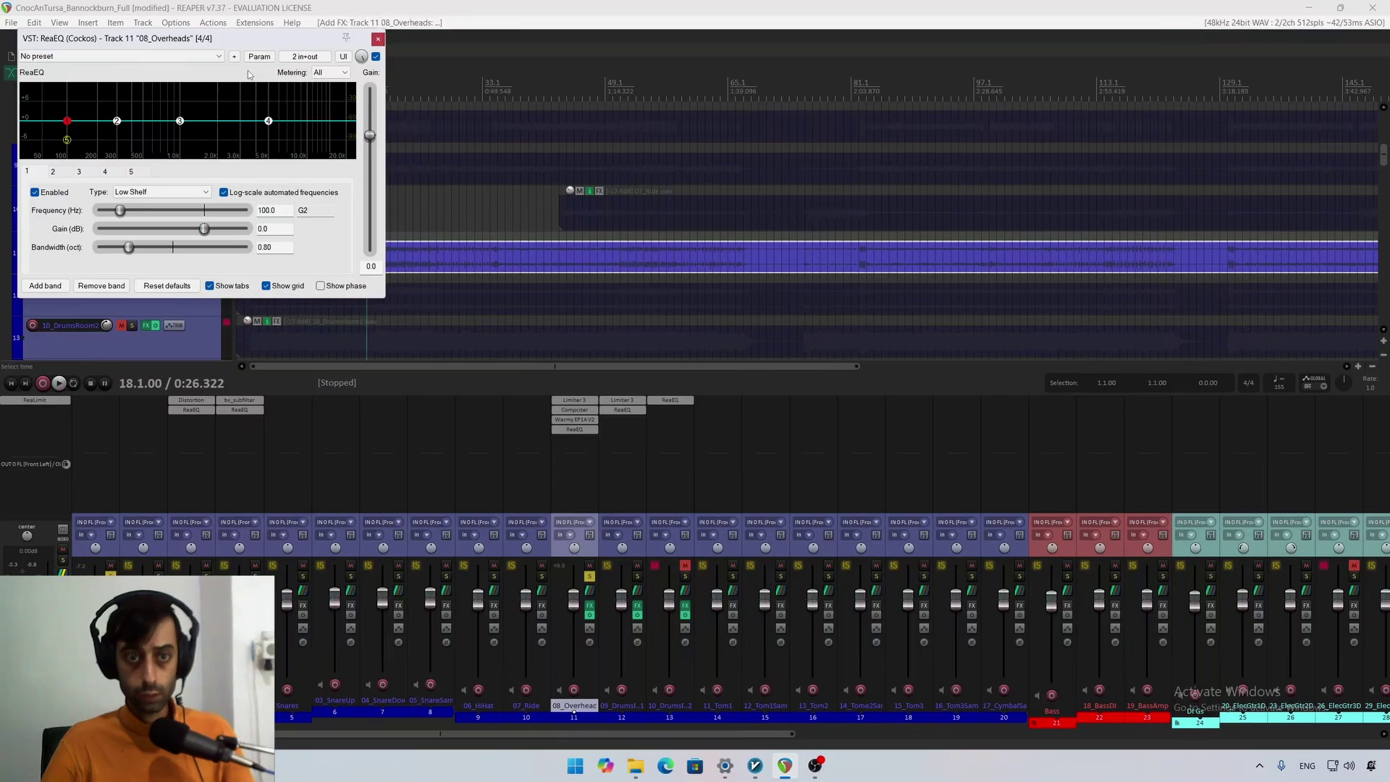
{"action": "left_click_drag", "start_coordinate": [249, 40], "coordinate": [569, 221]}
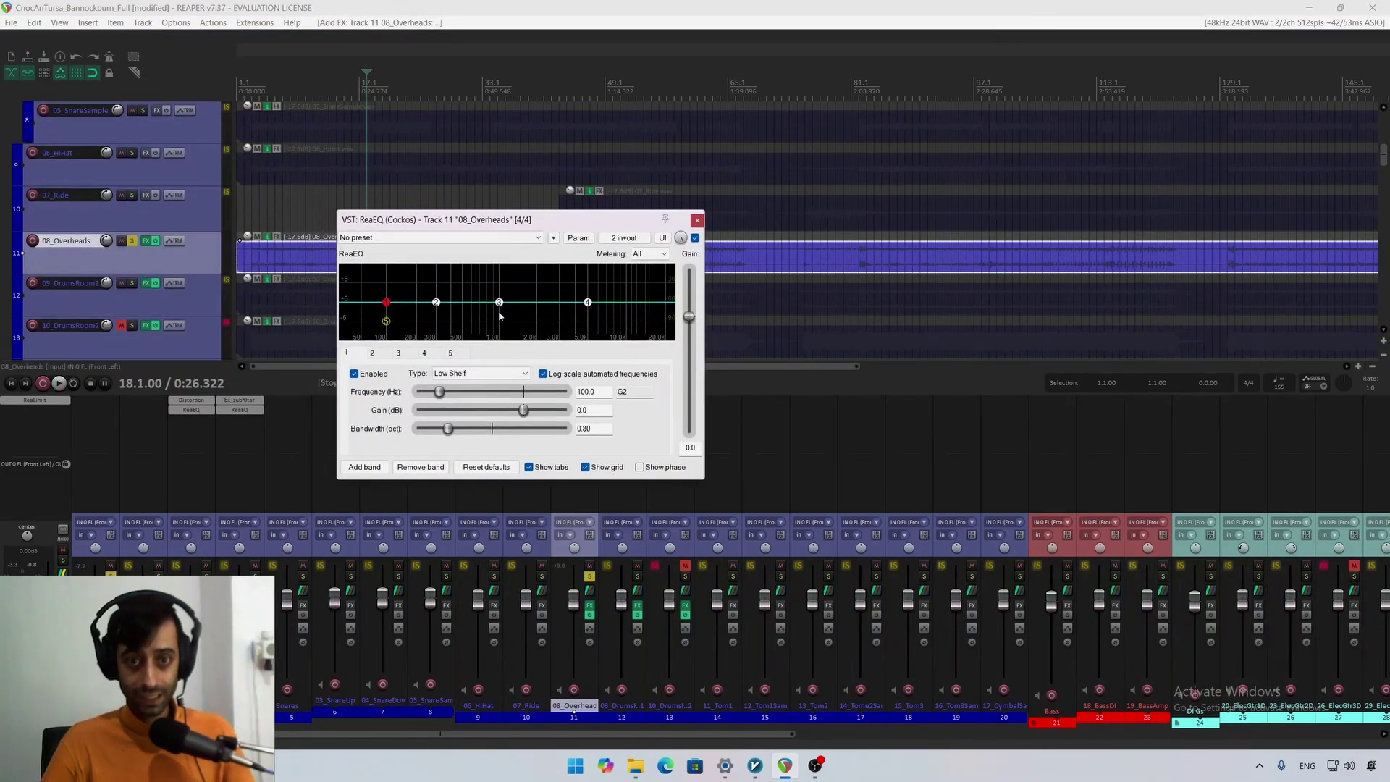
Step: In the overheads' ReaEQ, enable low-cut band 5, set band 2 to about -5.4 dB at 205 Hz with 0.40 oct bandwidth, and close it
{"action": "key", "text": "space"}
{"action": "left_click_drag", "start_coordinate": [435, 302], "coordinate": [408, 303]}
{"action": "double_click", "coordinate": [390, 329]}
{"action": "scroll", "coordinate": [408, 303], "scroll_direction": "down", "scroll_amount": 6}
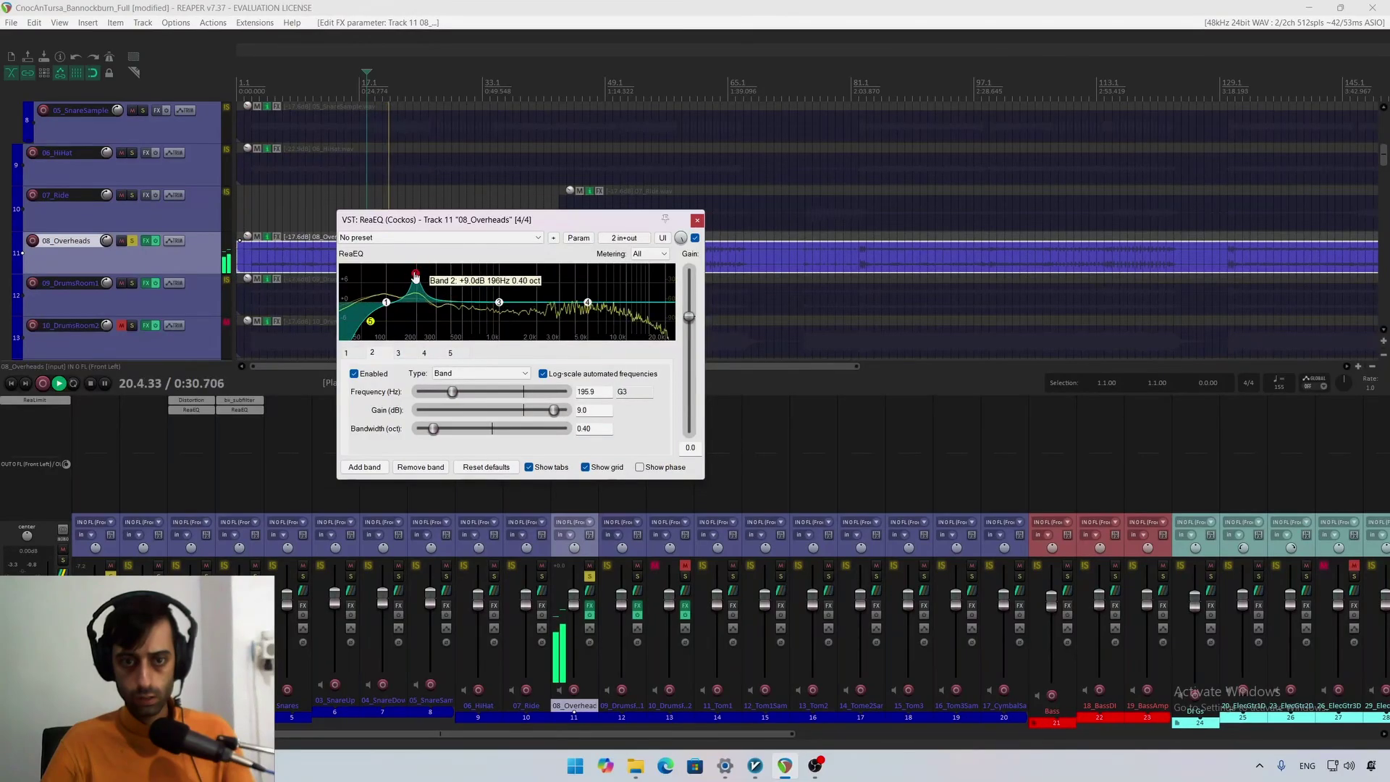
{"action": "left_click_drag", "start_coordinate": [423, 277], "coordinate": [418, 322]}
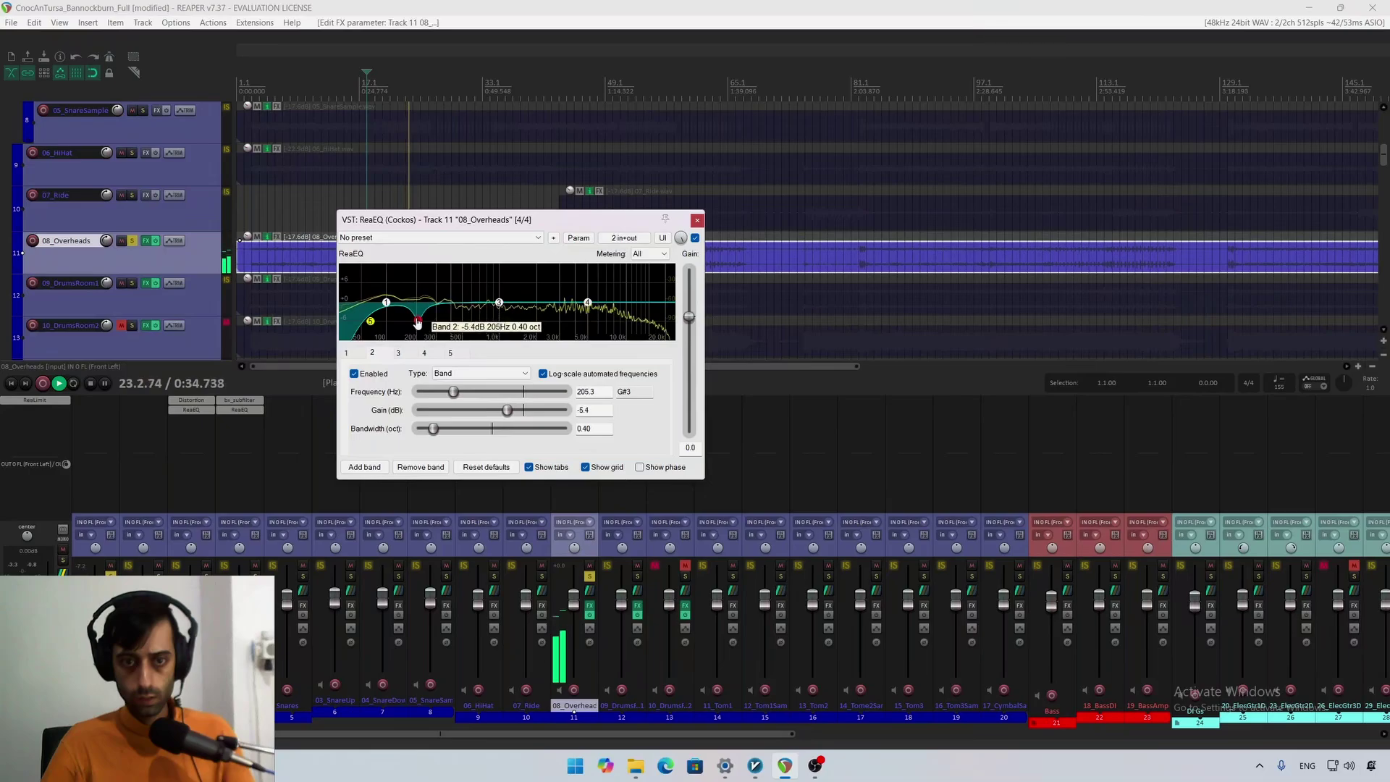
{"action": "left_click", "coordinate": [697, 220]}
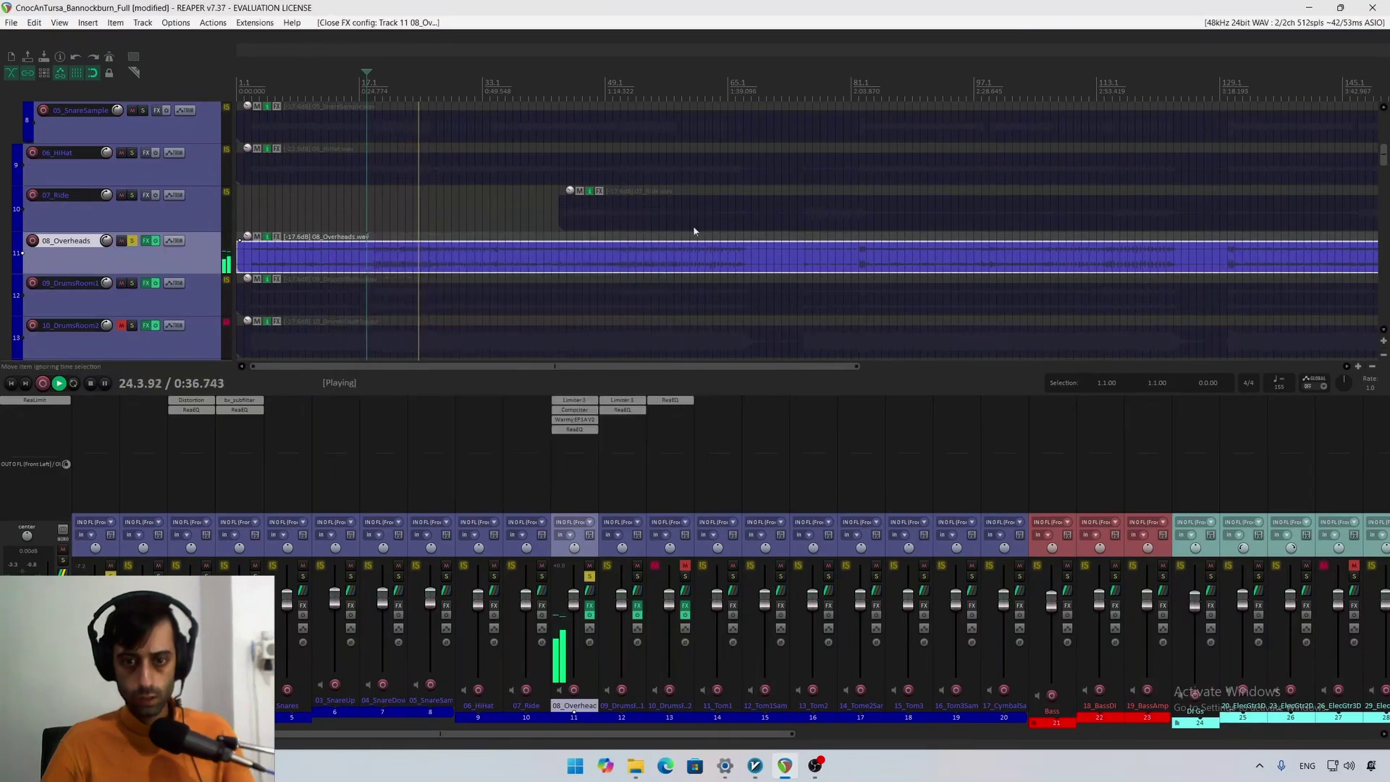
Step: Compare the overheads with ReaEQ bypassed and active, then unsolo 08_Overheads
{"action": "left_click", "coordinate": [574, 430], "text": "shift"}
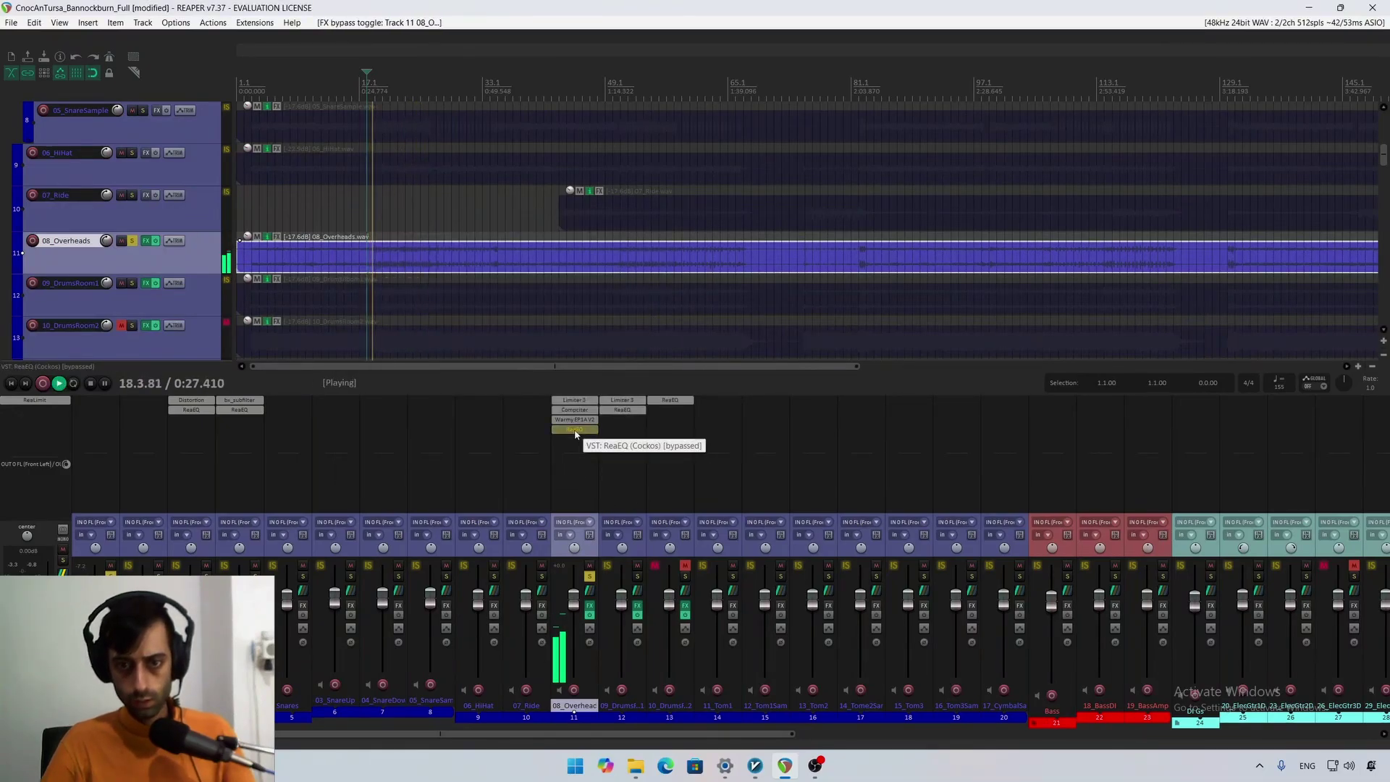
{"action": "left_click", "coordinate": [575, 430], "text": "shift"}
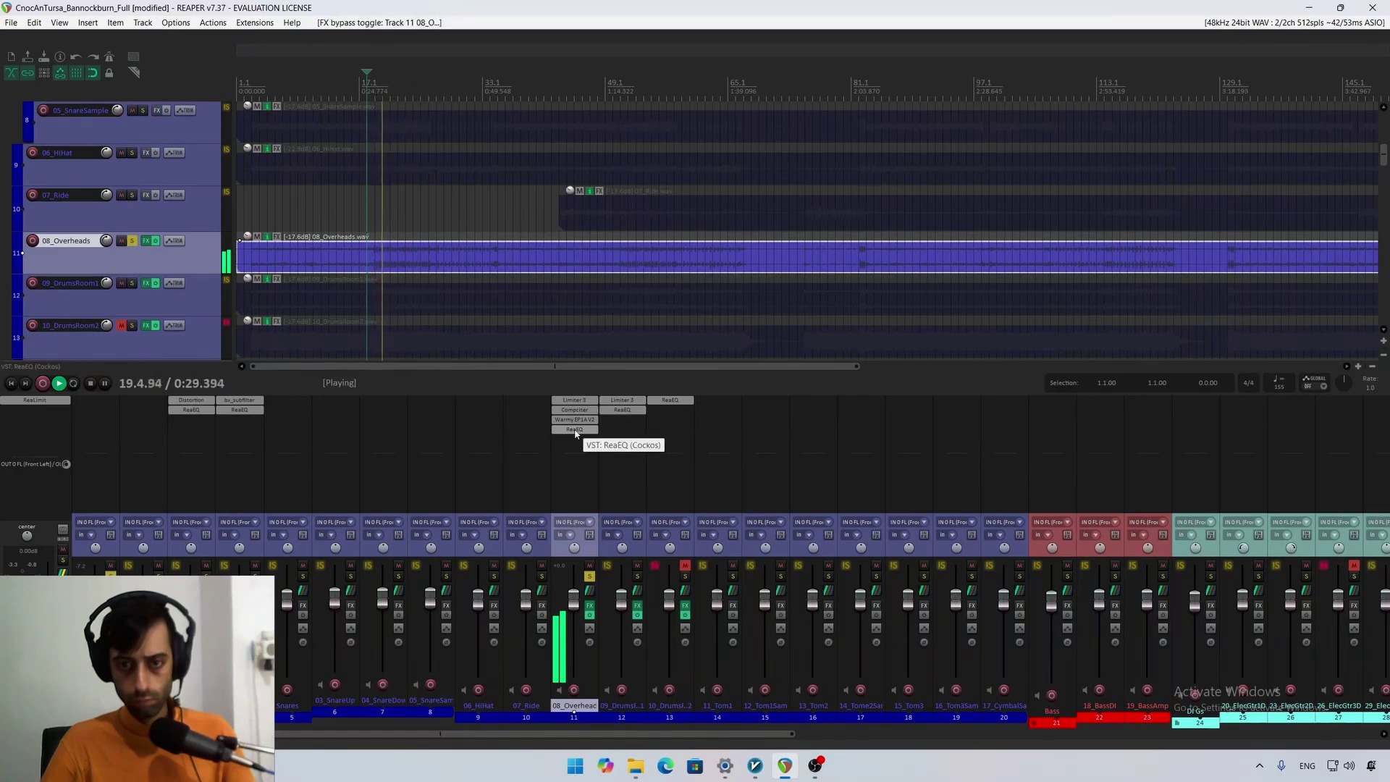
{"action": "left_click", "coordinate": [590, 576]}
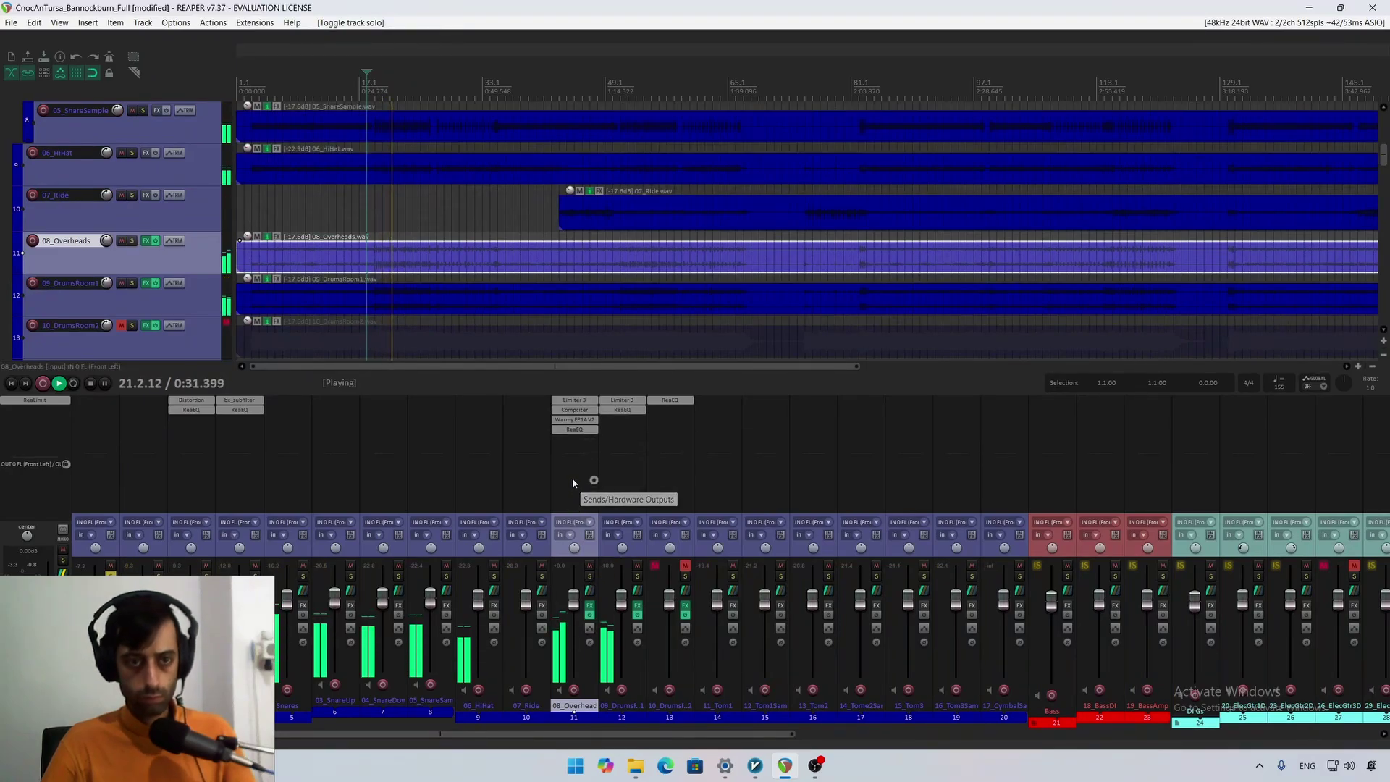
Step: Solo the 09_DrumsRoom1 track to hear it alone, then return it to the full drum mix
{"action": "scroll", "coordinate": [186, 297], "scroll_direction": "down", "scroll_amount": 2}
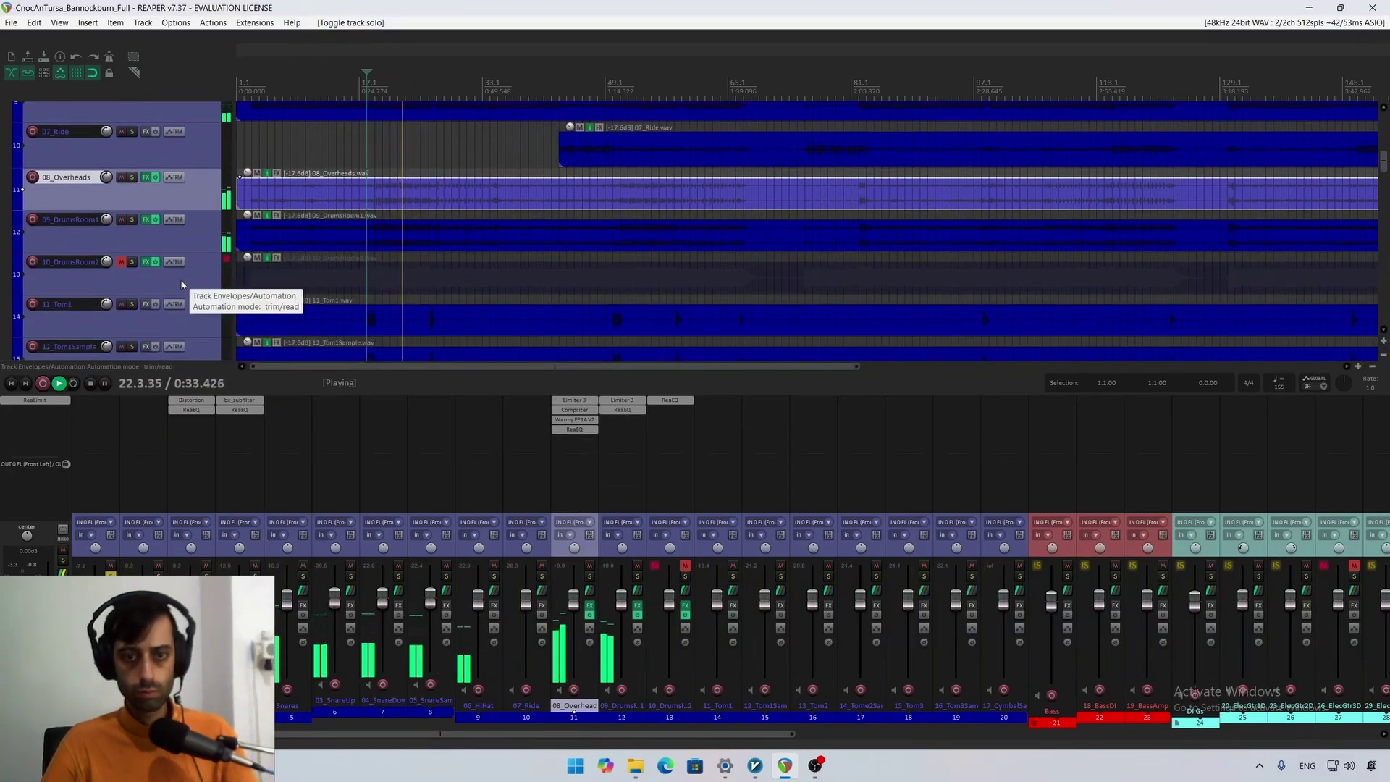
{"action": "scroll", "coordinate": [182, 285], "scroll_direction": "up", "scroll_amount": 1}
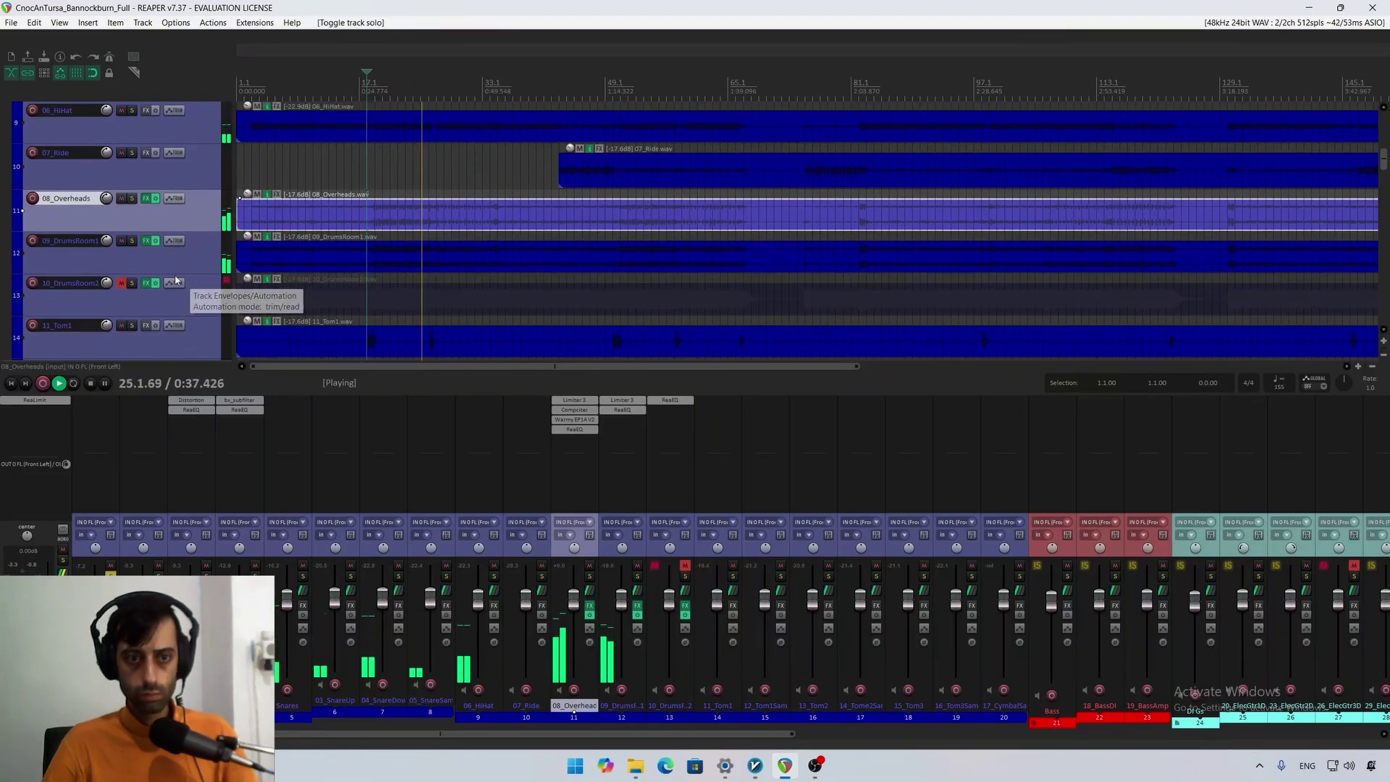
{"action": "left_click", "coordinate": [132, 241]}
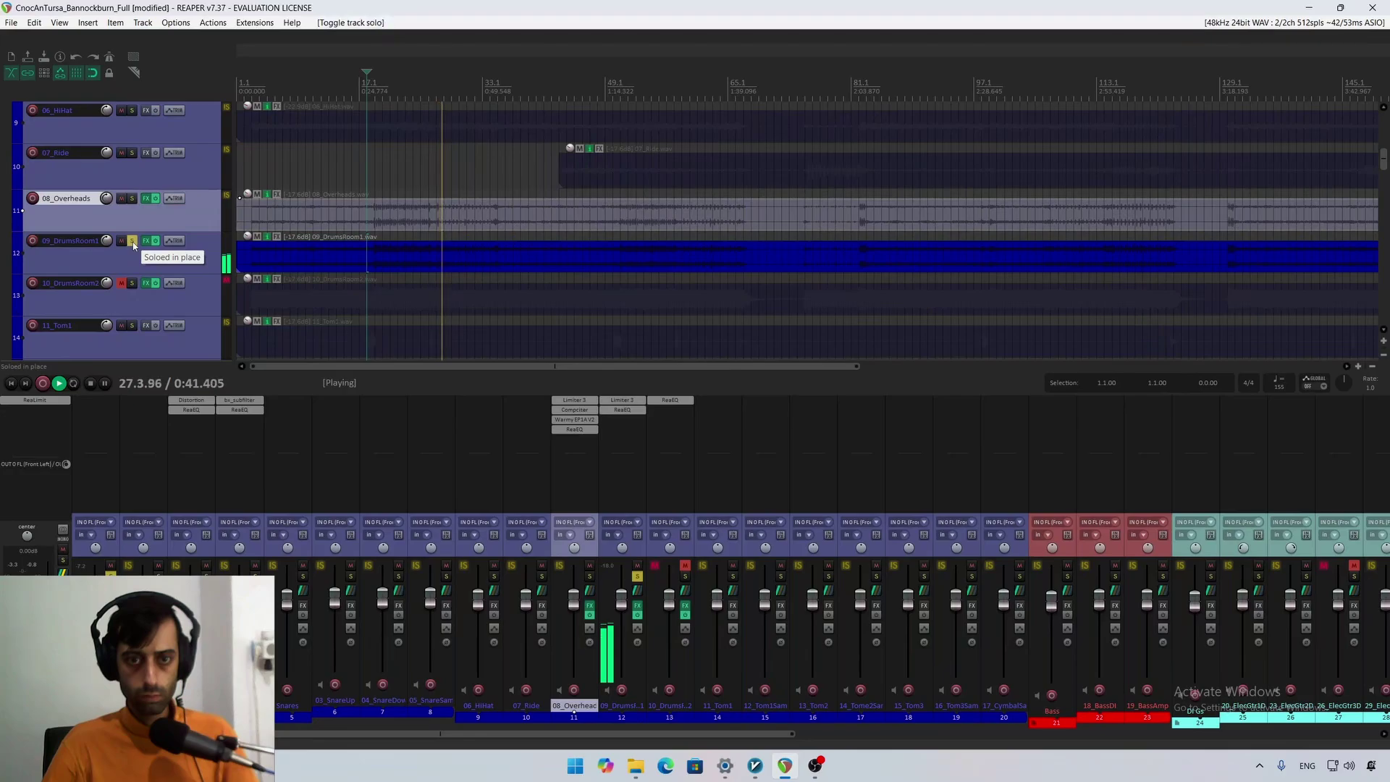
{"action": "left_click", "coordinate": [133, 242]}
Step: Lower the band 6 boost in 09_DrumsRoom1's ReaEQ to about +2.6 dB, stop playback and close the effects chain
{"action": "left_click", "coordinate": [138, 252]}
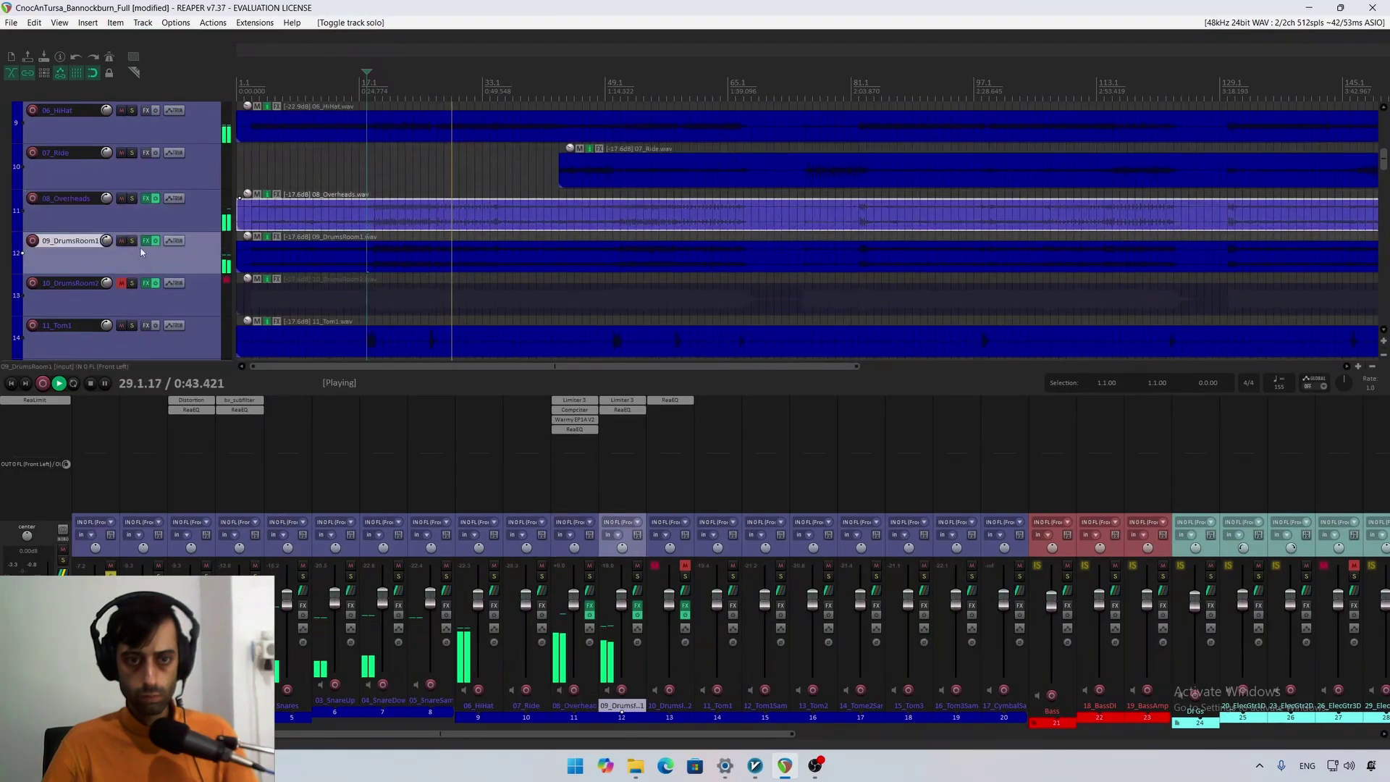
{"action": "left_click", "coordinate": [146, 241]}
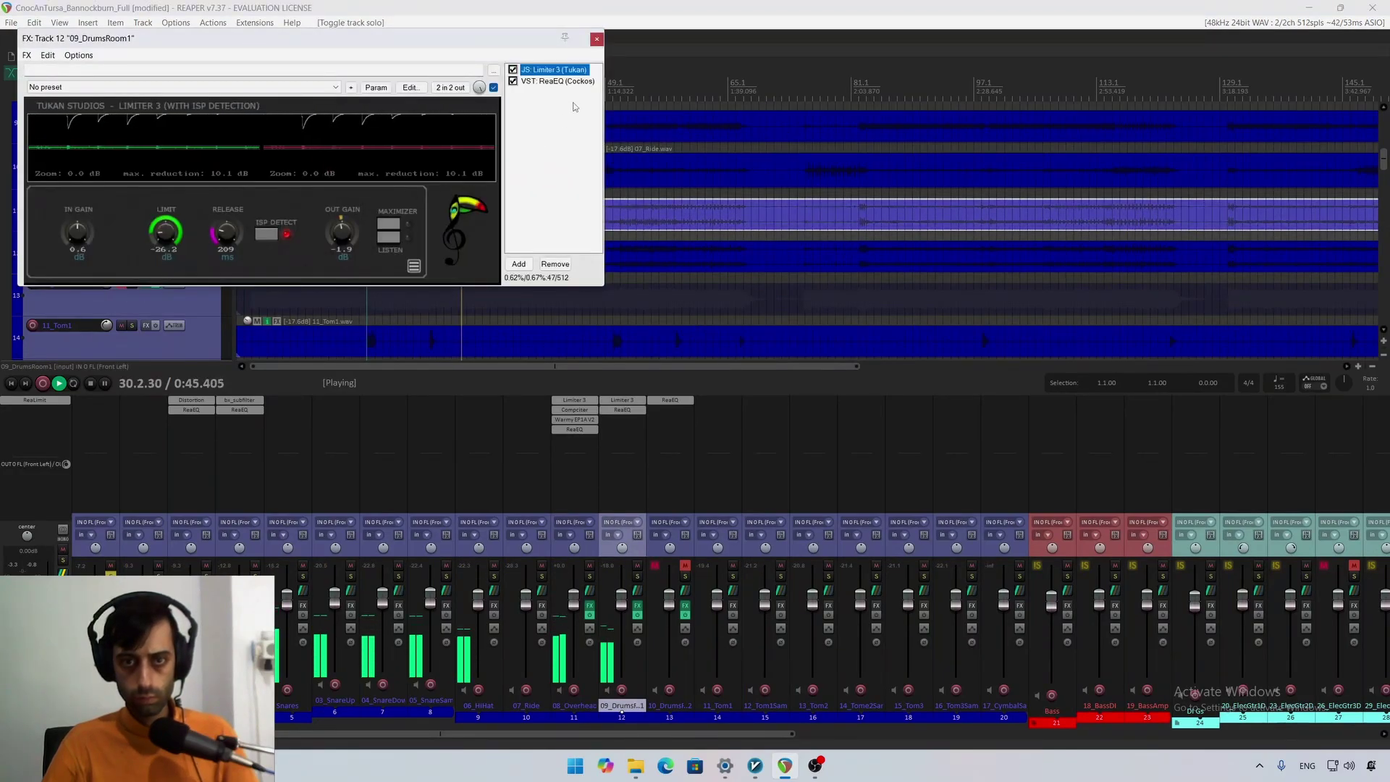
{"action": "left_click", "coordinate": [561, 81]}
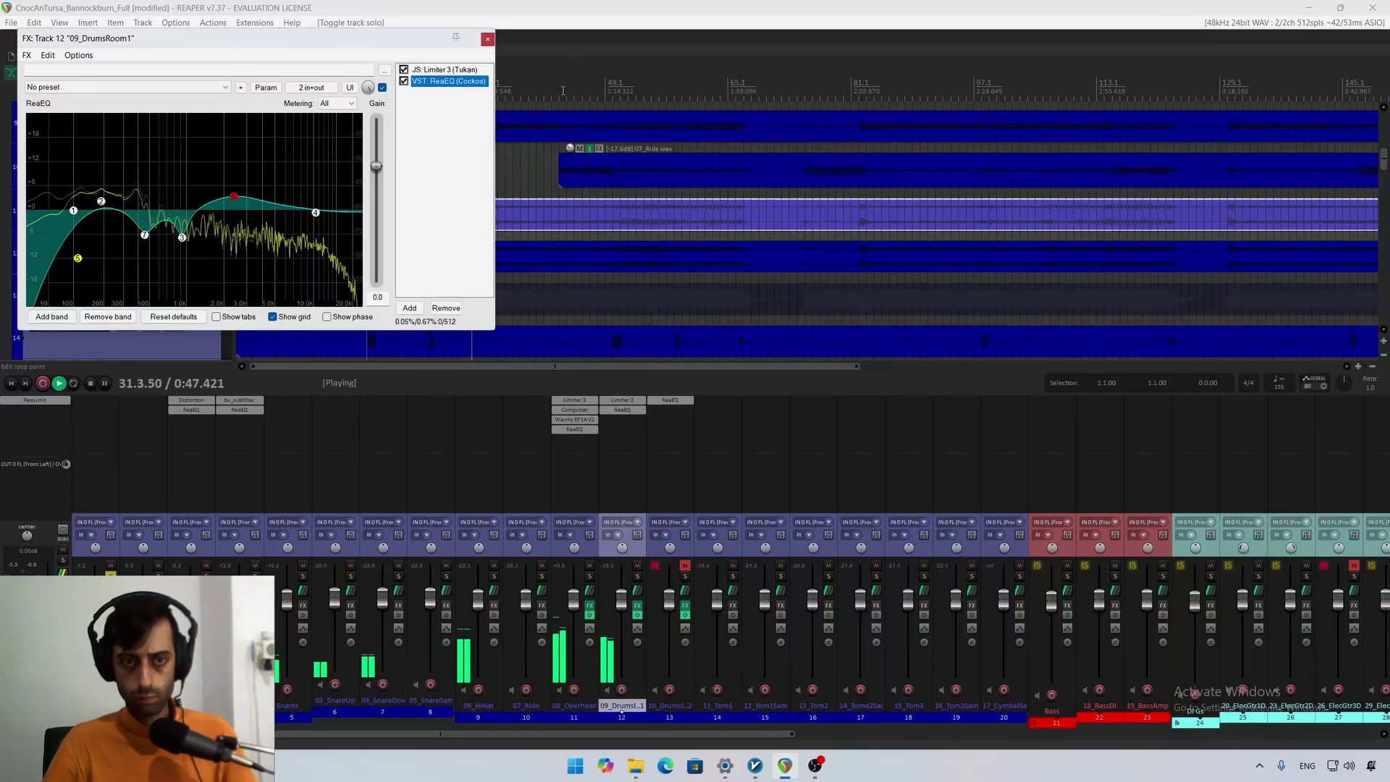
{"action": "left_click_drag", "start_coordinate": [251, 206], "coordinate": [250, 211]}
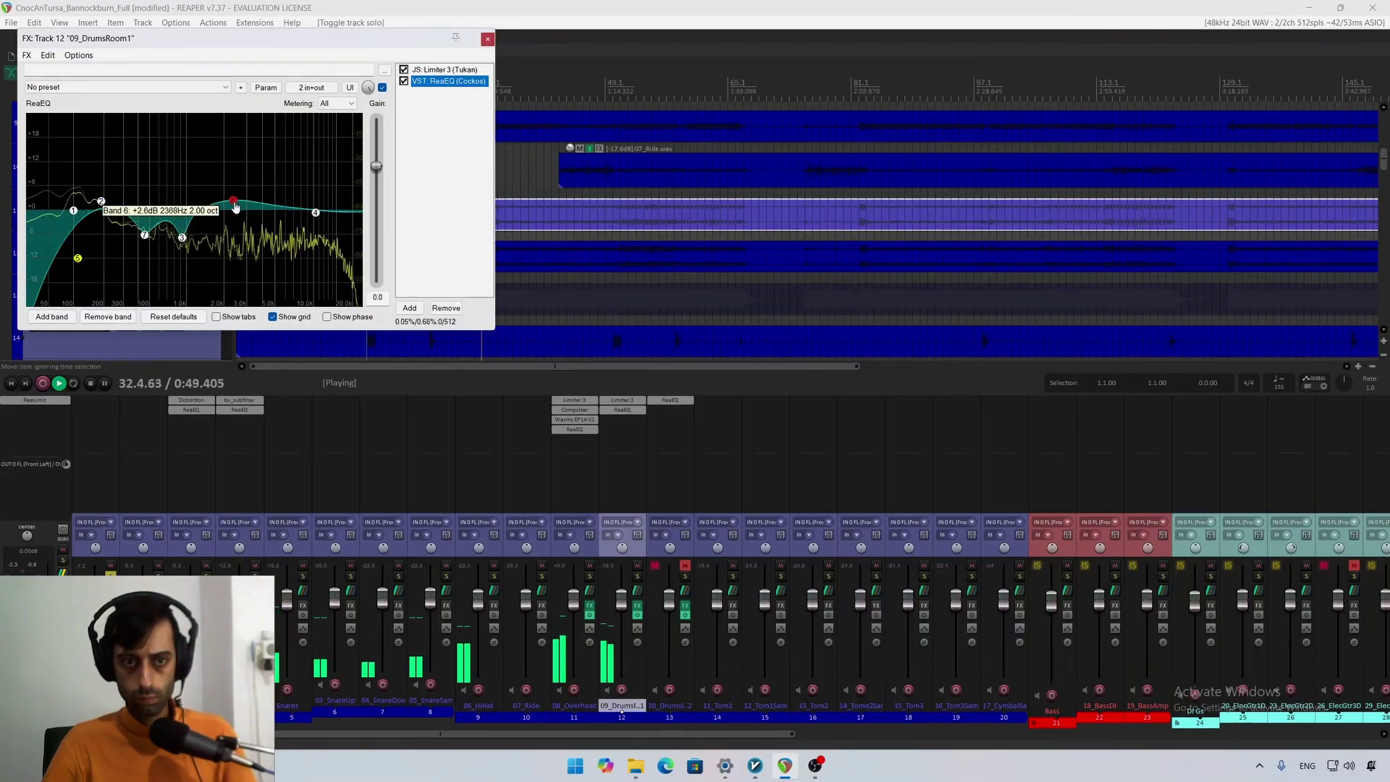
{"action": "key", "text": "space"}
{"action": "left_click", "coordinate": [488, 39]}
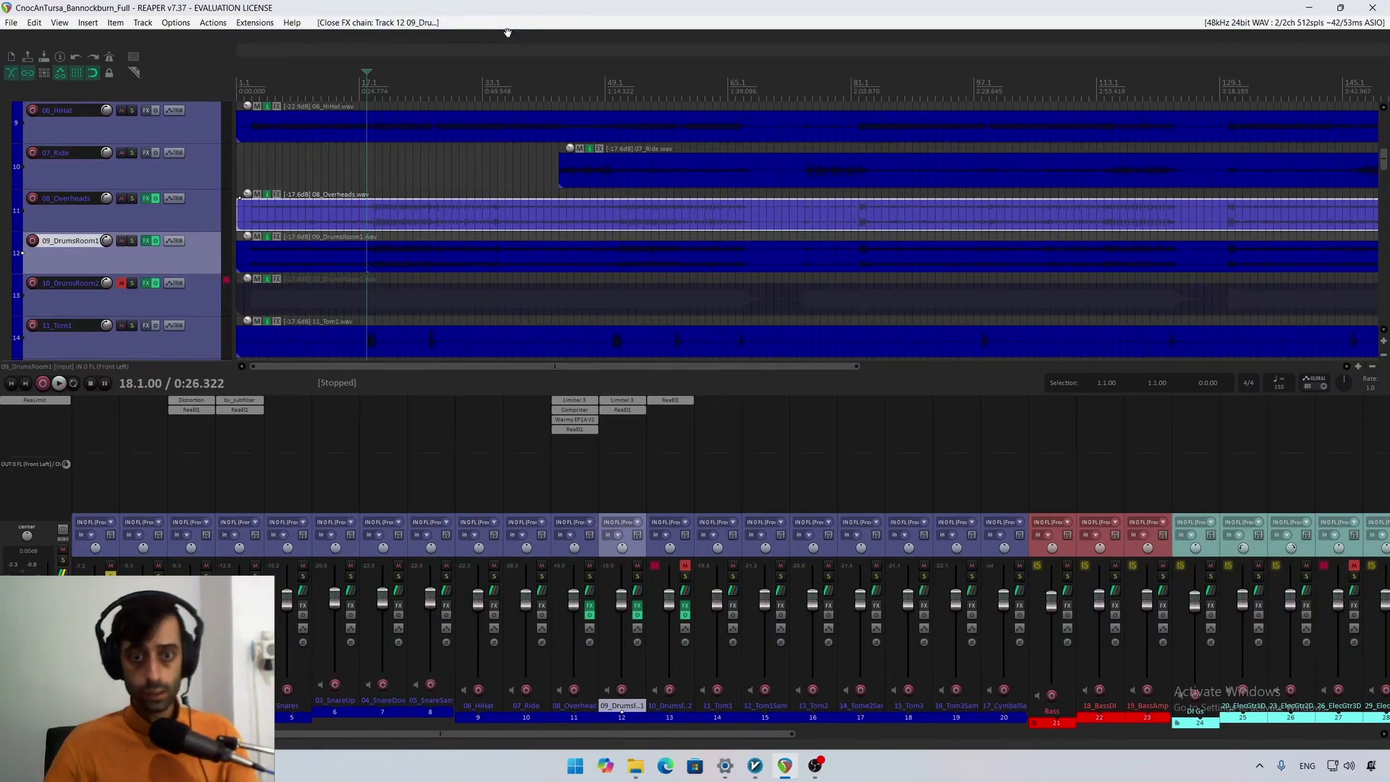
Step: Hide the mixer to enlarge the arrangement and select the Snares folder track
{"action": "left_click", "coordinate": [205, 220]}
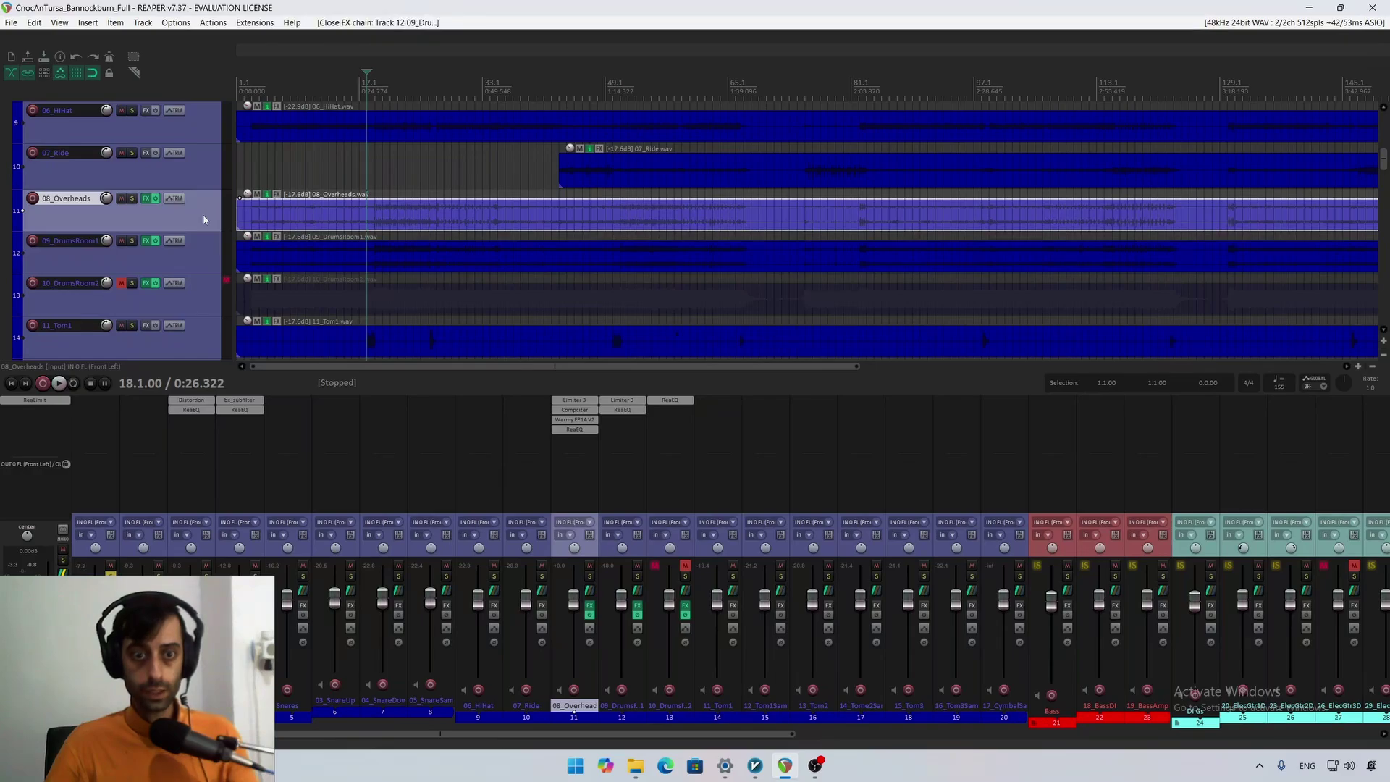
{"action": "scroll", "coordinate": [205, 242], "scroll_direction": "up", "scroll_amount": 6}
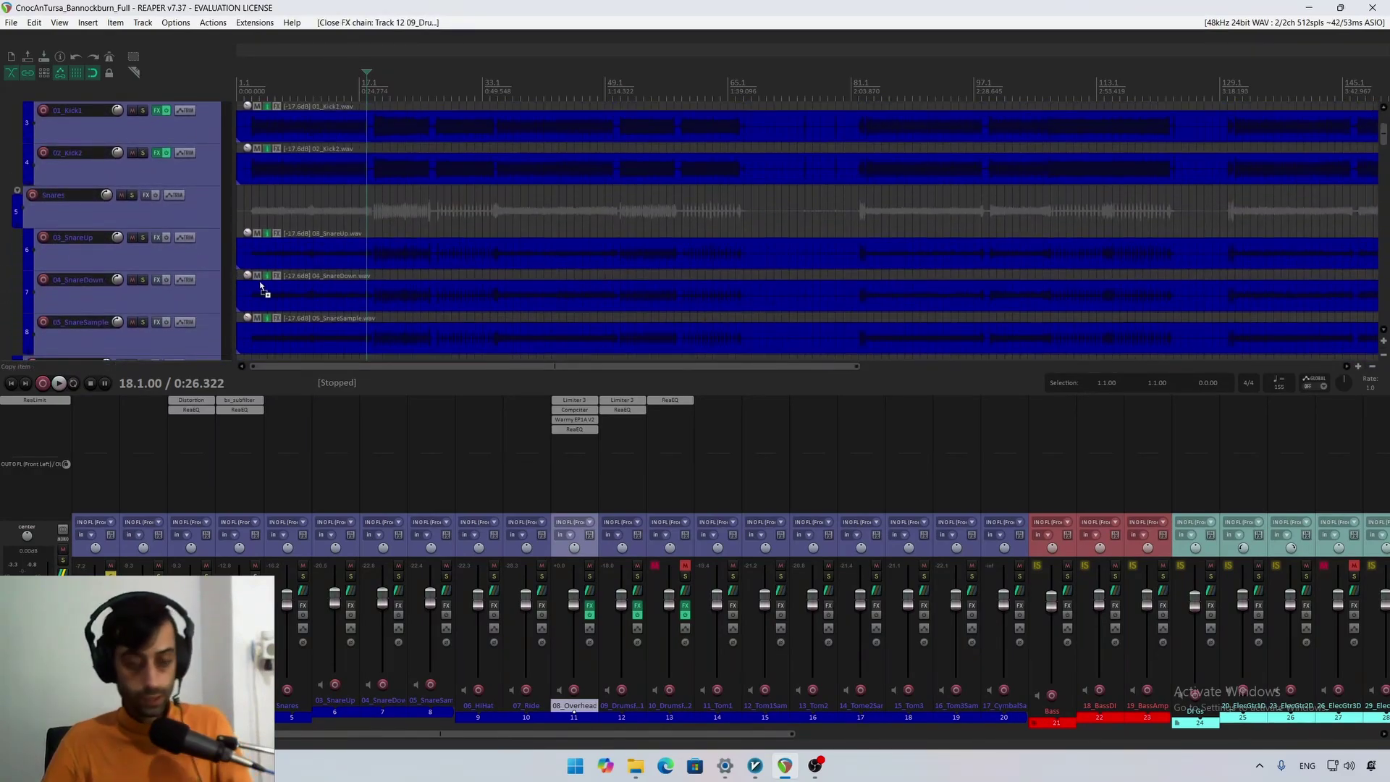
{"action": "key", "text": "ctrl+m"}
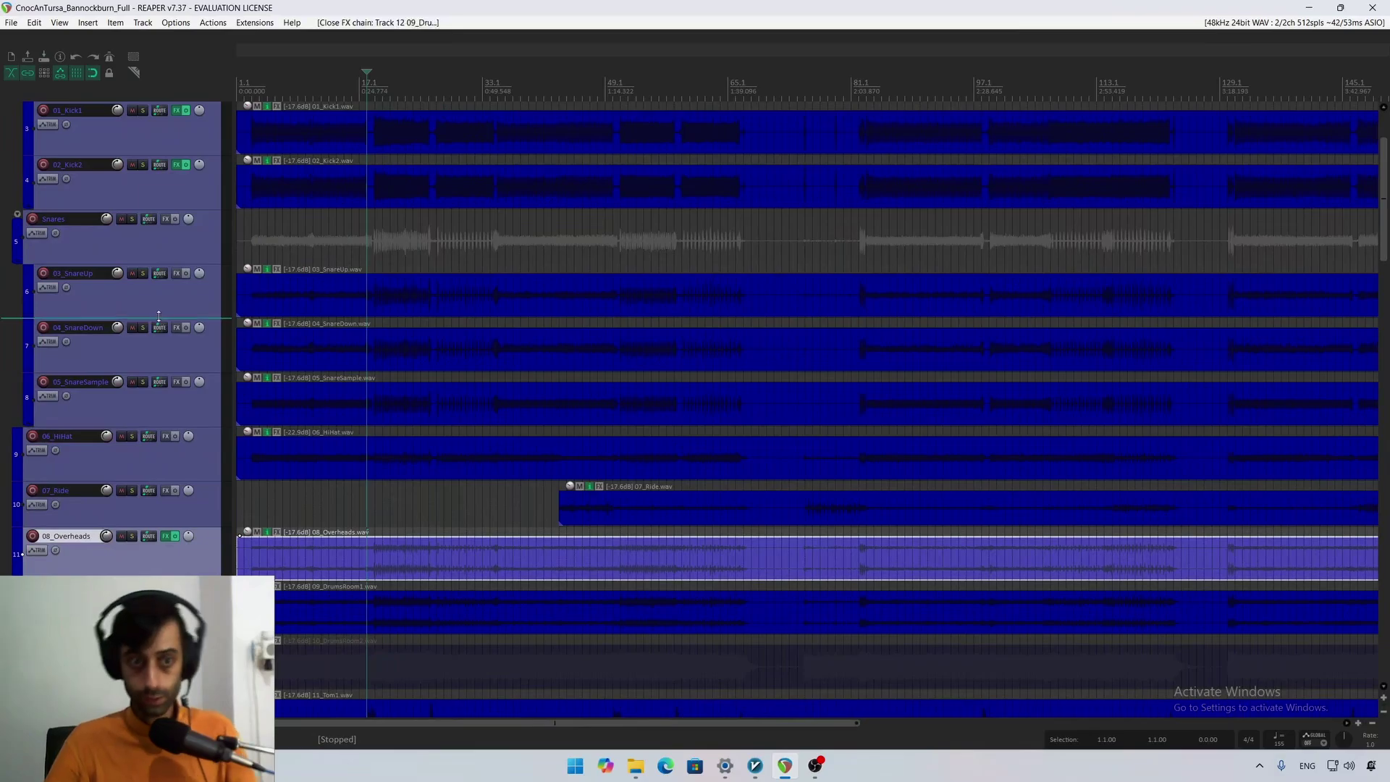
{"action": "left_click", "coordinate": [122, 248]}
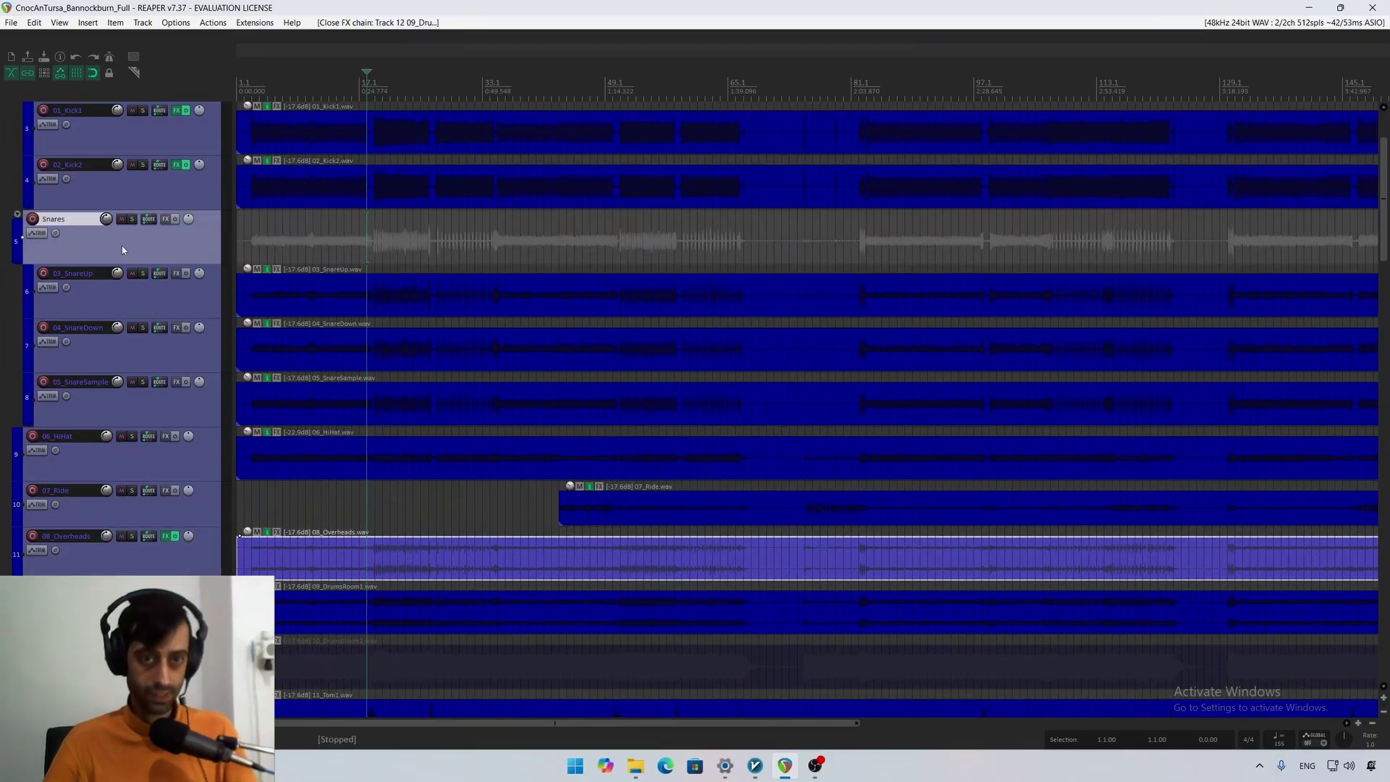
Step: Solo the Snares folder to hear the three snare tracks together, then return to the full drum mix
{"action": "scroll", "coordinate": [121, 250], "scroll_direction": "up", "scroll_amount": 2}
{"action": "left_click", "coordinate": [132, 328]}
{"action": "key", "text": "space"}
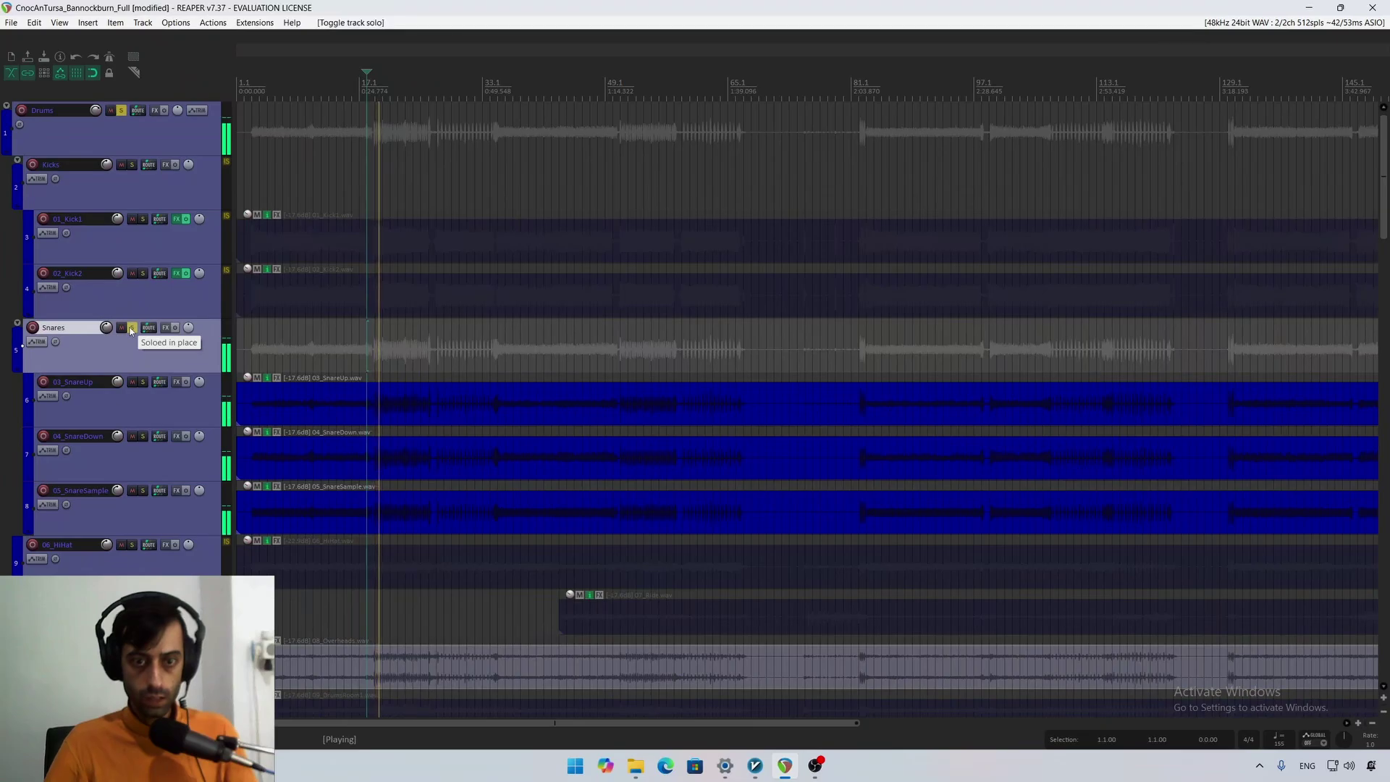
{"action": "key", "text": "space"}
{"action": "left_click", "coordinate": [132, 328]}
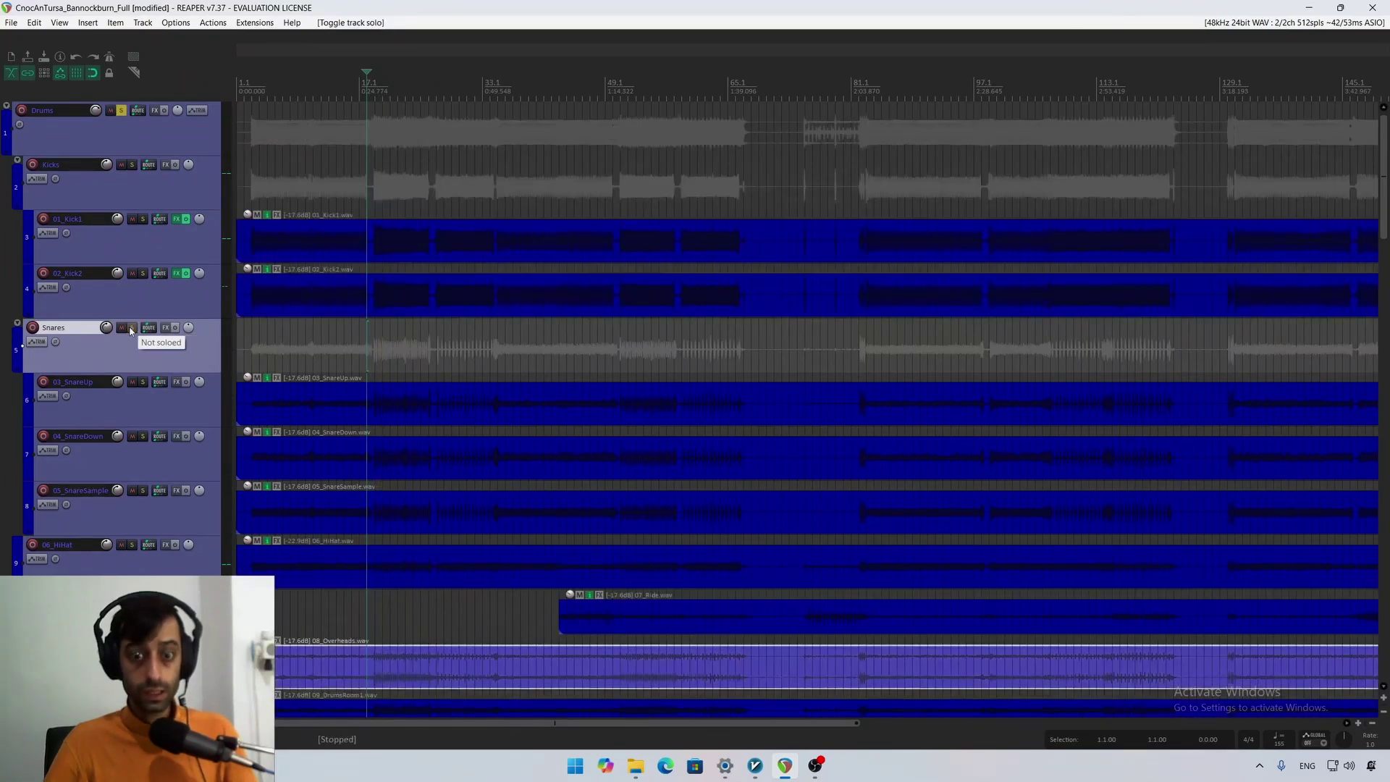
{"action": "left_click", "coordinate": [154, 414]}
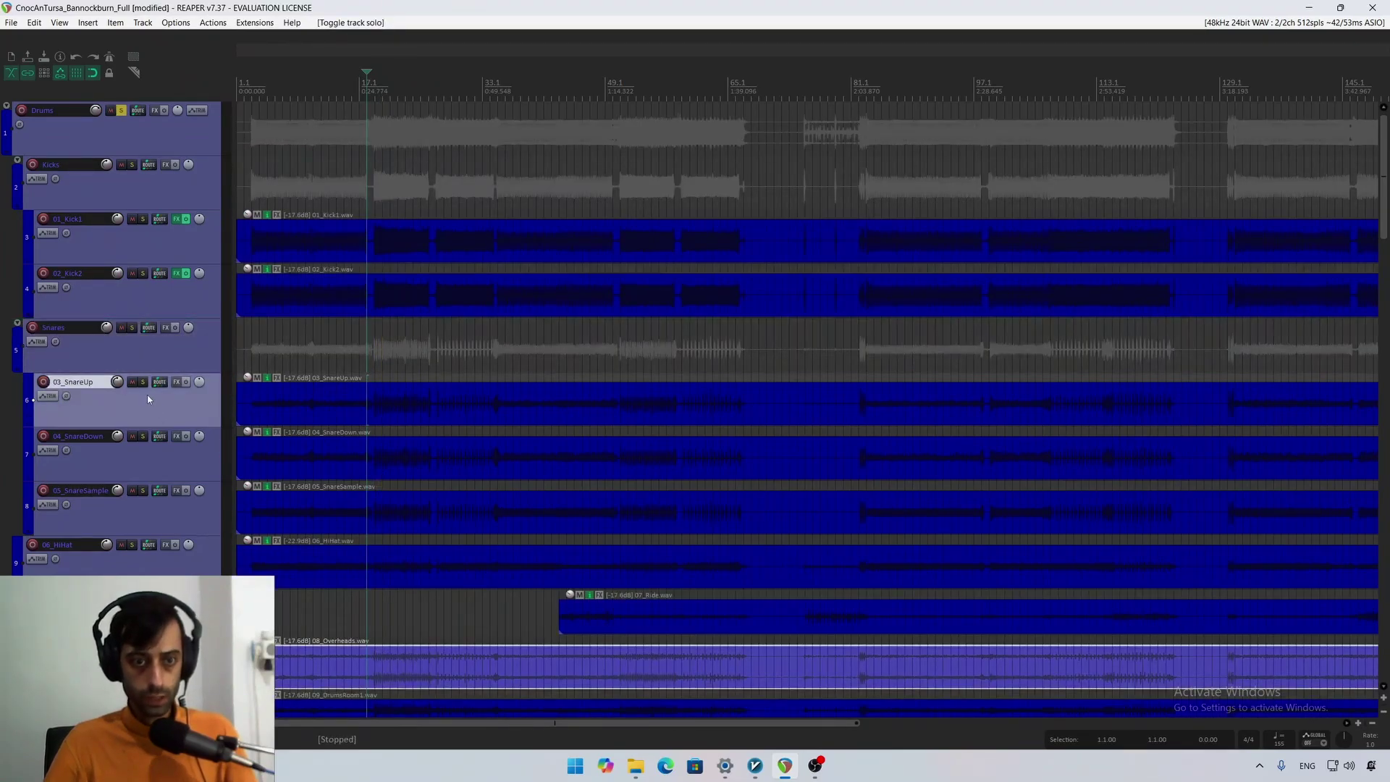
{"action": "left_click", "coordinate": [142, 382]}
{"action": "left_click", "coordinate": [143, 381]}
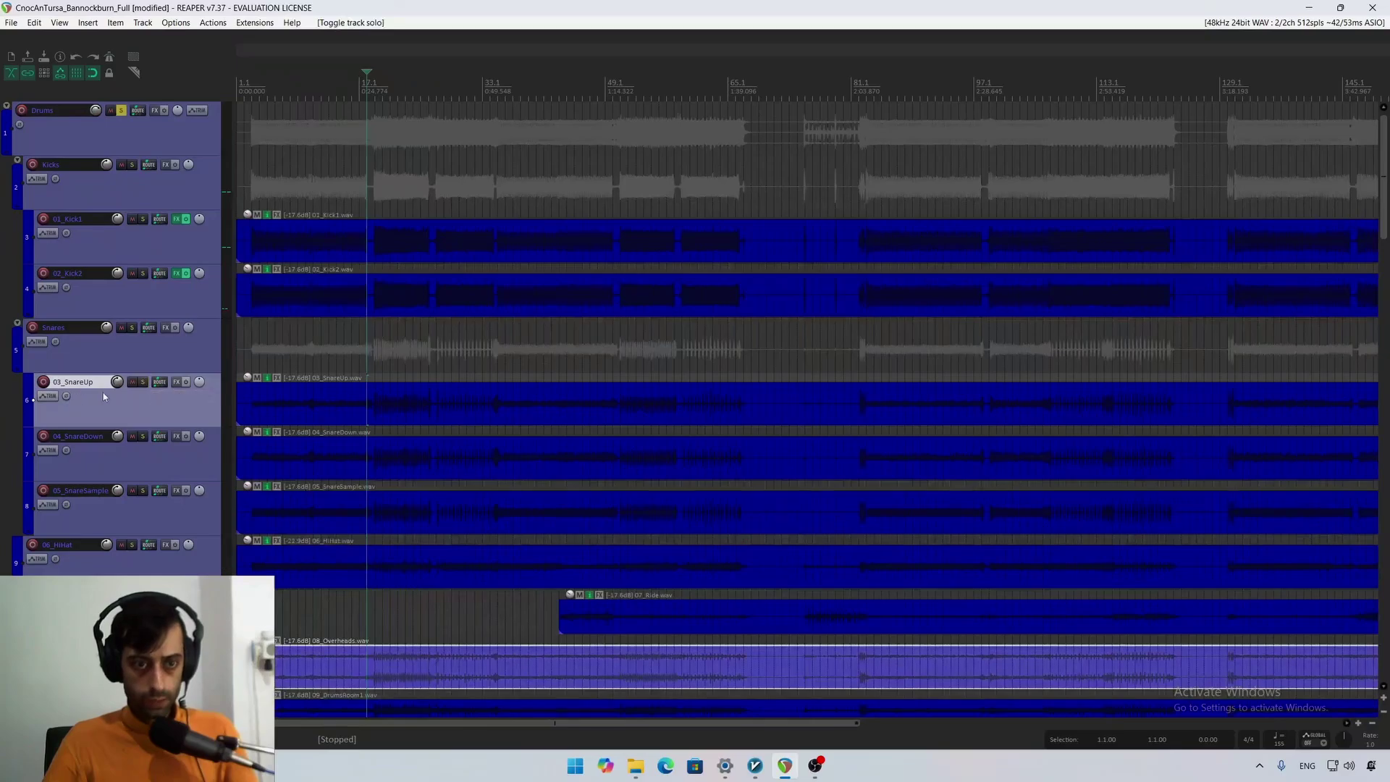
{"action": "left_click", "coordinate": [103, 456]}
{"action": "left_click", "coordinate": [121, 516]}
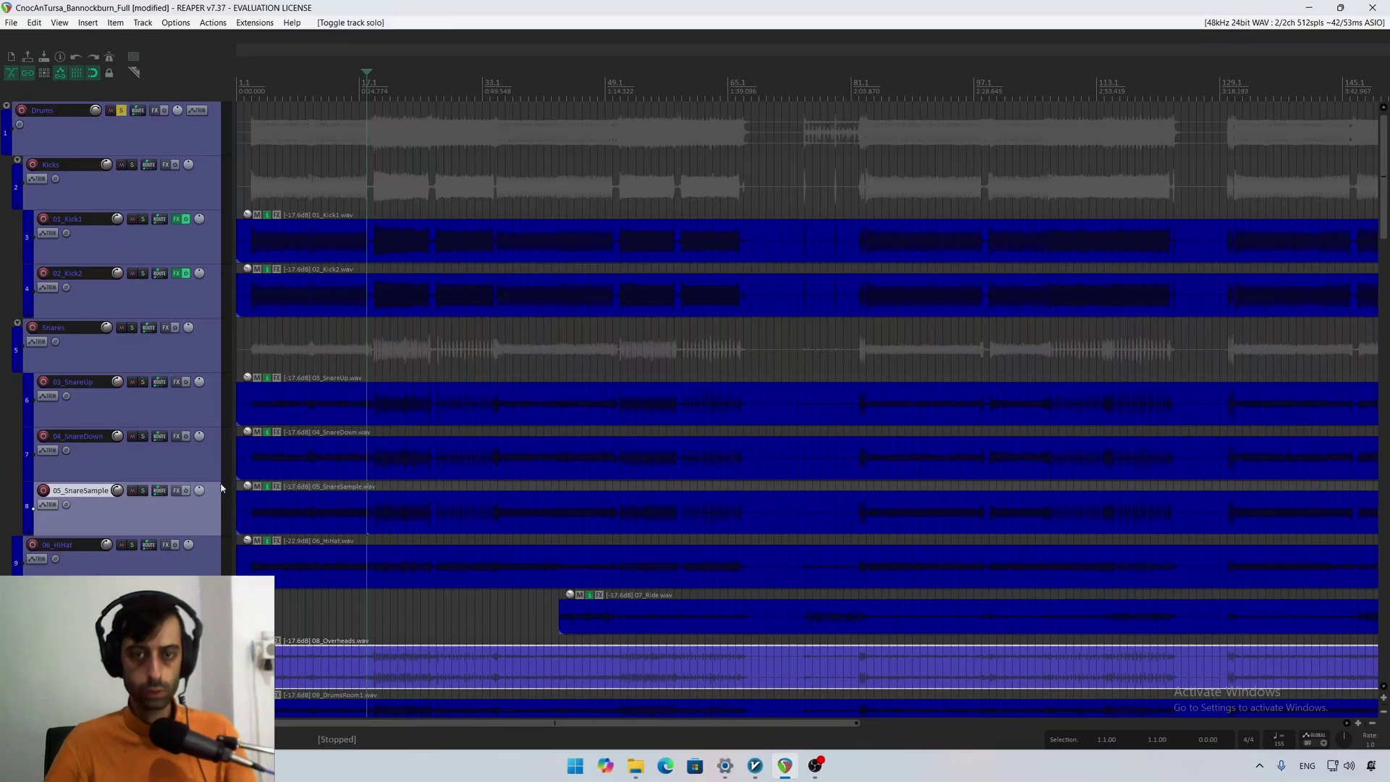
{"action": "left_click", "coordinate": [167, 403]}
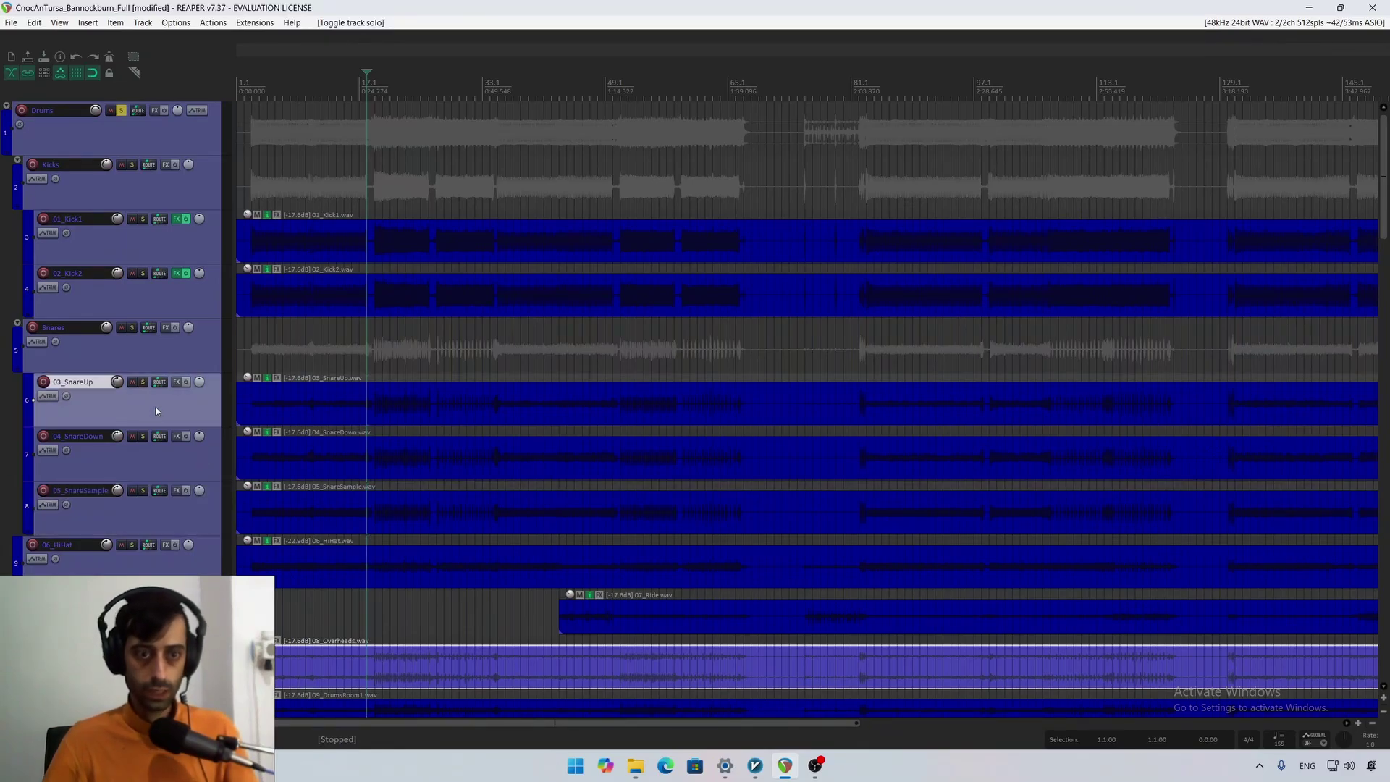
{"action": "left_click", "coordinate": [154, 450]}
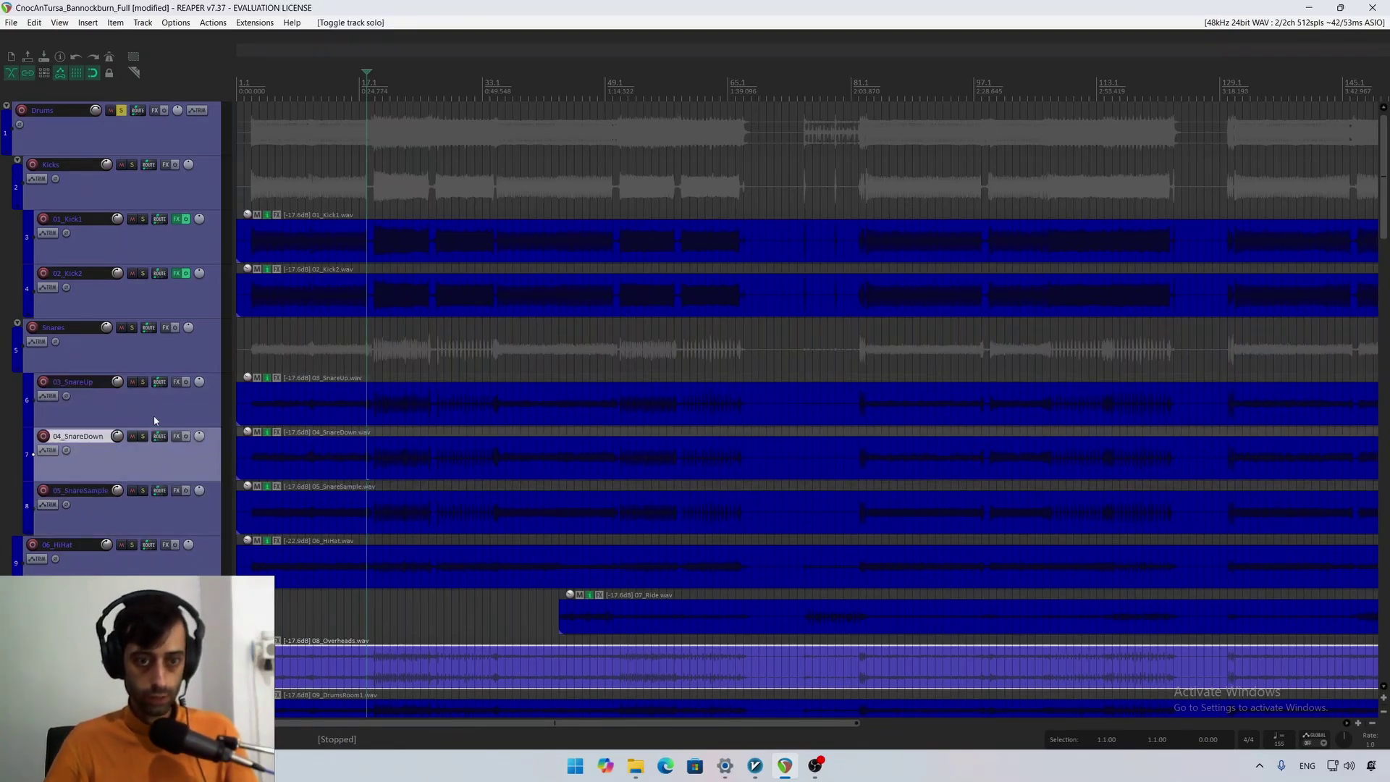
{"action": "left_click", "coordinate": [155, 421]}
{"action": "left_click", "coordinate": [159, 453]}
{"action": "left_click", "coordinate": [160, 418]}
{"action": "left_click", "coordinate": [160, 464]}
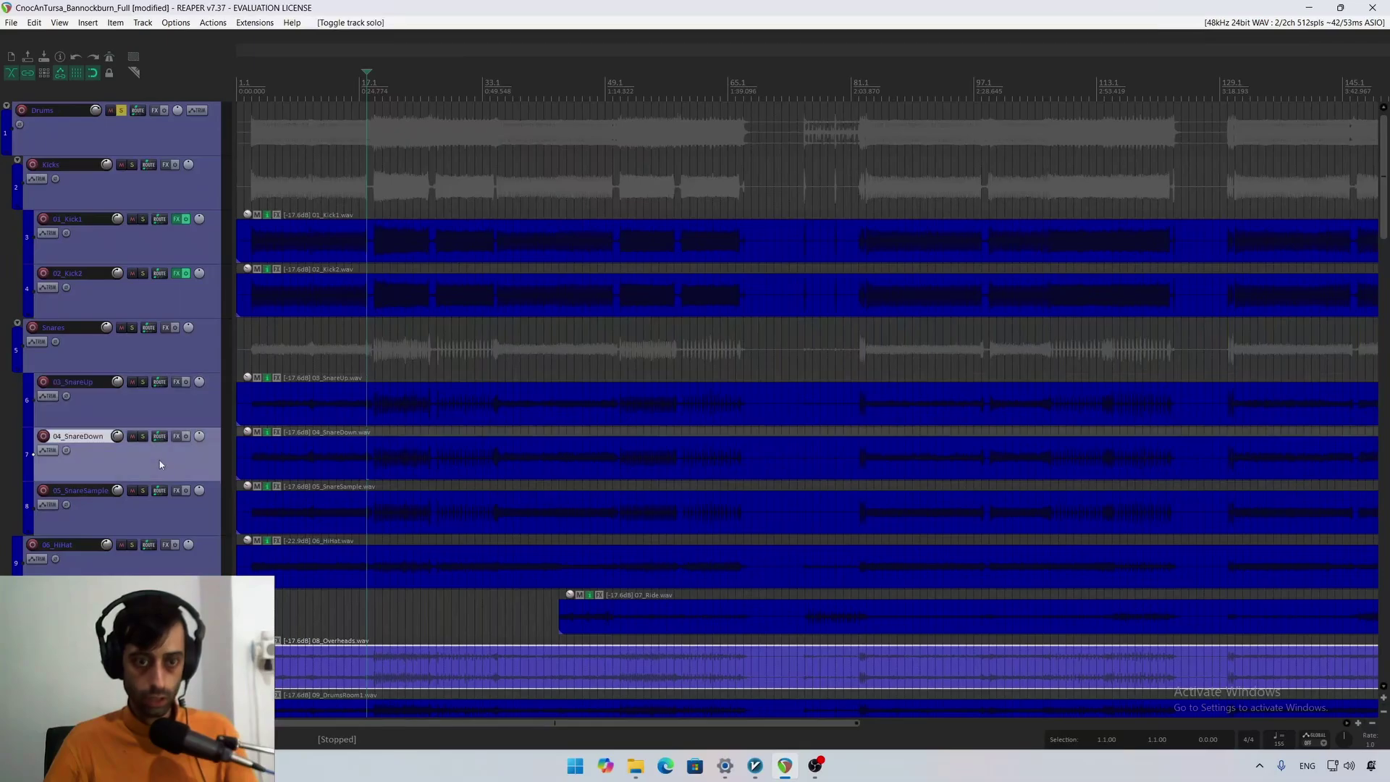
Step: Solo the 03_SnareUp track and play a short passage to hear it alone
{"action": "left_click", "coordinate": [142, 382]}
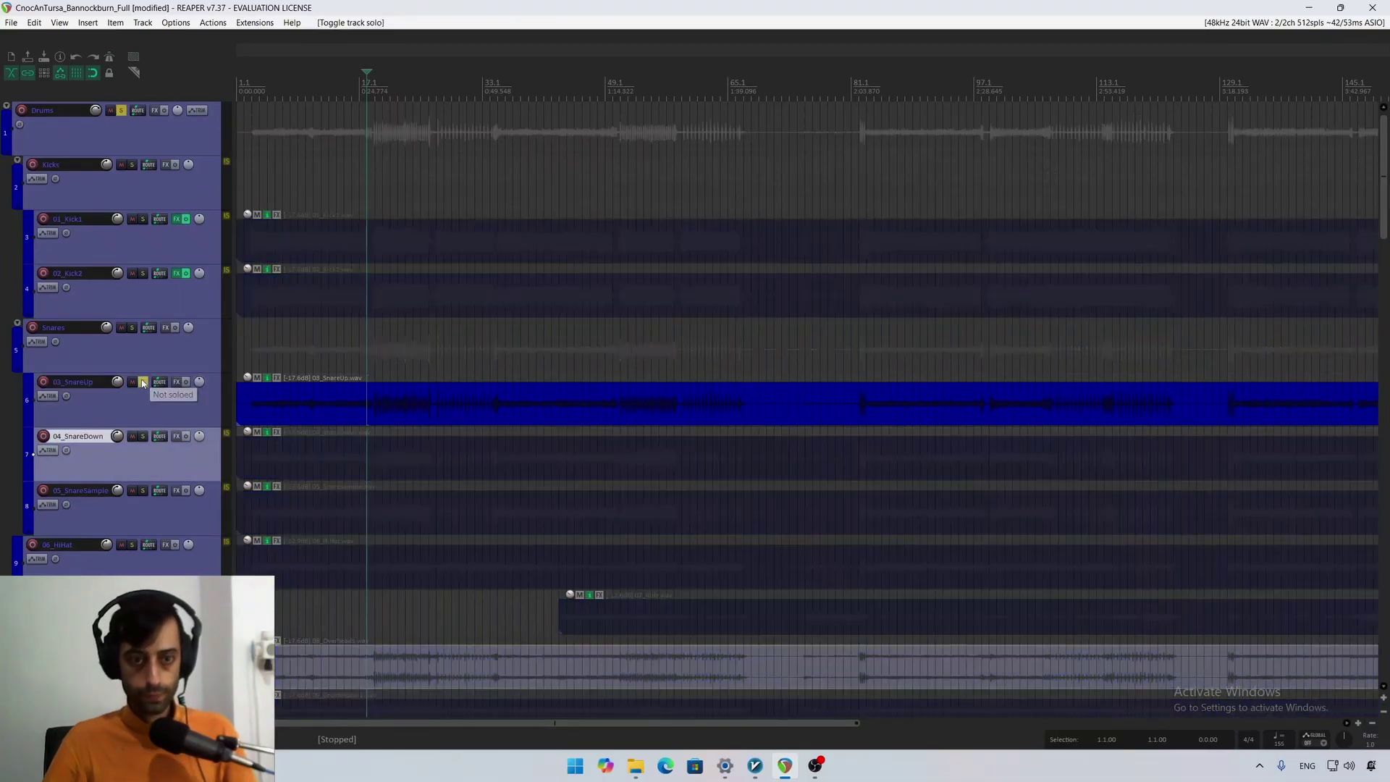
{"action": "key", "text": "space"}
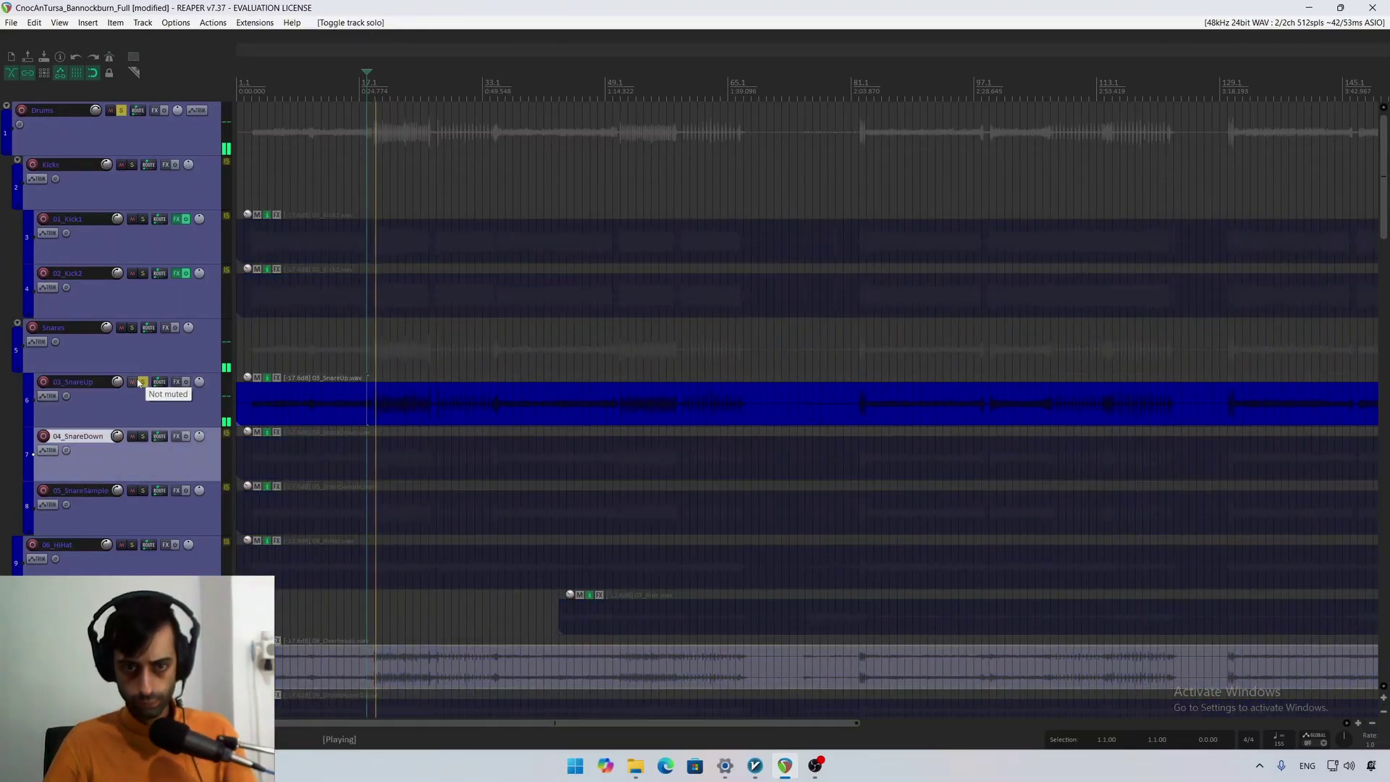
{"action": "left_click", "coordinate": [163, 406]}
{"action": "key", "text": "space"}
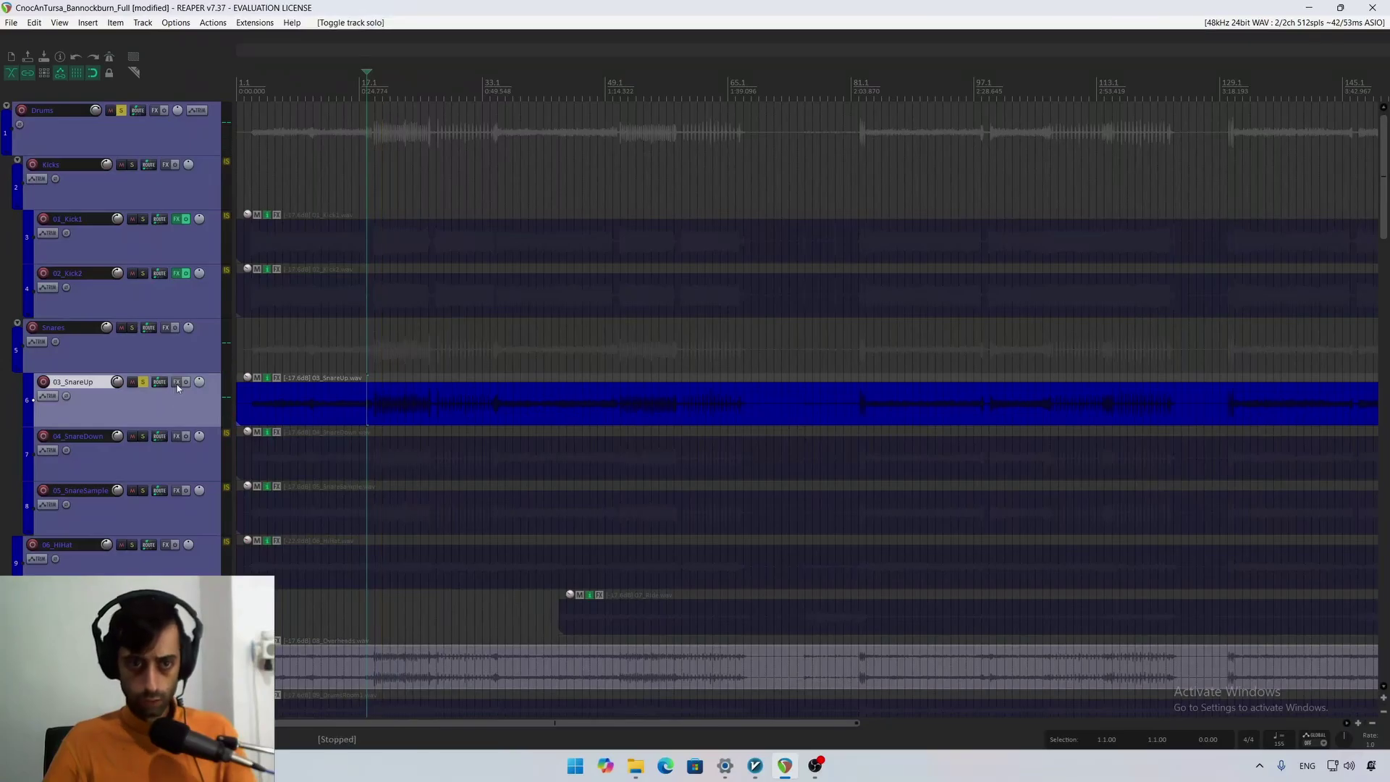
Step: Add the ReaComp compressor to 03_SnareUp and play the solo snare through it
{"action": "left_click", "coordinate": [176, 381]}
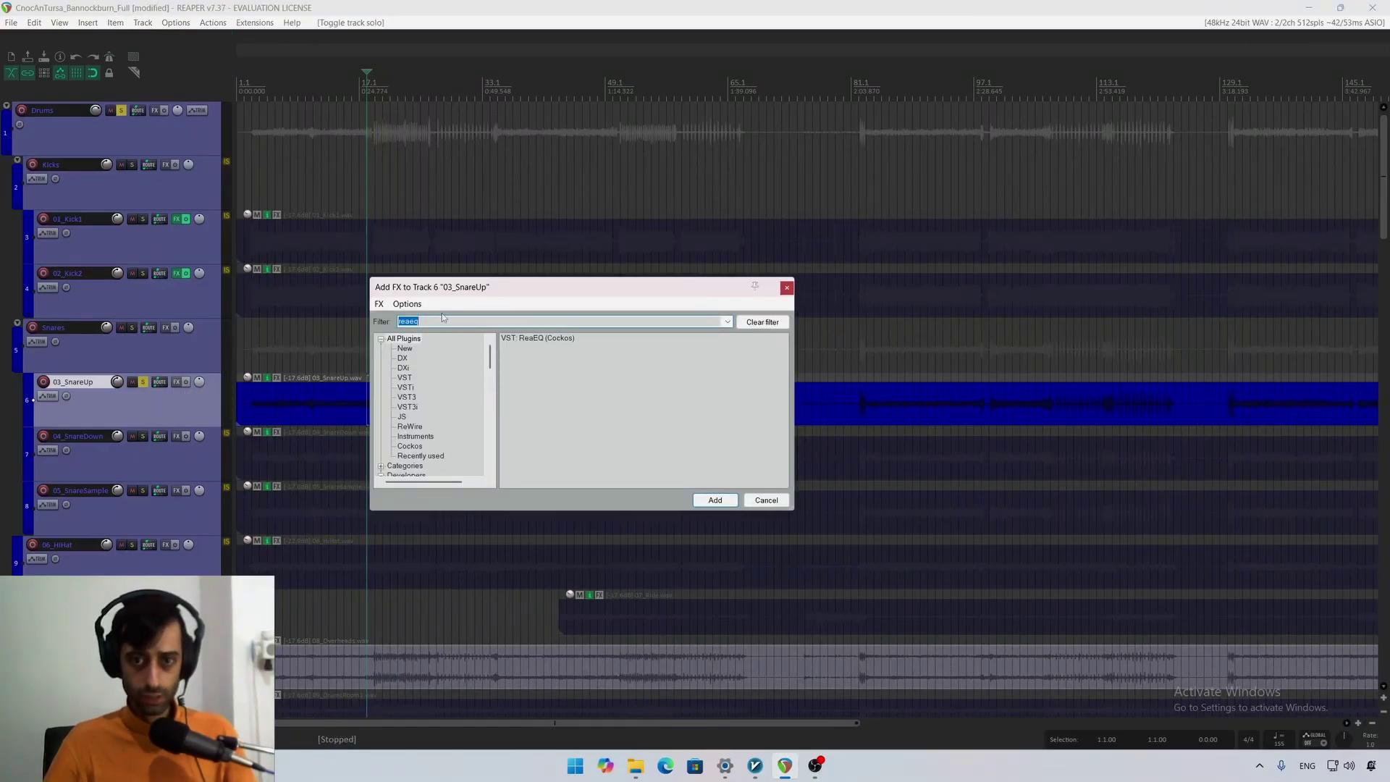
{"action": "double_click", "coordinate": [564, 338]}
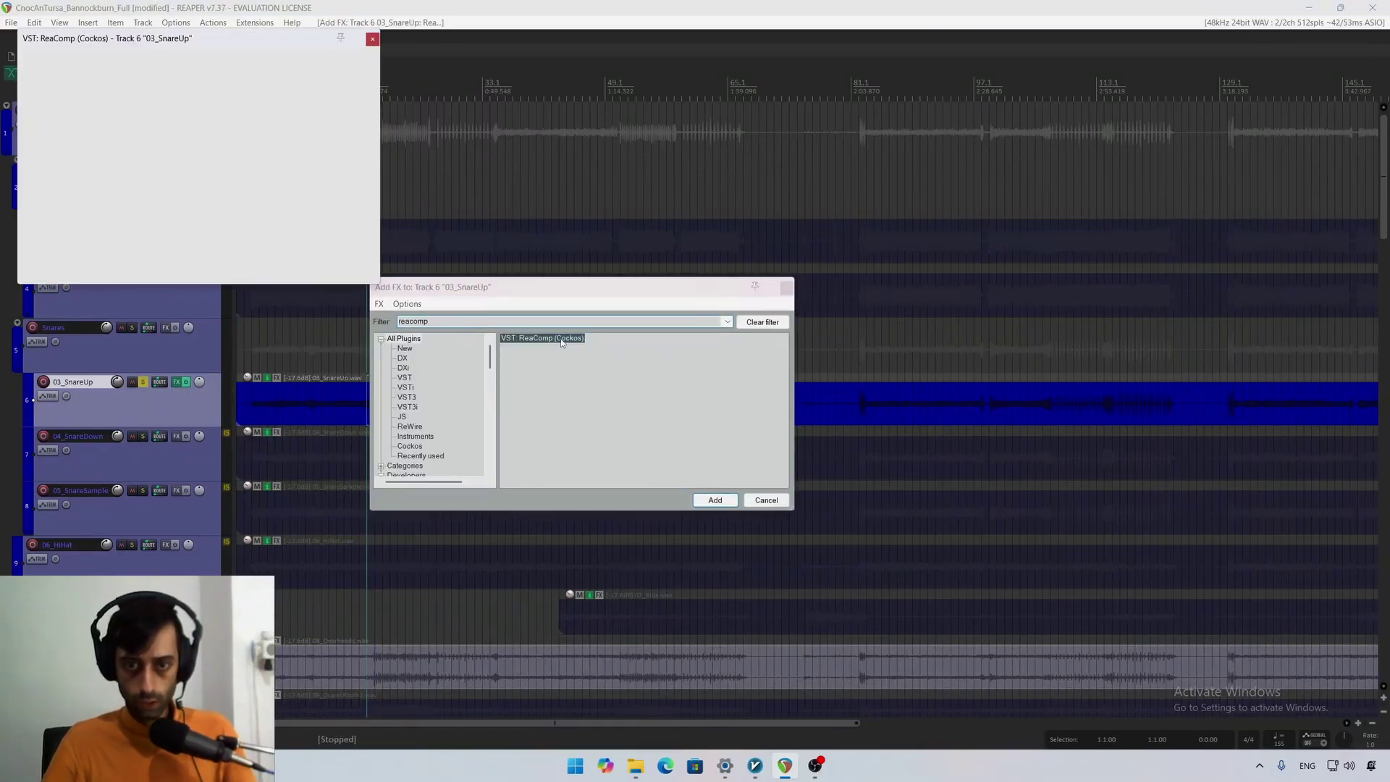
{"action": "left_click_drag", "start_coordinate": [220, 38], "coordinate": [603, 298]}
{"action": "key", "text": "space"}
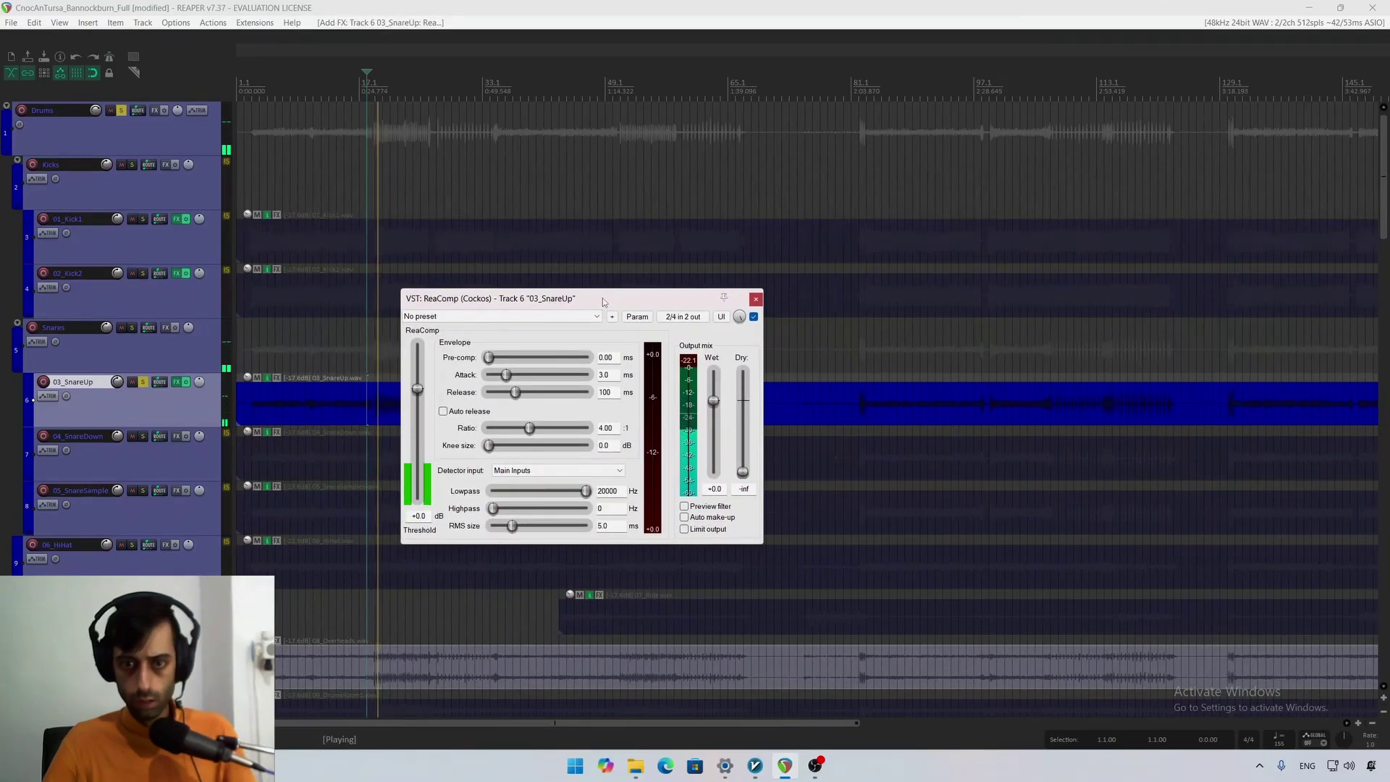
{"action": "key", "text": "space"}
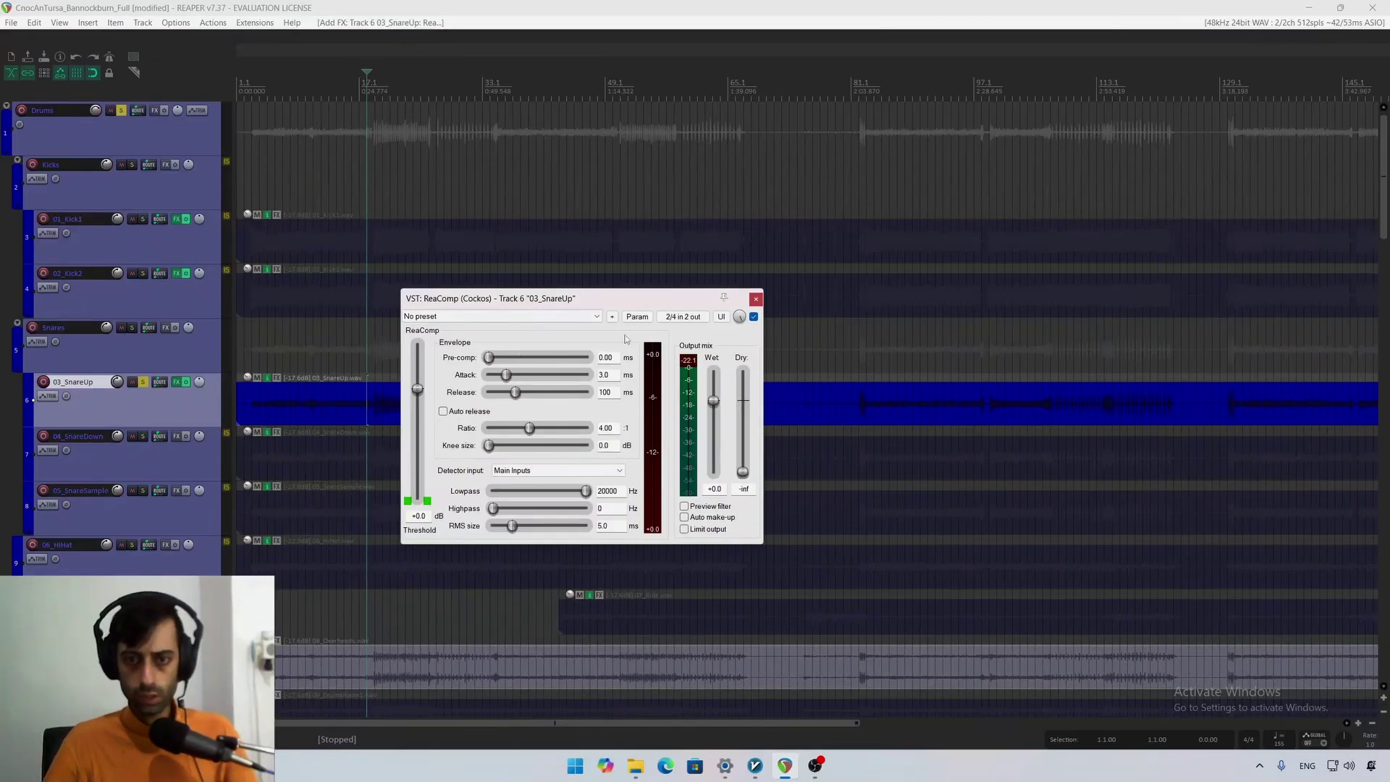
{"action": "left_click_drag", "start_coordinate": [587, 300], "coordinate": [620, 289]}
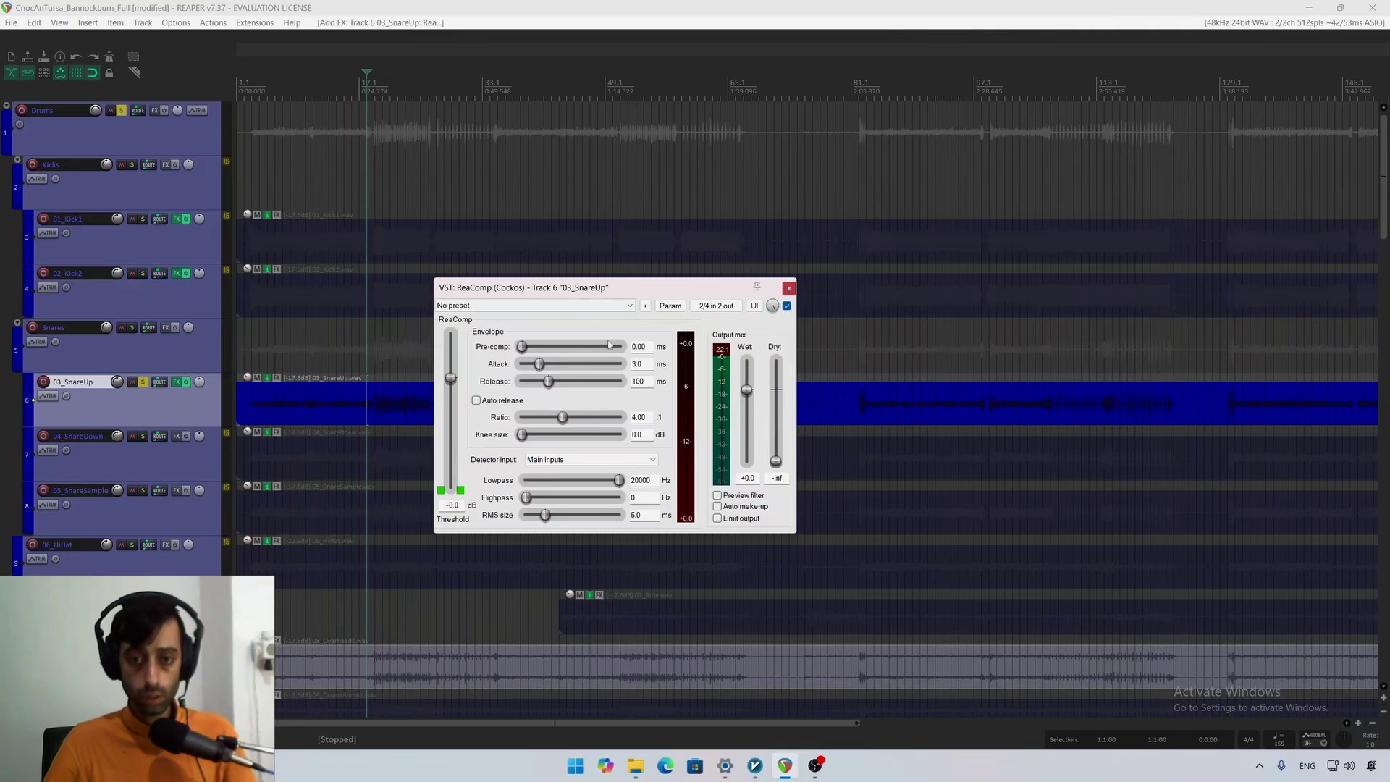
Step: Set ReaComp's attack to about 3.2 ms, release to 342 ms, ratio to 1.74:1 and knee size to 11.1 dB during playback
{"action": "key", "text": "space"}
{"action": "left_click_drag", "start_coordinate": [539, 364], "coordinate": [554, 419]}
{"action": "key", "text": "space"}
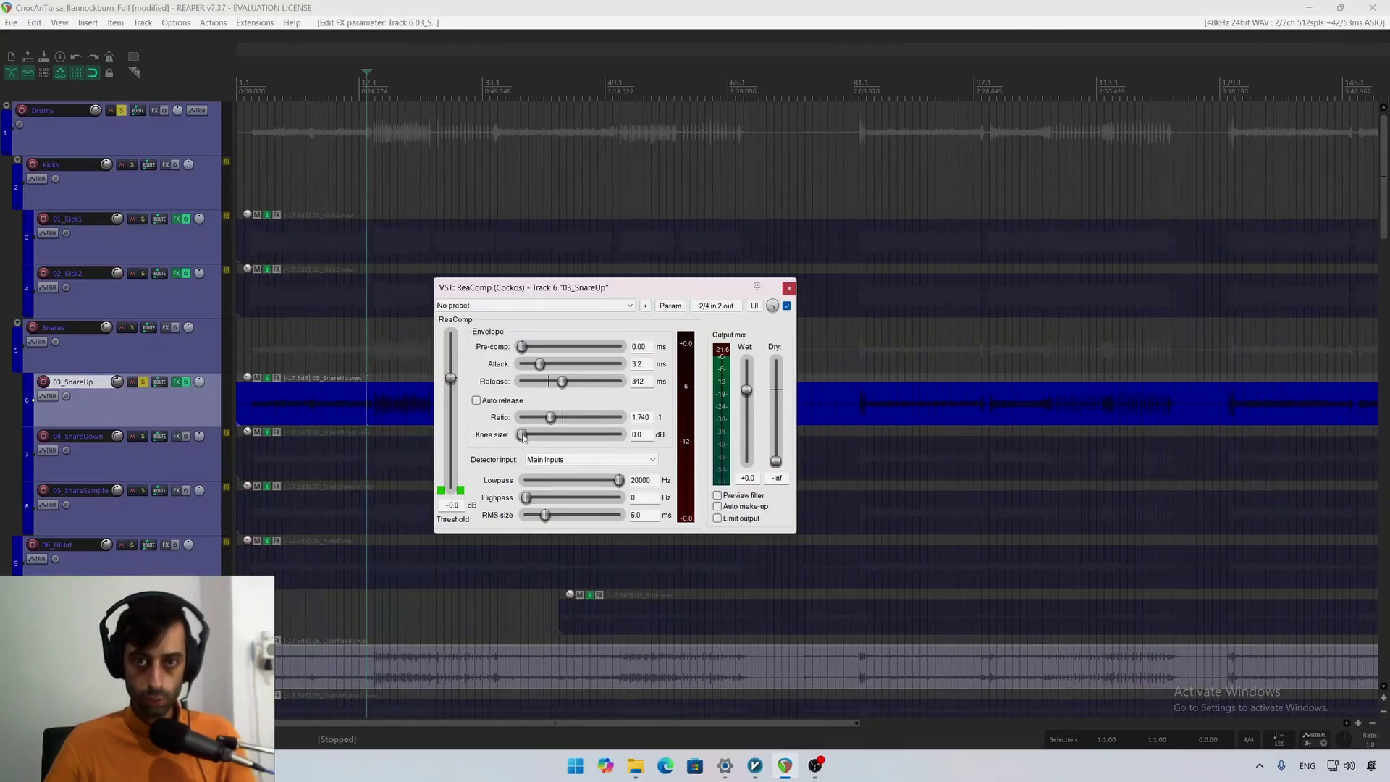
{"action": "key", "text": "space"}
{"action": "left_click_drag", "start_coordinate": [570, 438], "coordinate": [567, 438]}
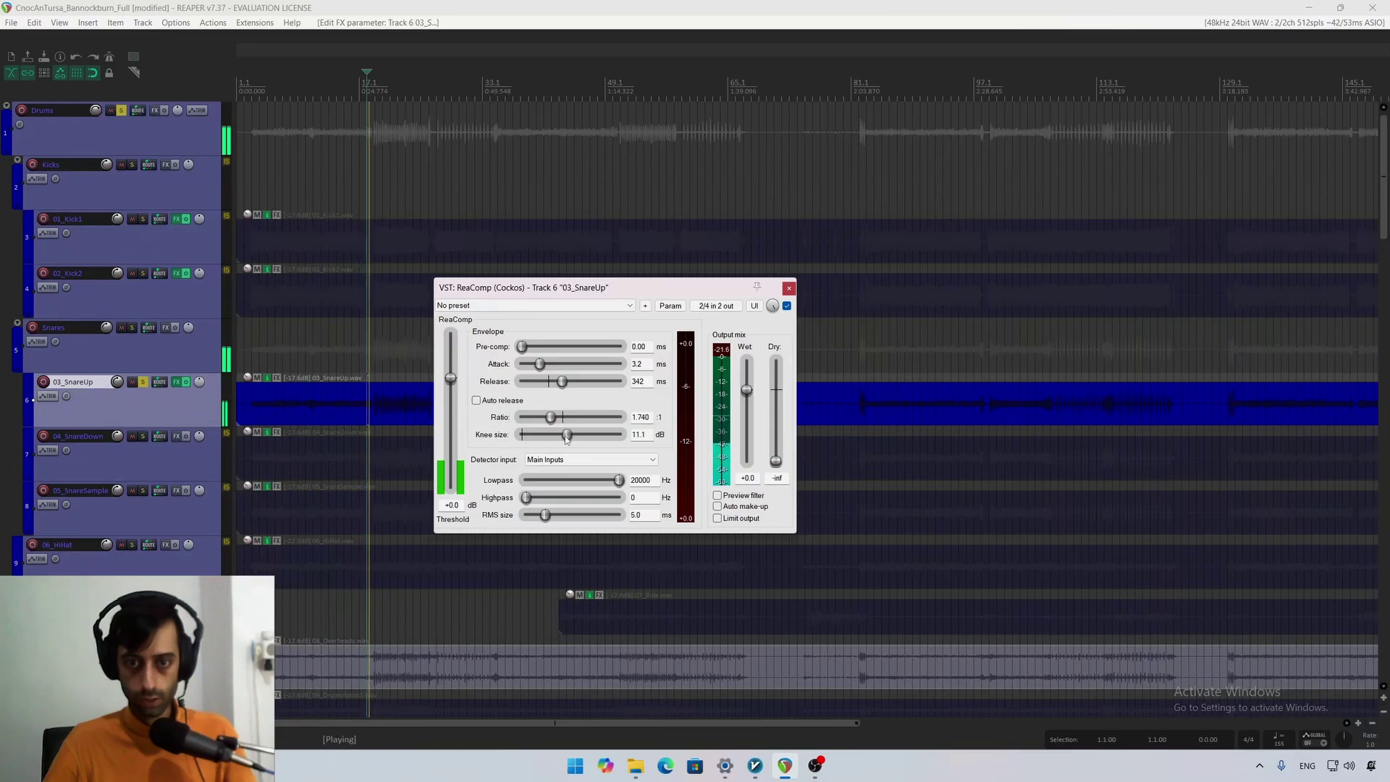
Step: Lower the ReaComp threshold on 03_SnareUp to about -34.6 dB and raise the wet output to +4.8 dB
{"action": "left_click_drag", "start_coordinate": [452, 378], "coordinate": [456, 458]}
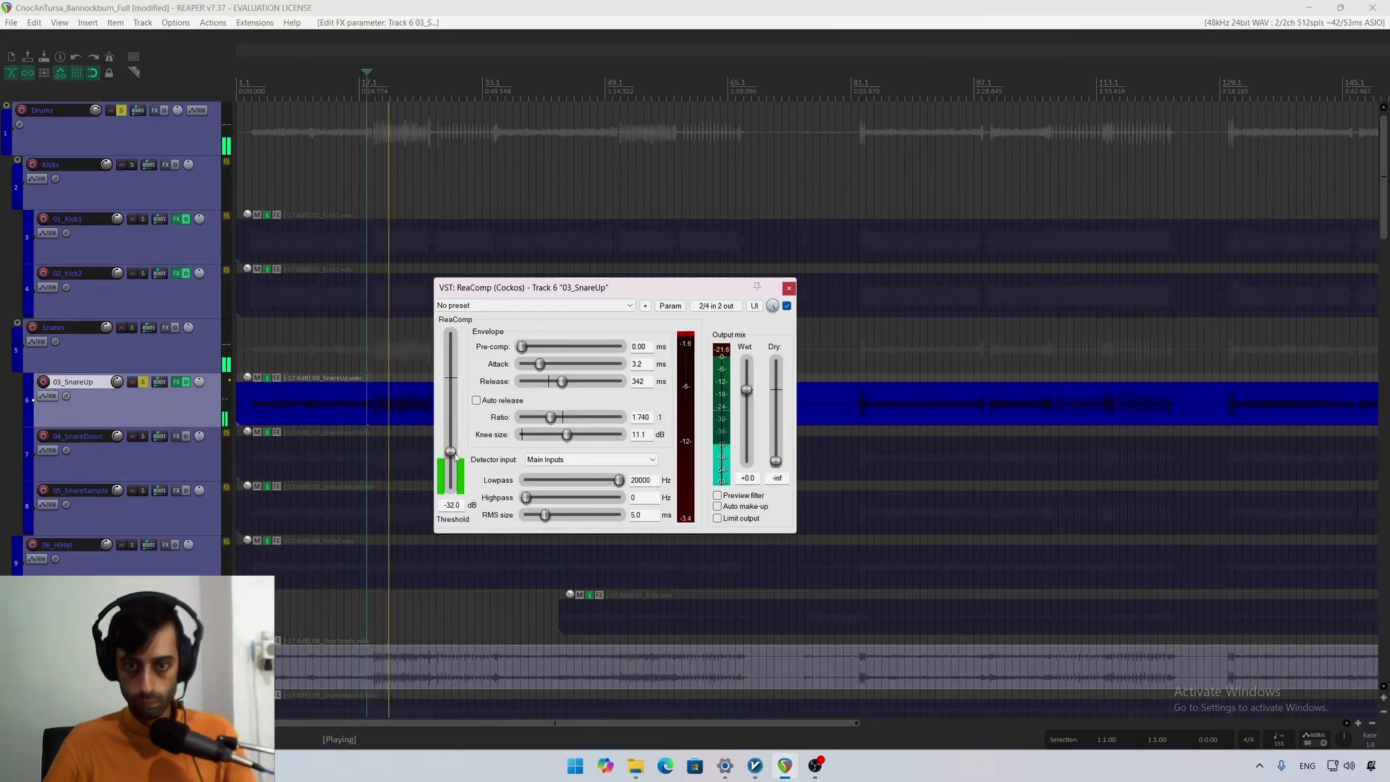
{"action": "left_click_drag", "start_coordinate": [454, 453], "coordinate": [454, 456]}
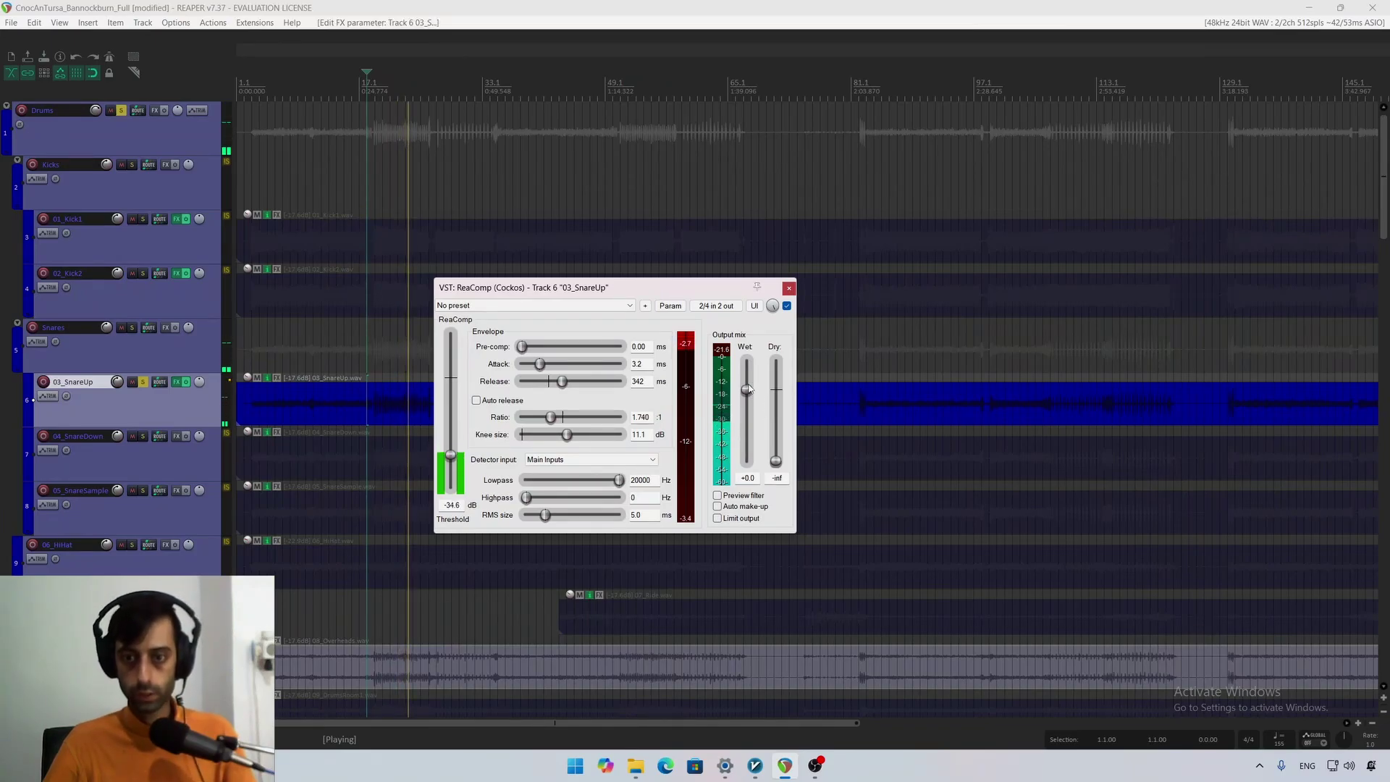
{"action": "left_click_drag", "start_coordinate": [747, 390], "coordinate": [751, 377]}
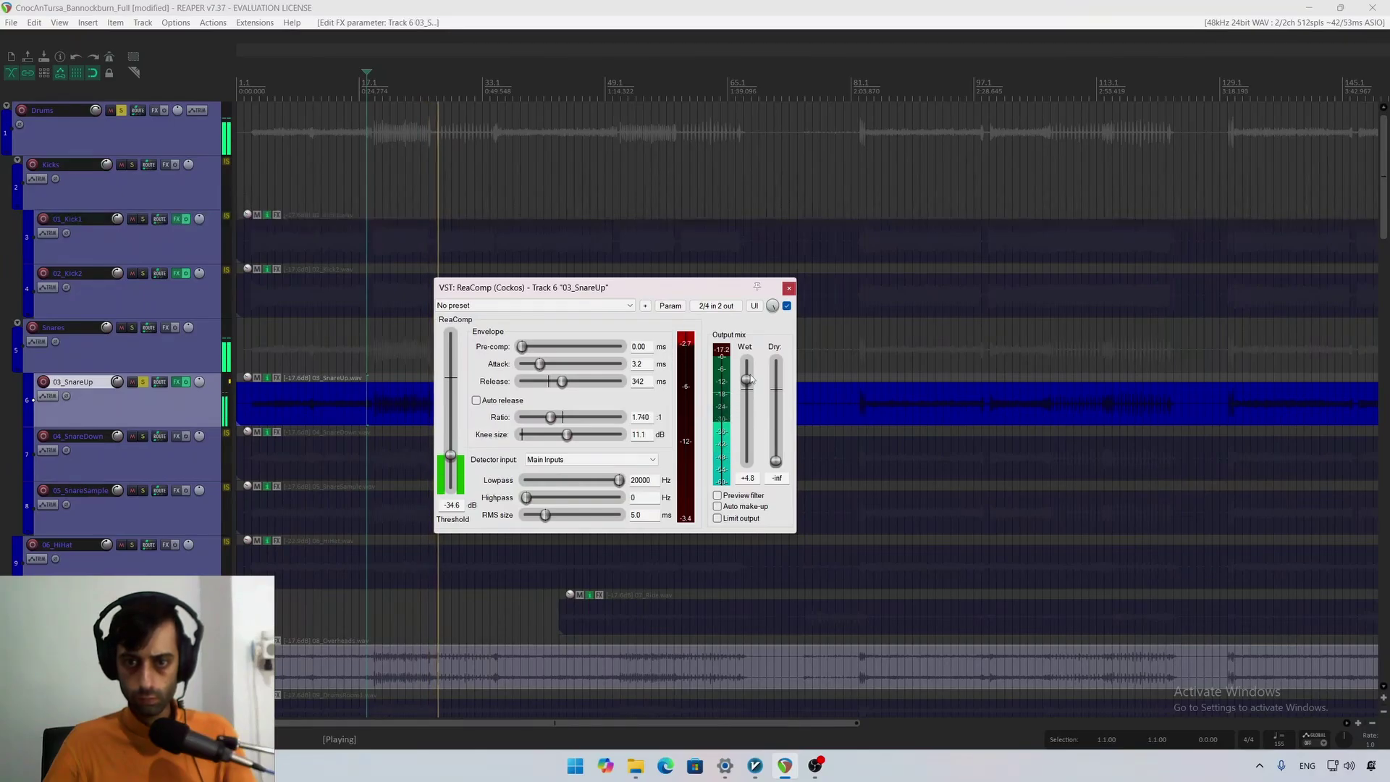
Step: Replay the snare from two earlier points in the song and lower the ReaComp threshold to about -35.6 dB
{"action": "left_click", "coordinate": [311, 405]}
{"action": "key", "text": "space"}
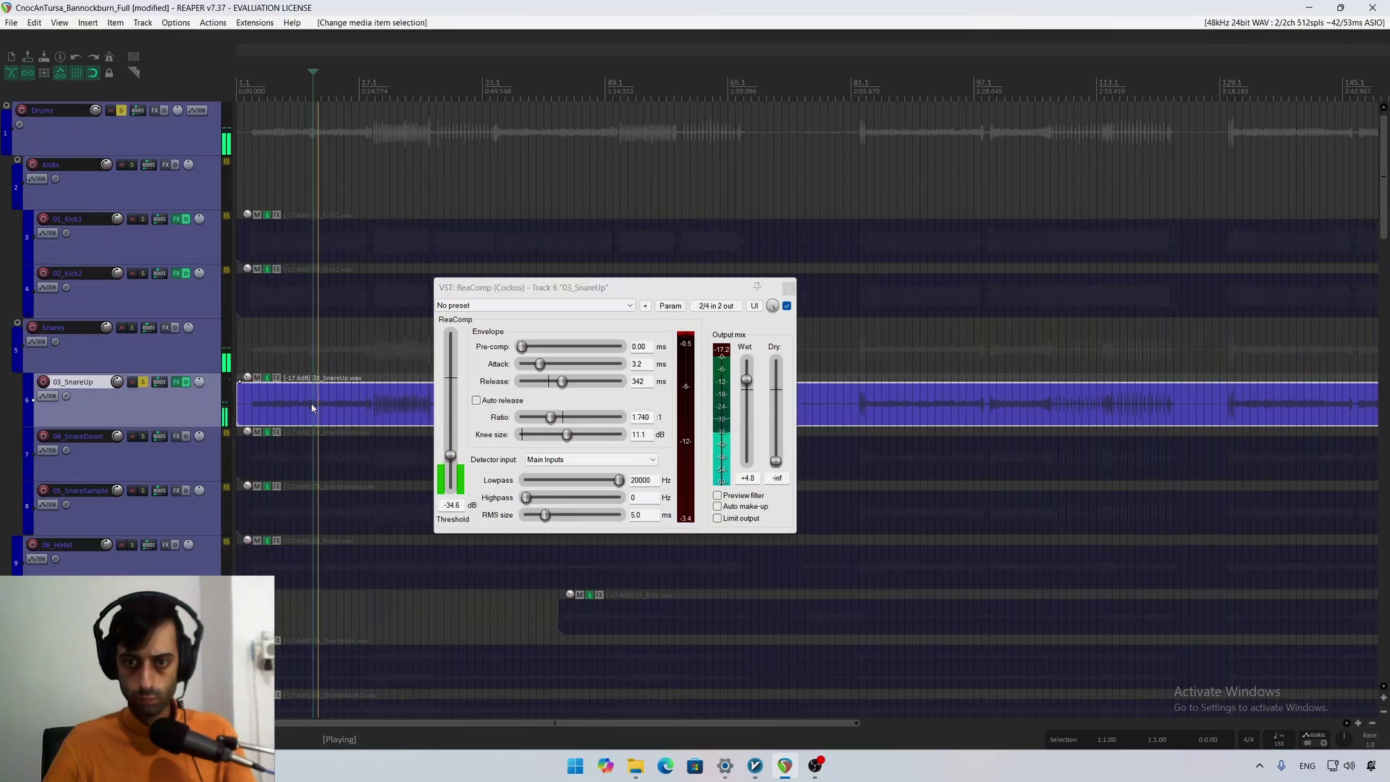
{"action": "left_click", "coordinate": [372, 409]}
{"action": "key", "text": "space"}
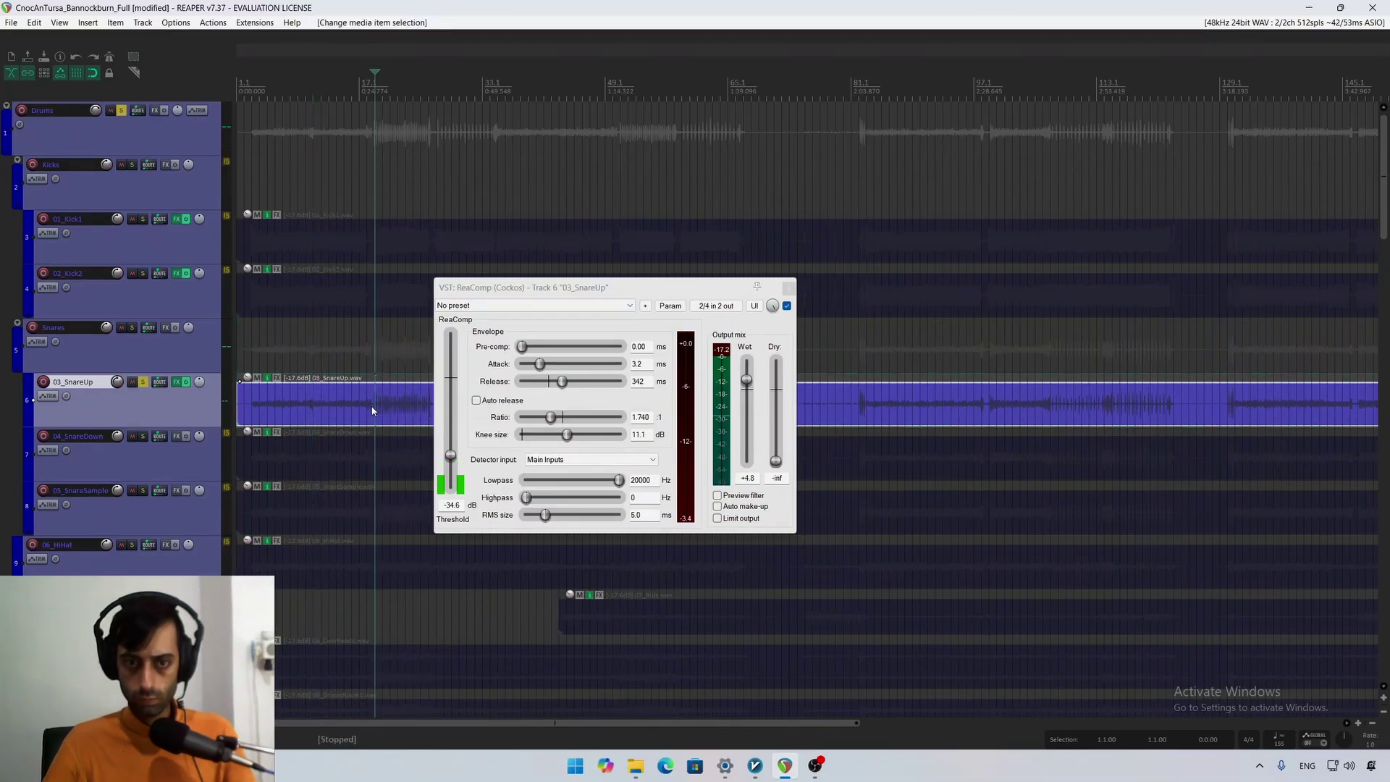
{"action": "key", "text": "space"}
{"action": "left_click_drag", "start_coordinate": [451, 458], "coordinate": [453, 464]}
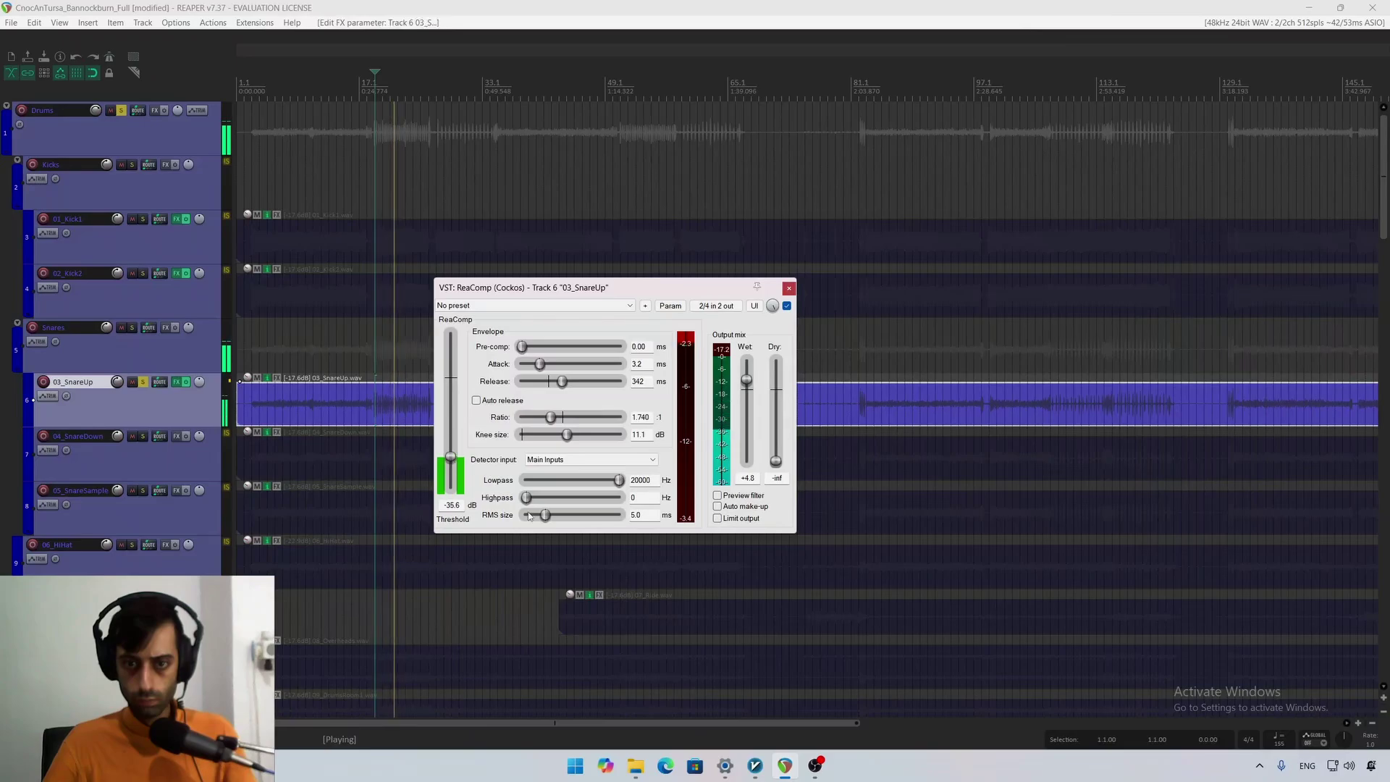
Step: Compare the snare with ReaComp bypassed and active, reducing the wet output to about +3.6 dB
{"action": "left_click", "coordinate": [787, 306]}
{"action": "left_click", "coordinate": [787, 306]}
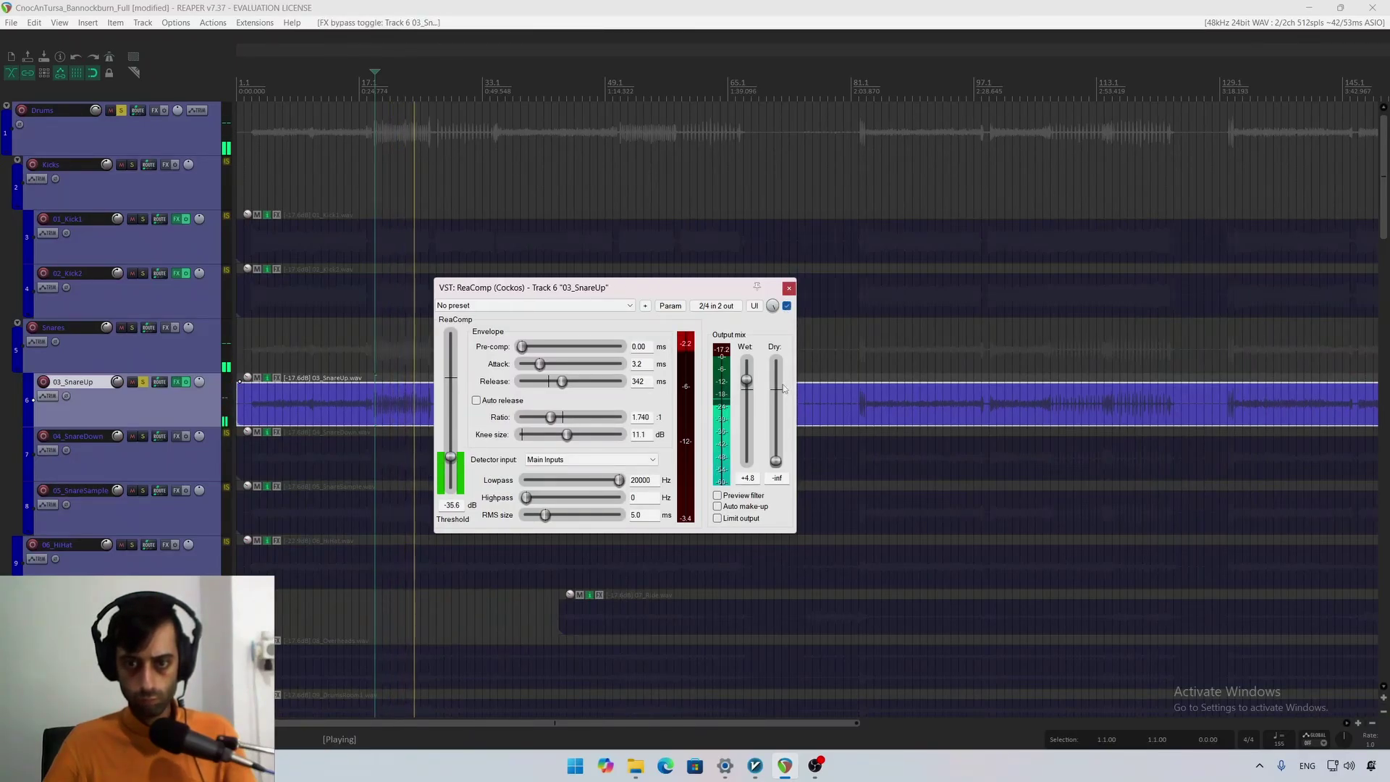
{"action": "left_click_drag", "start_coordinate": [746, 380], "coordinate": [746, 383]}
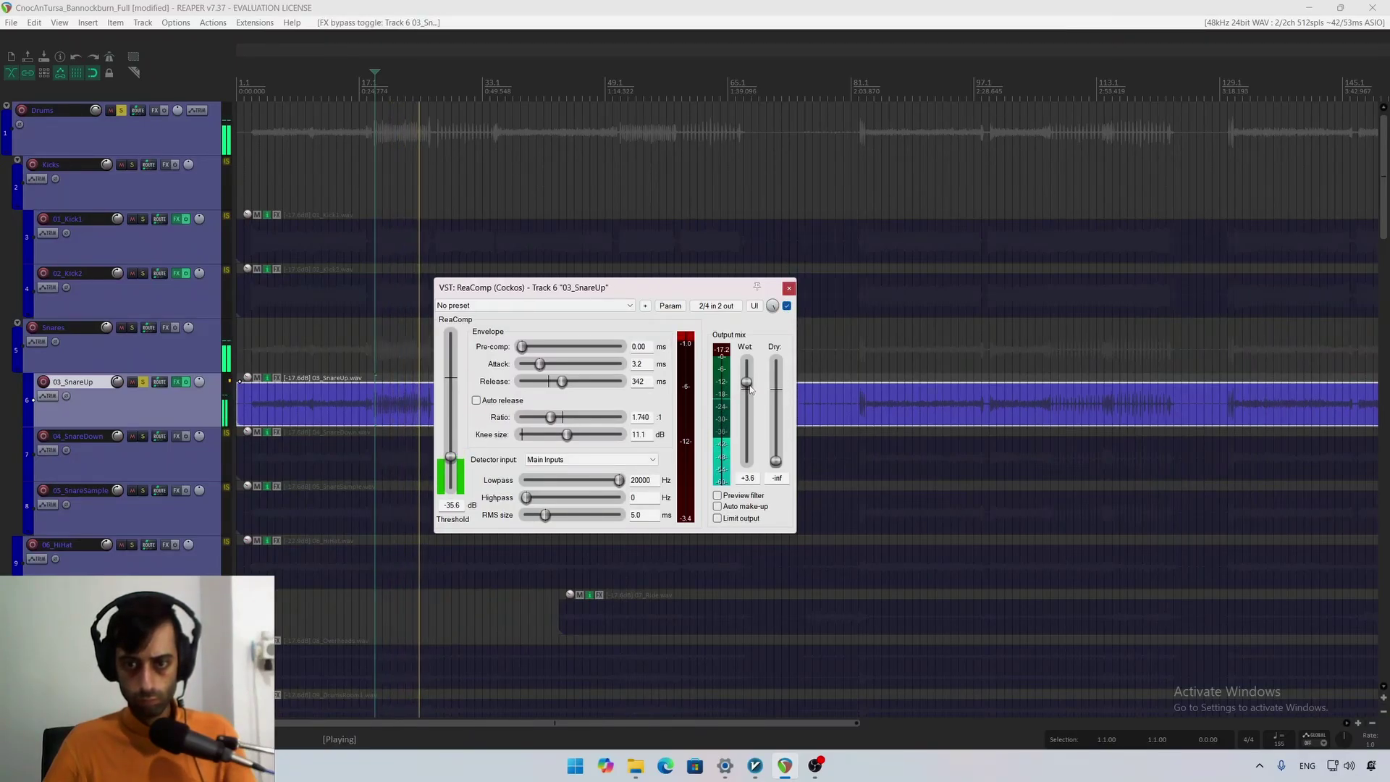
{"action": "left_click", "coordinate": [787, 305]}
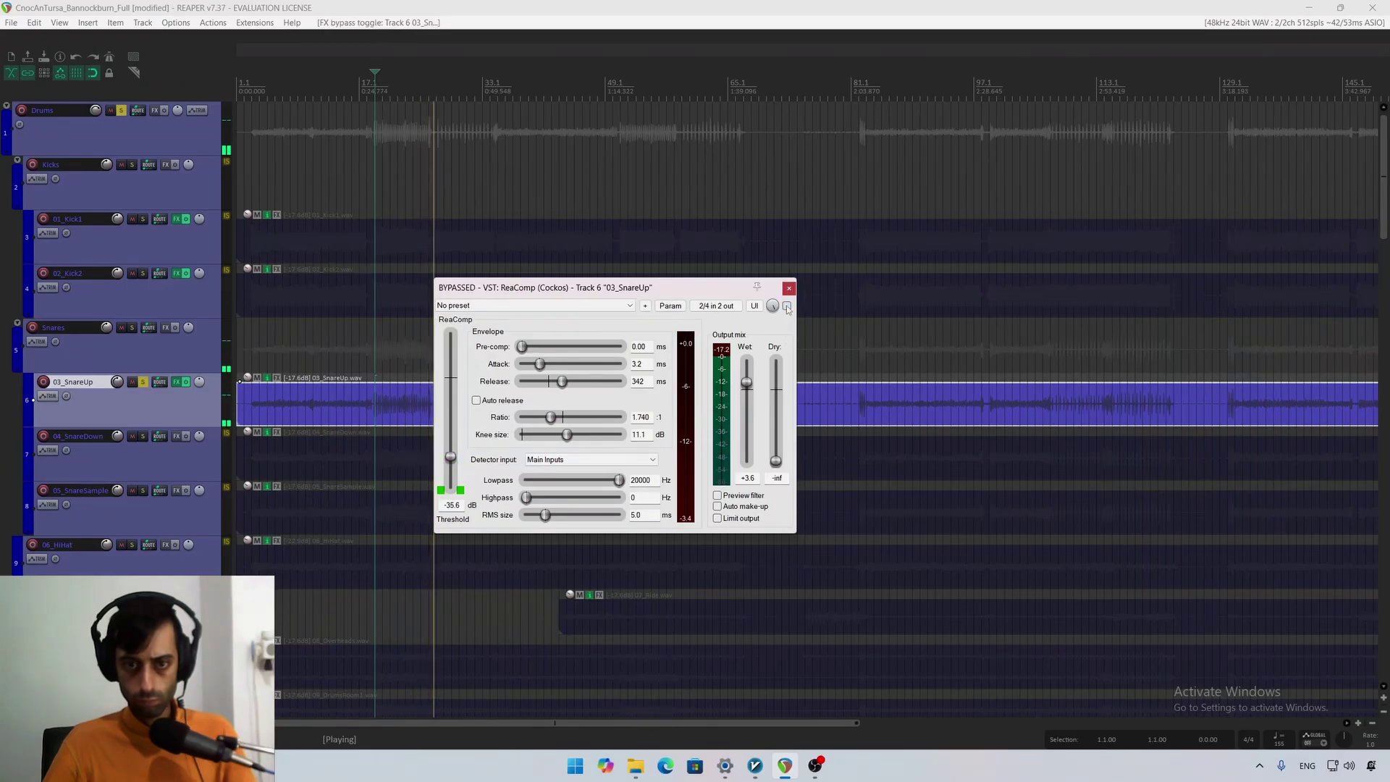
{"action": "left_click", "coordinate": [787, 305]}
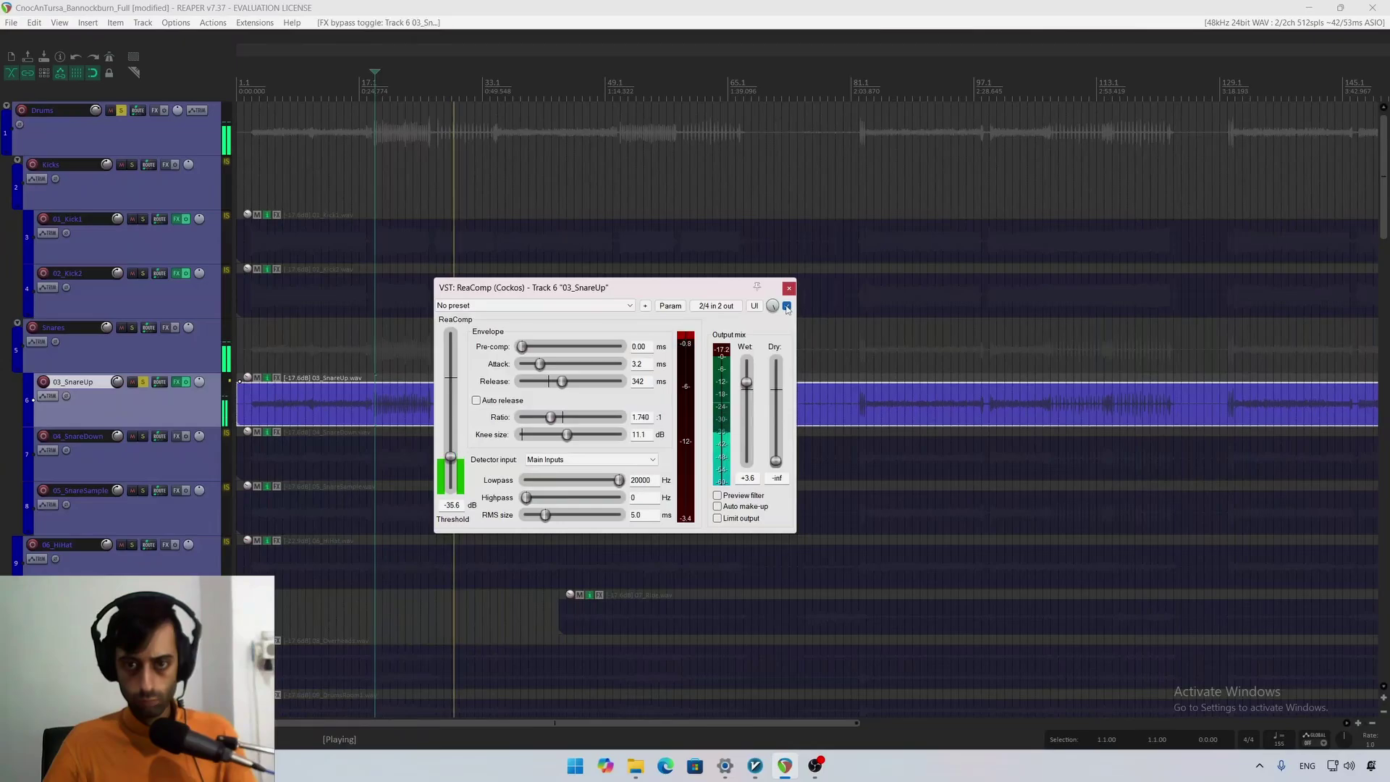
Step: Set ReaComp's threshold to about -39.7 dB, attack to 8.5 ms and release to 241 ms, and replay the snare
{"action": "left_click_drag", "start_coordinate": [451, 457], "coordinate": [451, 460]}
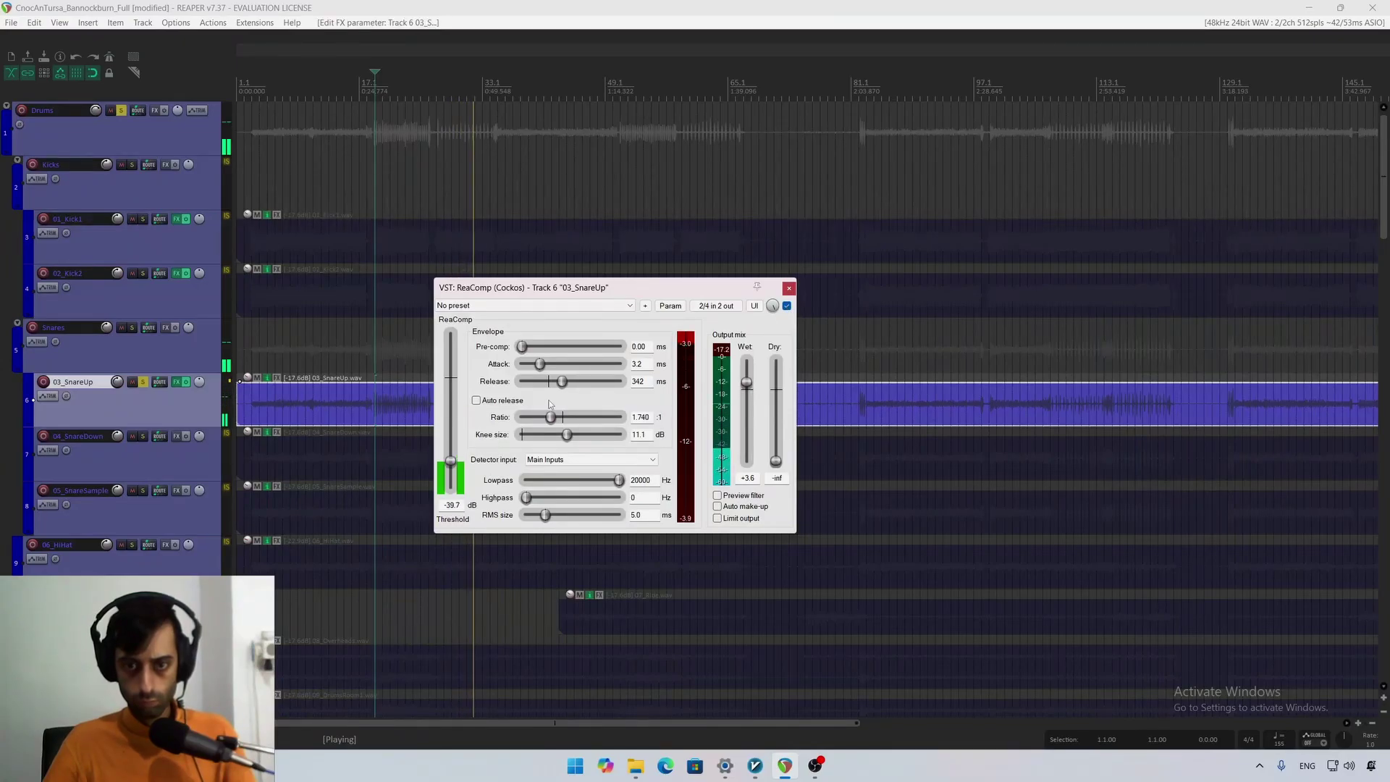
{"action": "key", "text": "space"}
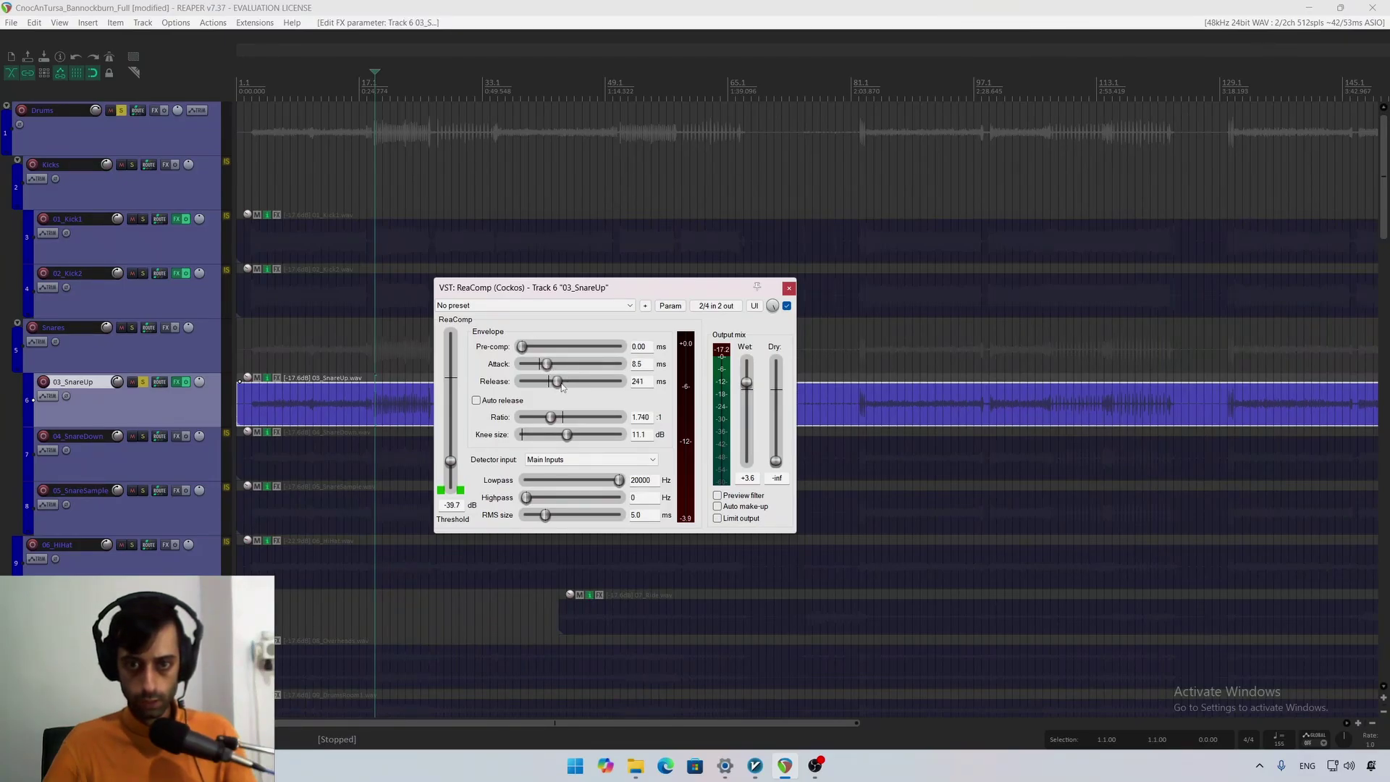
{"action": "key", "text": "space"}
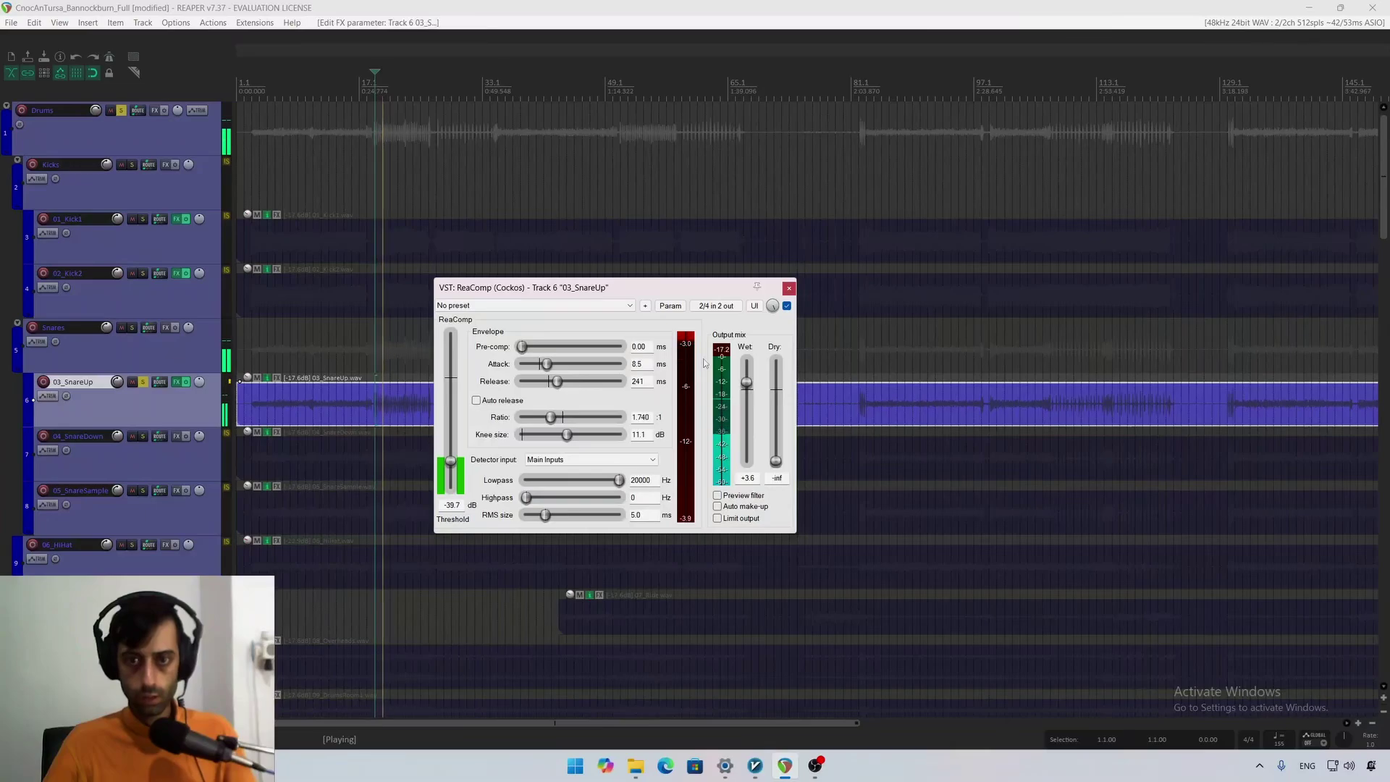
Step: Close the ReaComp window, stop playback and unsolo 03_SnareUp
{"action": "left_click", "coordinate": [789, 290]}
{"action": "key", "text": "space"}
{"action": "left_click", "coordinate": [143, 382]}
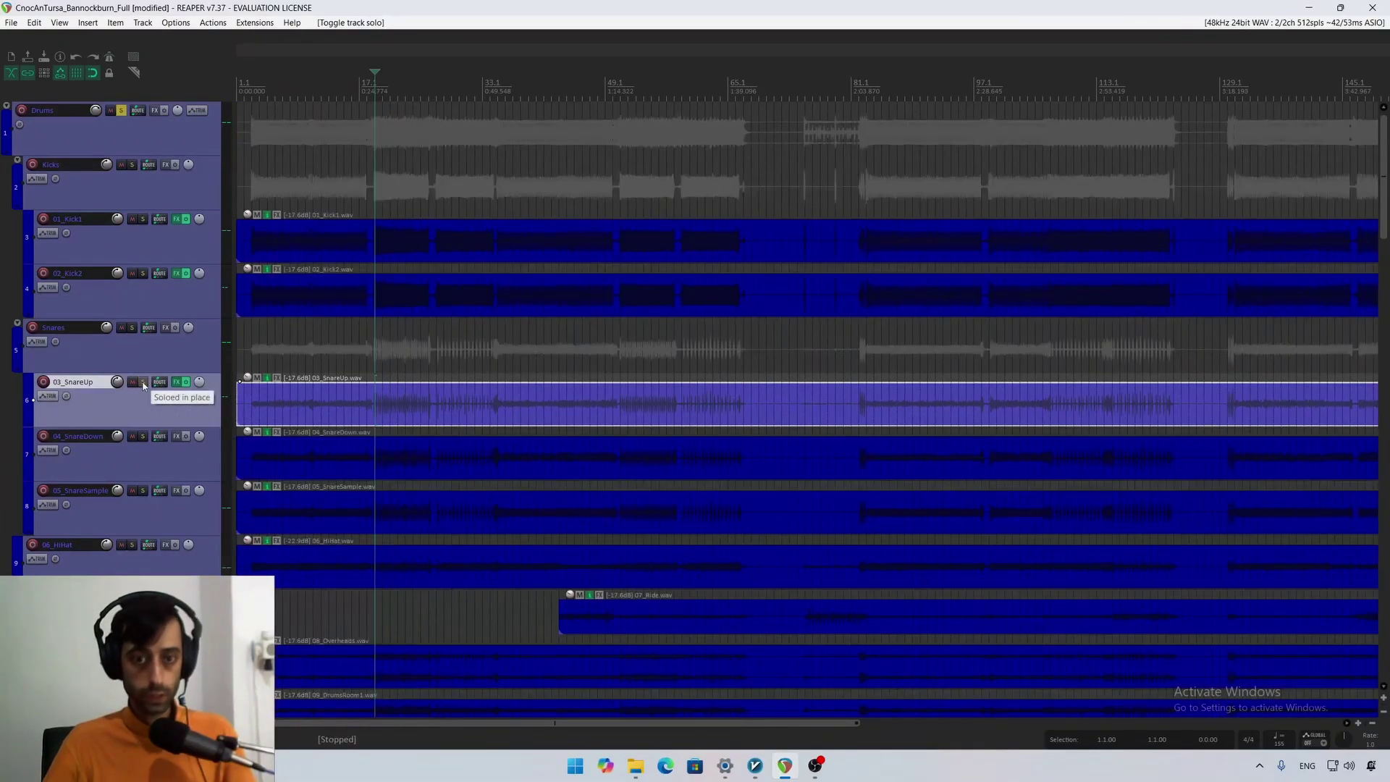
Step: Solo the 04_SnareDown track and play a short passage to hear it alone
{"action": "left_click", "coordinate": [147, 437]}
{"action": "left_click", "coordinate": [141, 438]}
{"action": "key", "text": "space"}
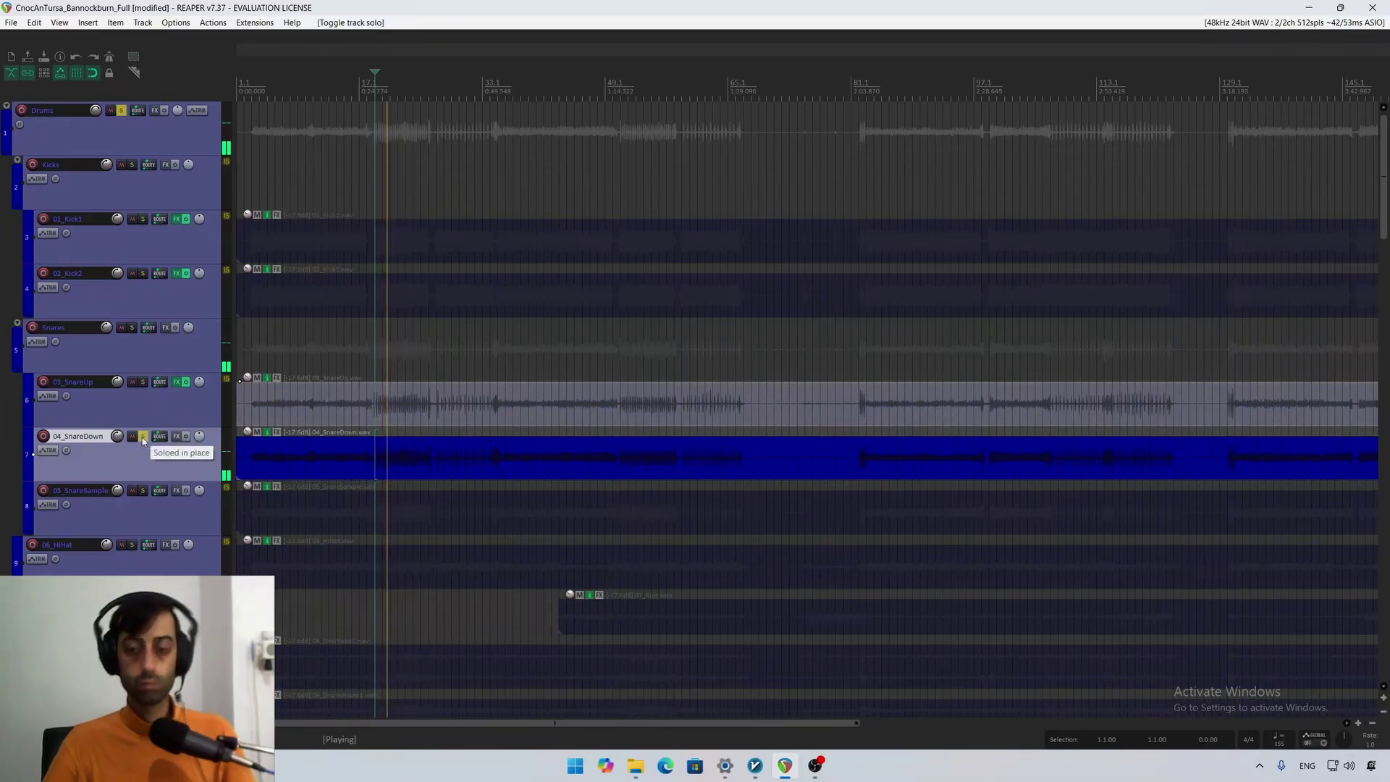
{"action": "key", "text": "space"}
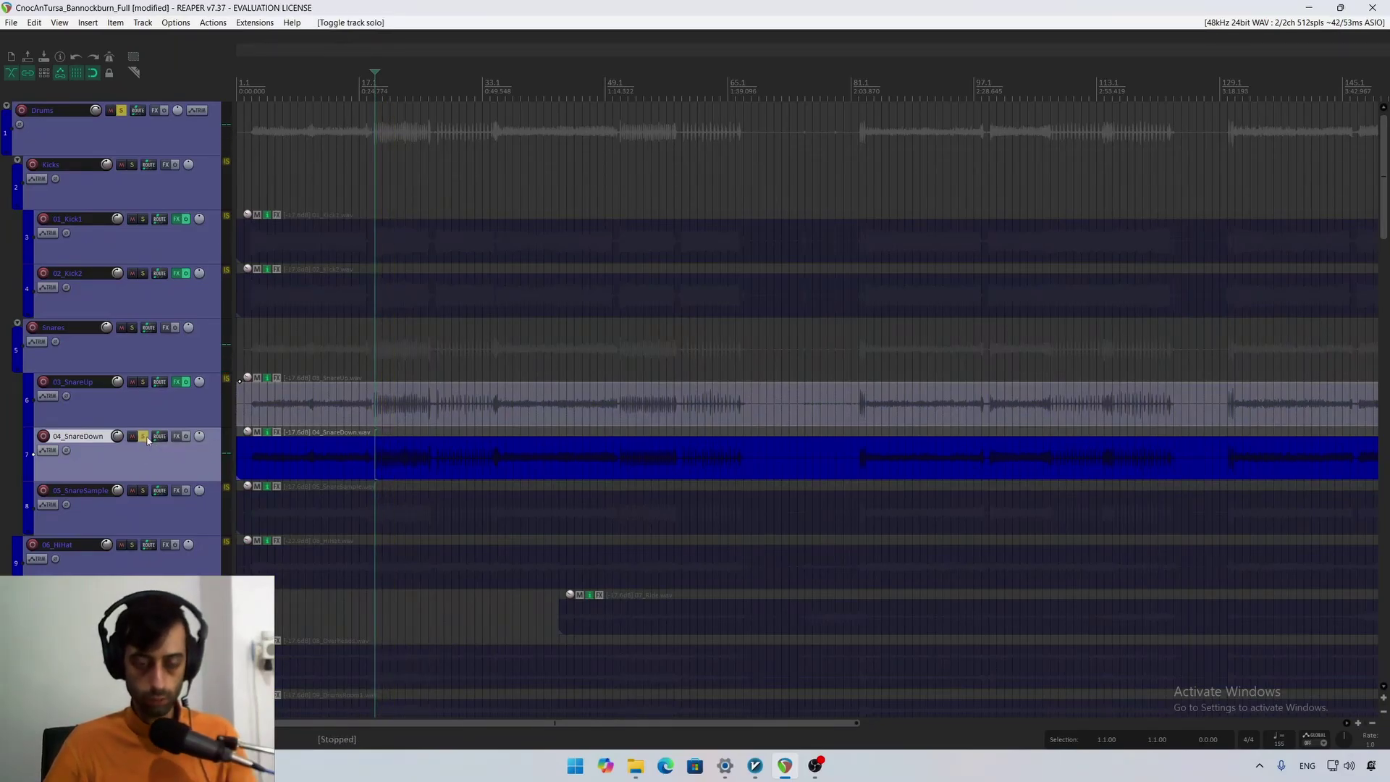
Step: Add ReaComp to the 04_SnareDown track and play a short passage of the soloed snare
{"action": "left_click", "coordinate": [175, 437]}
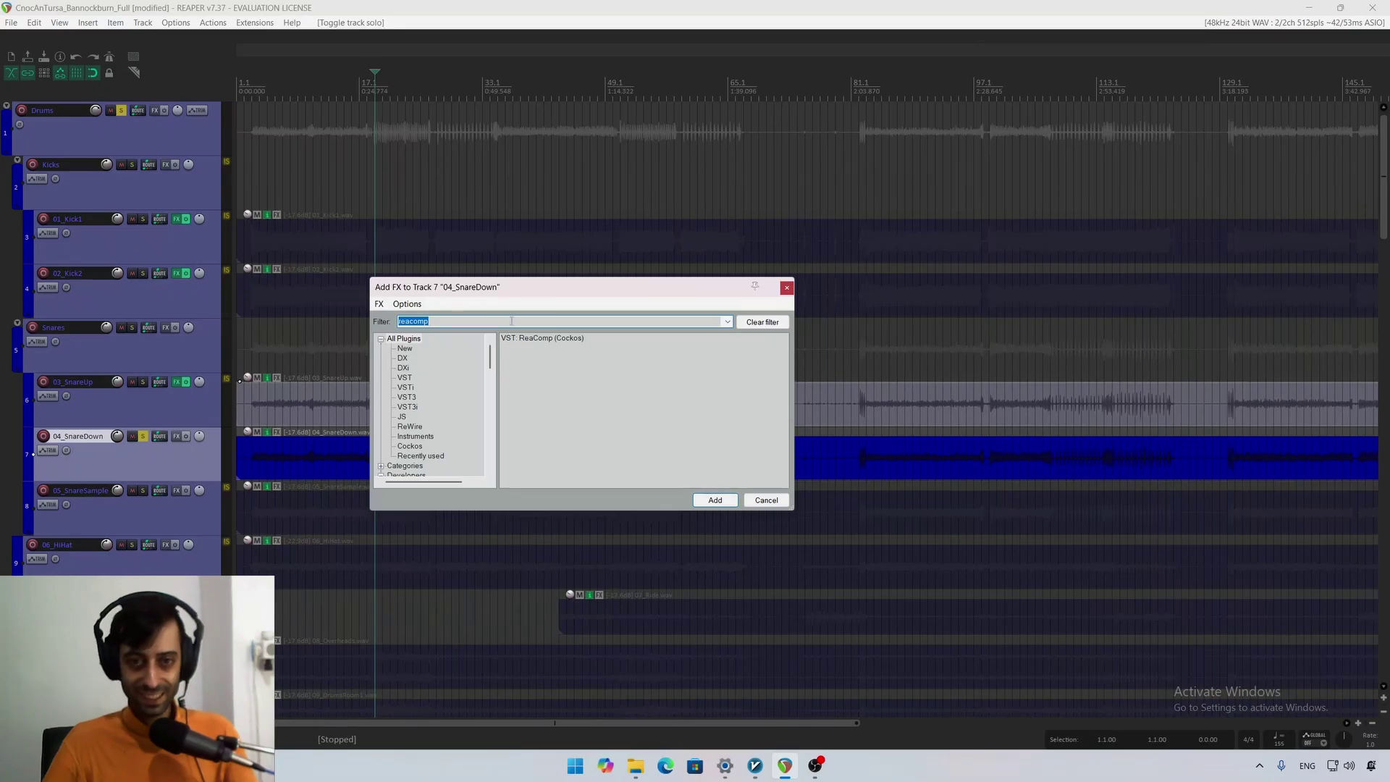
{"action": "double_click", "coordinate": [553, 345]}
{"action": "key", "text": "space"}
{"action": "left_click_drag", "start_coordinate": [168, 47], "coordinate": [474, 219]}
{"action": "key", "text": "space"}
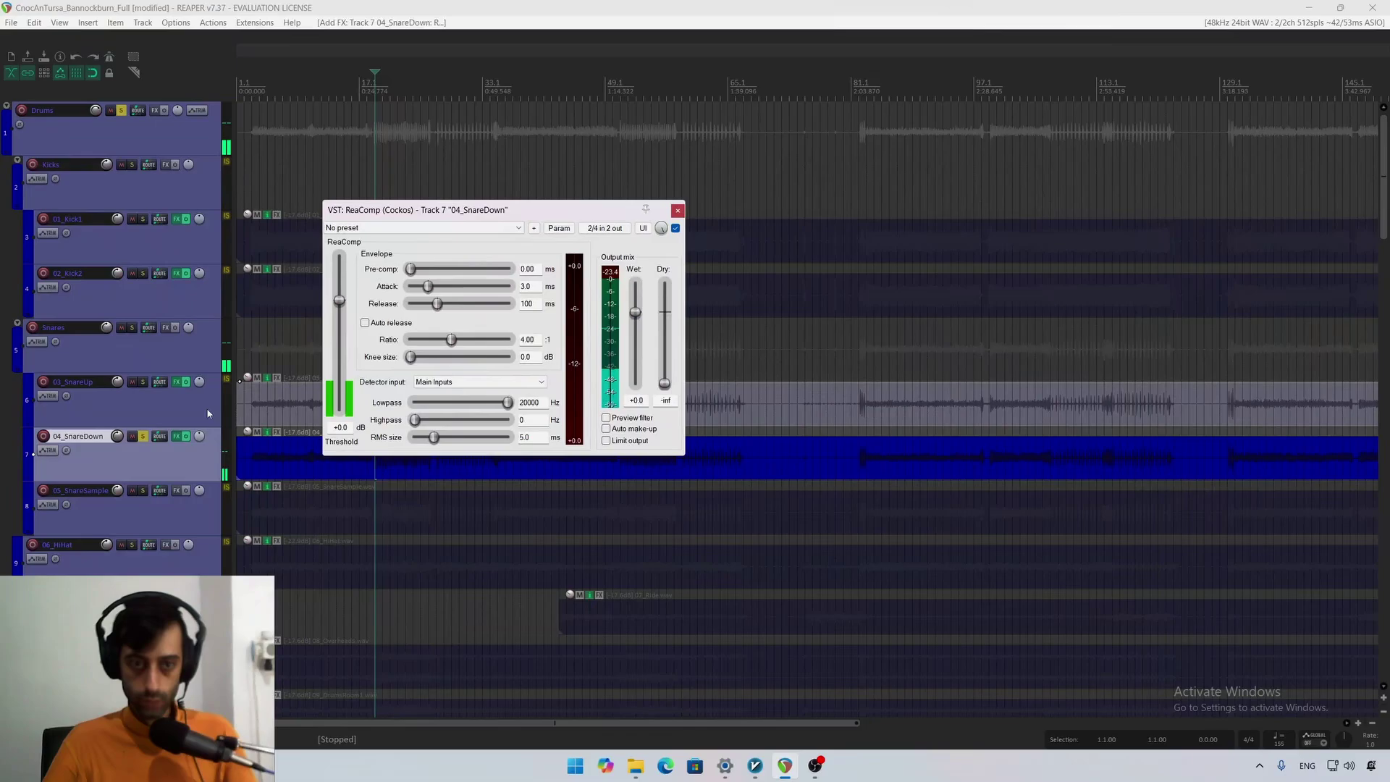
Step: Add ReaEQ to the effects chain of the 04_SnareDown track
{"action": "left_click", "coordinate": [176, 436]}
{"action": "right_click", "coordinate": [796, 259]}
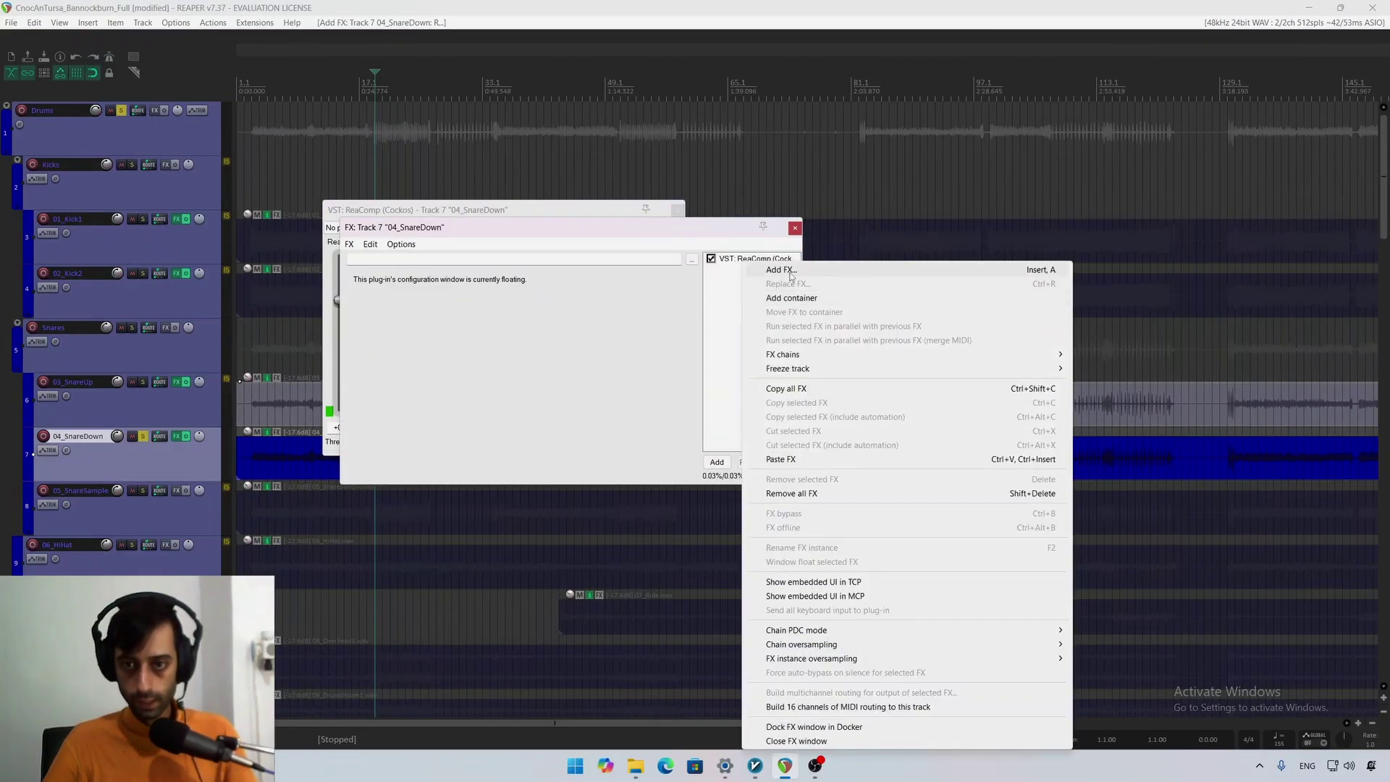
{"action": "left_click", "coordinate": [832, 273]}
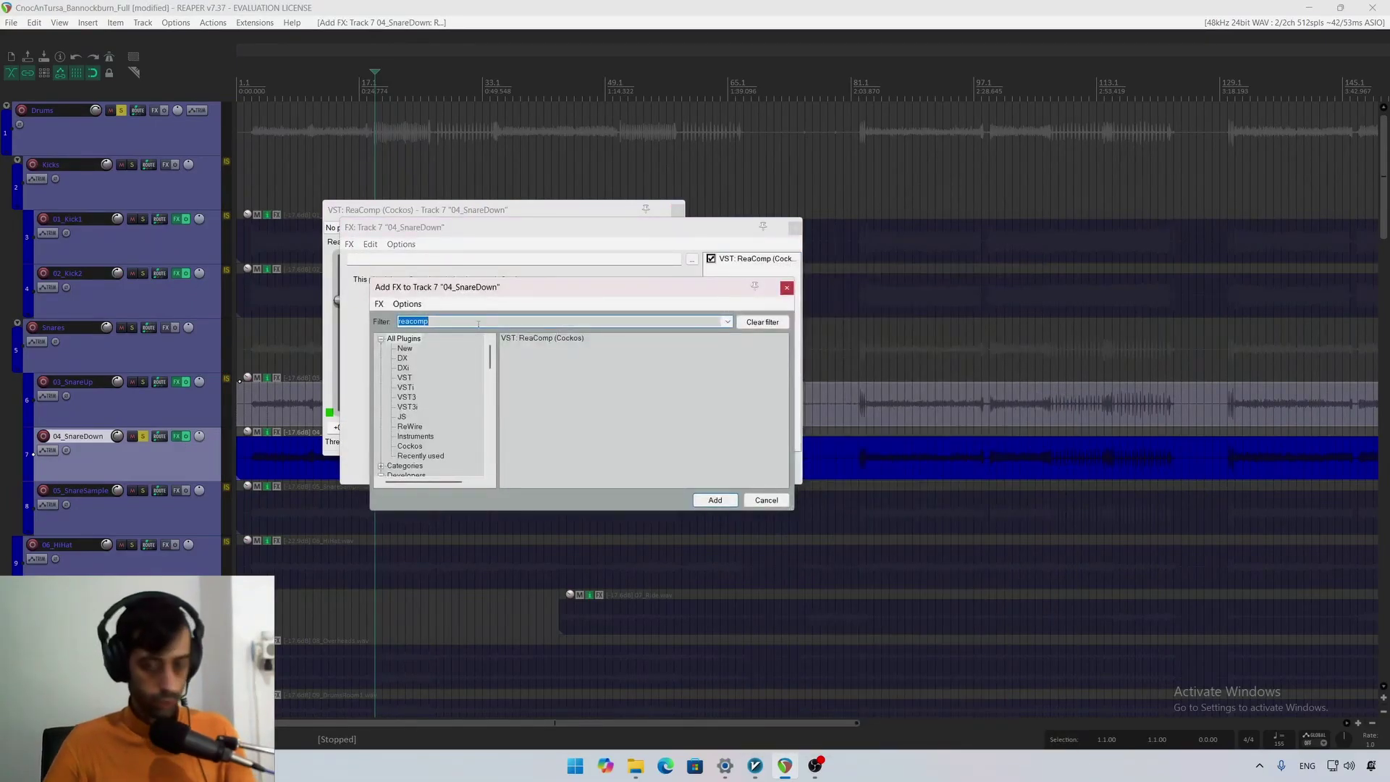
{"action": "type", "text": "reaeq"}
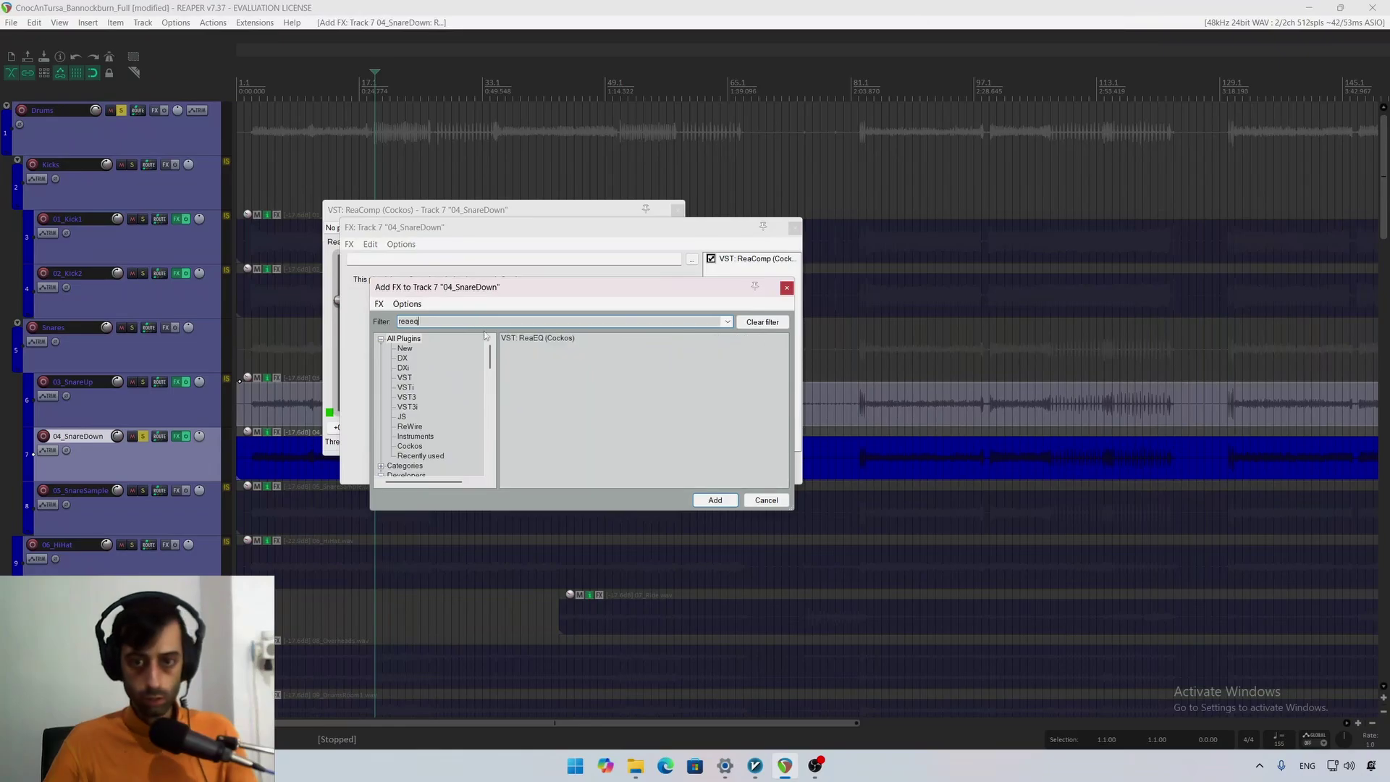
{"action": "double_click", "coordinate": [544, 338]}
{"action": "left_click_drag", "start_coordinate": [526, 245], "coordinate": [573, 288]}
Step: Enlarge the ReaEQ window and boost band 3 by about 2.2 dB at 1033 Hz while auditioning the bottom snare
{"action": "key", "text": "space"}
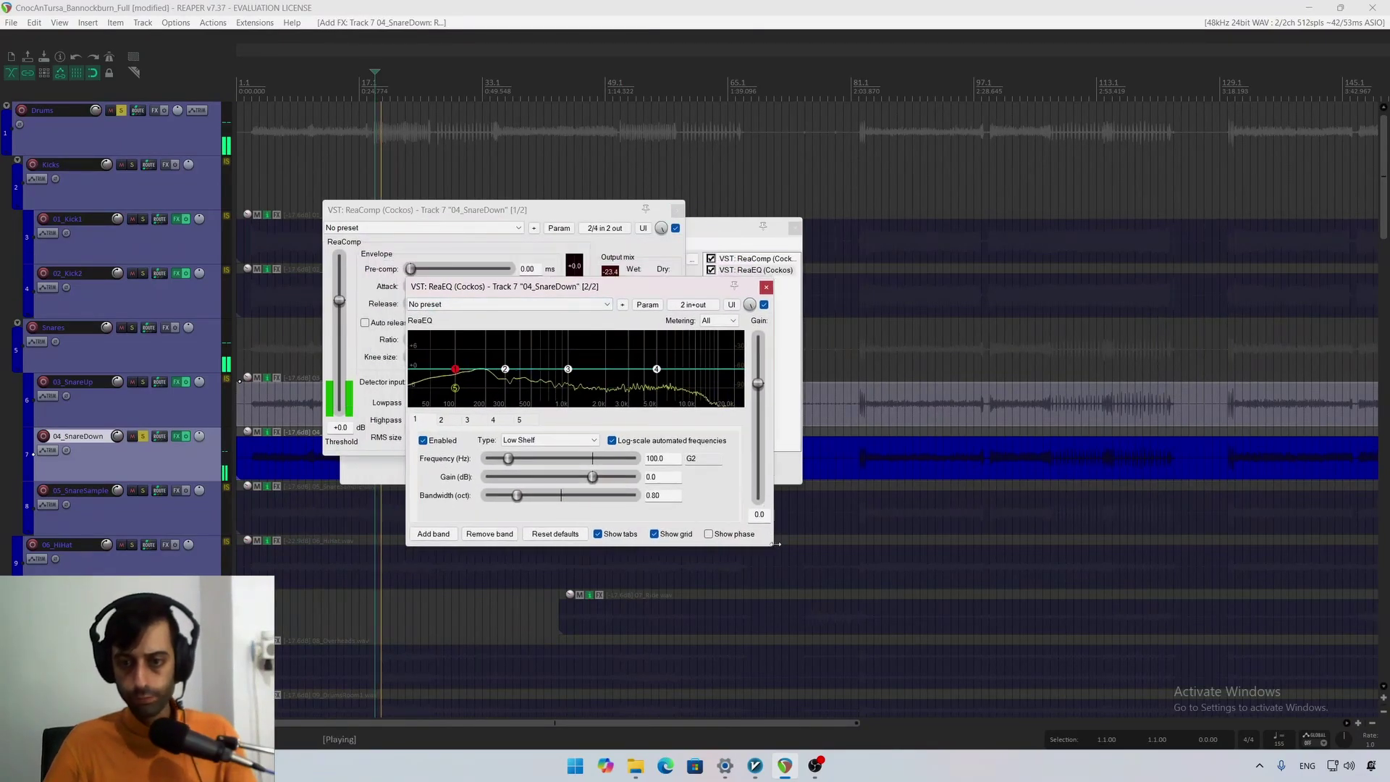
{"action": "left_click_drag", "start_coordinate": [773, 546], "coordinate": [949, 584]}
{"action": "left_click_drag", "start_coordinate": [691, 289], "coordinate": [641, 239]}
{"action": "mouse_move", "coordinate": [599, 369]}
{"action": "left_mouse_down"}
{"action": "mouse_move", "coordinate": [525, 359]}
{"action": "mouse_move", "coordinate": [607, 359]}
{"action": "mouse_move", "coordinate": [521, 360]}
{"action": "mouse_move", "coordinate": [605, 353]}
{"action": "left_mouse_up"}
{"action": "key", "text": "space"}
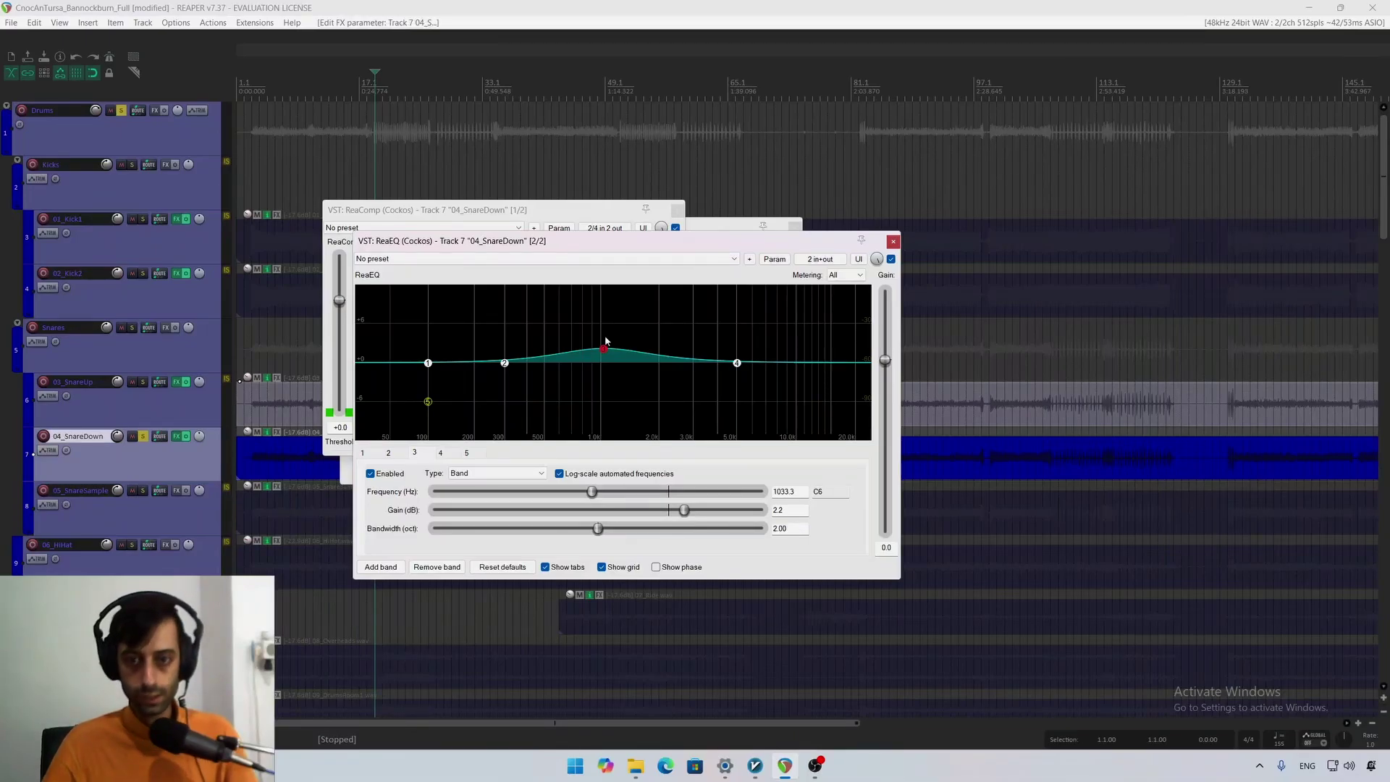
{"action": "key", "text": "space"}
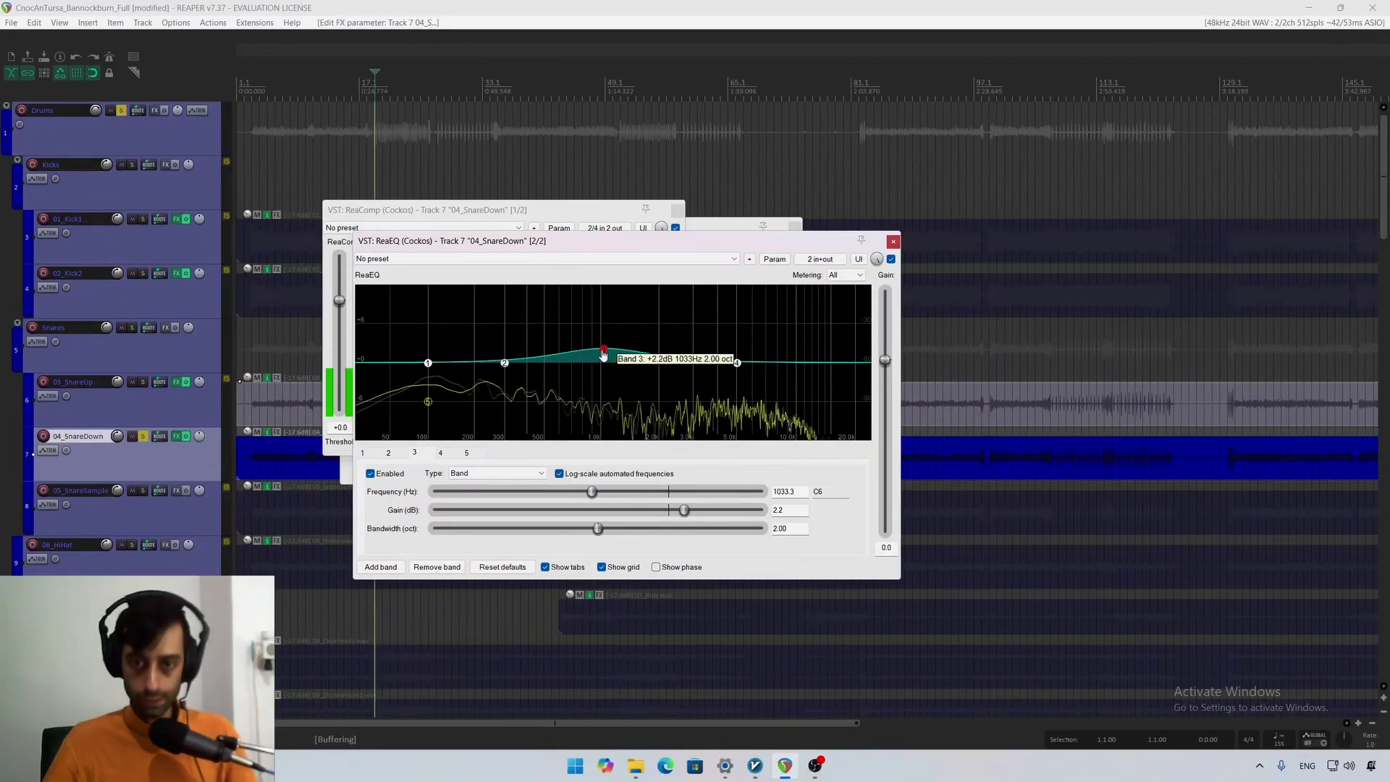
{"action": "key", "text": "space"}
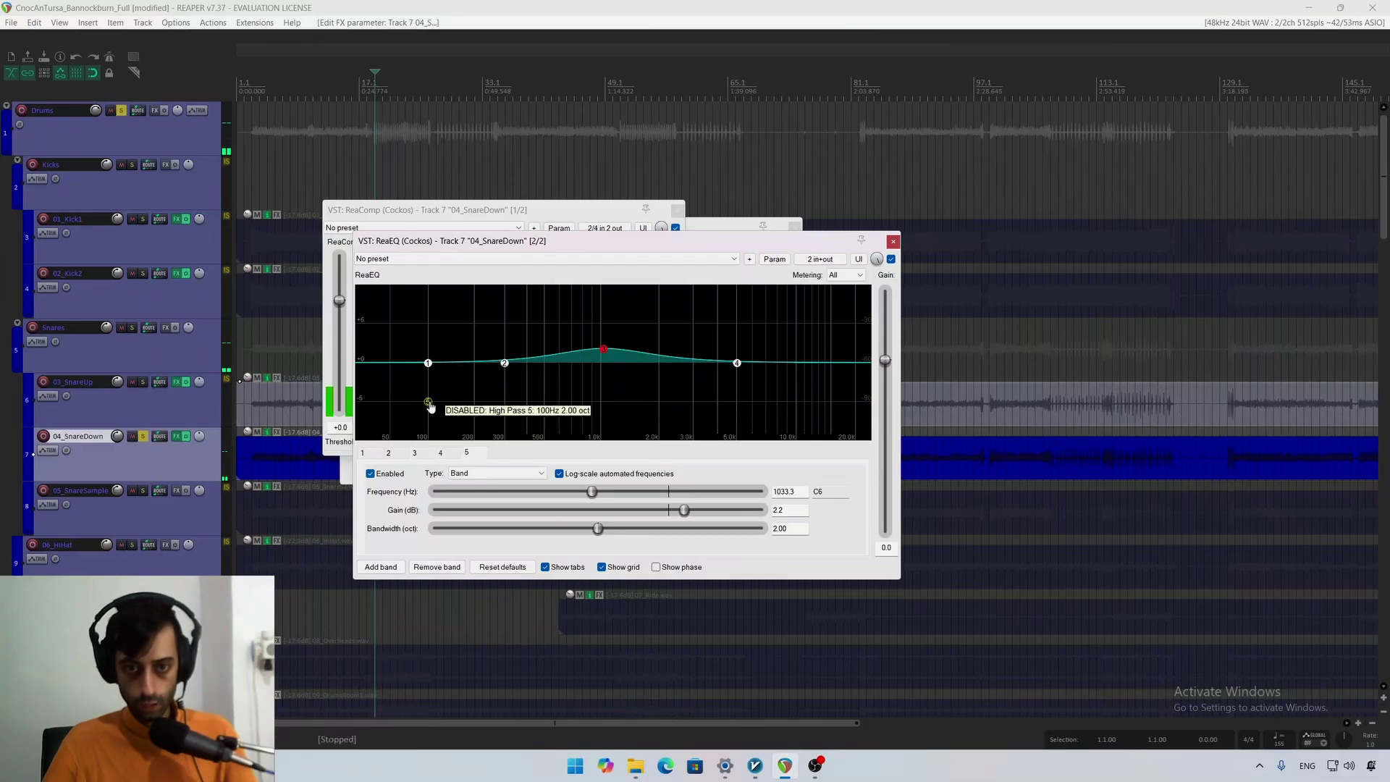
Step: Enable ReaEQ's high-pass band 5 near 100 Hz and raise low-shelf band 1 slightly above it while the snare plays
{"action": "double_click", "coordinate": [428, 401]}
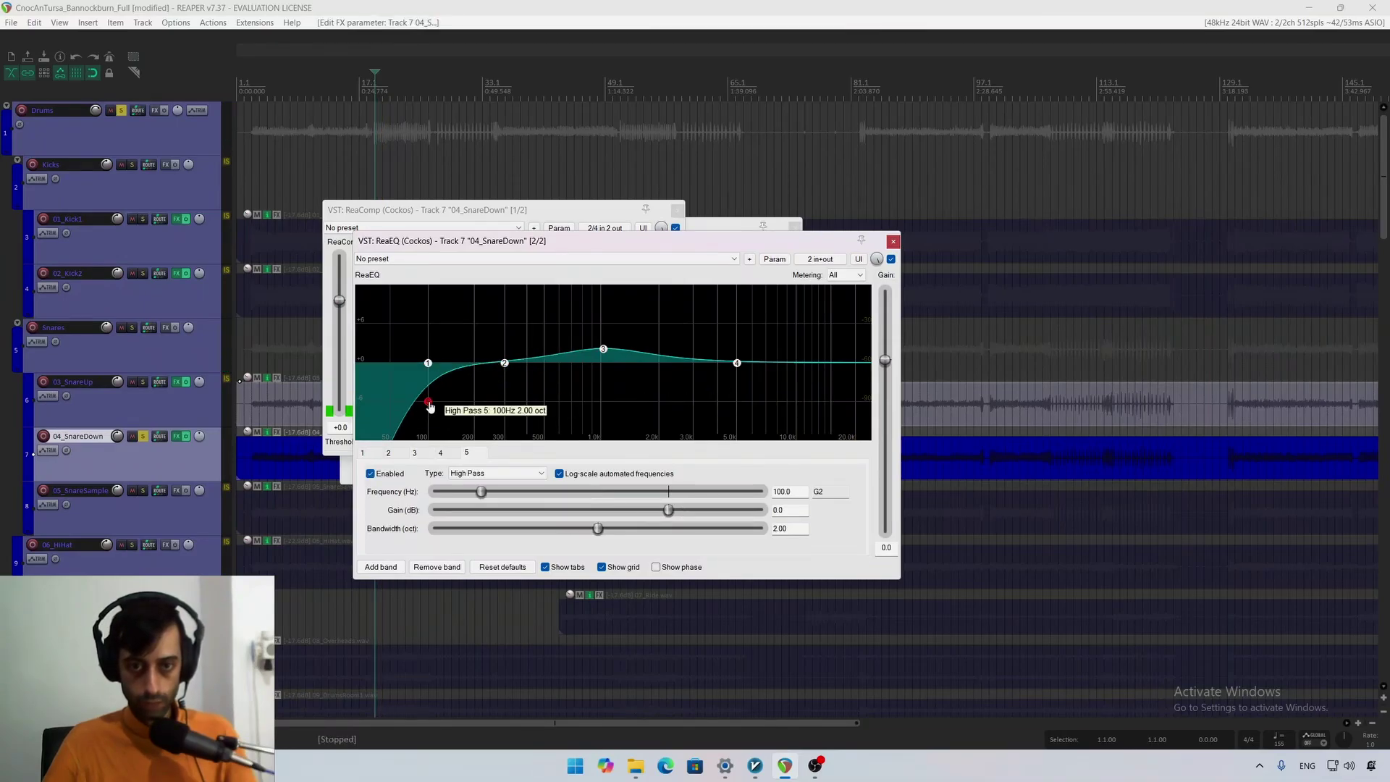
{"action": "key", "text": "space"}
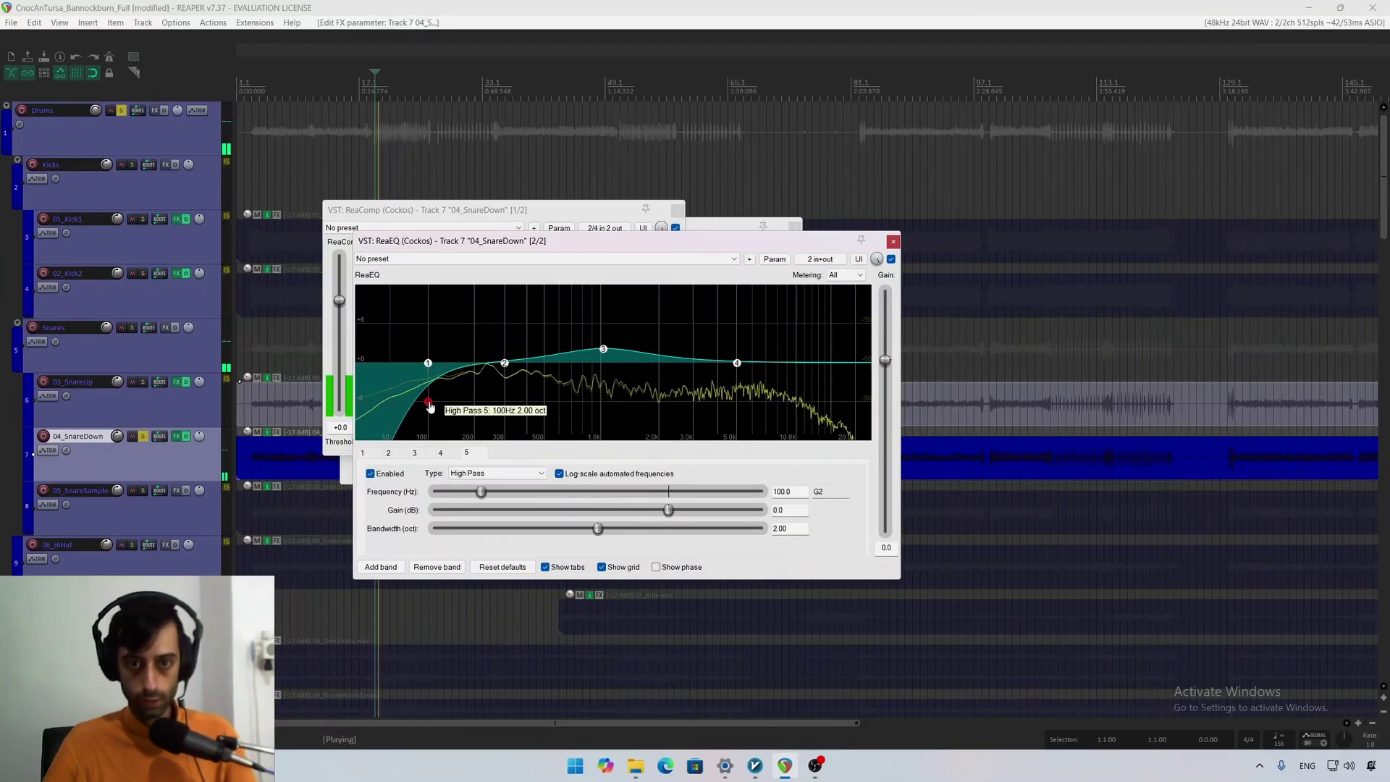
{"action": "scroll", "coordinate": [430, 408], "scroll_direction": "up", "scroll_amount": 2}
{"action": "left_click_drag", "start_coordinate": [430, 408], "coordinate": [464, 341]}
{"action": "left_click_drag", "start_coordinate": [418, 403], "coordinate": [434, 408]}
Step: Cut ReaEQ band 2 by about 3.7 dB at 336 Hz with a bandwidth of 0.40 octaves
{"action": "left_click_drag", "start_coordinate": [467, 344], "coordinate": [514, 390]}
{"action": "scroll", "coordinate": [506, 384], "scroll_direction": "down", "scroll_amount": 5}
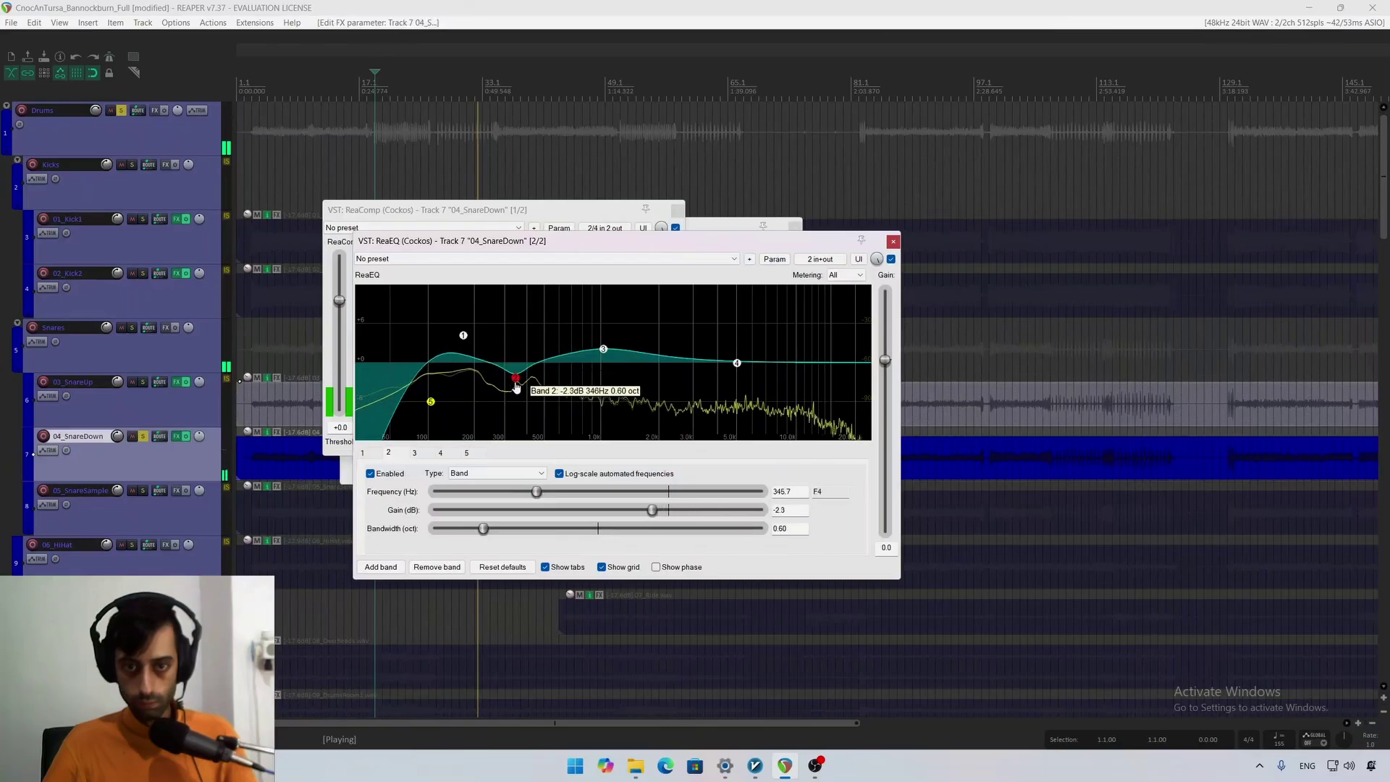
{"action": "scroll", "coordinate": [514, 390], "scroll_direction": "down", "scroll_amount": 1}
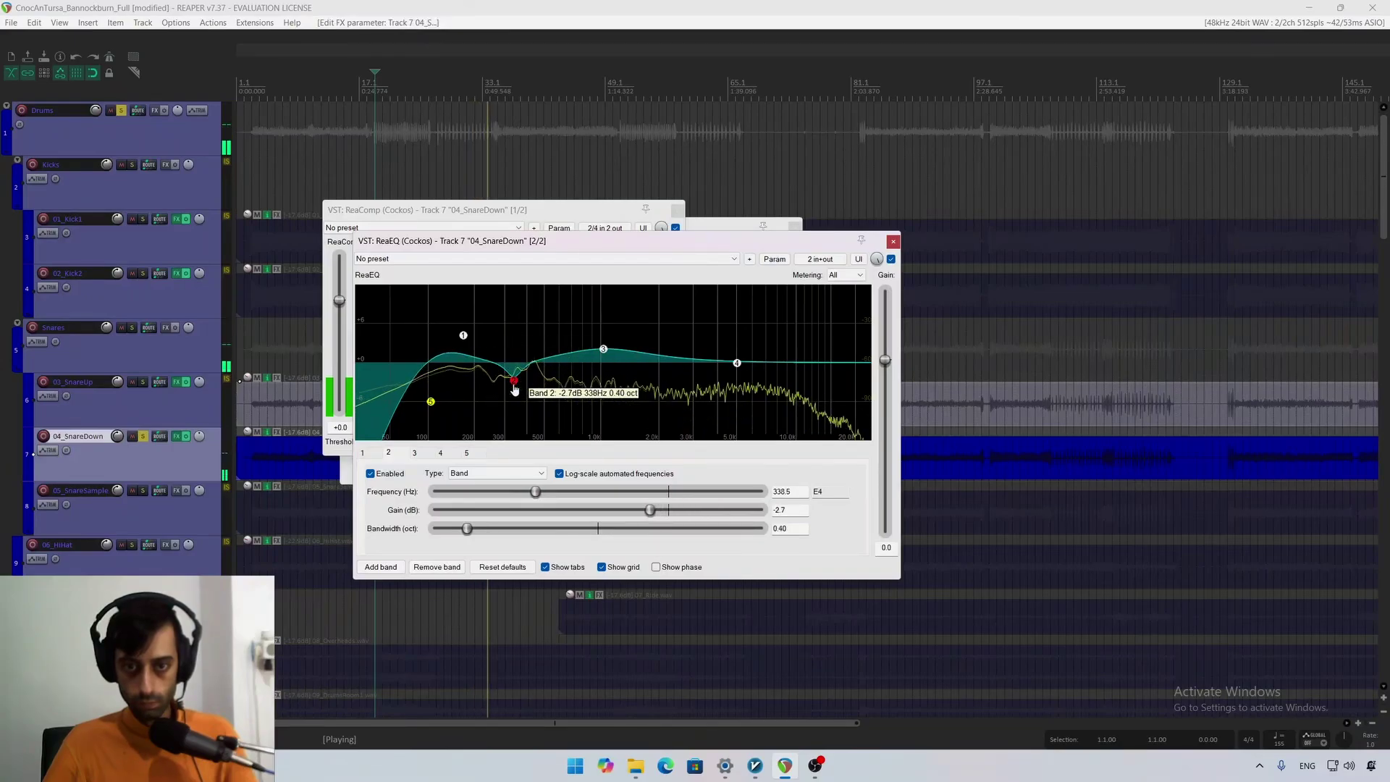
{"action": "left_click_drag", "start_coordinate": [514, 391], "coordinate": [514, 396]}
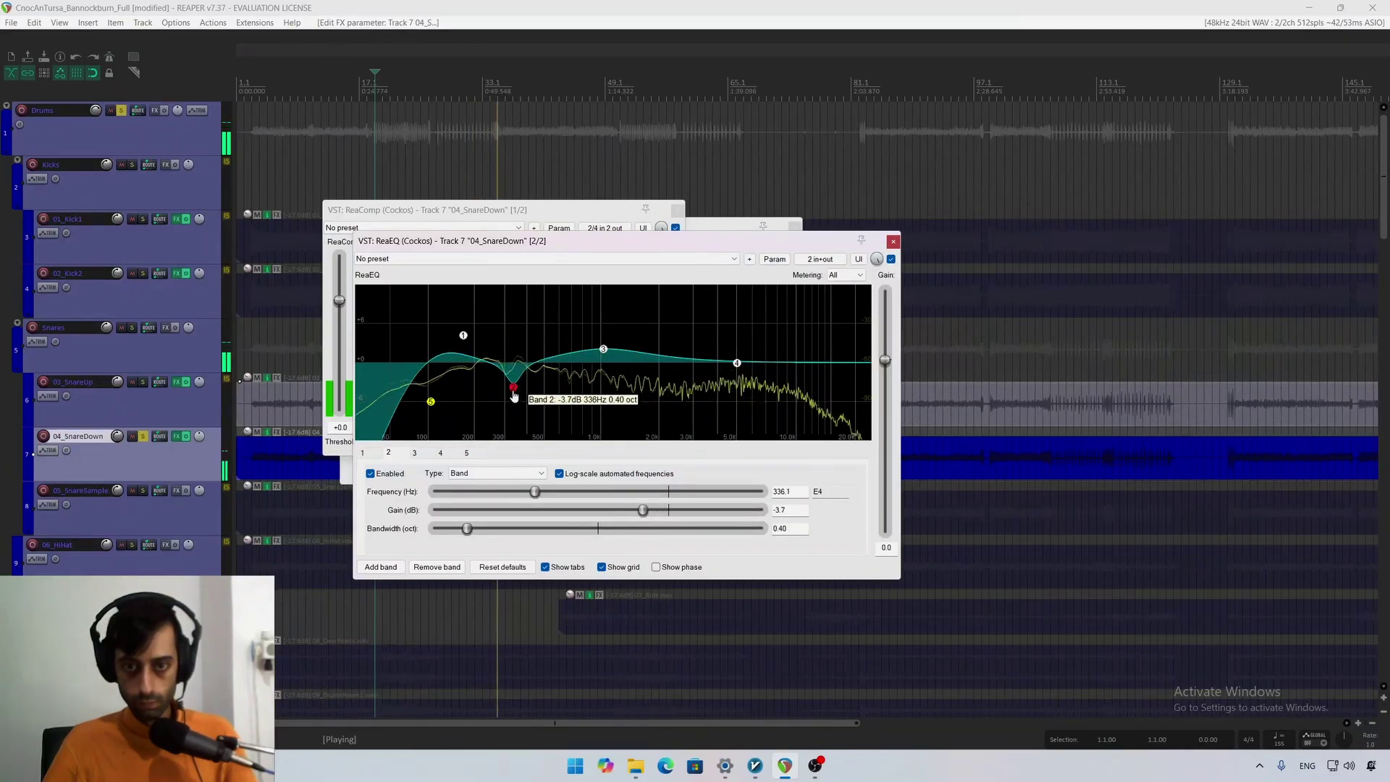
Step: Boost ReaEQ band 3 to about 4.5 dB at 1118 Hz with 1.80 octaves bandwidth, and lower band 4's frequency while raising its gain
{"action": "mouse_move", "coordinate": [603, 349]}
{"action": "left_mouse_down"}
{"action": "mouse_move", "coordinate": [618, 335]}
{"action": "mouse_move", "coordinate": [551, 331]}
{"action": "mouse_move", "coordinate": [601, 347]}
{"action": "mouse_move", "coordinate": [622, 338]}
{"action": "mouse_move", "coordinate": [611, 333]}
{"action": "left_mouse_up"}
{"action": "key", "text": "space"}
{"action": "key", "text": "space"}
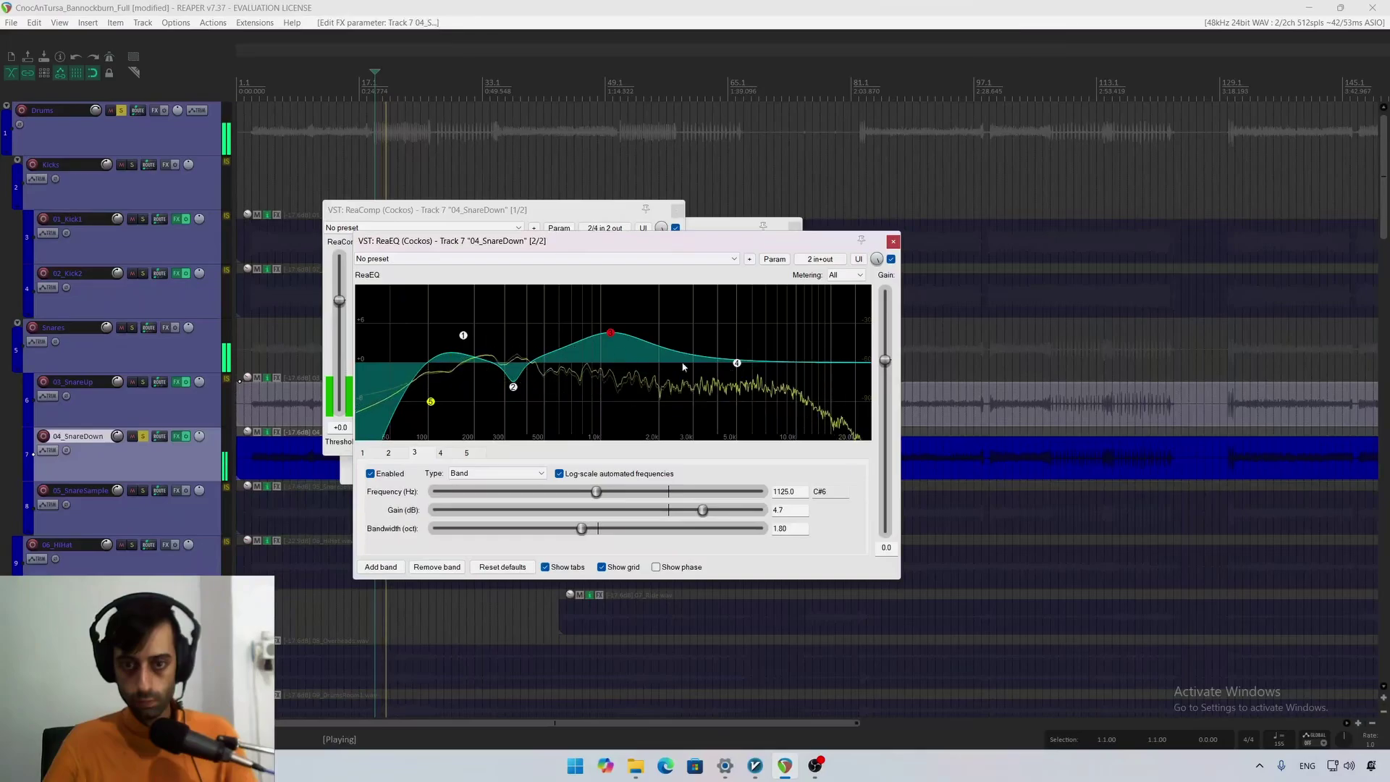
{"action": "left_click_drag", "start_coordinate": [736, 363], "coordinate": [654, 334]}
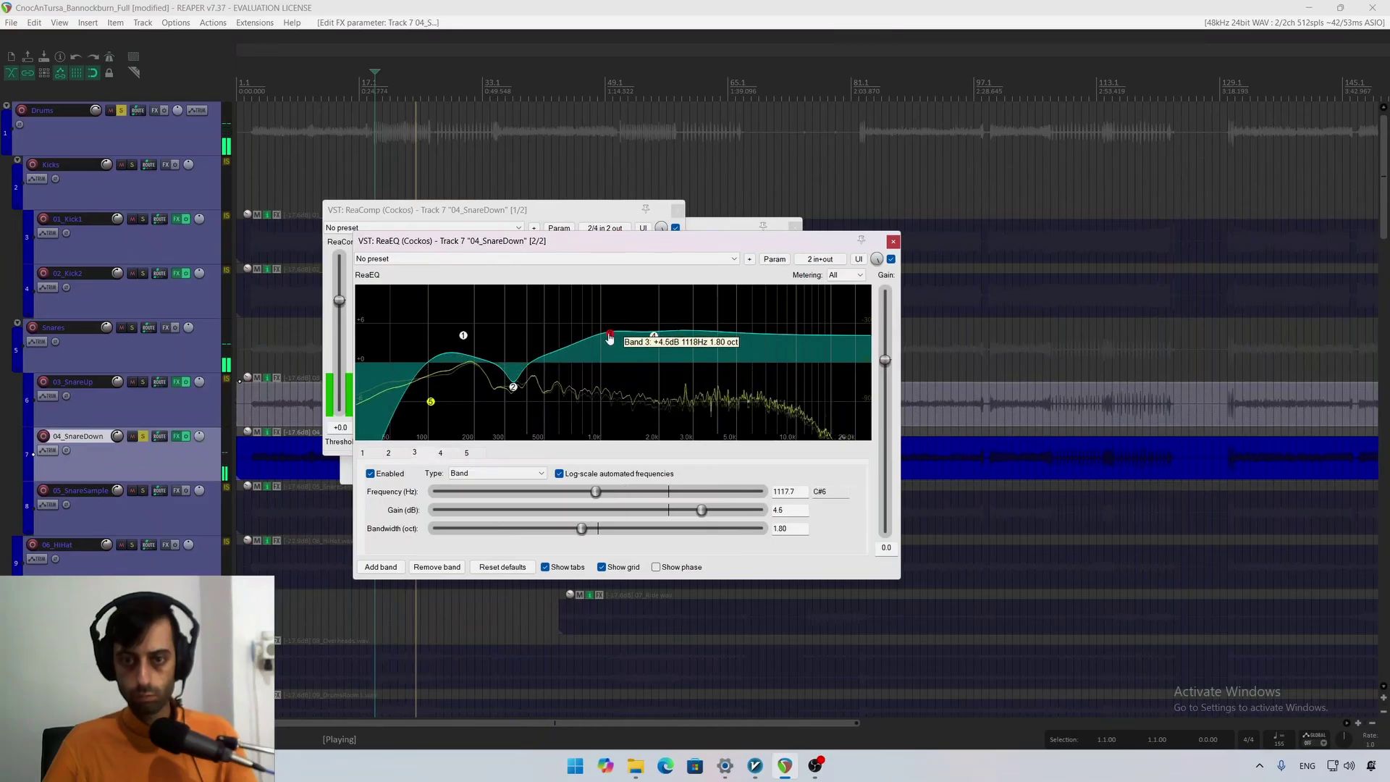
Step: Add a narrow band 6 to ReaEQ, cutting about 5.2 dB at 730 Hz with a bandwidth of 0.11 octaves
{"action": "double_click", "coordinate": [572, 344]}
{"action": "scroll", "coordinate": [574, 350], "scroll_direction": "down", "scroll_amount": 8}
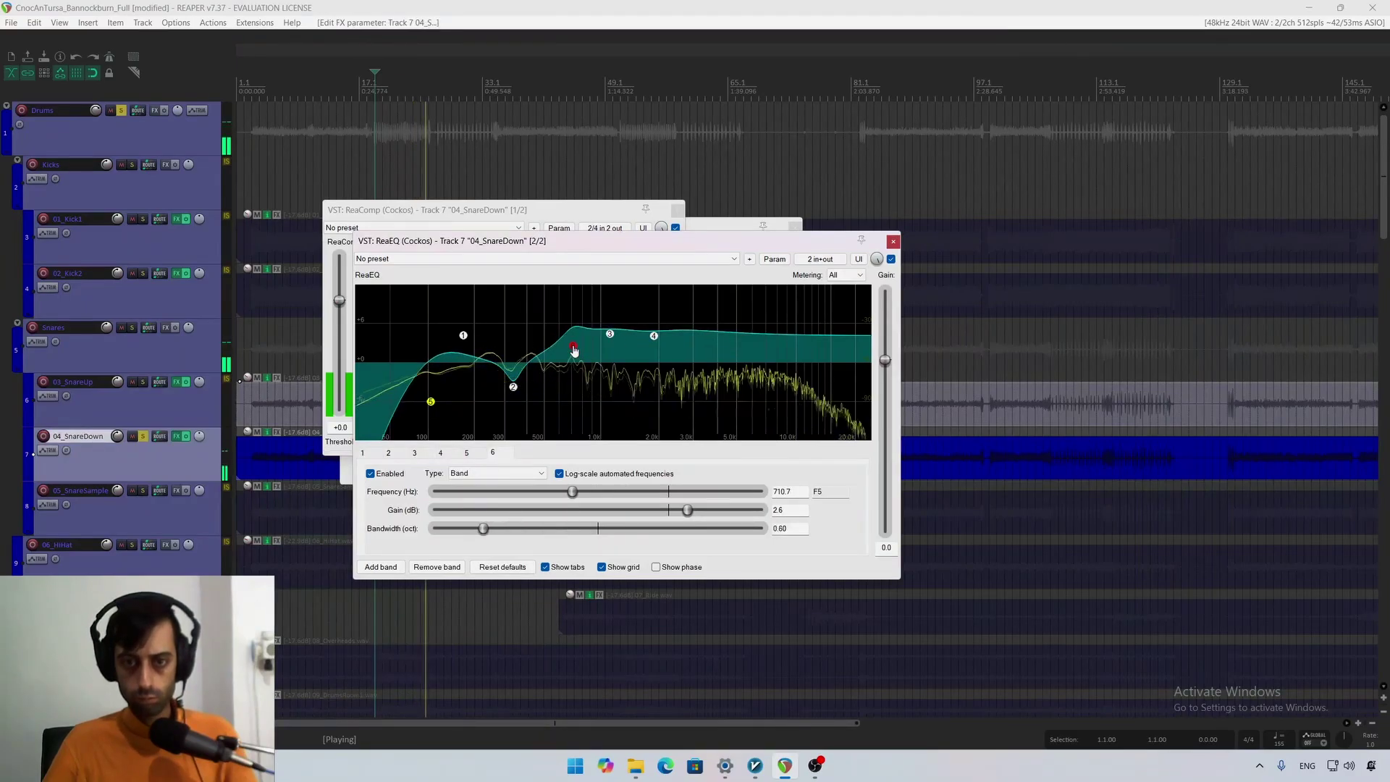
{"action": "left_click_drag", "start_coordinate": [573, 350], "coordinate": [577, 391]}
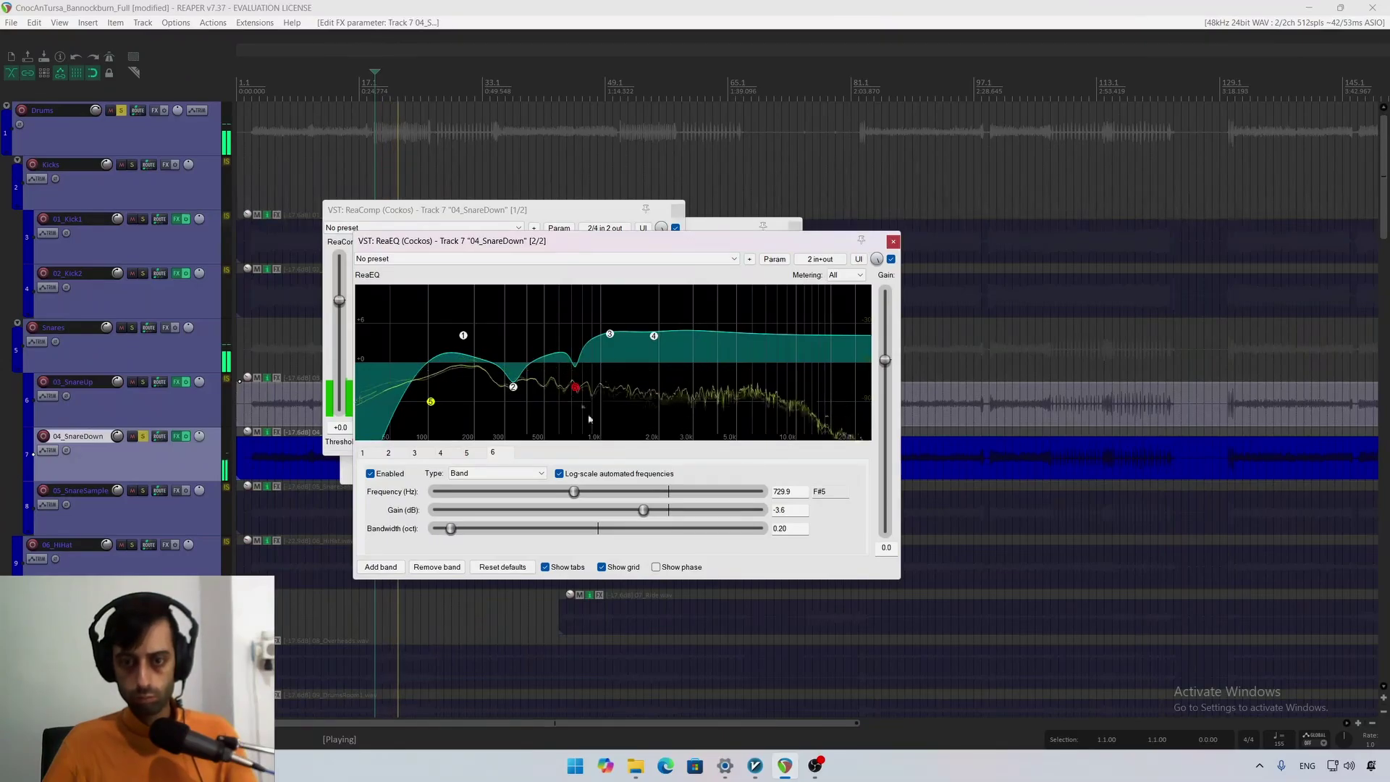
{"action": "key", "text": "space"}
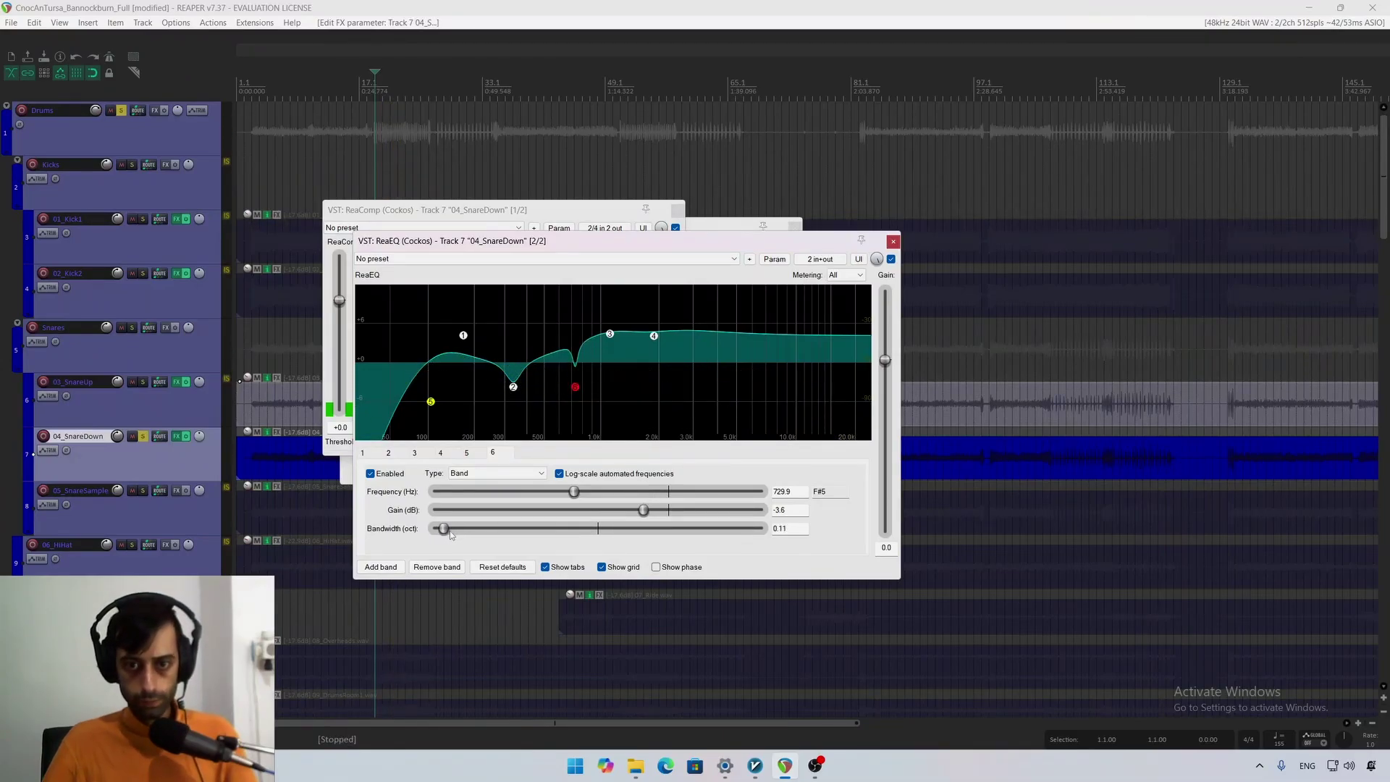
{"action": "key", "text": "space"}
{"action": "left_click_drag", "start_coordinate": [644, 509], "coordinate": [634, 513]}
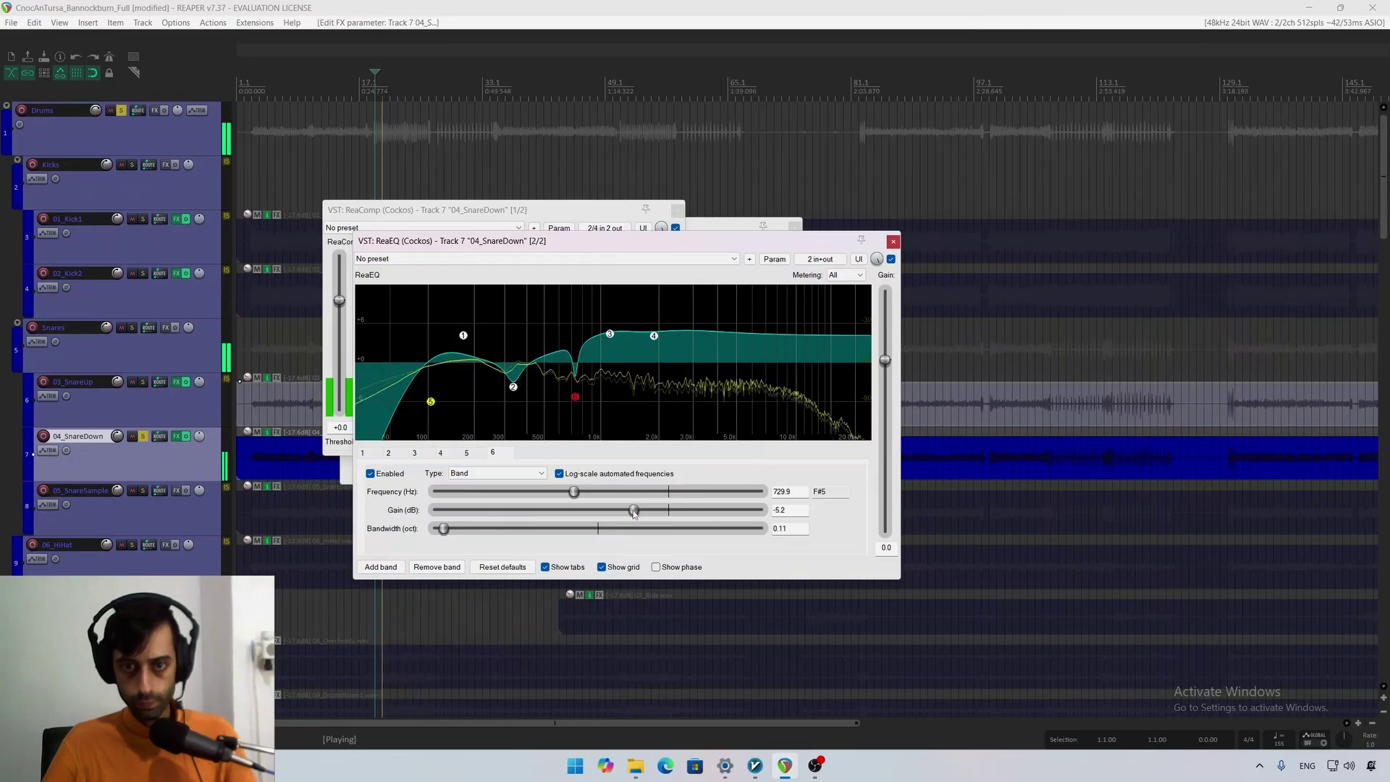
Step: Compare the bottom snare with ReaEQ bypassed and active, stop playback and close the floating ReaEQ window
{"action": "left_click", "coordinate": [892, 259]}
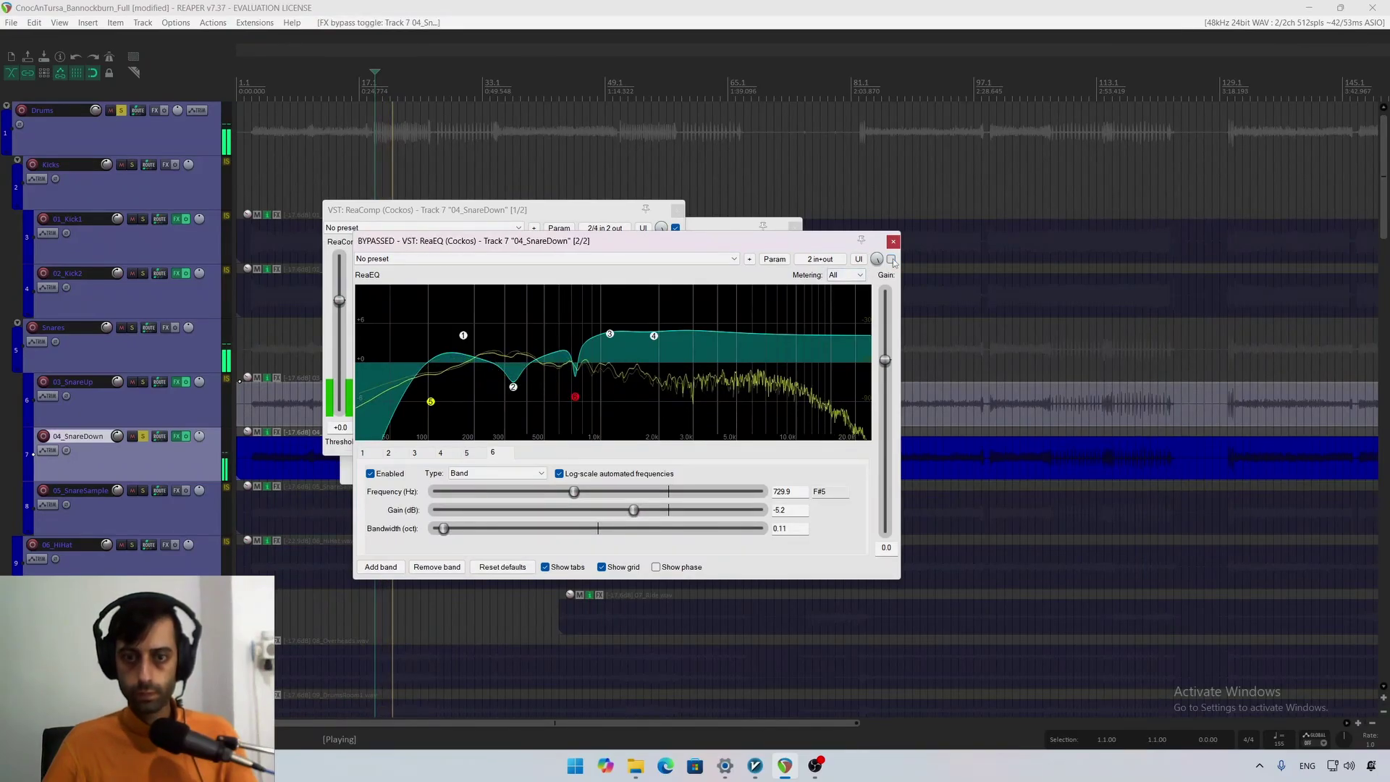
{"action": "left_click", "coordinate": [891, 260]}
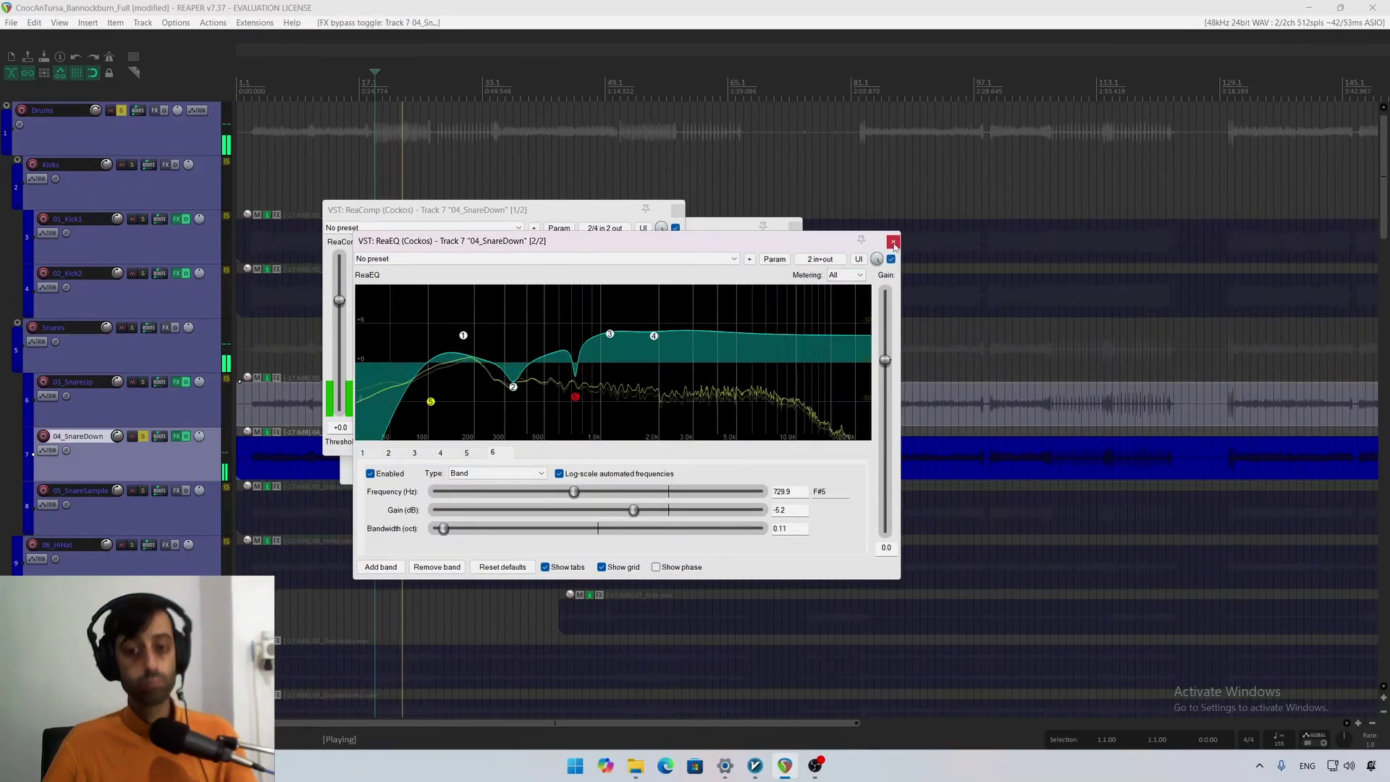
{"action": "key", "text": "space"}
{"action": "left_click", "coordinate": [893, 242]}
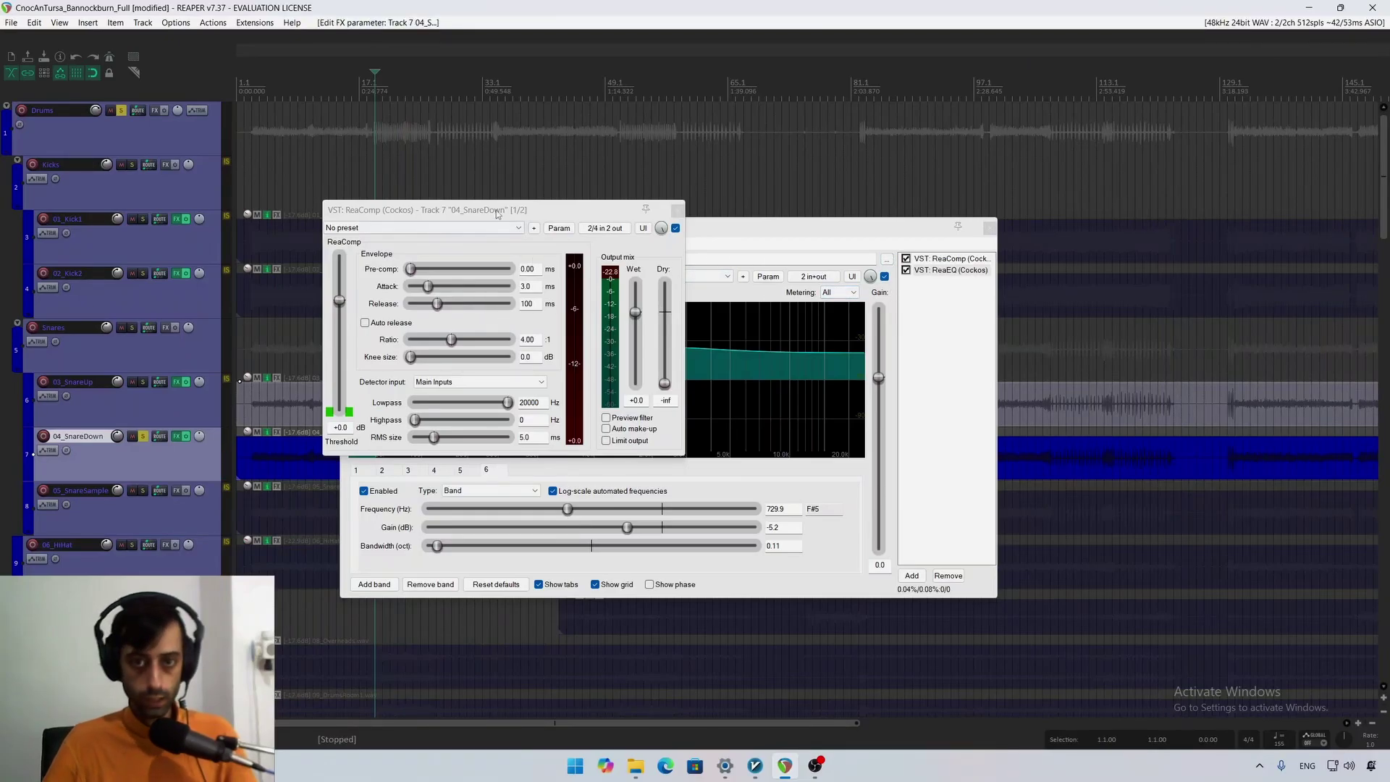
Step: Reorder the 04_SnareDown effects chain so ReaEQ comes before ReaComp, keeping the ReaComp window clear of the list
{"action": "left_click_drag", "start_coordinate": [498, 213], "coordinate": [544, 241]}
{"action": "left_click_drag", "start_coordinate": [948, 260], "coordinate": [945, 295]}
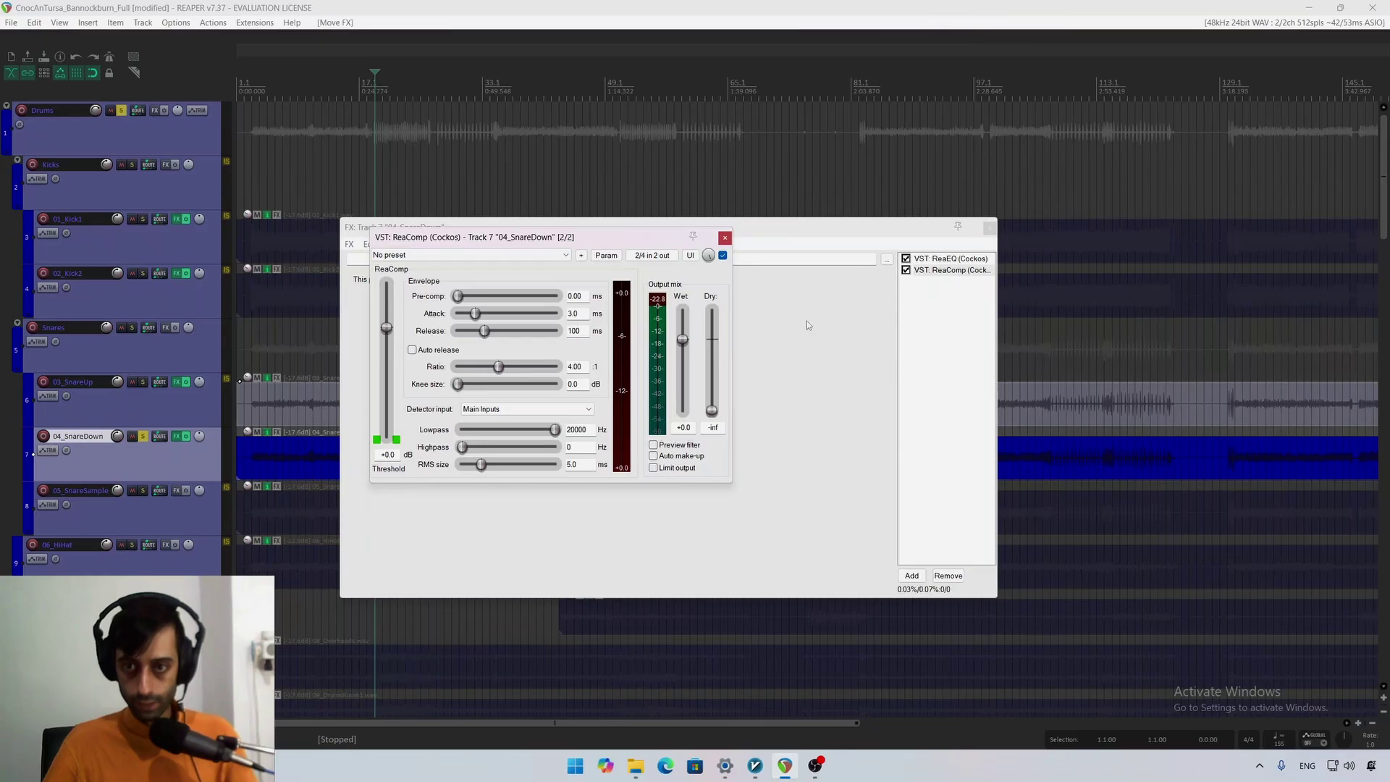
{"action": "left_click_drag", "start_coordinate": [594, 245], "coordinate": [653, 285]}
Step: Set ReaComp's attack to 13.8 ms, release to 173 ms and ratio to about 1.93:1 while auditioning the bottom snare
{"action": "key", "text": "space"}
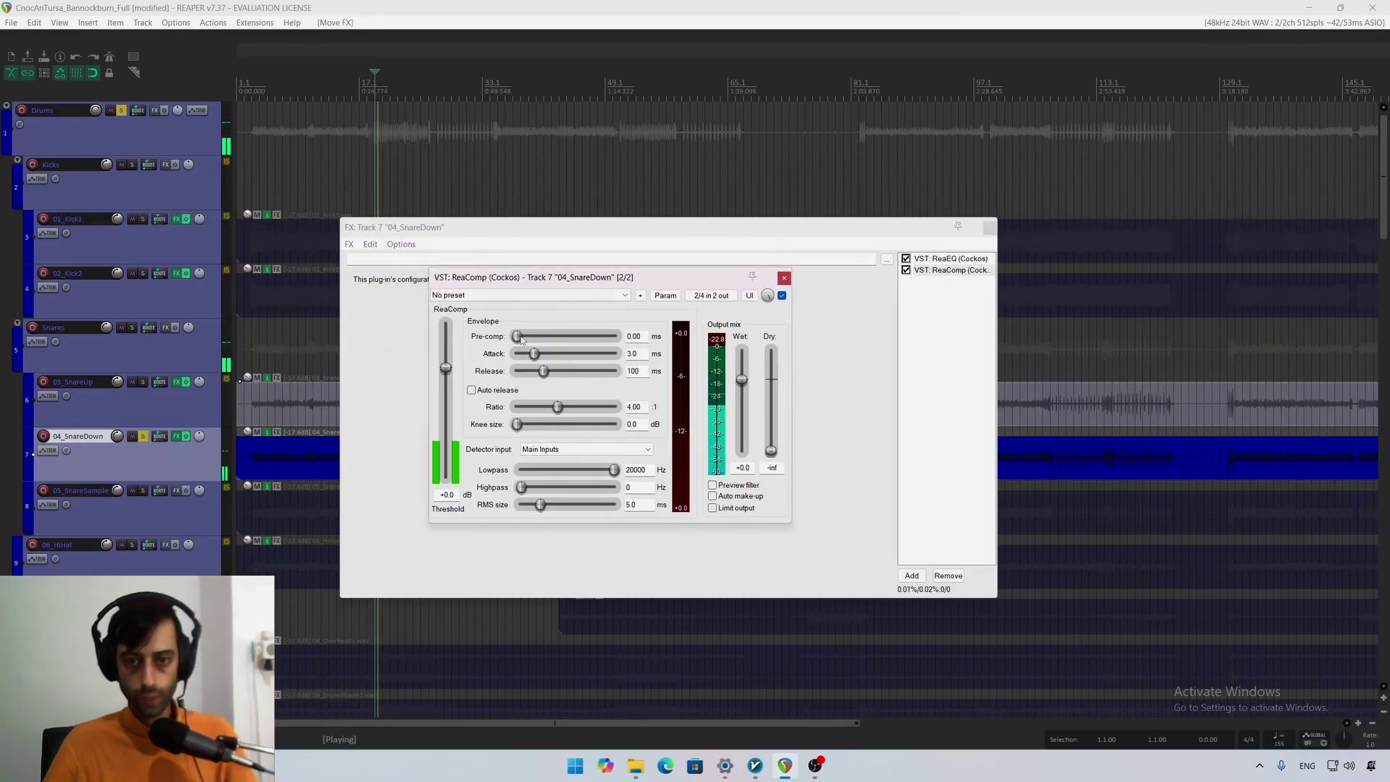
{"action": "key", "text": "space"}
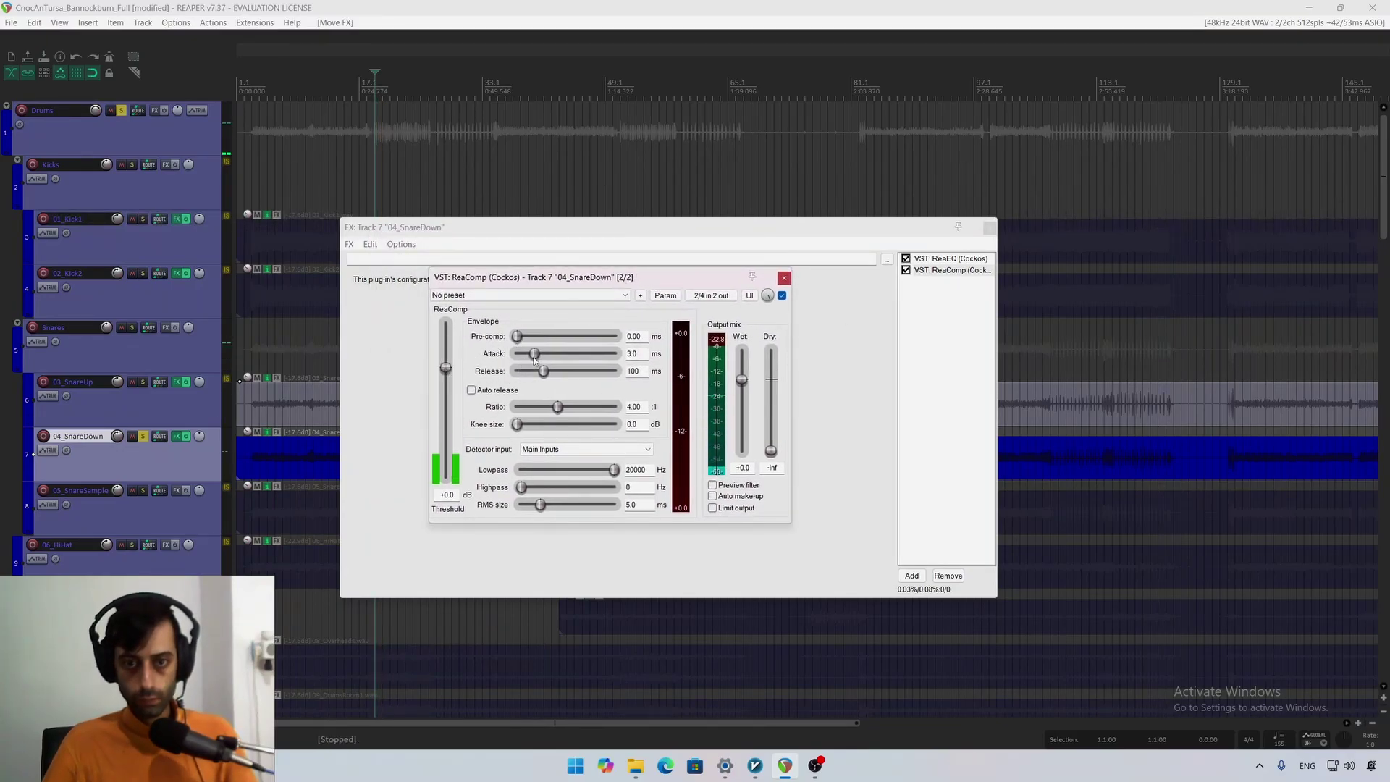
{"action": "left_click_drag", "start_coordinate": [545, 358], "coordinate": [546, 360]}
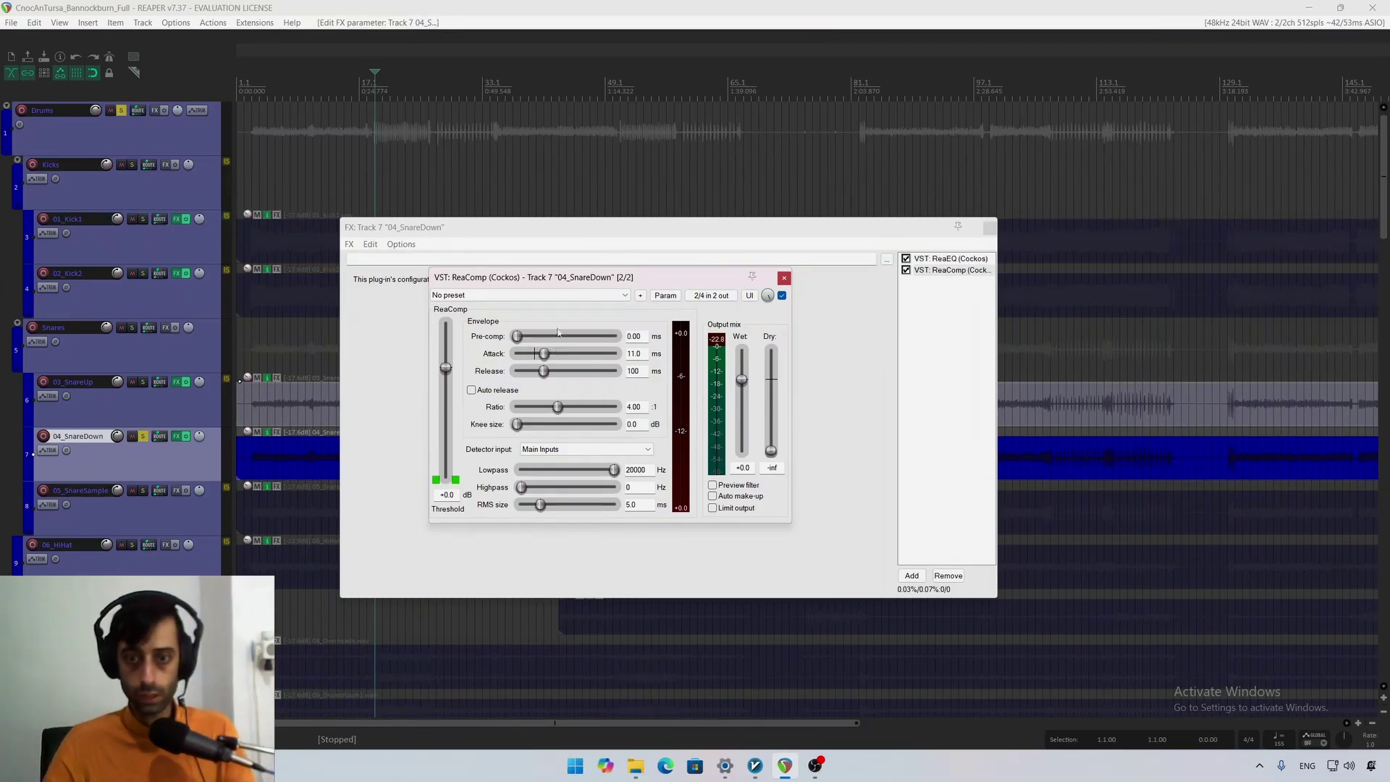
{"action": "key", "text": "space"}
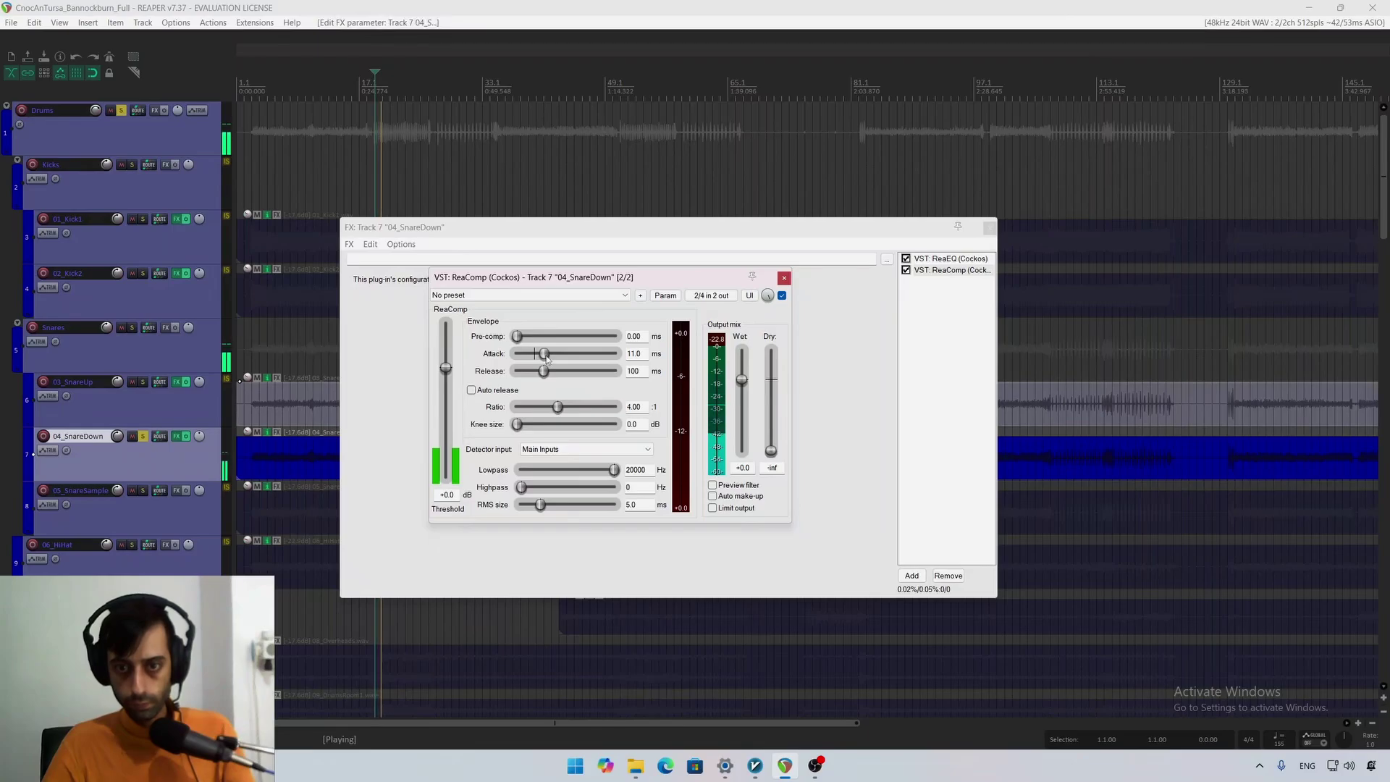
{"action": "left_click_drag", "start_coordinate": [547, 355], "coordinate": [546, 411]}
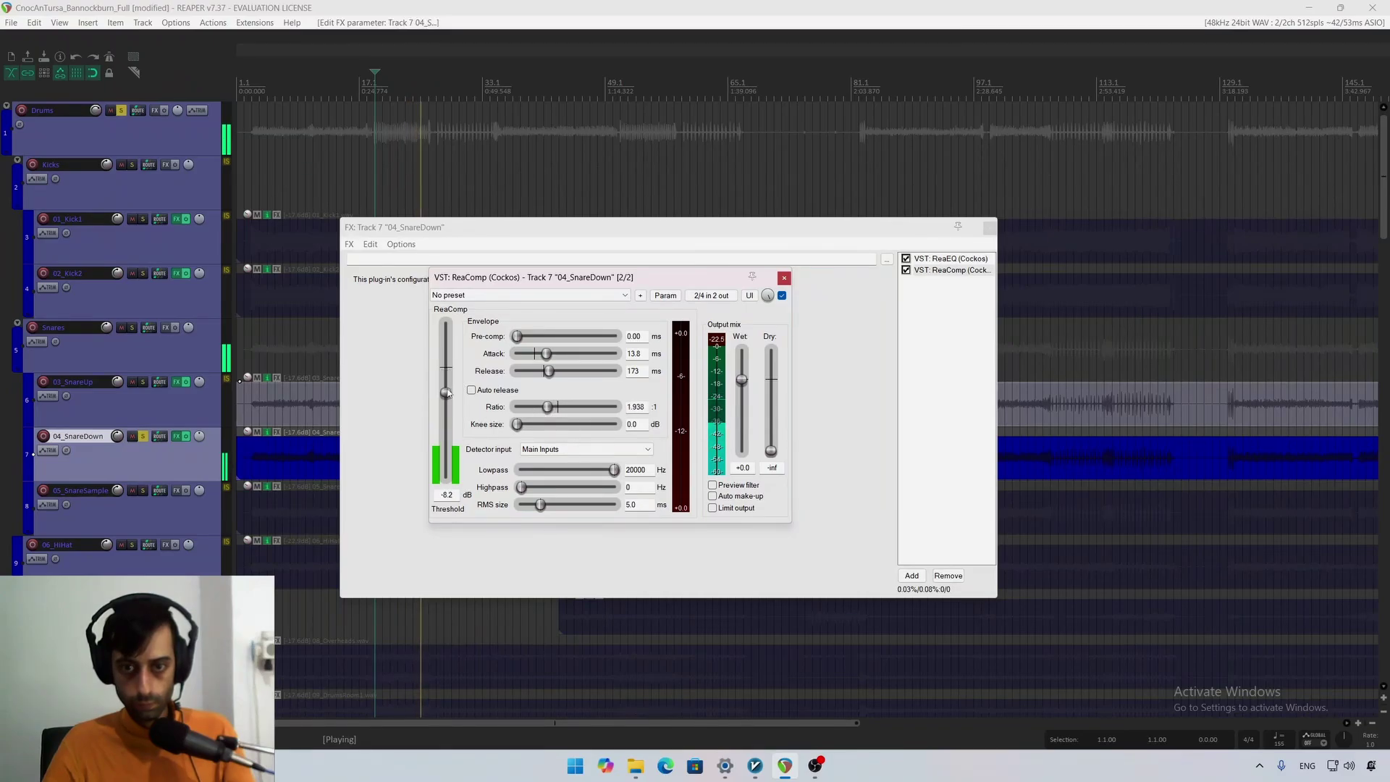
Step: Set ReaComp's threshold to about -41.7 dB, ratio to 1.75:1, knee size to 6 dB and wet output to +2.4 dB
{"action": "left_click_drag", "start_coordinate": [446, 368], "coordinate": [547, 407]}
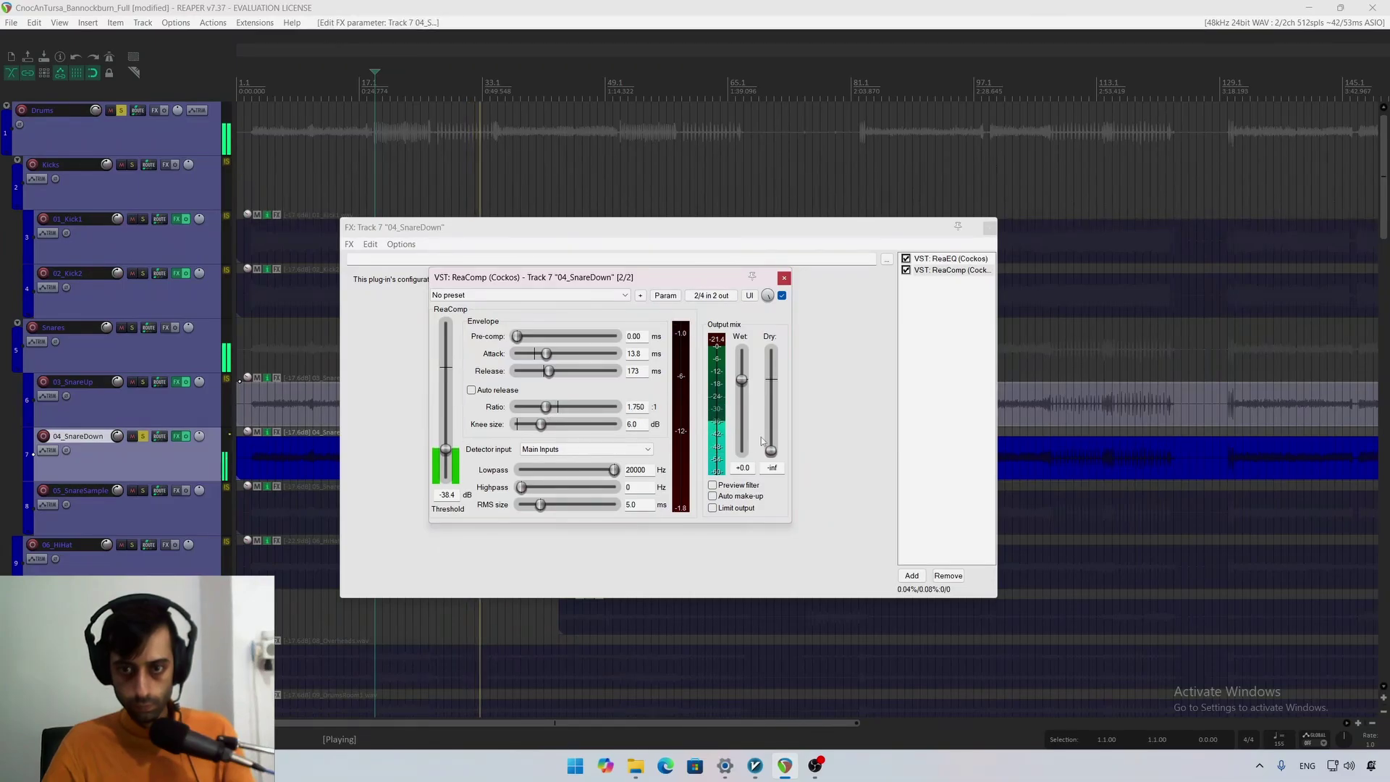
{"action": "left_click_drag", "start_coordinate": [745, 379], "coordinate": [746, 377]}
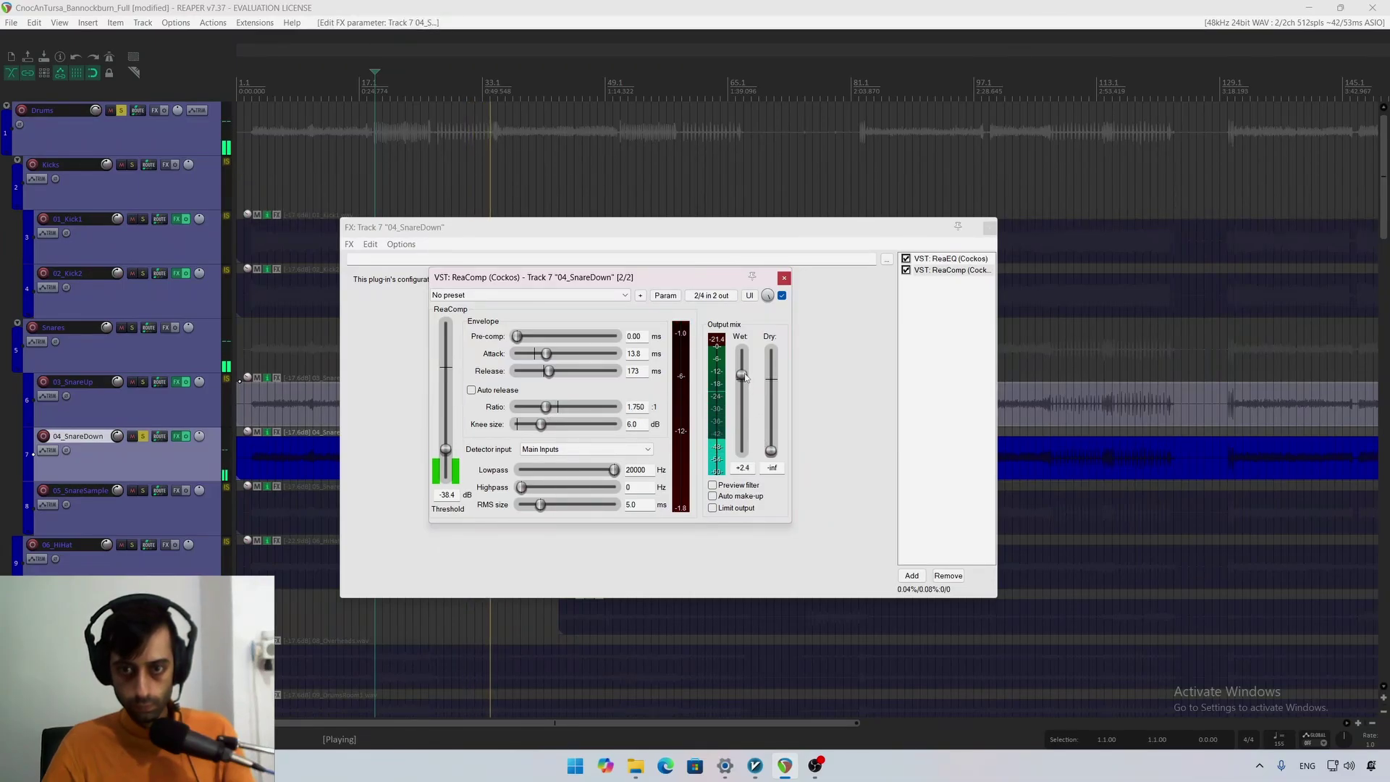
{"action": "left_click_drag", "start_coordinate": [446, 450], "coordinate": [450, 462]}
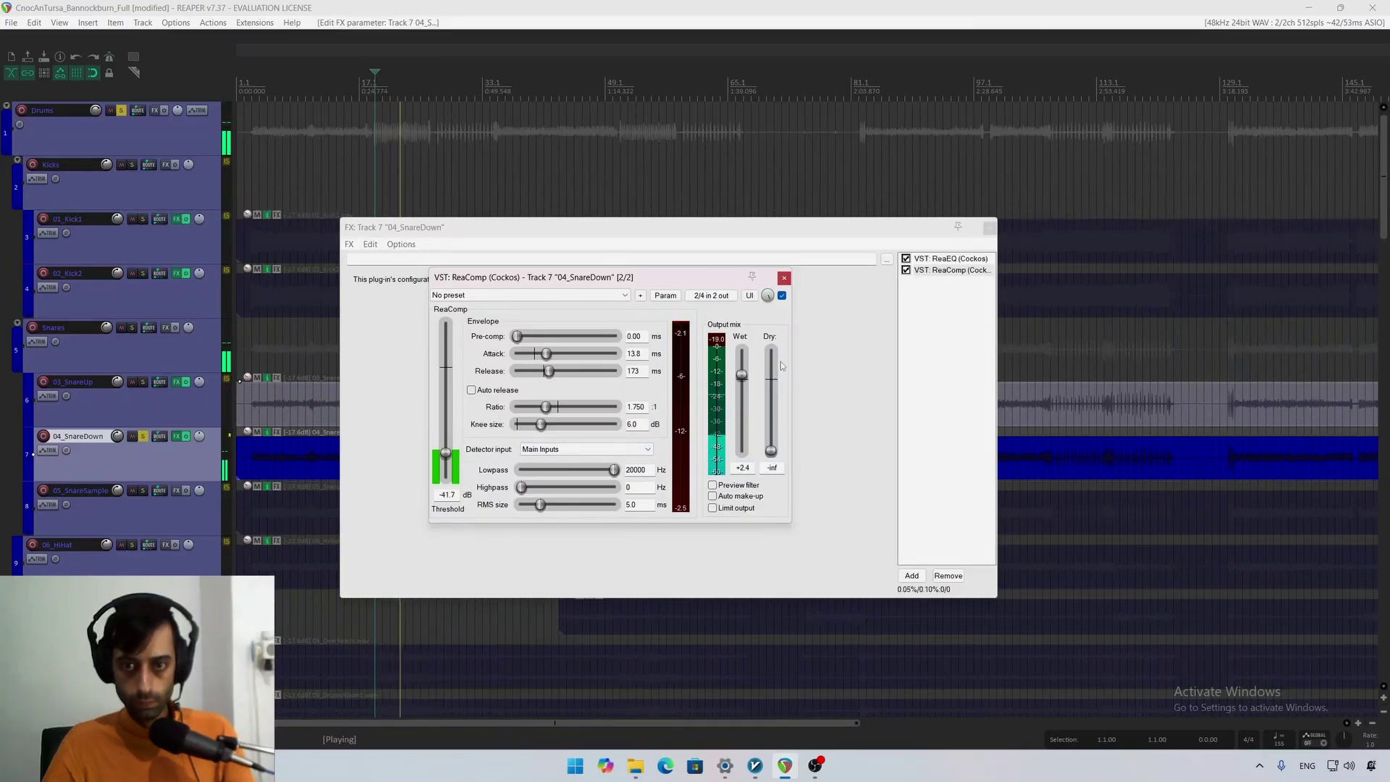
Step: Compare the bottom snare with ReaComp bypassed and active, and reduce the wet output to about +1.7 dB
{"action": "left_click", "coordinate": [782, 296]}
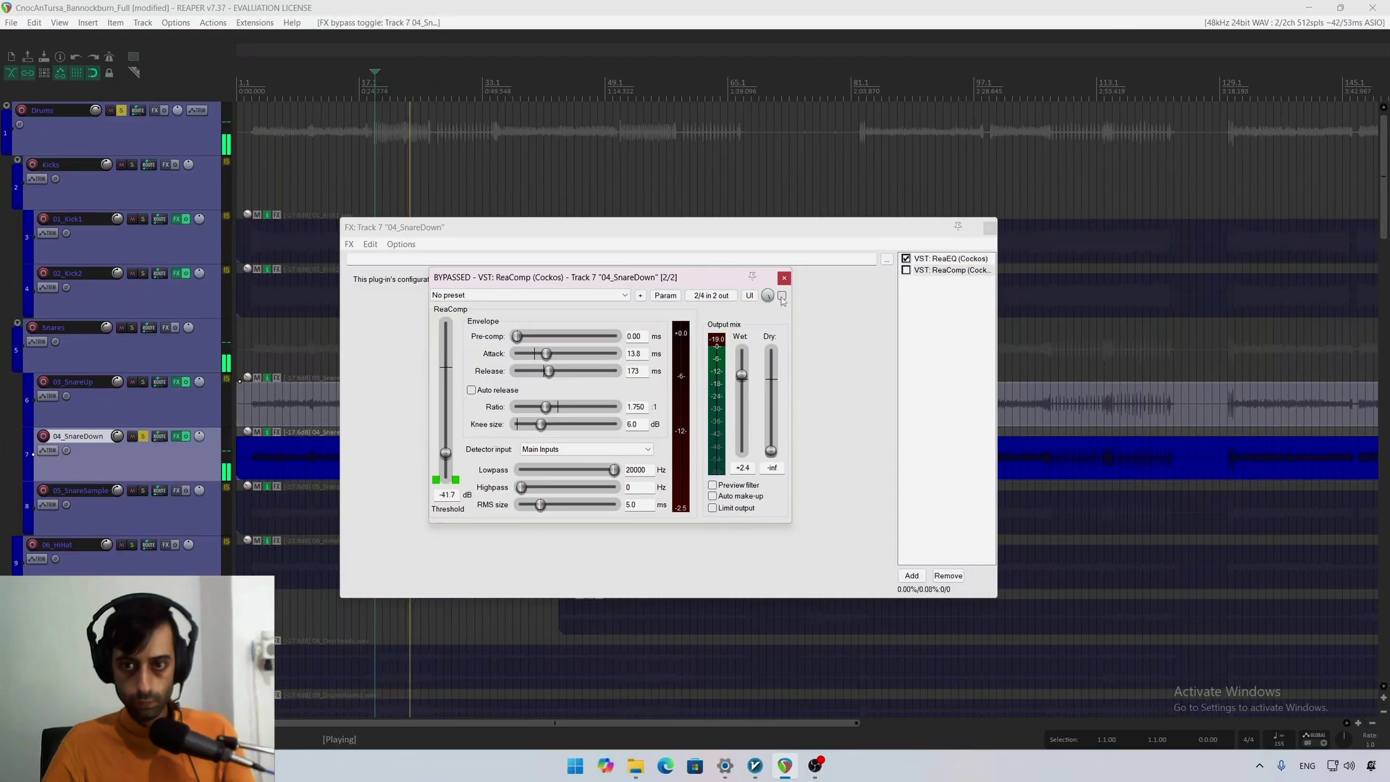
{"action": "left_click", "coordinate": [781, 295]}
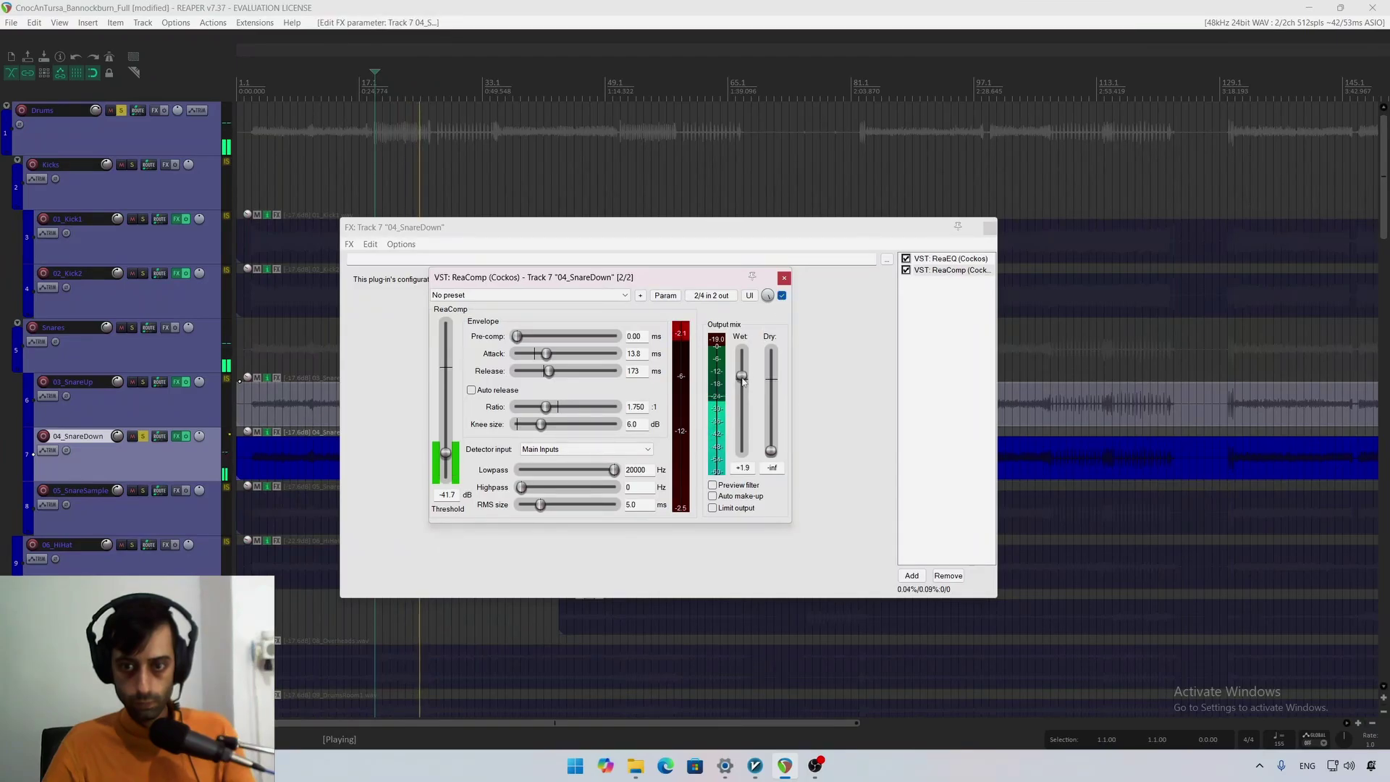
{"action": "left_click_drag", "start_coordinate": [741, 374], "coordinate": [744, 382]}
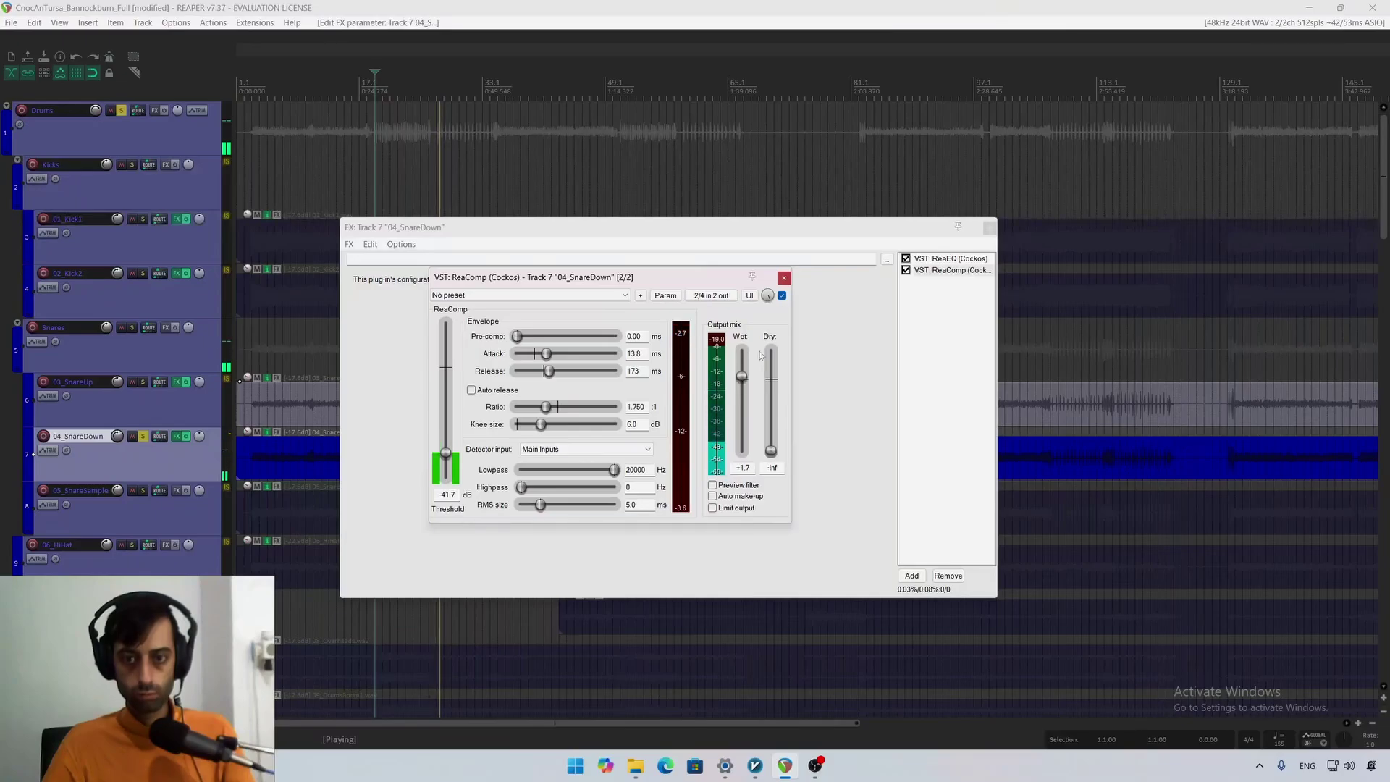
Step: Close the 04_SnareDown compressor and effects chain windows, and play 03_SnareUp and 04_SnareDown soloed together
{"action": "left_click", "coordinate": [784, 278]}
{"action": "key", "text": "space"}
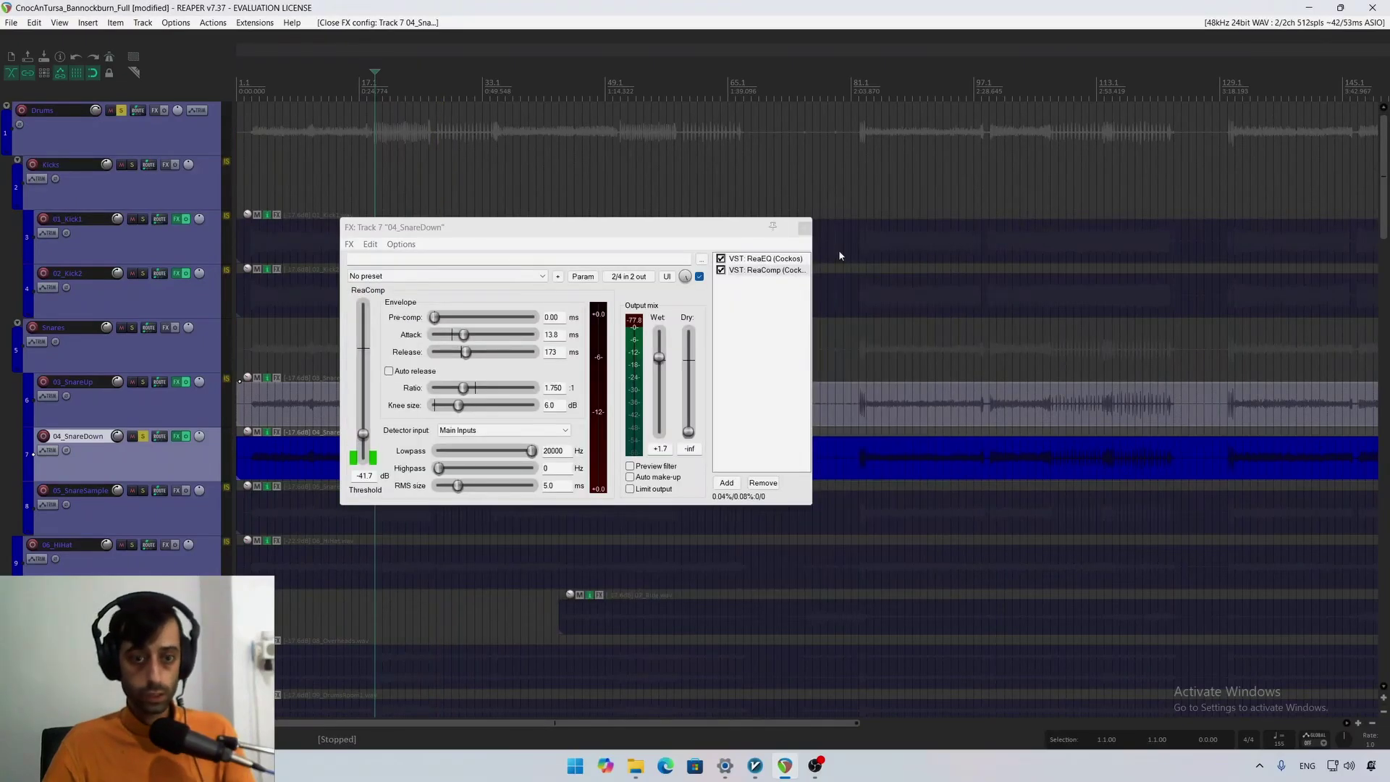
{"action": "left_click", "coordinate": [805, 229]}
{"action": "left_click", "coordinate": [181, 412]}
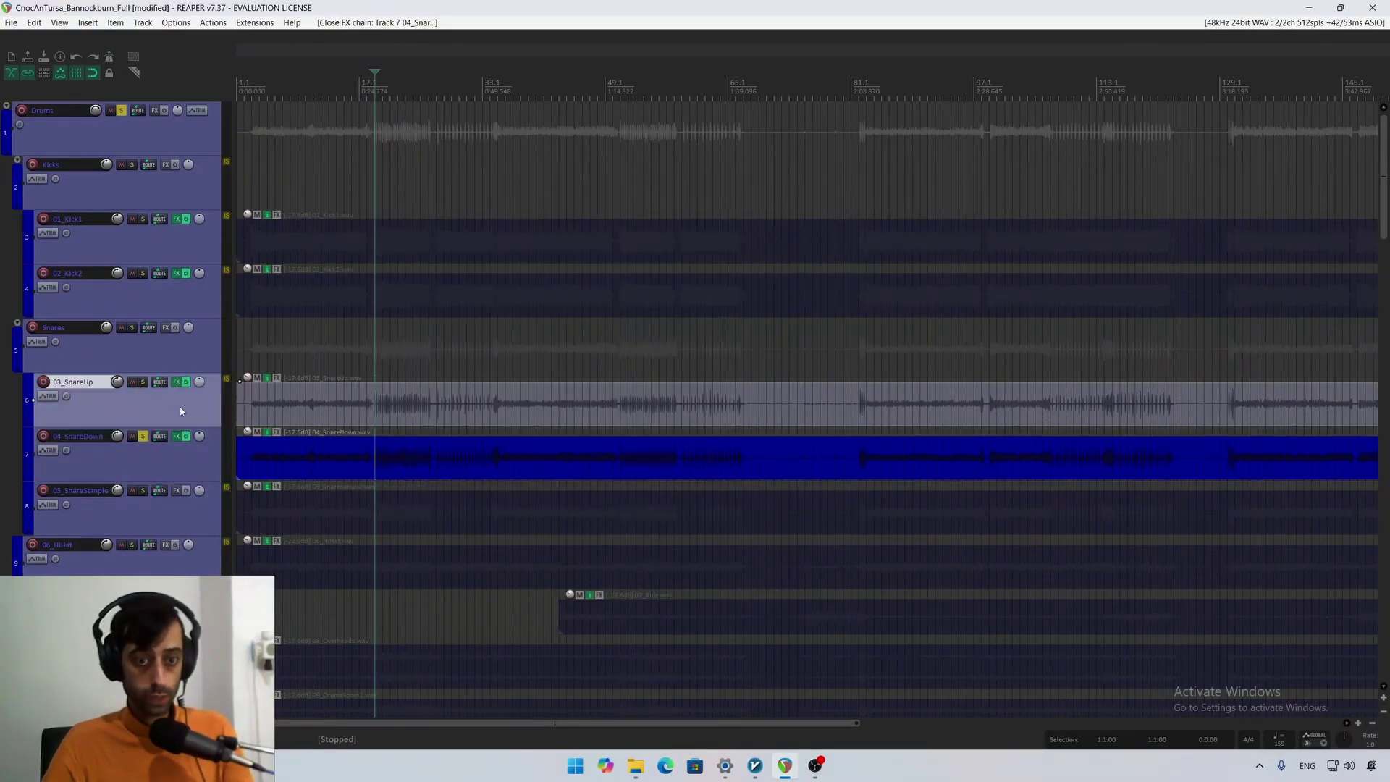
{"action": "left_click_drag", "start_coordinate": [167, 437], "coordinate": [155, 412]}
{"action": "left_click", "coordinate": [143, 383]}
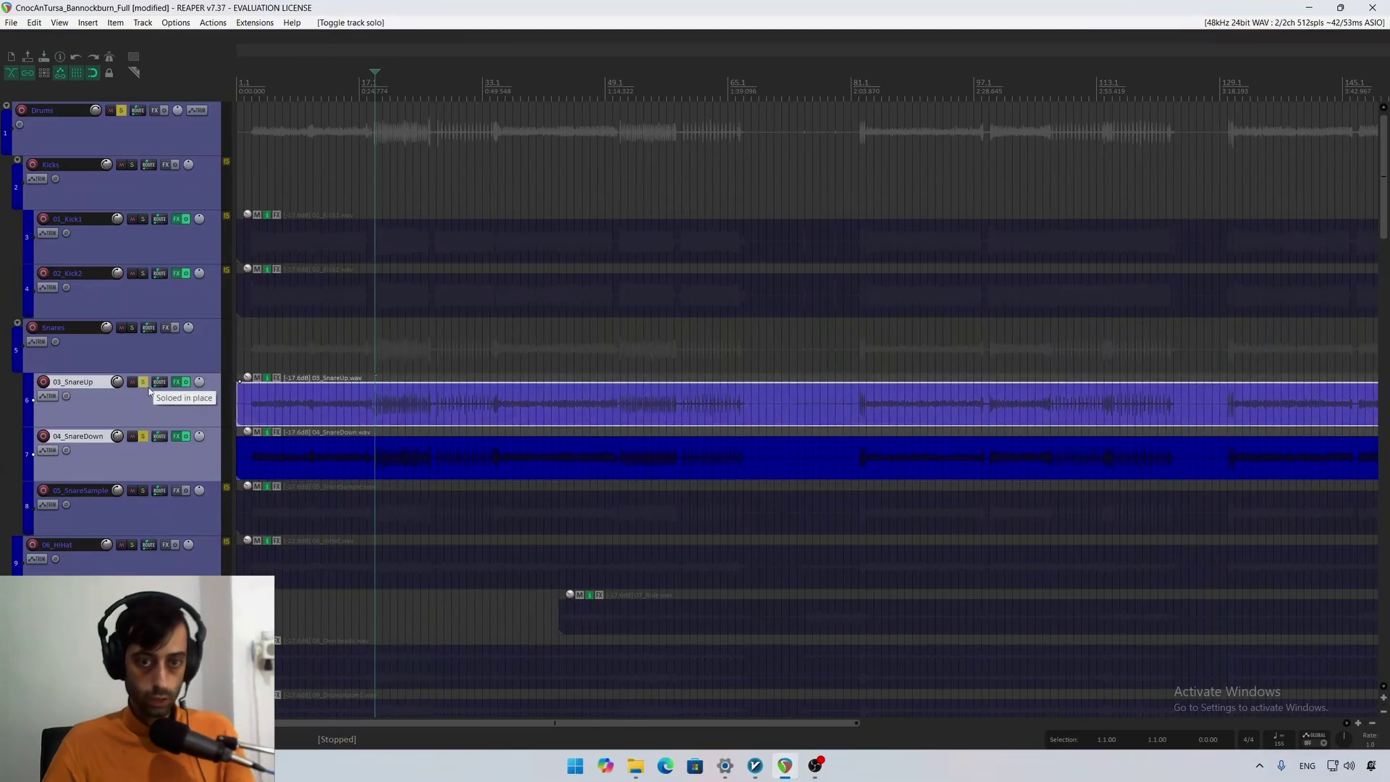
{"action": "key", "text": "space"}
Step: Compare the top snare soloed alone and together with the bottom snare, clearing the solos and stopping playback at the end
{"action": "left_click", "coordinate": [139, 437]}
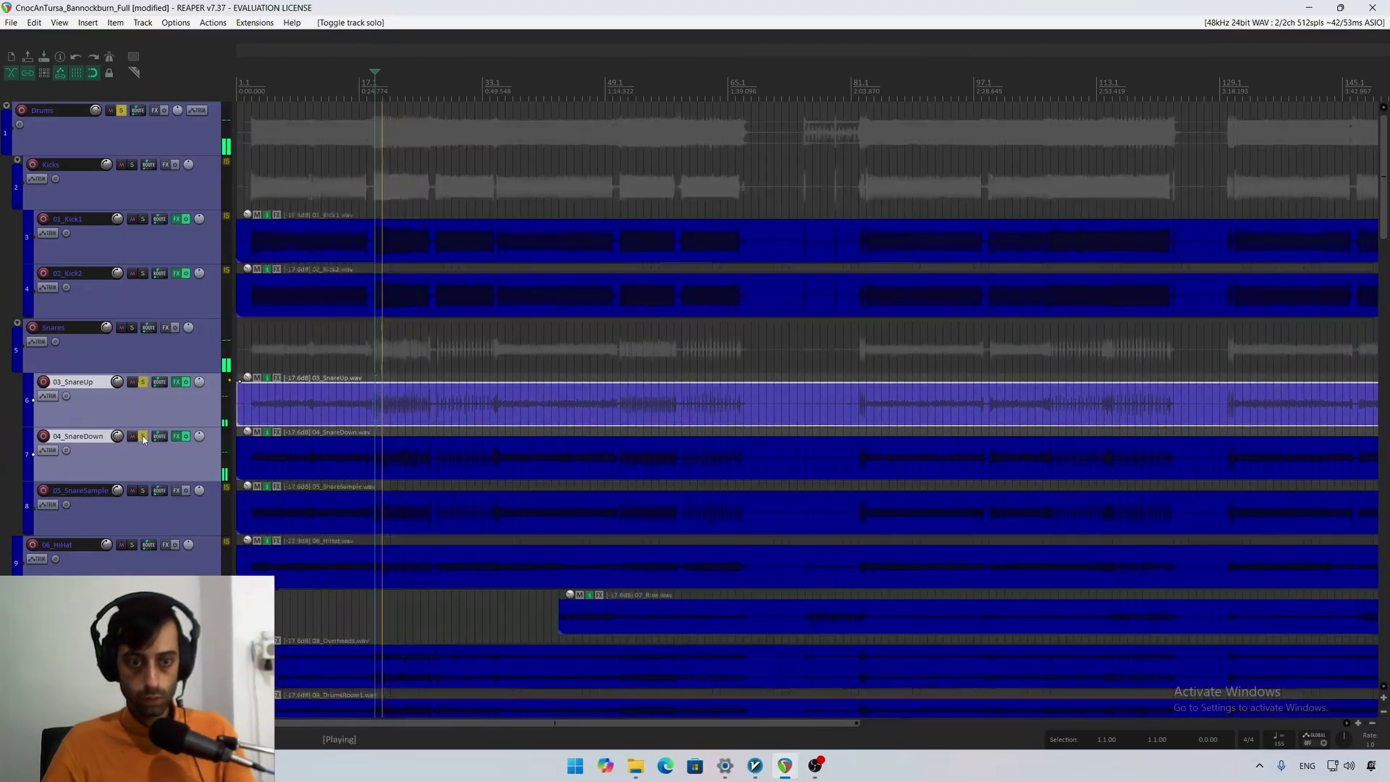
{"action": "left_click", "coordinate": [141, 410]}
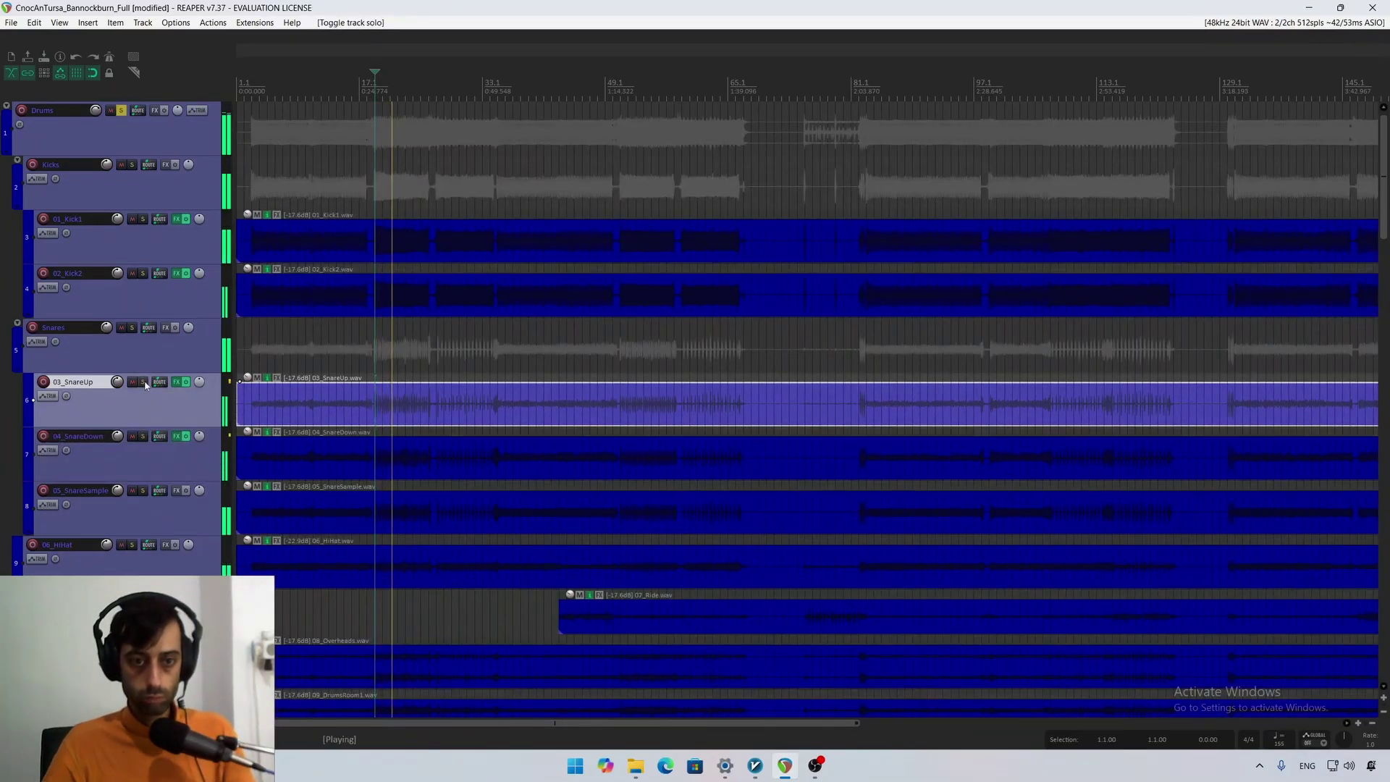
{"action": "left_click", "coordinate": [143, 382]}
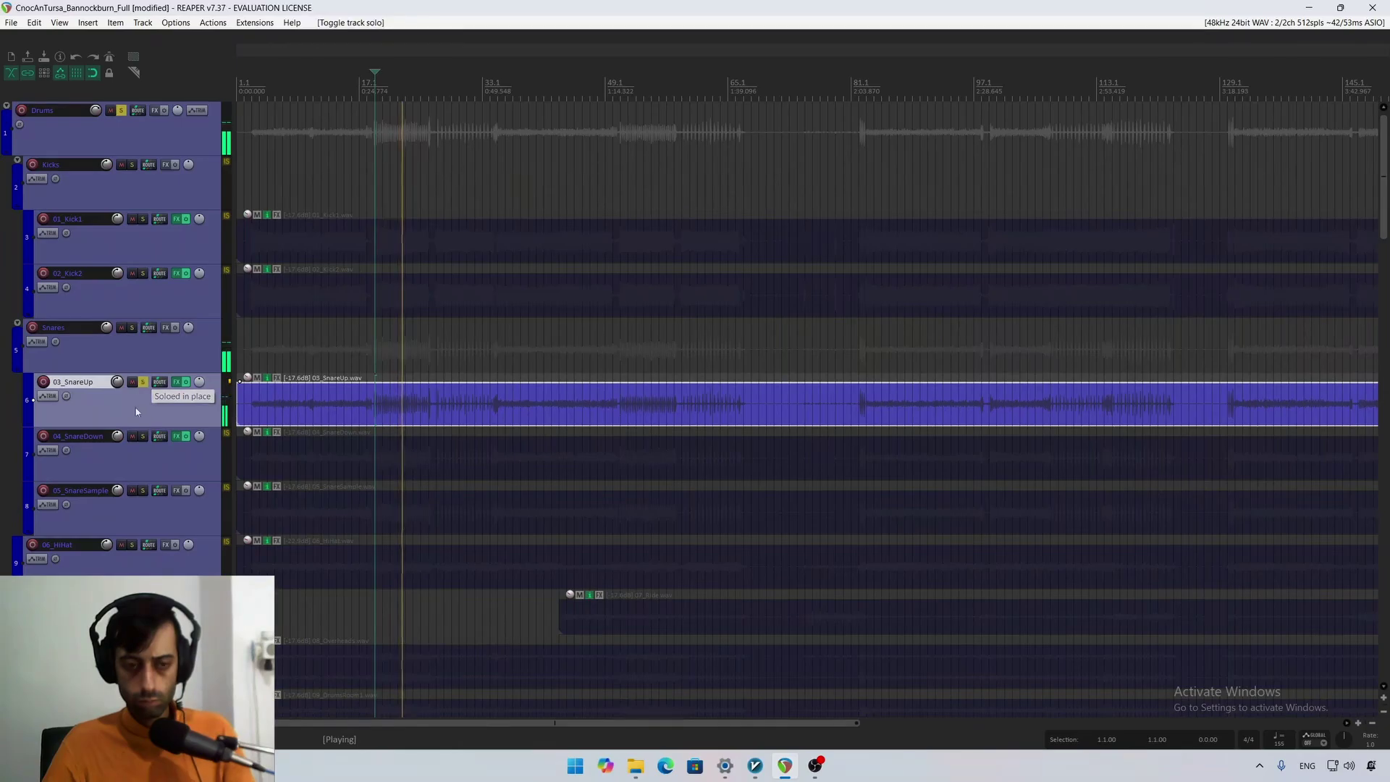
{"action": "left_click", "coordinate": [142, 436]}
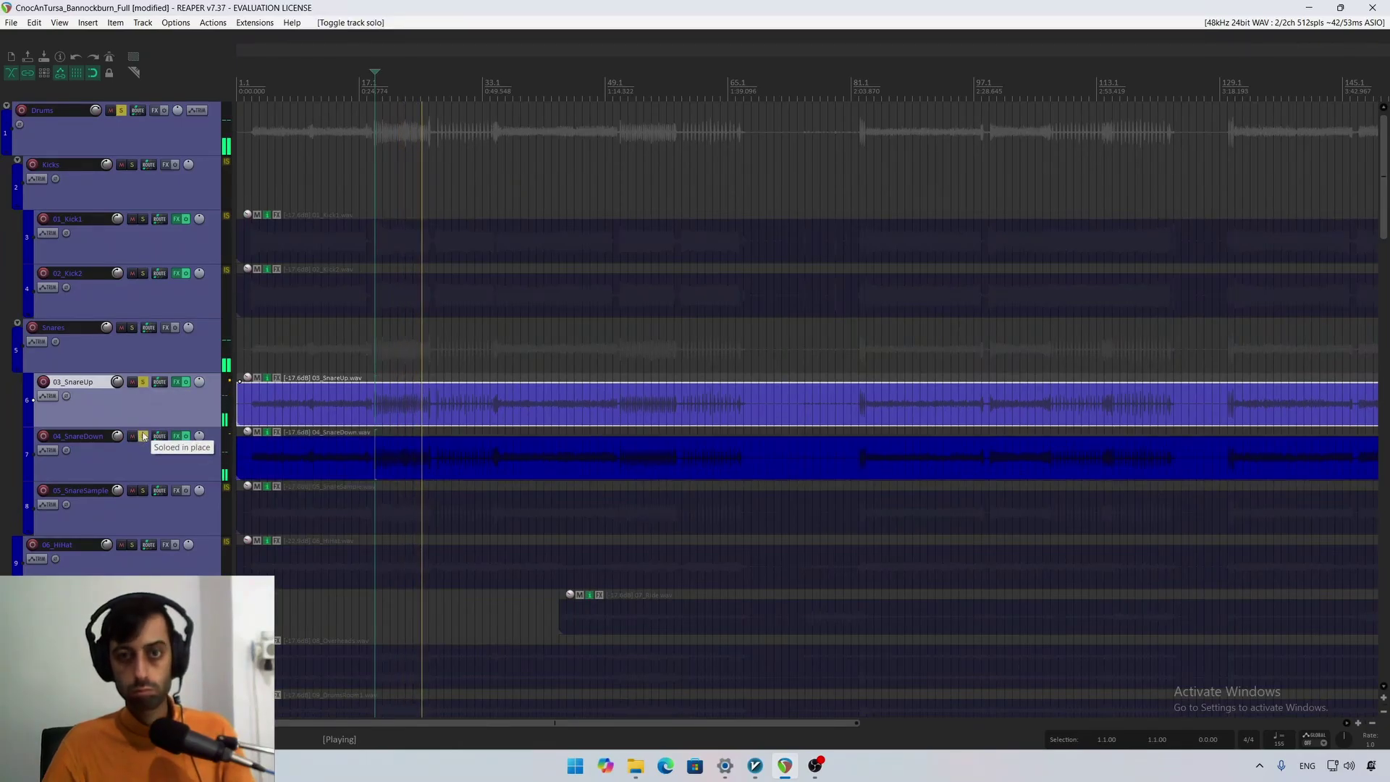
{"action": "left_click", "coordinate": [143, 436]}
{"action": "key", "text": "space"}
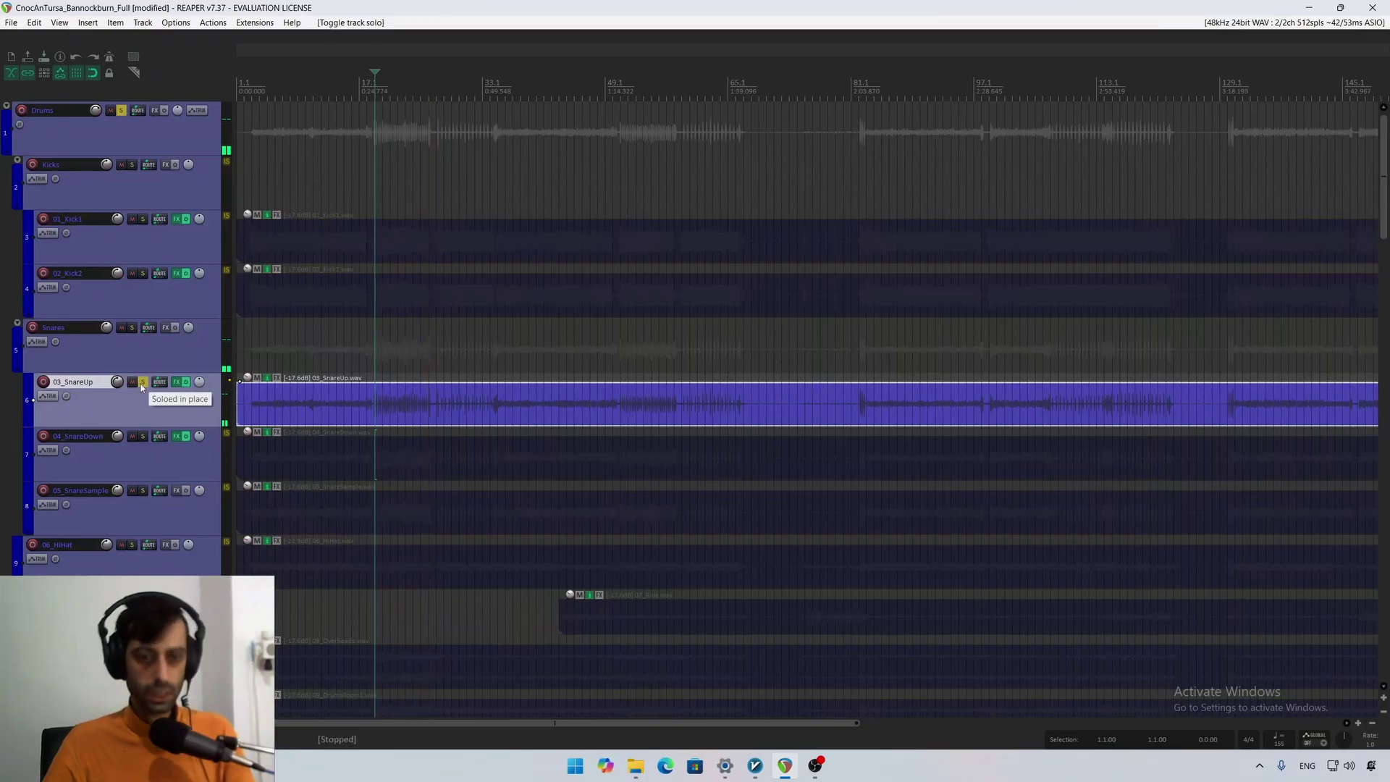
{"action": "left_click", "coordinate": [142, 381]}
Step: Audition 05_SnareSample in solo, and listen to the whole Snares folder soloed
{"action": "left_click", "coordinate": [144, 490]}
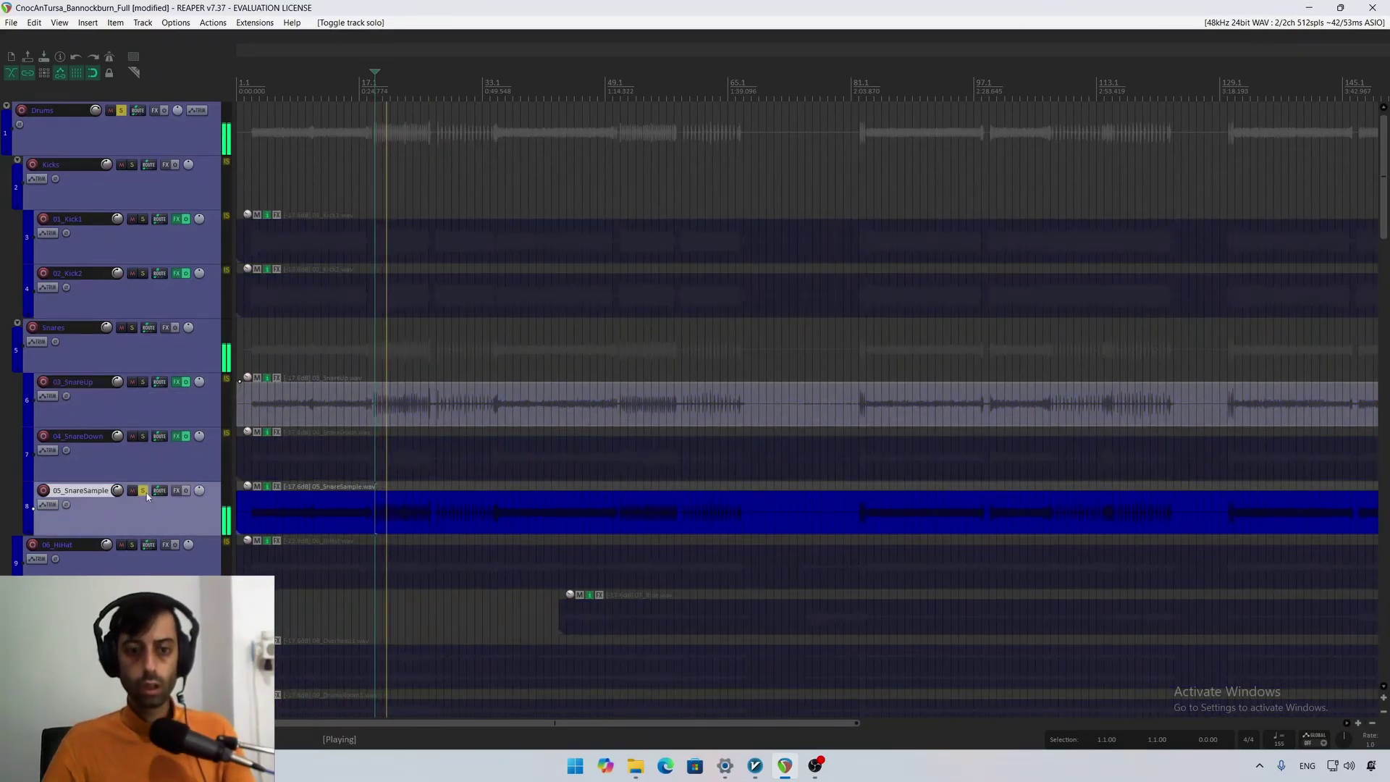
{"action": "left_click", "coordinate": [144, 491]}
{"action": "left_click", "coordinate": [132, 328]}
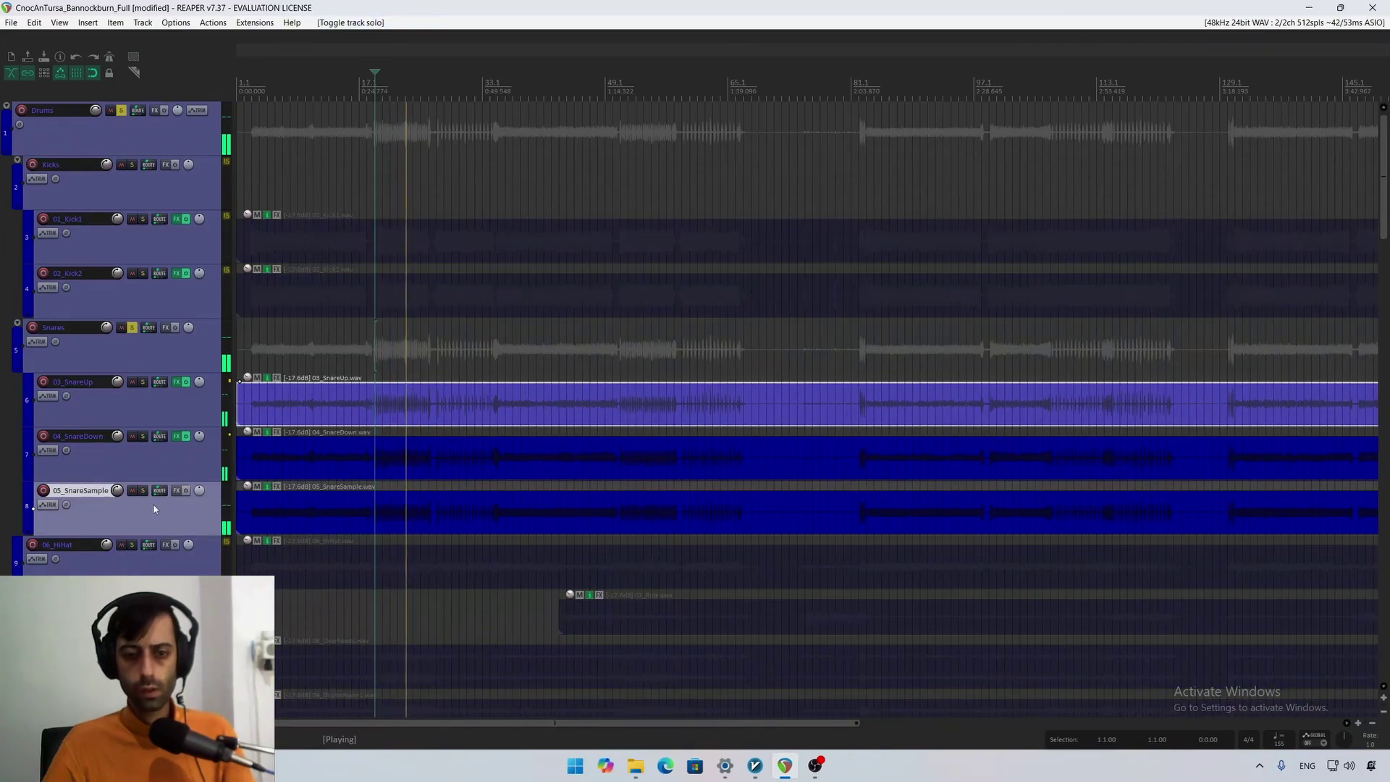
{"action": "key", "text": "space"}
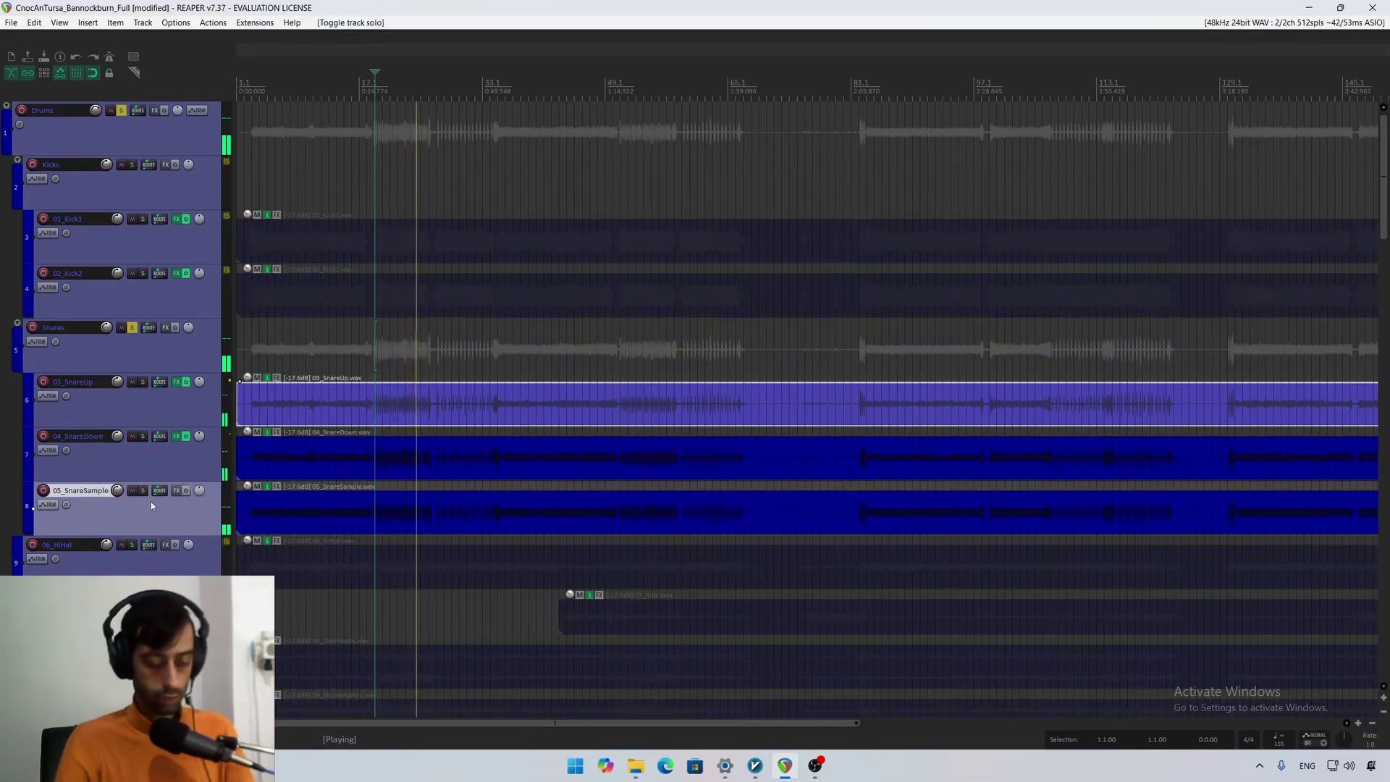
Step: Show the mixer, copy ReaComp onto 05_SnareSample, and audition the sample alone and with the other snares
{"action": "key", "text": "ctrl+m"}
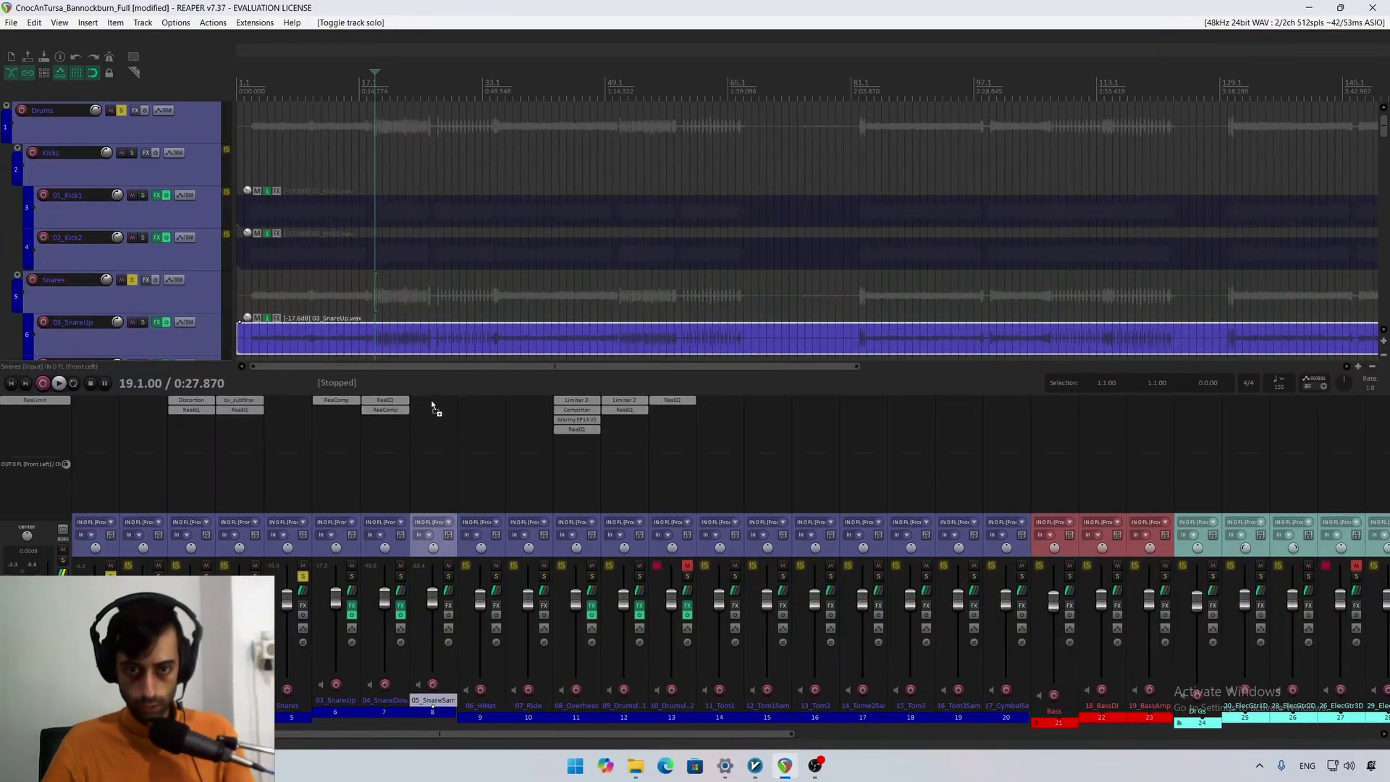
{"action": "left_click_drag", "start_coordinate": [432, 402], "coordinate": [433, 403]}
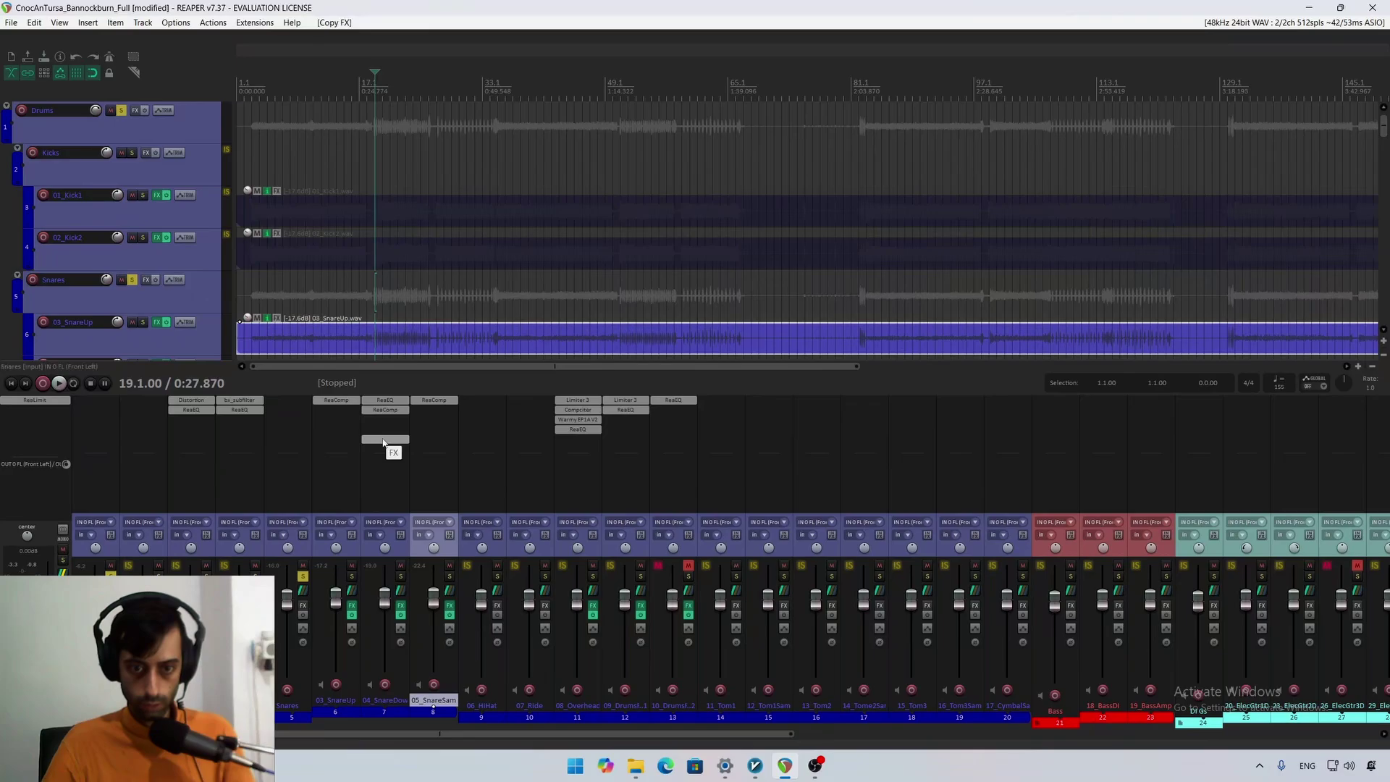
{"action": "key", "text": "space"}
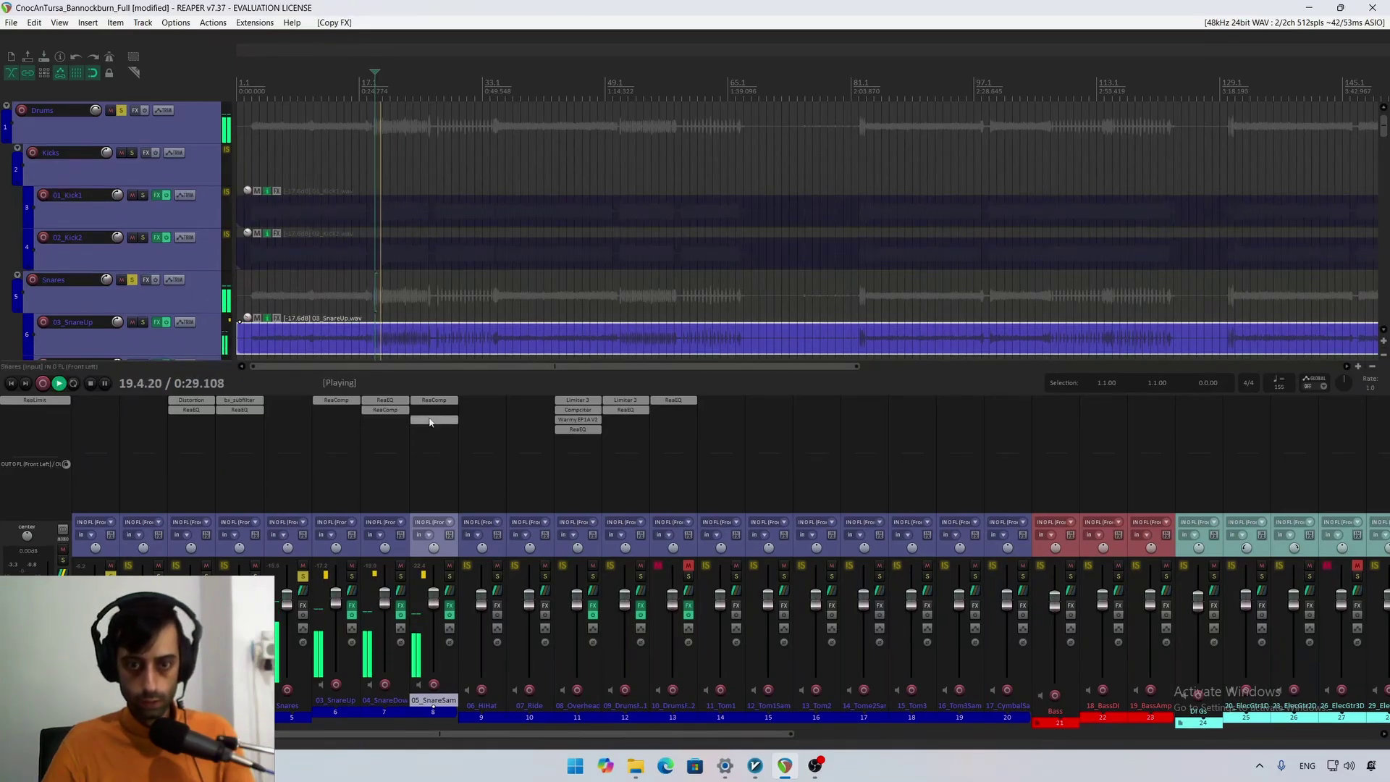
{"action": "left_click", "coordinate": [448, 577]}
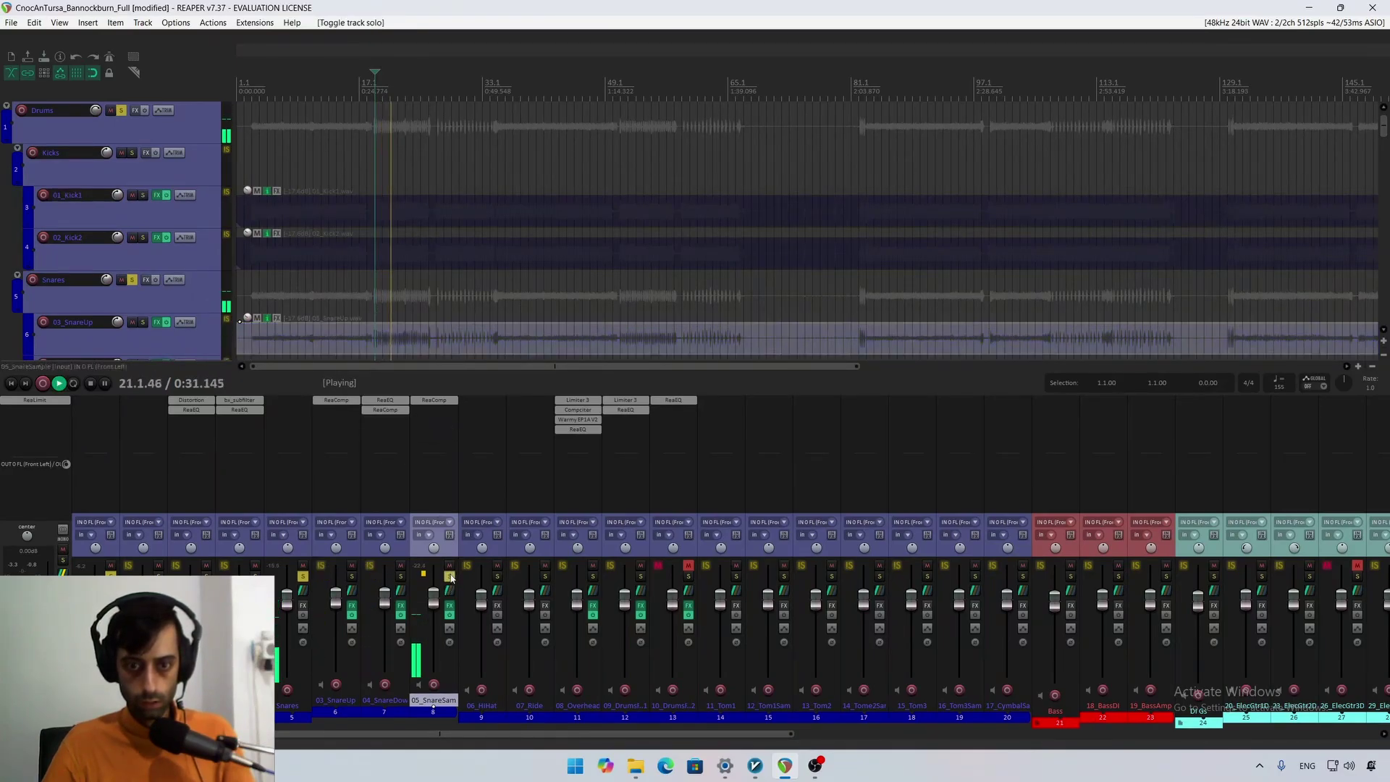
{"action": "left_click", "coordinate": [449, 577]}
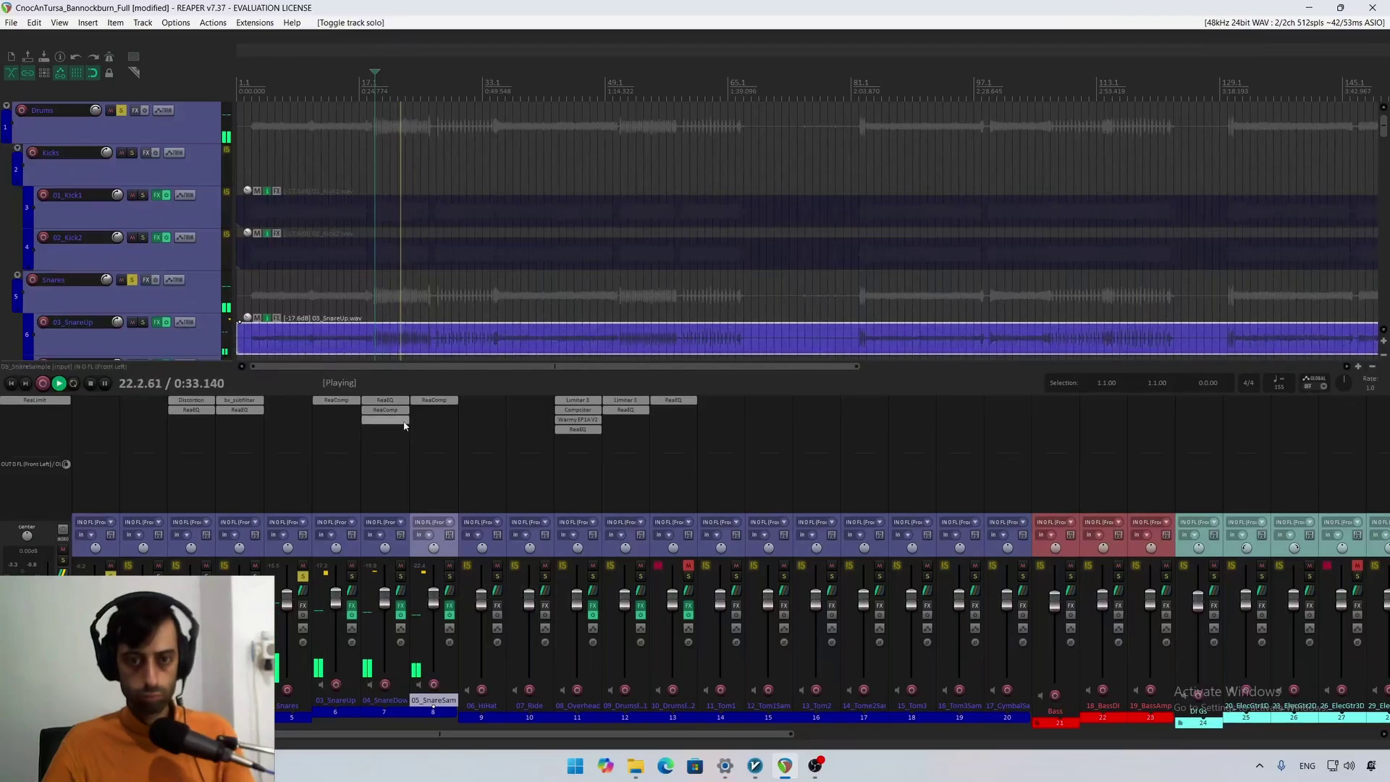
{"action": "key", "text": "space"}
Step: Add ReaEQ after ReaComp on 05_SnareSample, and move and enlarge its window for editing
{"action": "double_click", "coordinate": [440, 417]}
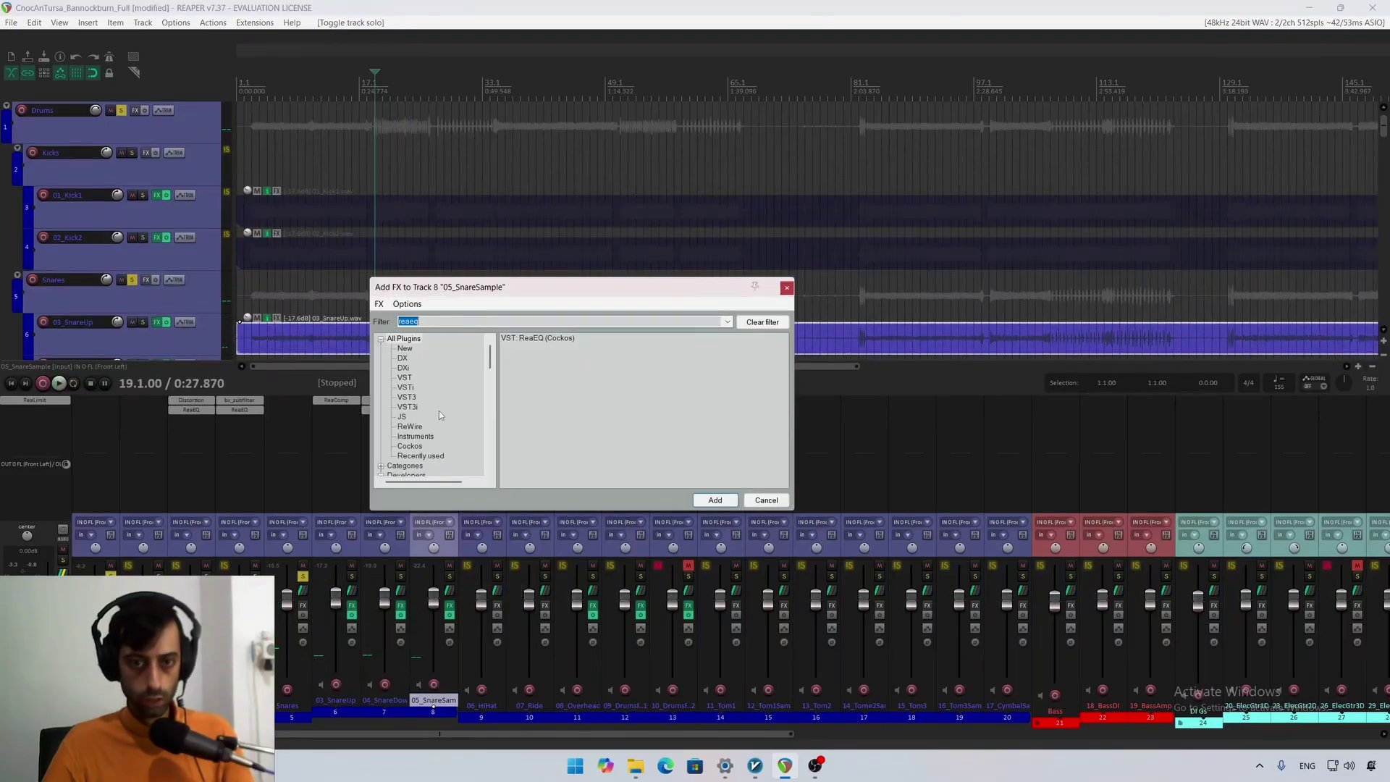
{"action": "double_click", "coordinate": [536, 339]}
{"action": "key", "text": "space"}
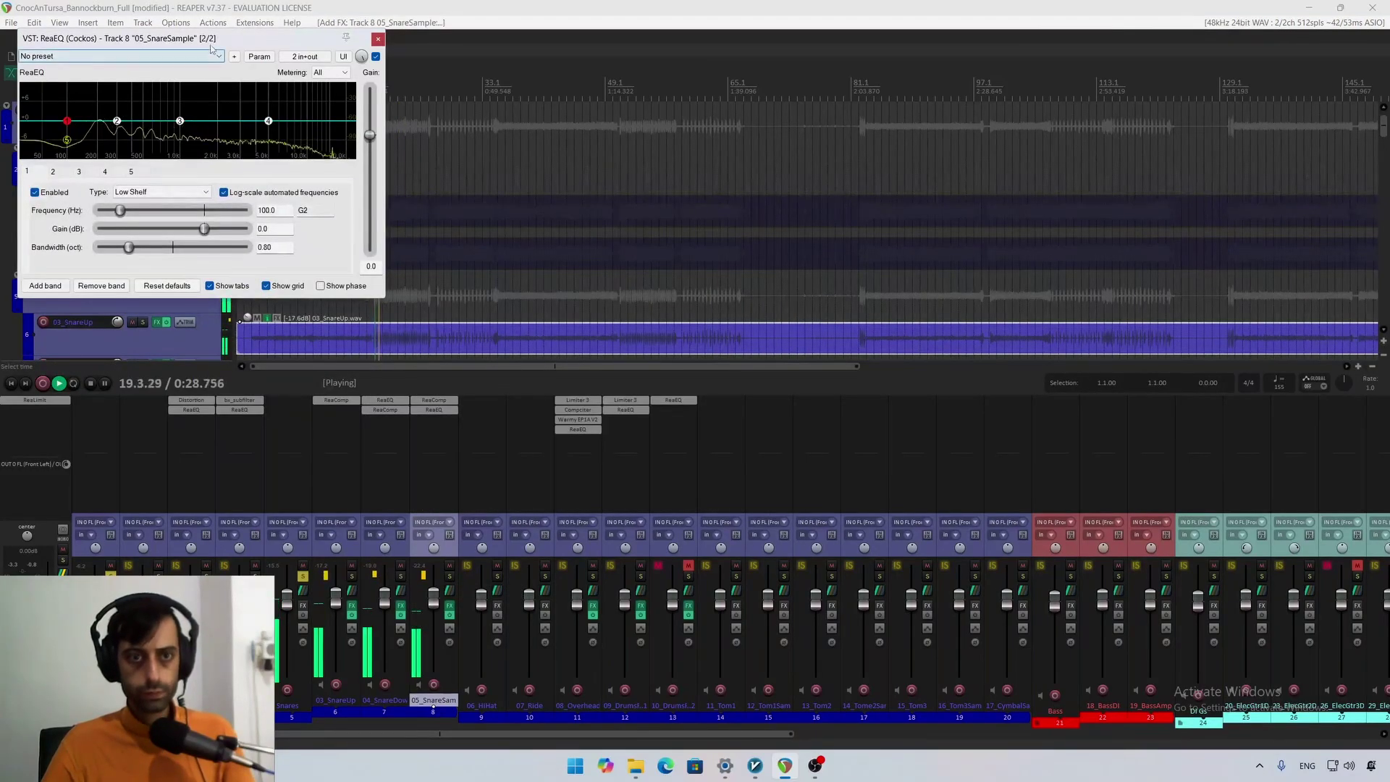
{"action": "left_click_drag", "start_coordinate": [211, 45], "coordinate": [474, 208]}
{"action": "key", "text": "space"}
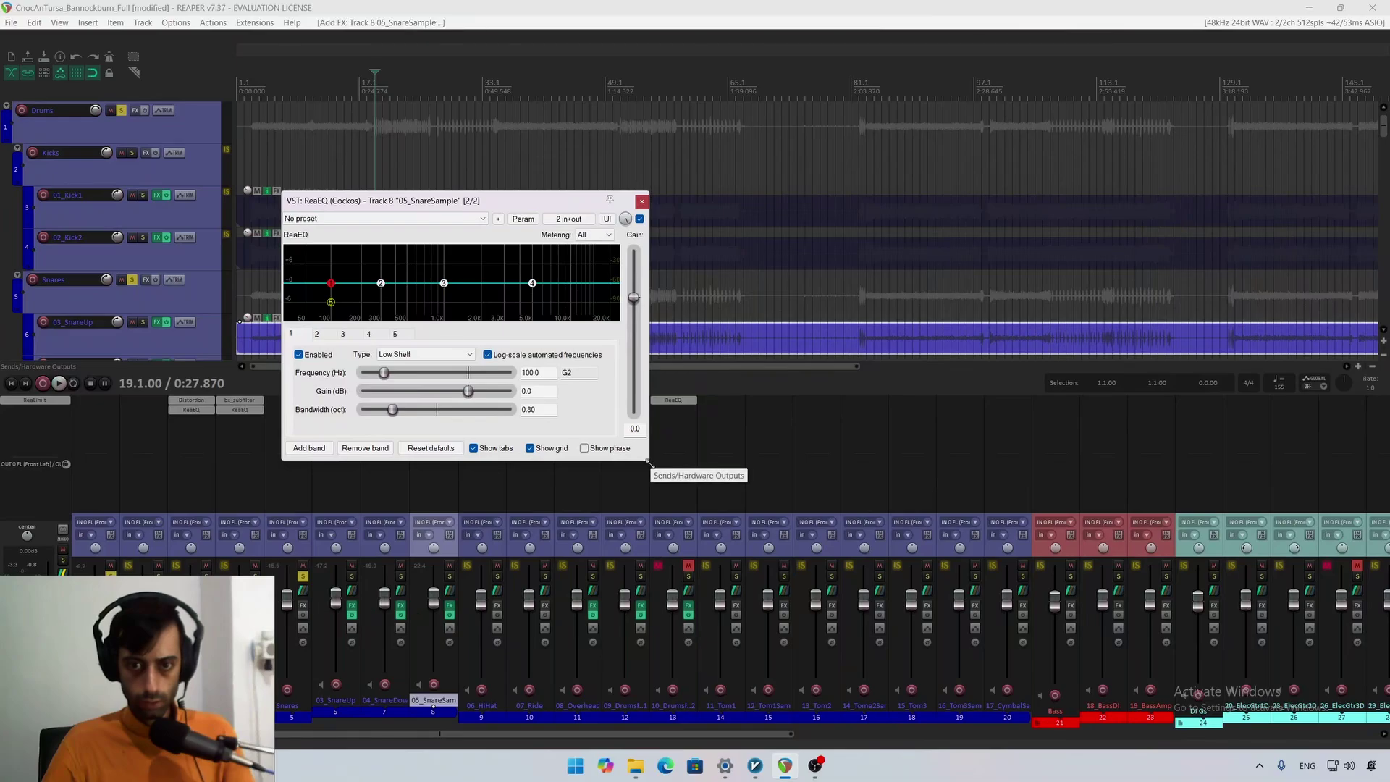
{"action": "left_click_drag", "start_coordinate": [649, 464], "coordinate": [829, 614]}
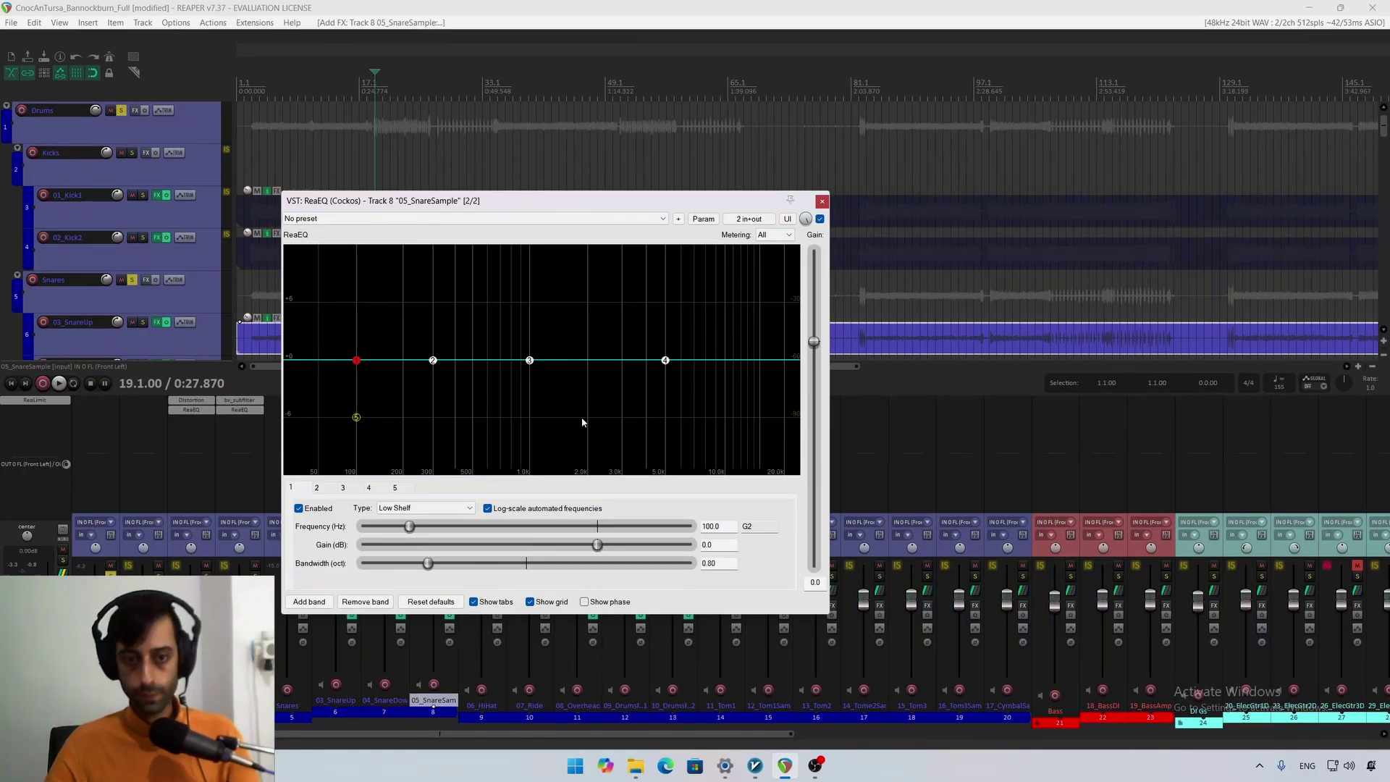
Step: Apply ReaEQ's high-pass just above 100 Hz, cut band 2 by 5.3 dB at 389.3 Hz, and compare the EQ bypassed and active
{"action": "key", "text": "space"}
{"action": "left_click", "coordinate": [356, 418]}
{"action": "left_click_drag", "start_coordinate": [357, 425], "coordinate": [382, 426]}
{"action": "left_click_drag", "start_coordinate": [433, 359], "coordinate": [452, 412]}
{"action": "left_click", "coordinate": [820, 219]}
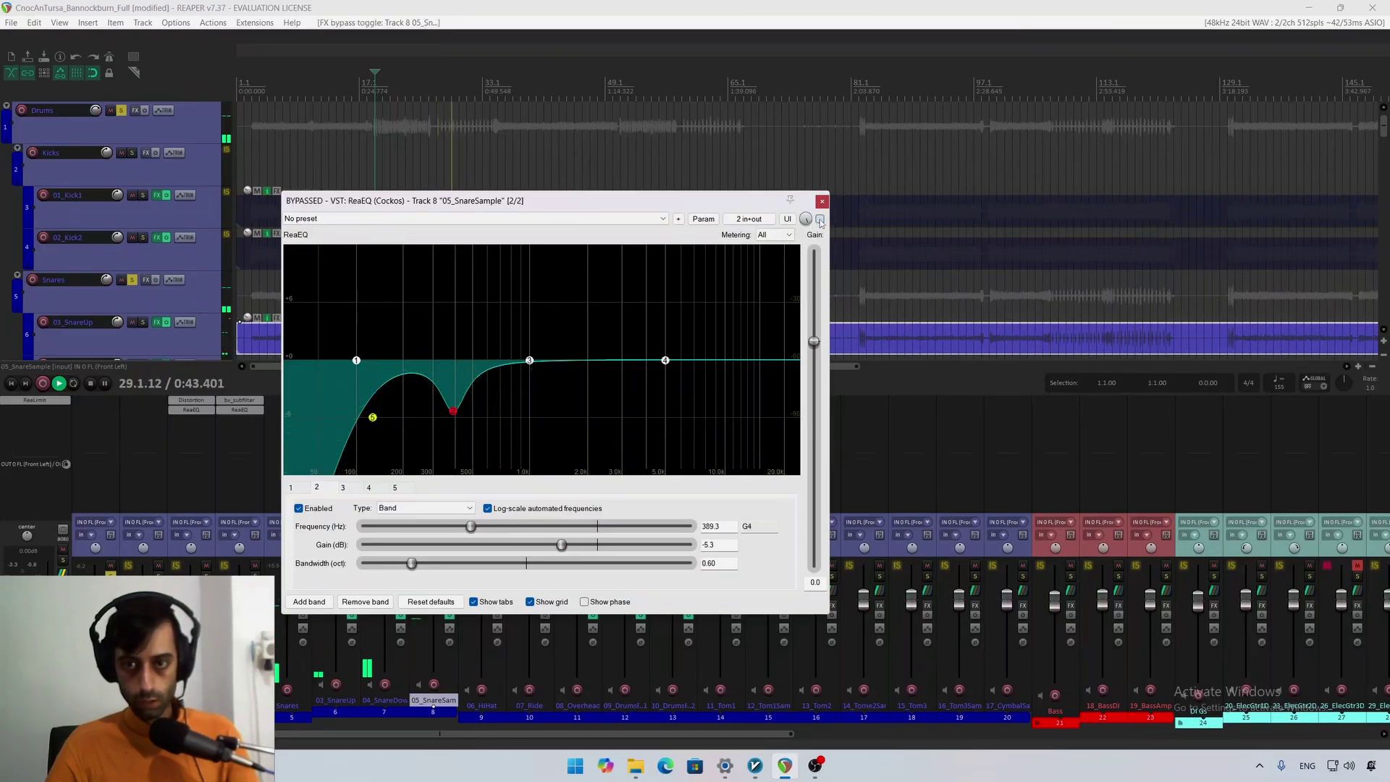
{"action": "left_click", "coordinate": [821, 218]}
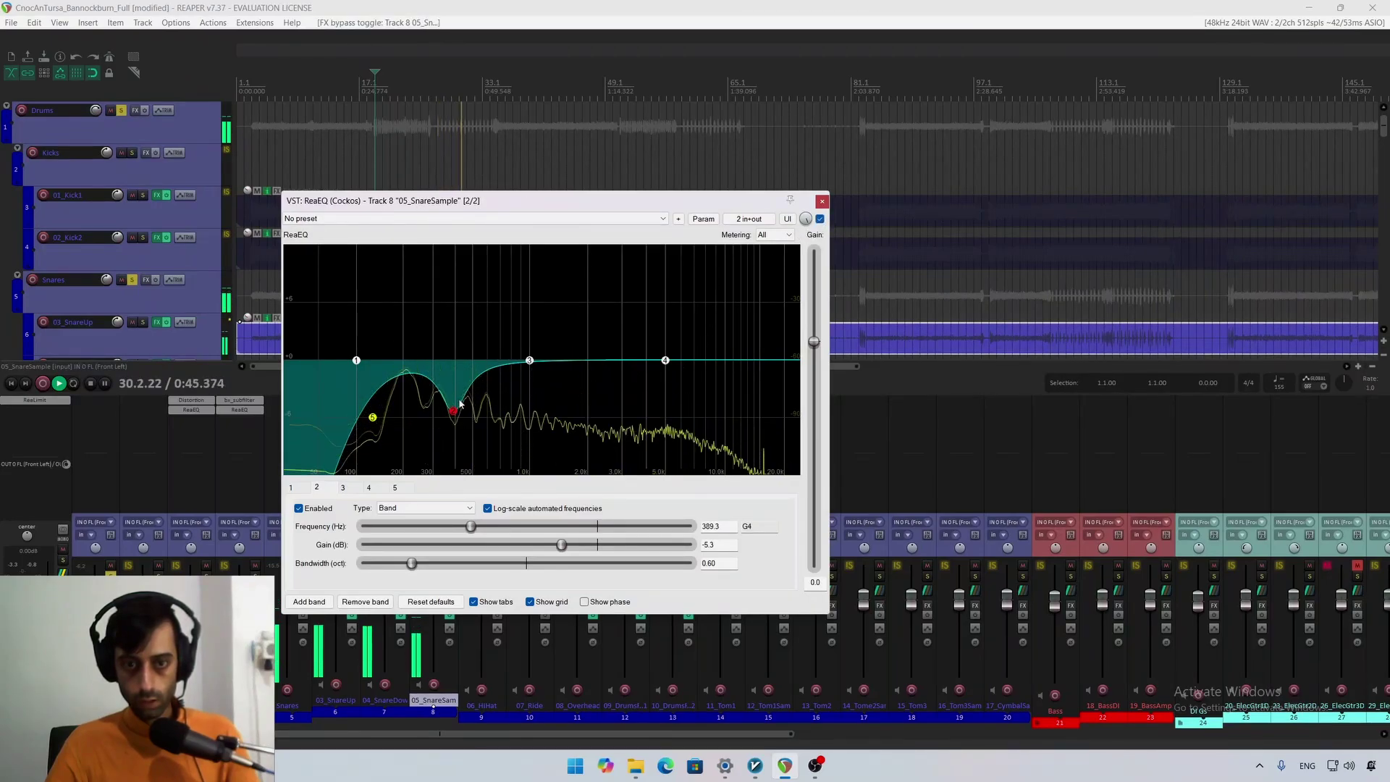
Step: Set ReaEQ band 2 to -9.2 dB at 348.1 Hz and compare the EQ bypassed and active during playback
{"action": "mouse_move", "coordinate": [448, 428]}
{"action": "left_mouse_down"}
{"action": "mouse_move", "coordinate": [445, 465]}
{"action": "mouse_move", "coordinate": [444, 453]}
{"action": "left_mouse_up"}
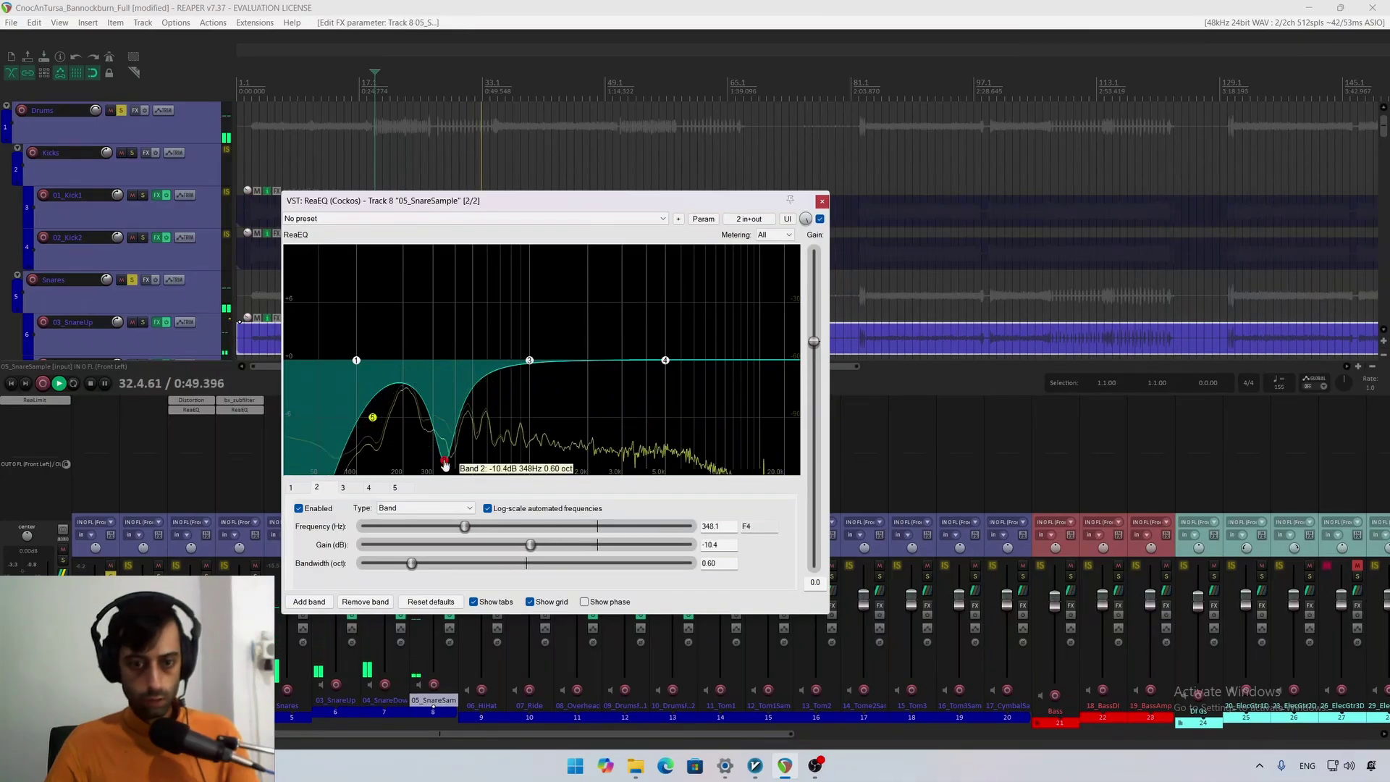
{"action": "left_click", "coordinate": [820, 219]}
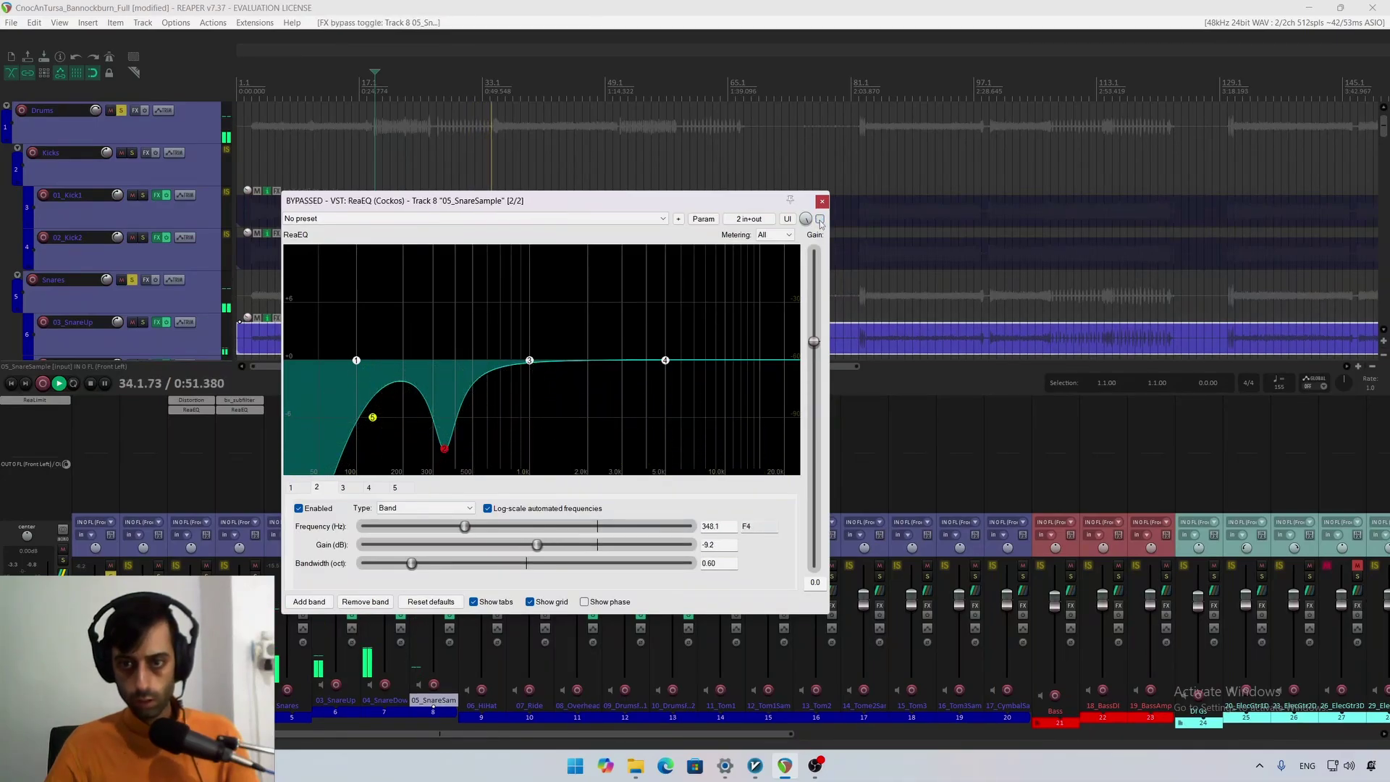
{"action": "left_click_drag", "start_coordinate": [670, 203], "coordinate": [944, 199]}
{"action": "left_click", "coordinate": [1094, 215]}
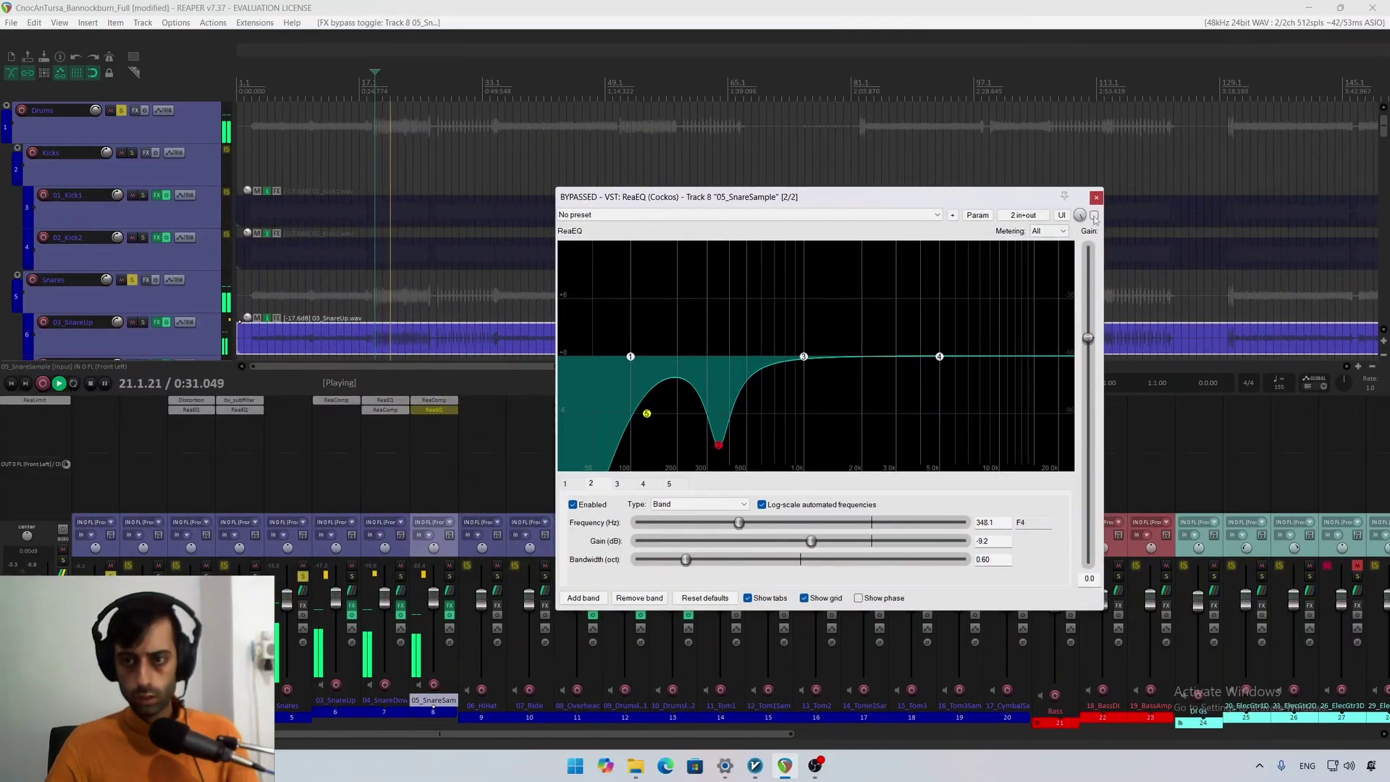
{"action": "key", "text": "space"}
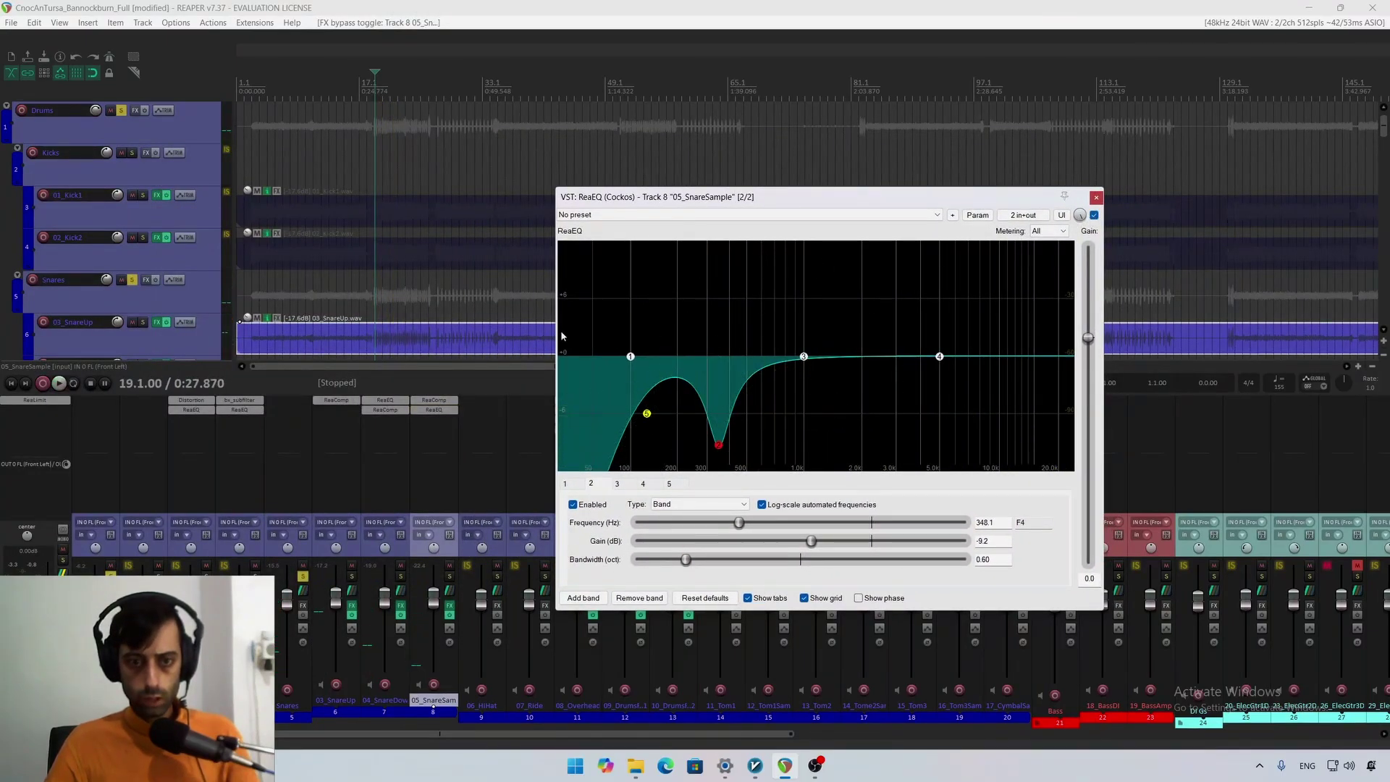
Step: Solo 05_SnareSample instead of the Snares folder and audition it with ReaEQ active
{"action": "left_click", "coordinate": [303, 576]}
{"action": "left_click", "coordinate": [449, 576]}
{"action": "key", "text": "space"}
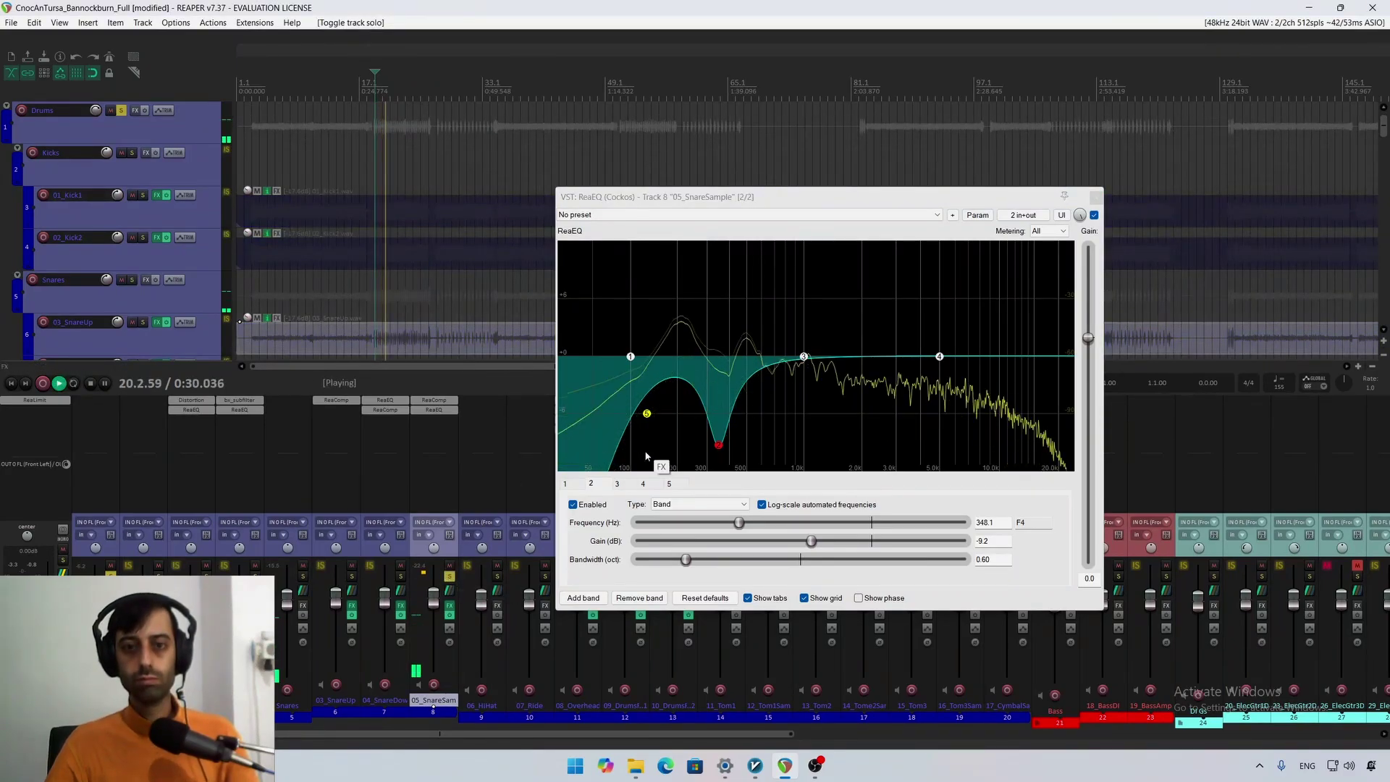
{"action": "key", "text": "space"}
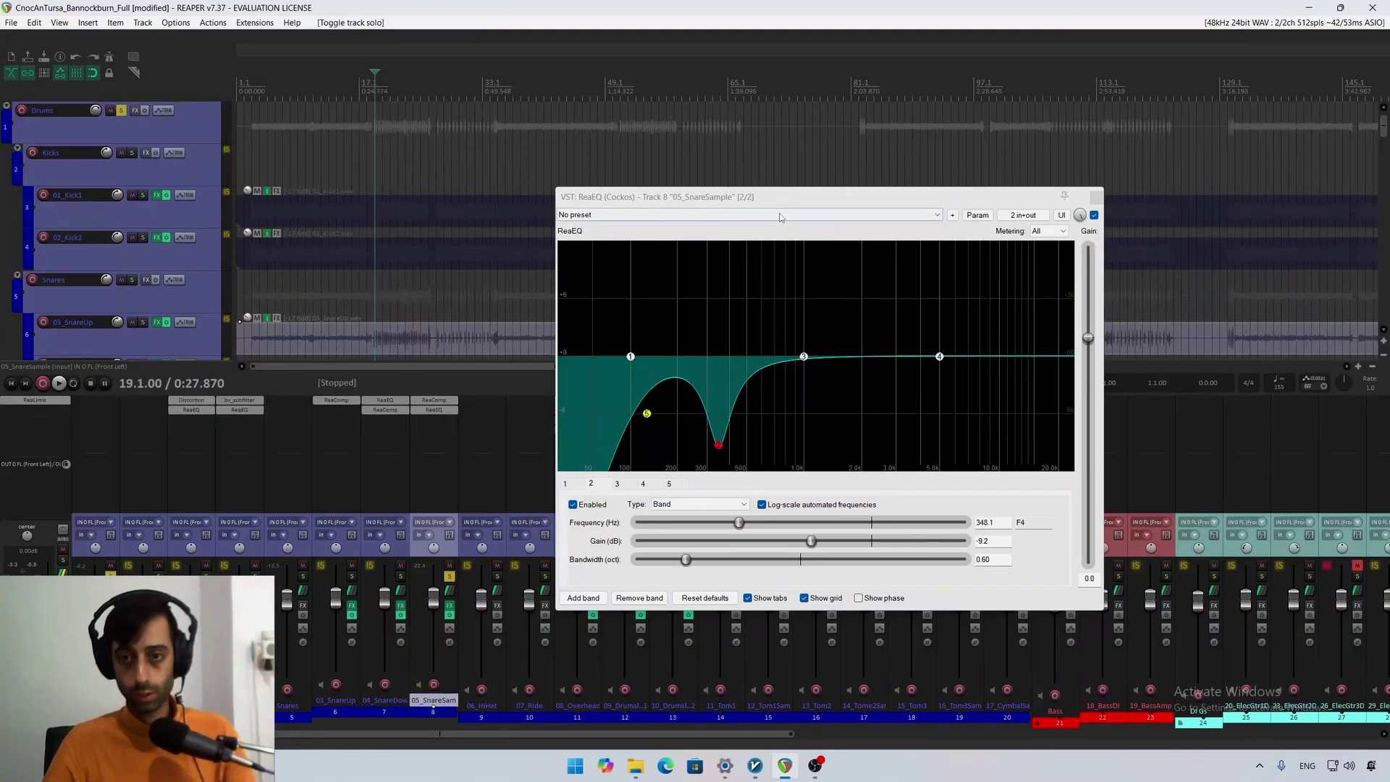
{"action": "left_click_drag", "start_coordinate": [757, 196], "coordinate": [539, 201]}
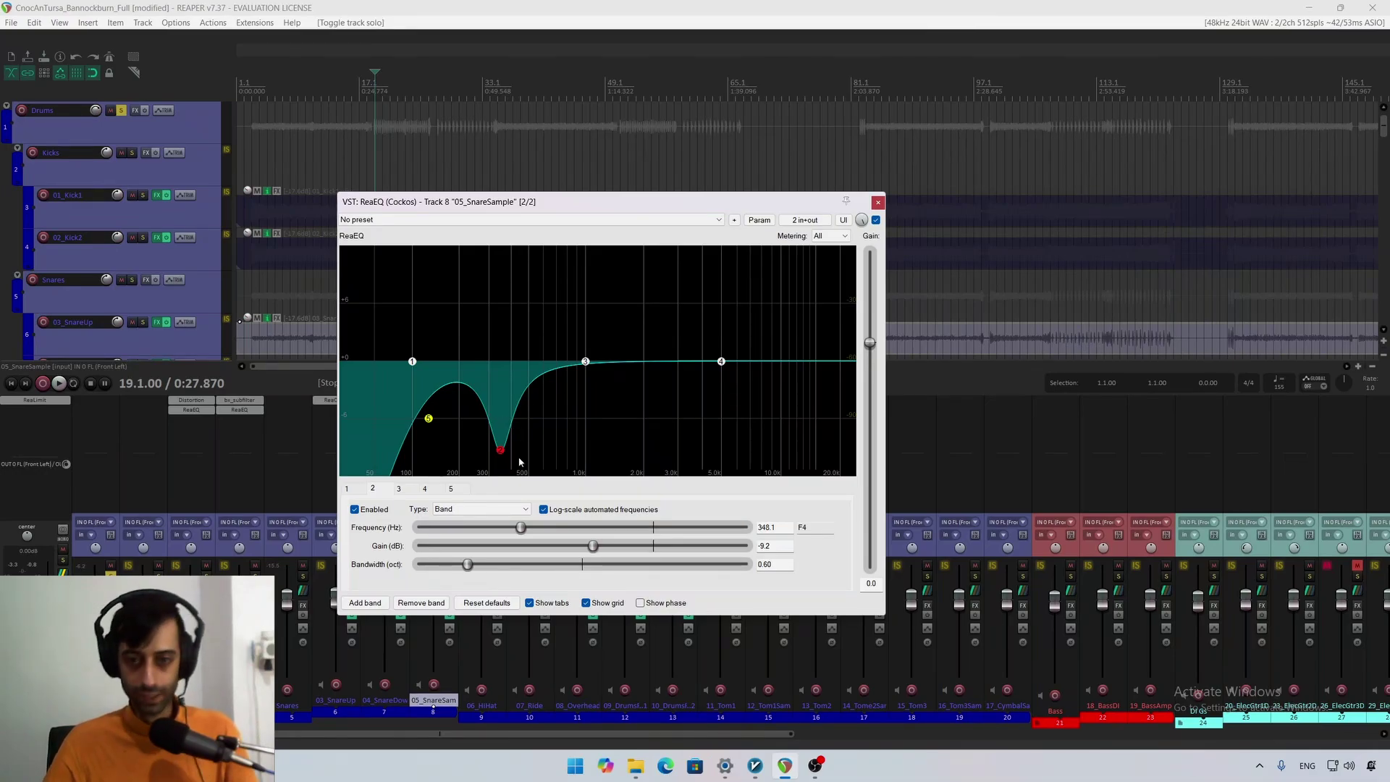
Step: Set ReaEQ band 2 to -4.1 dB at 370.7 Hz, the low shelf to about +2 dB near 210 Hz, and the high-pass to 162.8 Hz
{"action": "key", "text": "space"}
{"action": "left_click_drag", "start_coordinate": [500, 450], "coordinate": [506, 400]}
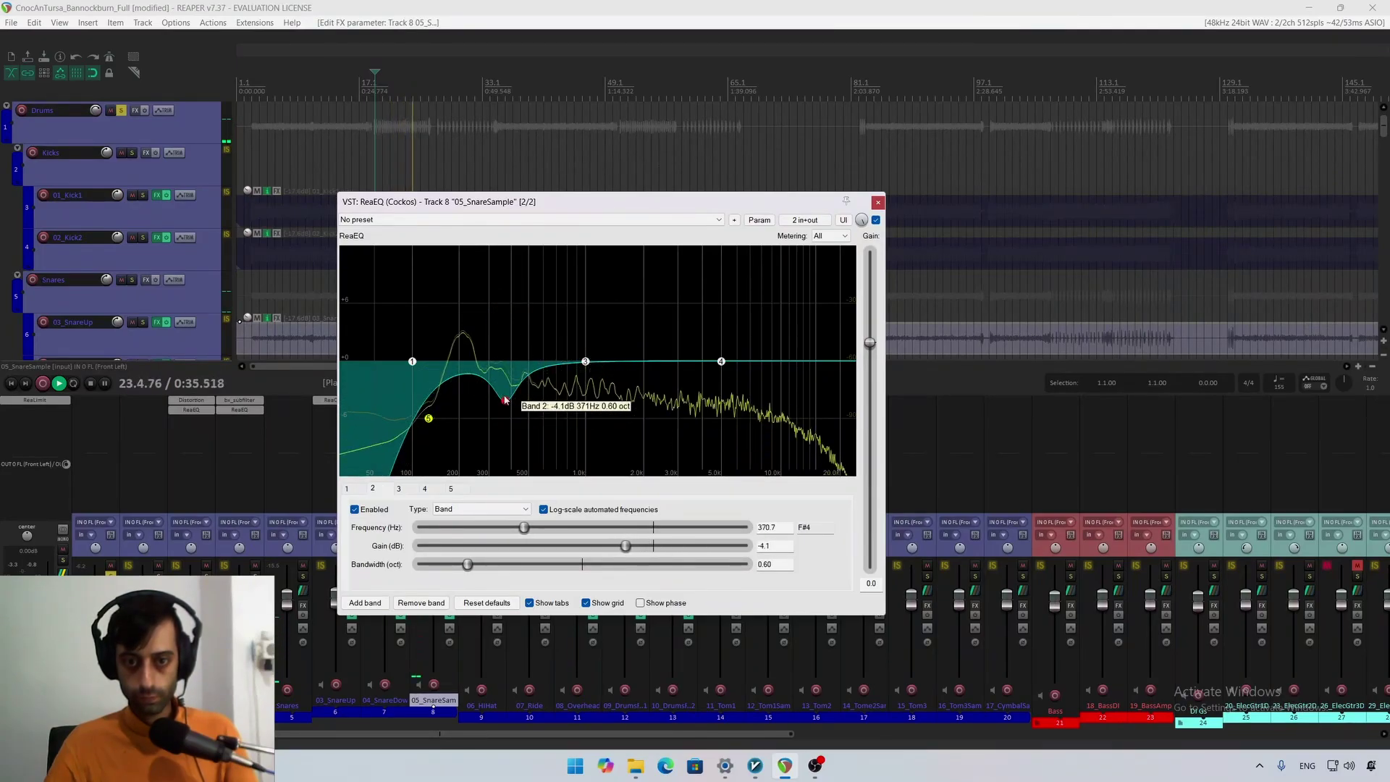
{"action": "left_click_drag", "start_coordinate": [412, 361], "coordinate": [463, 345]}
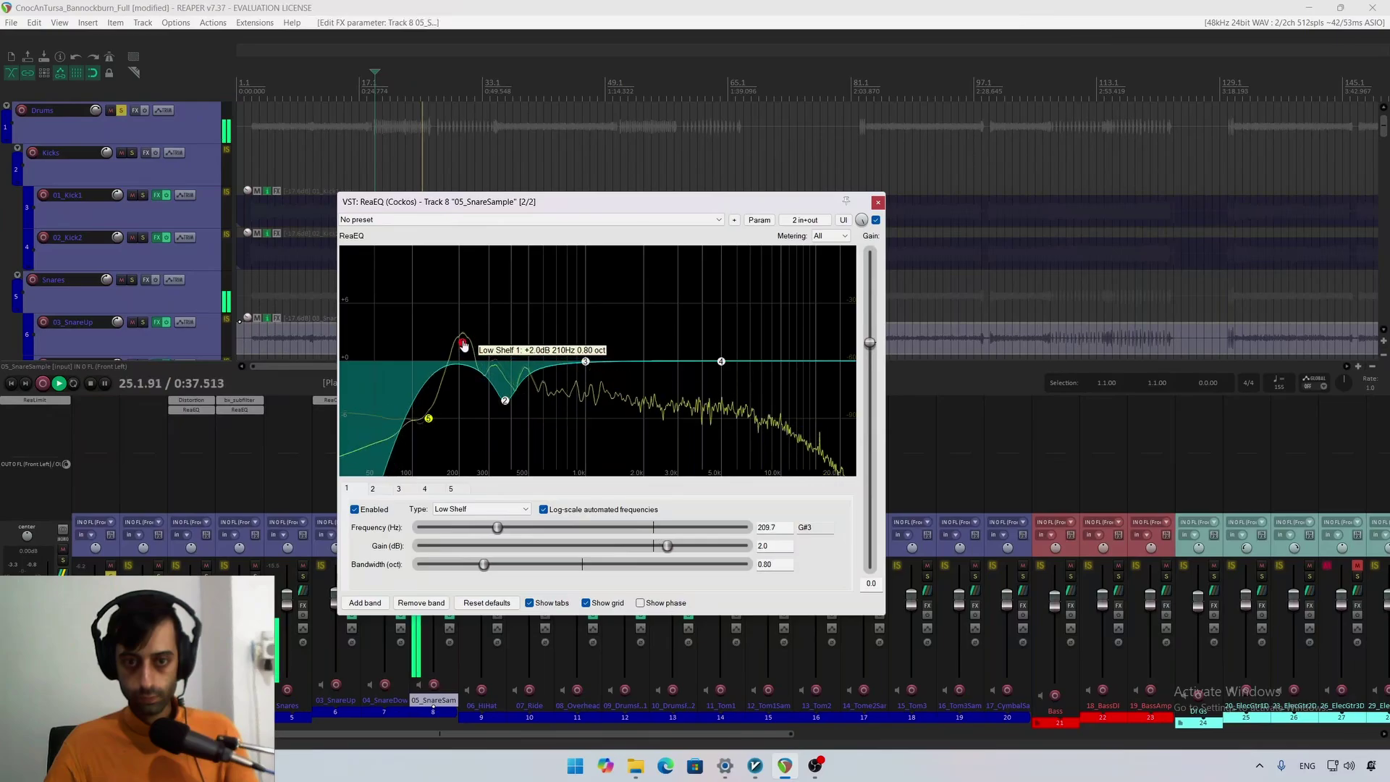
{"action": "left_click_drag", "start_coordinate": [429, 419], "coordinate": [445, 425]}
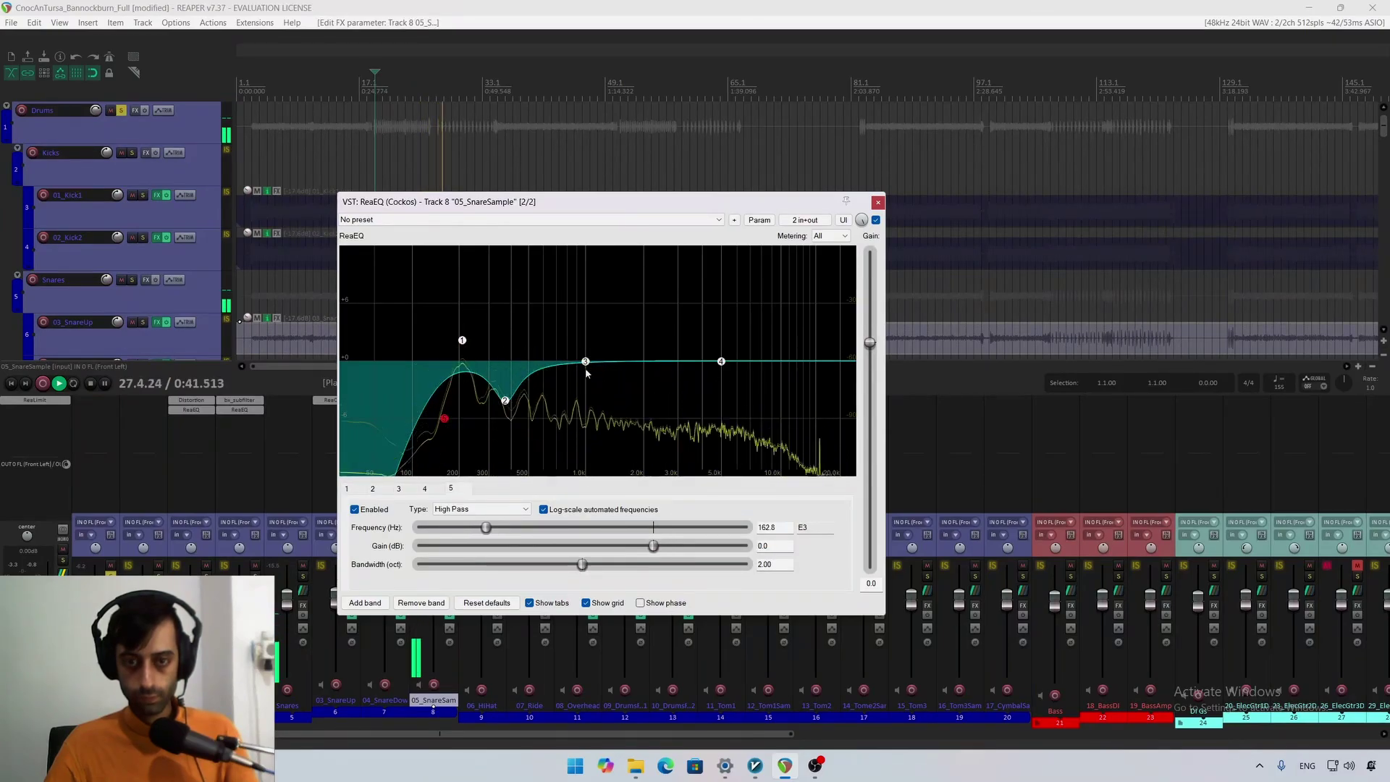
Step: Boost ReaEQ band 3 gently around 600 Hz, set the high shelf to -1.2 dB at 3732.6 Hz, and replay the snare sample
{"action": "left_click_drag", "start_coordinate": [586, 362], "coordinate": [546, 341]}
{"action": "mouse_move", "coordinate": [721, 361]}
{"action": "left_mouse_down"}
{"action": "mouse_move", "coordinate": [710, 325]}
{"action": "mouse_move", "coordinate": [697, 374]}
{"action": "left_mouse_up"}
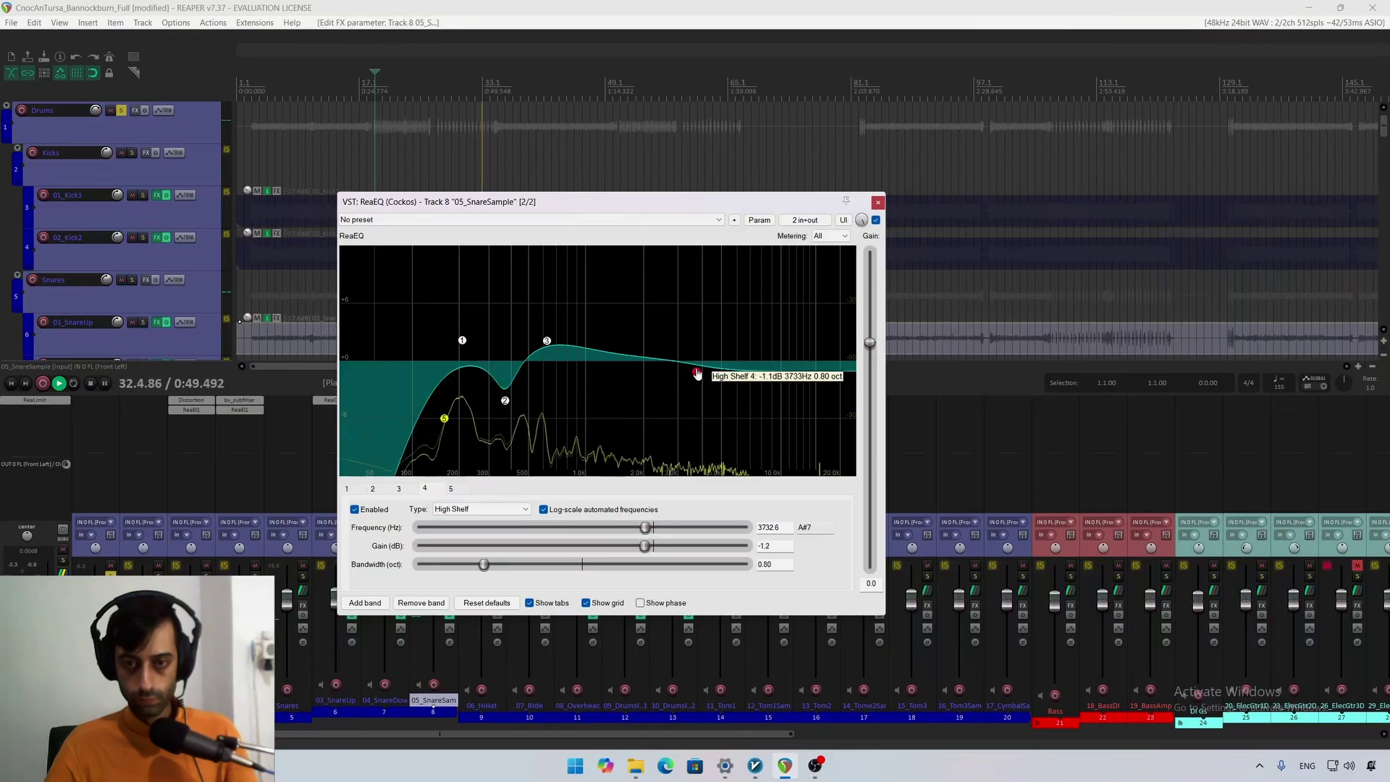
{"action": "key", "text": "space"}
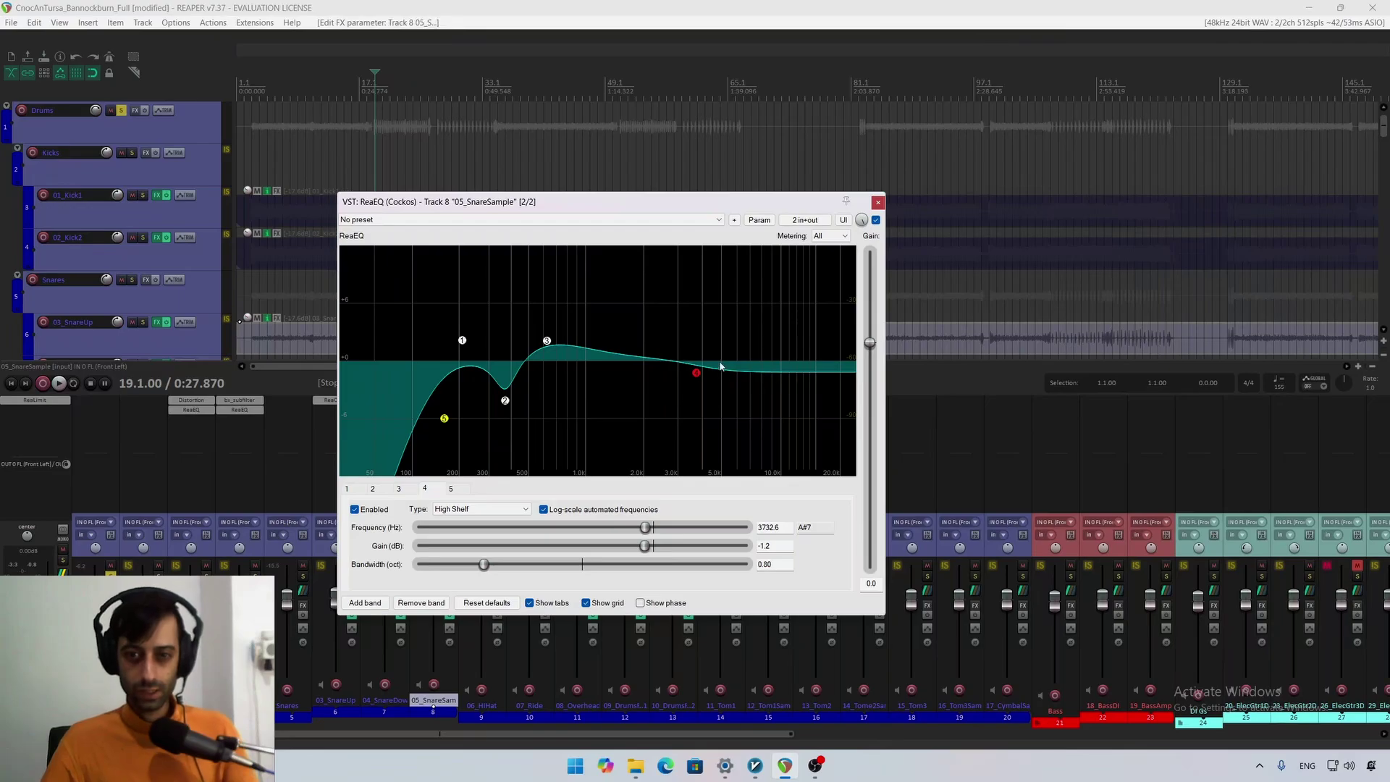
{"action": "key", "text": "space"}
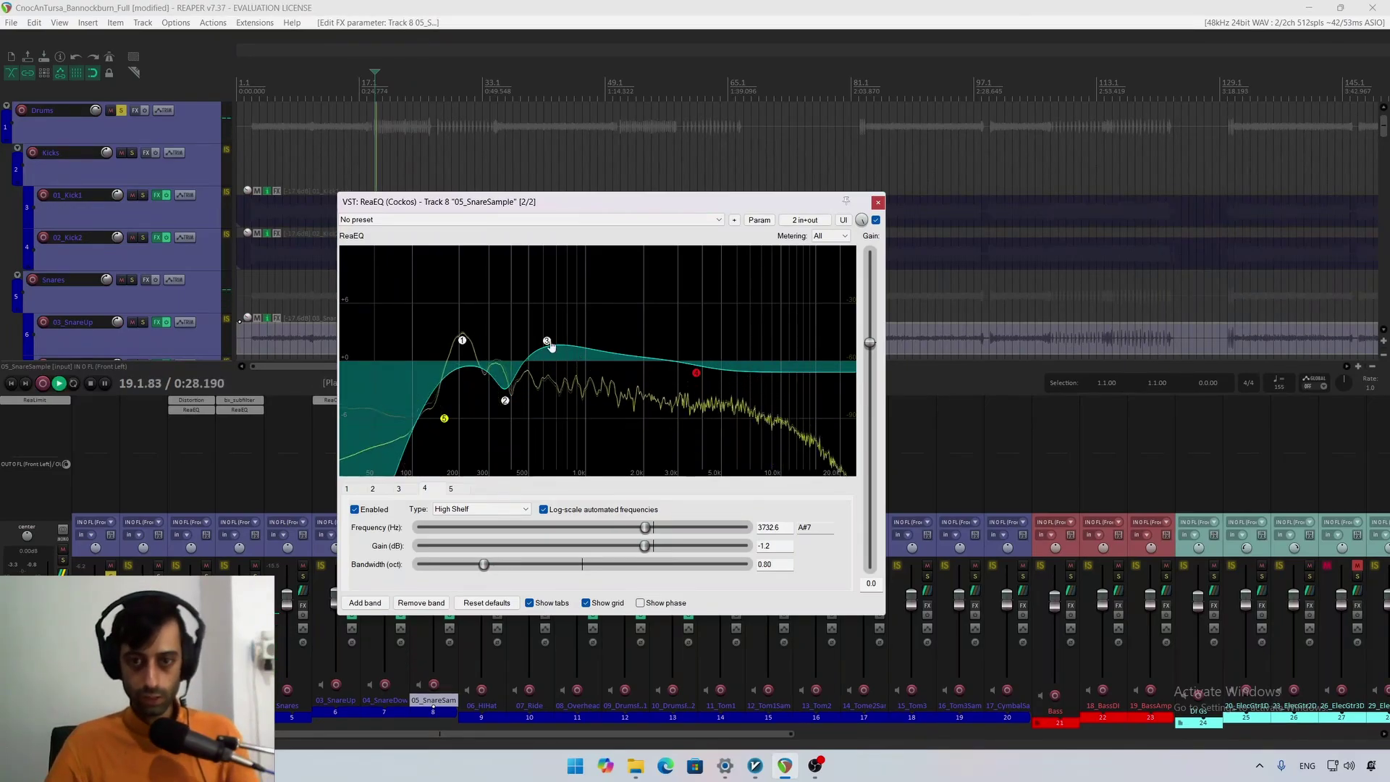
Step: Set ReaEQ band 3 on 05_SnareSample to +2.0 dB at 837.6 Hz, close the EQ, and unsolo the track during playback
{"action": "mouse_move", "coordinate": [547, 340]}
{"action": "left_mouse_down"}
{"action": "mouse_move", "coordinate": [569, 319]}
{"action": "mouse_move", "coordinate": [572, 342]}
{"action": "left_mouse_up"}
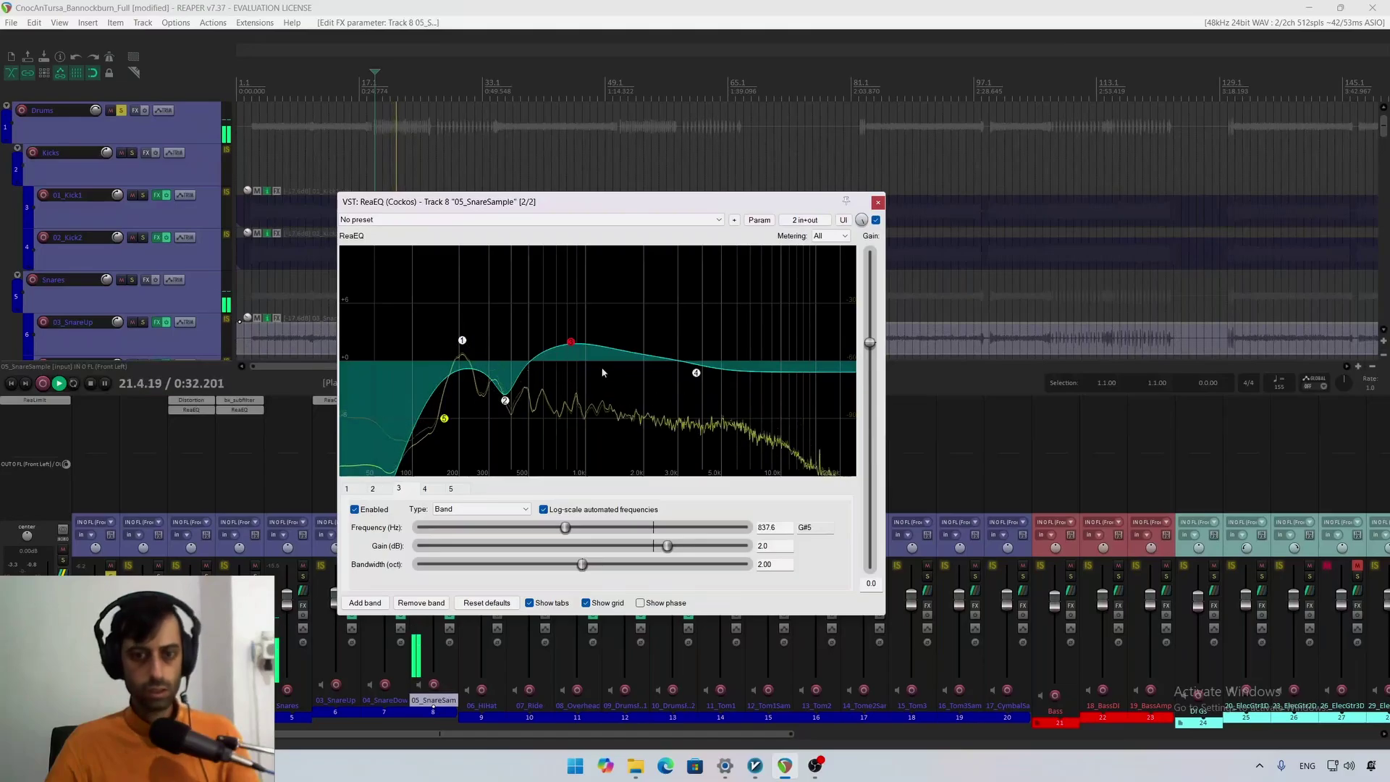
{"action": "key", "text": "space"}
{"action": "key", "text": "Escape"}
{"action": "key", "text": "space"}
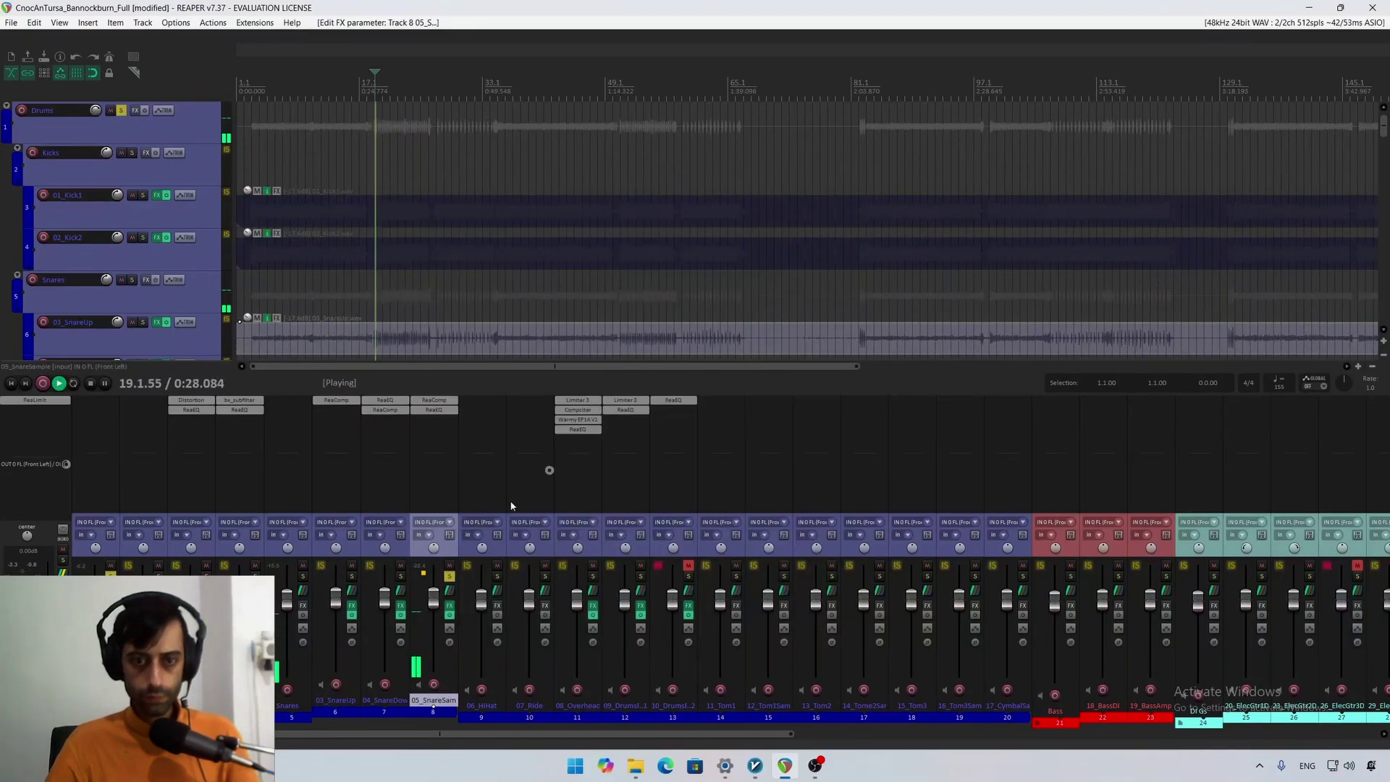
{"action": "key", "text": "F6"}
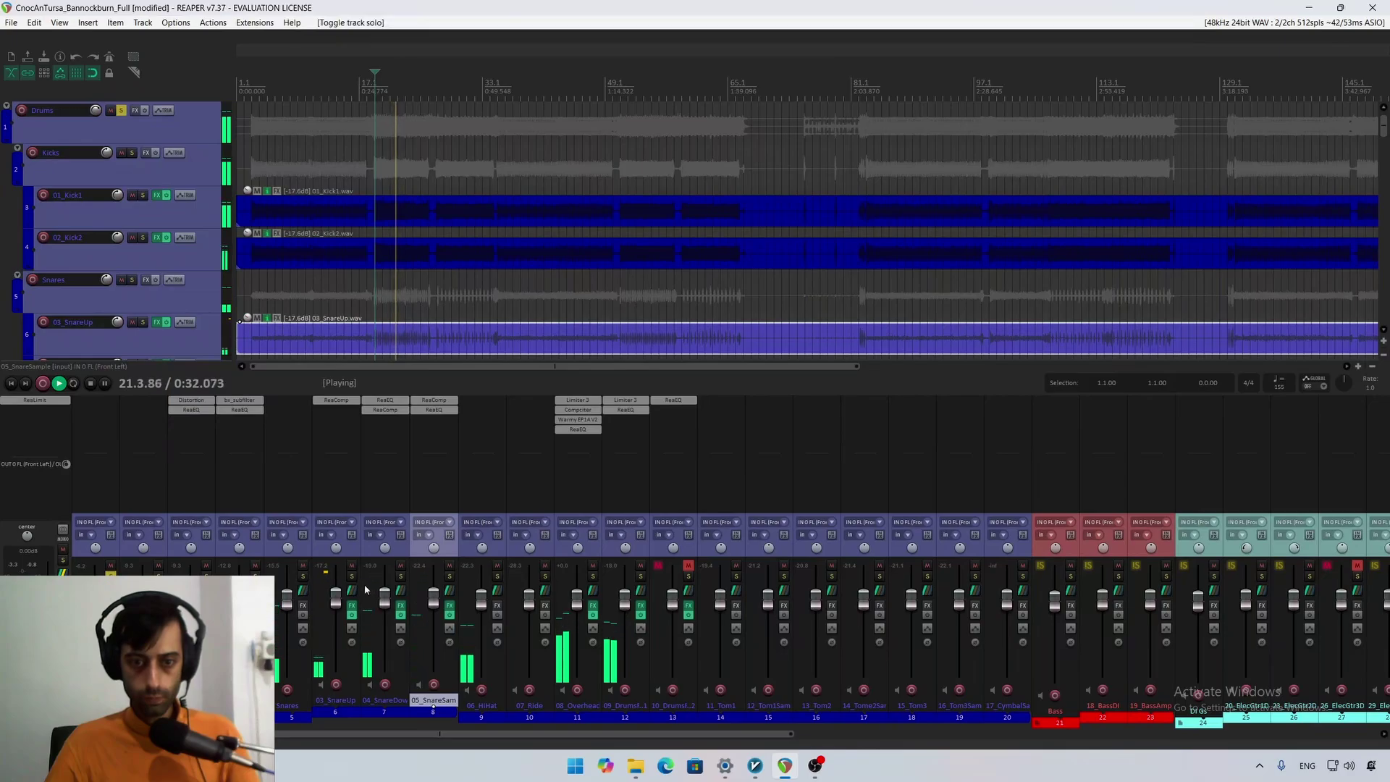
Step: Solo the Snares folder and balance the snare faders during playback, setting 03_SnareUp to -0.29 dB
{"action": "left_click", "coordinate": [303, 577]}
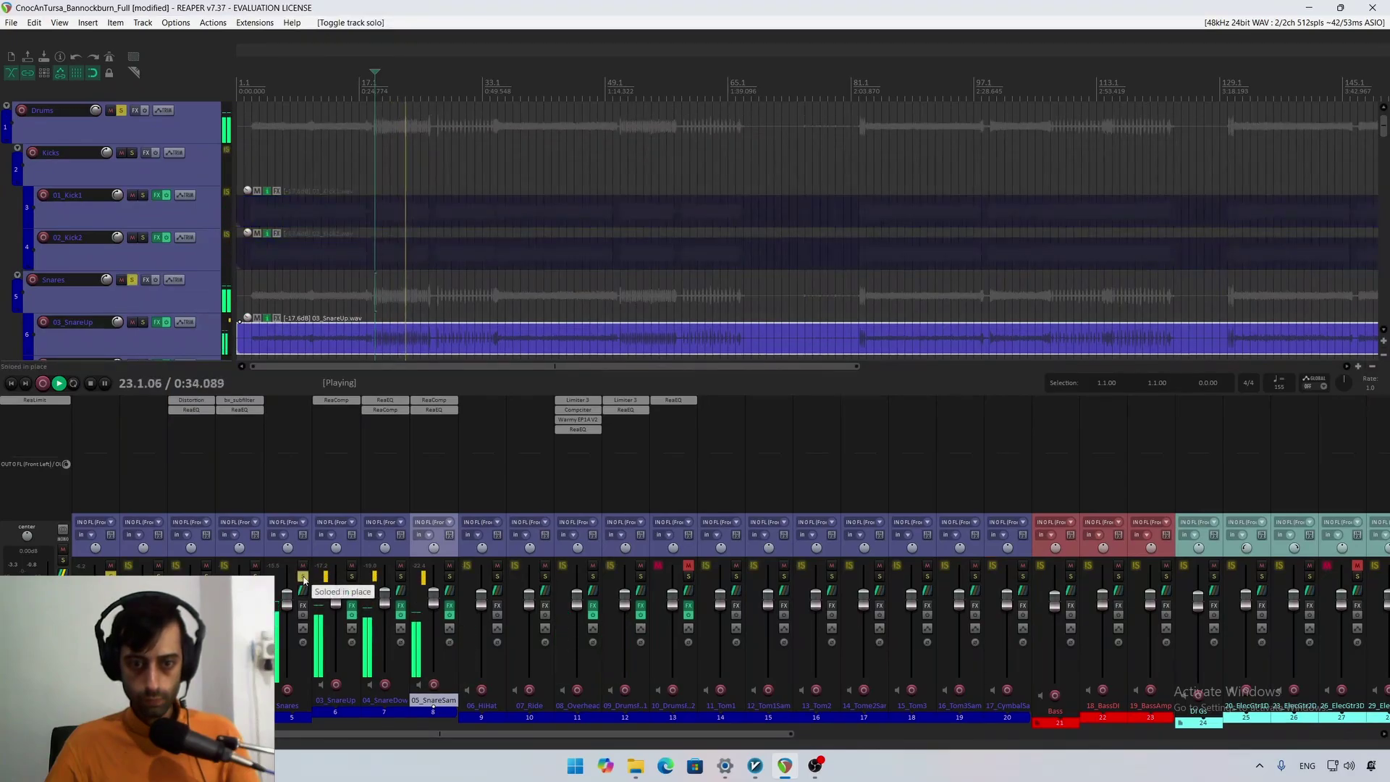
{"action": "left_click_drag", "start_coordinate": [433, 601], "coordinate": [334, 599]}
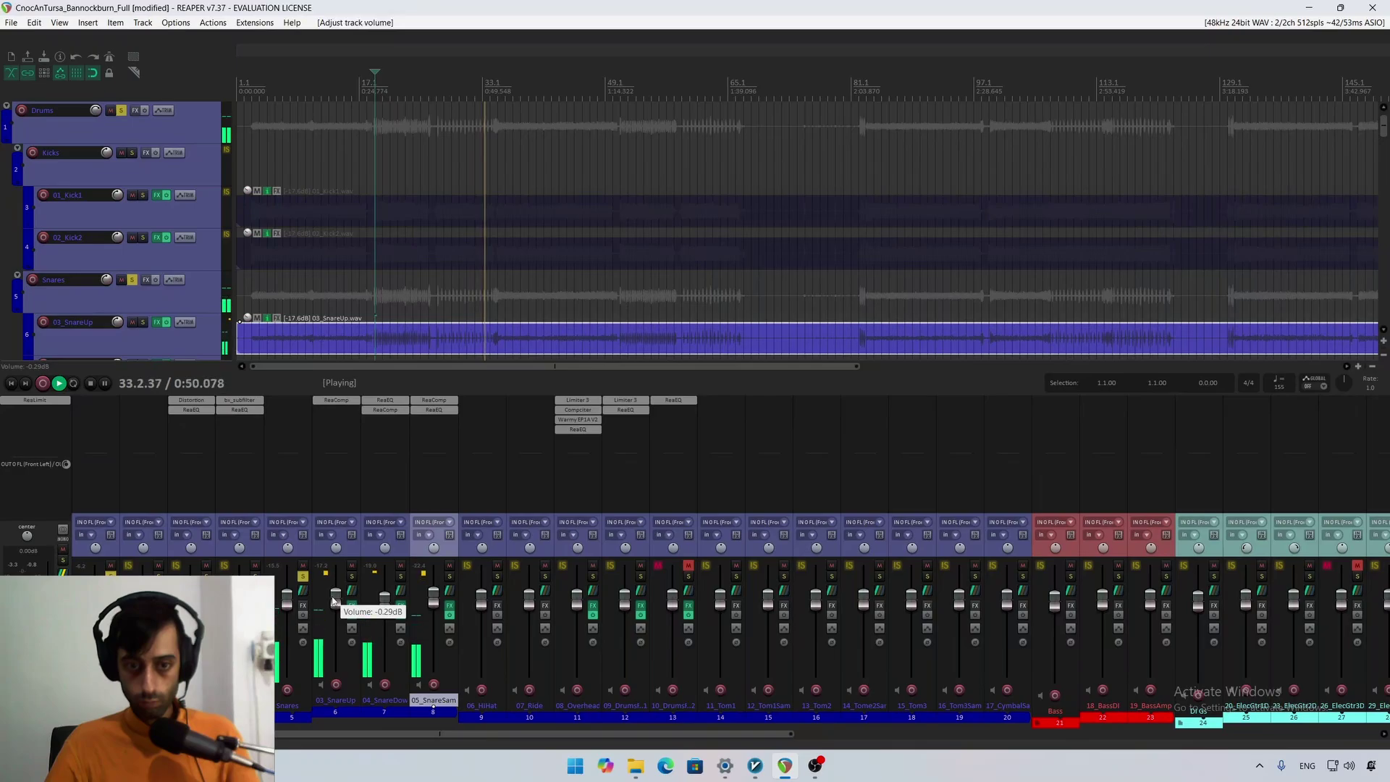
{"action": "key", "text": "space"}
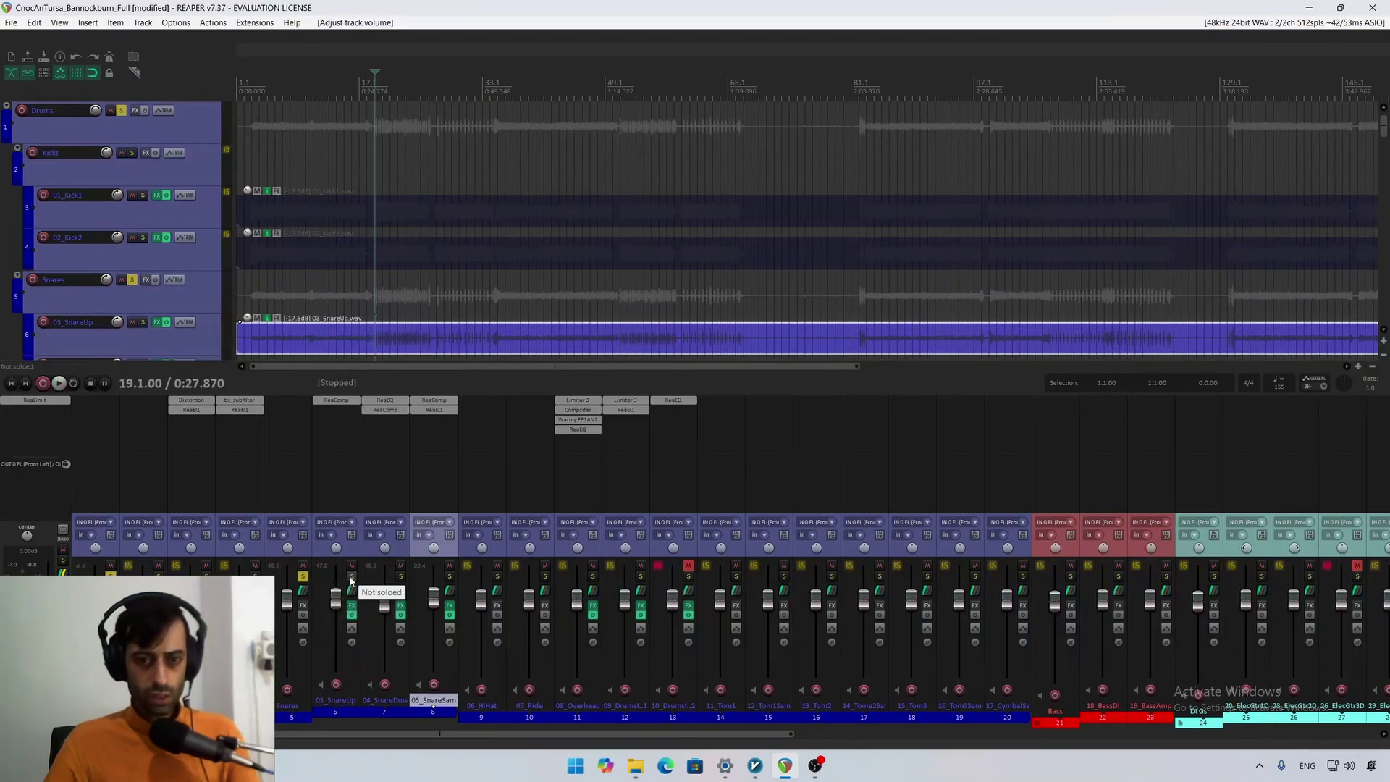
Step: Solo 03_SnareUp and check its ReaComp settings during playback
{"action": "left_click", "coordinate": [351, 577]}
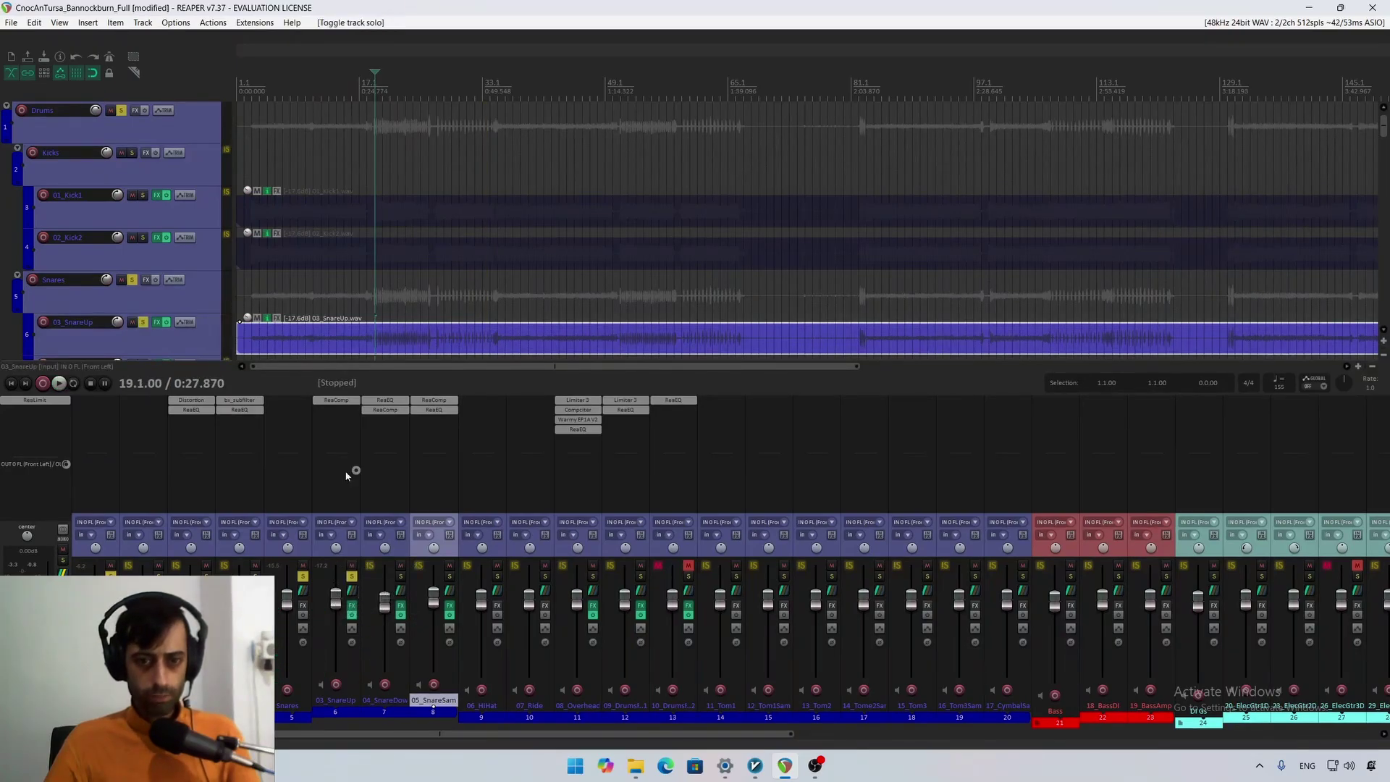
{"action": "left_click", "coordinate": [336, 400]}
{"action": "key", "text": "space"}
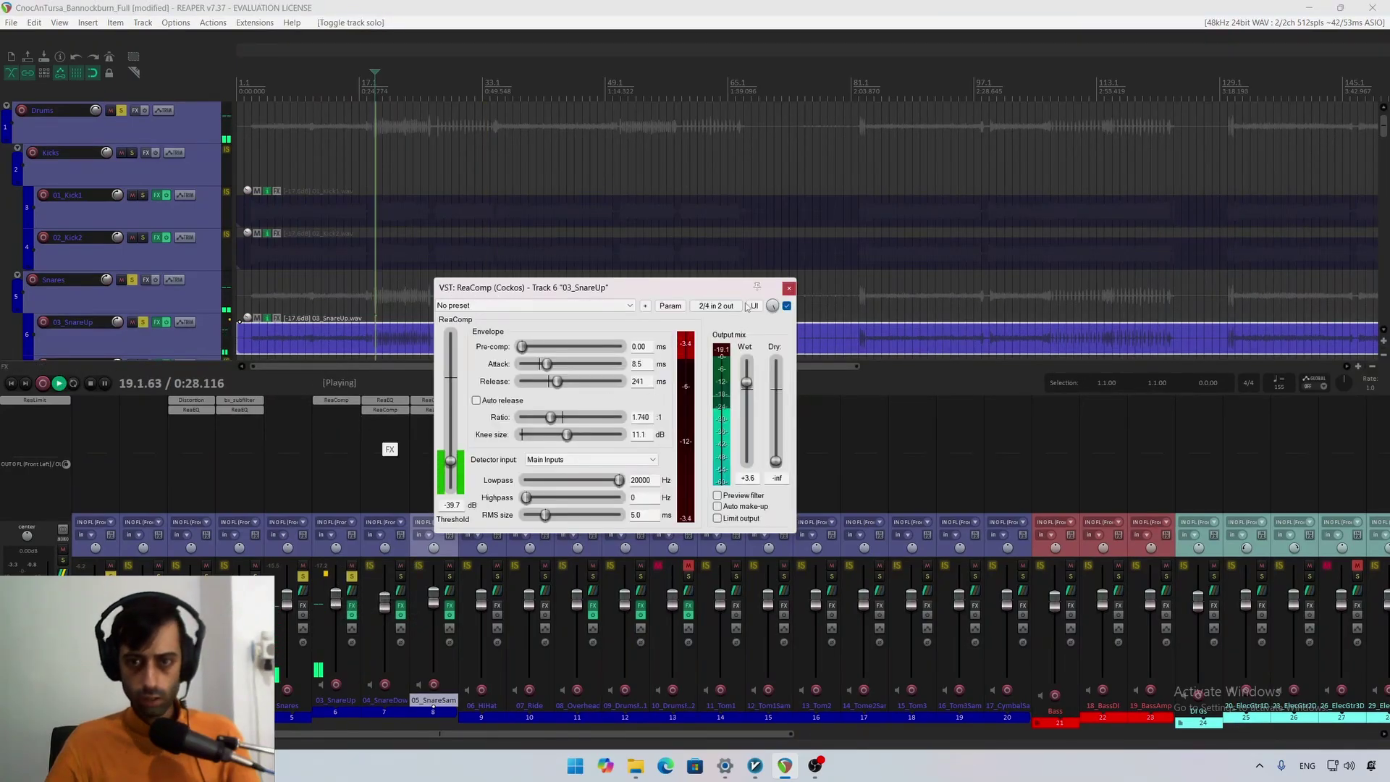
{"action": "key", "text": "Escape"}
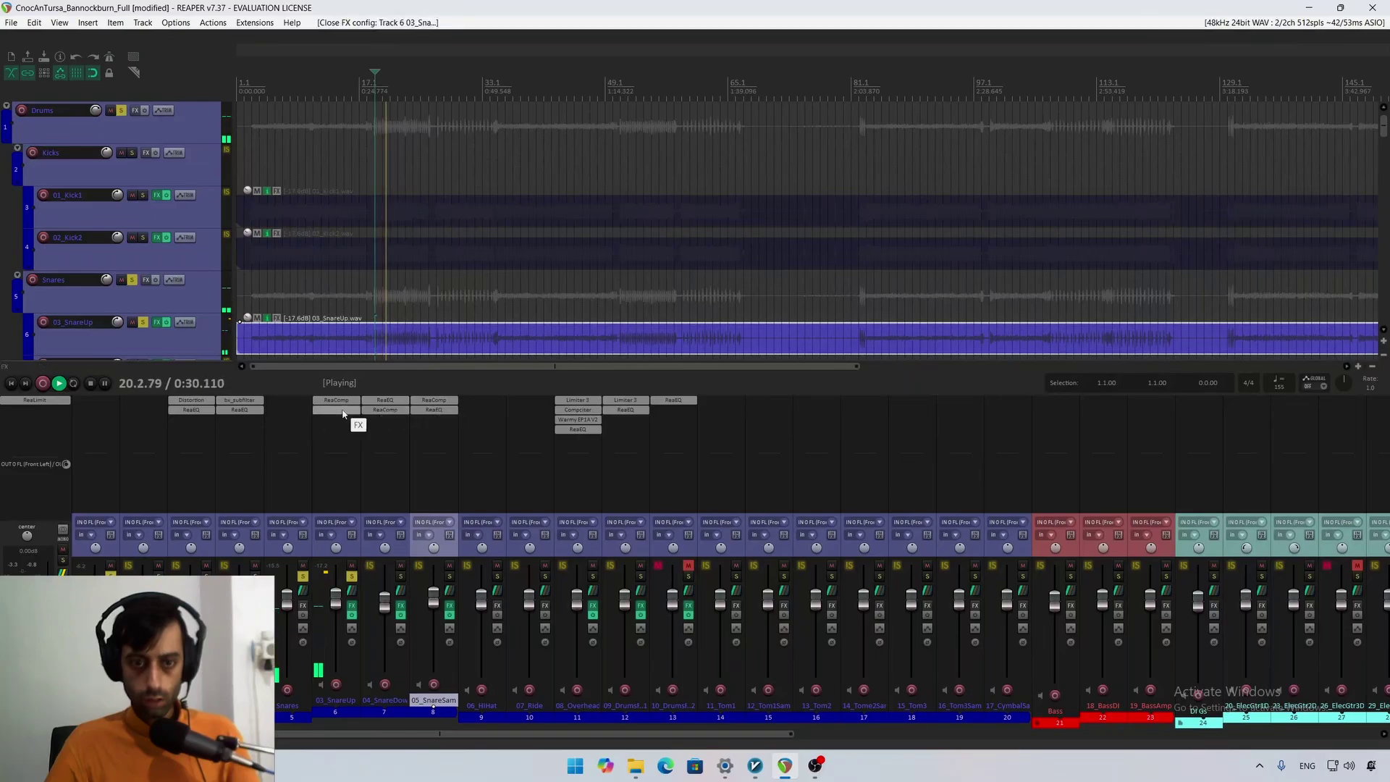
Step: Add ReaEQ after ReaComp on 03_SnareUp, restart playback, and enlarge the EQ window
{"action": "double_click", "coordinate": [343, 414]}
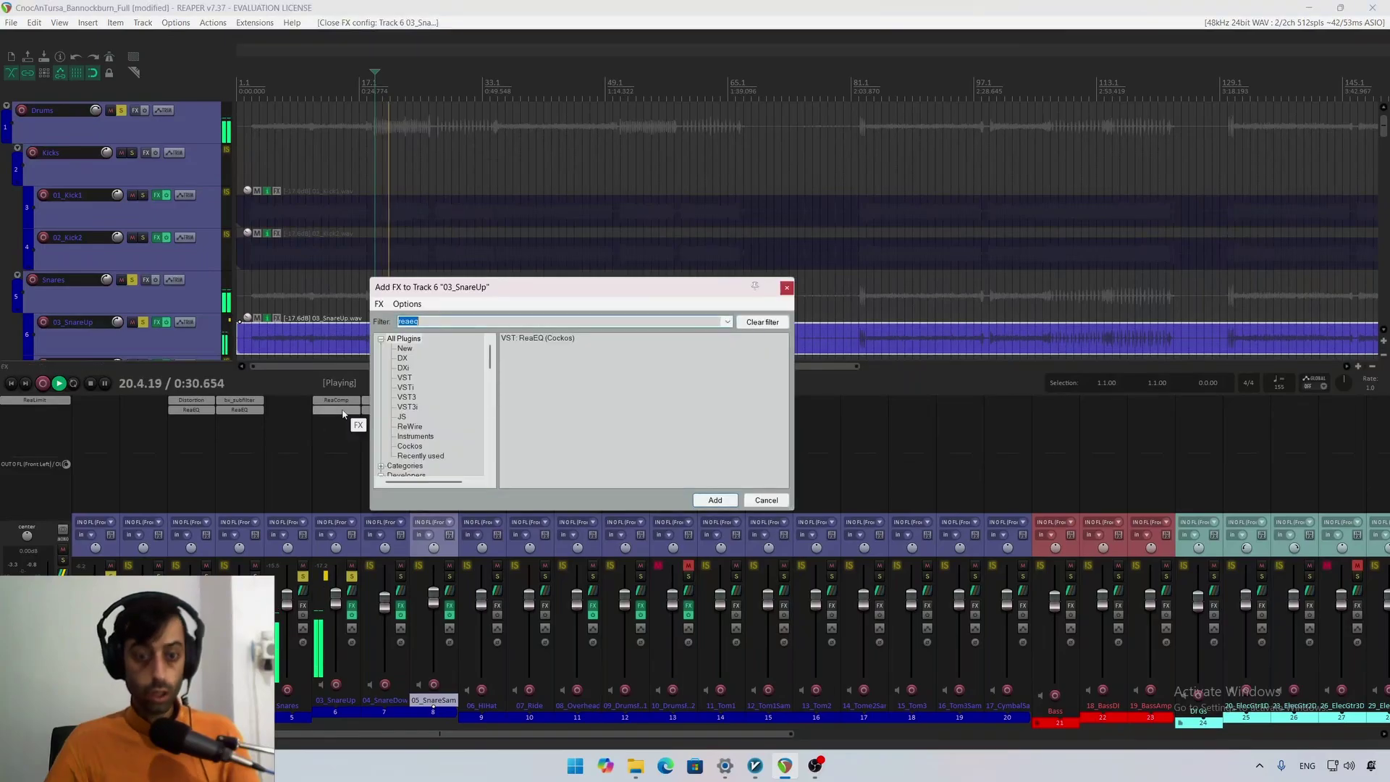
{"action": "double_click", "coordinate": [553, 339]}
{"action": "left_click_drag", "start_coordinate": [210, 45], "coordinate": [496, 243]}
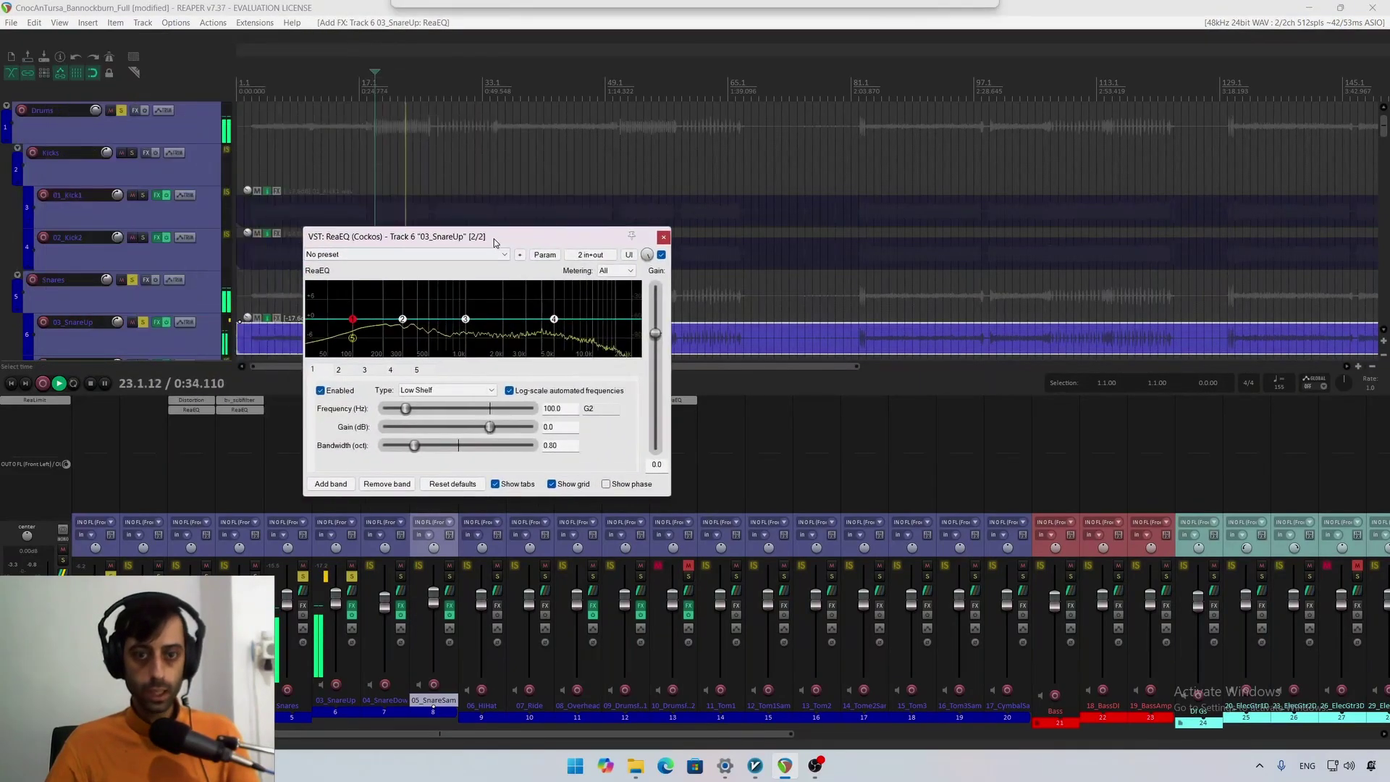
{"action": "key", "text": "space"}
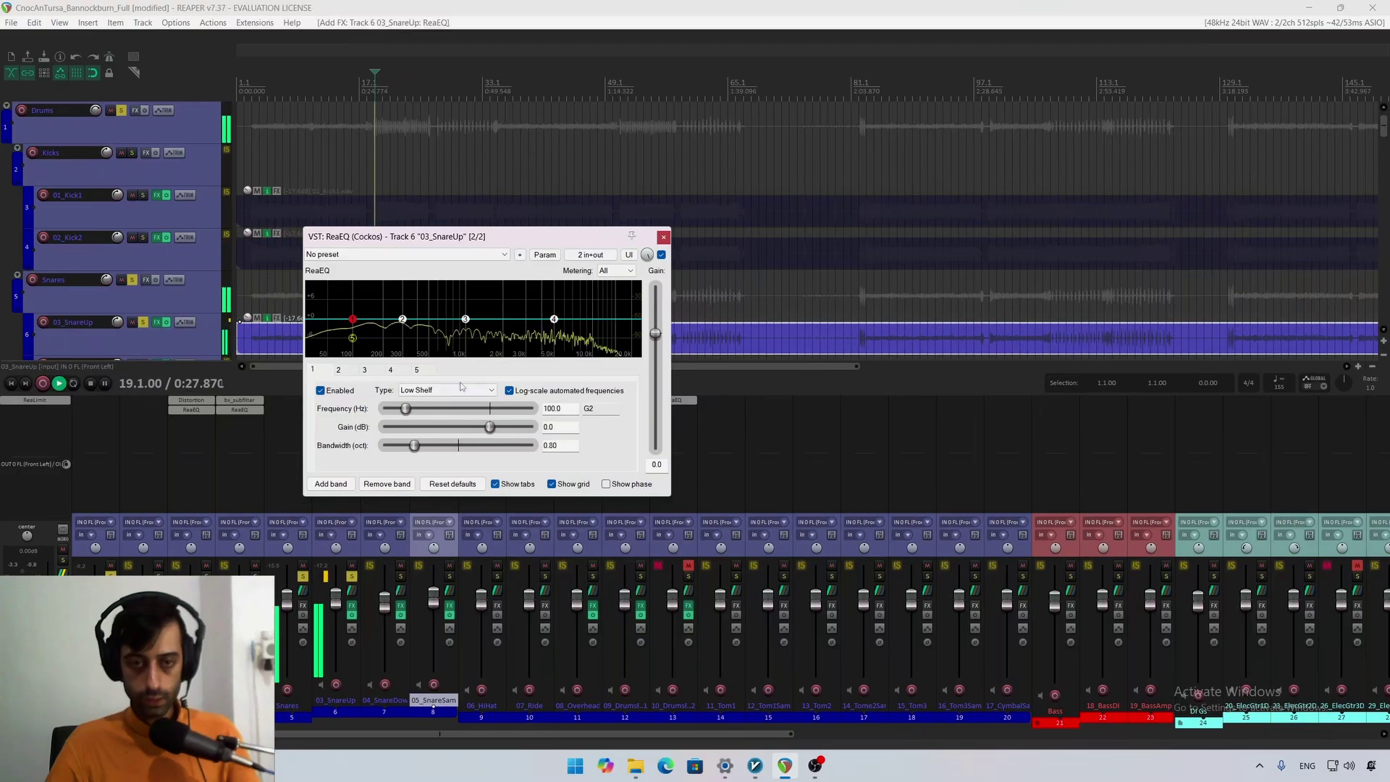
{"action": "left_click_drag", "start_coordinate": [671, 495], "coordinate": [878, 563]}
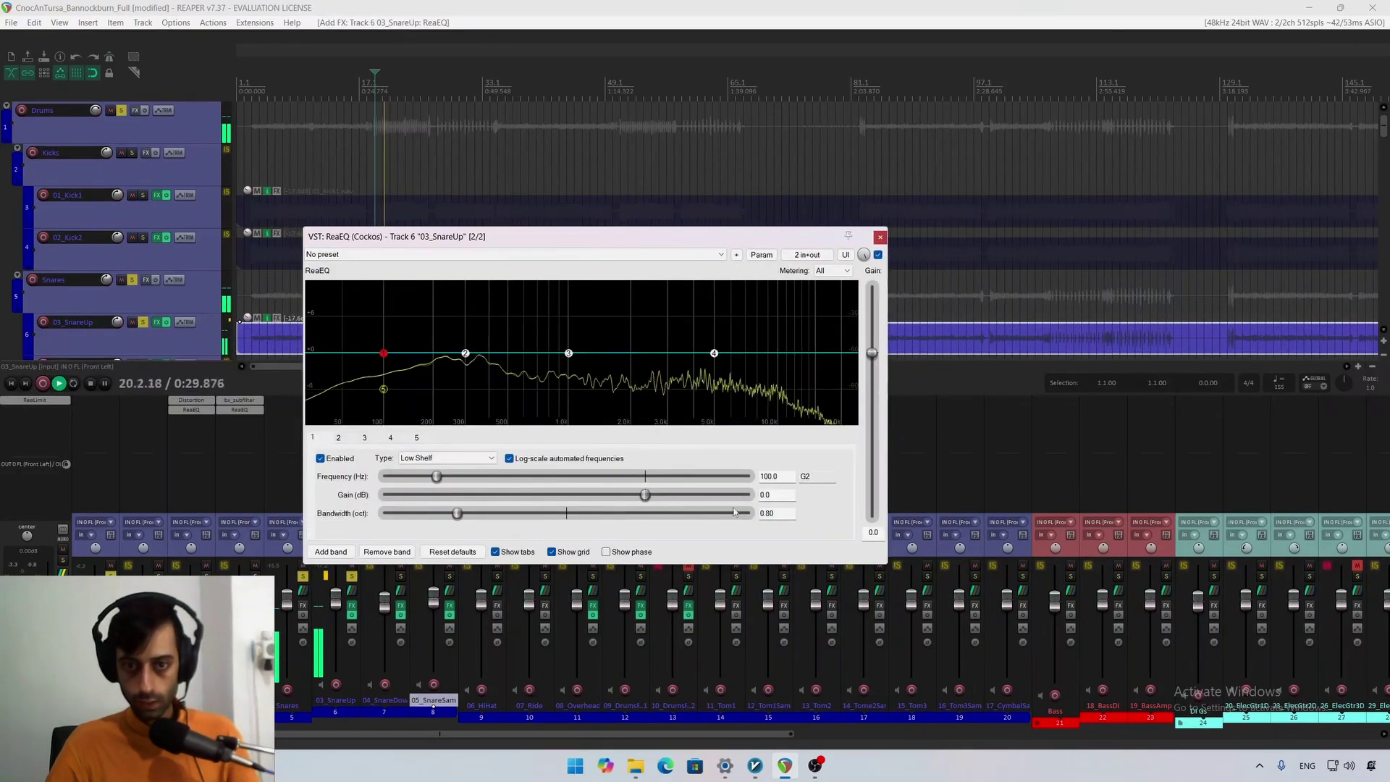
Step: Enable the high-pass band 5 in ReaEQ and move its cutoff slightly above 100 Hz
{"action": "left_click", "coordinate": [385, 391]}
{"action": "double_click", "coordinate": [385, 392]}
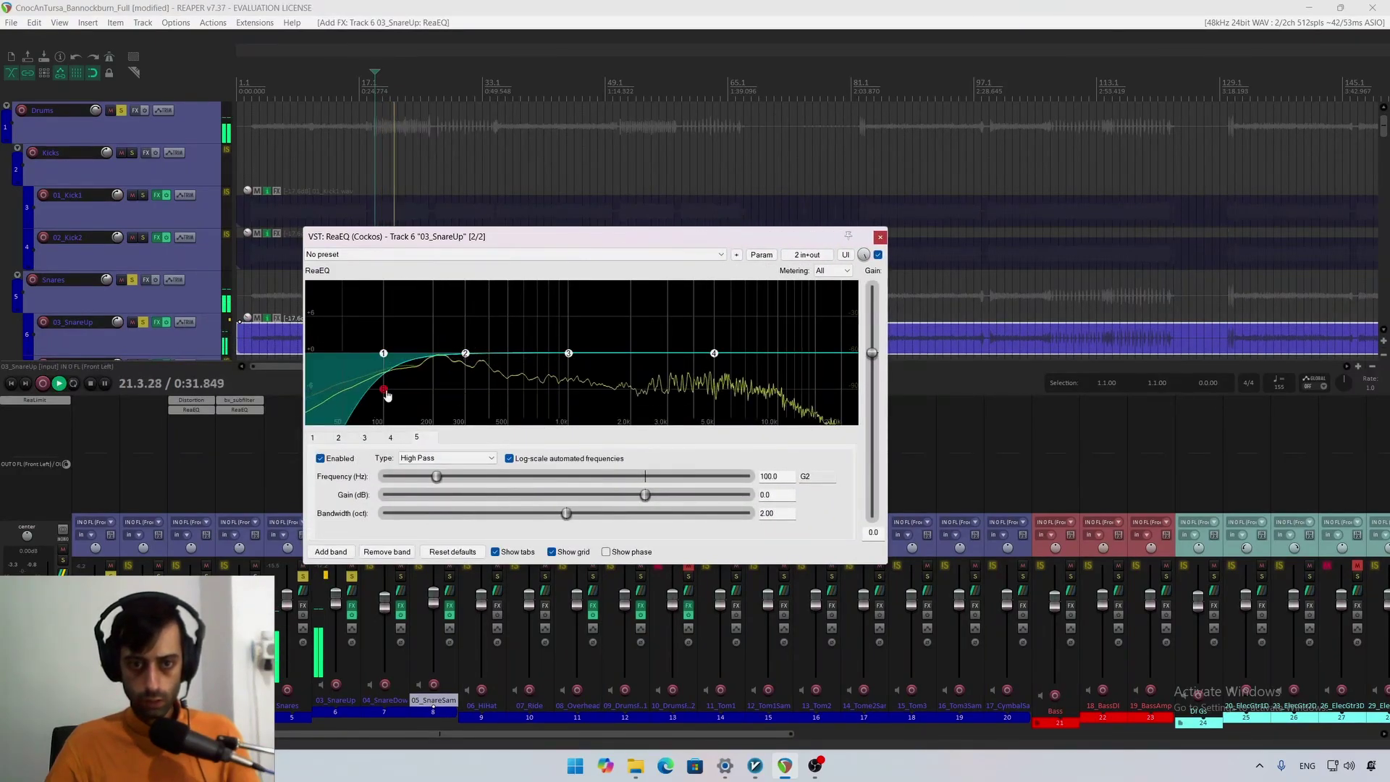
{"action": "mouse_move", "coordinate": [387, 395]}
{"action": "left_mouse_down"}
{"action": "mouse_move", "coordinate": [403, 394]}
{"action": "mouse_move", "coordinate": [390, 389]}
{"action": "left_mouse_up"}
Step: Sweep a narrow band 3 boost to find the resonance, and cut it by -6.5 dB at 653.4 Hz with 0.20 oct bandwidth
{"action": "left_click_drag", "start_coordinate": [569, 355], "coordinate": [530, 305]}
{"action": "scroll", "coordinate": [532, 320], "scroll_direction": "down", "scroll_amount": 4}
{"action": "scroll", "coordinate": [497, 301], "scroll_direction": "down", "scroll_amount": 2}
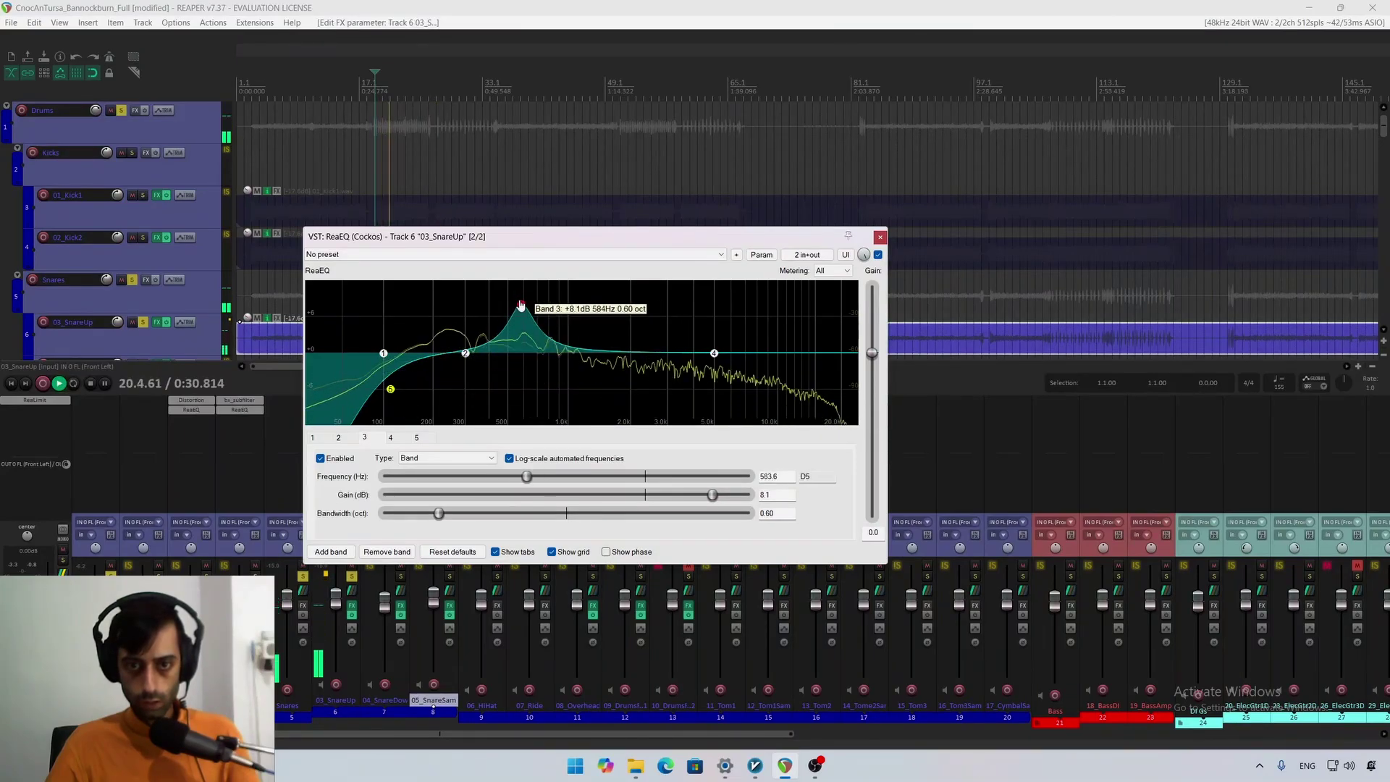
{"action": "left_click_drag", "start_coordinate": [534, 306], "coordinate": [531, 380]}
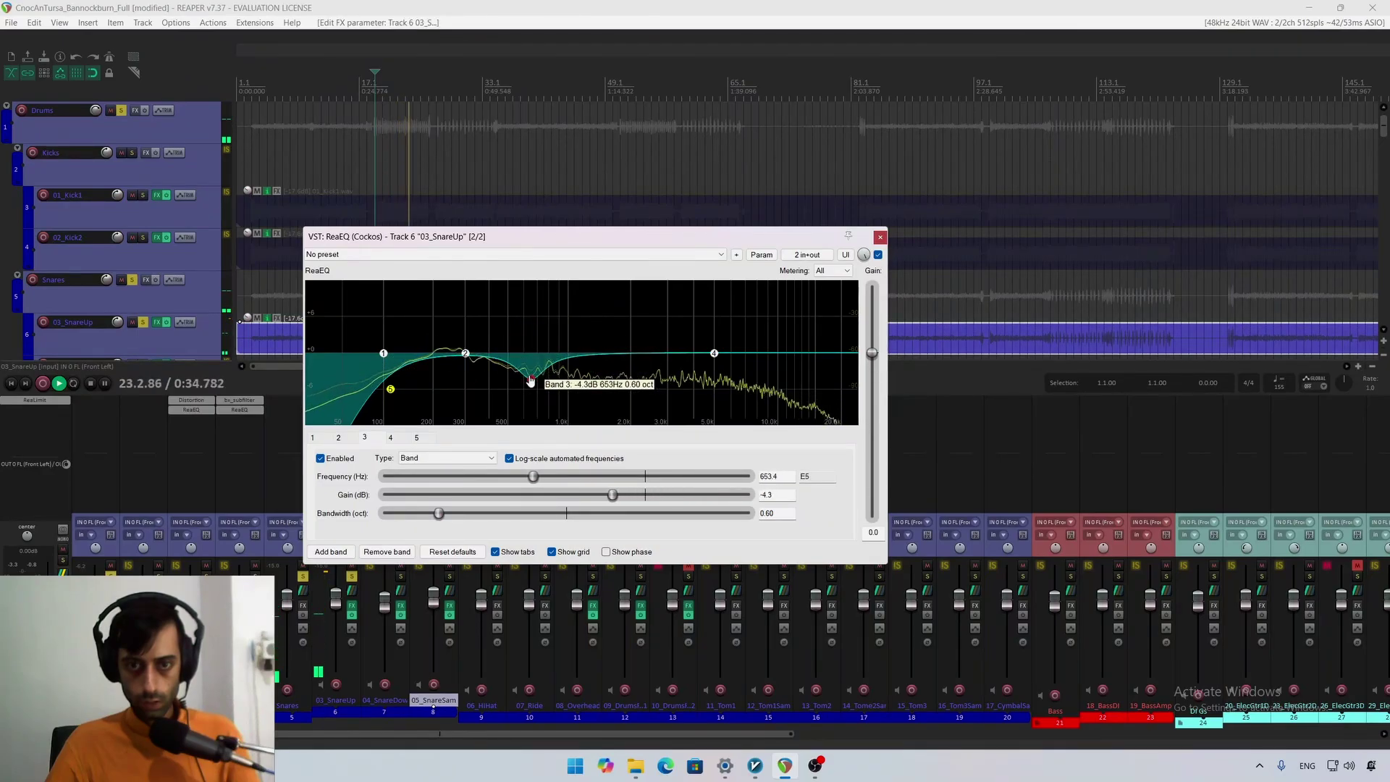
{"action": "scroll", "coordinate": [531, 380], "scroll_direction": "down", "scroll_amount": 4}
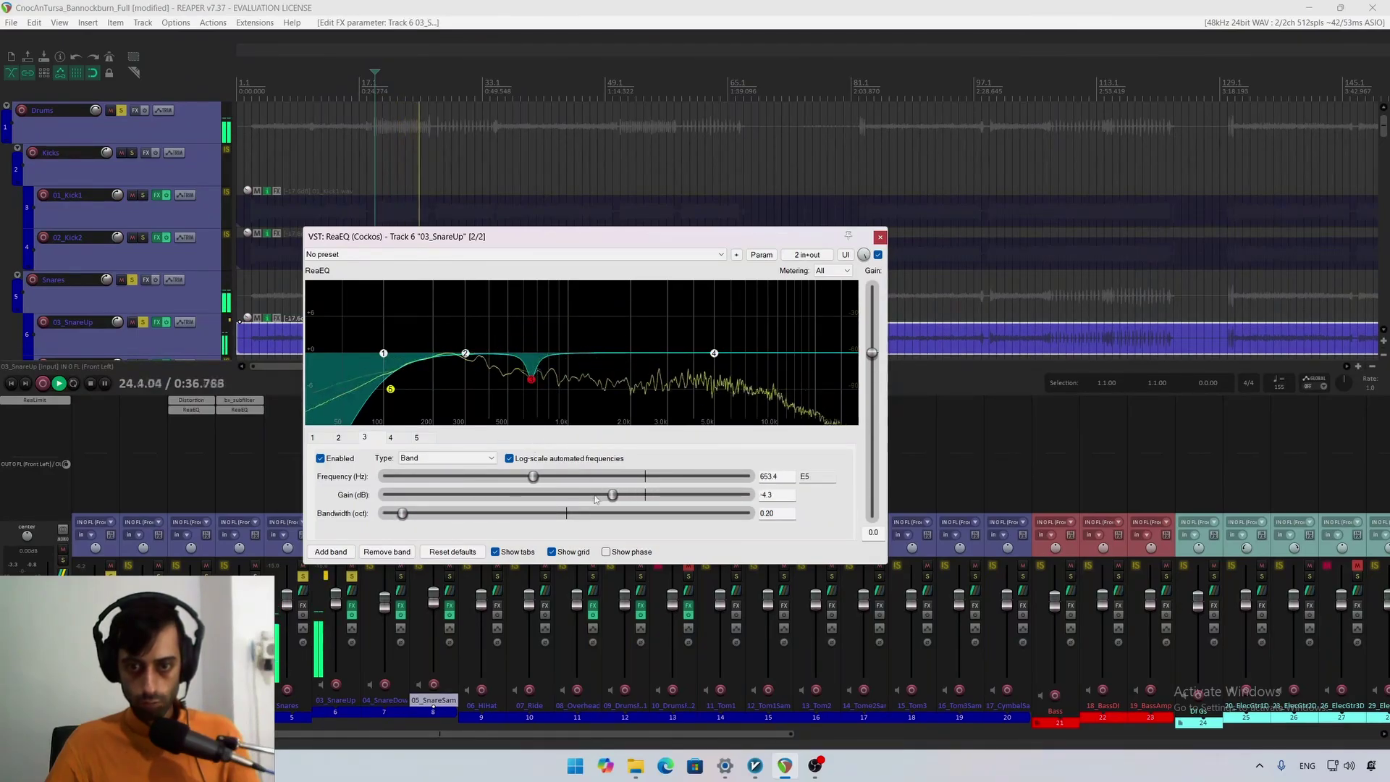
{"action": "scroll", "coordinate": [595, 499], "scroll_direction": "down", "scroll_amount": 4}
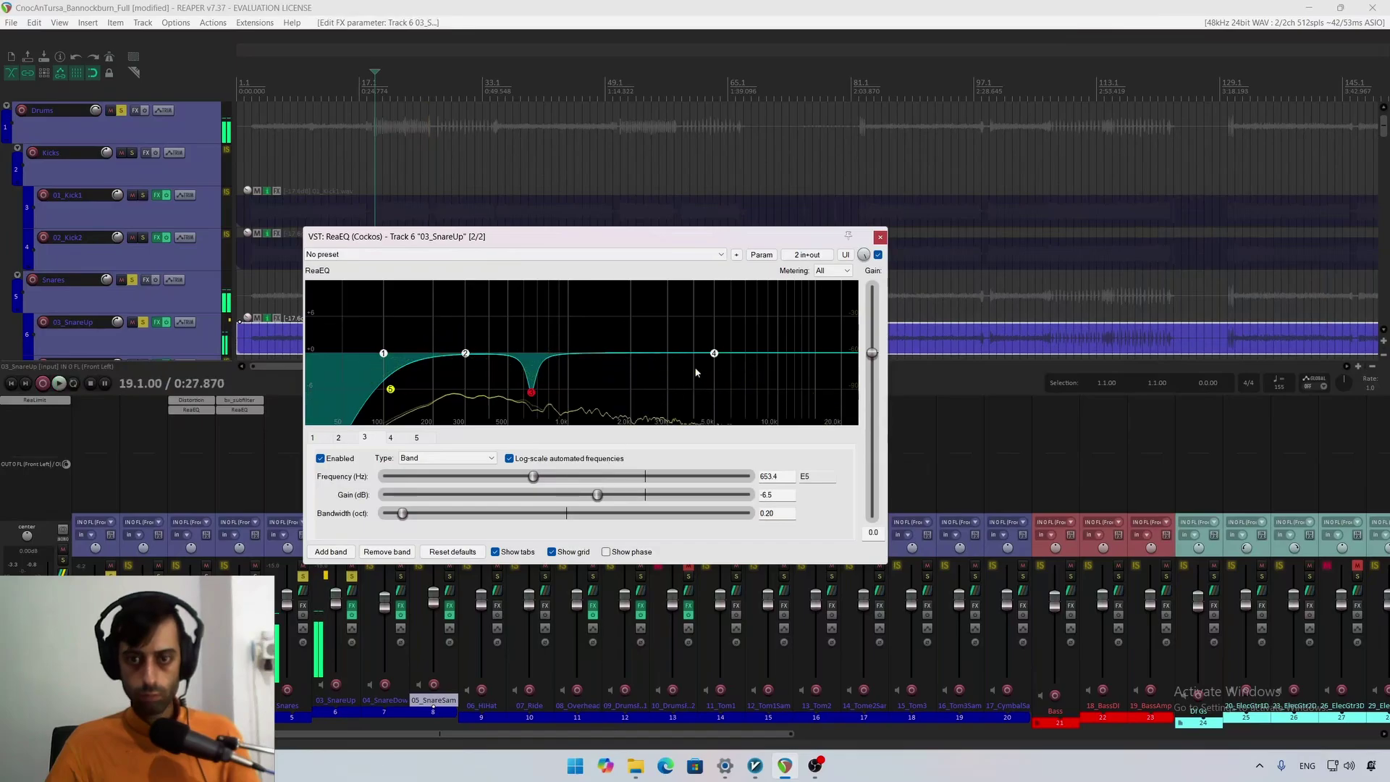
Step: Lower the high shelf gently, add a +1.3 dB band at 2286.8 Hz, and boost band 2 slightly around 298 Hz
{"action": "left_click_drag", "start_coordinate": [714, 354], "coordinate": [738, 366]}
{"action": "double_click", "coordinate": [629, 352]}
{"action": "mouse_move", "coordinate": [630, 352]}
{"action": "left_mouse_down"}
{"action": "mouse_move", "coordinate": [613, 317]}
{"action": "mouse_move", "coordinate": [643, 349]}
{"action": "left_mouse_up"}
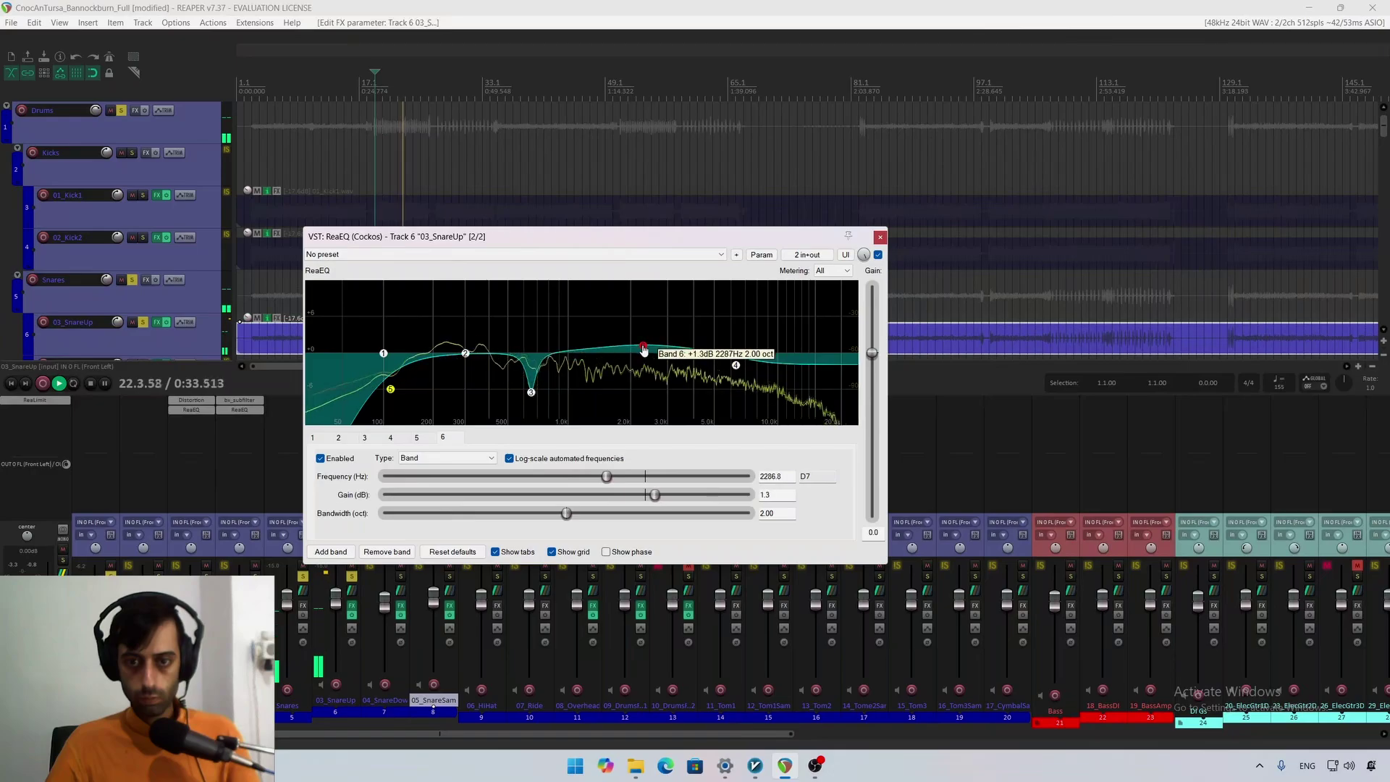
{"action": "left_click", "coordinate": [464, 350]}
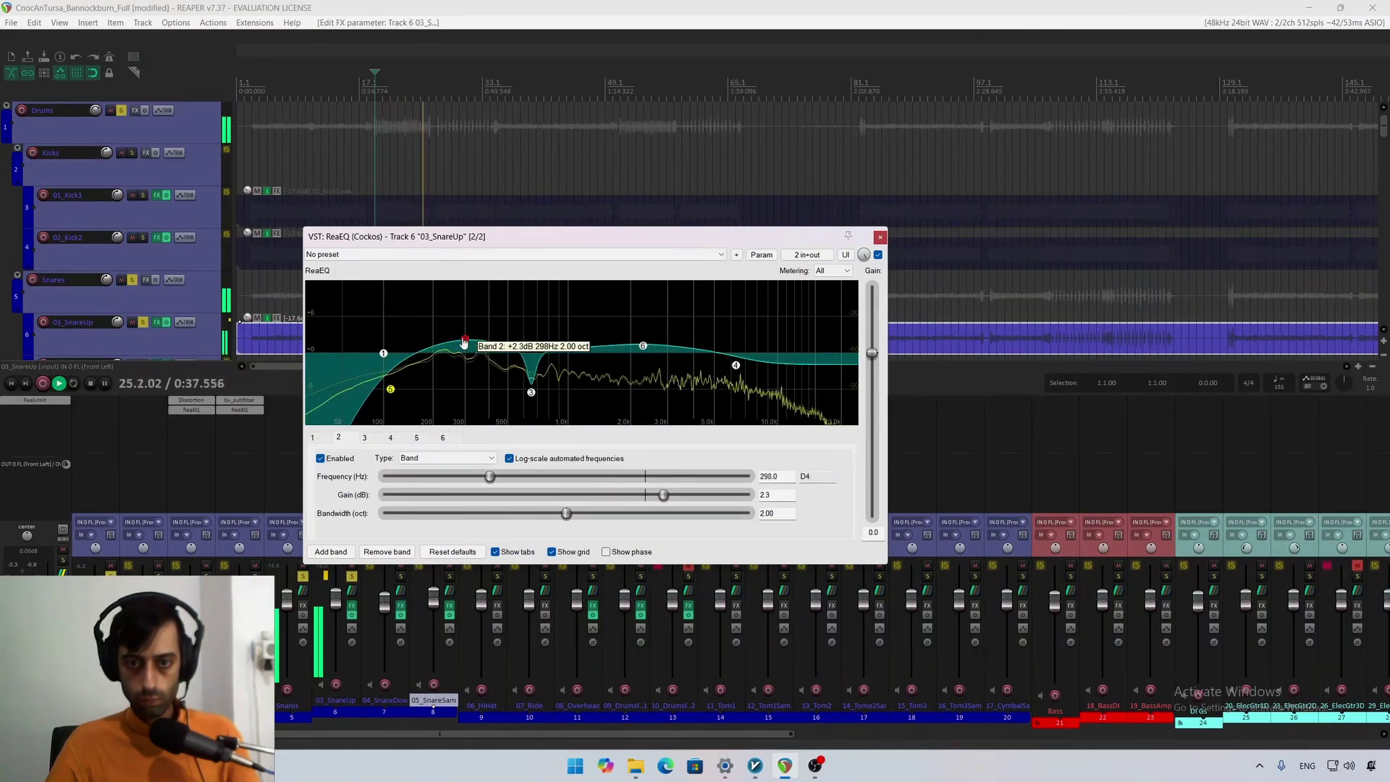
Step: Add band 7, sweep it around 350–400 Hz, and set it to -7.6 dB at 344.7 Hz with 0.19 oct bandwidth
{"action": "double_click", "coordinate": [490, 354]}
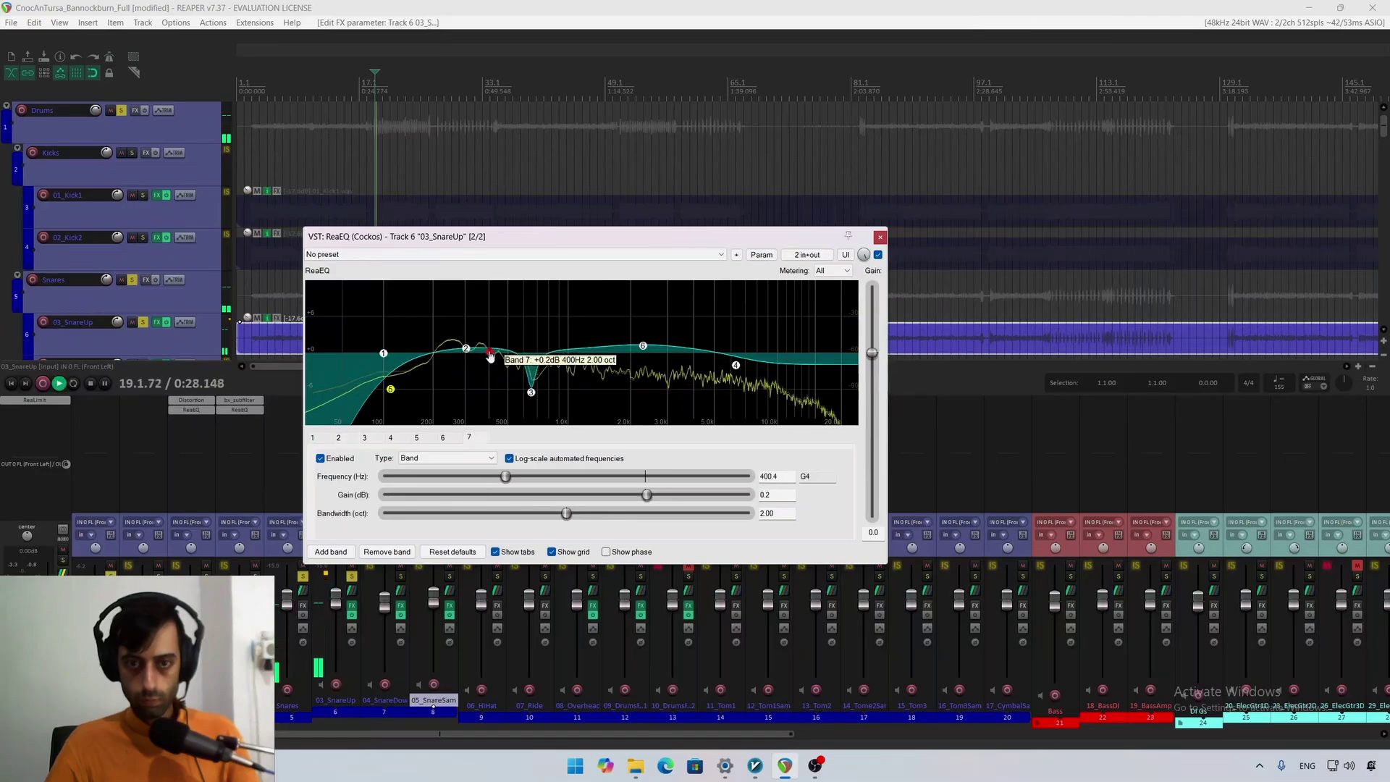
{"action": "left_click_drag", "start_coordinate": [490, 356], "coordinate": [484, 303]}
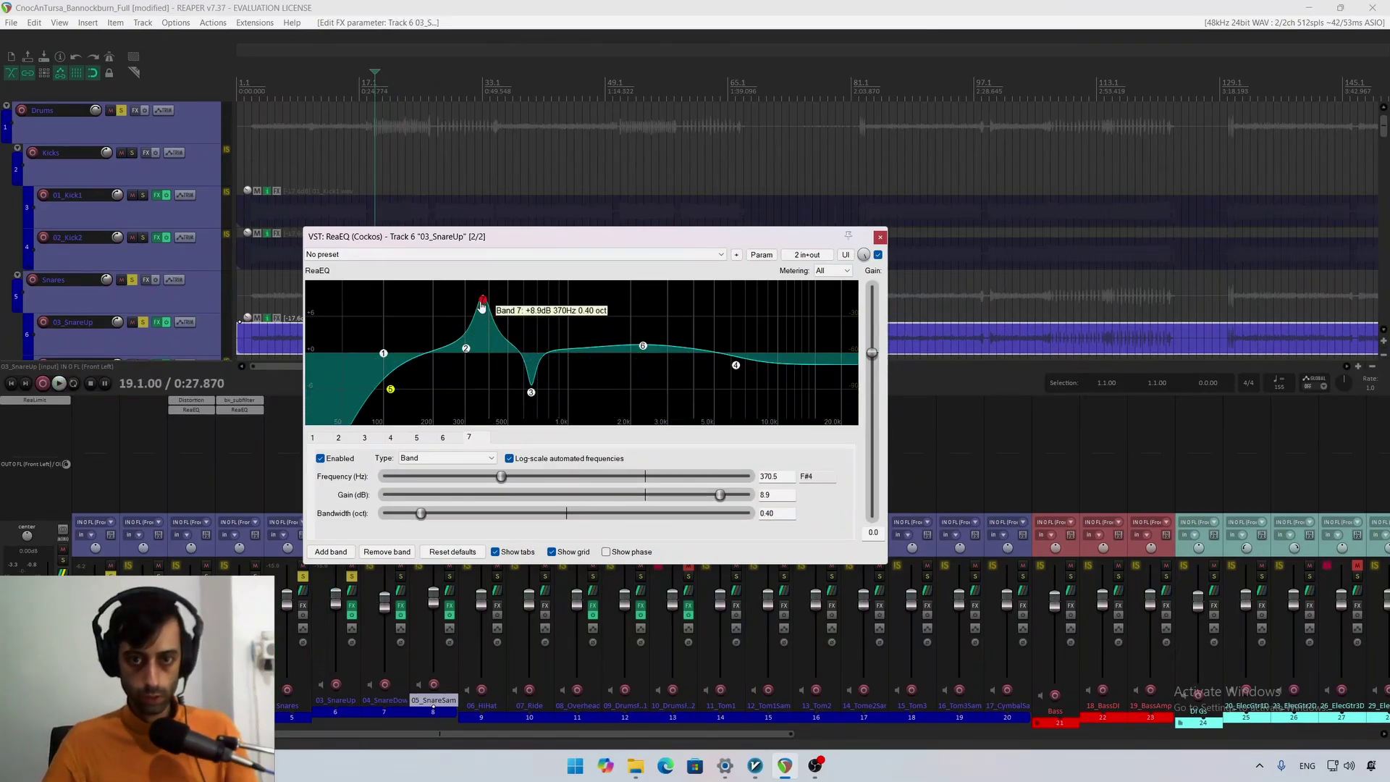
{"action": "mouse_move", "coordinate": [481, 304]}
{"action": "left_mouse_down"}
{"action": "mouse_move", "coordinate": [459, 292]}
{"action": "mouse_move", "coordinate": [475, 293]}
{"action": "left_mouse_up"}
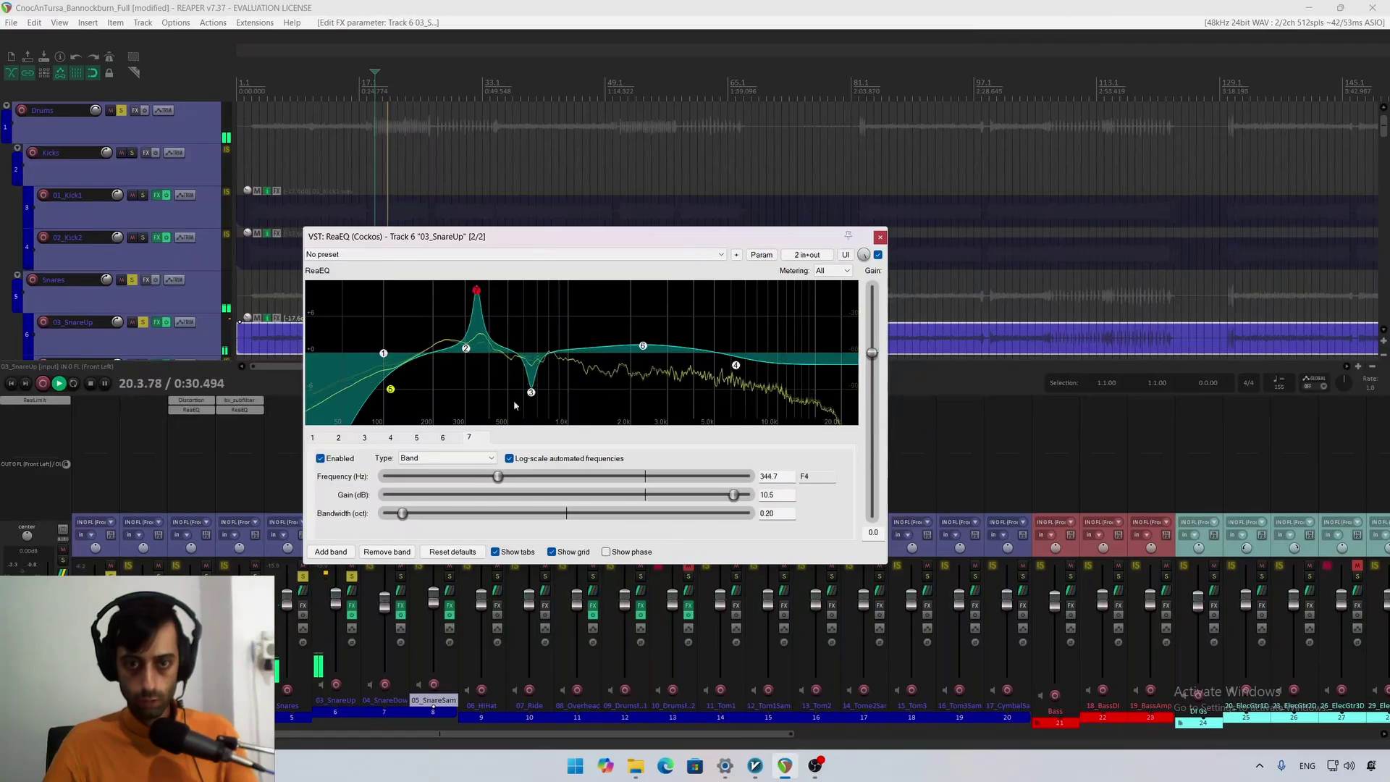
{"action": "left_click_drag", "start_coordinate": [733, 495], "coordinate": [623, 507]}
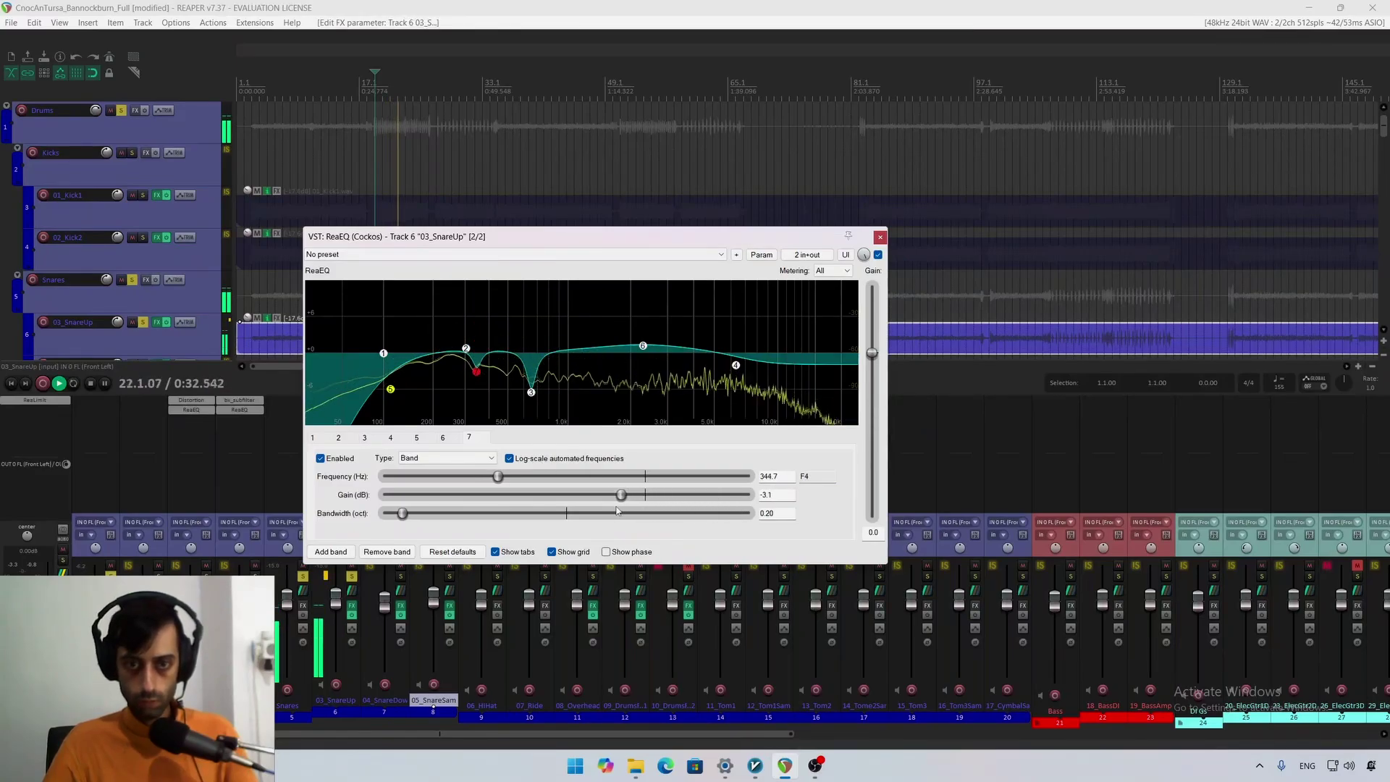
{"action": "left_click_drag", "start_coordinate": [403, 513], "coordinate": [398, 515]}
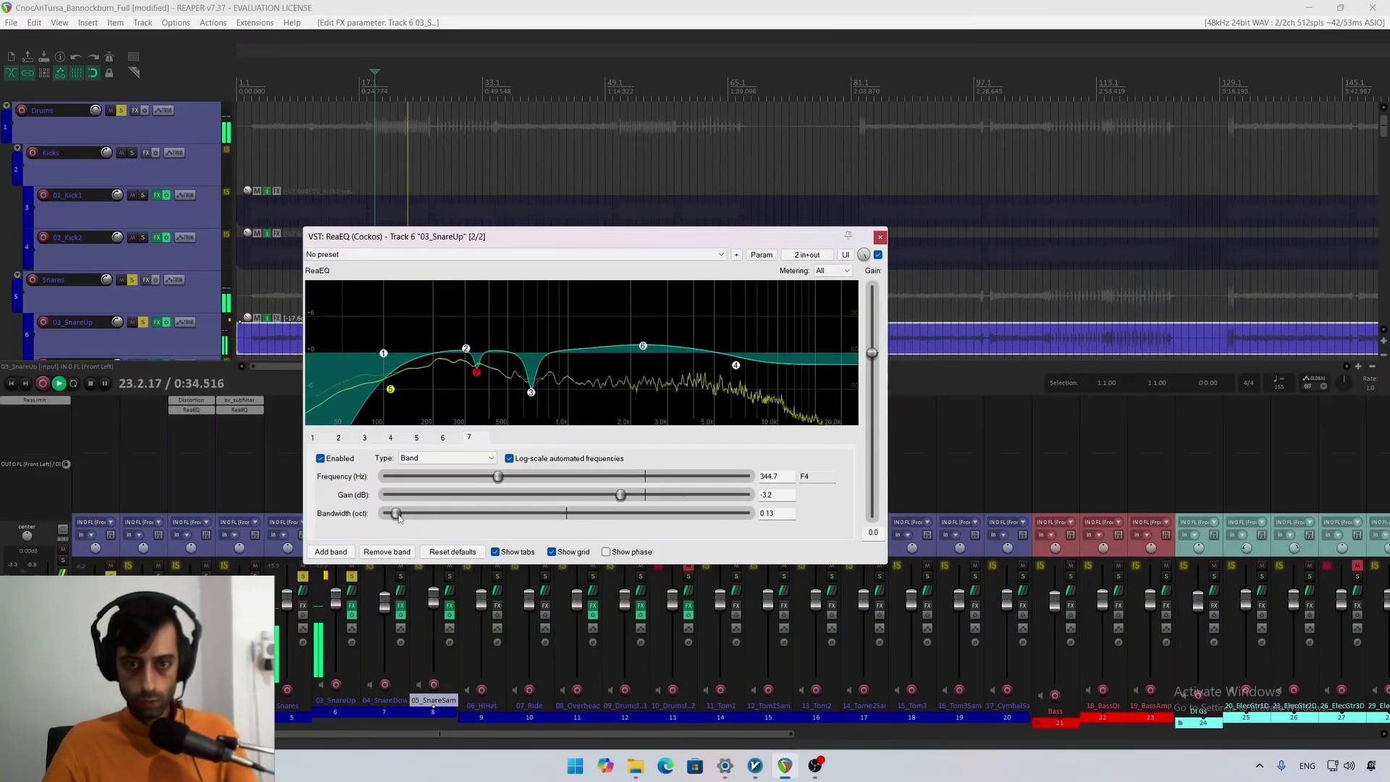
{"action": "left_click_drag", "start_coordinate": [620, 505], "coordinate": [588, 505]}
{"action": "left_click_drag", "start_coordinate": [397, 515], "coordinate": [401, 515]}
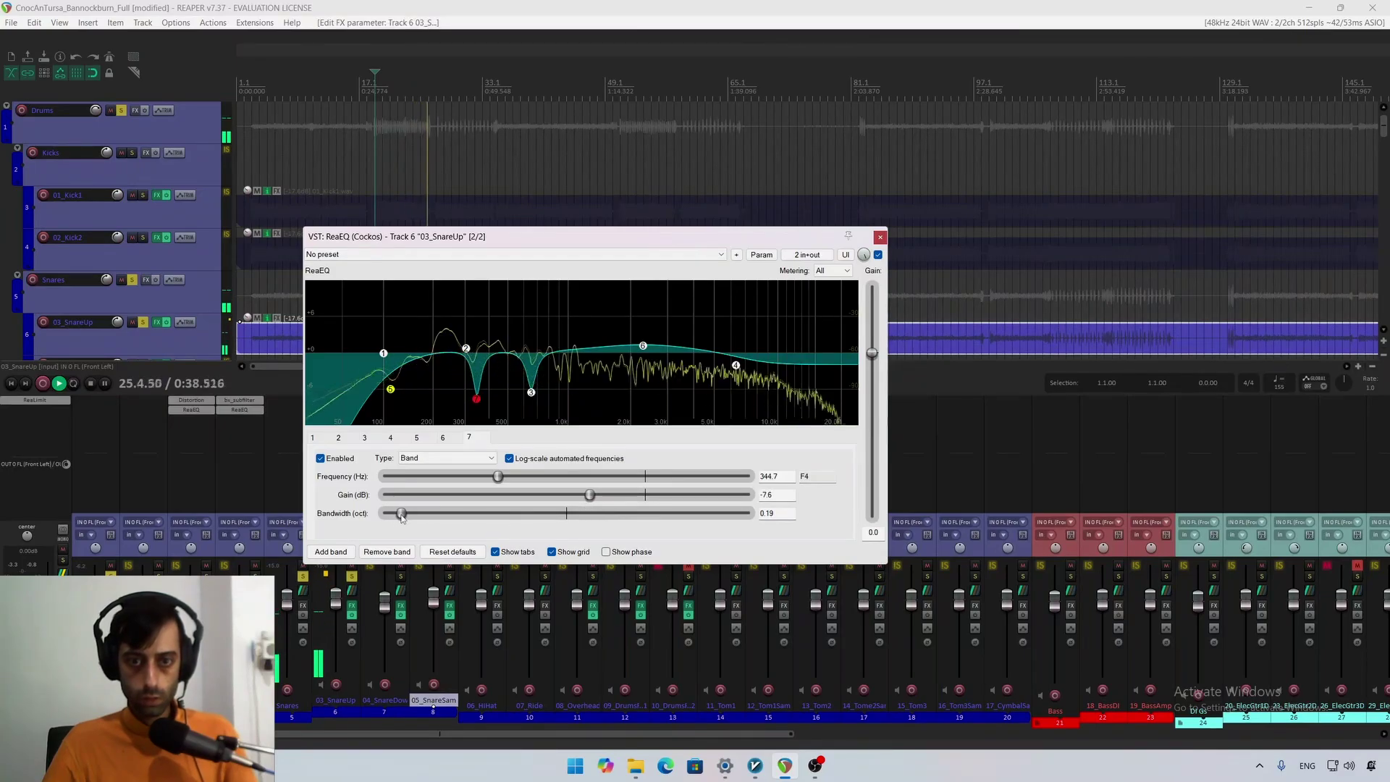
Step: Set band 2 to +1.3 dB at 262.4 Hz, compare the EQ bypassed and active, and close its window
{"action": "left_click_drag", "start_coordinate": [478, 368], "coordinate": [485, 356]}
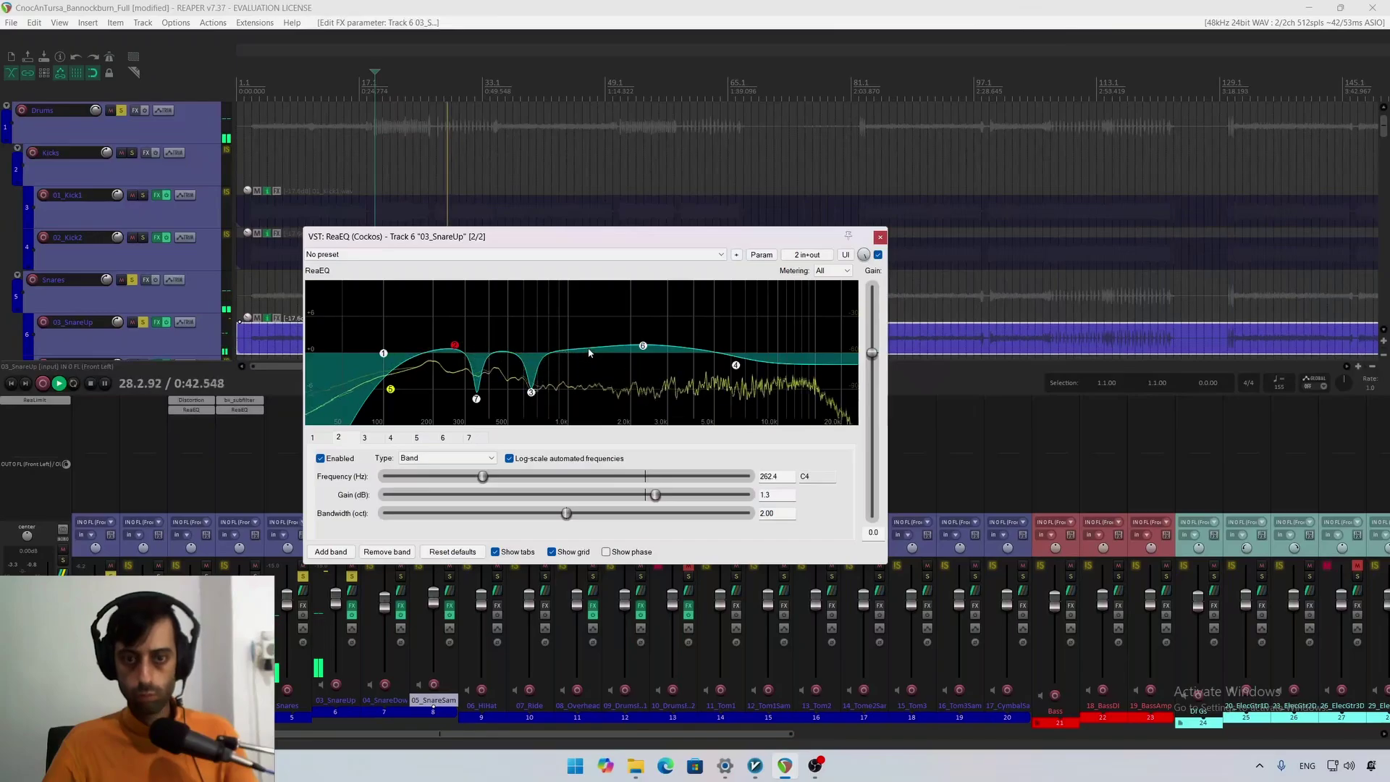
{"action": "left_click", "coordinate": [878, 255]}
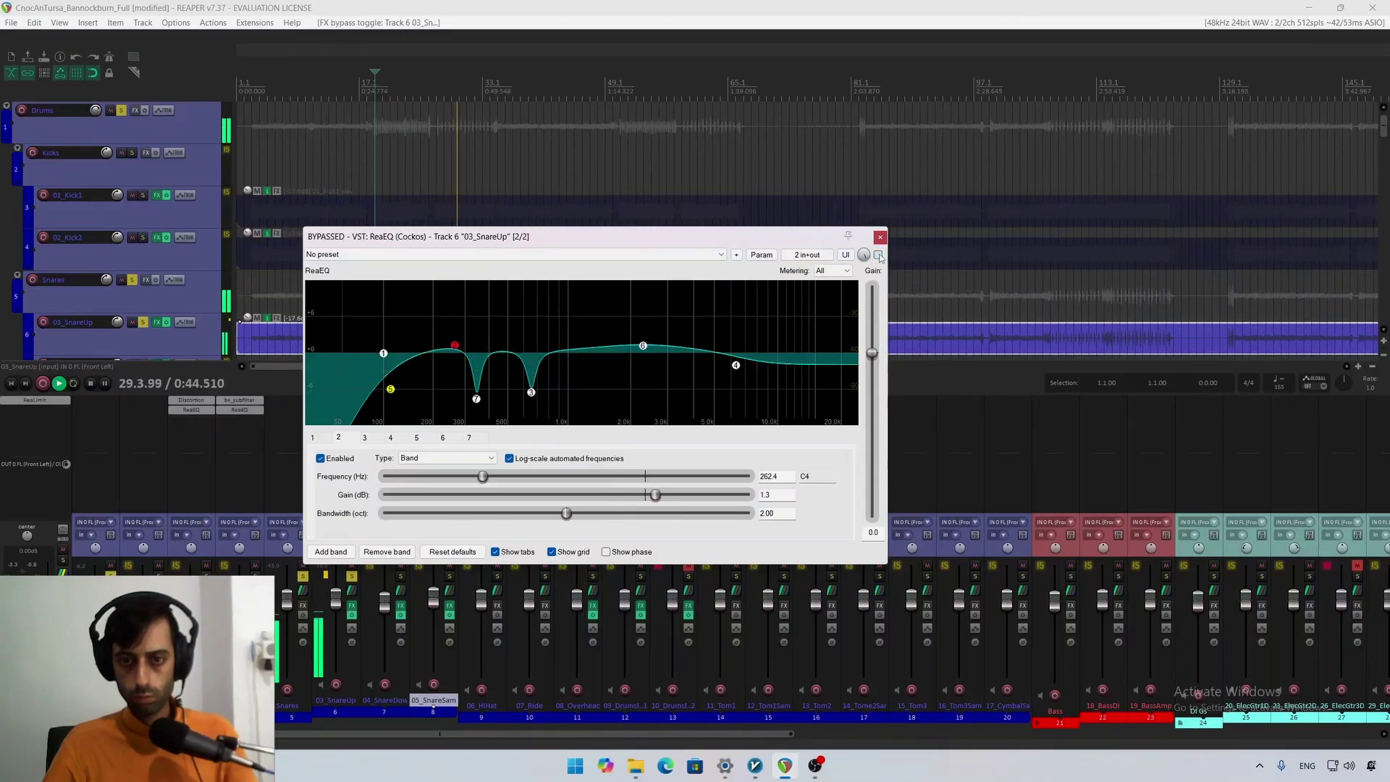
{"action": "left_click", "coordinate": [878, 255]}
{"action": "left_click", "coordinate": [880, 236]}
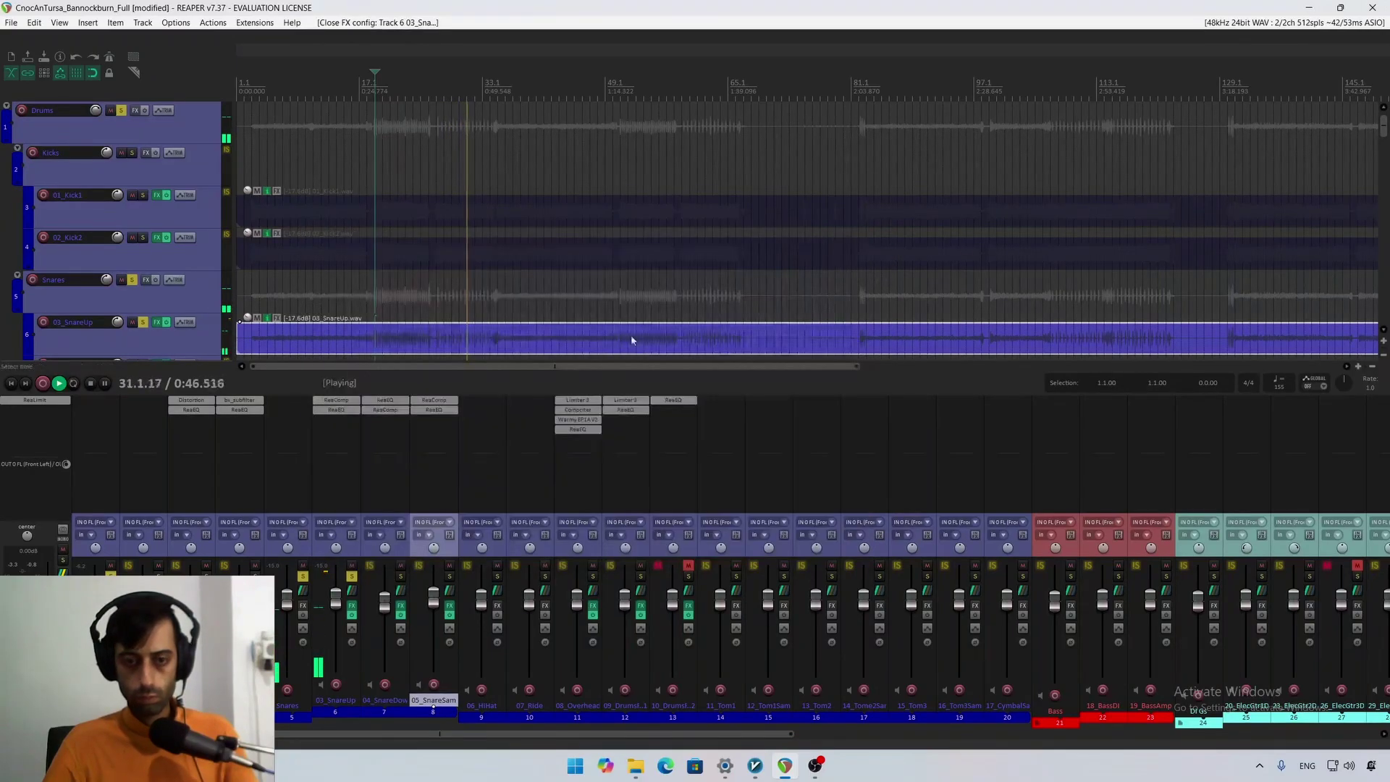
Step: Compare 03_SnareUp with its ReaEQ bypassed and active from the mixer, and save the project
{"action": "left_click", "coordinate": [337, 410], "text": "shift"}
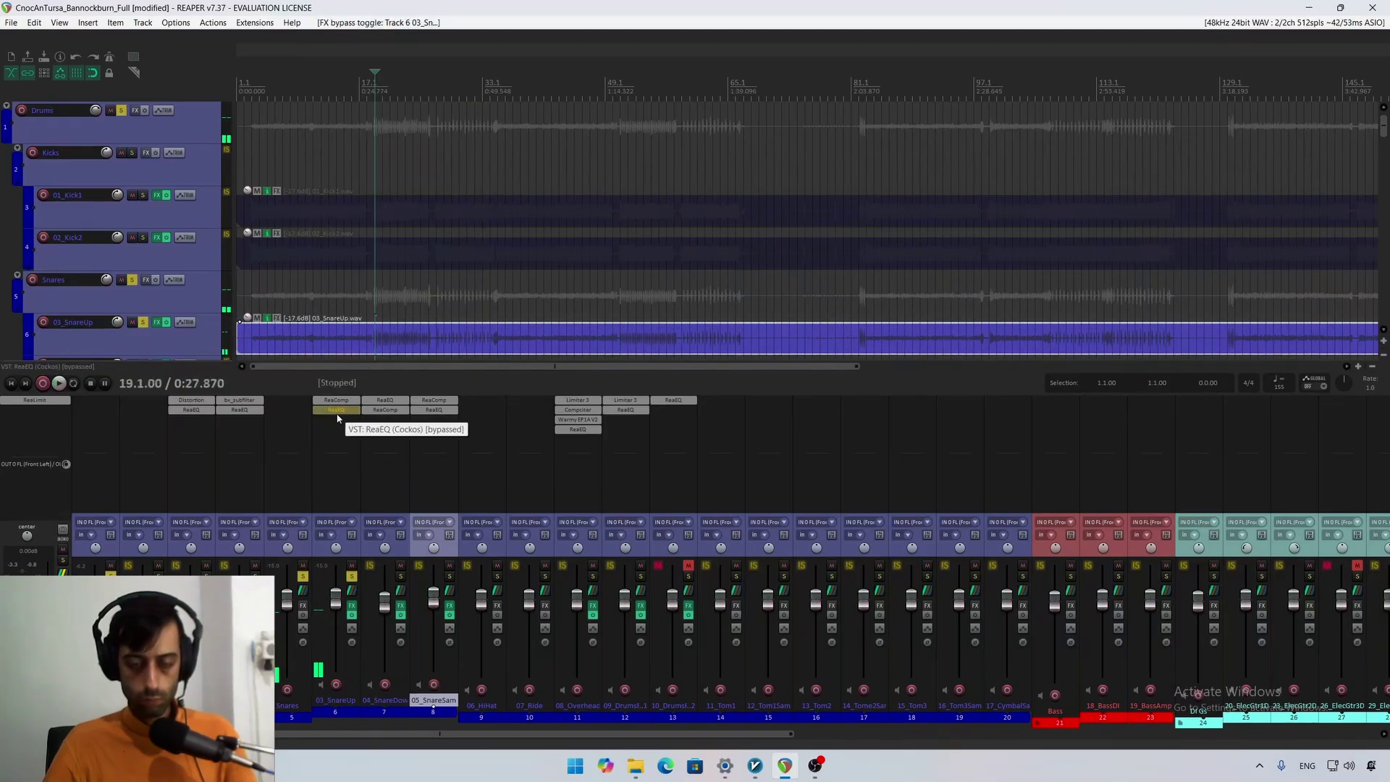
{"action": "left_click", "coordinate": [336, 410], "text": "shift"}
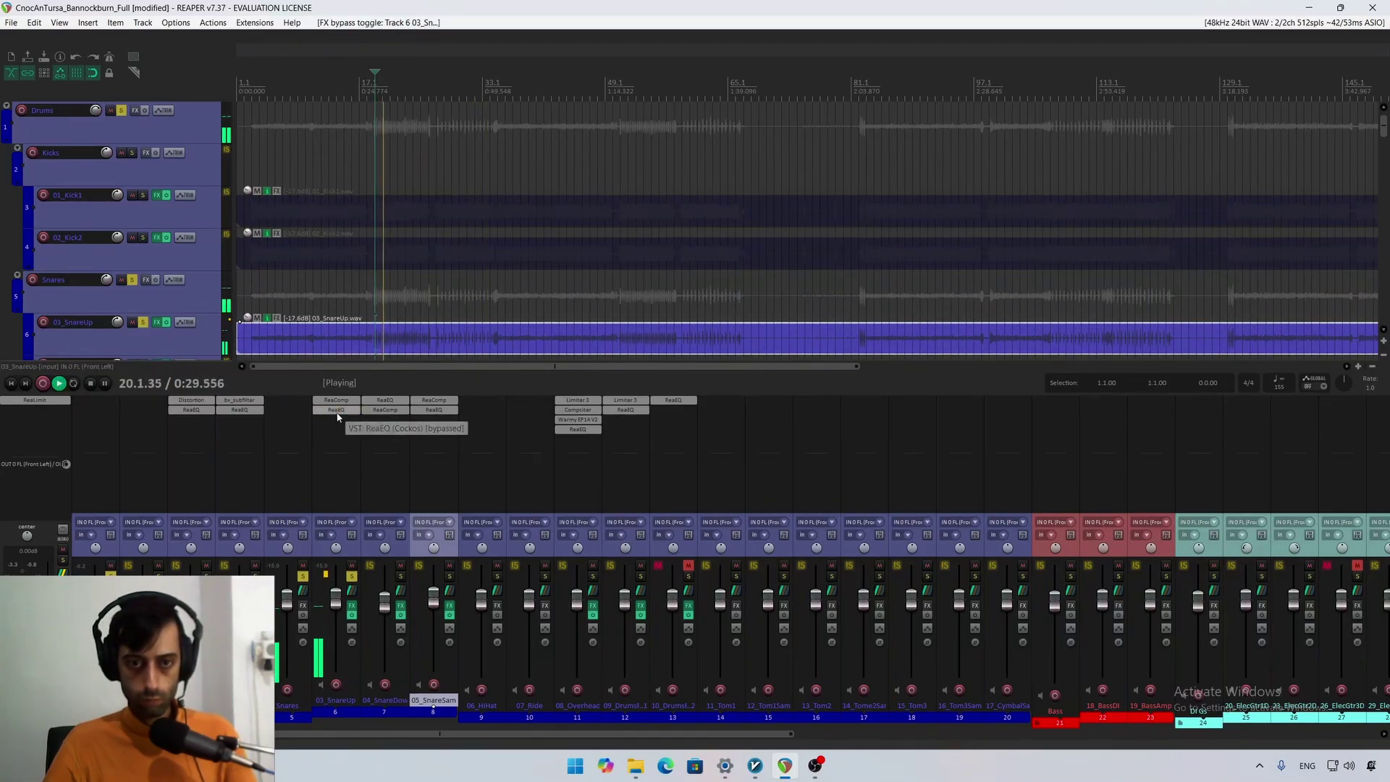
{"action": "key", "text": "ctrl+s"}
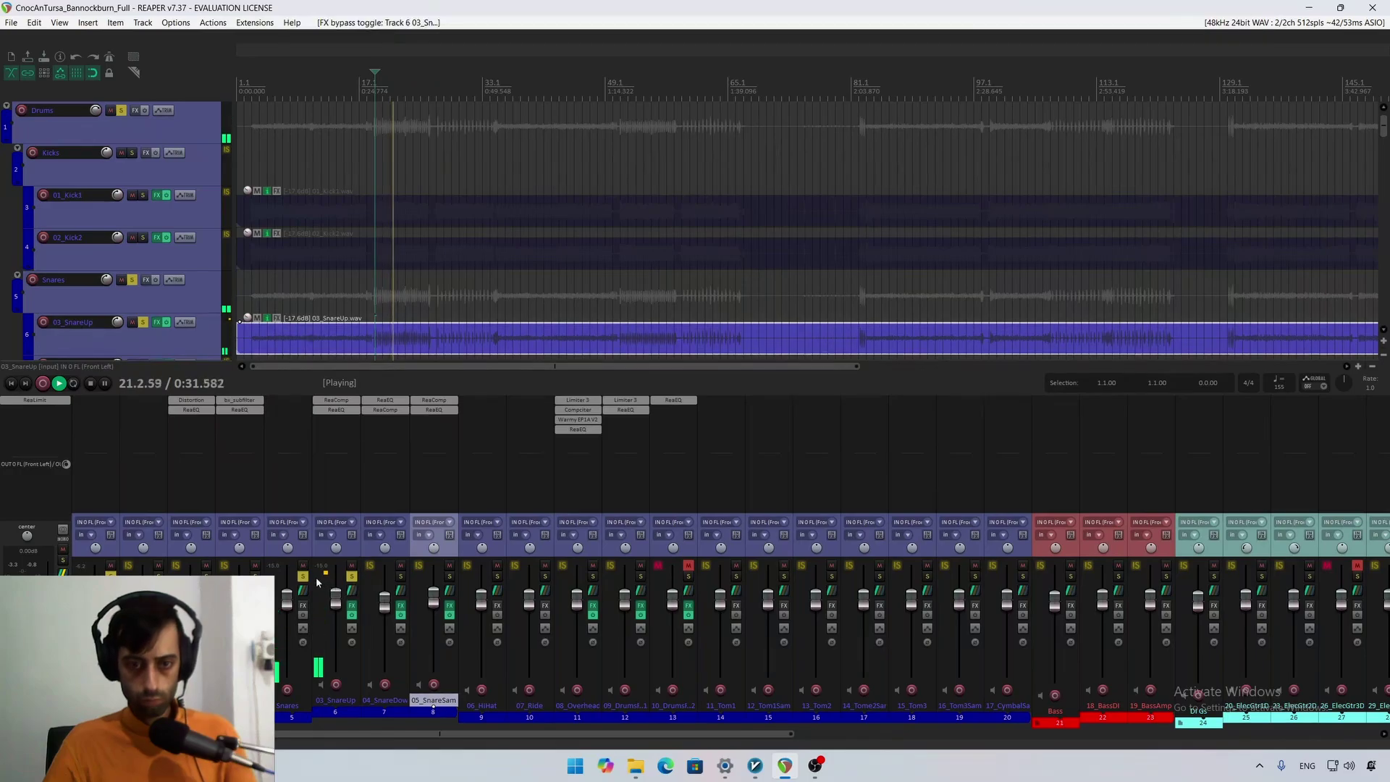
Step: Remove the solos from 03_SnareUp and the Snares folder to hear all drums, and hide the mixer
{"action": "left_click", "coordinate": [353, 577]}
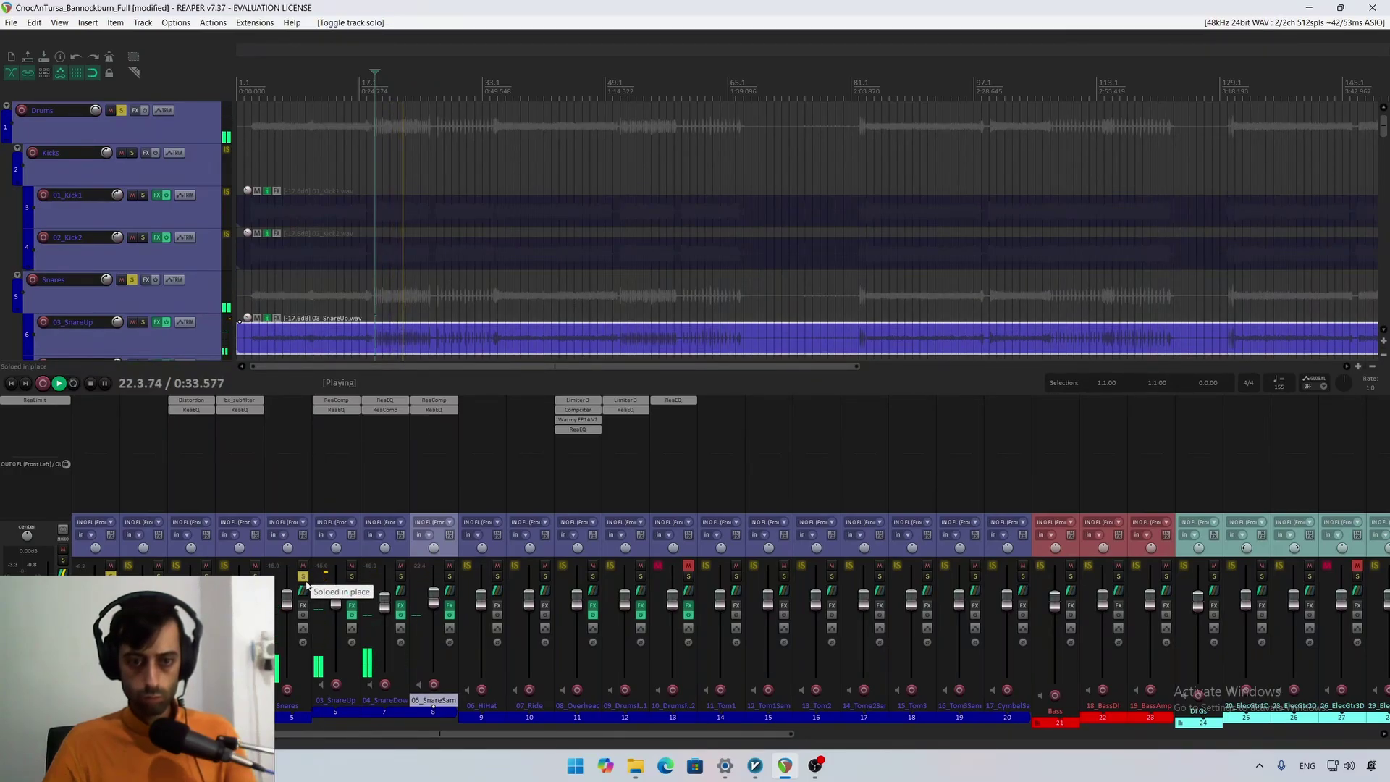
{"action": "left_click", "coordinate": [303, 576]}
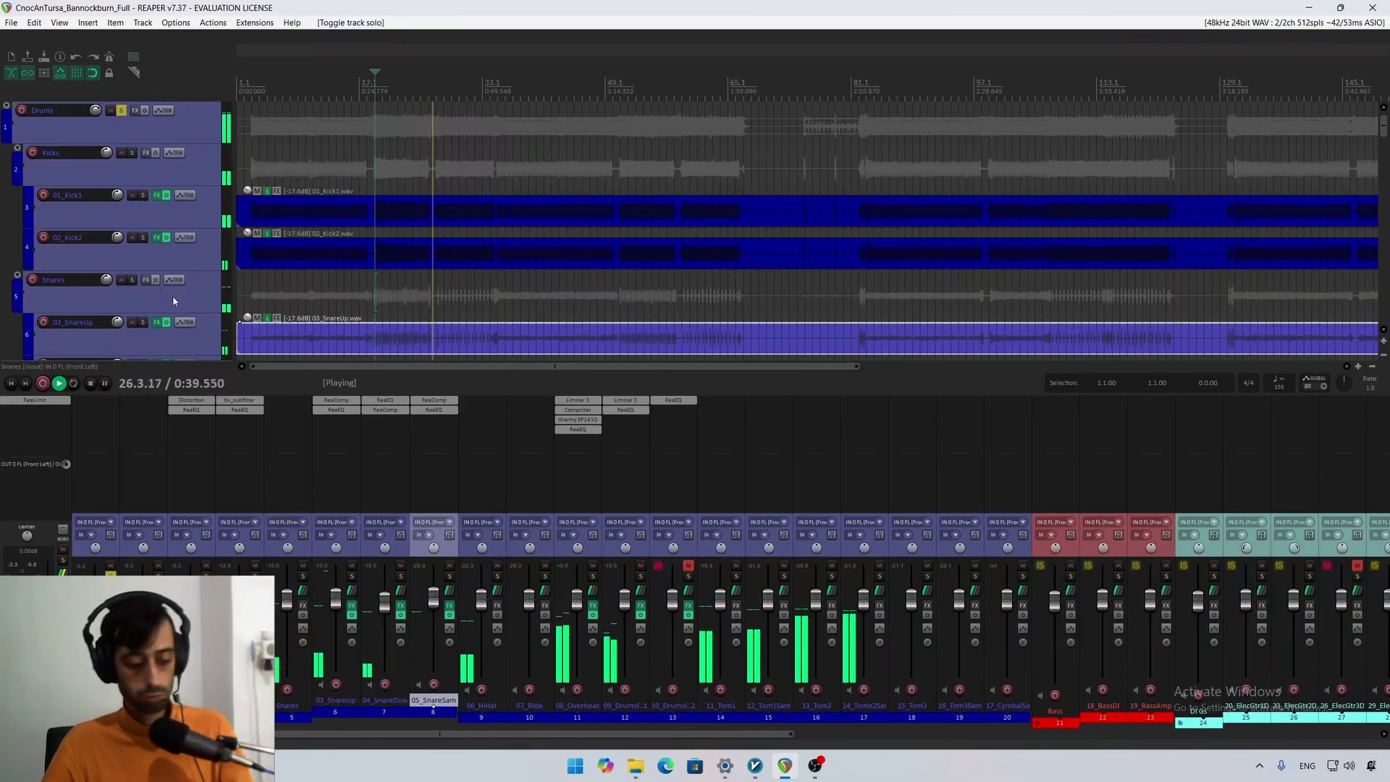
{"action": "key", "text": "ctrl+m"}
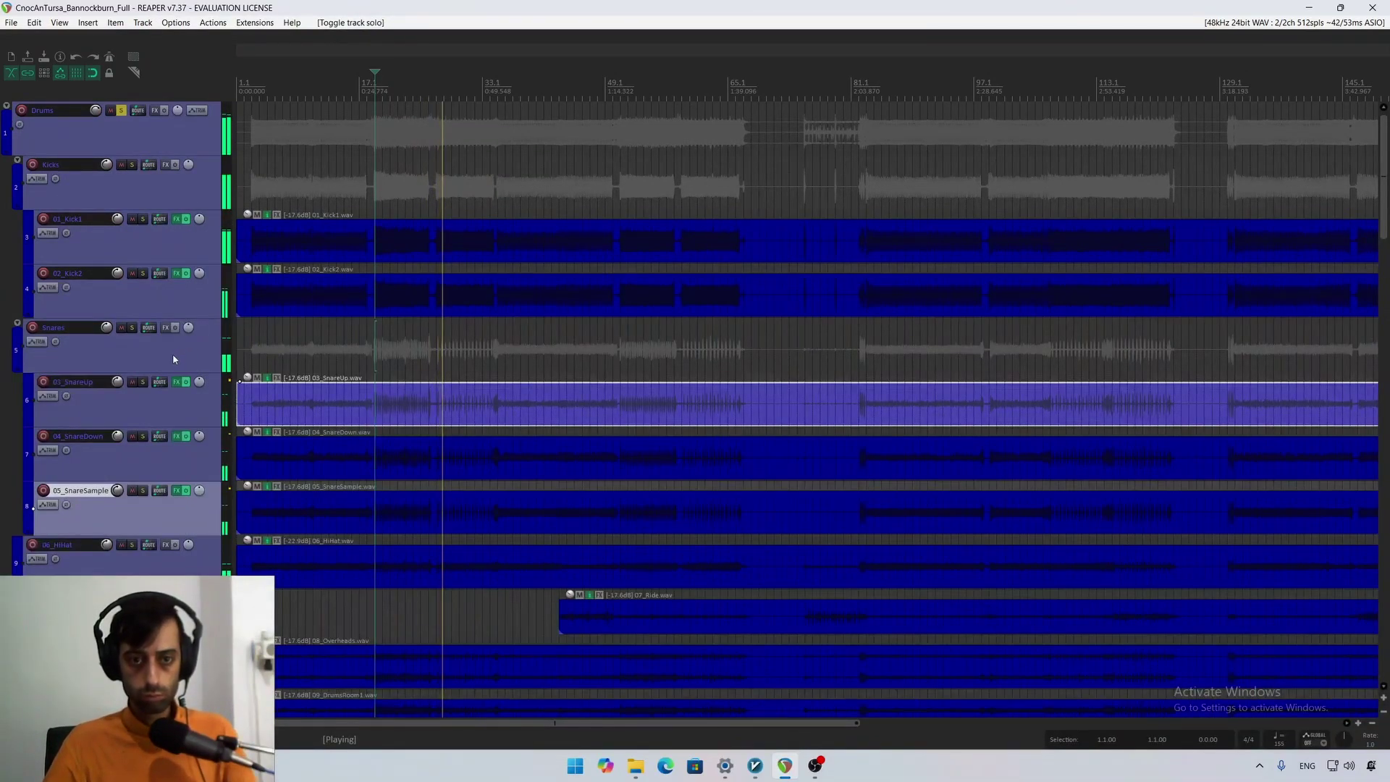
Step: Solo 09_DrumsRoom1 during restarted playback and open its FX chain with the ReaEQ
{"action": "scroll", "coordinate": [172, 354], "scroll_direction": "down", "scroll_amount": 3}
{"action": "scroll", "coordinate": [173, 360], "scroll_direction": "down", "scroll_amount": 1}
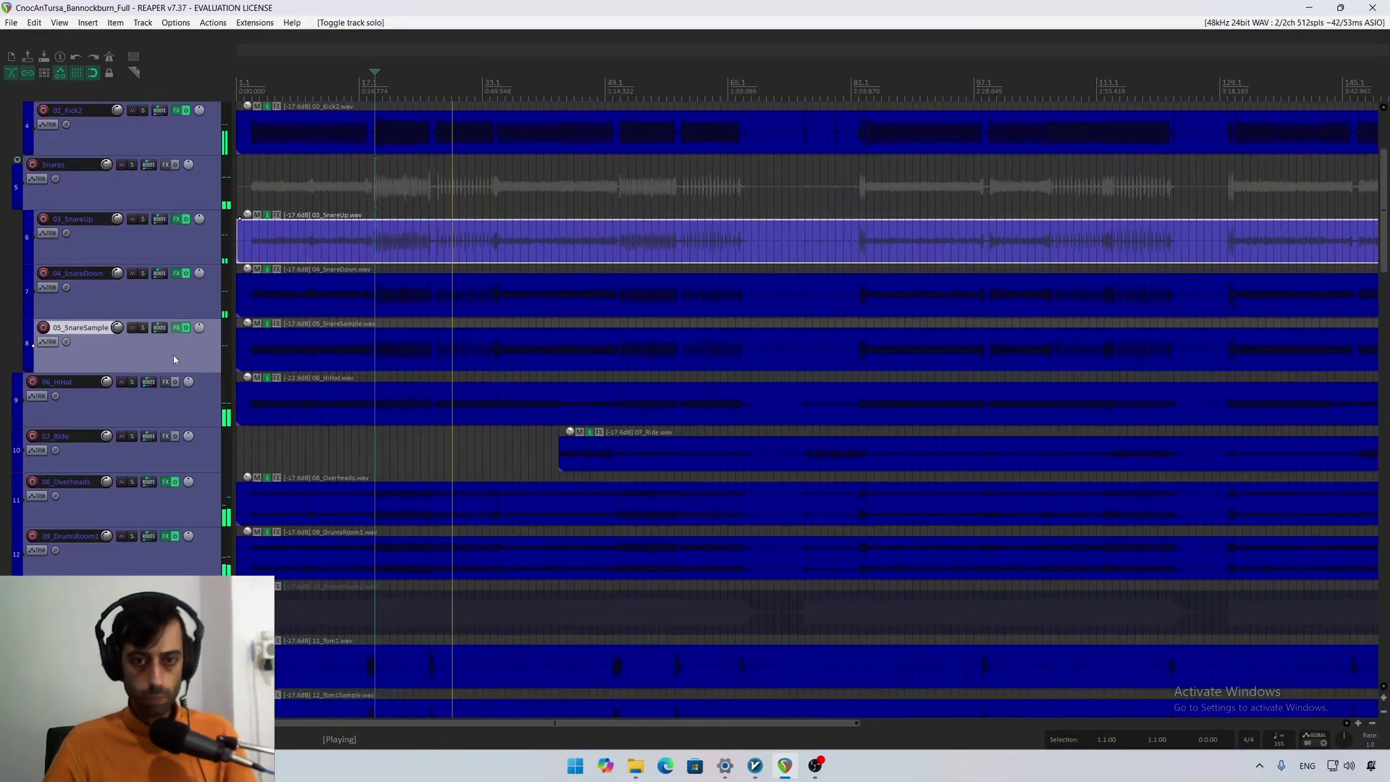
{"action": "scroll", "coordinate": [174, 360], "scroll_direction": "down", "scroll_amount": 2}
{"action": "key", "text": "space"}
{"action": "left_click", "coordinate": [172, 382]}
{"action": "key", "text": "space"}
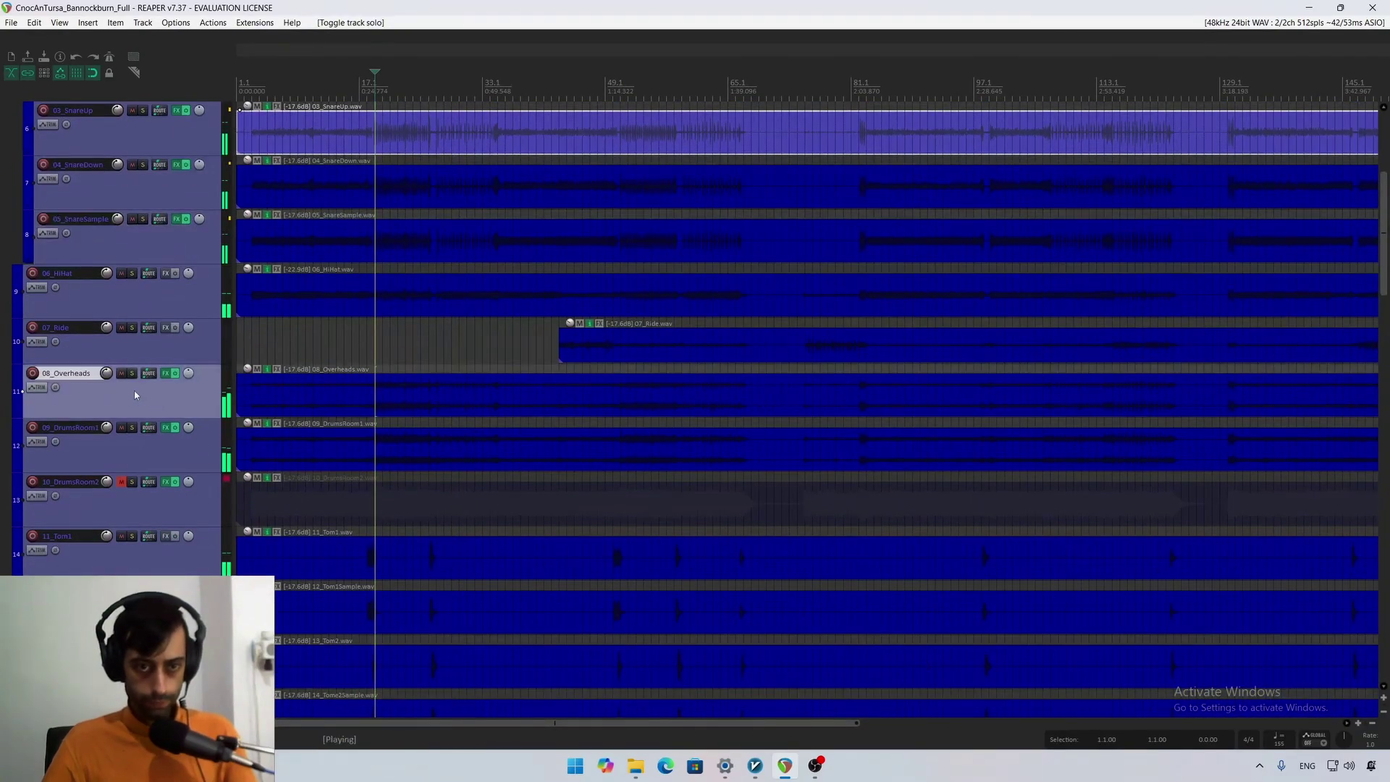
{"action": "left_click", "coordinate": [132, 427]}
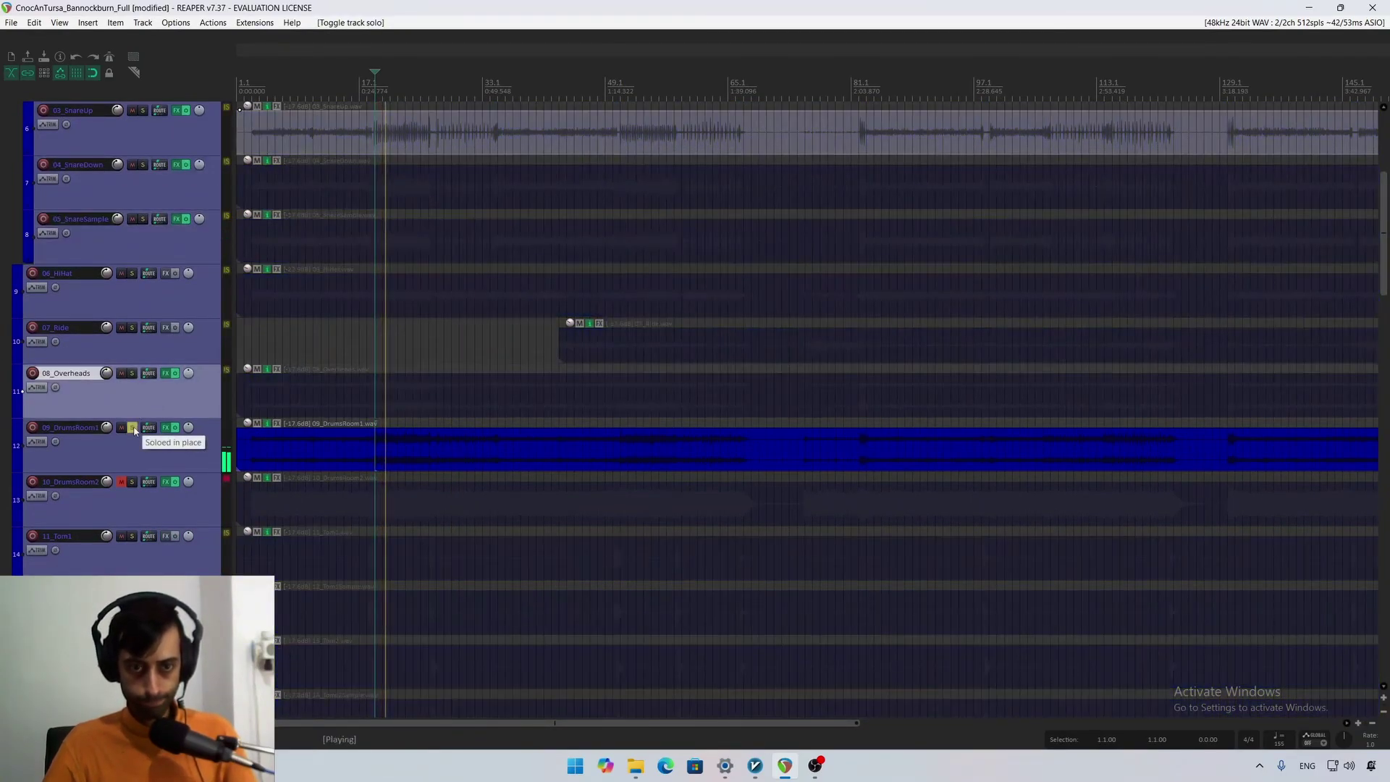
{"action": "left_click", "coordinate": [165, 427]}
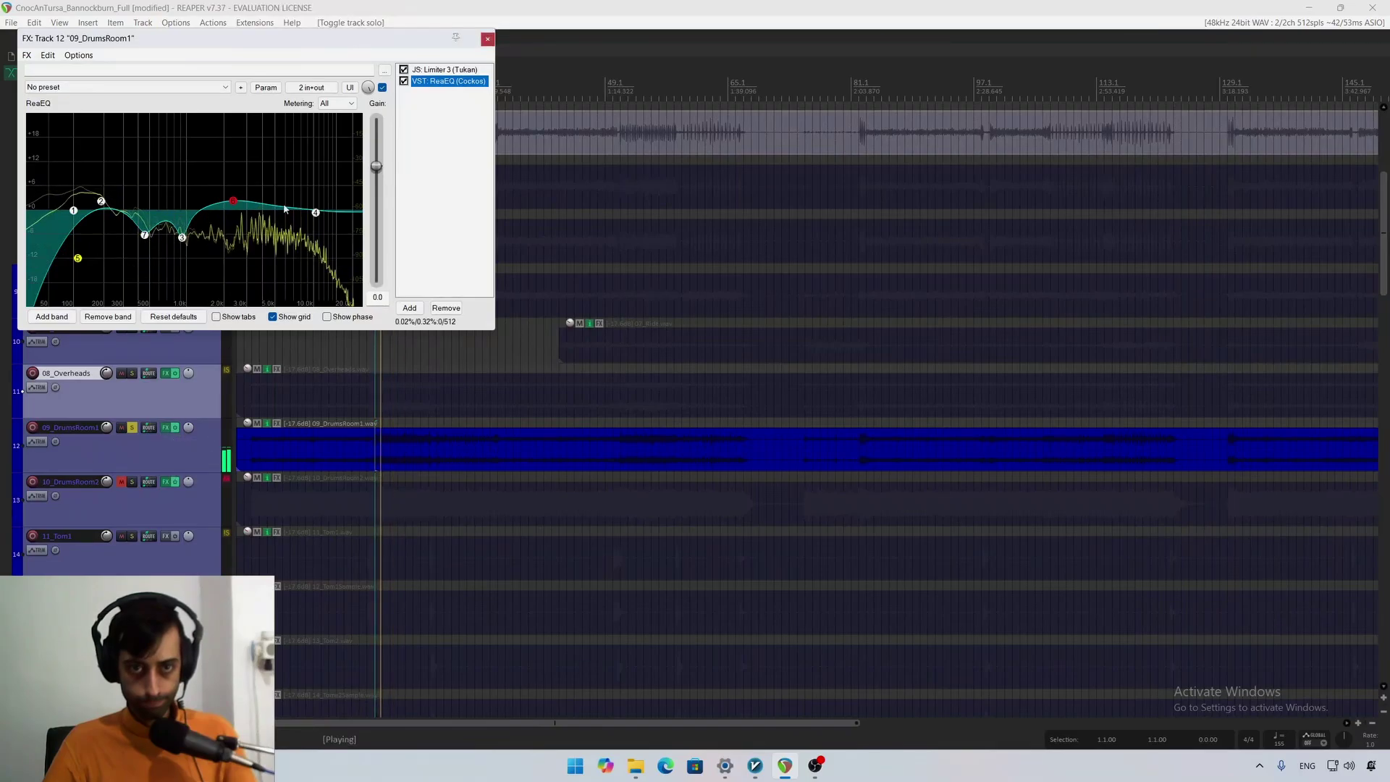
Step: Deepen the band 3 cut at a slightly higher frequency, and add band 8 boosting about 6.8 dB just below 912 Hz
{"action": "key", "text": "space"}
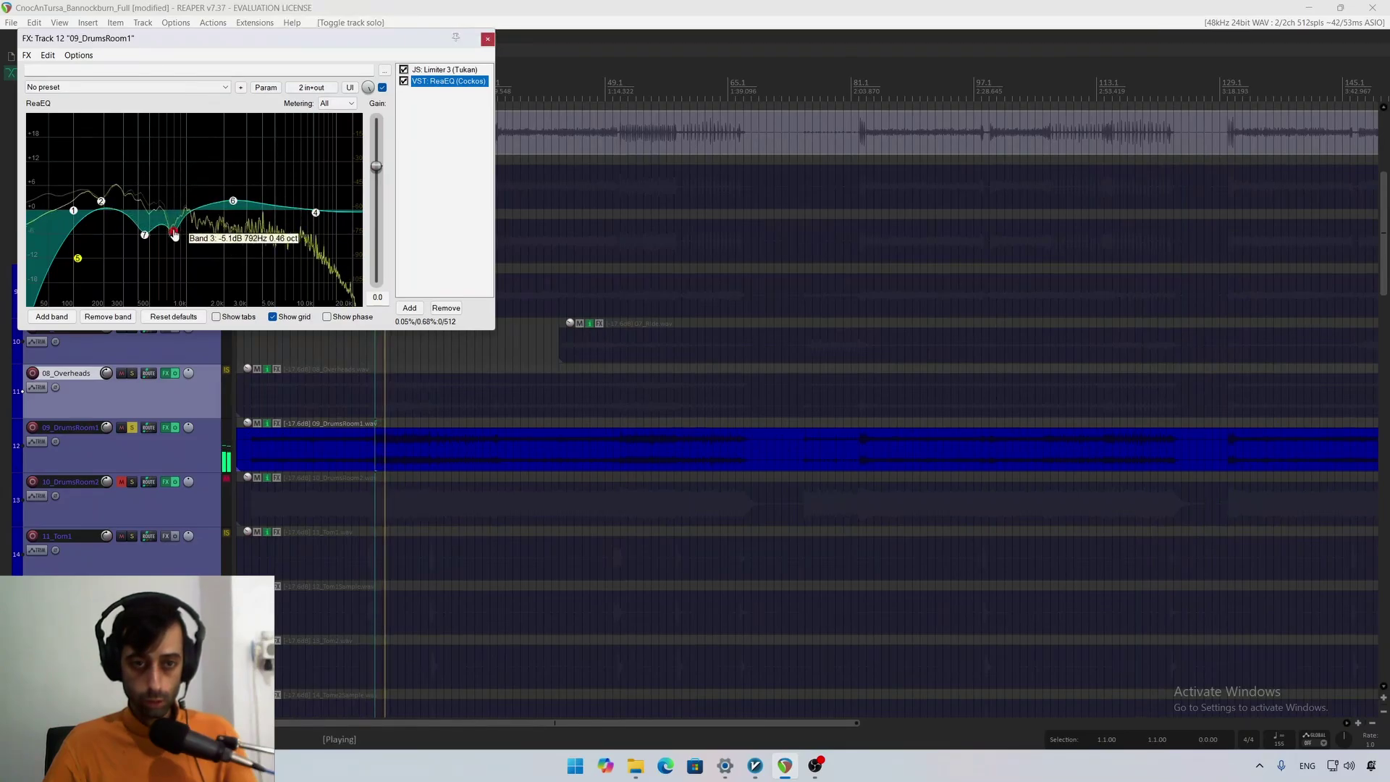
{"action": "left_click_drag", "start_coordinate": [174, 233], "coordinate": [180, 260]}
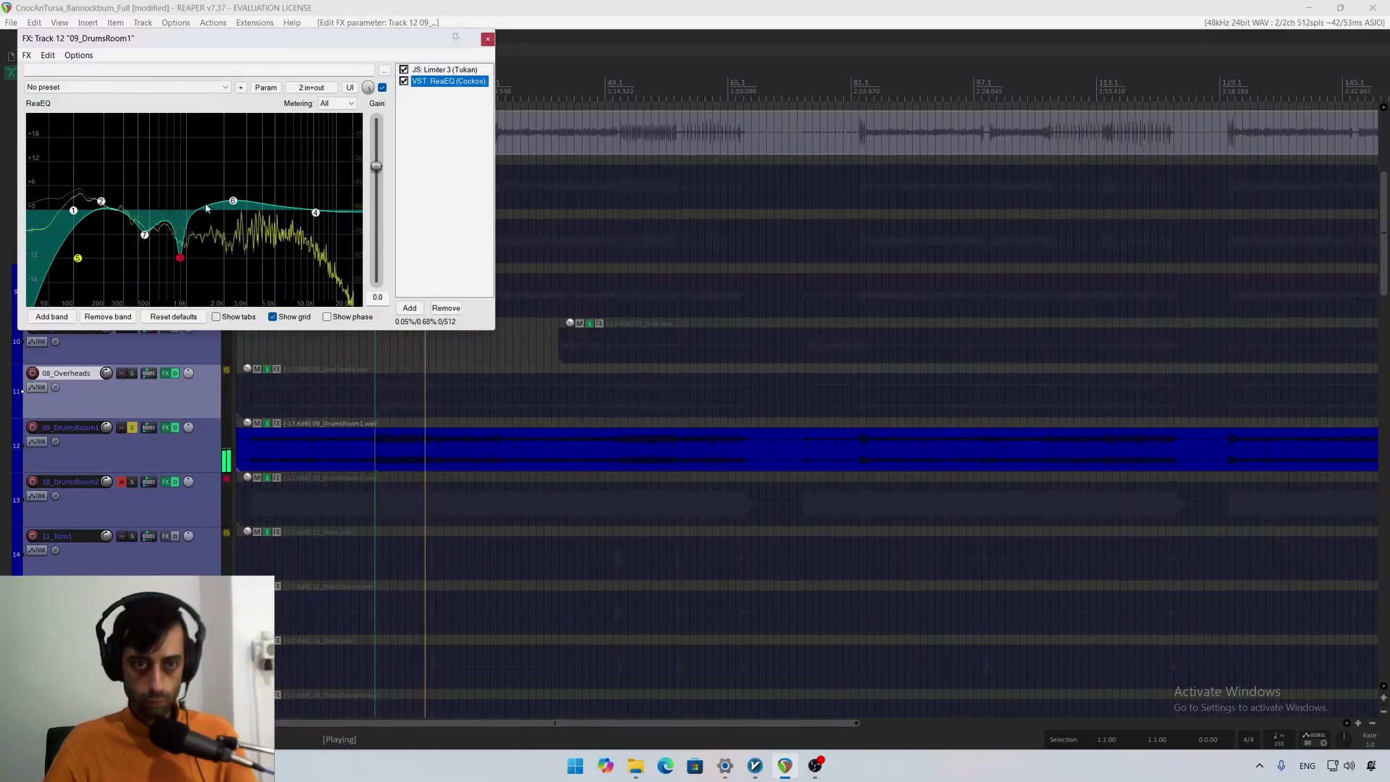
{"action": "double_click", "coordinate": [181, 185]}
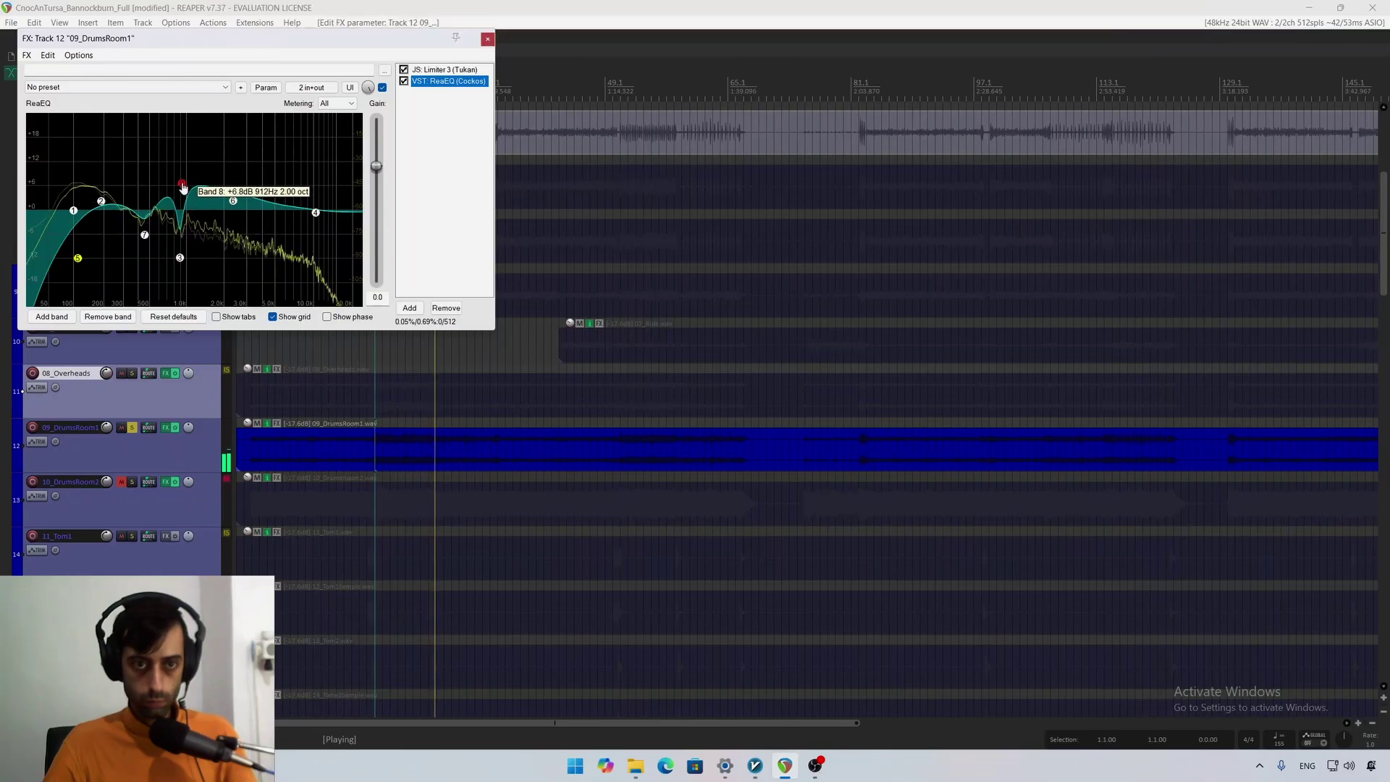
{"action": "left_click_drag", "start_coordinate": [184, 188], "coordinate": [177, 188]}
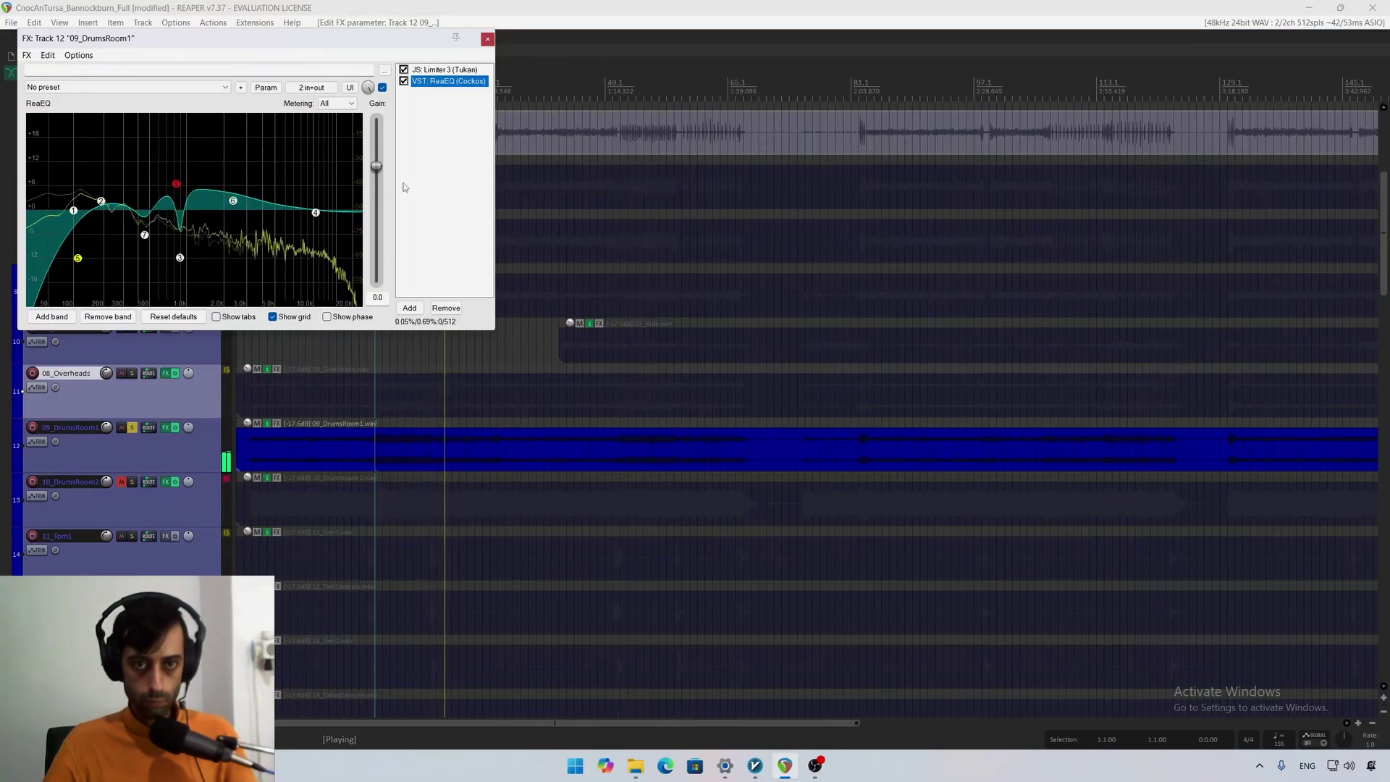
Step: Compare 09_DrumsRoom1 with its ReaEQ bypassed and active, close the FX window, and check the track soloed against the full drums
{"action": "left_click", "coordinate": [404, 81]}
{"action": "left_click", "coordinate": [404, 81]}
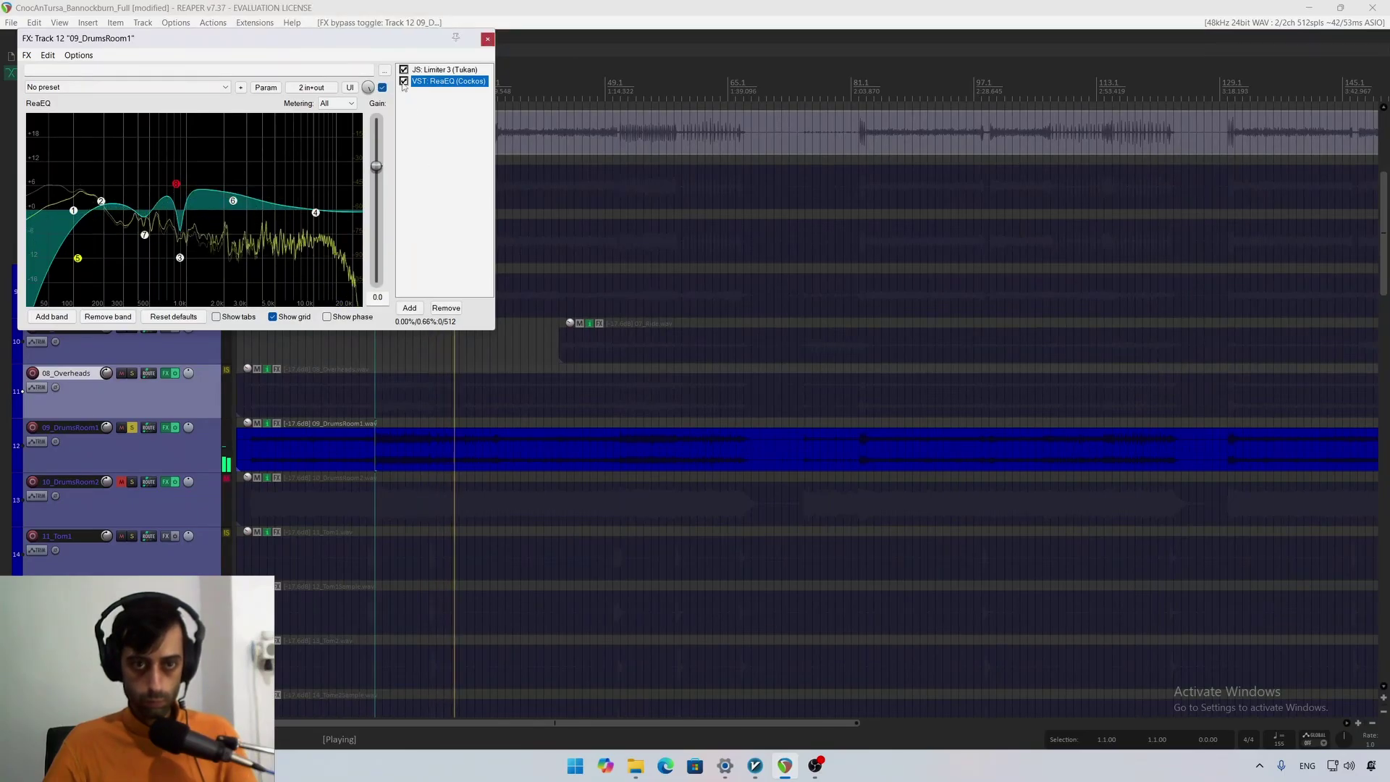
{"action": "key", "text": "Escape"}
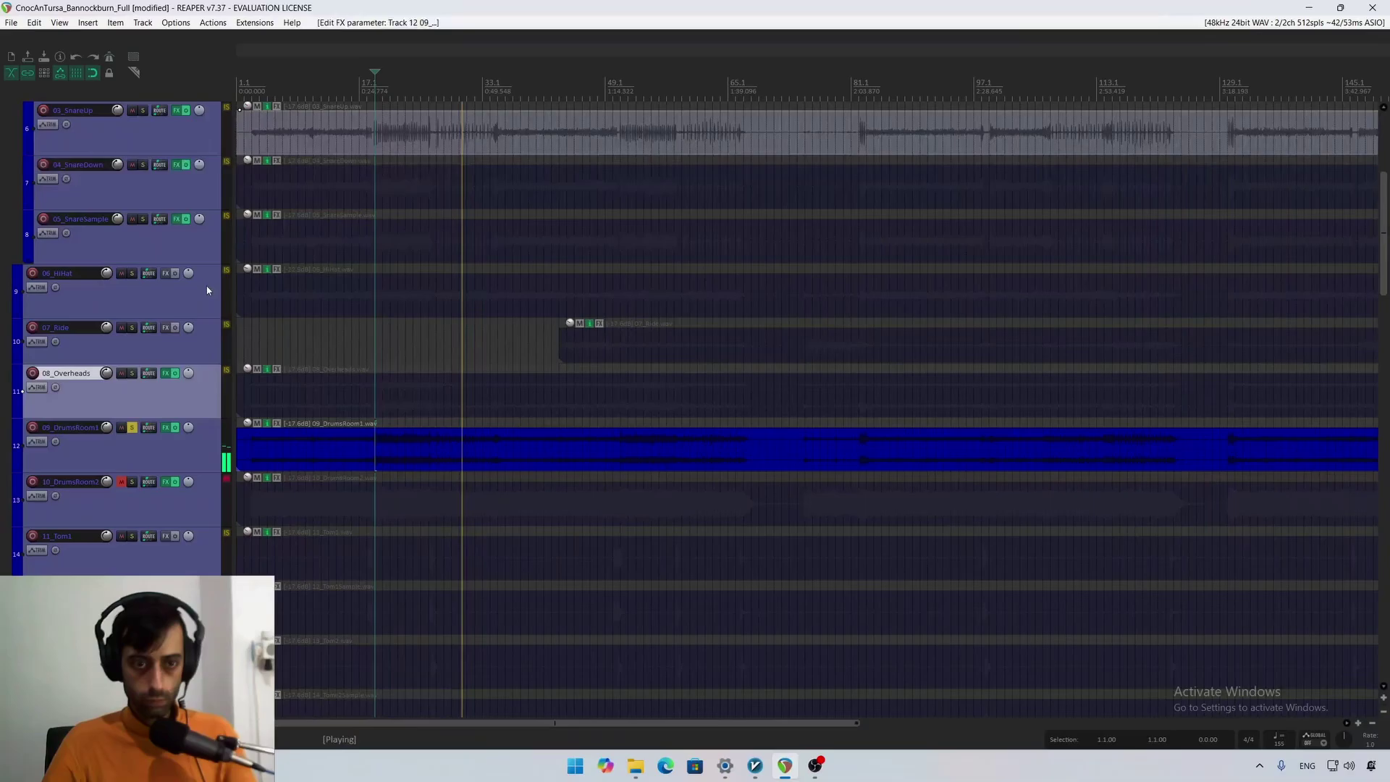
{"action": "left_click", "coordinate": [132, 427]}
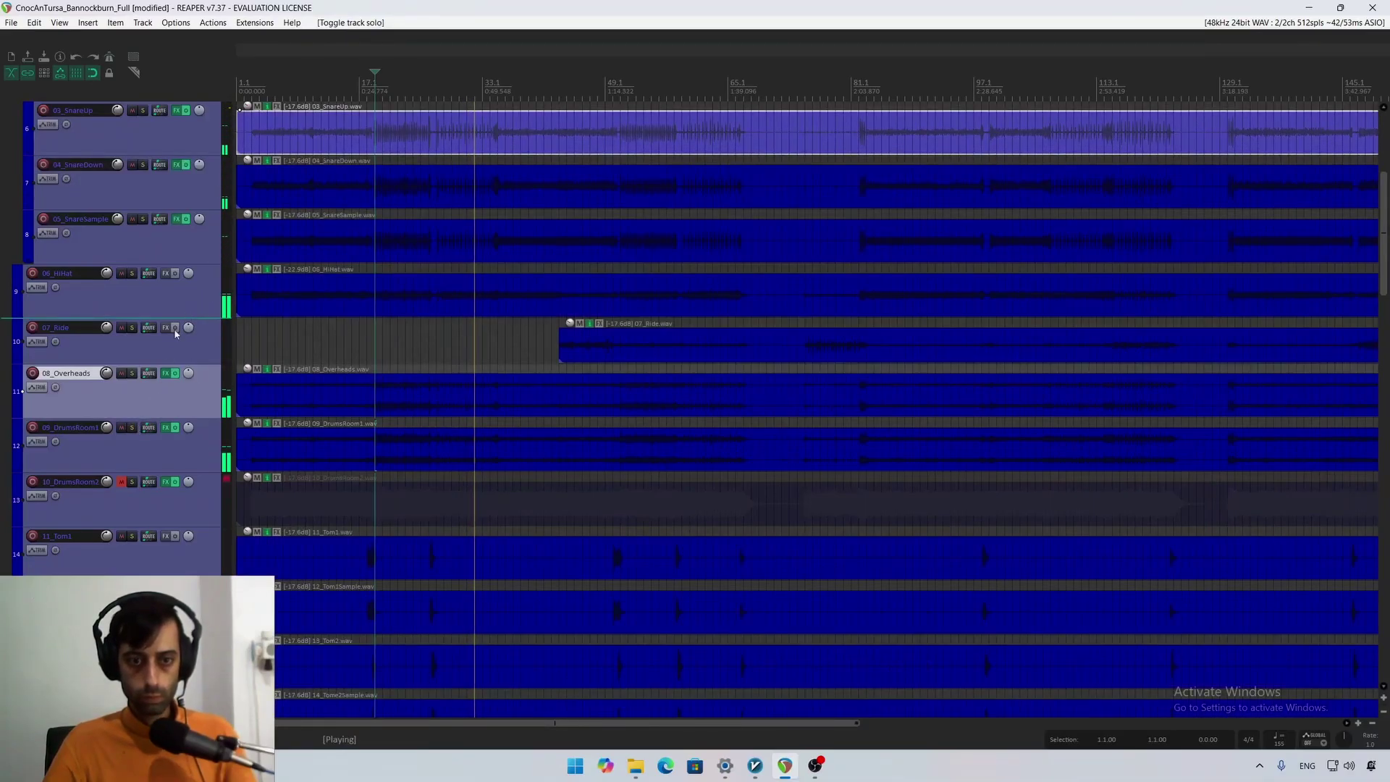
{"action": "left_click", "coordinate": [133, 427]}
{"action": "left_click", "coordinate": [133, 427]}
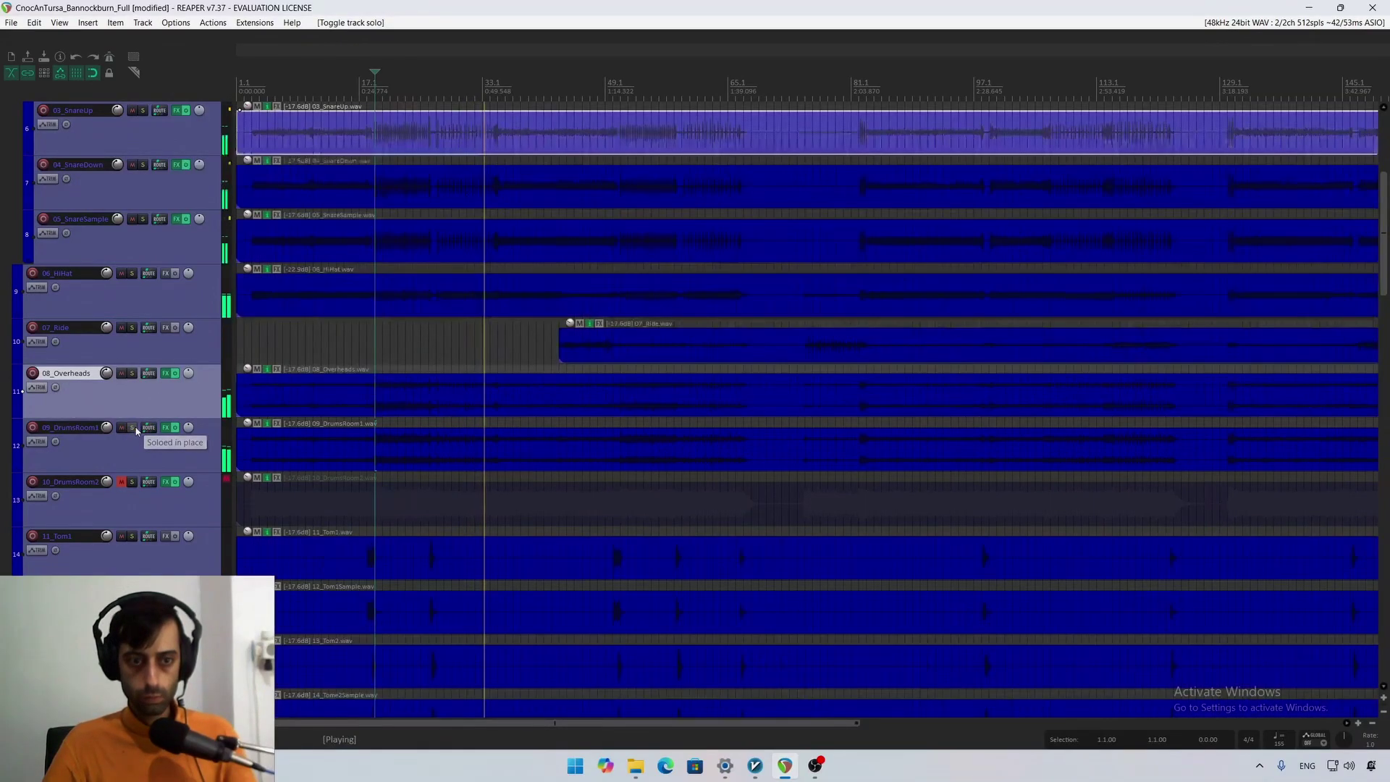
Step: Adjust the volume of 09_DrumsRoom1 during playback, check it soloed and in the drum mix, and stop playback
{"action": "left_click", "coordinate": [143, 445]}
{"action": "key", "text": "space"}
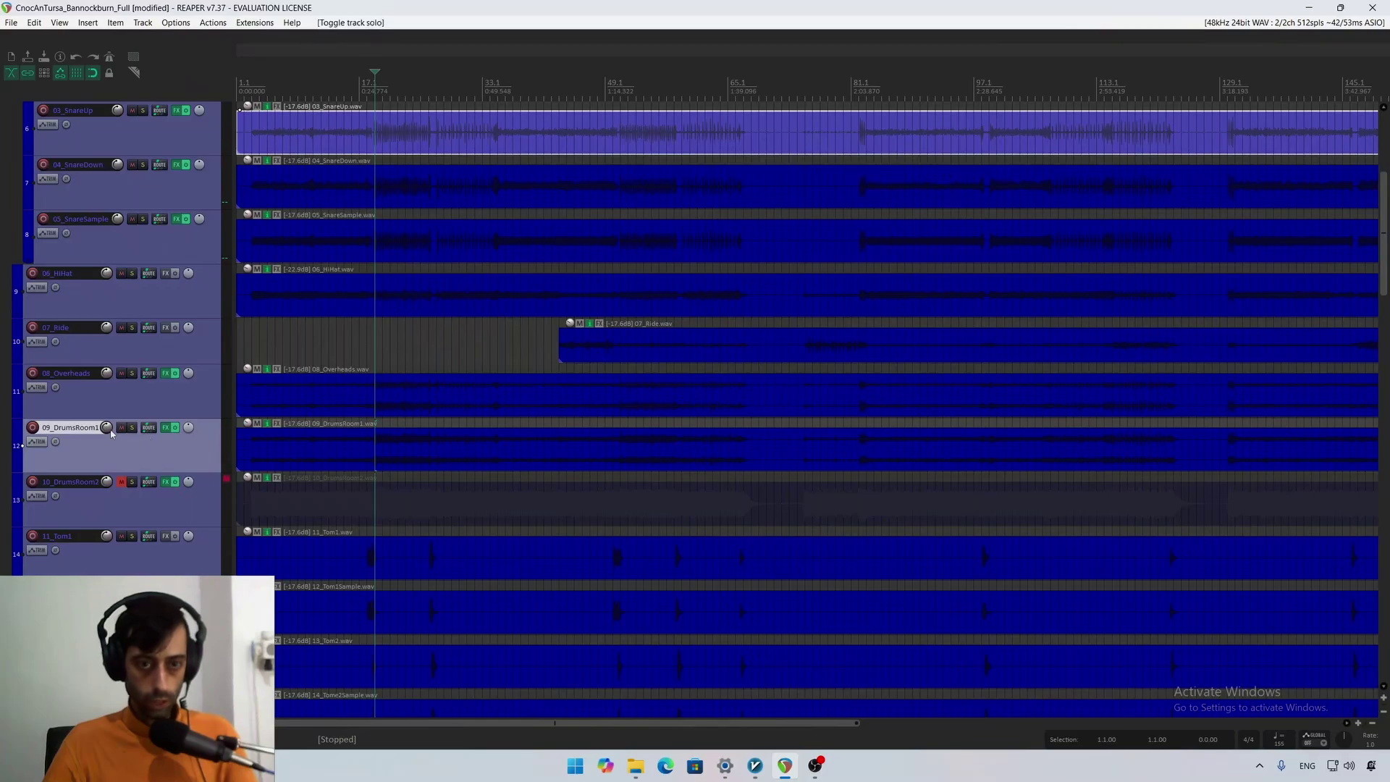
{"action": "key", "text": "space"}
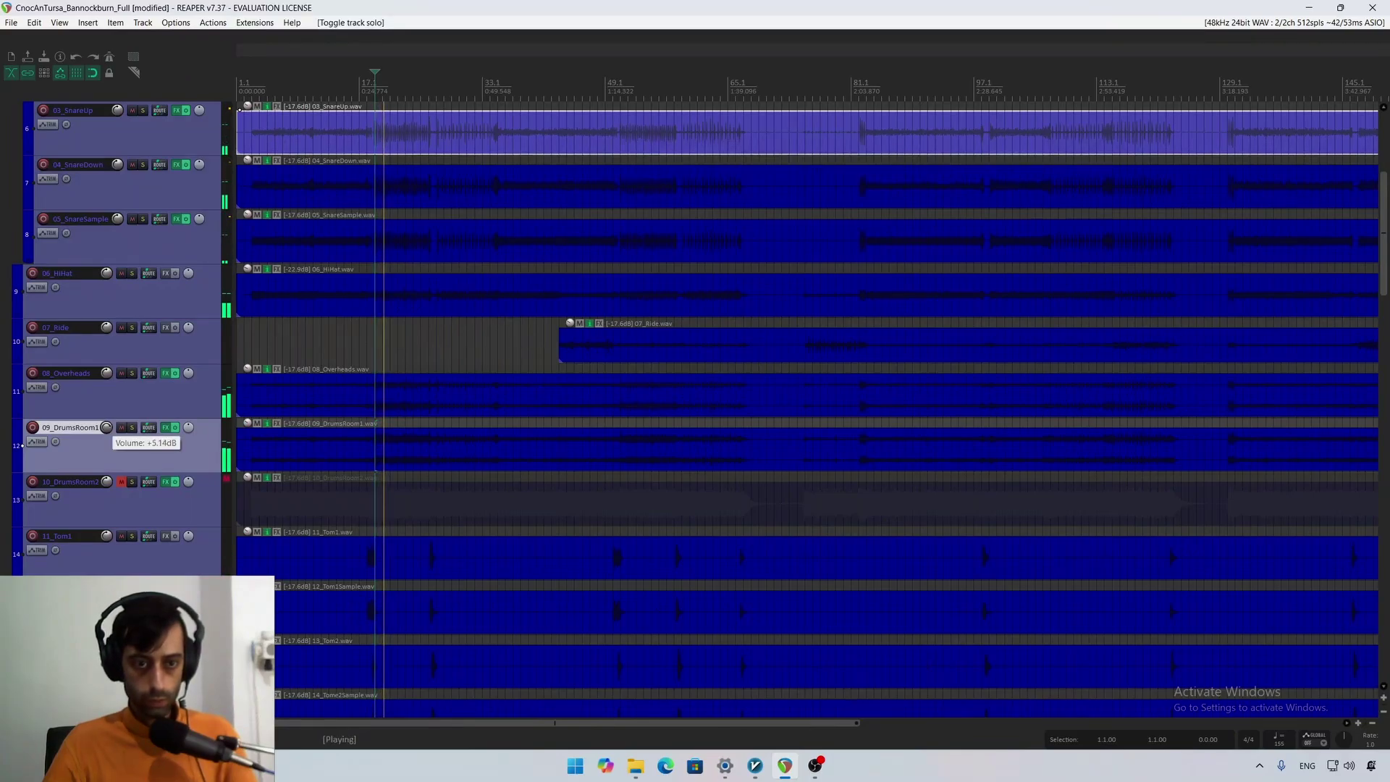
{"action": "left_click", "coordinate": [133, 428]}
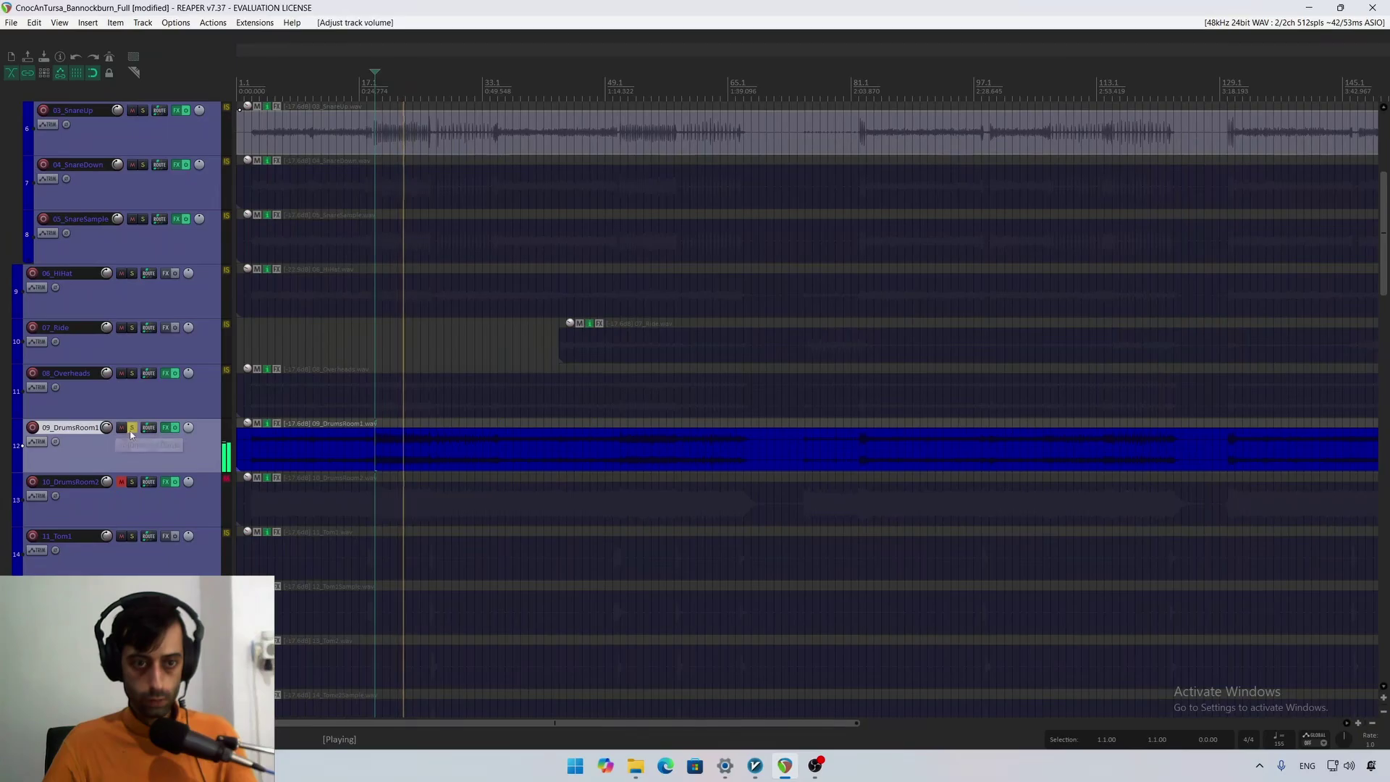
{"action": "left_click", "coordinate": [133, 428]}
{"action": "key", "text": "space"}
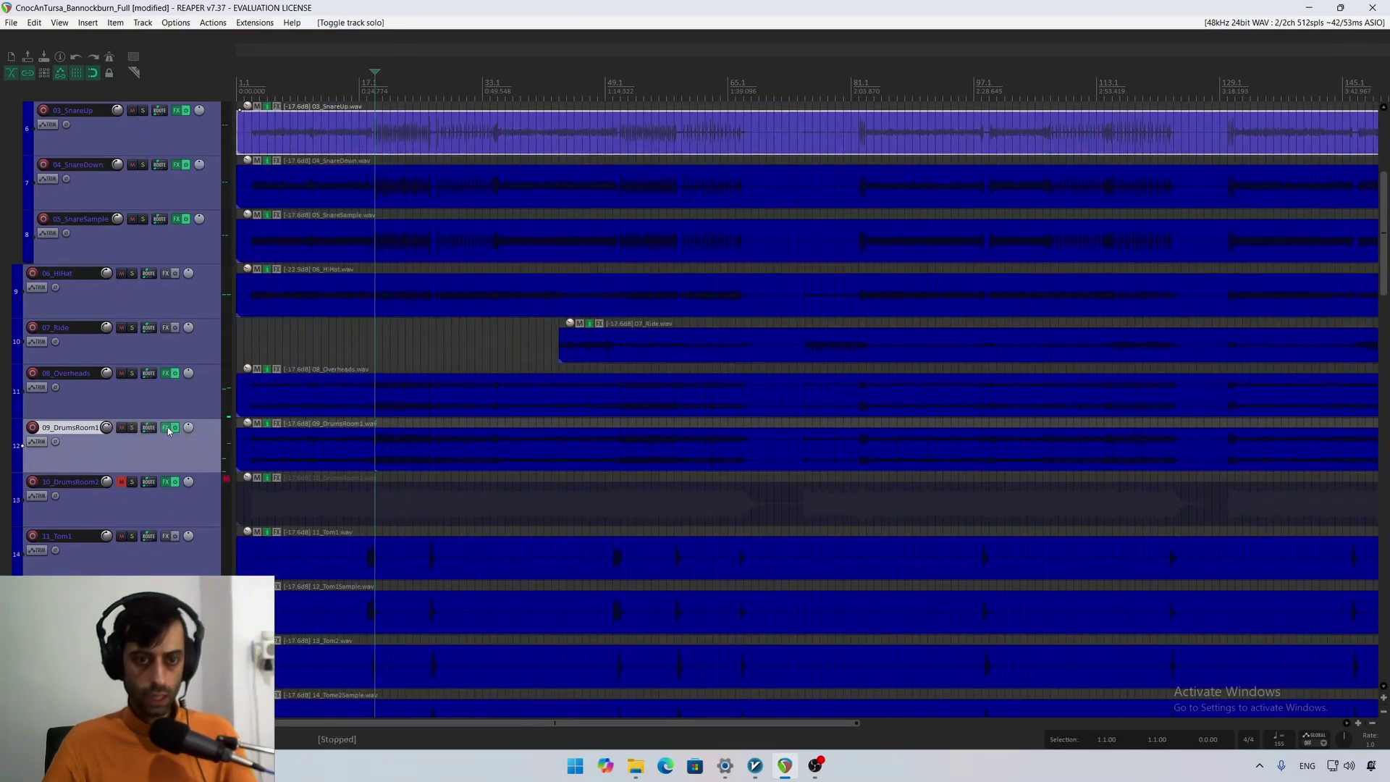
Step: Add the kHs Stereo plug-in to 09_DrumsRoom1's FX chain after the ReaEQ
{"action": "left_click", "coordinate": [166, 428]}
{"action": "right_click", "coordinate": [441, 110]}
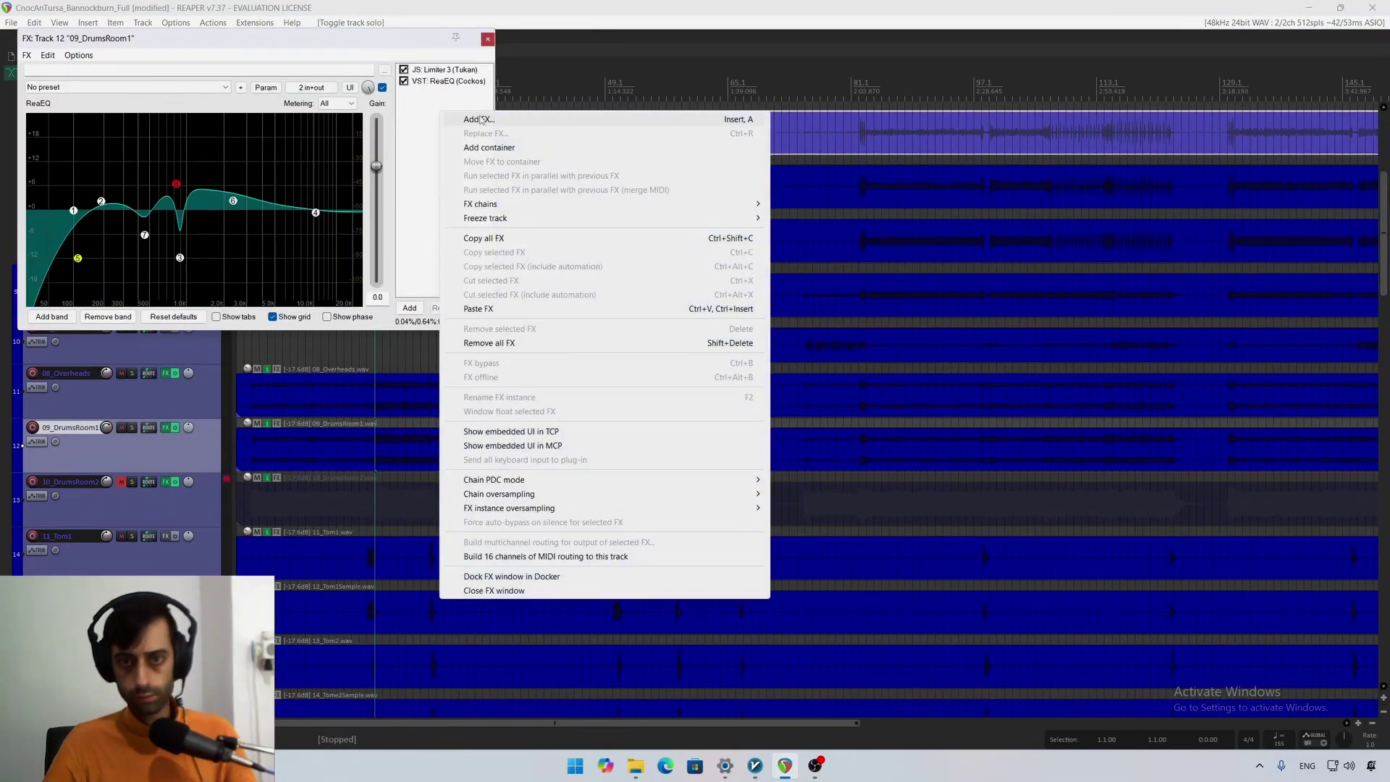
{"action": "left_click", "coordinate": [479, 120]}
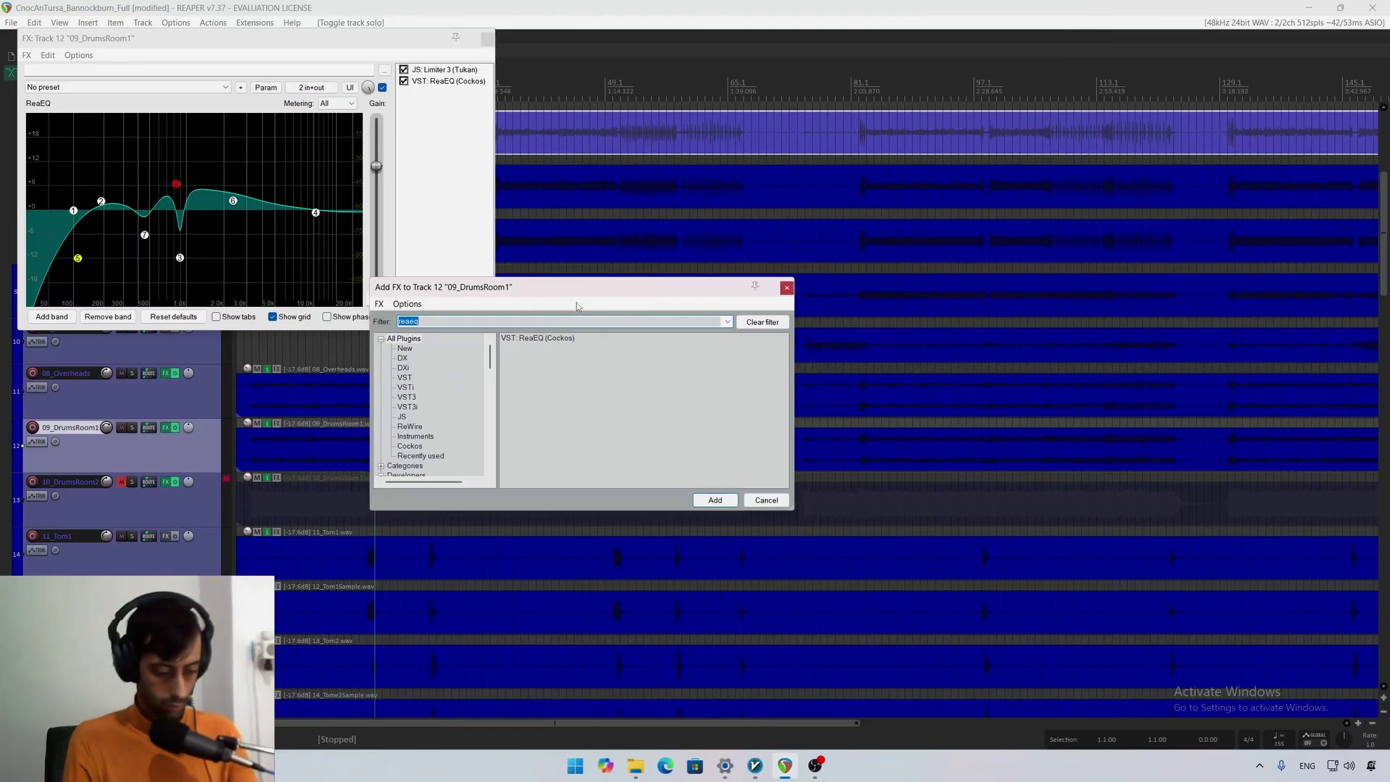
{"action": "type", "text": "kh"}
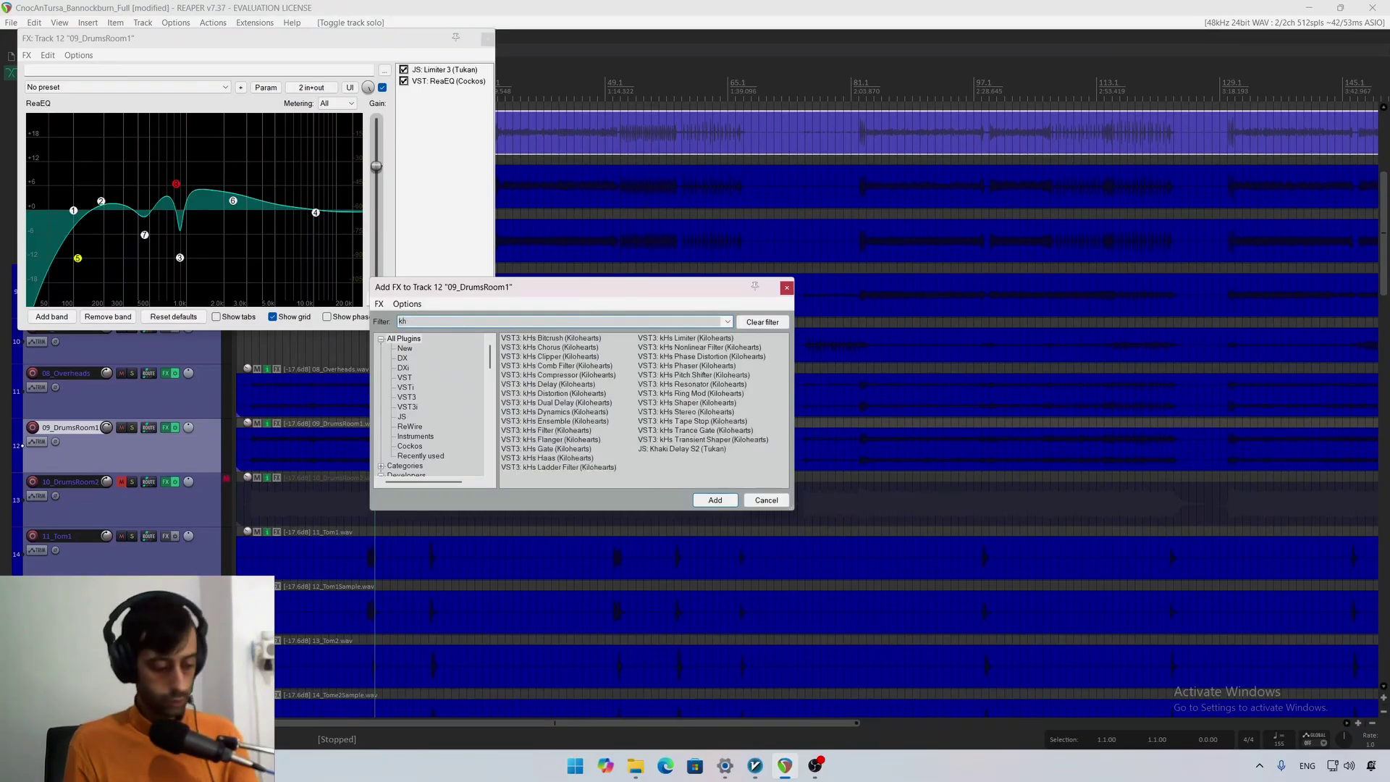
{"action": "type", "text": "\\"}
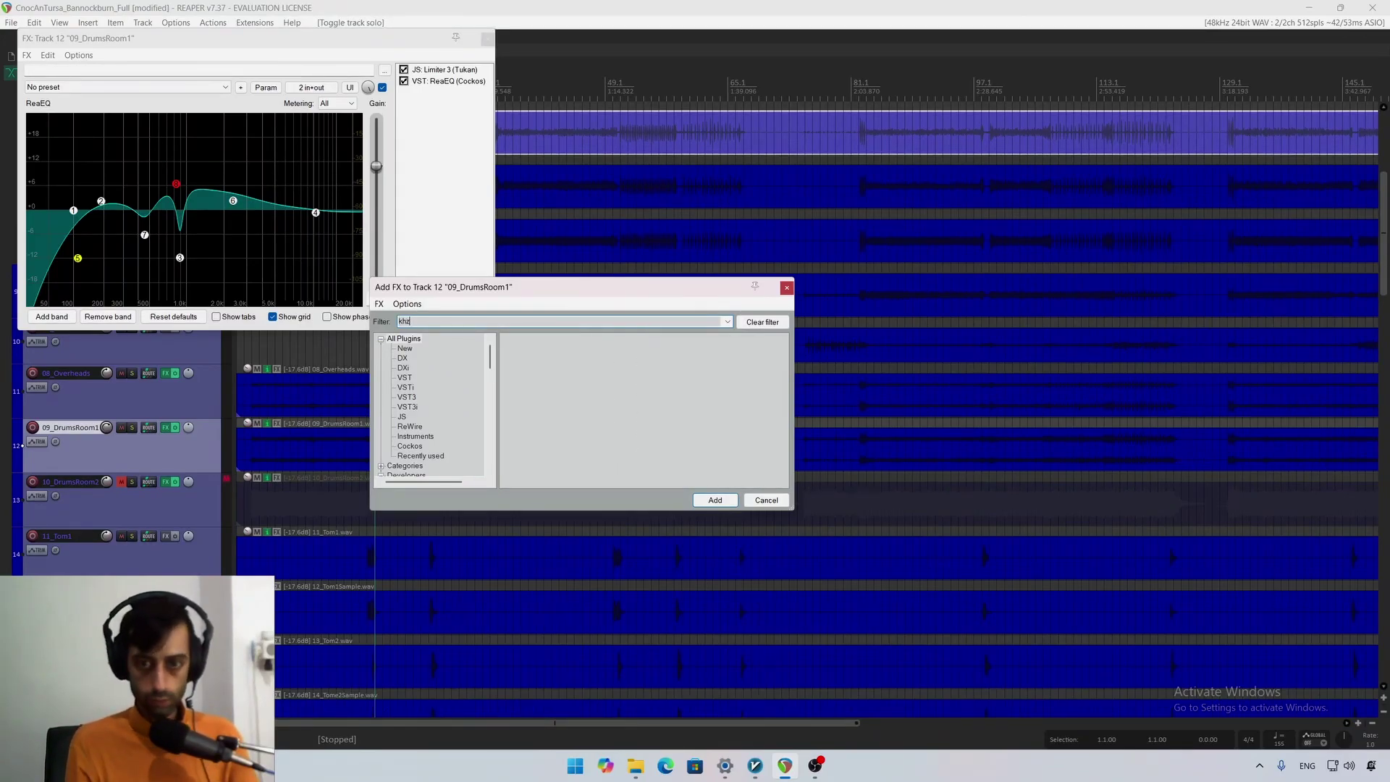
{"action": "key", "text": "BackSpace"}
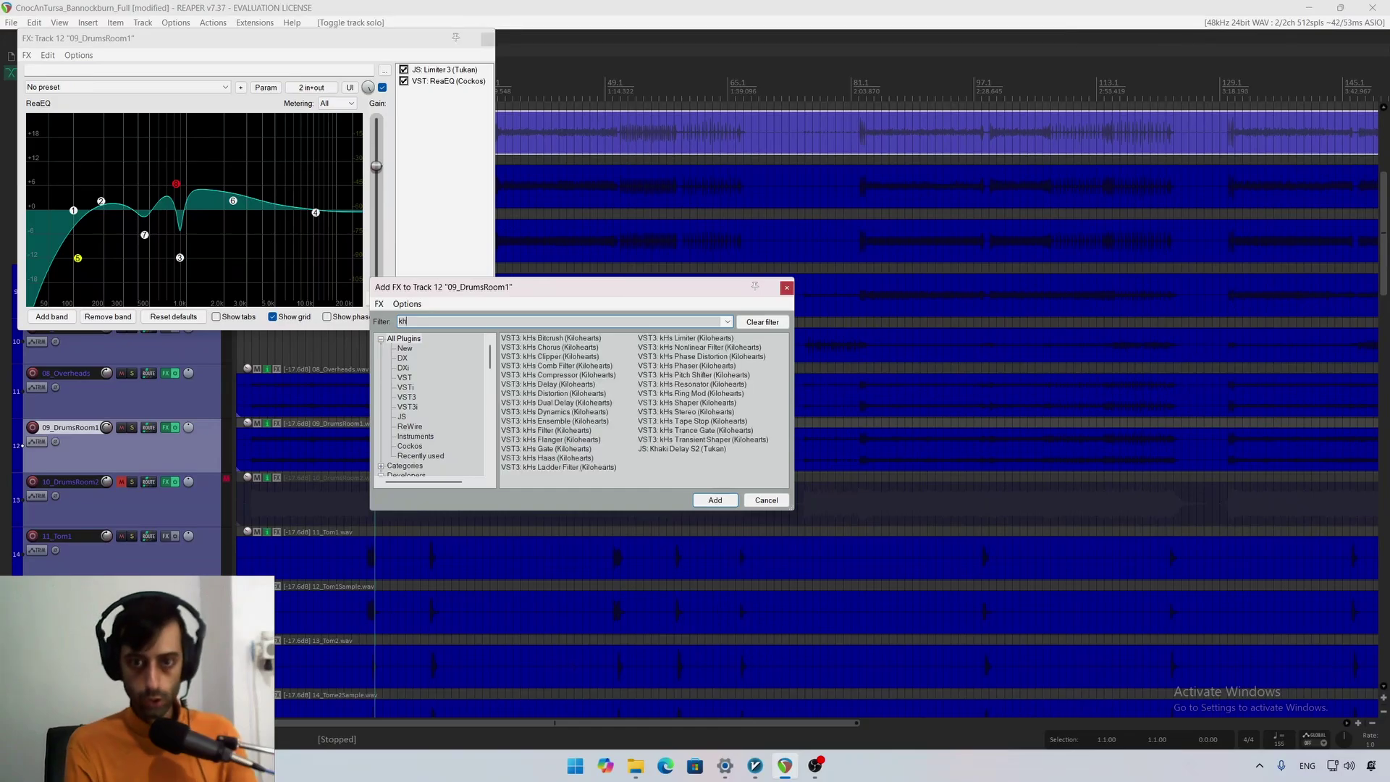
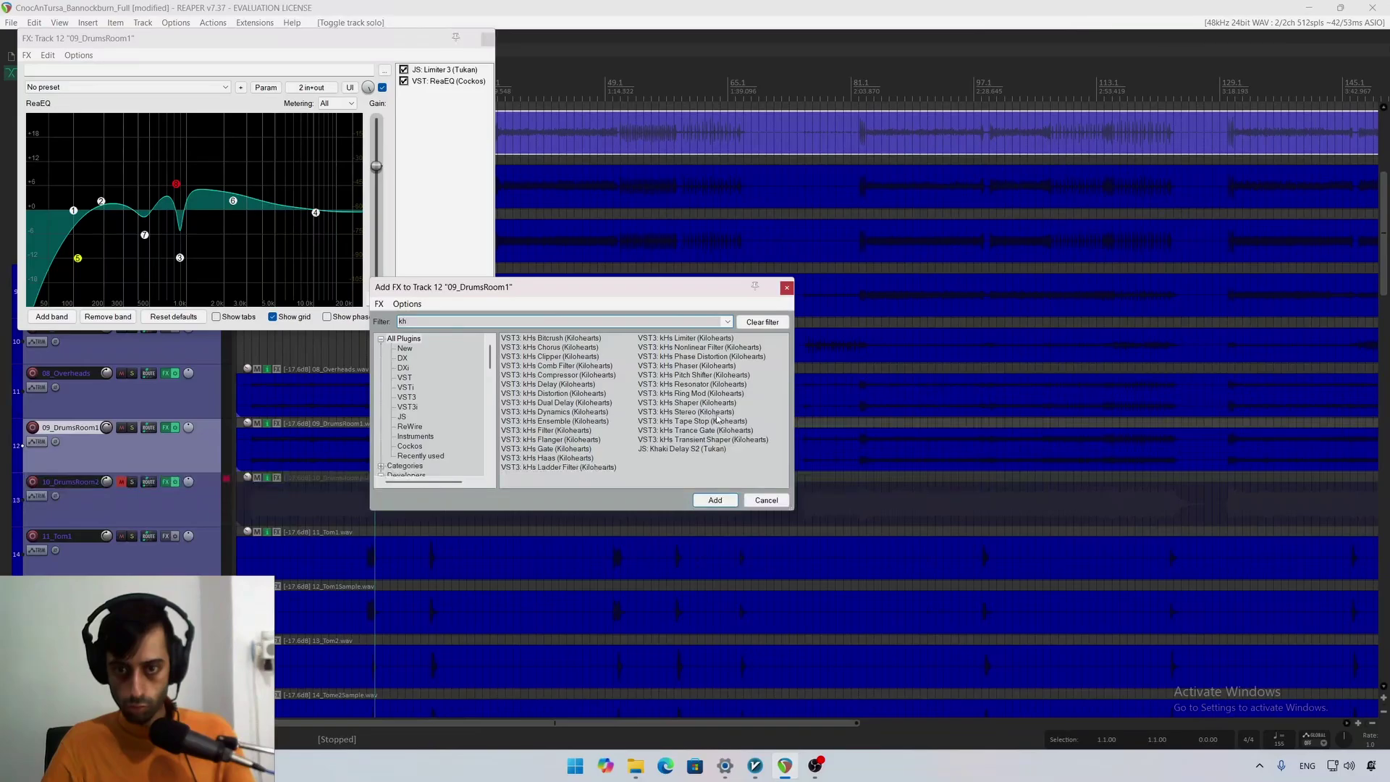
{"action": "double_click", "coordinate": [717, 415]}
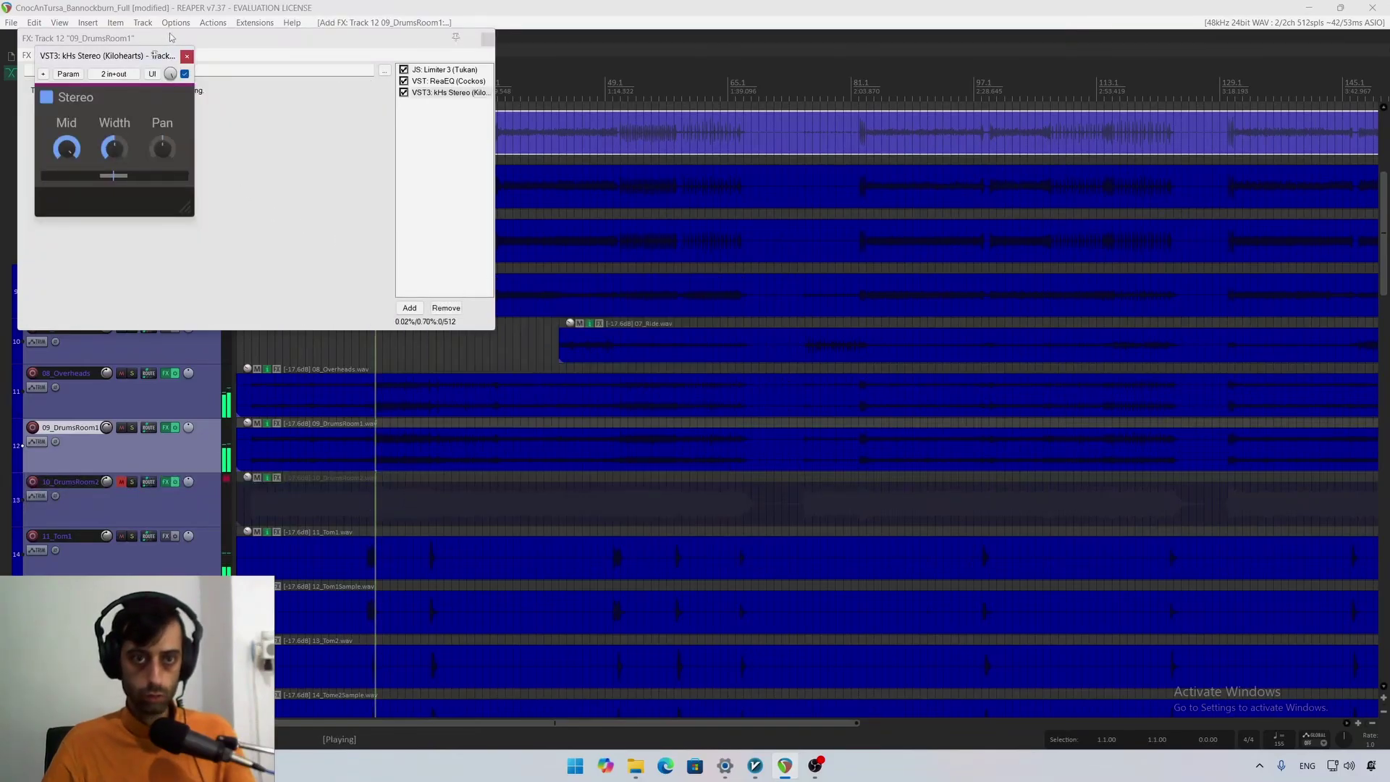
Step: Widen 09_DrumsRoom1 by raising the kHs Stereo width past 124 % while the drums play, and close the plug-in windows
{"action": "left_click_drag", "start_coordinate": [172, 37], "coordinate": [413, 153]}
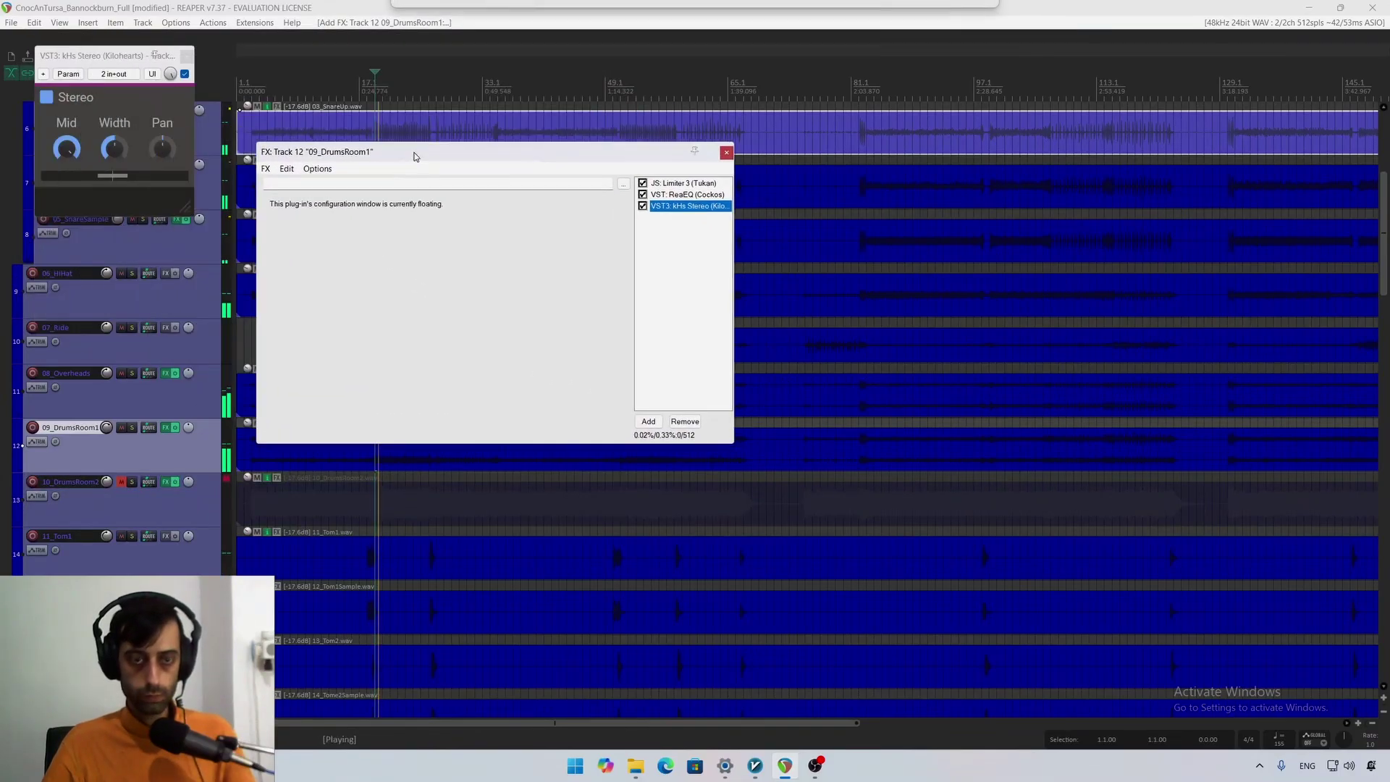
{"action": "left_click", "coordinate": [725, 153]}
{"action": "left_click_drag", "start_coordinate": [109, 54], "coordinate": [534, 239]}
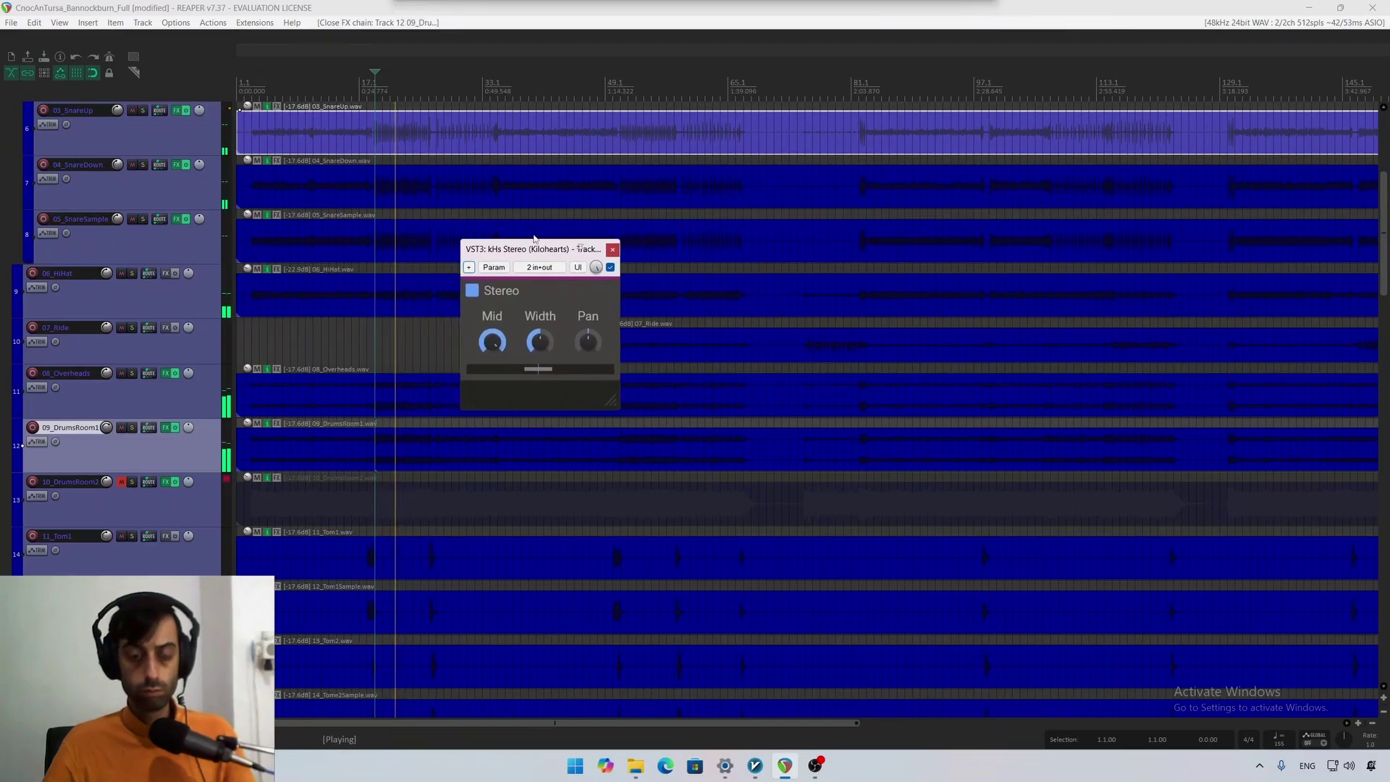
{"action": "mouse_move", "coordinate": [539, 340]}
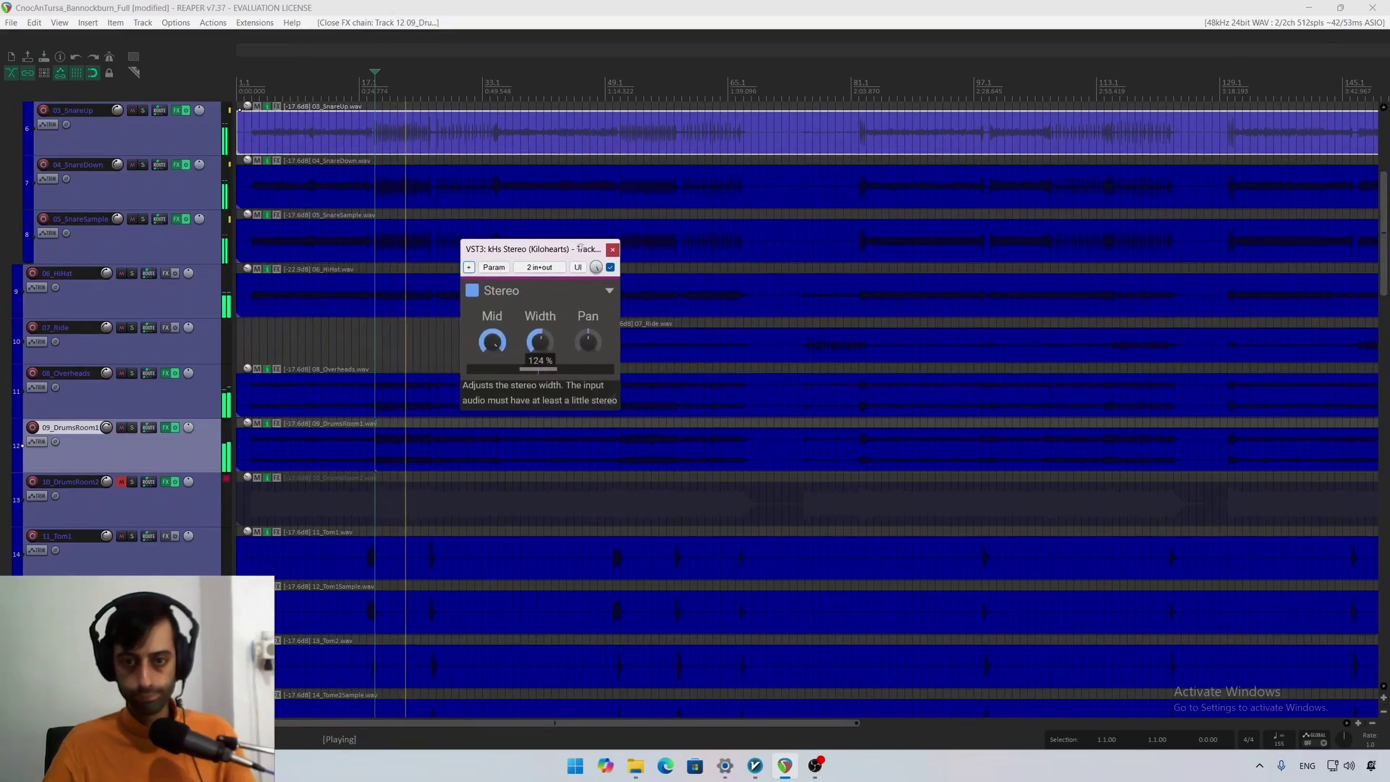
{"action": "left_click", "coordinate": [537, 341]}
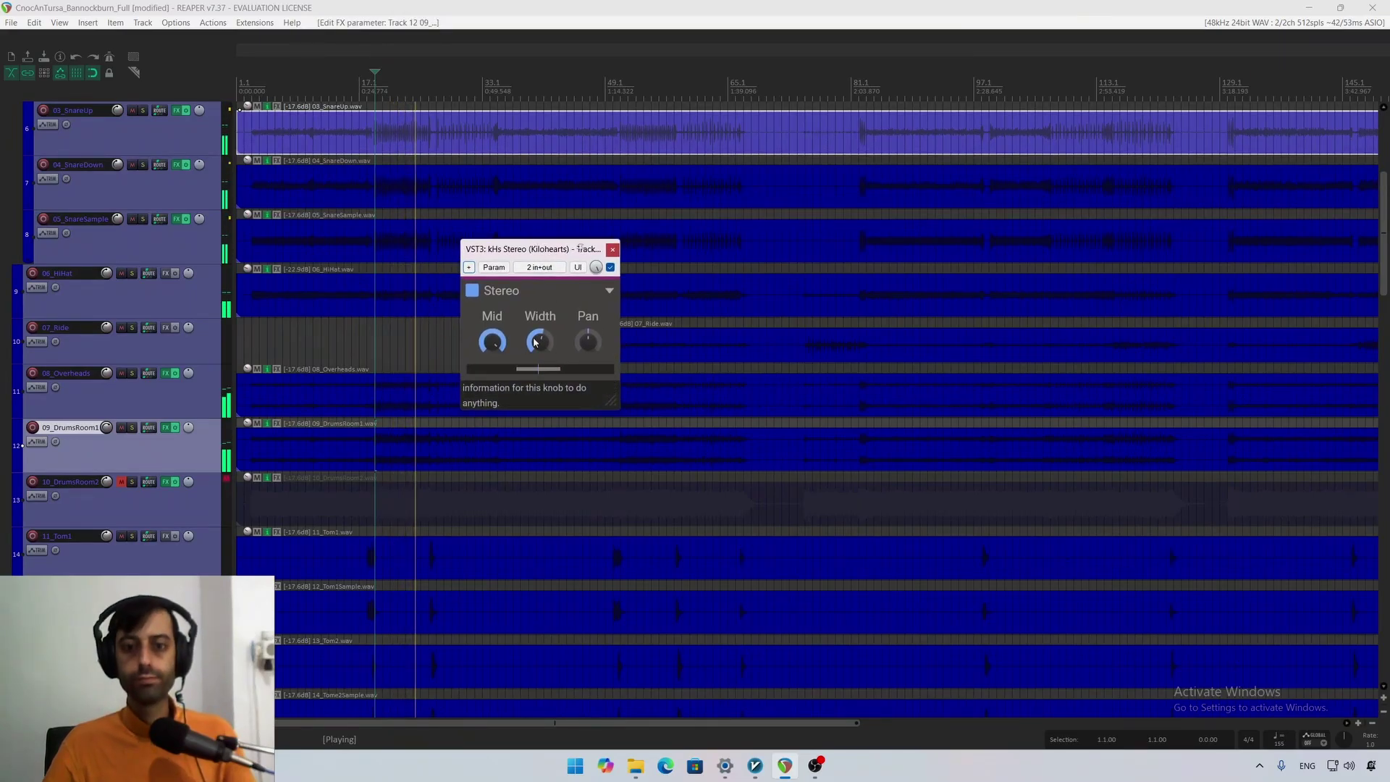
{"action": "key", "text": "Escape"}
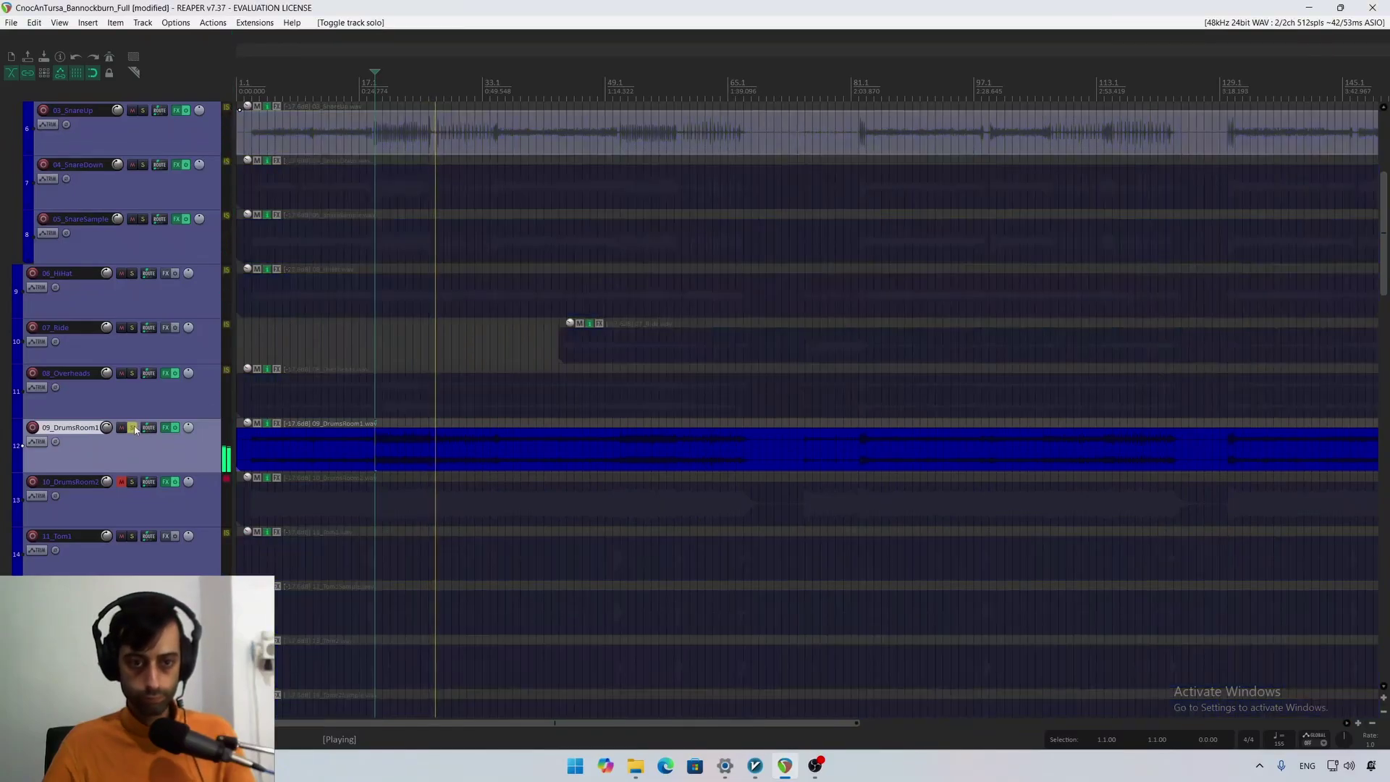
Step: Compare the widened 09_DrumsRoom1 soloed and in the full drum mix
{"action": "left_click", "coordinate": [132, 428]}
{"action": "left_click", "coordinate": [134, 428]}
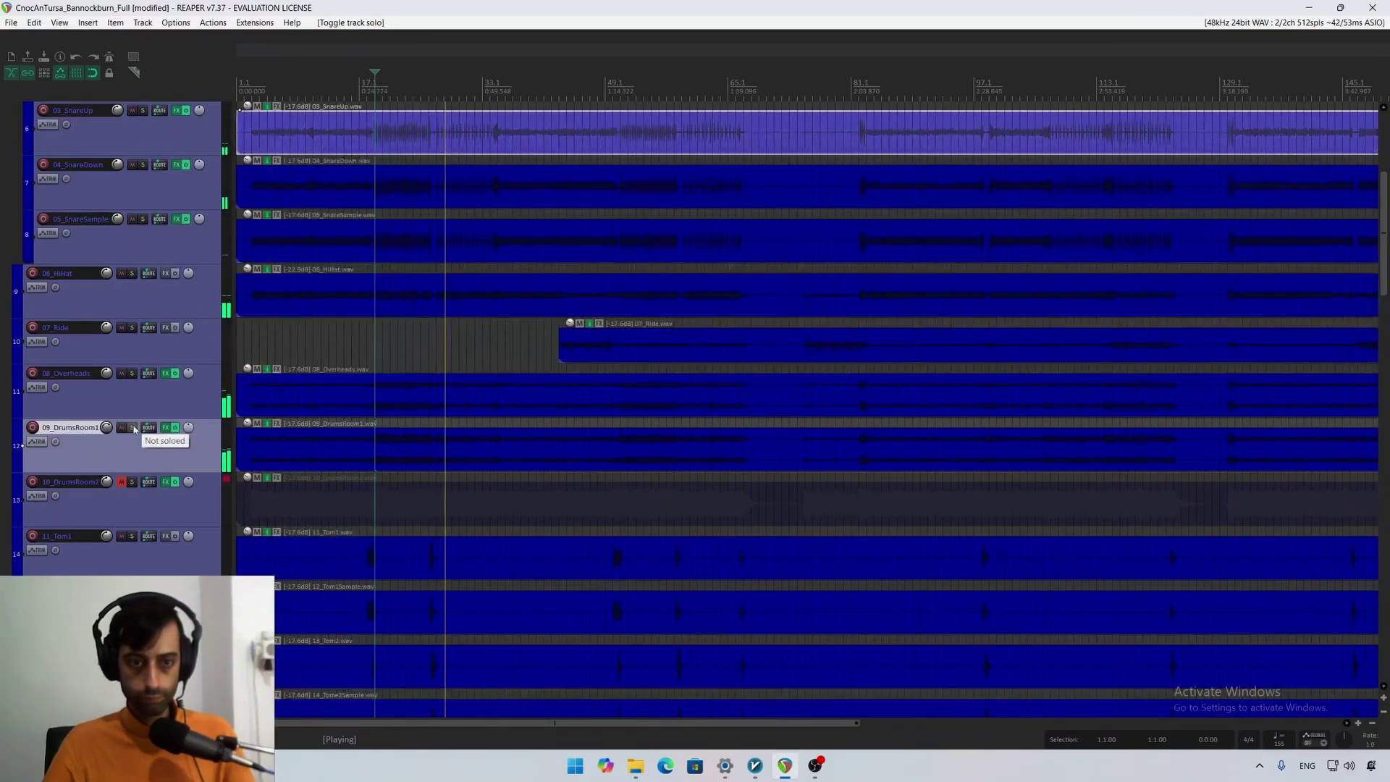
{"action": "left_click", "coordinate": [134, 428]}
{"action": "left_click", "coordinate": [134, 428]}
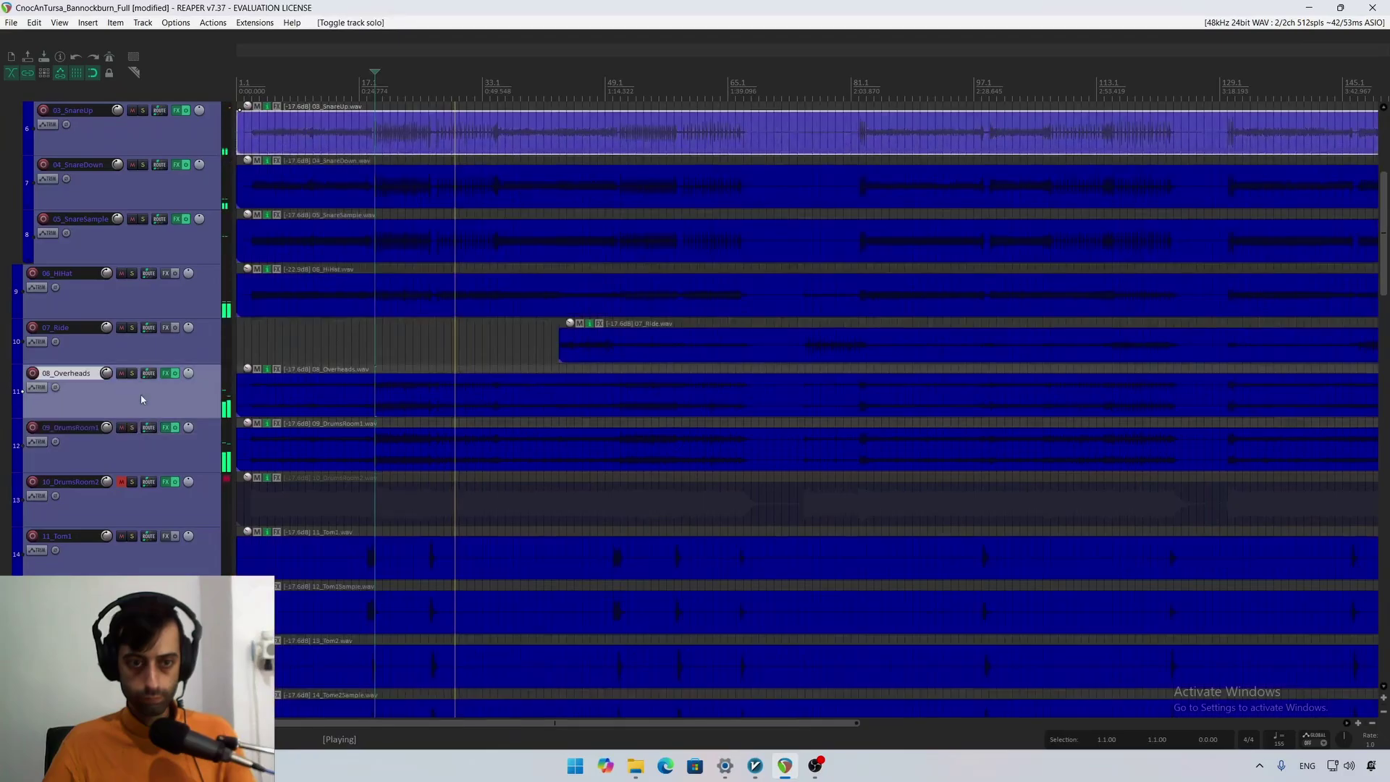
Step: Listen to 08_Overheads soloed, view its FX chain, and return to the full drum mix
{"action": "left_click", "coordinate": [131, 374]}
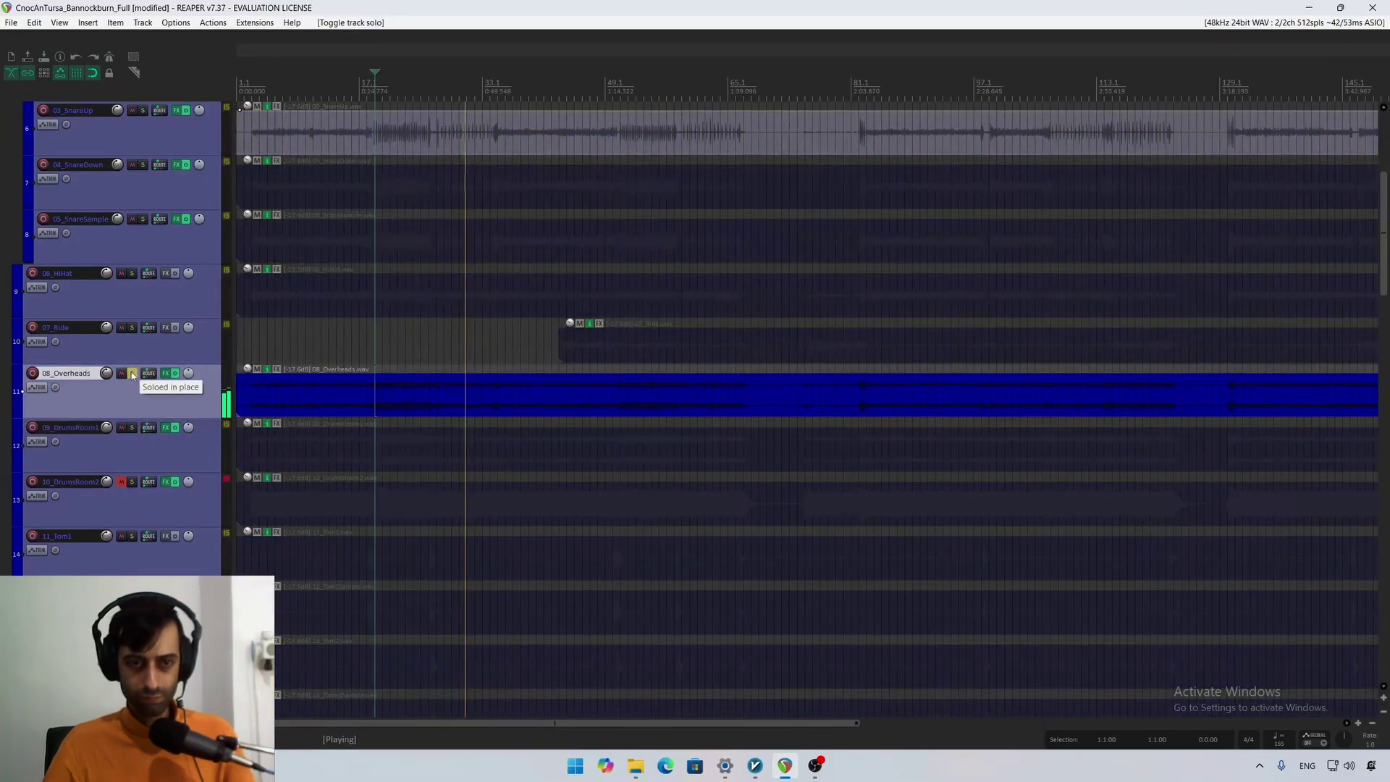
{"action": "left_click", "coordinate": [166, 374]}
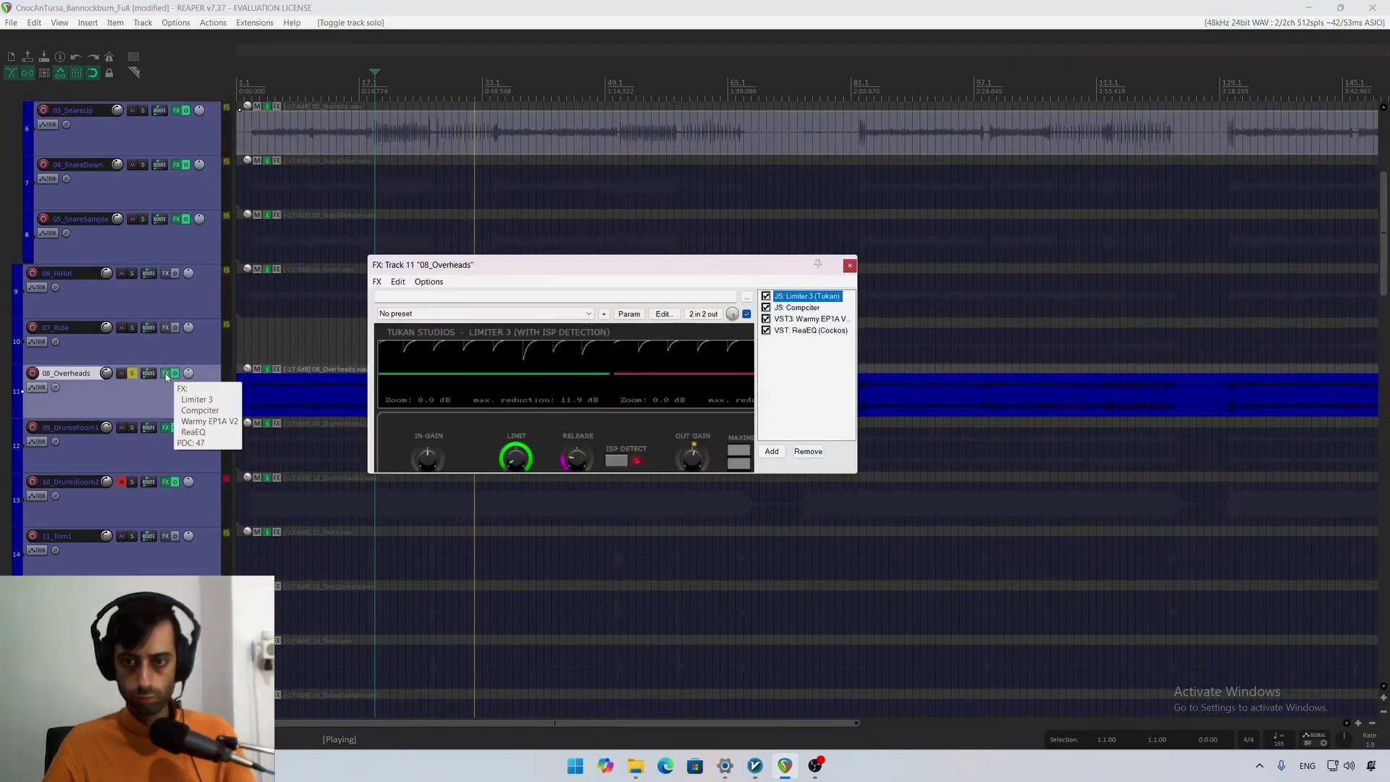
{"action": "left_click", "coordinate": [167, 374]}
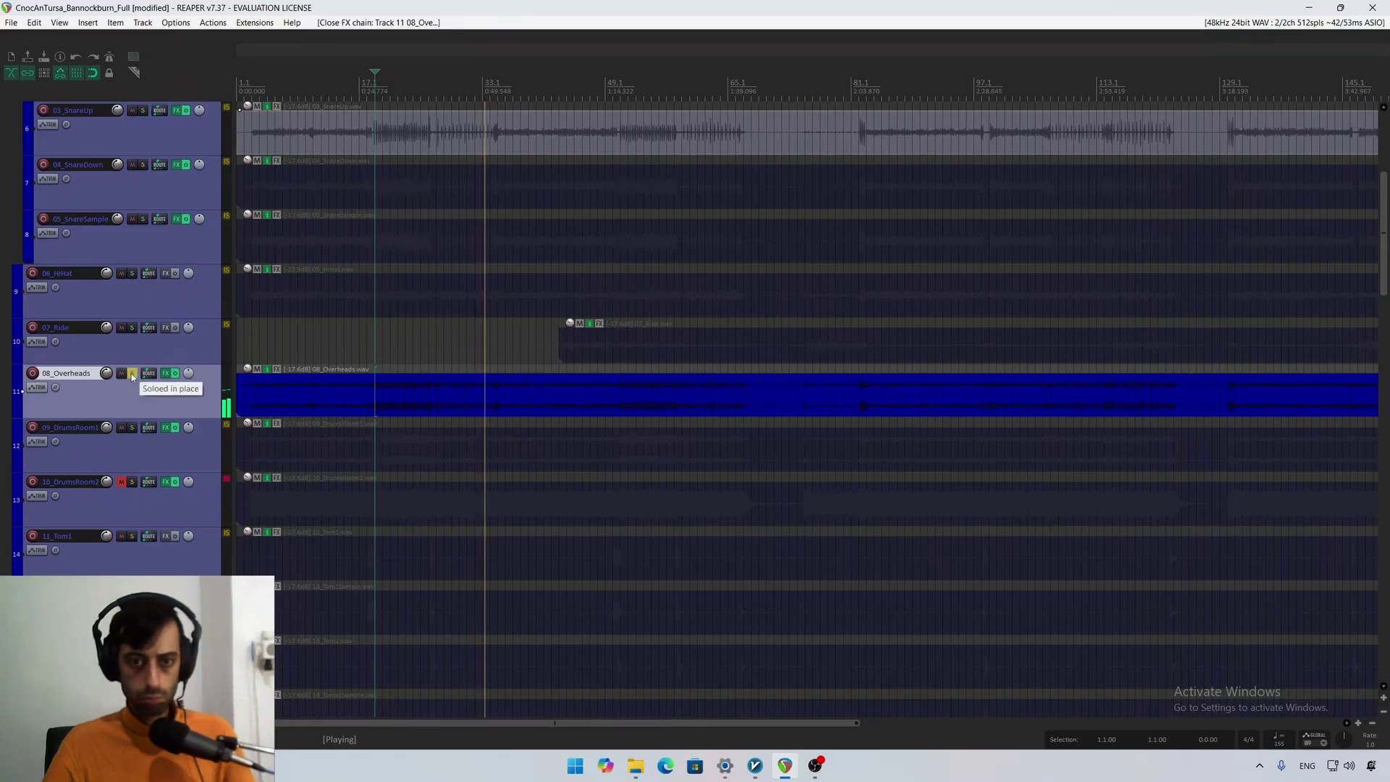
{"action": "left_click", "coordinate": [132, 373]}
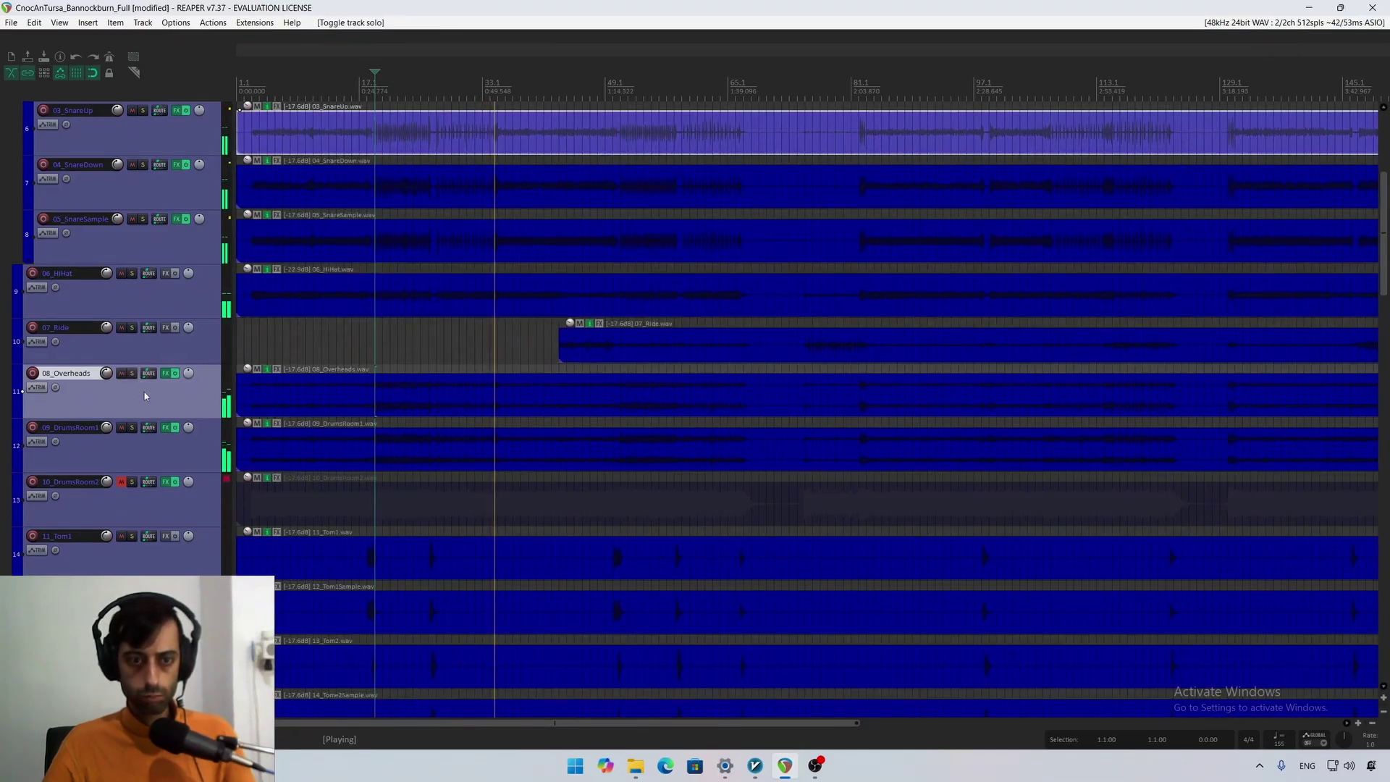
{"action": "scroll", "coordinate": [145, 393], "scroll_direction": "up", "scroll_amount": 2}
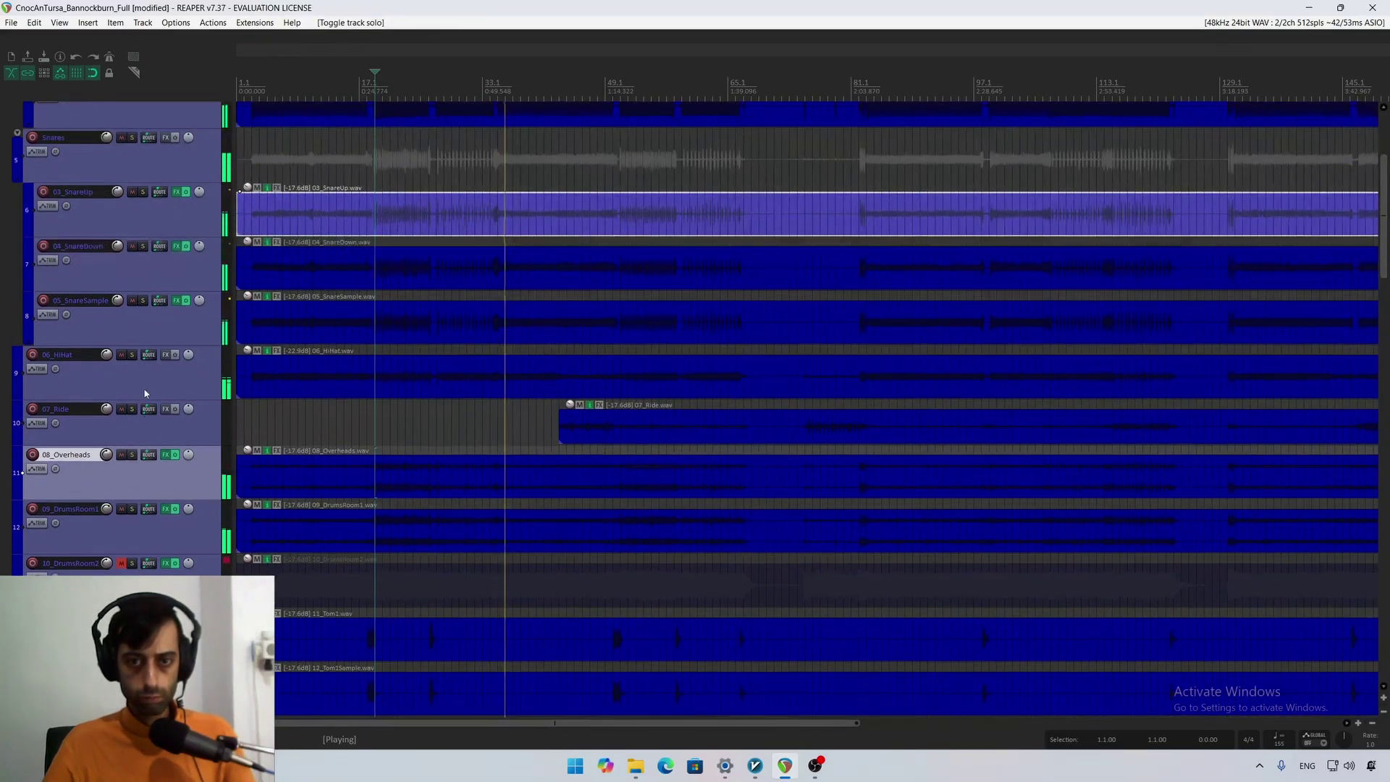
Step: Audition 06_HiHat, the Snares folder, 08_Overheads and 07_Ride soloed in turn against the full drum mix, and stop playback
{"action": "left_click", "coordinate": [131, 355]}
{"action": "left_click", "coordinate": [131, 354]}
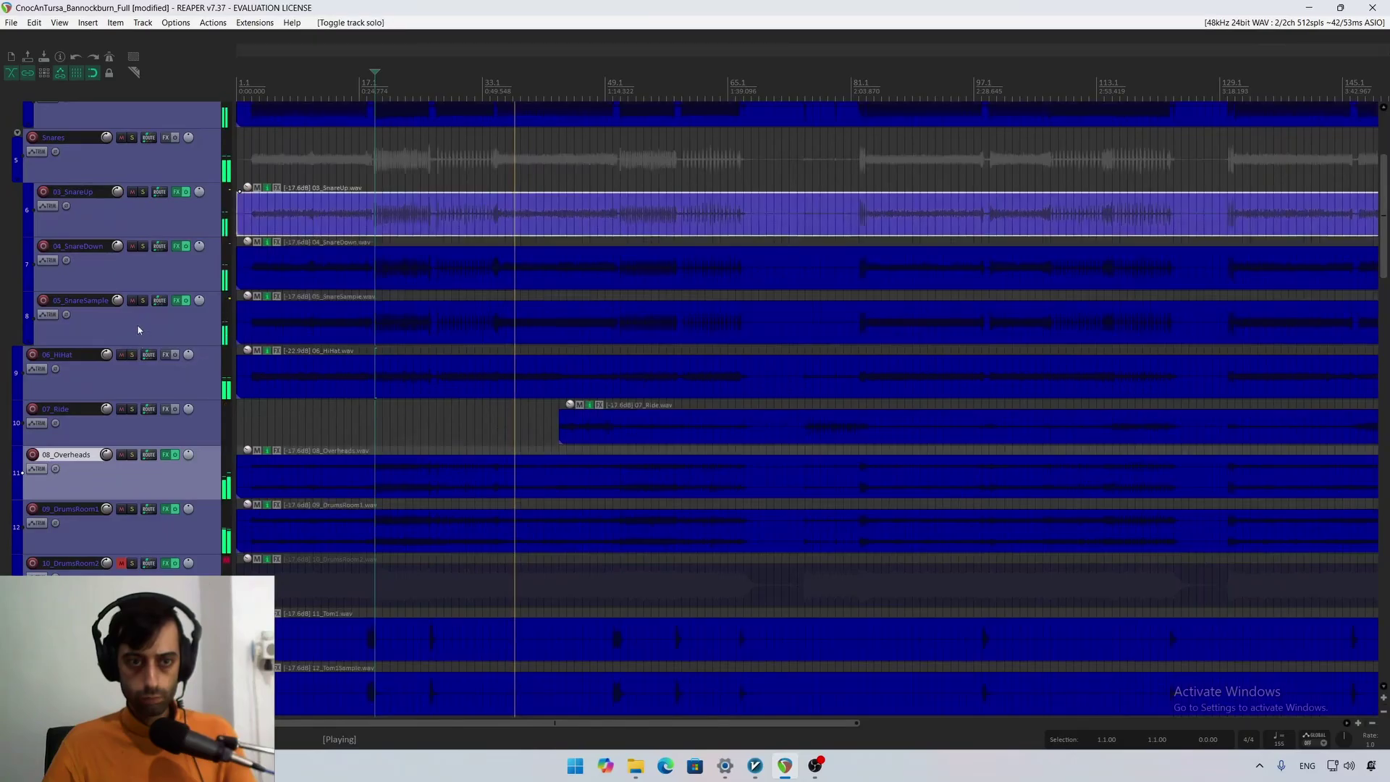
{"action": "left_click", "coordinate": [131, 138]}
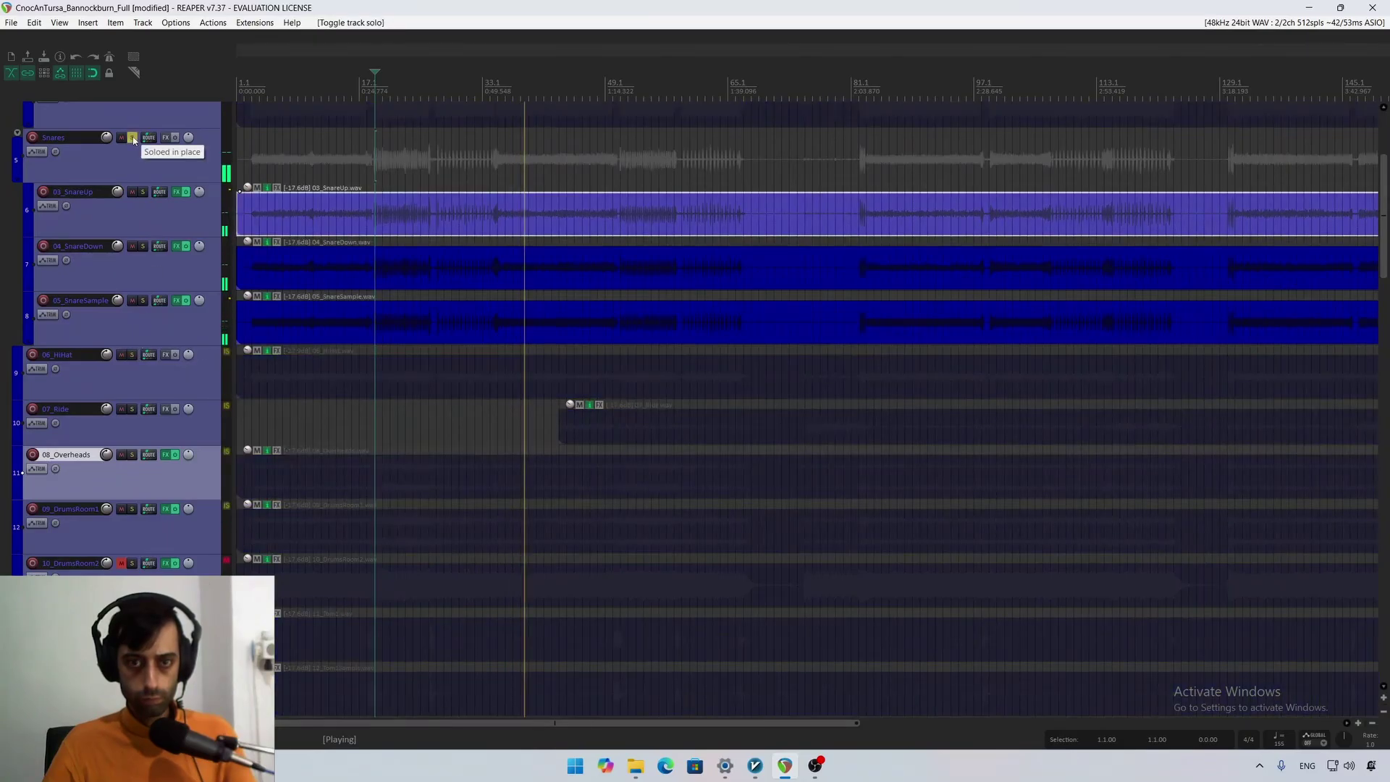
{"action": "left_click", "coordinate": [132, 138]}
{"action": "scroll", "coordinate": [131, 290], "scroll_direction": "down", "scroll_amount": 2}
{"action": "left_click", "coordinate": [131, 347]}
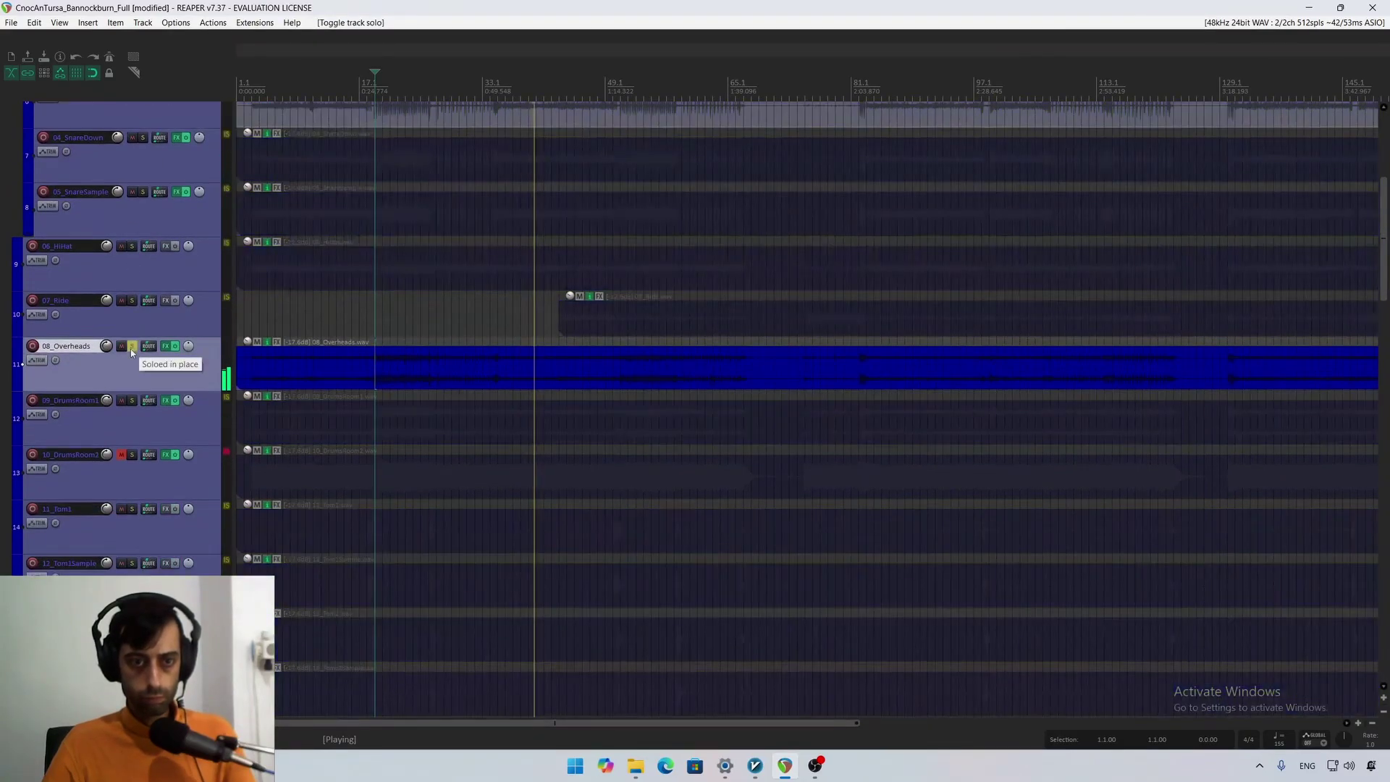
{"action": "left_click", "coordinate": [131, 347]}
{"action": "left_click", "coordinate": [132, 301]}
{"action": "left_click", "coordinate": [131, 300]}
{"action": "key", "text": "space"}
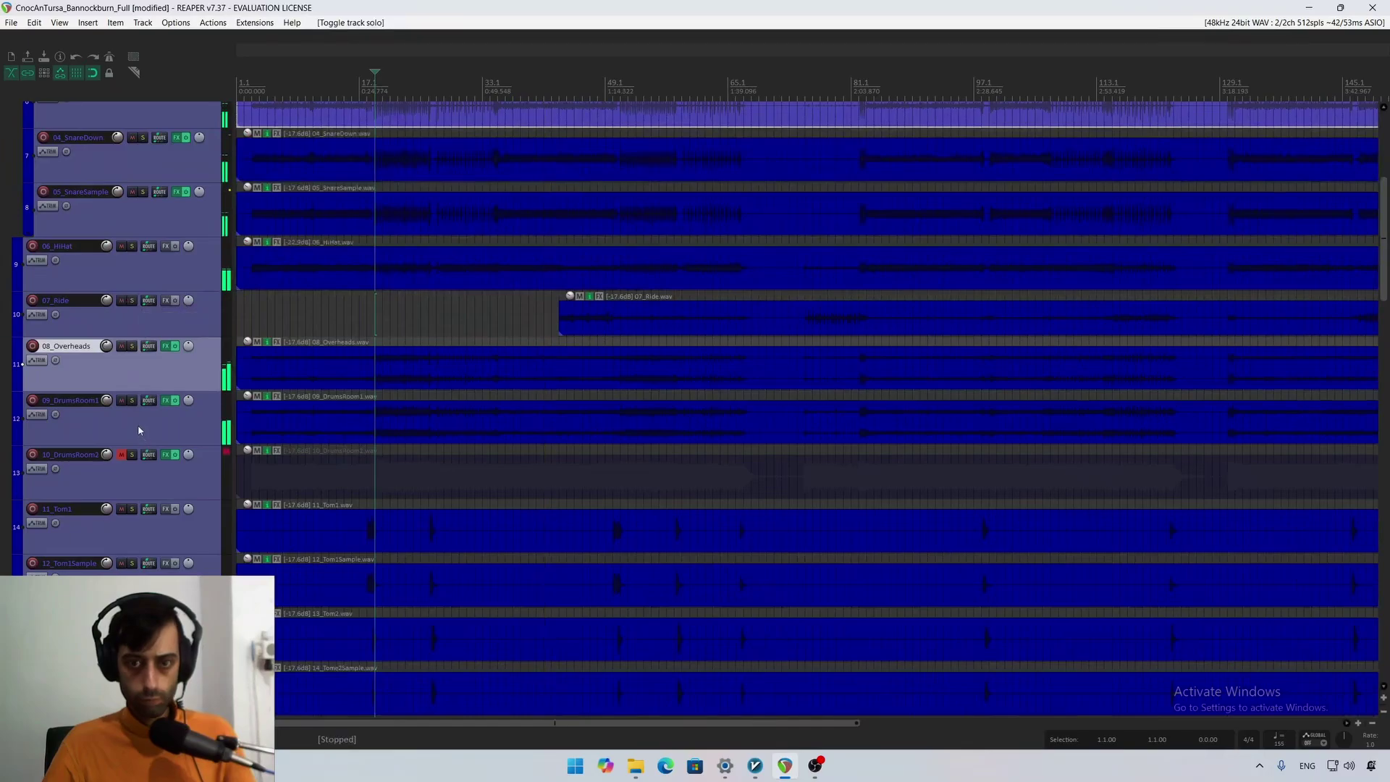
Step: Compare 09_DrumsRoom1 soloed and in the full drum mix, and view the kHs Stereo settings in its FX chain
{"action": "left_click", "coordinate": [138, 425]}
{"action": "key", "text": "space"}
{"action": "left_click", "coordinate": [131, 400]}
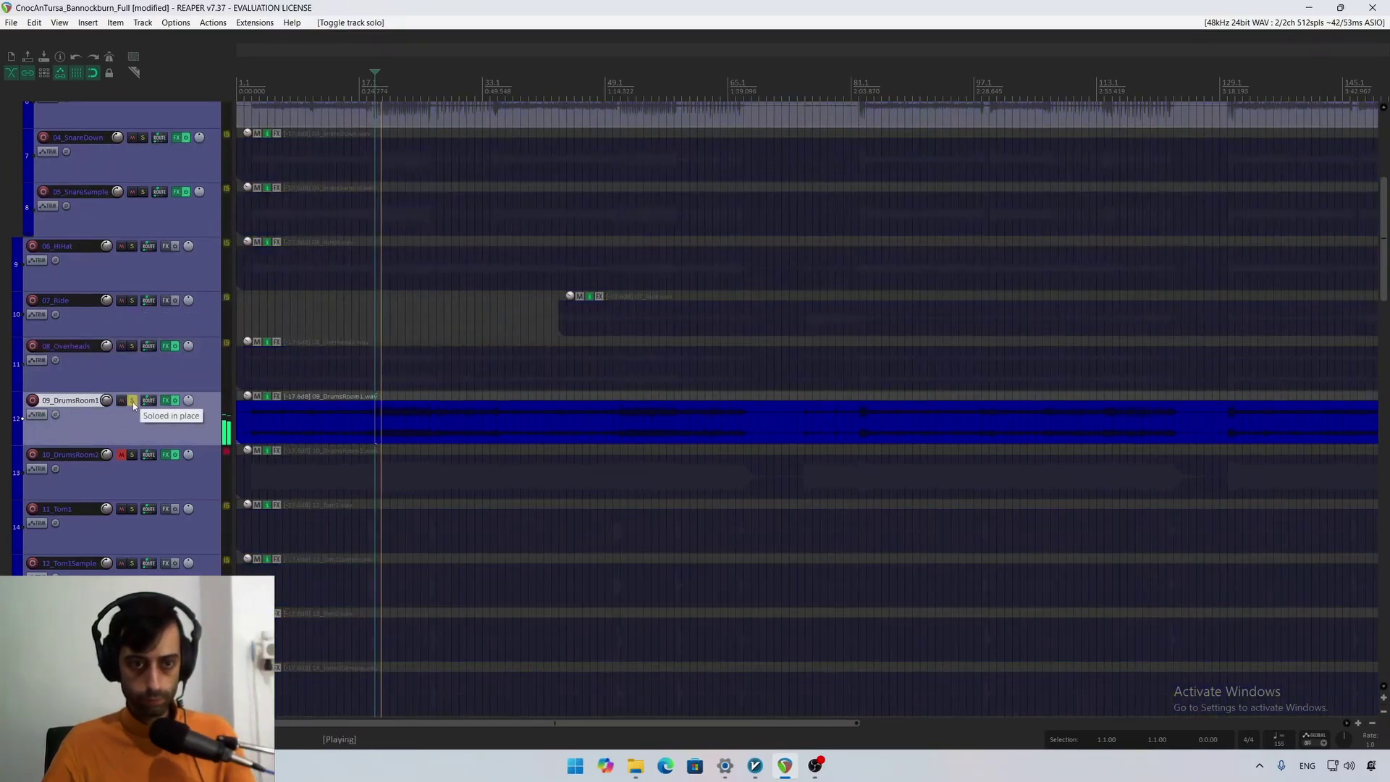
{"action": "left_click", "coordinate": [132, 401]}
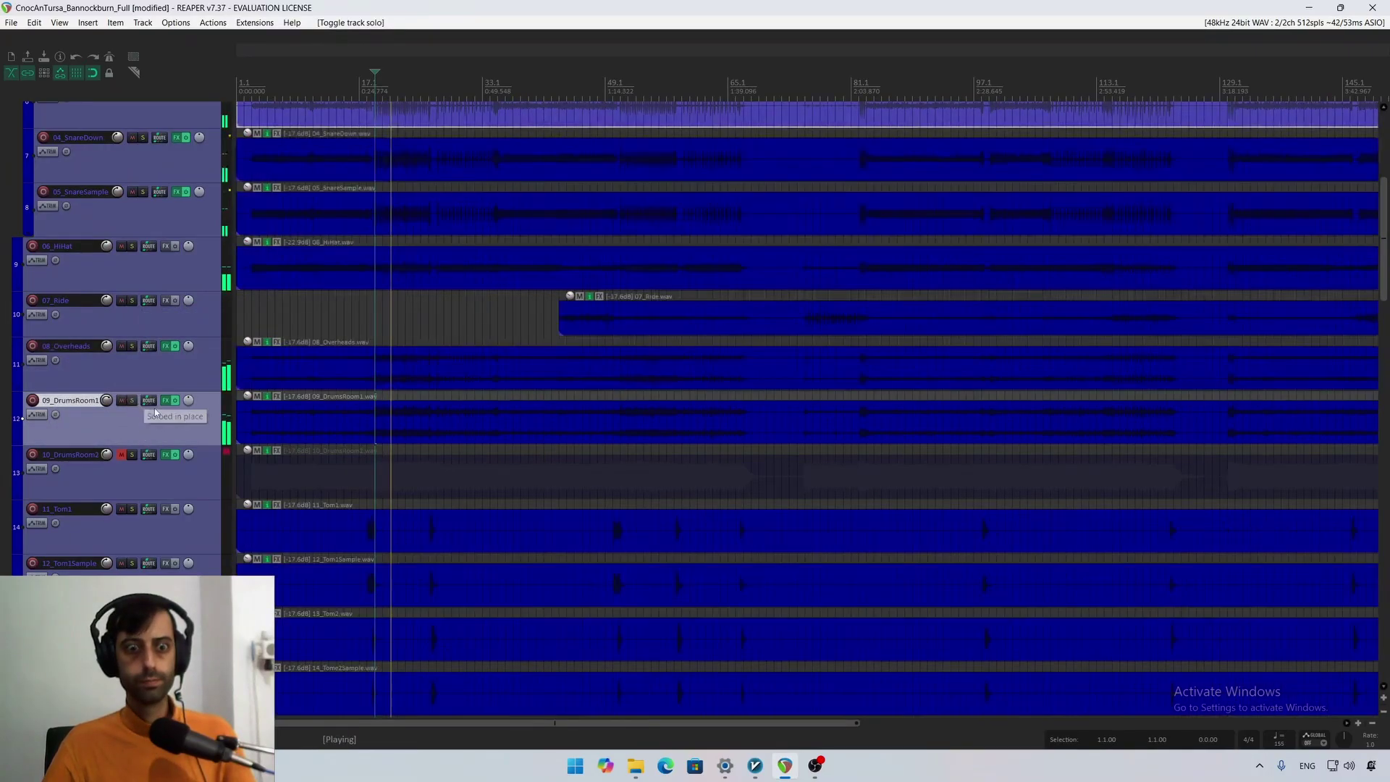
{"action": "left_click", "coordinate": [165, 401]}
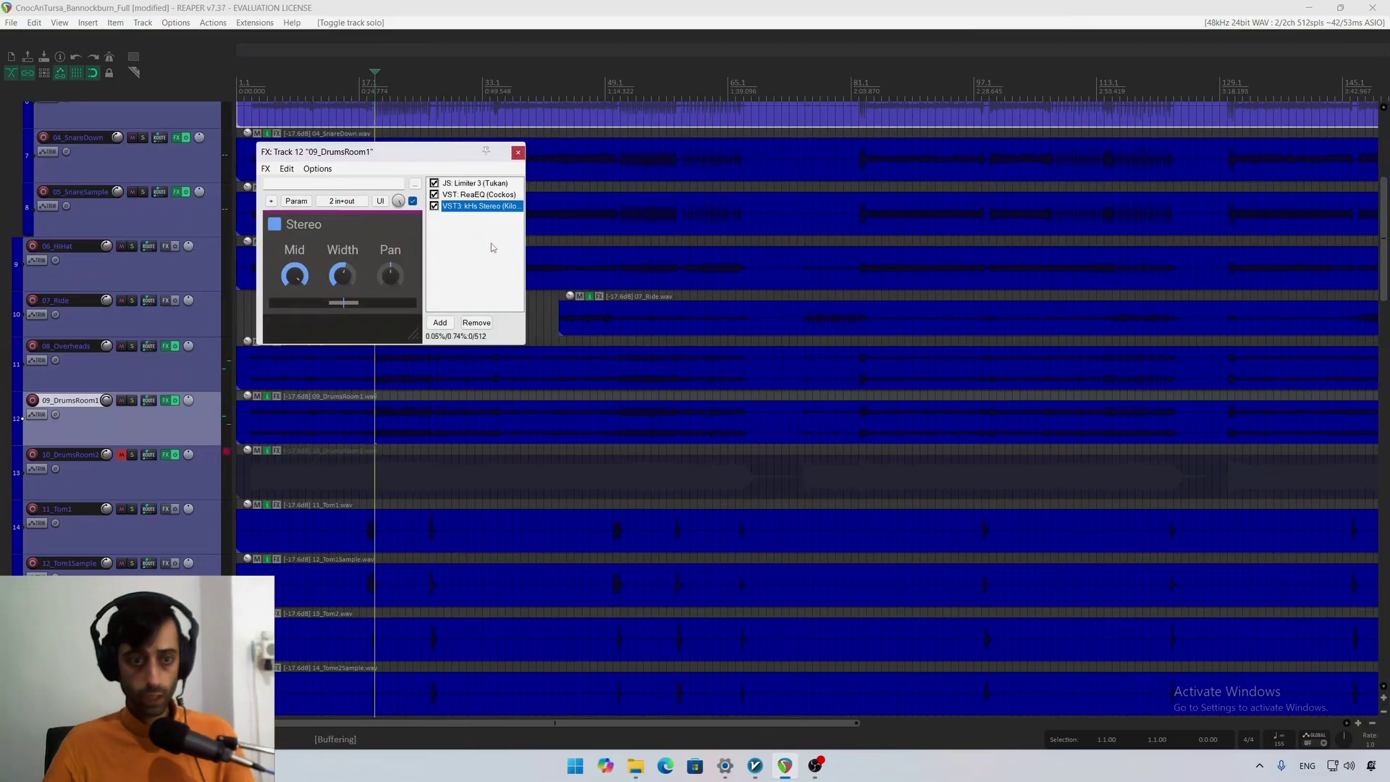
{"action": "left_click", "coordinate": [519, 153]}
Step: Recheck 09_DrumsRoom1 soloed and lower its track volume to about -2.27 dB in the full drum mix
{"action": "left_click", "coordinate": [135, 402]}
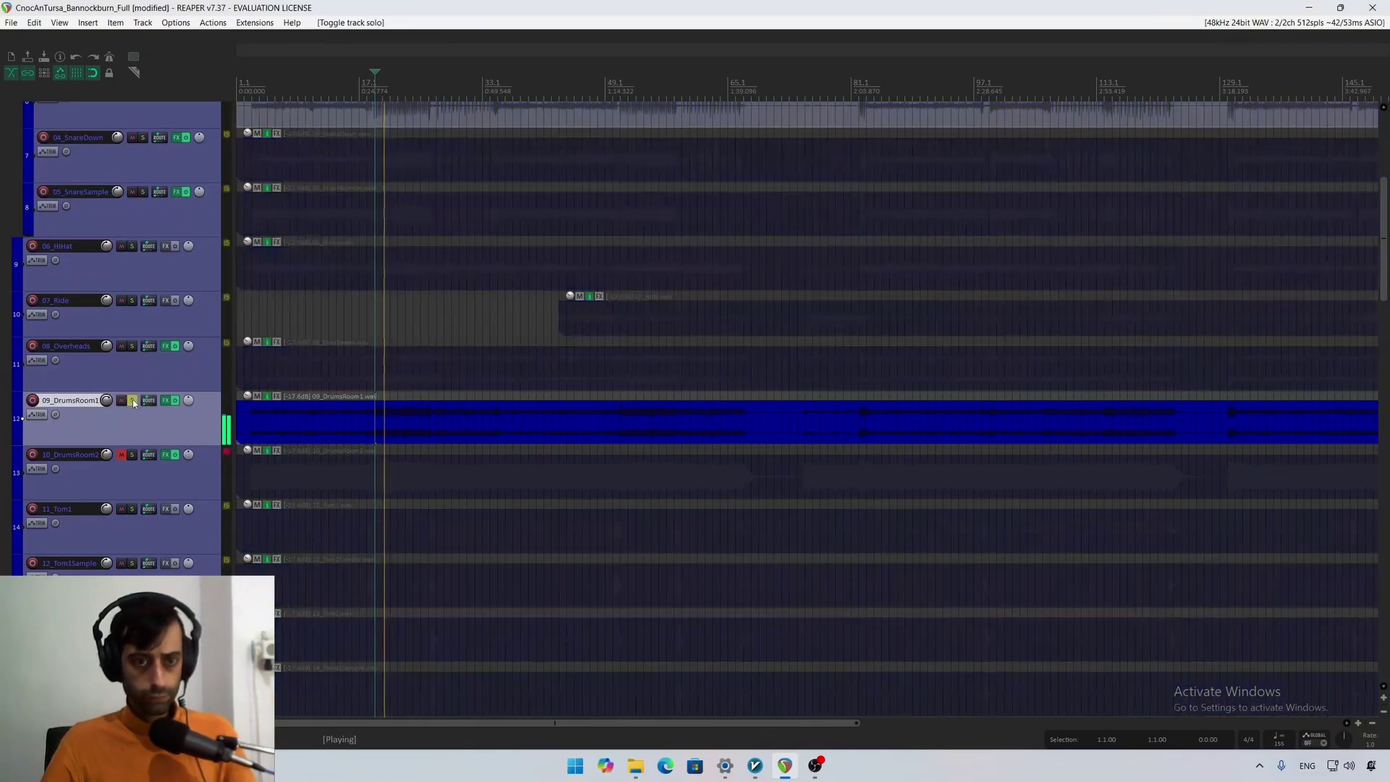
{"action": "left_click", "coordinate": [135, 402]}
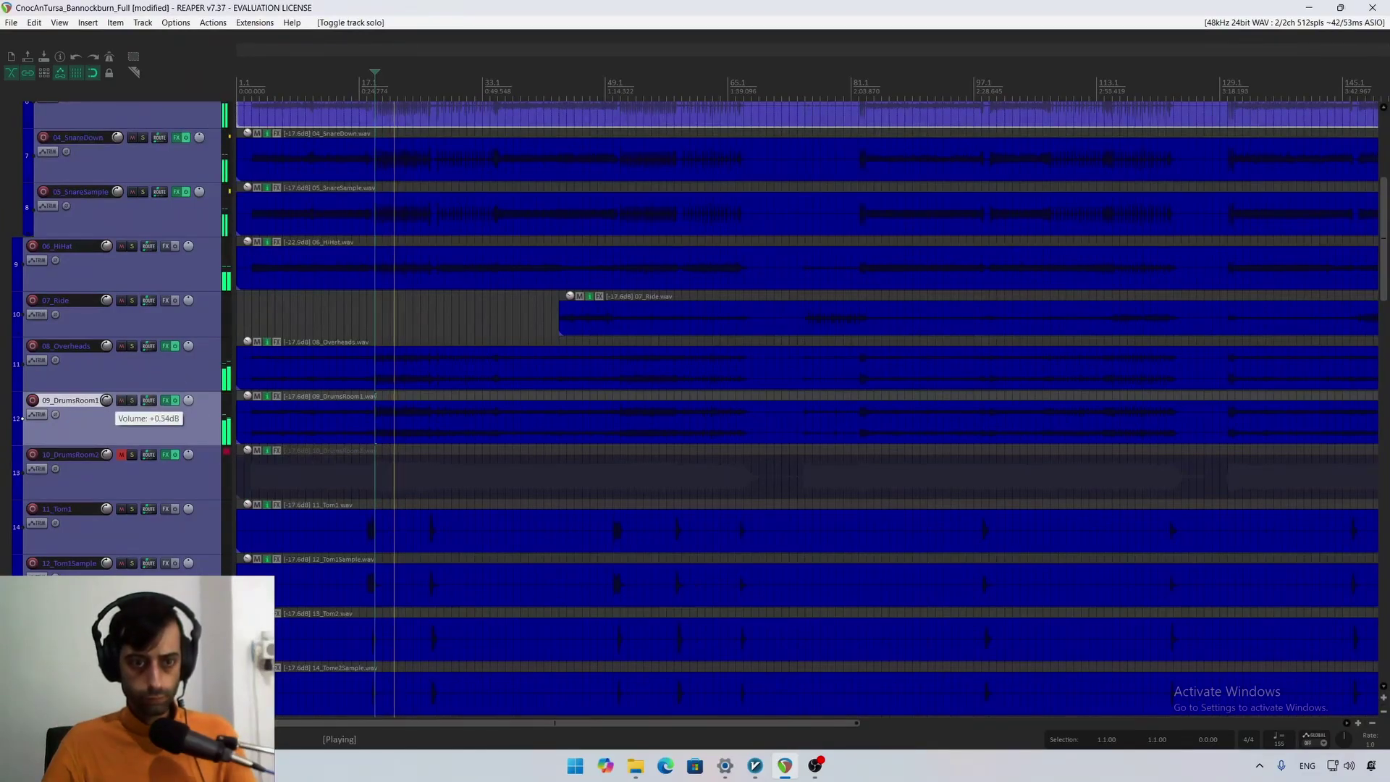
{"action": "left_click_drag", "start_coordinate": [107, 400], "coordinate": [106, 406]}
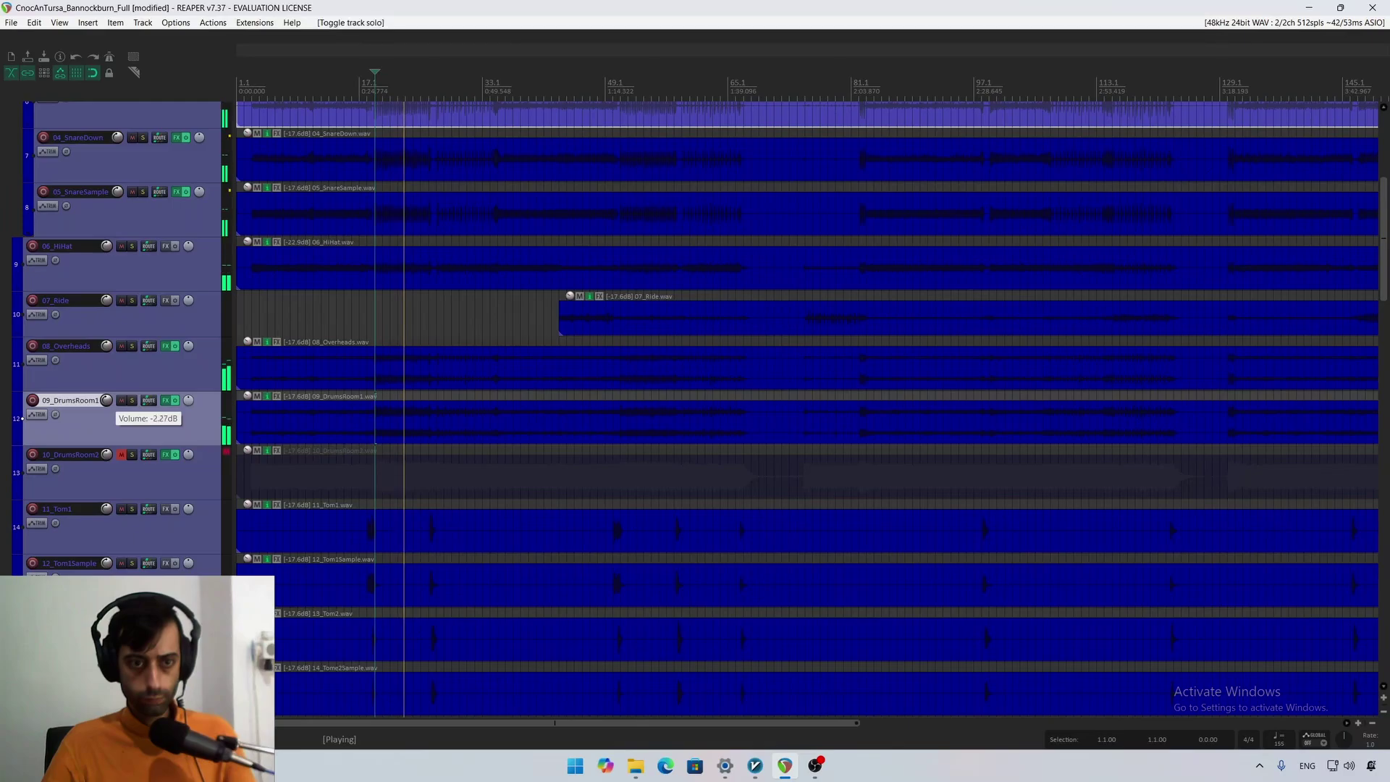
Step: Move the tom tracks from 11_Tom1 through 16_Tom3Sample into a new folder track
{"action": "scroll", "coordinate": [94, 441], "scroll_direction": "down", "scroll_amount": 1}
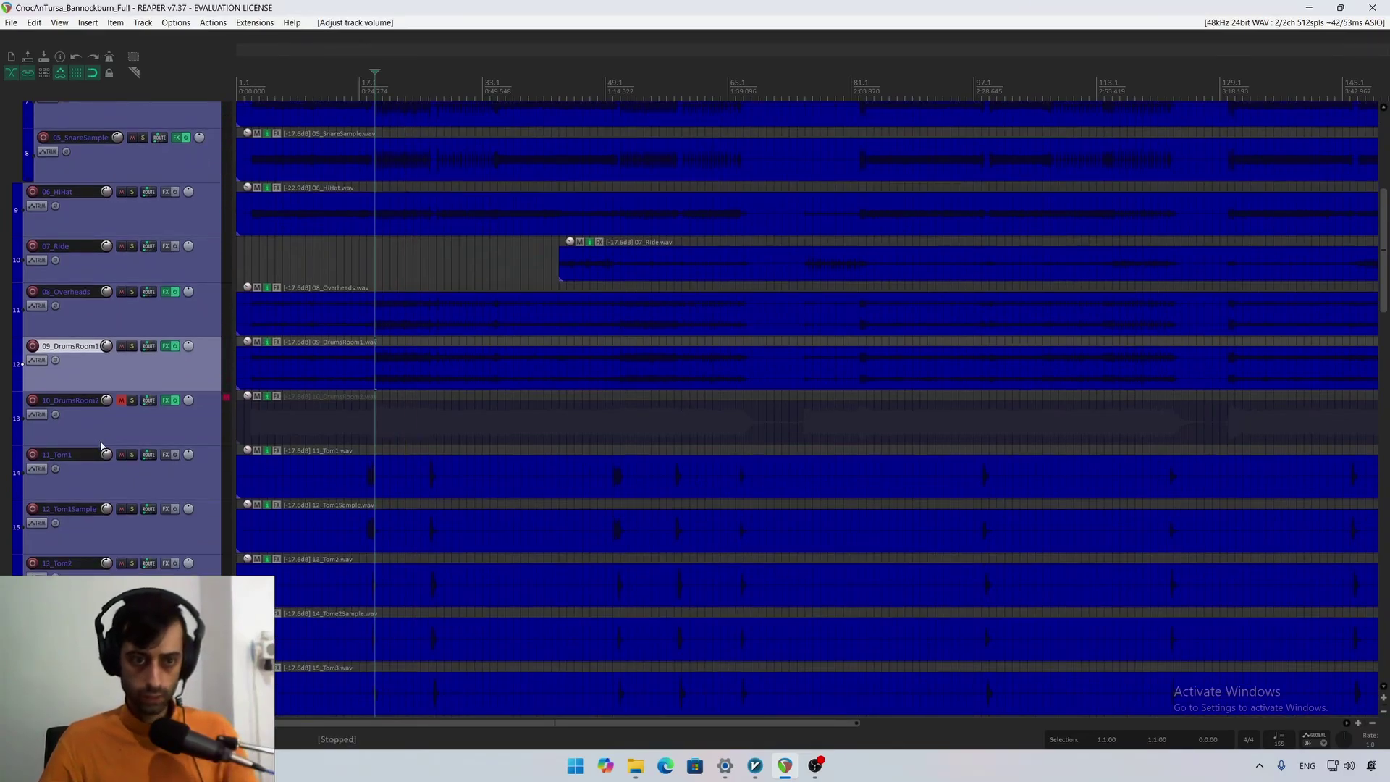
{"action": "left_click", "coordinate": [115, 475]}
{"action": "scroll", "coordinate": [131, 449], "scroll_direction": "down", "scroll_amount": 2}
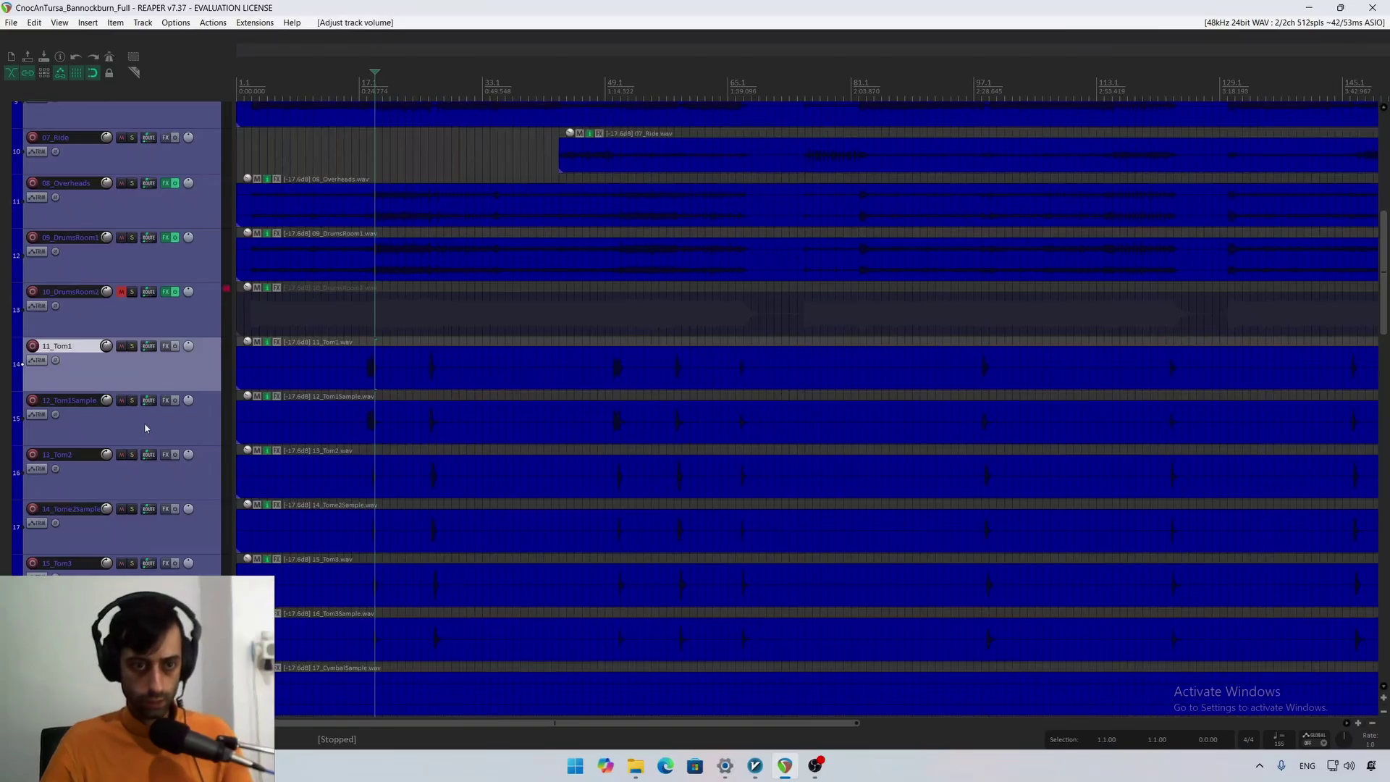
{"action": "scroll", "coordinate": [148, 417], "scroll_direction": "down", "scroll_amount": 1}
{"action": "left_click_drag", "start_coordinate": [141, 371], "coordinate": [149, 568]}
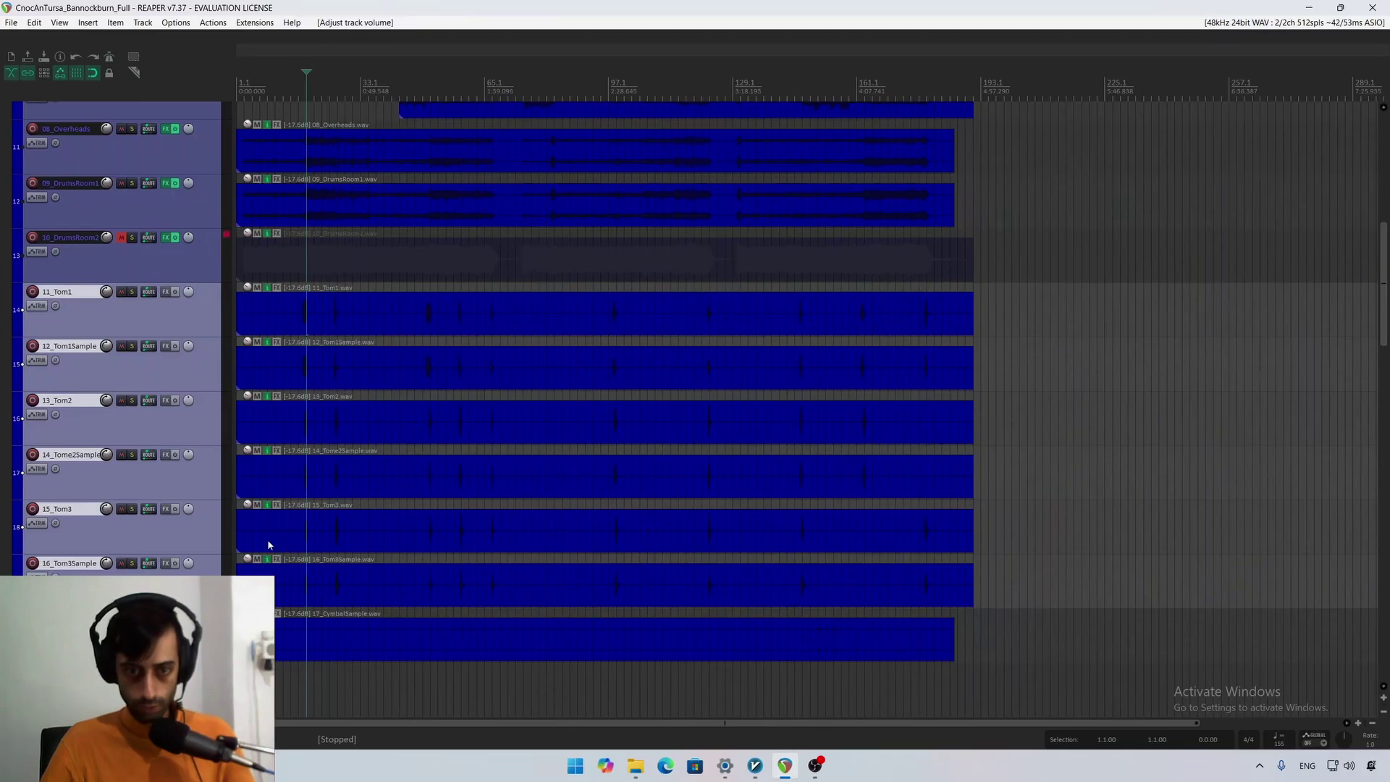
{"action": "scroll", "coordinate": [267, 543], "scroll_direction": "up", "scroll_amount": 1}
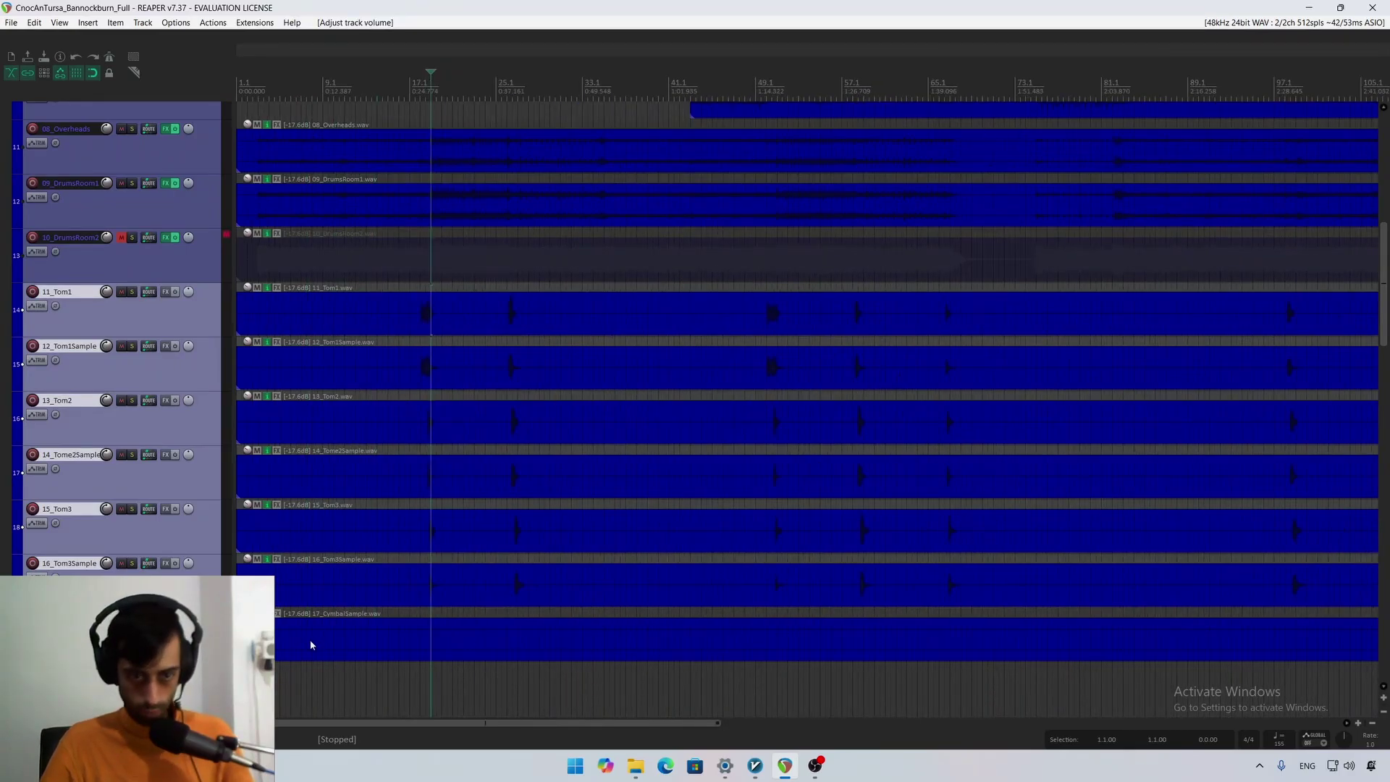
{"action": "scroll", "coordinate": [312, 645], "scroll_direction": "down", "scroll_amount": 1}
{"action": "scroll", "coordinate": [311, 645], "scroll_direction": "up", "scroll_amount": 1}
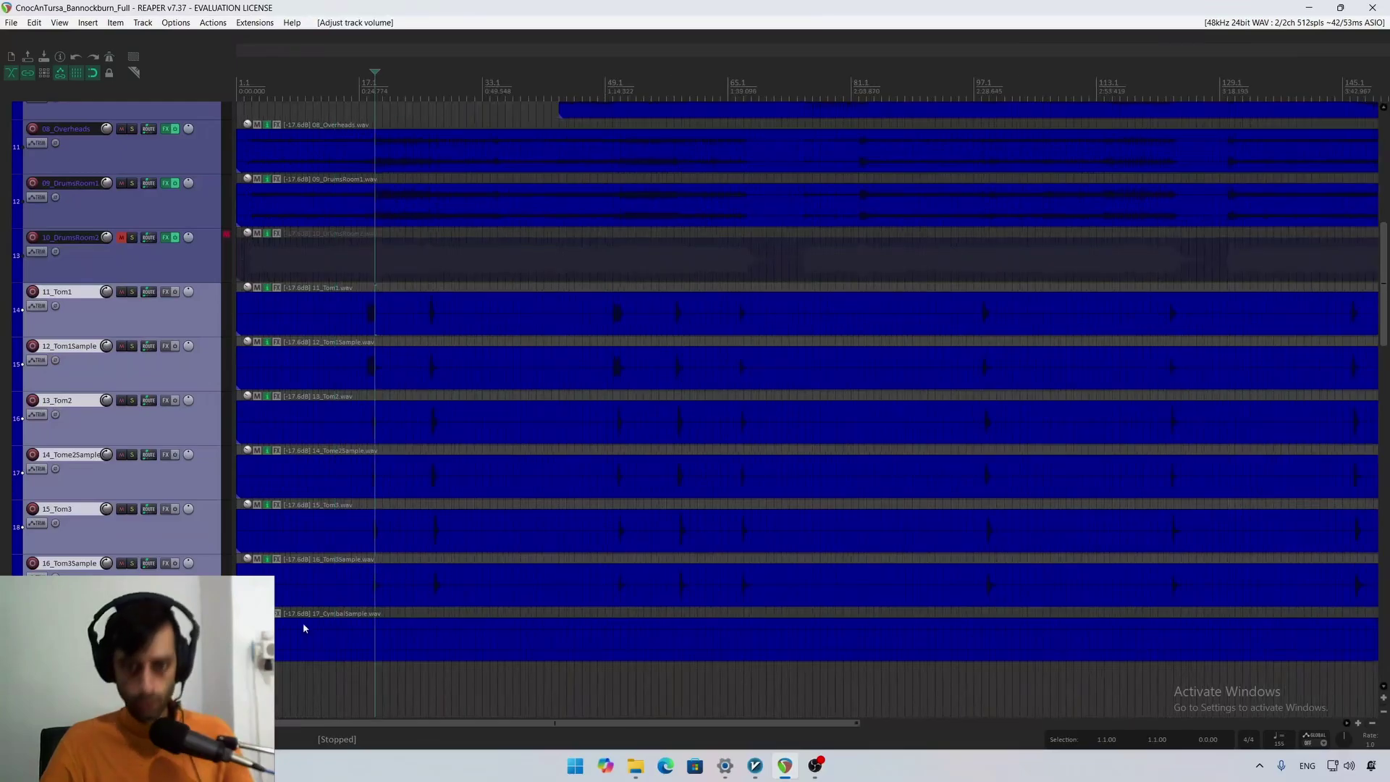
{"action": "right_click", "coordinate": [124, 324]}
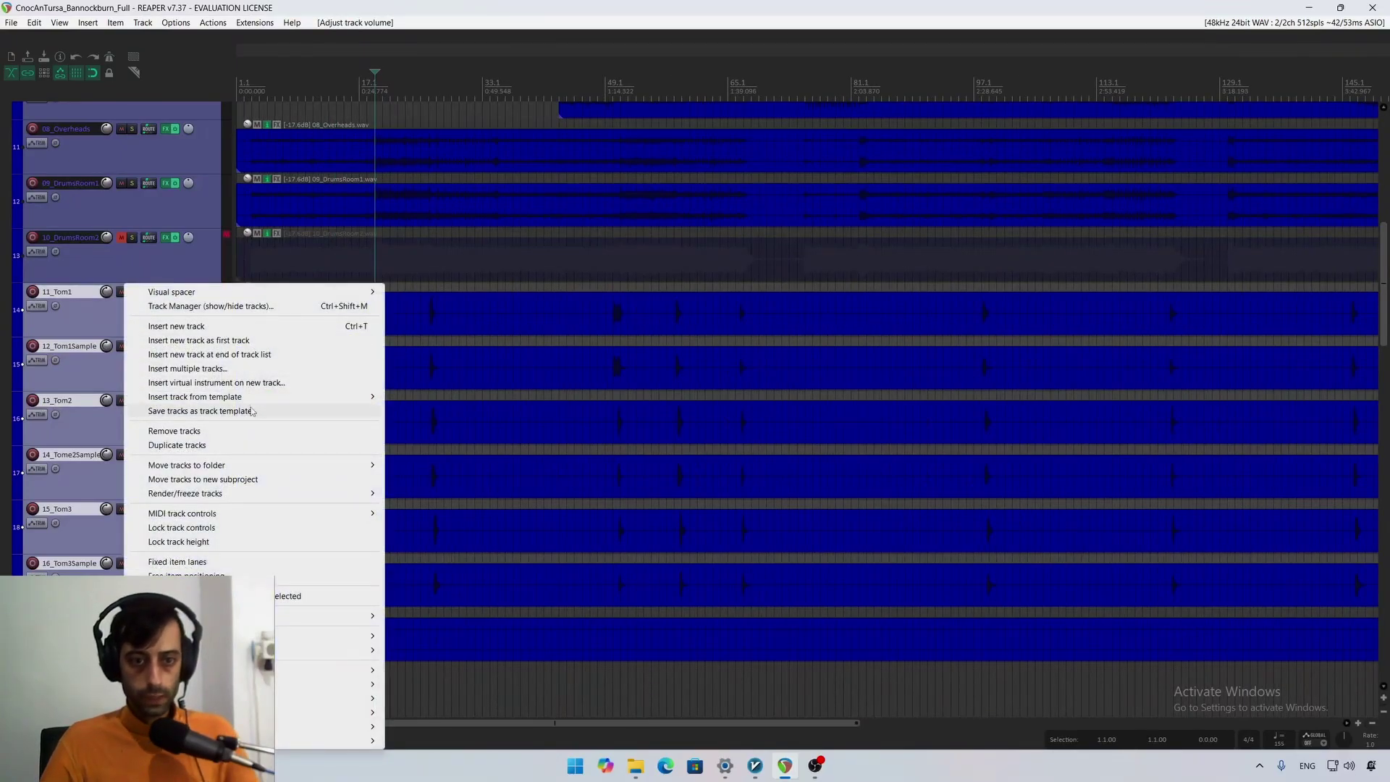
{"action": "mouse_move", "coordinate": [276, 467]}
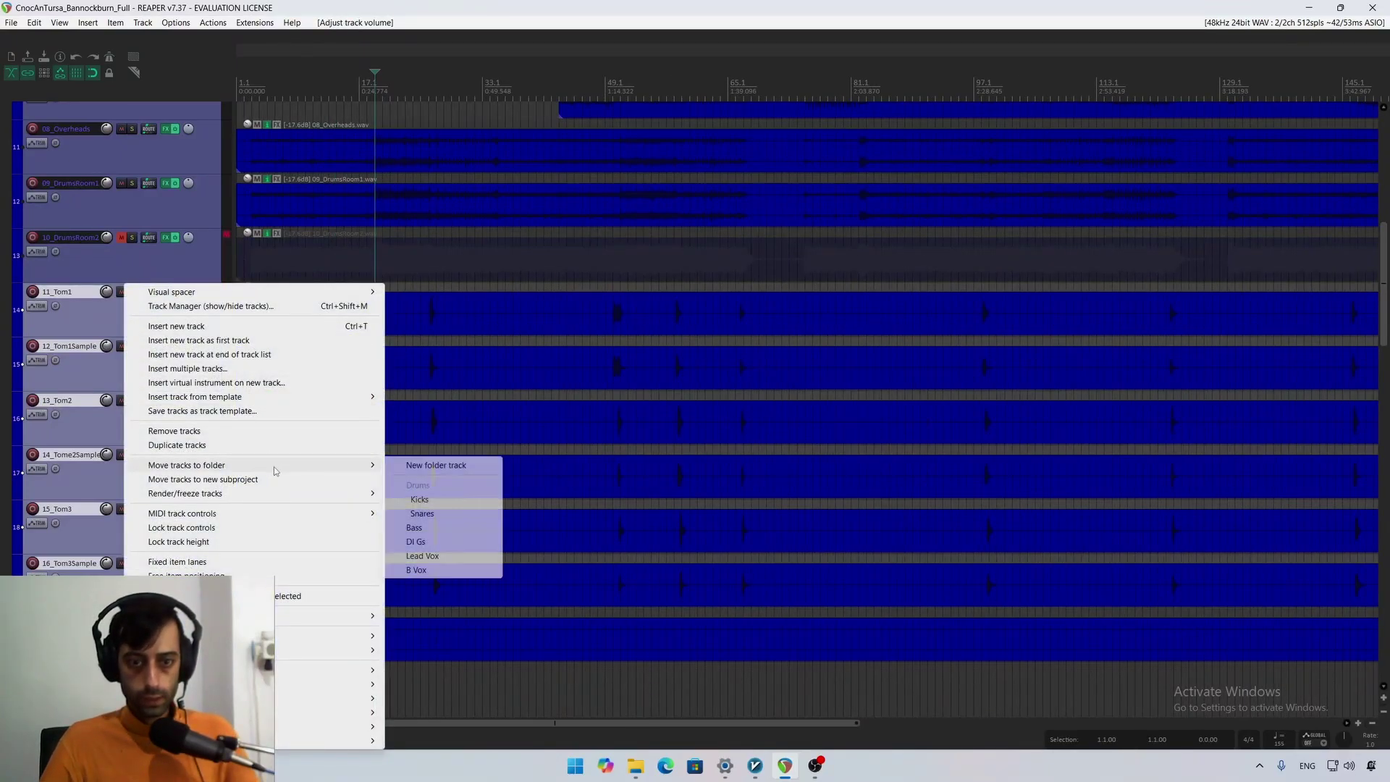
{"action": "left_click", "coordinate": [437, 466]}
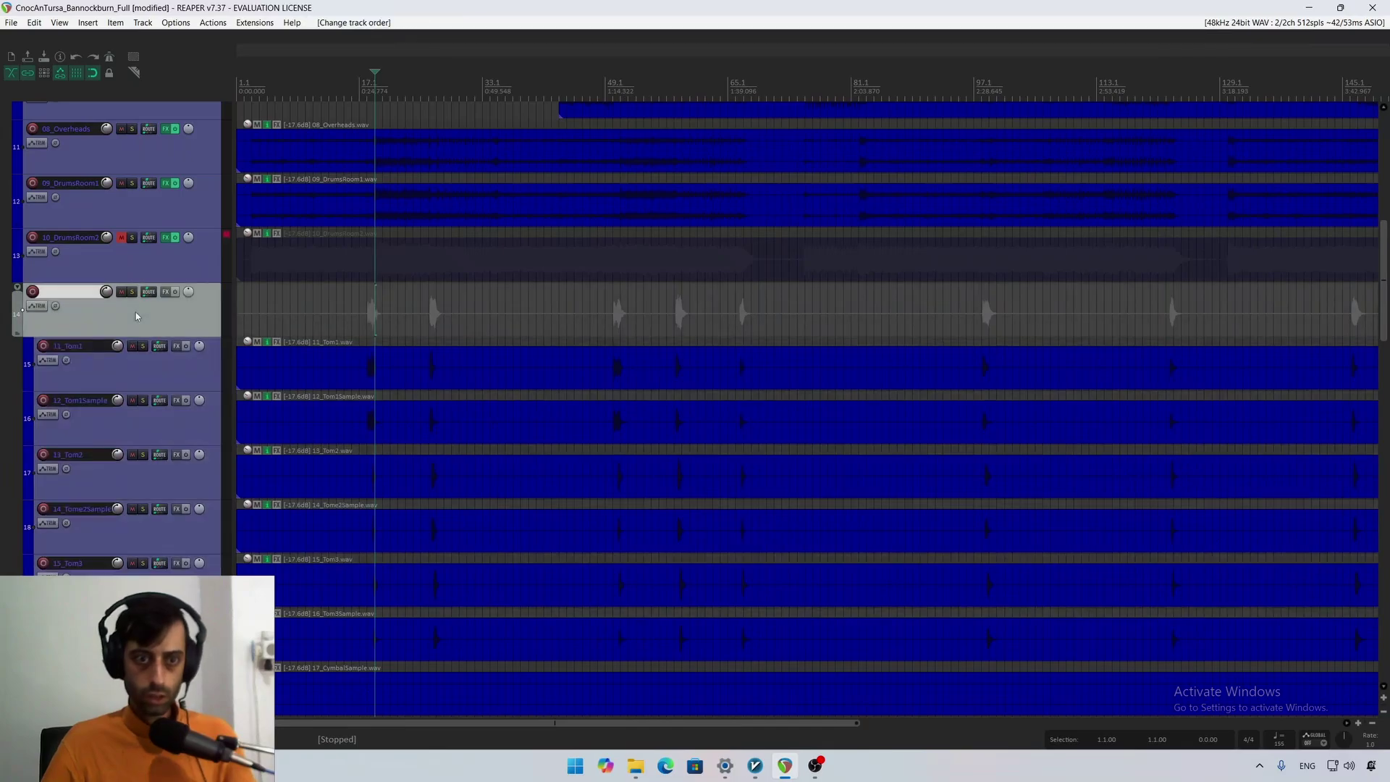
Step: Set the new tom folder track's custom color to dark blue with red 0, green 0, blue 160
{"action": "right_click", "coordinate": [135, 316]}
{"action": "mouse_move", "coordinate": [217, 636]}
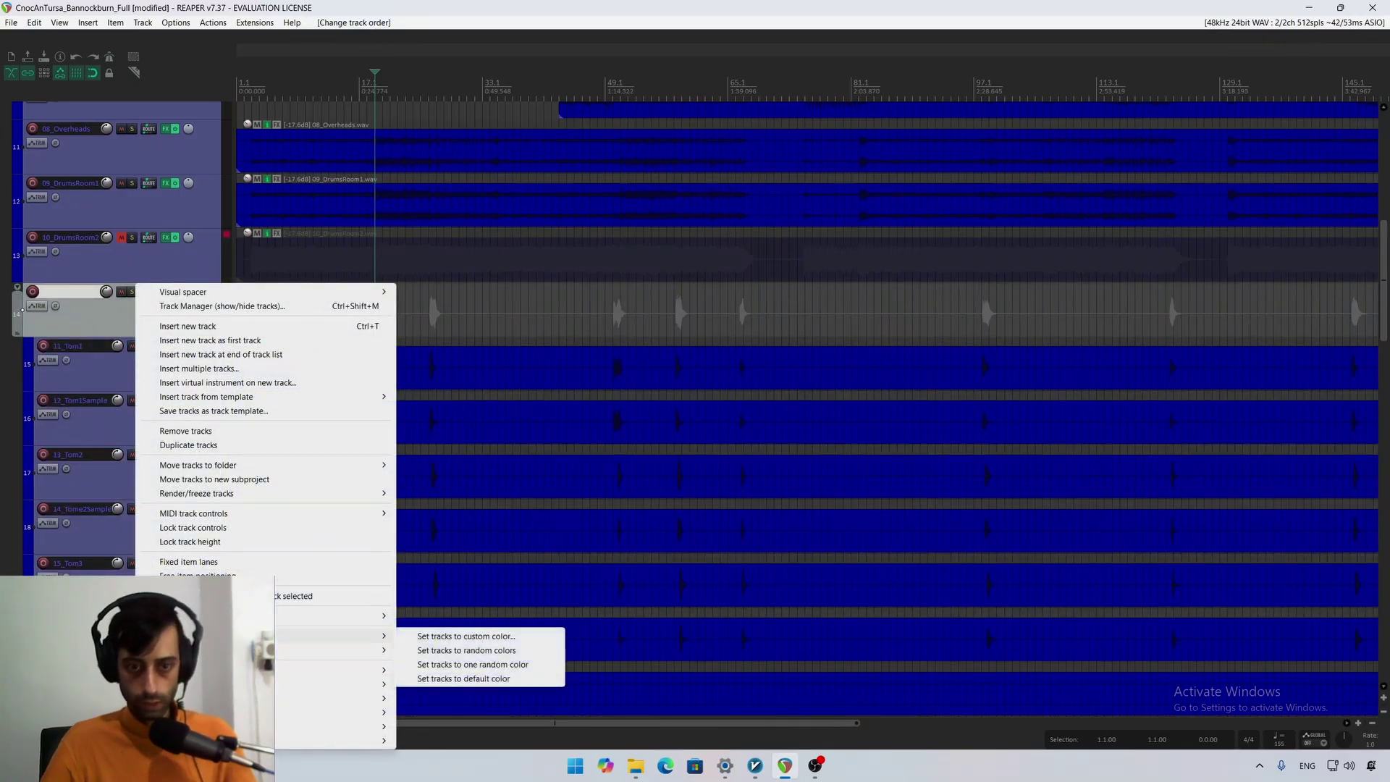
{"action": "left_click", "coordinate": [478, 637]}
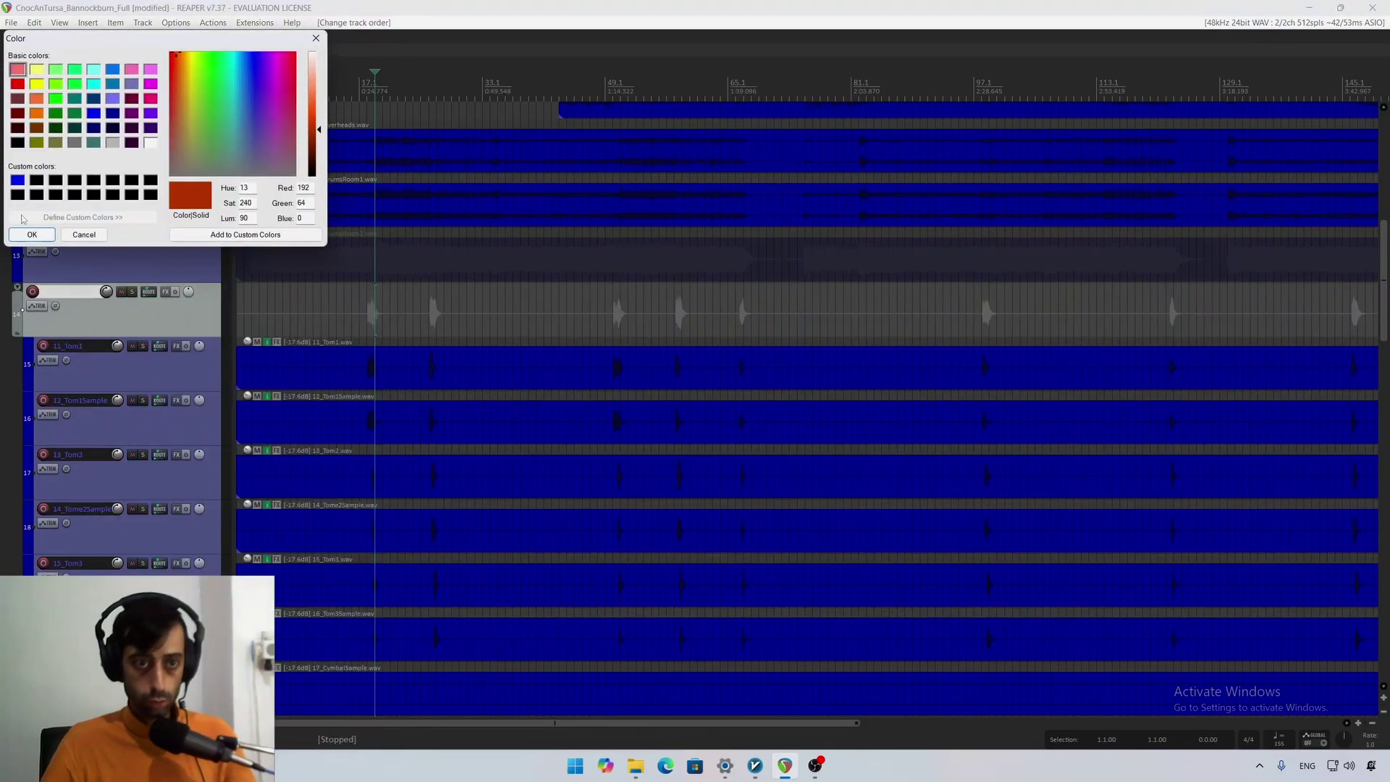
{"action": "left_click", "coordinate": [17, 180]}
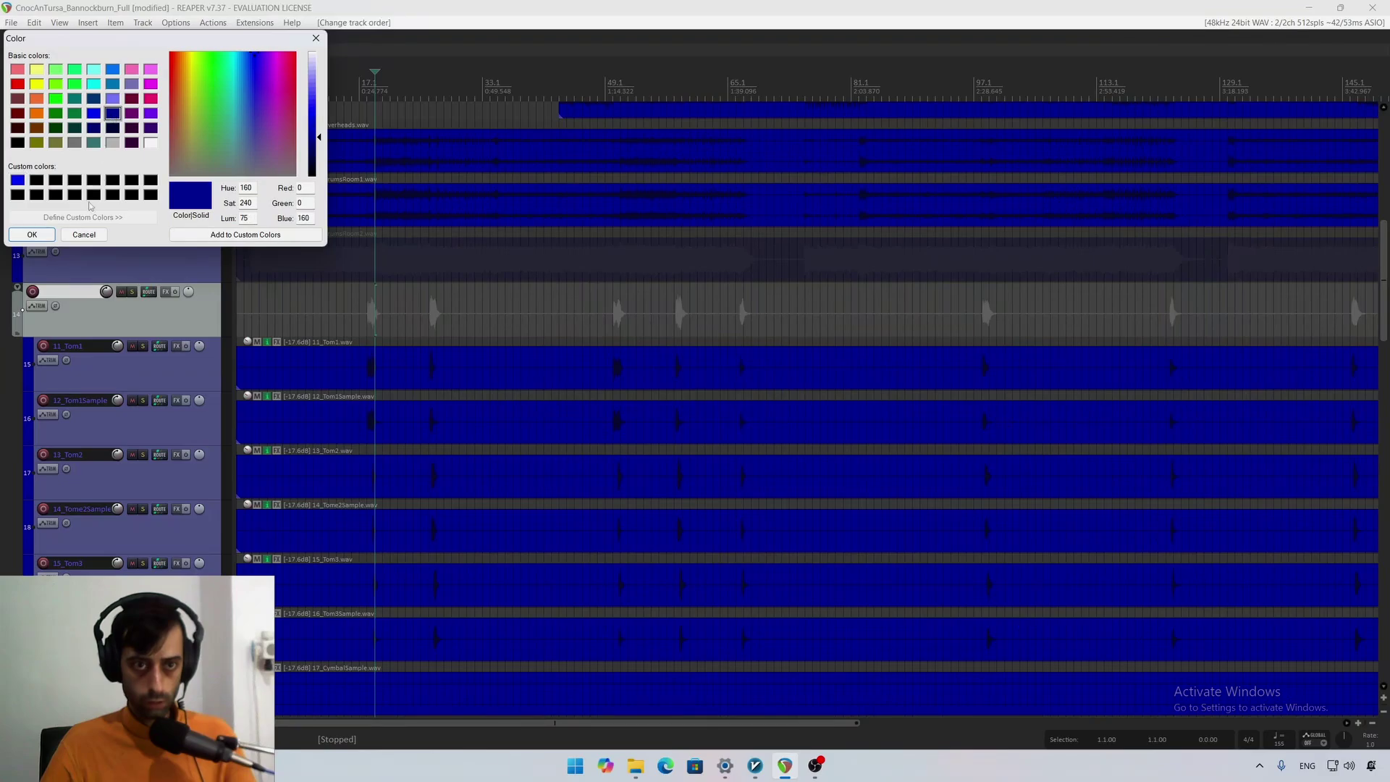
{"action": "left_click", "coordinate": [32, 235]}
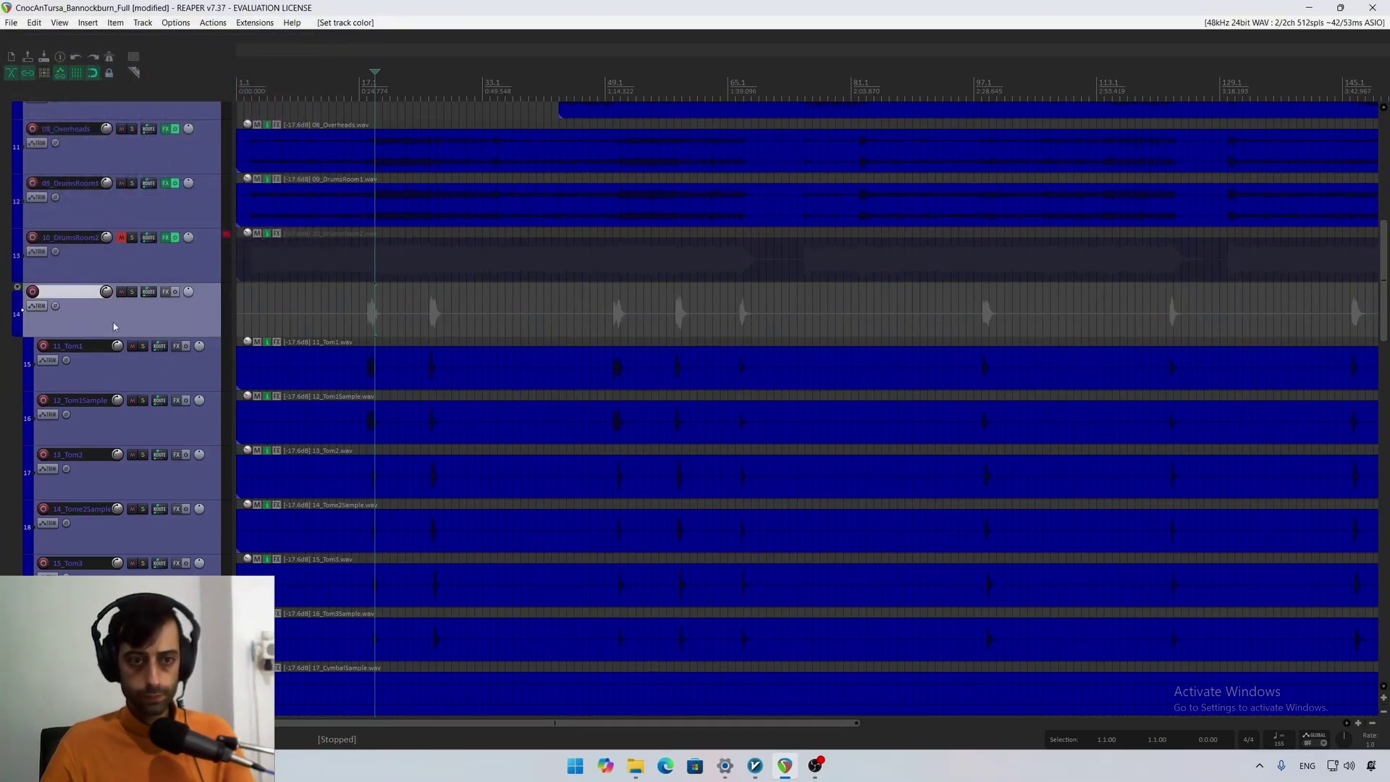
Step: Solo the new tom folder and play it from just before the first tom fill on 11_Tom1
{"action": "scroll", "coordinate": [114, 326], "scroll_direction": "up", "scroll_amount": 6}
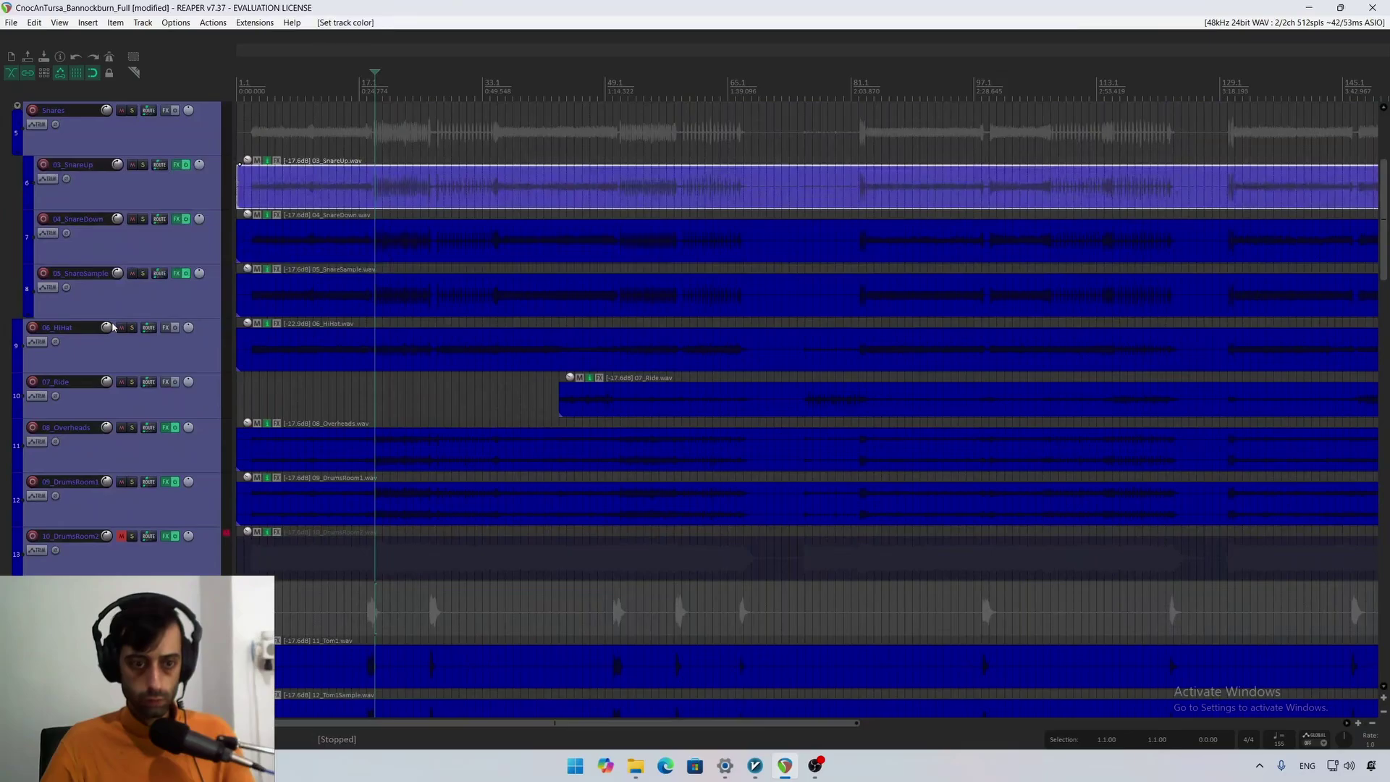
{"action": "scroll", "coordinate": [114, 326], "scroll_direction": "down", "scroll_amount": 4}
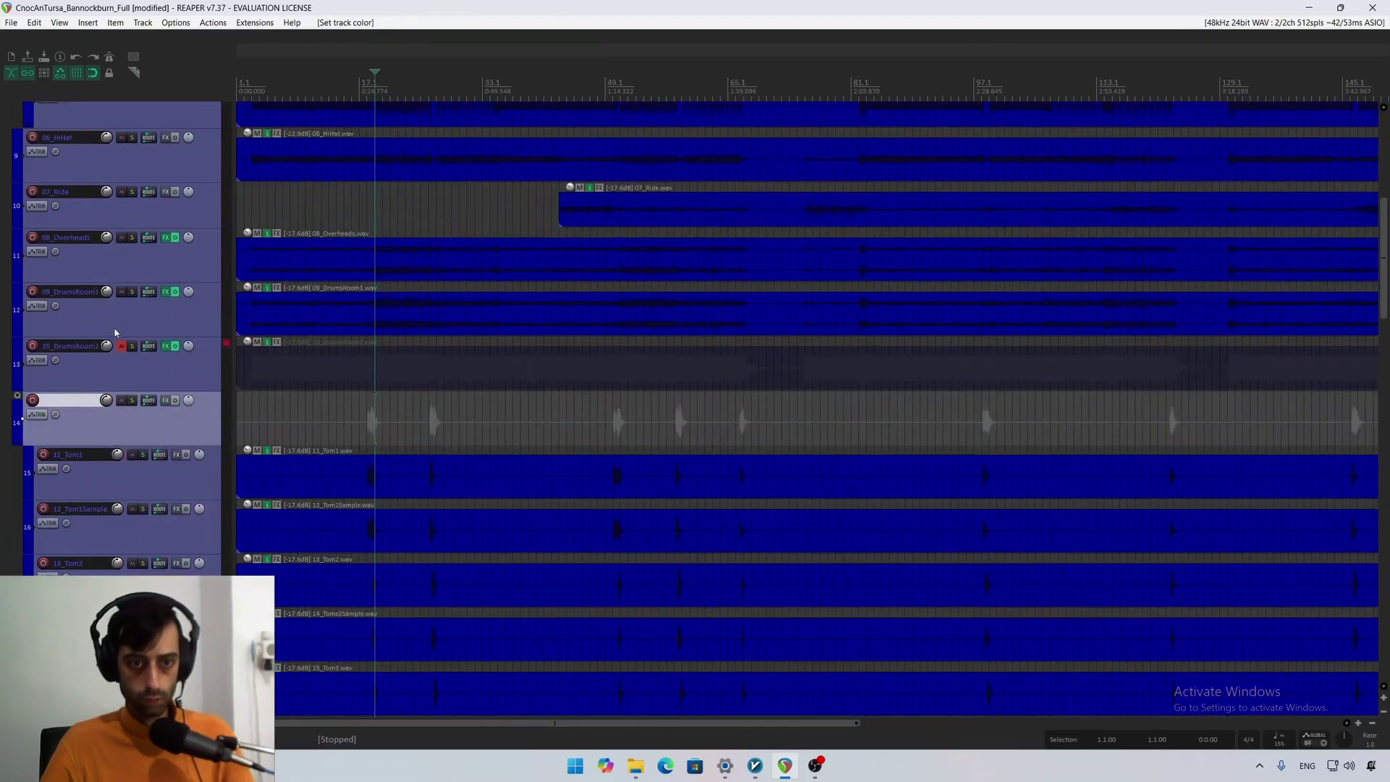
{"action": "key", "text": "space"}
{"action": "scroll", "coordinate": [124, 388], "scroll_direction": "down", "scroll_amount": 1}
{"action": "left_click", "coordinate": [132, 373]}
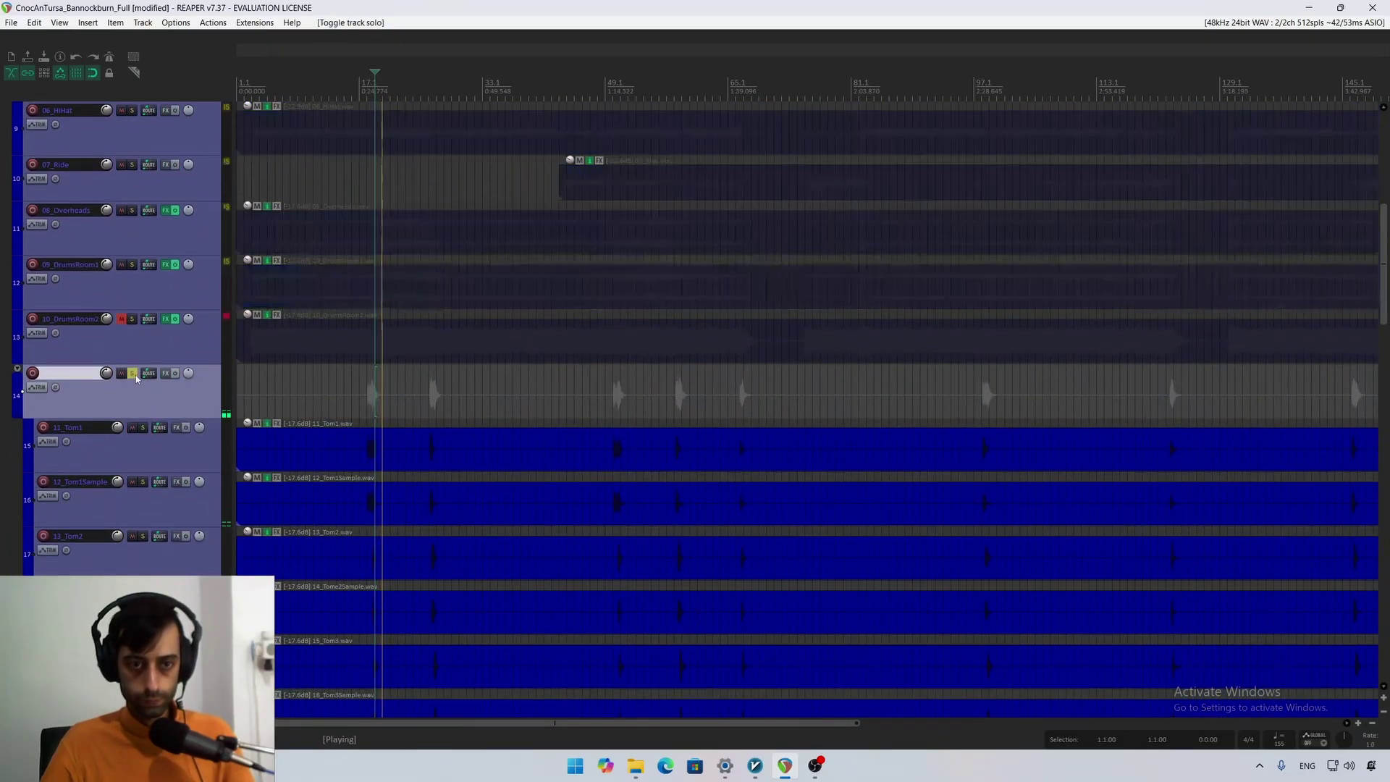
{"action": "left_click", "coordinate": [365, 459]}
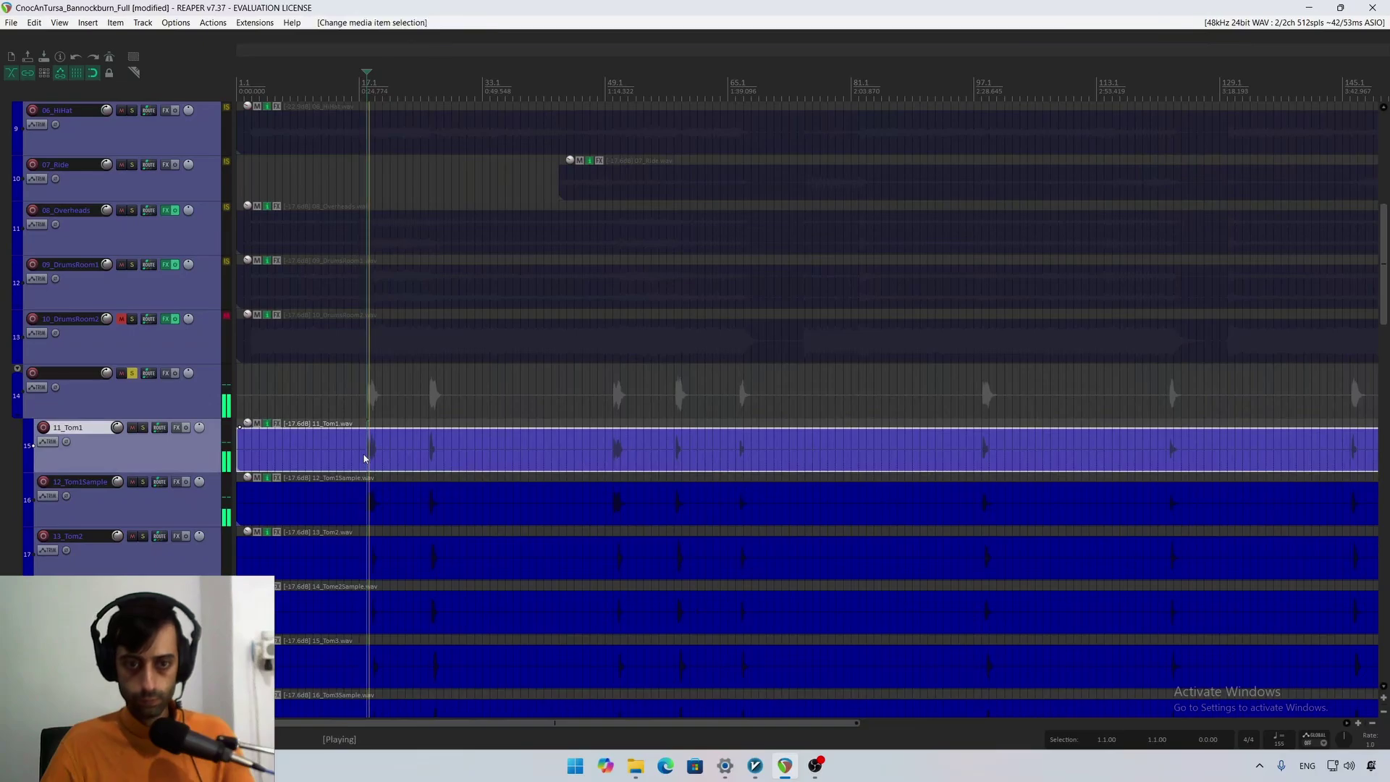
{"action": "key", "text": "space"}
Step: Save the project with the new tom folder in place
{"action": "scroll", "coordinate": [166, 455], "scroll_direction": "down", "scroll_amount": 4}
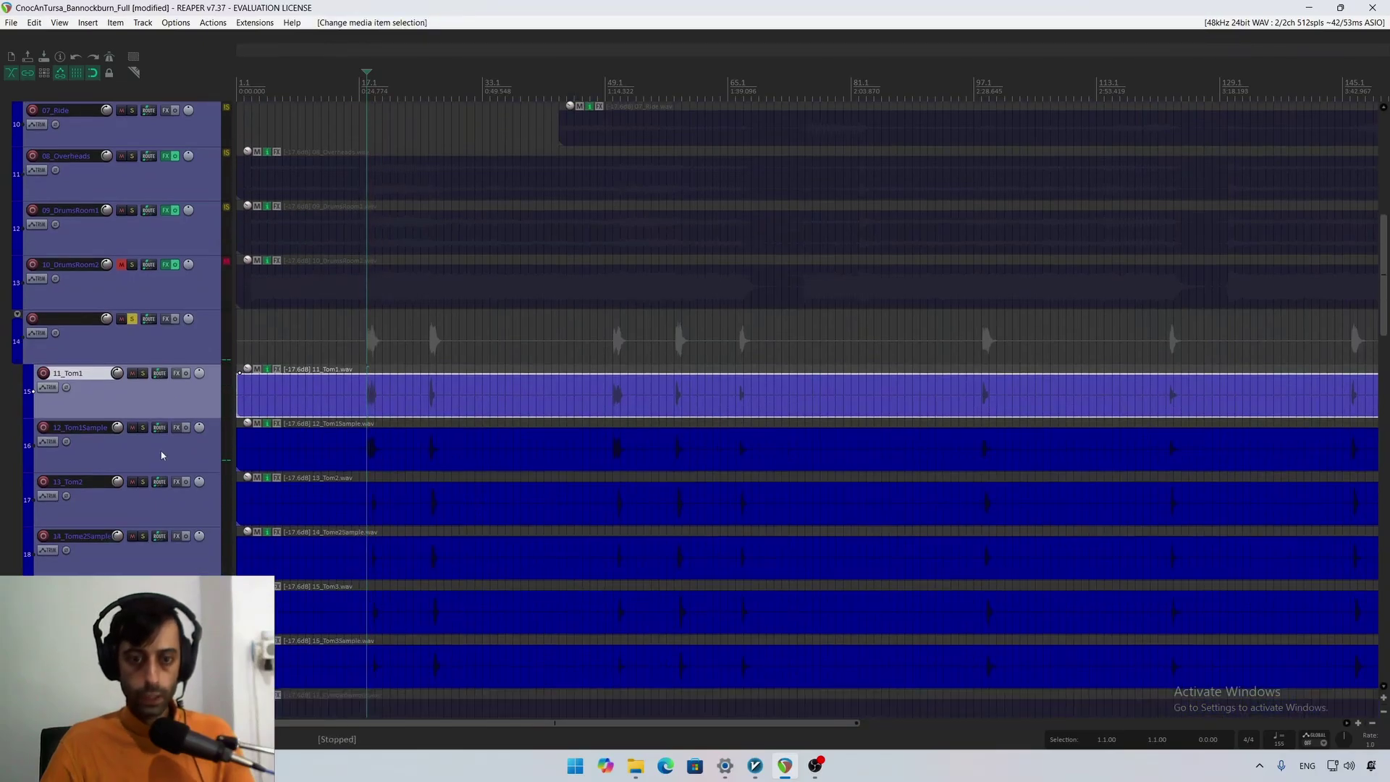
{"action": "scroll", "coordinate": [481, 453], "scroll_direction": "up", "scroll_amount": 5}
{"action": "key", "text": "ctrl+s"}
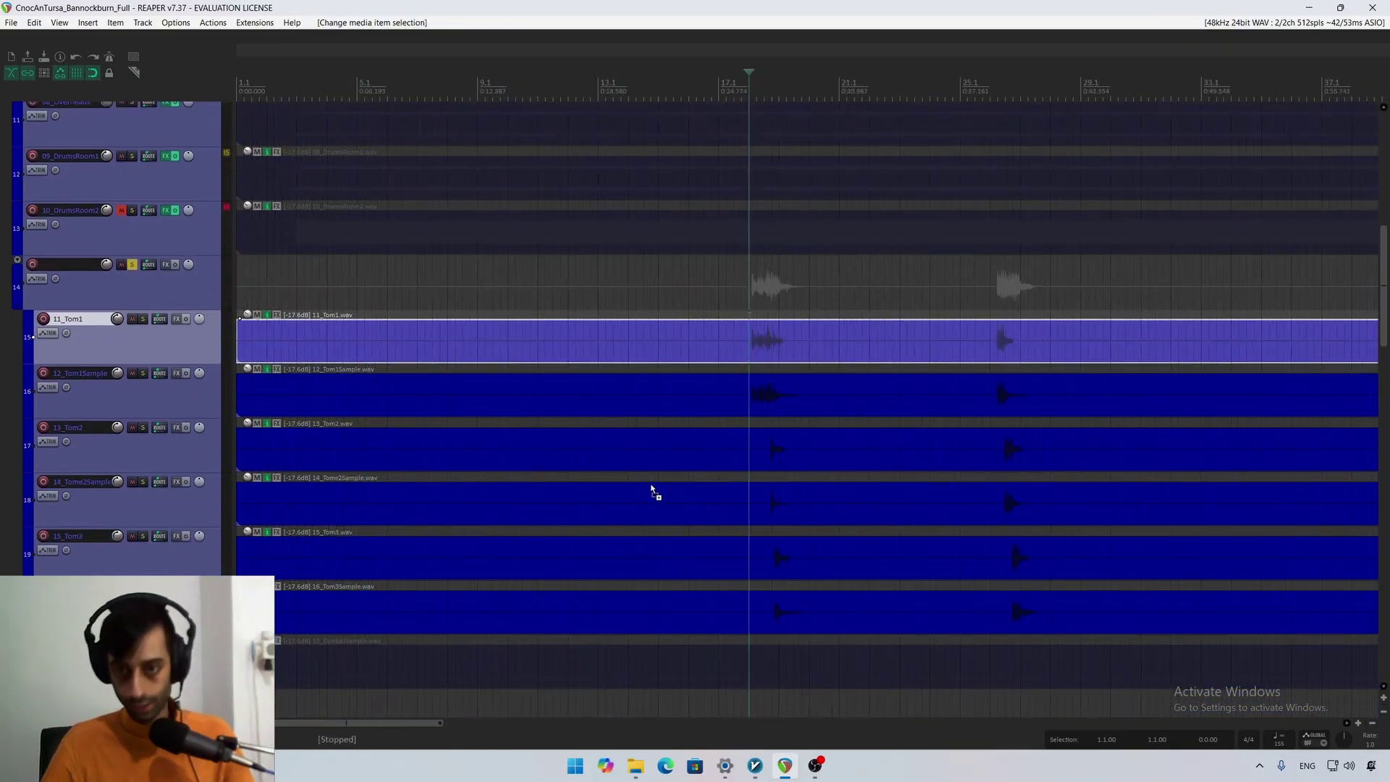
Step: Audition the first tom fill within the tom folder, soloing 11_Tom1 and 12_Tom1Sample in turn, and replay it with all toms
{"action": "scroll", "coordinate": [654, 486], "scroll_direction": "up", "scroll_amount": 4}
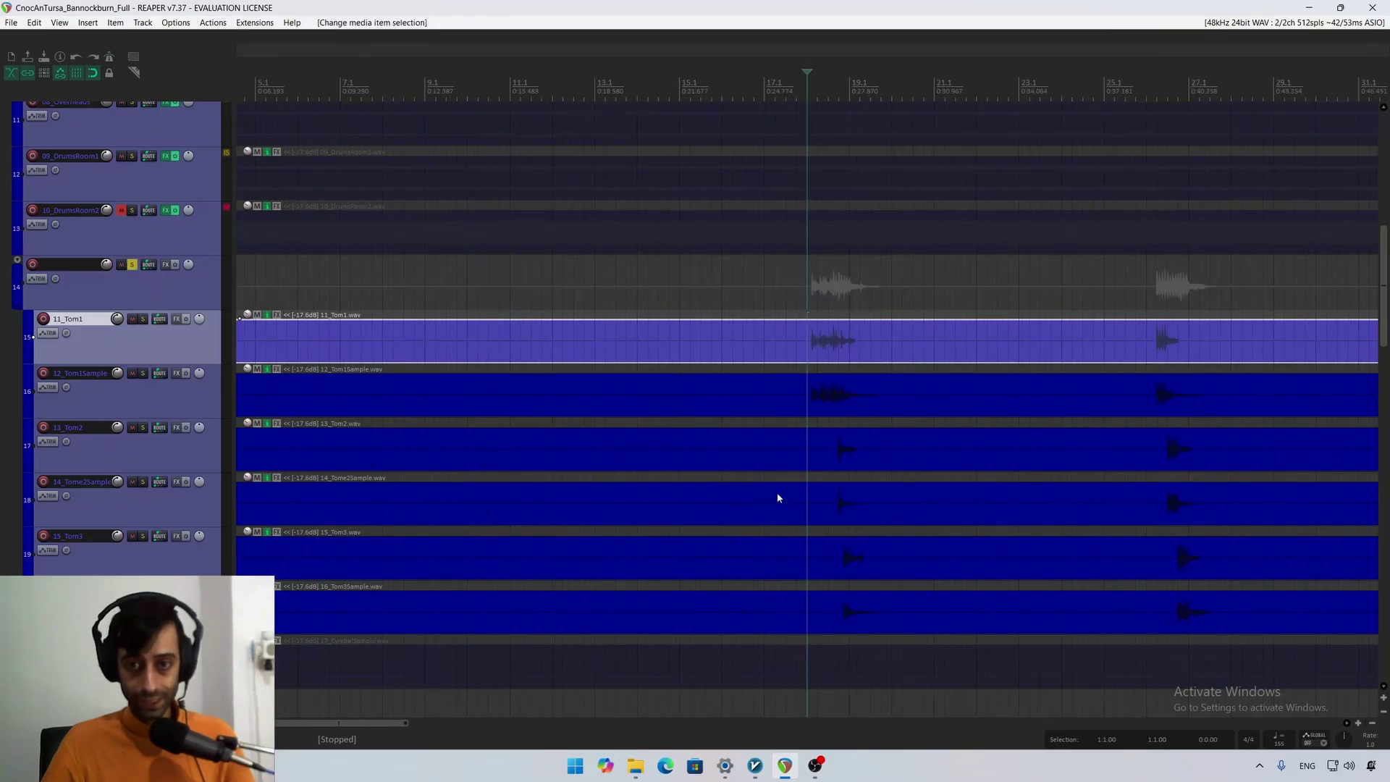
{"action": "scroll", "coordinate": [774, 500], "scroll_direction": "up", "scroll_amount": 4}
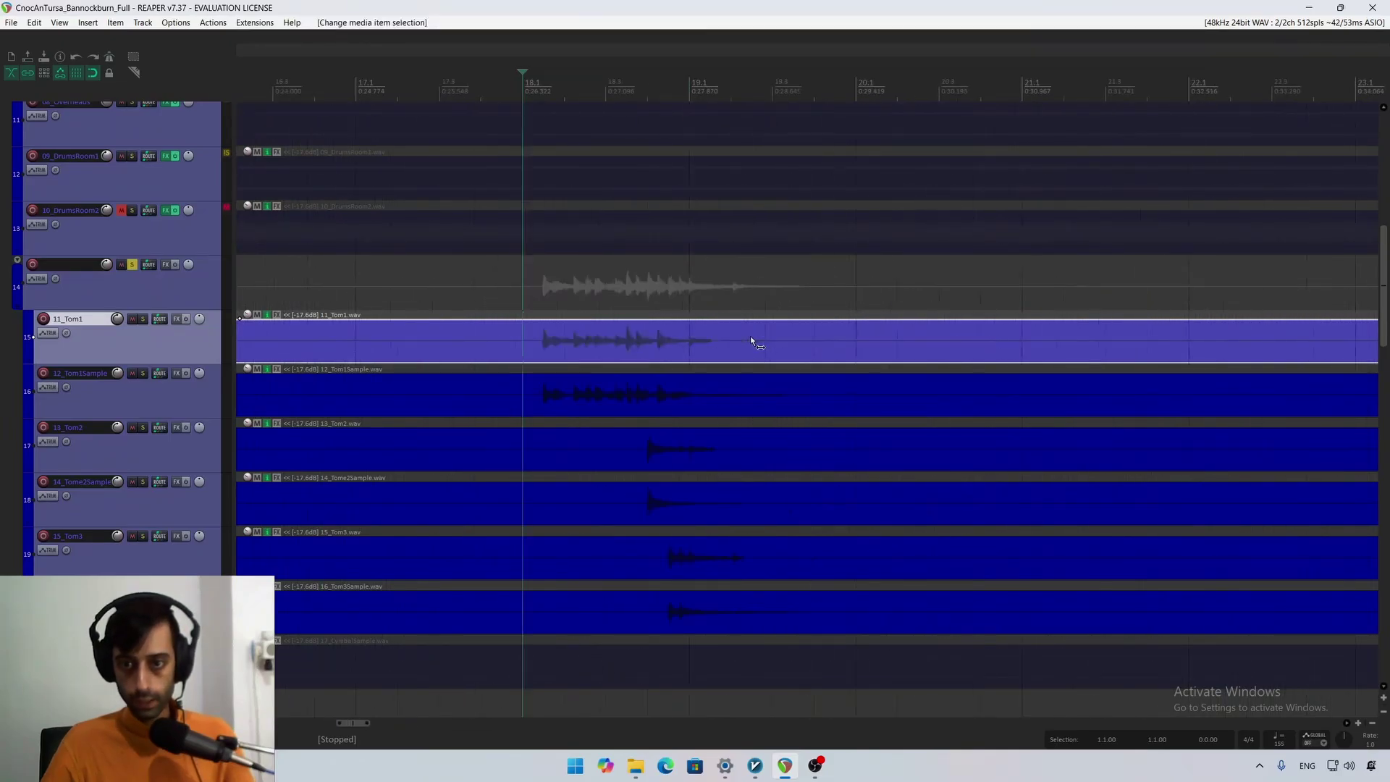
{"action": "key", "text": "space"}
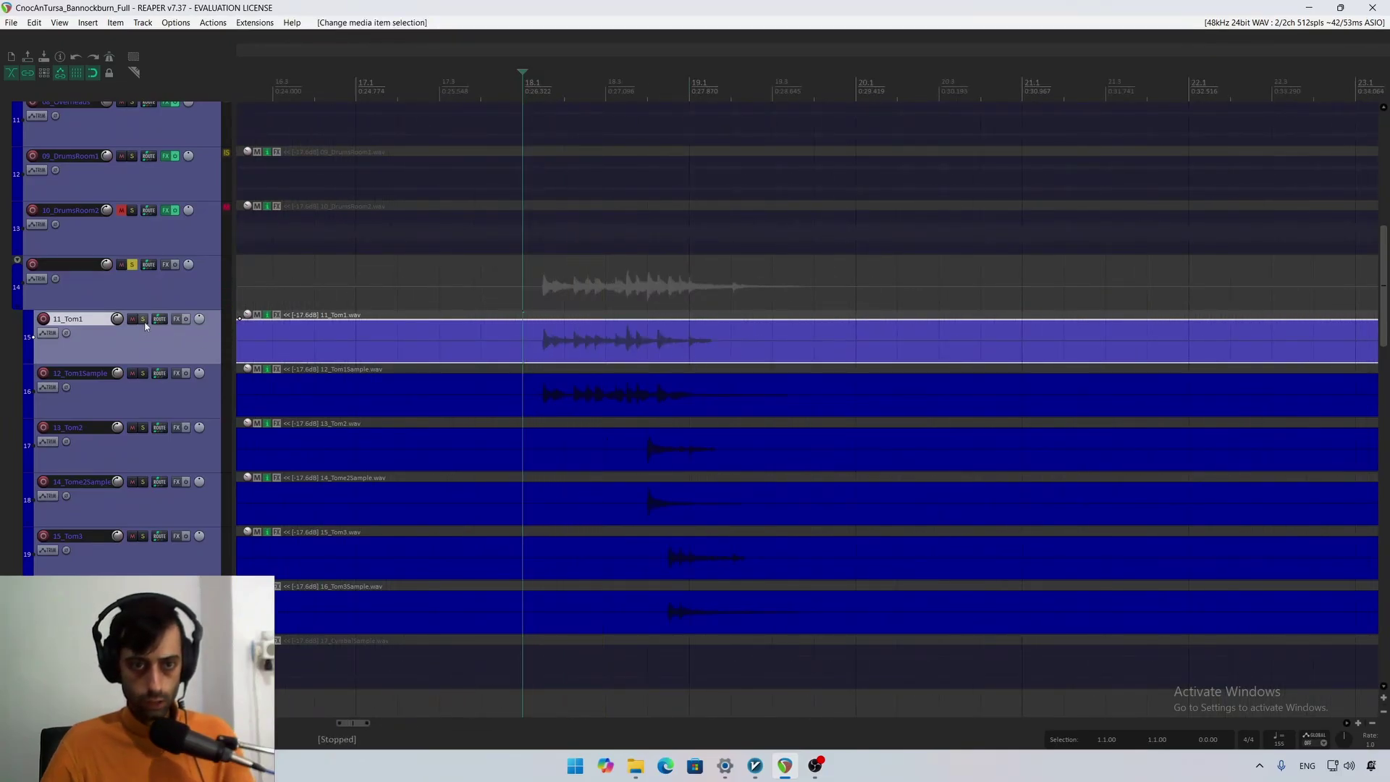
{"action": "left_click", "coordinate": [143, 319]}
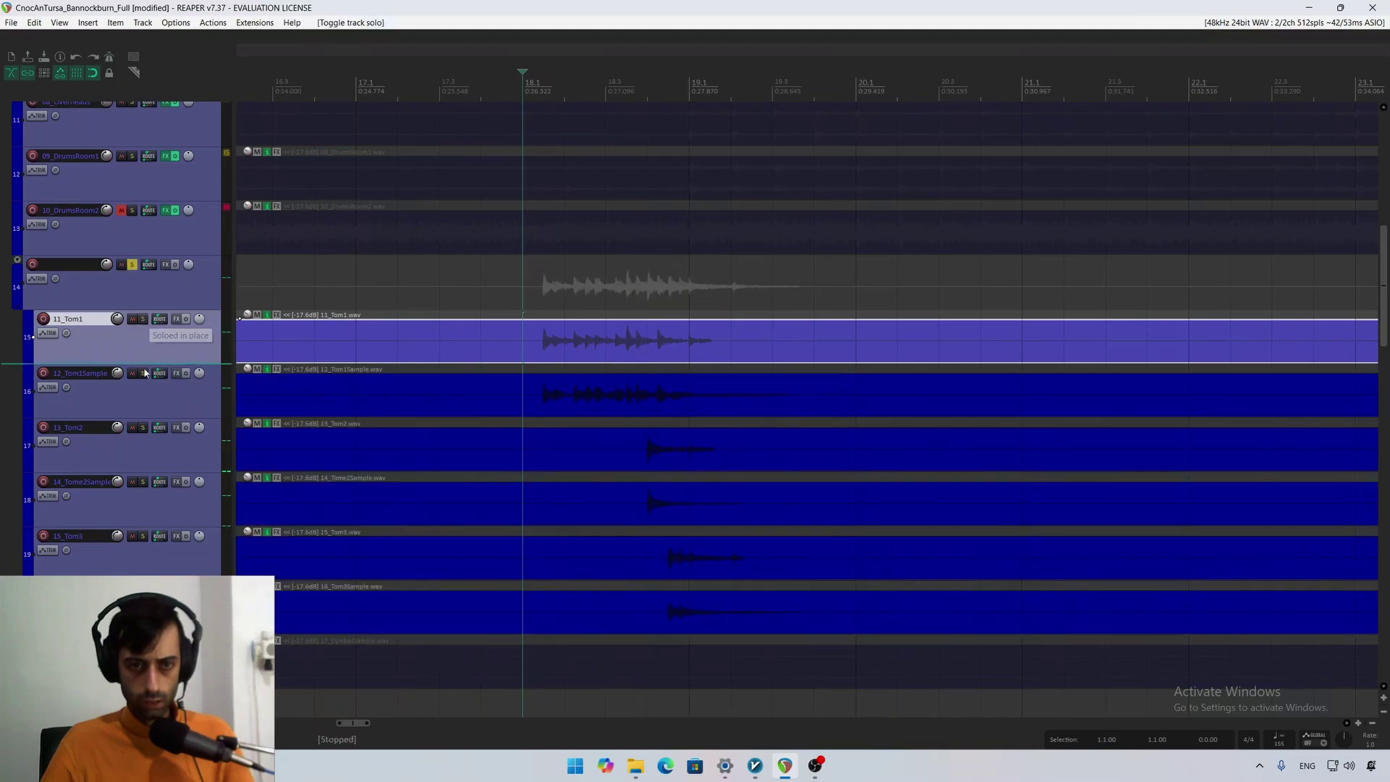
{"action": "left_click", "coordinate": [143, 373]}
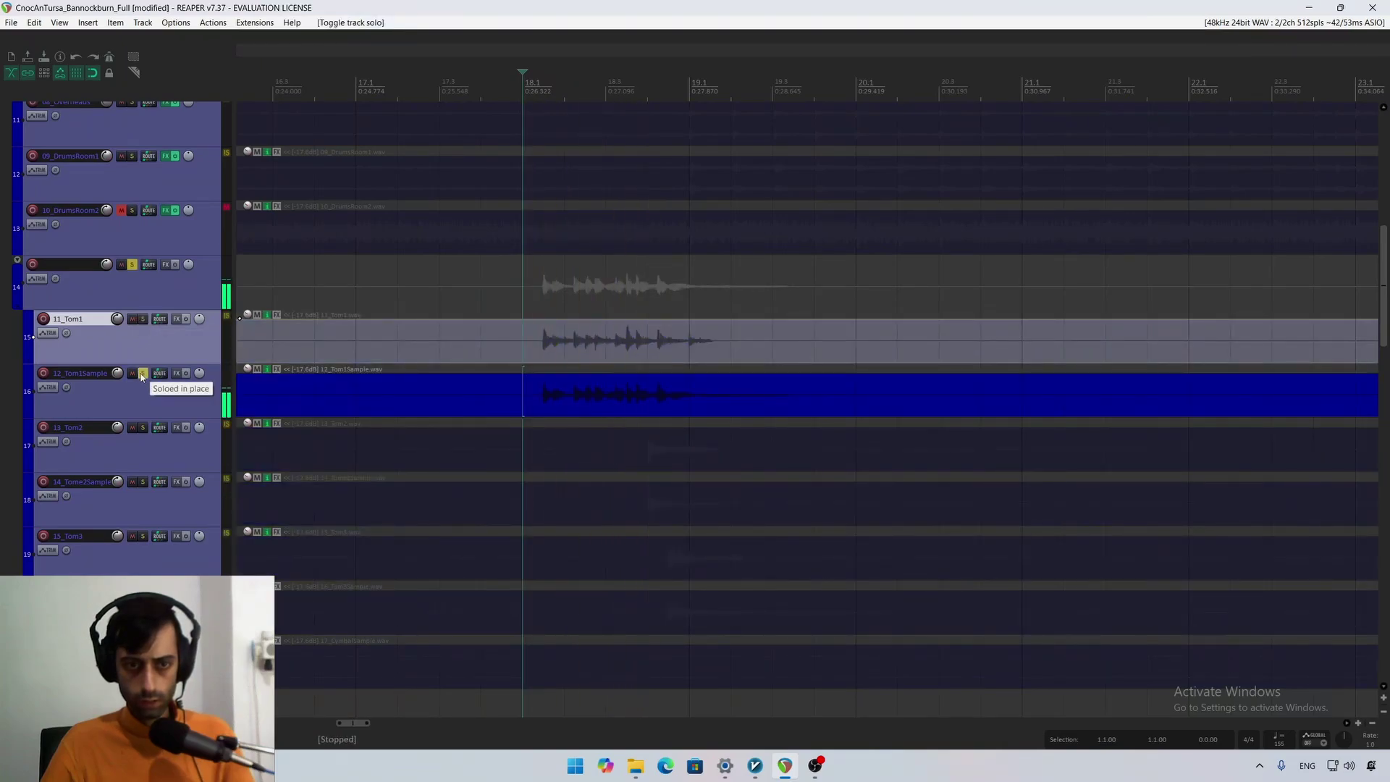
{"action": "left_click", "coordinate": [143, 373]}
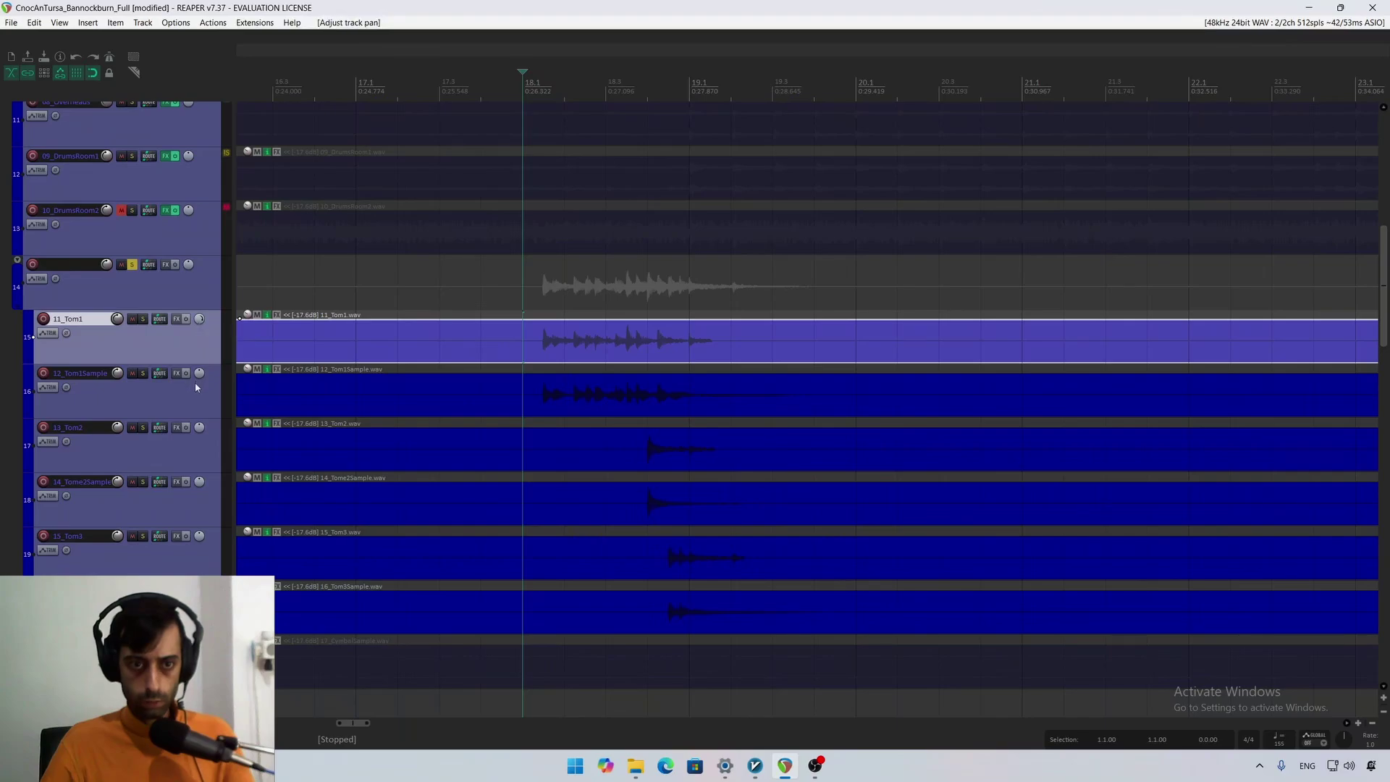
{"action": "key", "text": "space"}
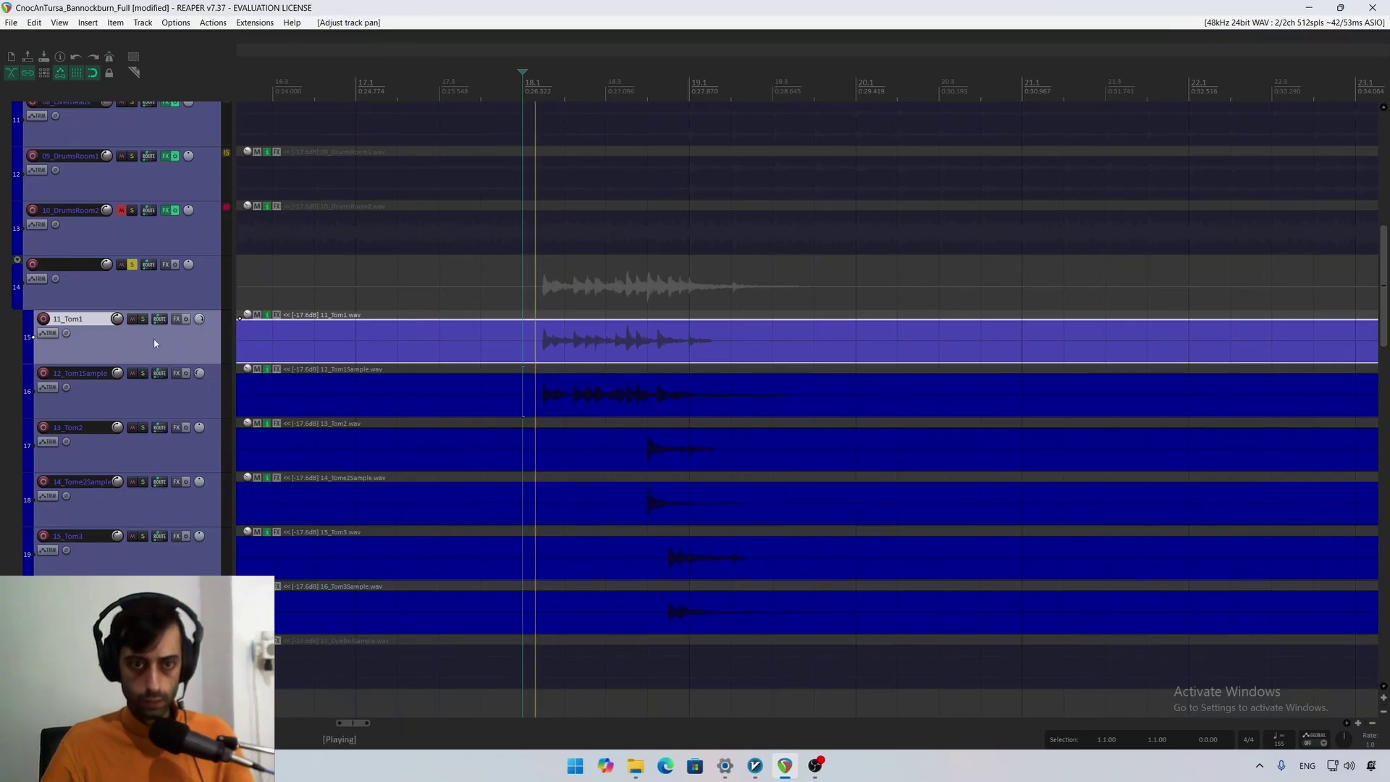
Step: Audition 13_Tom2 soloed, release its solo and pan the track 66% left
{"action": "key", "text": "space"}
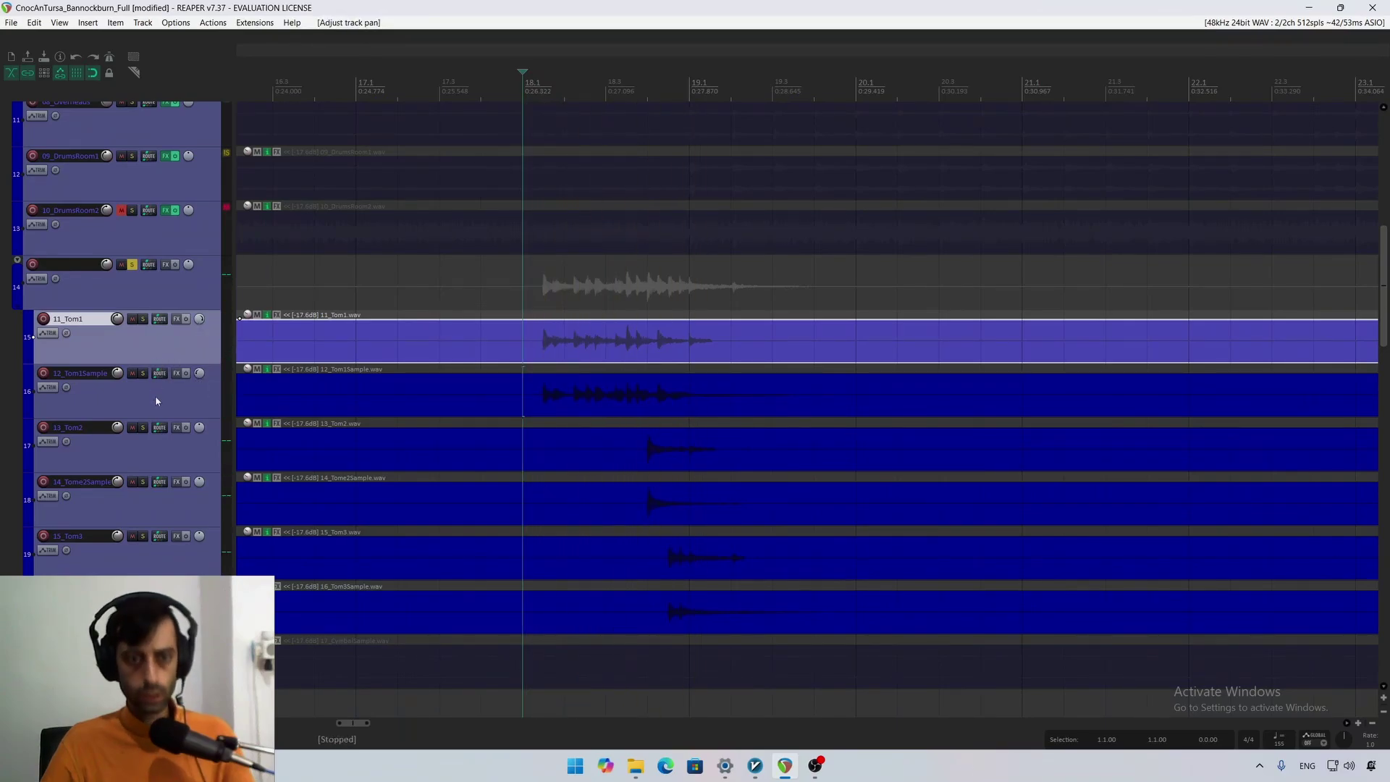
{"action": "left_click", "coordinate": [155, 396]}
{"action": "left_click", "coordinate": [168, 453]}
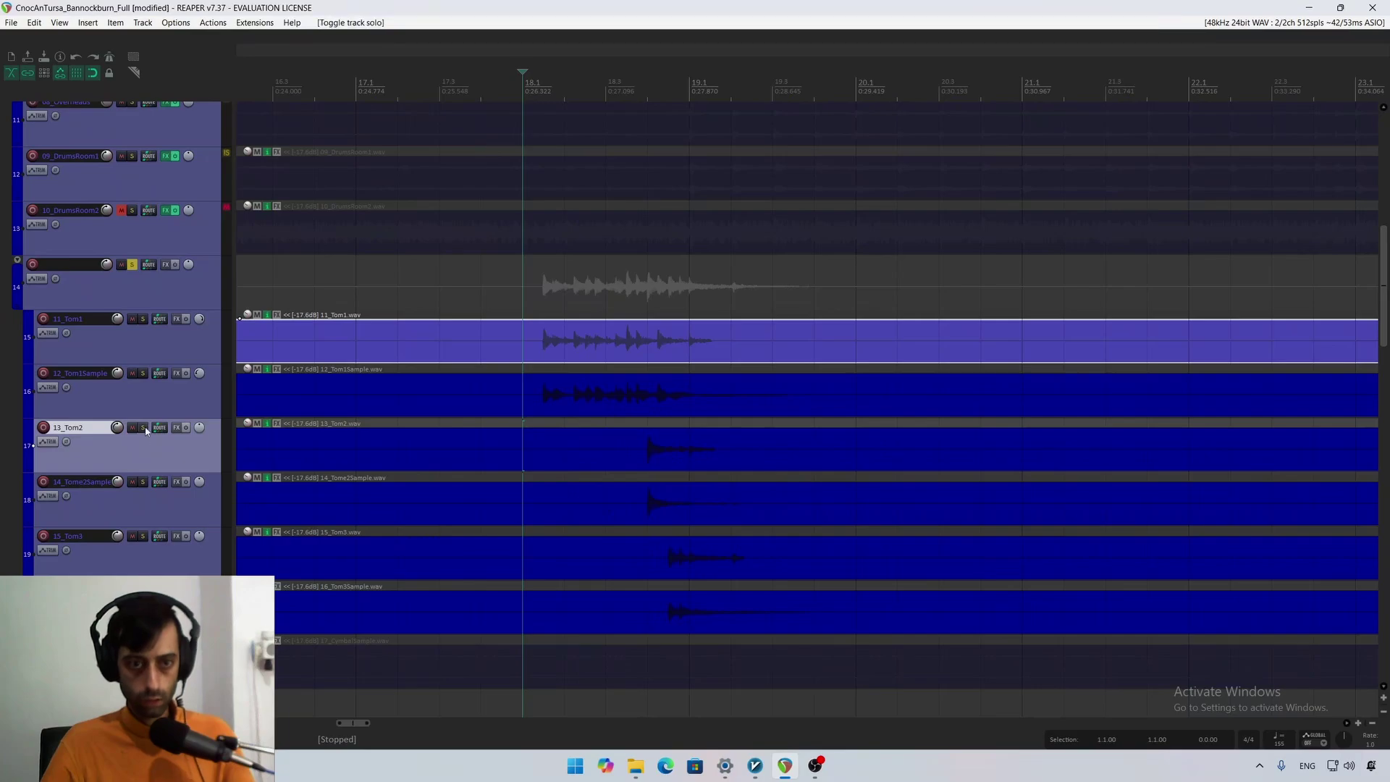
{"action": "left_click", "coordinate": [143, 428]}
{"action": "key", "text": "space"}
{"action": "key", "text": "space"}
{"action": "left_click", "coordinate": [143, 430]}
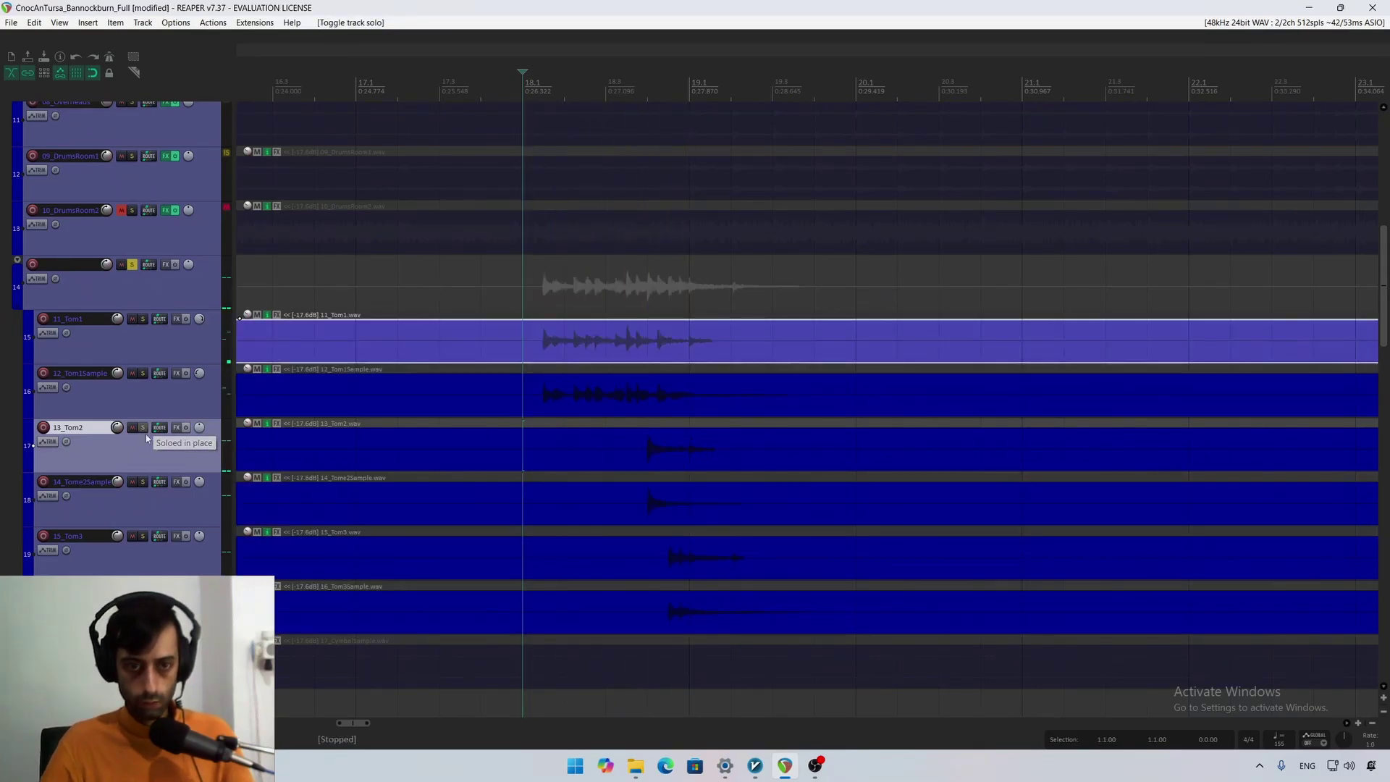
{"action": "mouse_move", "coordinate": [199, 428]}
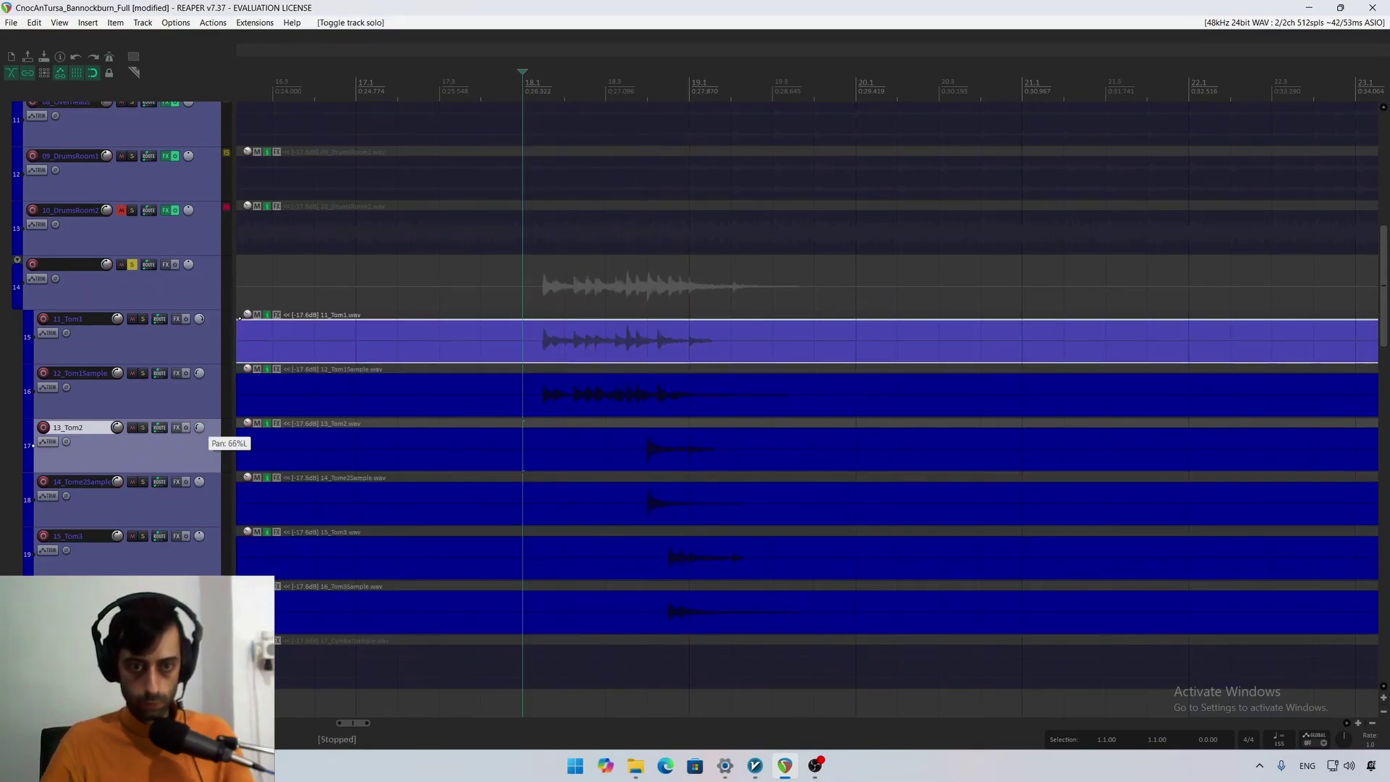
Step: Replay 13_Tom2 soloed to check its stereo placement, and release the solo
{"action": "left_click", "coordinate": [144, 428]}
{"action": "key", "text": "space"}
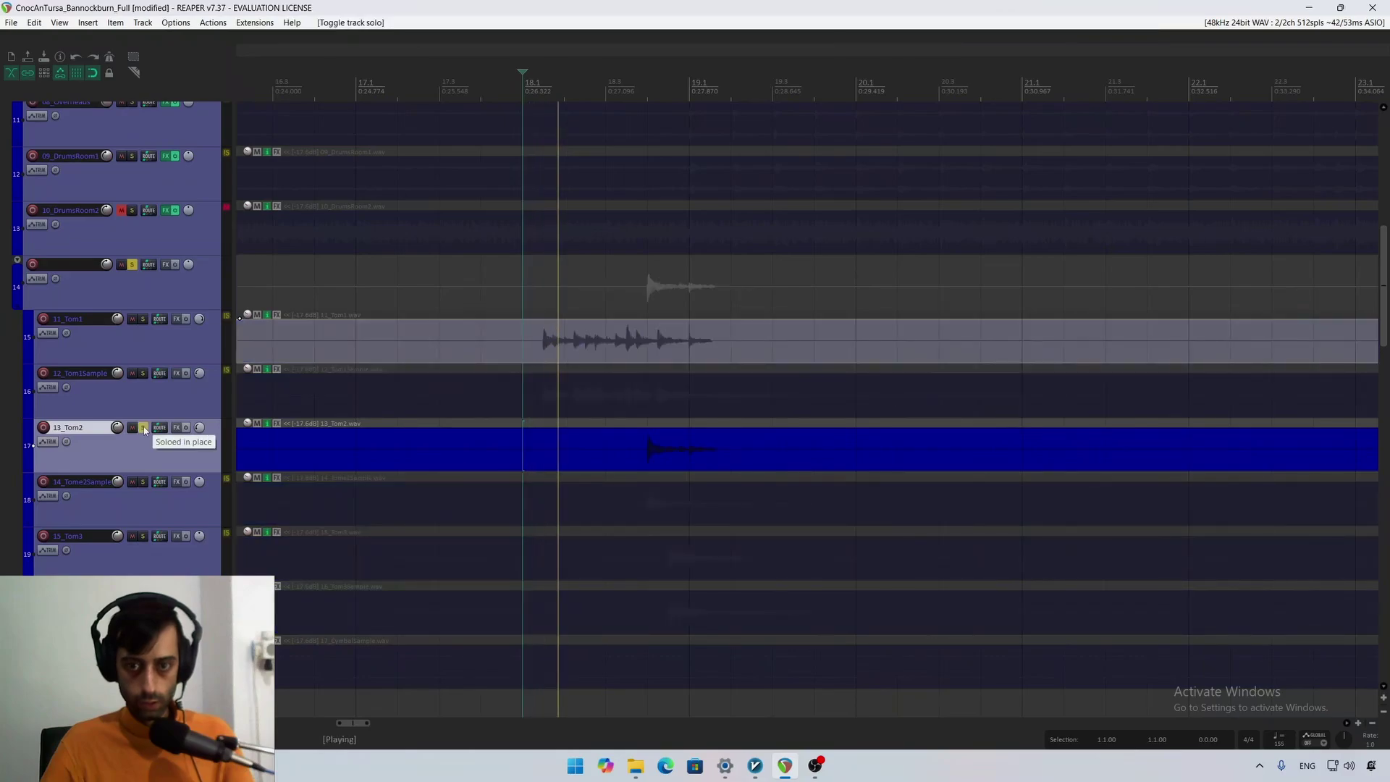
{"action": "key", "text": "space"}
{"action": "left_click", "coordinate": [143, 429]}
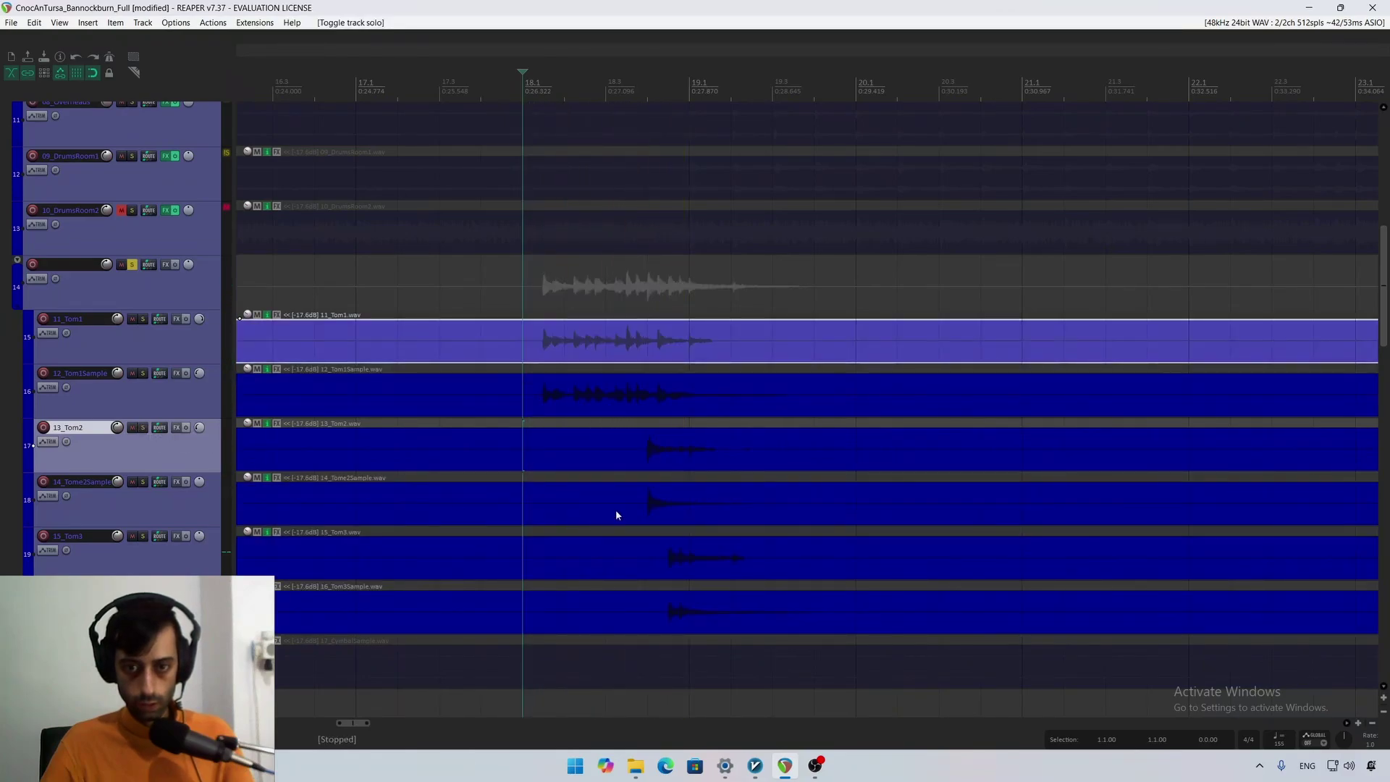
Step: Audition 14_Tome2Sample soloed from just before its hit and pan it 44% left, checking against all toms
{"action": "left_click", "coordinate": [615, 508]}
{"action": "left_click", "coordinate": [142, 483]}
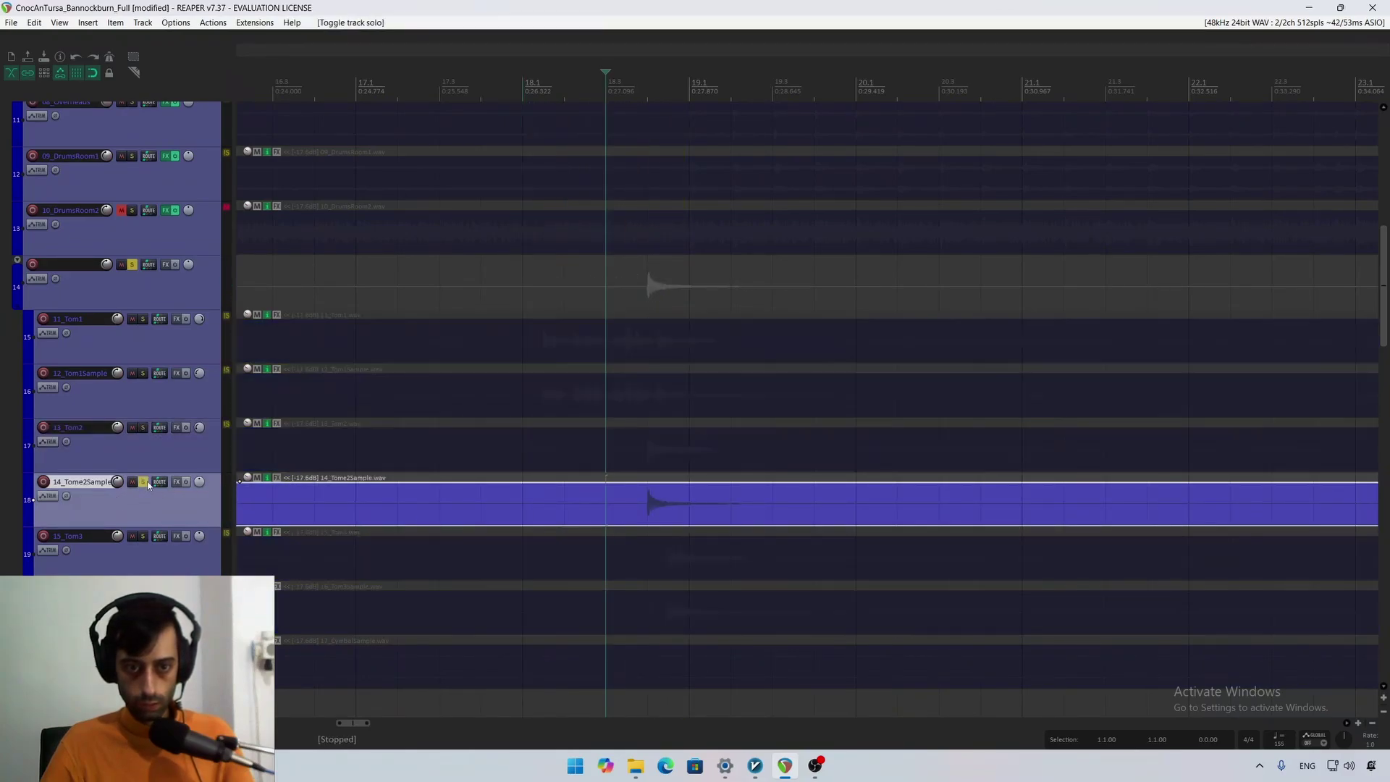
{"action": "key", "text": "space"}
{"action": "key", "text": "space"}
{"action": "left_click", "coordinate": [142, 482]}
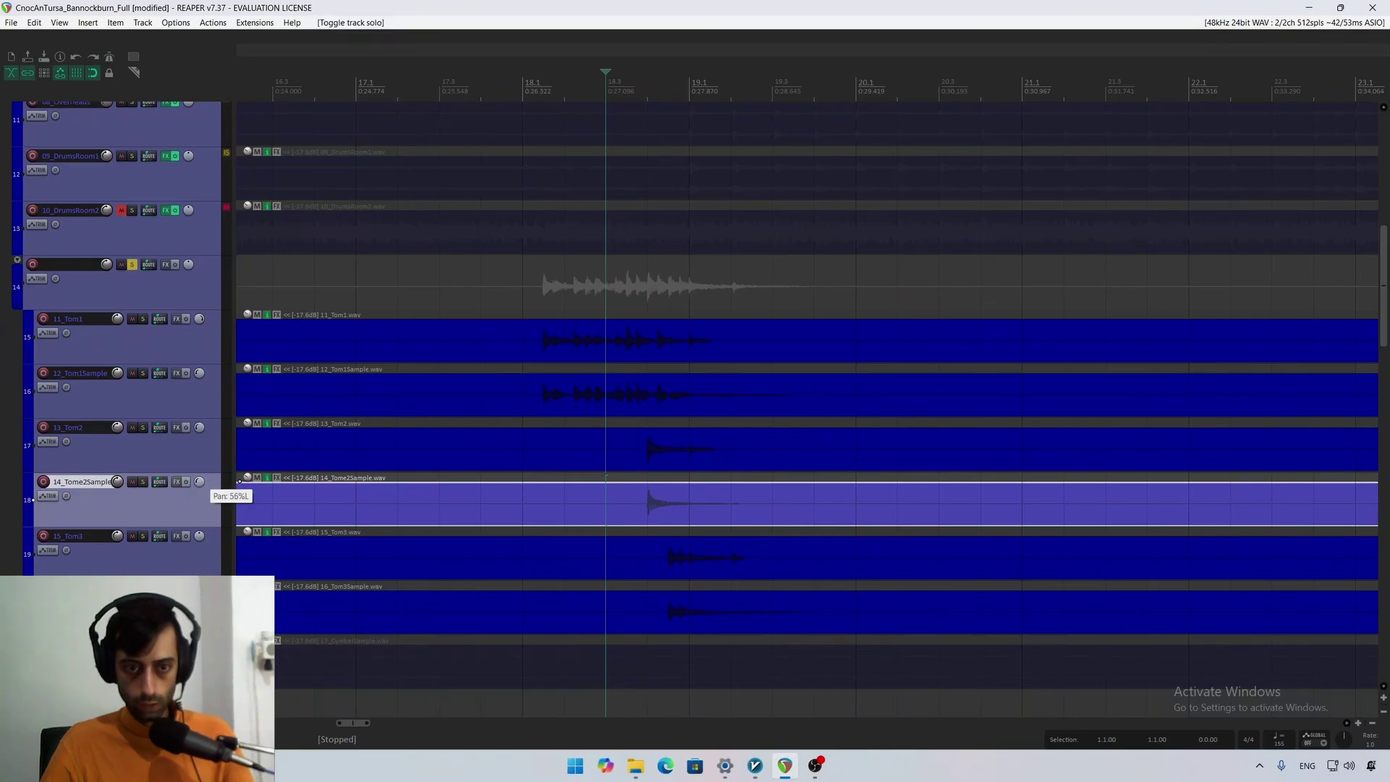
{"action": "key", "text": "space"}
{"action": "key", "text": "space"}
{"action": "scroll", "coordinate": [199, 482], "scroll_direction": "up", "scroll_amount": 3}
{"action": "key", "text": "space"}
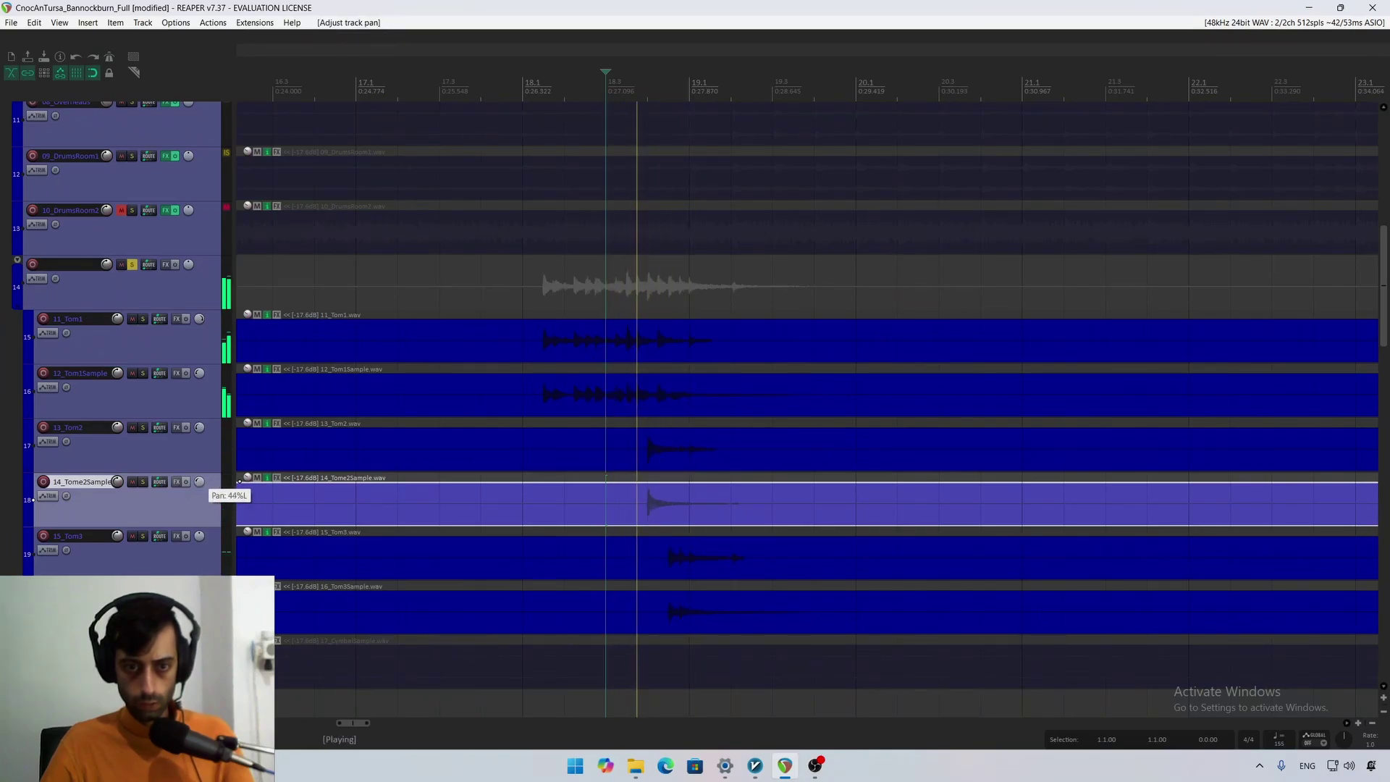
{"action": "key", "text": "space"}
{"action": "scroll", "coordinate": [167, 544], "scroll_direction": "down", "scroll_amount": 3}
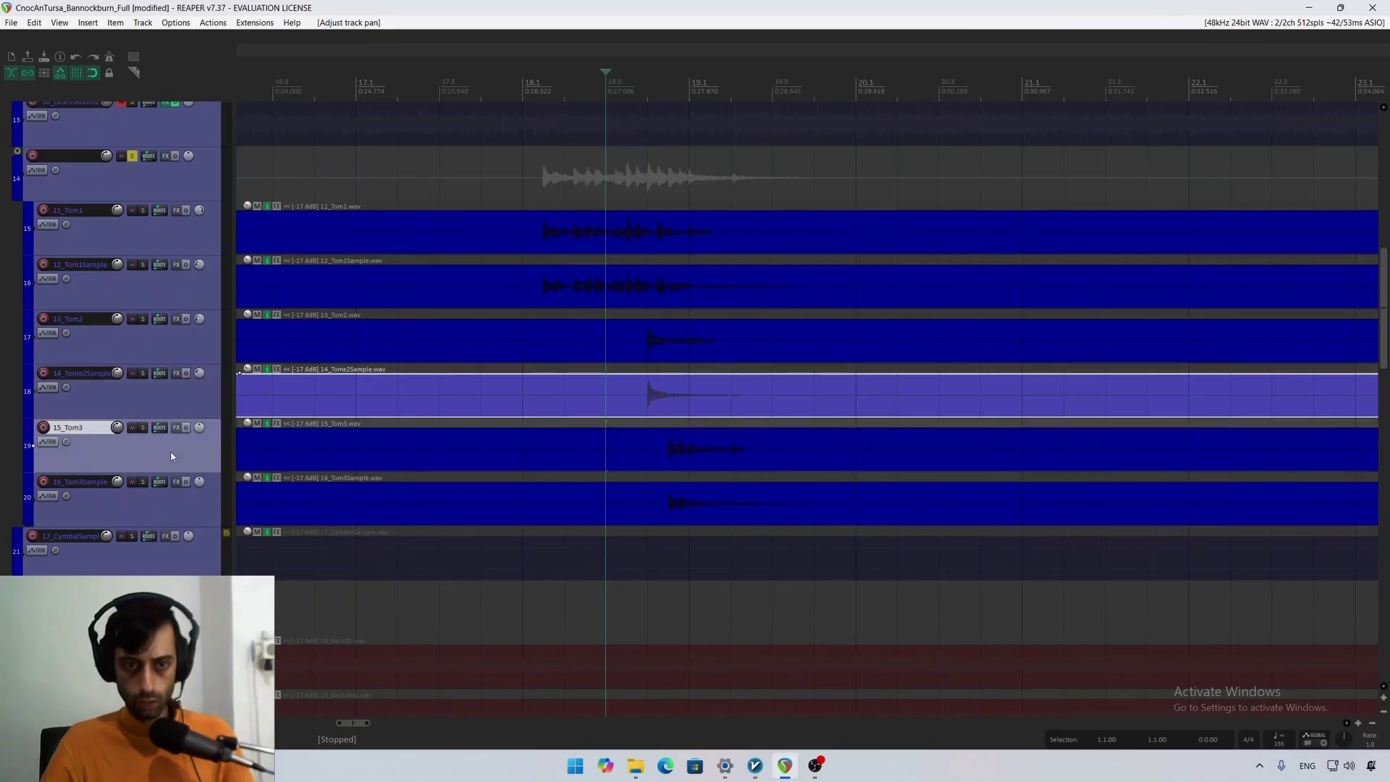
Step: Solo 15_Tom3 to hear its hit, pan the track to the right and release the solo
{"action": "left_click", "coordinate": [143, 428]}
{"action": "key", "text": "space"}
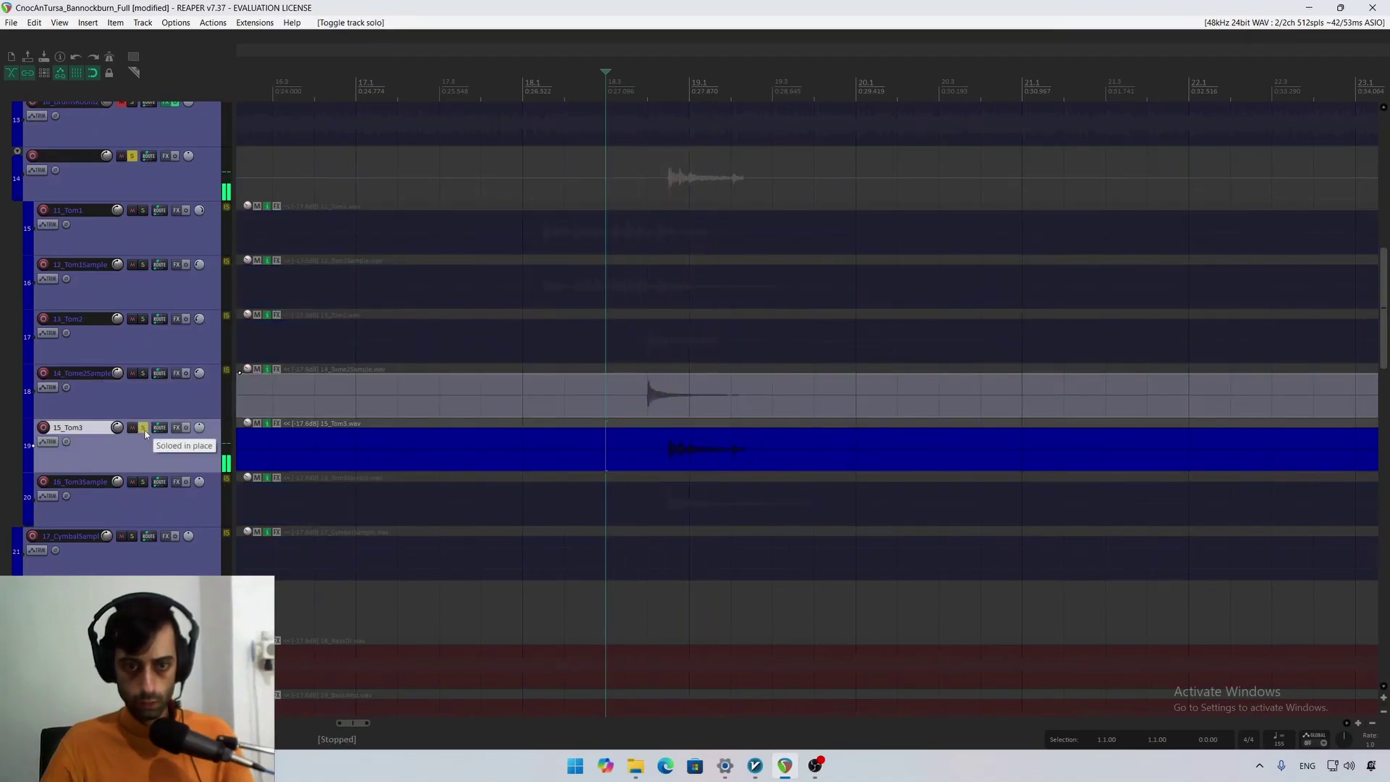
{"action": "left_click", "coordinate": [144, 427]}
{"action": "left_click", "coordinate": [143, 427]}
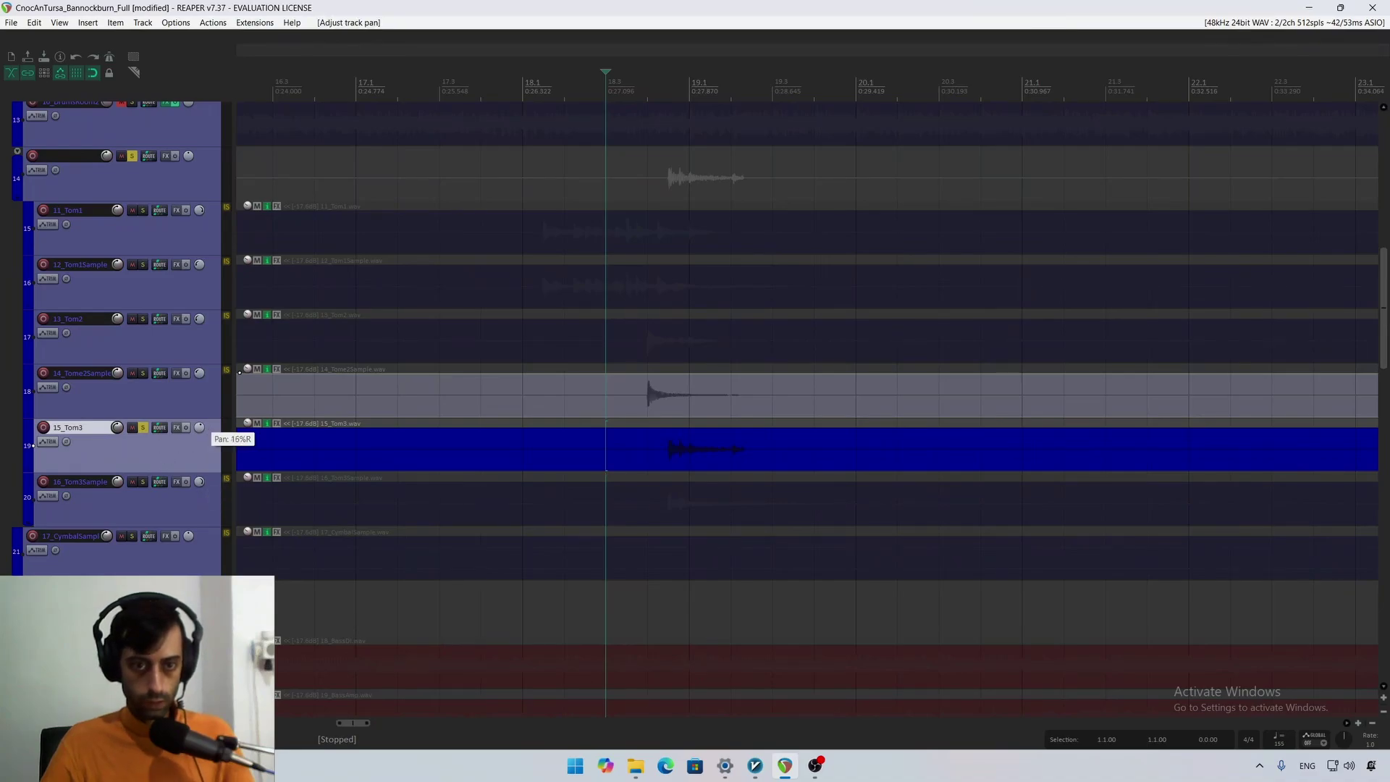
{"action": "left_click", "coordinate": [143, 428]}
Step: Replay the tom fill with all tom tracks to check how 15_Tom3 sits in the stereo image
{"action": "key", "text": "space"}
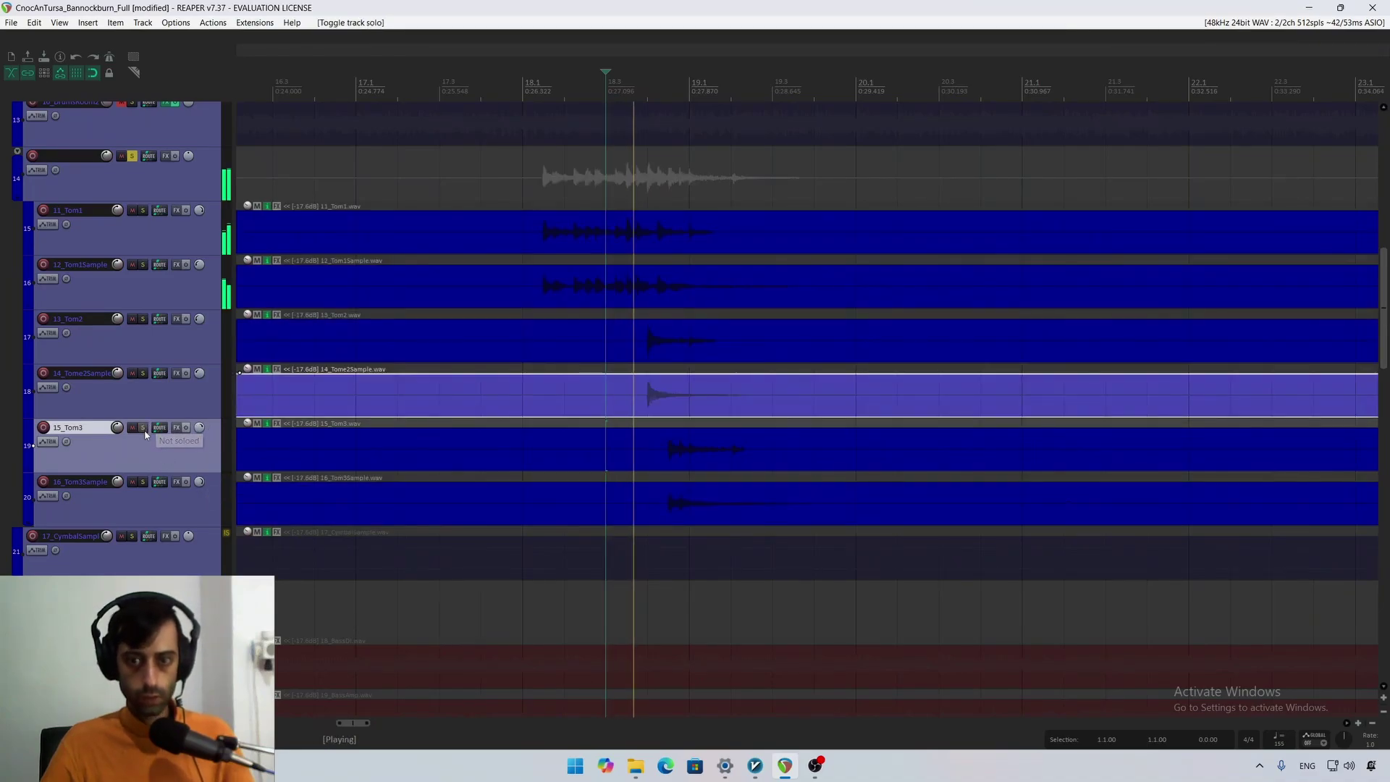
{"action": "key", "text": "space"}
{"action": "key", "text": "space"}
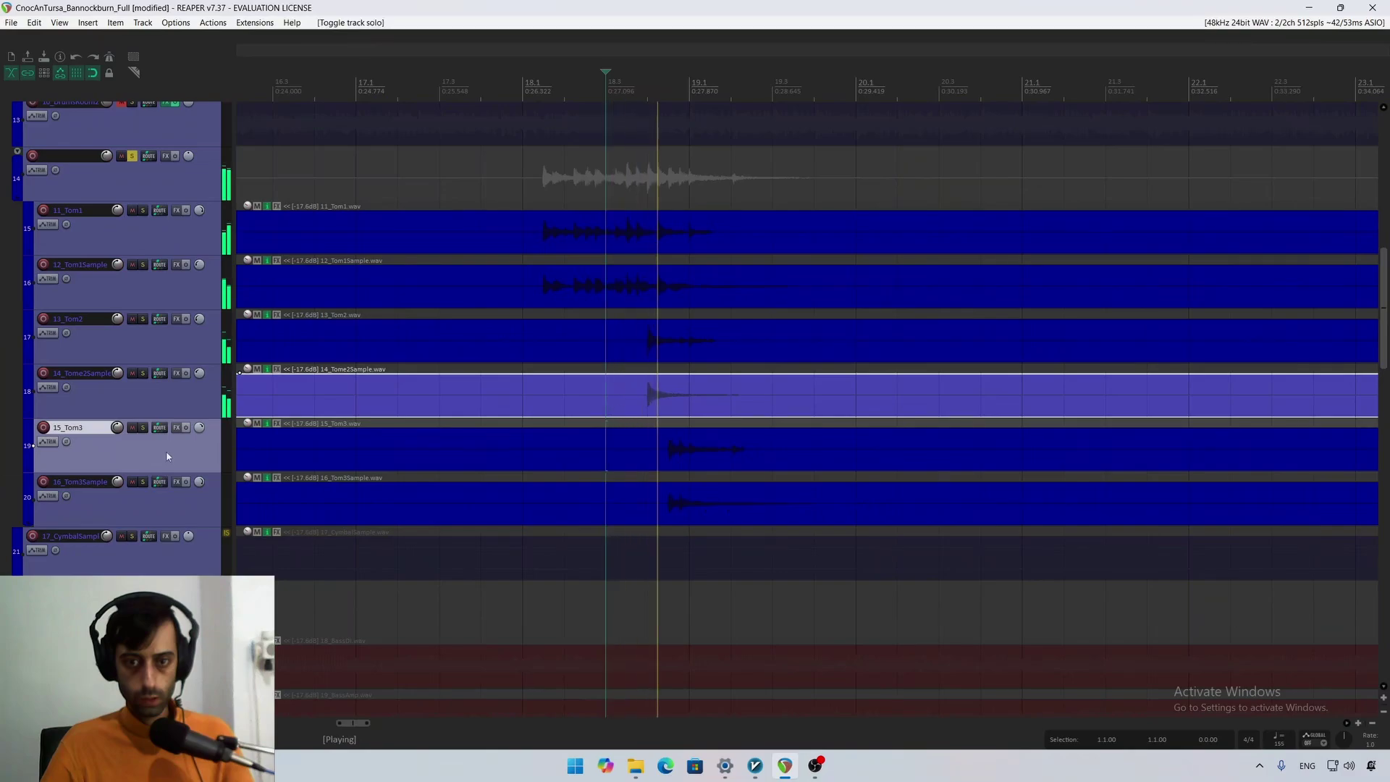
{"action": "key", "text": "space"}
{"action": "key", "text": "space"}
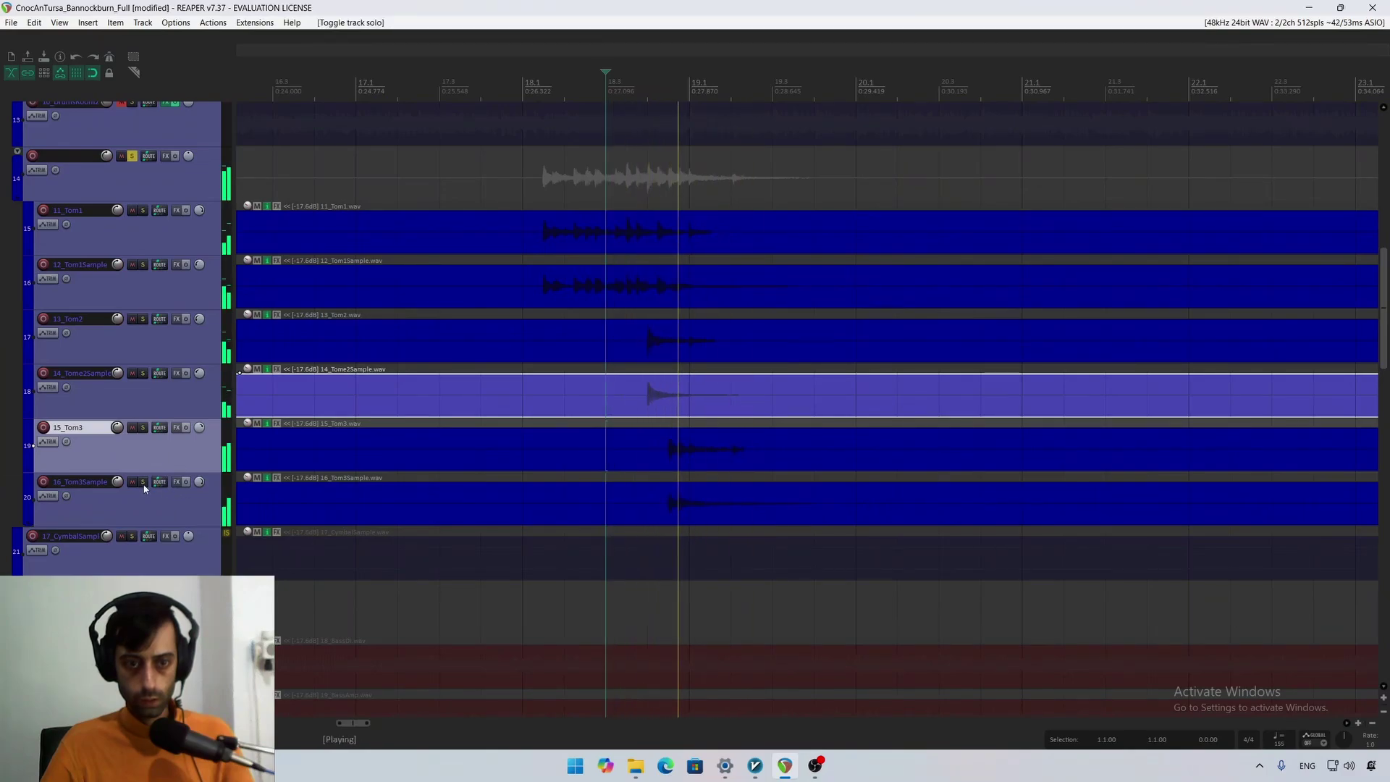
Step: Compare 16_Tom3Sample and 15_Tom3 by soloing and playing each in turn
{"action": "left_click", "coordinate": [143, 482]}
{"action": "key", "text": "space"}
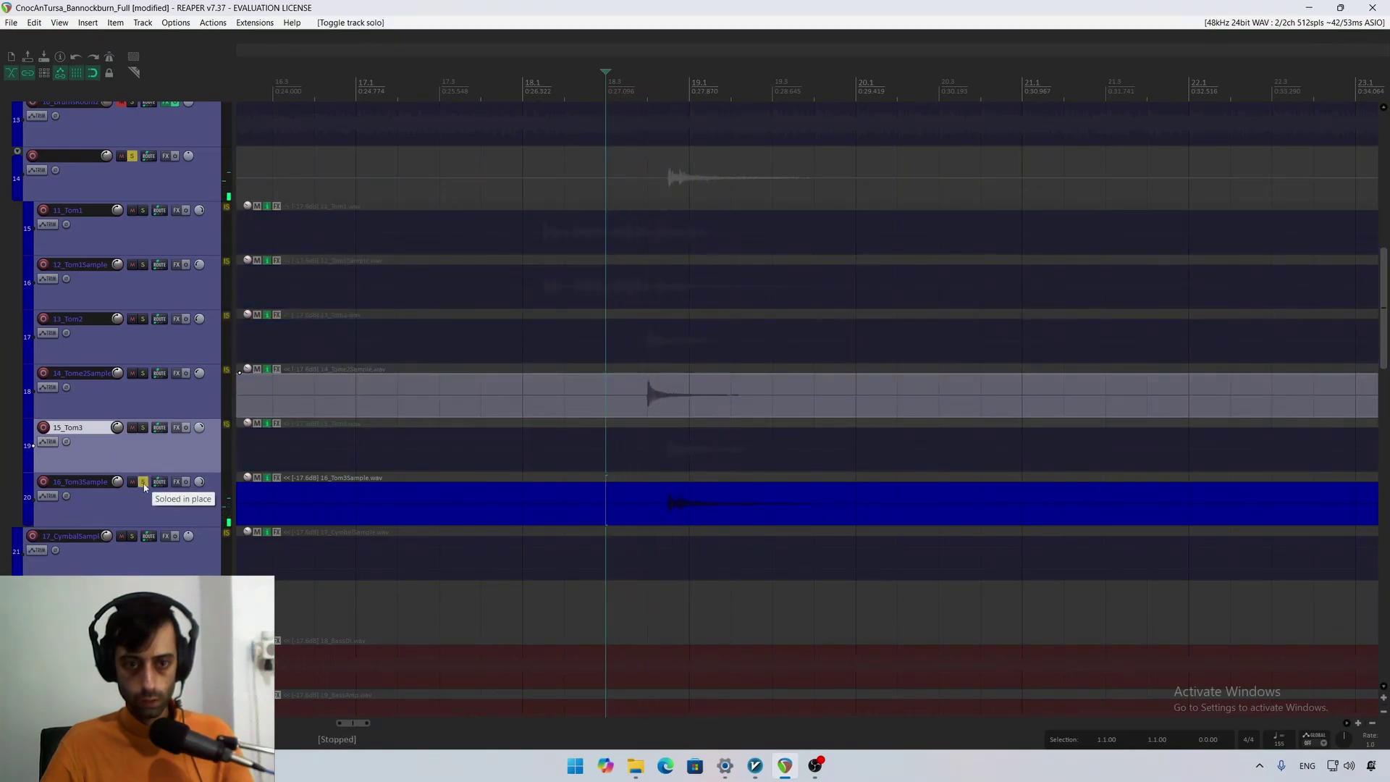
{"action": "left_click", "coordinate": [144, 481]}
{"action": "left_click", "coordinate": [143, 428]}
{"action": "key", "text": "space"}
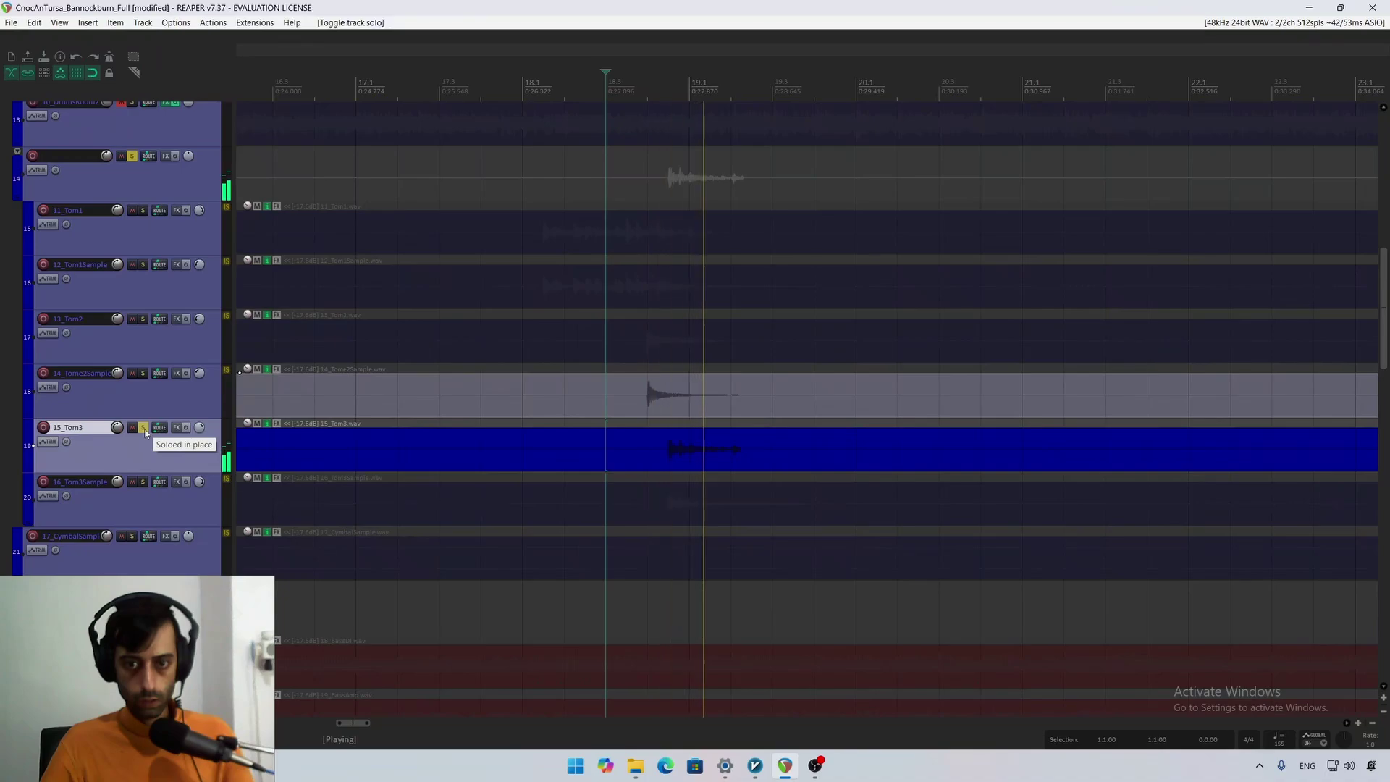
{"action": "key", "text": "space"}
{"action": "left_click", "coordinate": [143, 428]}
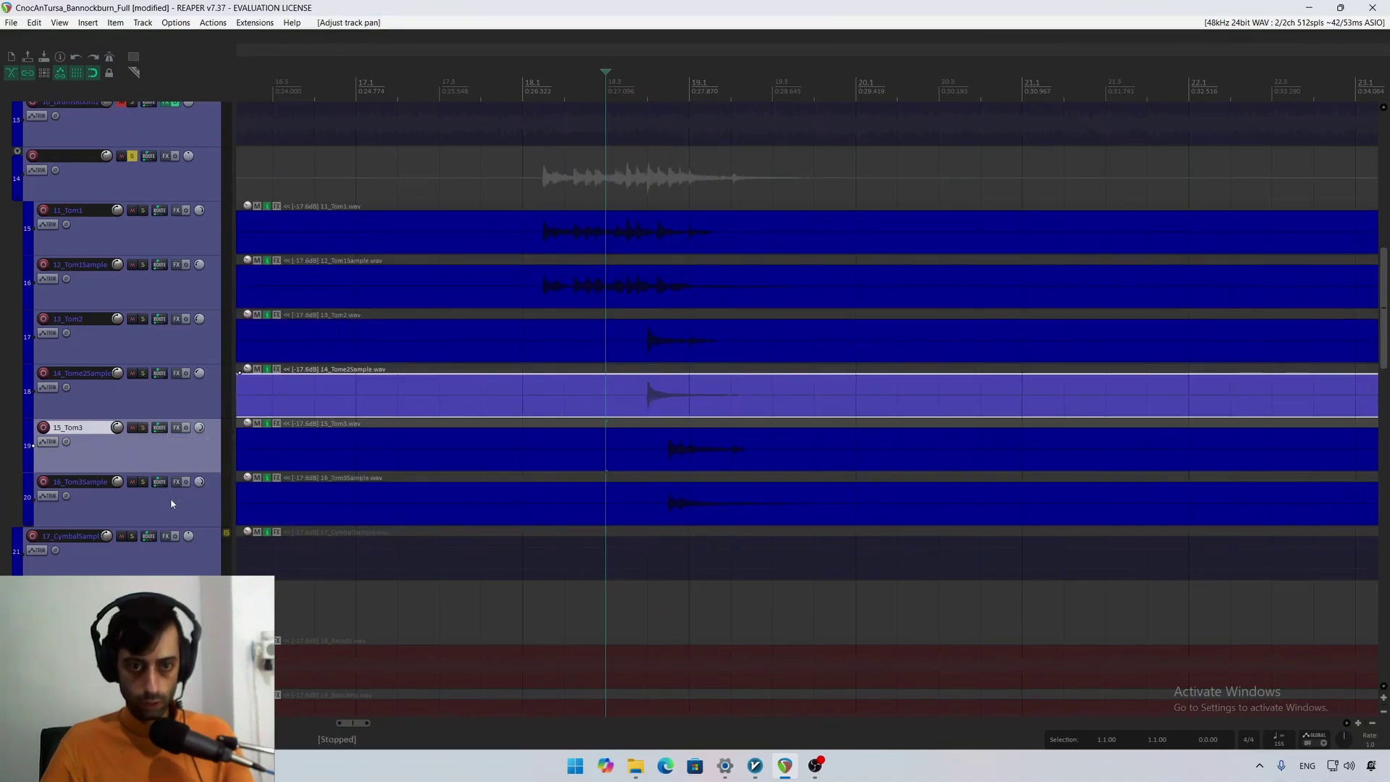
Step: Move 16_Tom3Sample above 15_Tom3 and readjust its panning while replaying the fill
{"action": "left_click_drag", "start_coordinate": [171, 498], "coordinate": [186, 461]}
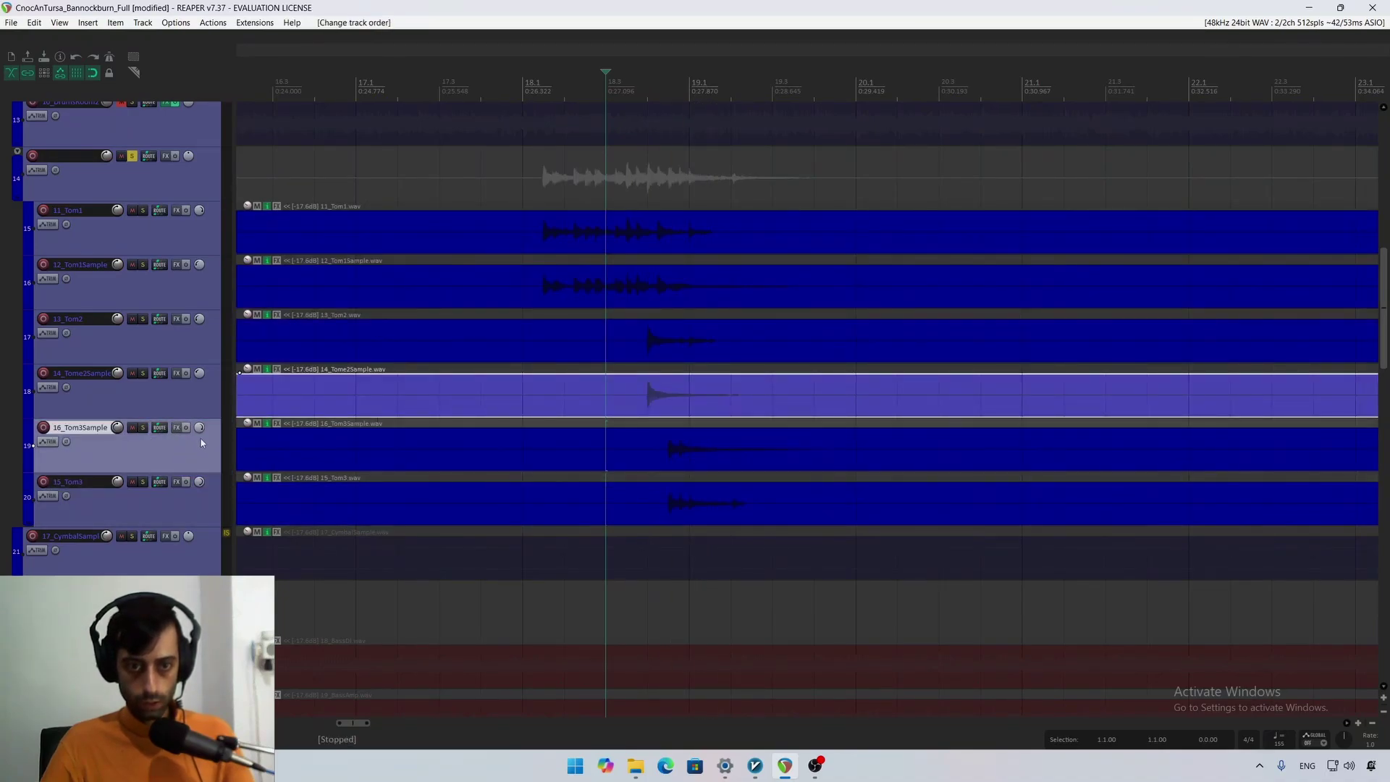
{"action": "key", "text": "space"}
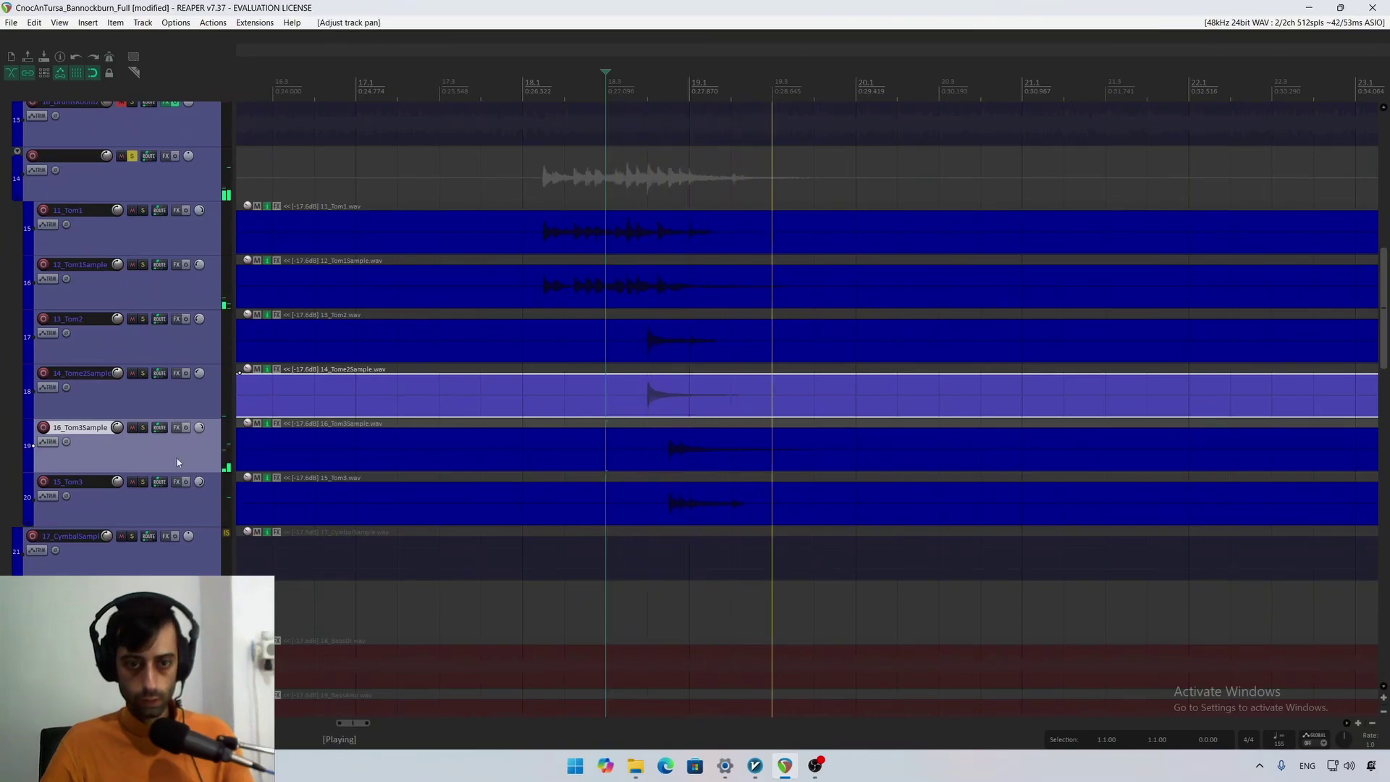
Step: Solo 15_Tom3, pan it 70% right while playing its hit, and release the solo
{"action": "left_click", "coordinate": [144, 482]}
{"action": "key", "text": "space"}
{"action": "key", "text": "space"}
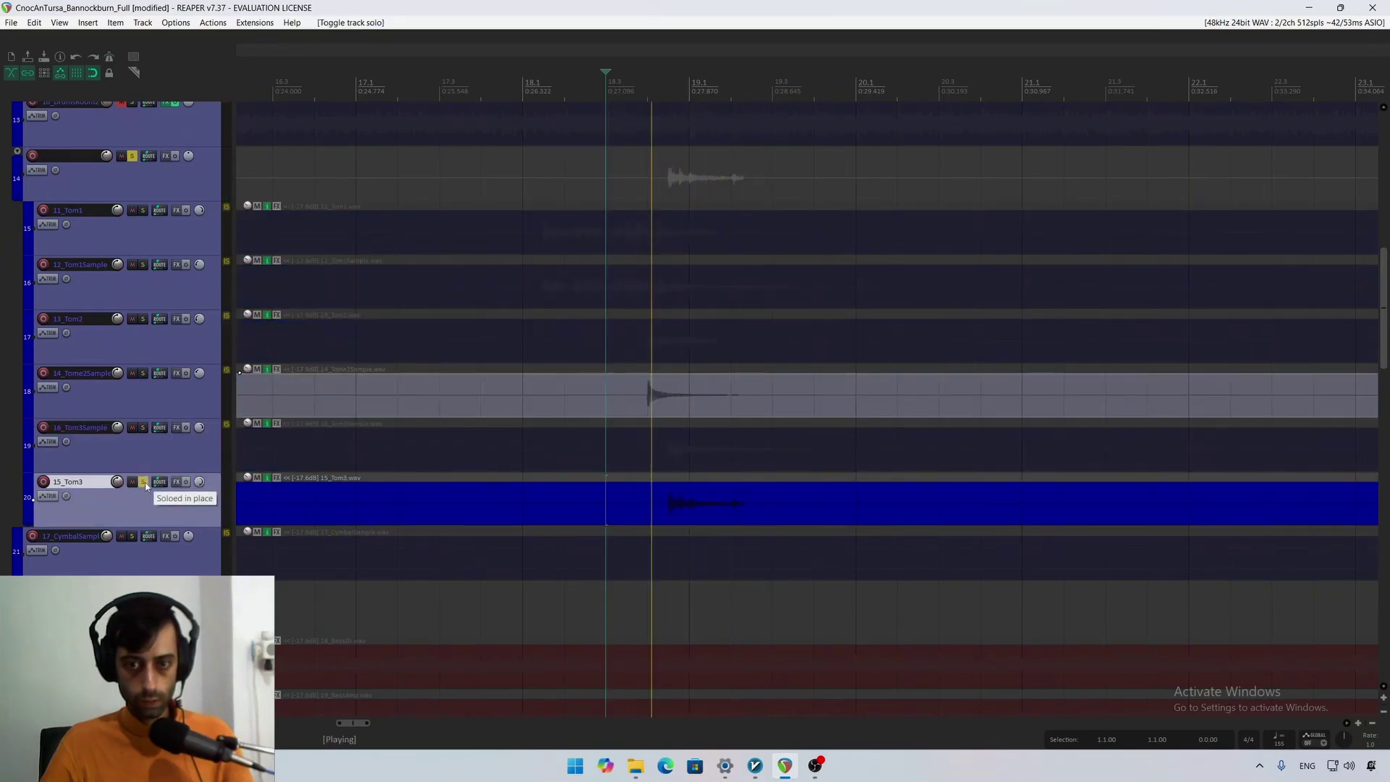
{"action": "double_click", "coordinate": [200, 483]}
{"action": "key", "text": "space"}
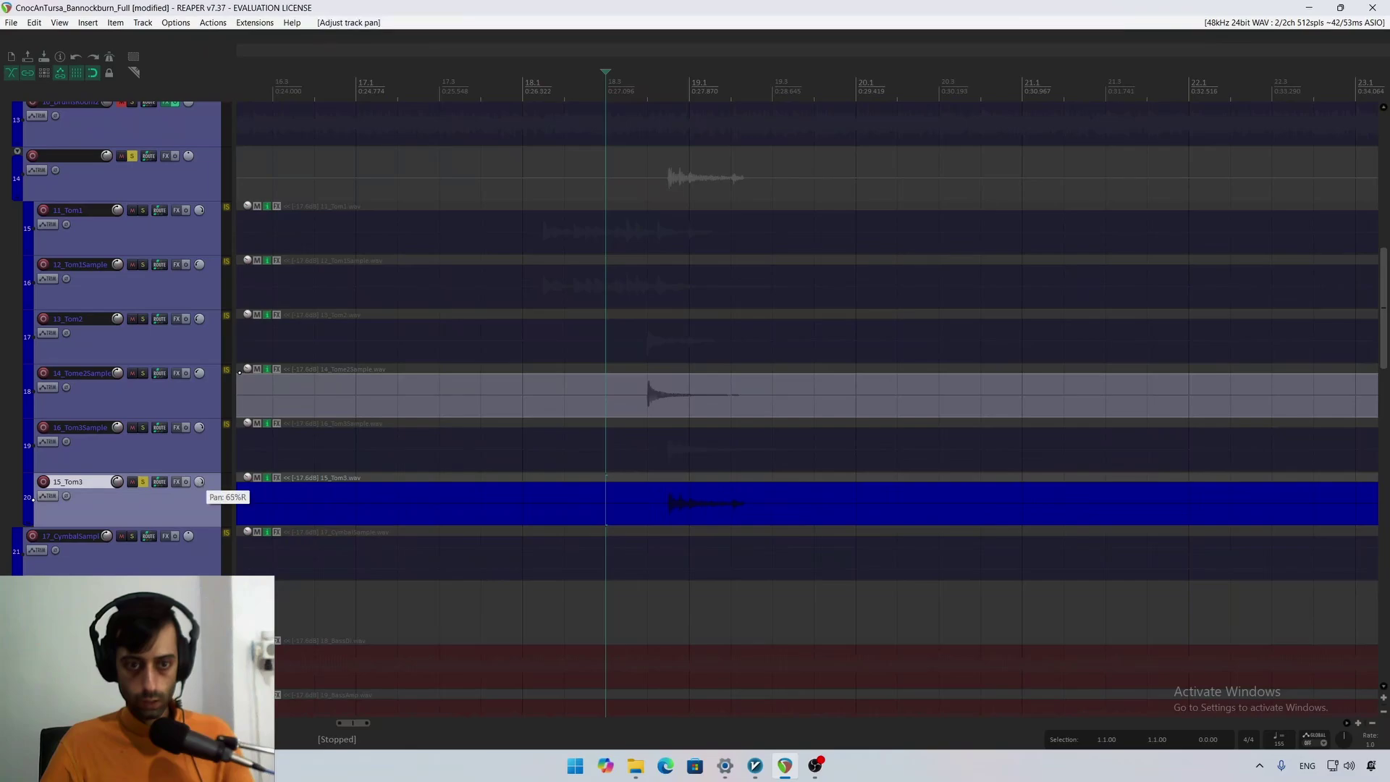
{"action": "left_click_drag", "start_coordinate": [200, 483], "coordinate": [194, 485]}
{"action": "key", "text": "space"}
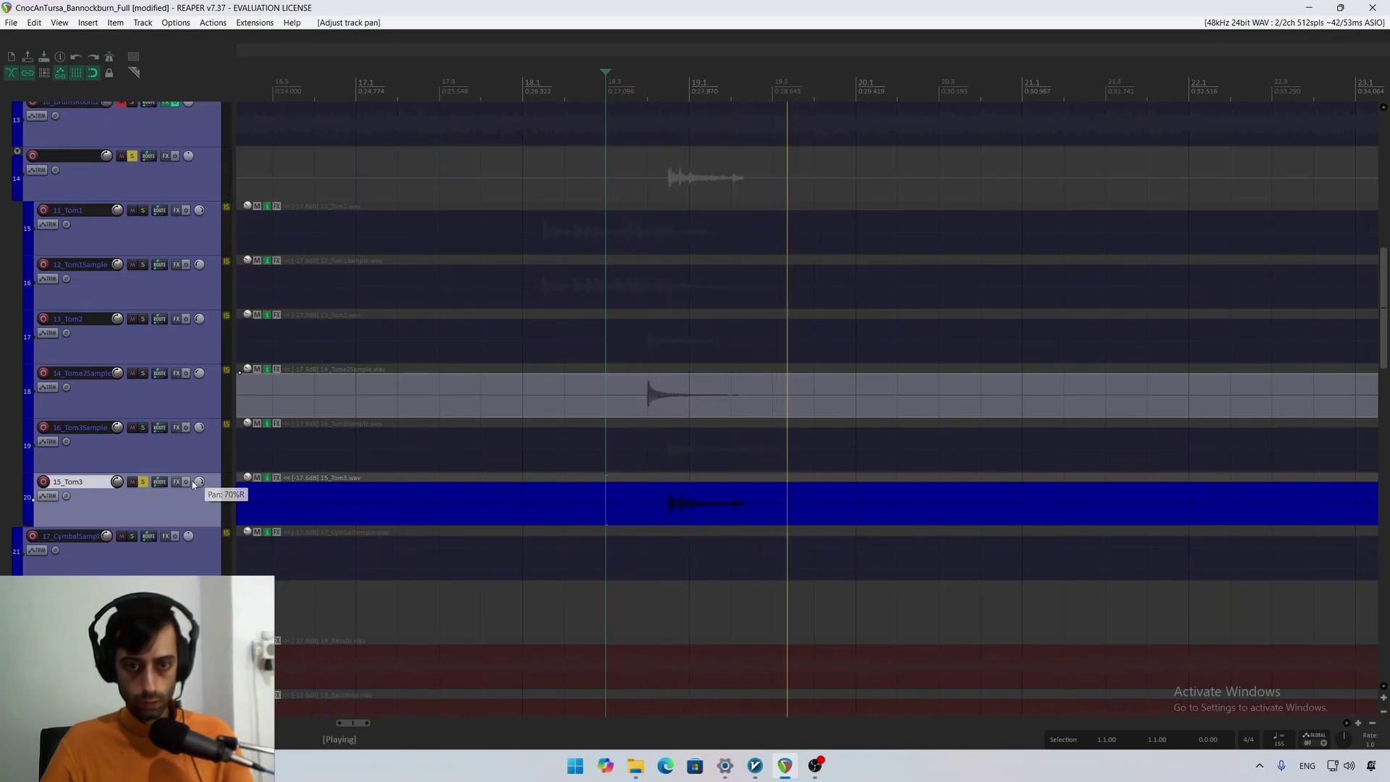
{"action": "key", "text": "space"}
{"action": "left_click", "coordinate": [146, 485]}
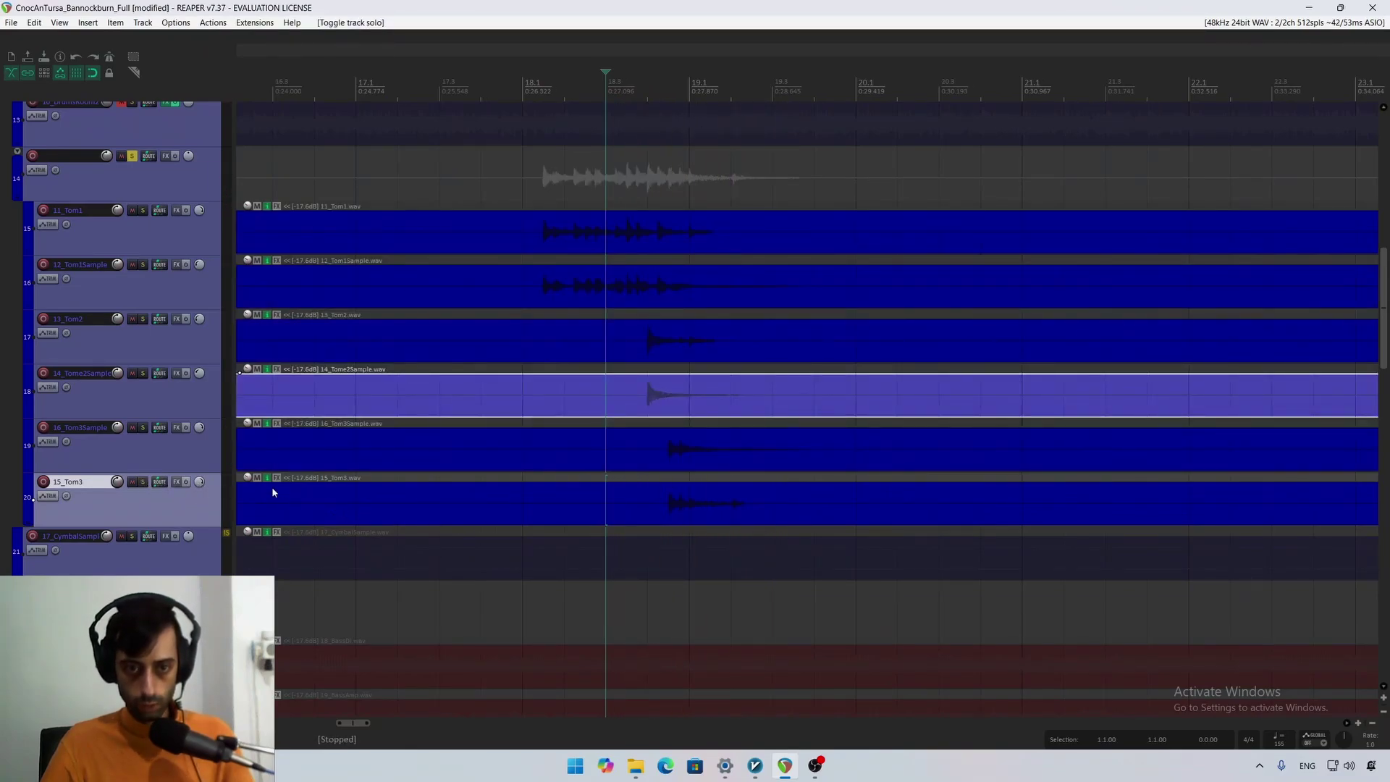
Step: Raise the 15_Tom3 item's volume to -15.9 dB and replay the fill with all toms
{"action": "left_click_drag", "start_coordinate": [248, 480], "coordinate": [250, 472]}
{"action": "key", "text": "space"}
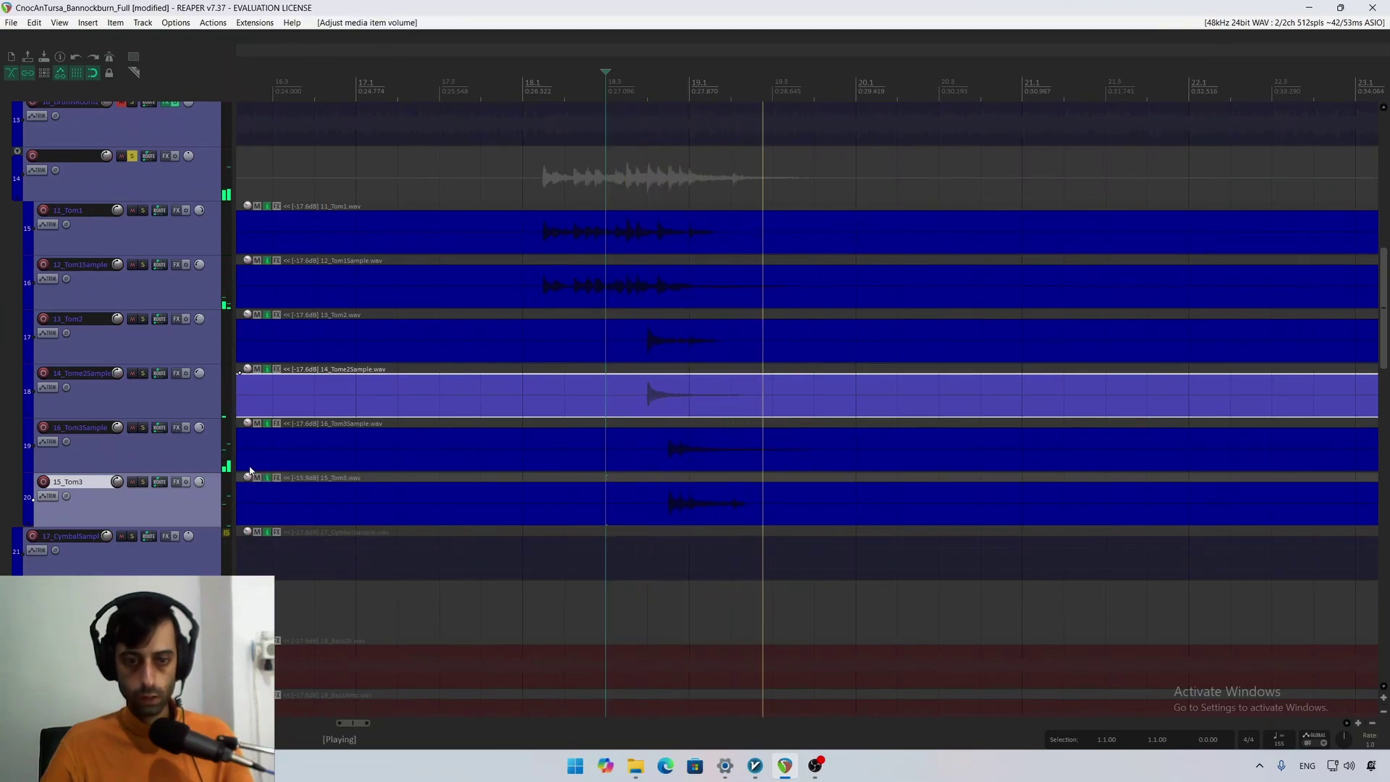
{"action": "key", "text": "ctrl+s"}
Step: Unsolo the tom folder and play the fill in context with the other drums from just before bar 18
{"action": "scroll", "coordinate": [153, 427], "scroll_direction": "up", "scroll_amount": 5}
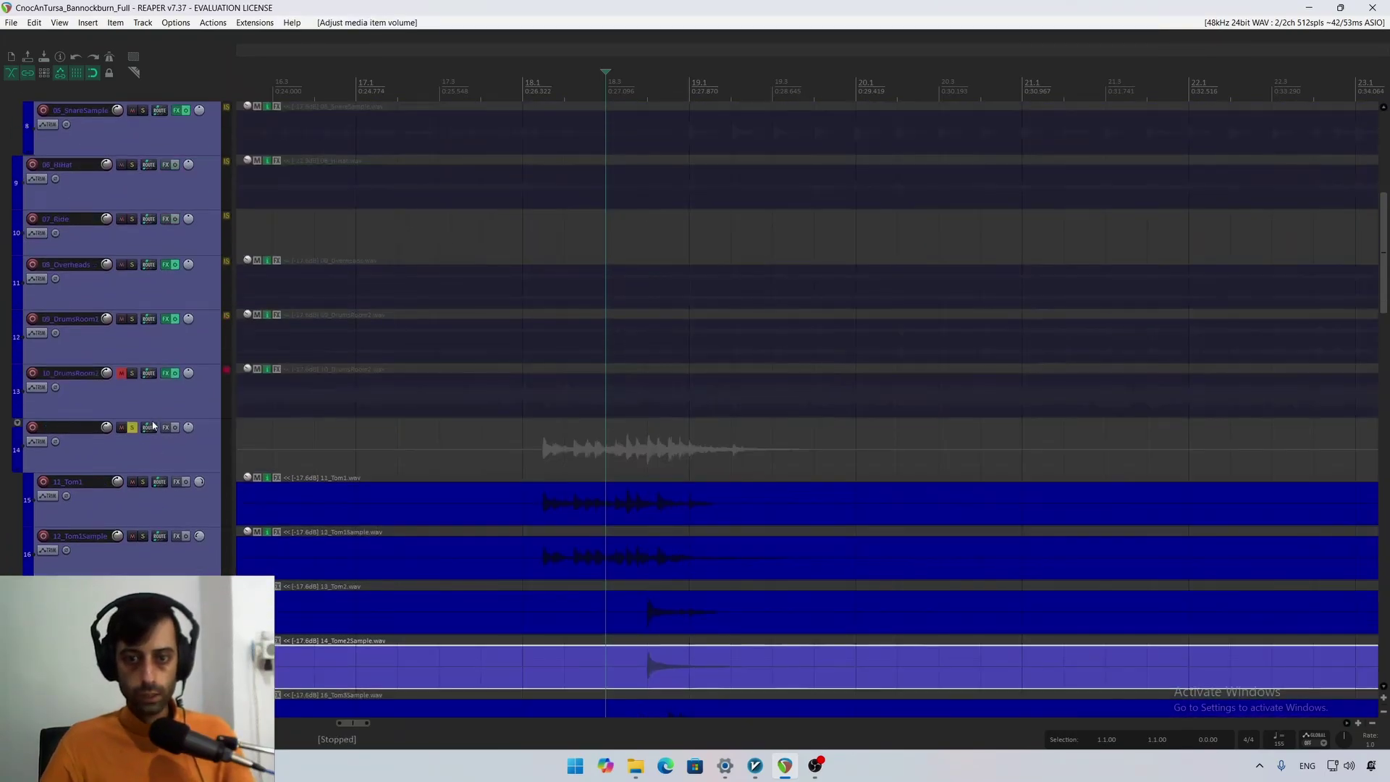
{"action": "left_click", "coordinate": [133, 430]}
{"action": "left_click", "coordinate": [499, 420]}
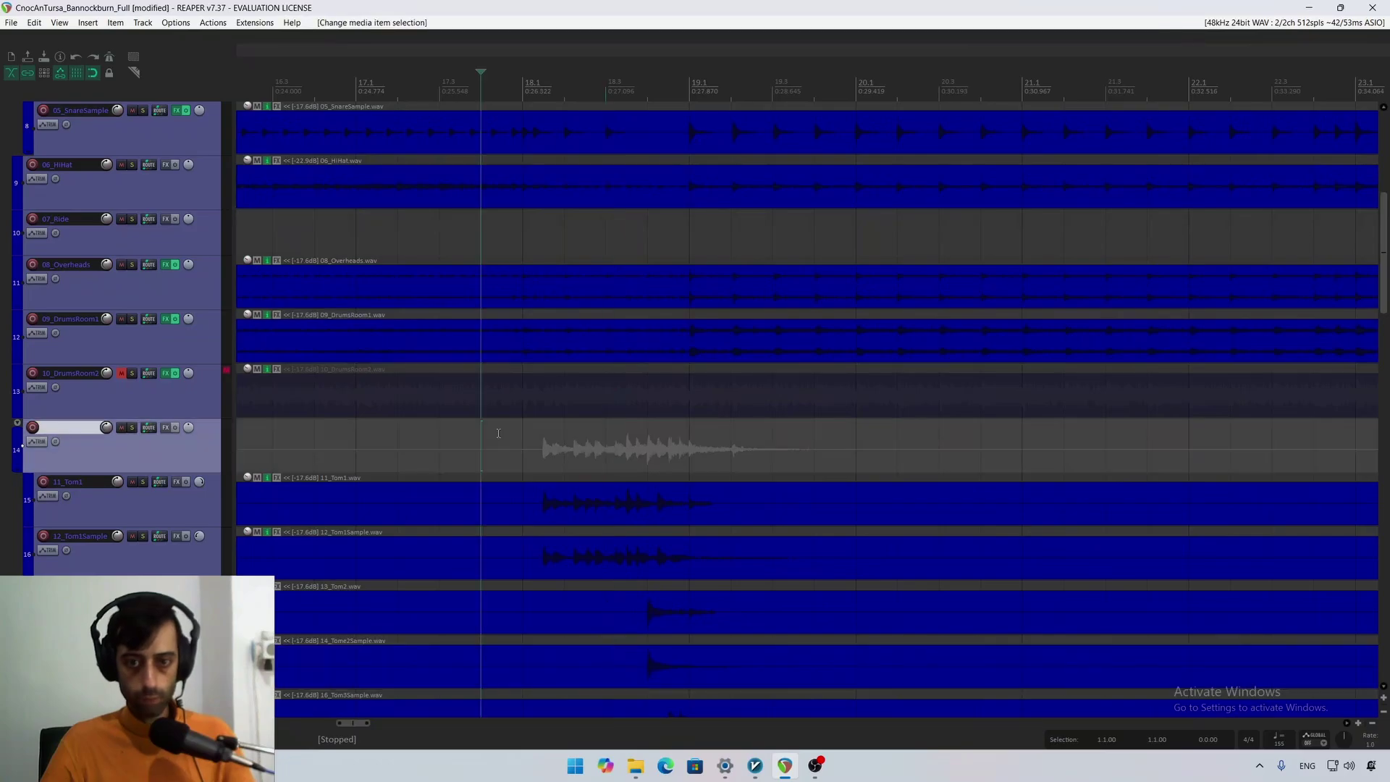
{"action": "key", "text": "space"}
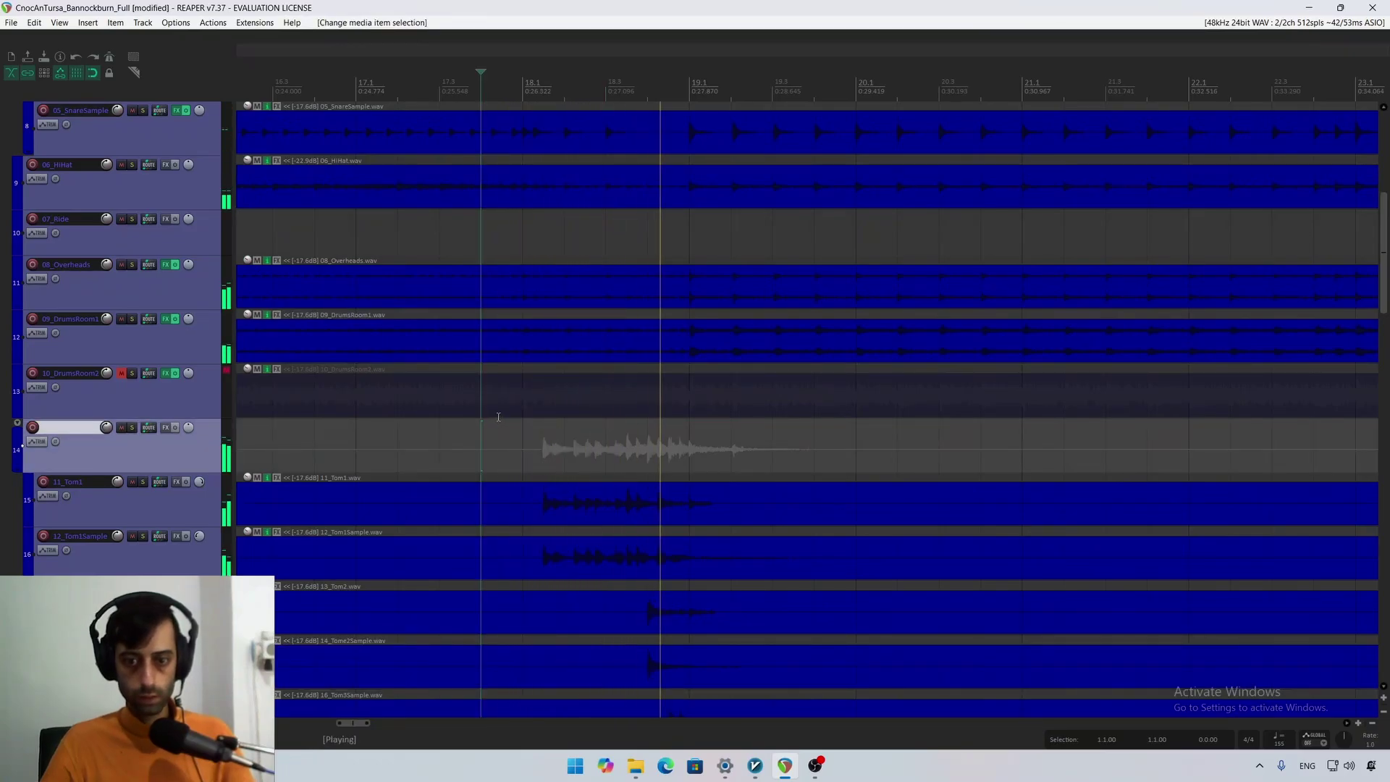
{"action": "key", "text": "space"}
{"action": "key", "text": "space"}
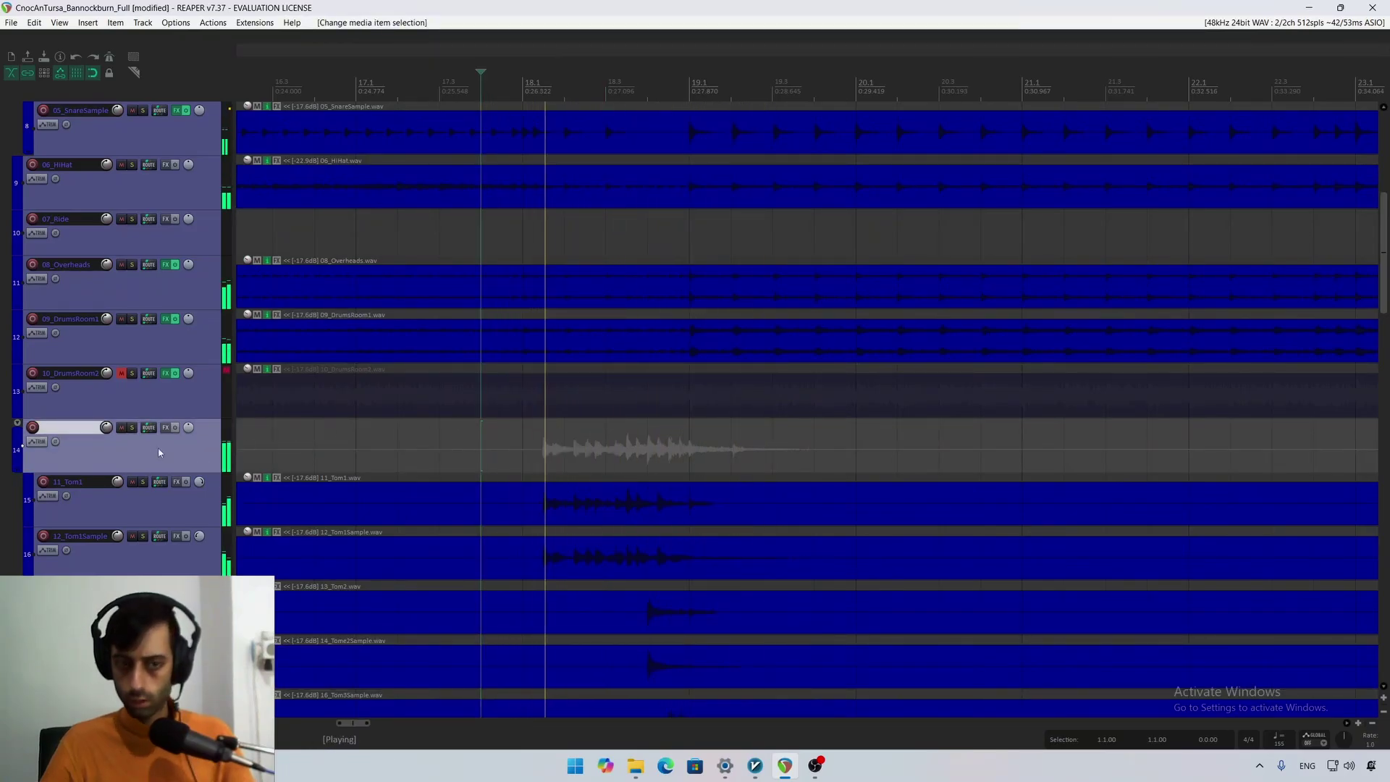
Step: Solo the tom folder again and play the fill, replaying it from the 13_Tom2 hit
{"action": "left_click", "coordinate": [134, 430]}
{"action": "key", "text": "space"}
{"action": "key", "text": "space"}
{"action": "scroll", "coordinate": [362, 449], "scroll_direction": "down", "scroll_amount": 2}
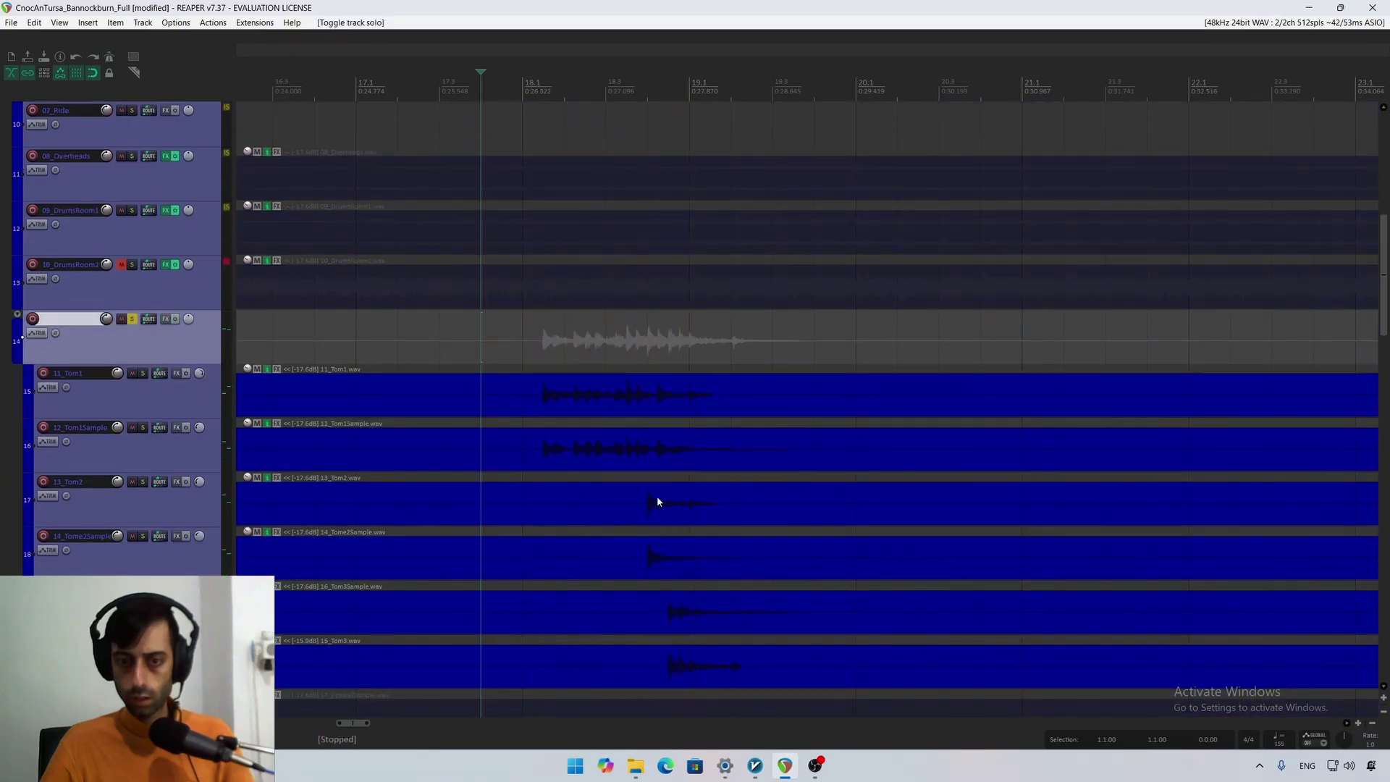
{"action": "left_click", "coordinate": [638, 506]}
{"action": "key", "text": "space"}
Step: Lower the 11_Tom1 and 12_Tom1Sample items together to -22.0 dB and replay the fill
{"action": "left_click", "coordinate": [283, 404]}
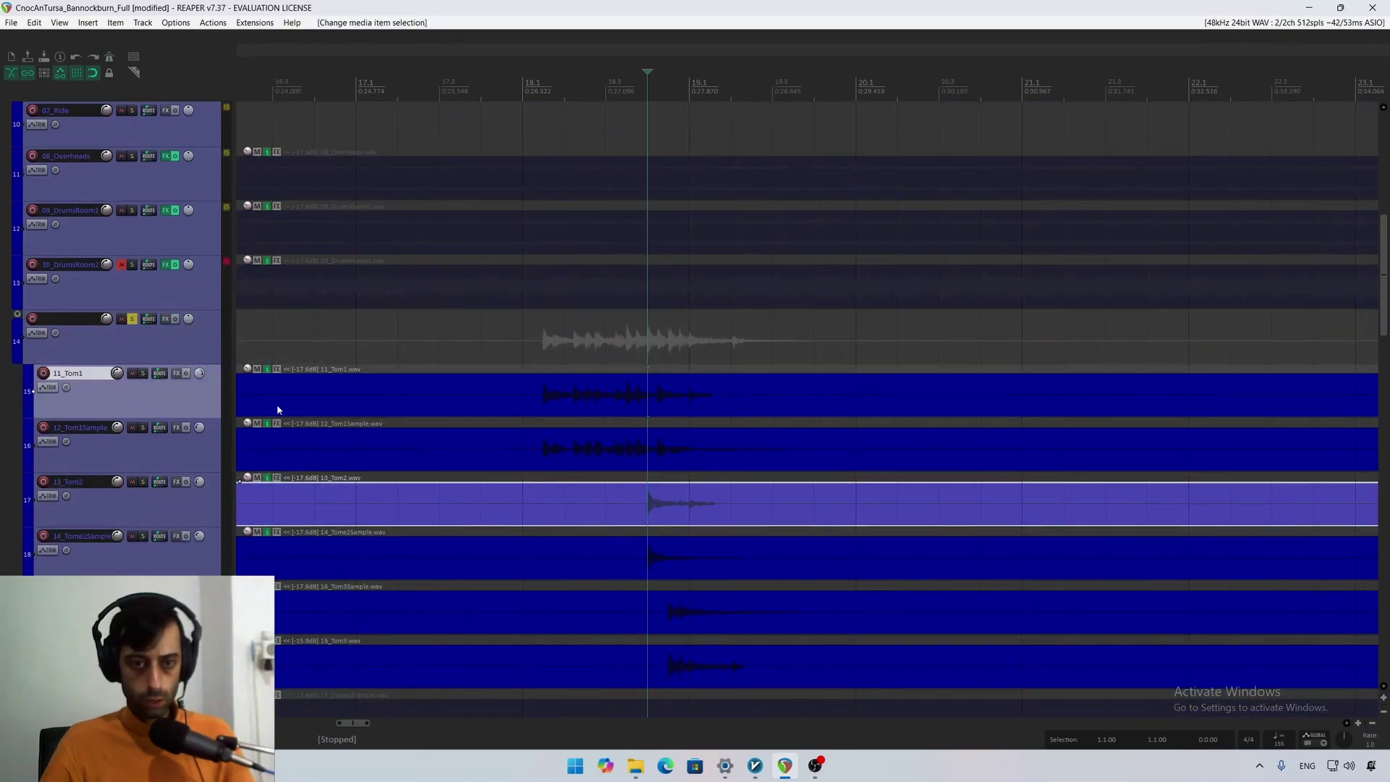
{"action": "left_click", "coordinate": [308, 427], "text": "ctrl"}
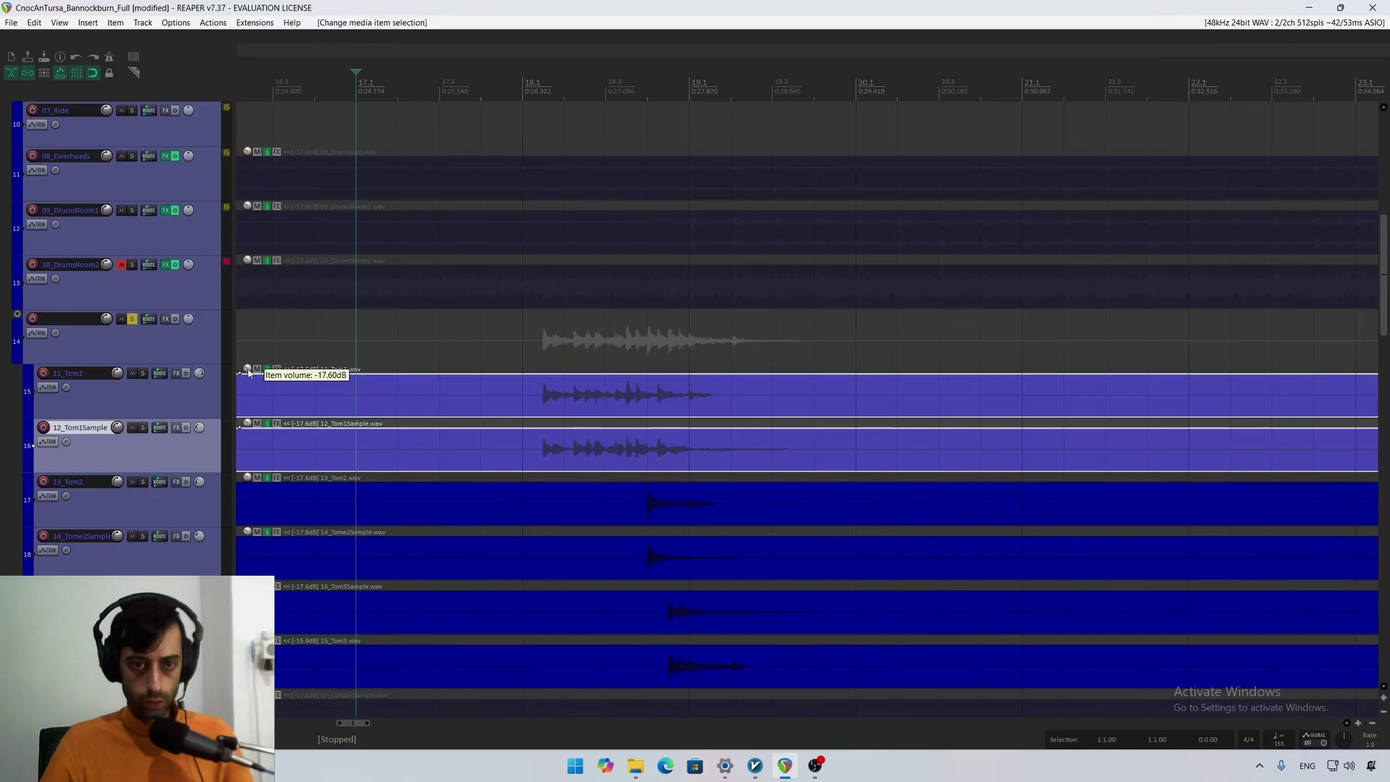
{"action": "left_click_drag", "start_coordinate": [249, 373], "coordinate": [249, 397]}
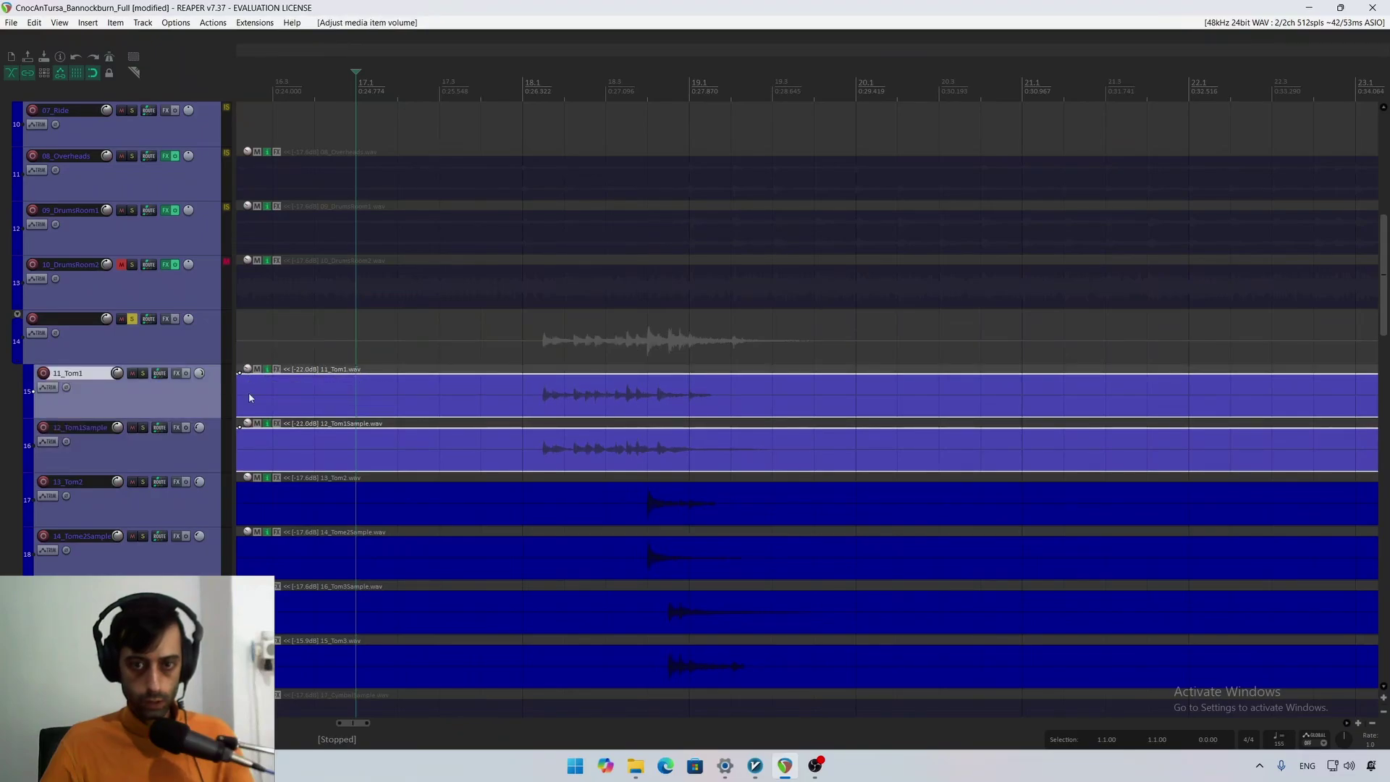
{"action": "key", "text": "space"}
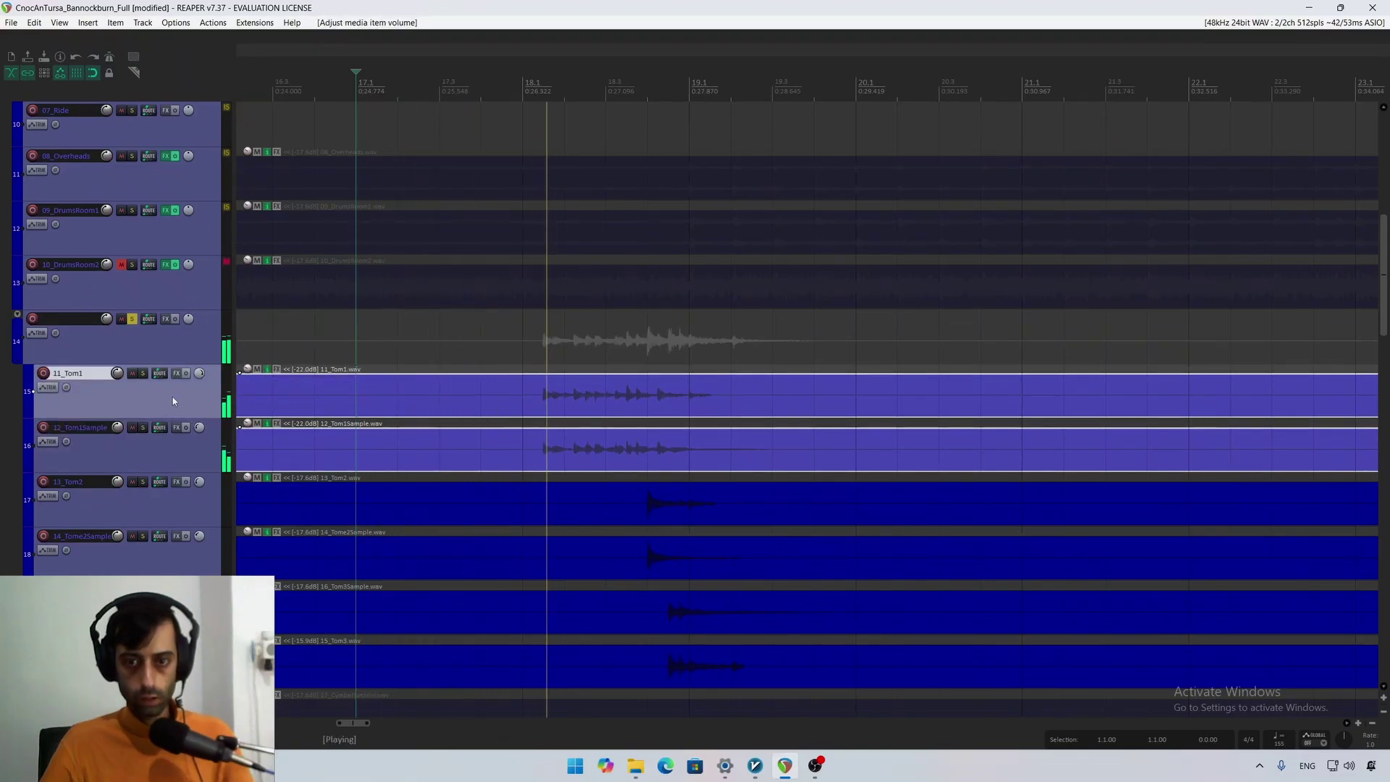
{"action": "key", "text": "space"}
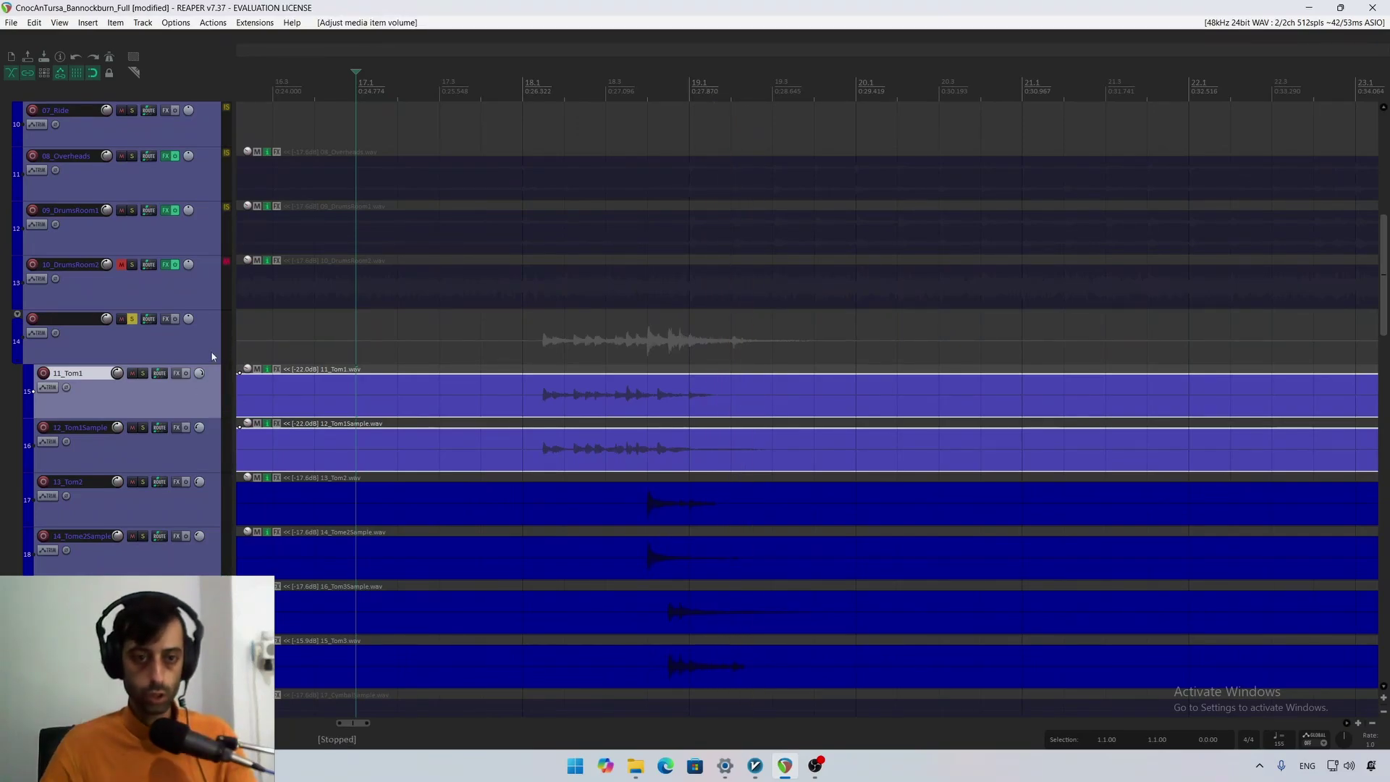
Step: Unsolo the tom folder and play the fill with the other drums, then solo the folder again and replay it
{"action": "left_click", "coordinate": [133, 321]}
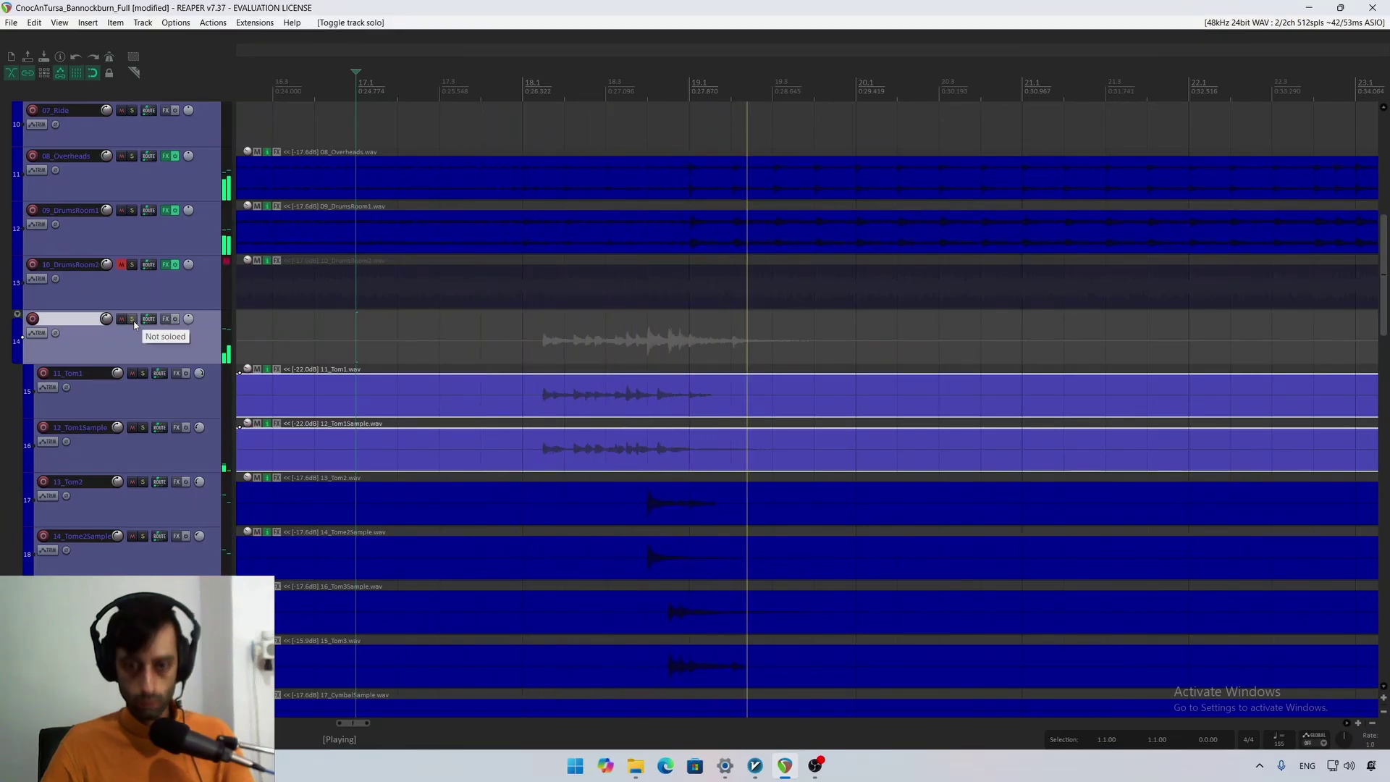
{"action": "key", "text": "space"}
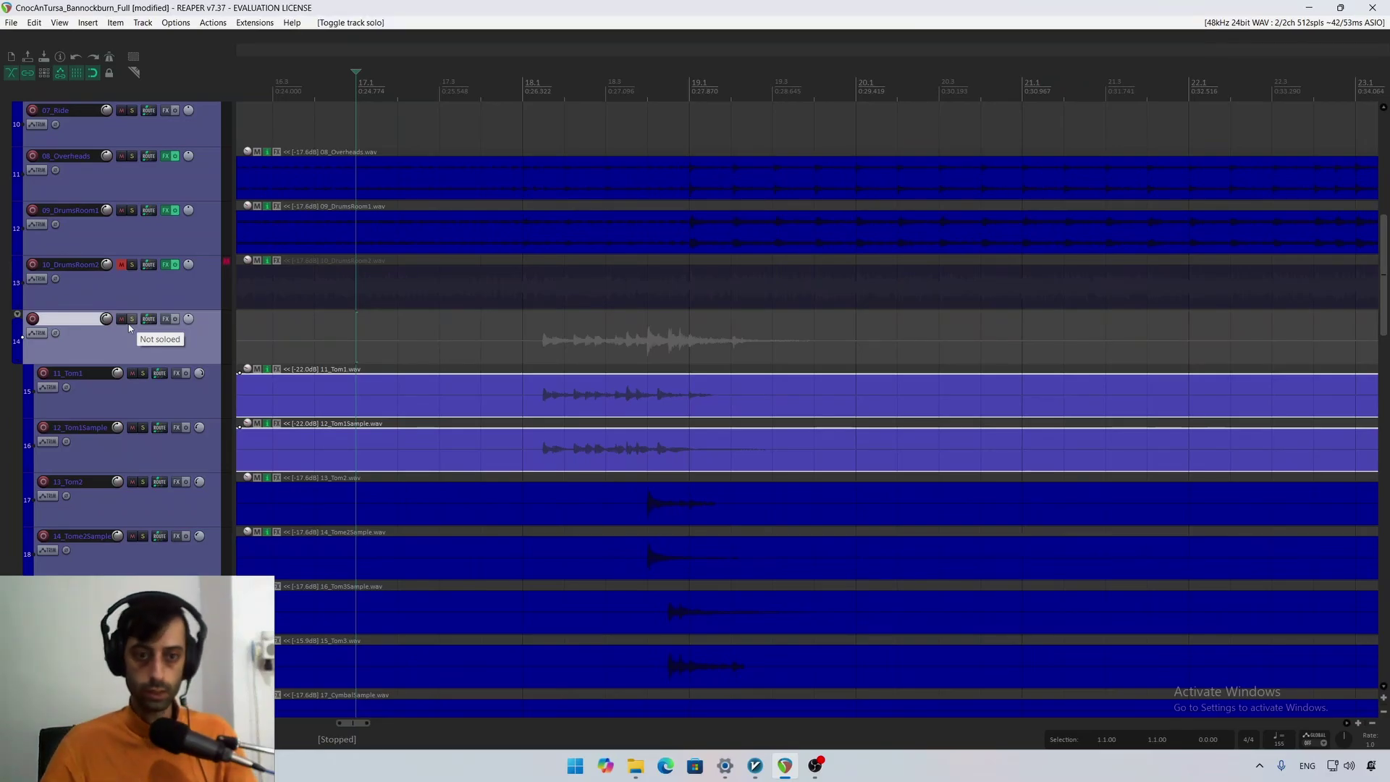
{"action": "key", "text": "space"}
{"action": "left_click", "coordinate": [132, 320]}
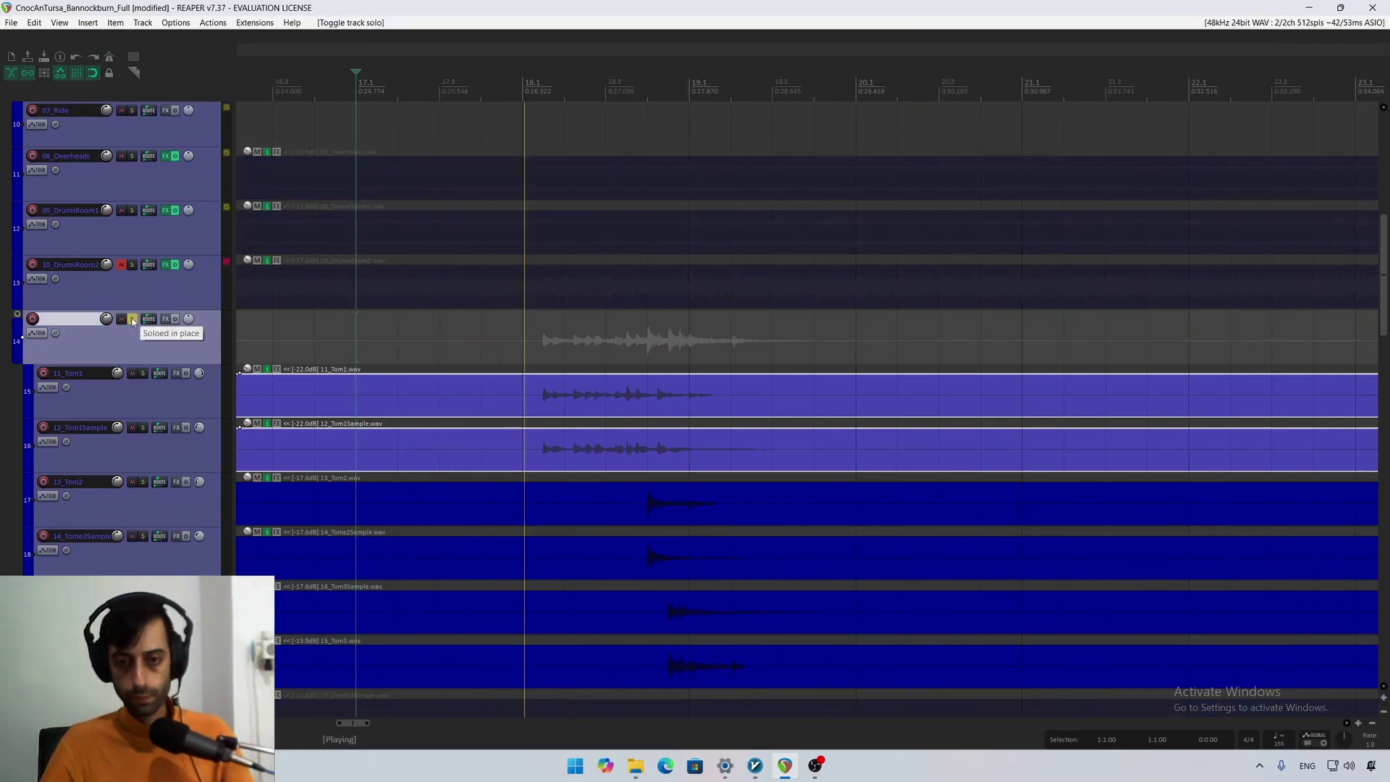
{"action": "key", "text": "space"}
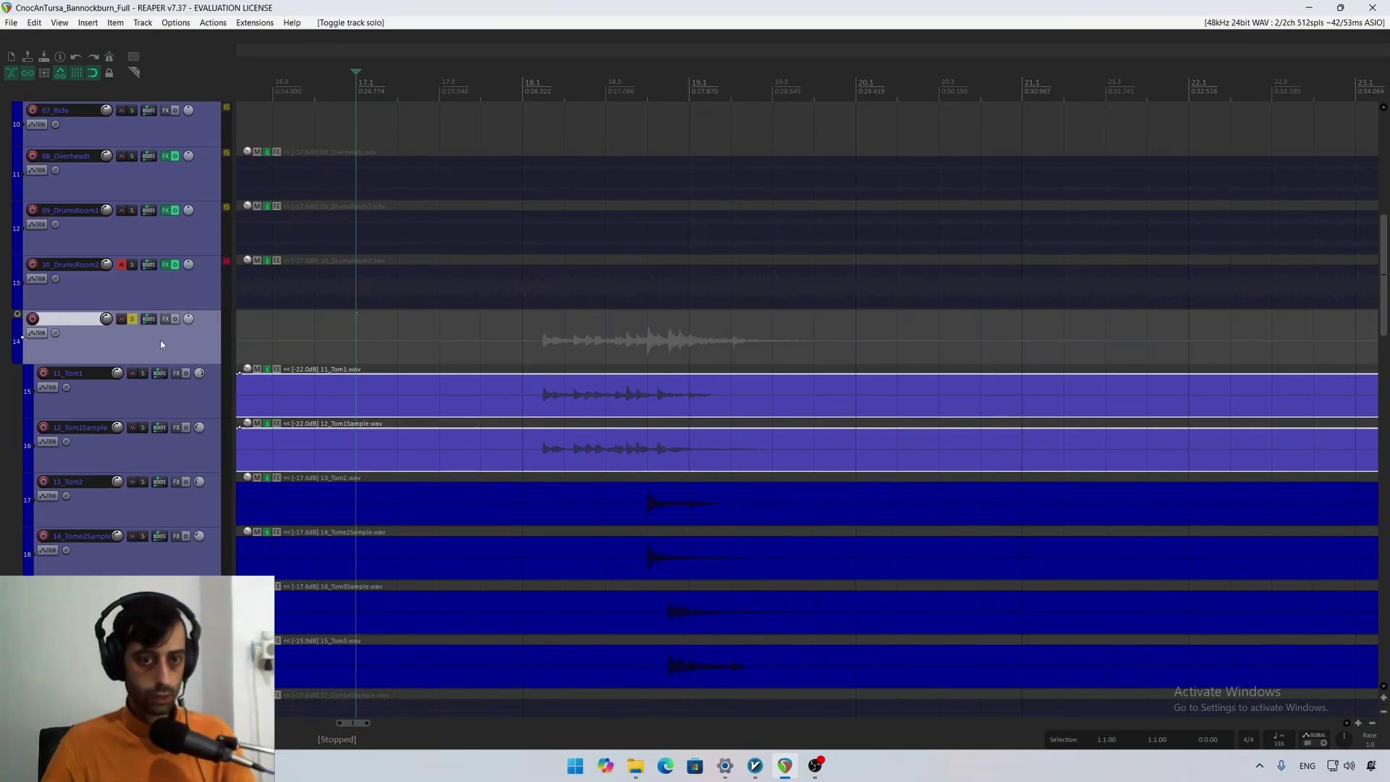
Step: Add ReaEQ to the 11_Tom1 track, enlarge its window and play the fill from bar 18
{"action": "left_click", "coordinate": [152, 392]}
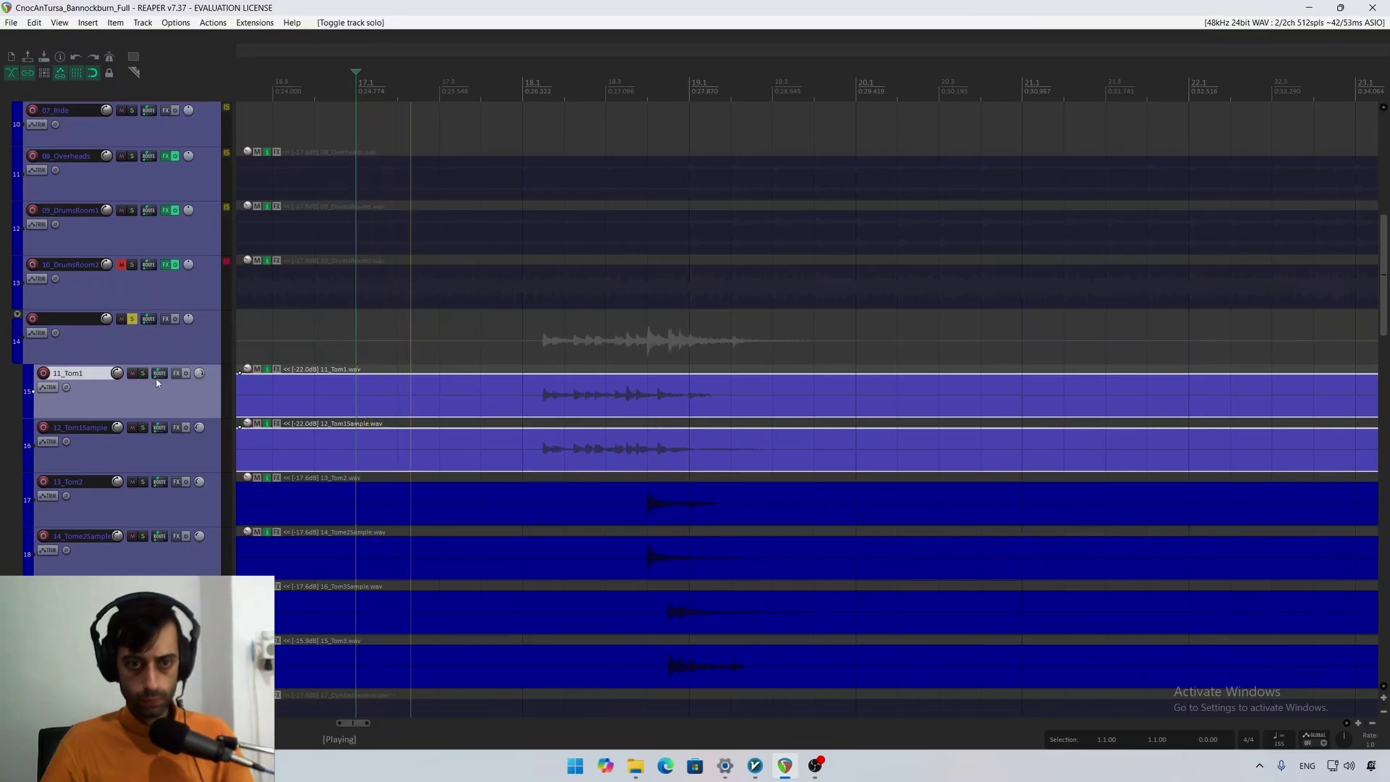
{"action": "left_click", "coordinate": [523, 394]}
{"action": "key", "text": "space"}
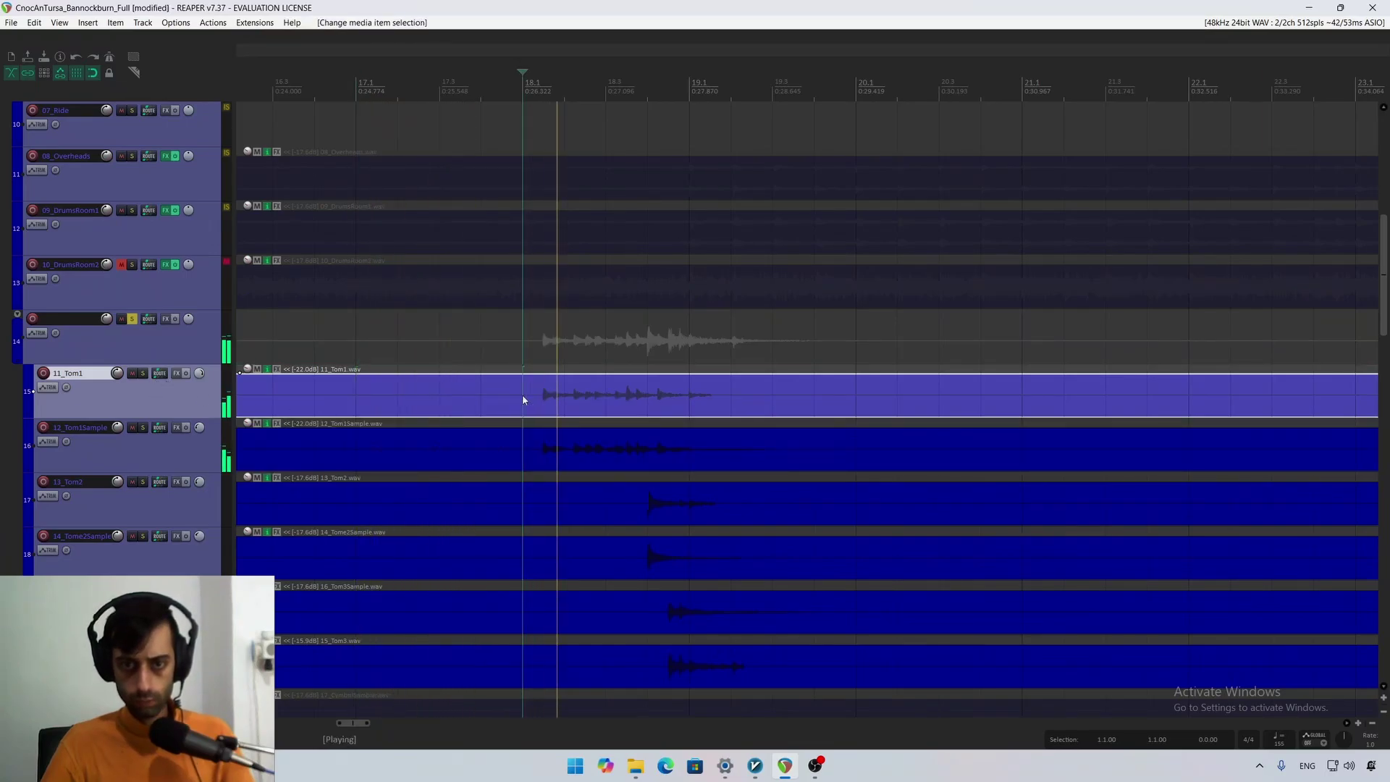
{"action": "left_click", "coordinate": [177, 373]}
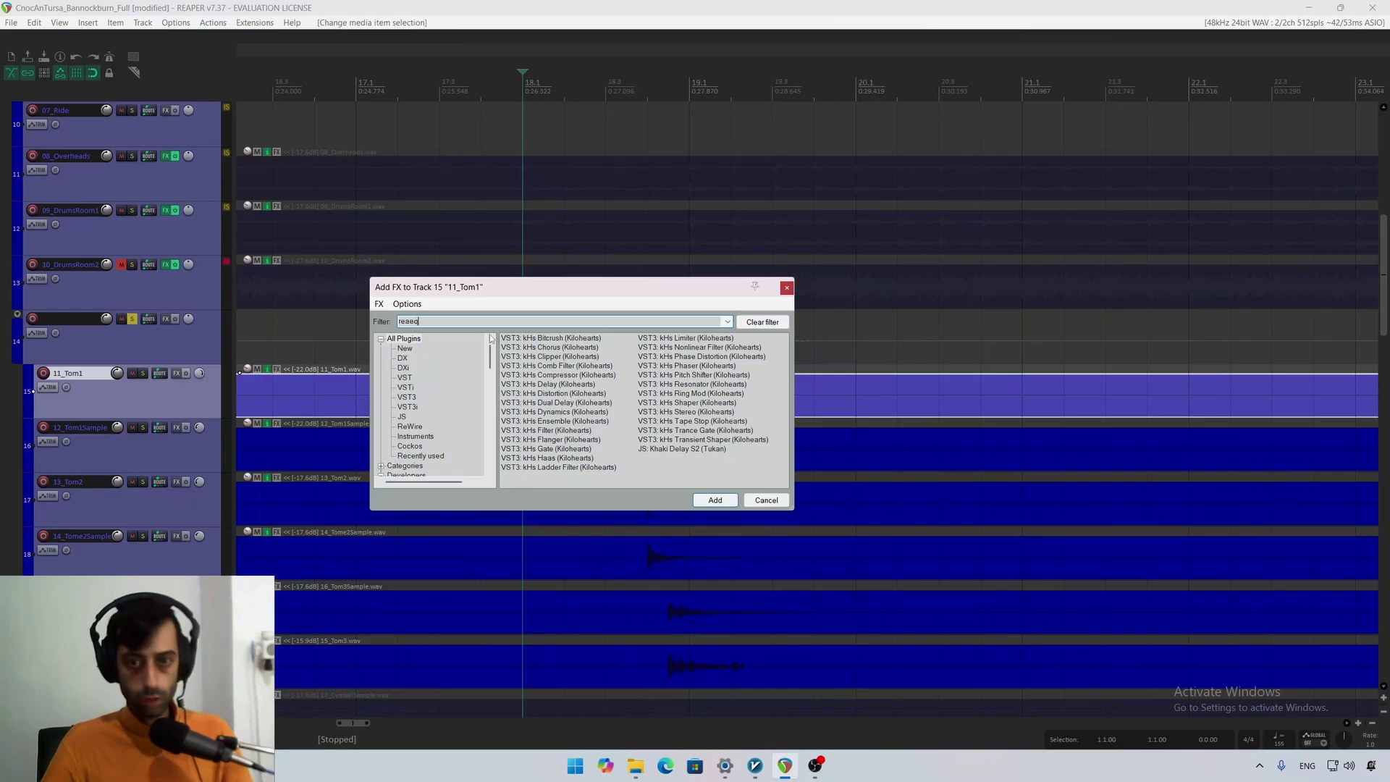
{"action": "double_click", "coordinate": [535, 342]}
{"action": "key", "text": "space"}
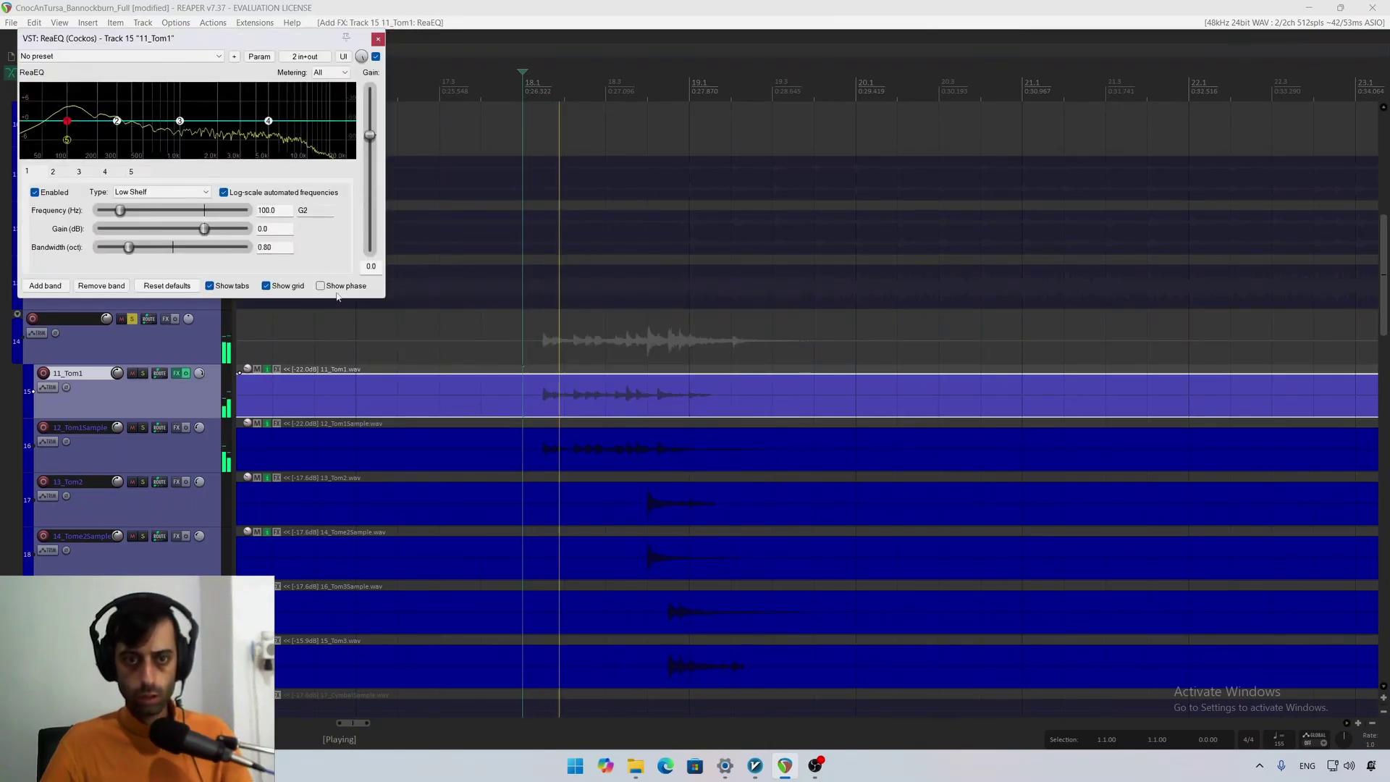
{"action": "left_click_drag", "start_coordinate": [403, 313], "coordinate": [621, 418]}
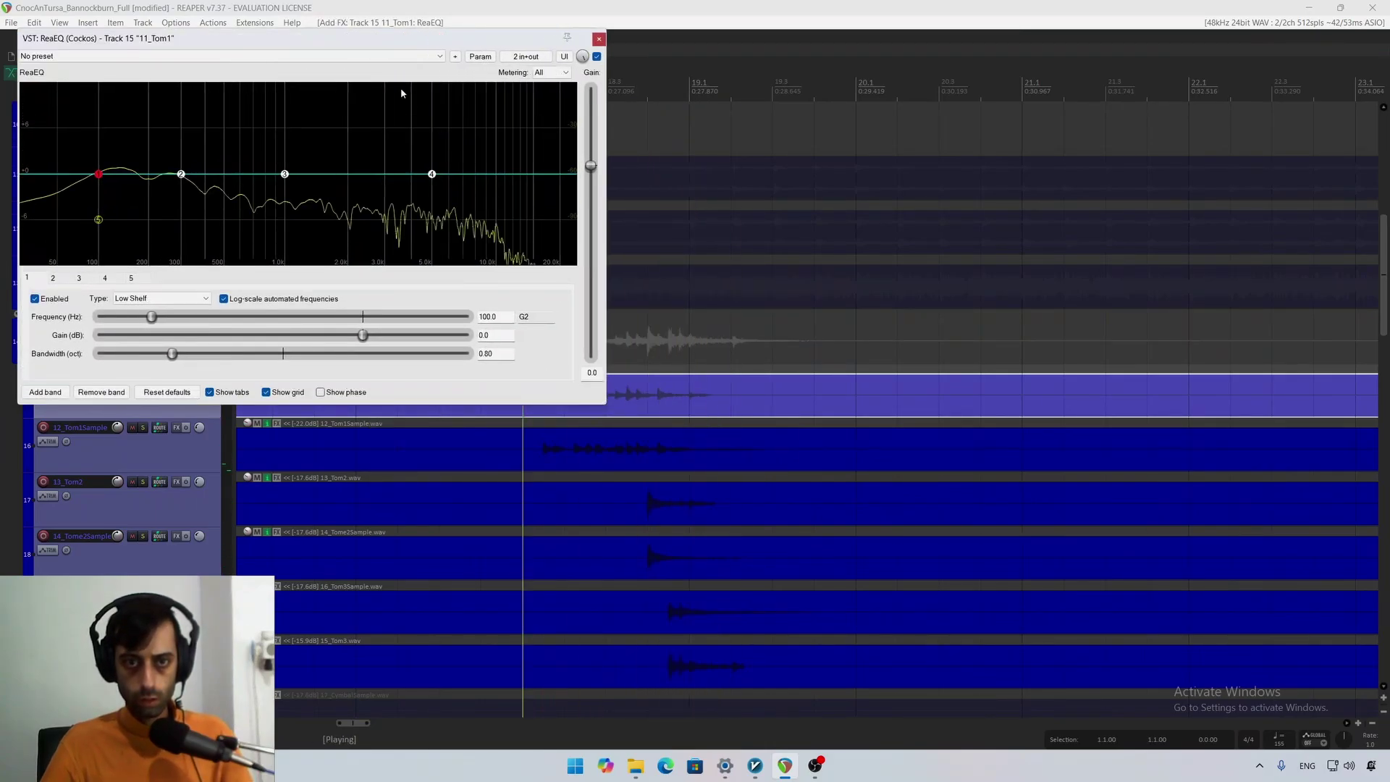
{"action": "left_click_drag", "start_coordinate": [339, 42], "coordinate": [612, 214]}
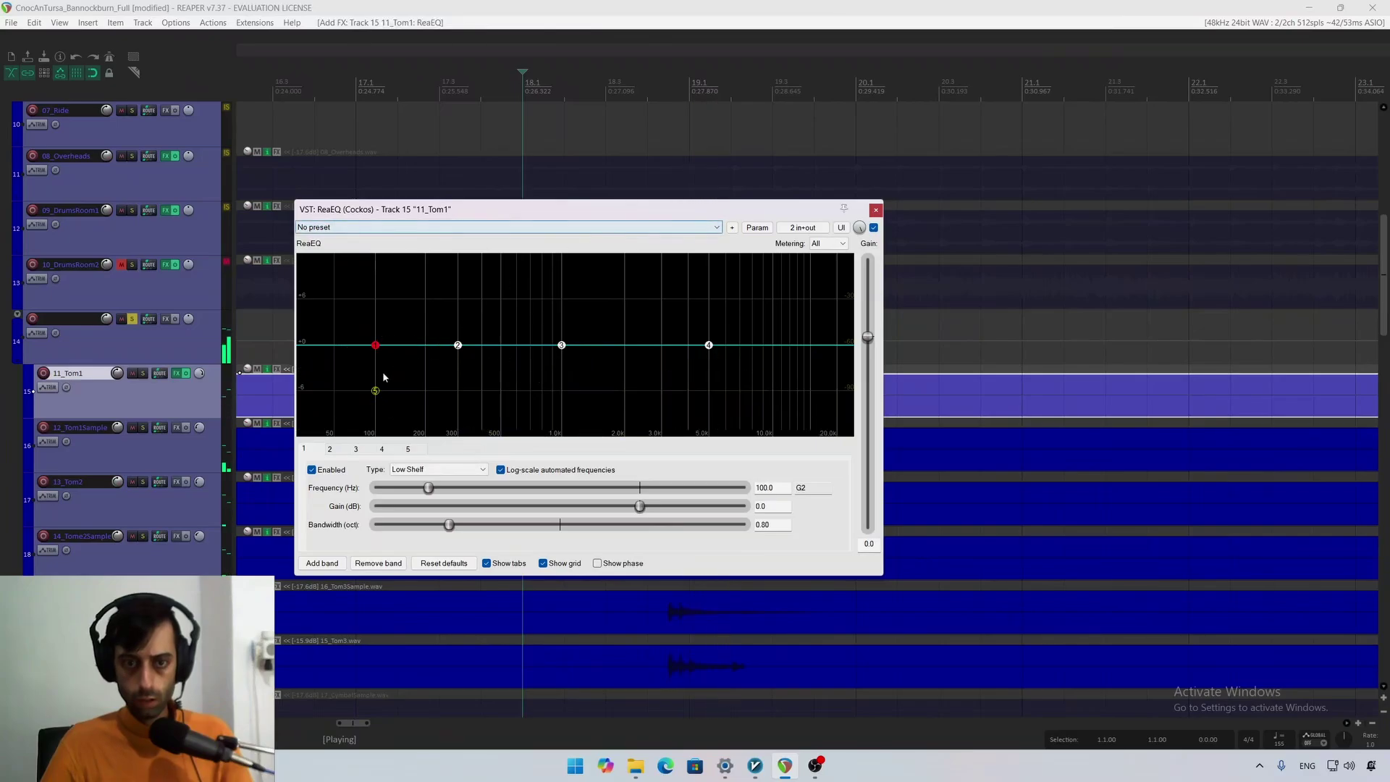
{"action": "key", "text": "space"}
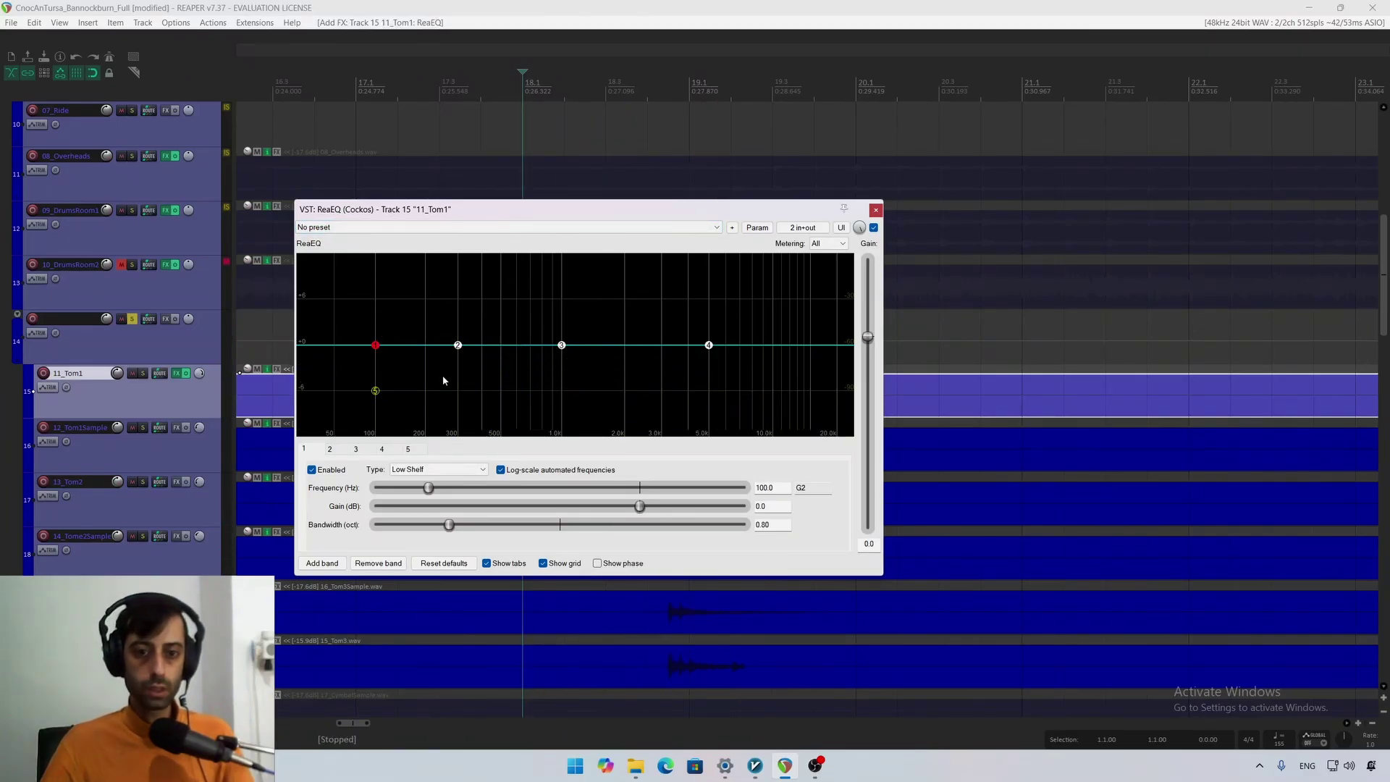
Step: Enable the 11_Tom1 EQ's high-pass band, set it to about 96 Hz with 1.60 oct bandwidth, and replay the fill
{"action": "left_click", "coordinate": [374, 392]}
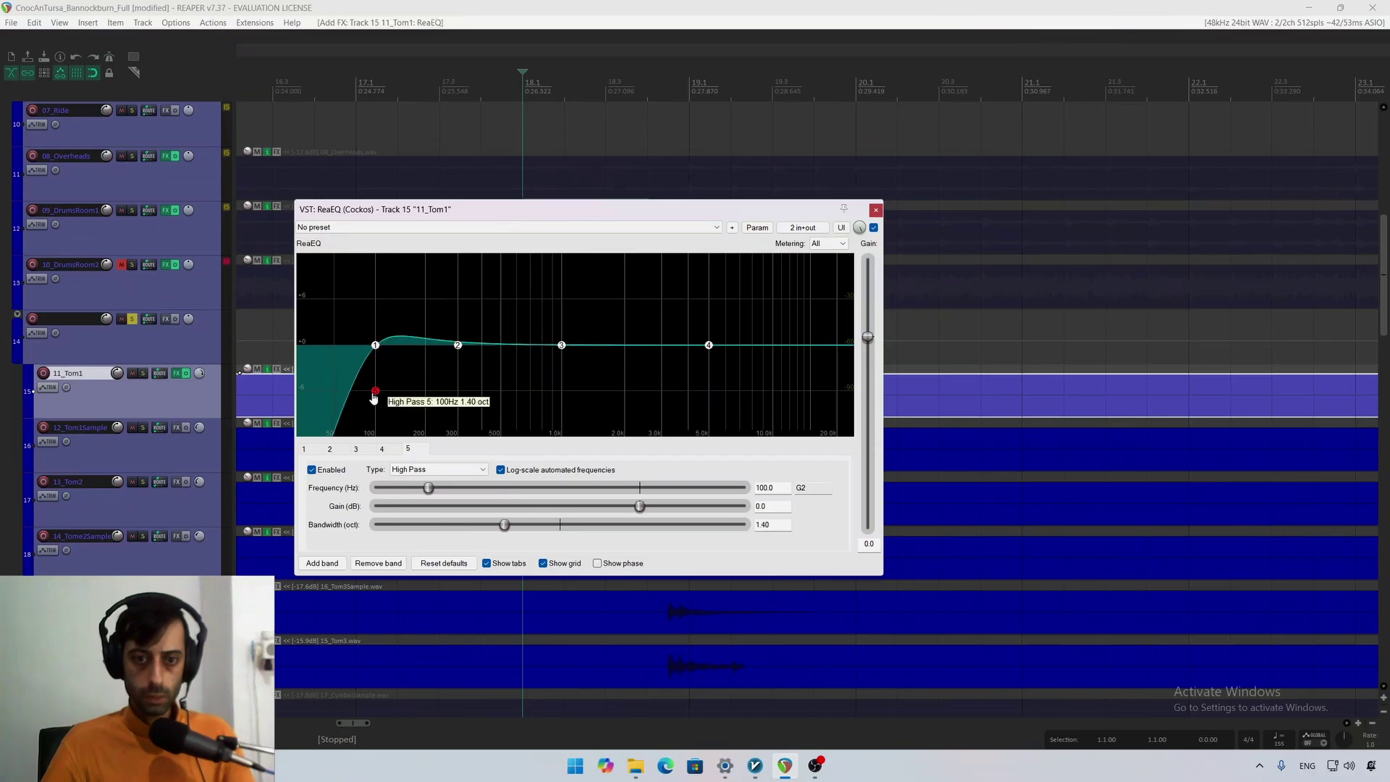
{"action": "left_click_drag", "start_coordinate": [373, 397], "coordinate": [371, 393]}
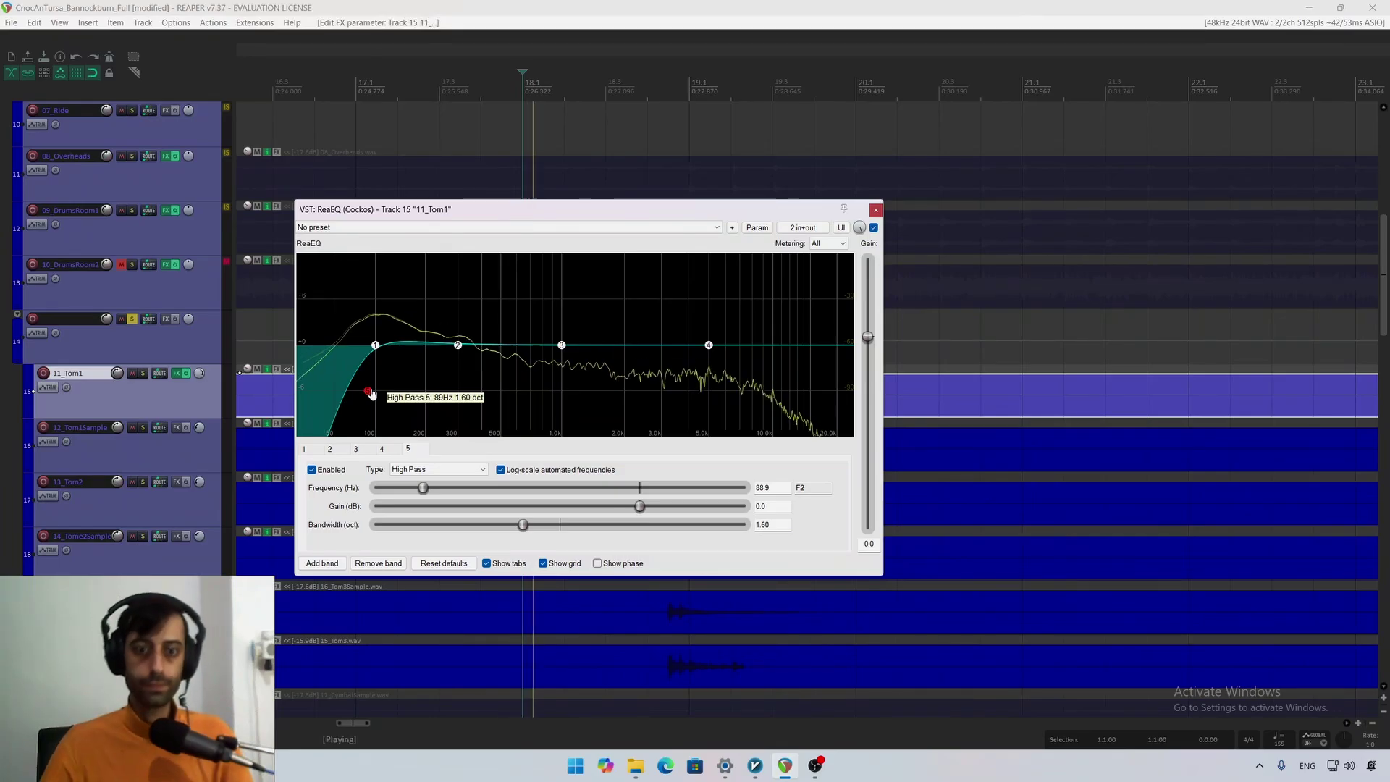
{"action": "left_click_drag", "start_coordinate": [370, 393], "coordinate": [375, 393]}
{"action": "key", "text": "space"}
{"action": "key", "text": "space"}
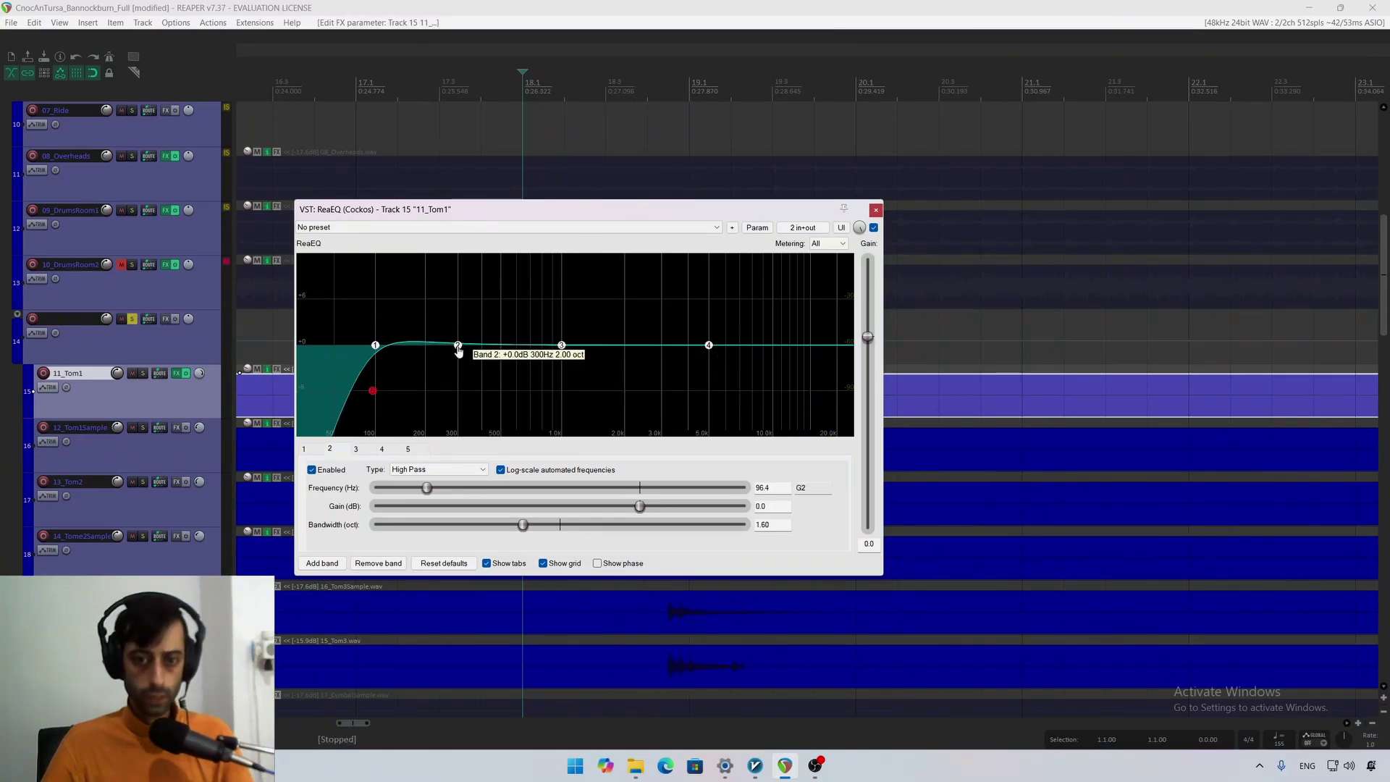
Step: Cut band 2 of the 11_Tom1 EQ by 4.8 dB at about 210 Hz with 0.80 oct bandwidth and replay
{"action": "left_click_drag", "start_coordinate": [458, 347], "coordinate": [429, 382]}
{"action": "scroll", "coordinate": [457, 366], "scroll_direction": "up", "scroll_amount": 3}
{"action": "key", "text": "space"}
{"action": "key", "text": "space"}
Step: Solo the 11_Tom1 track, play the fill, and close its ReaEQ window
{"action": "left_click", "coordinate": [146, 376]}
{"action": "left_click", "coordinate": [146, 376]}
{"action": "key", "text": "space"}
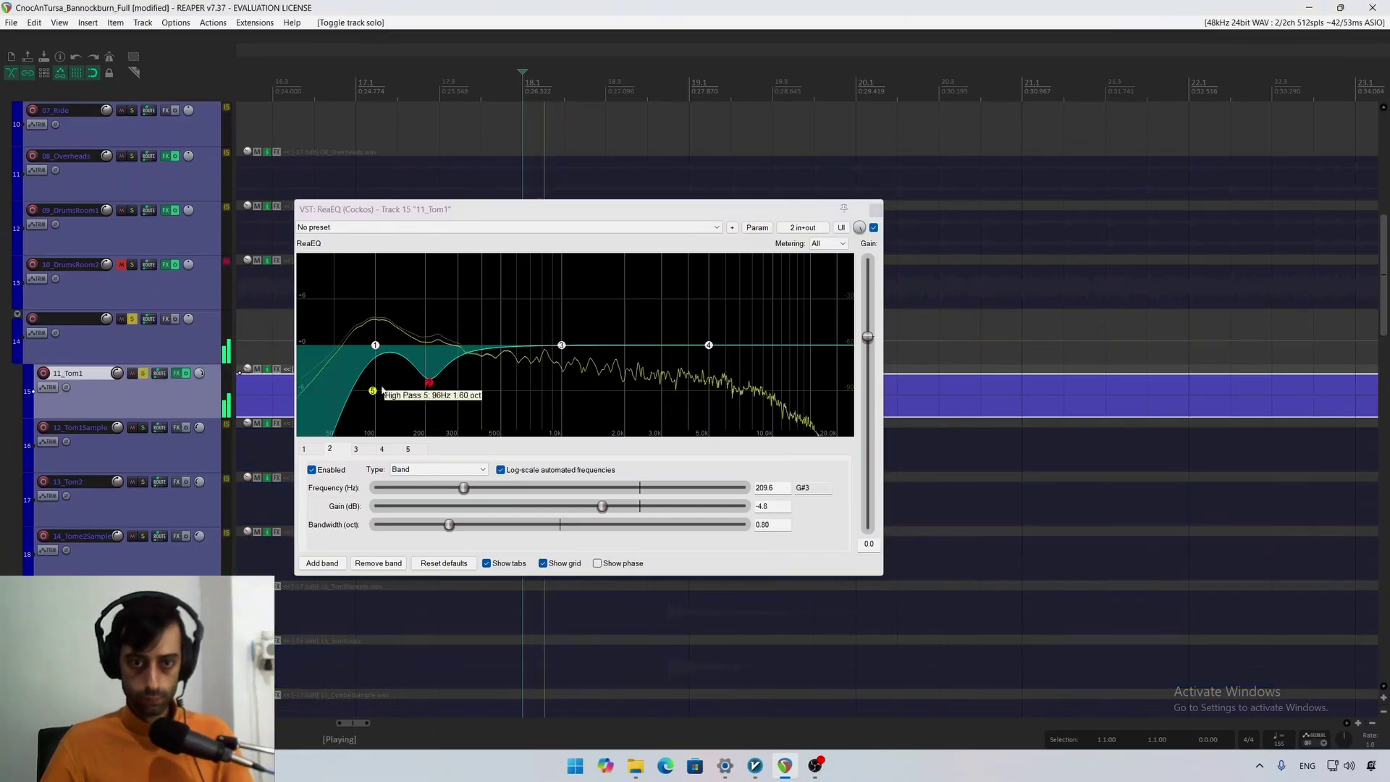
{"action": "key", "text": "space"}
{"action": "left_click", "coordinate": [876, 209]}
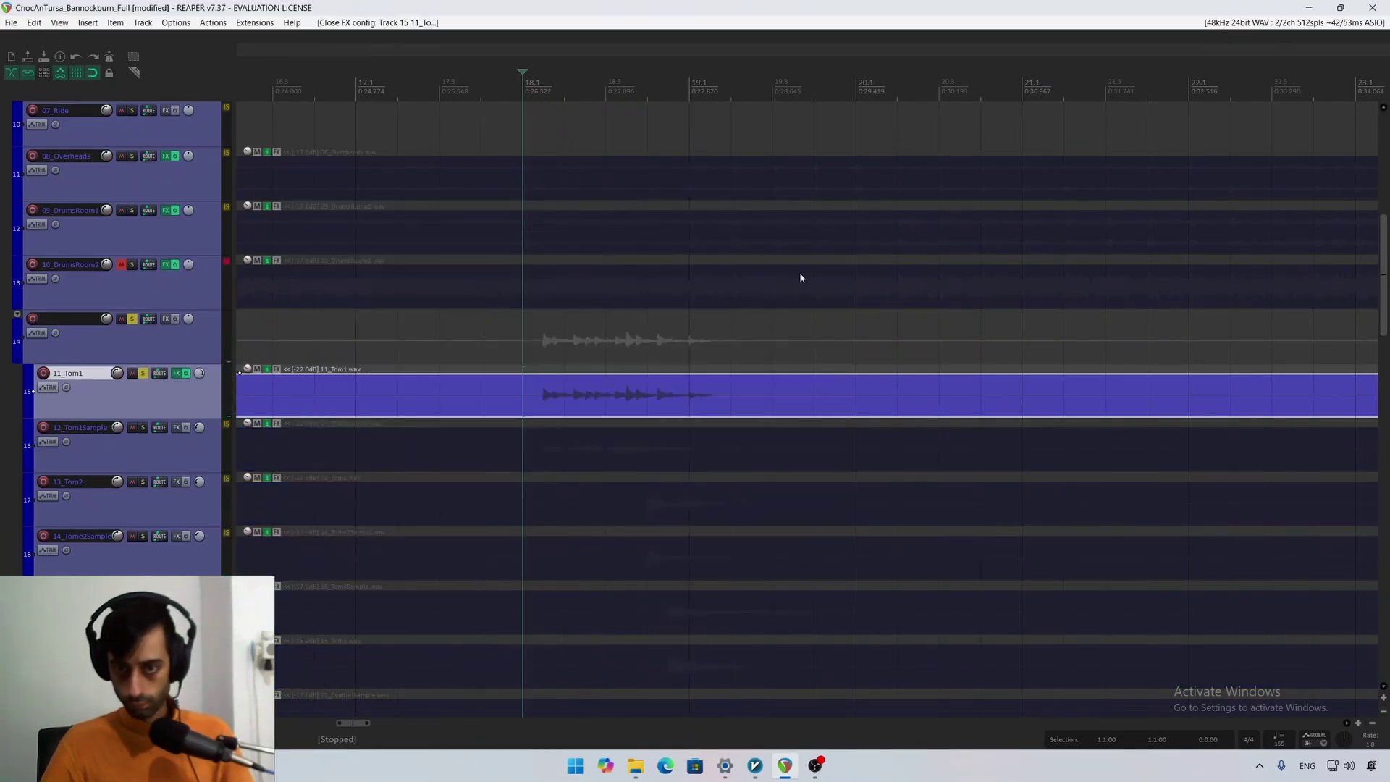
{"action": "key", "text": "space"}
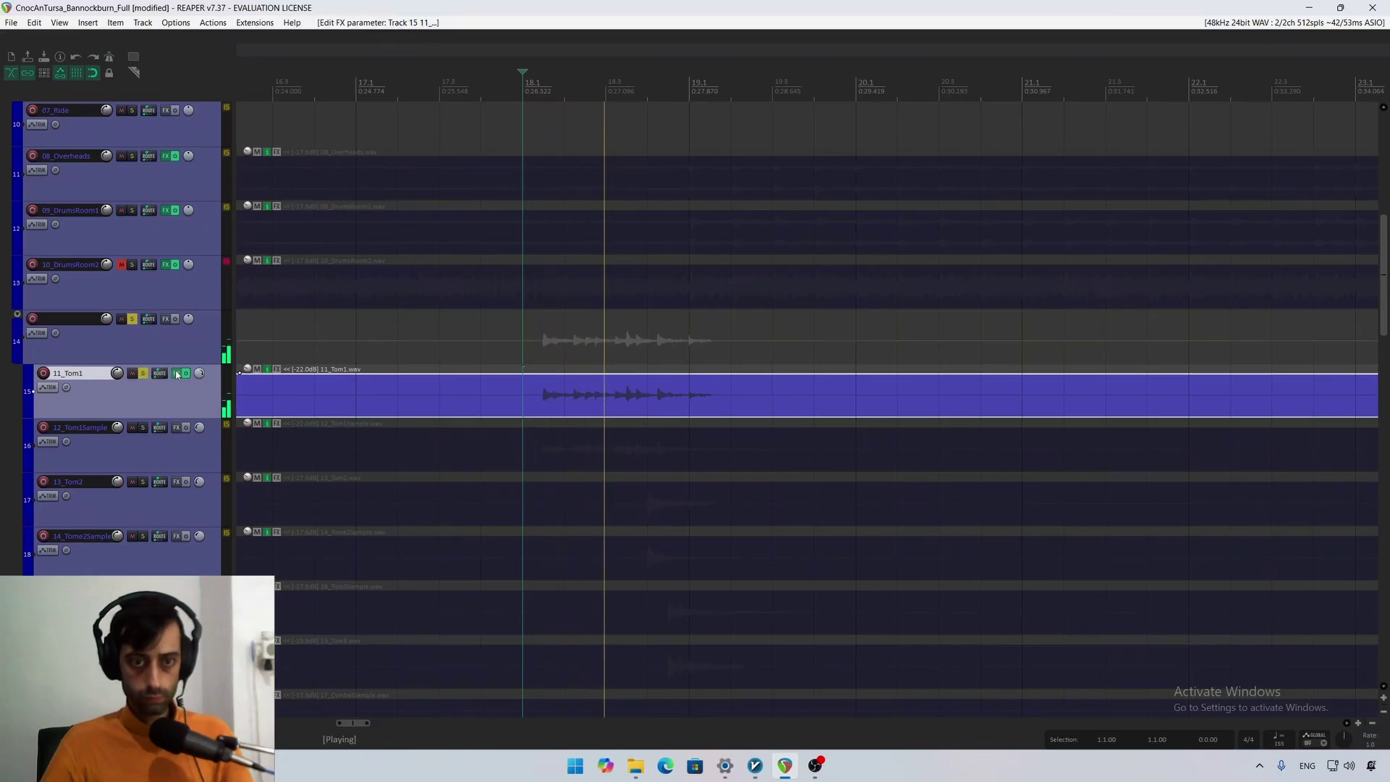
Step: Lower the 11_Tom1 EQ's high-pass frequency to 78.5 Hz, replay the fill, and close the effects window
{"action": "left_click", "coordinate": [175, 373]}
{"action": "key", "text": "space"}
{"action": "left_click_drag", "start_coordinate": [103, 251], "coordinate": [89, 251]}
{"action": "key", "text": "space"}
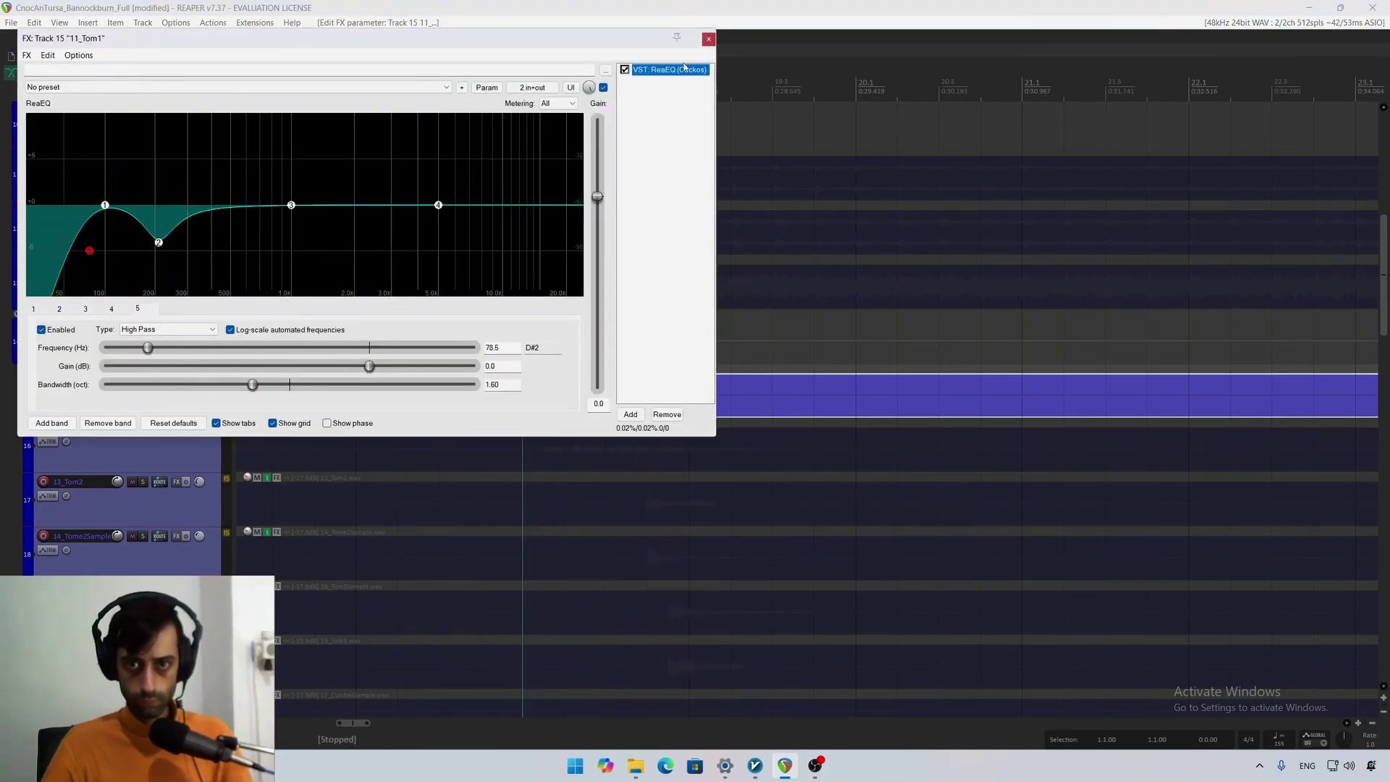
{"action": "left_click", "coordinate": [709, 38]}
Step: Compare 11_Tom1 with 12_Tom1Sample by soloing each in turn and replaying the fill
{"action": "key", "text": "space"}
{"action": "key", "text": "space"}
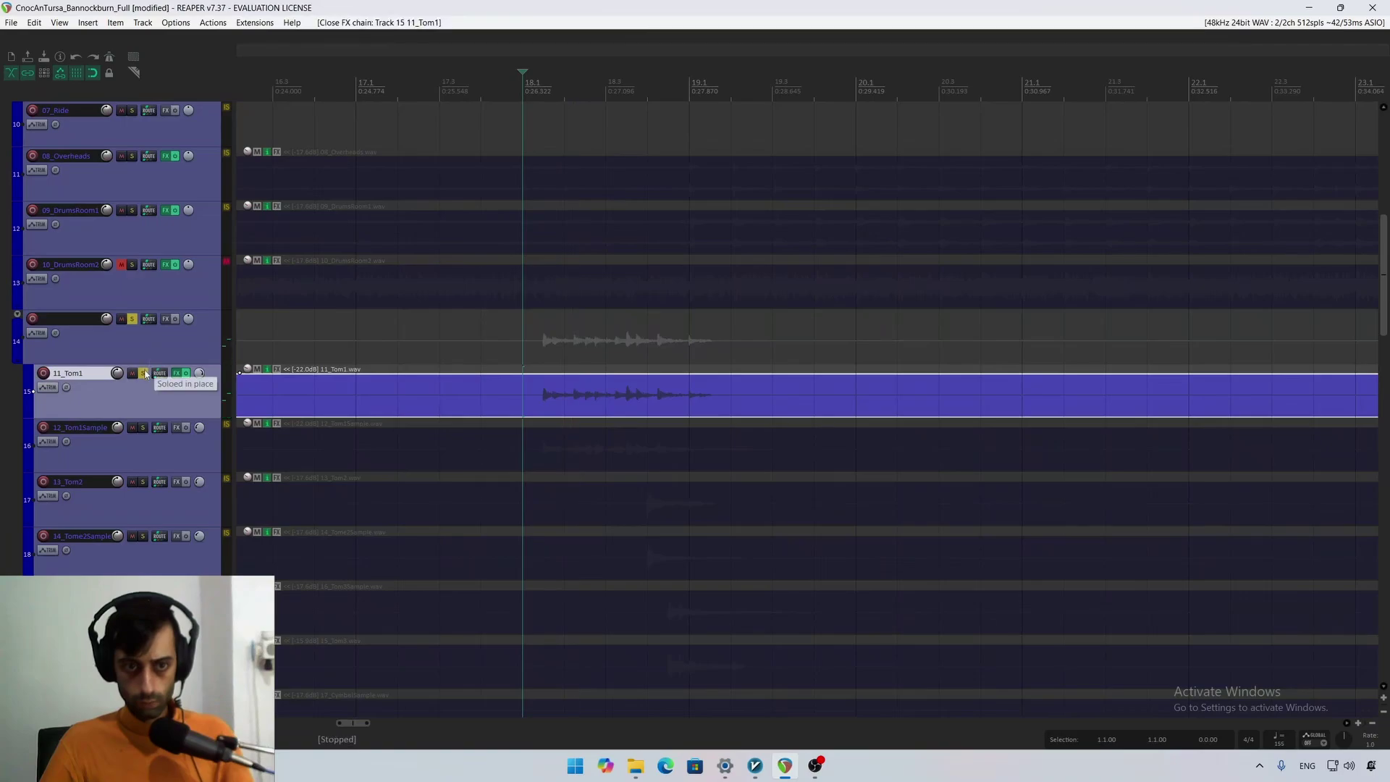
{"action": "left_click", "coordinate": [143, 428]}
{"action": "left_click", "coordinate": [144, 428]}
{"action": "key", "text": "space"}
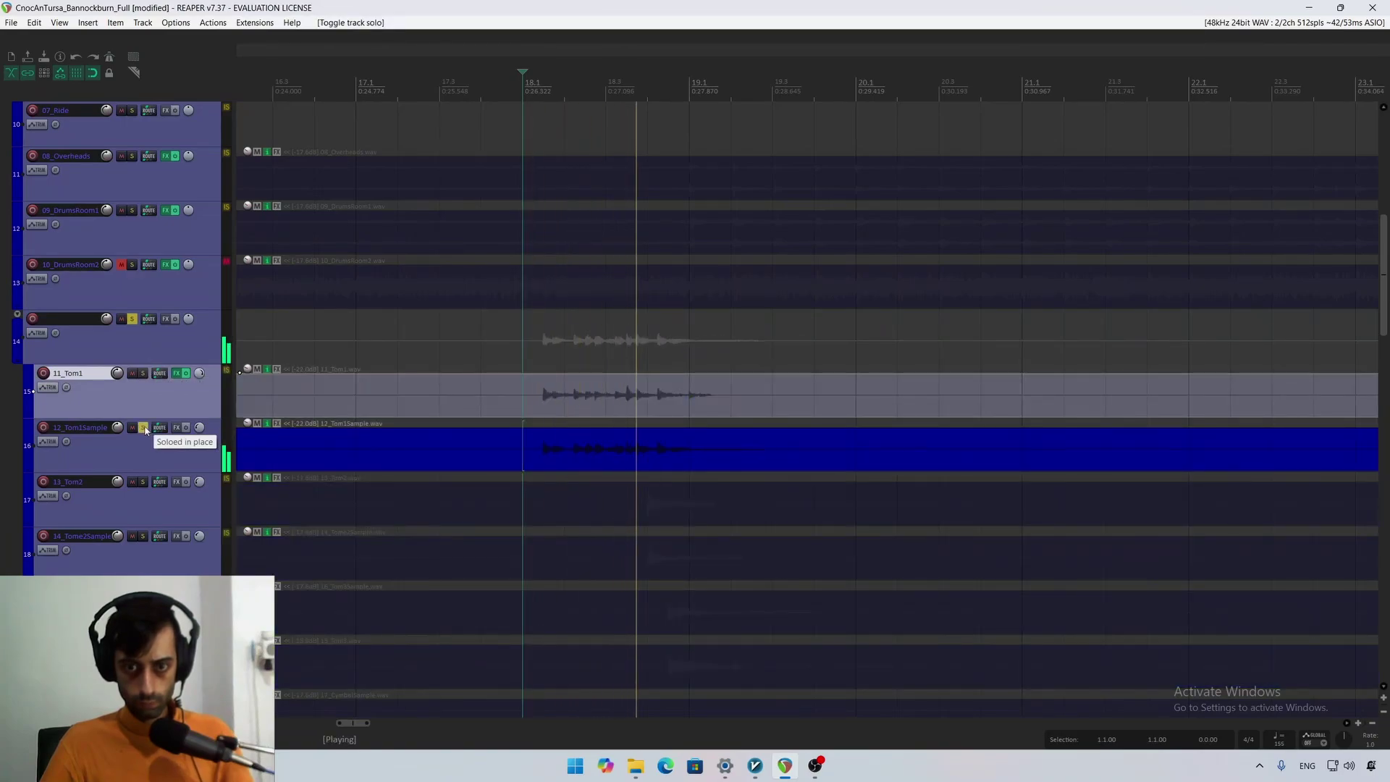
{"action": "key", "text": "space"}
{"action": "left_click", "coordinate": [144, 428]}
{"action": "key", "text": "space"}
Step: Adjust the pan of 11_Tom1, trying 32% and 88% right while replaying the soloed fill
{"action": "key", "text": "space"}
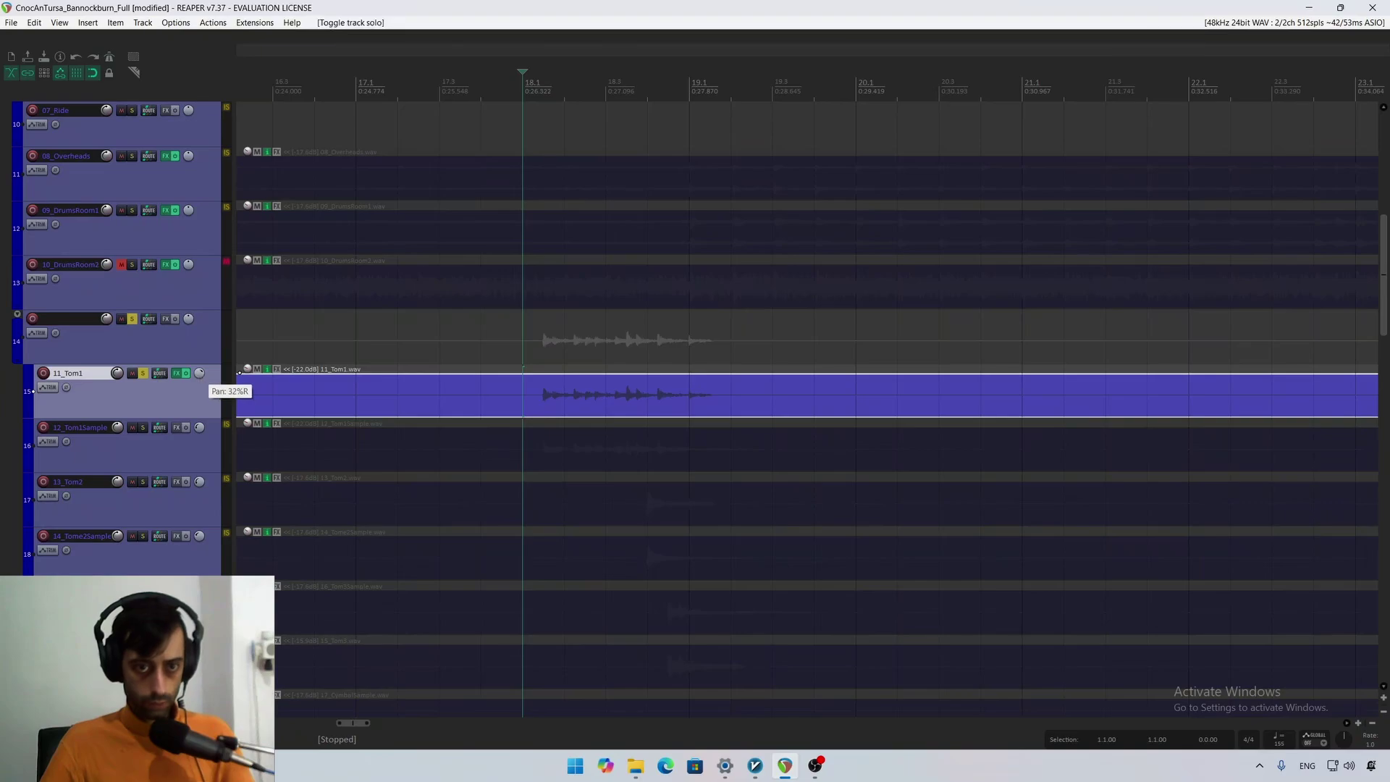
{"action": "key", "text": "space"}
{"action": "key", "text": "space"}
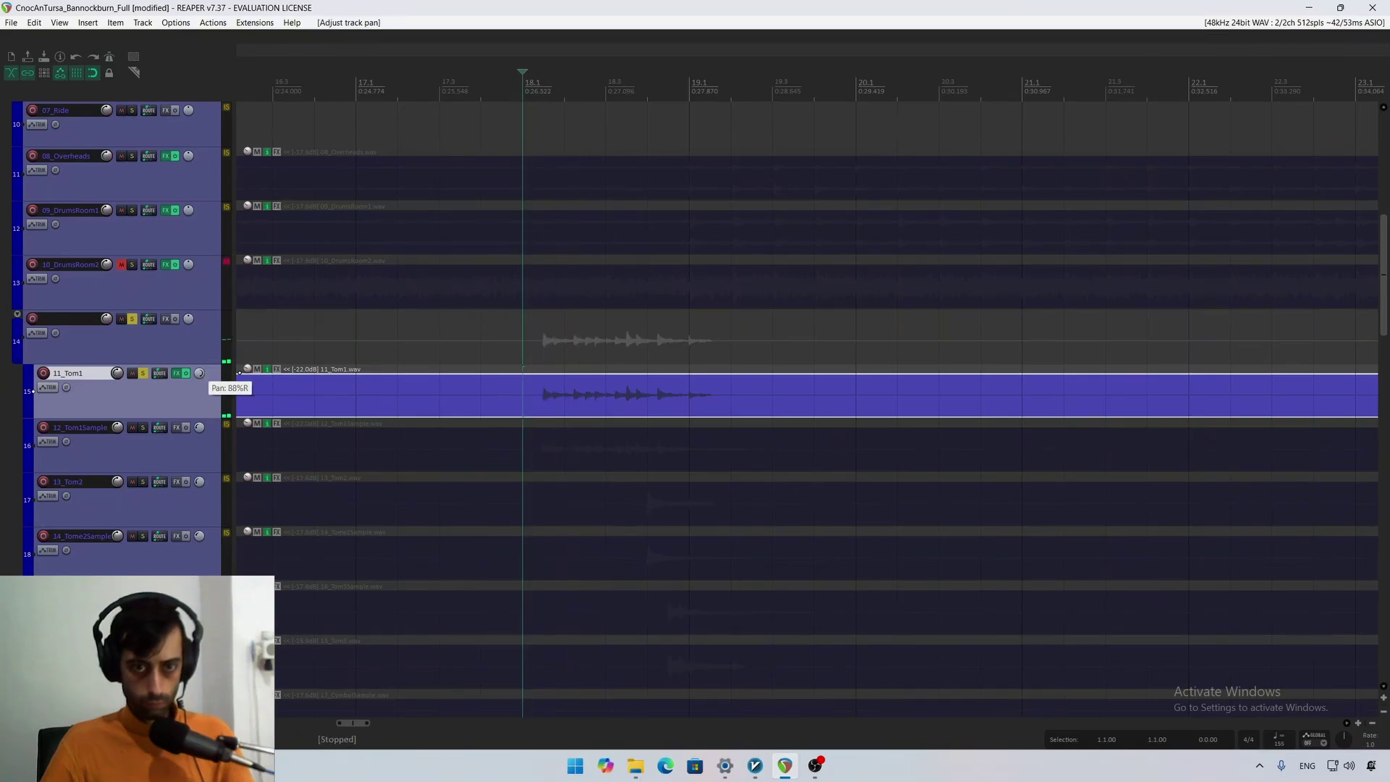
{"action": "key", "text": "space"}
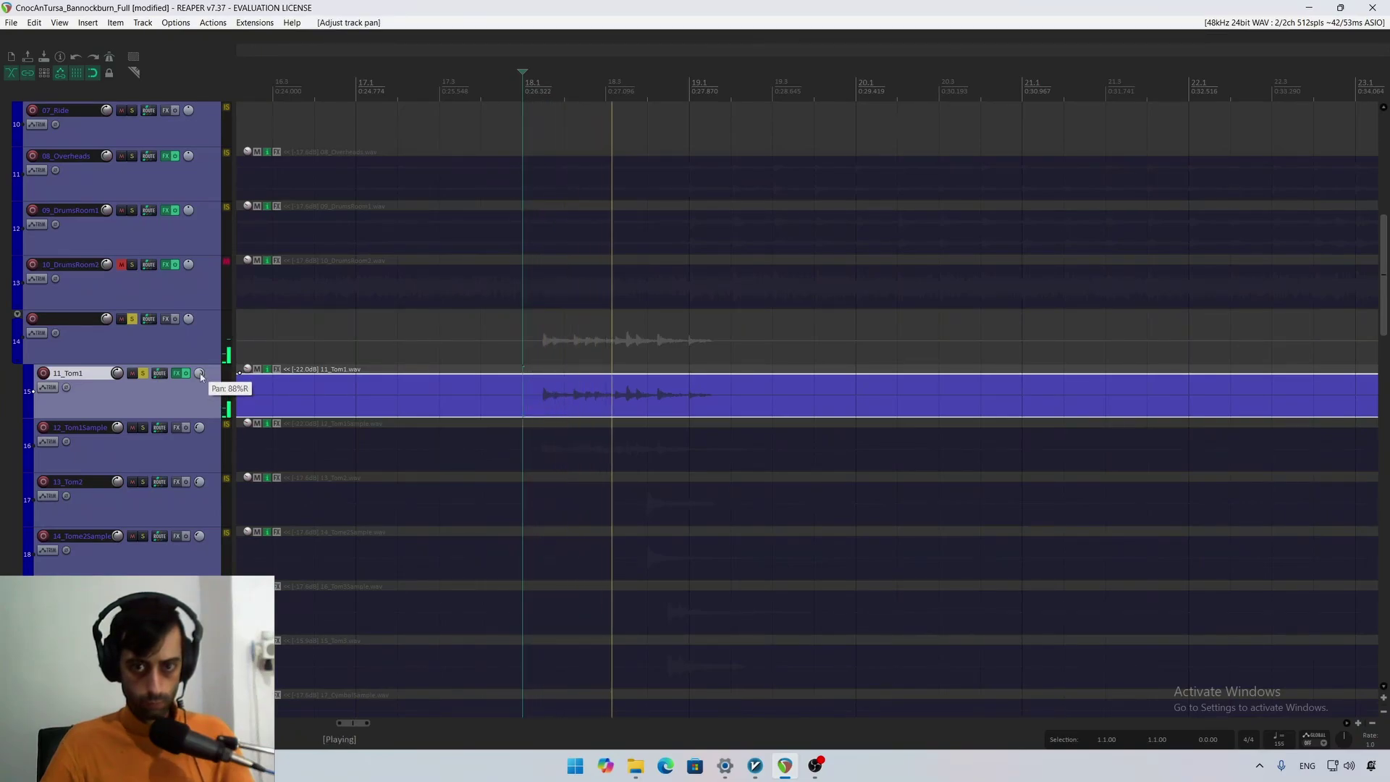
{"action": "key", "text": "space"}
{"action": "left_click_drag", "start_coordinate": [201, 375], "coordinate": [200, 372]}
{"action": "key", "text": "space"}
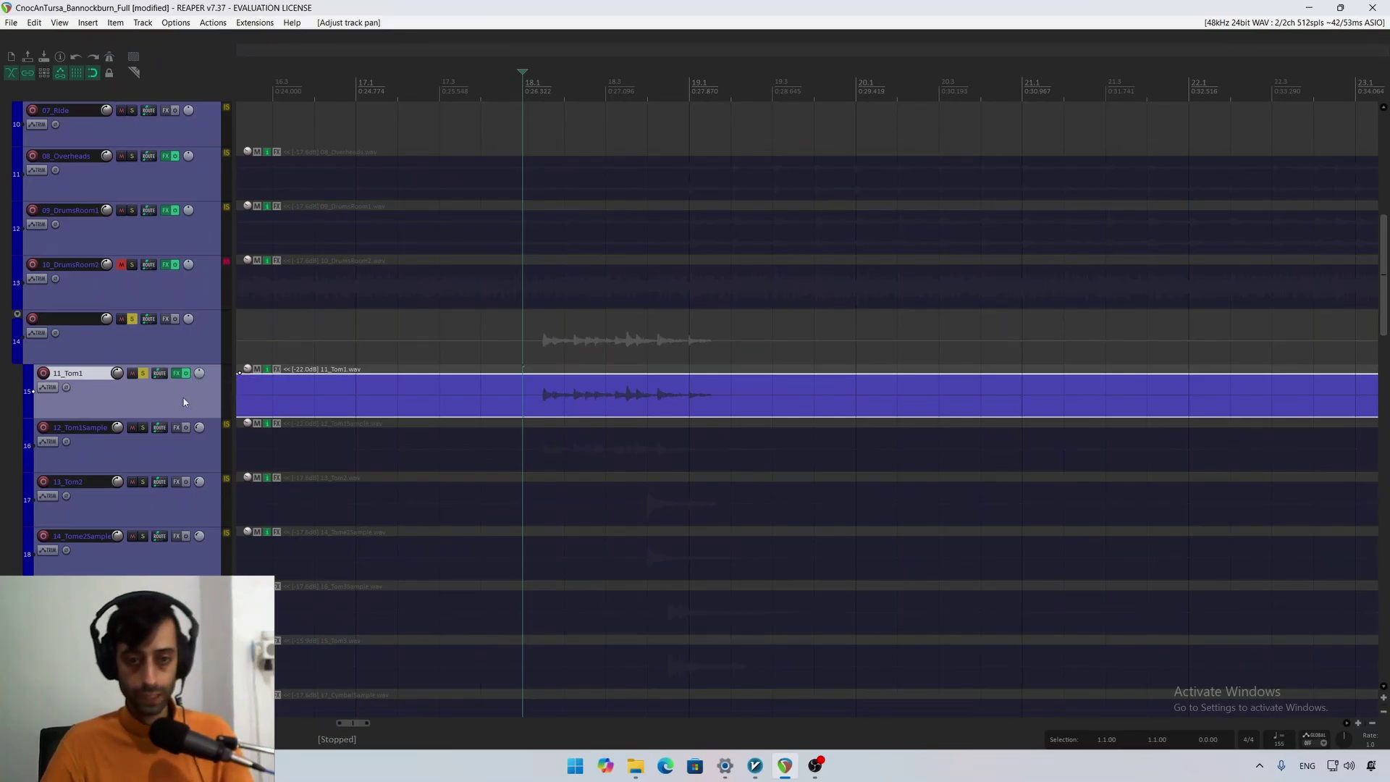
Step: Reopen the 11_Tom1 EQ and compare the fill with ReaEQ bypassed and enabled
{"action": "key", "text": "space"}
{"action": "left_click", "coordinate": [176, 373]}
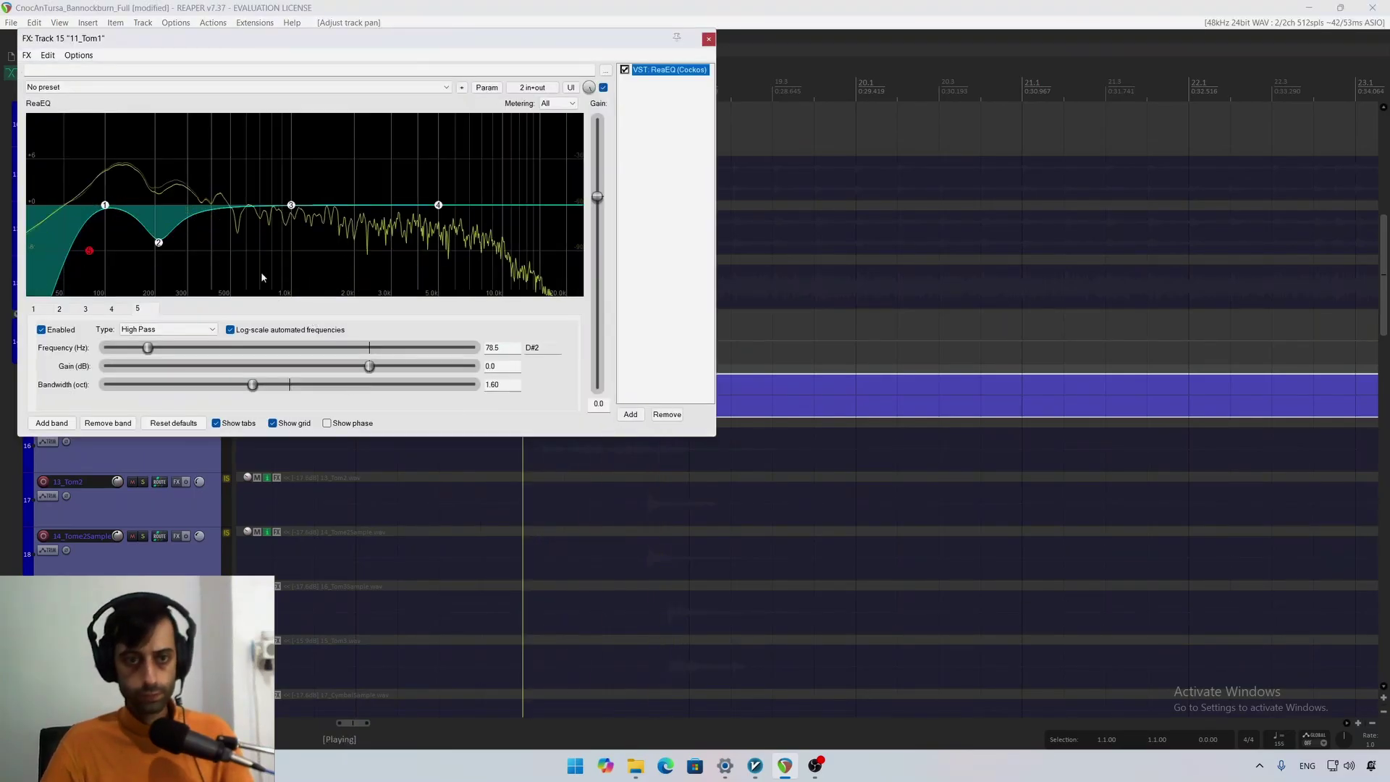
{"action": "key", "text": "space"}
{"action": "left_click", "coordinate": [603, 88]}
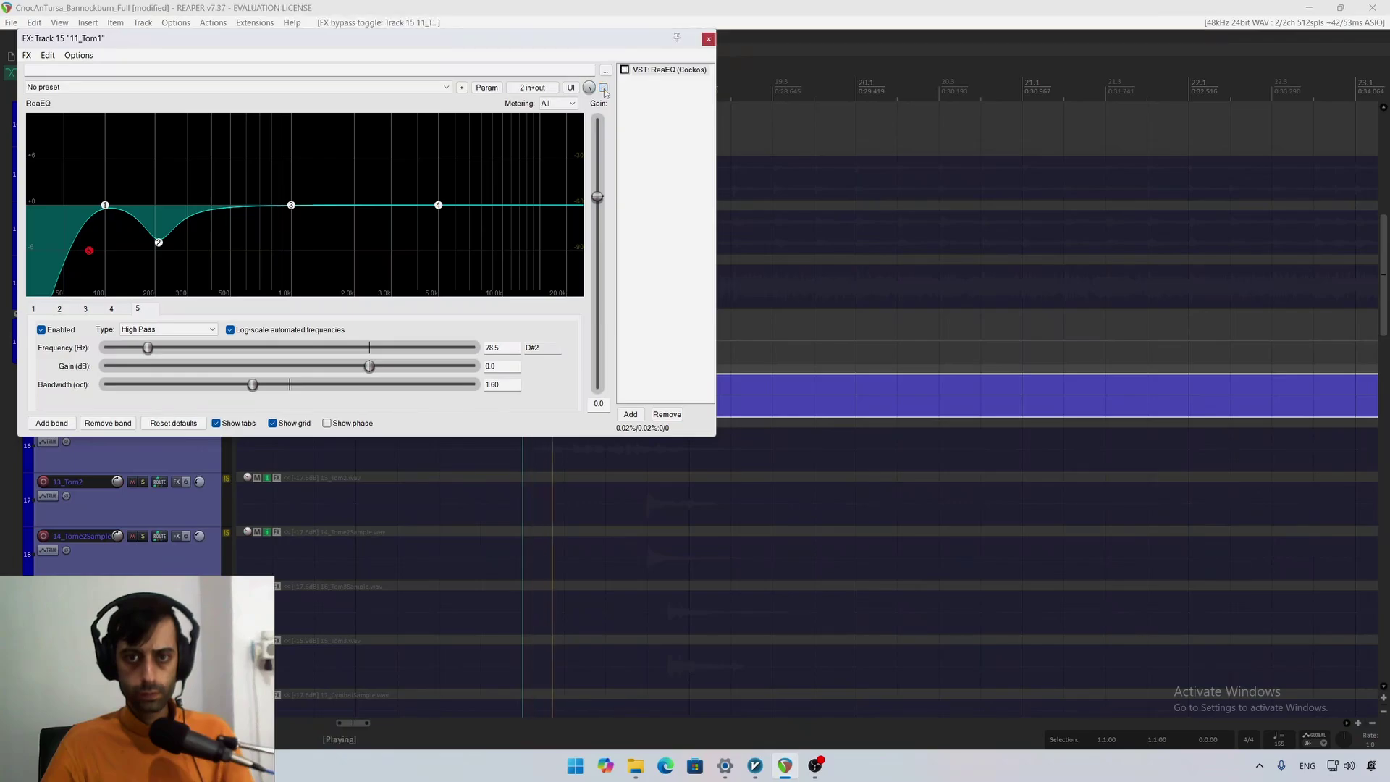
{"action": "key", "text": "space"}
{"action": "left_click", "coordinate": [603, 87]}
{"action": "key", "text": "space"}
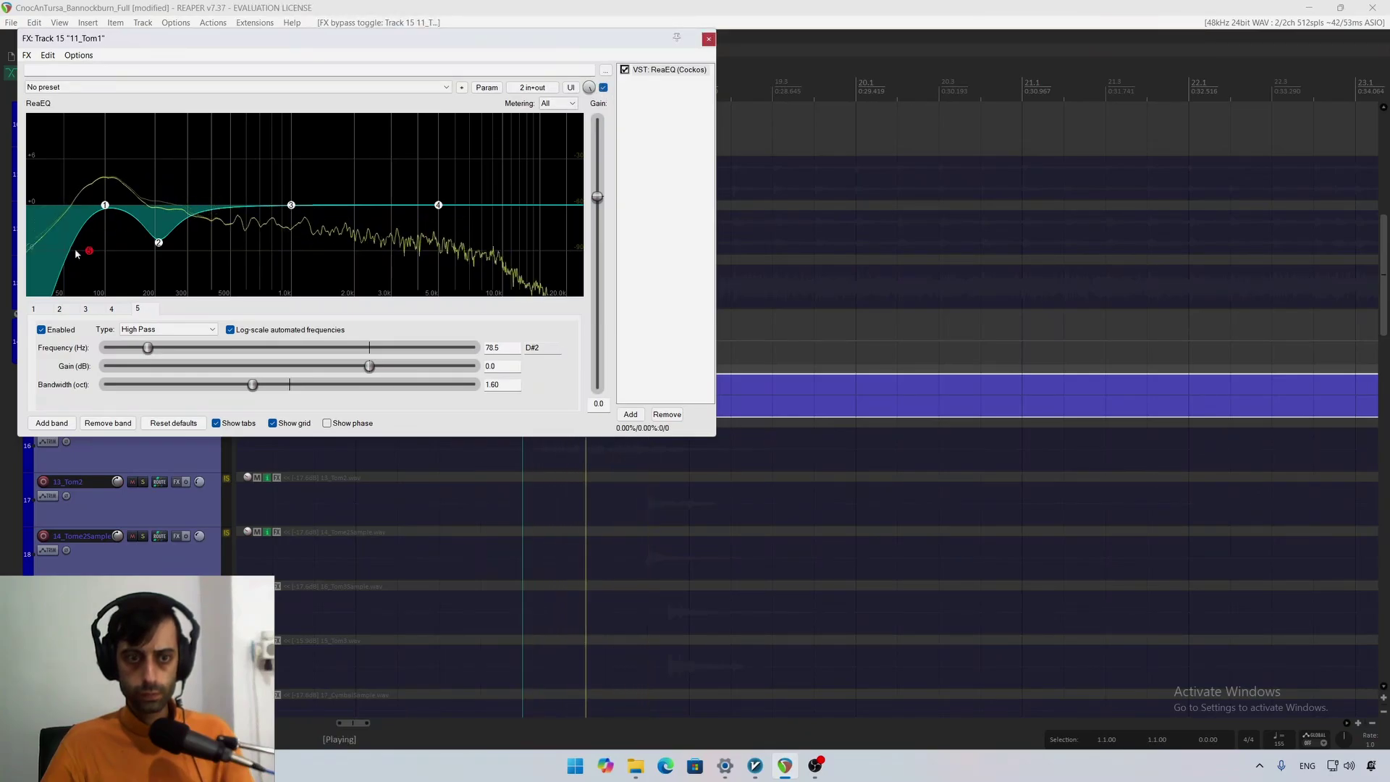
Step: Raise the 11_Tom1 EQ's high-pass frequency to 88.6 Hz, then play the fill bypassed and re-enable the EQ
{"action": "key", "text": "space"}
{"action": "left_click_drag", "start_coordinate": [91, 256], "coordinate": [99, 256]}
{"action": "key", "text": "b"}
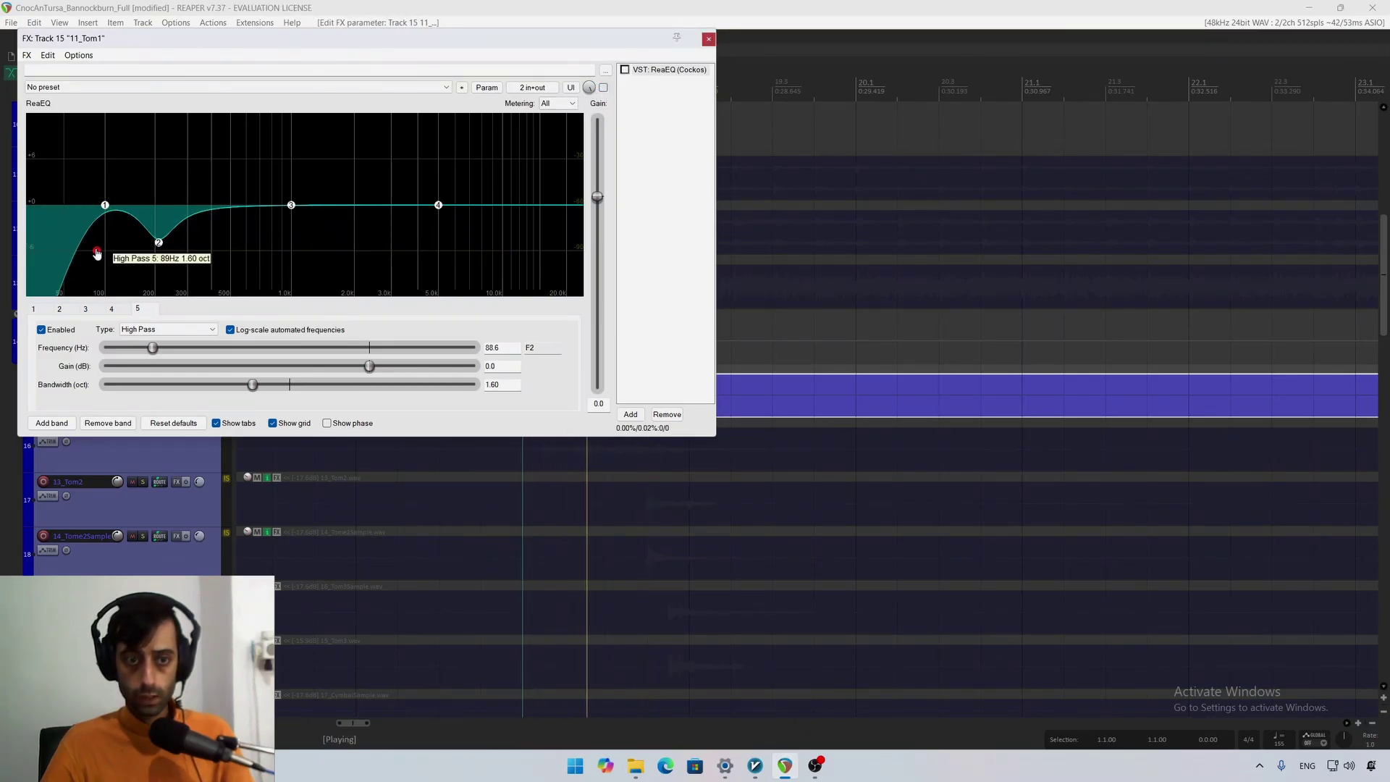
{"action": "key", "text": "space"}
{"action": "left_click", "coordinate": [625, 70]}
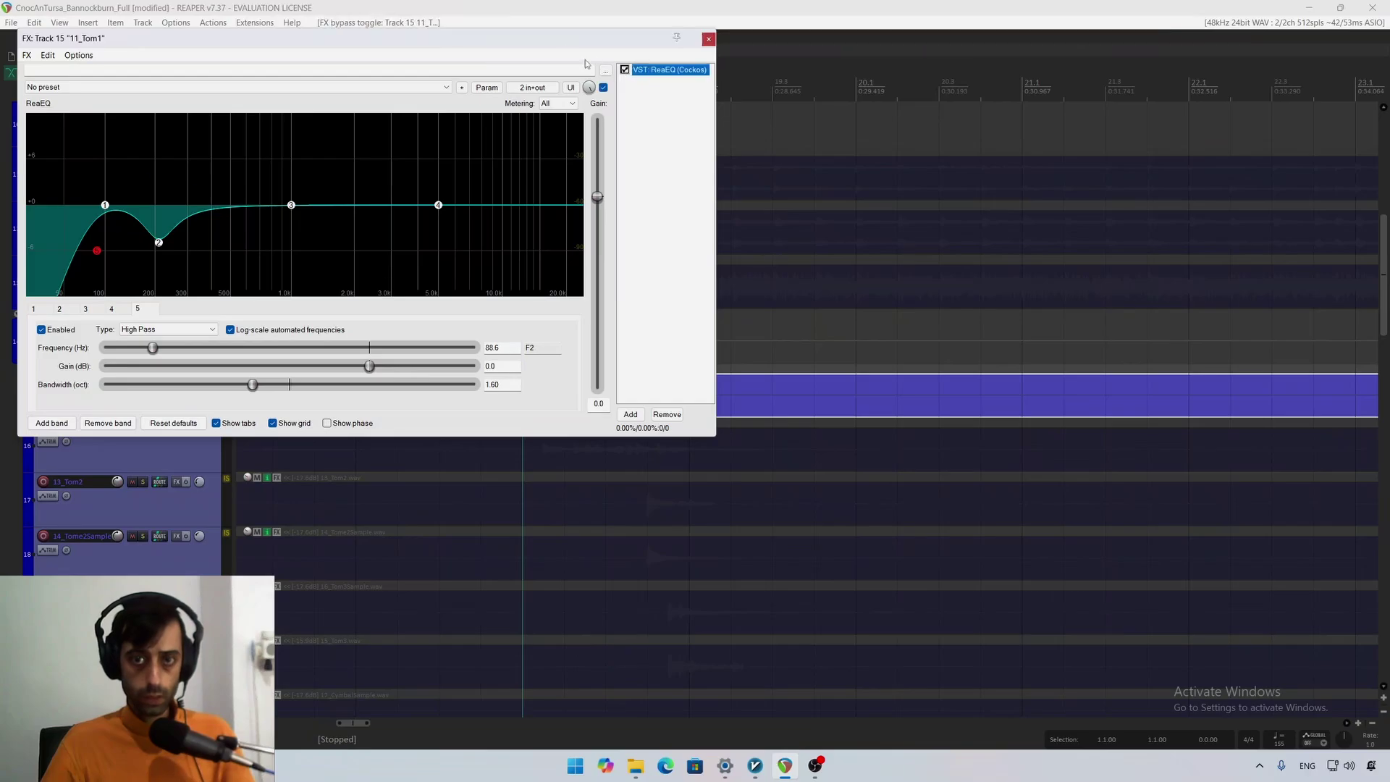
Step: Deepen the band 2 cut to -6.7 dB at about 197 Hz, narrow its bandwidth to 0.60 oct, and replay
{"action": "left_click_drag", "start_coordinate": [434, 39], "coordinate": [549, 127]}
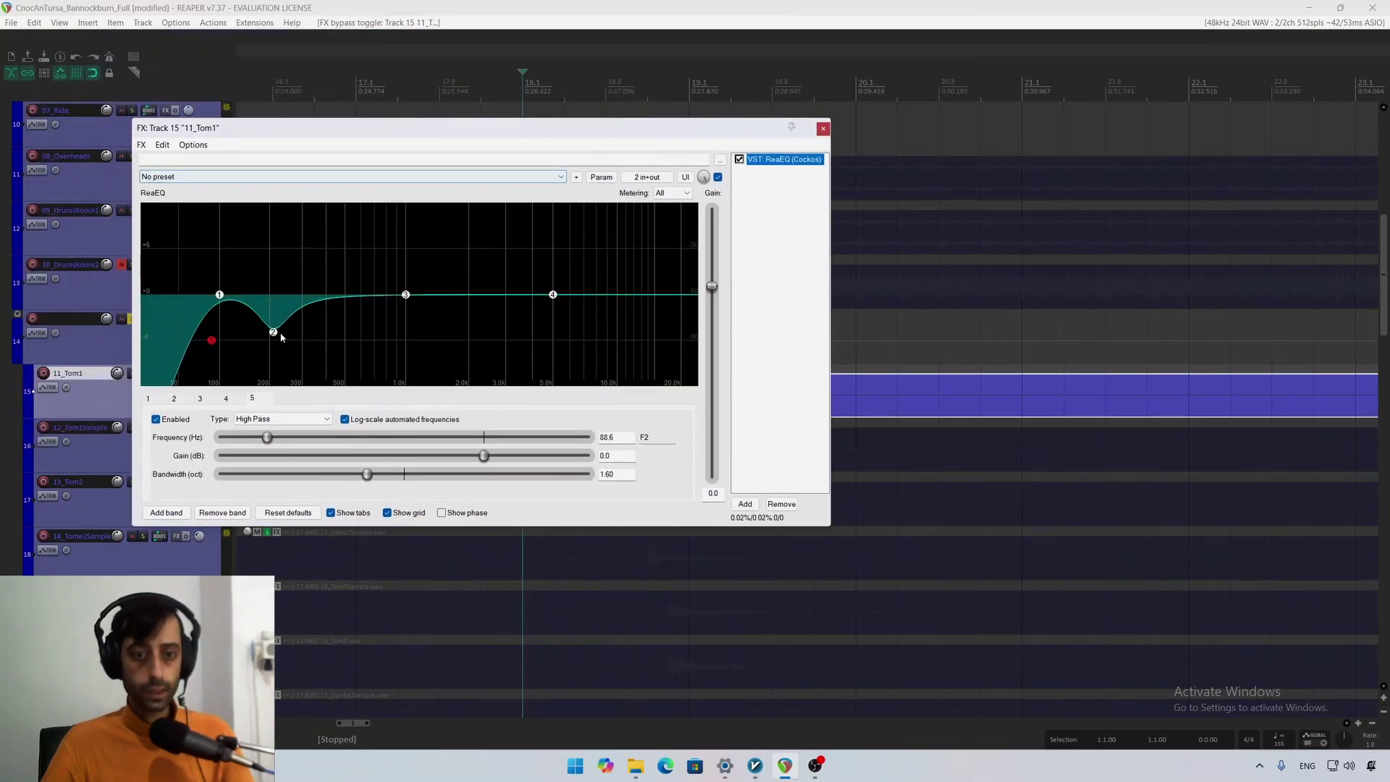
{"action": "left_click_drag", "start_coordinate": [273, 331], "coordinate": [271, 354]}
{"action": "scroll", "coordinate": [269, 349], "scroll_direction": "down", "scroll_amount": 2}
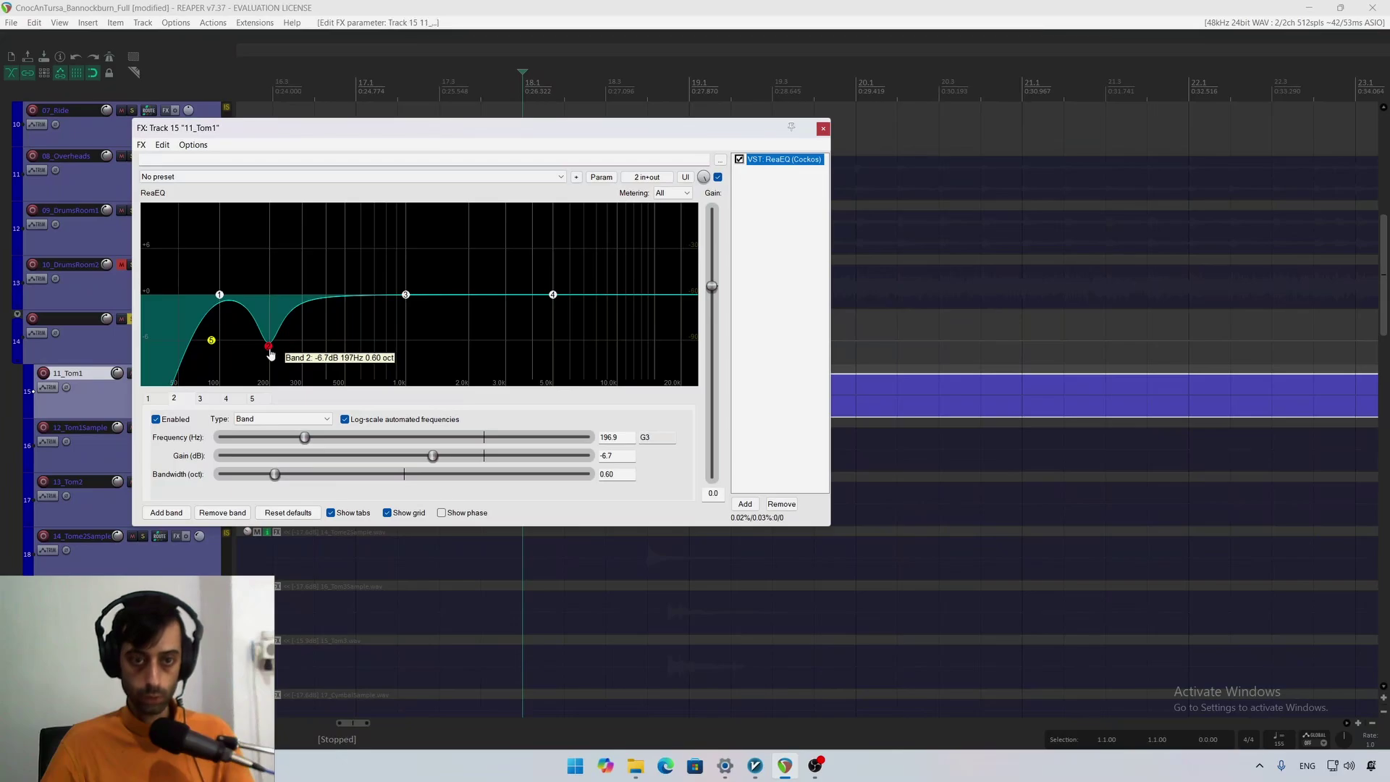
{"action": "key", "text": "space"}
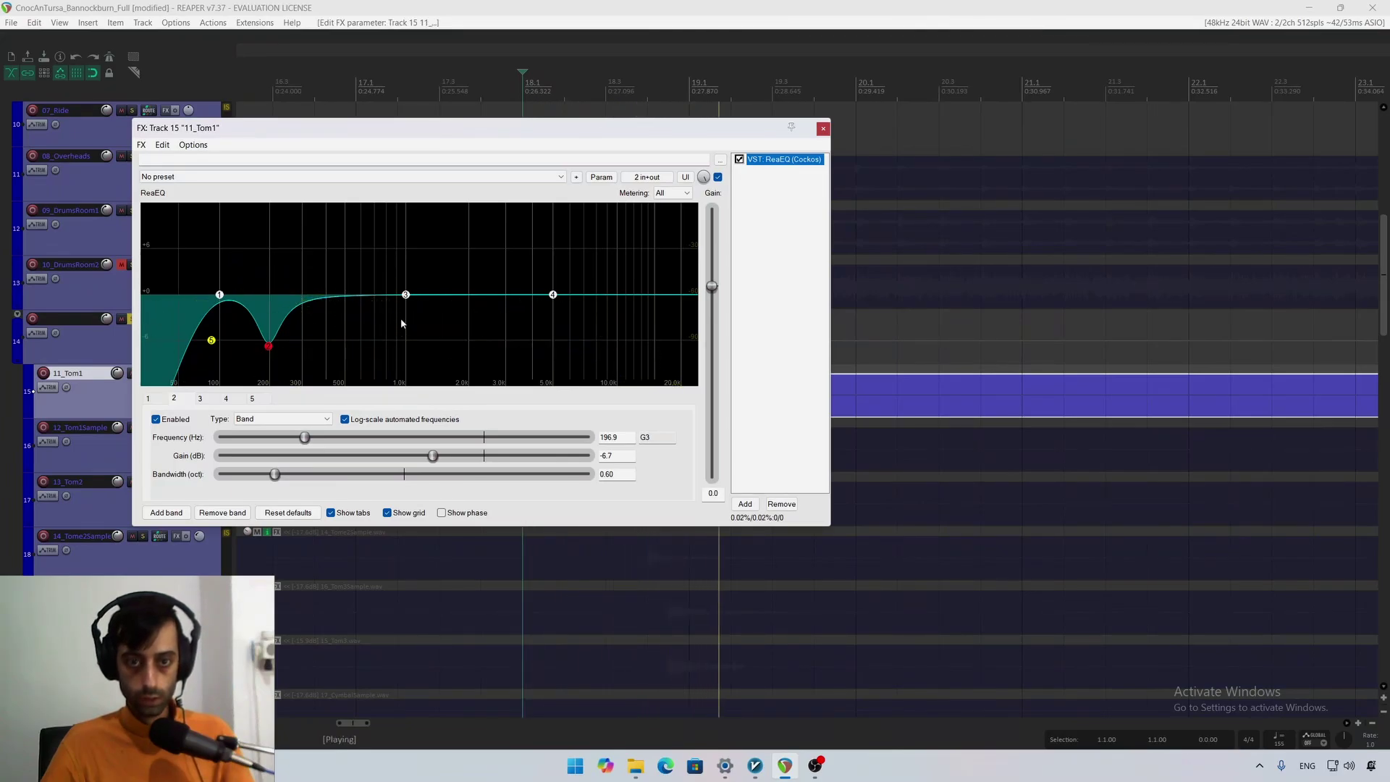
Step: Boost band 3 of the 11_Tom1 EQ by 4.5 dB at about 362 Hz with 1.80 oct bandwidth while replaying the fill
{"action": "left_click_drag", "start_coordinate": [405, 294], "coordinate": [312, 269]}
{"action": "key", "text": "space"}
{"action": "key", "text": "space"}
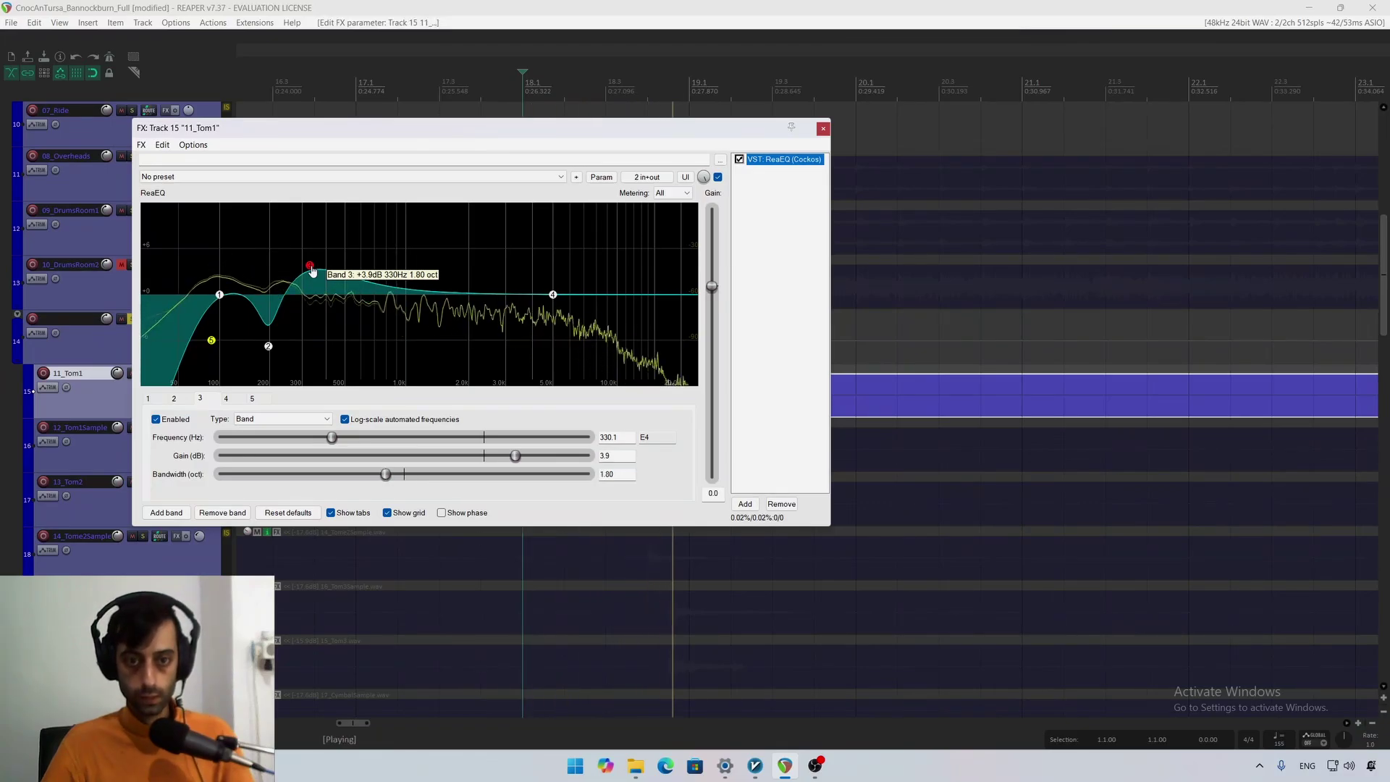
{"action": "scroll", "coordinate": [312, 270], "scroll_direction": "down", "scroll_amount": 2}
{"action": "key", "text": "space"}
{"action": "left_click_drag", "start_coordinate": [312, 269], "coordinate": [321, 265]}
{"action": "key", "text": "space"}
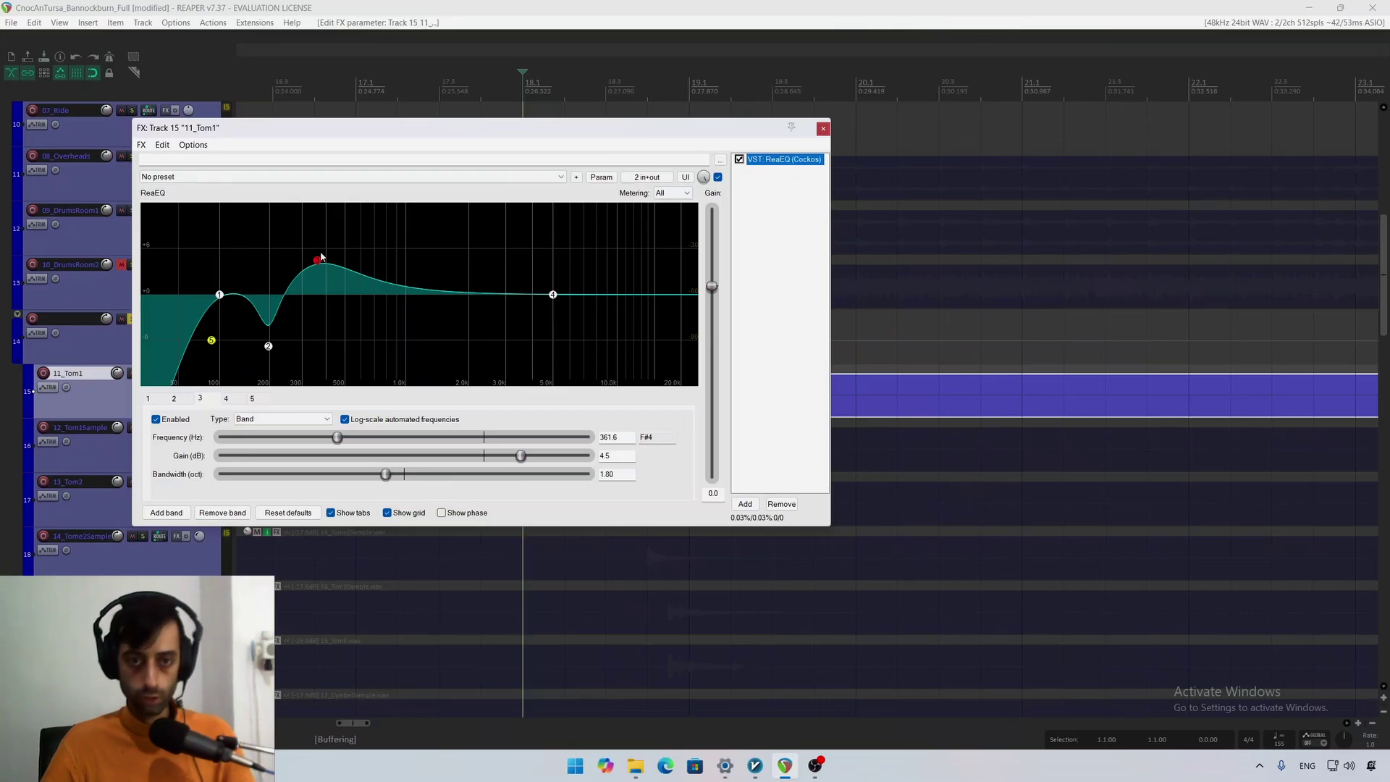
Step: Boost the 11_Tom1 EQ's high shelf by 2.1 dB at about 1293 Hz and replay the fill
{"action": "left_click_drag", "start_coordinate": [552, 295], "coordinate": [432, 285]}
{"action": "key", "text": "space"}
{"action": "key", "text": "space"}
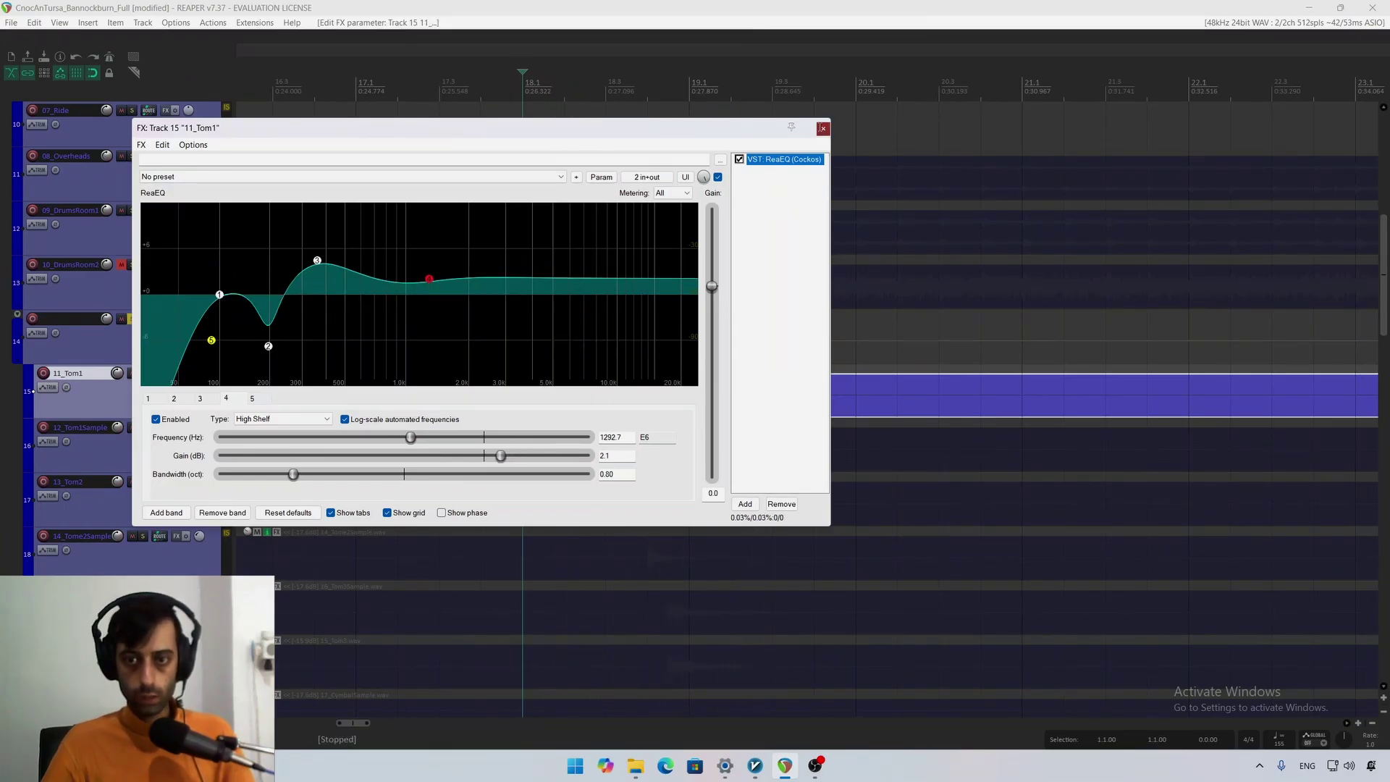
Step: Close the 11_Tom1 effects window, unsolo the track, adjust its pan and play the tom fill
{"action": "key", "text": "Escape"}
{"action": "left_click", "coordinate": [143, 374]}
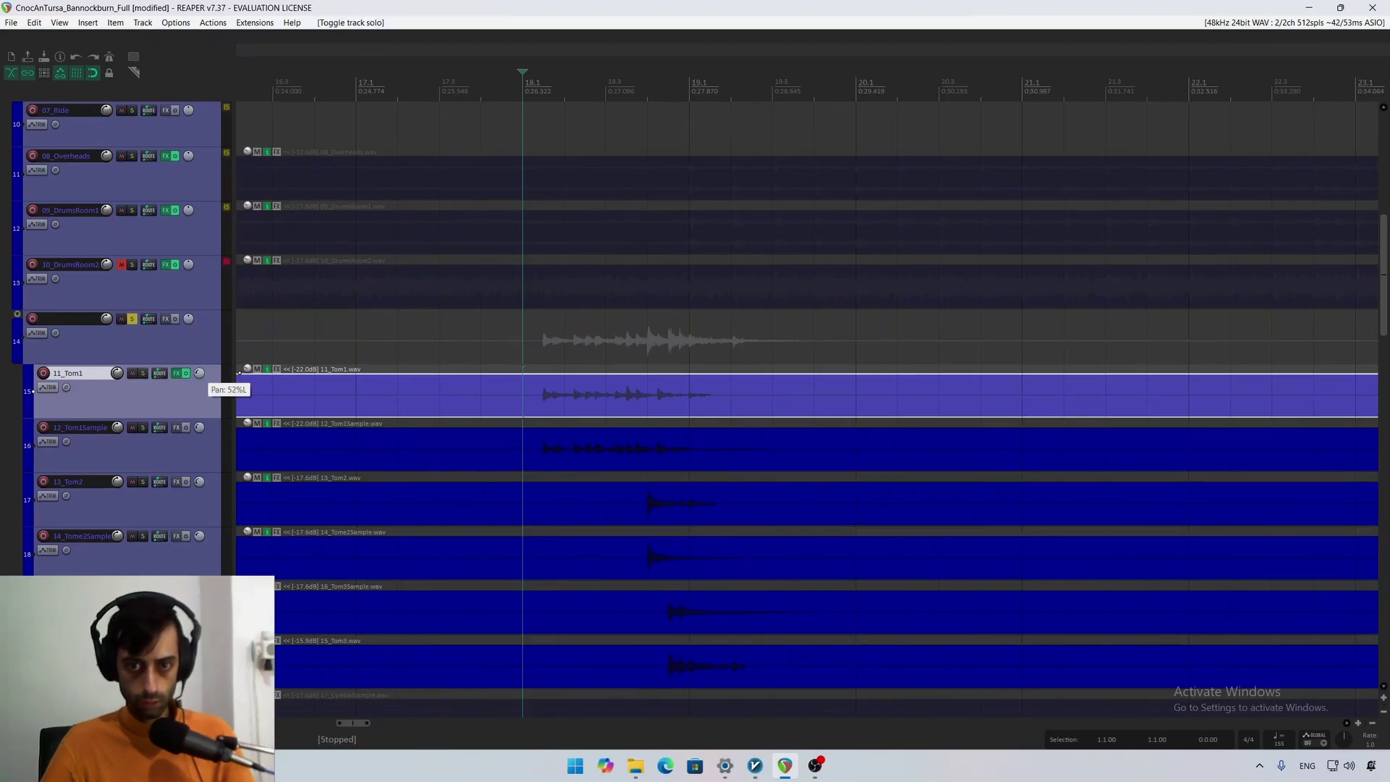
{"action": "key", "text": "space"}
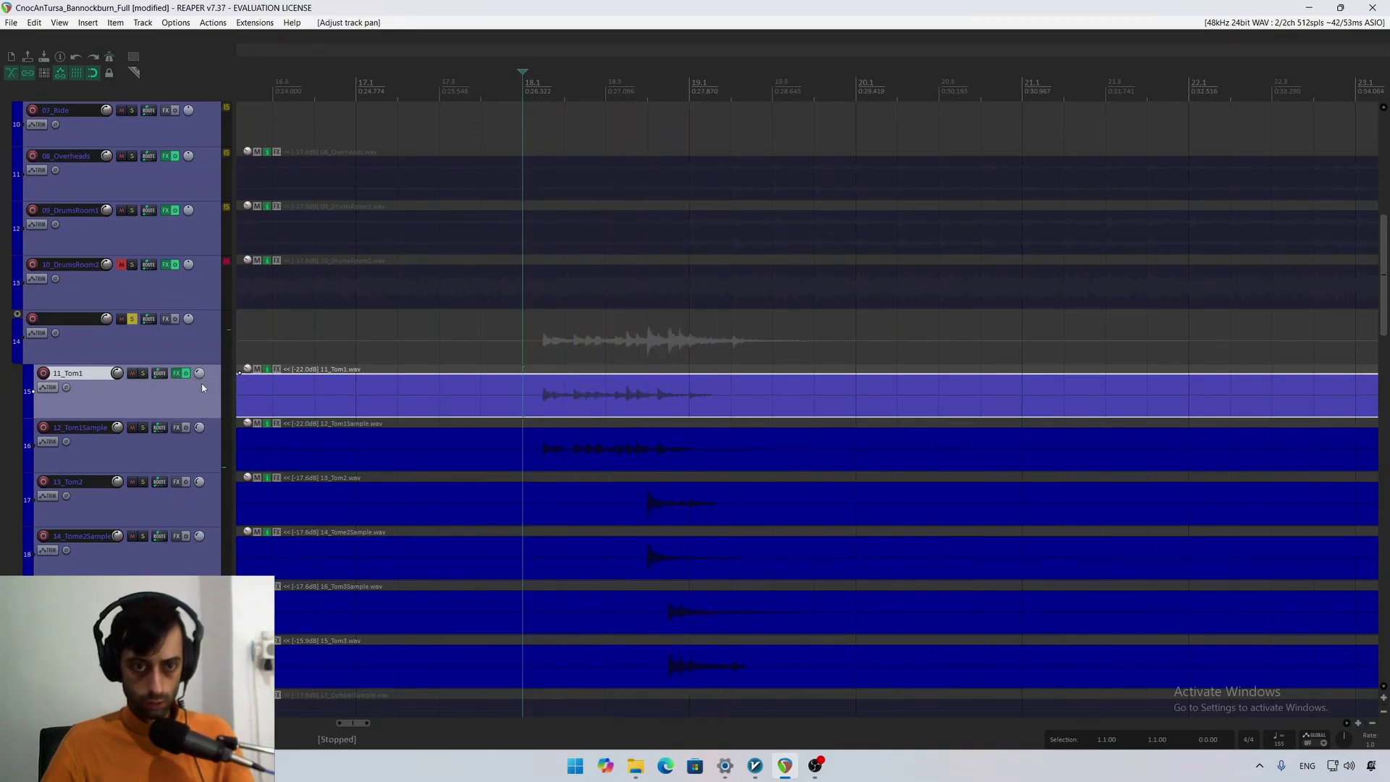
Step: Solo the 12_Tom1Sample track to audition its part of the fill and check its pan settings
{"action": "left_click", "coordinate": [177, 456]}
{"action": "left_click", "coordinate": [144, 428]}
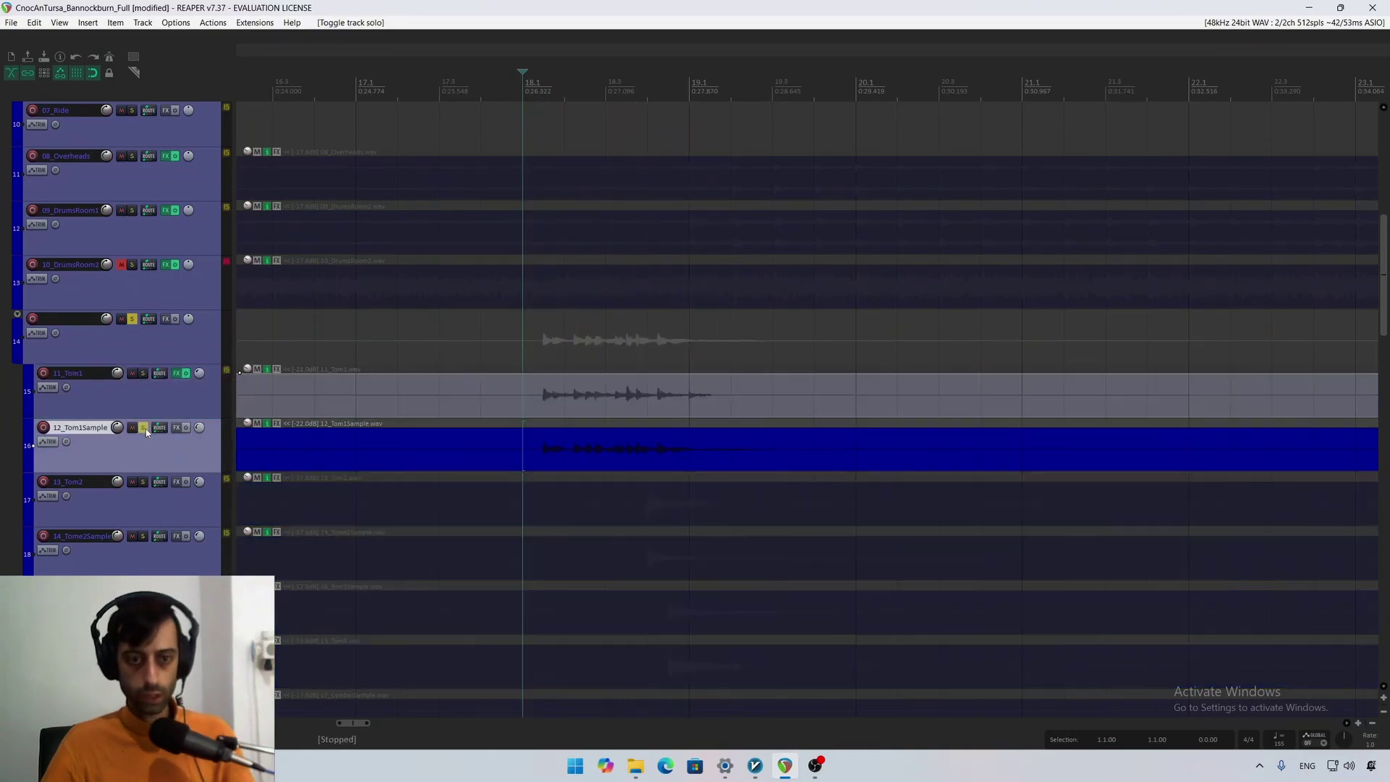
{"action": "key", "text": "space"}
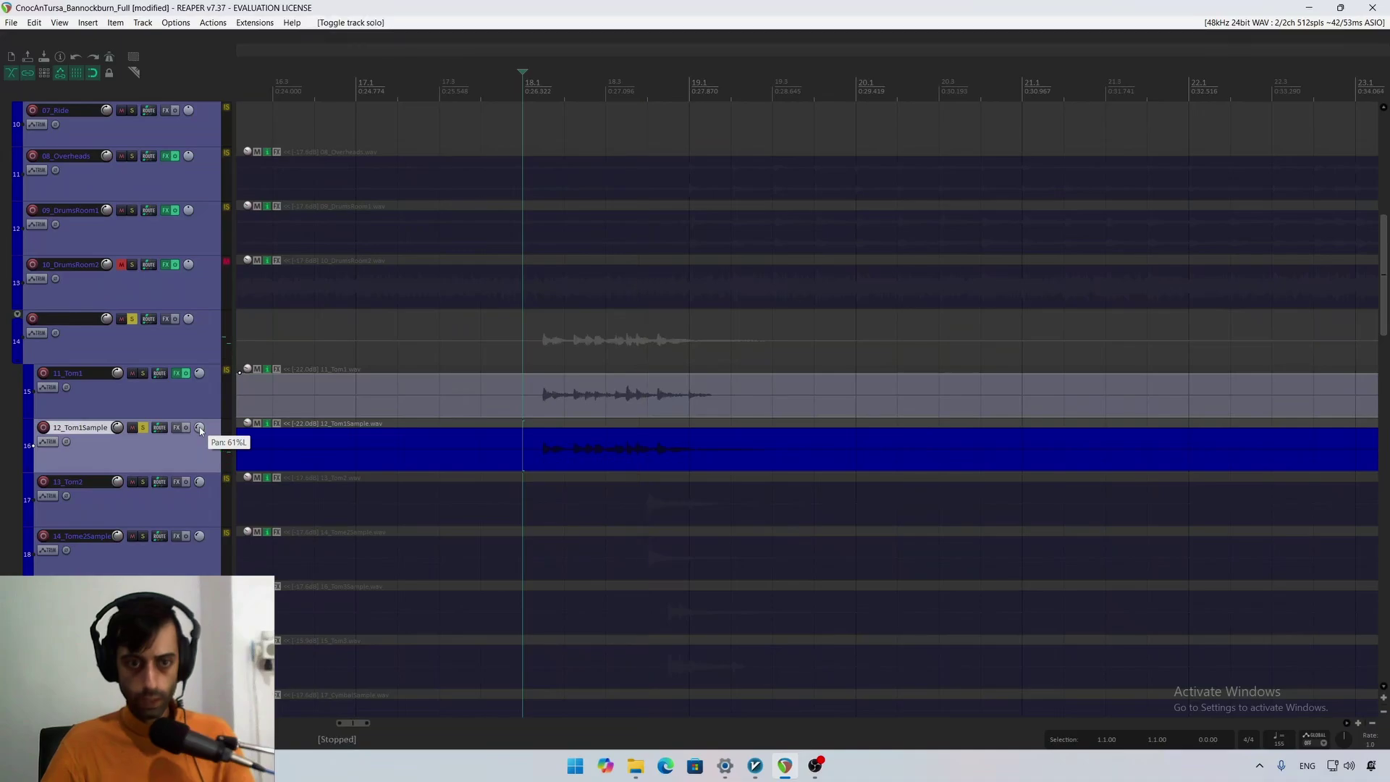
{"action": "right_click", "coordinate": [200, 429]}
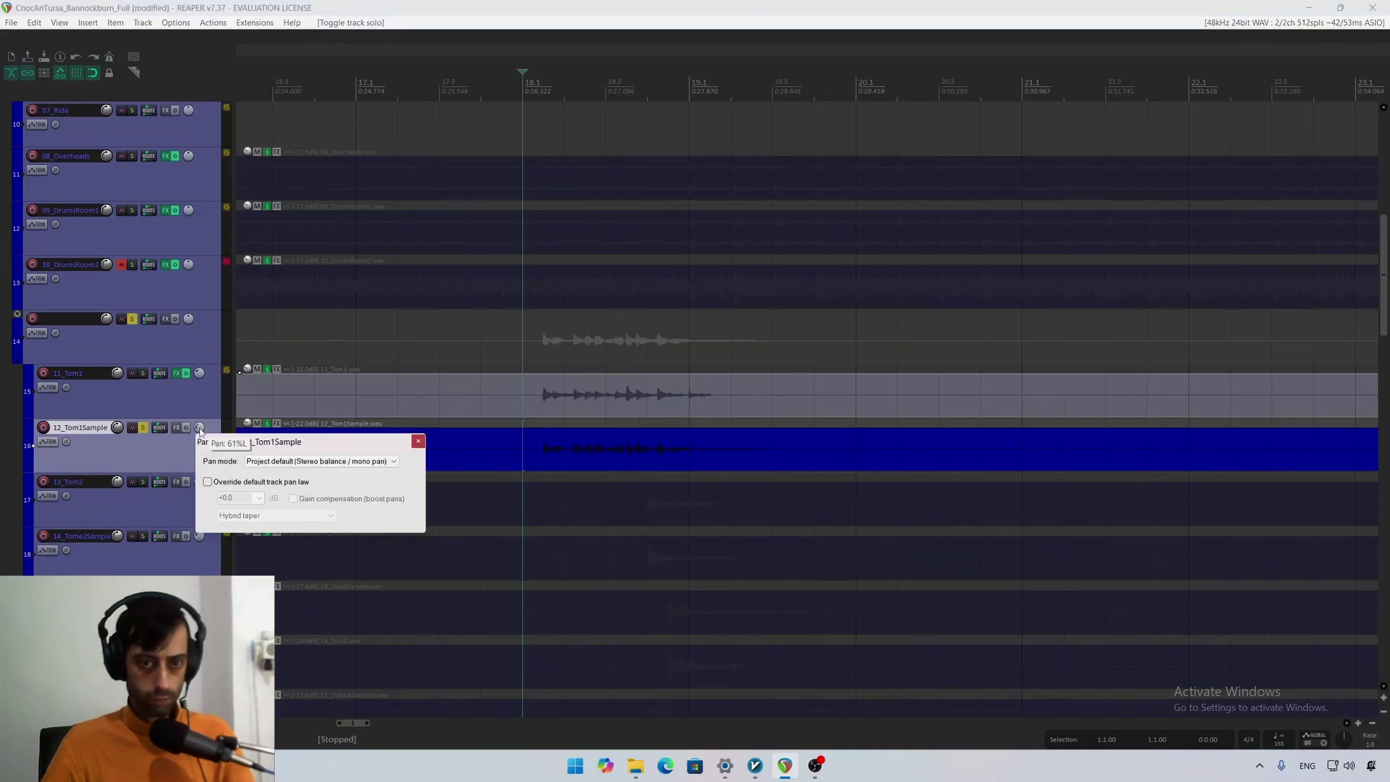
{"action": "left_click", "coordinate": [163, 454]}
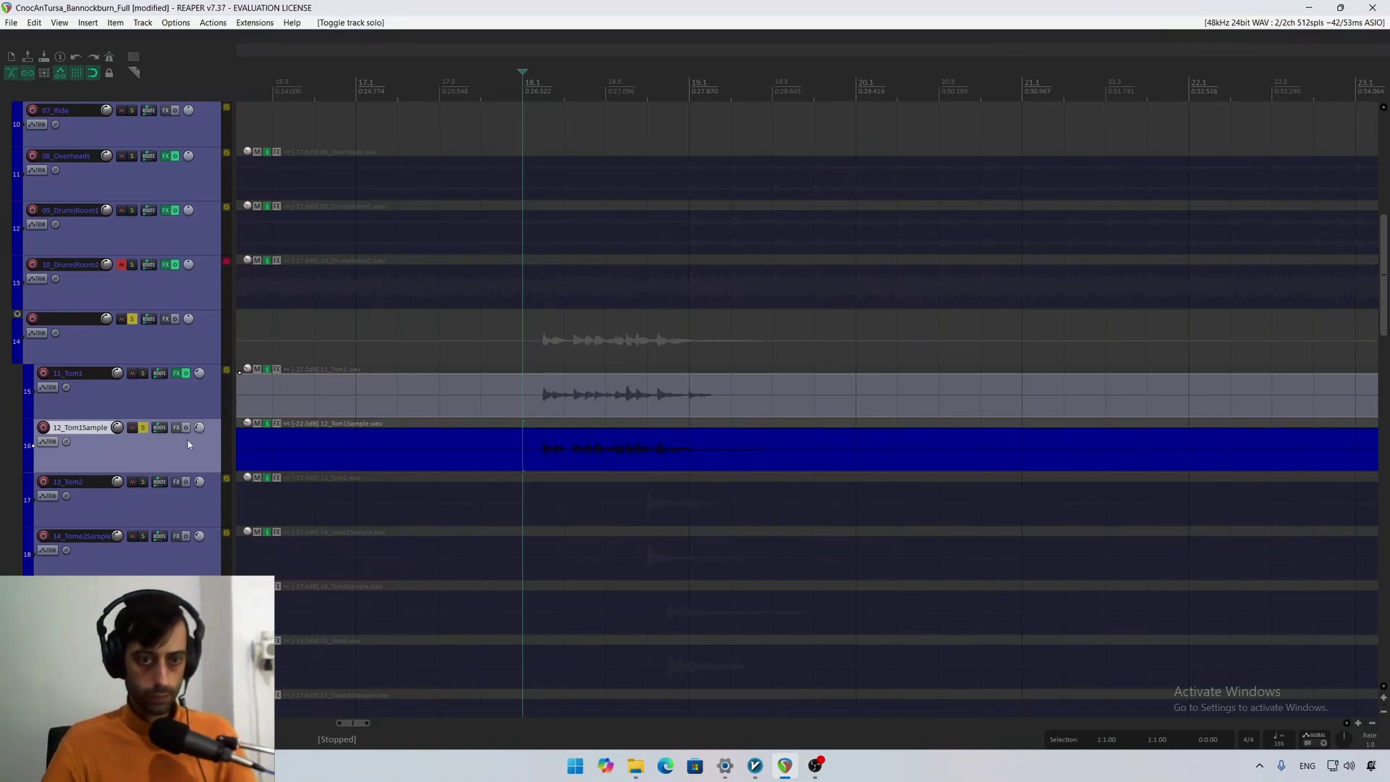
Step: Reset the pan of the 12_Tom1Sample track to center and audition the track
{"action": "mouse_move", "coordinate": [197, 433]}
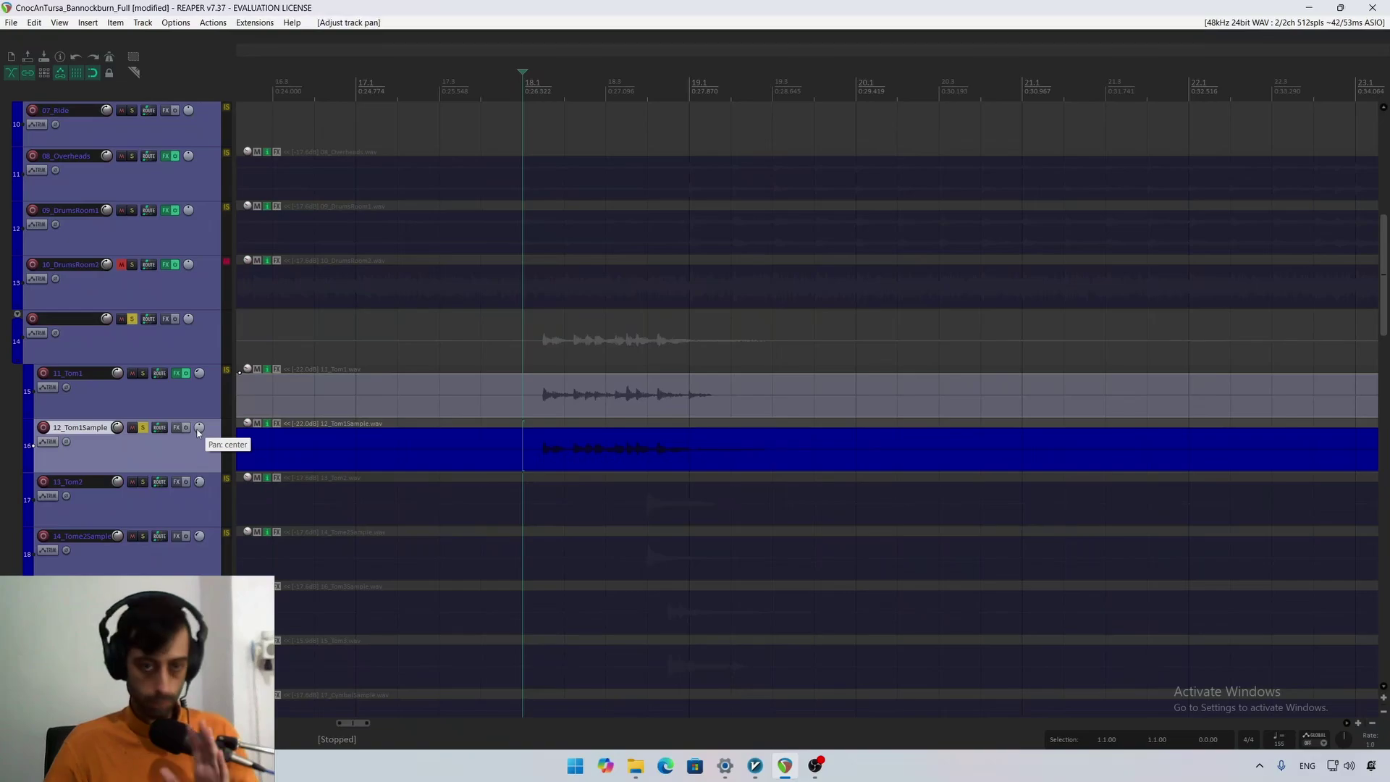
{"action": "double_click", "coordinate": [198, 428]}
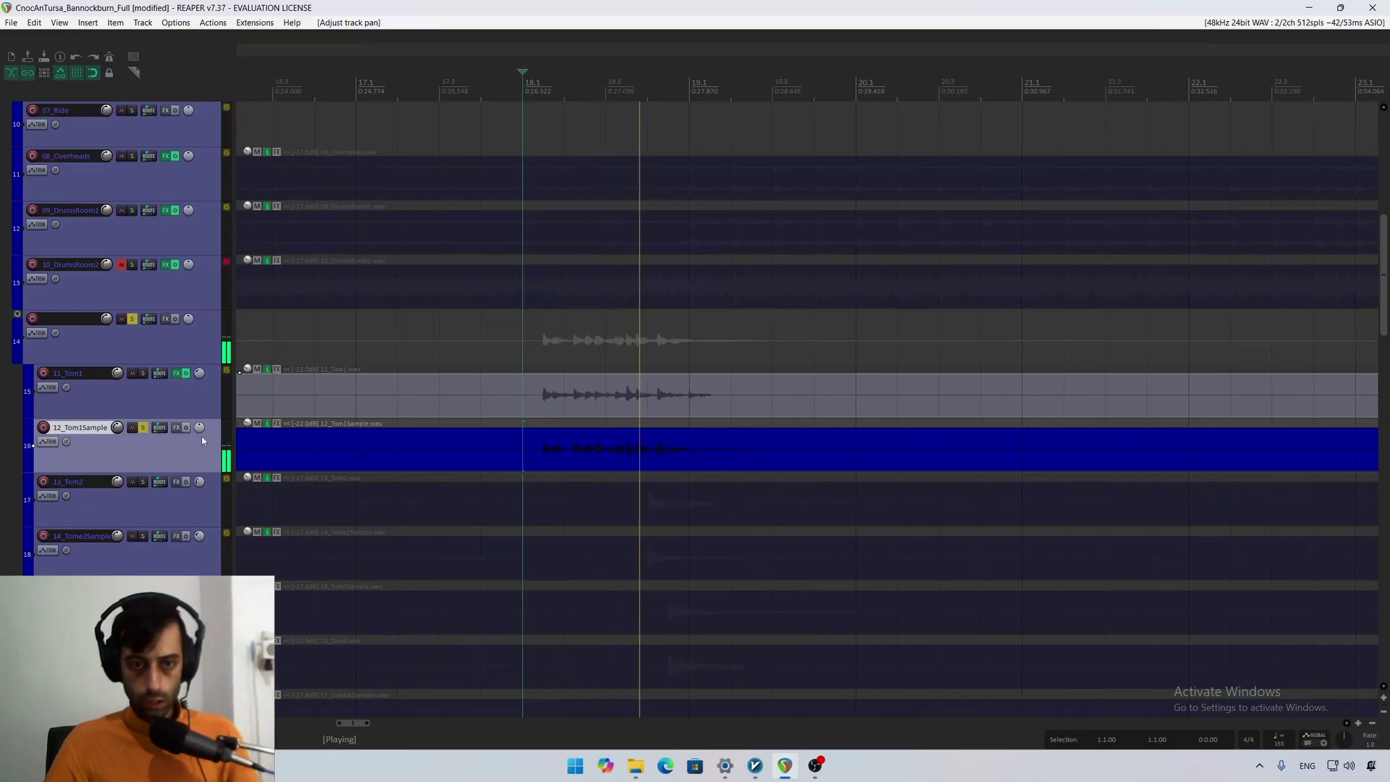
{"action": "key", "text": "space"}
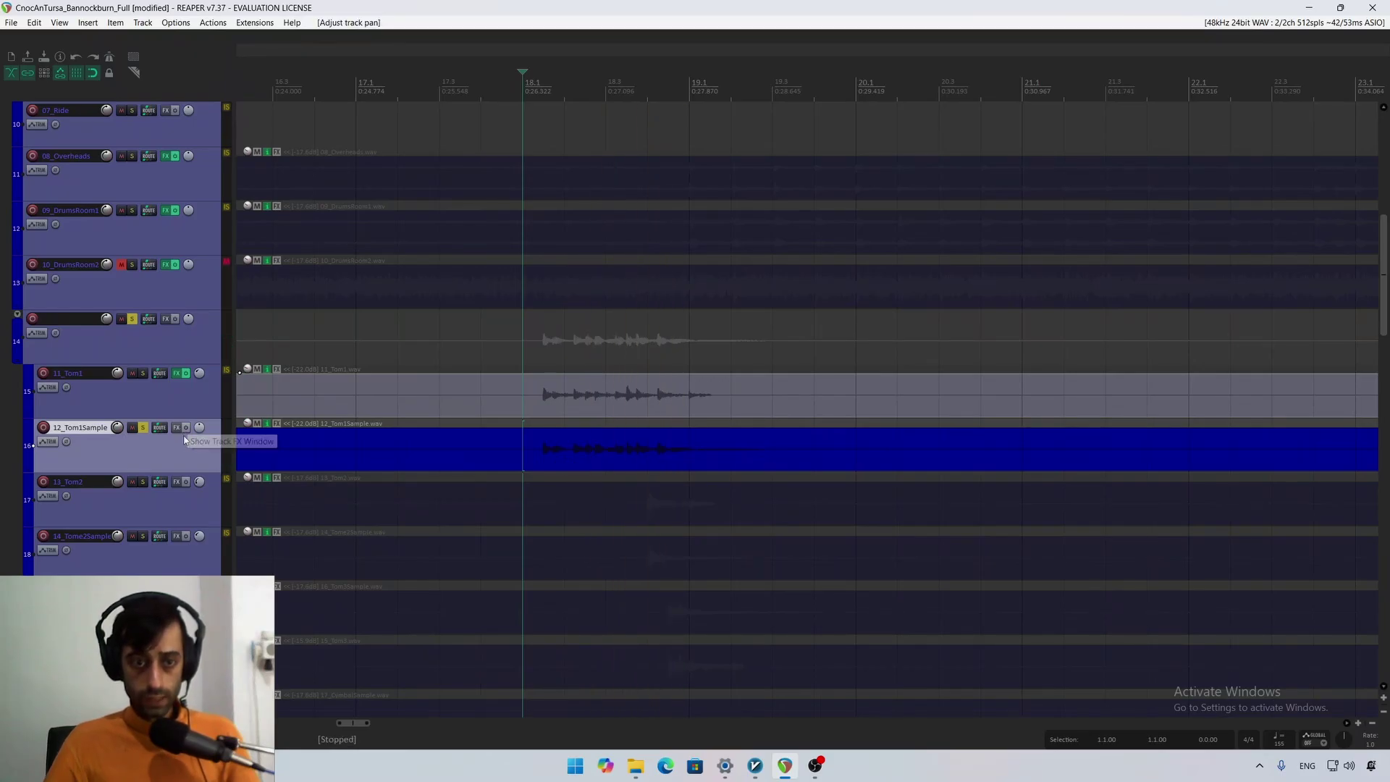
Step: Show the mixer, copy the ReaEQ from 11_Tom1 onto 12_Tom1Sample and open the copy during playback
{"action": "key", "text": "ctrl+m"}
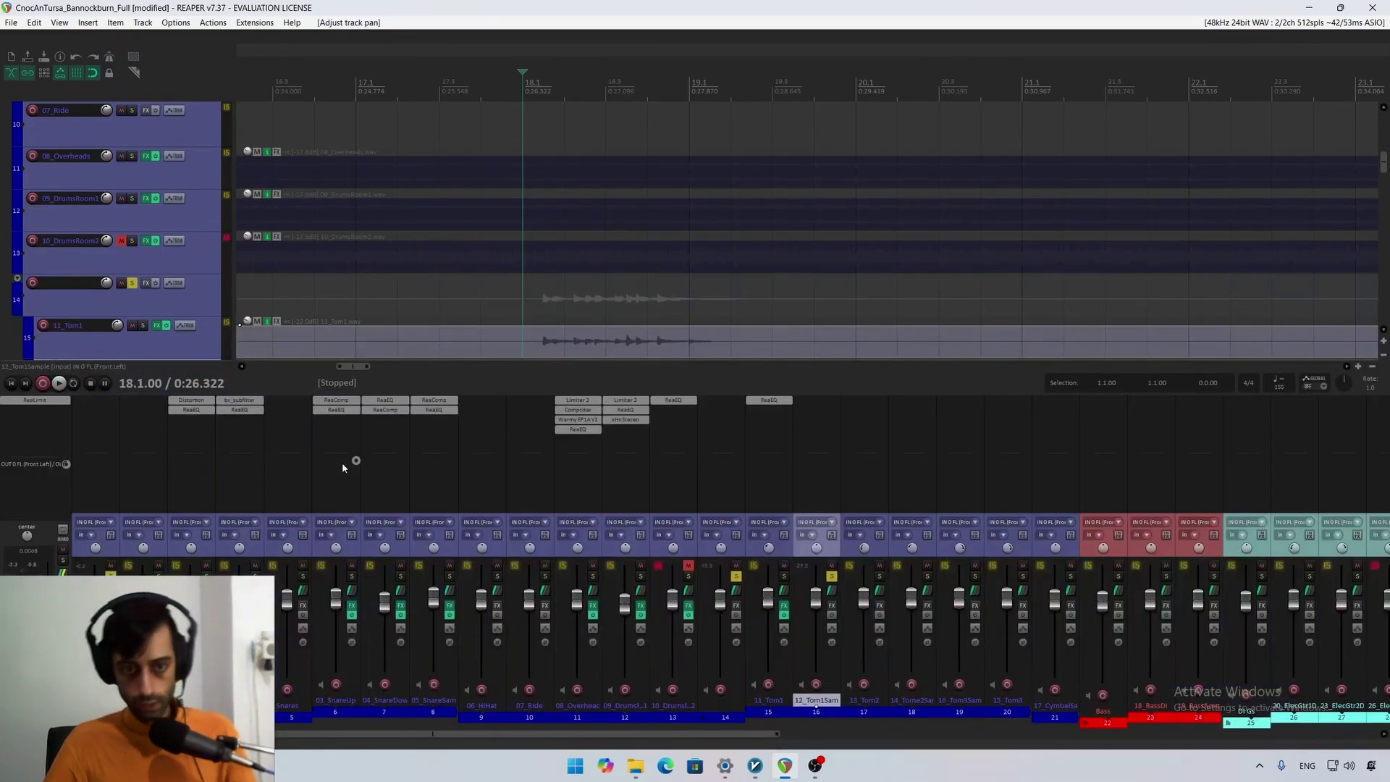
{"action": "key", "text": "space"}
{"action": "key", "text": "space"}
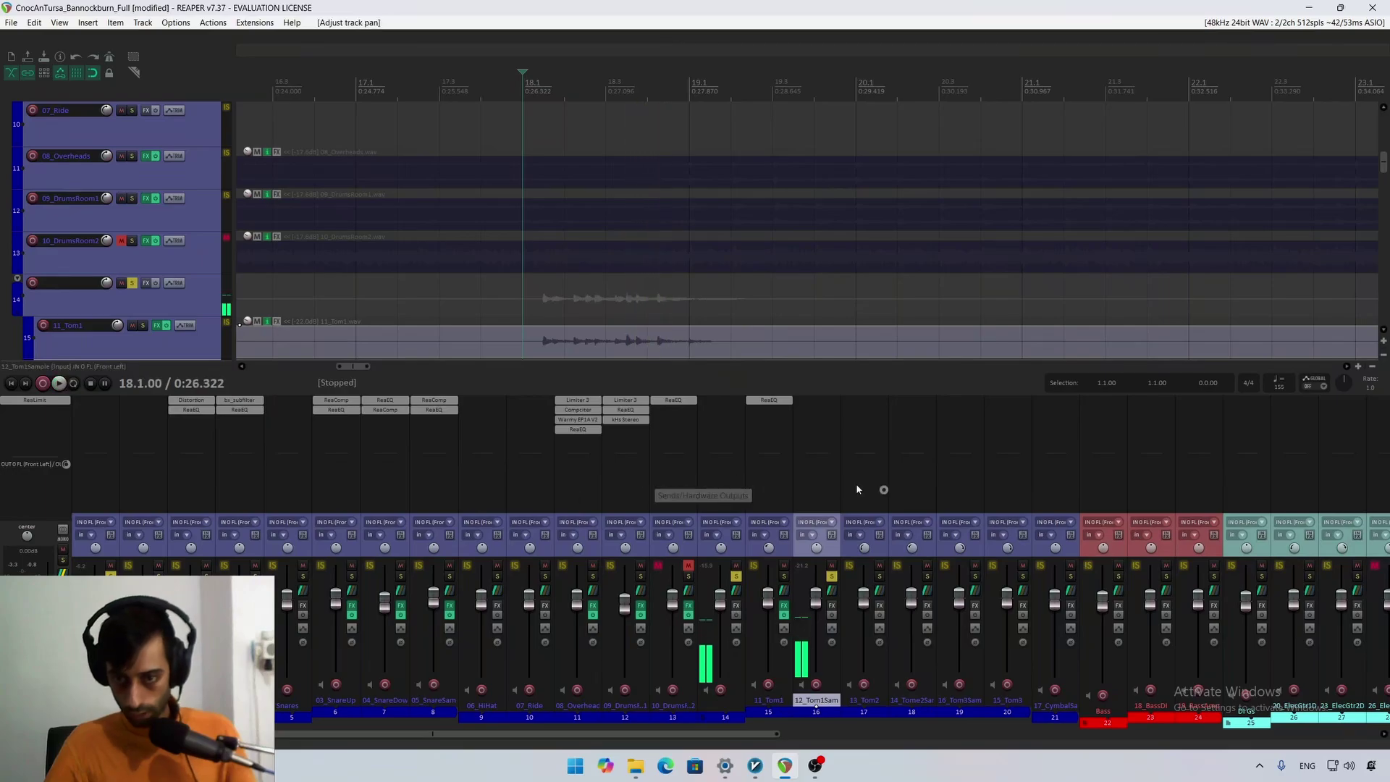
{"action": "left_click_drag", "start_coordinate": [815, 406], "coordinate": [816, 402]}
{"action": "key", "text": "space"}
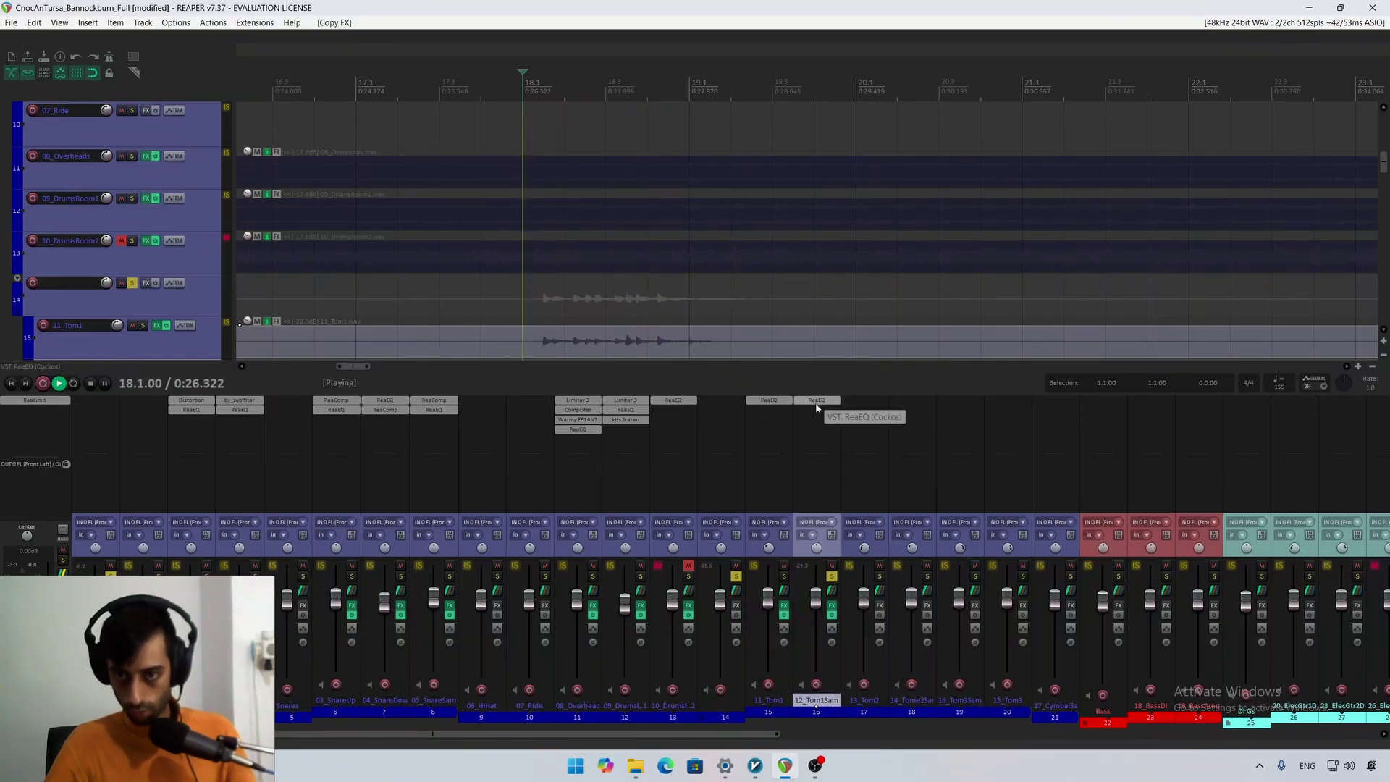
{"action": "left_click", "coordinate": [817, 402]}
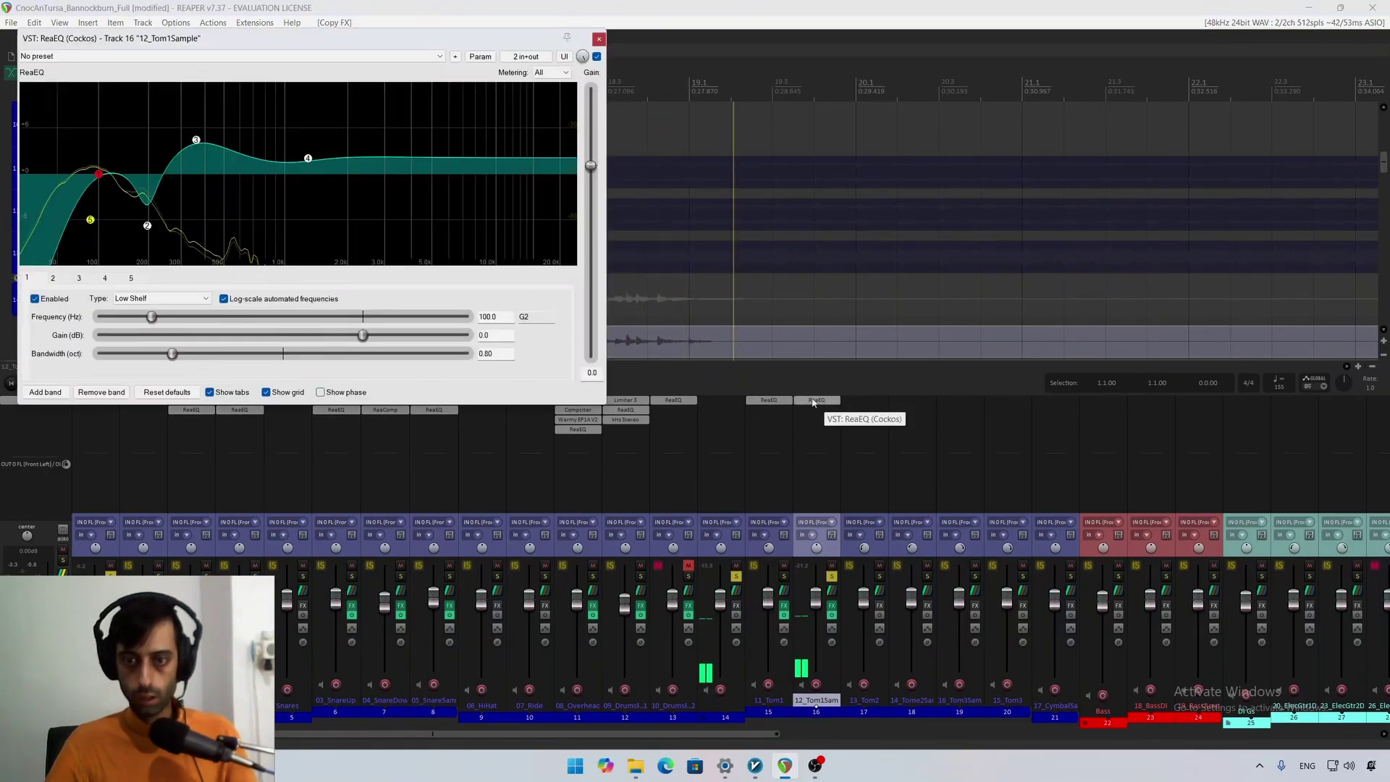
Step: Ease the ReaEQ curve: band 1 lower in frequency, band 3 about +1.7 dB at 391 Hz, band 2 about -1.8 dB with 0.20 oct
{"action": "left_click_drag", "start_coordinate": [194, 141], "coordinate": [202, 167]}
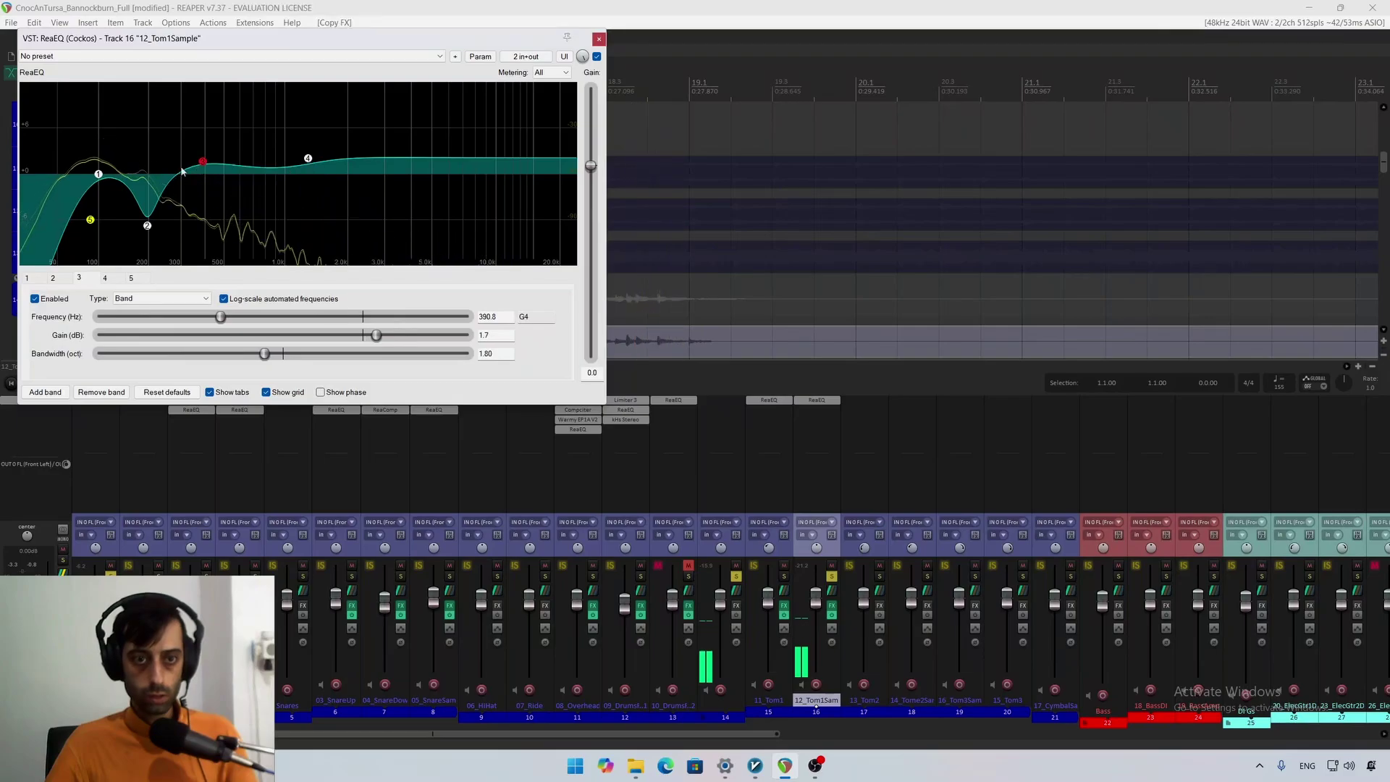
{"action": "left_click_drag", "start_coordinate": [99, 173], "coordinate": [83, 164]}
{"action": "left_click_drag", "start_coordinate": [147, 226], "coordinate": [148, 191]}
{"action": "key", "text": "space"}
{"action": "scroll", "coordinate": [147, 192], "scroll_direction": "down", "scroll_amount": 4}
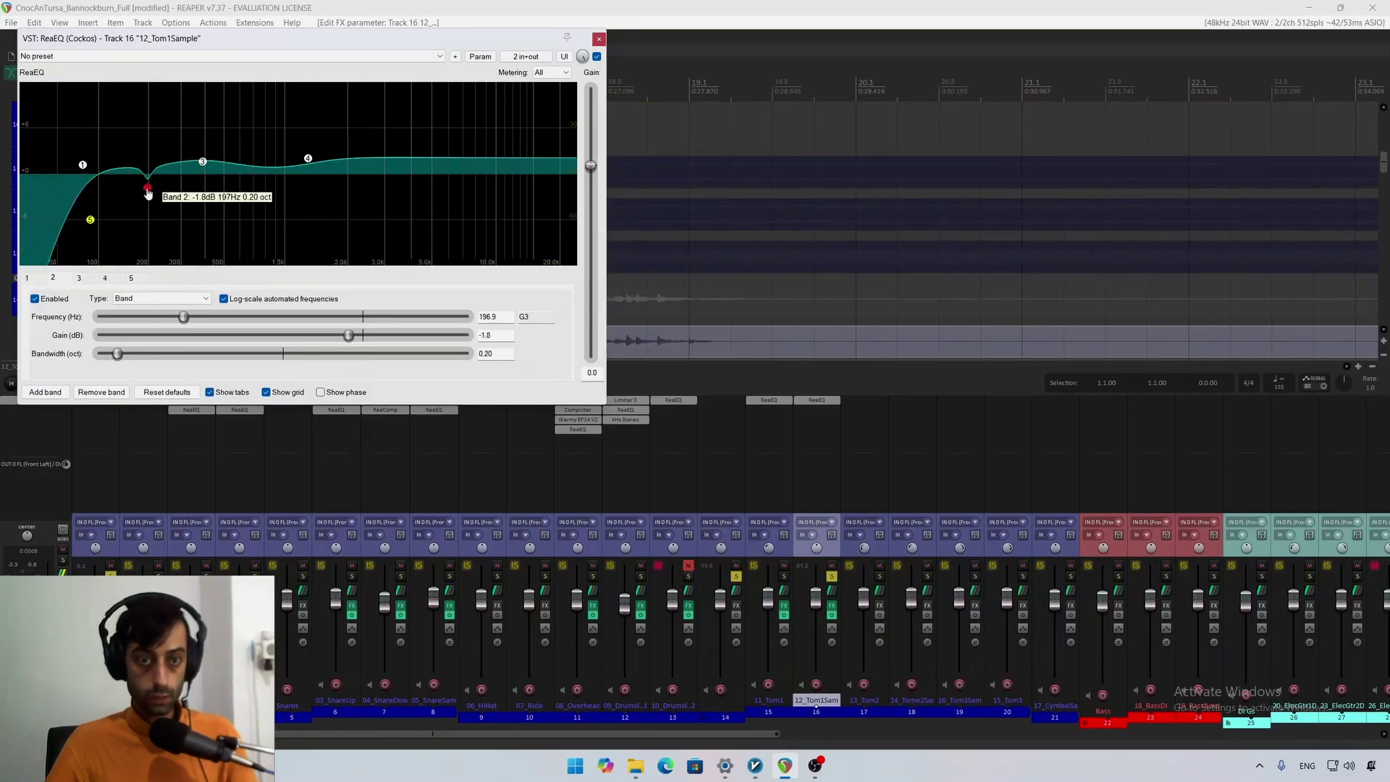
Step: Sweep band 2 as a boost of about 8.9 dB near 183 Hz and turn it into a narrow cut slightly lower in frequency
{"action": "key", "text": "space"}
{"action": "left_click_drag", "start_coordinate": [147, 191], "coordinate": [142, 107]}
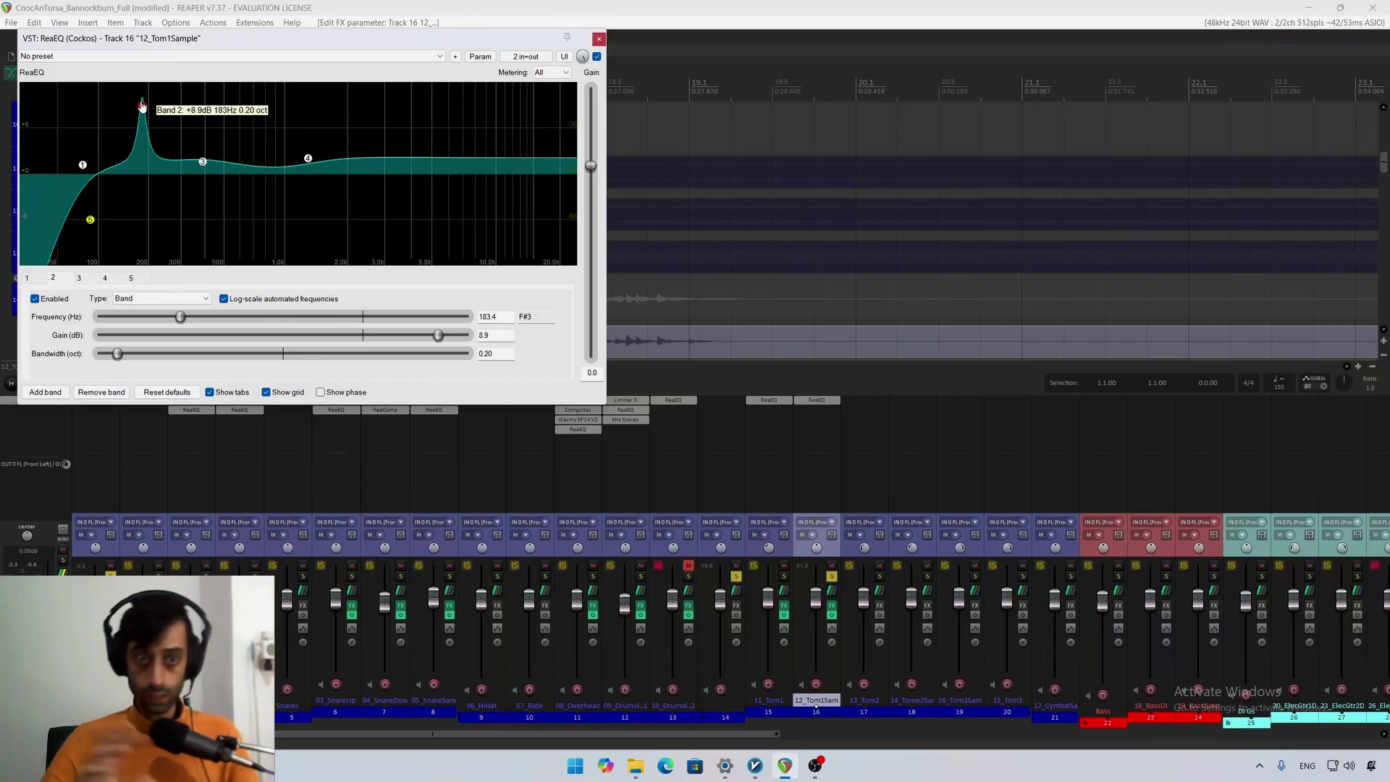
{"action": "key", "text": "space"}
{"action": "left_click_drag", "start_coordinate": [143, 107], "coordinate": [139, 223]}
{"action": "key", "text": "space"}
Step: Boost band 3 further at a slightly higher frequency and audition the tom sample
{"action": "mouse_move", "coordinate": [204, 152]}
{"action": "left_mouse_down"}
{"action": "mouse_move", "coordinate": [217, 135]}
{"action": "mouse_move", "coordinate": [209, 145]}
{"action": "left_mouse_up"}
{"action": "key", "text": "space"}
{"action": "key", "text": "space"}
Step: Add a sixth band, sweep it to about 369 Hz and make it a 0.14 oct cut of about 7.8 dB
{"action": "double_click", "coordinate": [247, 151]}
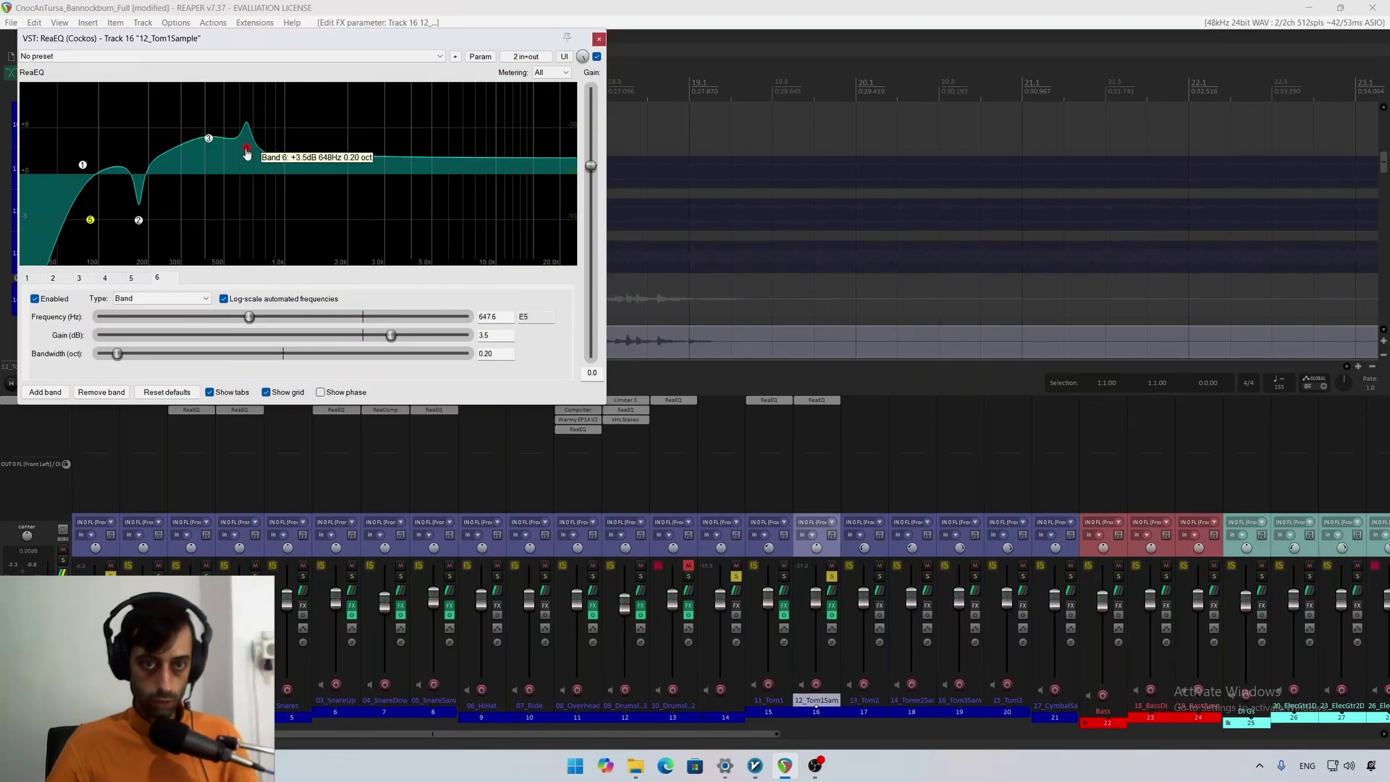
{"action": "key", "text": "space"}
{"action": "left_click_drag", "start_coordinate": [247, 153], "coordinate": [199, 130]}
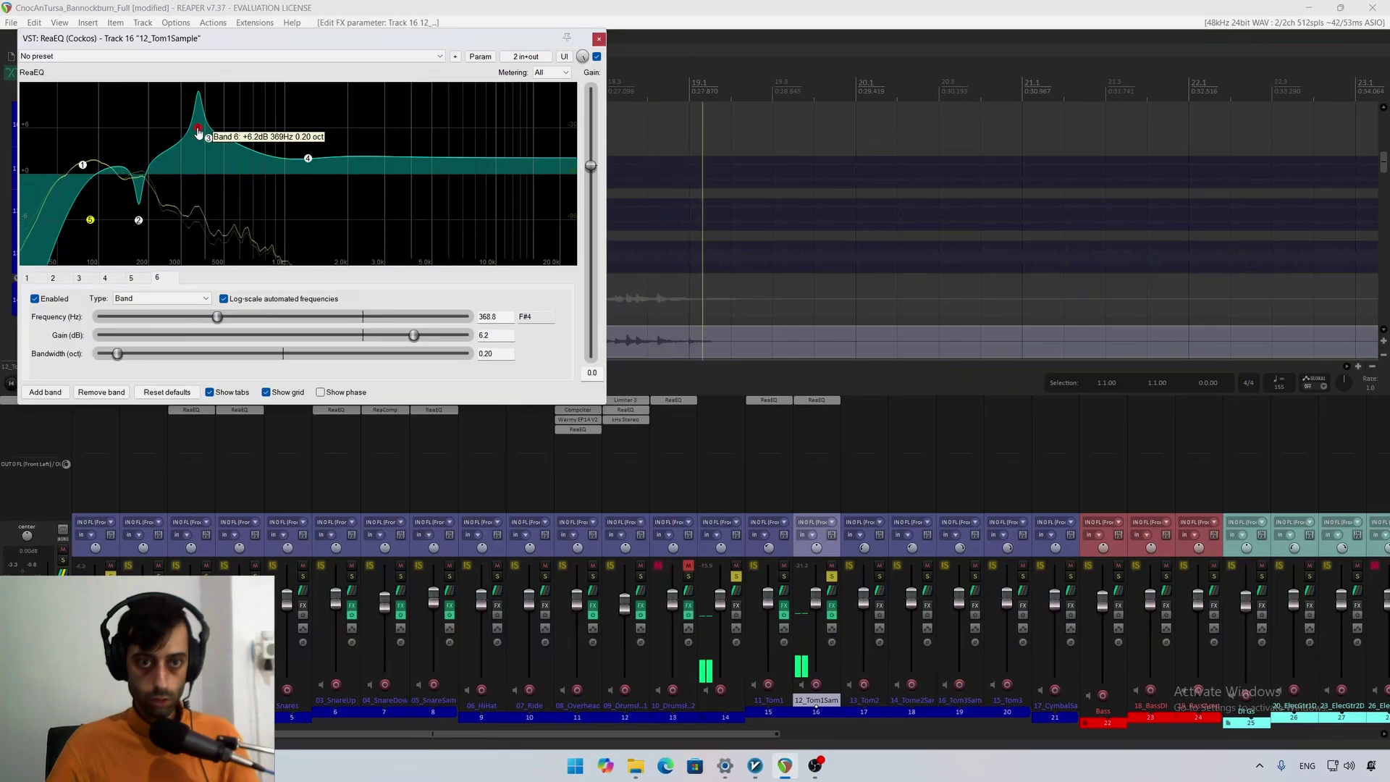
{"action": "left_click_drag", "start_coordinate": [413, 335], "coordinate": [340, 337]}
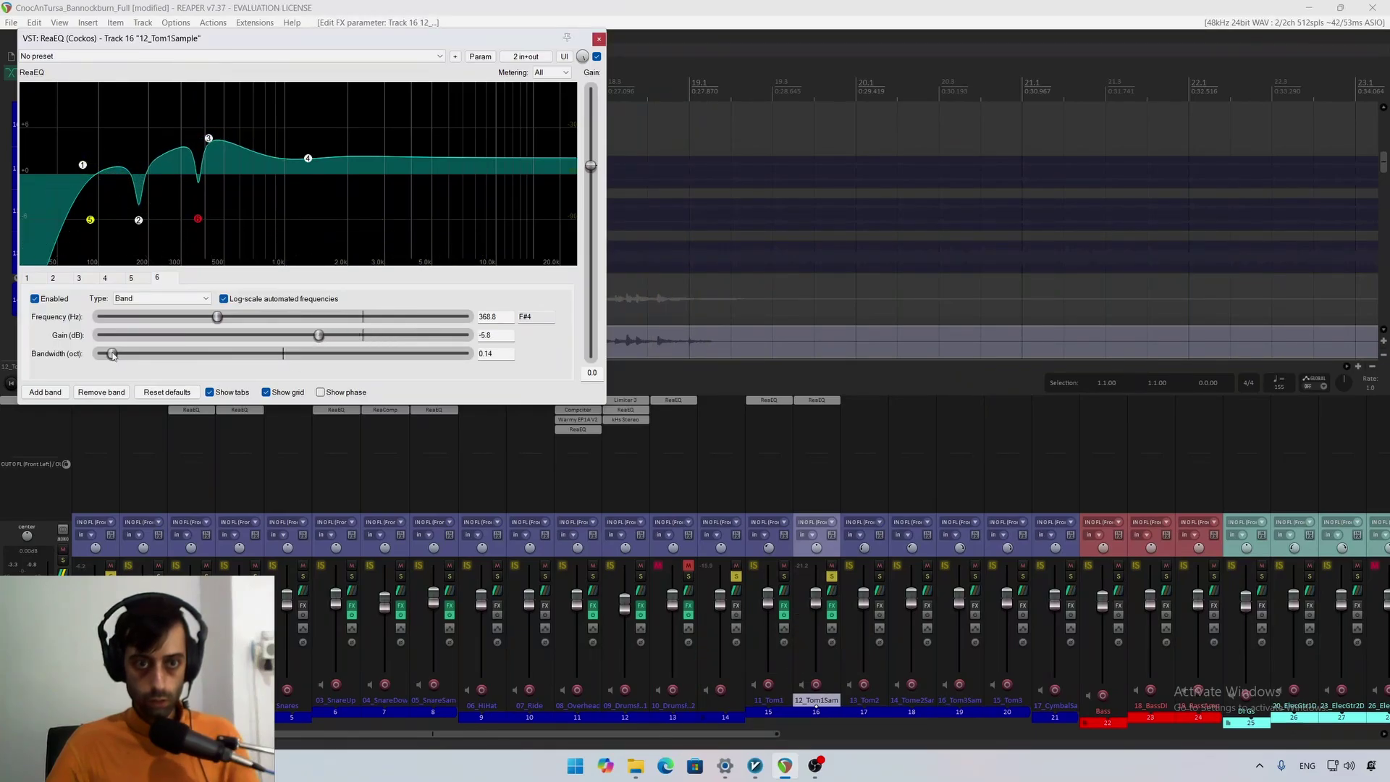
{"action": "left_click_drag", "start_coordinate": [318, 335], "coordinate": [304, 336]}
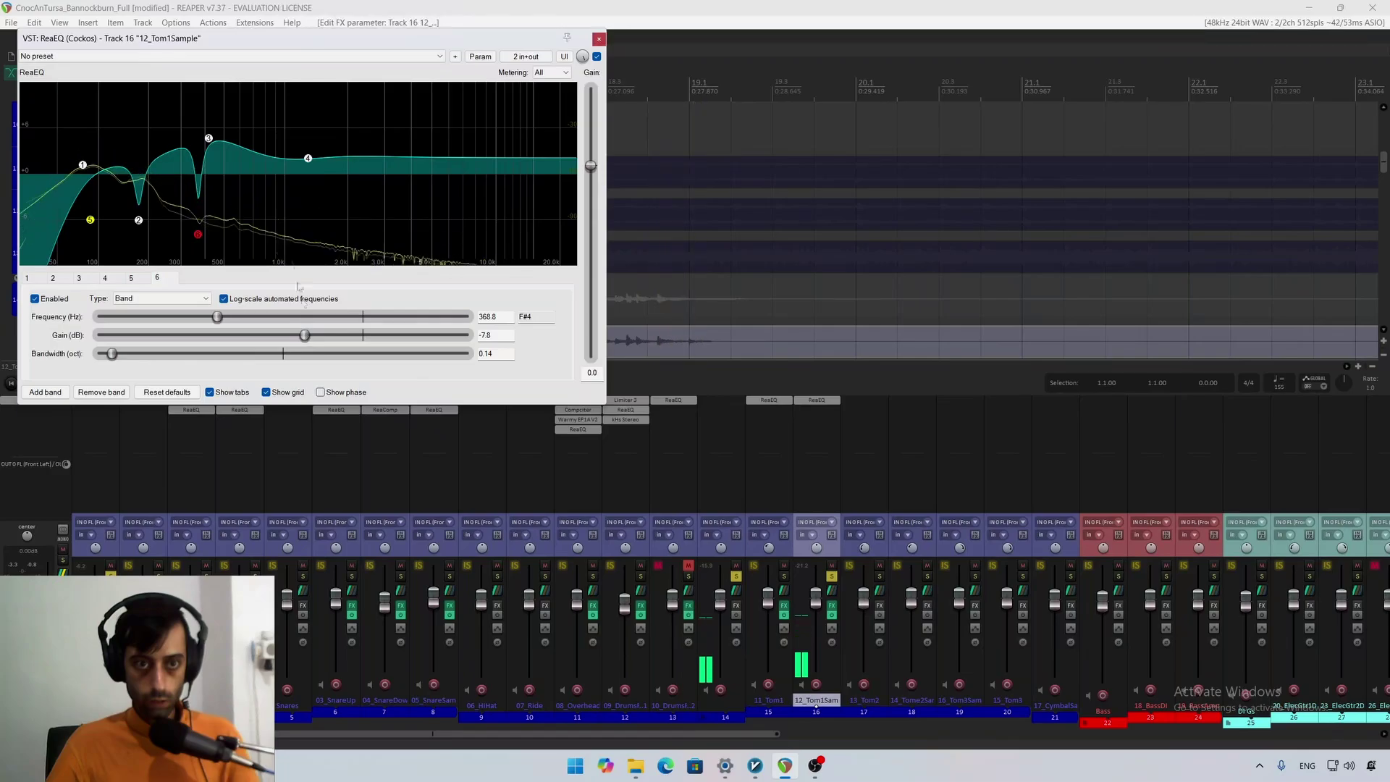
Step: Raise band 3 to about +6.7 dB at 444 Hz and deepen the band 6 cut to about -10.9 dB
{"action": "left_click_drag", "start_coordinate": [209, 138], "coordinate": [217, 118]}
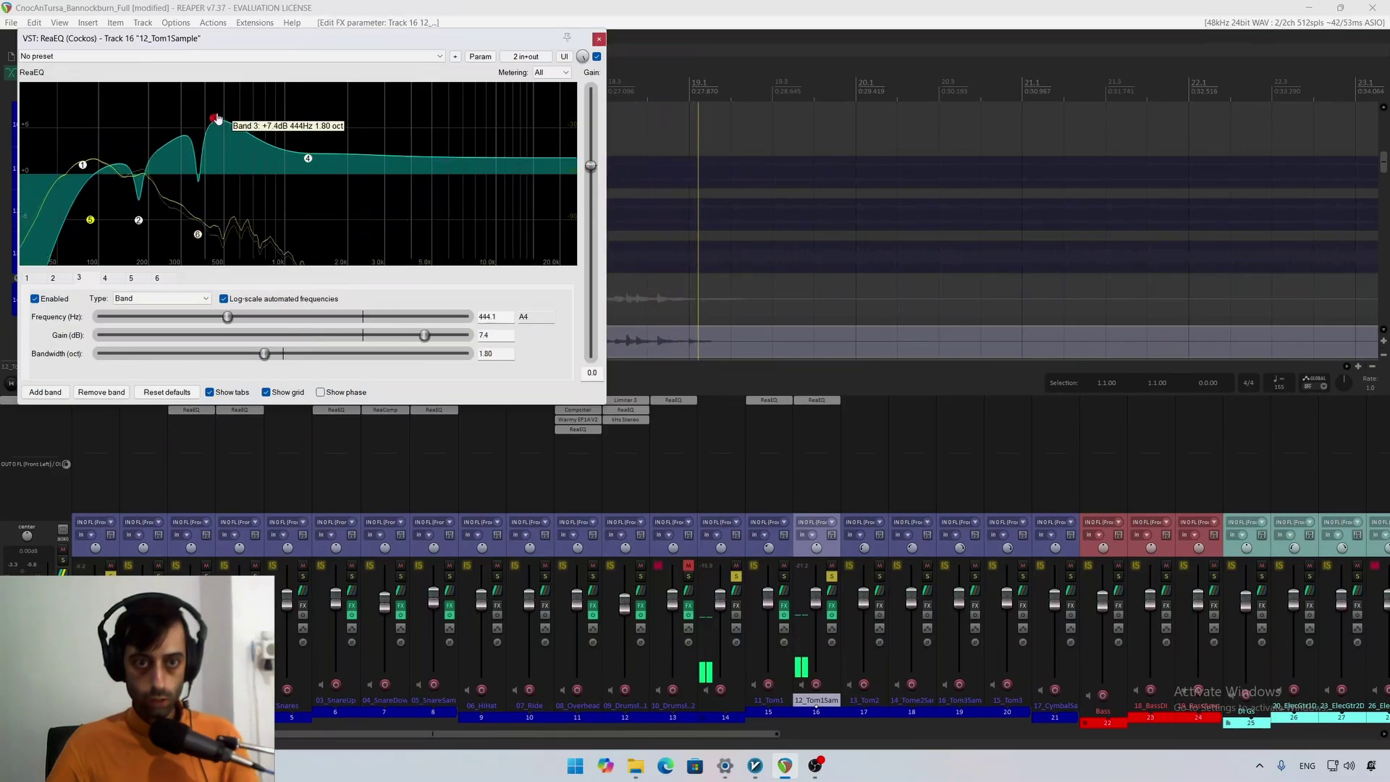
{"action": "left_click_drag", "start_coordinate": [424, 335], "coordinate": [422, 340]}
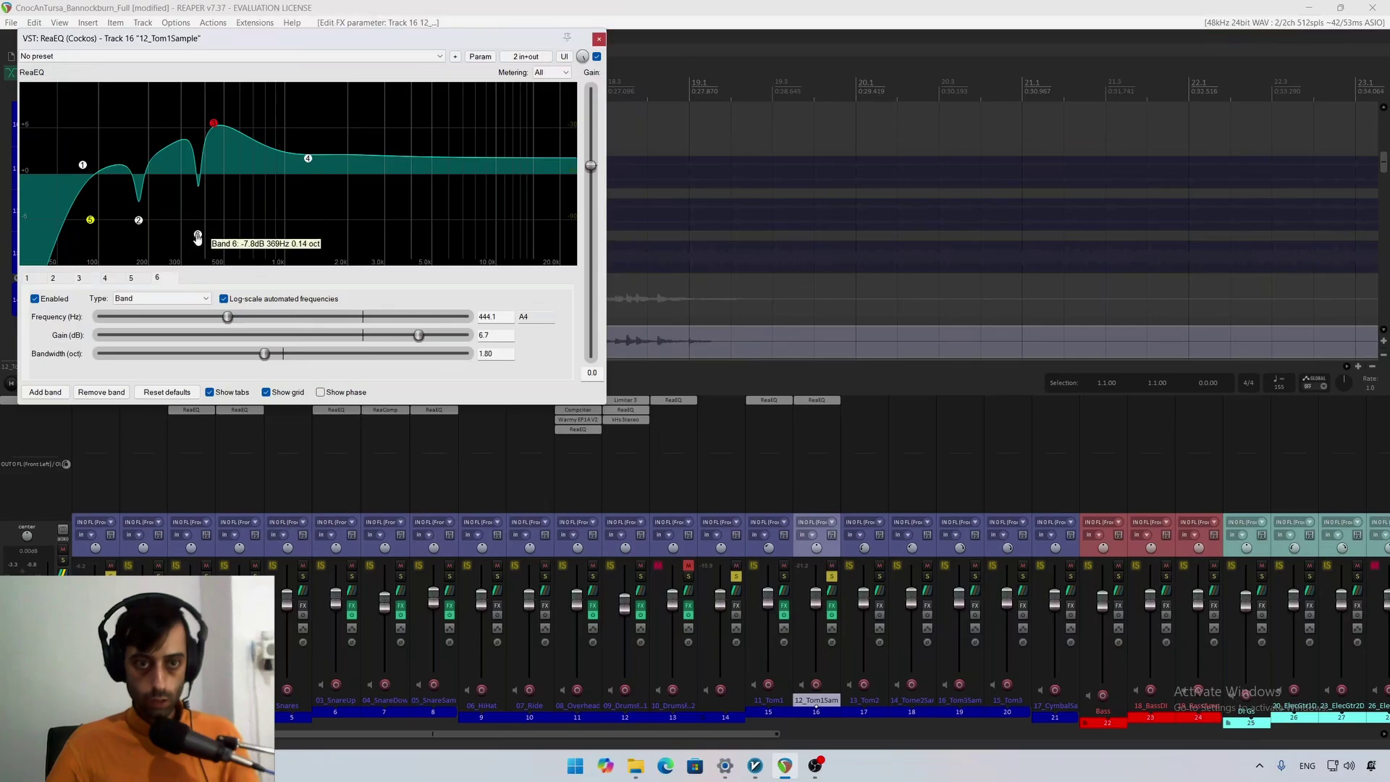
{"action": "left_click", "coordinate": [198, 236]}
{"action": "left_click_drag", "start_coordinate": [298, 338], "coordinate": [285, 341]}
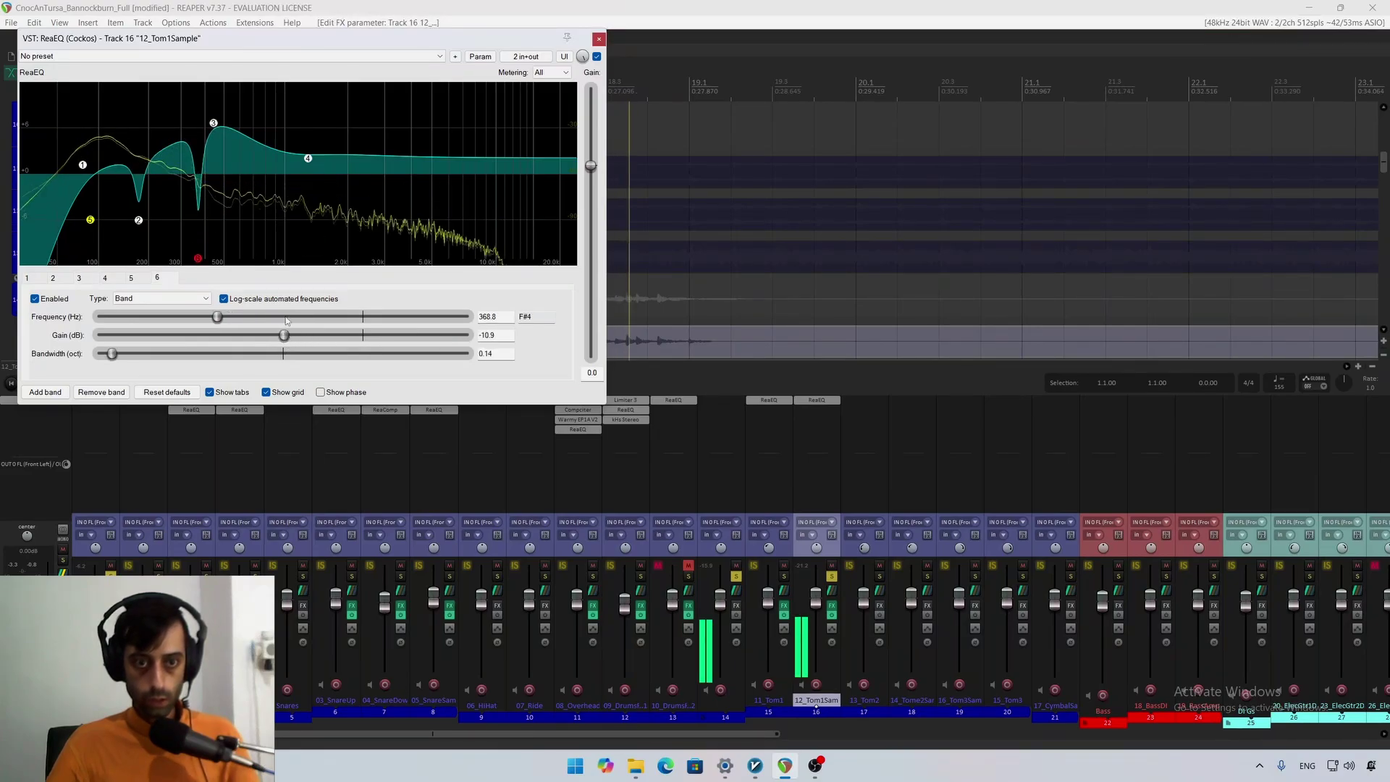
Step: Set the high shelf to about +2.6 dB at 1348 Hz, and trim the EQ's output gain to about -1.1 dB after a bypass comparison
{"action": "mouse_move", "coordinate": [309, 159]}
{"action": "left_mouse_down"}
{"action": "mouse_move", "coordinate": [325, 139]}
{"action": "mouse_move", "coordinate": [314, 159]}
{"action": "left_mouse_up"}
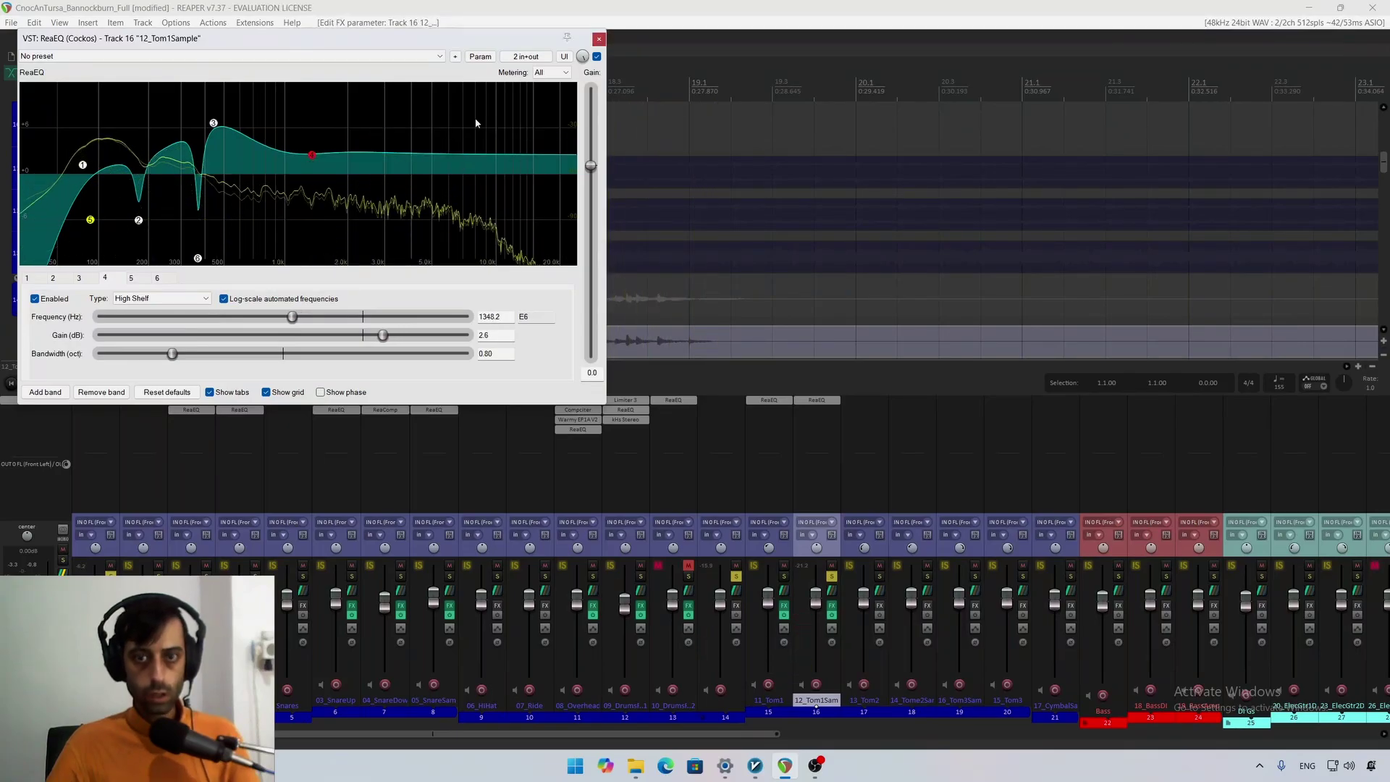
{"action": "left_click", "coordinate": [597, 56]}
{"action": "left_click", "coordinate": [597, 57]}
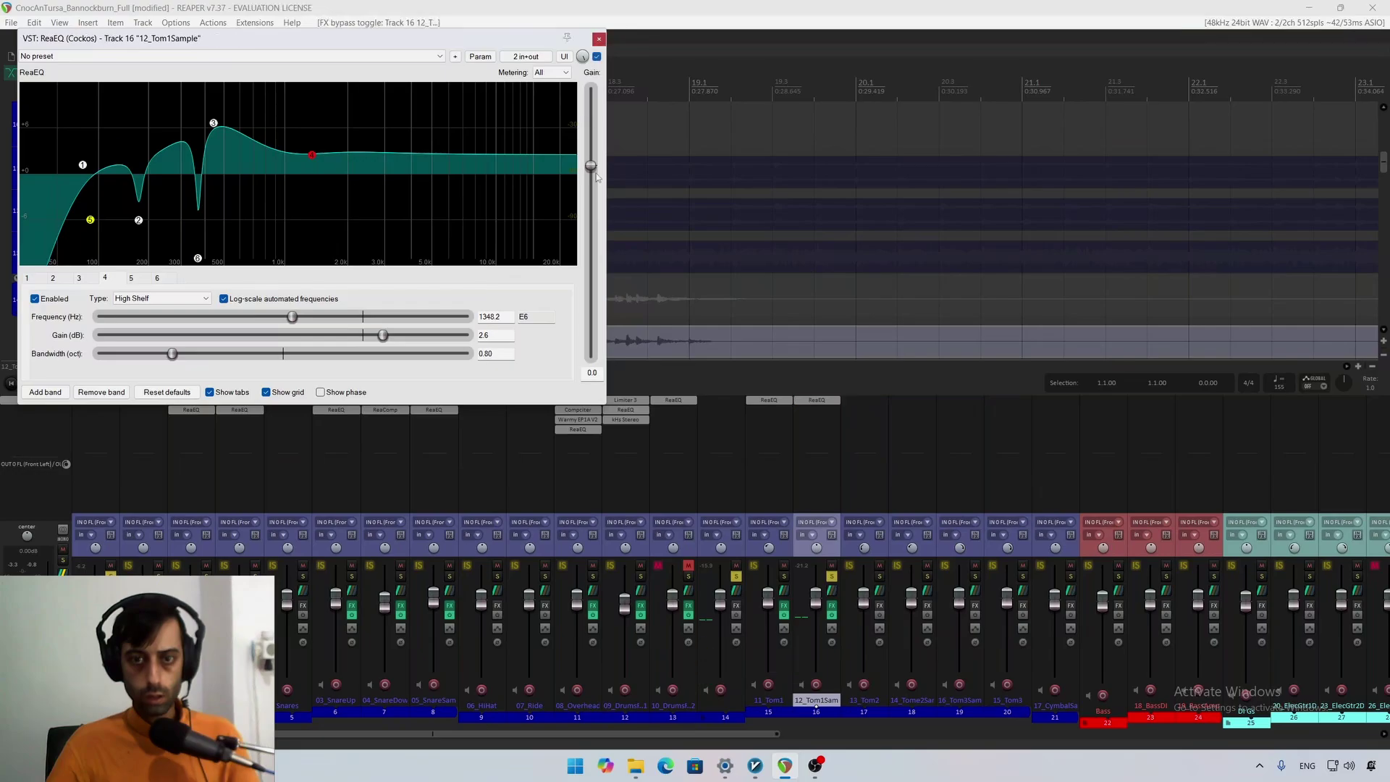
{"action": "left_click_drag", "start_coordinate": [591, 166], "coordinate": [590, 181]}
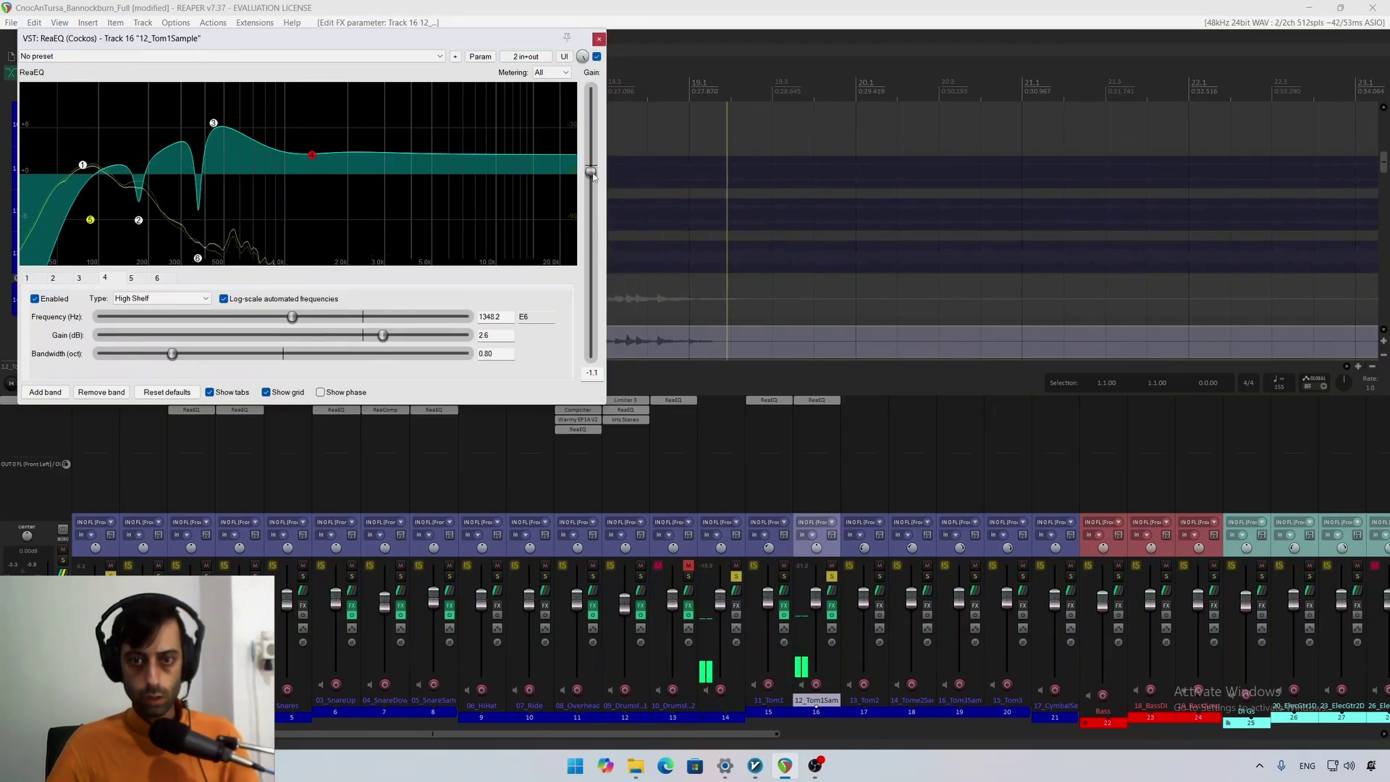
{"action": "key", "text": "space"}
{"action": "left_click", "coordinate": [599, 39]}
Step: Clear the solo on 12_Tom1Sample during playback and solo 11_Tom1 to compare how they sound
{"action": "key", "text": "space"}
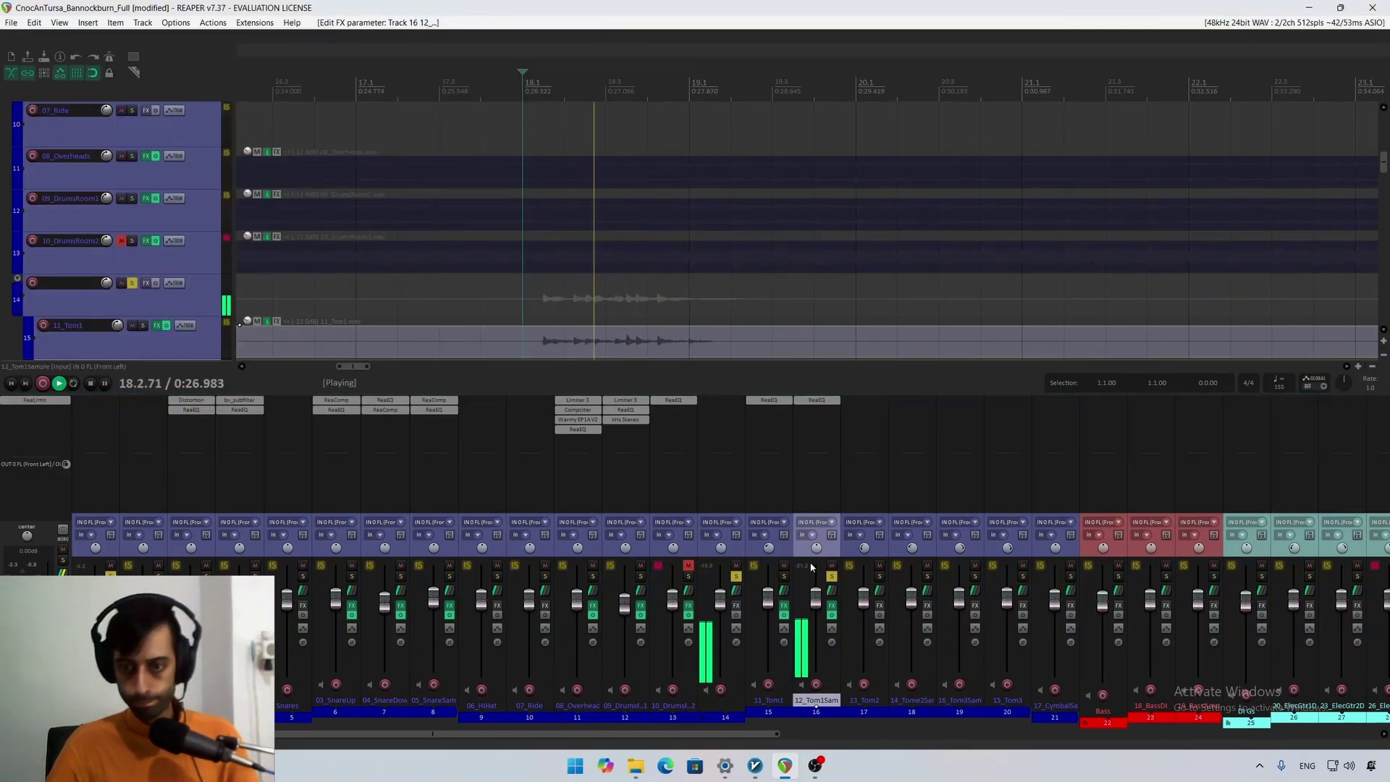
{"action": "left_click", "coordinate": [831, 576]}
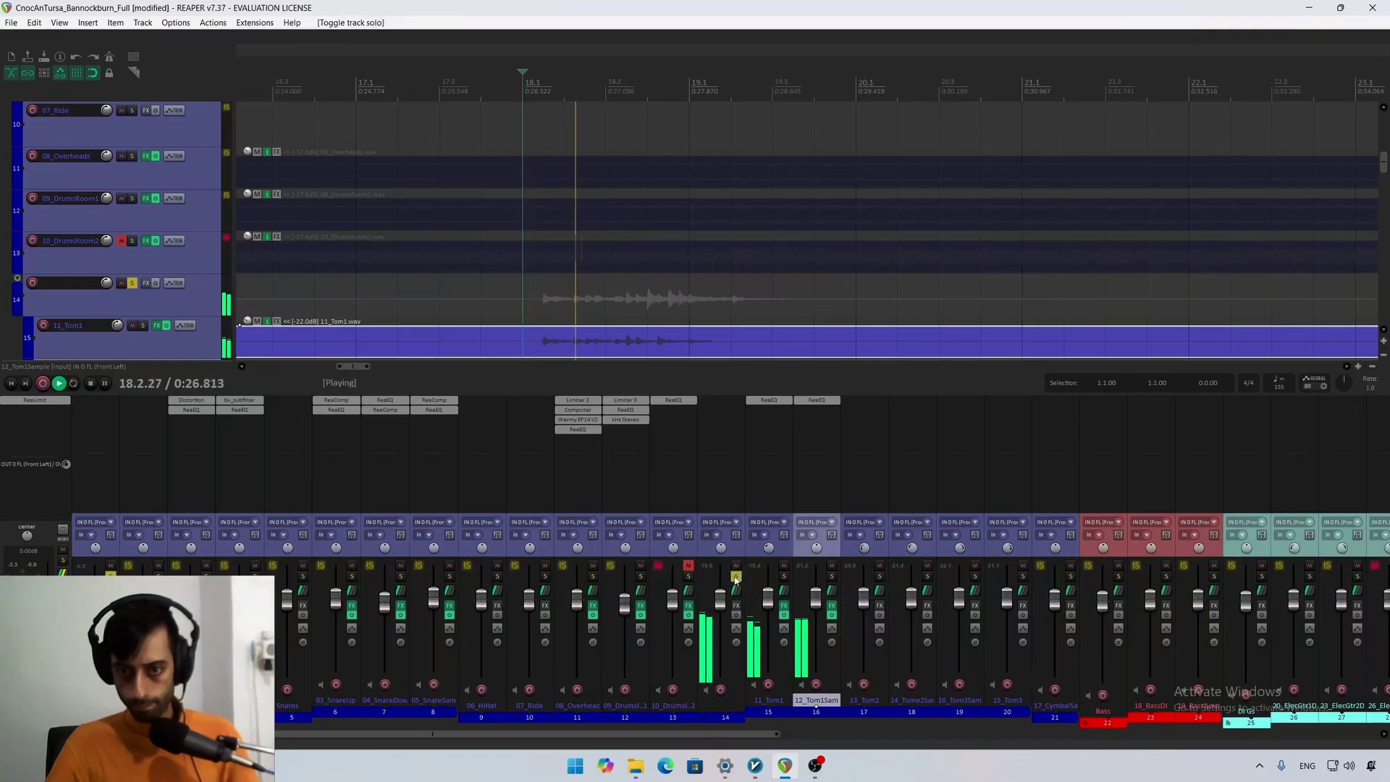
{"action": "key", "text": "space"}
{"action": "left_click", "coordinate": [784, 576]}
{"action": "key", "text": "space"}
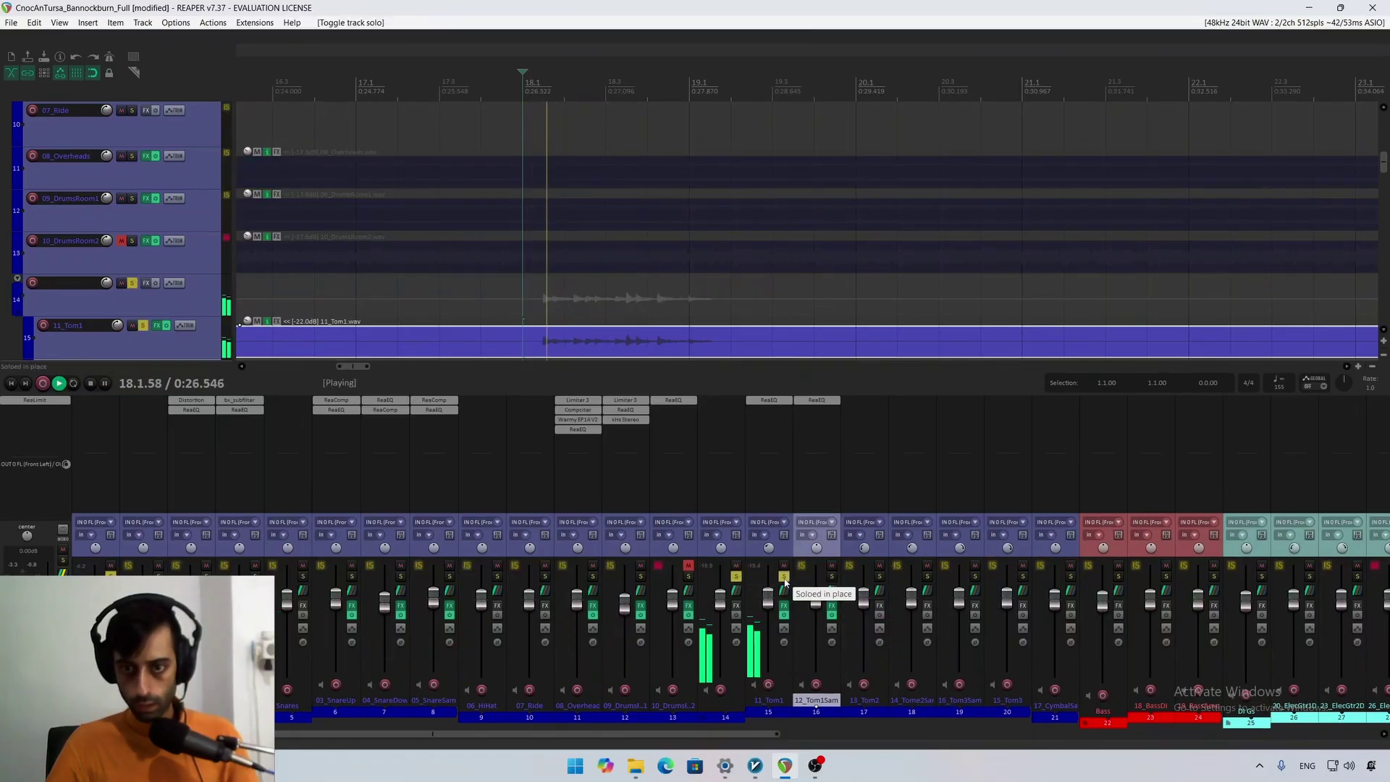
{"action": "key", "text": "space"}
Step: Clear the solo on 11_Tom1 and audition the whole tom folder soloed
{"action": "left_click", "coordinate": [736, 576]}
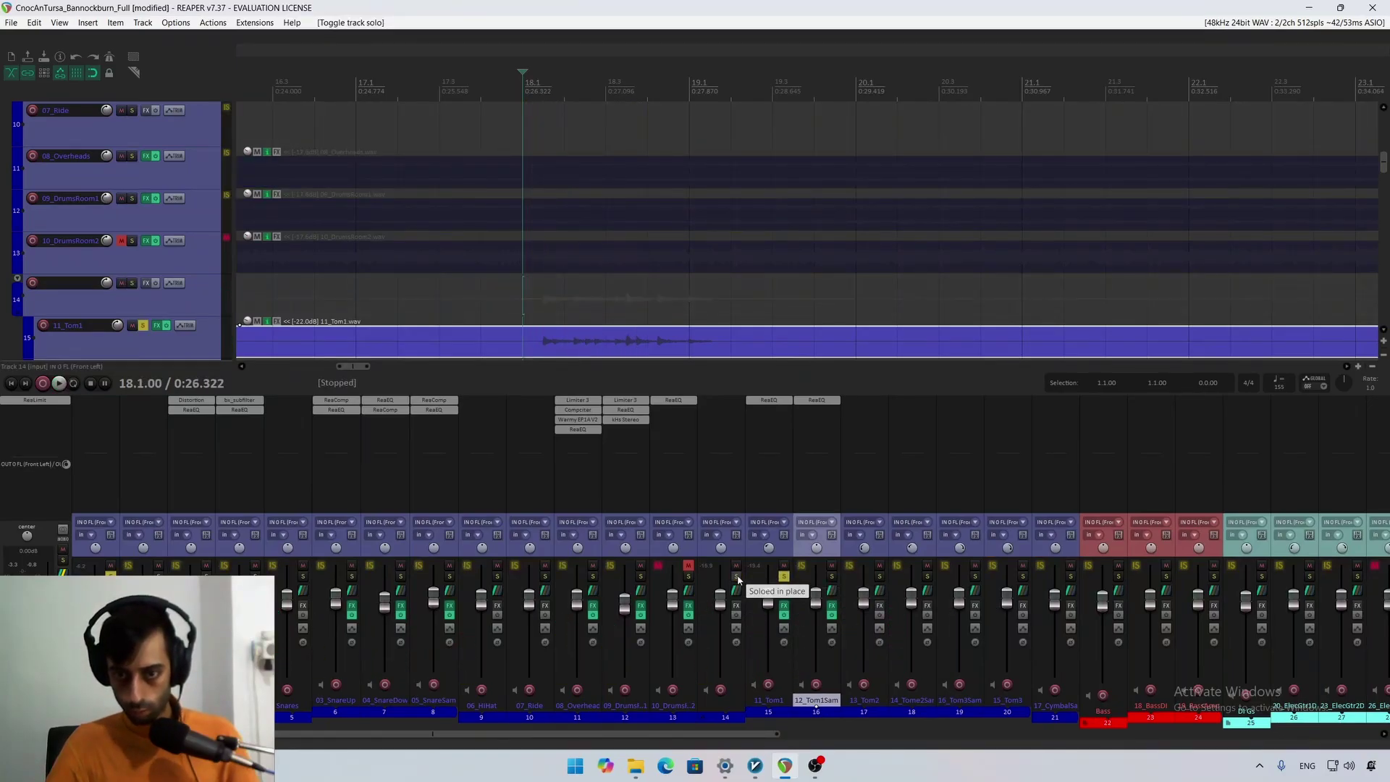
{"action": "left_click", "coordinate": [780, 578]}
{"action": "key", "text": "space"}
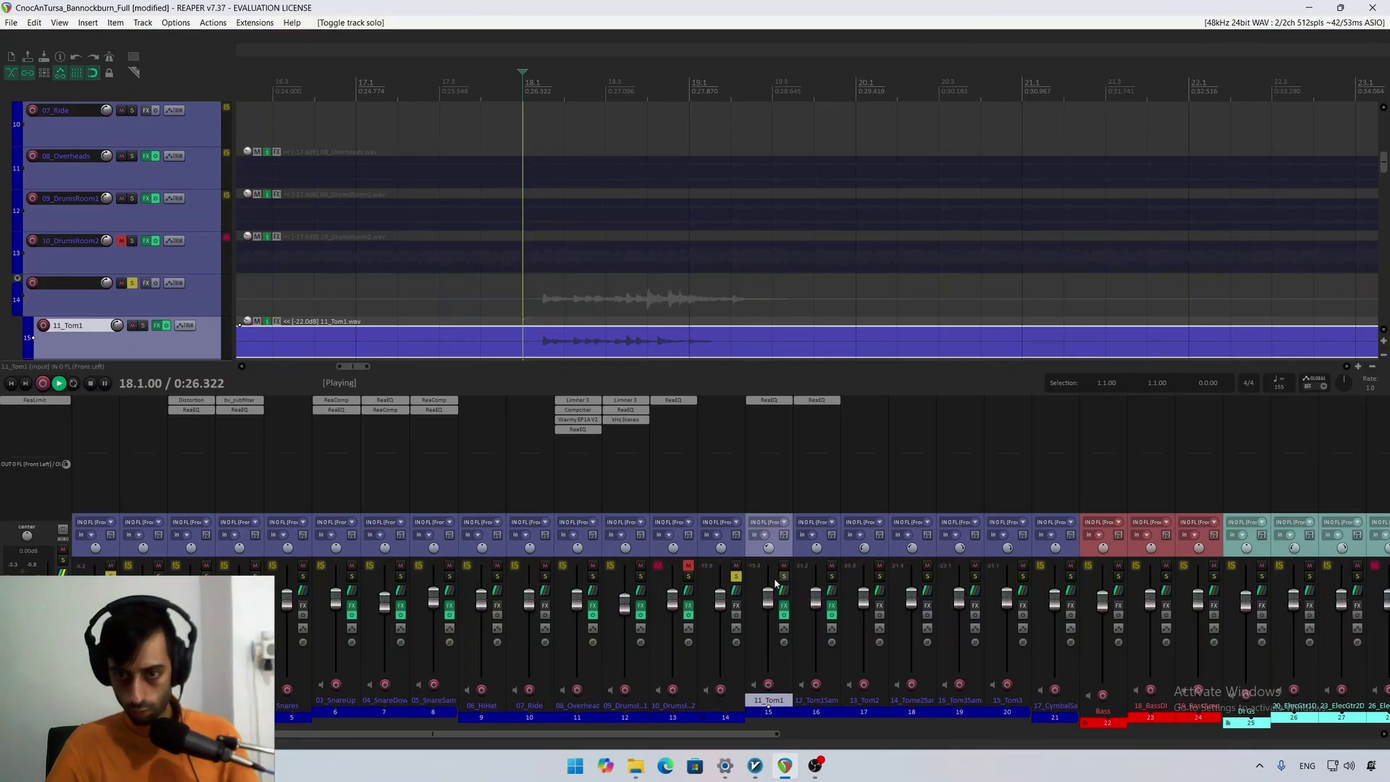
{"action": "key", "text": "space"}
Step: Audition 11_Tom1 alone with the tom folder's solo off, and clear its solo again
{"action": "left_click", "coordinate": [736, 578]}
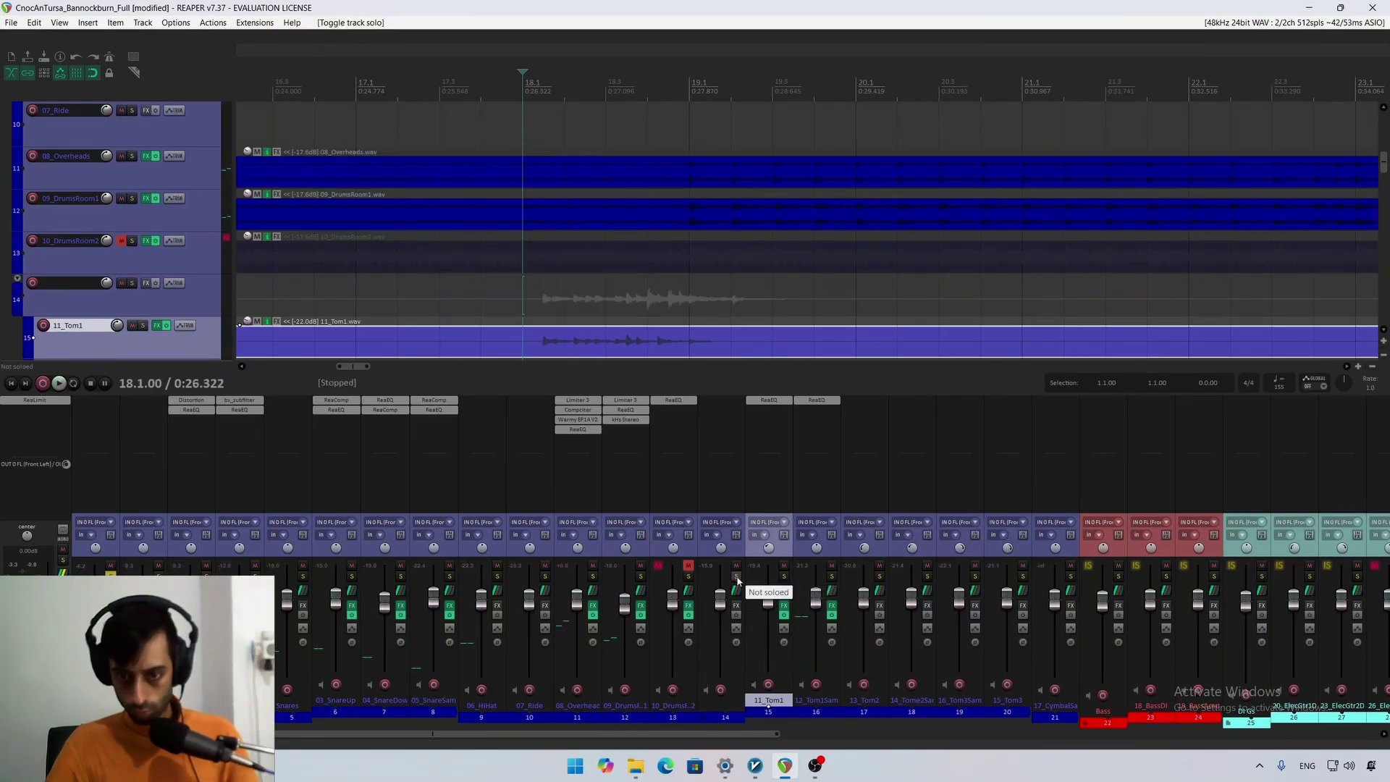
{"action": "left_click", "coordinate": [784, 577]}
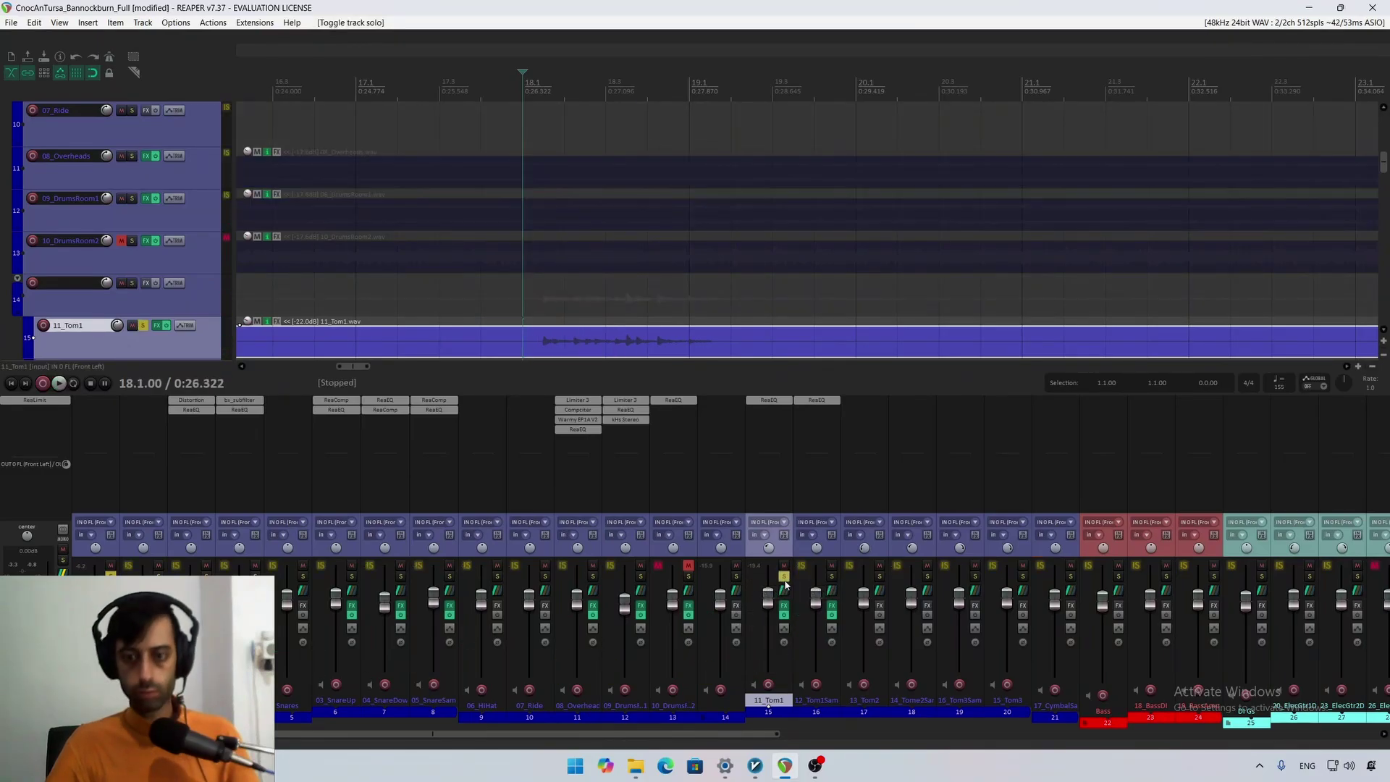
{"action": "key", "text": "space"}
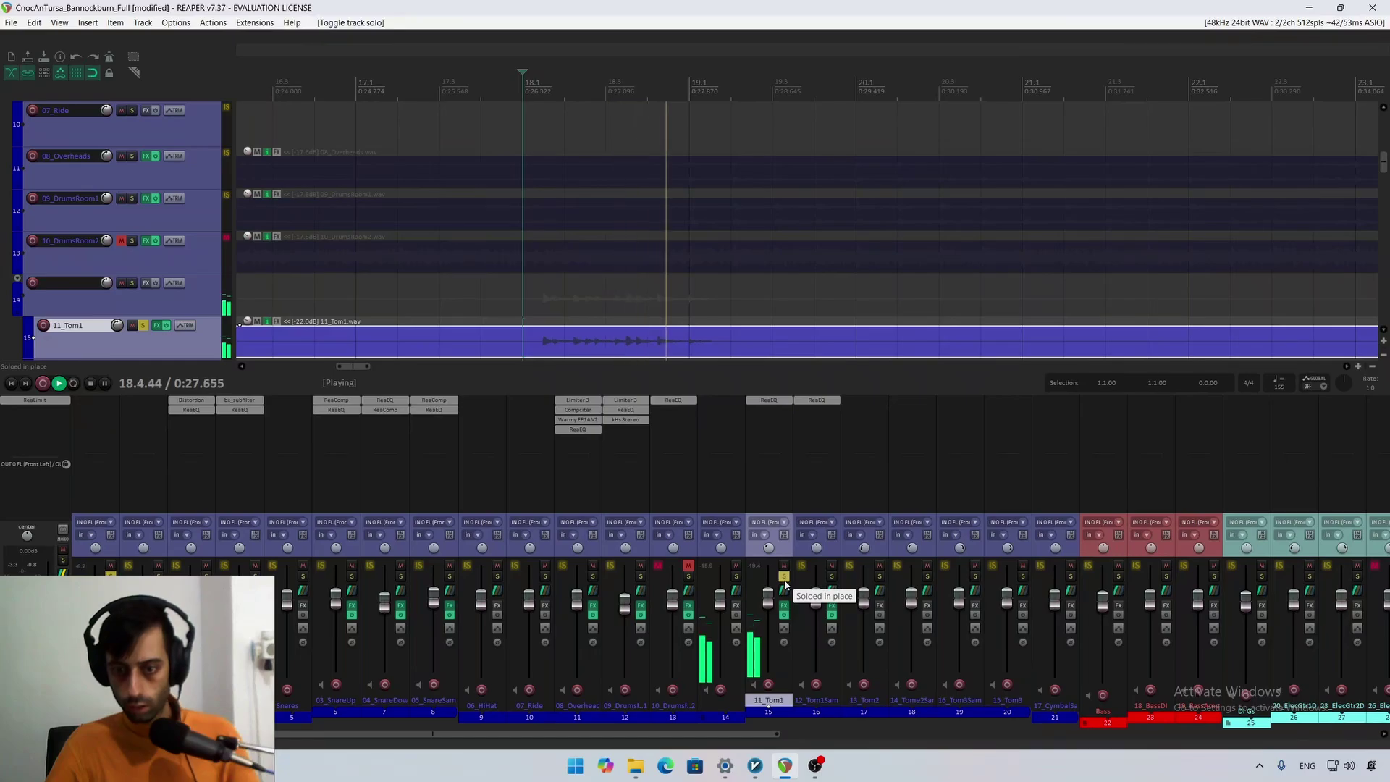
{"action": "key", "text": "space"}
{"action": "left_click", "coordinate": [783, 577]}
Step: Name folder track 14 "Tom Toms" and play it back soloed
{"action": "left_click", "coordinate": [102, 294]}
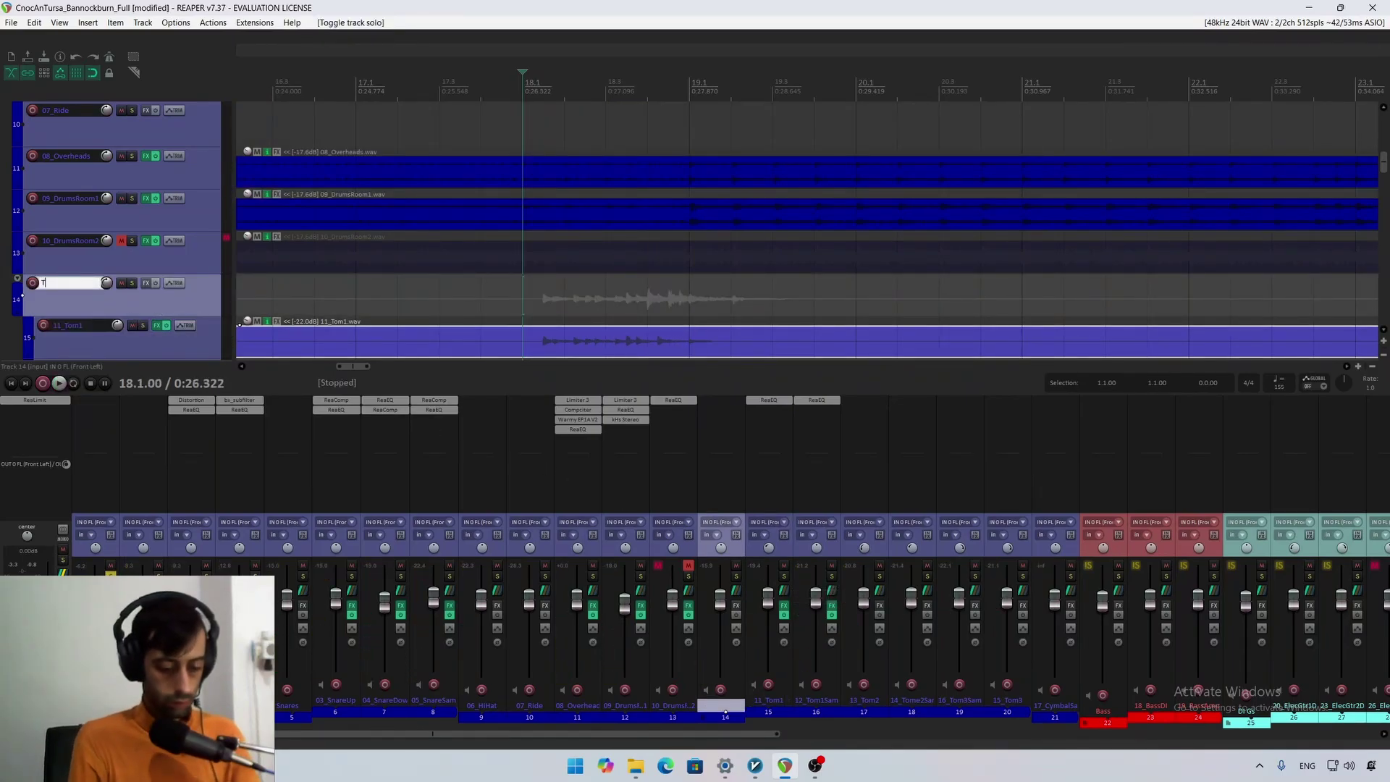
{"action": "key", "text": "Return"}
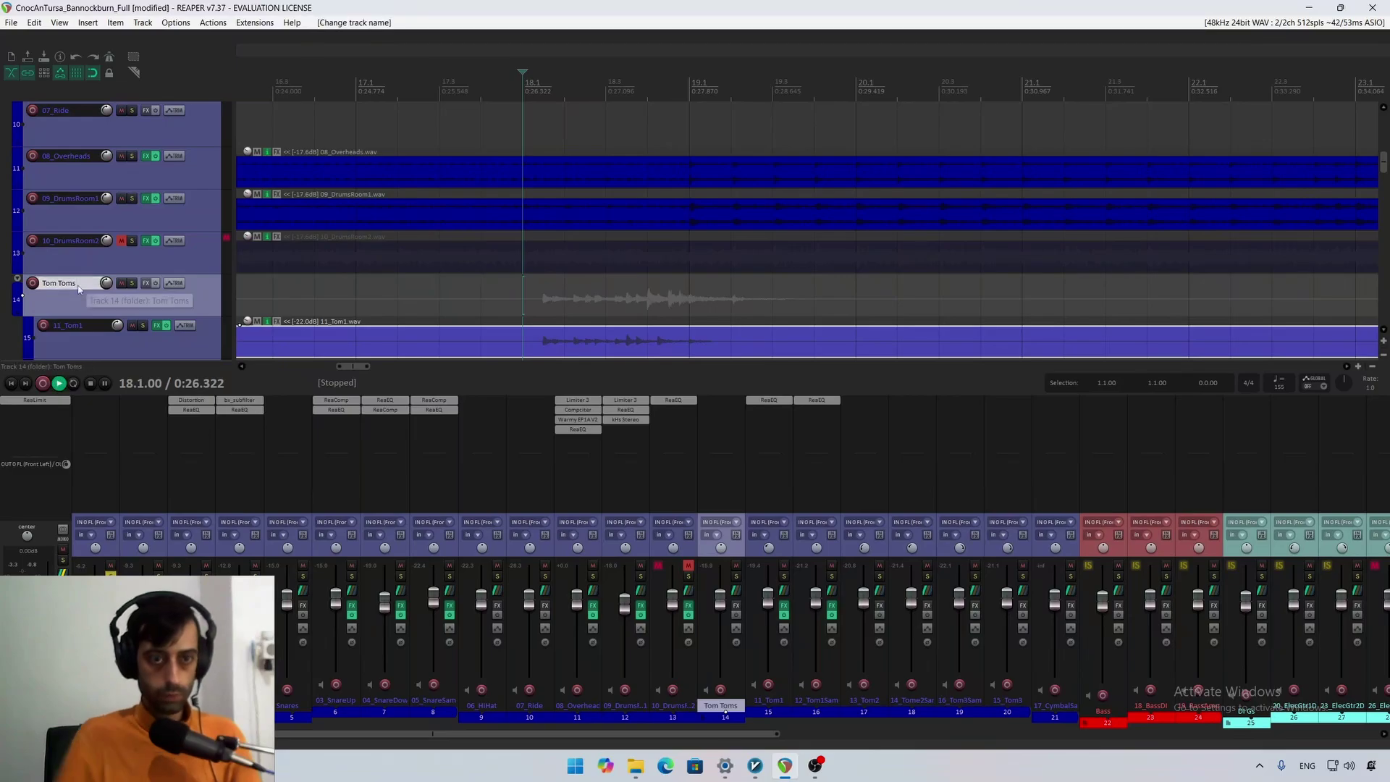
{"action": "left_click", "coordinate": [132, 283]}
{"action": "key", "text": "space"}
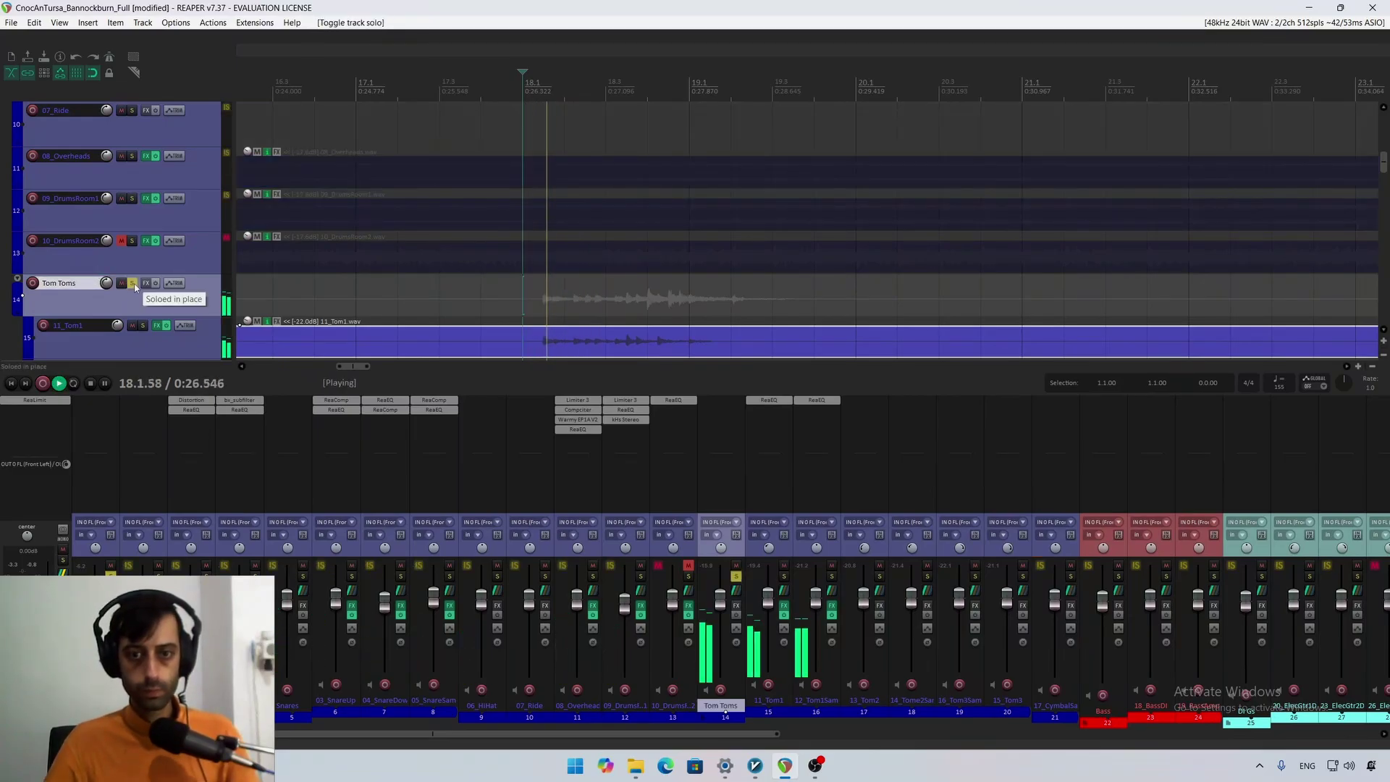
Step: Solo 11_Tom1 and 12_Tom1Sample together inside the Tom Toms folder and audition the blend
{"action": "scroll", "coordinate": [116, 283], "scroll_direction": "down", "scroll_amount": 3}
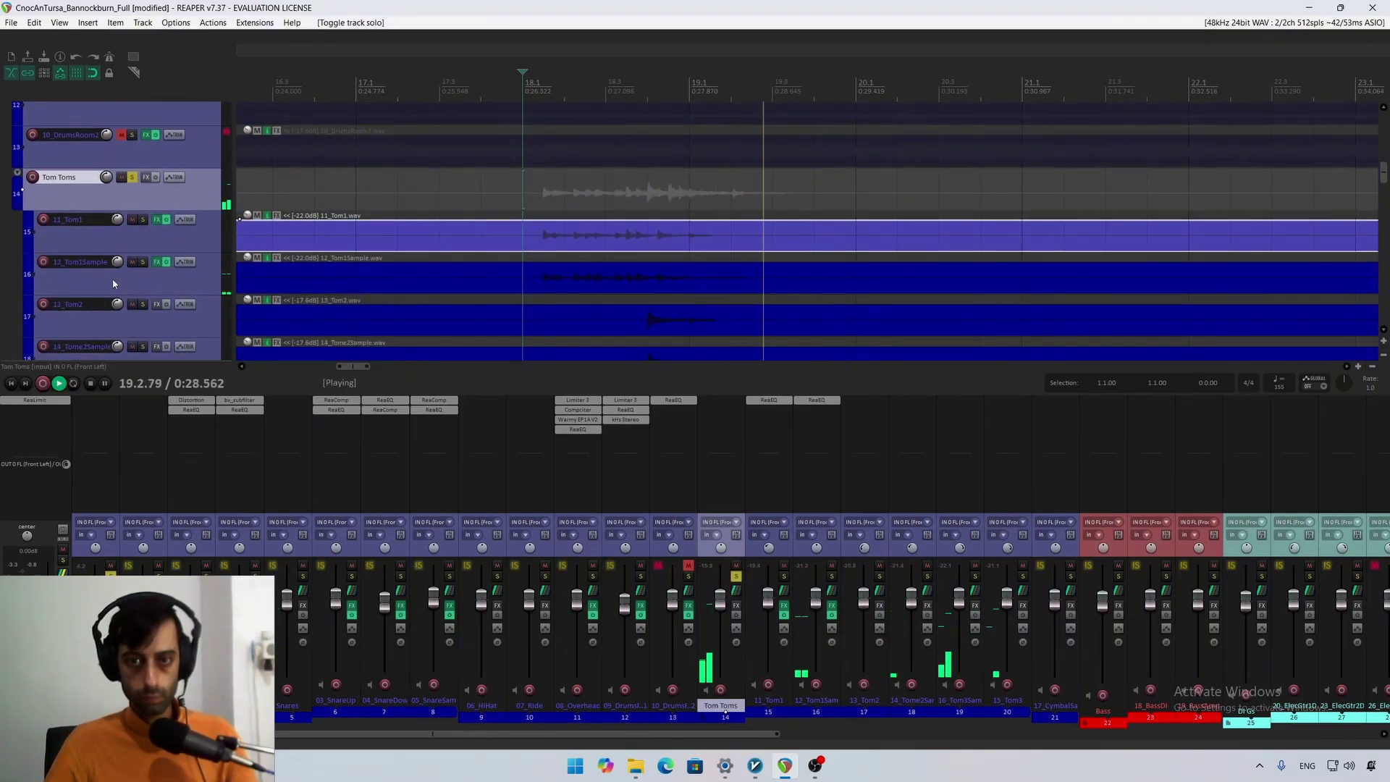
{"action": "left_click", "coordinate": [136, 224]}
{"action": "left_click", "coordinate": [142, 220]}
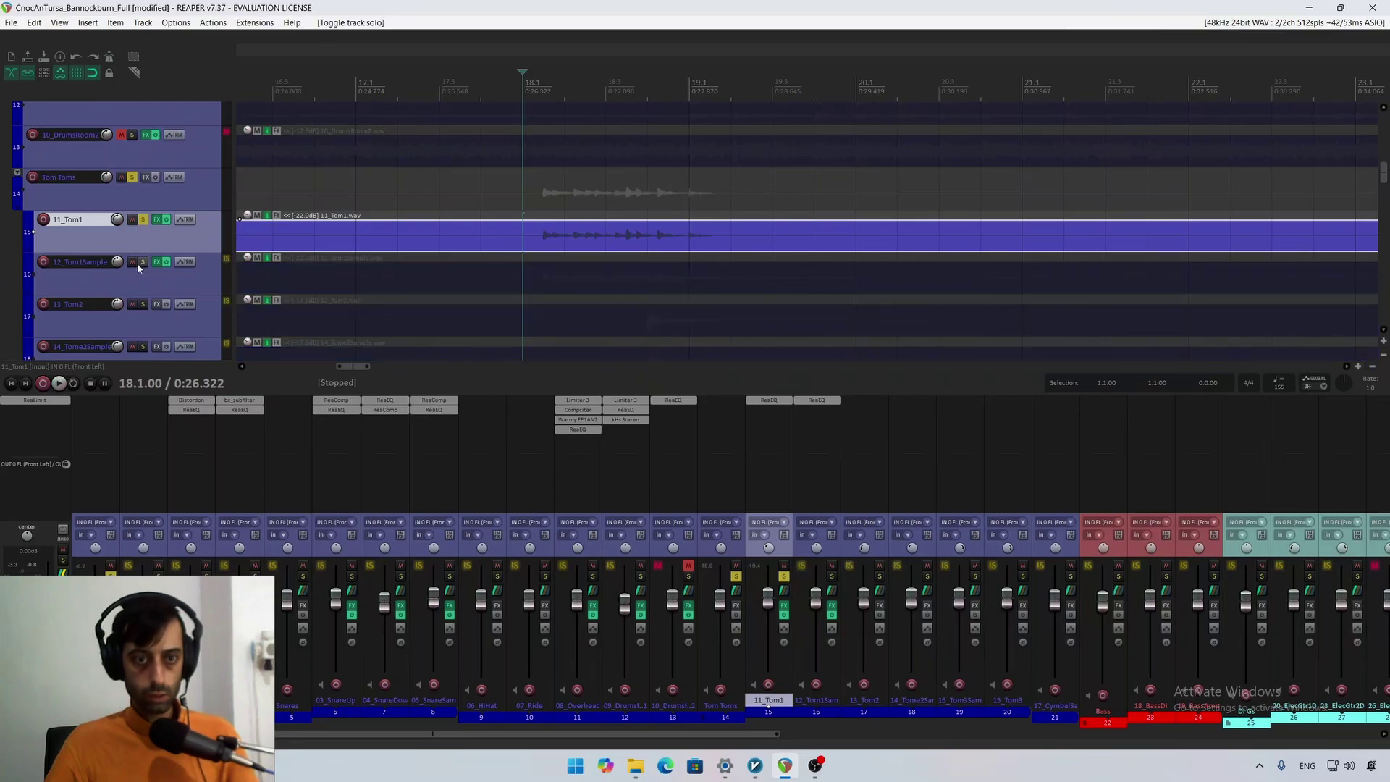
{"action": "left_click", "coordinate": [143, 263]}
{"action": "key", "text": "space"}
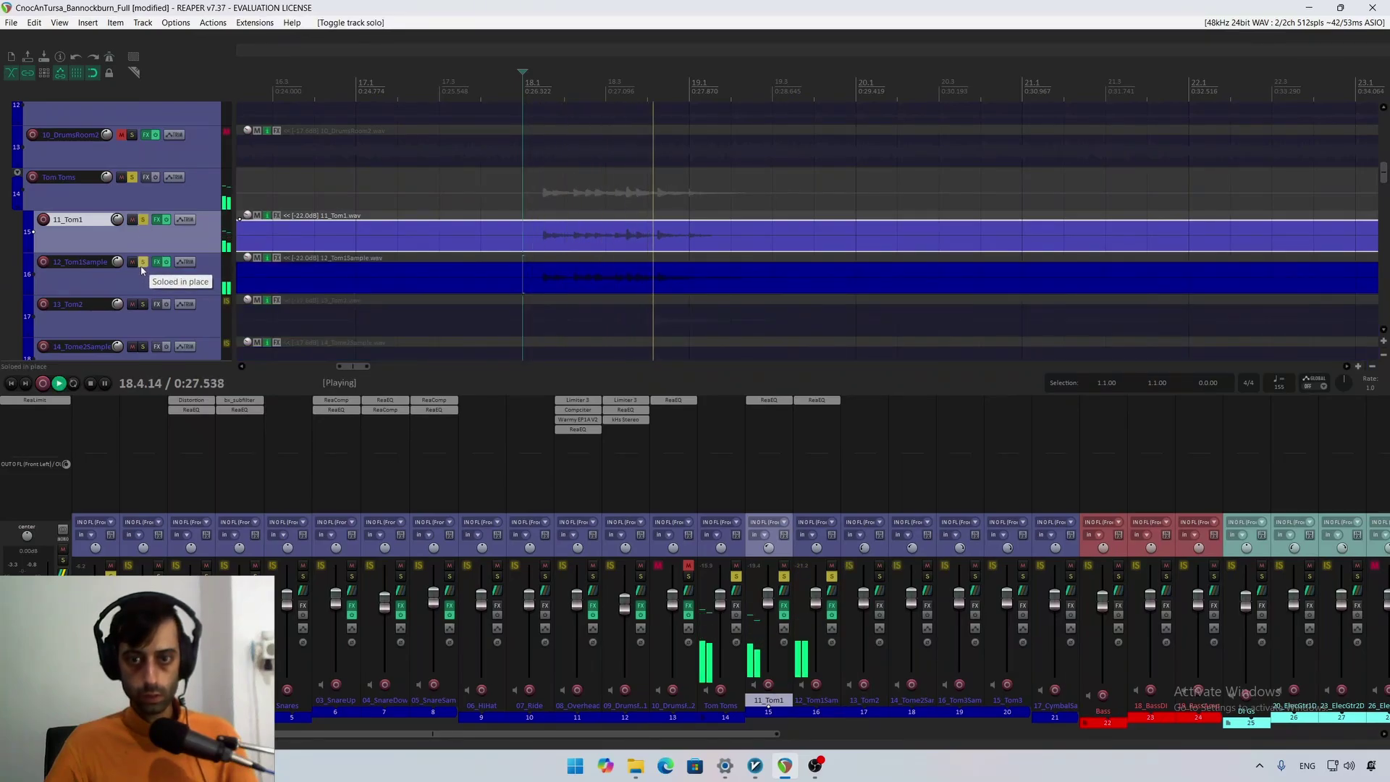
{"action": "key", "text": "space"}
{"action": "key", "text": "space"}
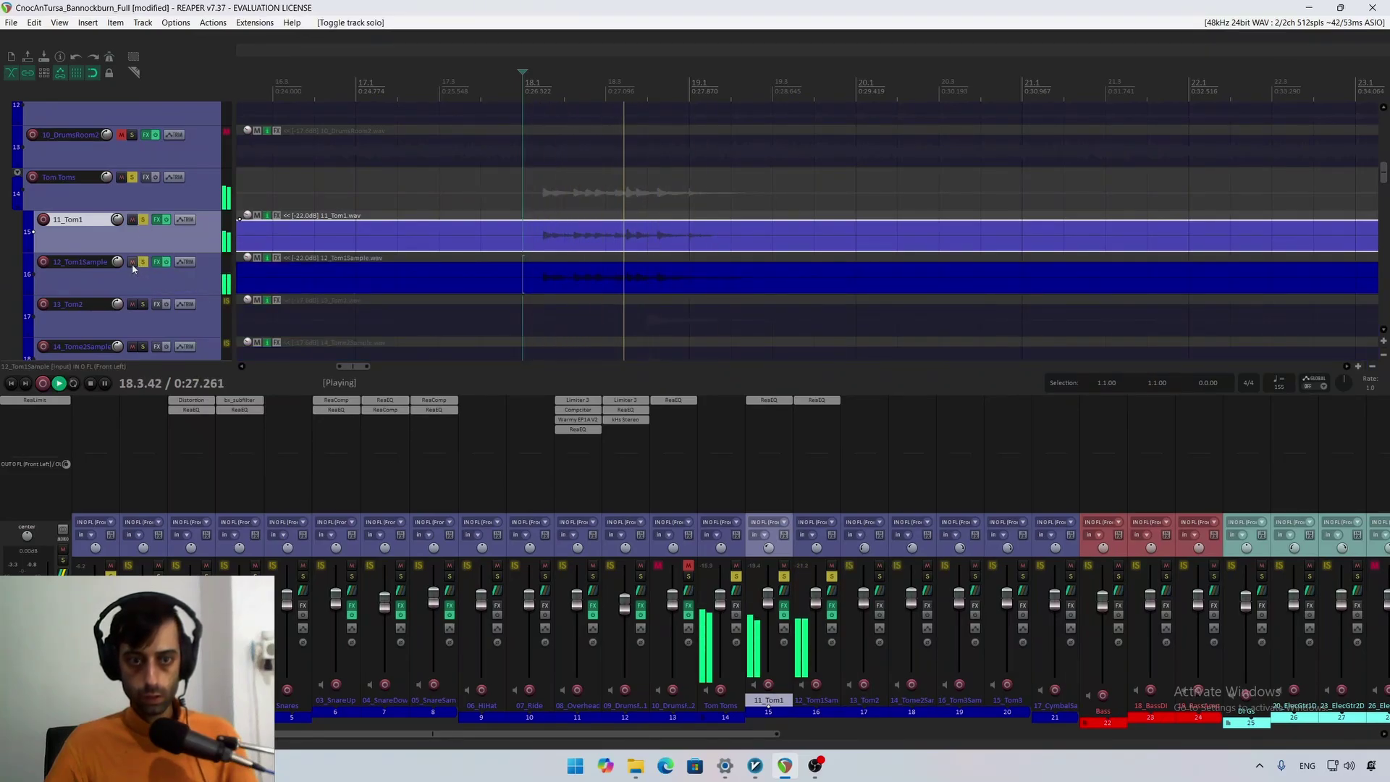
Step: Raise the 12_Tom1Sample volume slightly while auditioning it with and without 11_Tom1 soloed
{"action": "left_click", "coordinate": [143, 220]}
{"action": "key", "text": "space"}
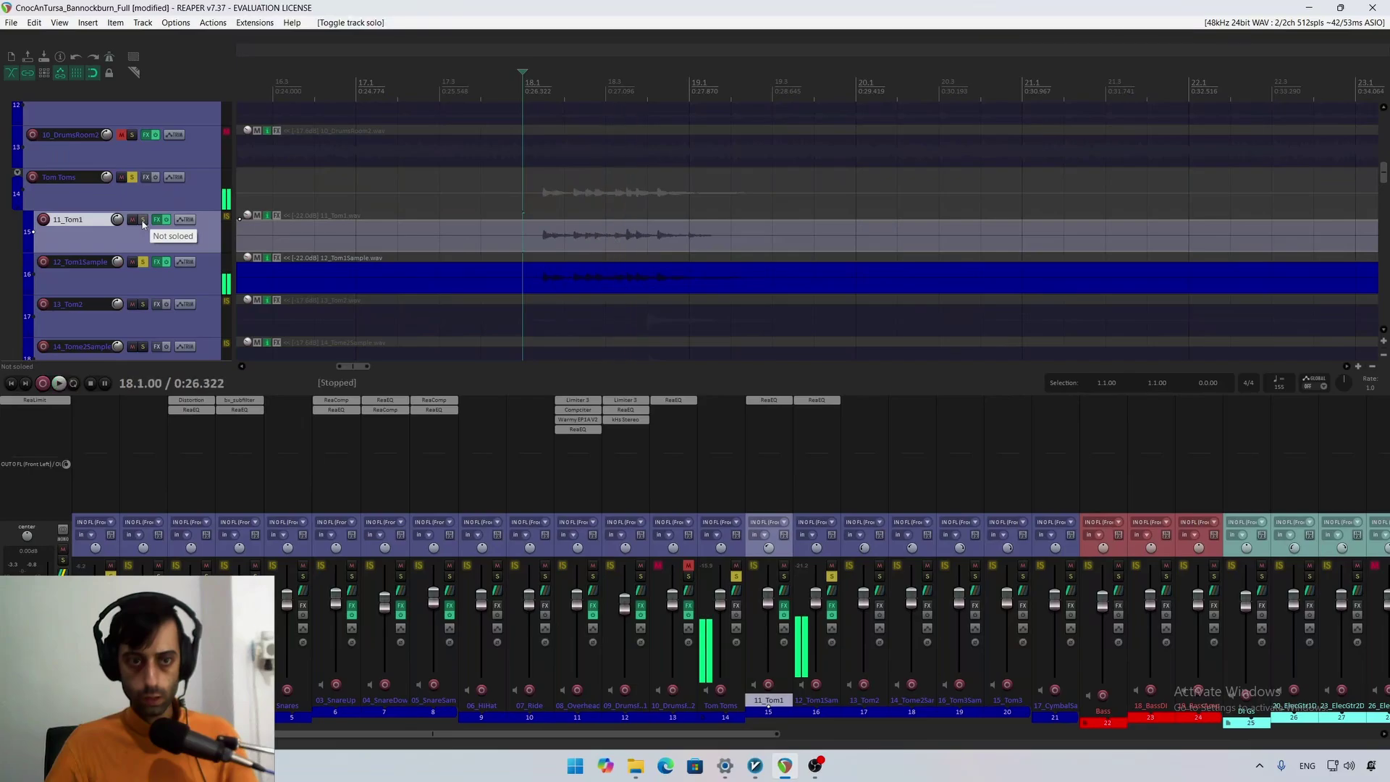
{"action": "key", "text": "space"}
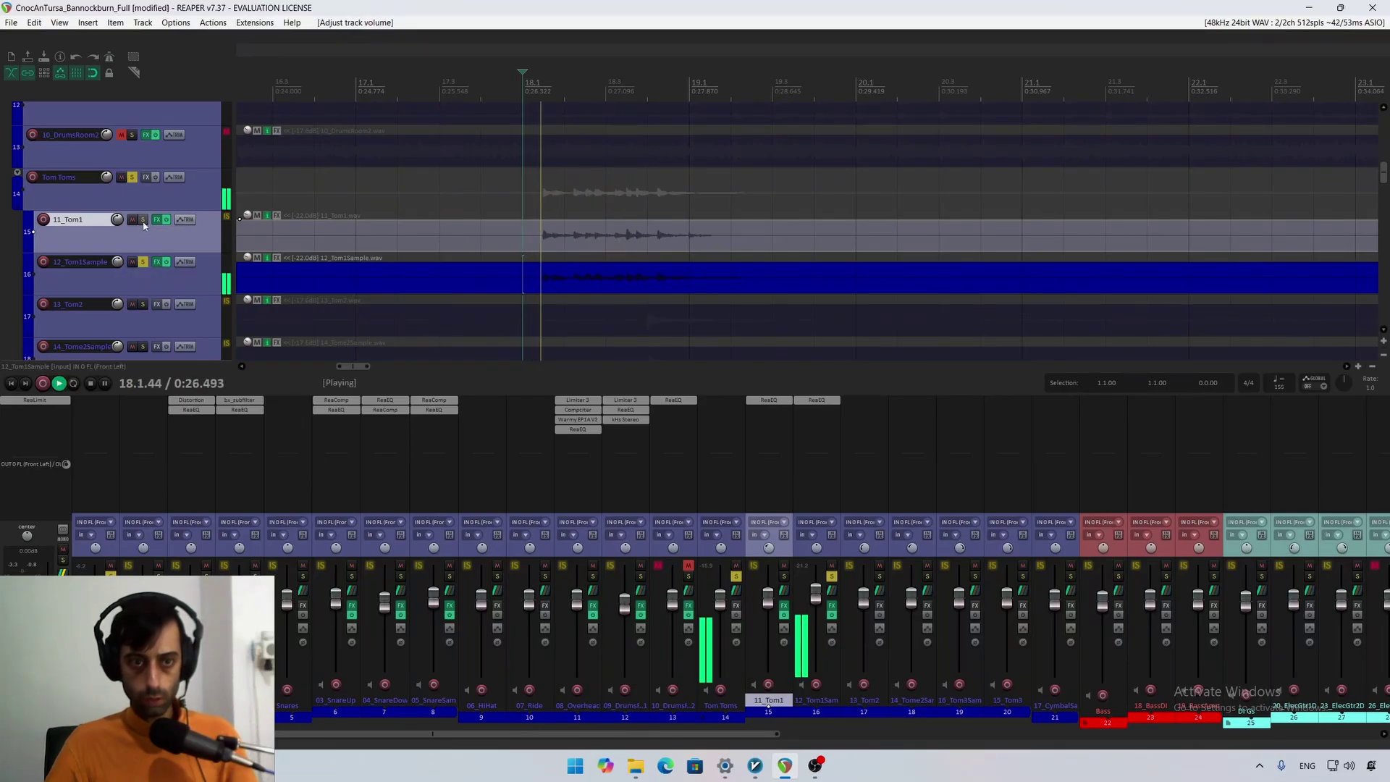
{"action": "left_click", "coordinate": [143, 220]}
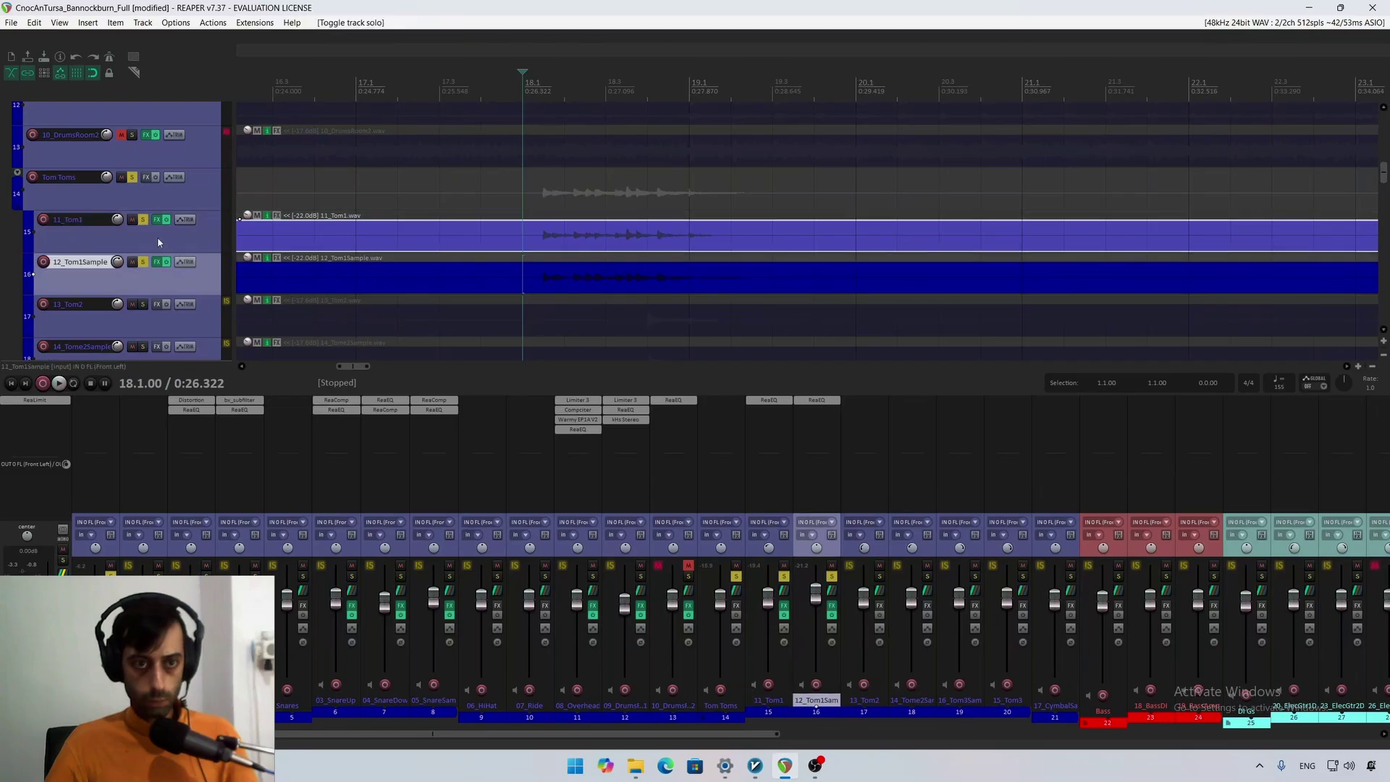
Step: Clear the solos on 11_Tom1 and 12_Tom1Sample and play back the whole Tom Toms folder
{"action": "left_click", "coordinate": [144, 220]}
{"action": "key", "text": "Down"}
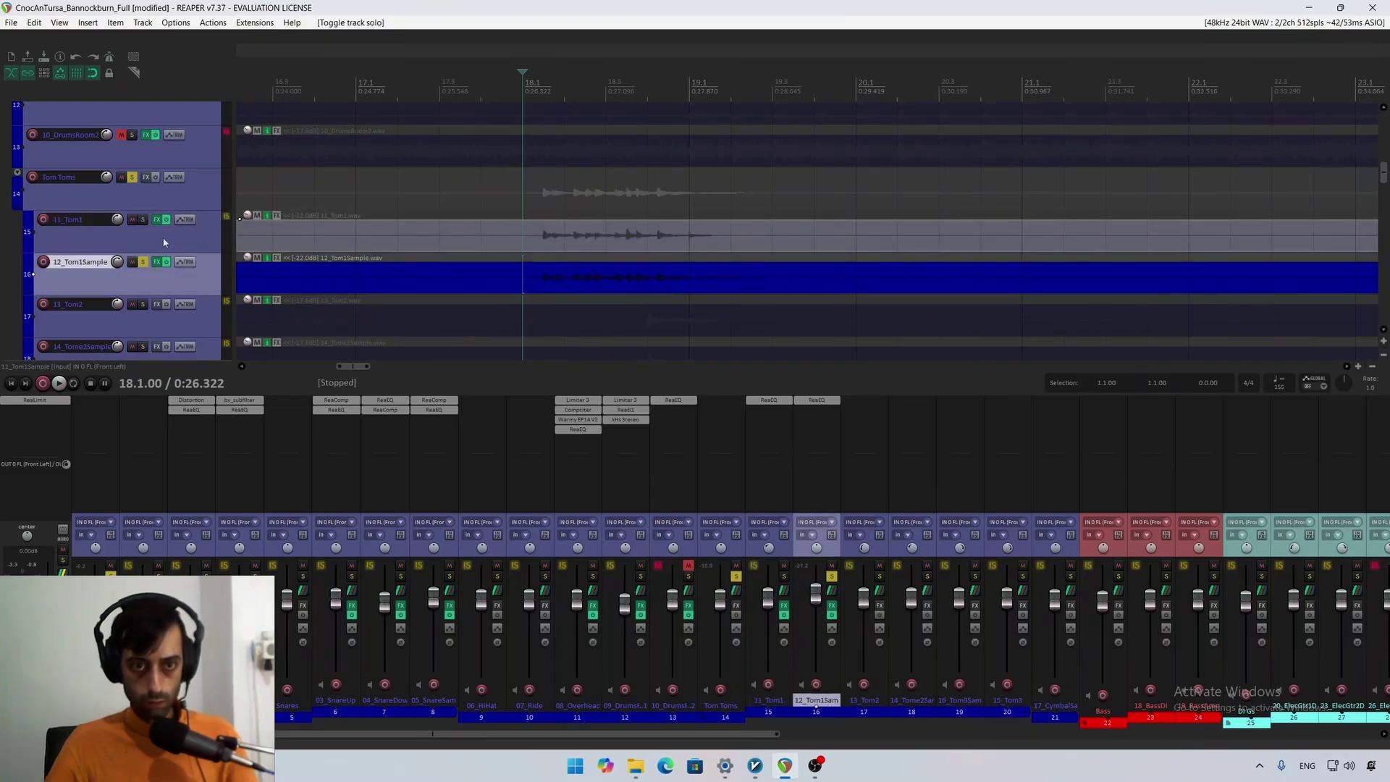
{"action": "left_click", "coordinate": [142, 263]}
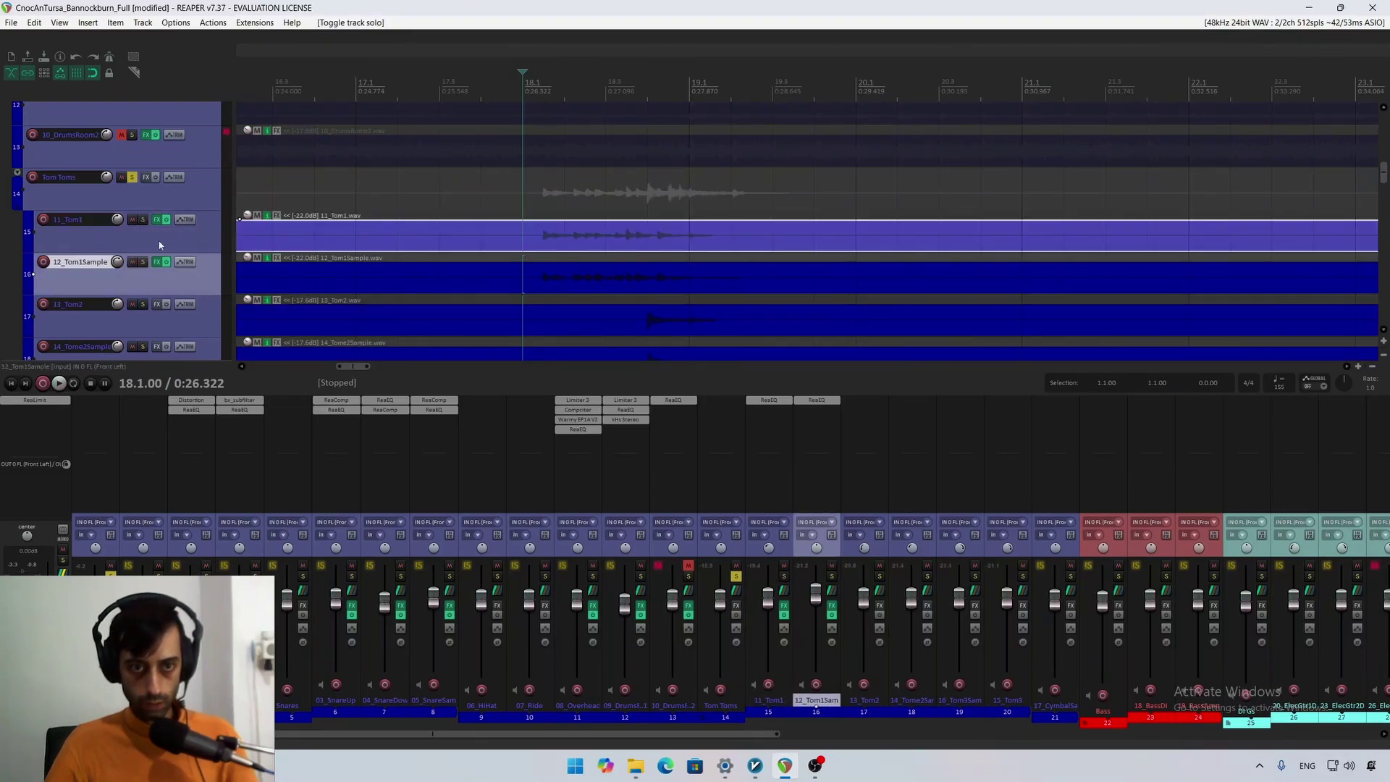
{"action": "left_click", "coordinate": [159, 242]}
{"action": "key", "text": "space"}
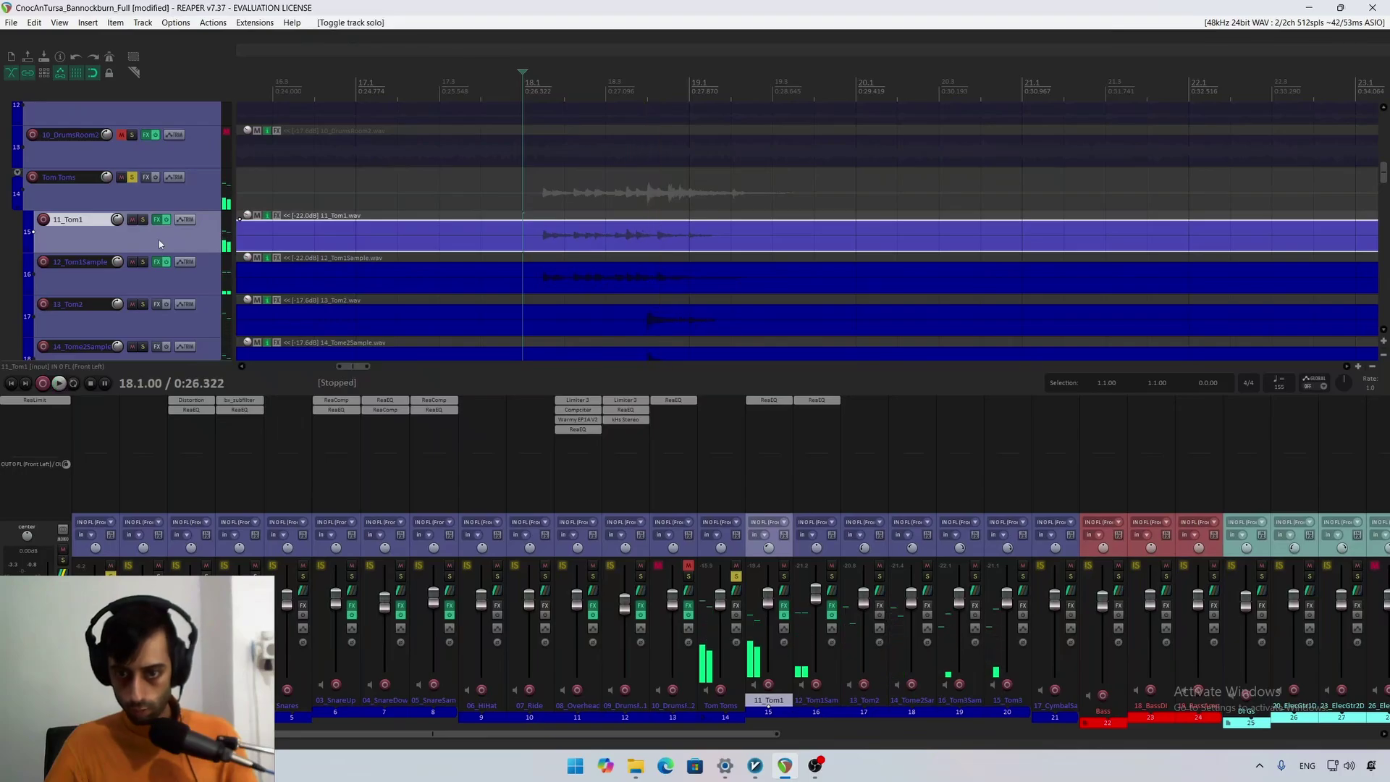
{"action": "key", "text": "space"}
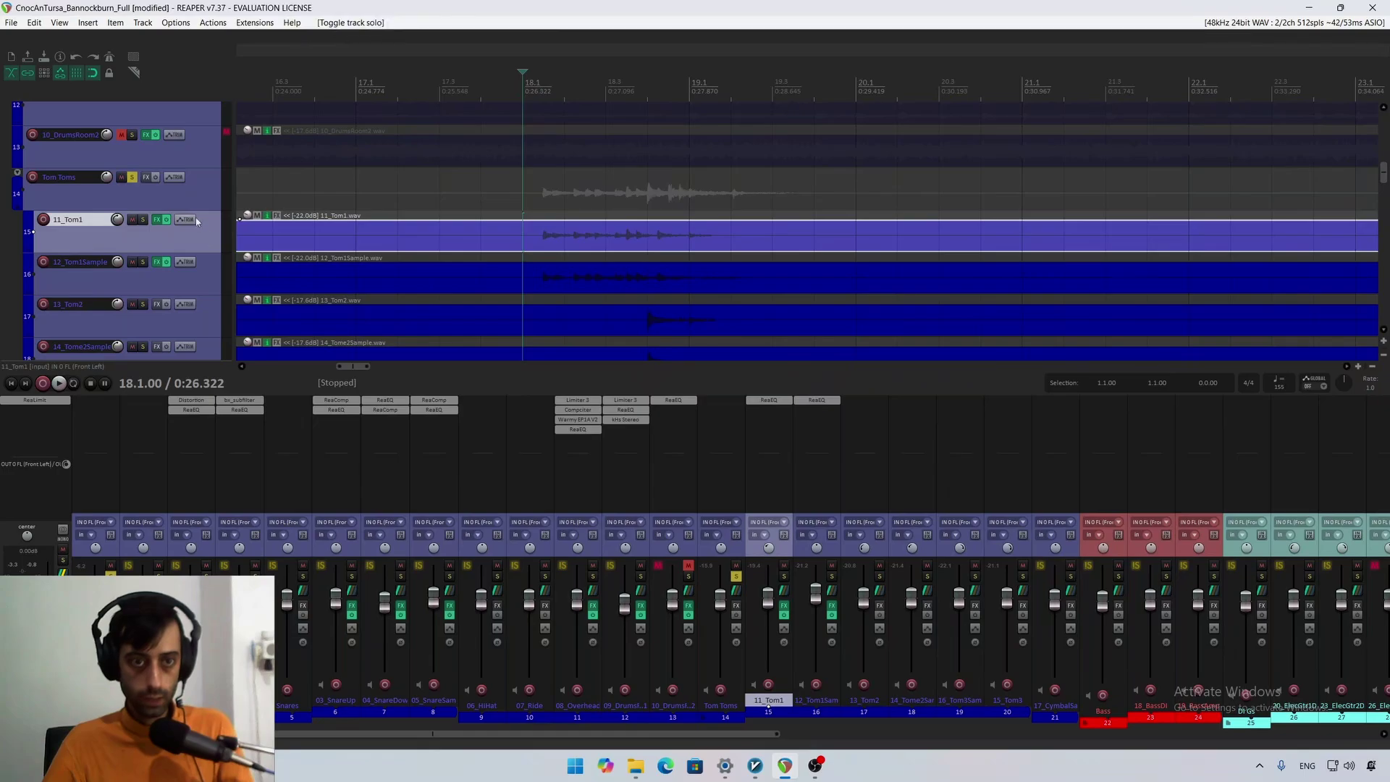
Step: Hide the mixer and pan 12_Tom1Sample to 16% left while auditioning the tom folder
{"action": "key", "text": "ctrl+m"}
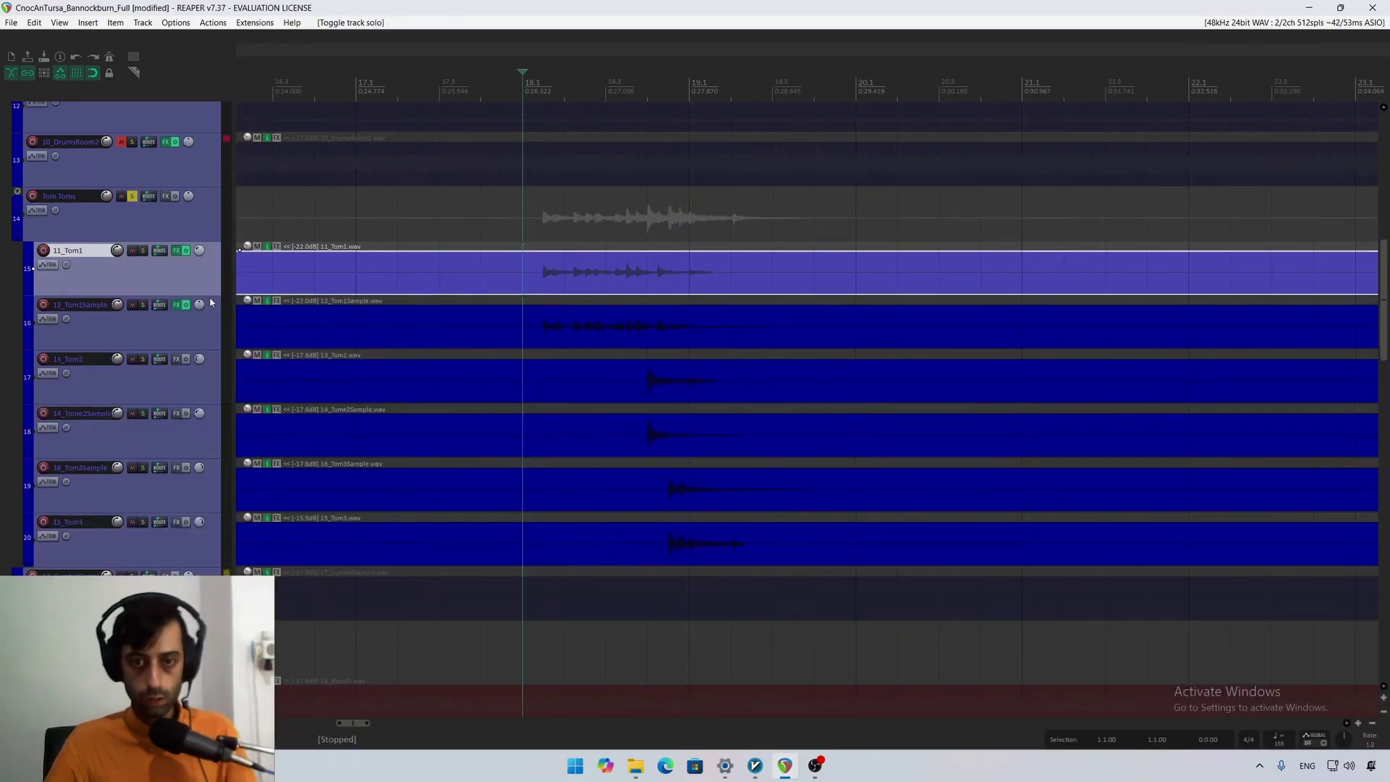
{"action": "key", "text": "space"}
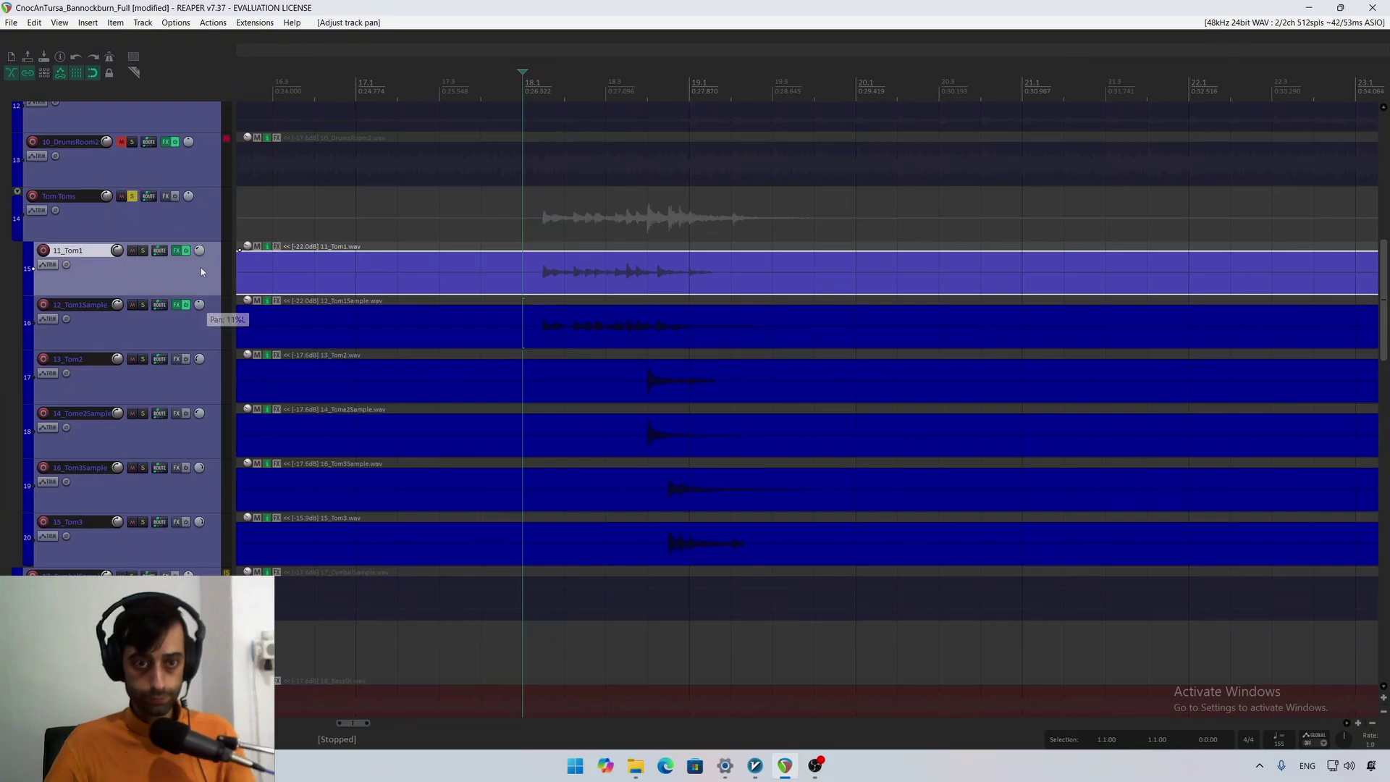
{"action": "key", "text": "space"}
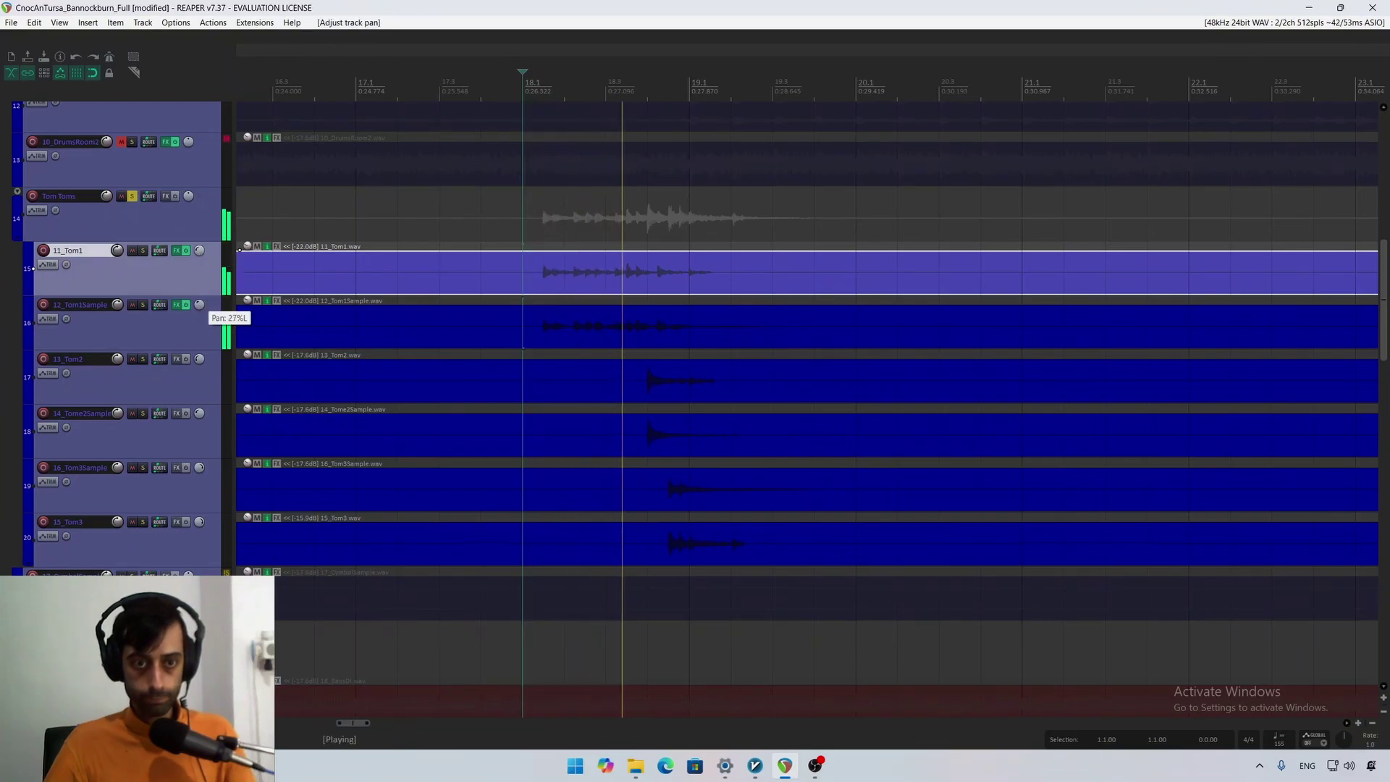
{"action": "key", "text": "space"}
{"action": "key", "text": "space"}
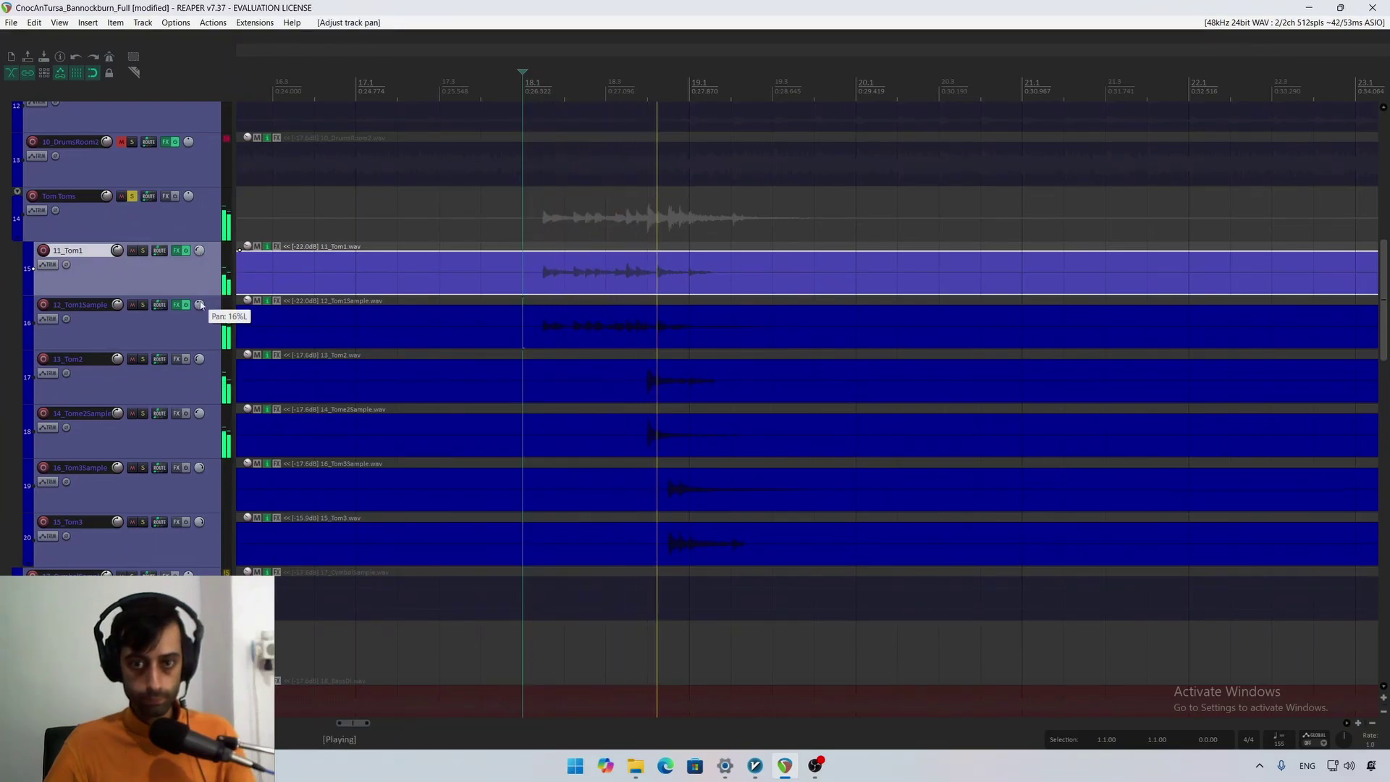
{"action": "key", "text": "space"}
{"action": "key", "text": "space"}
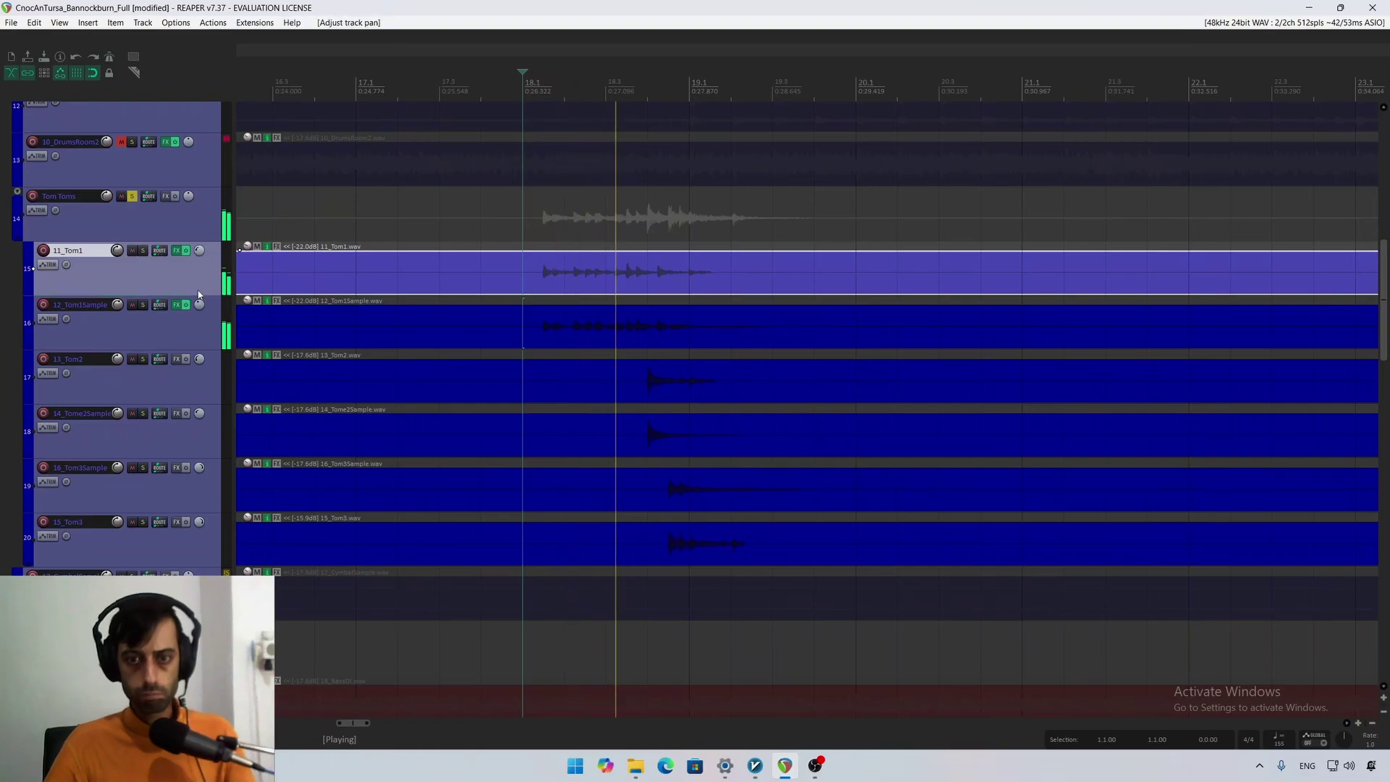
Step: Solo 13_Tom2 and 14_Tome2Sample together inside the Tom Toms folder and audition the pair
{"action": "left_click", "coordinate": [193, 341]}
{"action": "left_click", "coordinate": [188, 384]}
{"action": "key", "text": "space"}
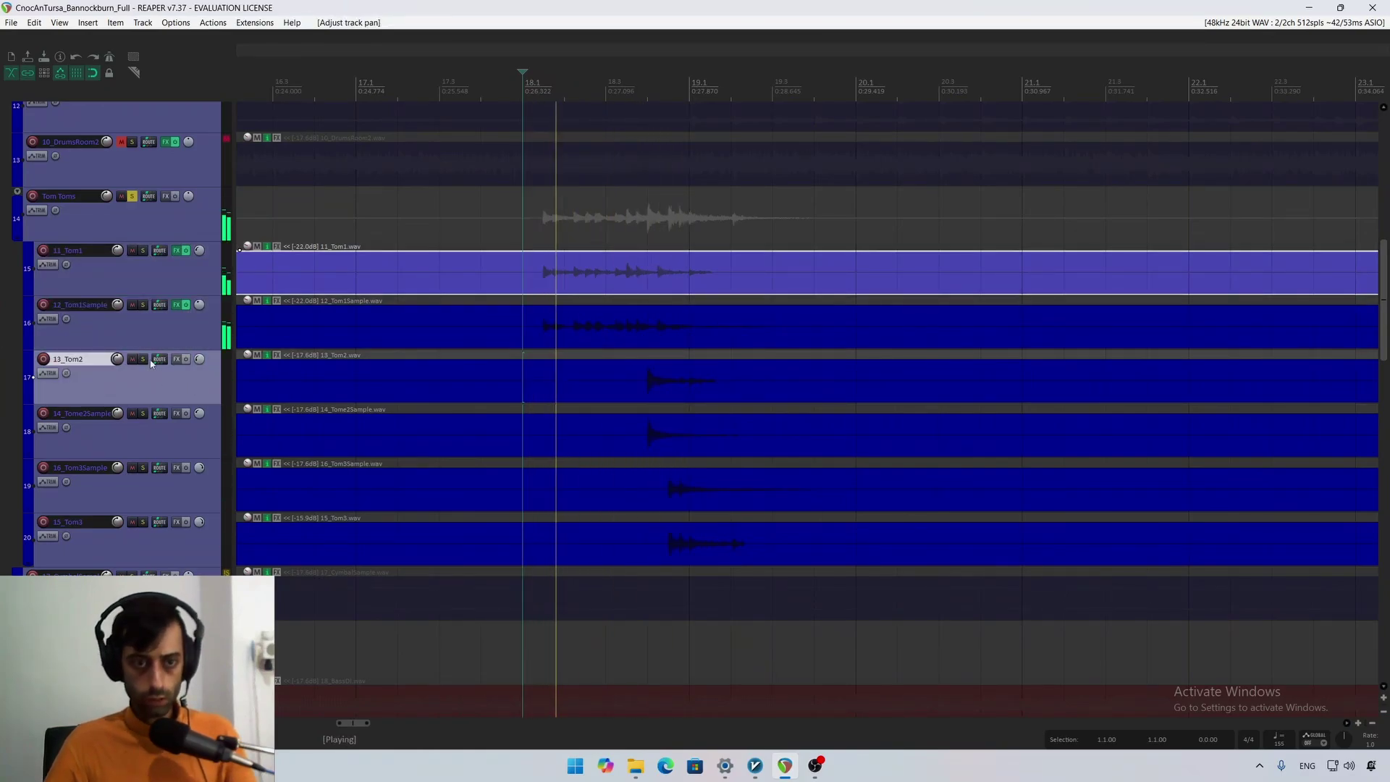
{"action": "left_click", "coordinate": [144, 360]}
{"action": "key", "text": "space"}
{"action": "left_click", "coordinate": [144, 360]}
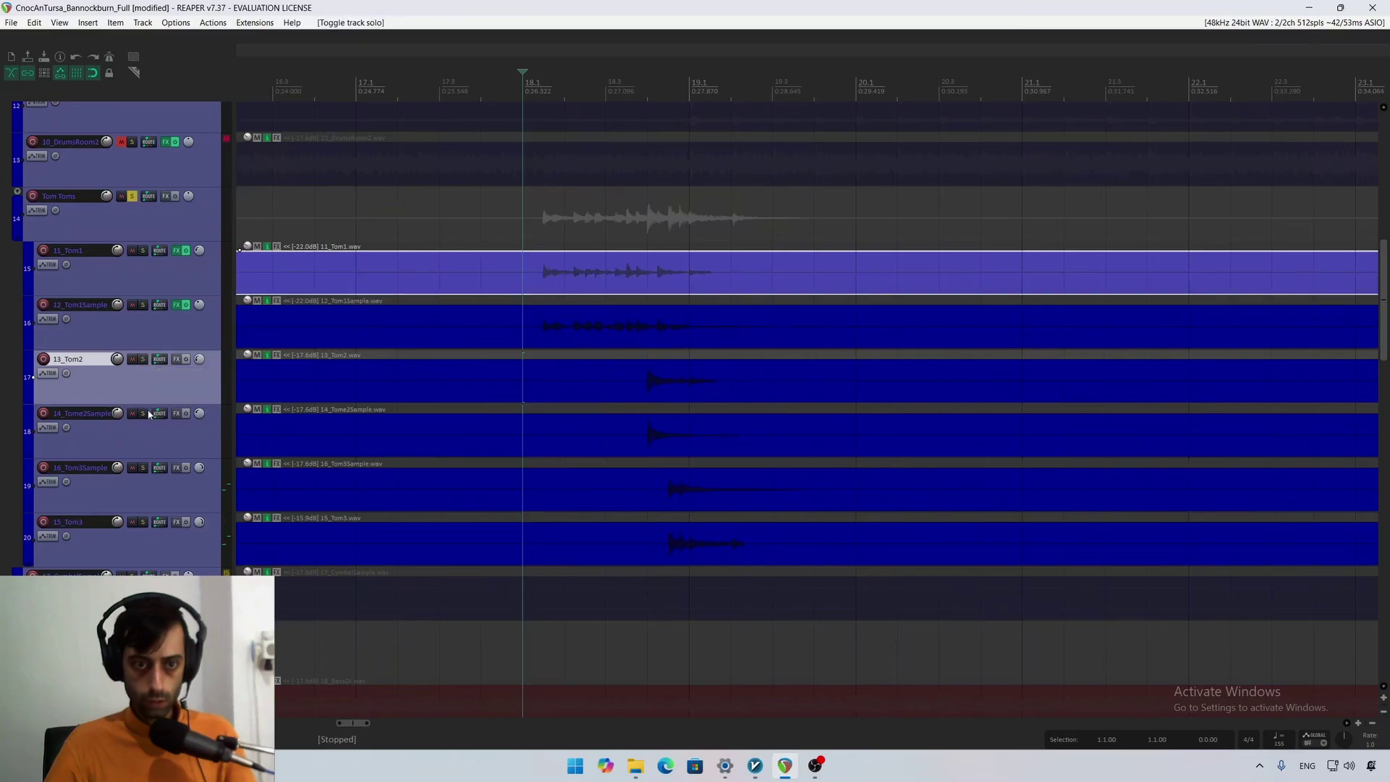
{"action": "left_click", "coordinate": [143, 413]}
{"action": "left_click", "coordinate": [142, 359]}
{"action": "key", "text": "space"}
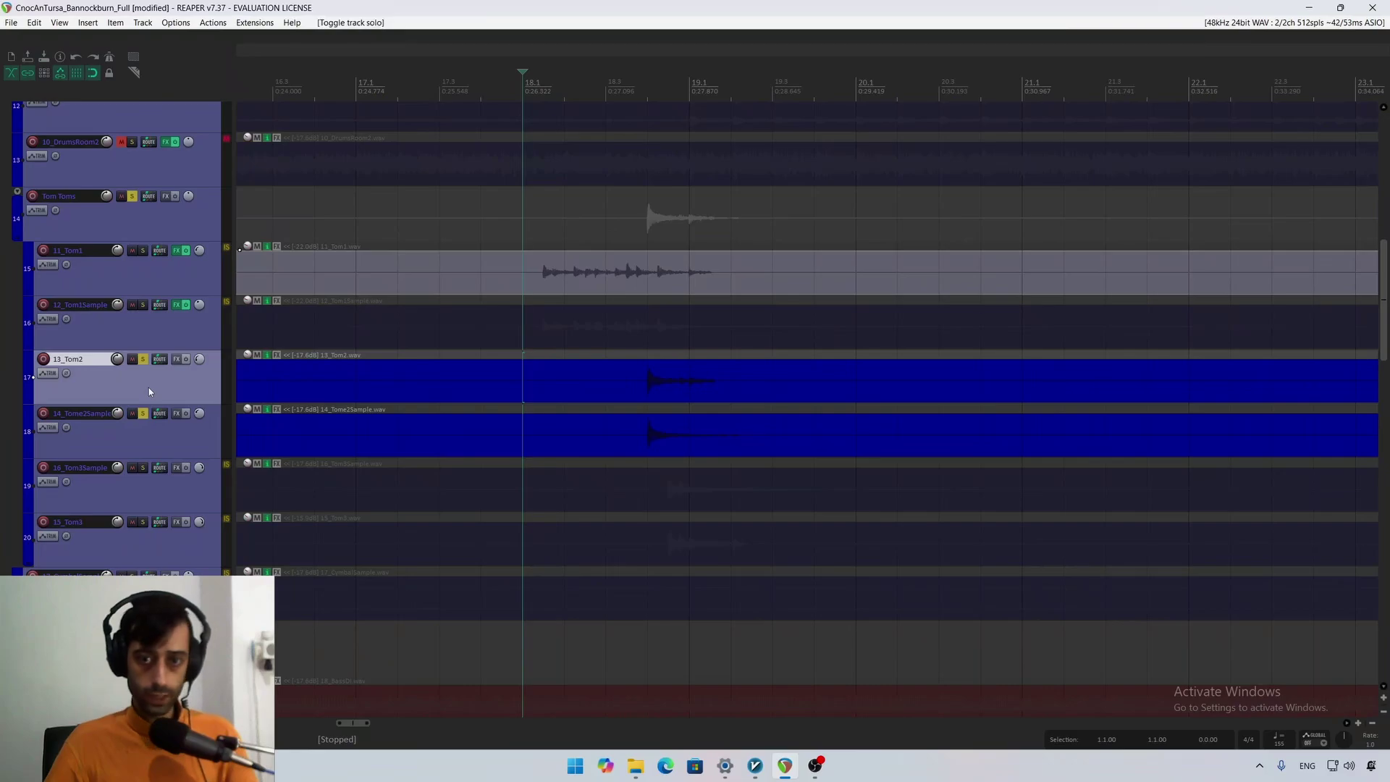
Step: Audition 13_Tom2 without 14_Tome2Sample and clear its solo
{"action": "key", "text": "space"}
{"action": "left_click", "coordinate": [143, 414]}
{"action": "key", "text": "space"}
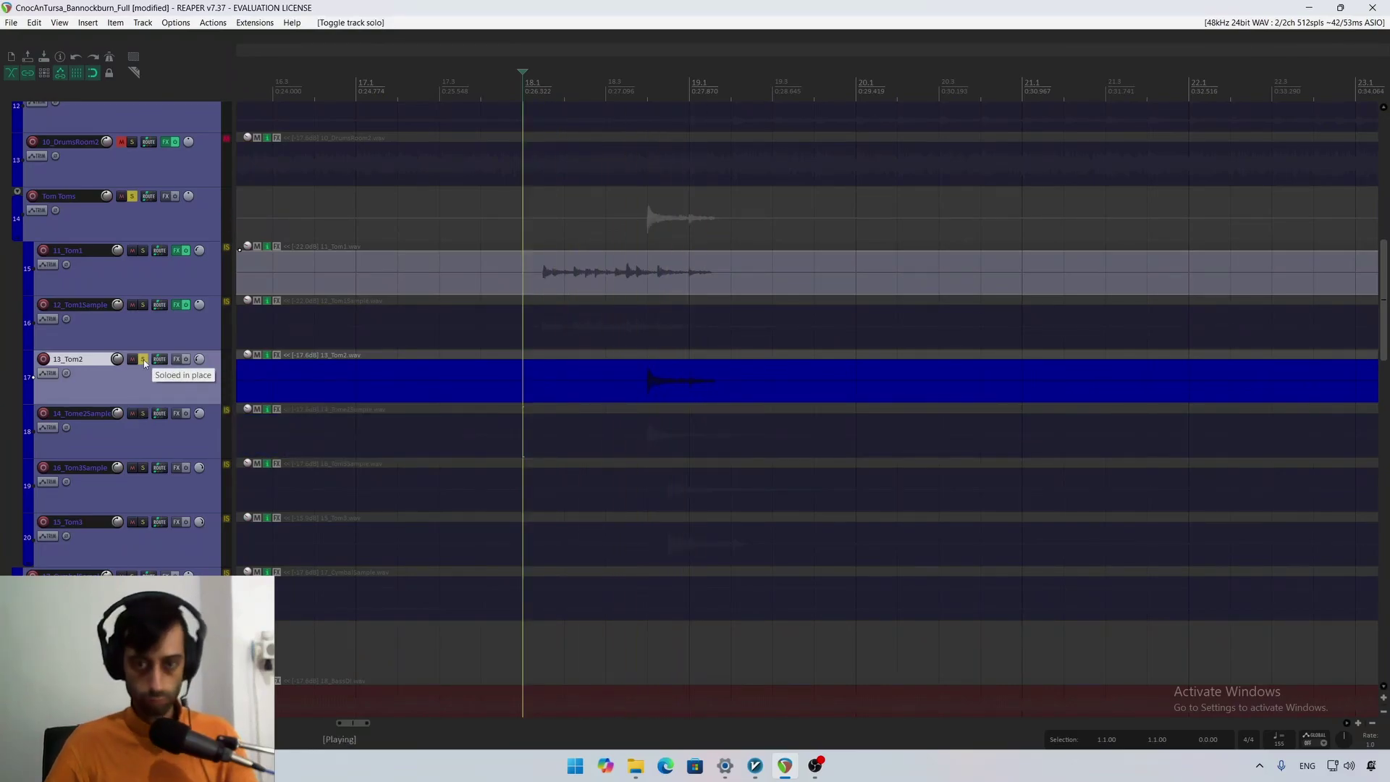
{"action": "left_click", "coordinate": [144, 360]}
{"action": "key", "text": "space"}
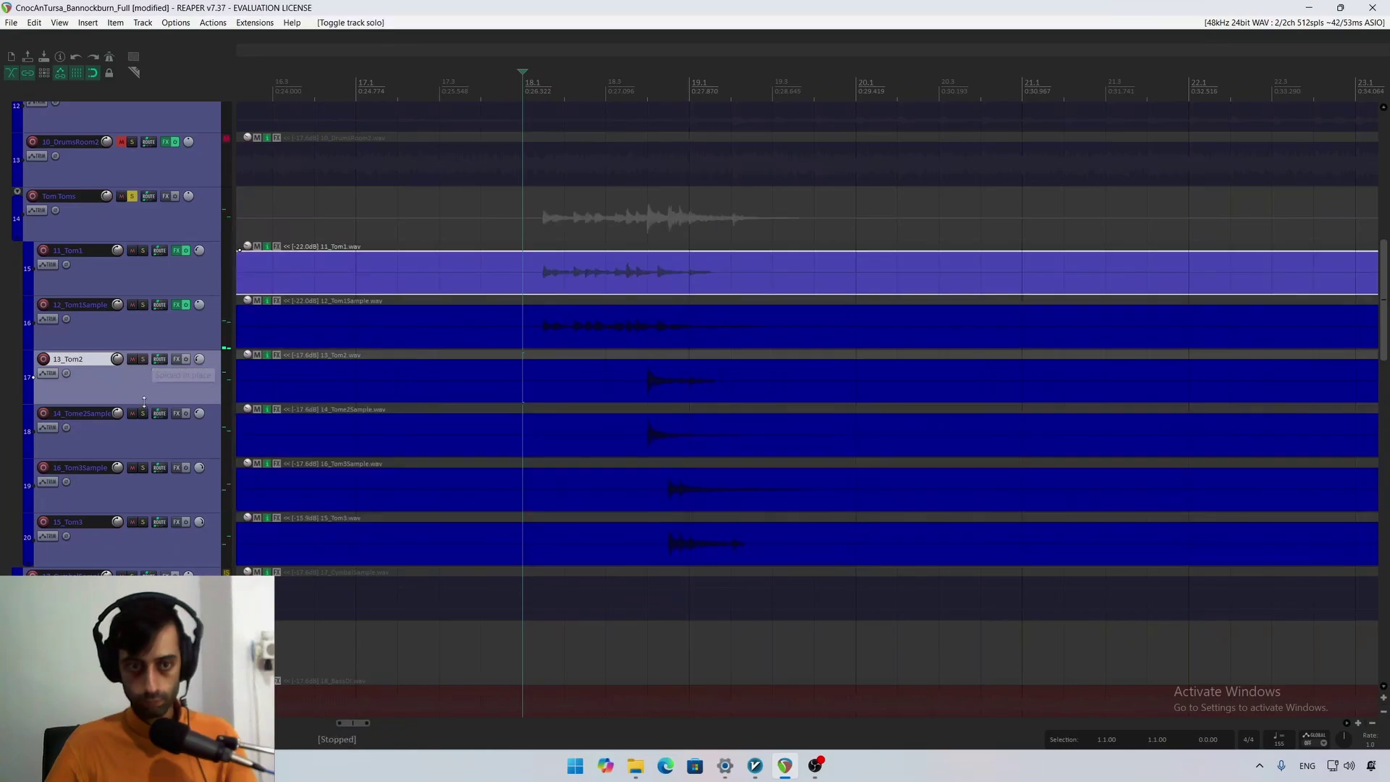
Step: Audition 14_Tome2Sample alone from just before its hit, compare it with 13_Tom2 alone, and clear both solos
{"action": "left_click", "coordinate": [144, 415]}
{"action": "key", "text": "space"}
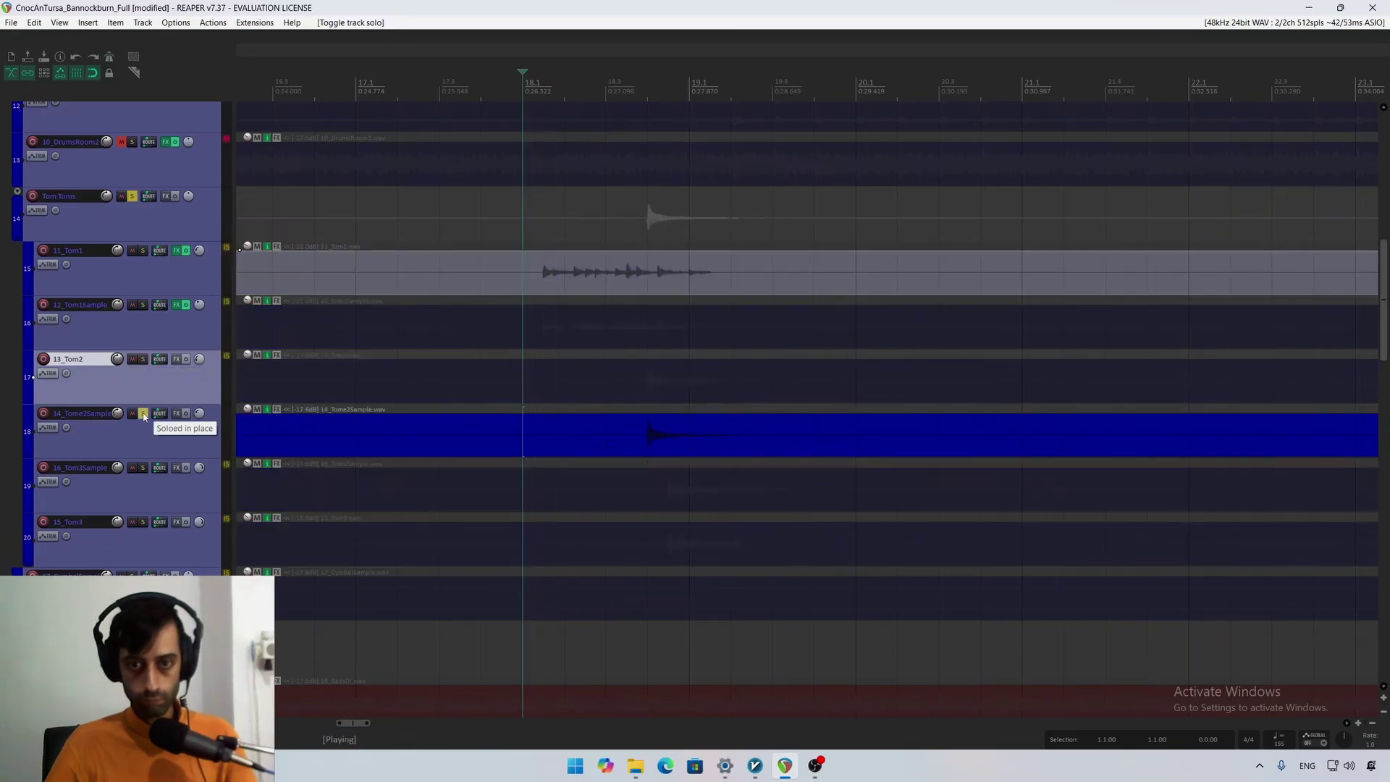
{"action": "key", "text": "space"}
{"action": "left_click", "coordinate": [607, 408]}
{"action": "key", "text": "space"}
{"action": "key", "text": "space"}
{"action": "key", "text": "space"}
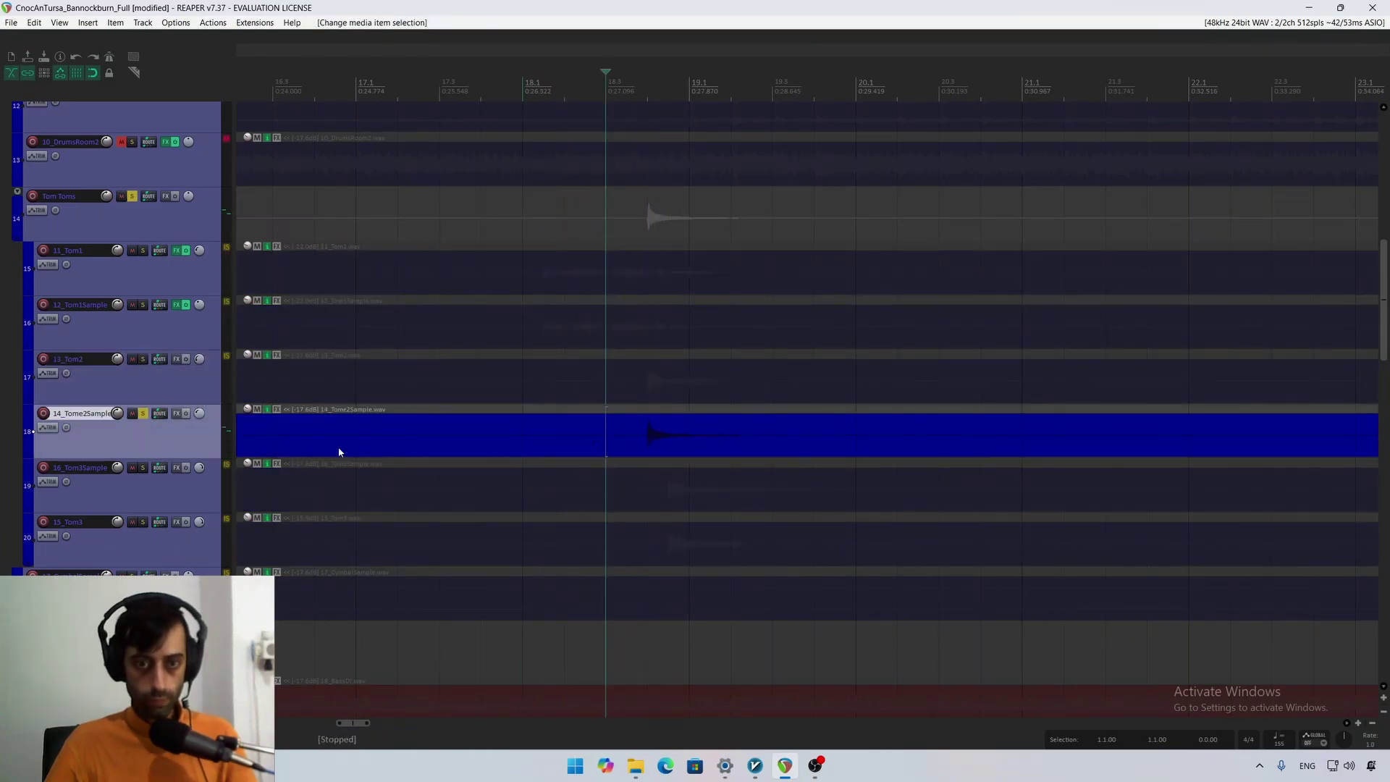
{"action": "left_click", "coordinate": [144, 414]}
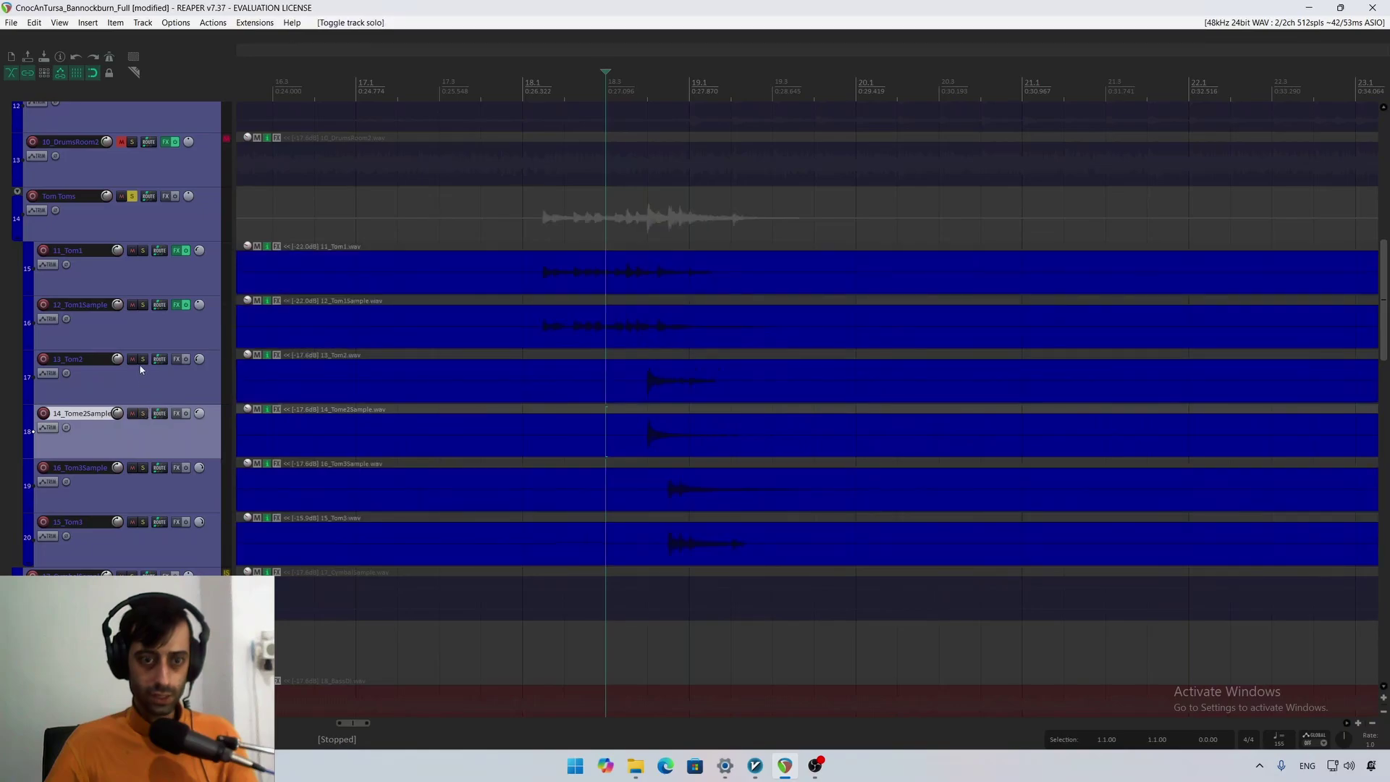
{"action": "left_click", "coordinate": [141, 360]}
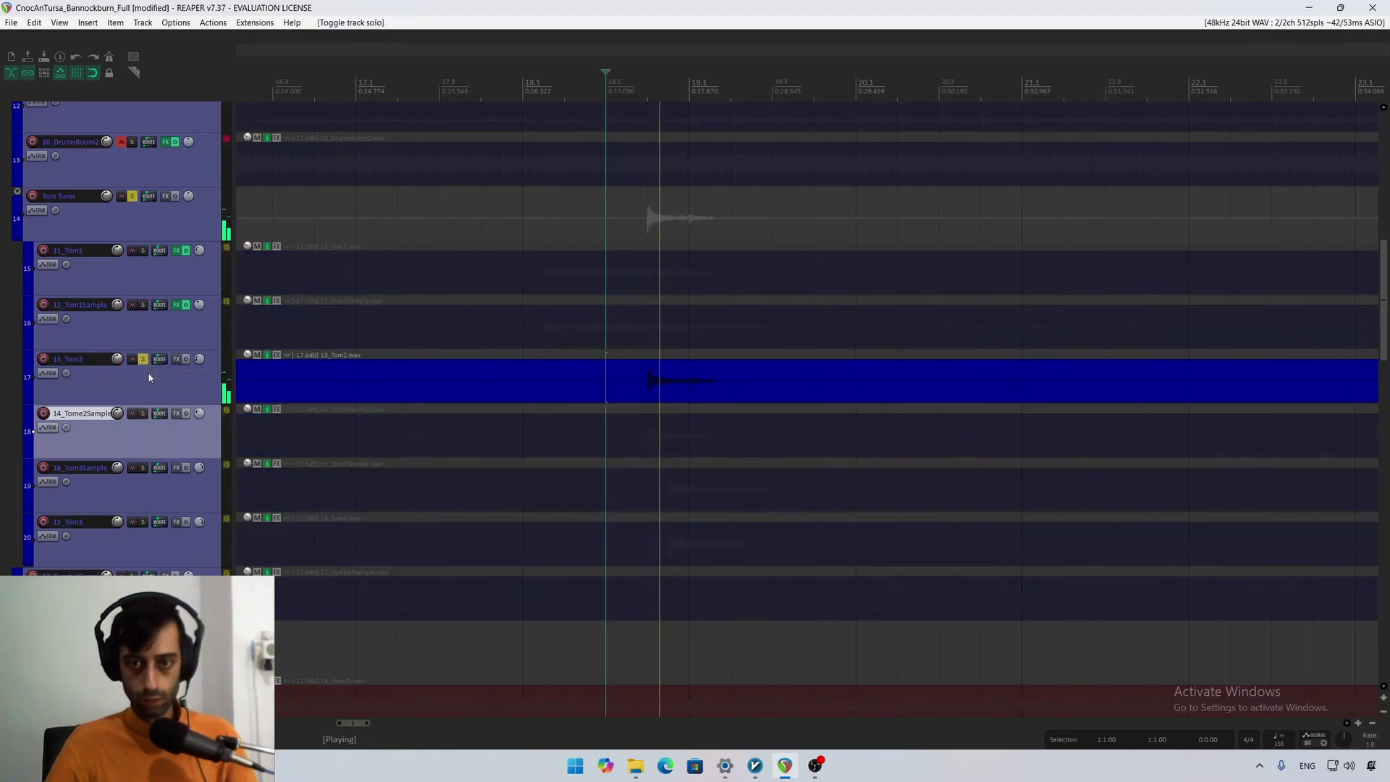
{"action": "left_click", "coordinate": [143, 360]}
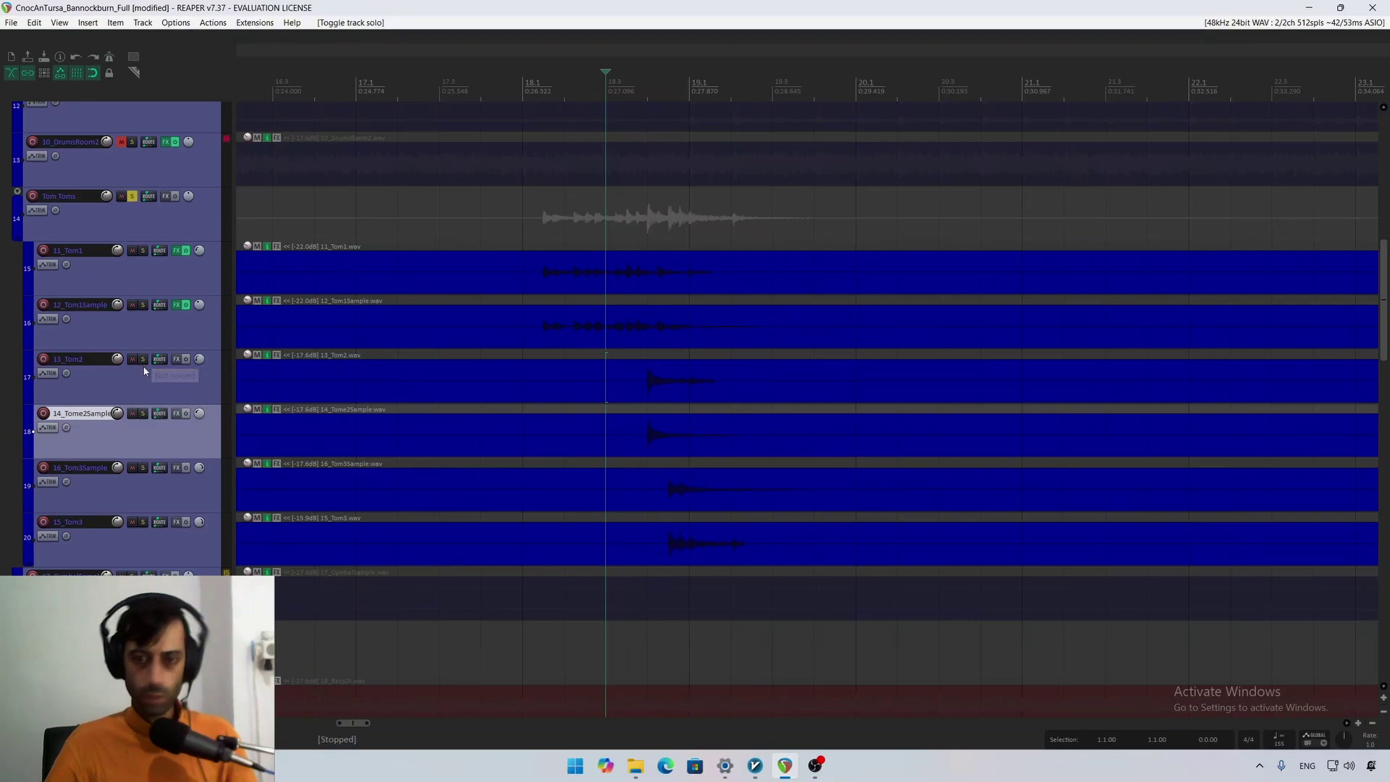
Step: Place the edit cursor just before the third tom's hit and audition 16_Tom3Sample and 15_Tom3 soloed together
{"action": "left_click", "coordinate": [181, 489]}
{"action": "key", "text": "space"}
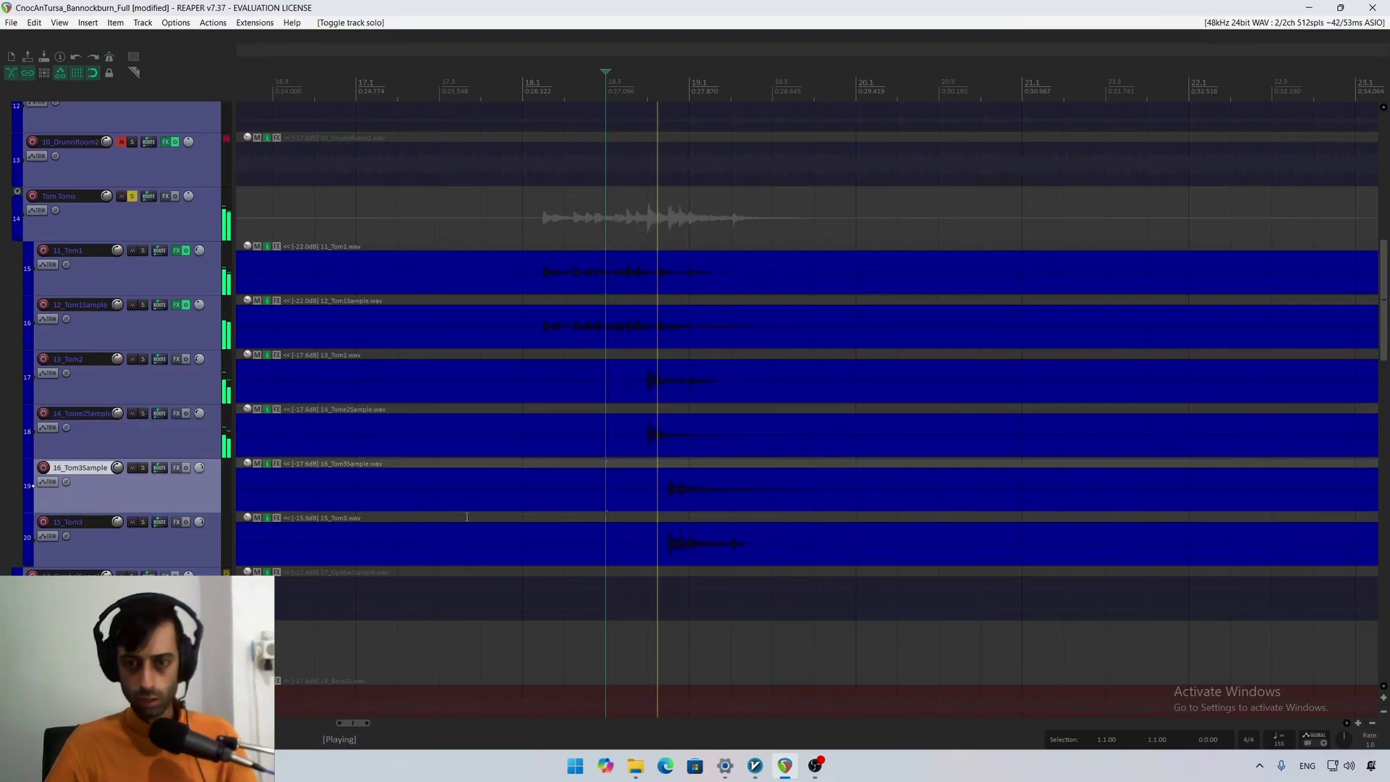
{"action": "left_click", "coordinate": [648, 507]}
{"action": "key", "text": "space"}
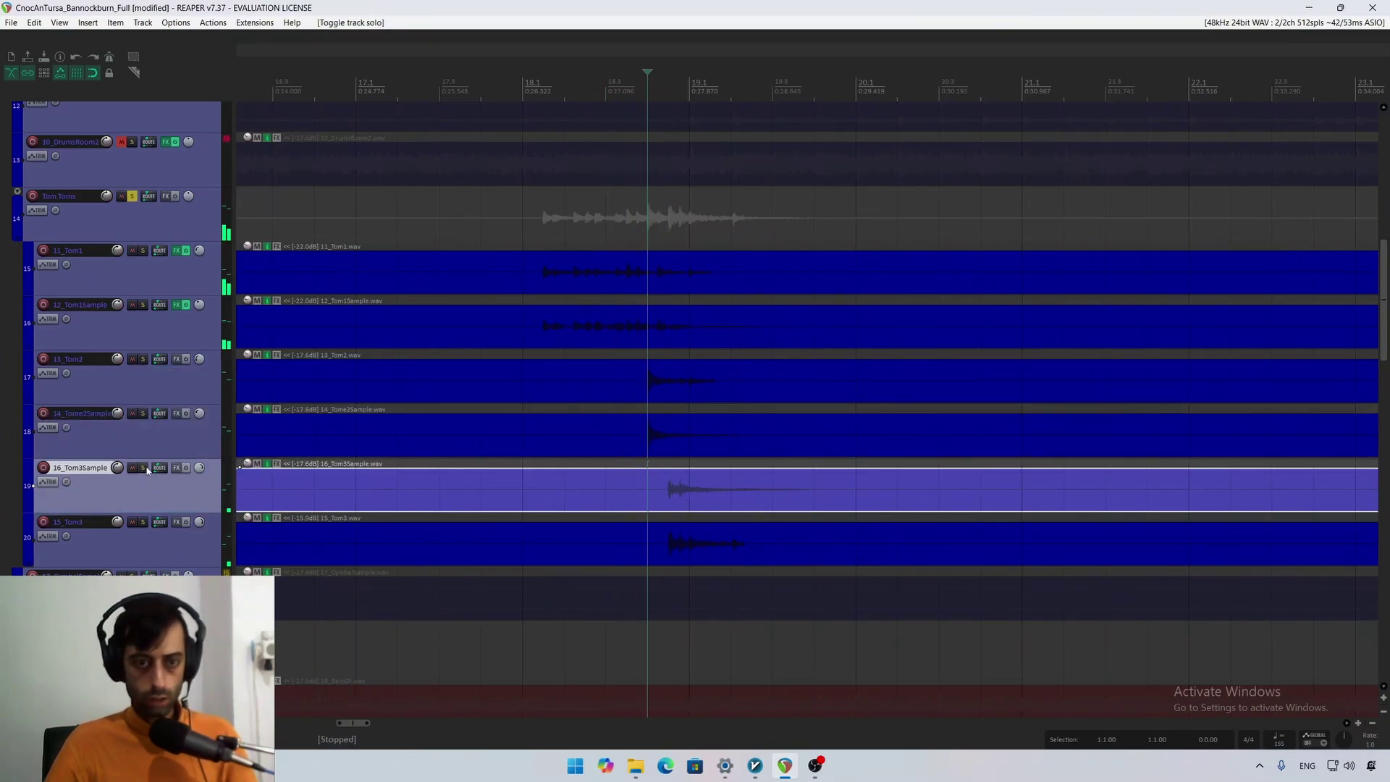
{"action": "left_click", "coordinate": [147, 470]}
{"action": "left_click", "coordinate": [143, 521]}
{"action": "key", "text": "space"}
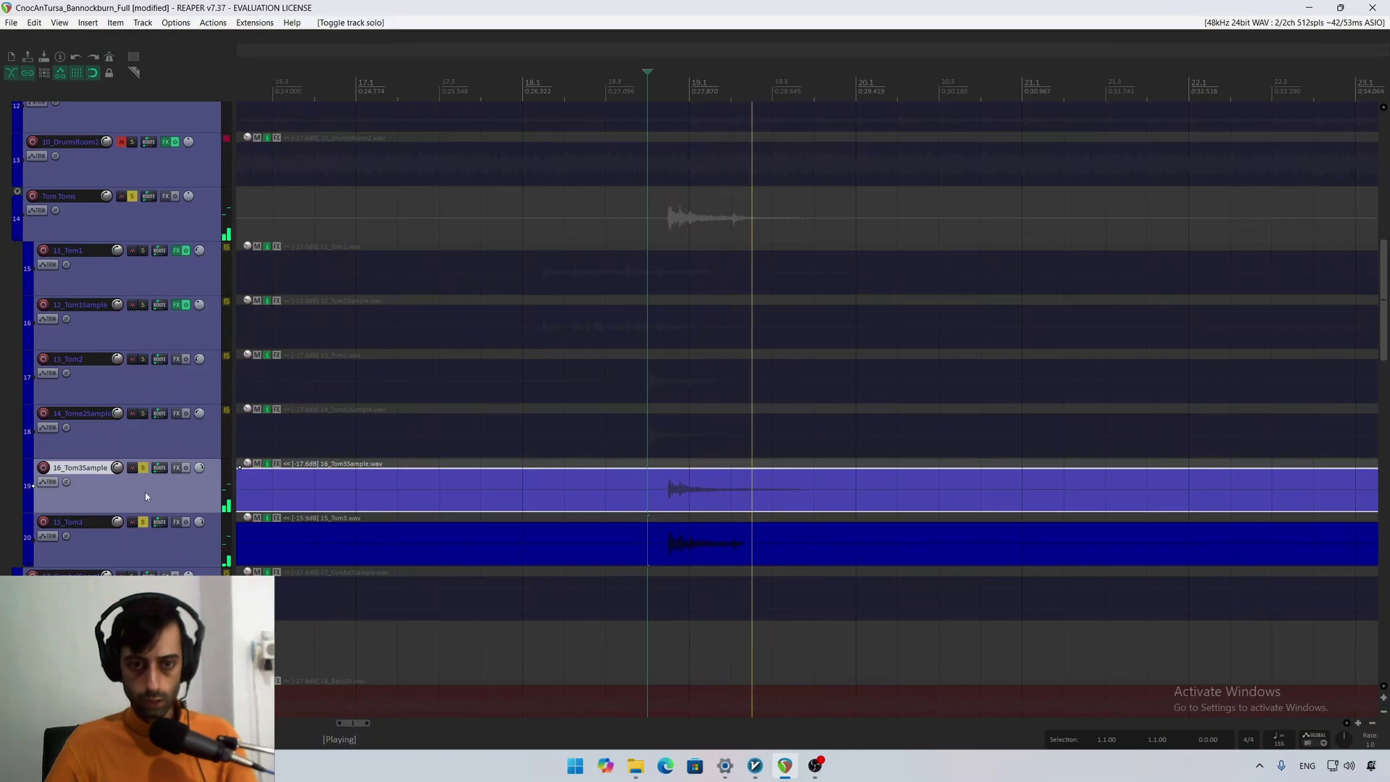
Step: Compare 16_Tom3Sample and 15_Tom3 by soloing each alone, leaving only 16_Tom3Sample soloed
{"action": "left_click", "coordinate": [143, 522]}
{"action": "key", "text": "space"}
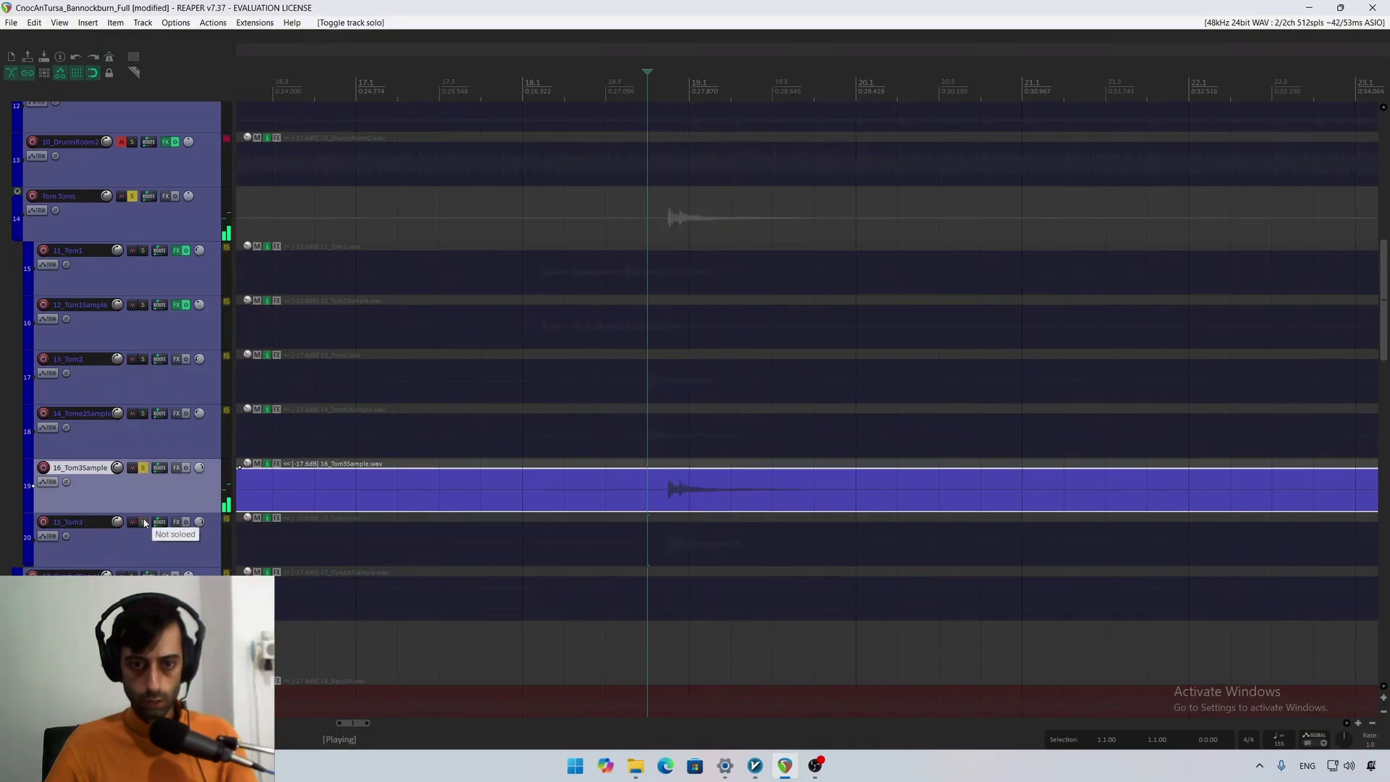
{"action": "left_click", "coordinate": [144, 523]}
{"action": "left_click", "coordinate": [145, 470]}
{"action": "key", "text": "space"}
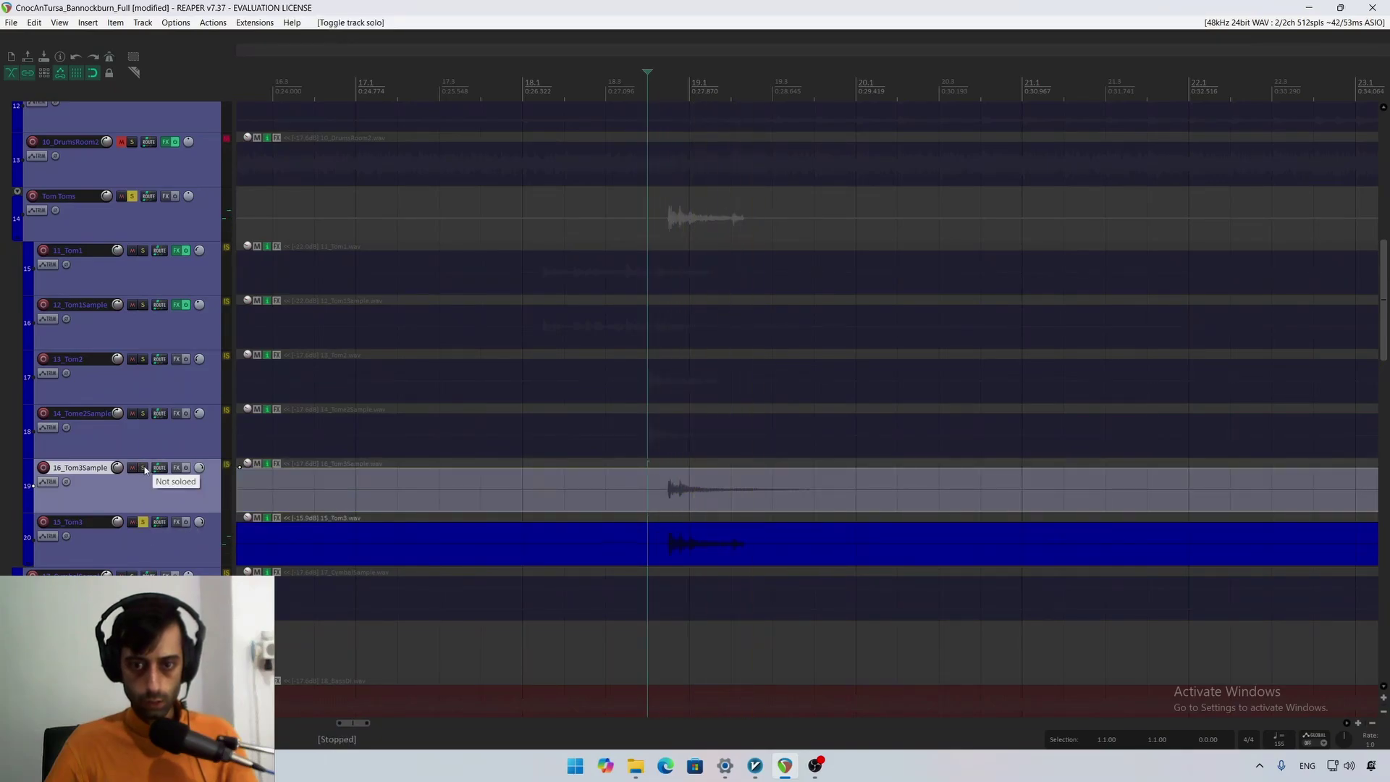
{"action": "left_click", "coordinate": [145, 470]}
{"action": "left_click", "coordinate": [144, 522]}
{"action": "key", "text": "space"}
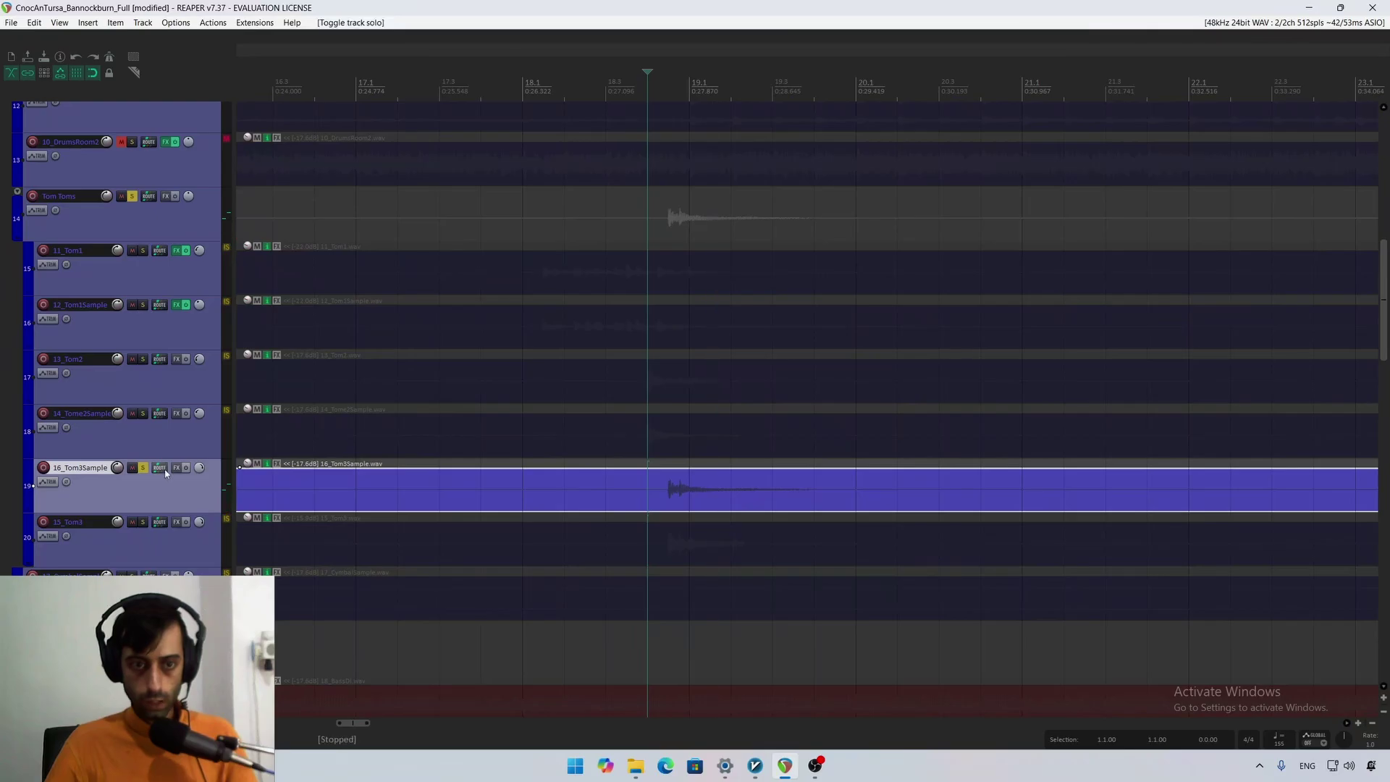
Step: Add a ReaEQ to 16_Tom3Sample, enlarge its window and move it clear of the track controls
{"action": "left_click", "coordinate": [177, 468]}
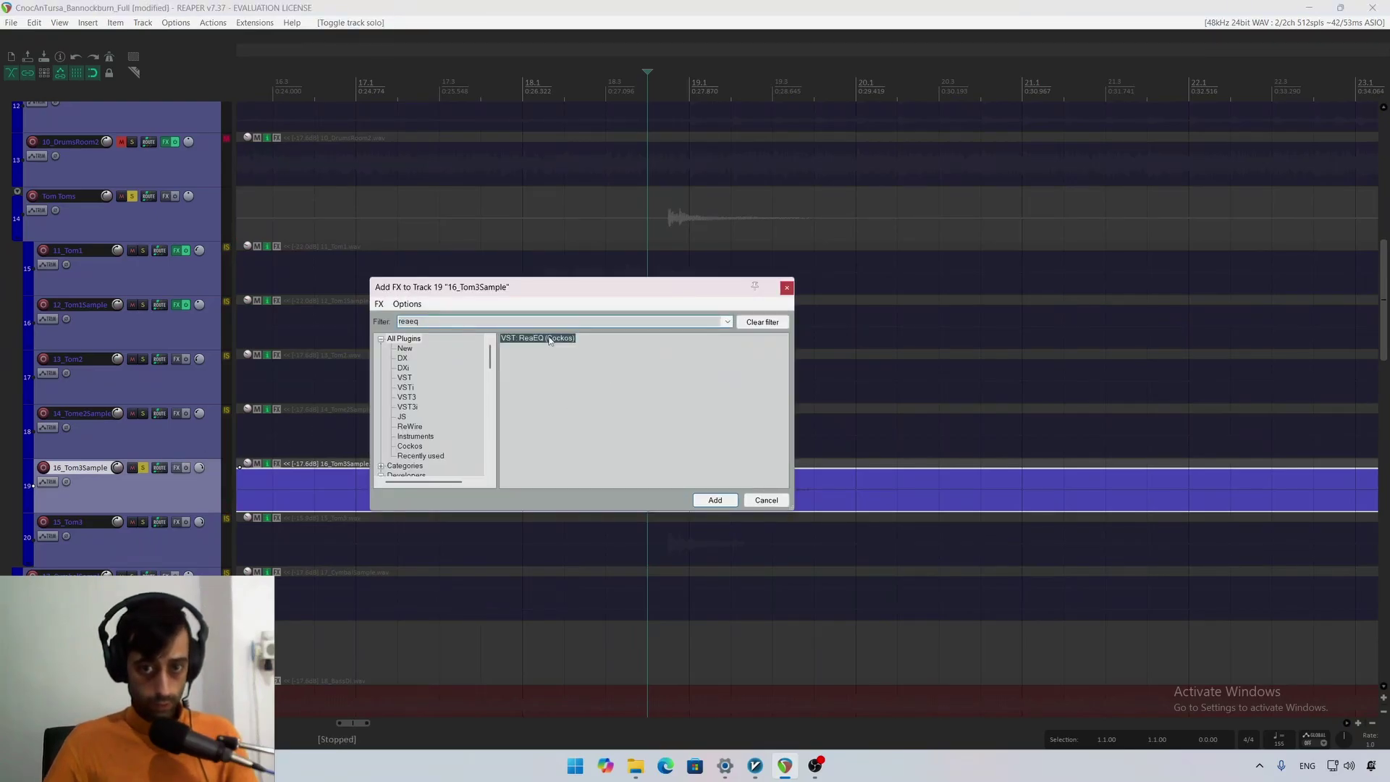
{"action": "double_click", "coordinate": [550, 339]}
{"action": "left_click_drag", "start_coordinate": [240, 41], "coordinate": [596, 268]}
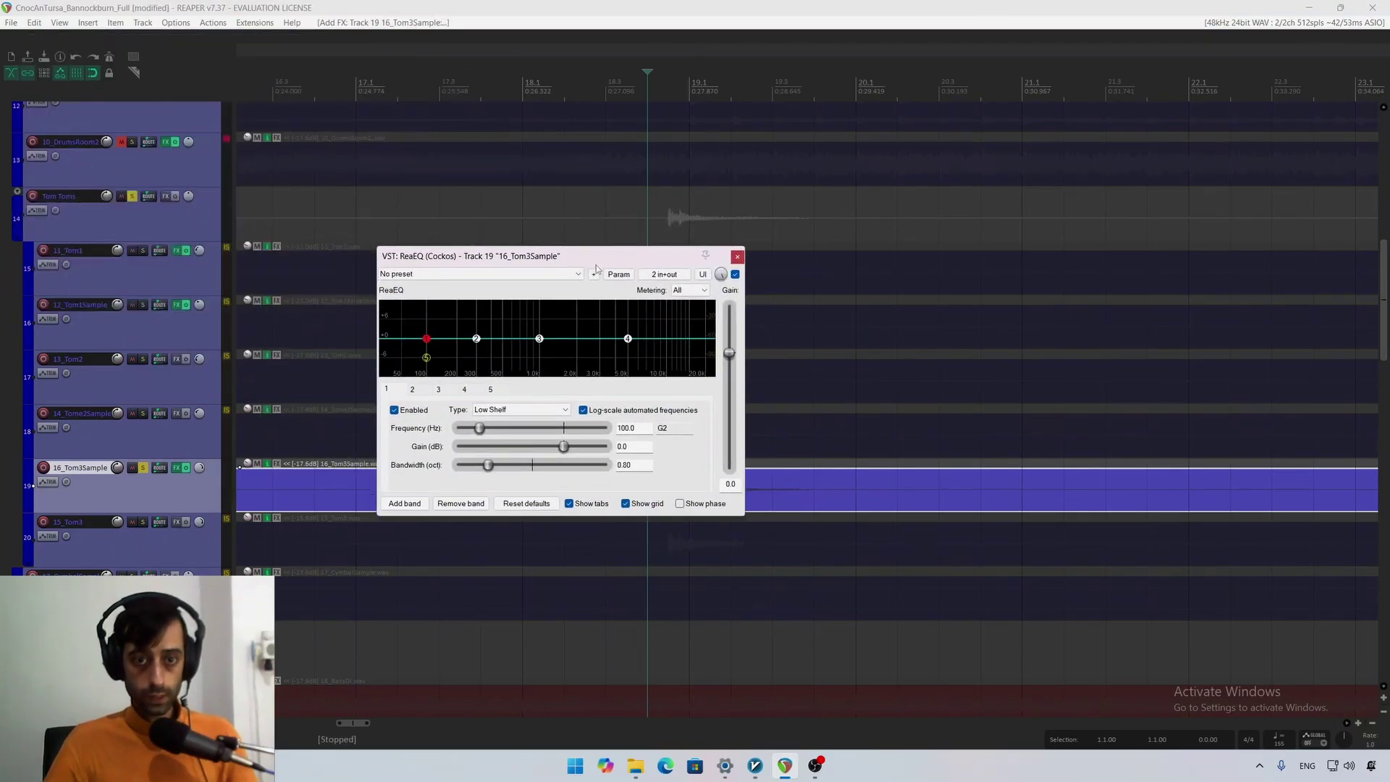
{"action": "left_click_drag", "start_coordinate": [744, 516], "coordinate": [940, 575]}
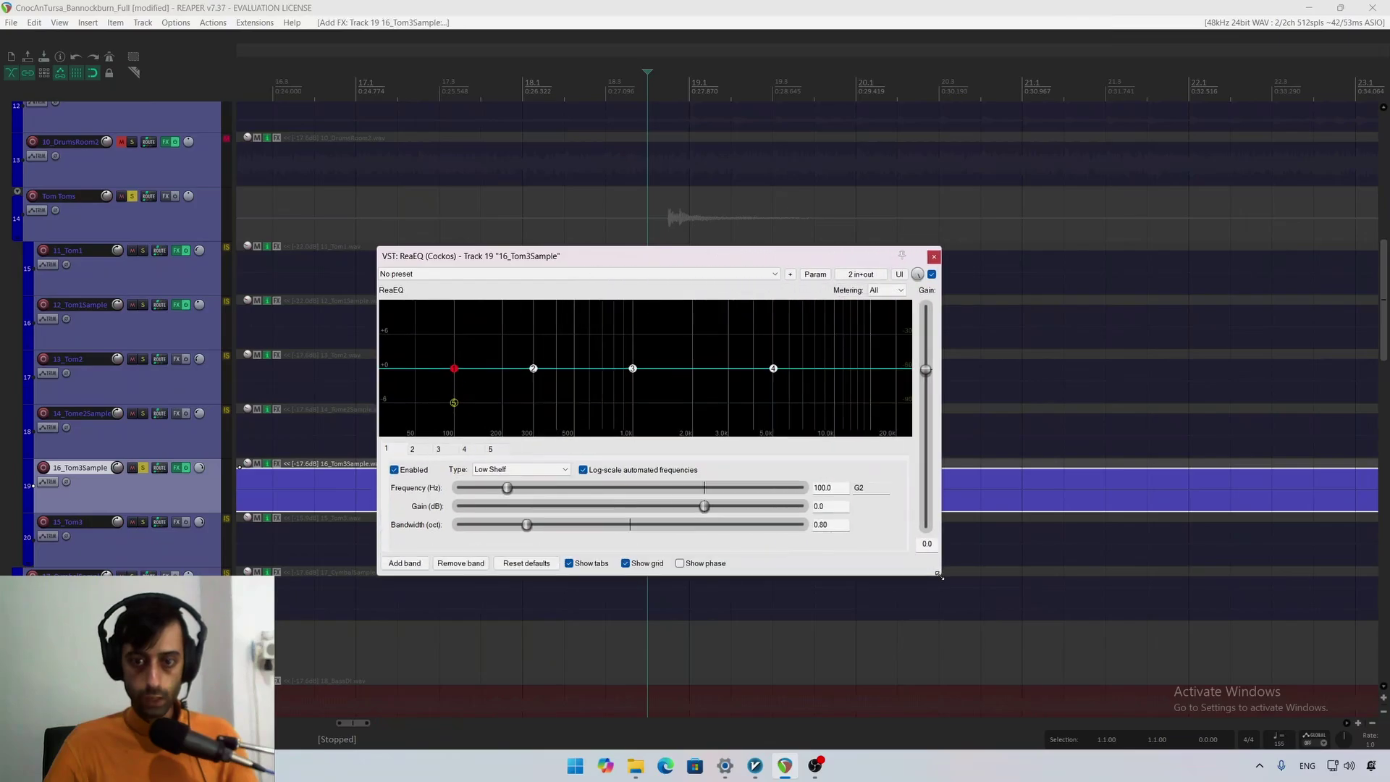
{"action": "left_click", "coordinate": [142, 500]}
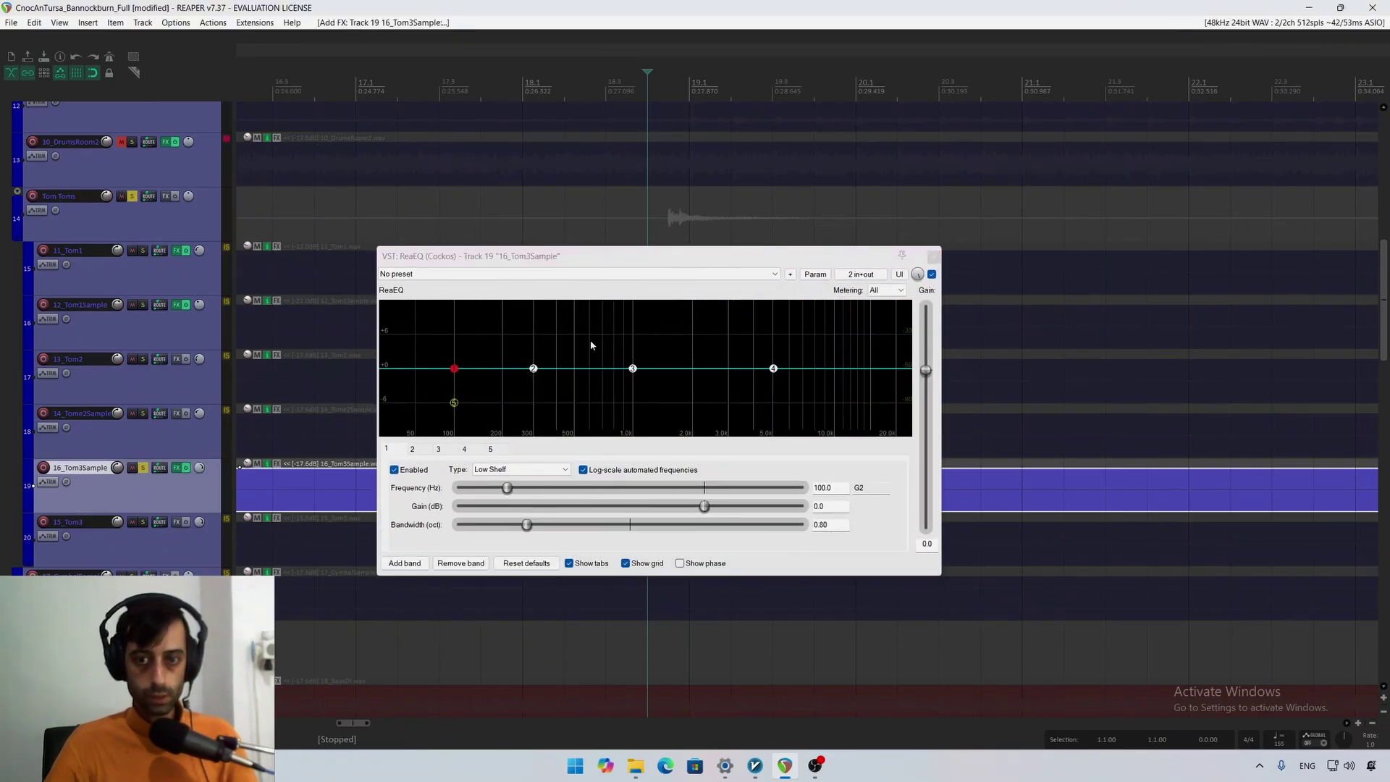
{"action": "left_click_drag", "start_coordinate": [637, 259], "coordinate": [871, 283]}
Step: Play back the soloed 16_Tom3Sample with its ReaEQ open to examine the hit's frequency spectrum
{"action": "left_click", "coordinate": [187, 486]}
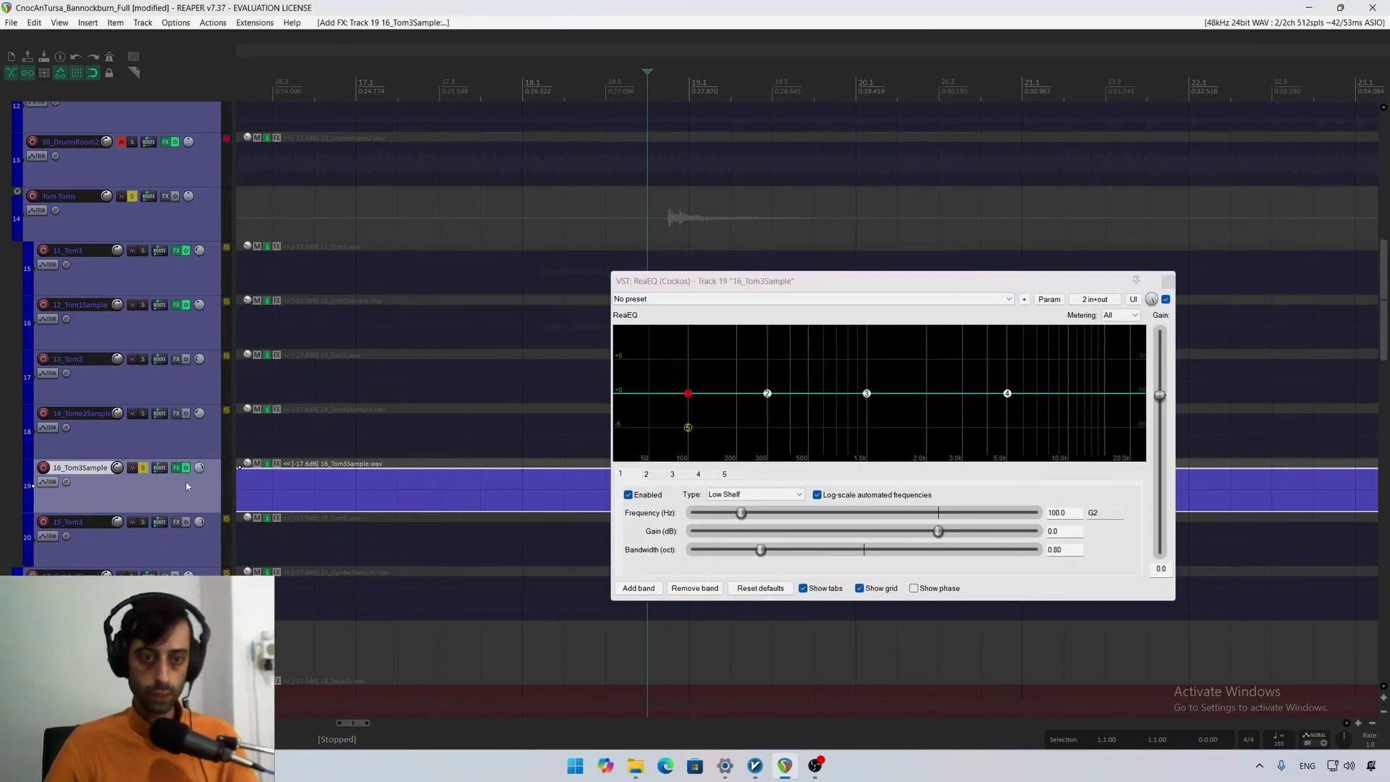
{"action": "key", "text": "space"}
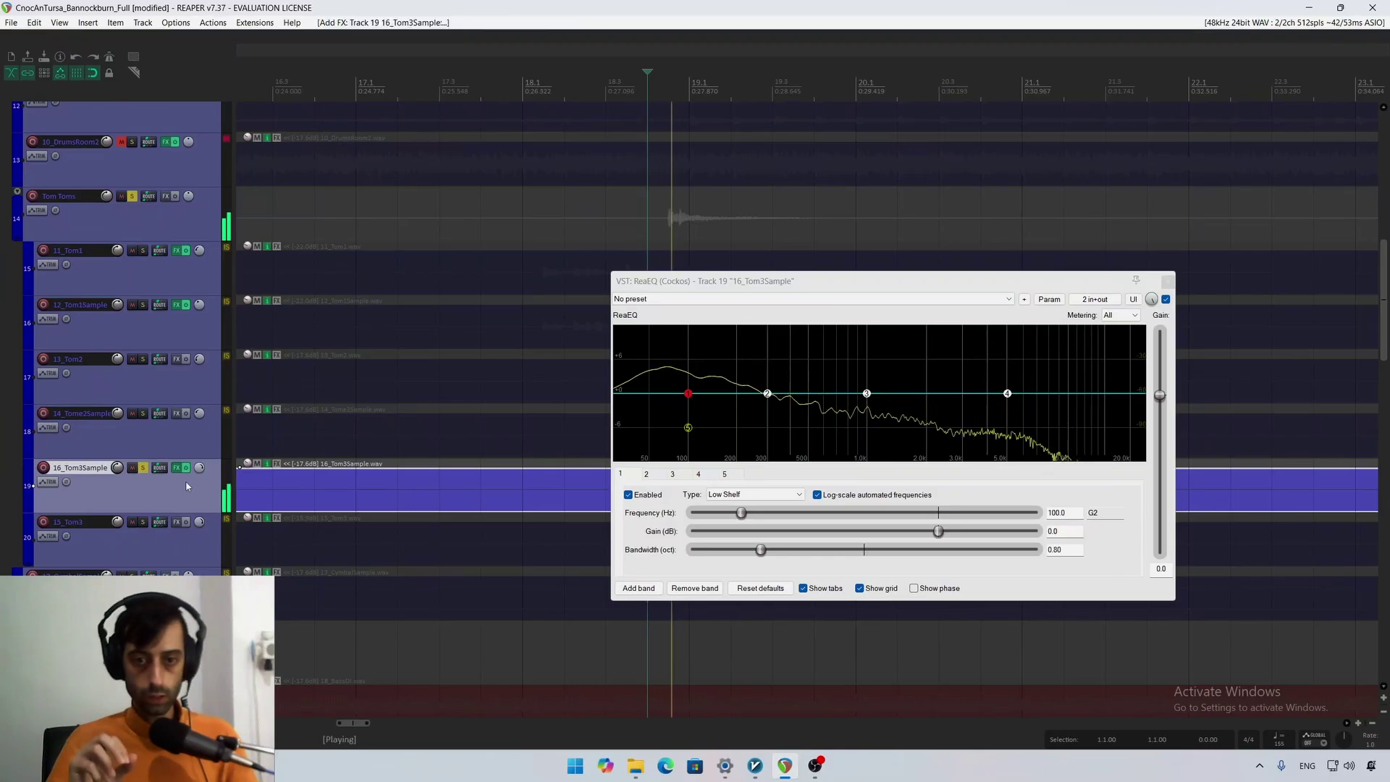
{"action": "key", "text": "space"}
{"action": "key", "text": "space"}
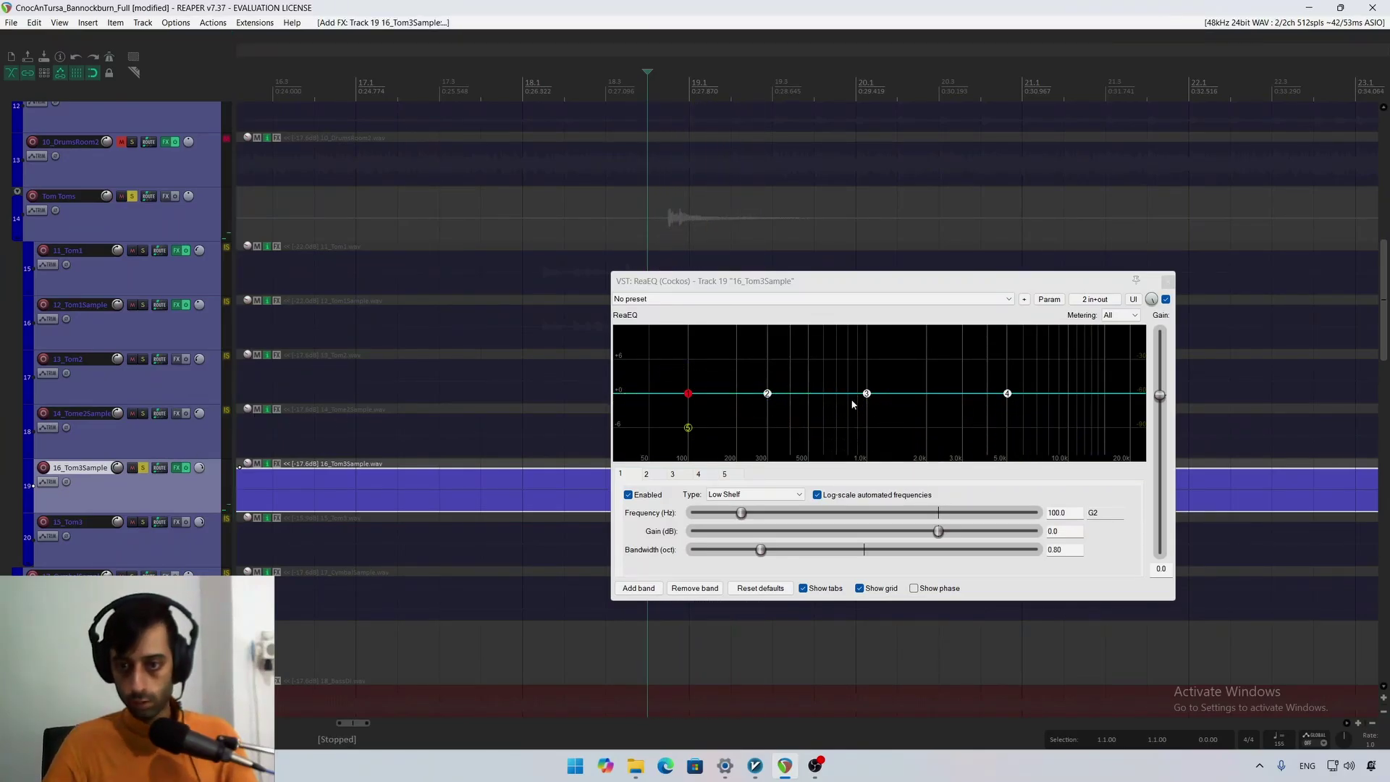
Step: Boost ReaEQ band 3 on 16_Tom3Sample by 3.3 dB at about 858 Hz, listening to the hit
{"action": "mouse_move", "coordinate": [863, 397]}
{"action": "left_mouse_down"}
{"action": "mouse_move", "coordinate": [832, 370]}
{"action": "mouse_move", "coordinate": [856, 377]}
{"action": "left_mouse_up"}
{"action": "key", "text": "space"}
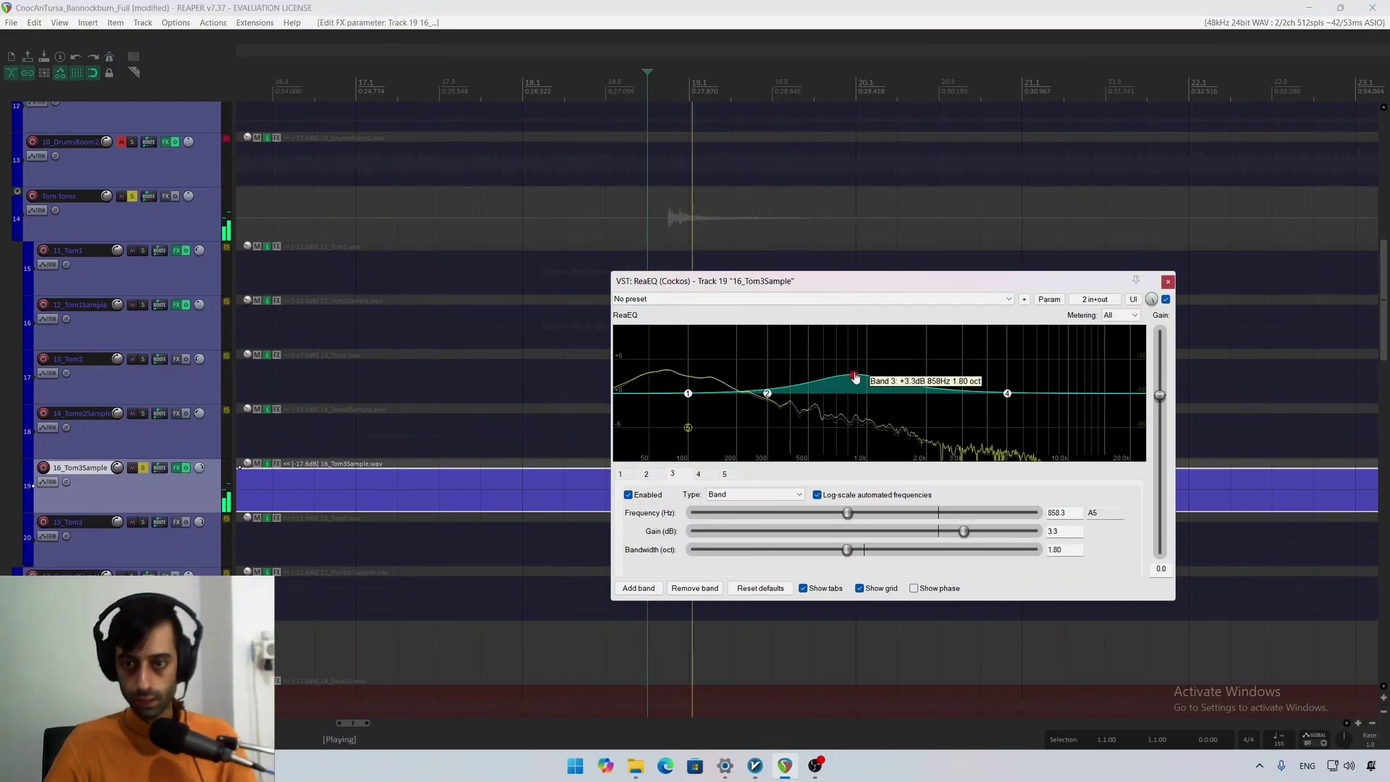
{"action": "key", "text": "space"}
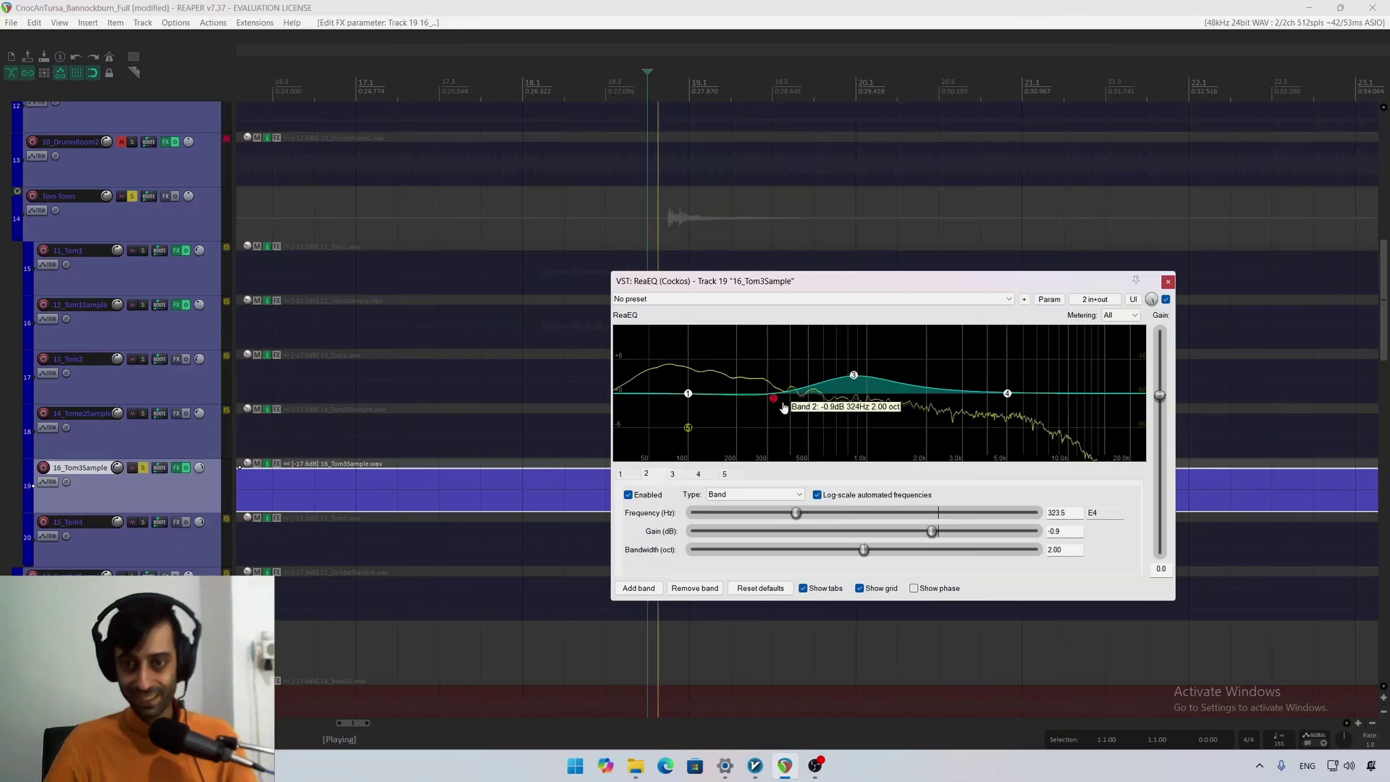
Step: Cut ReaEQ band 2 by 2.8 dB at about 349 Hz with a 1.00 octave bandwidth, audition the hit and close the EQ
{"action": "left_click_drag", "start_coordinate": [767, 393], "coordinate": [780, 414]}
{"action": "key", "text": "space"}
{"action": "scroll", "coordinate": [787, 416], "scroll_direction": "down", "scroll_amount": 2}
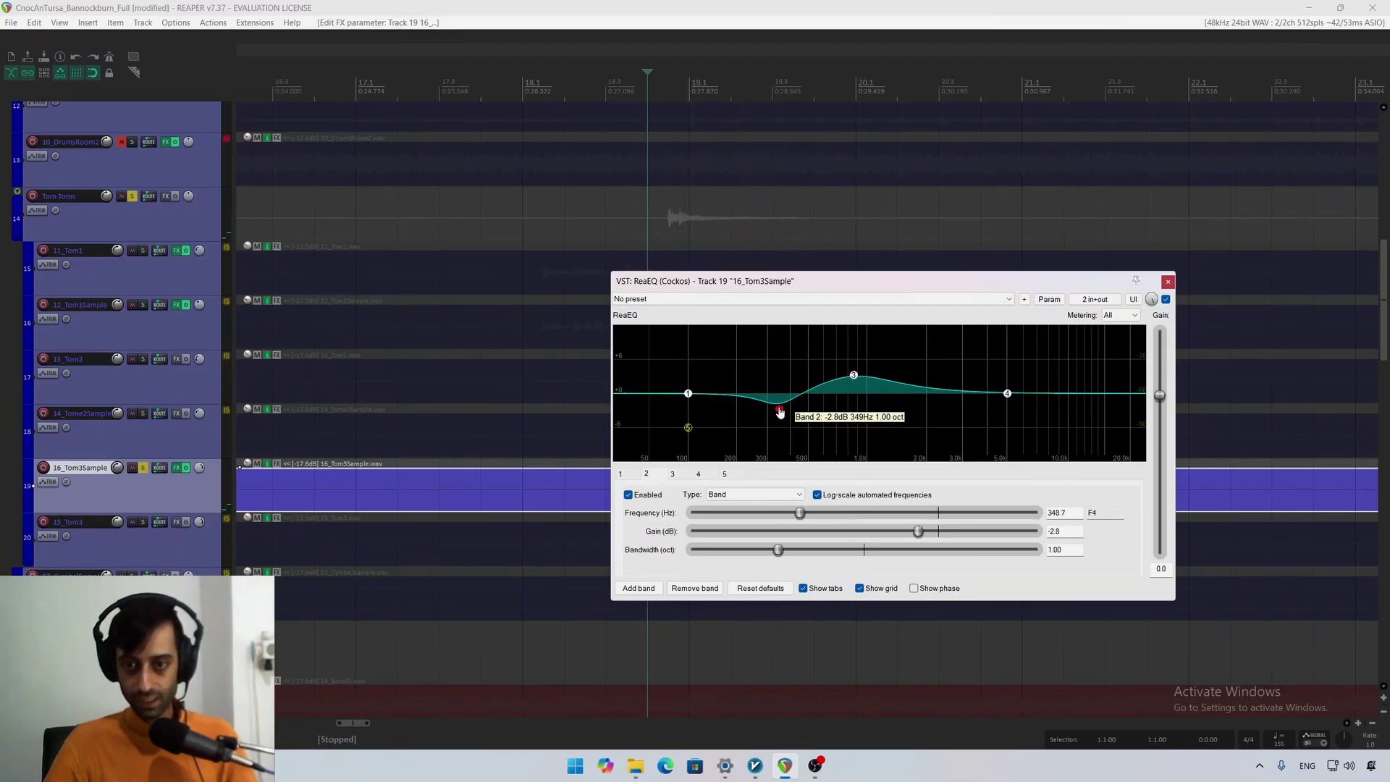
{"action": "key", "text": "space"}
{"action": "key", "text": "space"}
{"action": "left_click", "coordinate": [1168, 281]}
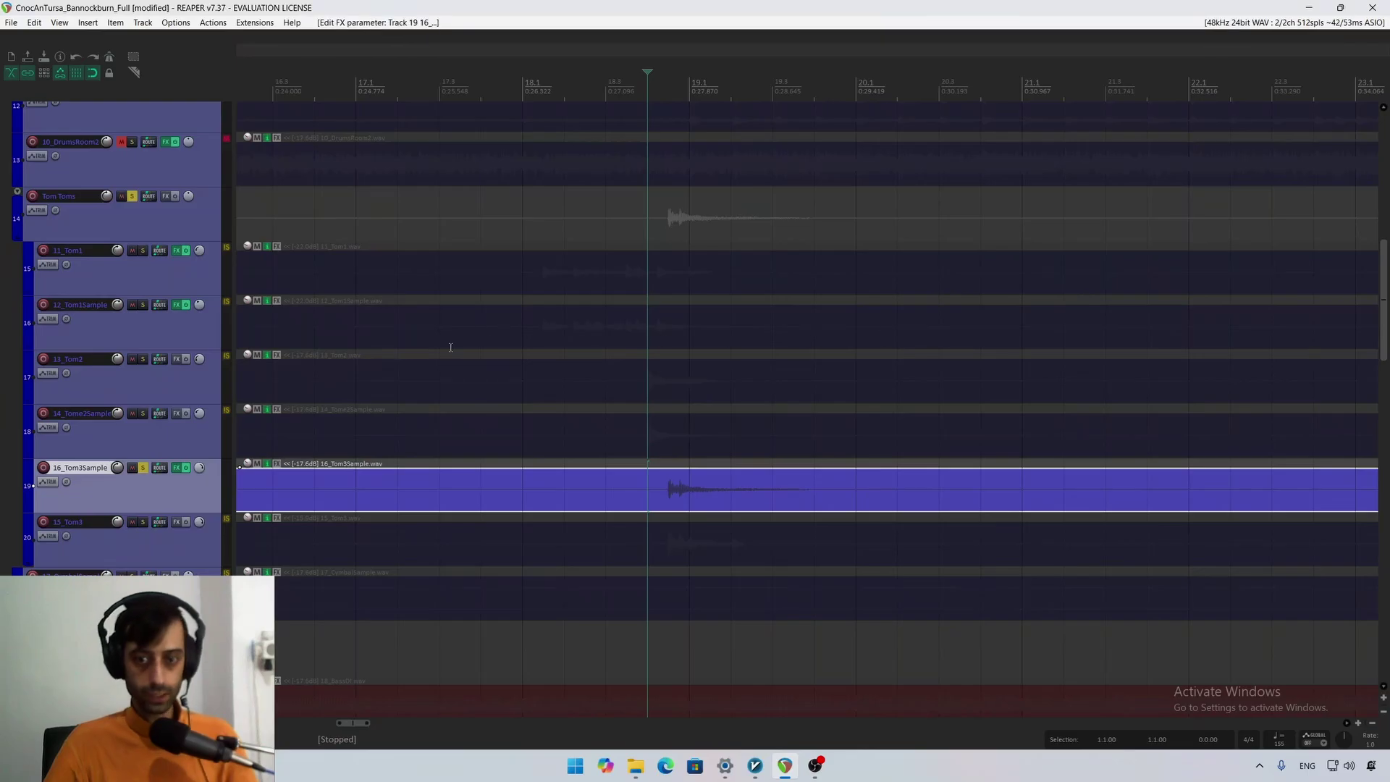
Step: Unsolo 16_Tom3Sample and the Tom Toms folder and play back the whole Drums group, keeping Drums soloed
{"action": "left_click", "coordinate": [144, 468]}
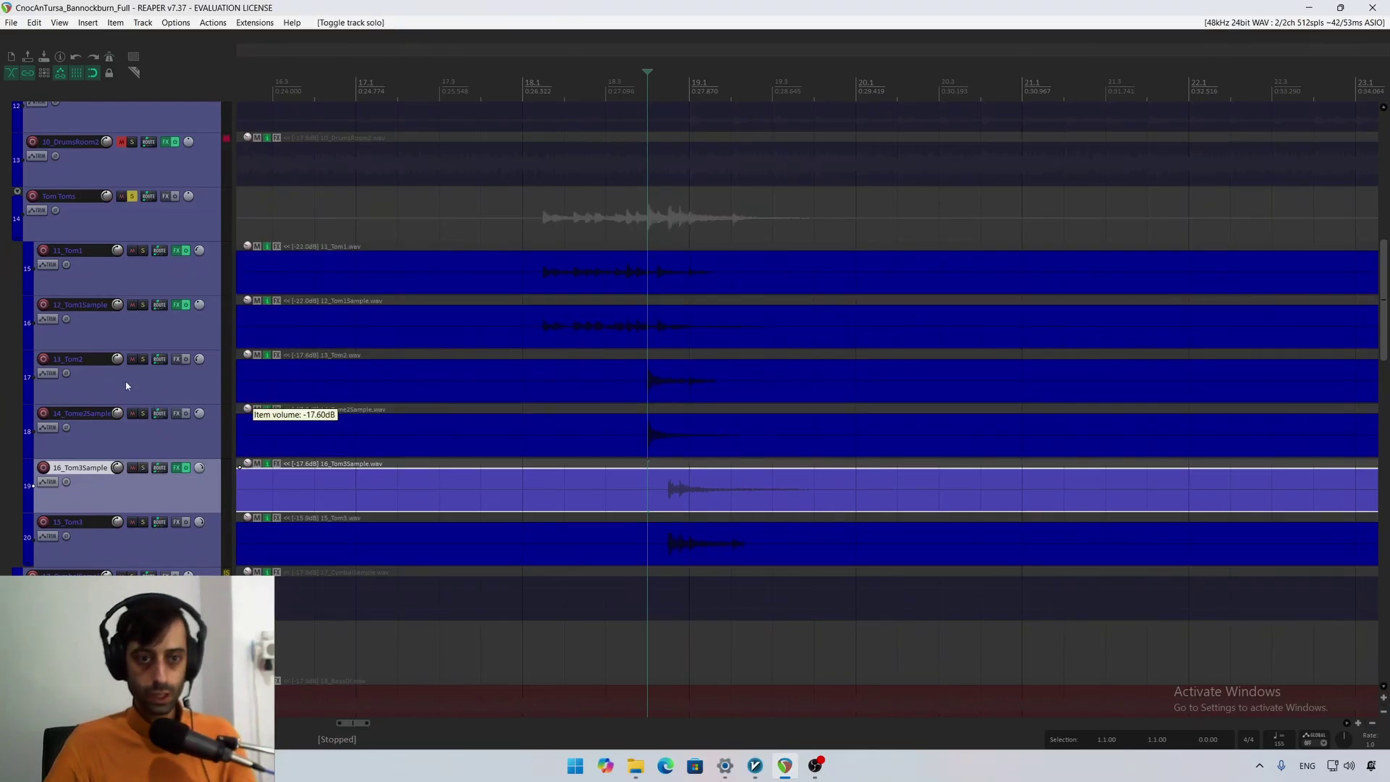
{"action": "scroll", "coordinate": [127, 385], "scroll_direction": "down", "scroll_amount": 1}
{"action": "key", "text": "space"}
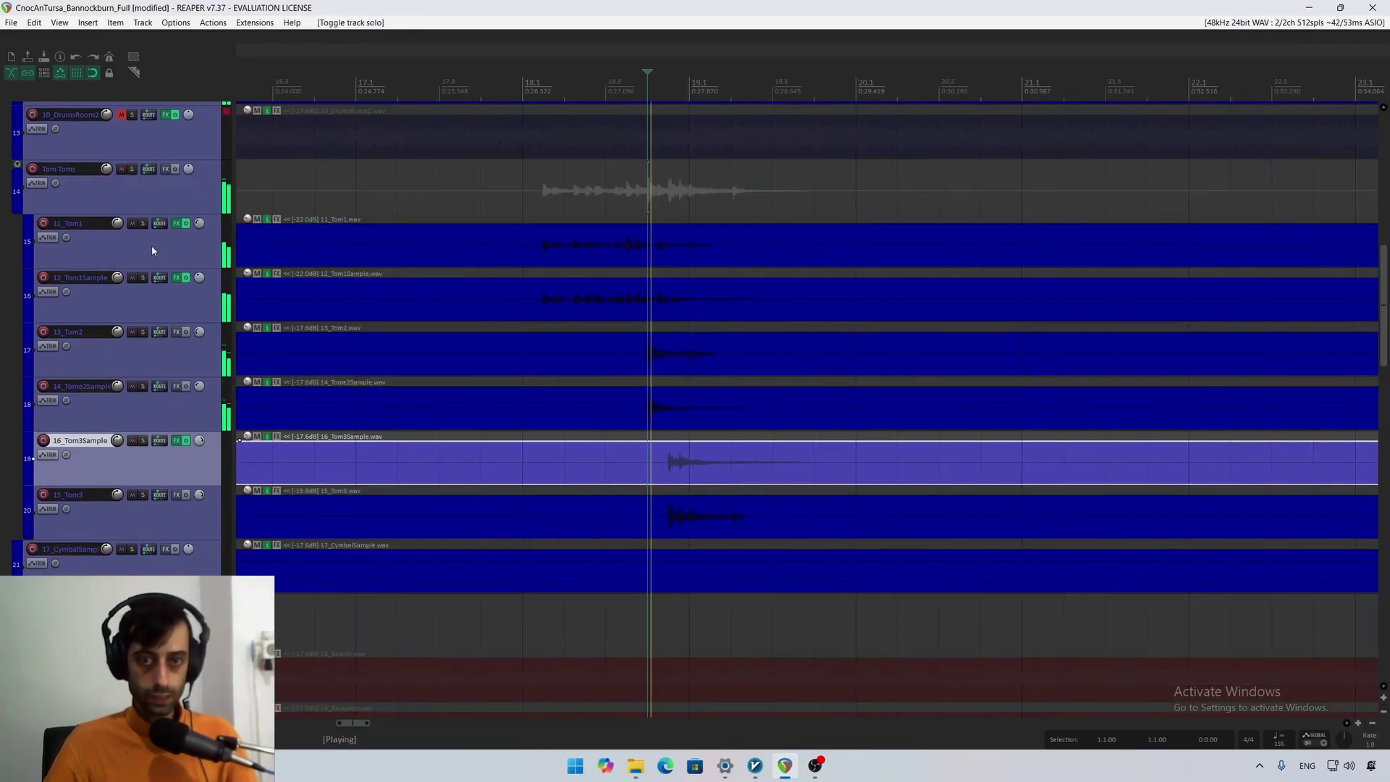
{"action": "scroll", "coordinate": [149, 316], "scroll_direction": "down", "scroll_amount": 10}
{"action": "scroll", "coordinate": [149, 316], "scroll_direction": "down", "scroll_amount": 20}
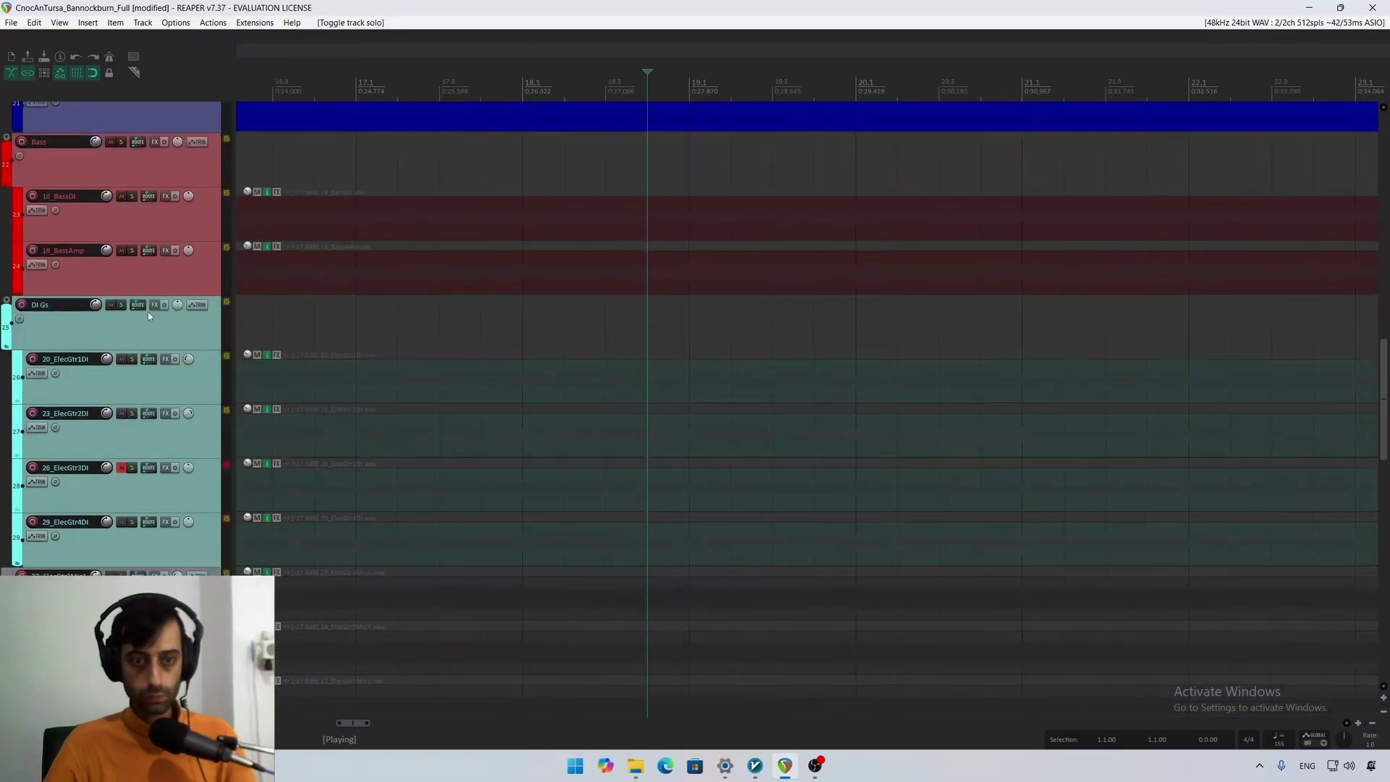
{"action": "scroll", "coordinate": [149, 314], "scroll_direction": "up", "scroll_amount": 18}
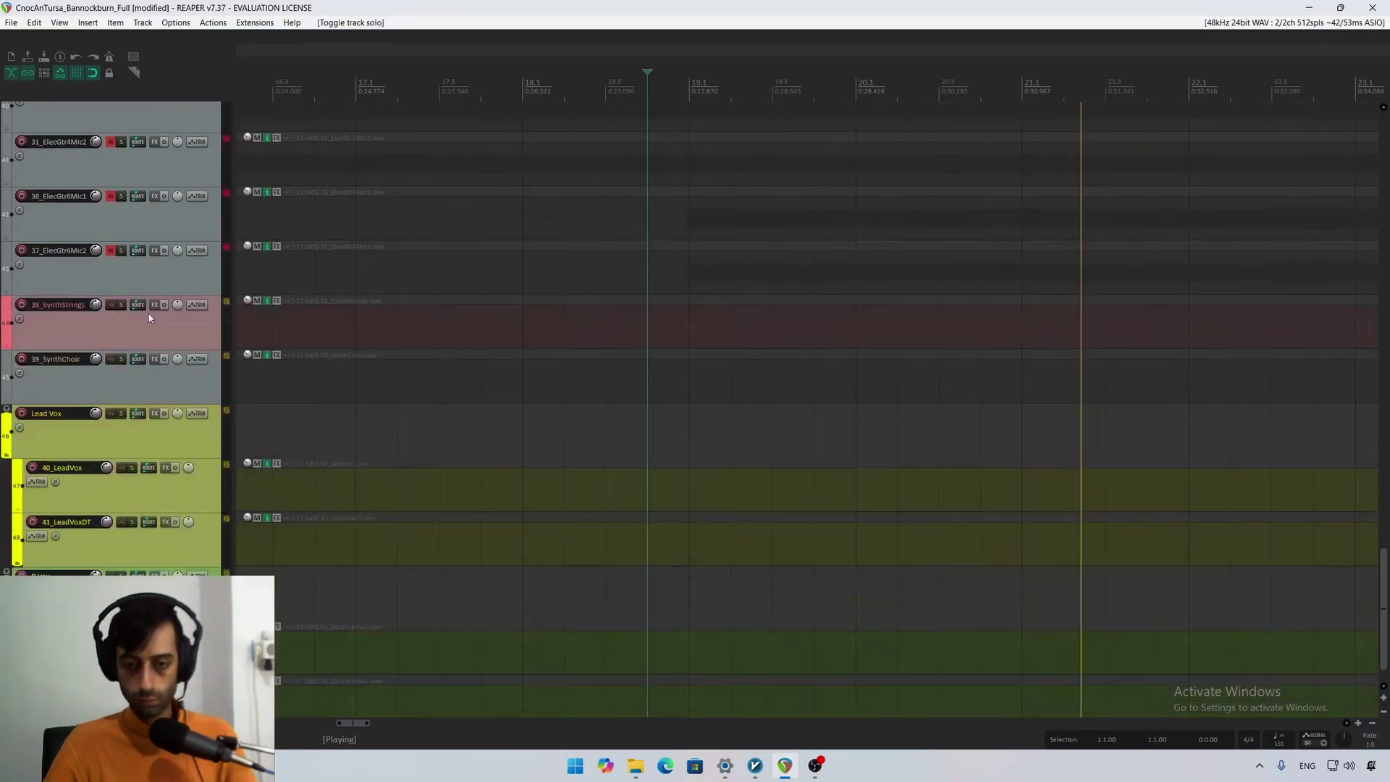
{"action": "scroll", "coordinate": [158, 314], "scroll_direction": "up", "scroll_amount": 20}
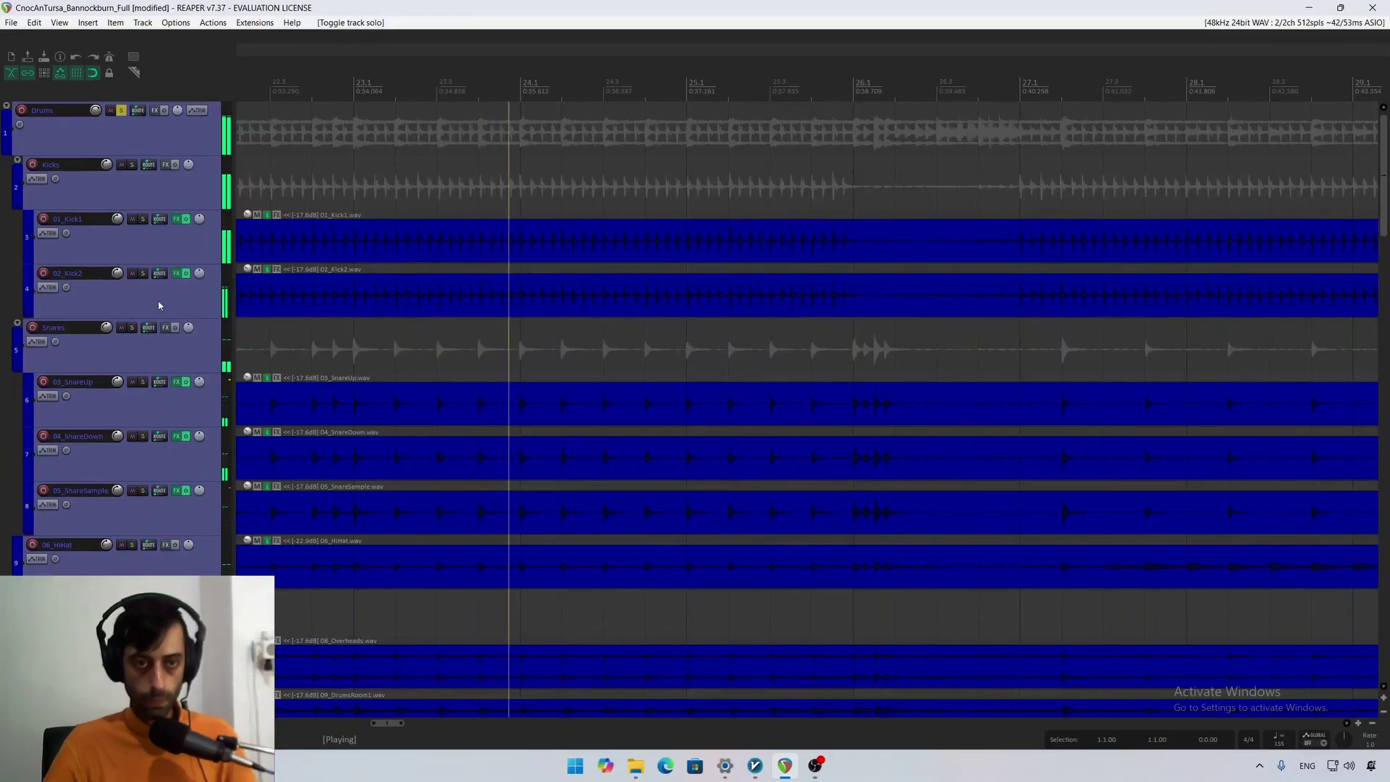
{"action": "left_click", "coordinate": [122, 113]}
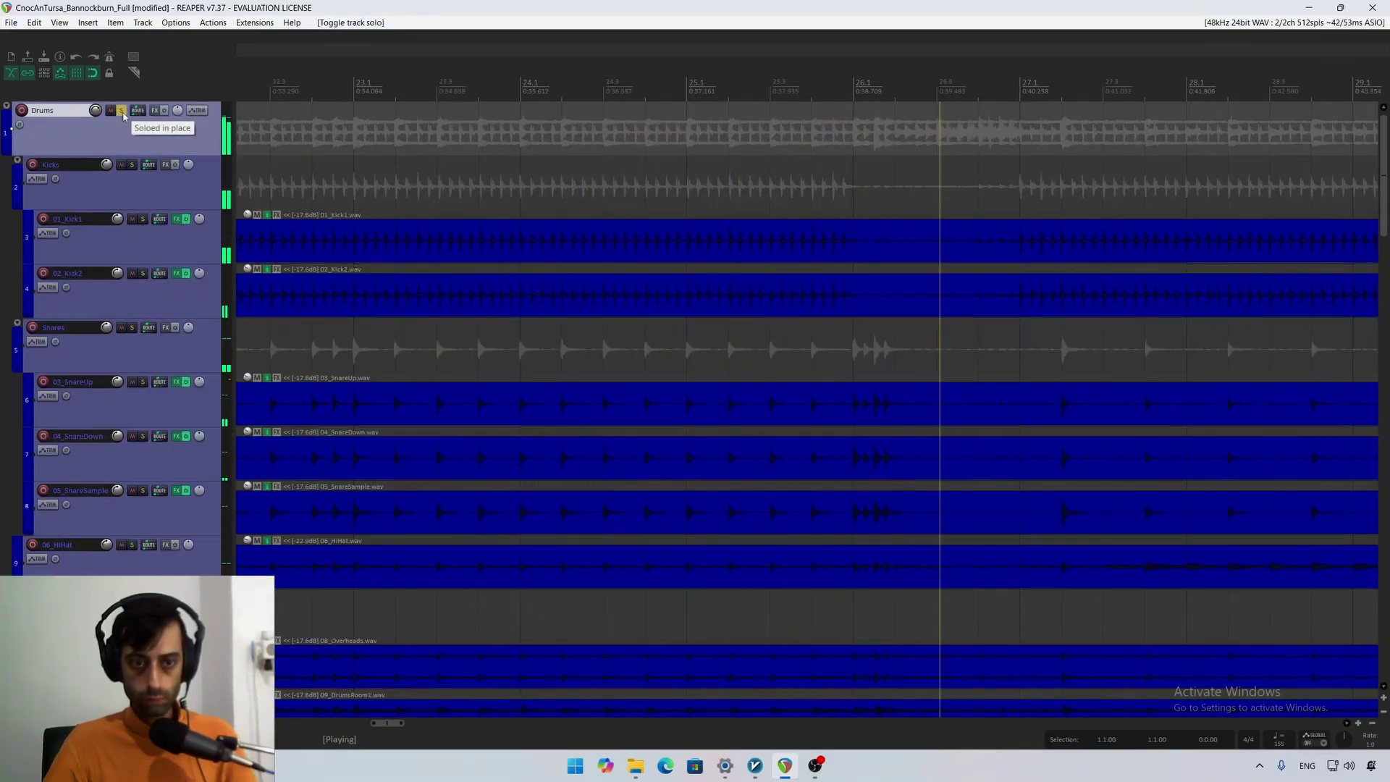
{"action": "key", "text": "space"}
Step: Add the JS Compciter effect to the Snares folder track and move its window clear of the track controls
{"action": "left_click", "coordinate": [145, 349]}
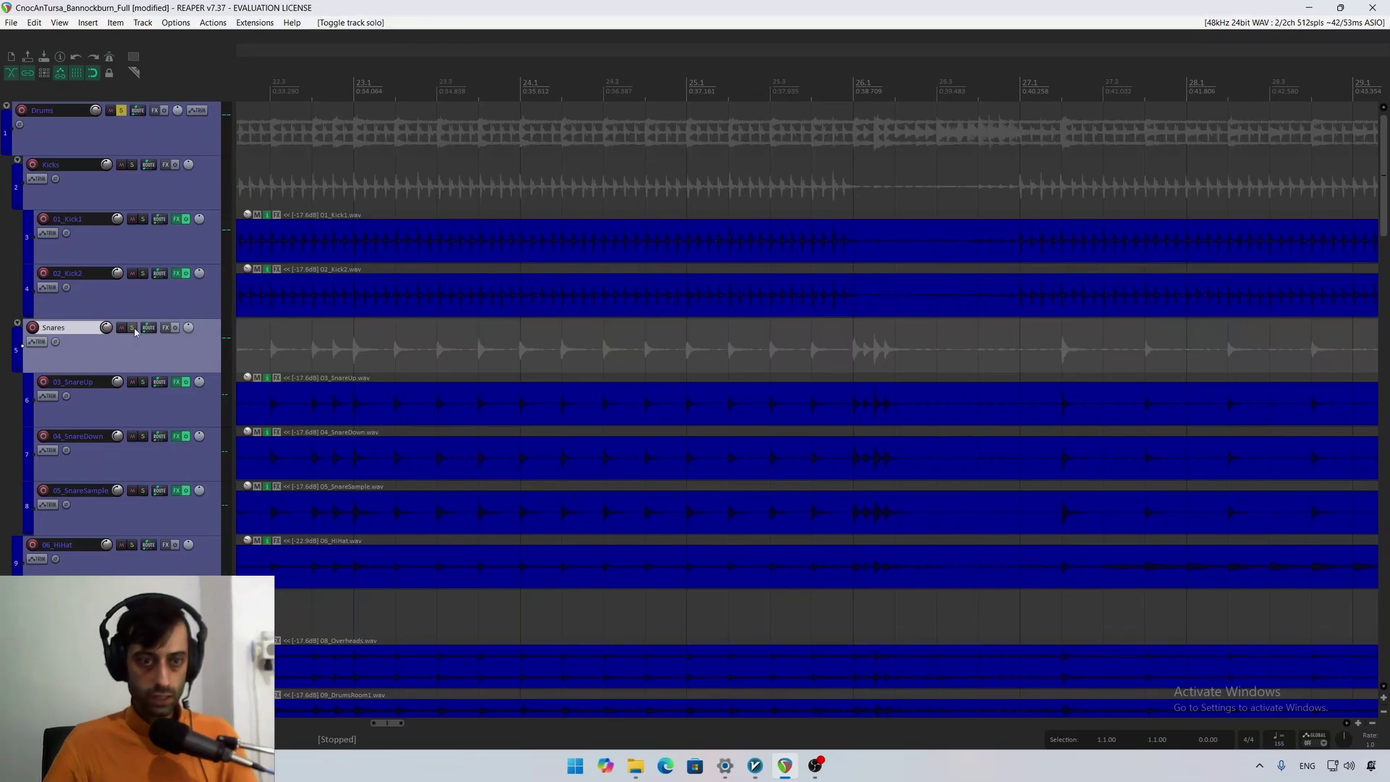
{"action": "left_click", "coordinate": [133, 328]}
{"action": "left_click", "coordinate": [133, 329]}
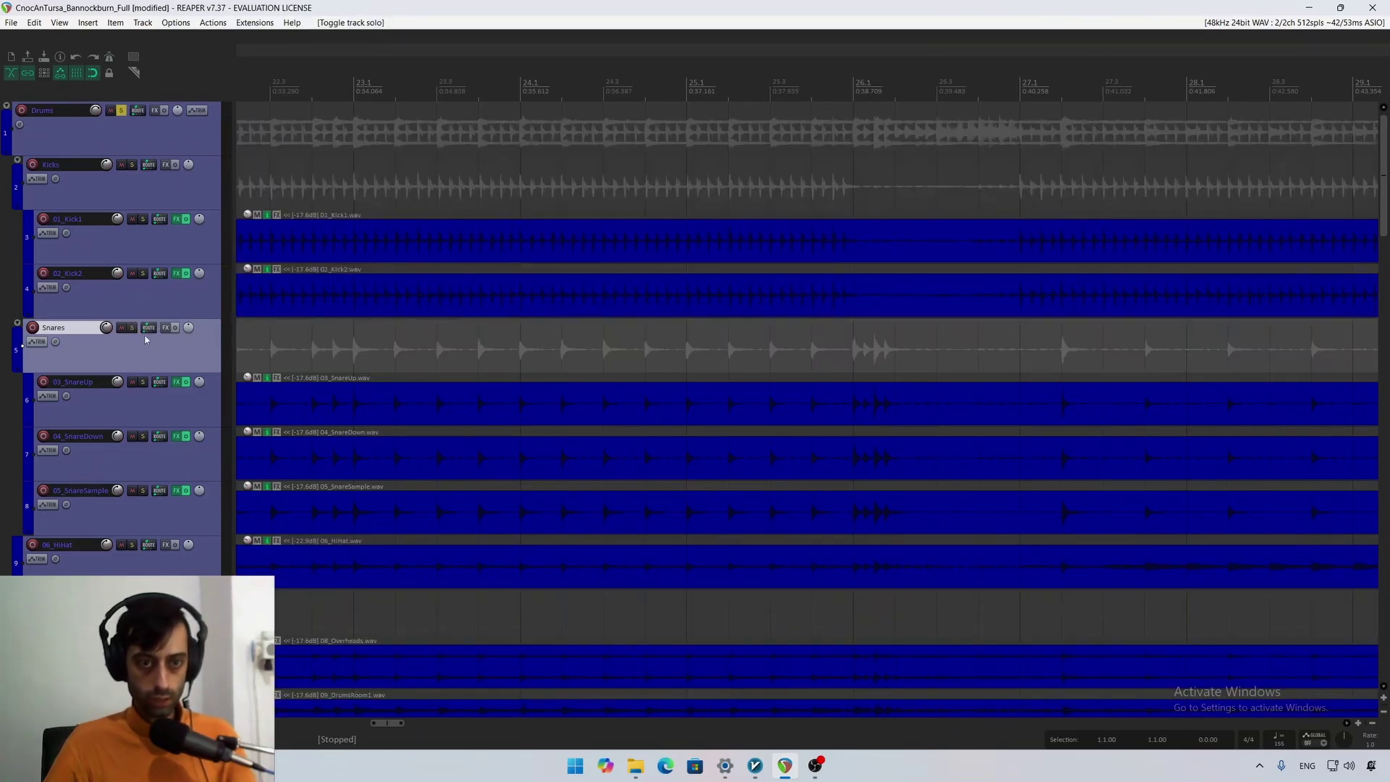
{"action": "left_click", "coordinate": [165, 328]}
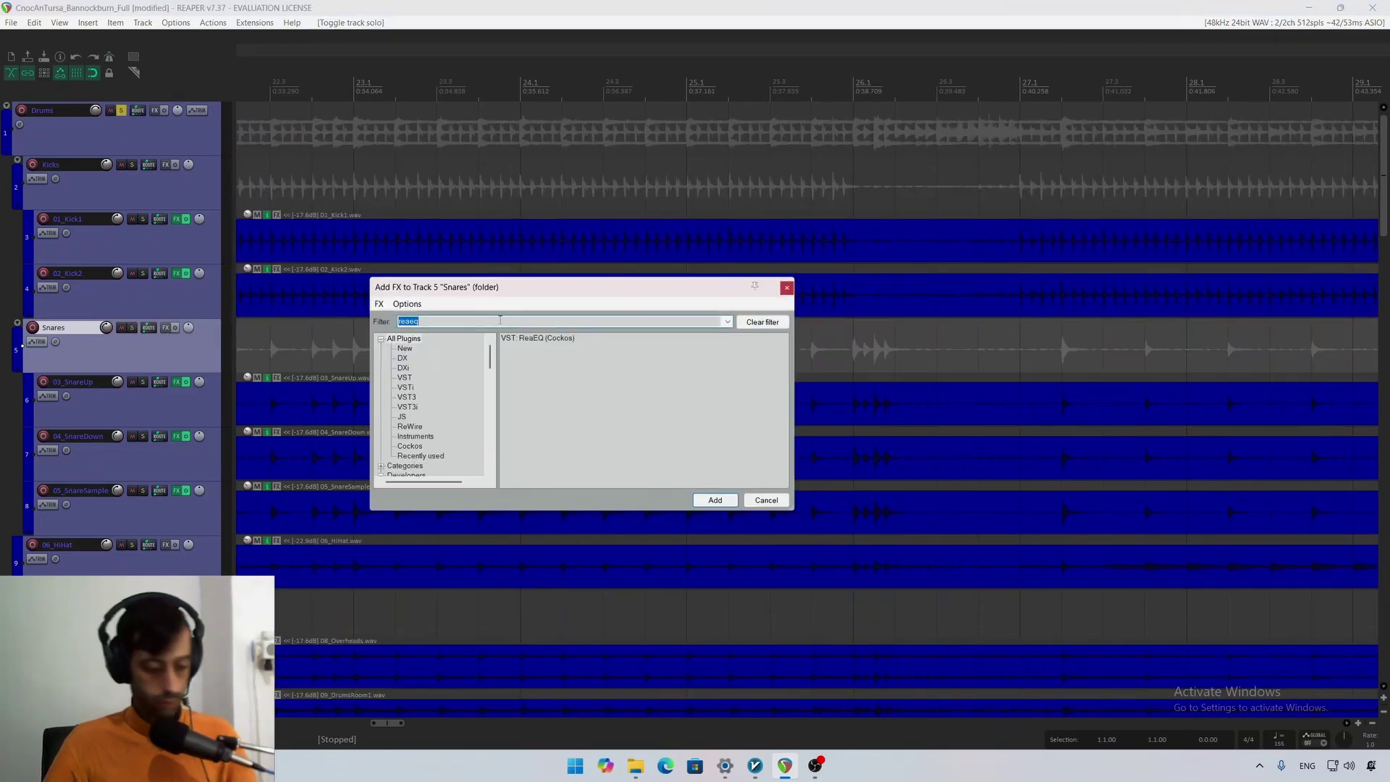
{"action": "type", "text": "comp"}
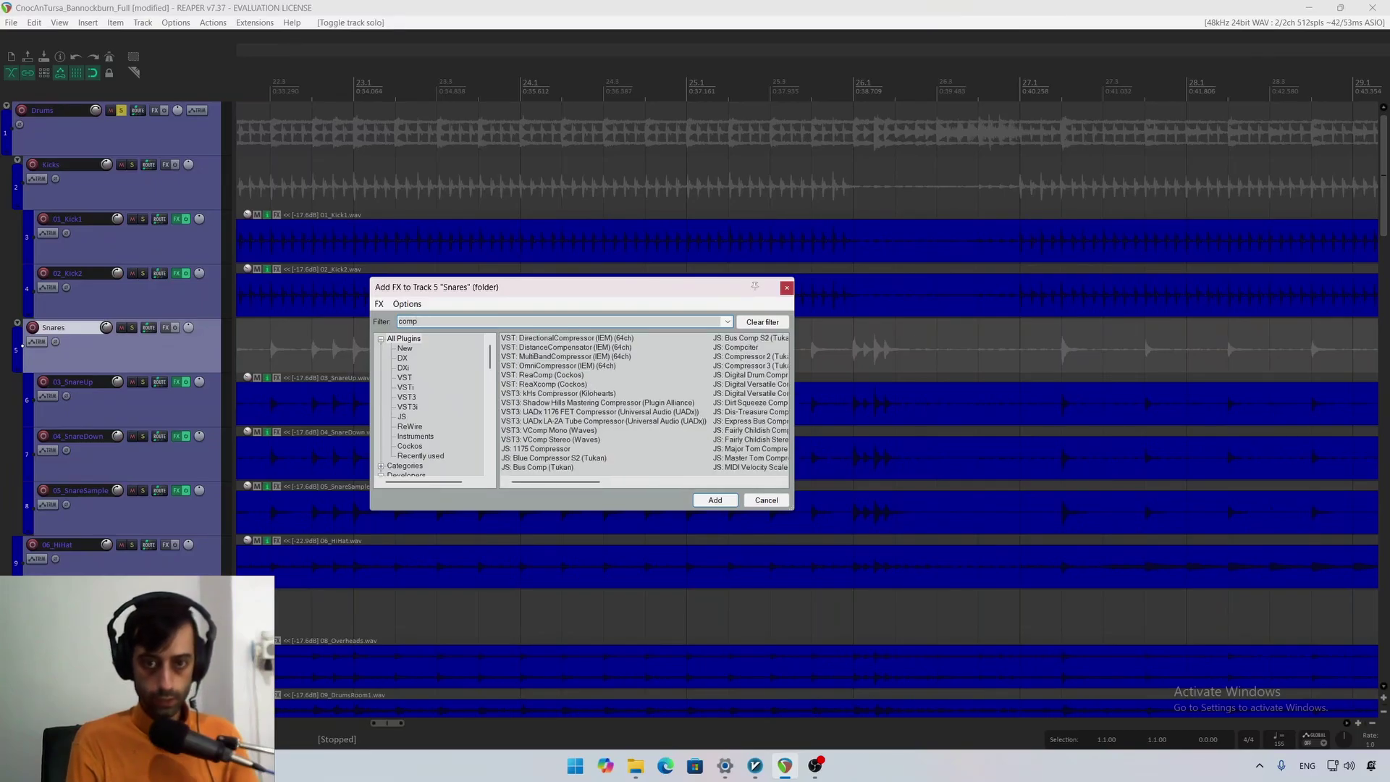
{"action": "type", "text": "c"}
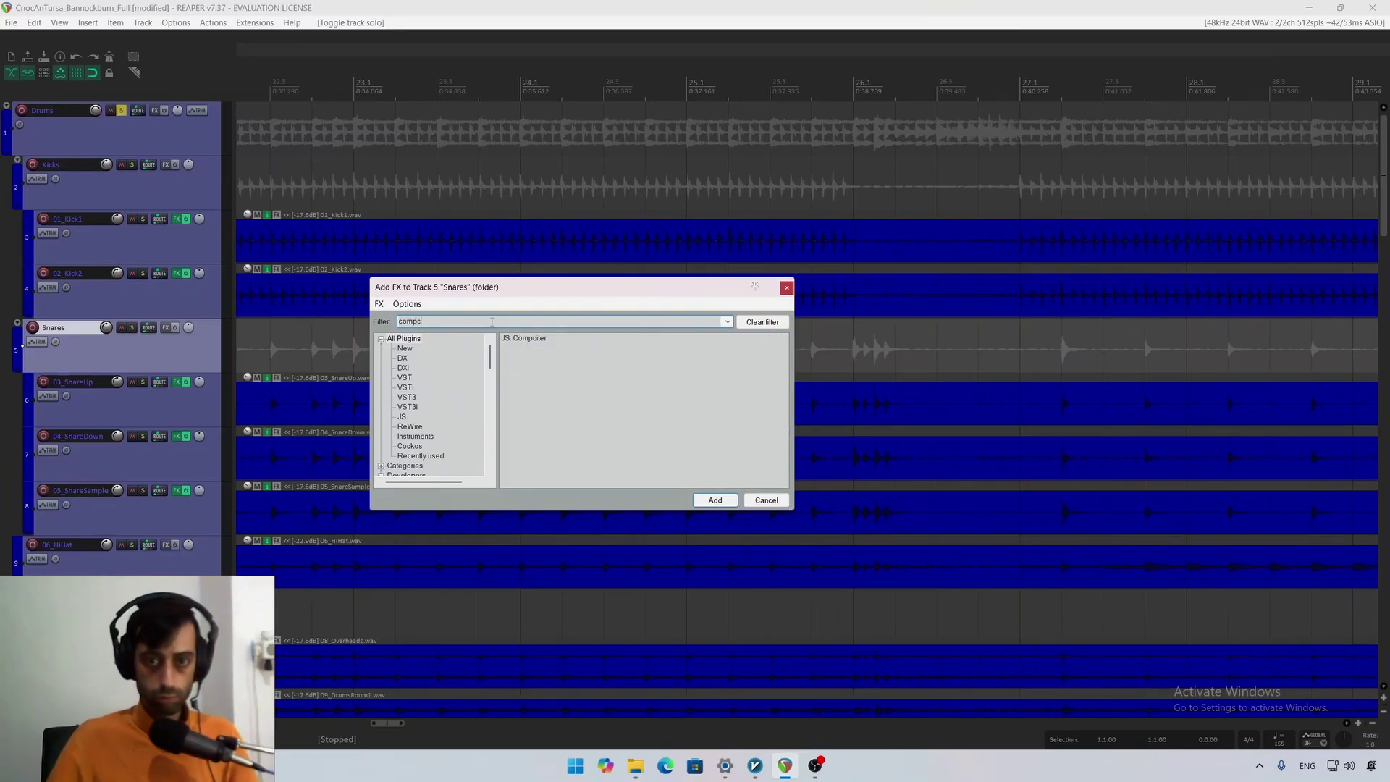
{"action": "double_click", "coordinate": [541, 338]}
{"action": "left_click_drag", "start_coordinate": [281, 39], "coordinate": [539, 233]}
Step: Try Compciter on Snares with 10.9 dB drive, 38% distortion, 1719 Hz highpass and -4 dB wet, both soloed and in the drum mix
{"action": "key", "text": "space"}
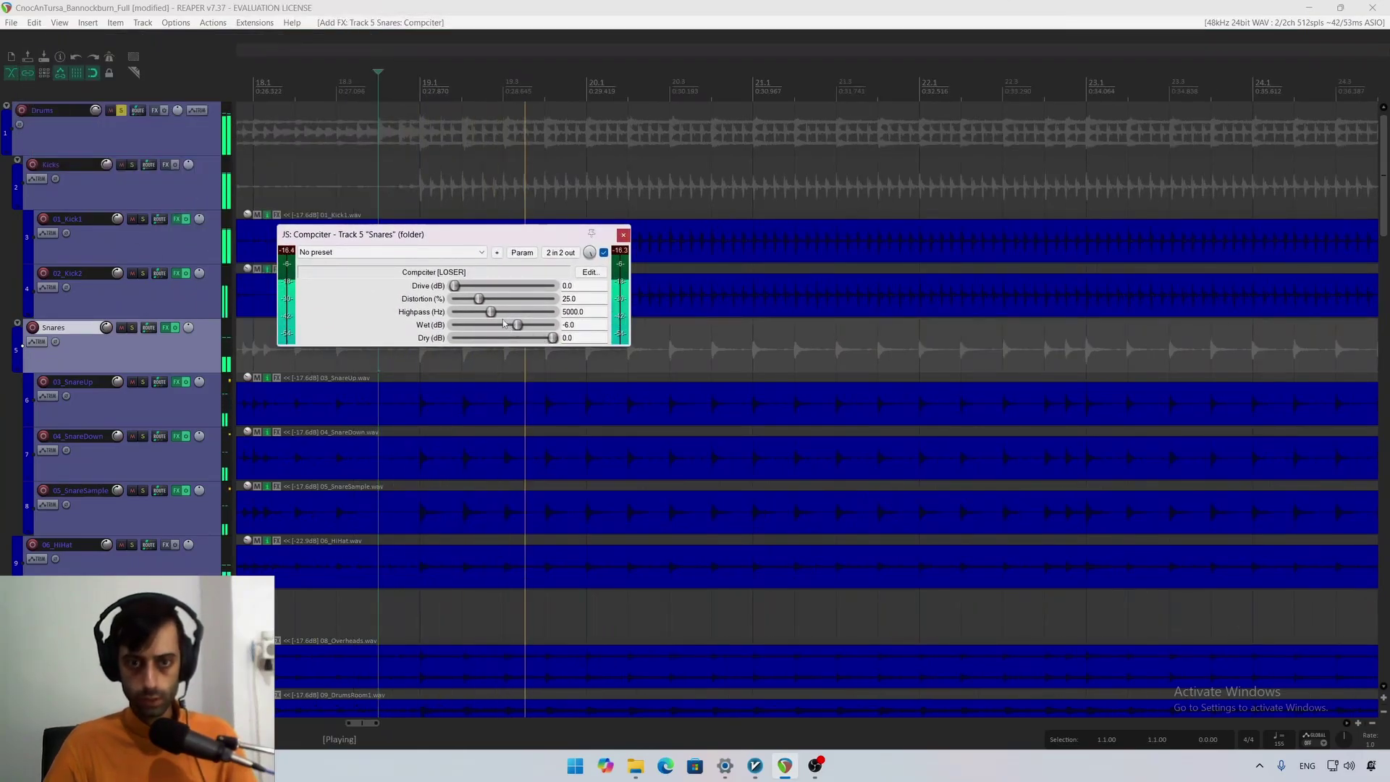
{"action": "left_click_drag", "start_coordinate": [491, 311], "coordinate": [530, 324]}
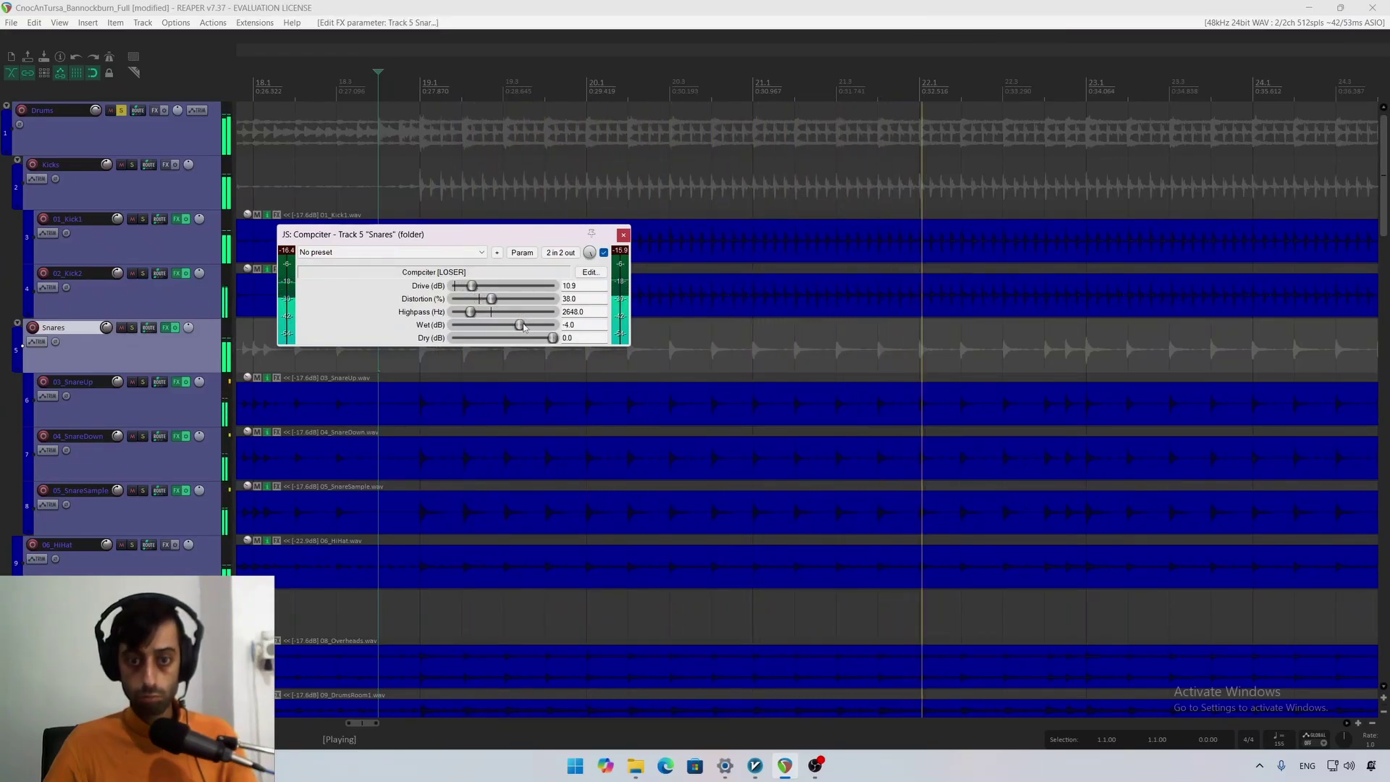
{"action": "left_click", "coordinate": [132, 328]}
{"action": "left_click_drag", "start_coordinate": [466, 311], "coordinate": [459, 313]}
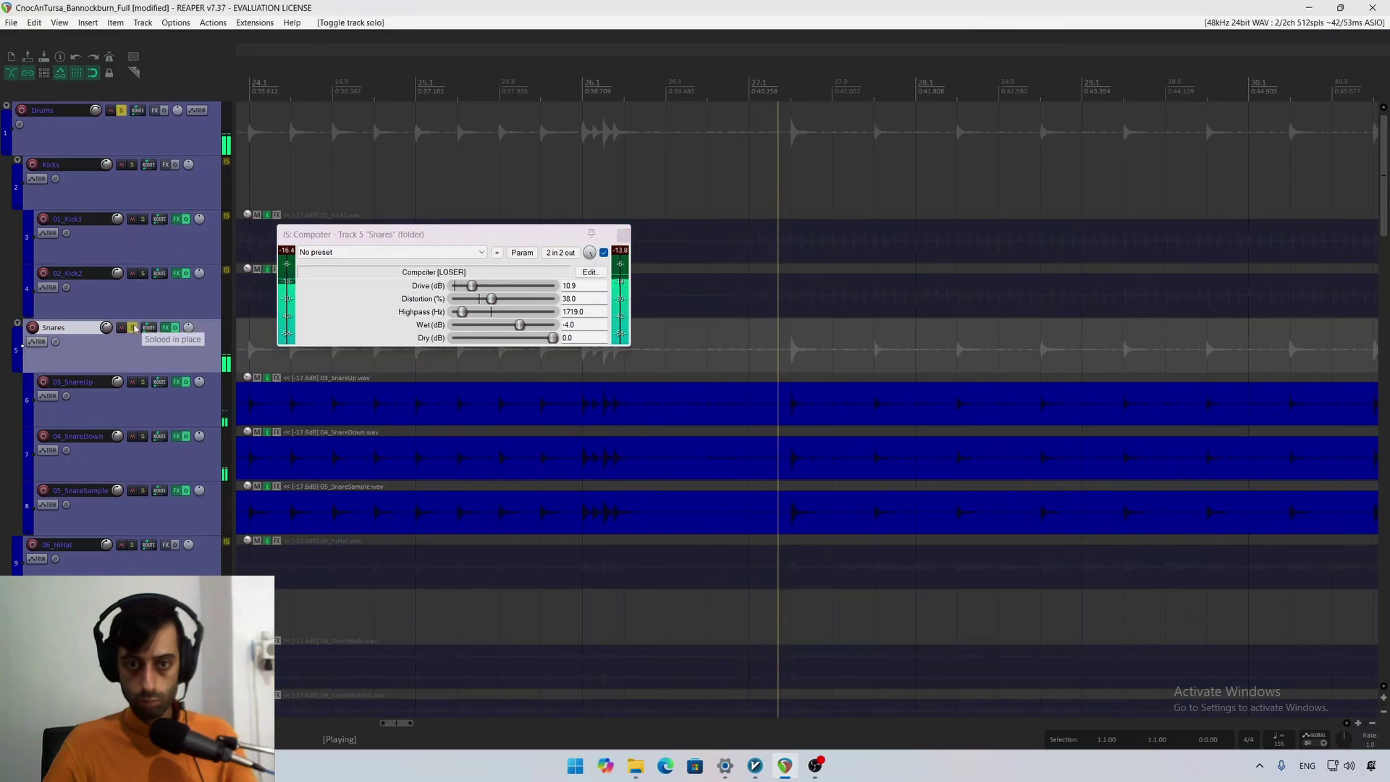
{"action": "key", "text": "F6"}
Step: Try 7.5 dB drive, 31% distortion and 0 dB wet in Compciter, comparing the soloed snares with the effect bypassed and active
{"action": "left_click_drag", "start_coordinate": [492, 298], "coordinate": [464, 287]}
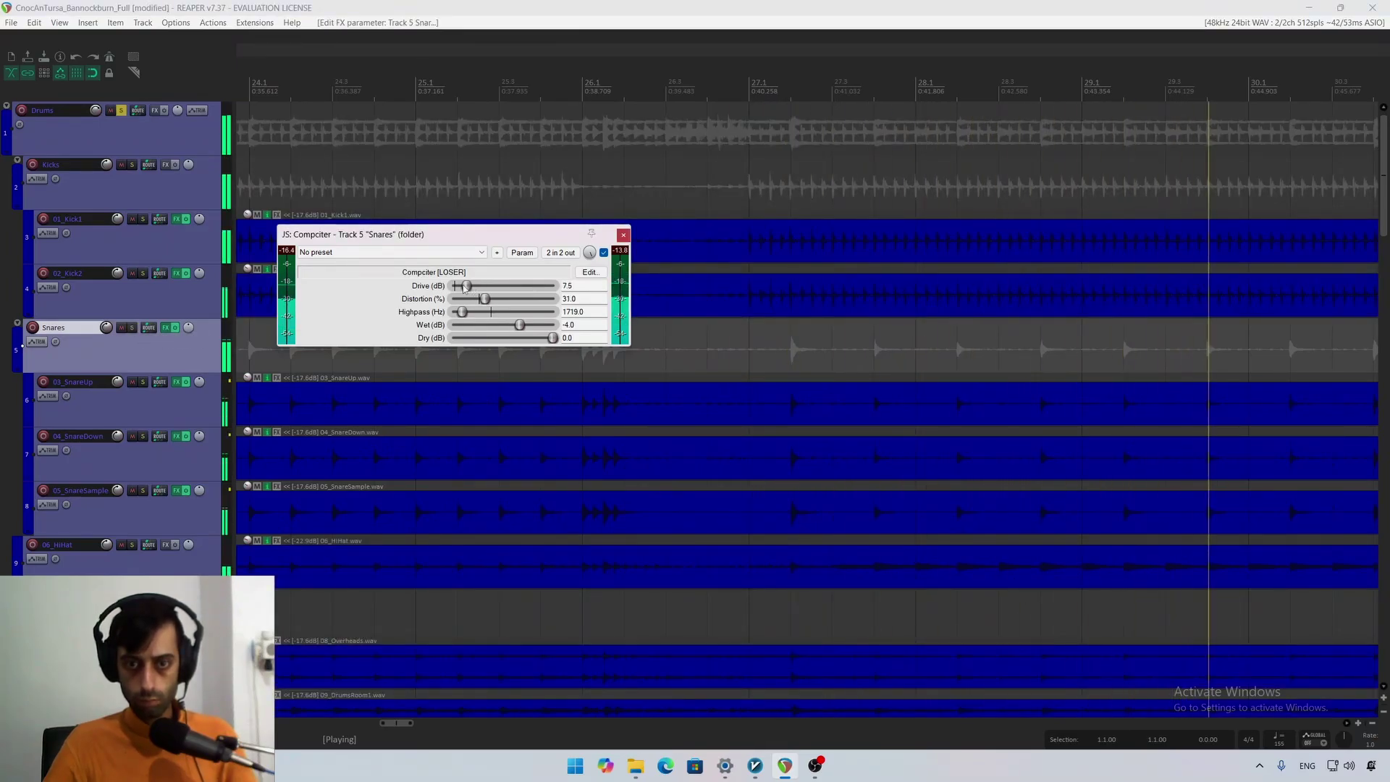
{"action": "left_click", "coordinate": [131, 327]}
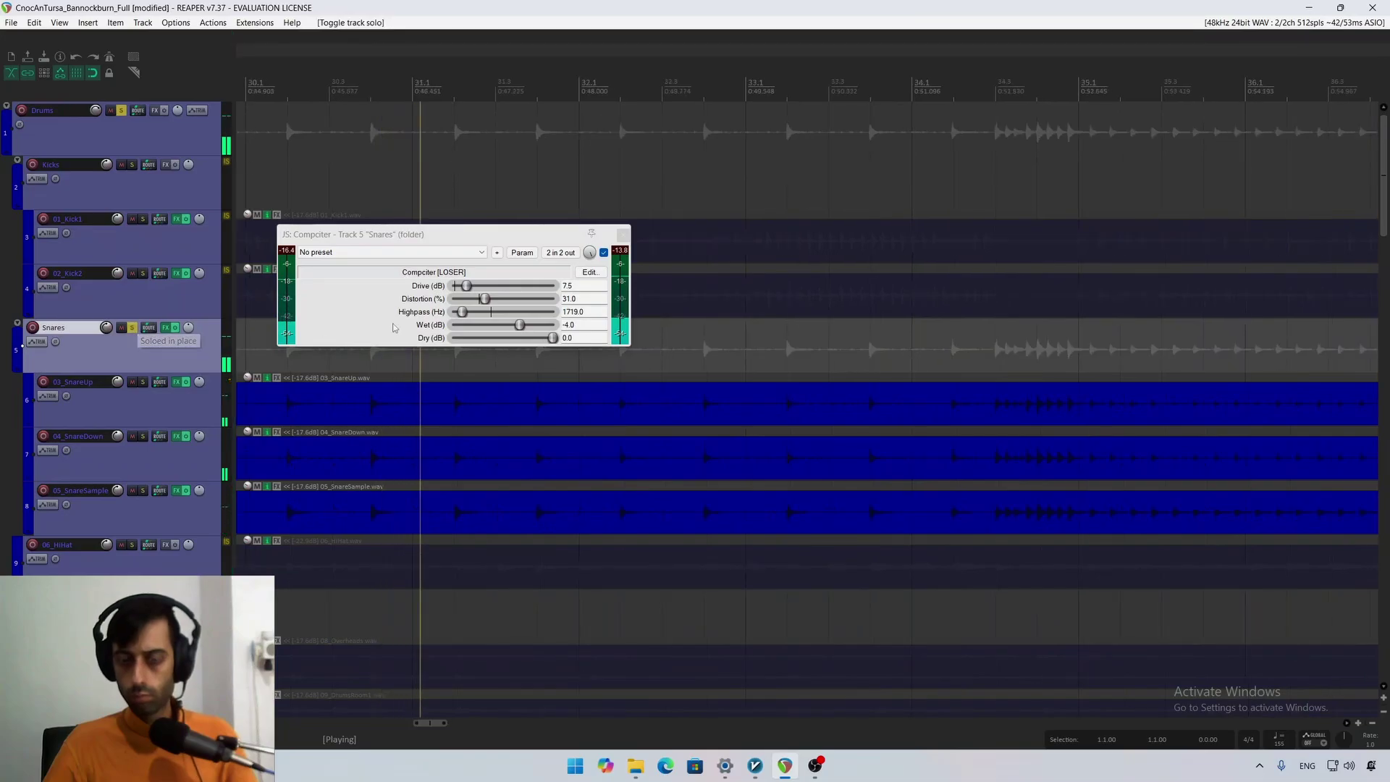
{"action": "left_click_drag", "start_coordinate": [518, 326], "coordinate": [527, 329]}
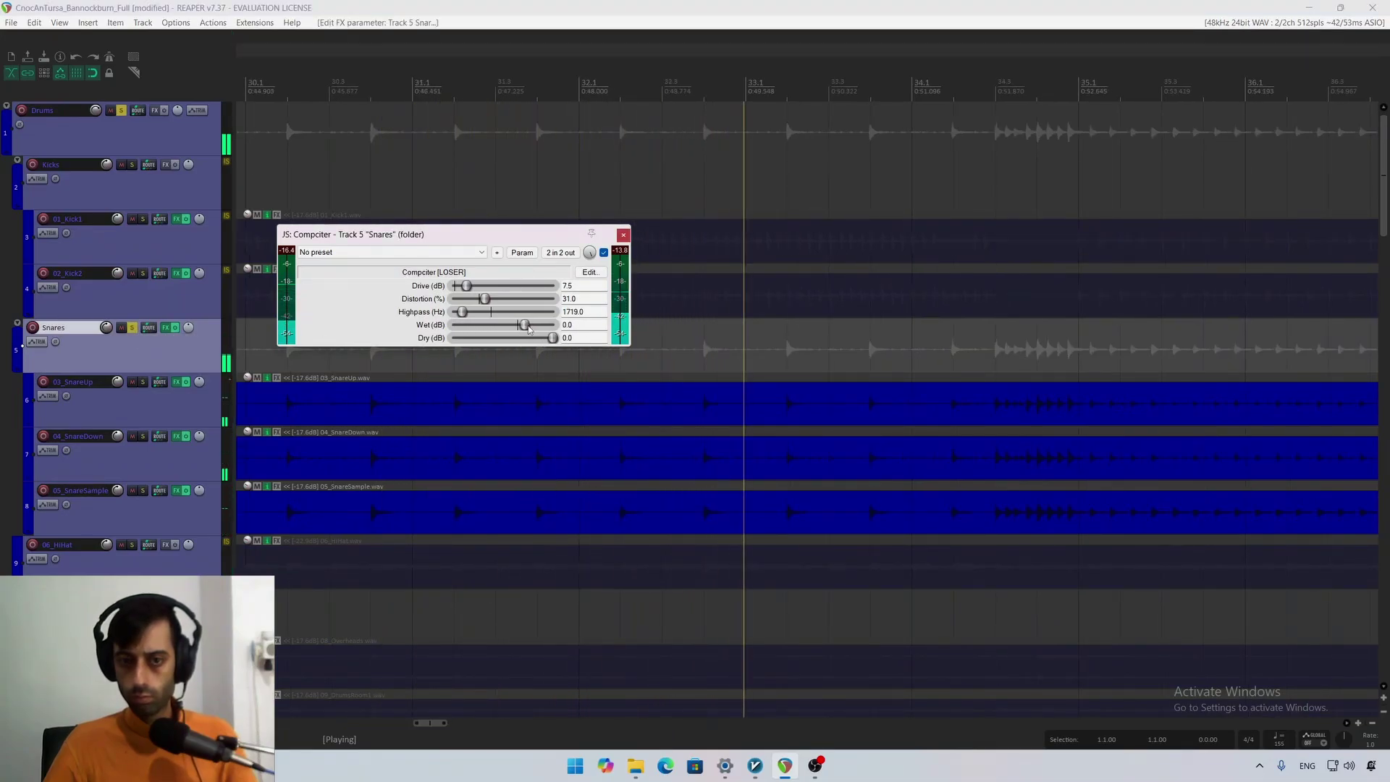
{"action": "left_click", "coordinate": [604, 253]}
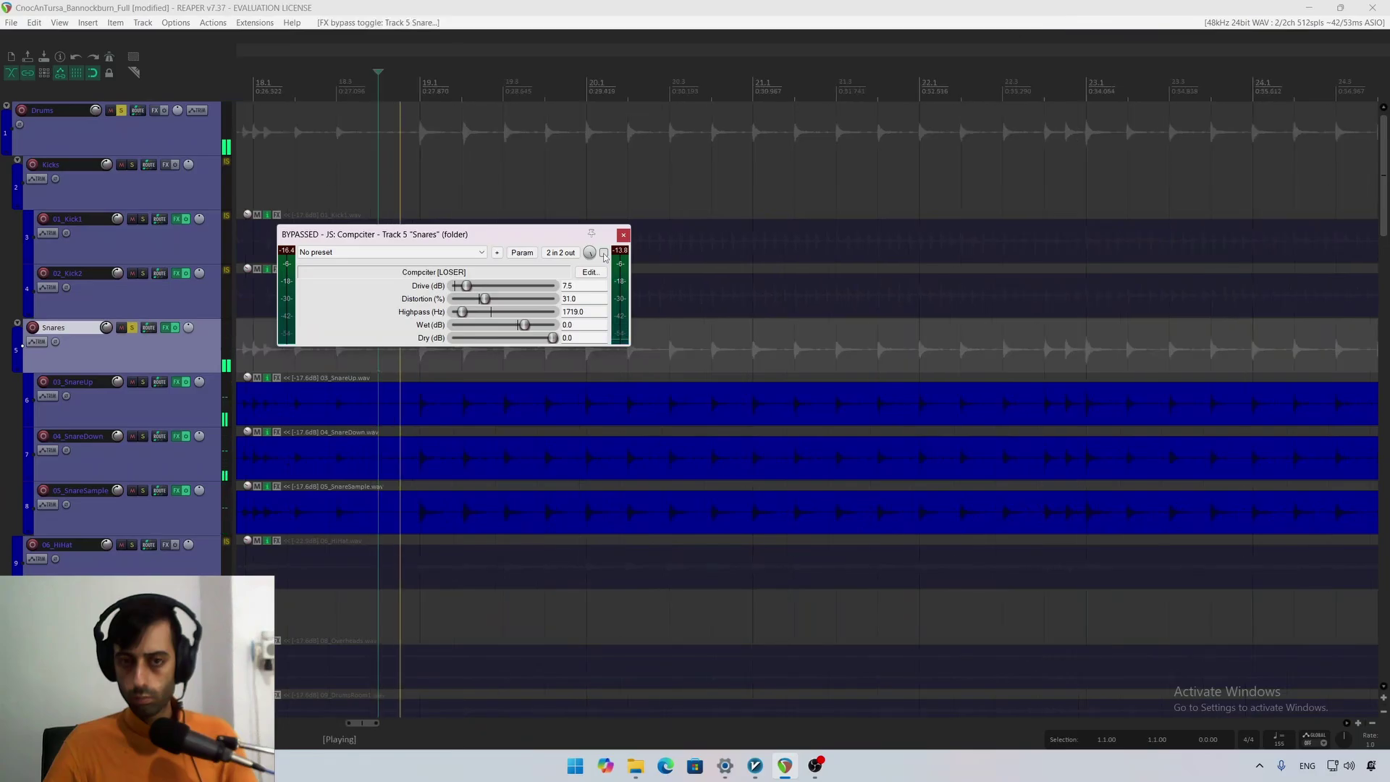
{"action": "left_click", "coordinate": [604, 252]}
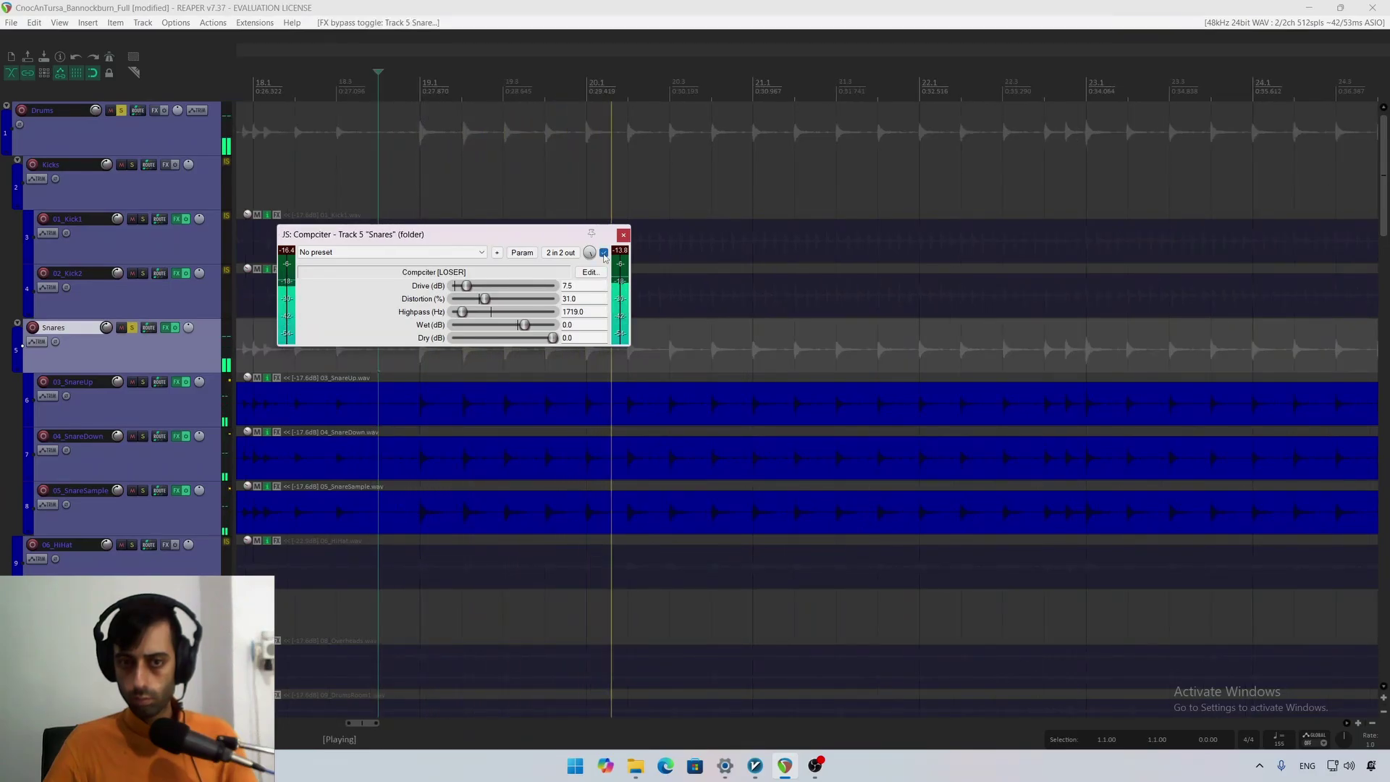
Step: Set Compciter to 65% distortion, 1038 Hz highpass and 9.4 dB drive, and compare it against the bypassed sound
{"action": "left_click_drag", "start_coordinate": [484, 298], "coordinate": [456, 312]}
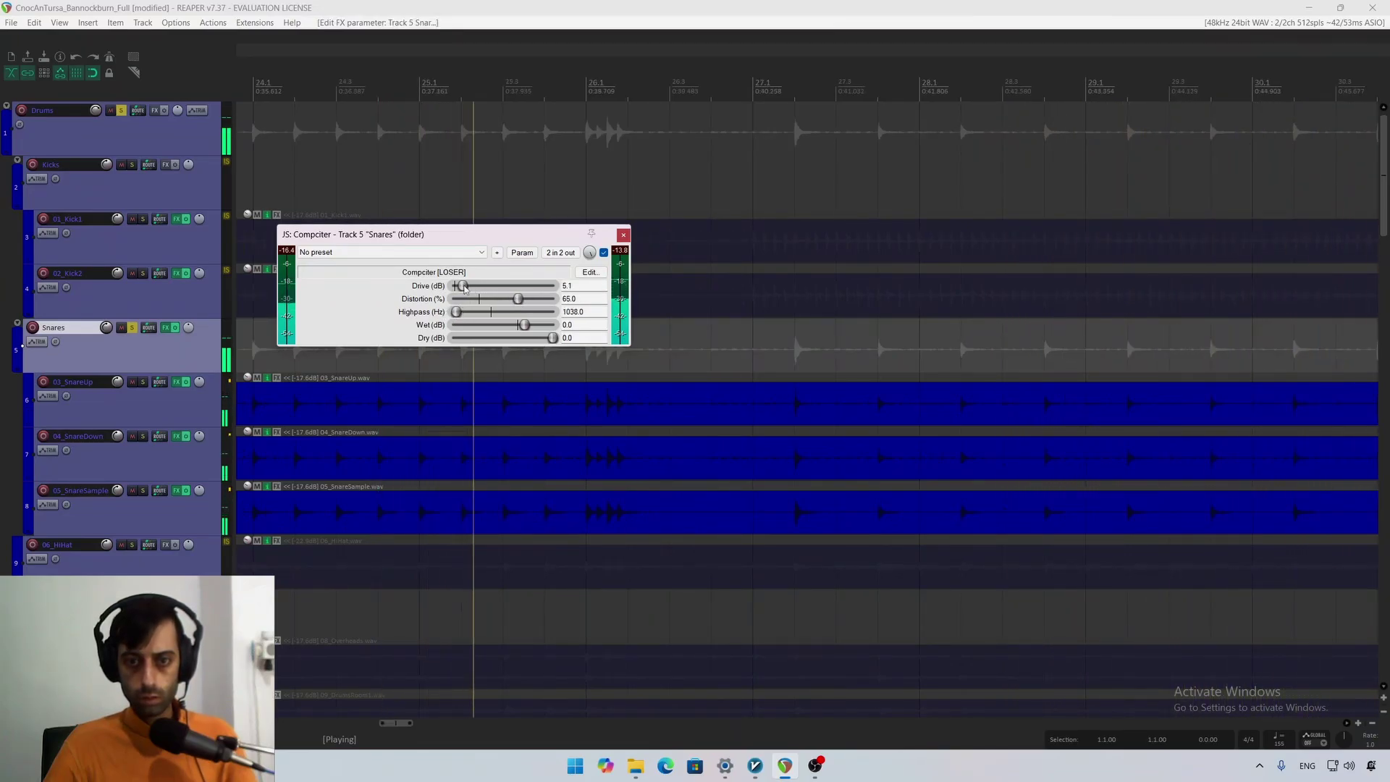
{"action": "left_click_drag", "start_coordinate": [476, 287], "coordinate": [472, 288]}
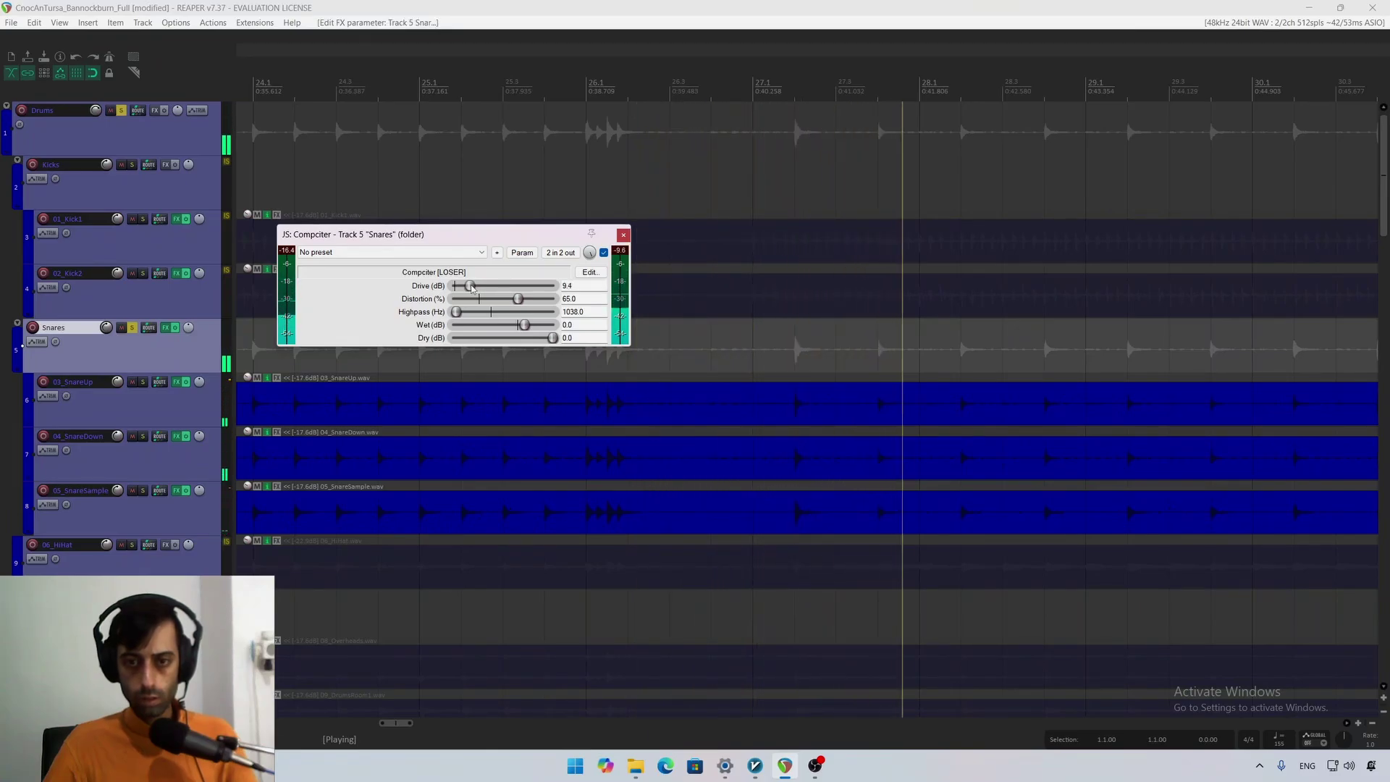
{"action": "left_click", "coordinate": [604, 252]}
{"action": "left_click", "coordinate": [604, 252]}
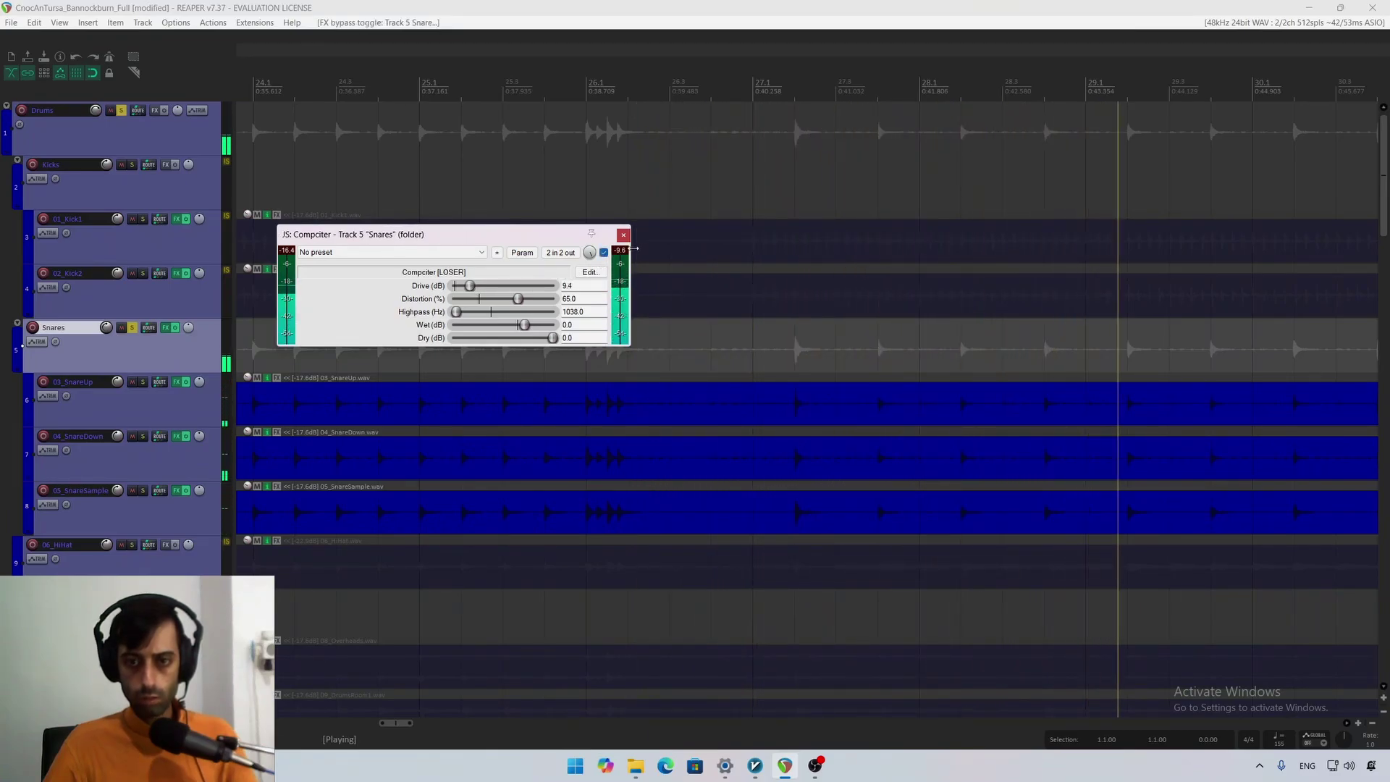
Step: Set Compciter's dry level to -2 dB and wet level to -3 dB, listening to the snares, and close its window
{"action": "key", "text": "space"}
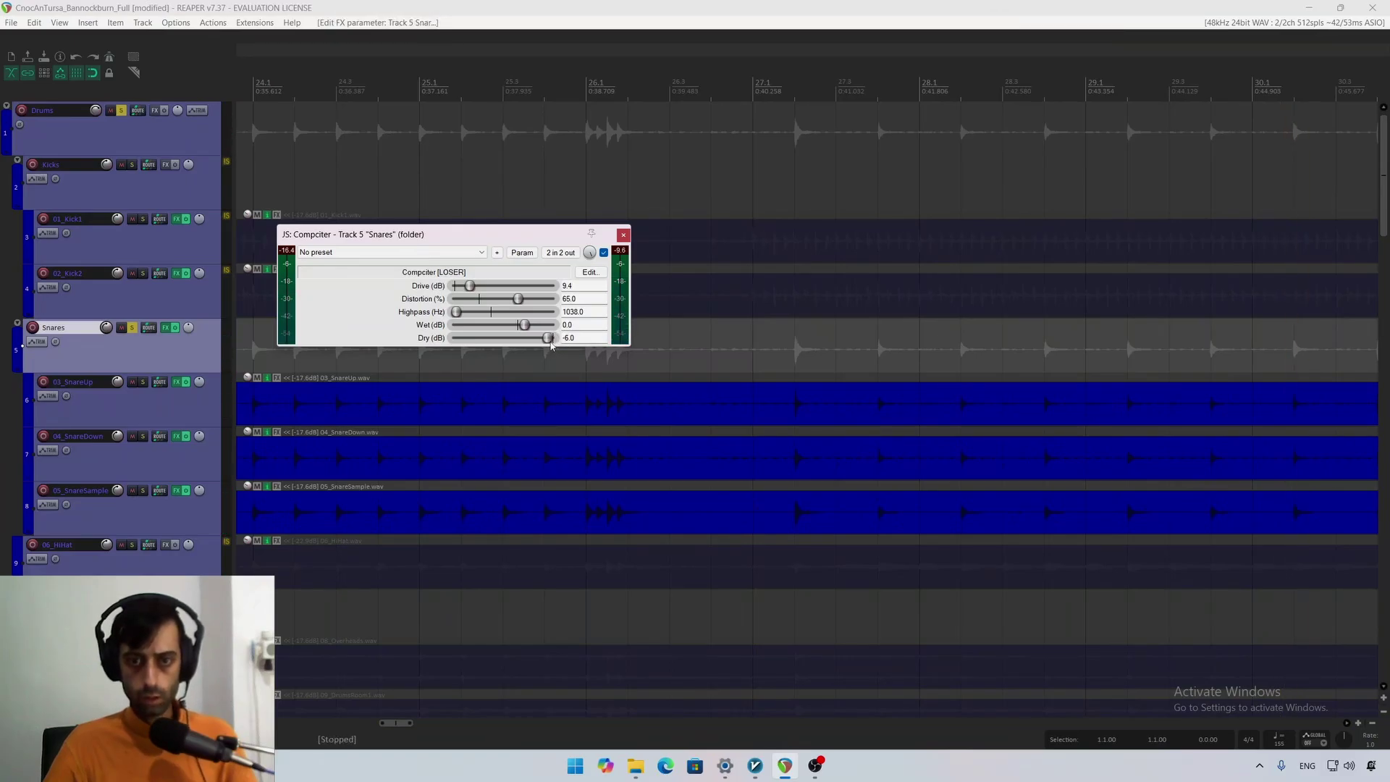
{"action": "key", "text": "space"}
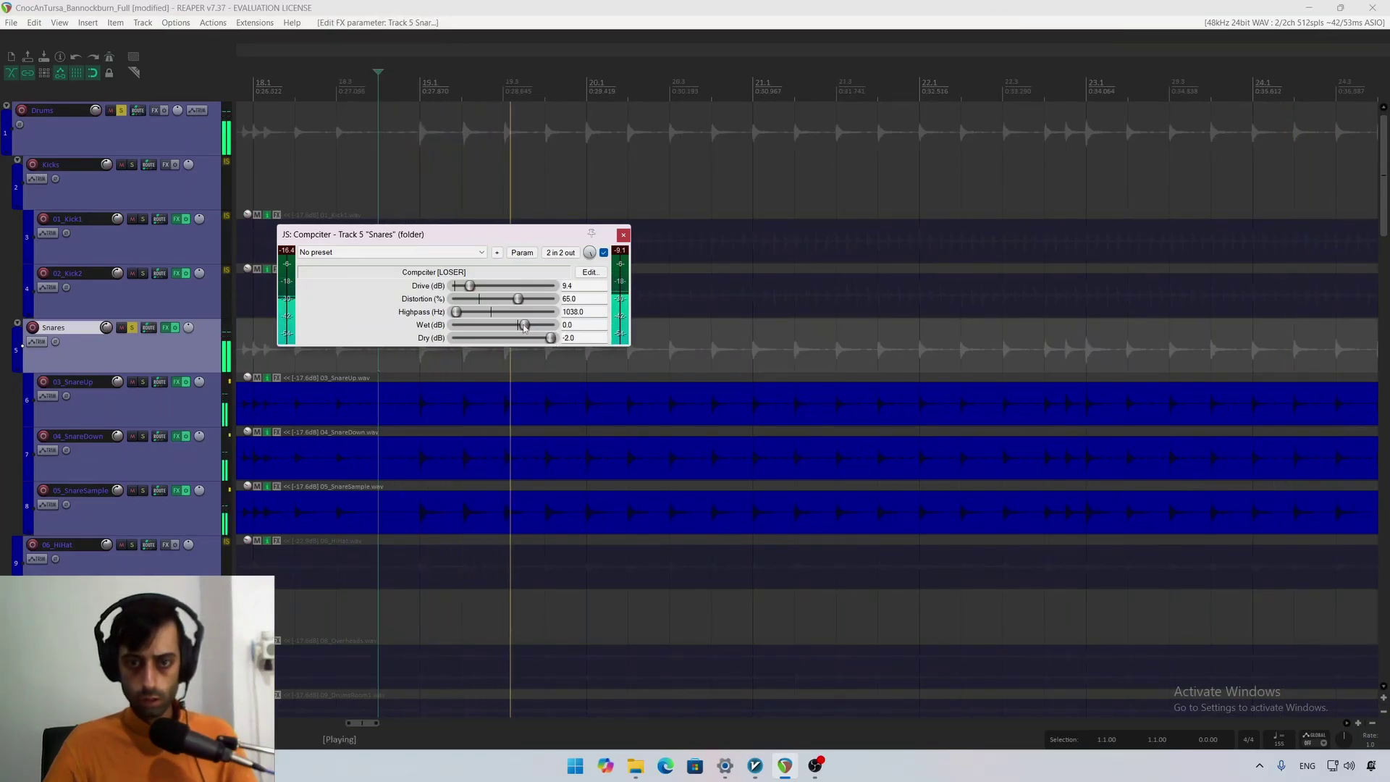
{"action": "left_click_drag", "start_coordinate": [525, 325], "coordinate": [521, 327]}
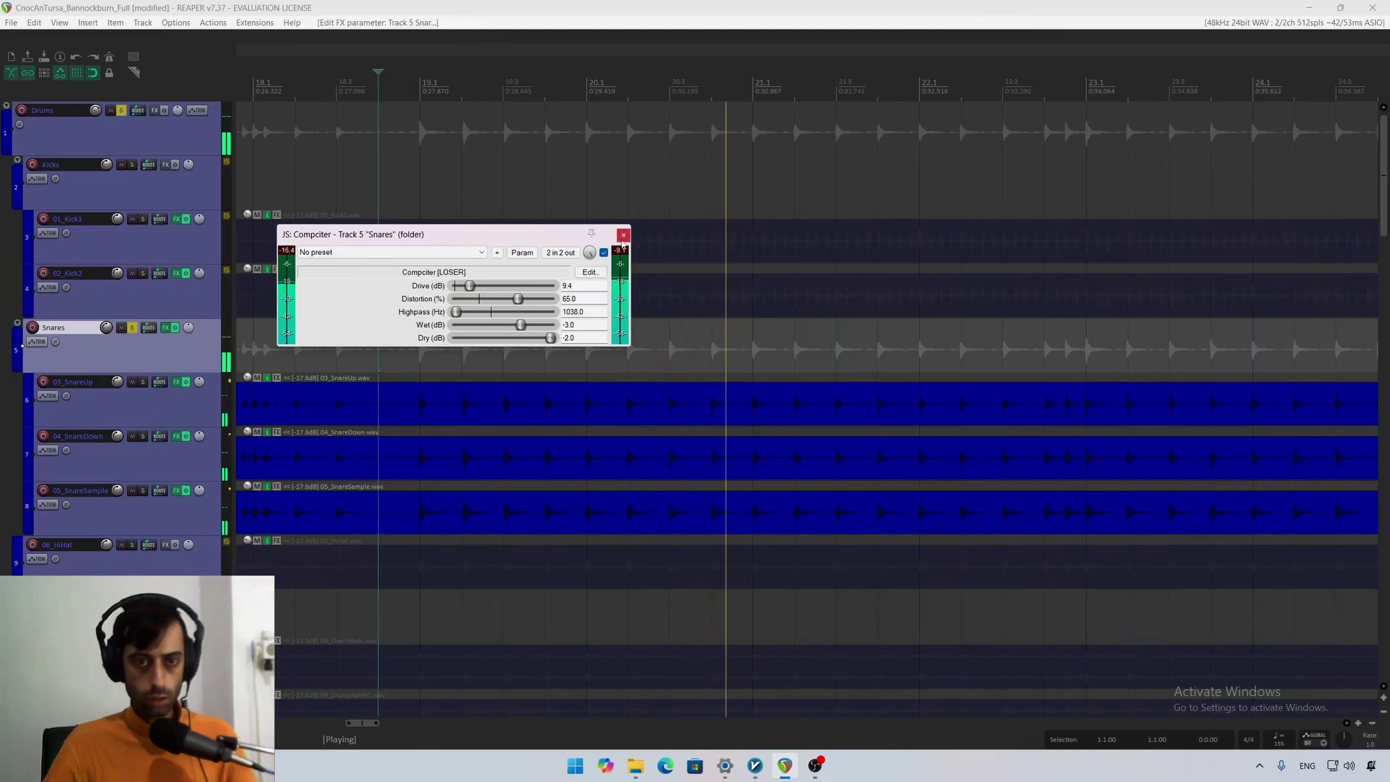
{"action": "key", "text": "Escape"}
Step: Save the project while comparing the soloed Snares folder with the full drum mix, leaving Snares unsoloed
{"action": "key", "text": "F6"}
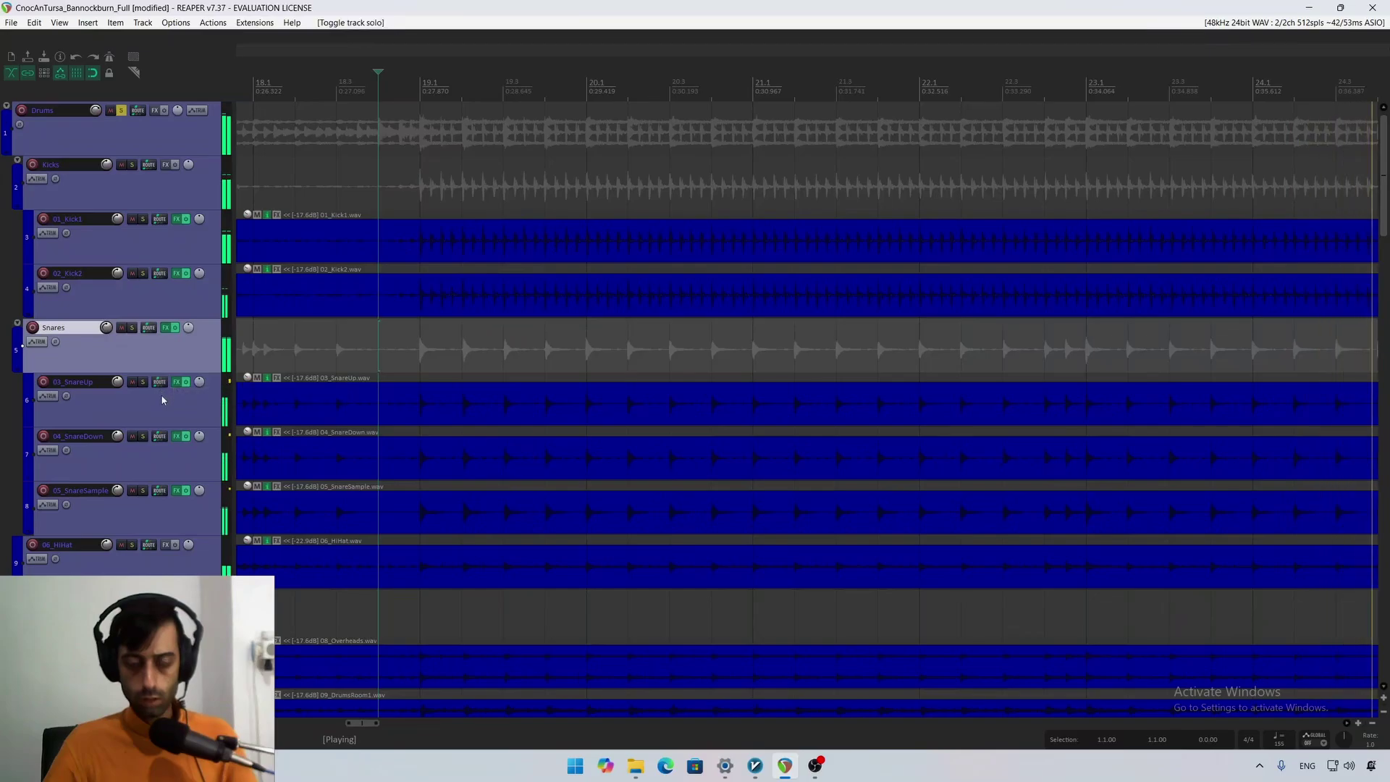
{"action": "key", "text": "ctrl+s"}
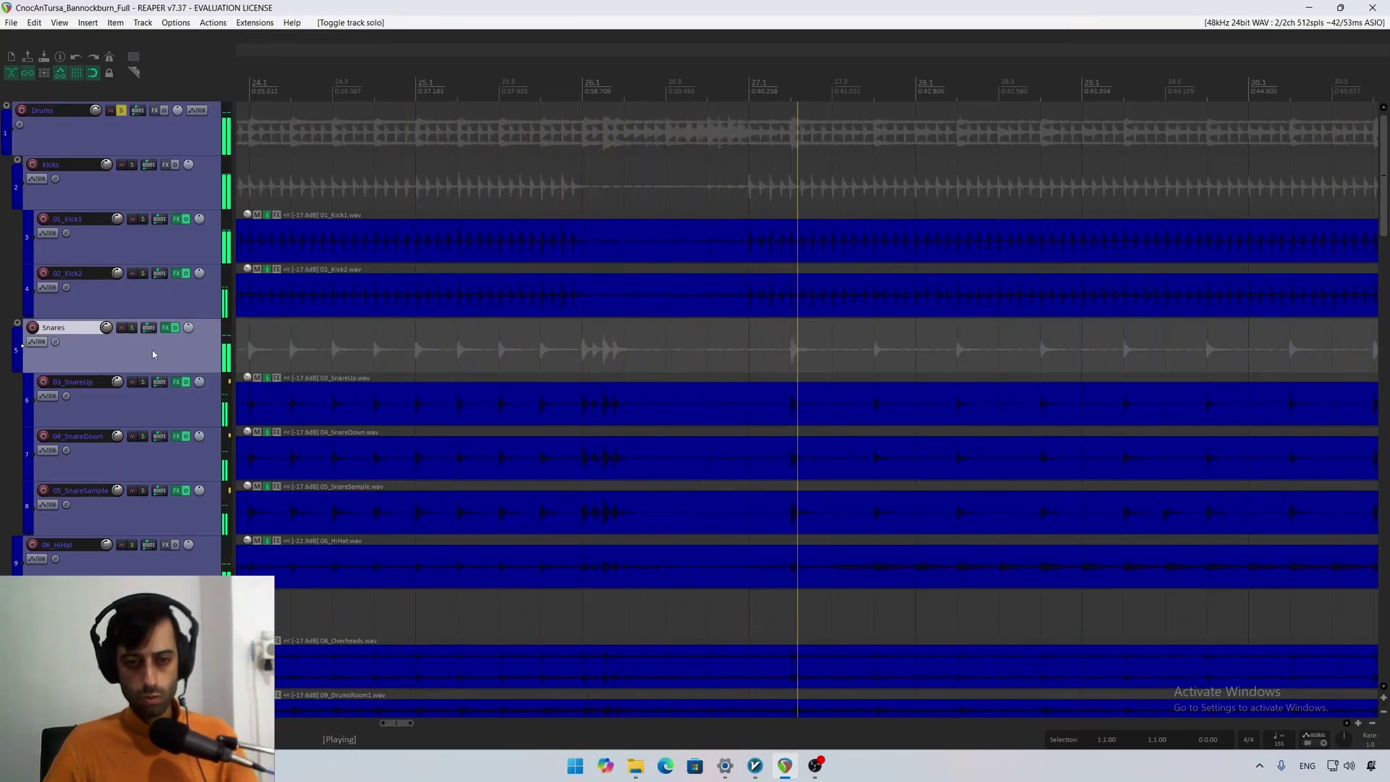
{"action": "left_click", "coordinate": [132, 327]}
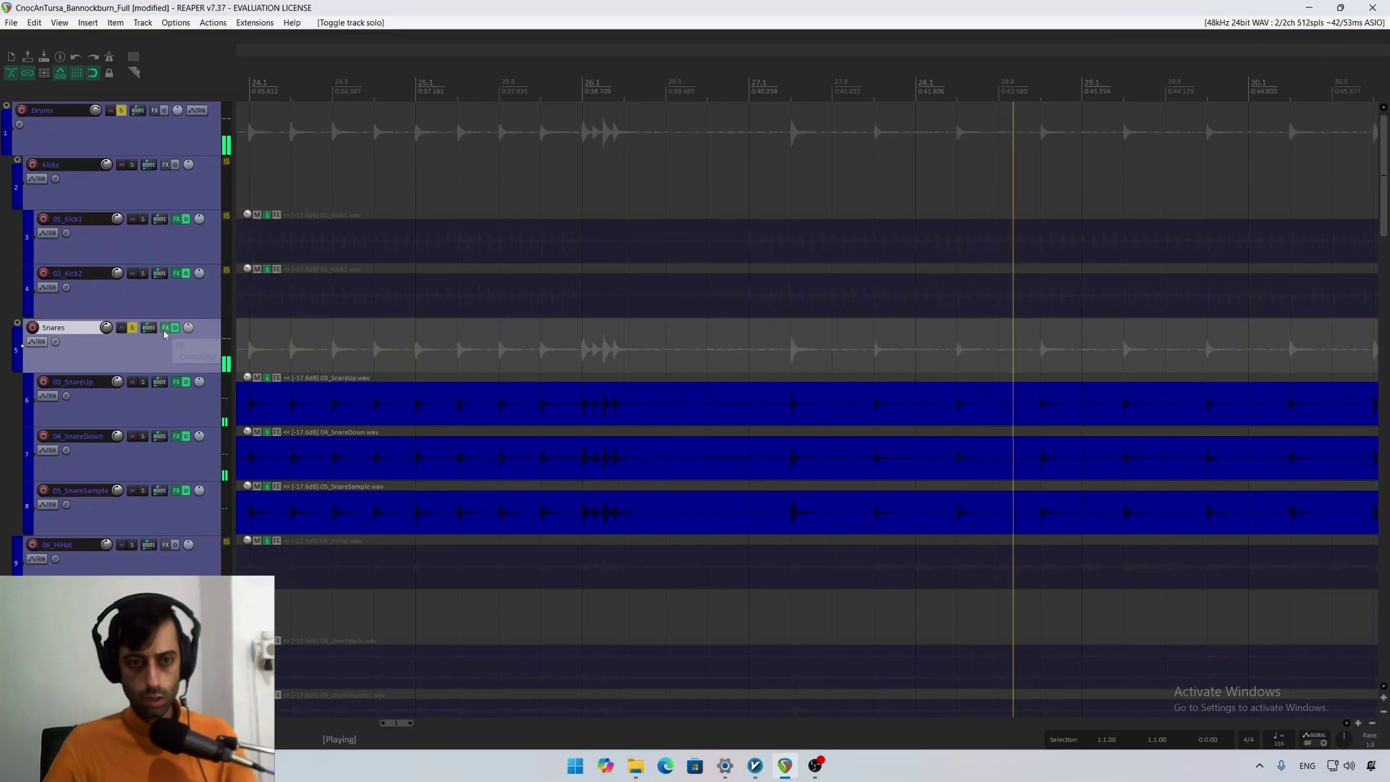
{"action": "key", "text": "space"}
{"action": "key", "text": "space"}
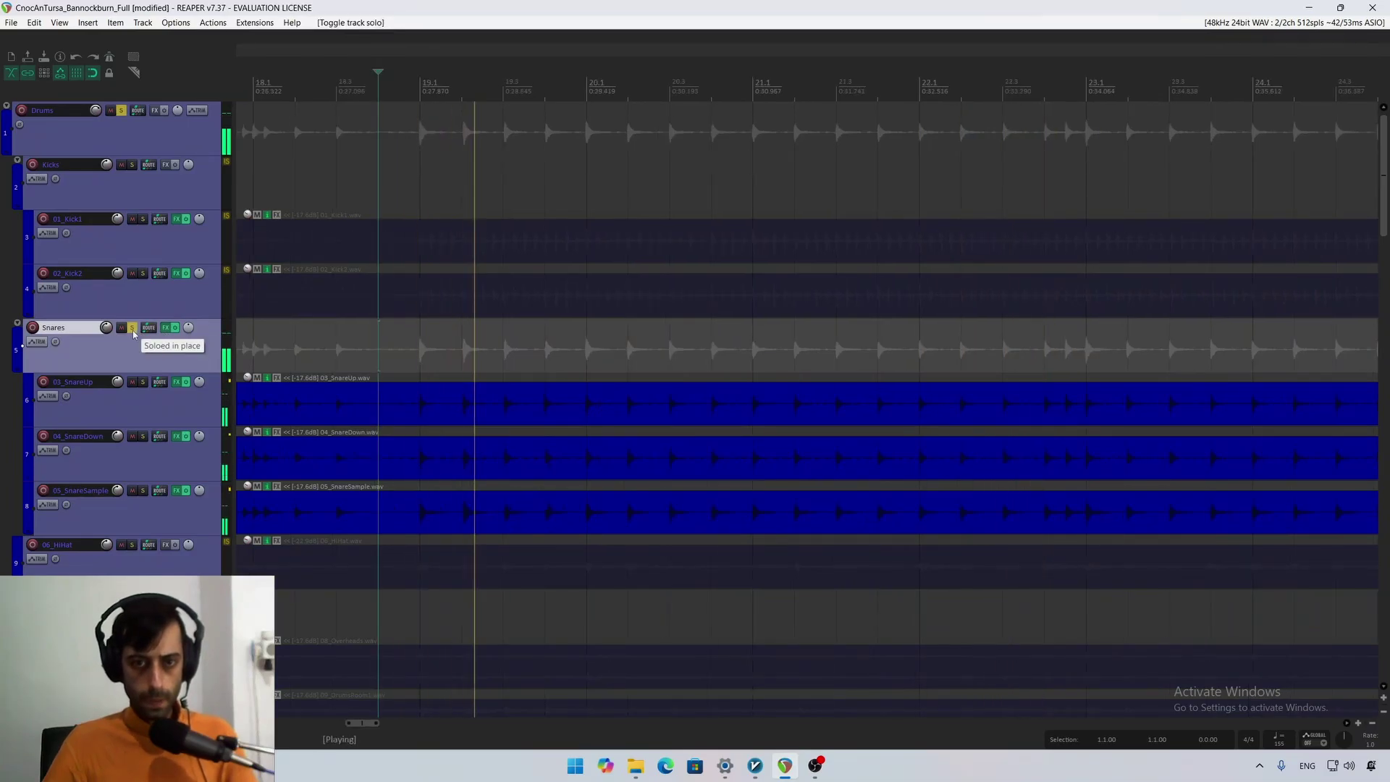
{"action": "left_click", "coordinate": [132, 328]}
Step: Mute the Snares folder and listen to the remaining drums with 10_DrumsRoom2 unmuted
{"action": "left_click", "coordinate": [121, 327]}
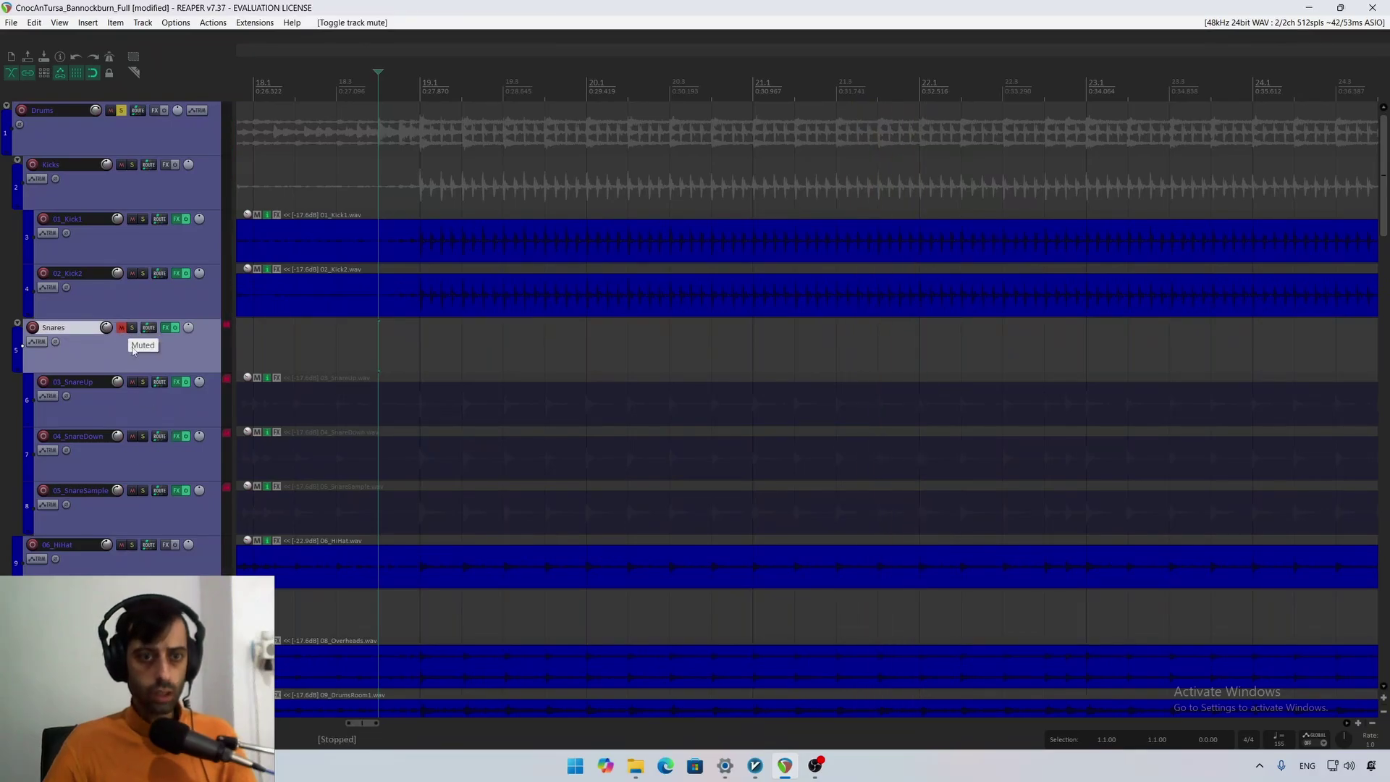
{"action": "scroll", "coordinate": [132, 350], "scroll_direction": "down", "scroll_amount": 8}
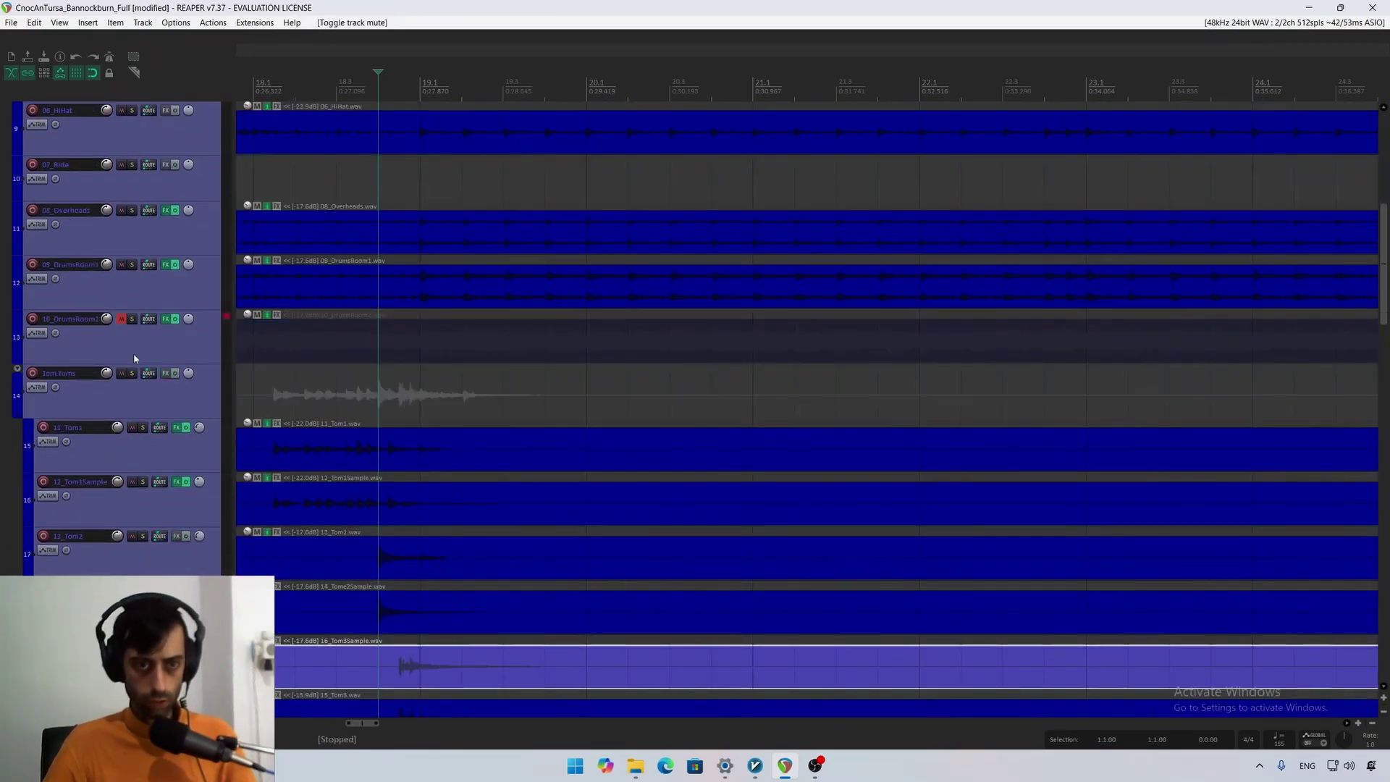
{"action": "key", "text": "space"}
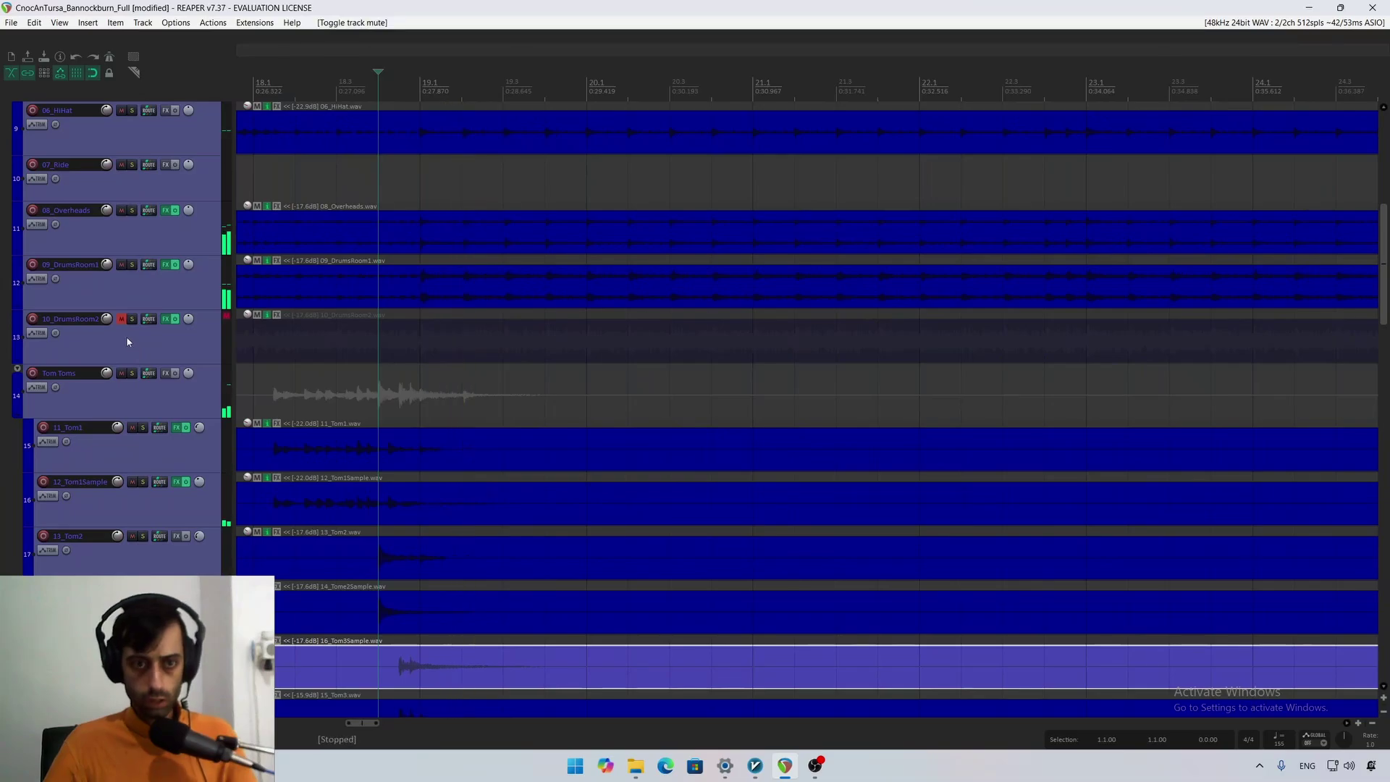
{"action": "left_click", "coordinate": [121, 319]}
{"action": "key", "text": "space"}
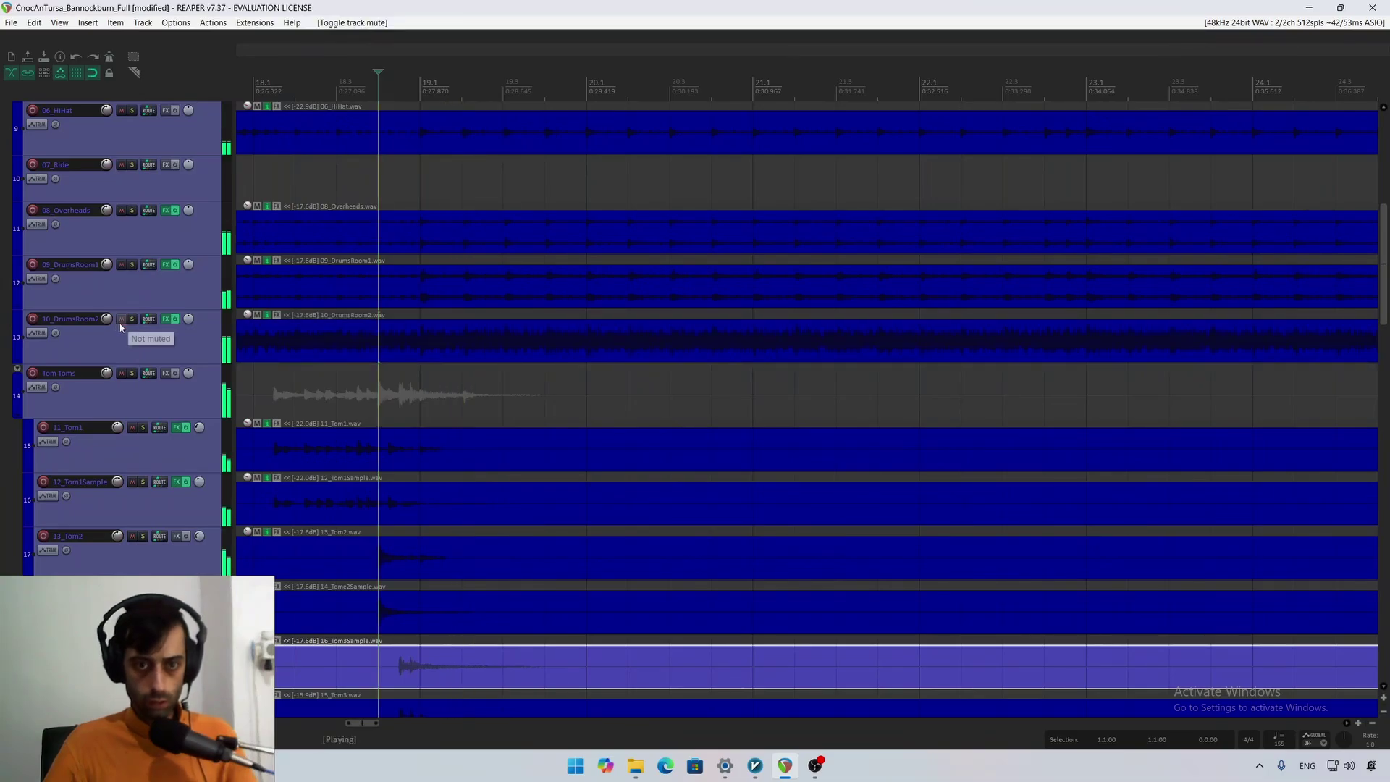
{"action": "key", "text": "space"}
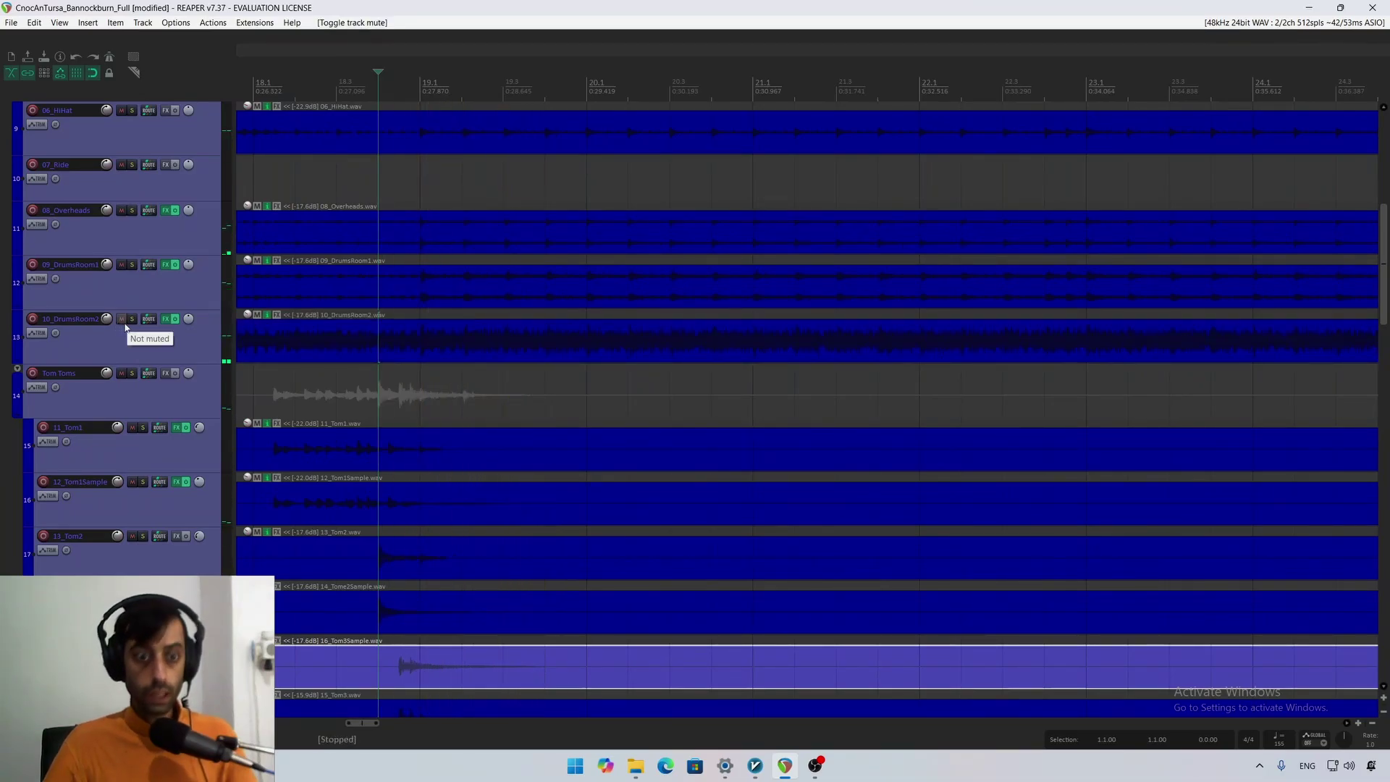
Step: Audition 10_DrumsRoom2 in solo, unsolo and mute it, and play the drums without it
{"action": "left_click", "coordinate": [132, 319]}
{"action": "key", "text": "space"}
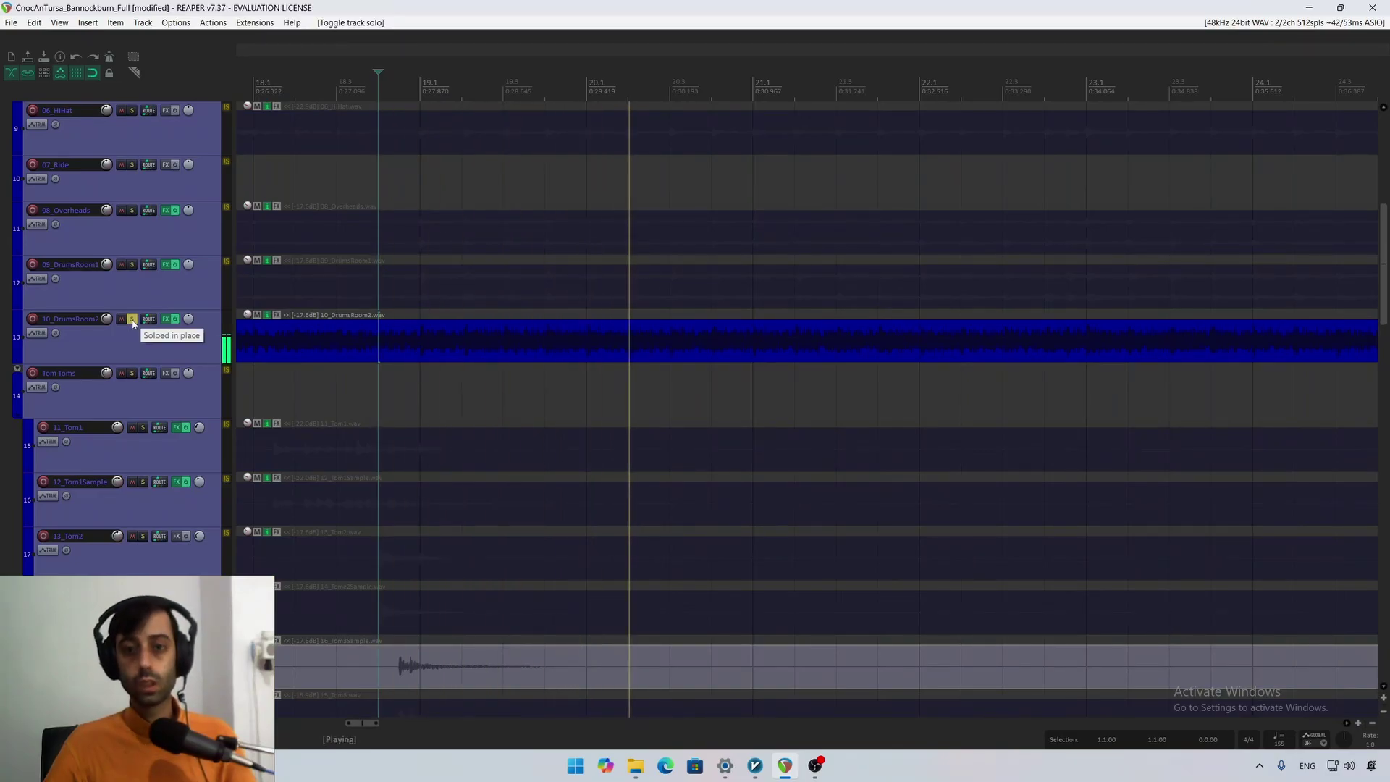
{"action": "left_click", "coordinate": [131, 320]}
{"action": "left_click", "coordinate": [122, 319]}
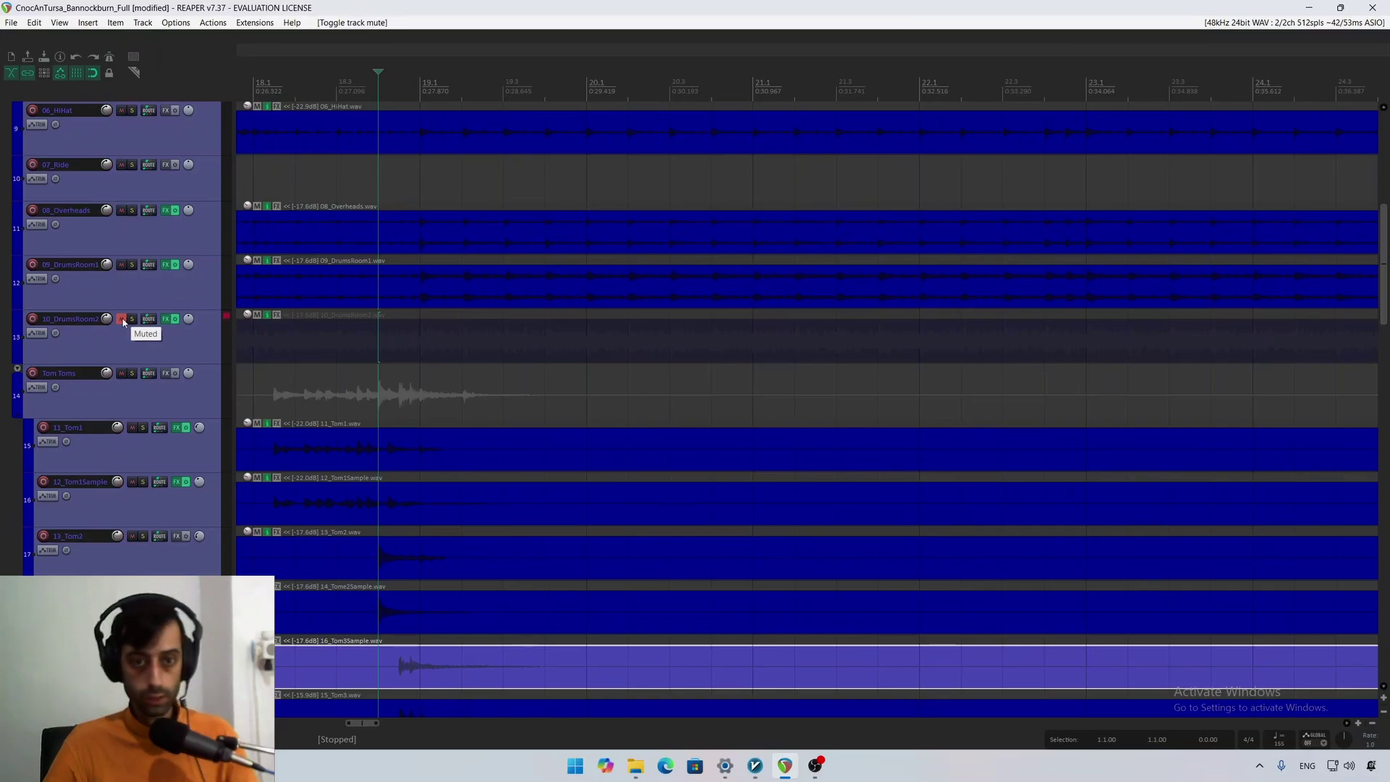
{"action": "key", "text": "space"}
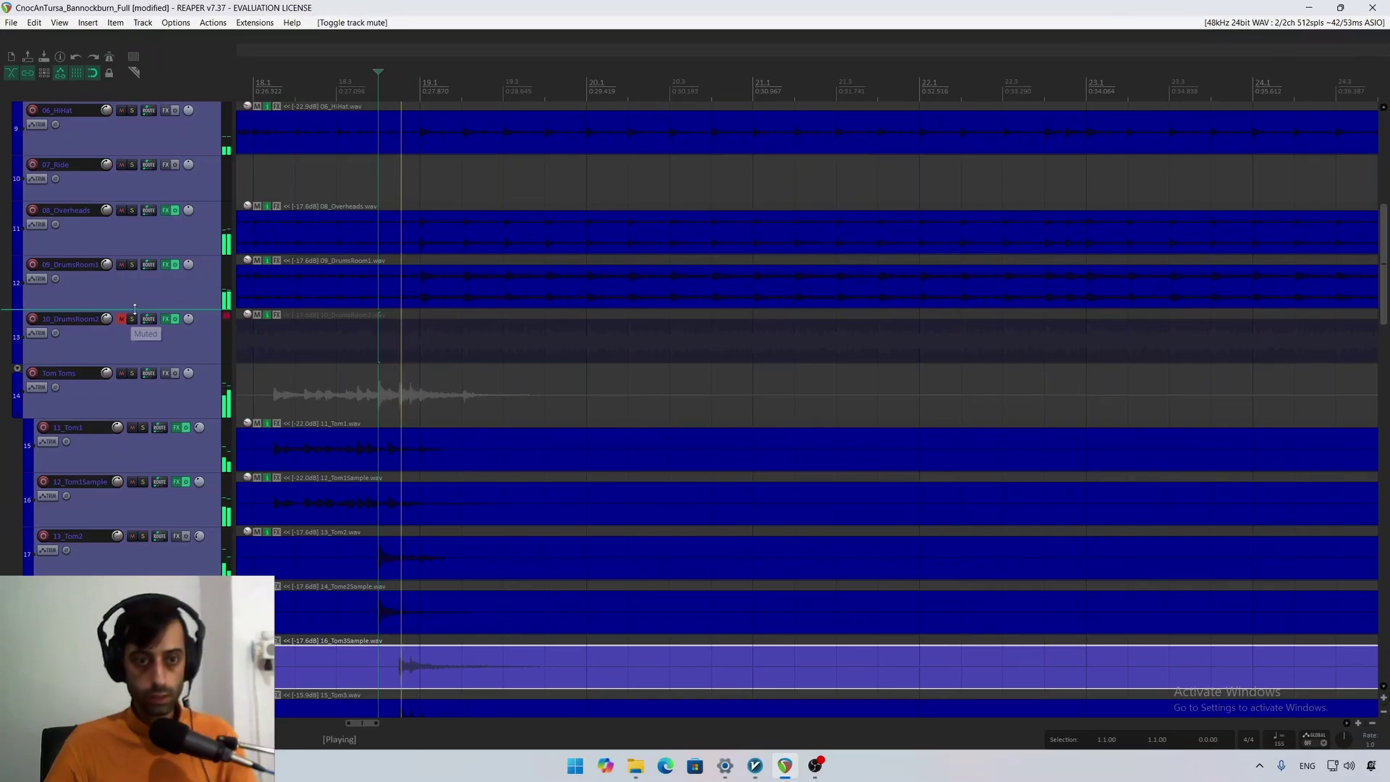
Step: Lower and slightly raise in frequency ReaEQ band 6 on the soloed 09_DrumsRoom1 track, closing its effects and unsoloing it
{"action": "left_click", "coordinate": [132, 265]}
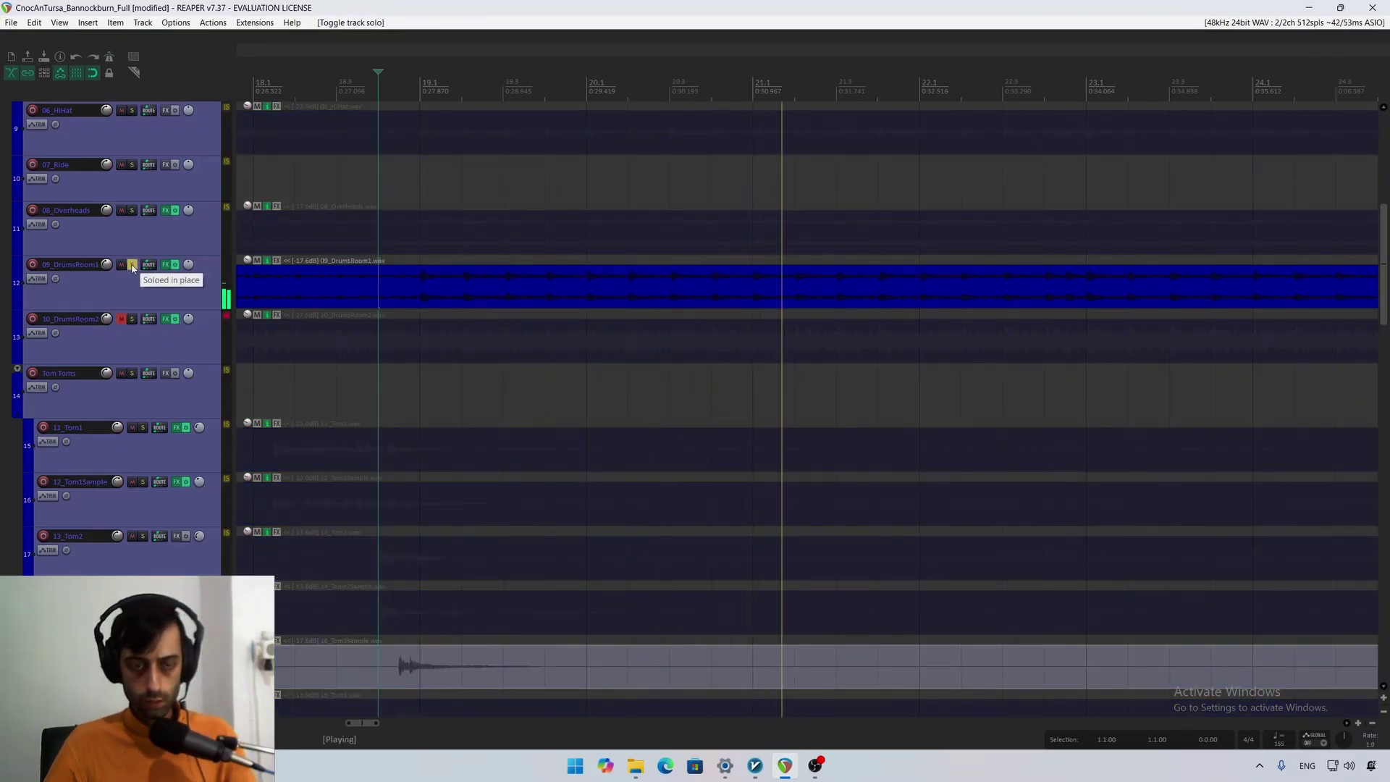
{"action": "left_click", "coordinate": [166, 264]}
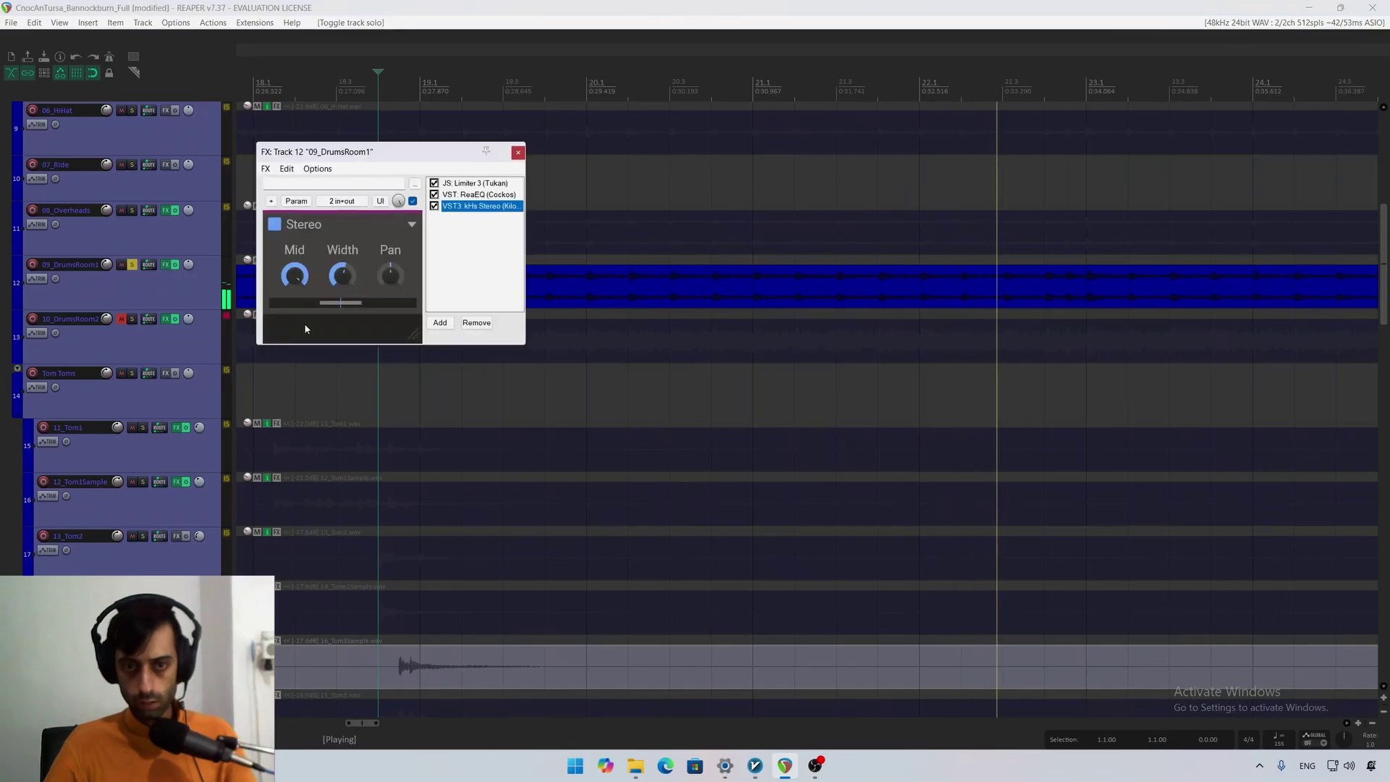
{"action": "left_click", "coordinate": [476, 194]}
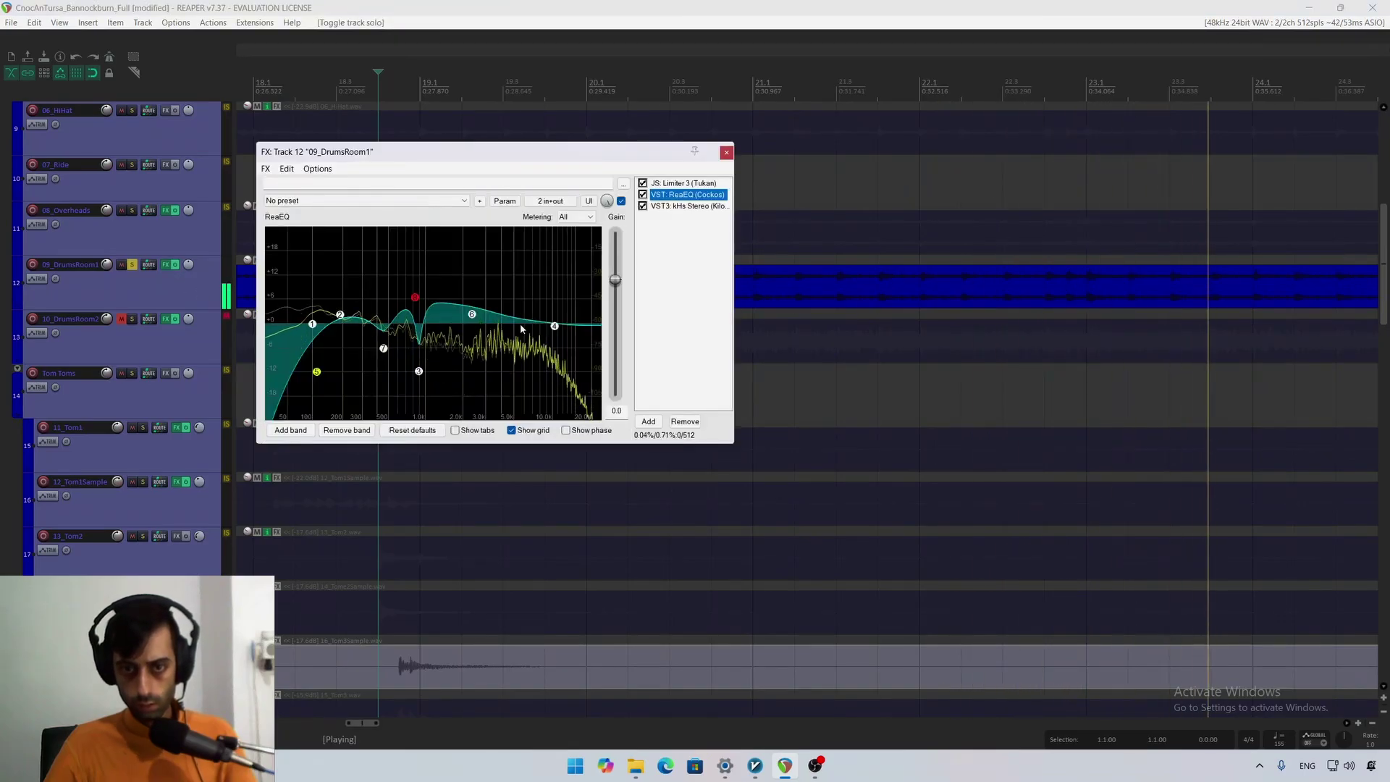
{"action": "left_click_drag", "start_coordinate": [472, 314], "coordinate": [492, 333]}
{"action": "left_click", "coordinate": [726, 152]}
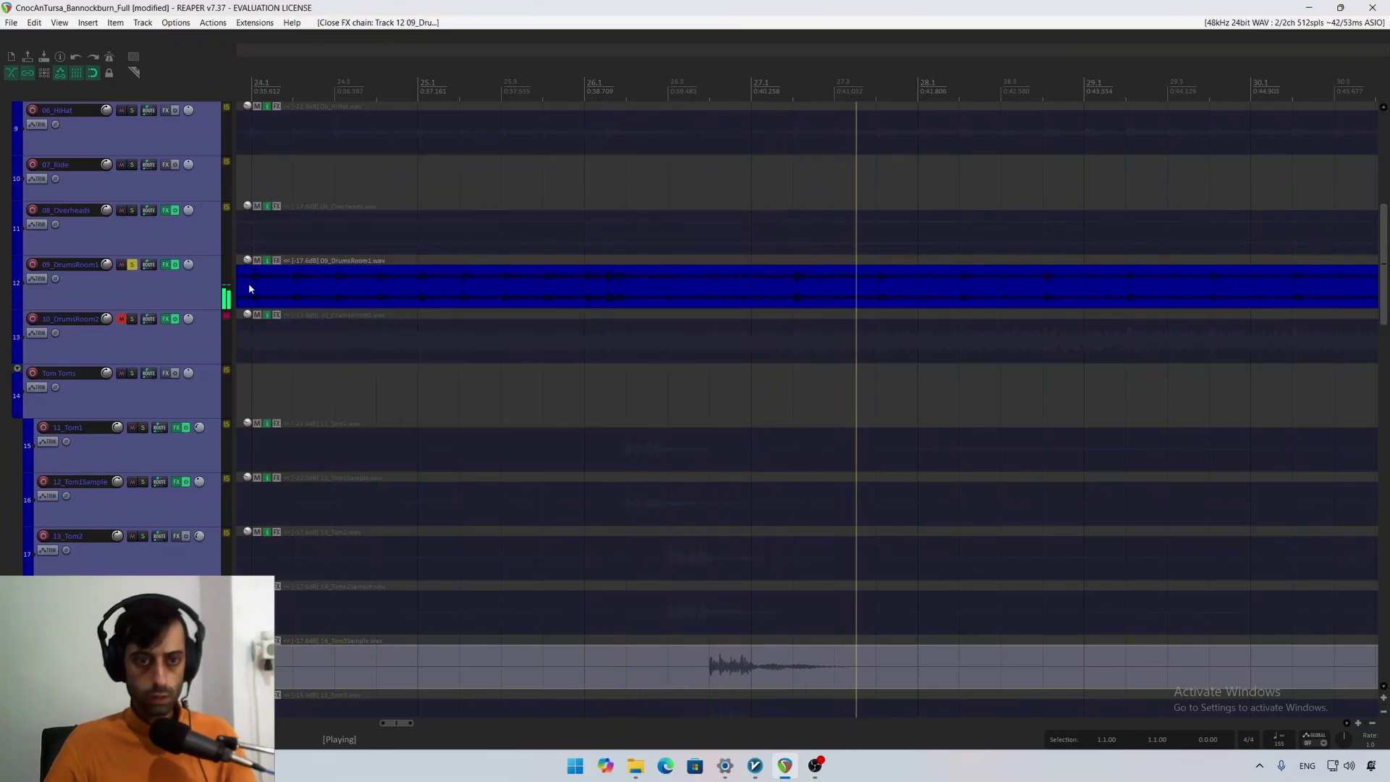
{"action": "left_click", "coordinate": [132, 265]}
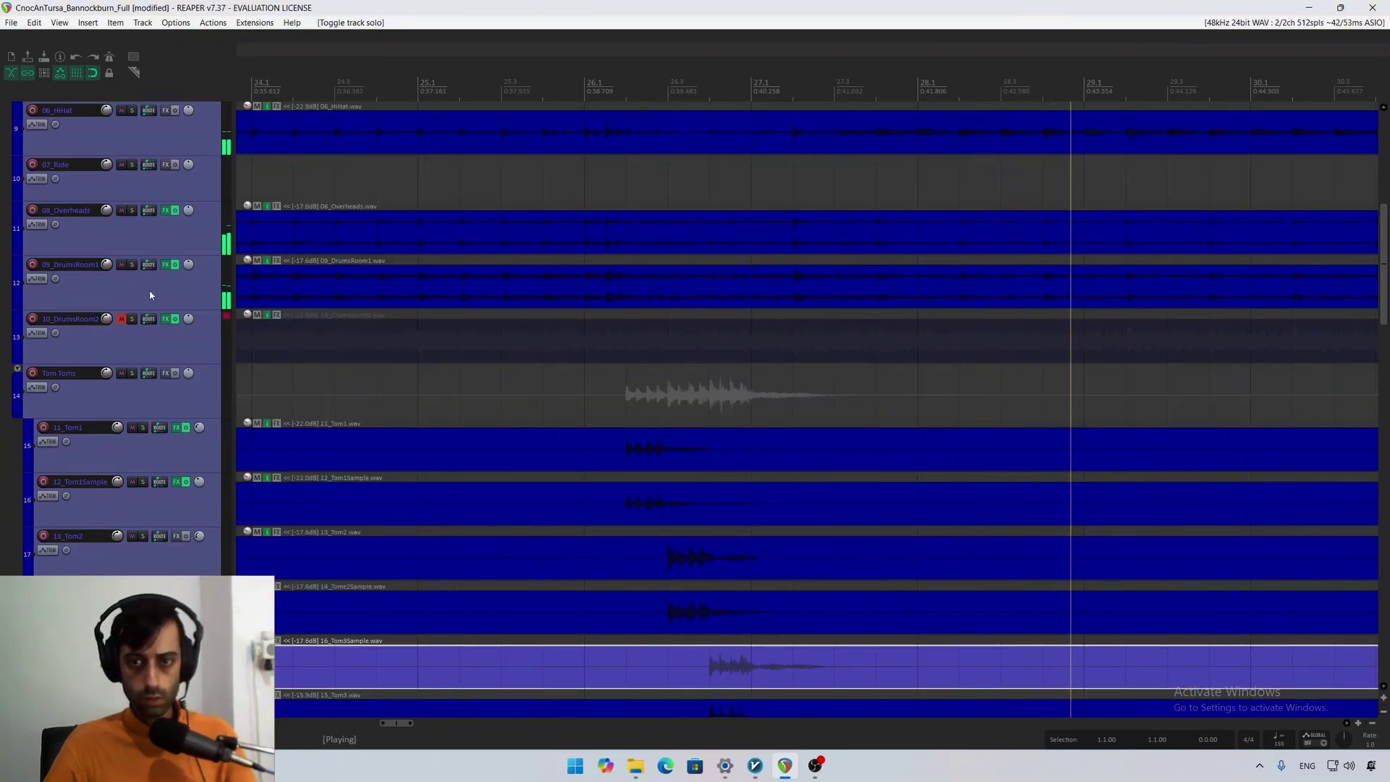
Step: Unmute the Snares folder and listen to it within the drum mix before stopping playback
{"action": "scroll", "coordinate": [148, 294], "scroll_direction": "up", "scroll_amount": 5}
{"action": "scroll", "coordinate": [147, 303], "scroll_direction": "up", "scroll_amount": 2}
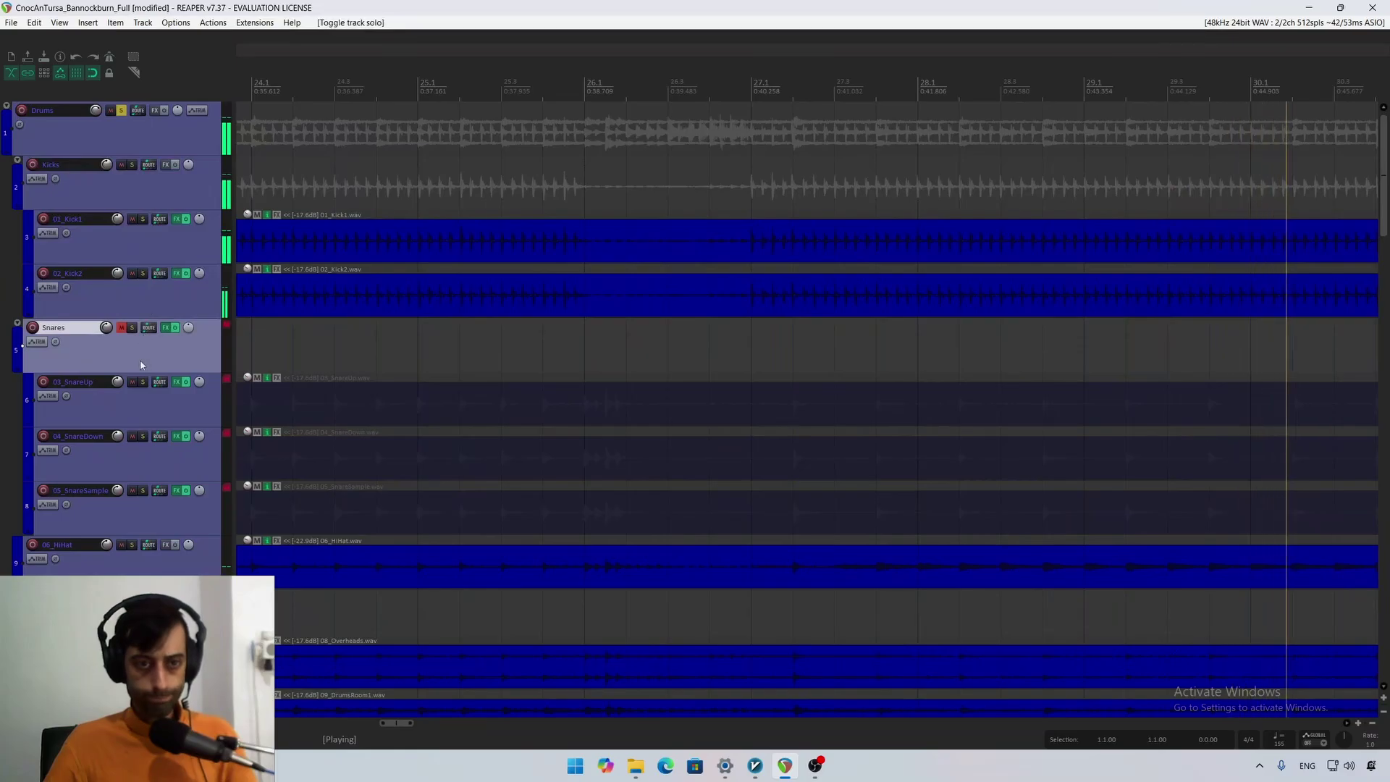
{"action": "left_click", "coordinate": [122, 329]}
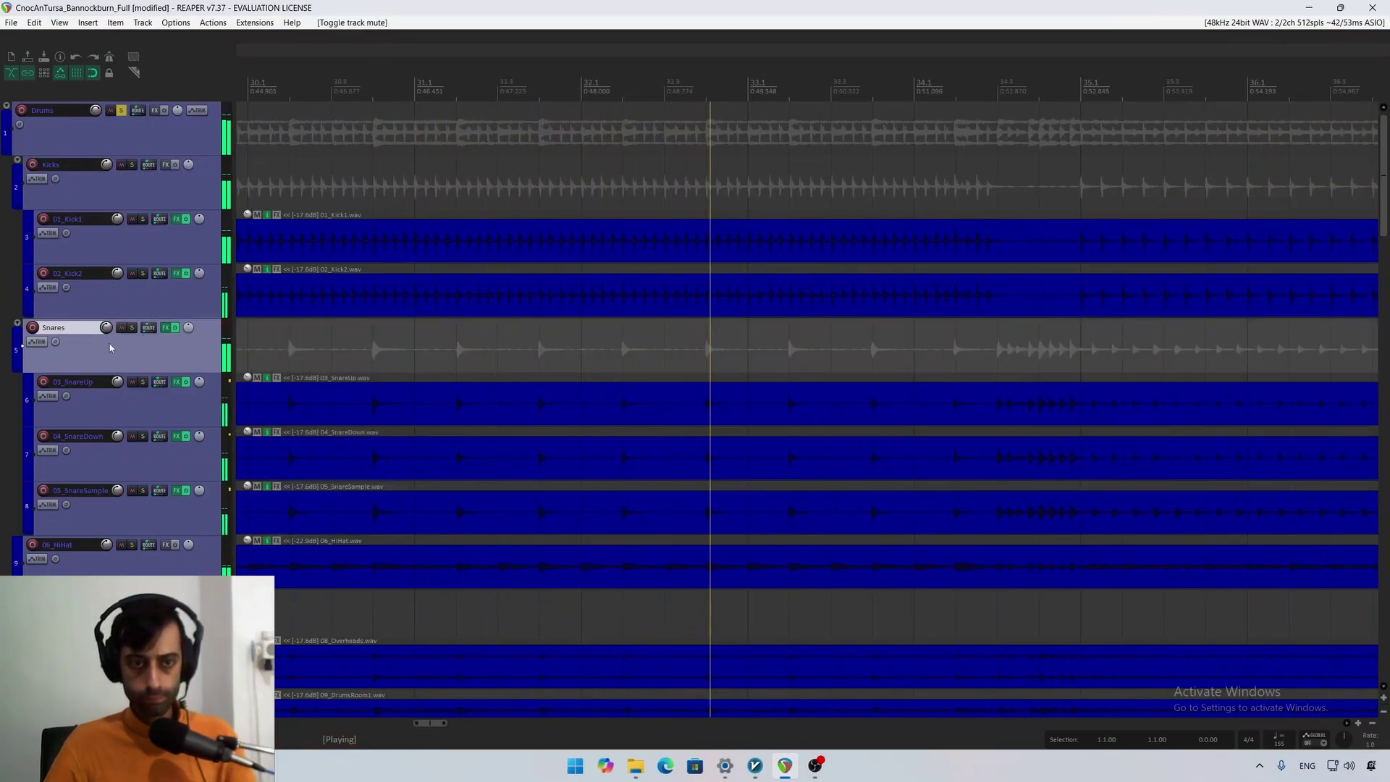
{"action": "key", "text": "space"}
Step: Open the Snares folder's effect chain and save the project, dismissing any FX chain save dialog
{"action": "left_click", "coordinate": [166, 328]}
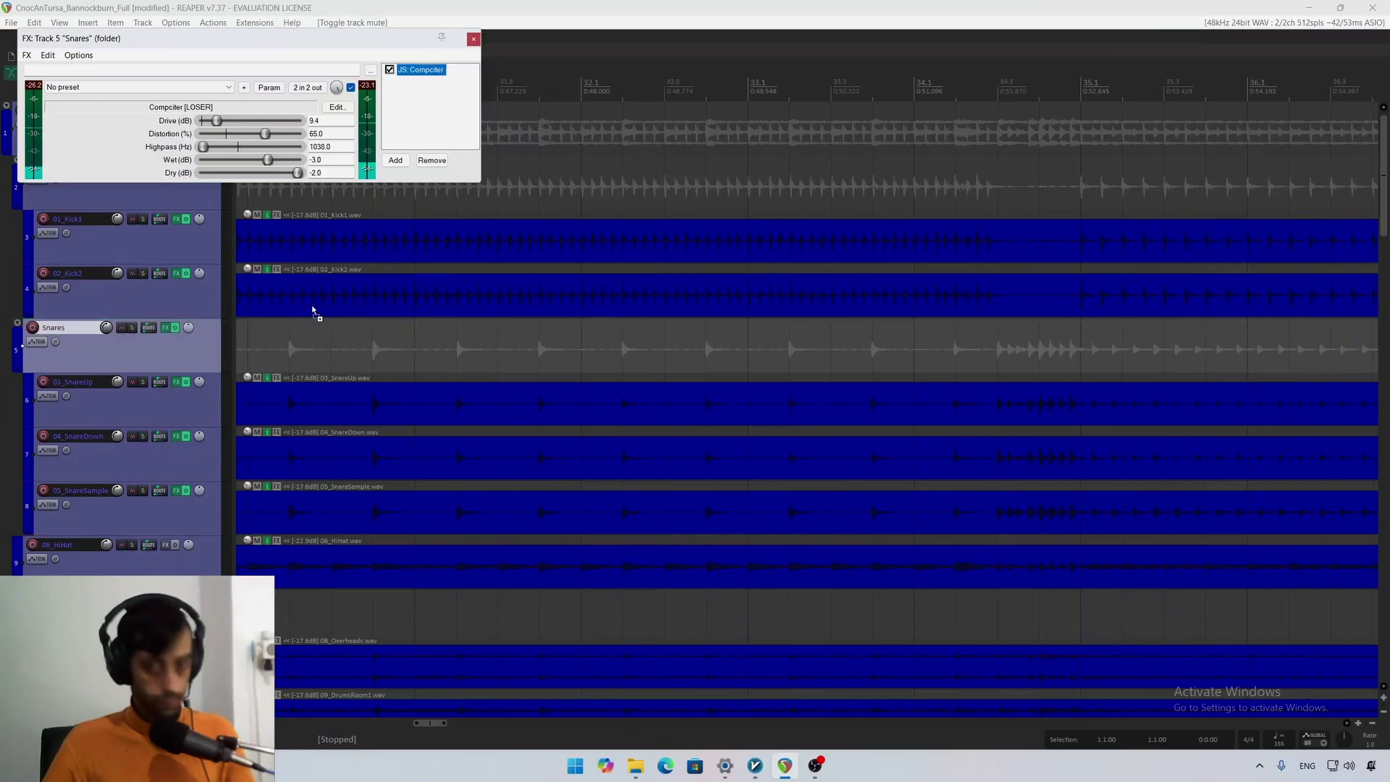
{"action": "key", "text": "ctrl+s"}
{"action": "key", "text": "Escape"}
{"action": "left_click_drag", "start_coordinate": [368, 35], "coordinate": [514, 137]}
{"action": "key", "text": "ctrl+s"}
{"action": "left_click", "coordinate": [840, 175]}
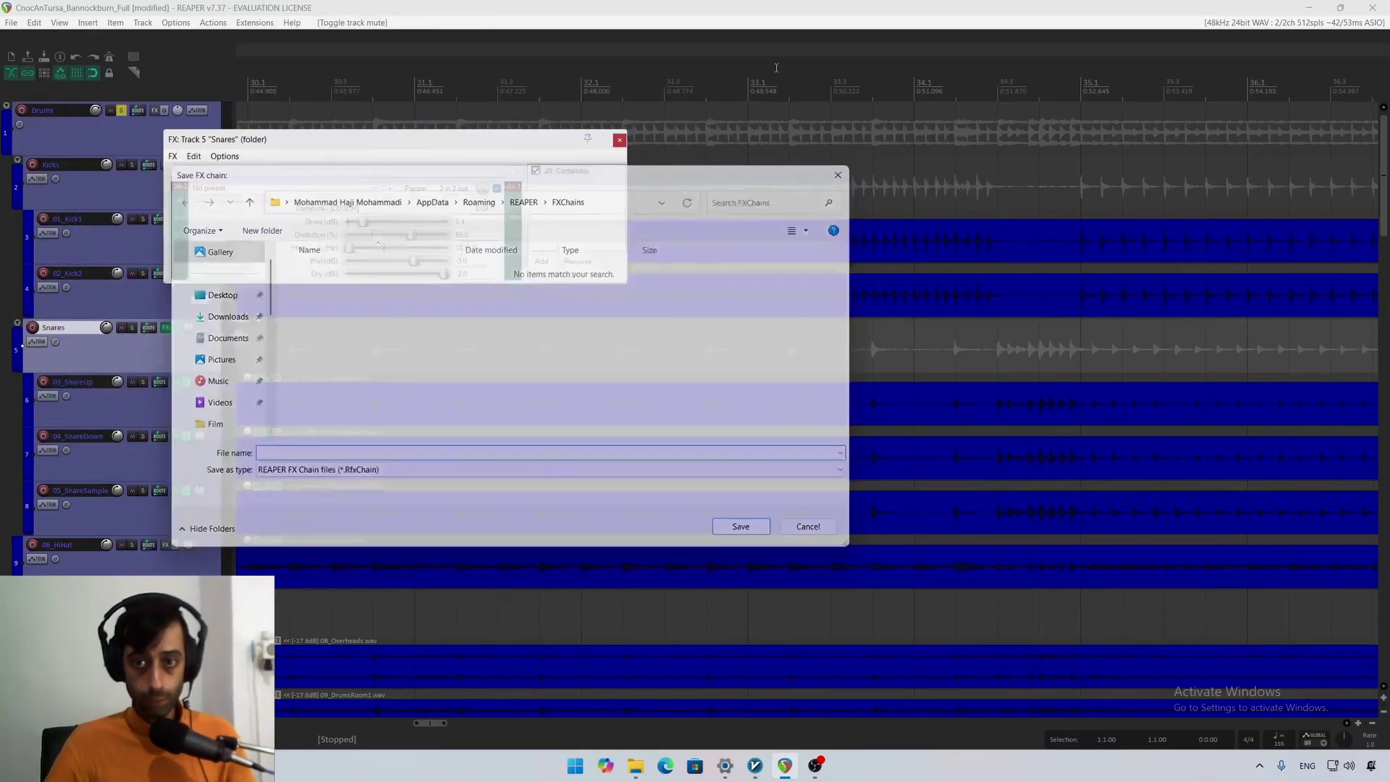
Step: Add JS: Bus Comp S2 (Tukan) to the Snares folder and place it before Compciter in the effect chain
{"action": "right_click", "coordinate": [563, 195]}
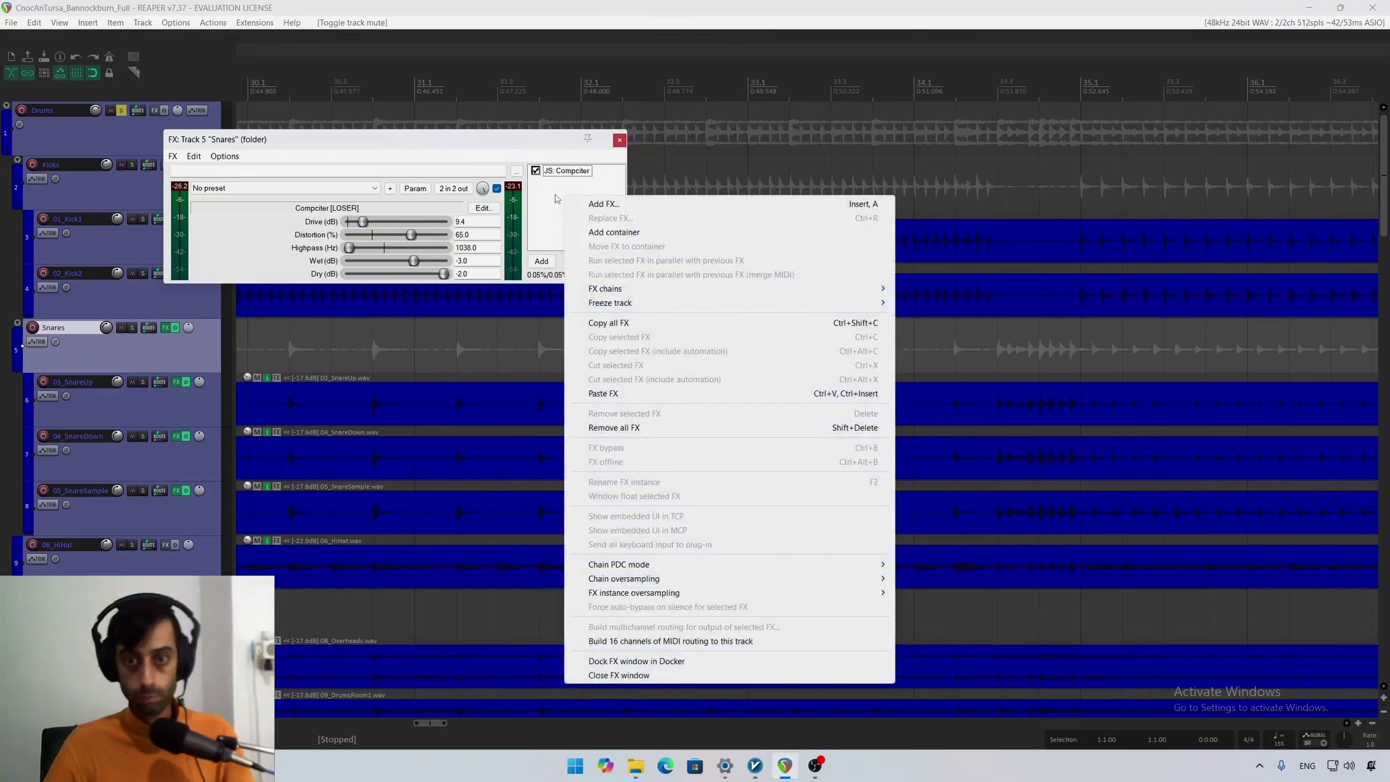
{"action": "left_click", "coordinate": [606, 203]}
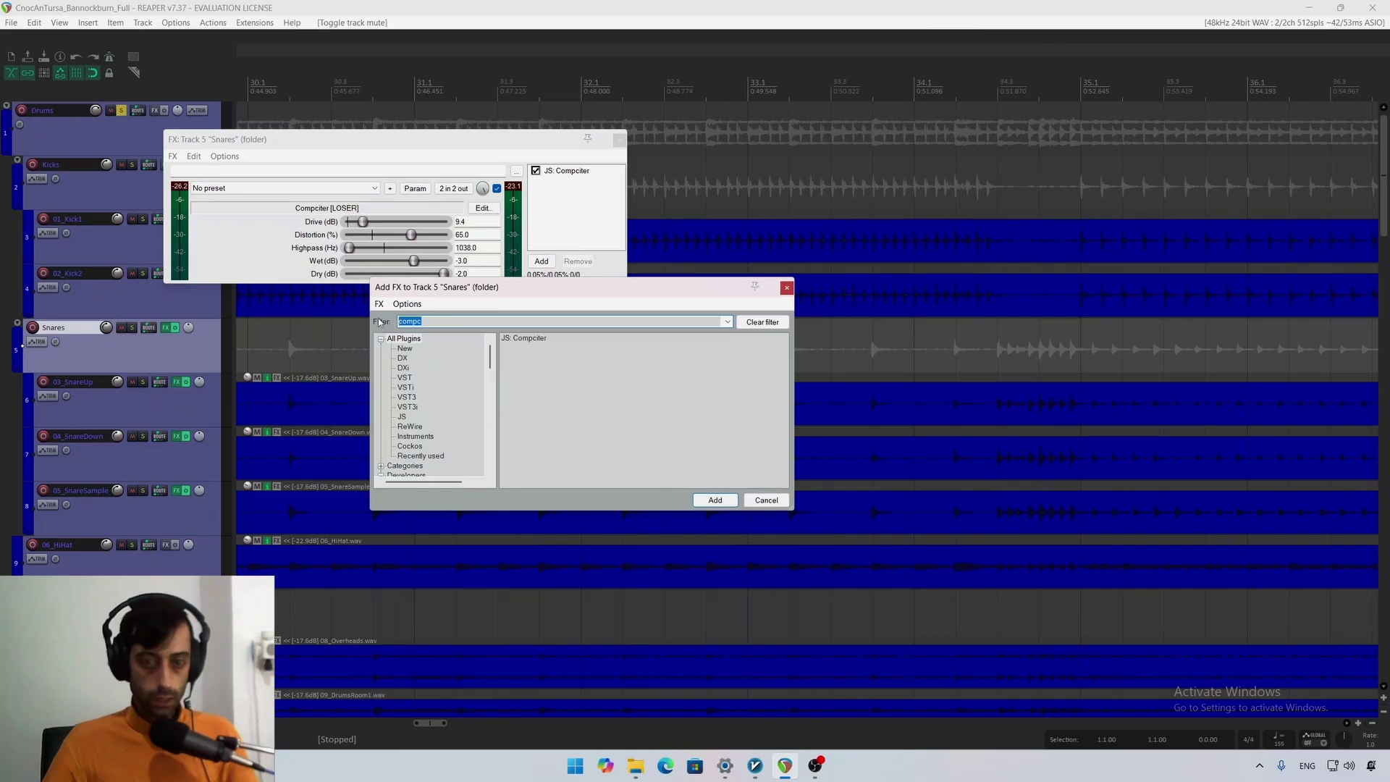
{"action": "type", "text": "bus"}
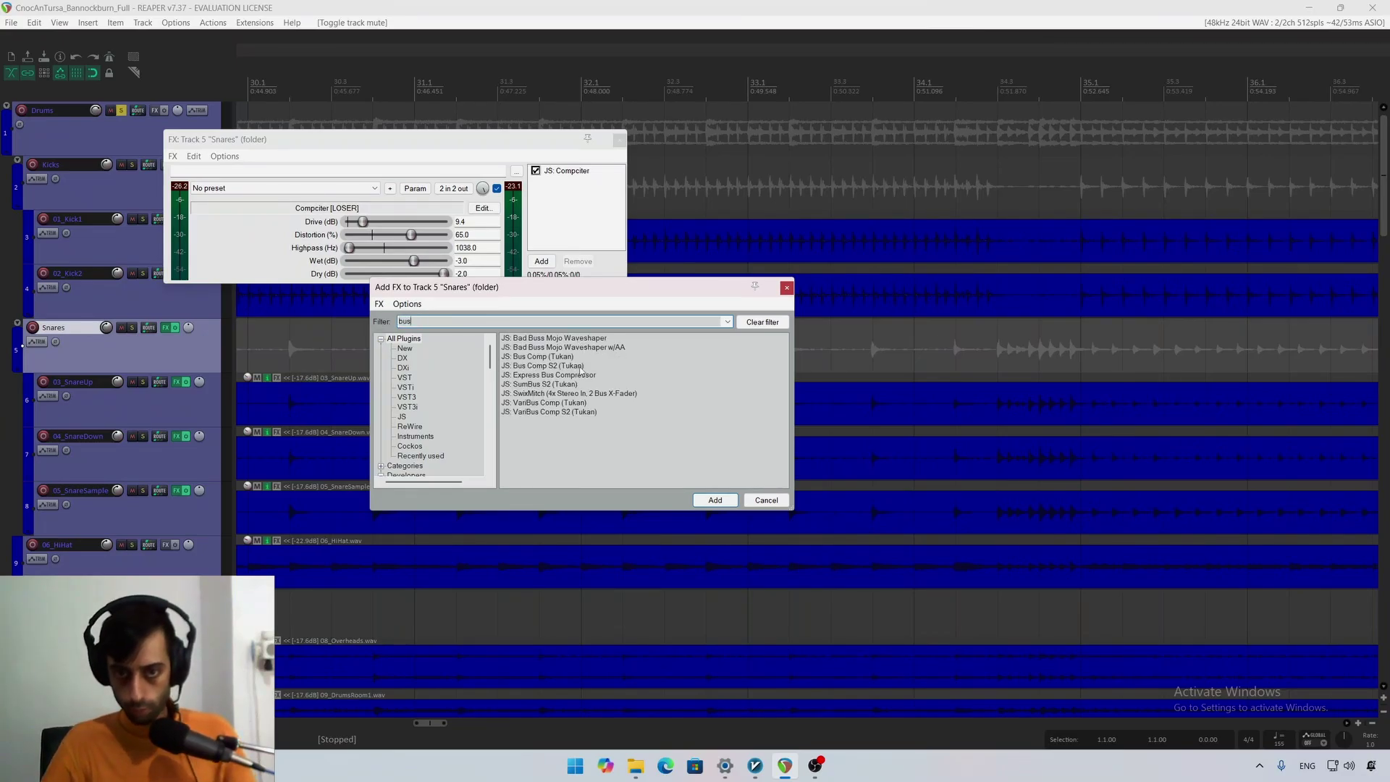
{"action": "double_click", "coordinate": [550, 365]}
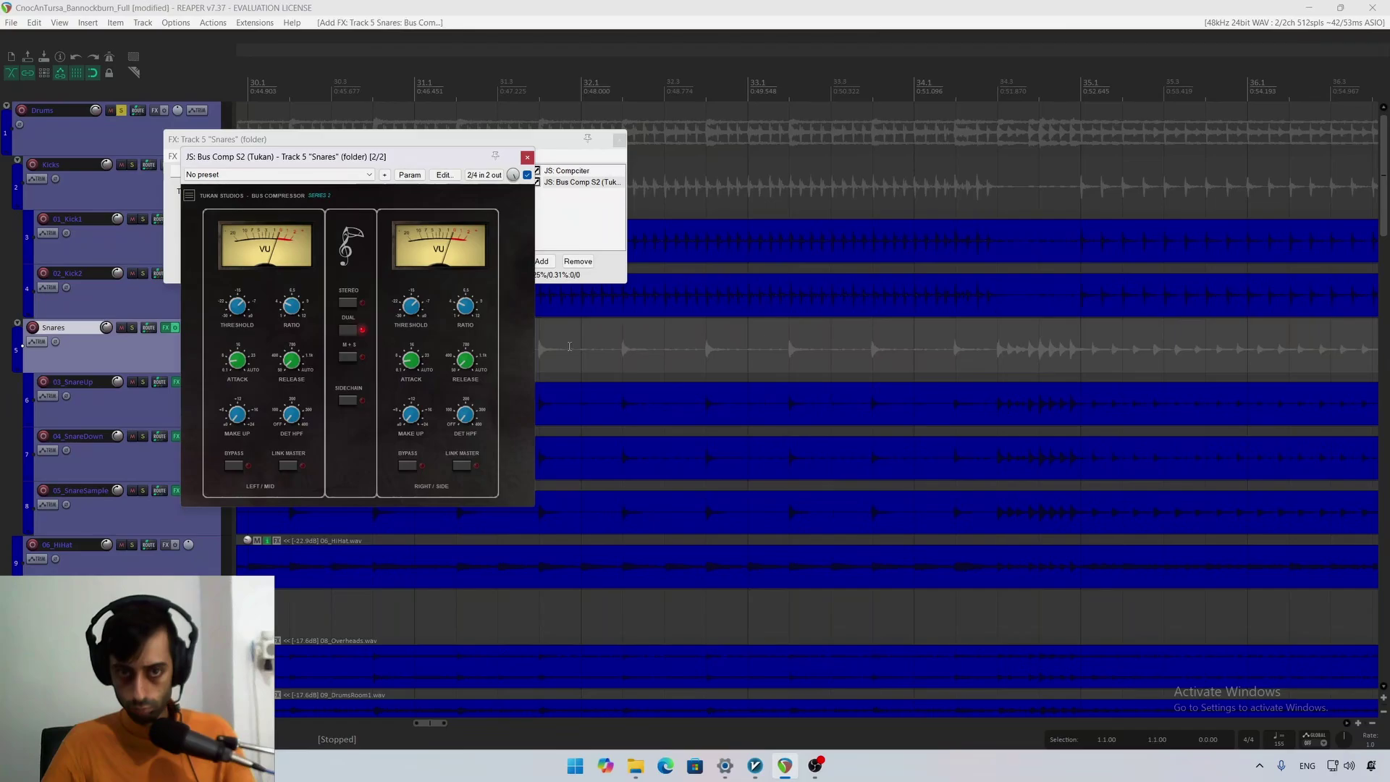
{"action": "left_click_drag", "start_coordinate": [407, 159], "coordinate": [523, 254]}
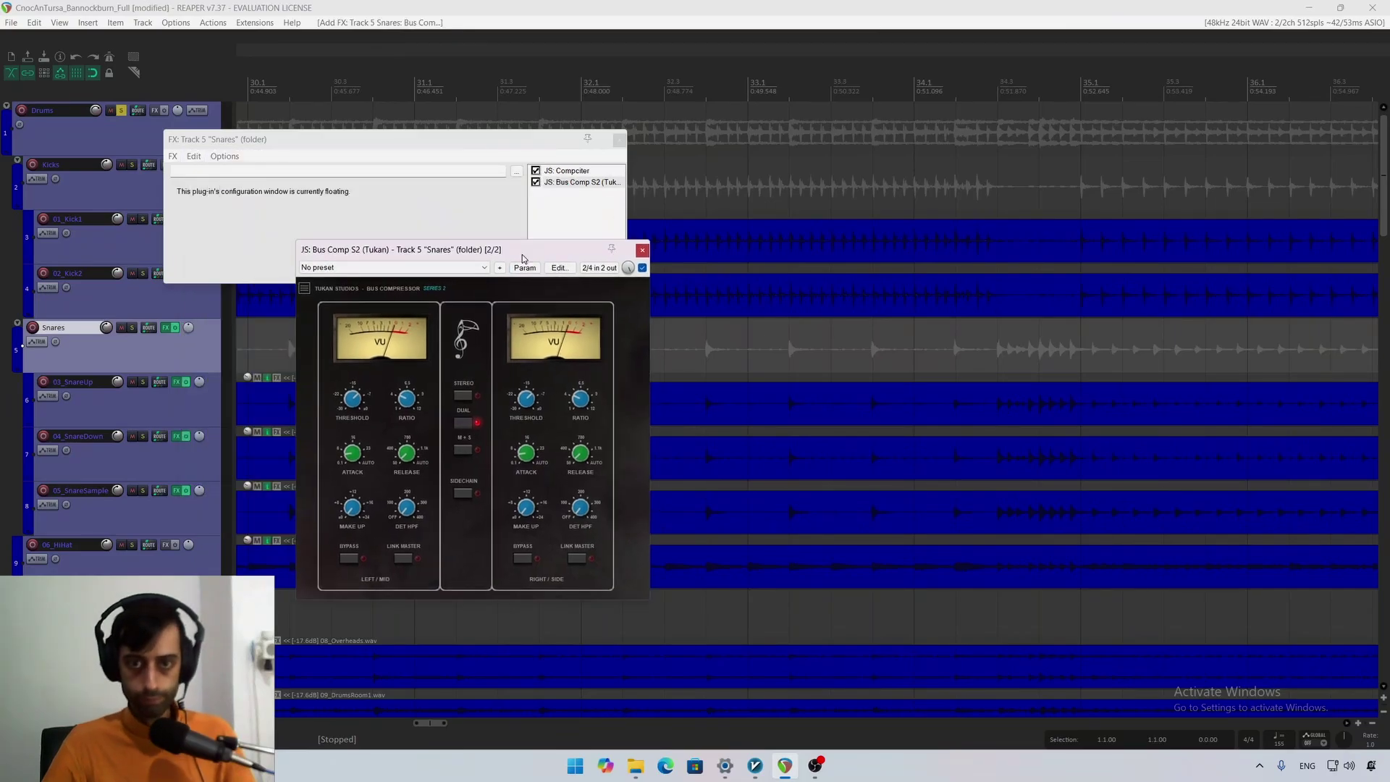
{"action": "left_click_drag", "start_coordinate": [568, 171], "coordinate": [576, 207]}
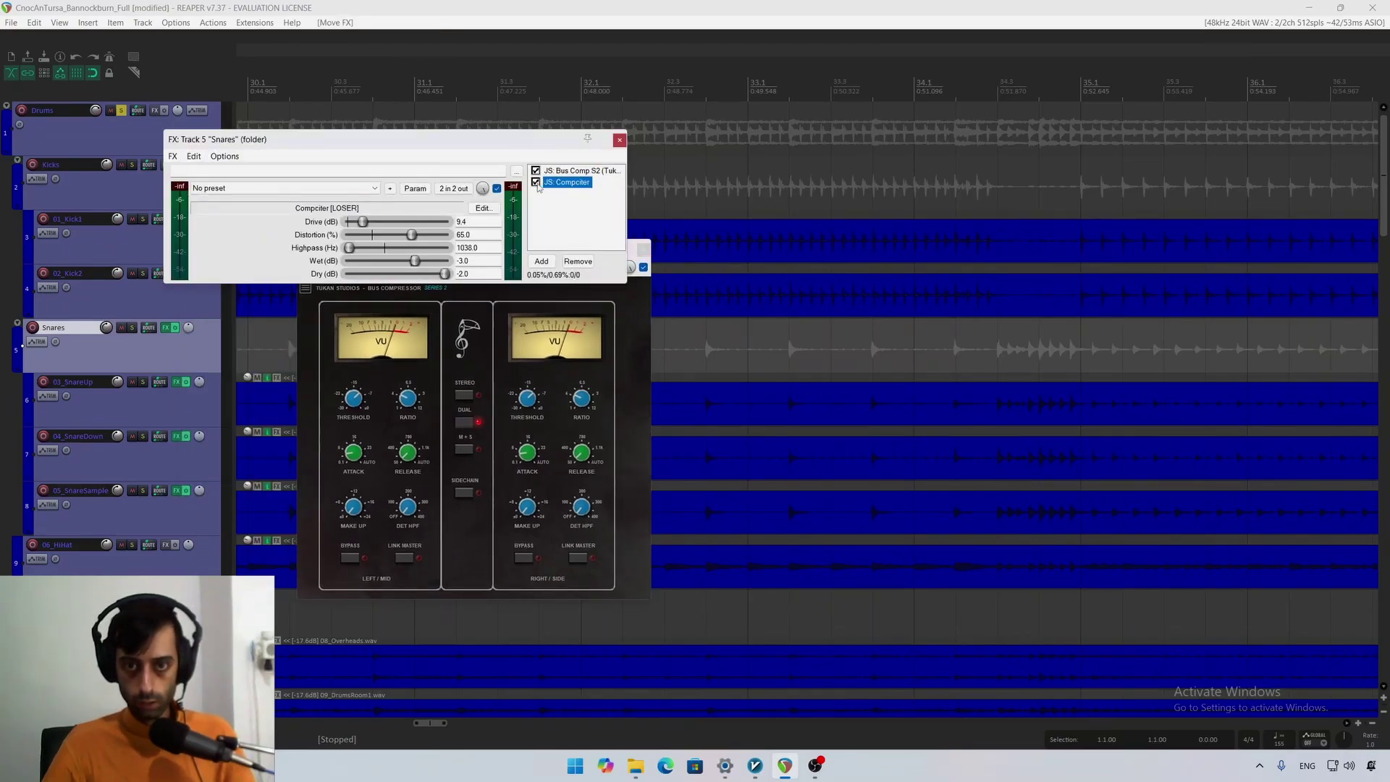
Step: Switch Bus Comp S2 to stereo mode and adjust its threshold while playing the soloed Snares folder with Compciter bypassed
{"action": "left_click", "coordinate": [536, 181]}
{"action": "key", "text": "space"}
{"action": "left_click", "coordinate": [134, 332]}
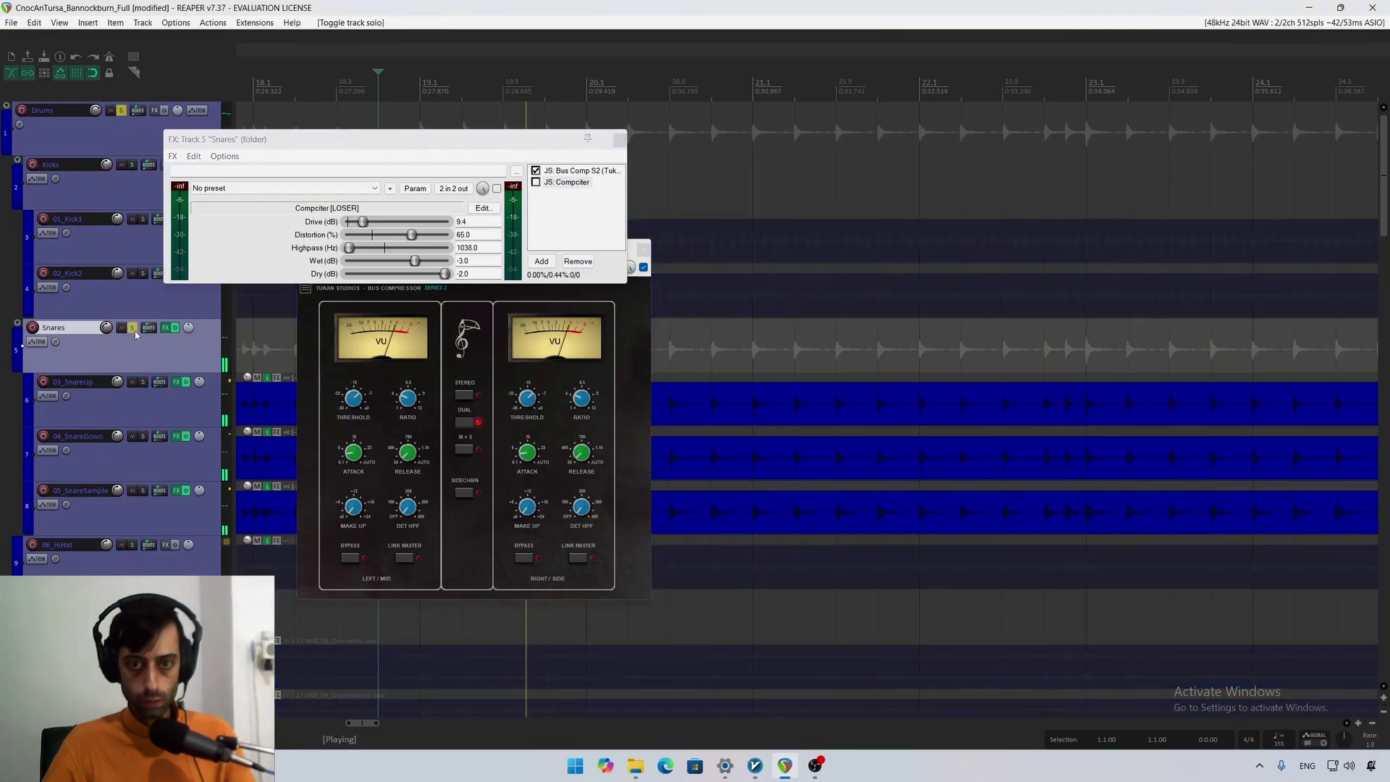
{"action": "left_click", "coordinate": [354, 402]}
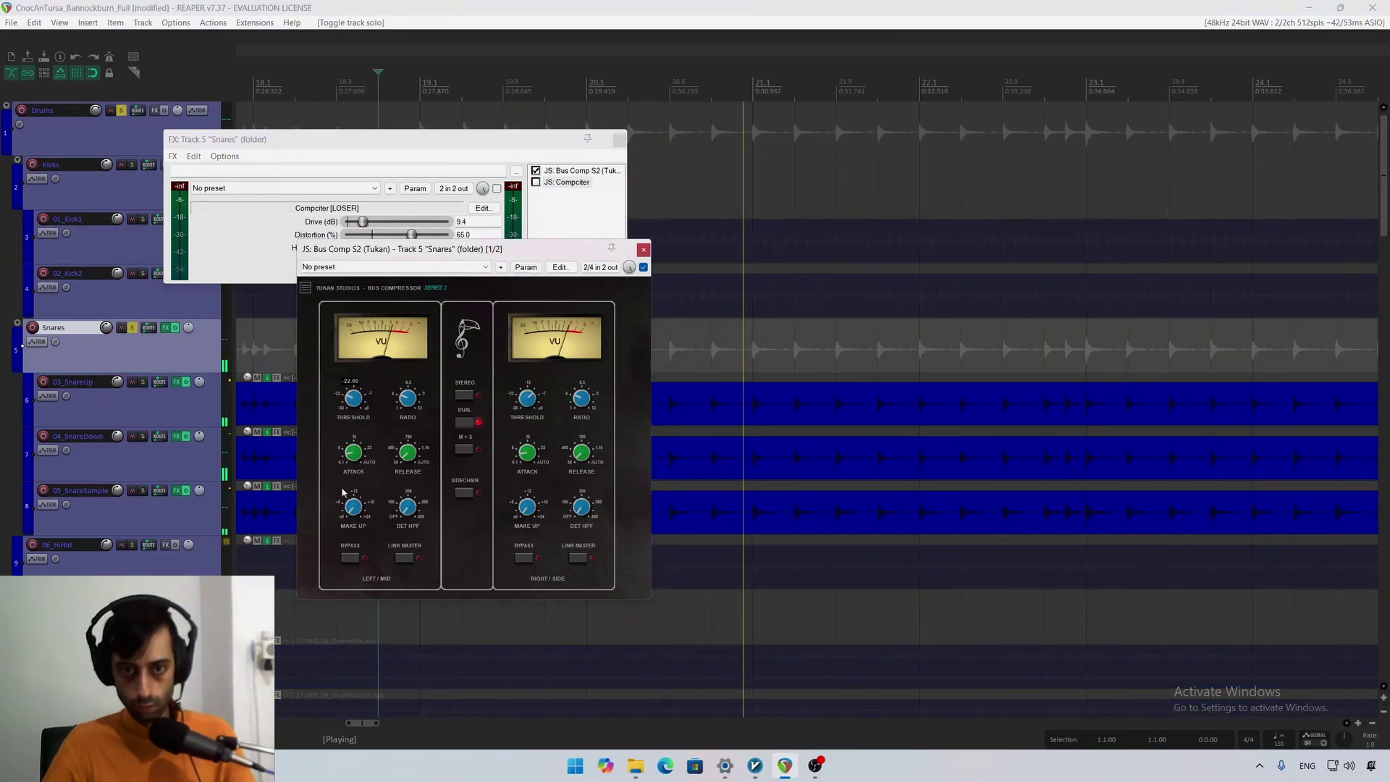
{"action": "mouse_move", "coordinate": [344, 493]}
{"action": "left_mouse_down"}
{"action": "mouse_move", "coordinate": [341, 512]}
{"action": "mouse_move", "coordinate": [345, 474]}
{"action": "left_mouse_up"}
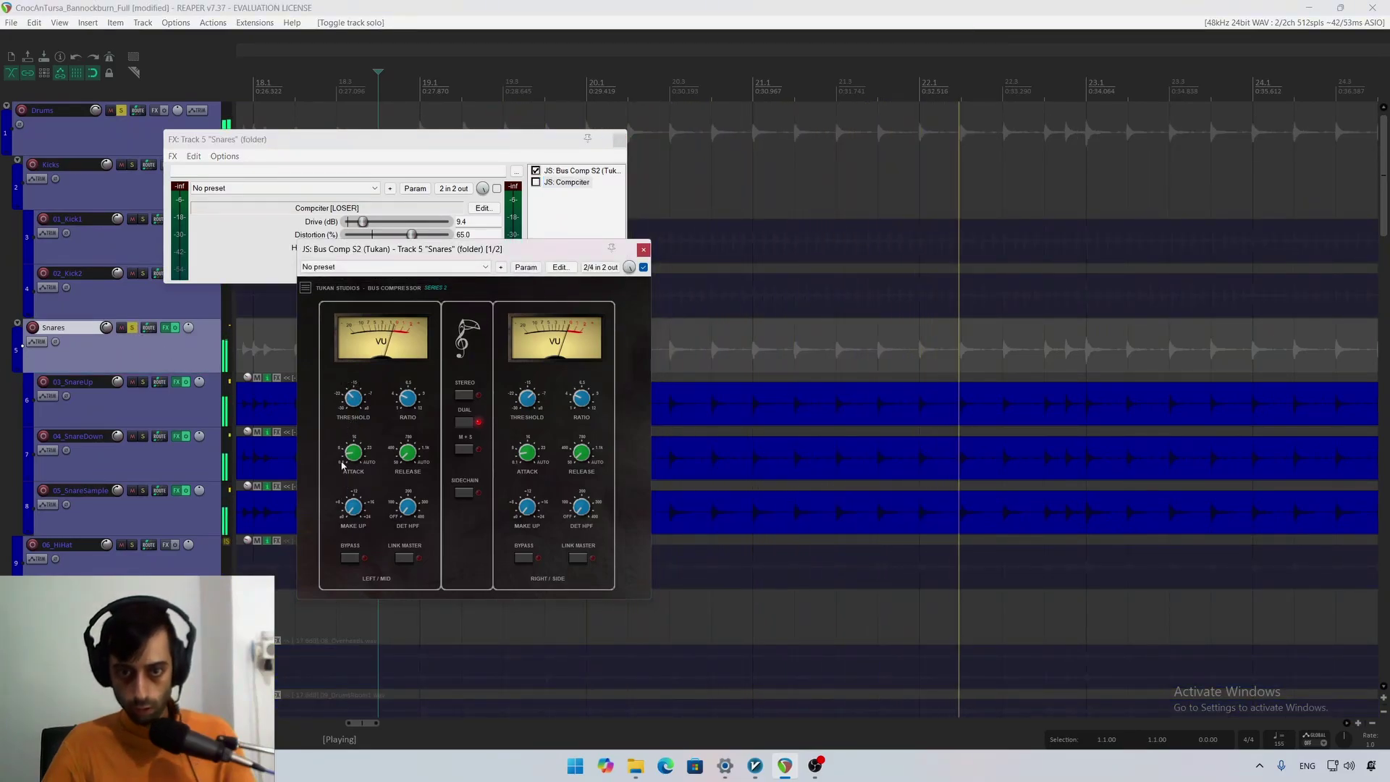
{"action": "key", "text": "space"}
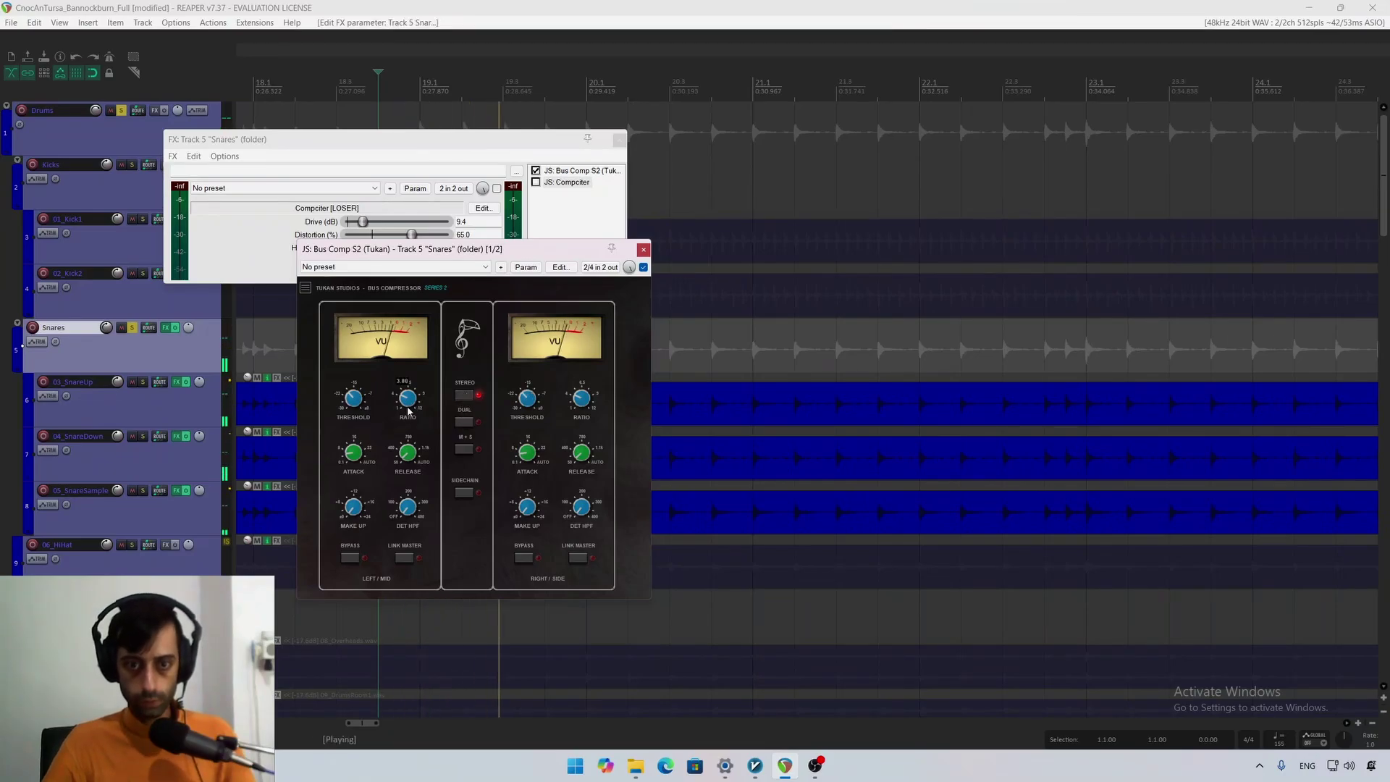
Step: Adjust the attack, release, threshold and make-up gain of Bus Comp S2 while listening to the soloed snares
{"action": "left_click_drag", "start_coordinate": [404, 434], "coordinate": [408, 423]}
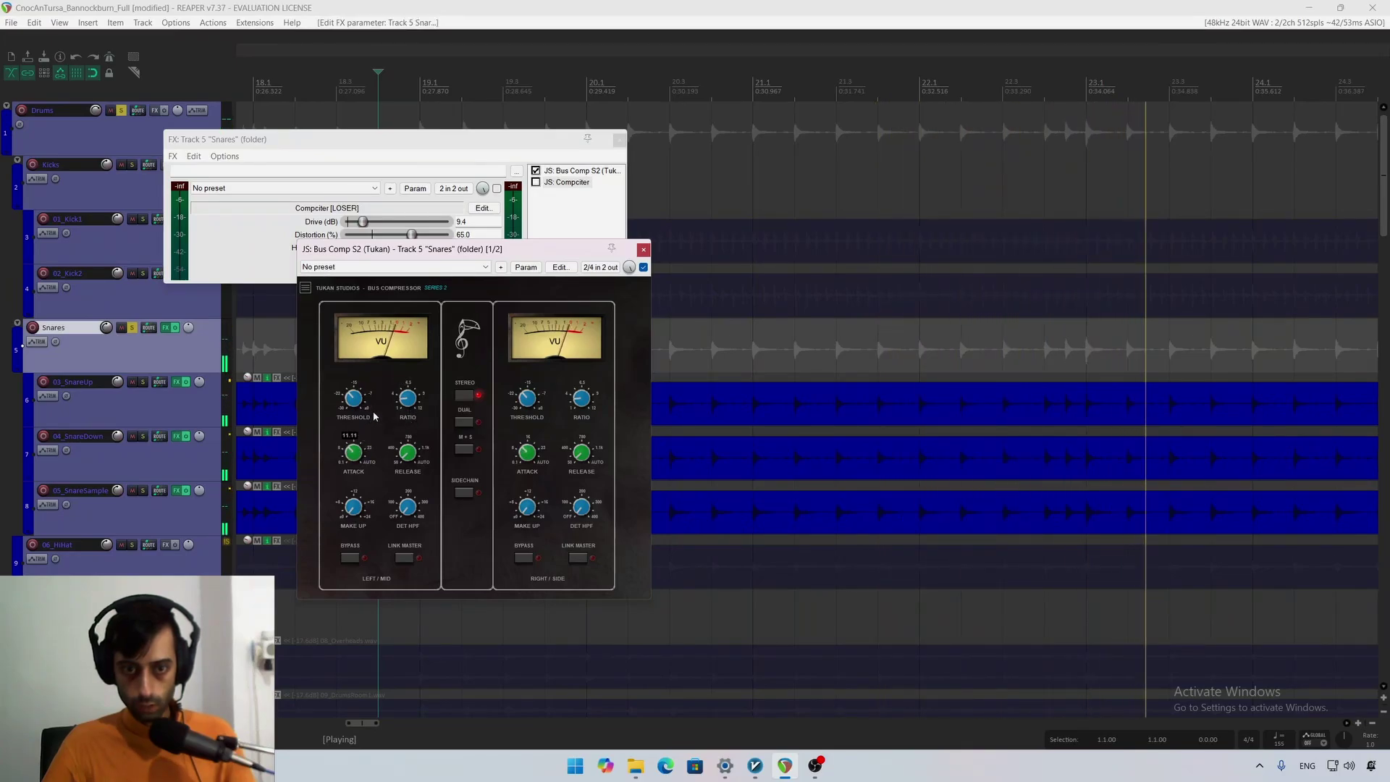
{"action": "left_click_drag", "start_coordinate": [407, 453], "coordinate": [439, 385]}
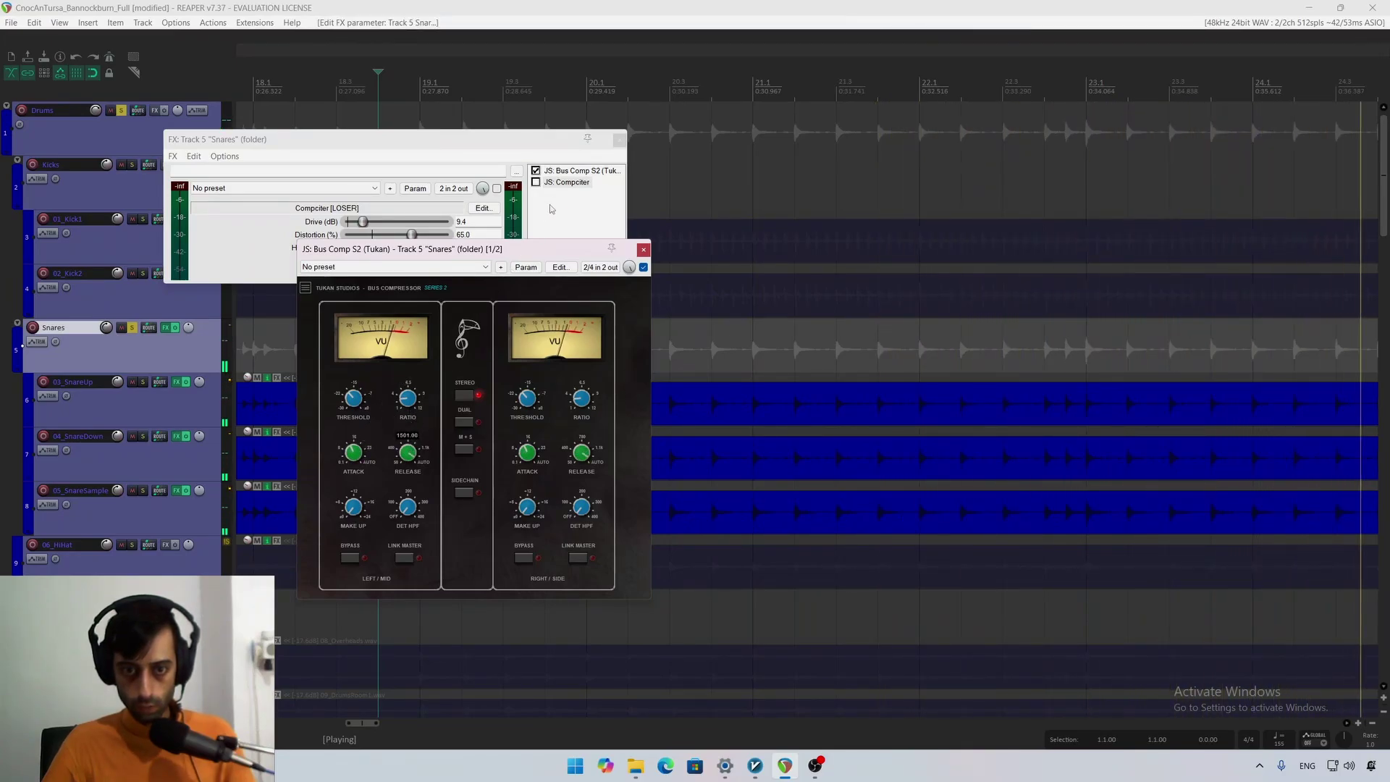
{"action": "left_click_drag", "start_coordinate": [553, 209], "coordinate": [515, 287]}
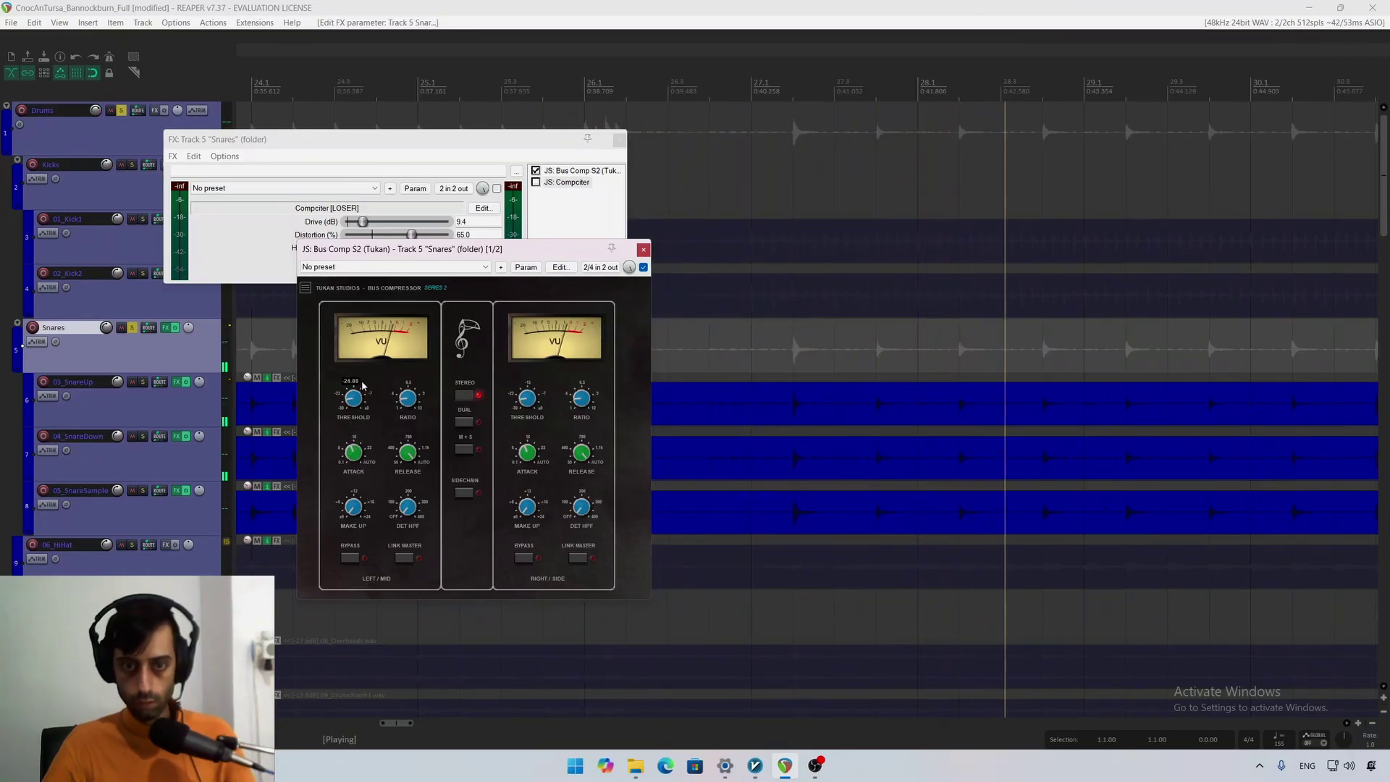
{"action": "left_click_drag", "start_coordinate": [355, 397], "coordinate": [351, 416]}
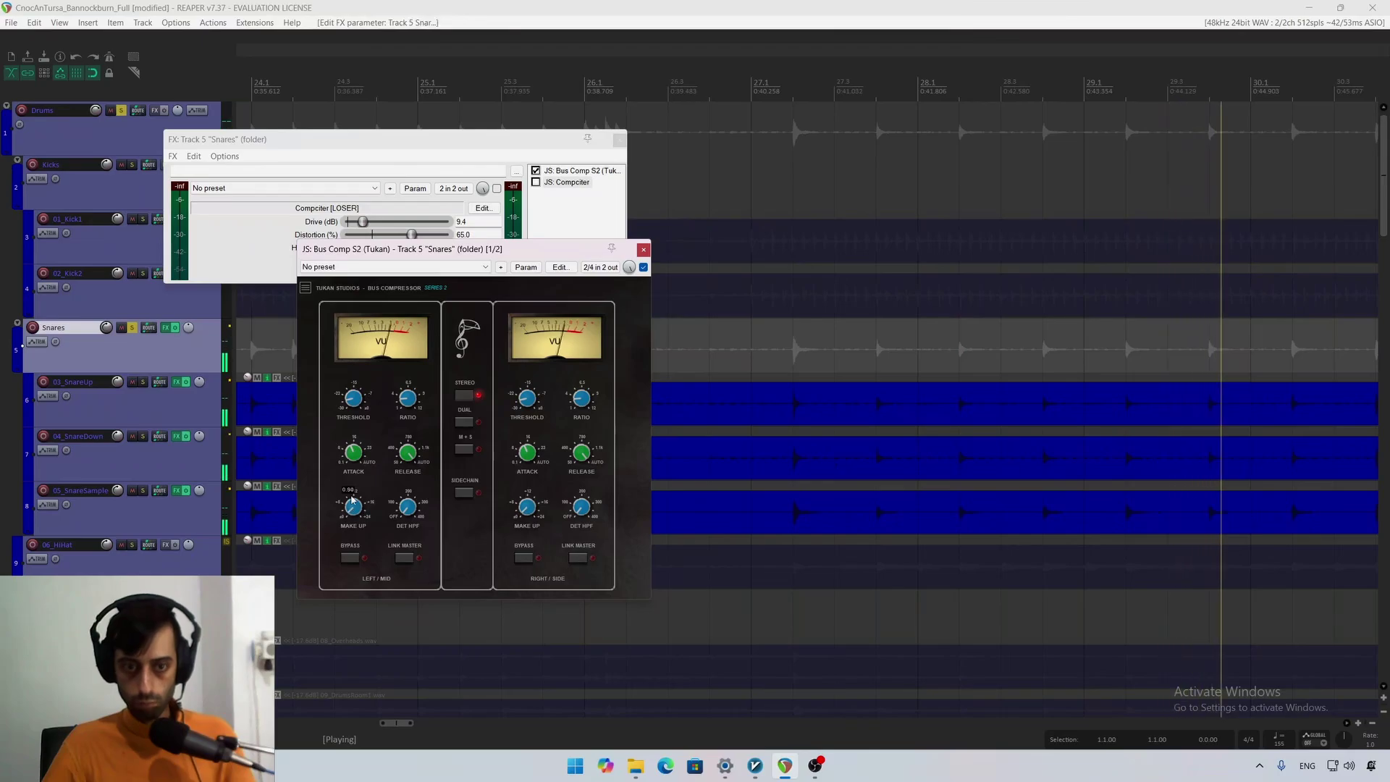
{"action": "left_click_drag", "start_coordinate": [353, 503], "coordinate": [353, 489]}
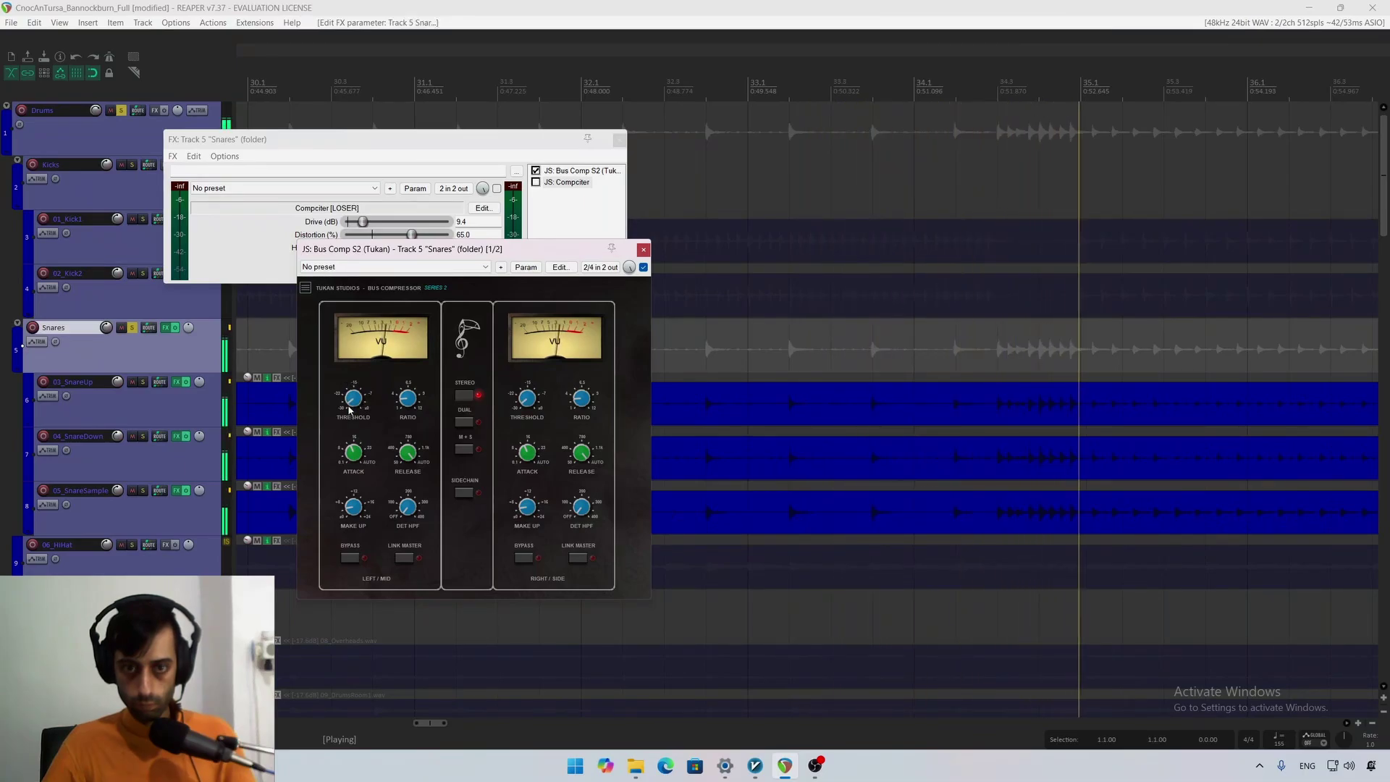
Step: Compare Bus Comp S2 bypassed and active, close its window, and re-enable Compciter to hear both effects together
{"action": "left_click", "coordinate": [643, 267]}
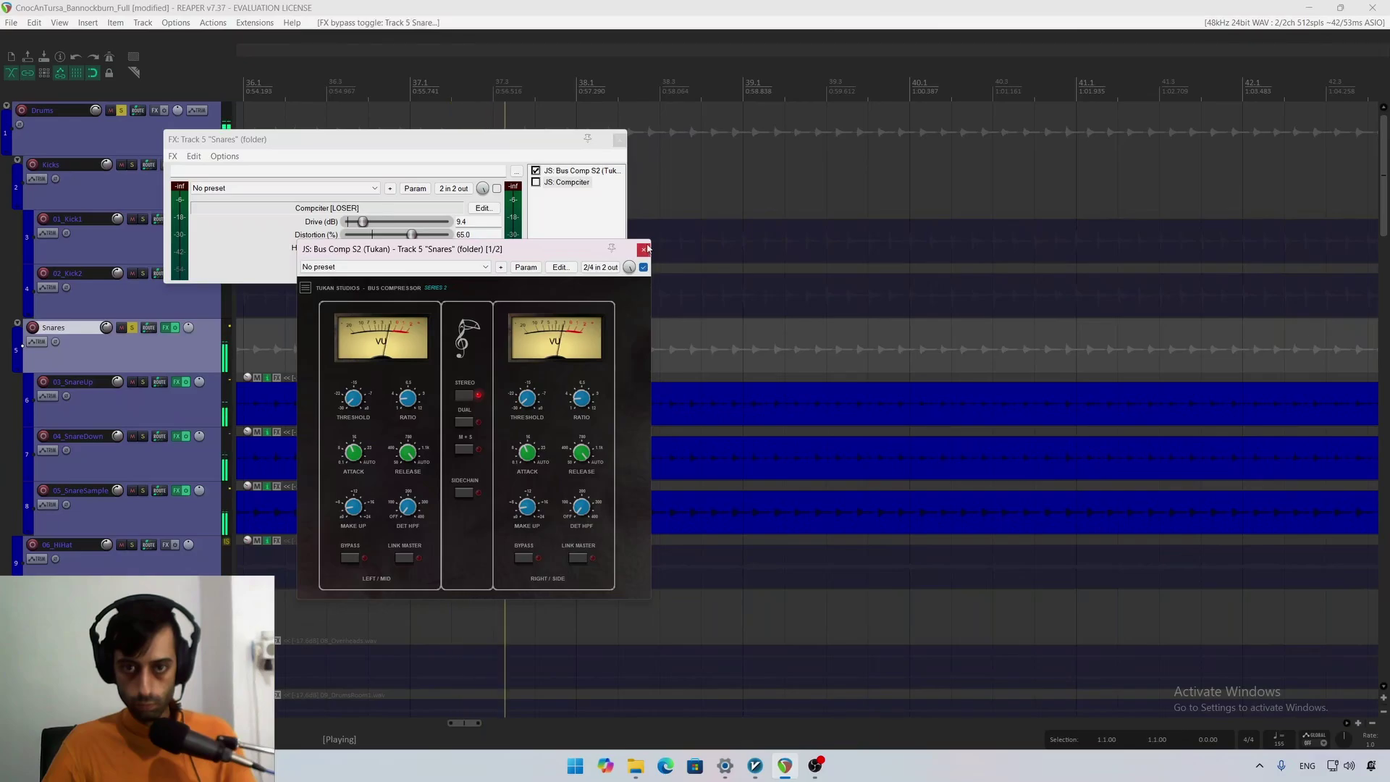
{"action": "left_click", "coordinate": [644, 250]}
{"action": "left_click", "coordinate": [535, 182]}
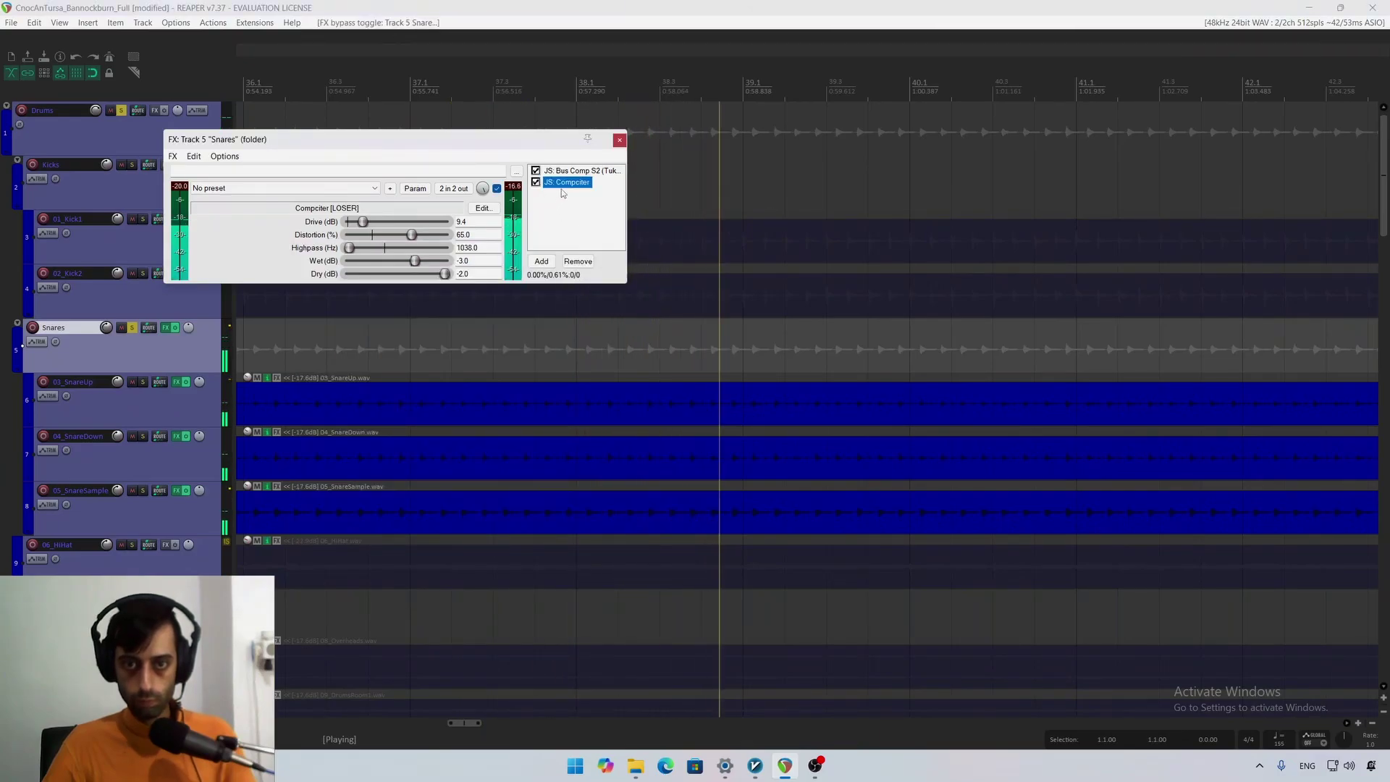
{"action": "key", "text": "space"}
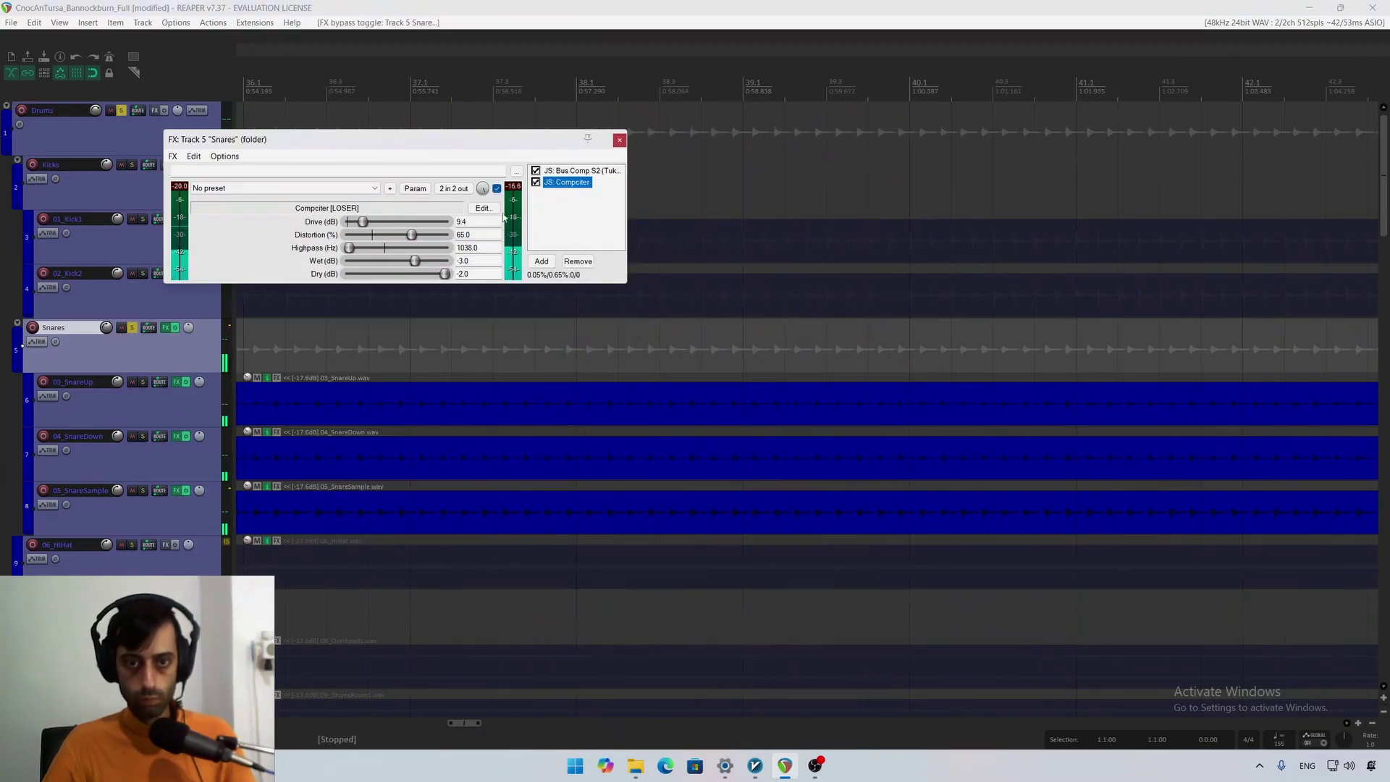
Step: Set Compciter's wet level to -12 dB, highpass to 976 Hz and distortion to 91% while playing the soloed snares, and close the effect window
{"action": "key", "text": "space"}
{"action": "mouse_move", "coordinate": [413, 262]}
{"action": "left_mouse_down"}
{"action": "mouse_move", "coordinate": [366, 265]}
{"action": "mouse_move", "coordinate": [403, 264]}
{"action": "left_mouse_up"}
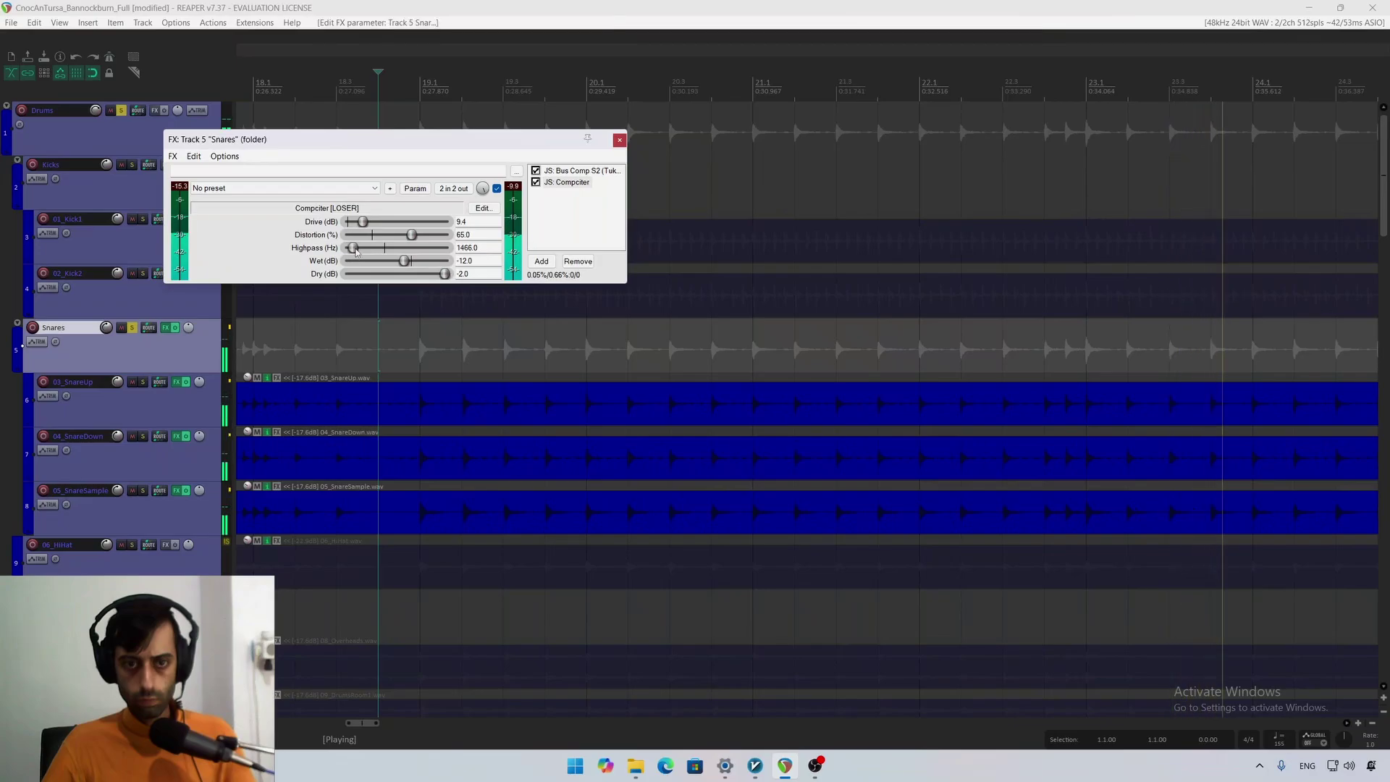
{"action": "left_click_drag", "start_coordinate": [356, 251], "coordinate": [352, 251]}
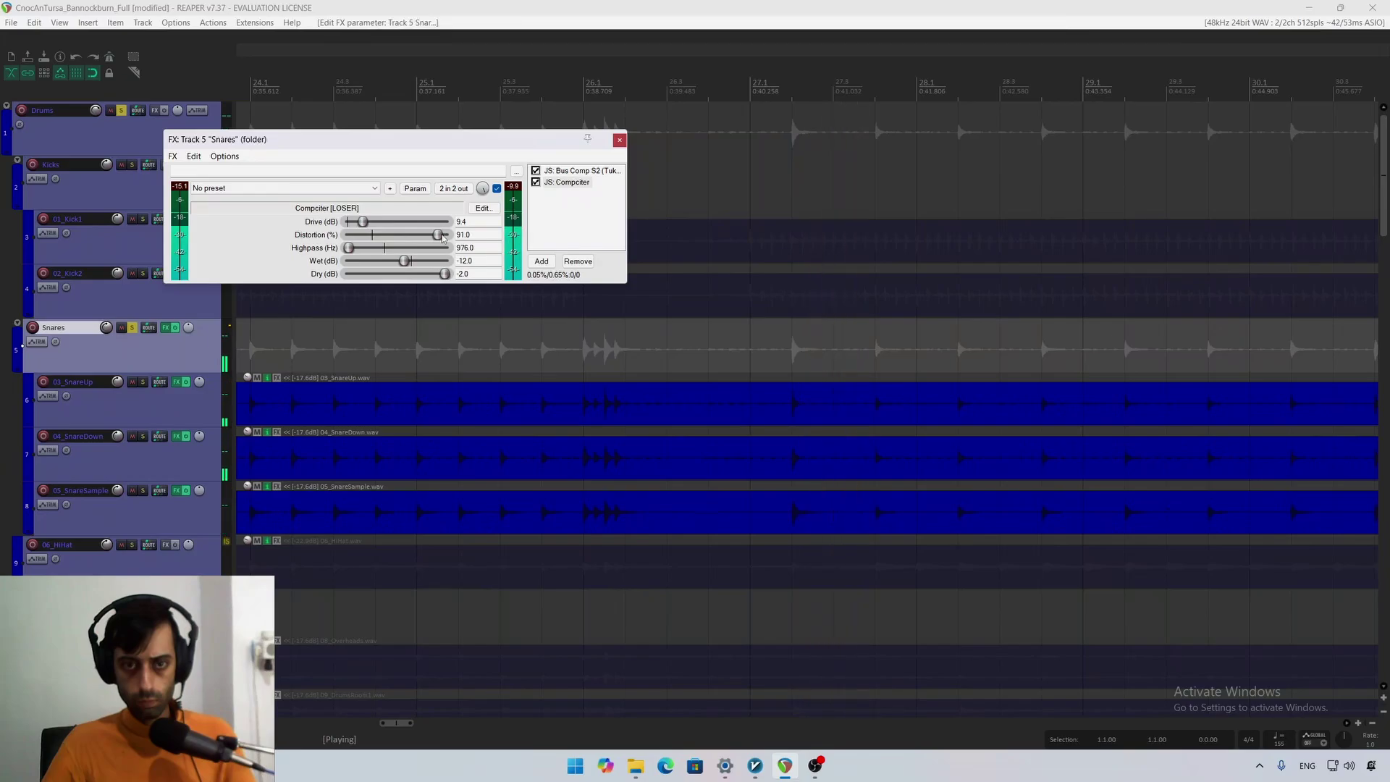
{"action": "left_click", "coordinate": [165, 327]}
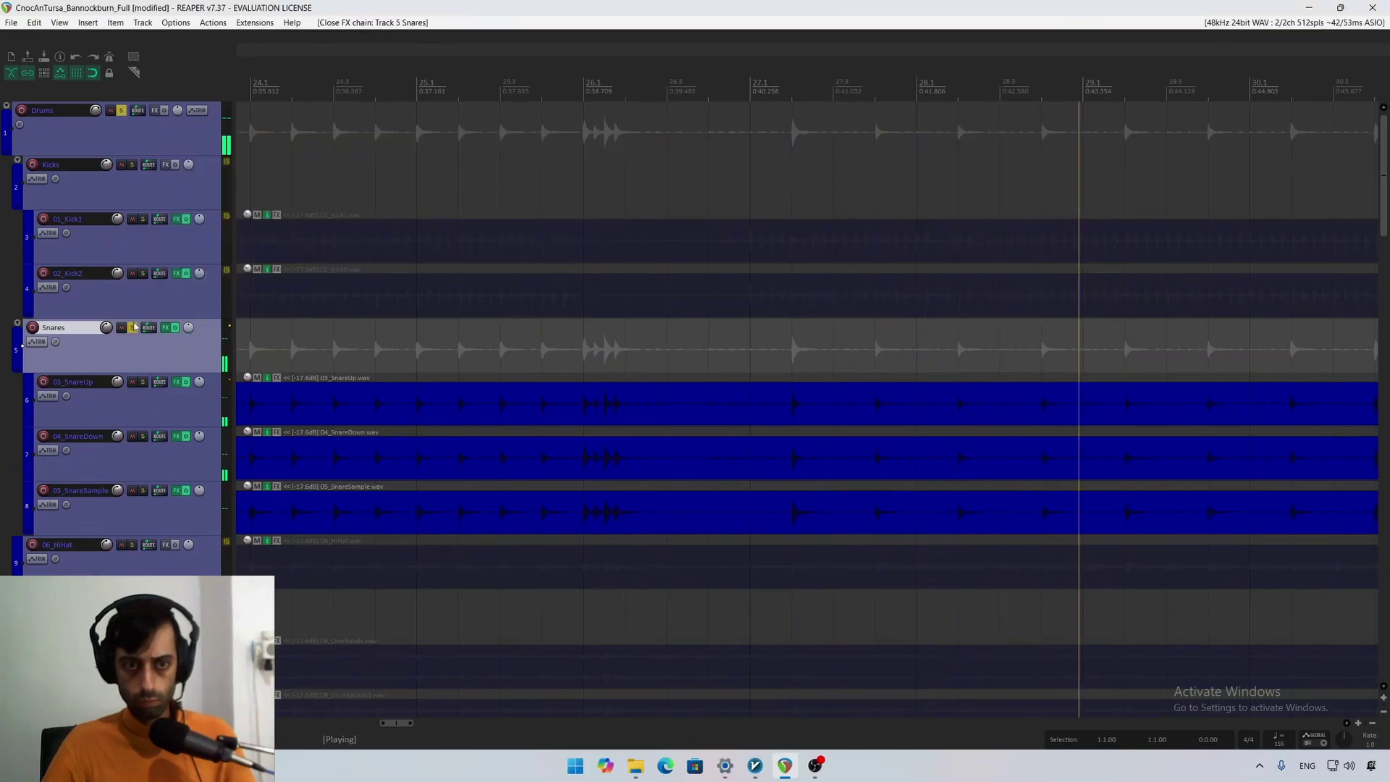
Step: Unsolo the Snares folder and raise its volume to +1.99 dB while playing the full drum kit
{"action": "left_click", "coordinate": [133, 327]}
{"action": "key", "text": "space"}
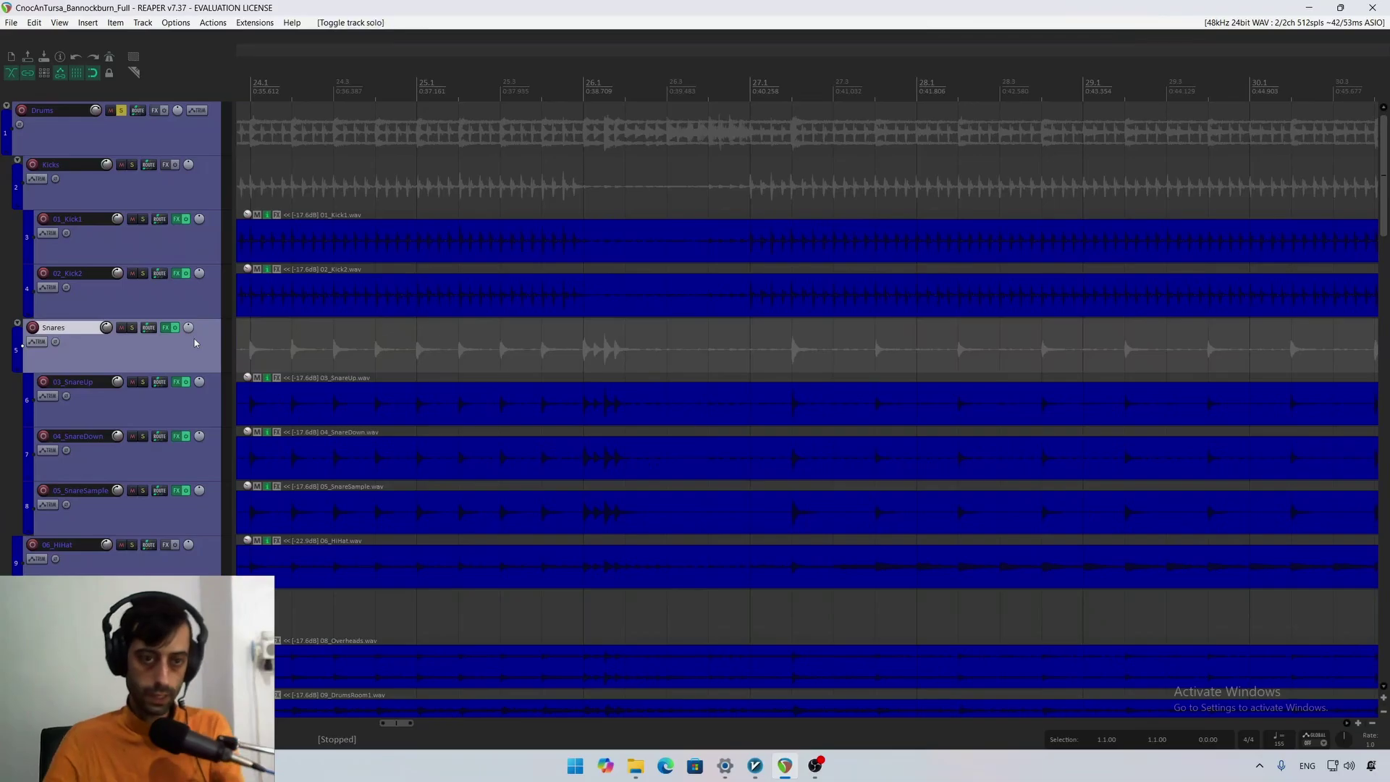
{"action": "key", "text": "space"}
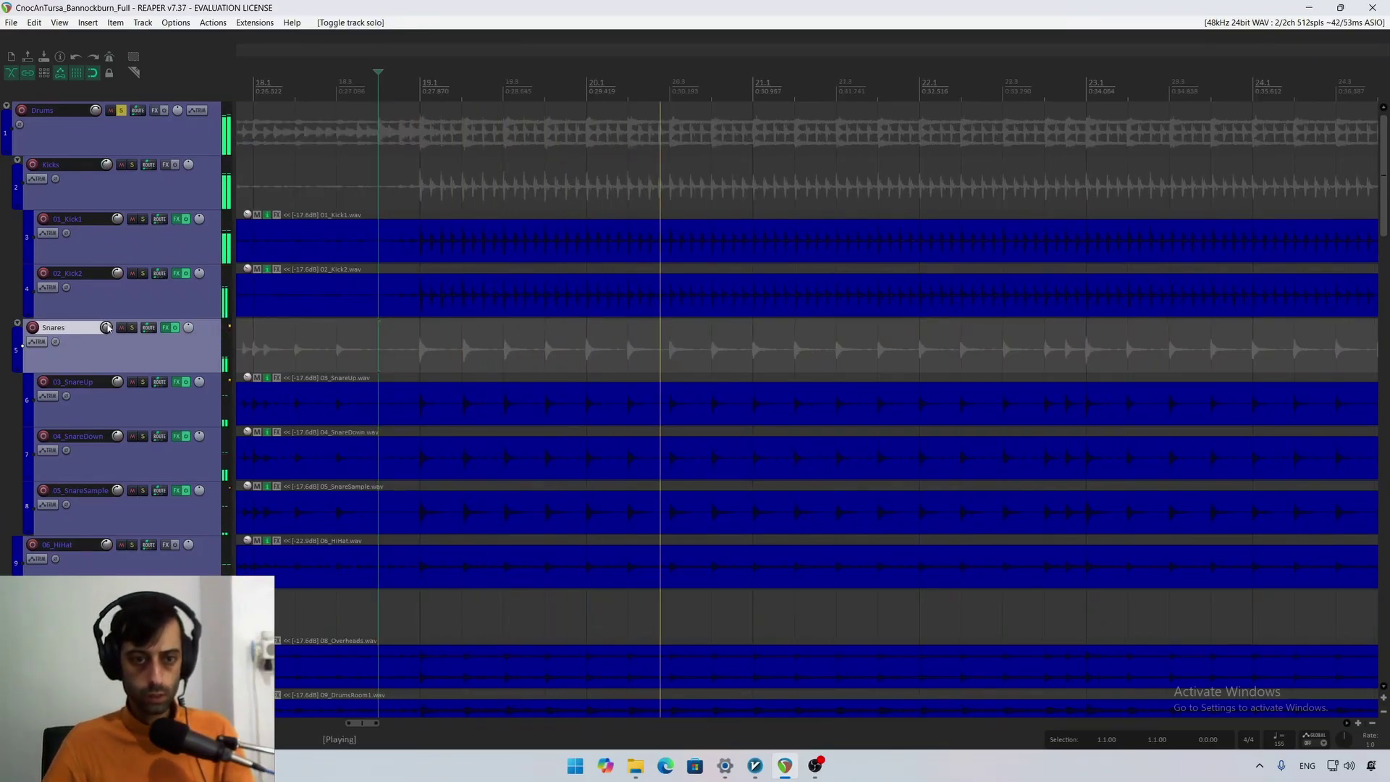
{"action": "scroll", "coordinate": [106, 327], "scroll_direction": "up", "scroll_amount": 2}
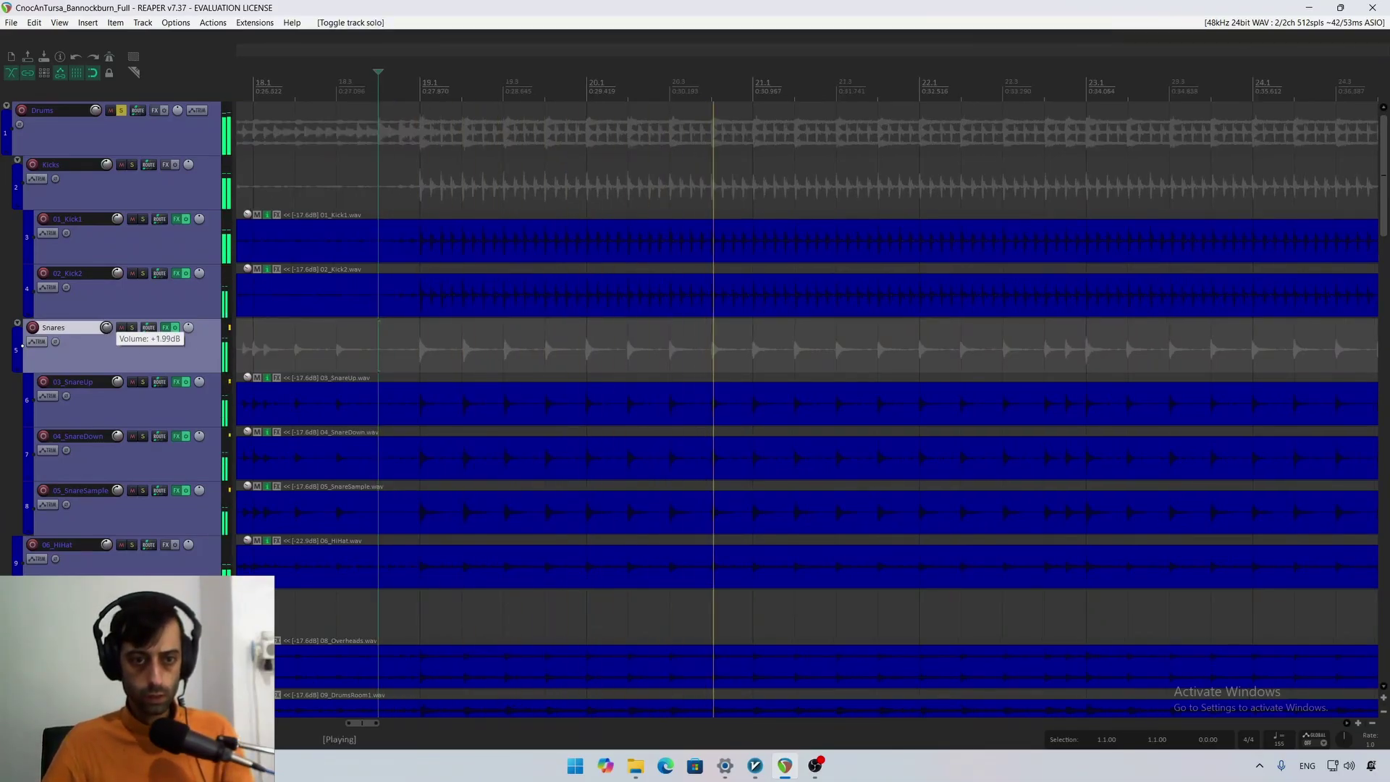
Step: Bypass Compciter on the Snares folder and compare the snares soloed, muted and within the full kit
{"action": "left_click", "coordinate": [131, 328]}
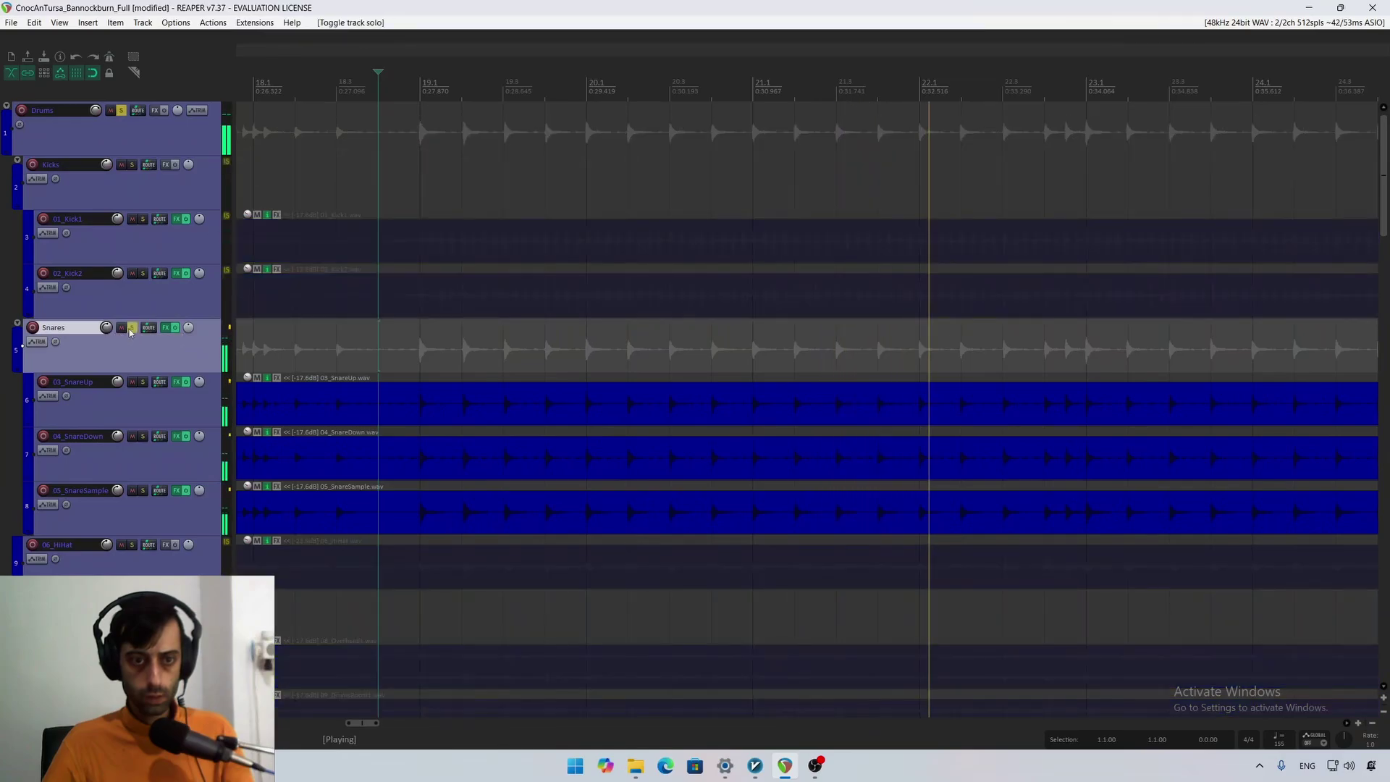
{"action": "left_click", "coordinate": [167, 329]}
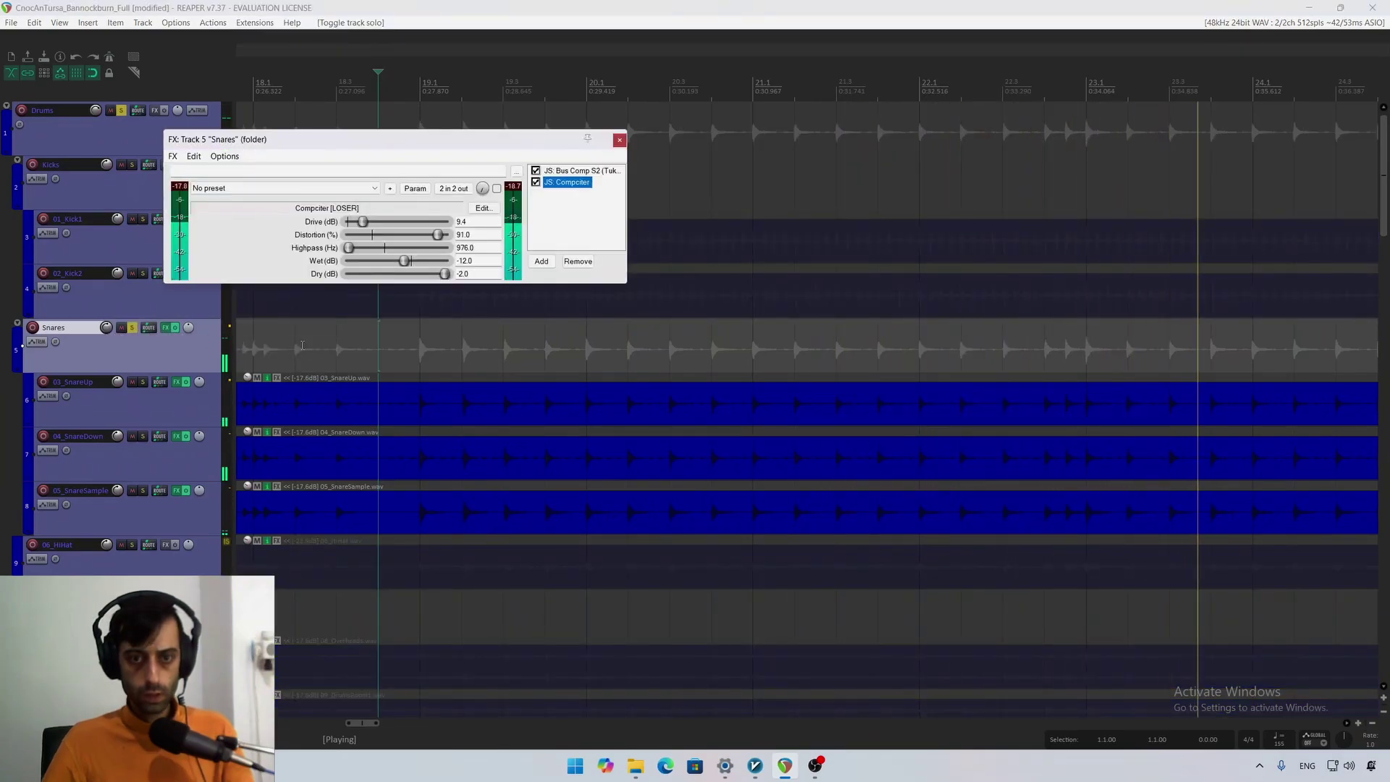
{"action": "left_click", "coordinate": [536, 183]}
{"action": "left_click", "coordinate": [130, 328]}
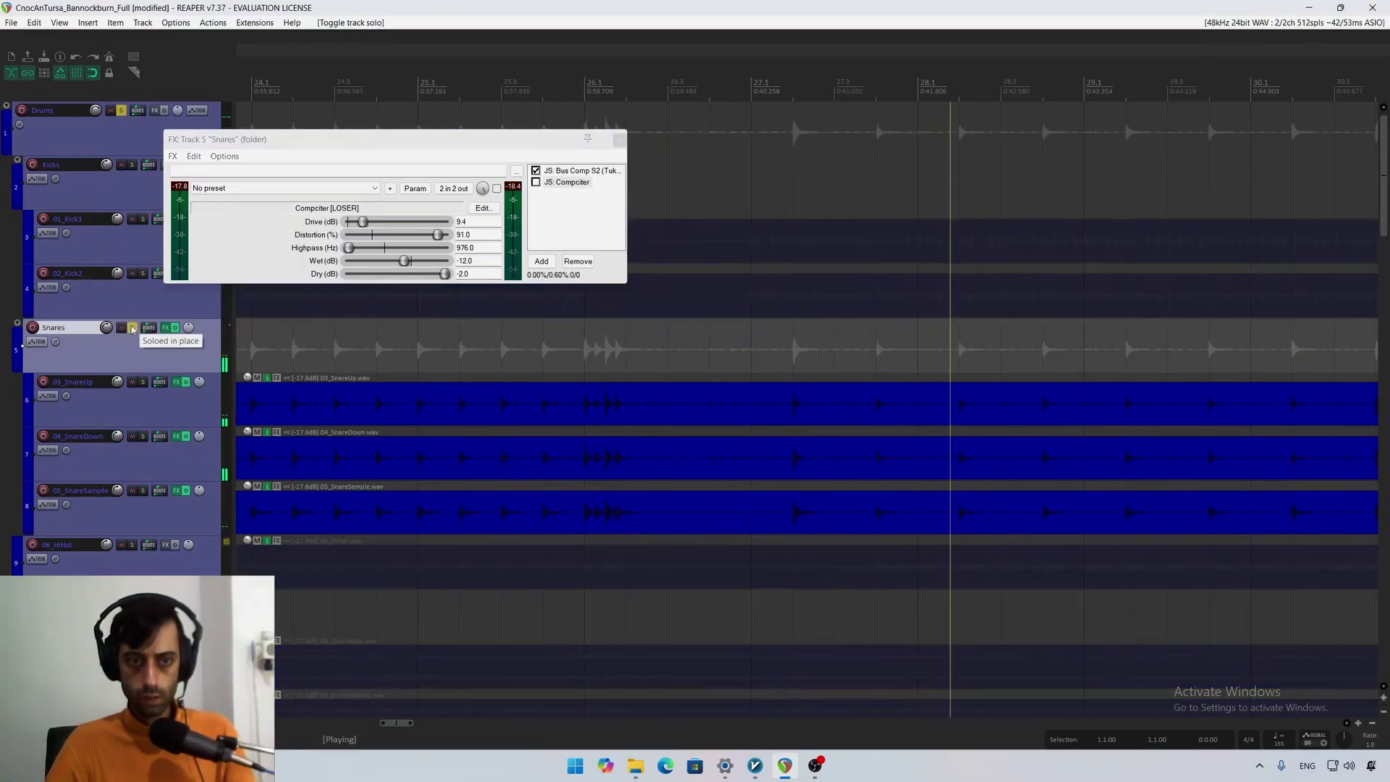
{"action": "left_click", "coordinate": [122, 328]}
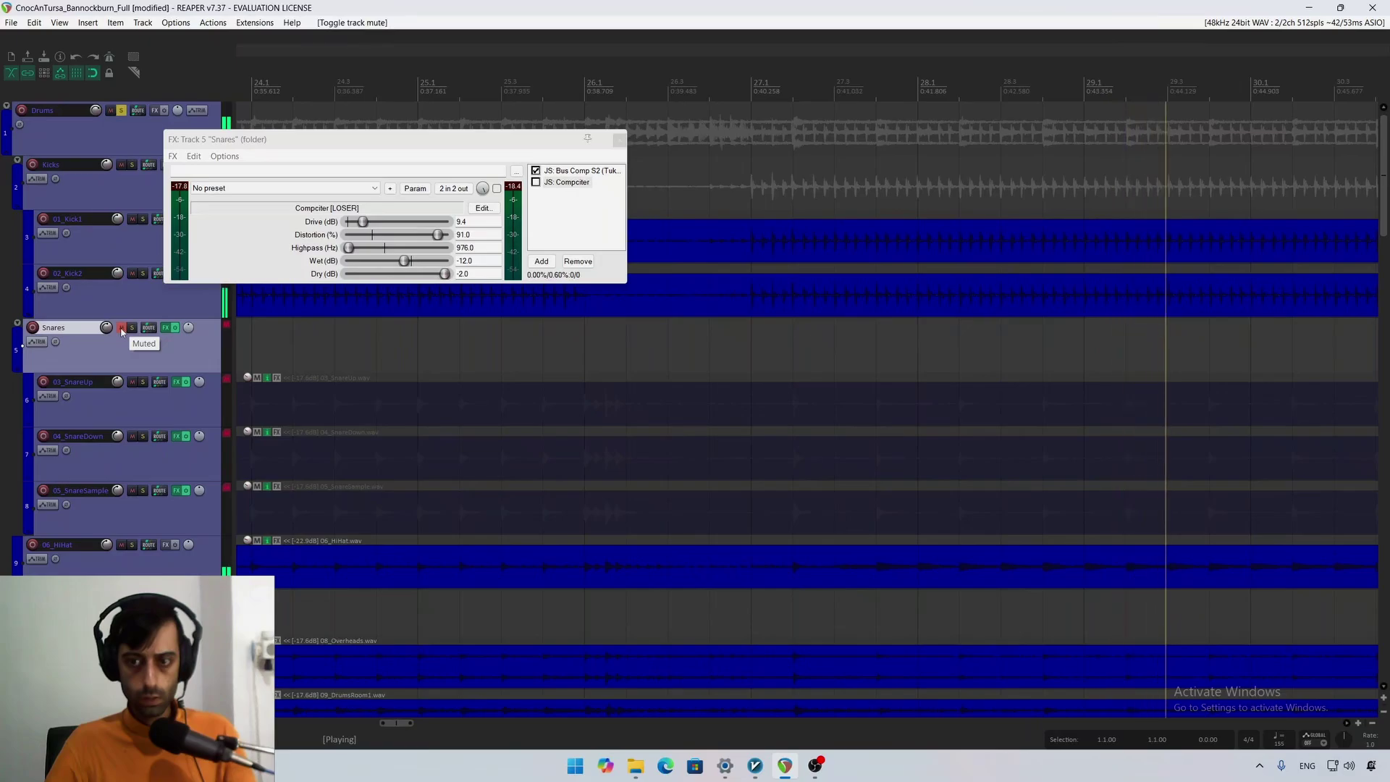
{"action": "left_click", "coordinate": [122, 328]}
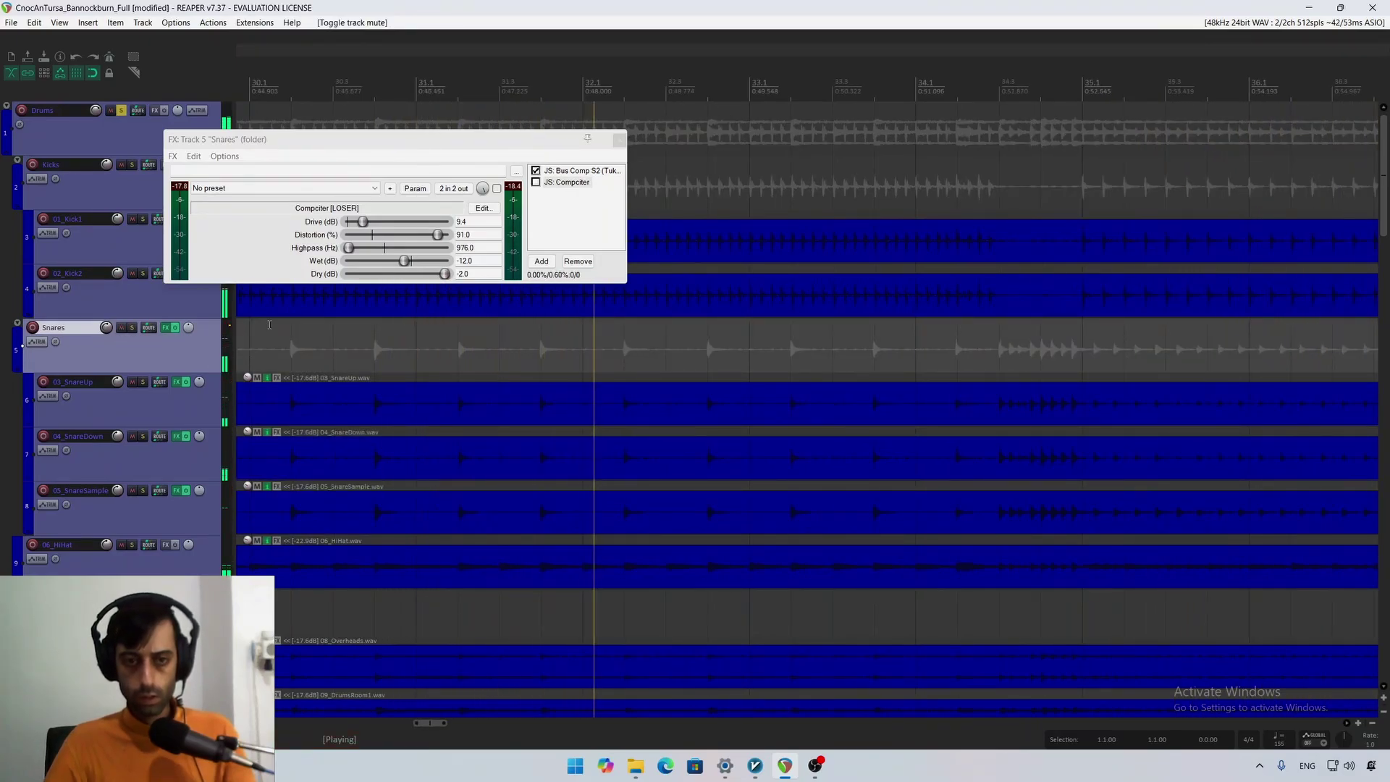
{"action": "key", "text": "space"}
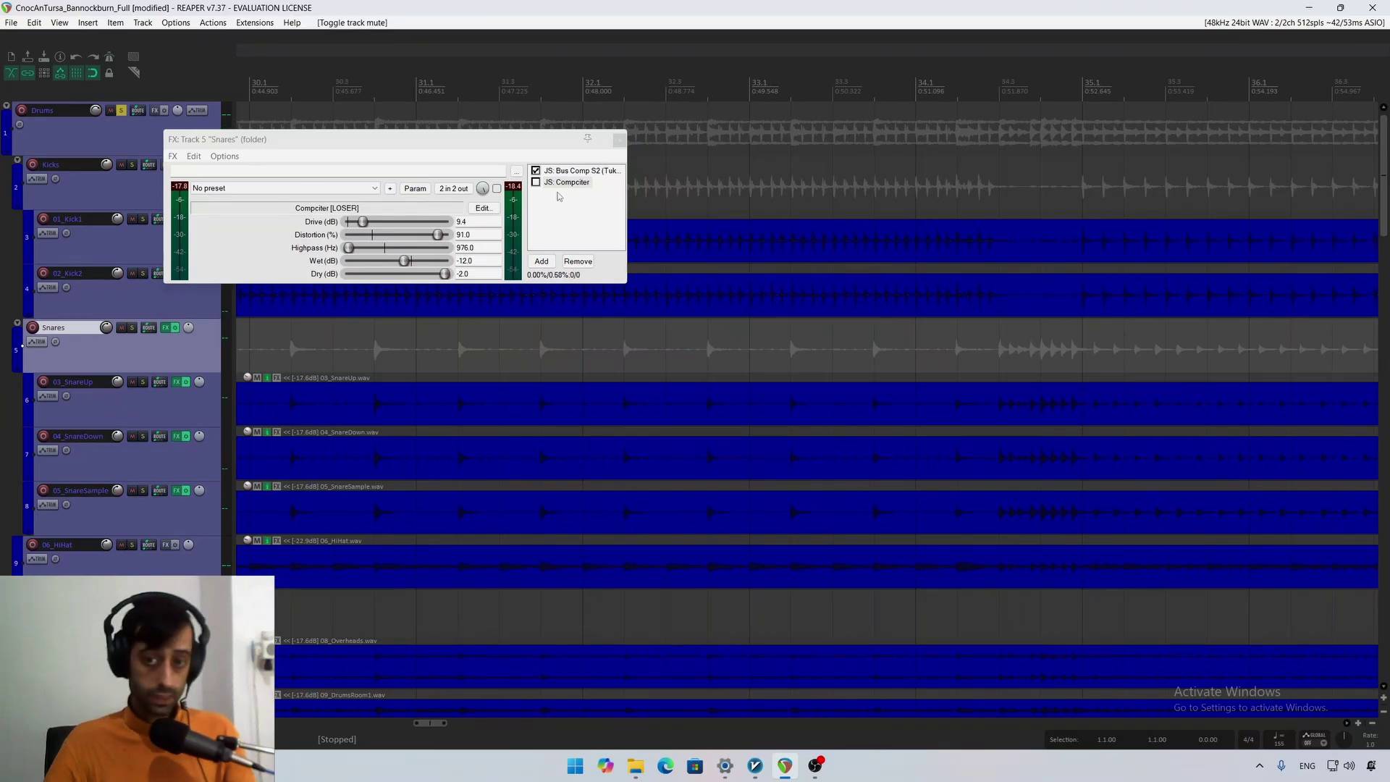
Step: Insert JS: Limiter 3 (Tukan) before Compciter on the Snares folder and bypass Bus Comp S2, with the full kit playing
{"action": "right_click", "coordinate": [558, 198]}
{"action": "left_click", "coordinate": [581, 204]}
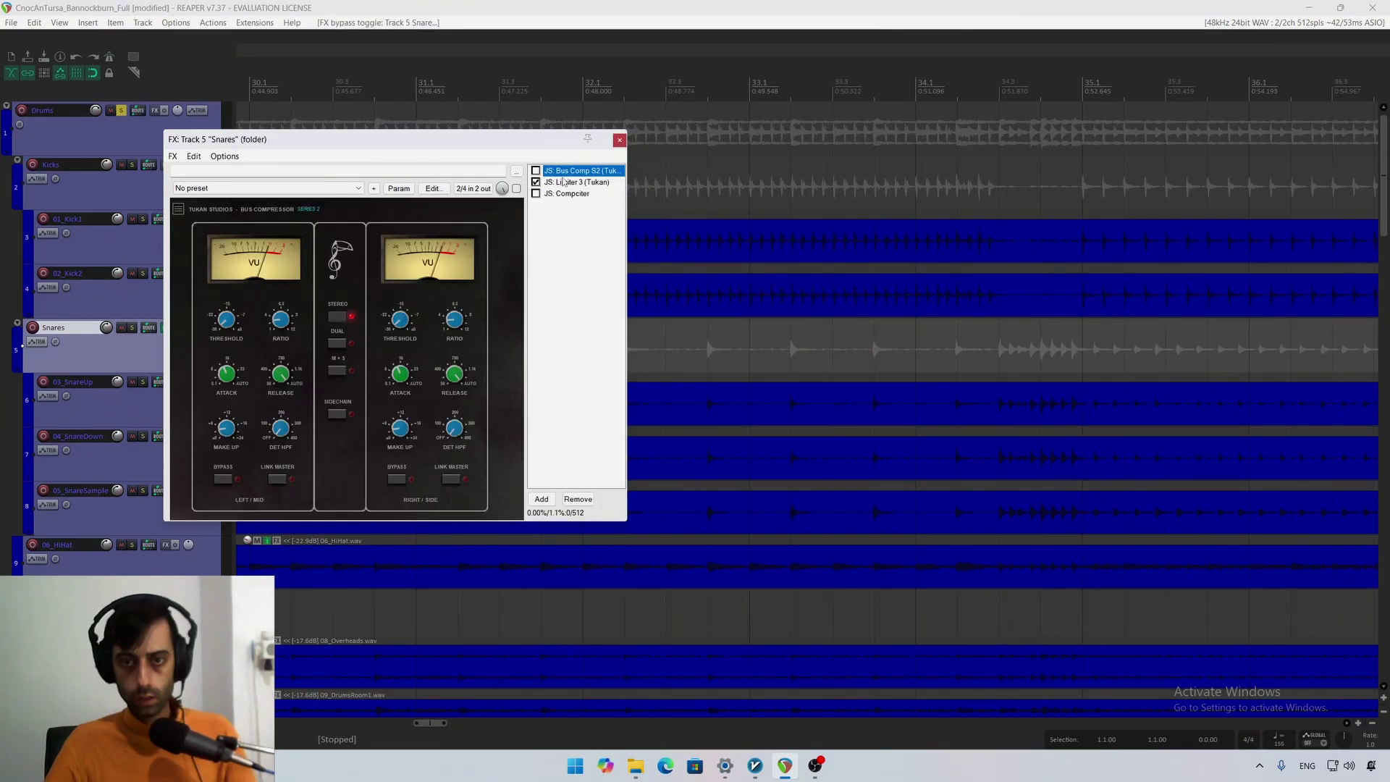
{"action": "key", "text": "space"}
{"action": "left_click", "coordinate": [570, 183]}
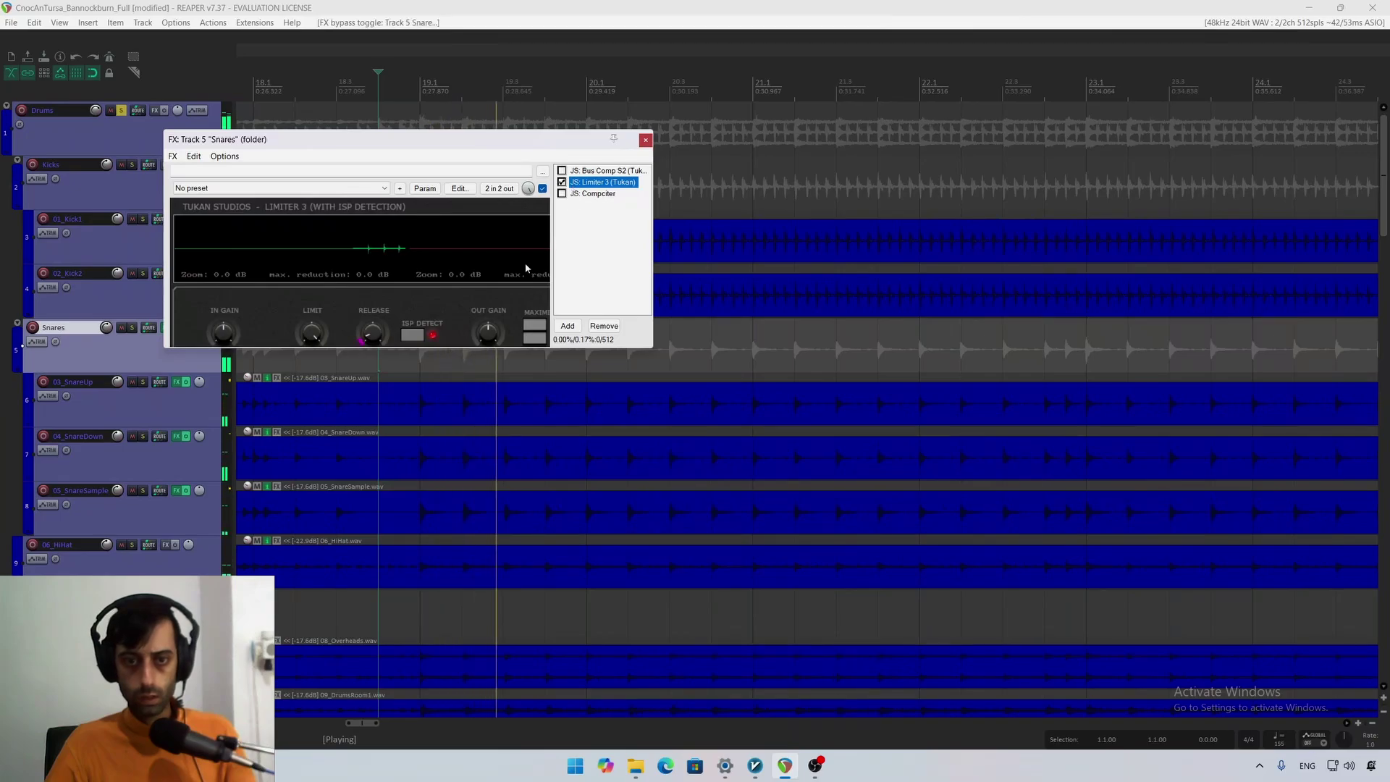
Step: Adjust the limit, input gain, output gain and release of Limiter 3, checking in the full kit and on the soloed snares
{"action": "left_click_drag", "start_coordinate": [312, 333], "coordinate": [298, 360]}
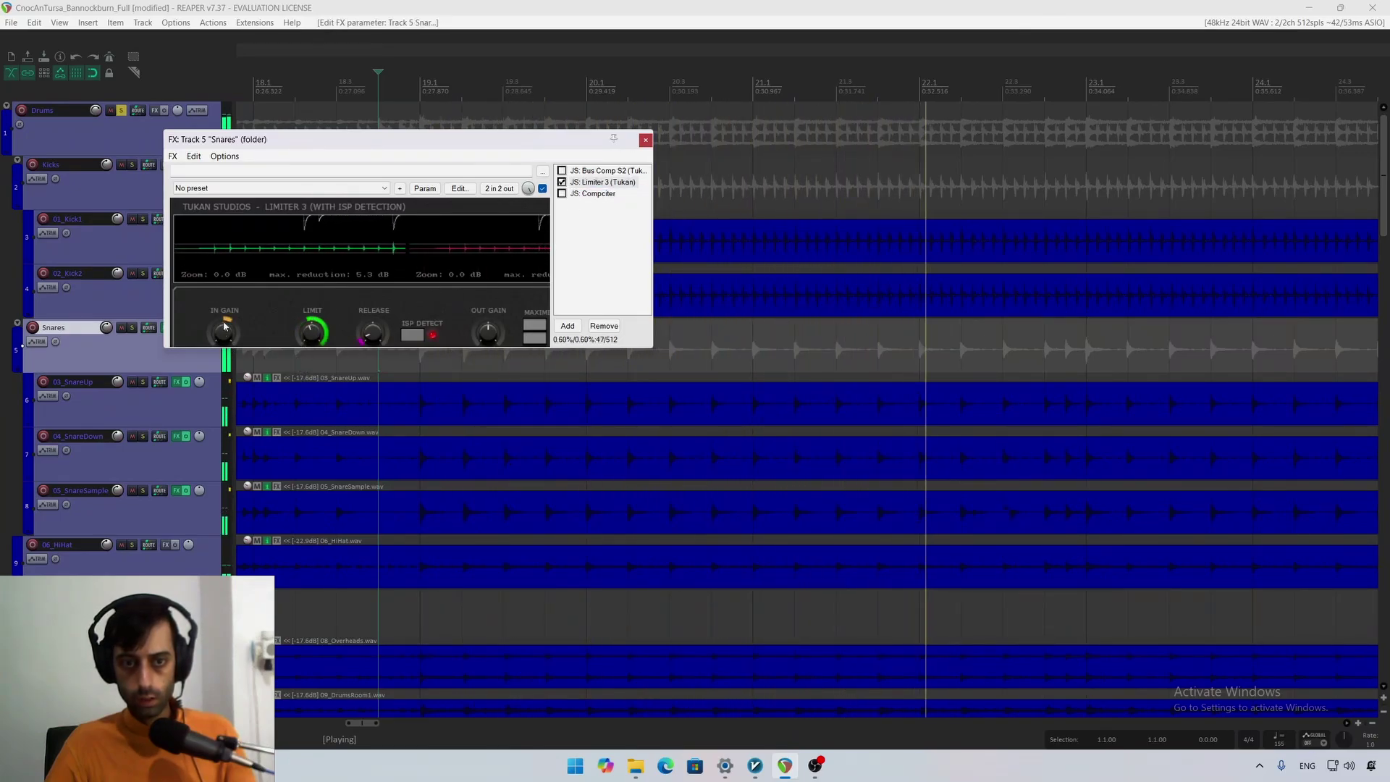
{"action": "left_click_drag", "start_coordinate": [223, 331], "coordinate": [224, 326]}
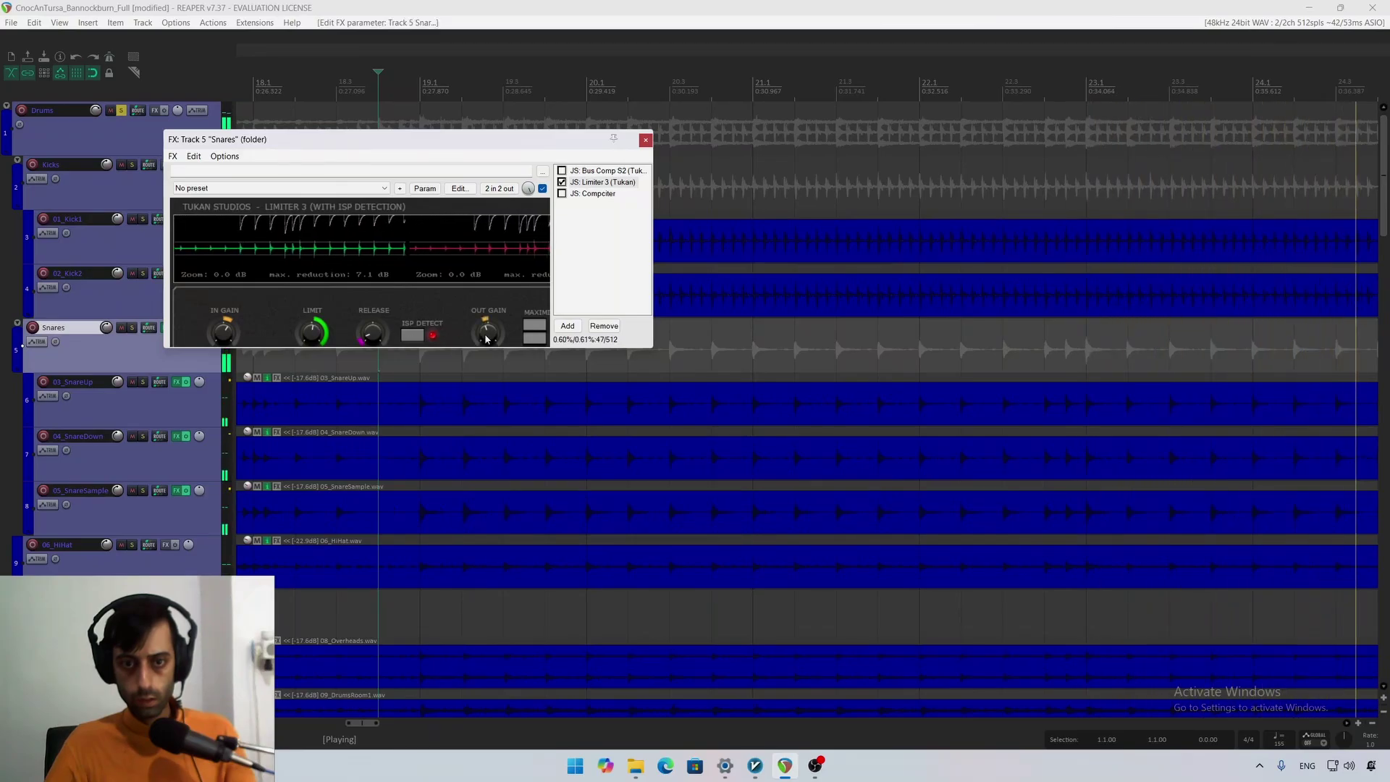
{"action": "left_click_drag", "start_coordinate": [485, 335], "coordinate": [486, 339]}
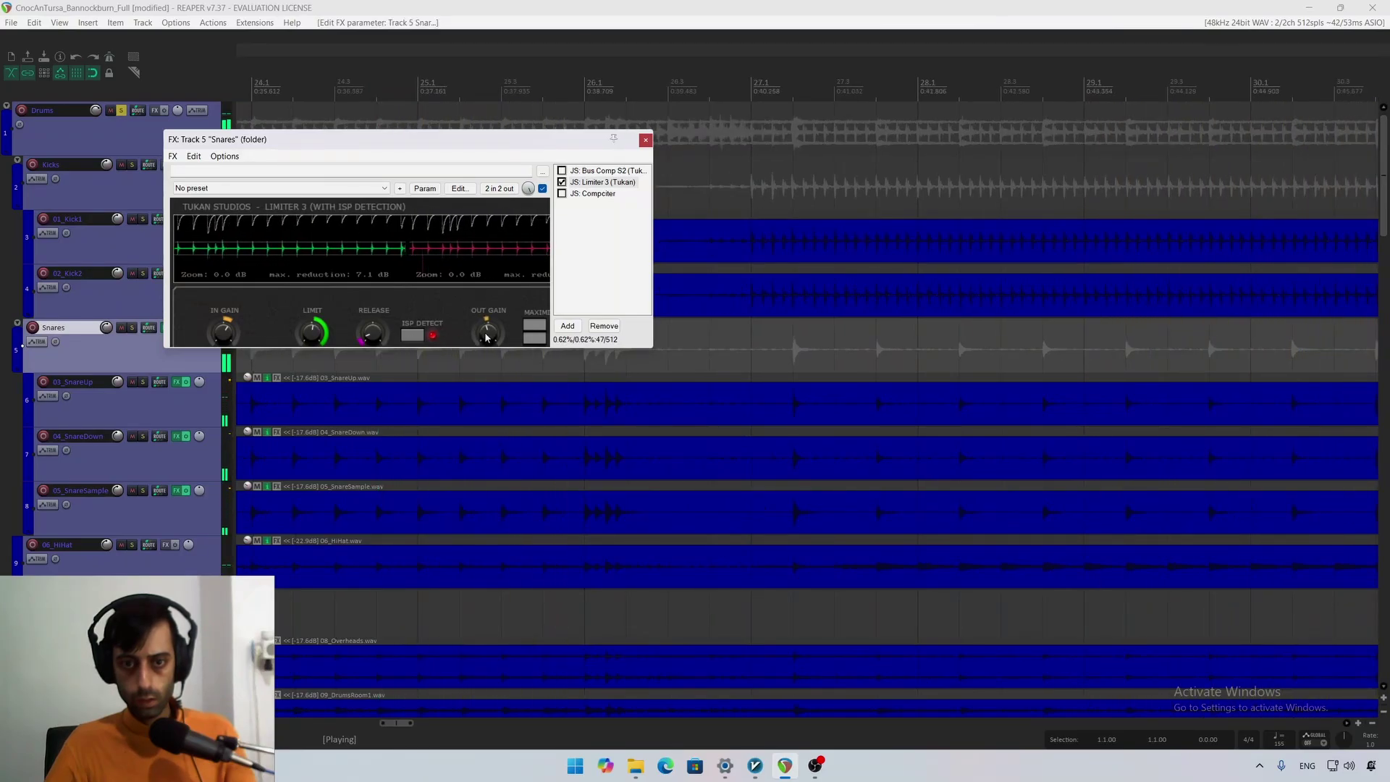
{"action": "left_click_drag", "start_coordinate": [375, 333], "coordinate": [380, 317]}
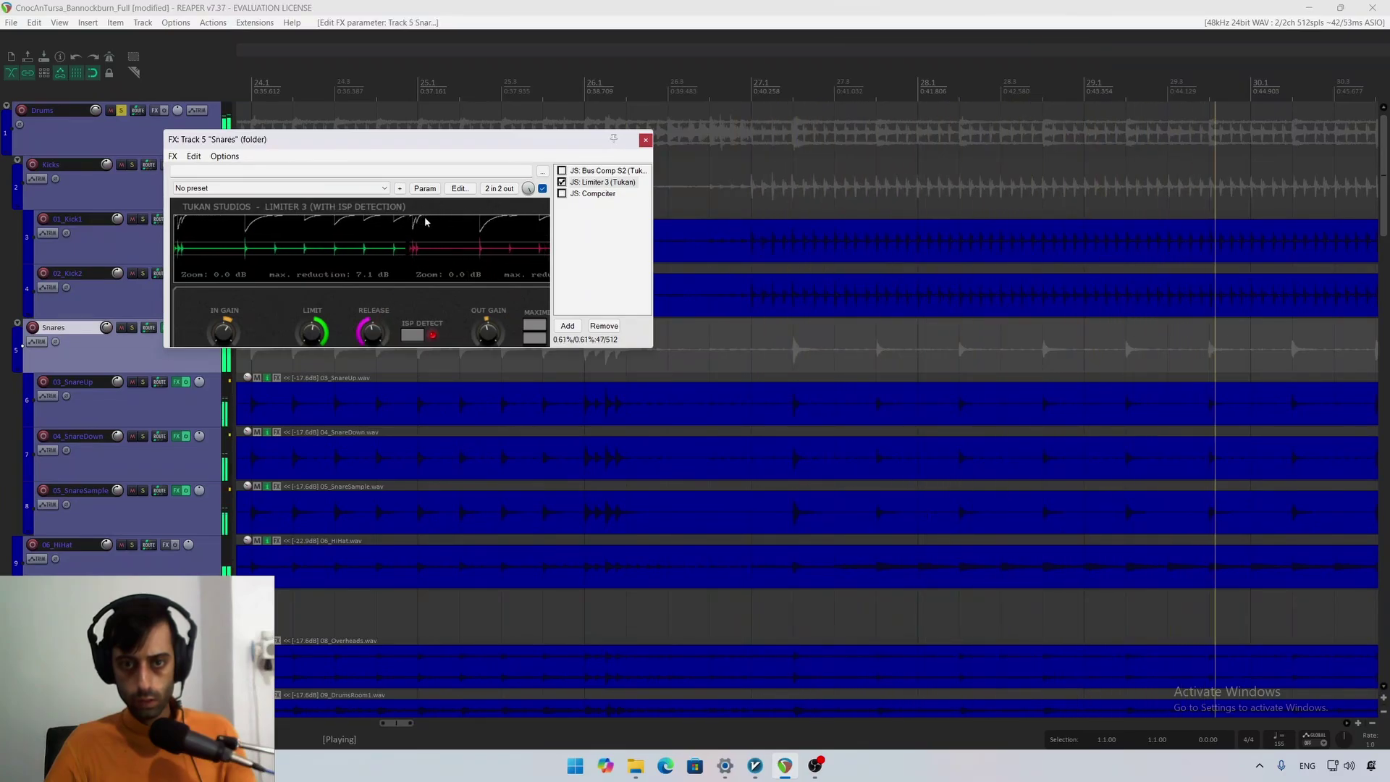
{"action": "left_click_drag", "start_coordinate": [409, 139], "coordinate": [608, 193]}
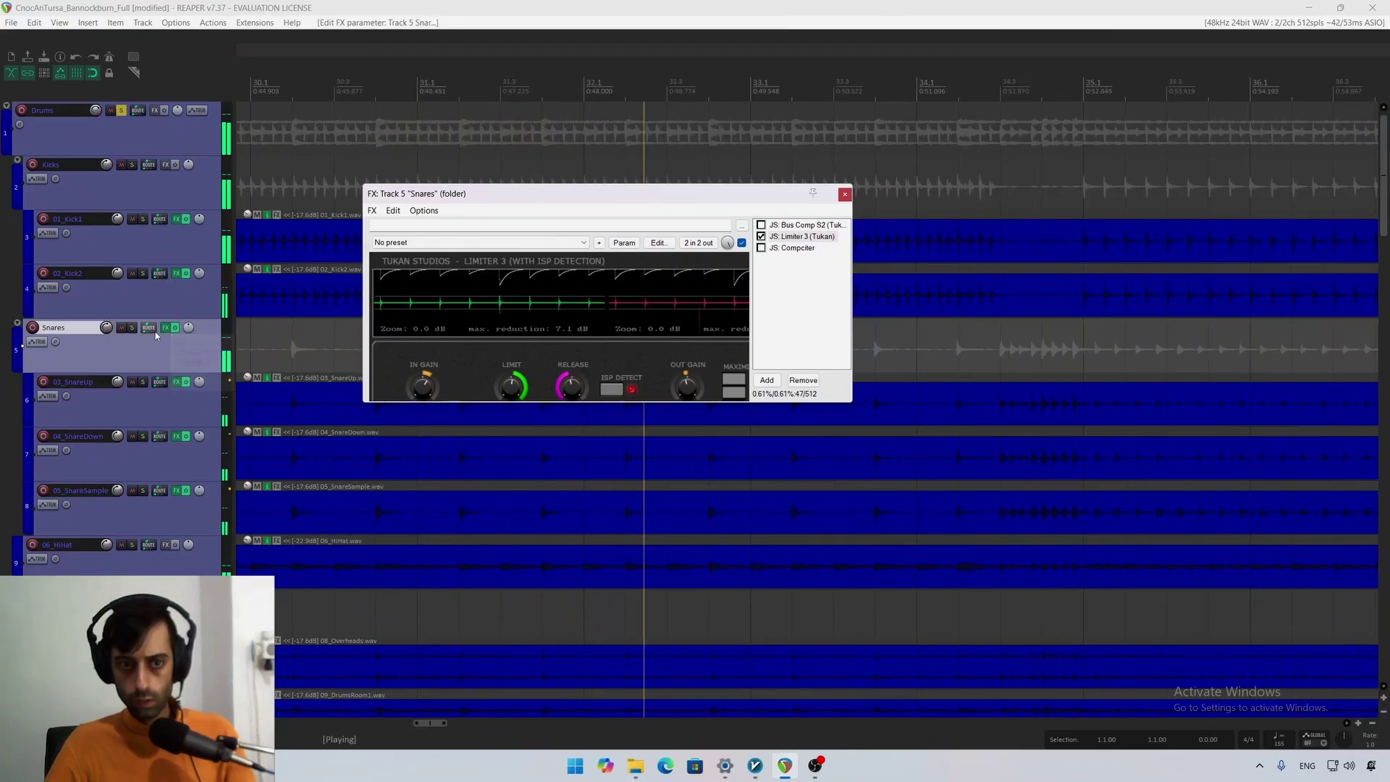
{"action": "left_click", "coordinate": [132, 328]}
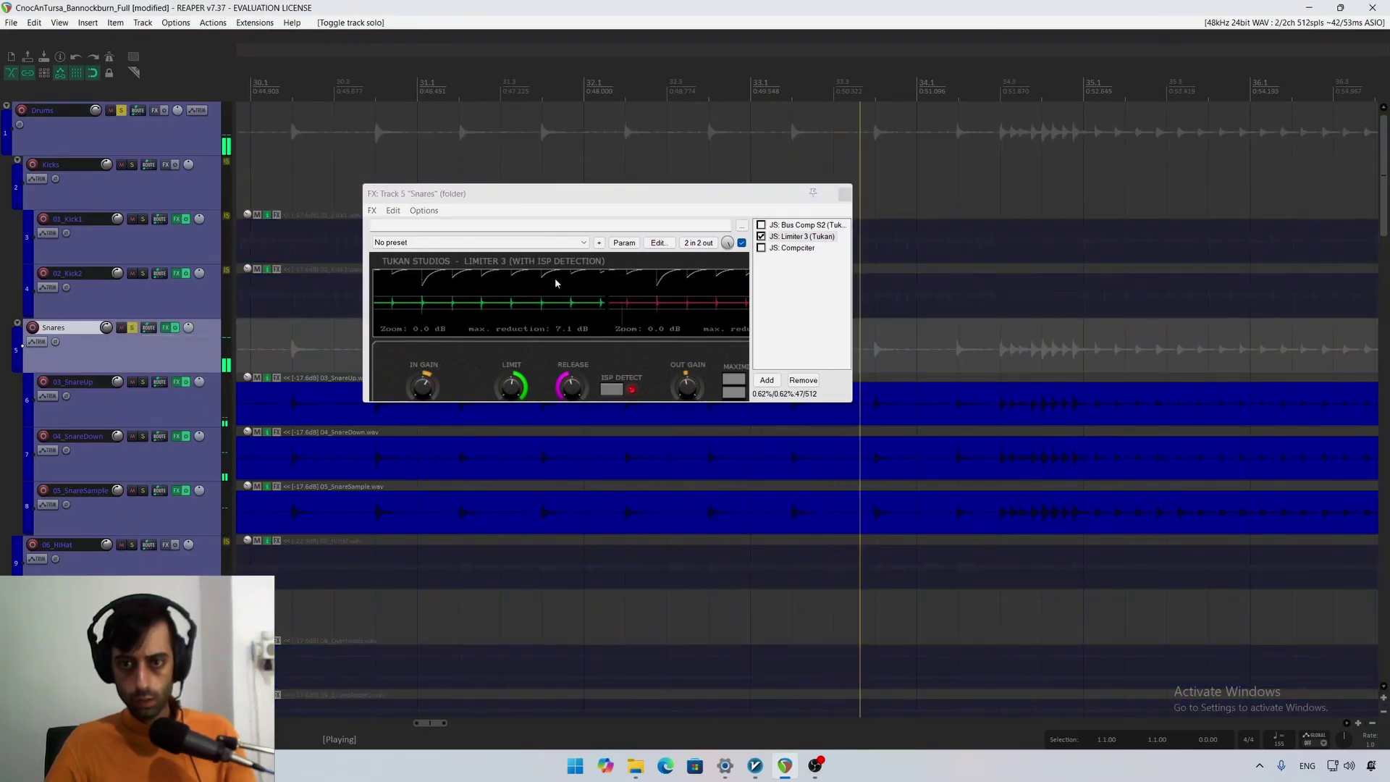
{"action": "left_click", "coordinate": [513, 394]}
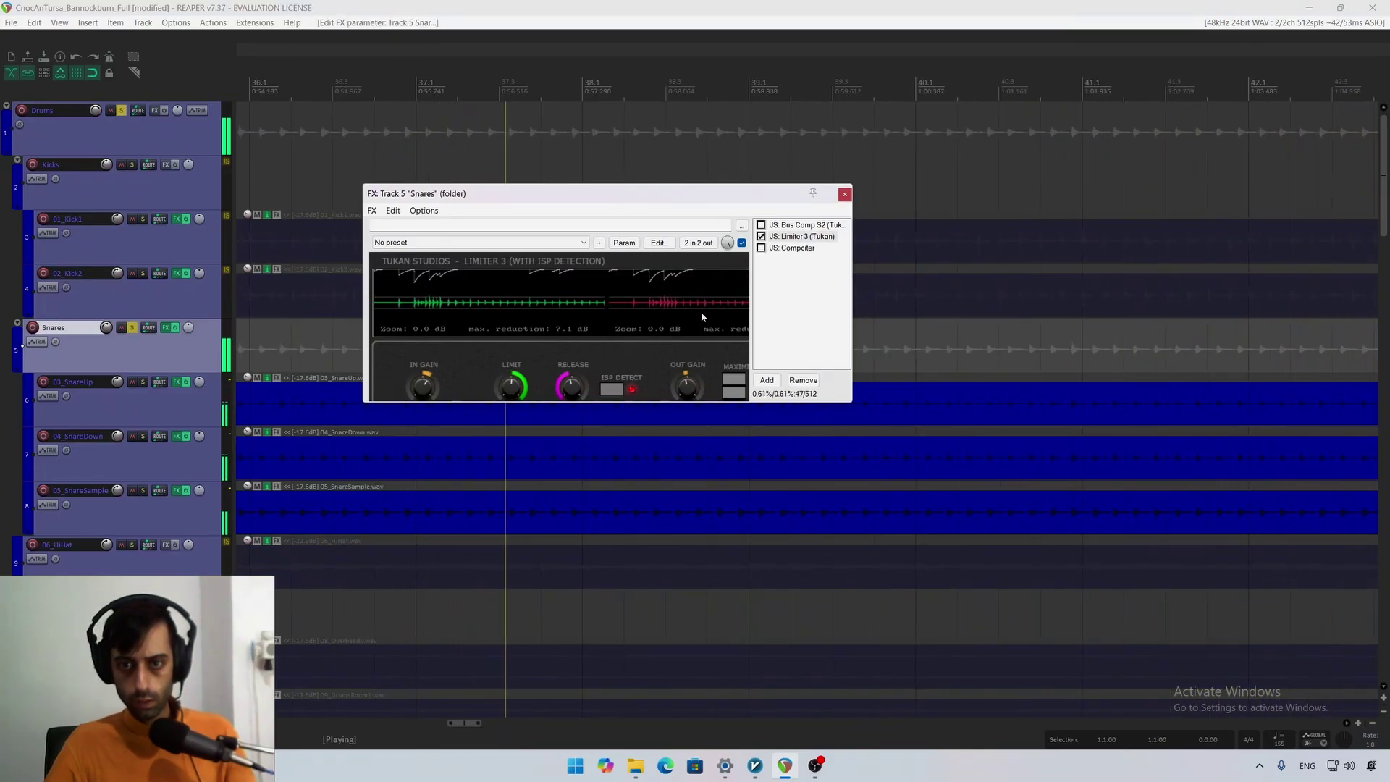
Step: Audition Compciter after the limiter, bypass it again, and remove Bus Comp S2 from the Snares folder's effect chain
{"action": "left_click", "coordinate": [761, 248]}
{"action": "left_click", "coordinate": [779, 249]}
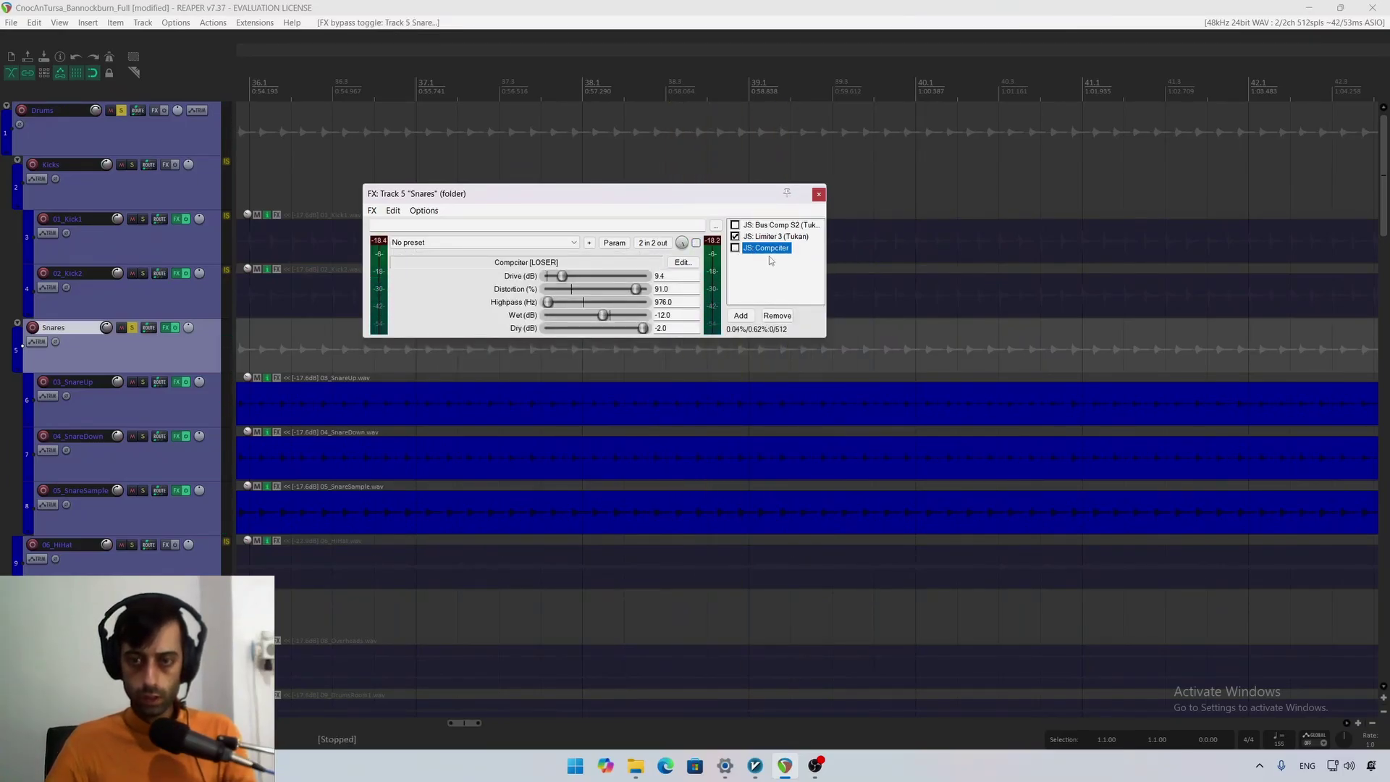
{"action": "left_click", "coordinate": [772, 226]}
{"action": "key", "text": "Delete"}
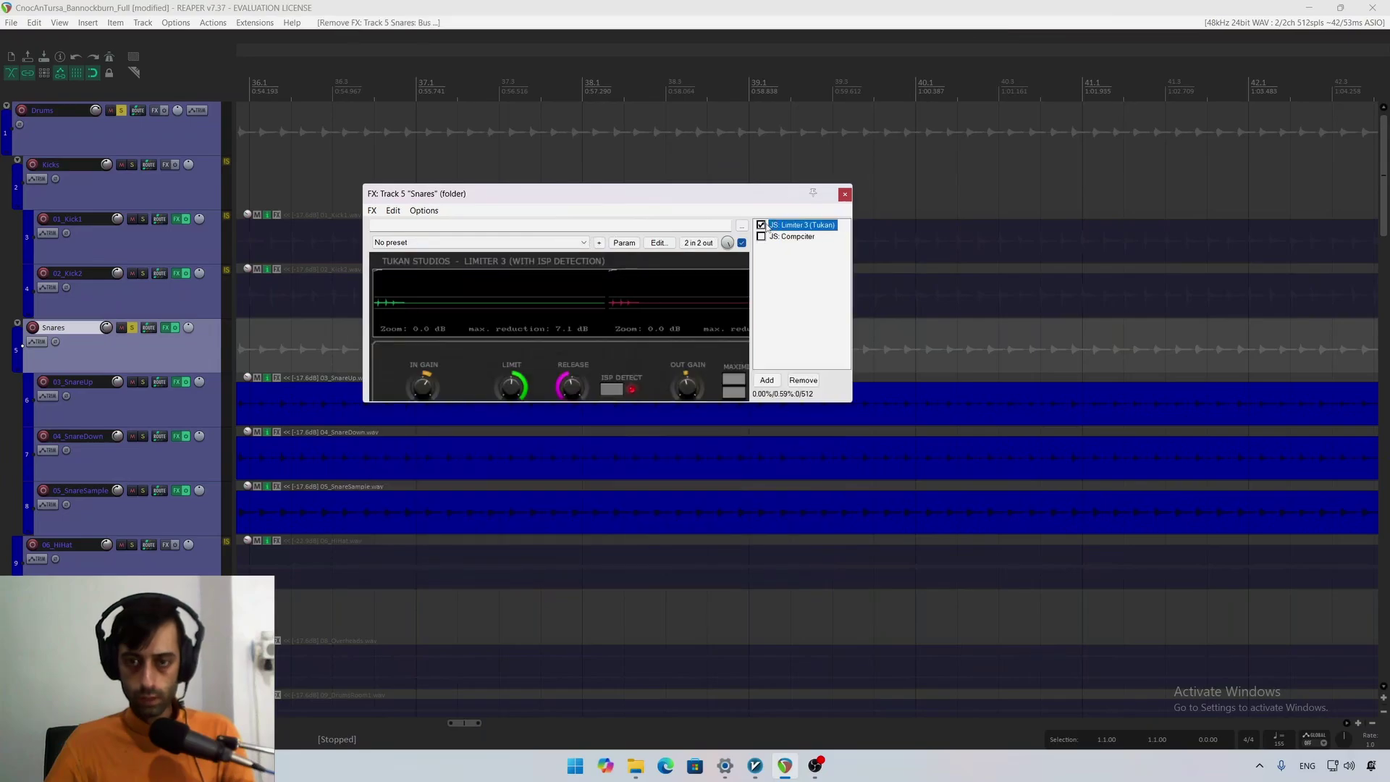
Step: Search the effects for "distor" and add JS: Distortion to the Snares folder
{"action": "right_click", "coordinate": [788, 258]}
{"action": "left_click", "coordinate": [830, 265]}
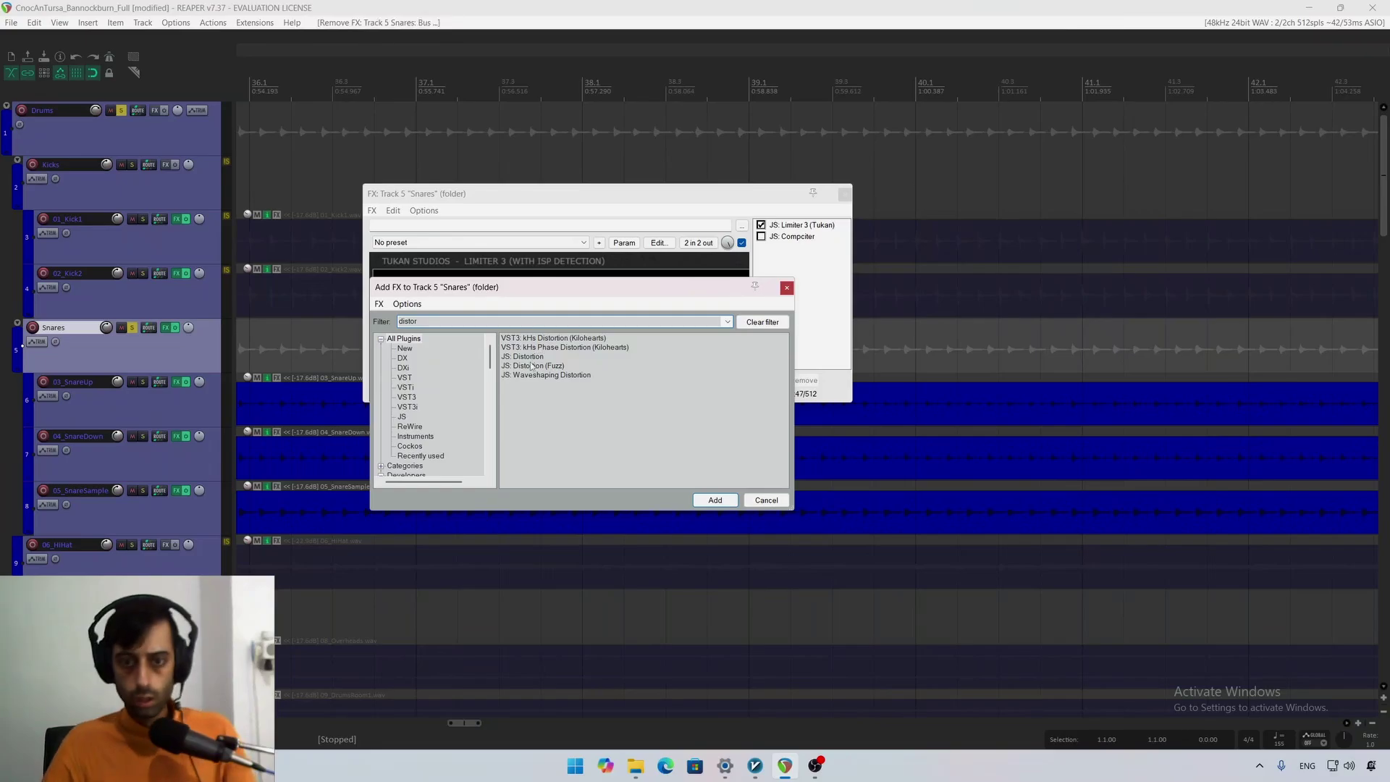
{"action": "double_click", "coordinate": [532, 360]}
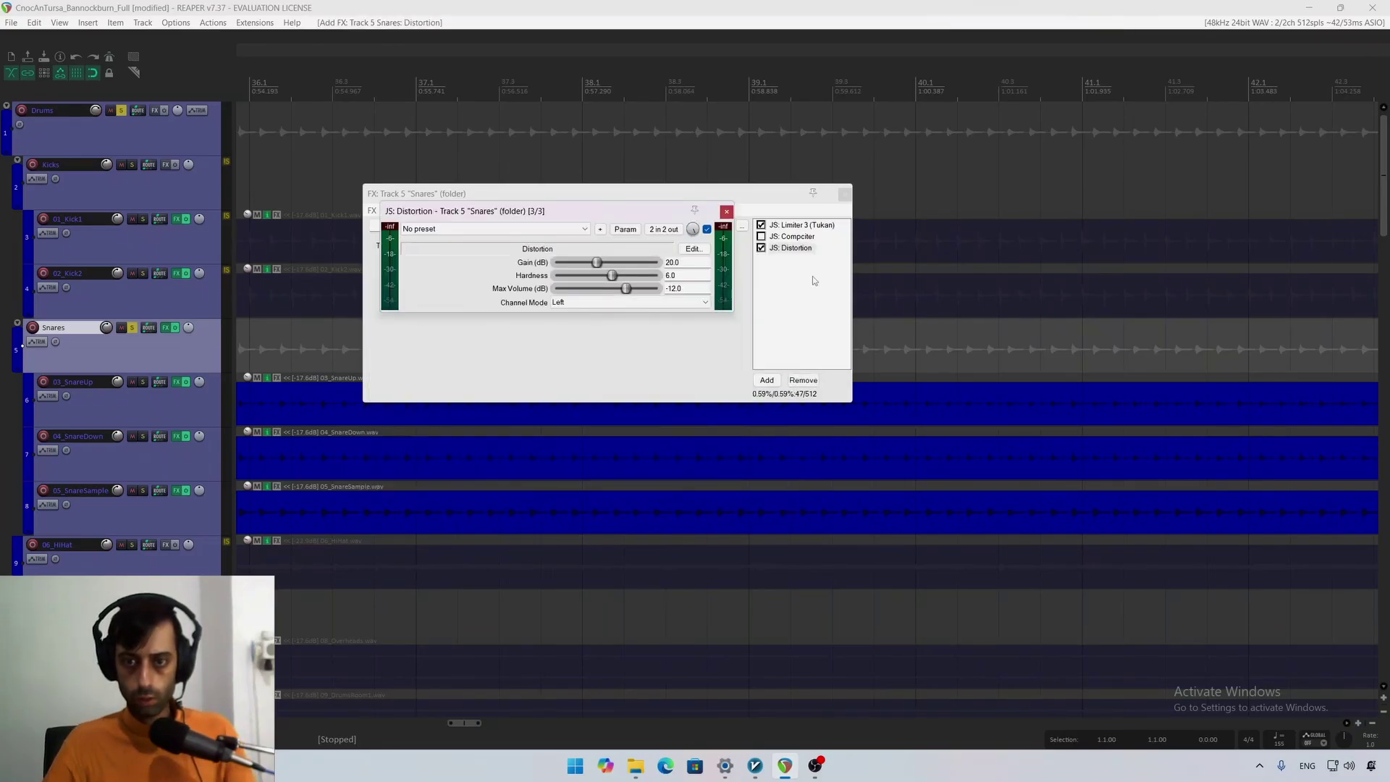
Step: Set Distortion to Stereo with 5 dB gain, hardness 4 and -15 dB max volume while playing the soloed snares
{"action": "key", "text": "space"}
{"action": "key", "text": "space"}
{"action": "left_click", "coordinate": [594, 303]}
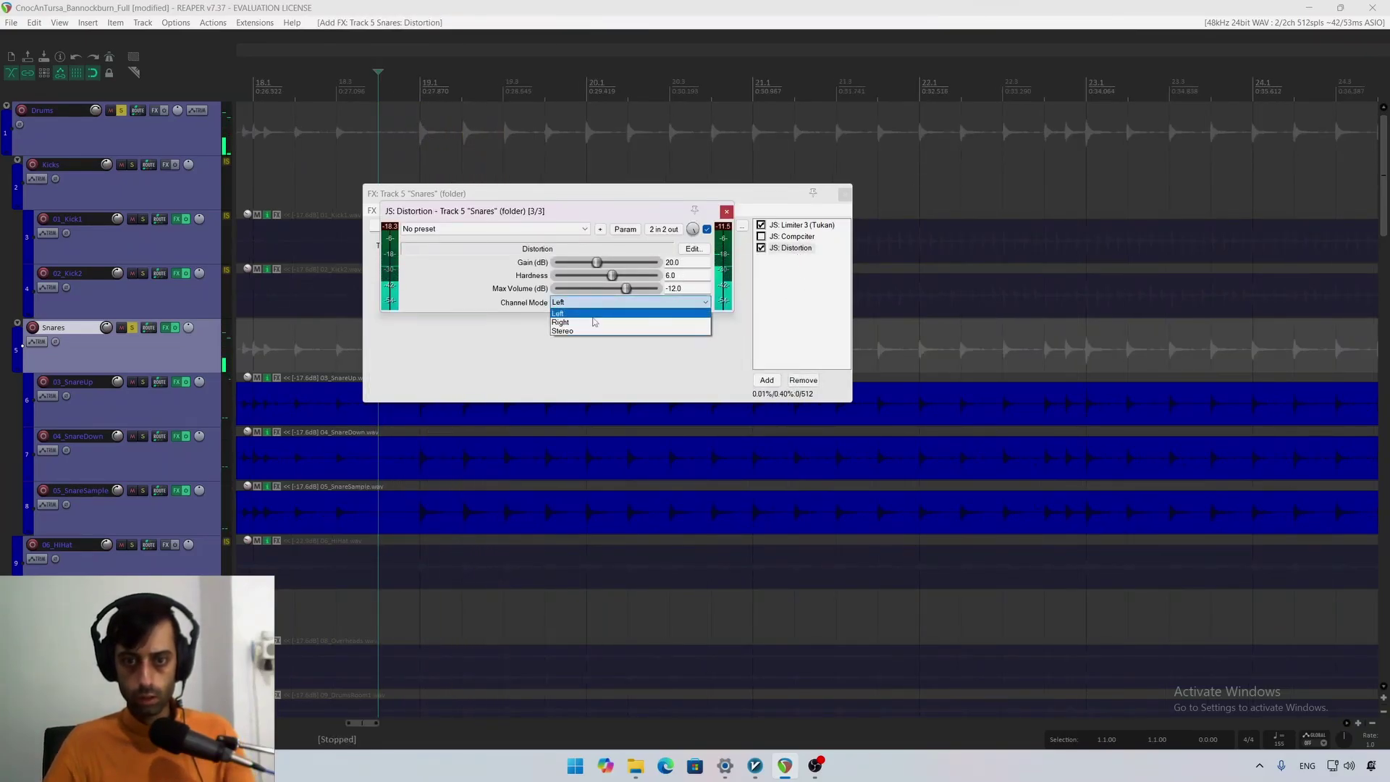
{"action": "left_click", "coordinate": [596, 331]}
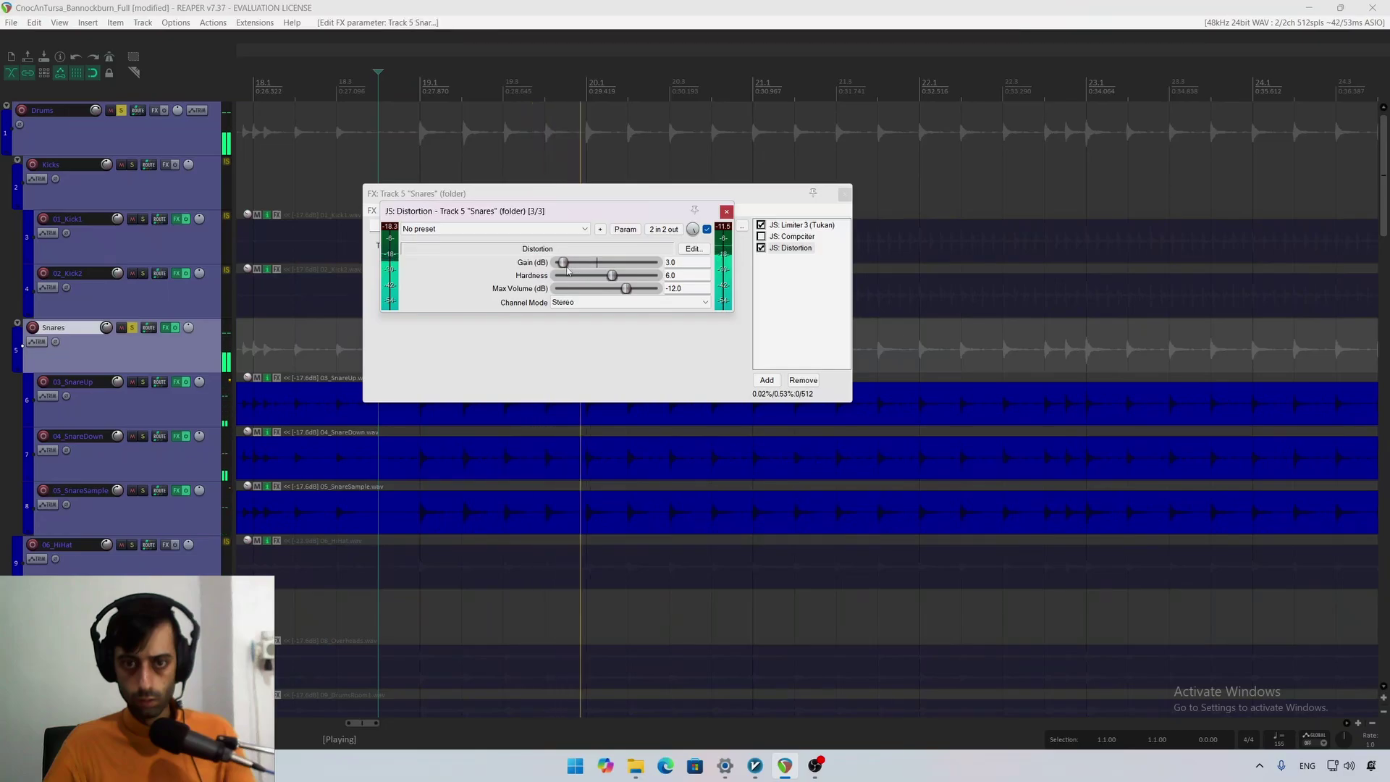
{"action": "left_click_drag", "start_coordinate": [626, 288], "coordinate": [565, 266]}
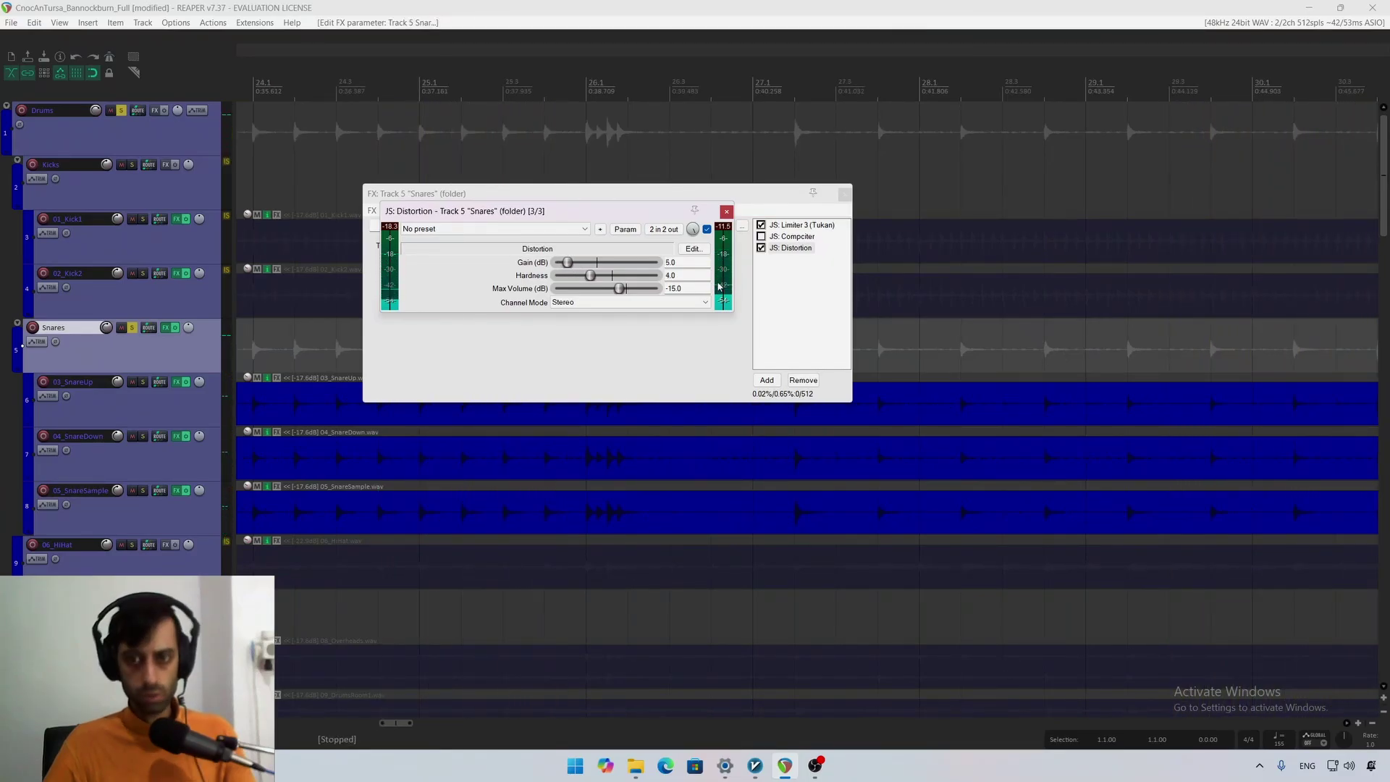
Step: Place Compciter after Distortion, re-enable it, and set its wet level to -19 dB and dry level to 0 dB during playback
{"action": "left_click_drag", "start_coordinate": [785, 236], "coordinate": [791, 261]}
{"action": "key", "text": "space"}
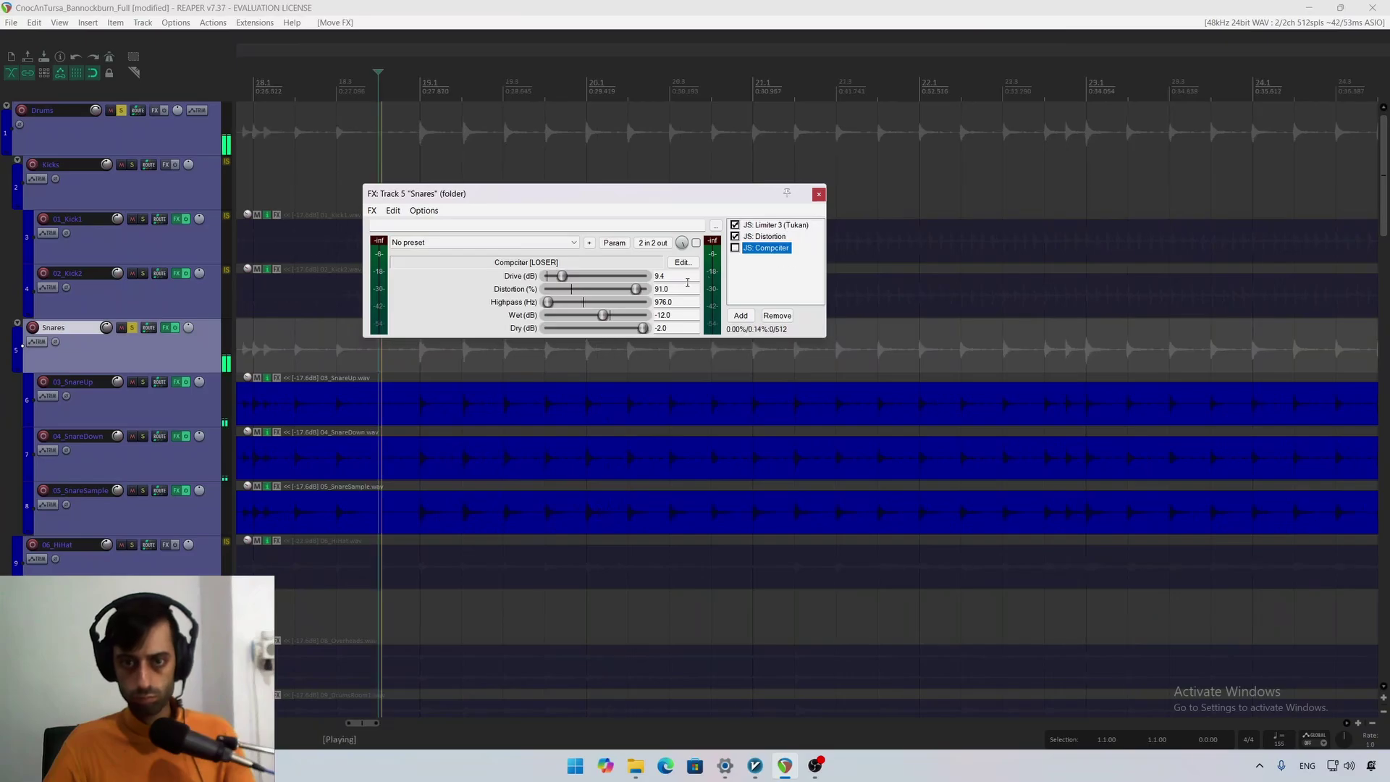
{"action": "mouse_move", "coordinate": [577, 318]}
{"action": "left_mouse_down"}
{"action": "mouse_move", "coordinate": [634, 321]}
{"action": "mouse_move", "coordinate": [592, 318]}
{"action": "left_mouse_up"}
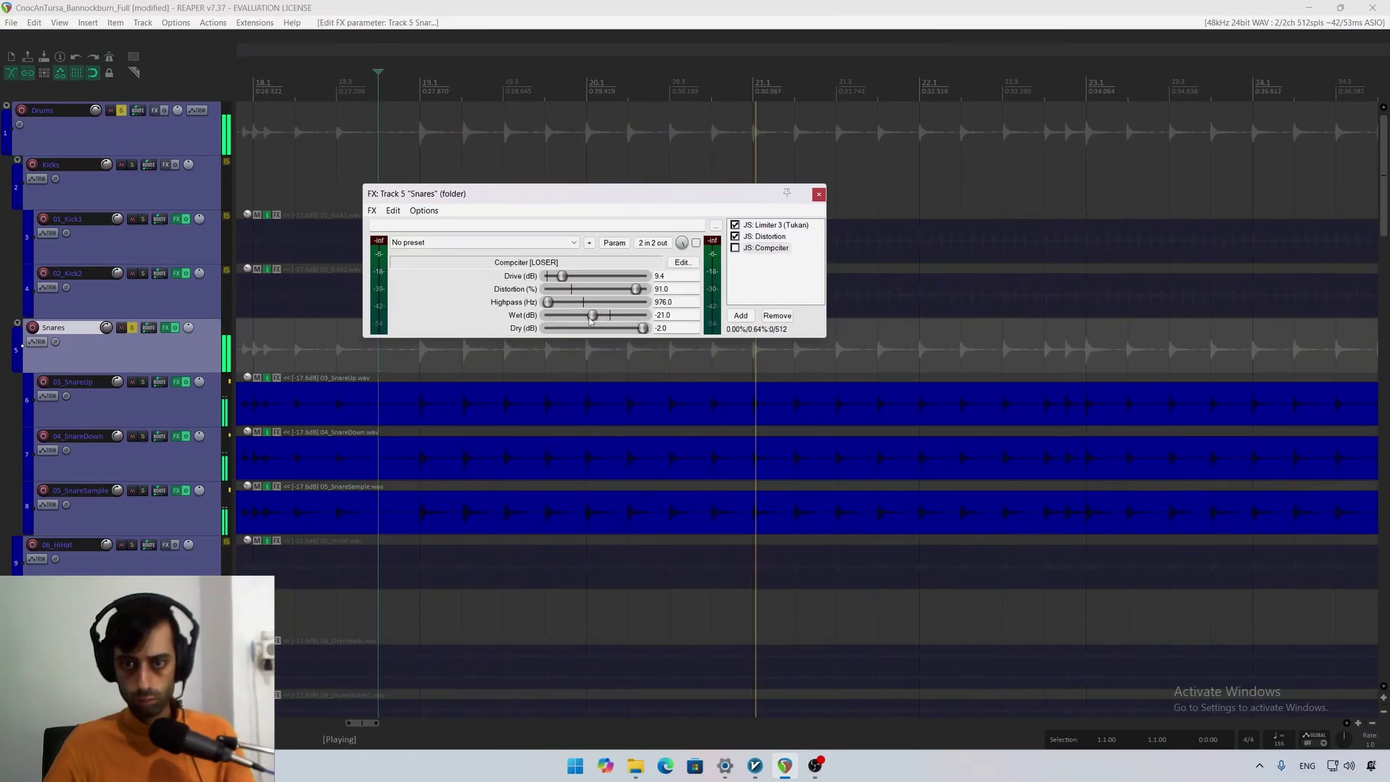
{"action": "left_click", "coordinate": [736, 248]}
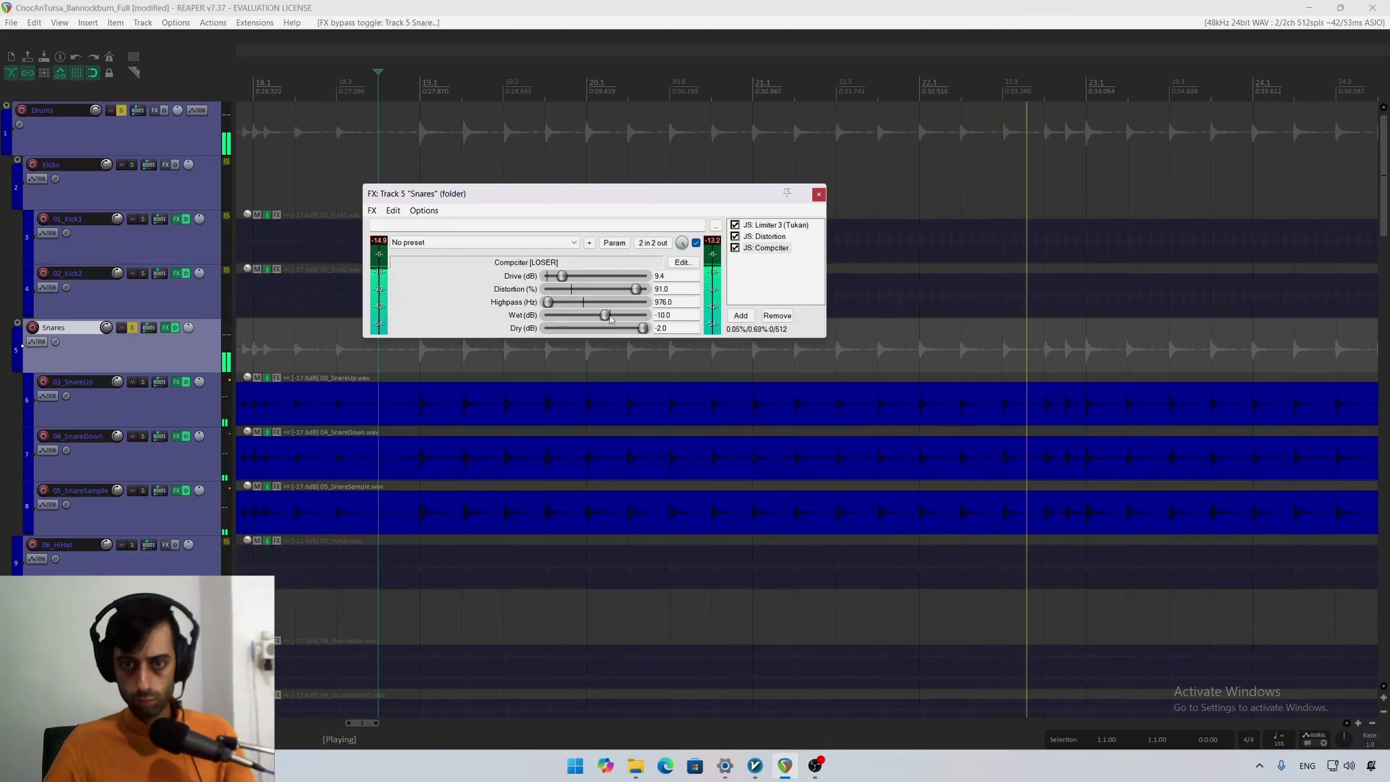
{"action": "left_click_drag", "start_coordinate": [616, 314], "coordinate": [597, 317]}
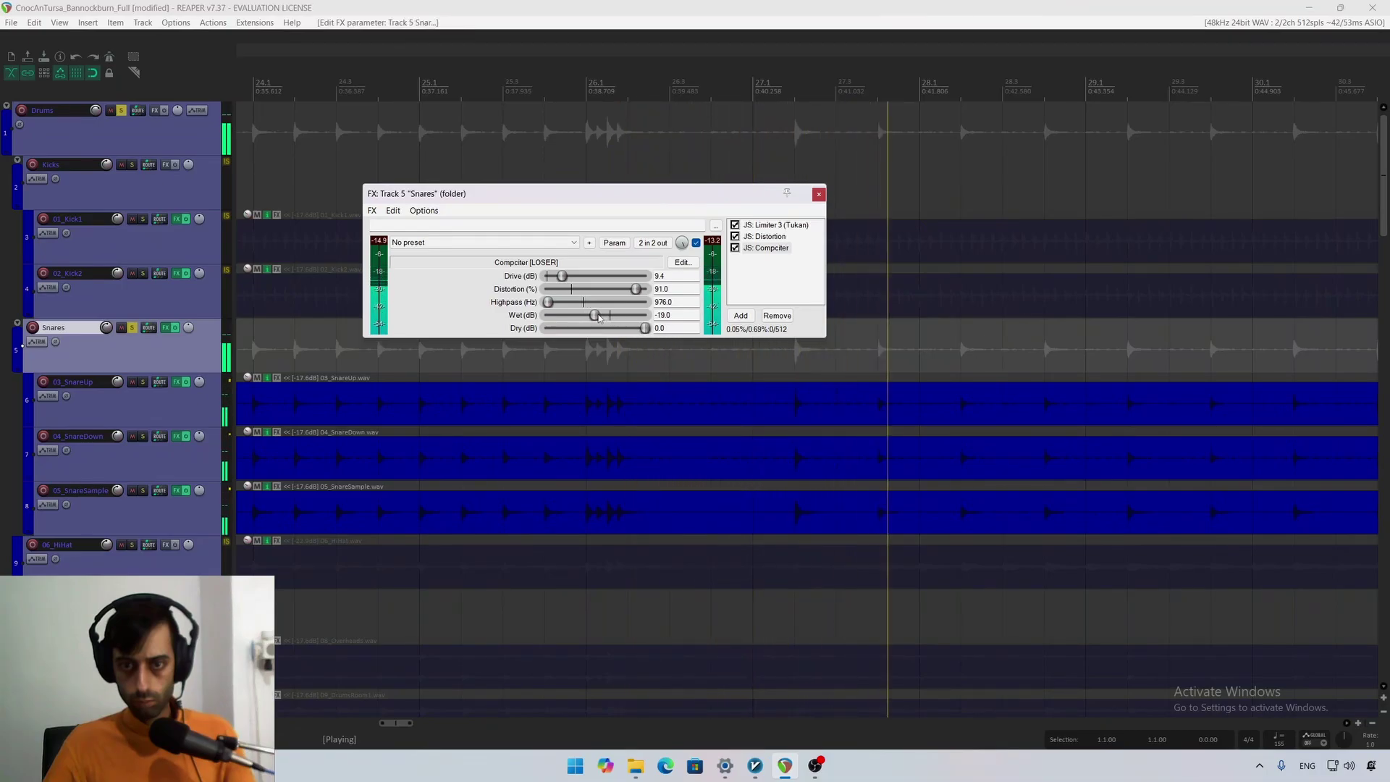
{"action": "left_click_drag", "start_coordinate": [646, 328], "coordinate": [644, 329]}
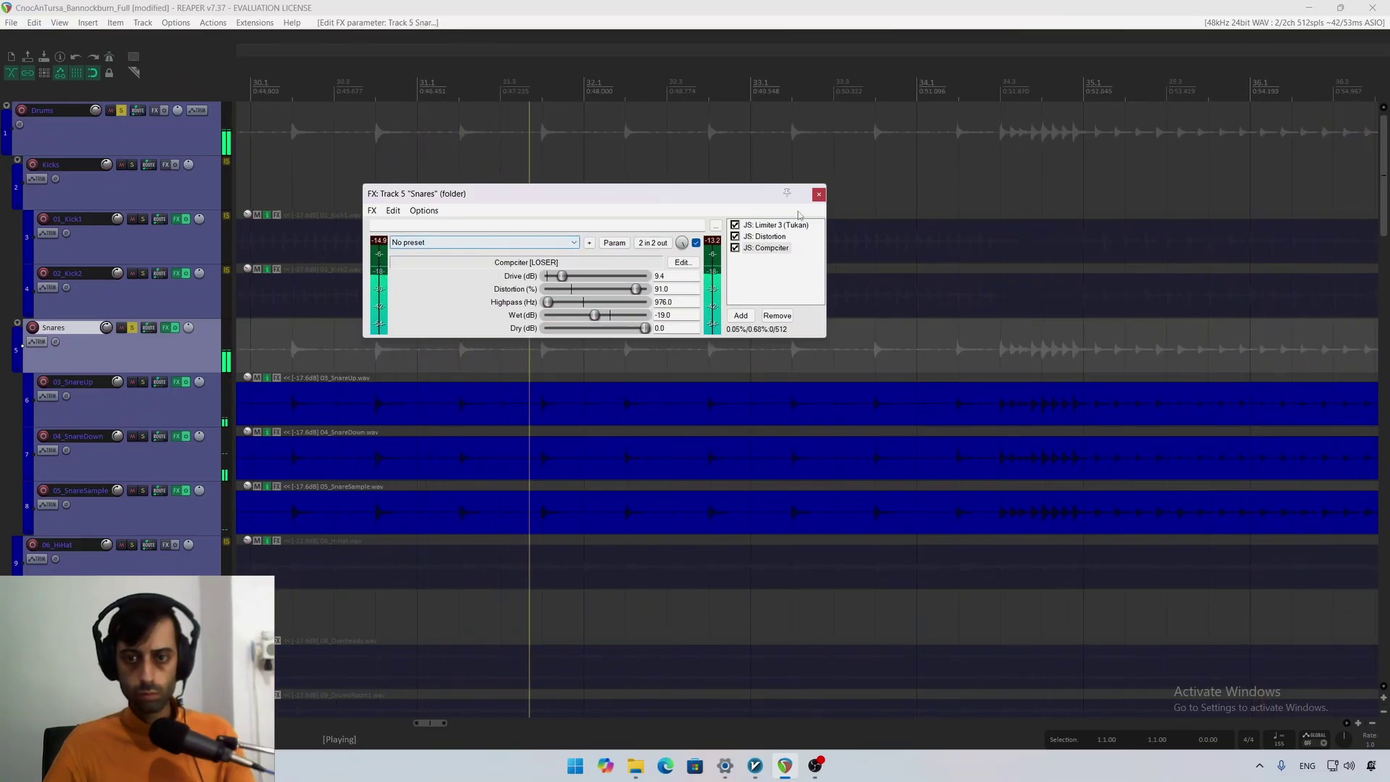
Step: Unsolo the Snares folder and close its effect windows to hear the processed snares within the full kit
{"action": "left_click", "coordinate": [165, 329]}
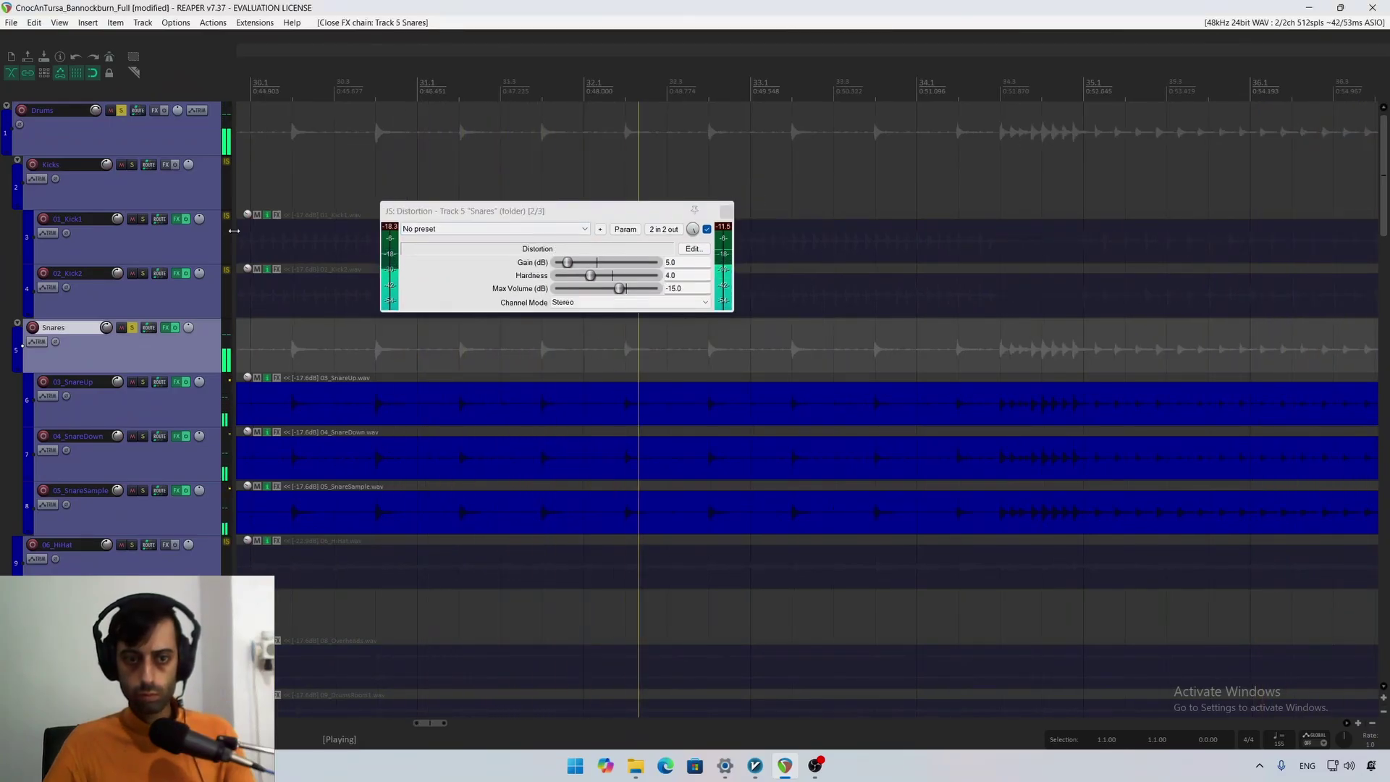
{"action": "left_click", "coordinate": [132, 328]}
{"action": "left_click", "coordinate": [727, 213]}
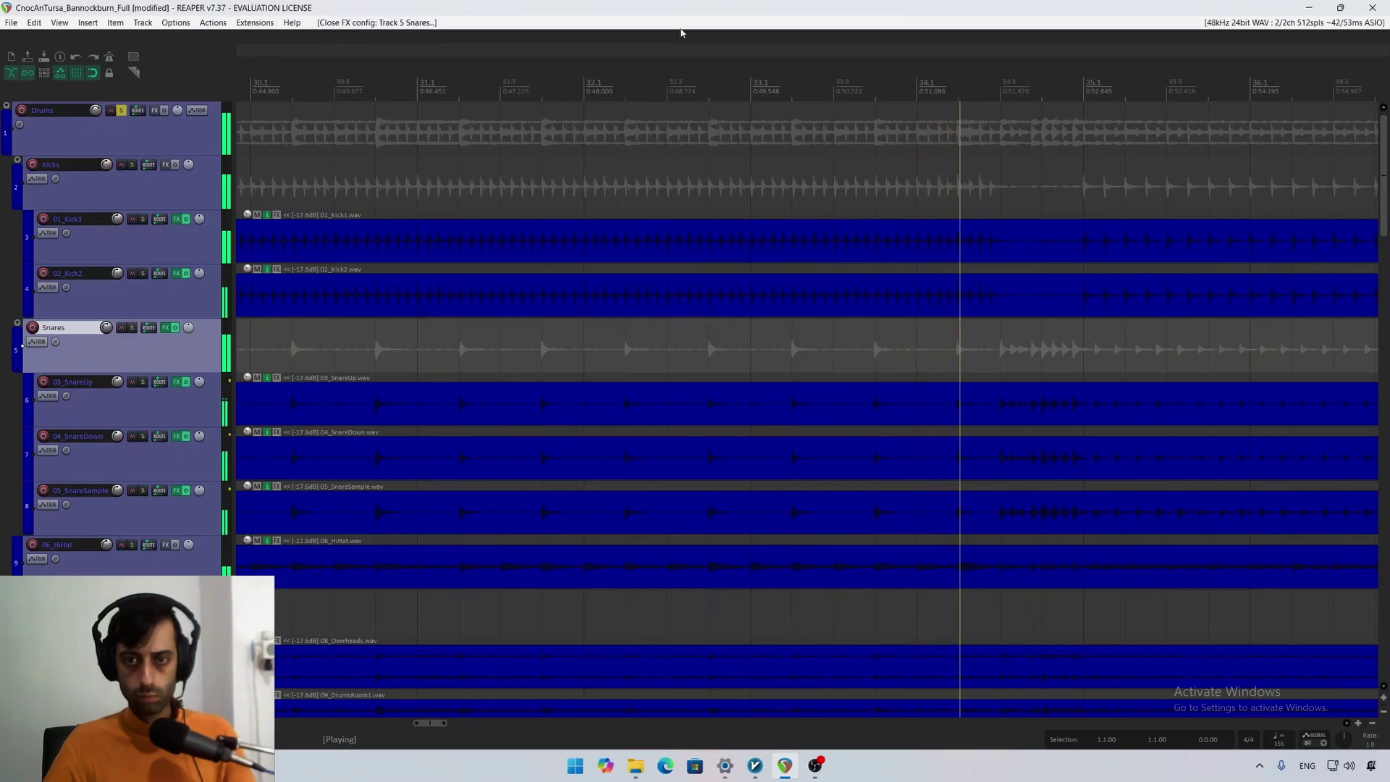
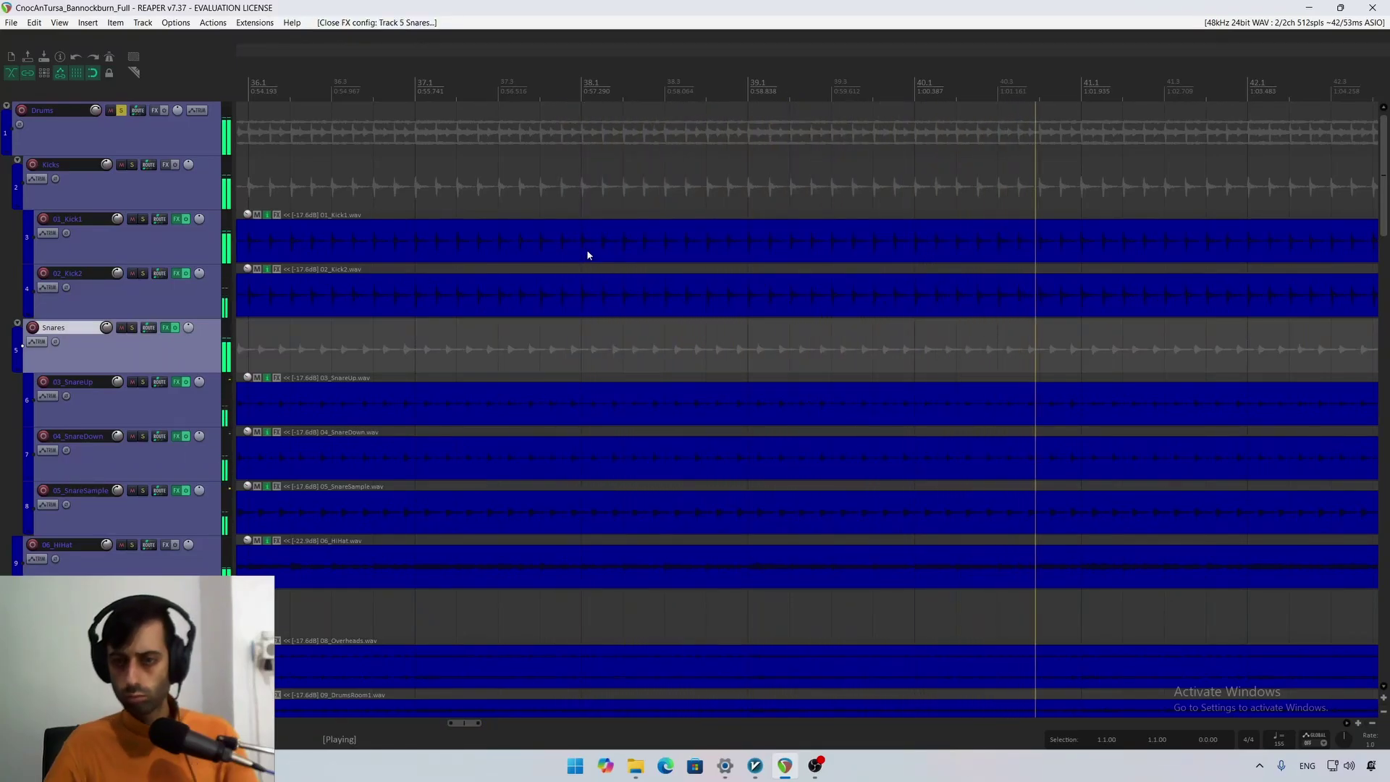
Step: Listen to the kit, replay the section from the edit cursor, and slightly raise the Snares folder volume
{"action": "scroll", "coordinate": [327, 192], "scroll_direction": "up", "scroll_amount": 10}
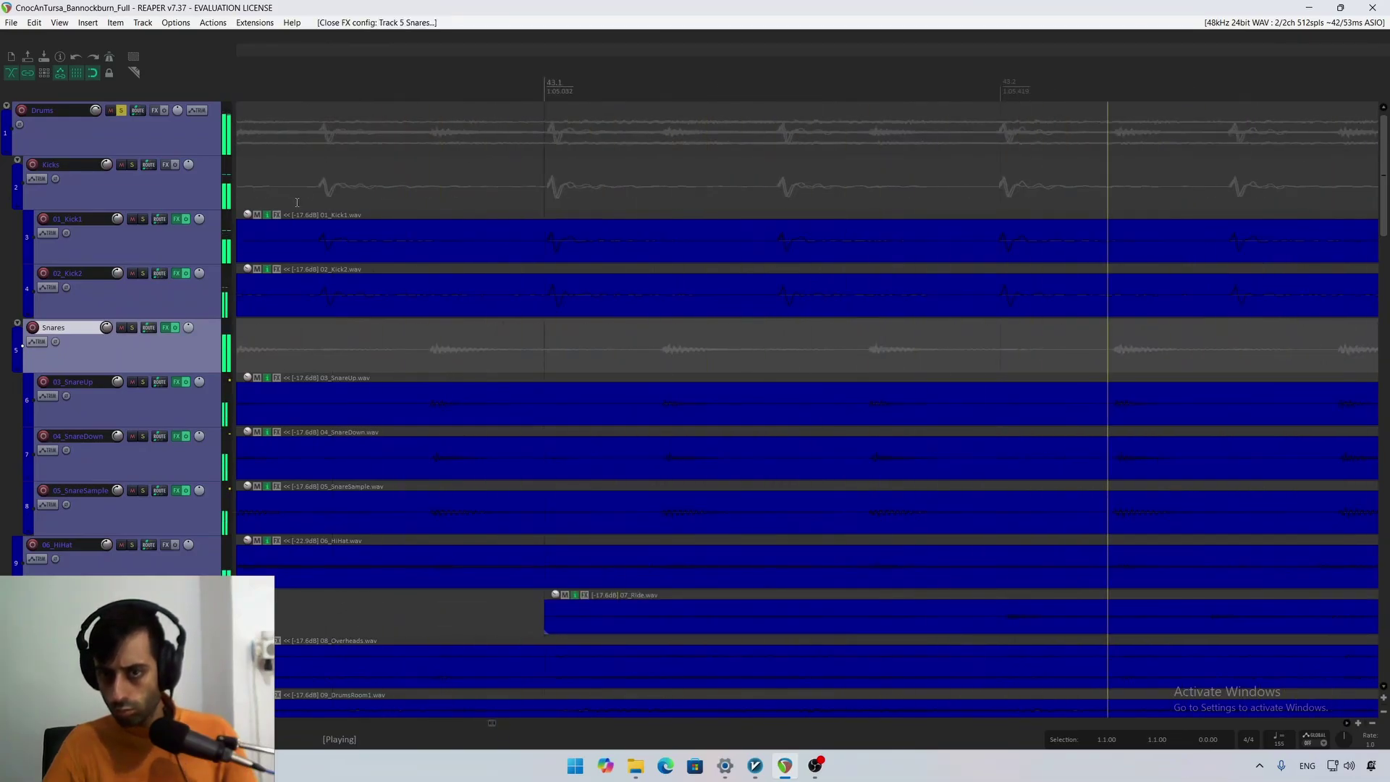
{"action": "scroll", "coordinate": [298, 202], "scroll_direction": "down", "scroll_amount": 5}
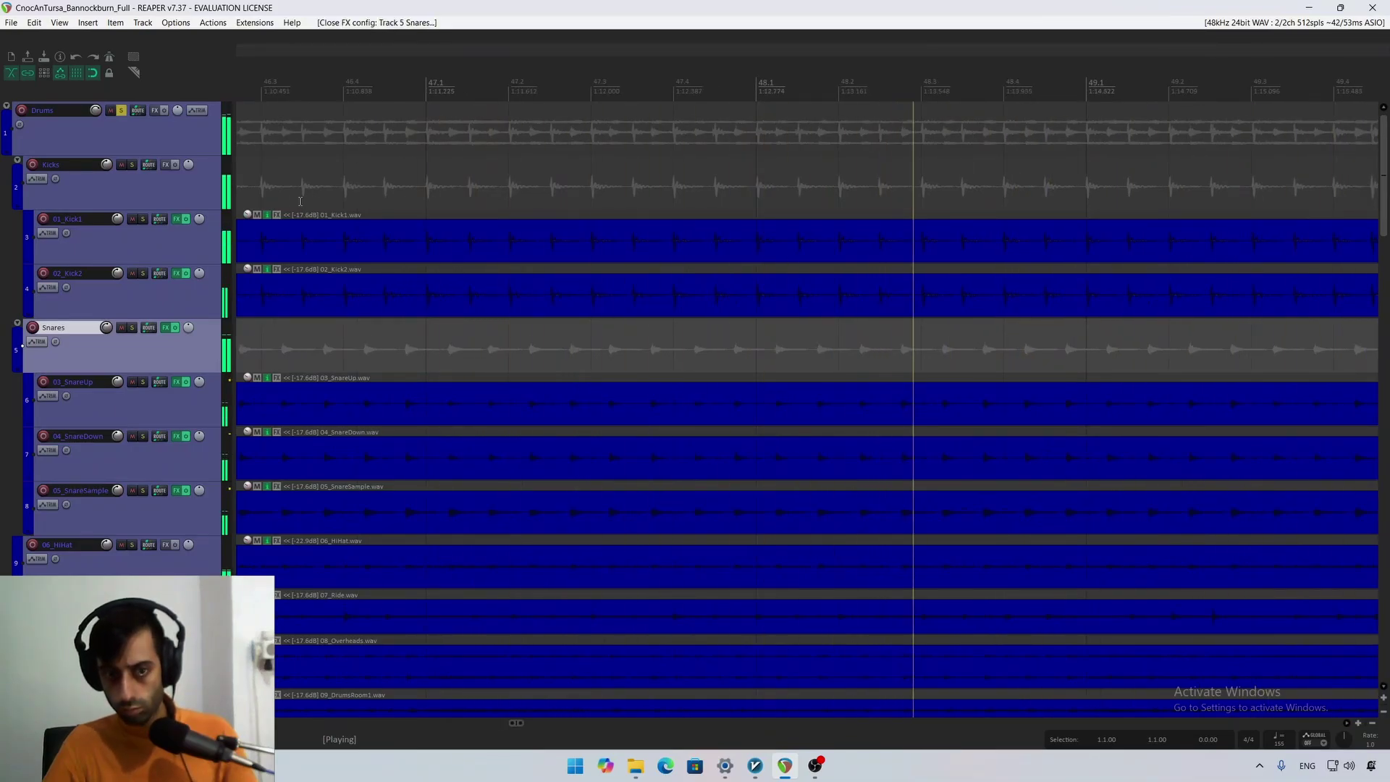
{"action": "scroll", "coordinate": [301, 202], "scroll_direction": "down", "scroll_amount": 4}
{"action": "key", "text": "space"}
{"action": "key", "text": "space"}
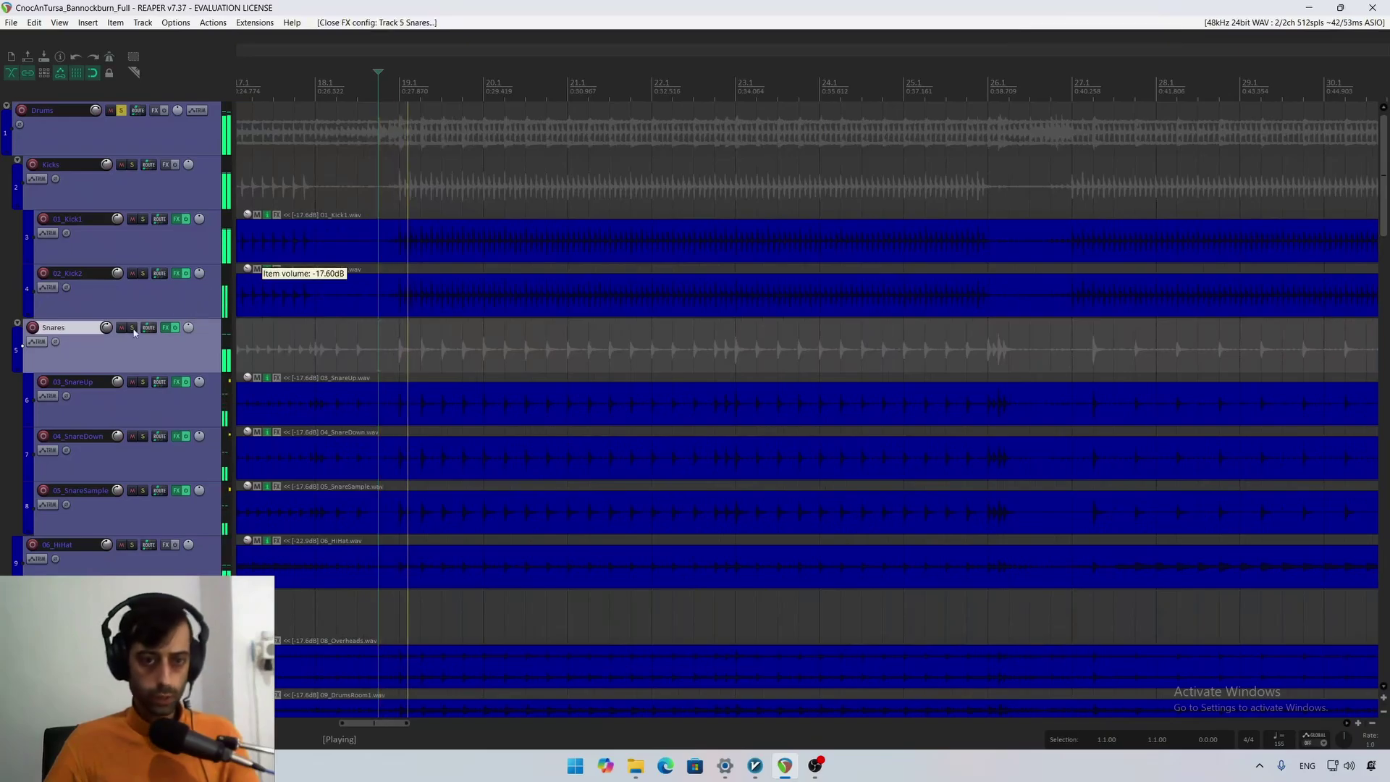
{"action": "mouse_move", "coordinate": [107, 329]}
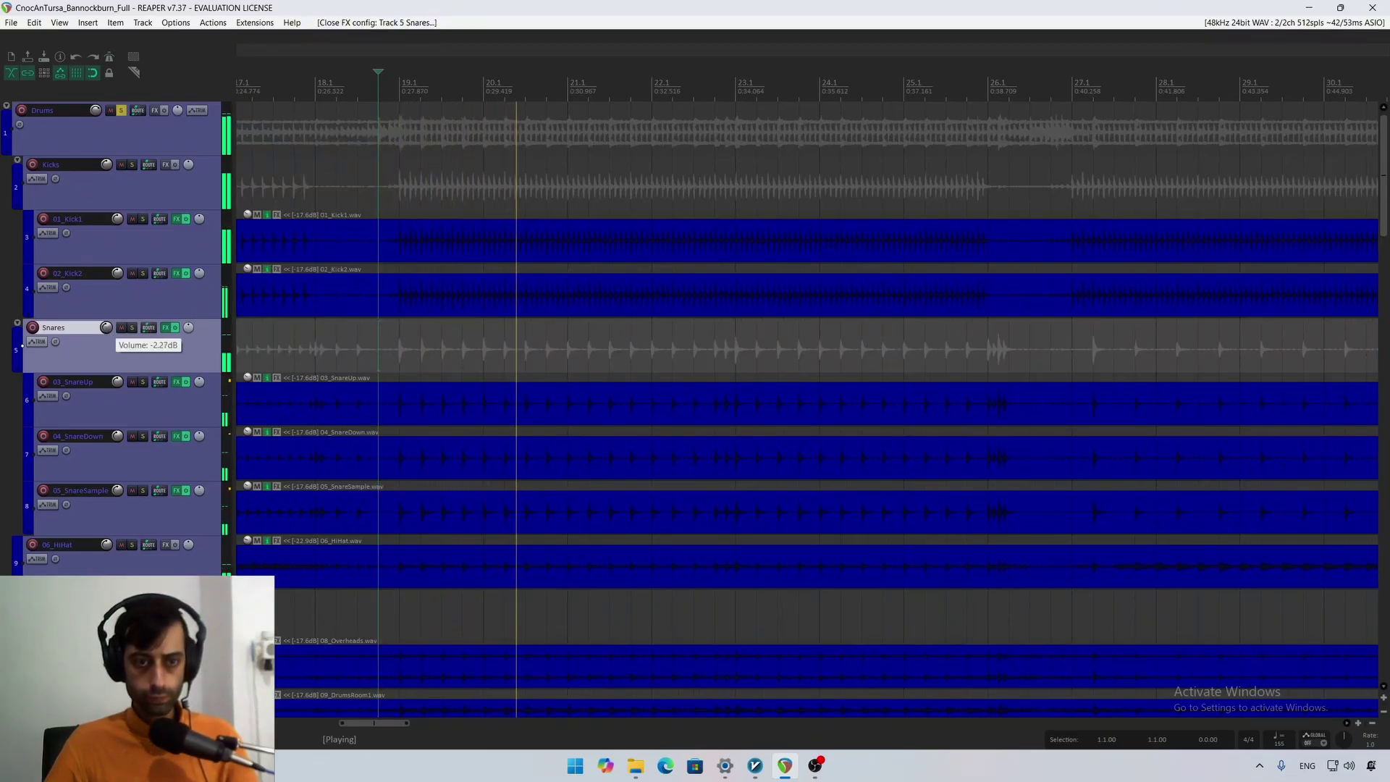
{"action": "left_click_drag", "start_coordinate": [106, 328], "coordinate": [107, 324]}
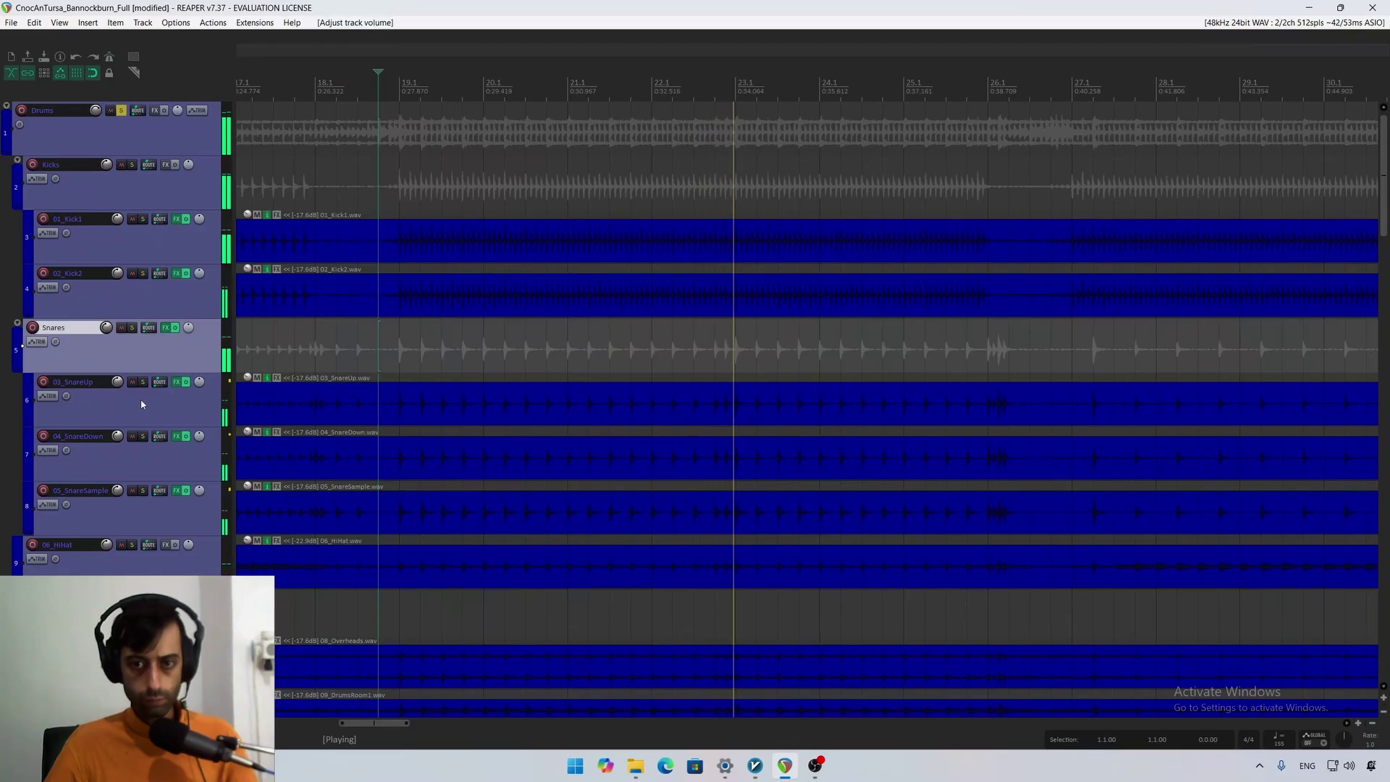
Step: Reopen the Snares effects and set Compciter's highpass to 4831 Hz and drive to 29.9 dB while the kit plays
{"action": "left_click", "coordinate": [161, 332]}
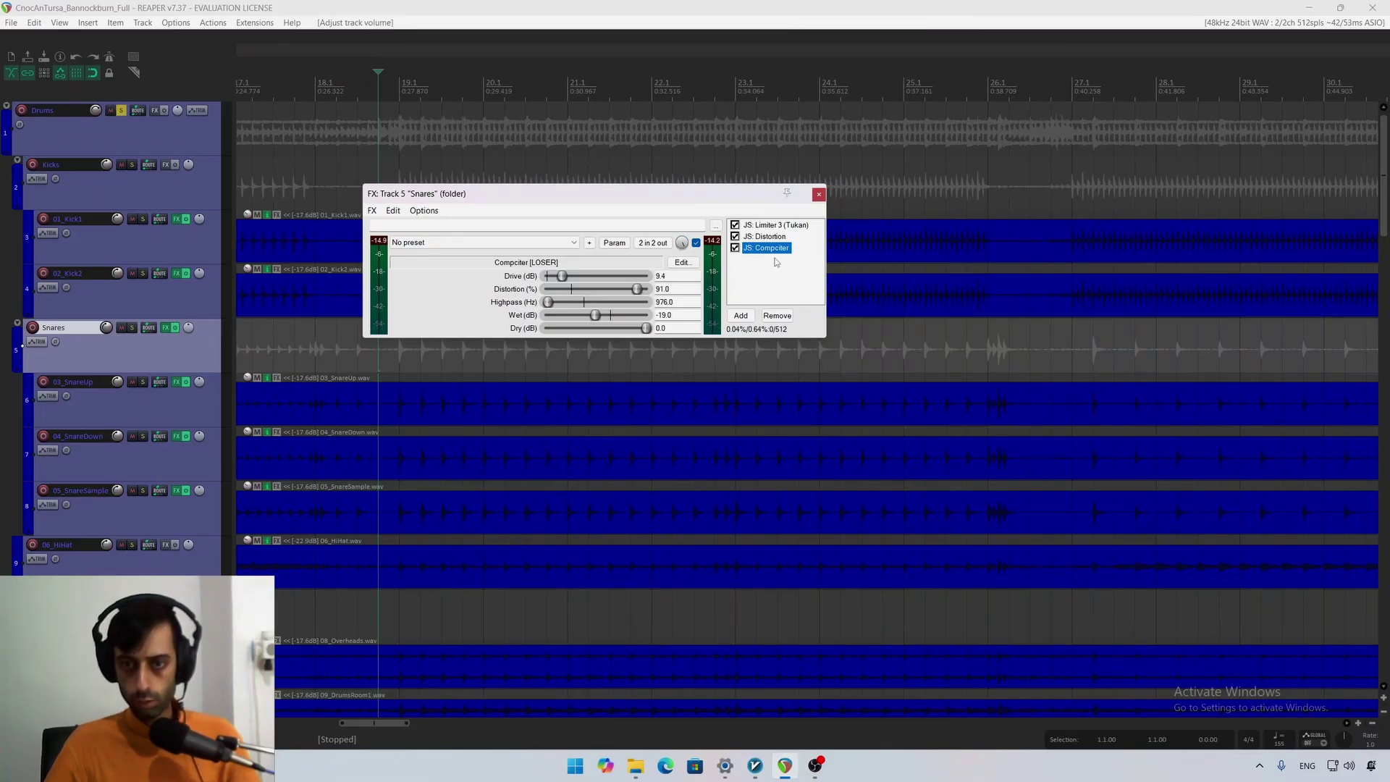
{"action": "key", "text": "space"}
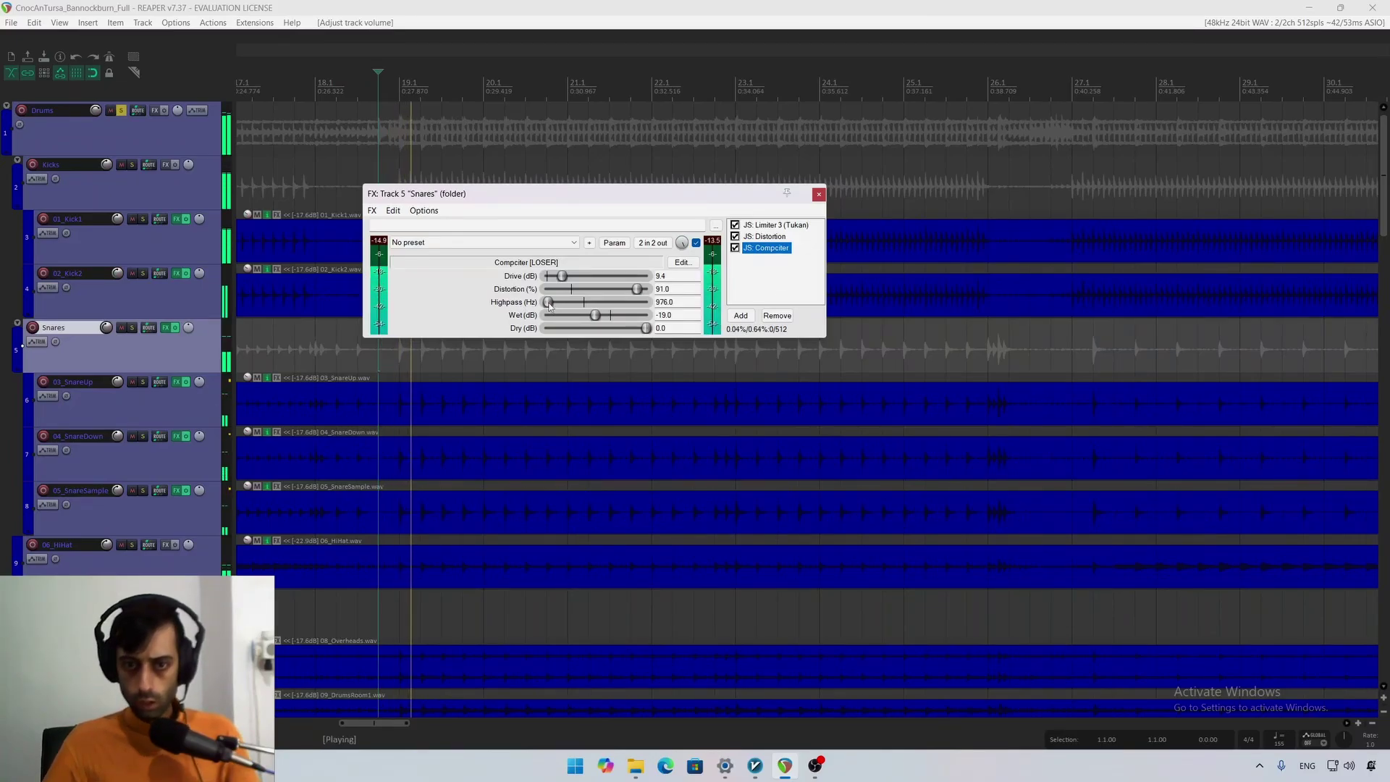
{"action": "left_click_drag", "start_coordinate": [548, 302], "coordinate": [605, 305]}
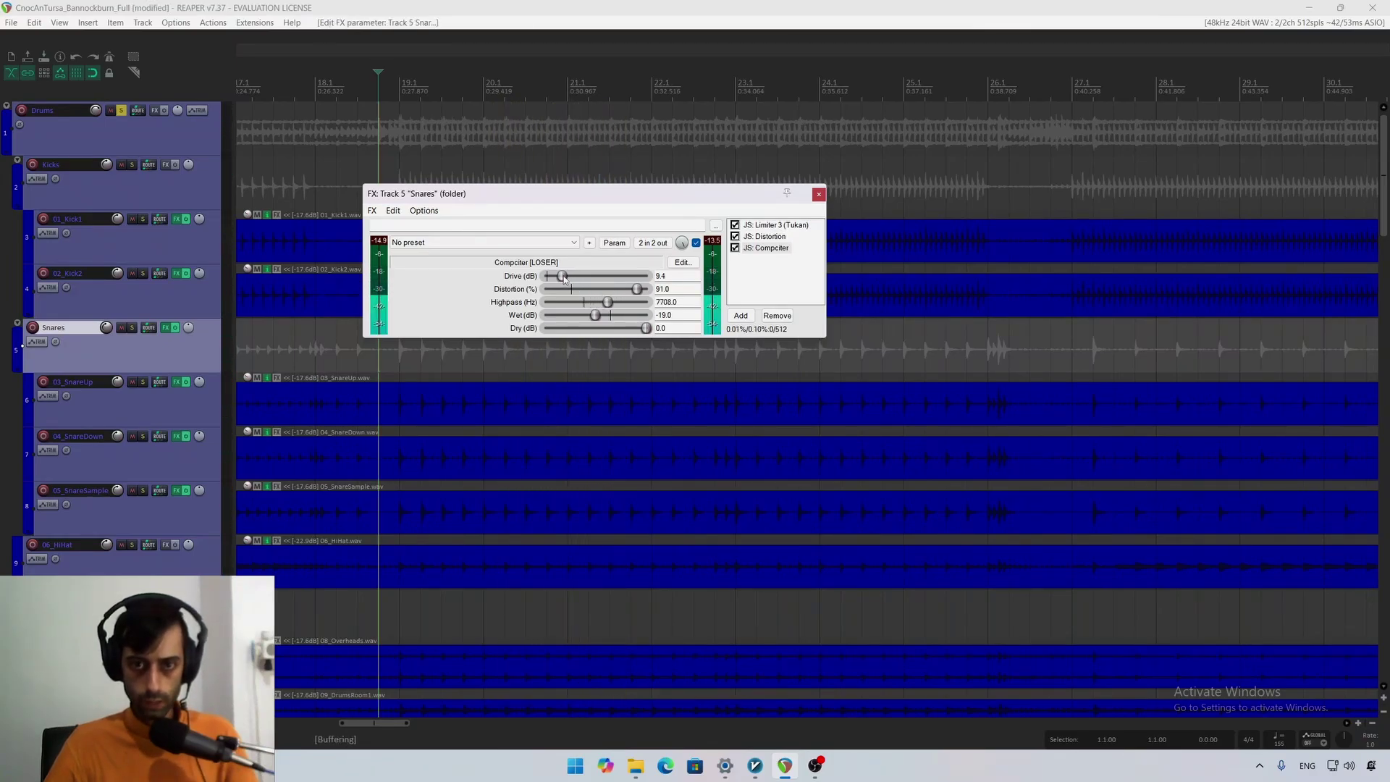
{"action": "left_click_drag", "start_coordinate": [564, 280], "coordinate": [590, 308]}
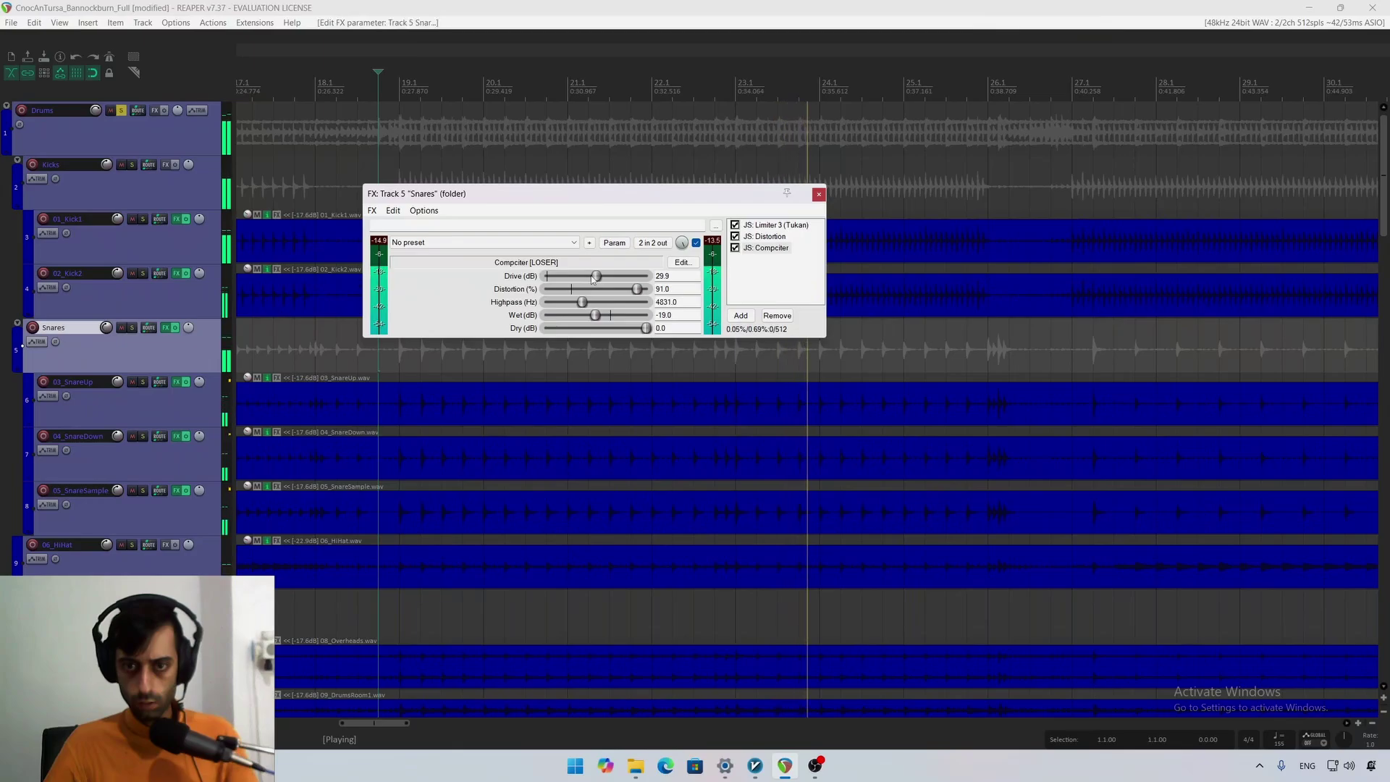
Step: Solo the Snares while setting Compciter to 19.6 dB drive, 77% distortion, 4218 Hz highpass and -13 dB wet, then unsolo and close the effects
{"action": "left_click", "coordinate": [133, 327]}
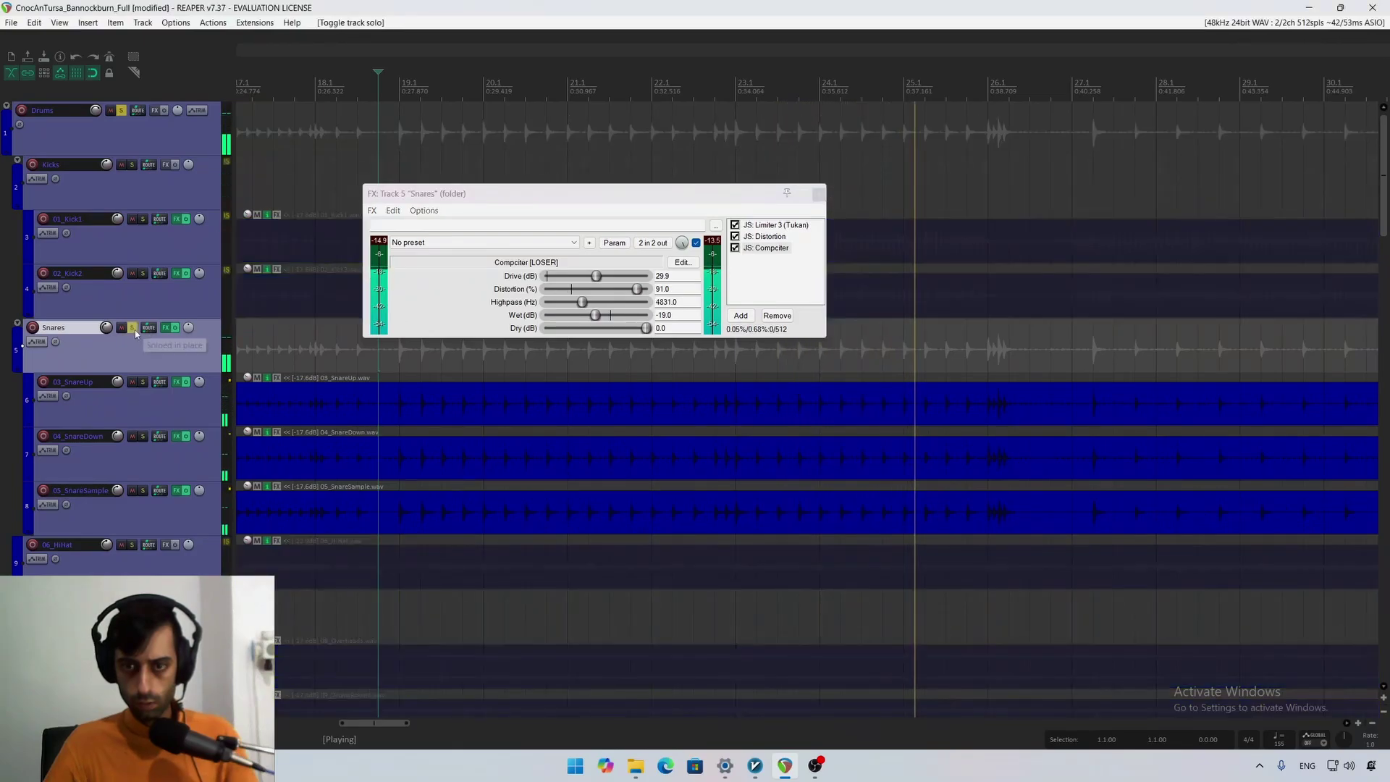
{"action": "left_click", "coordinate": [556, 302]}
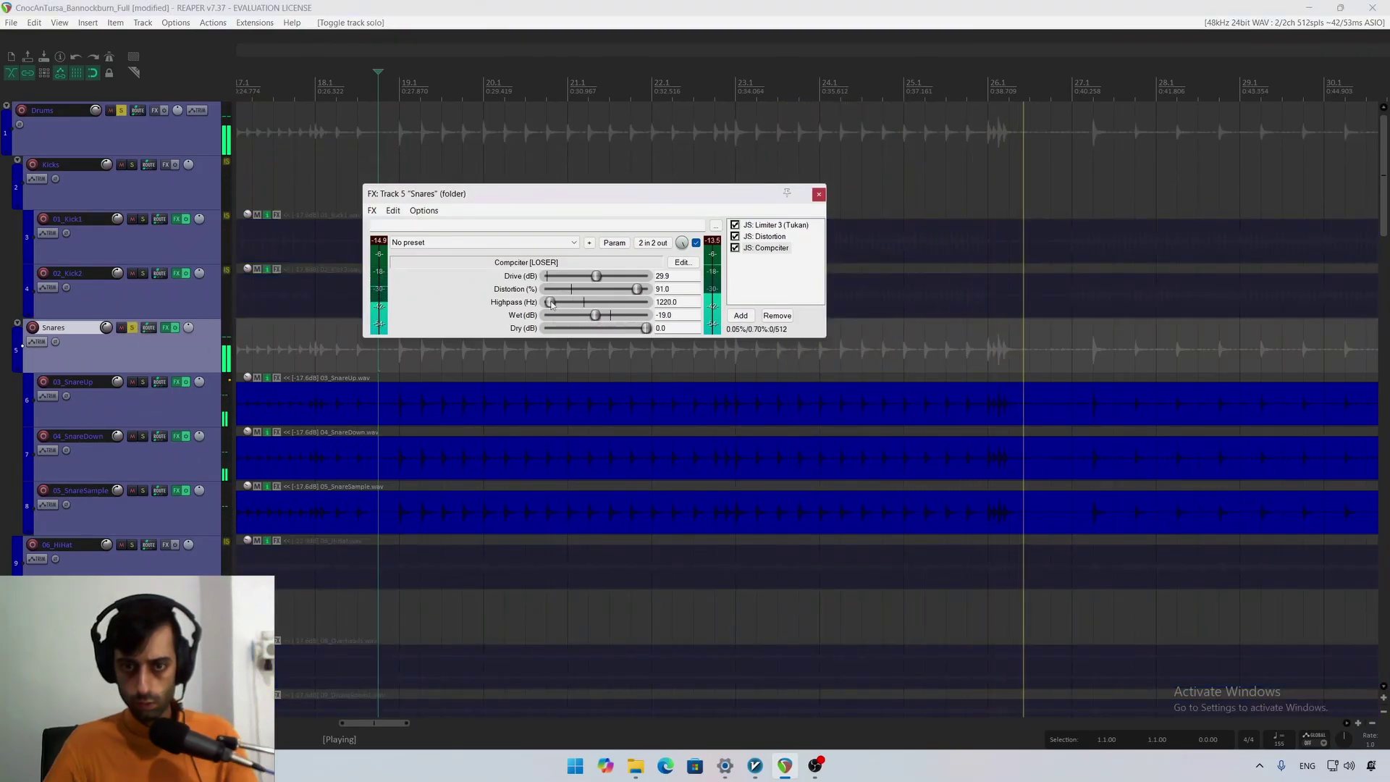
{"action": "left_click_drag", "start_coordinate": [551, 303], "coordinate": [578, 279]}
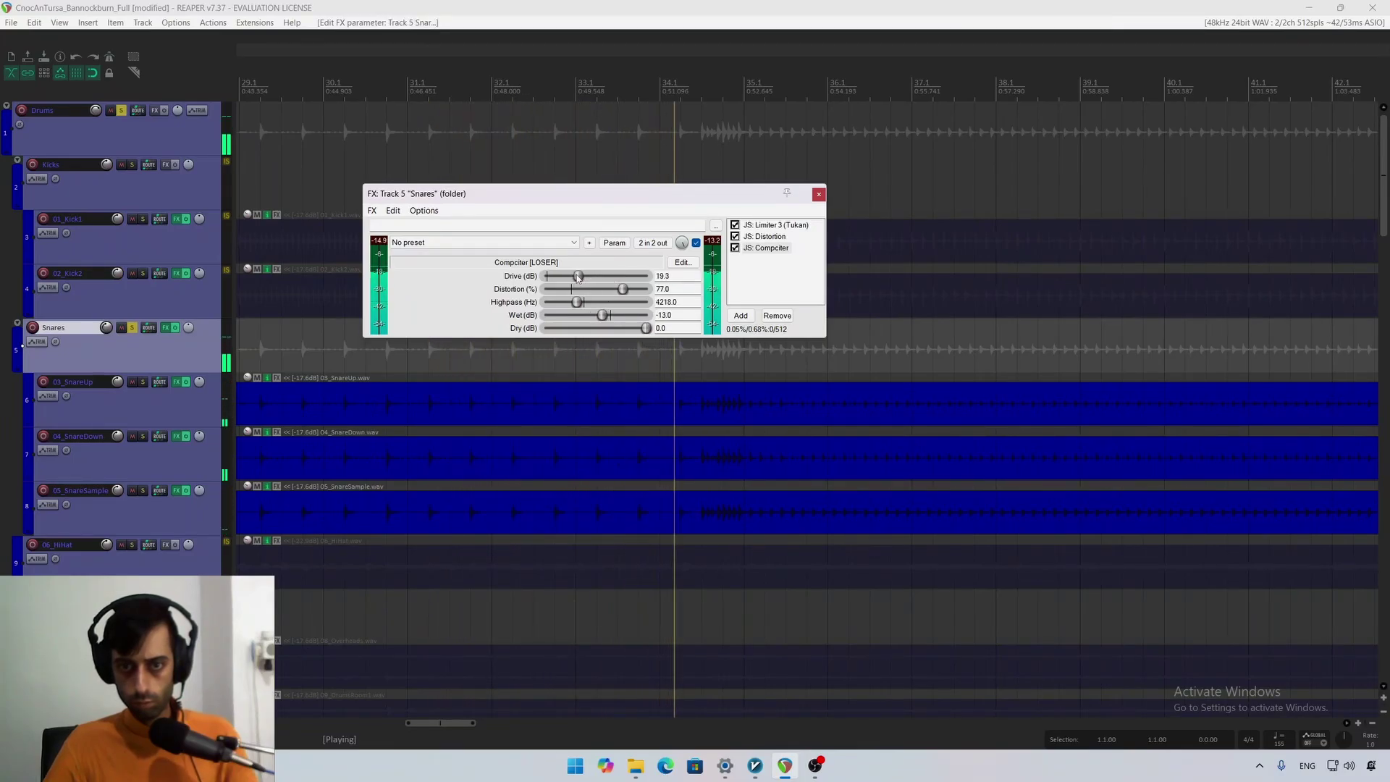
{"action": "left_click", "coordinate": [133, 328]}
{"action": "left_click", "coordinate": [818, 194]}
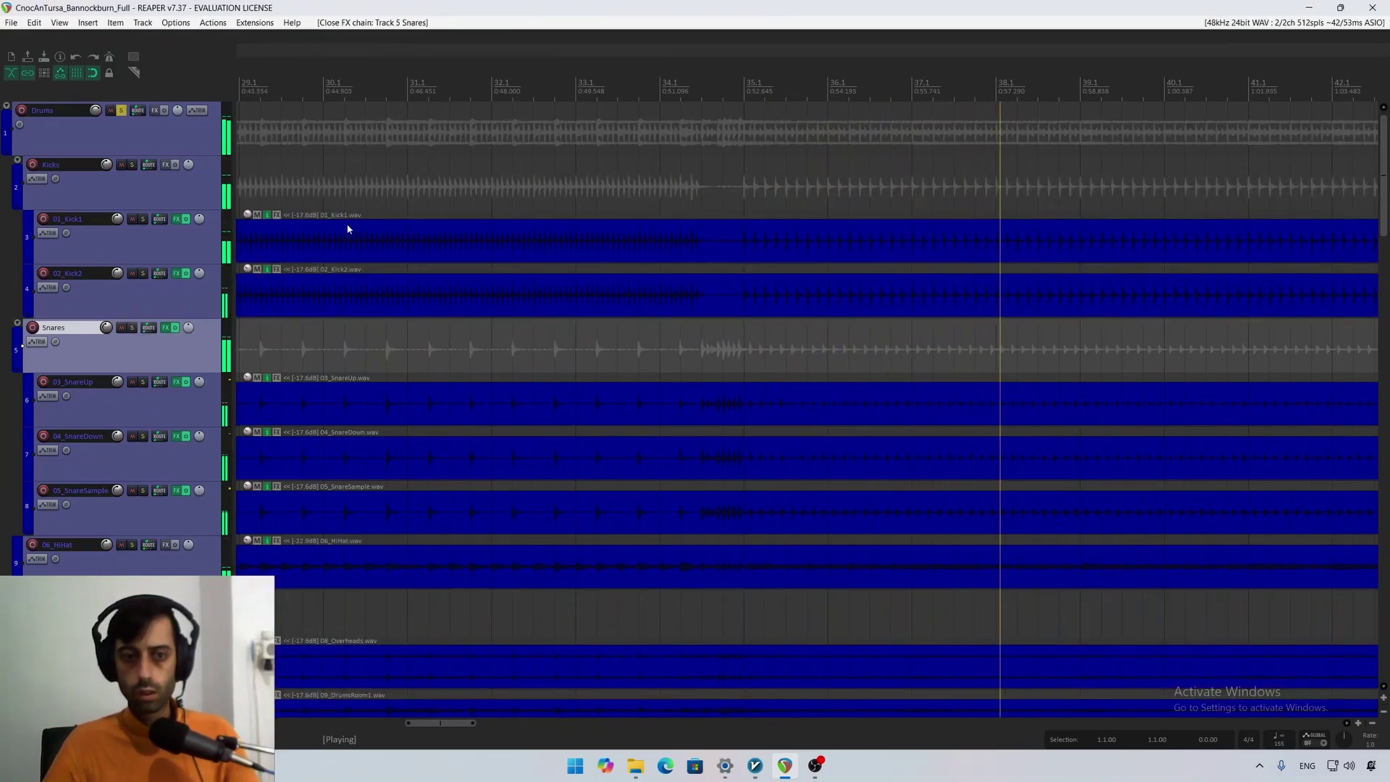
Step: Restart kit playback from the edit cursor and raise the Snares folder volume a little more
{"action": "key", "text": "space"}
{"action": "key", "text": "space"}
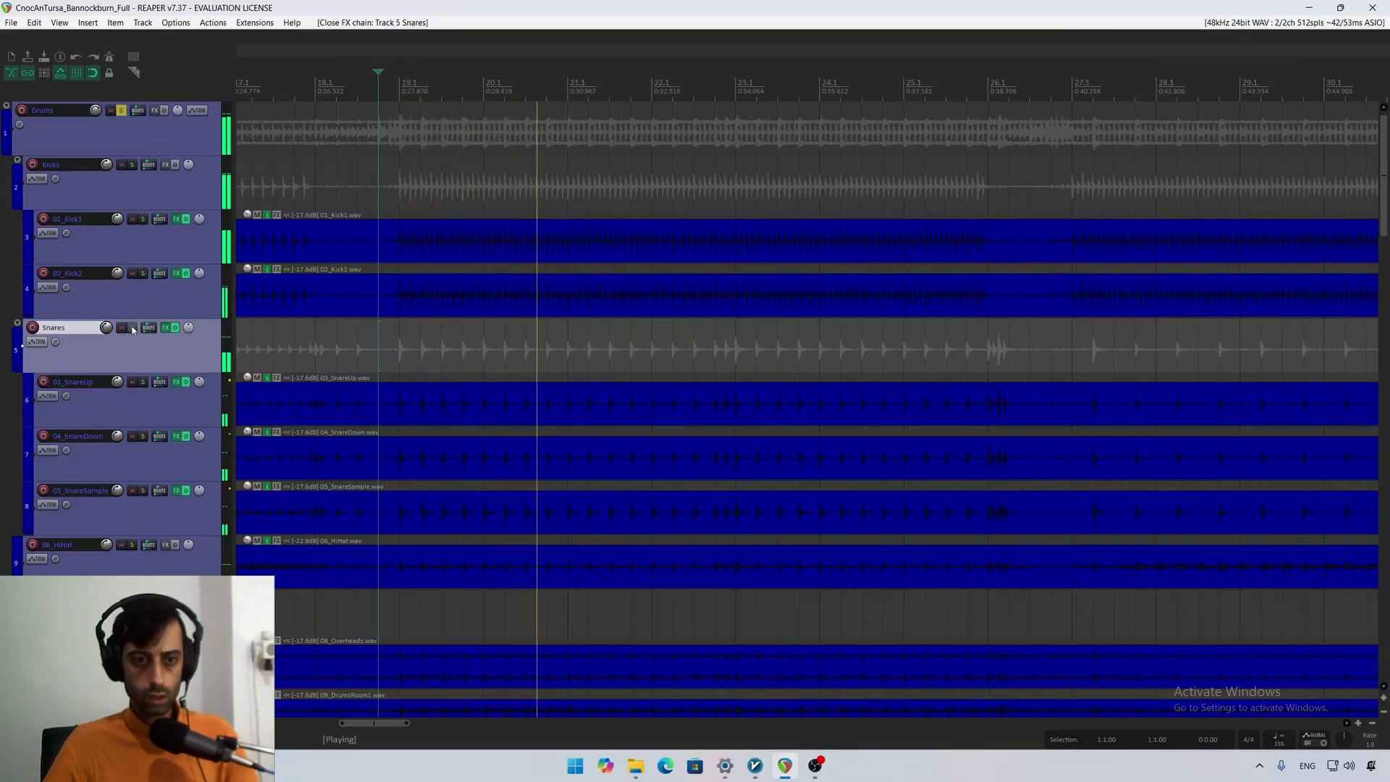
{"action": "left_click_drag", "start_coordinate": [106, 328], "coordinate": [107, 321]}
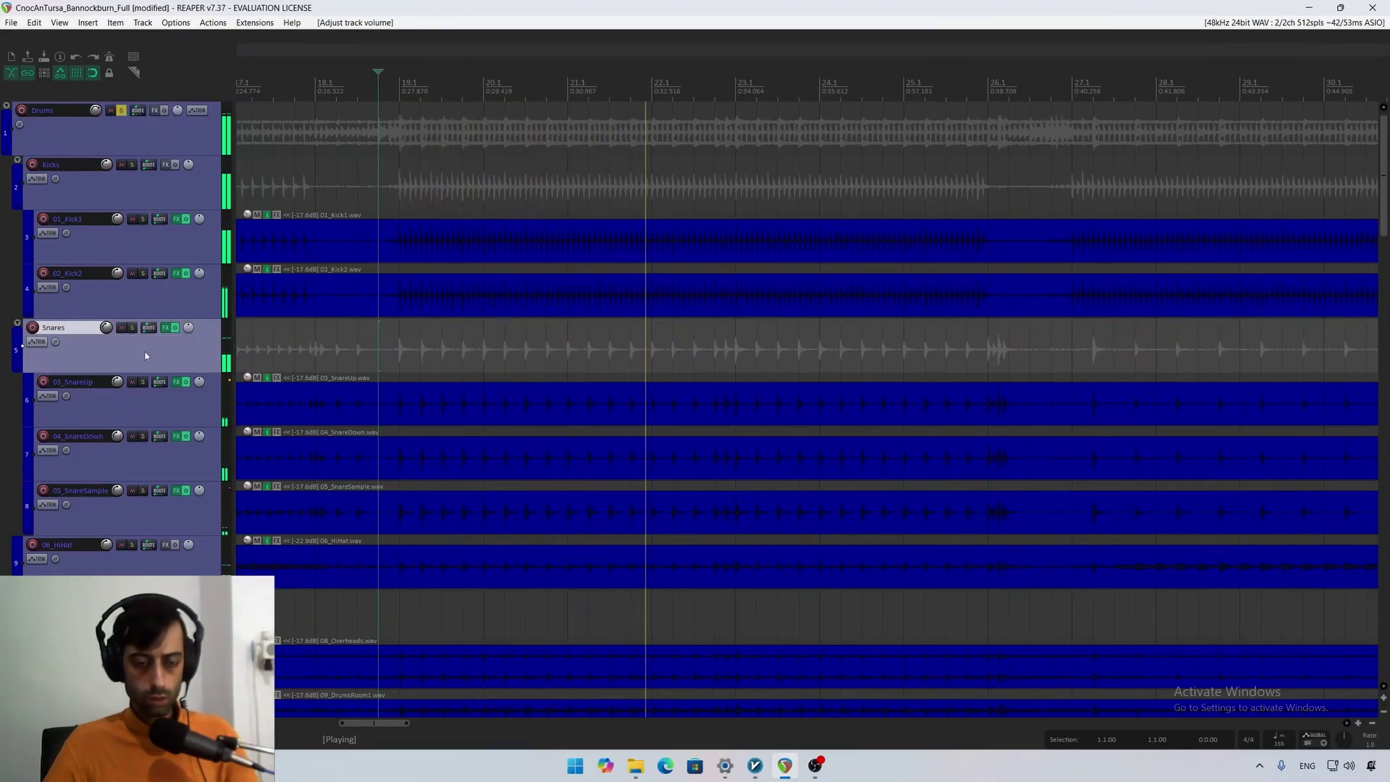
Step: Set the 09_DrumsRoom1 track volume to -3.43 dB while replaying the section
{"action": "scroll", "coordinate": [159, 369], "scroll_direction": "down", "scroll_amount": 2}
{"action": "key", "text": "space"}
{"action": "scroll", "coordinate": [134, 507], "scroll_direction": "down", "scroll_amount": 2}
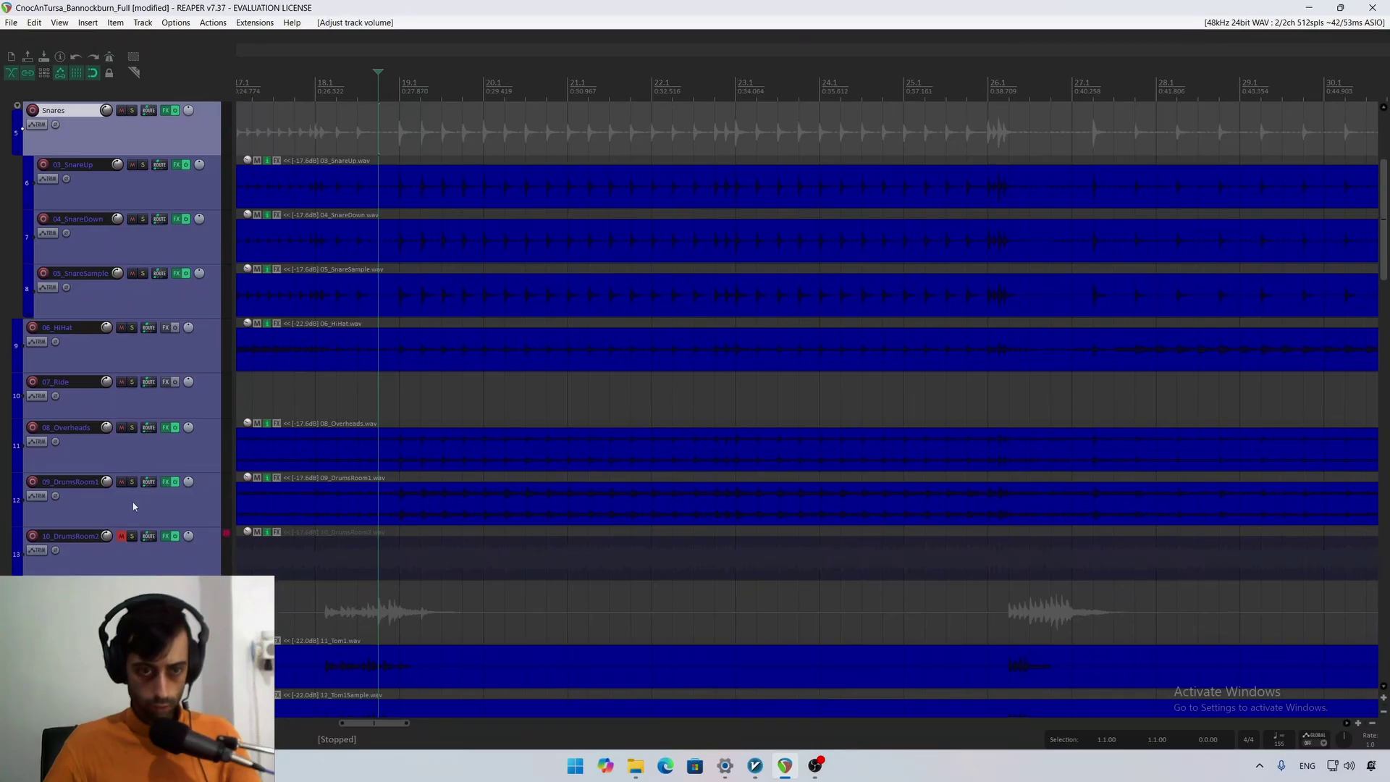
{"action": "left_click", "coordinate": [135, 506]}
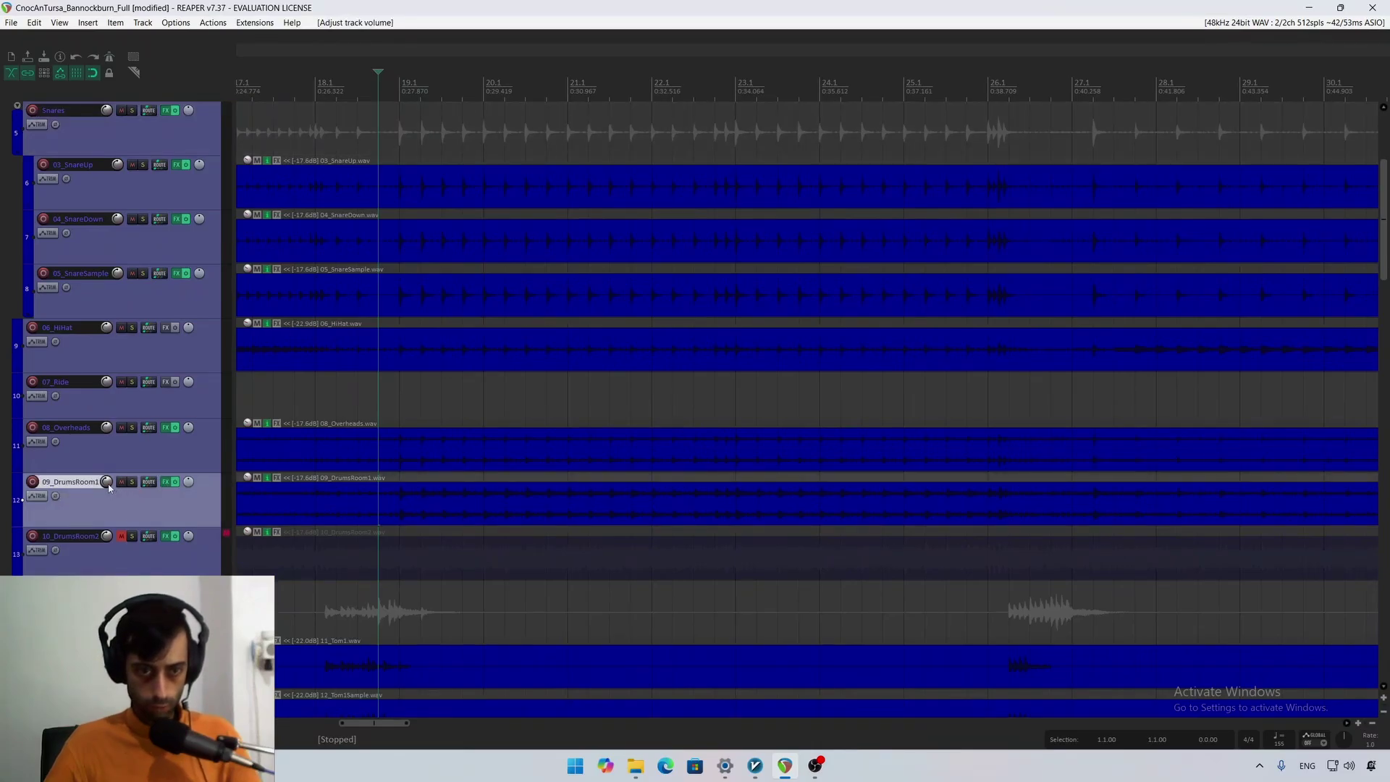
{"action": "key", "text": "space"}
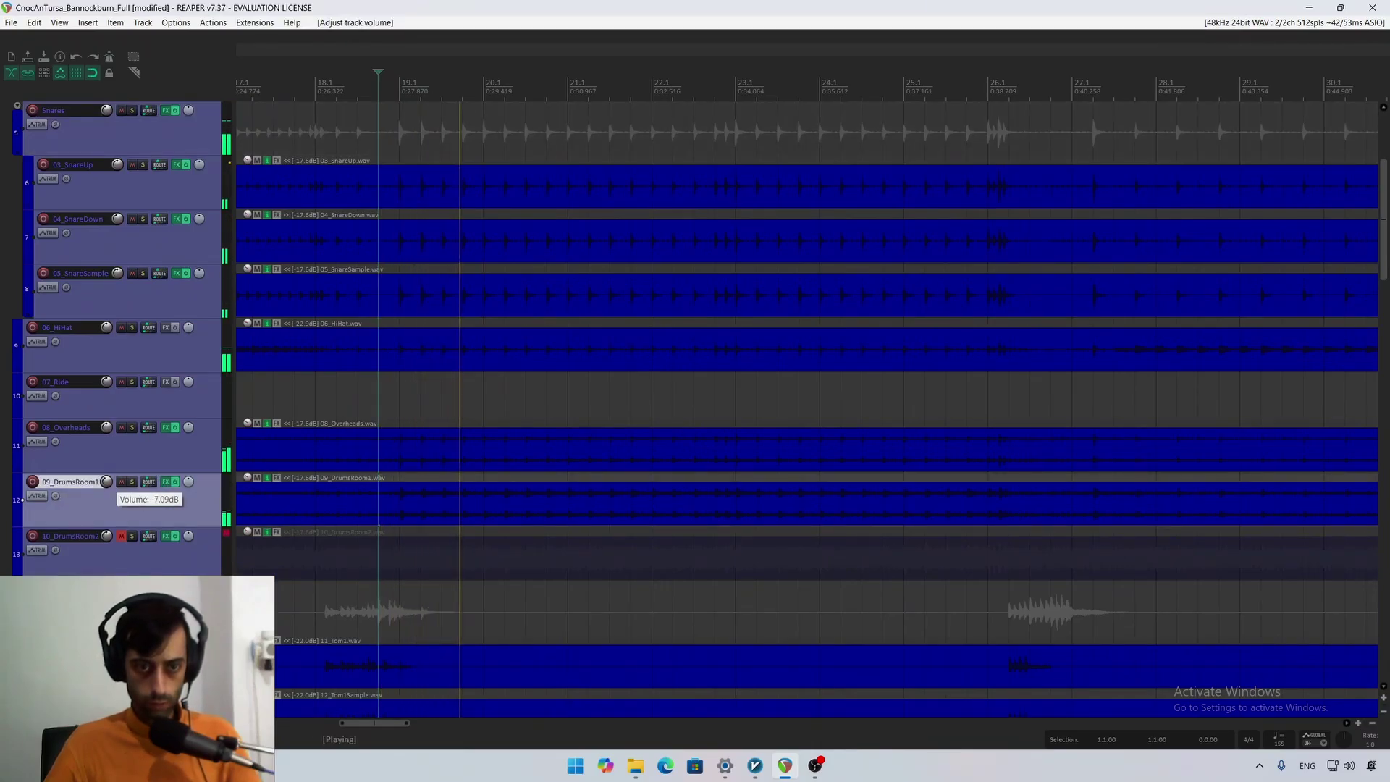
{"action": "mouse_move", "coordinate": [107, 482]}
{"action": "left_mouse_down"}
{"action": "mouse_move", "coordinate": [106, 496]}
{"action": "mouse_move", "coordinate": [106, 458]}
{"action": "mouse_move", "coordinate": [106, 479]}
{"action": "left_mouse_up"}
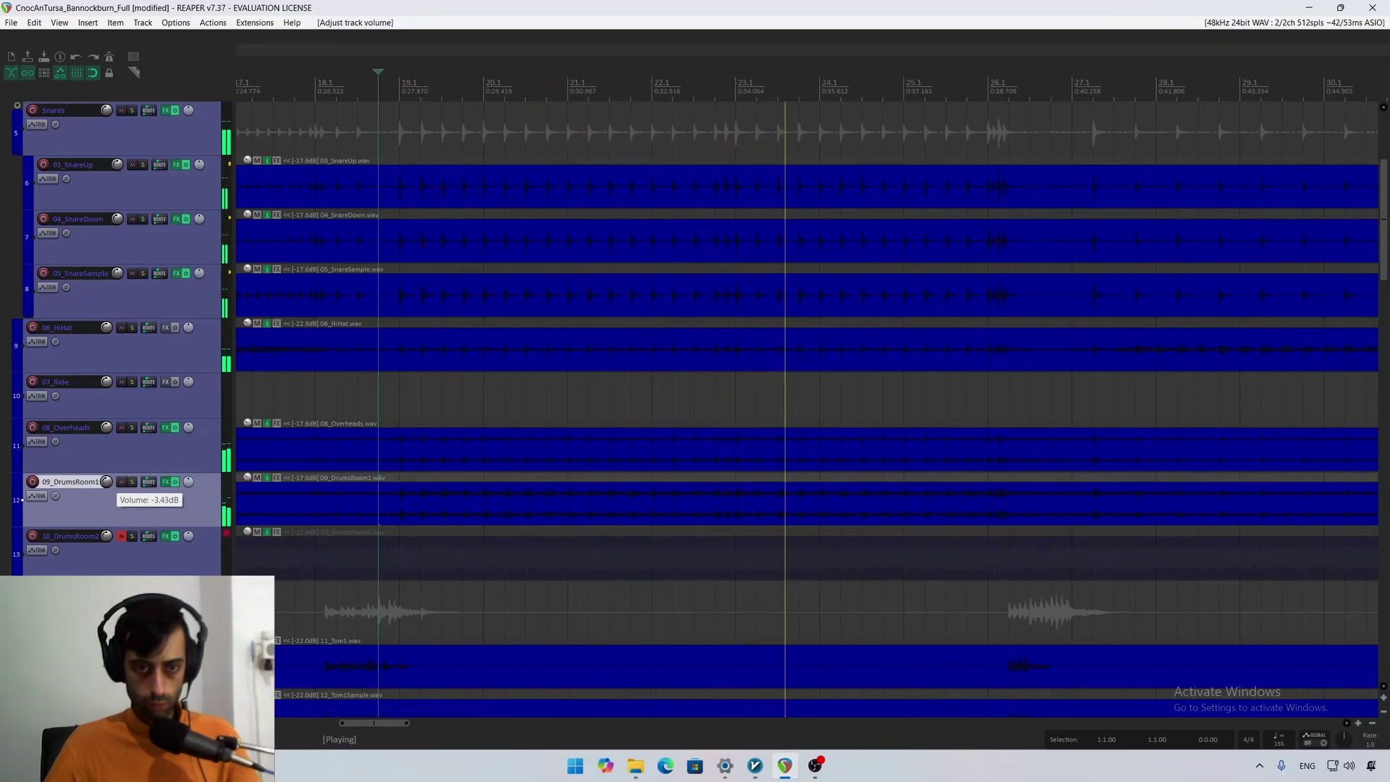
Step: Briefly solo the 08_Overheads track and set its volume to -3.43 dB during playback
{"action": "left_click", "coordinate": [123, 434]}
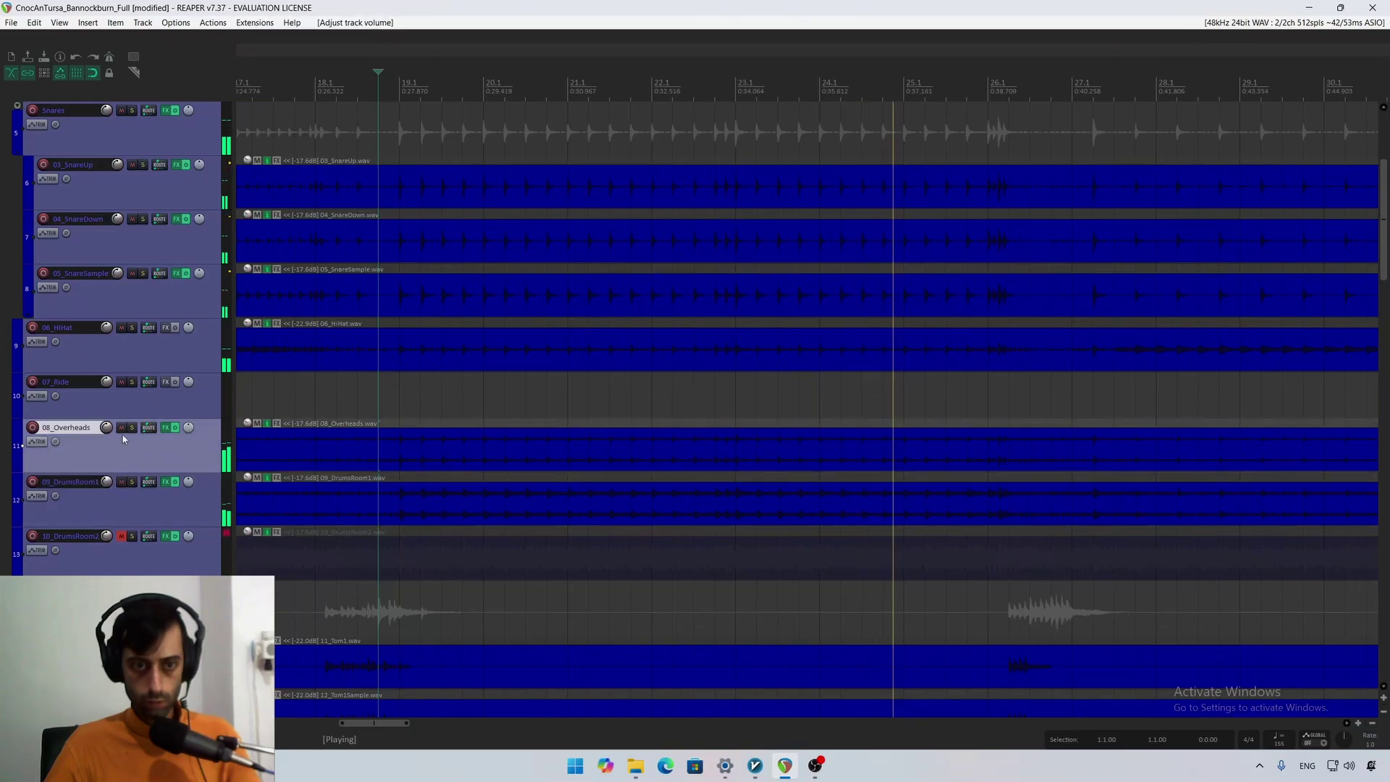
{"action": "left_click", "coordinate": [131, 428]}
{"action": "left_click", "coordinate": [131, 428]}
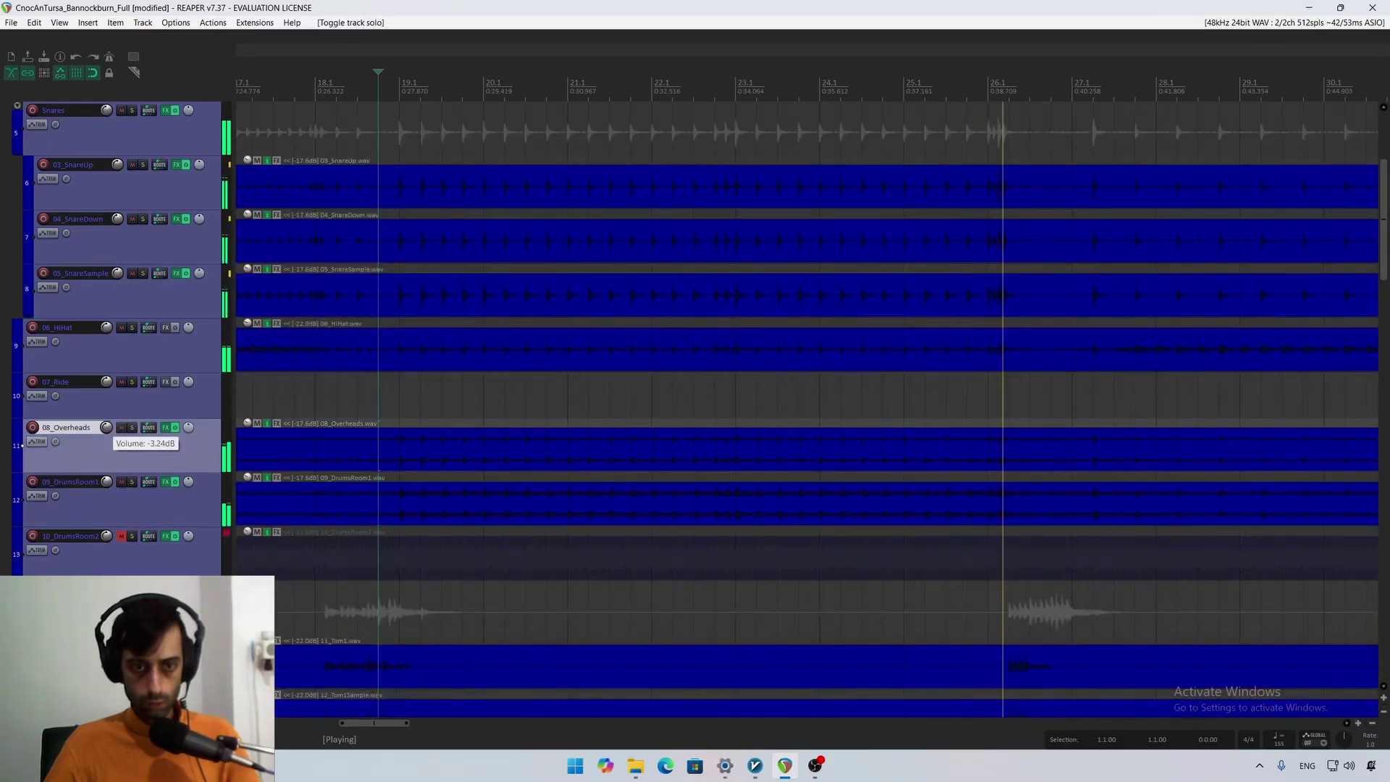
{"action": "scroll", "coordinate": [106, 429], "scroll_direction": "down", "scroll_amount": 2}
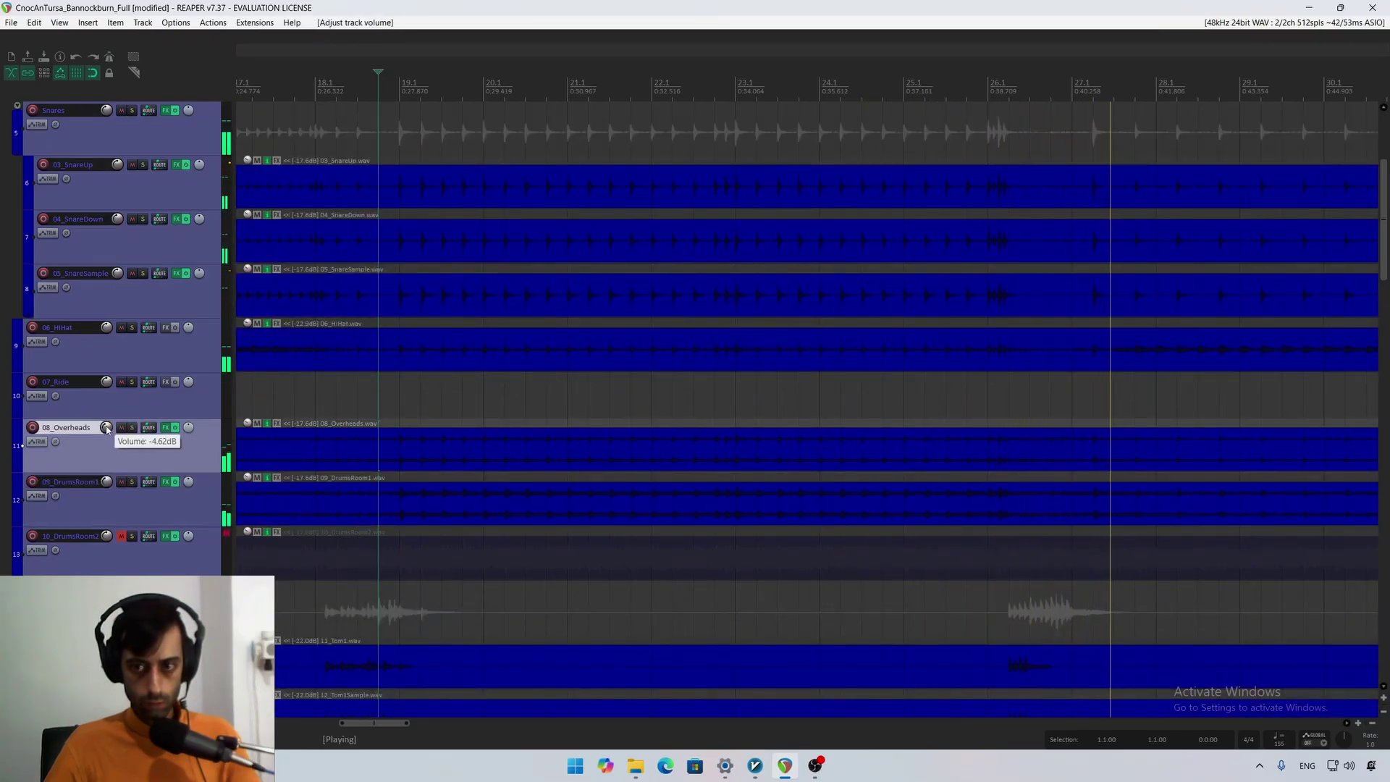
{"action": "scroll", "coordinate": [106, 428], "scroll_direction": "up", "scroll_amount": 3}
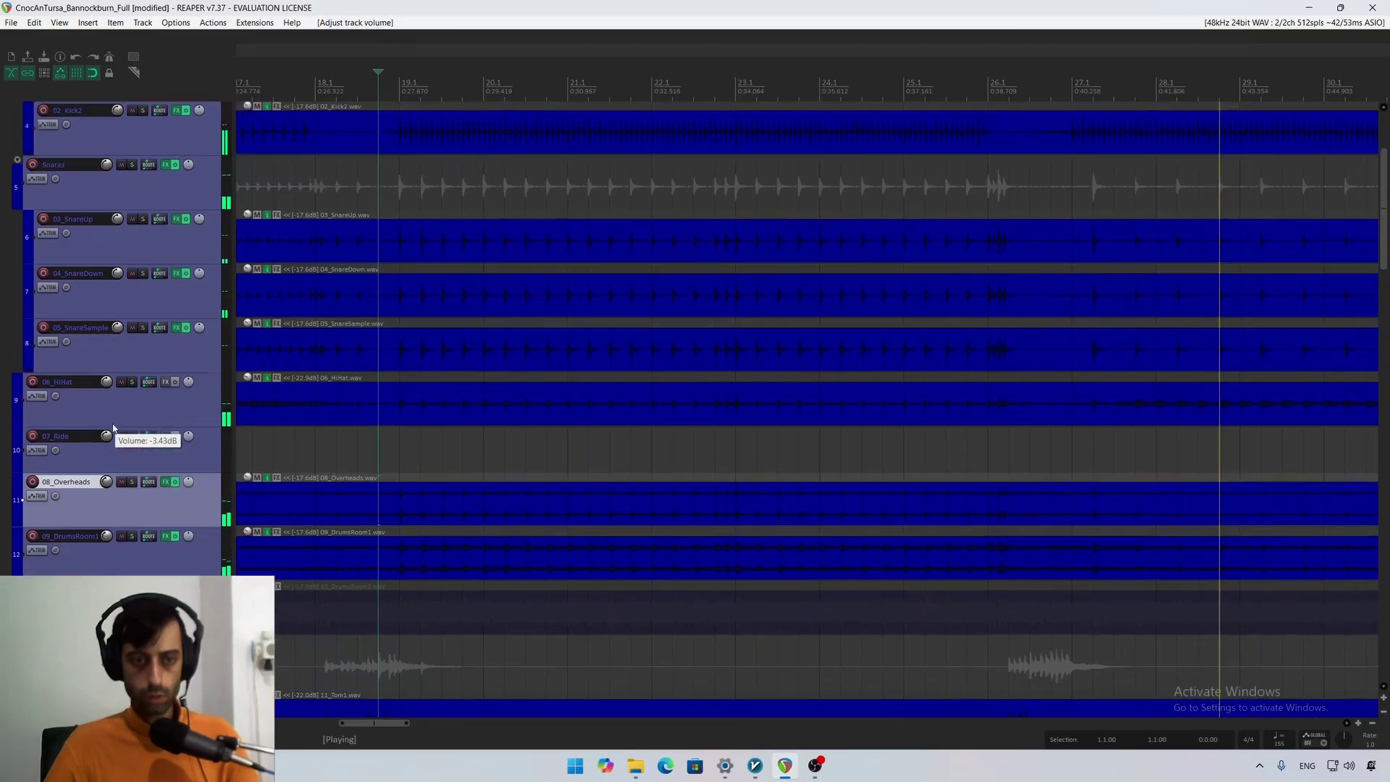
Step: Unsolo the Drums folder and play the full mix, briefly re-soloing the drums to compare
{"action": "scroll", "coordinate": [113, 429], "scroll_direction": "up", "scroll_amount": 3}
{"action": "left_click", "coordinate": [121, 111]}
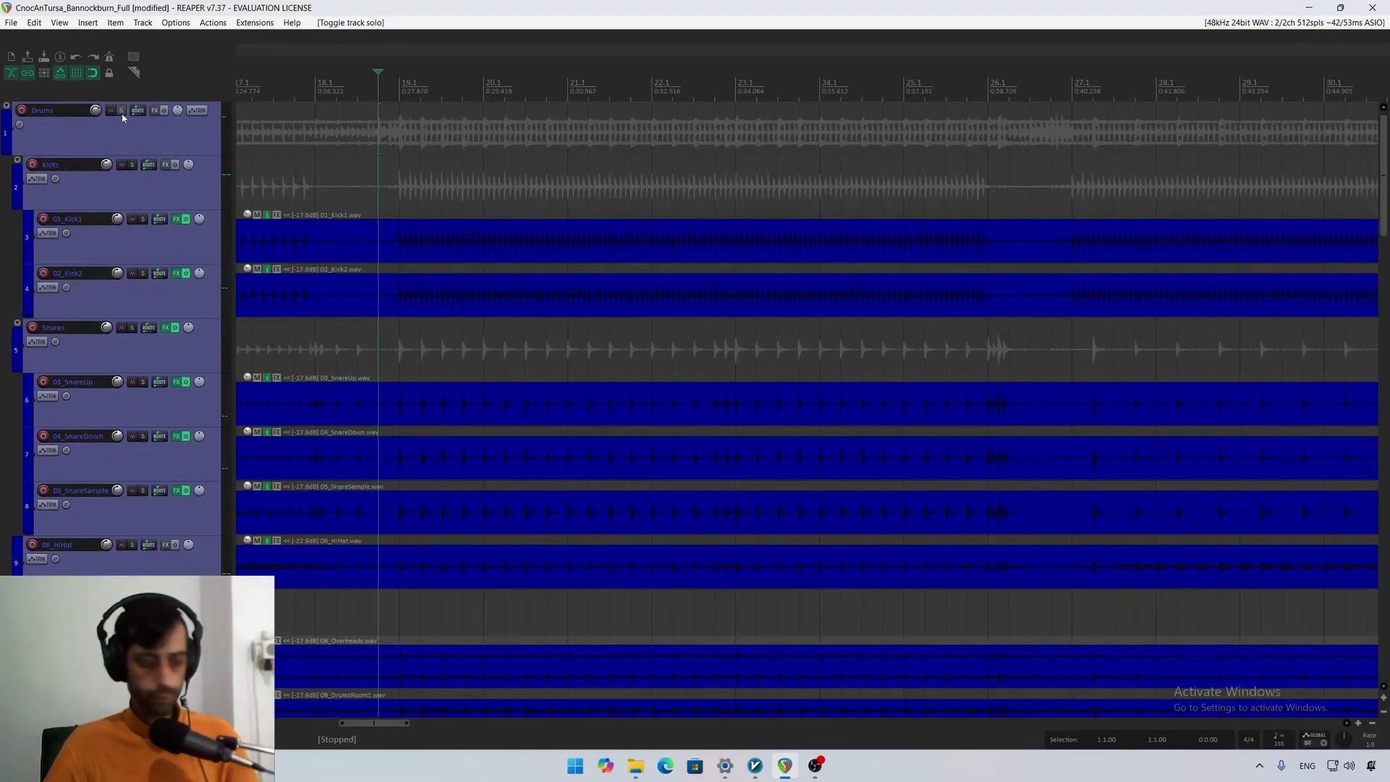
{"action": "key", "text": "space"}
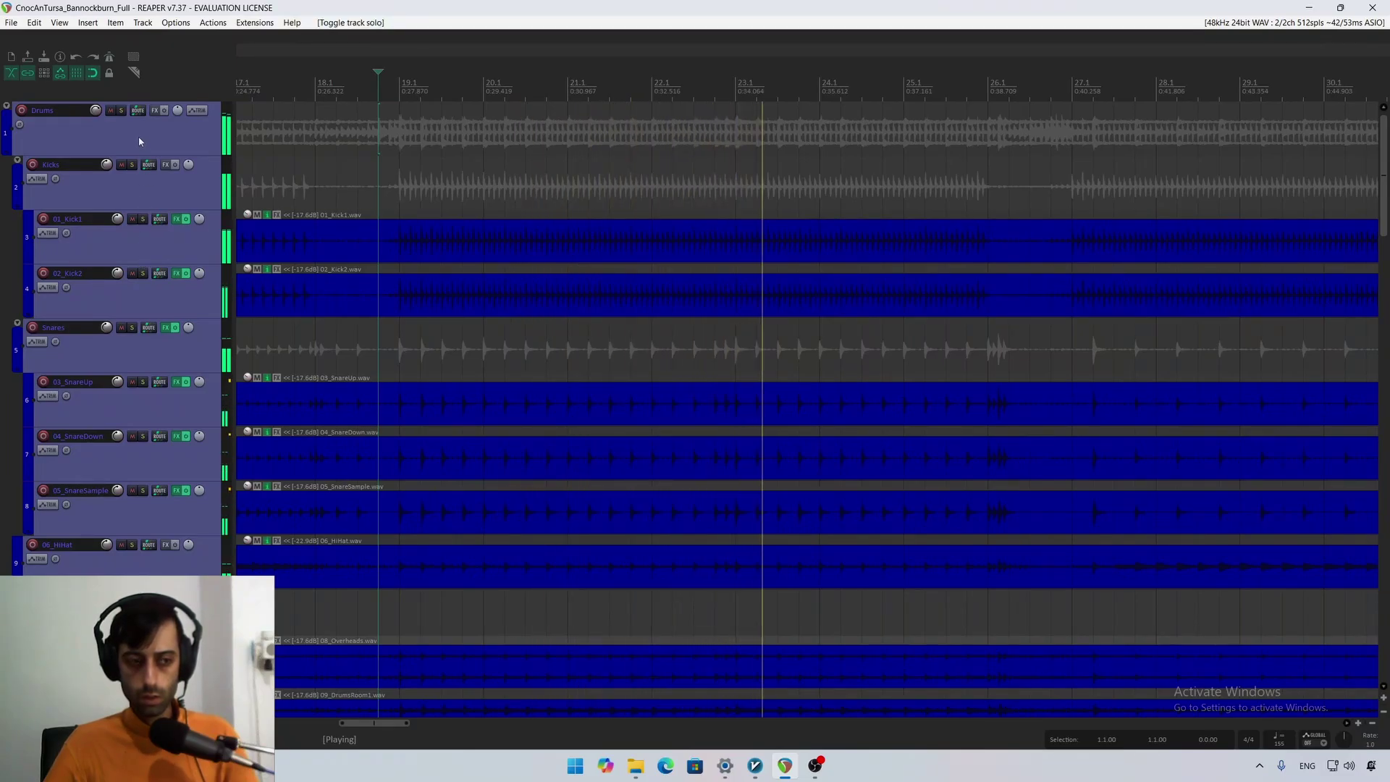
{"action": "left_click", "coordinate": [121, 111]}
{"action": "left_click", "coordinate": [120, 110]}
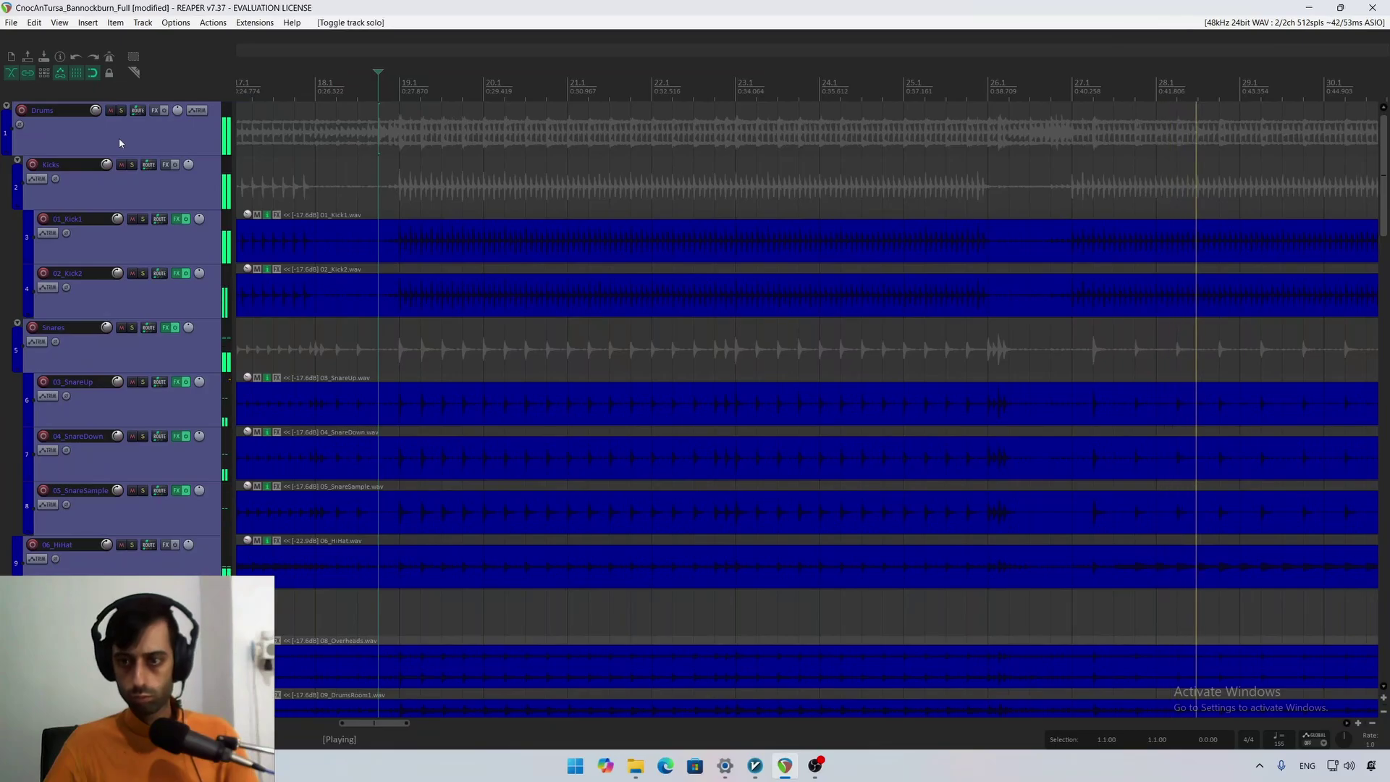
{"action": "scroll", "coordinate": [120, 143], "scroll_direction": "down", "scroll_amount": 3}
{"action": "scroll", "coordinate": [120, 143], "scroll_direction": "down", "scroll_amount": 6}
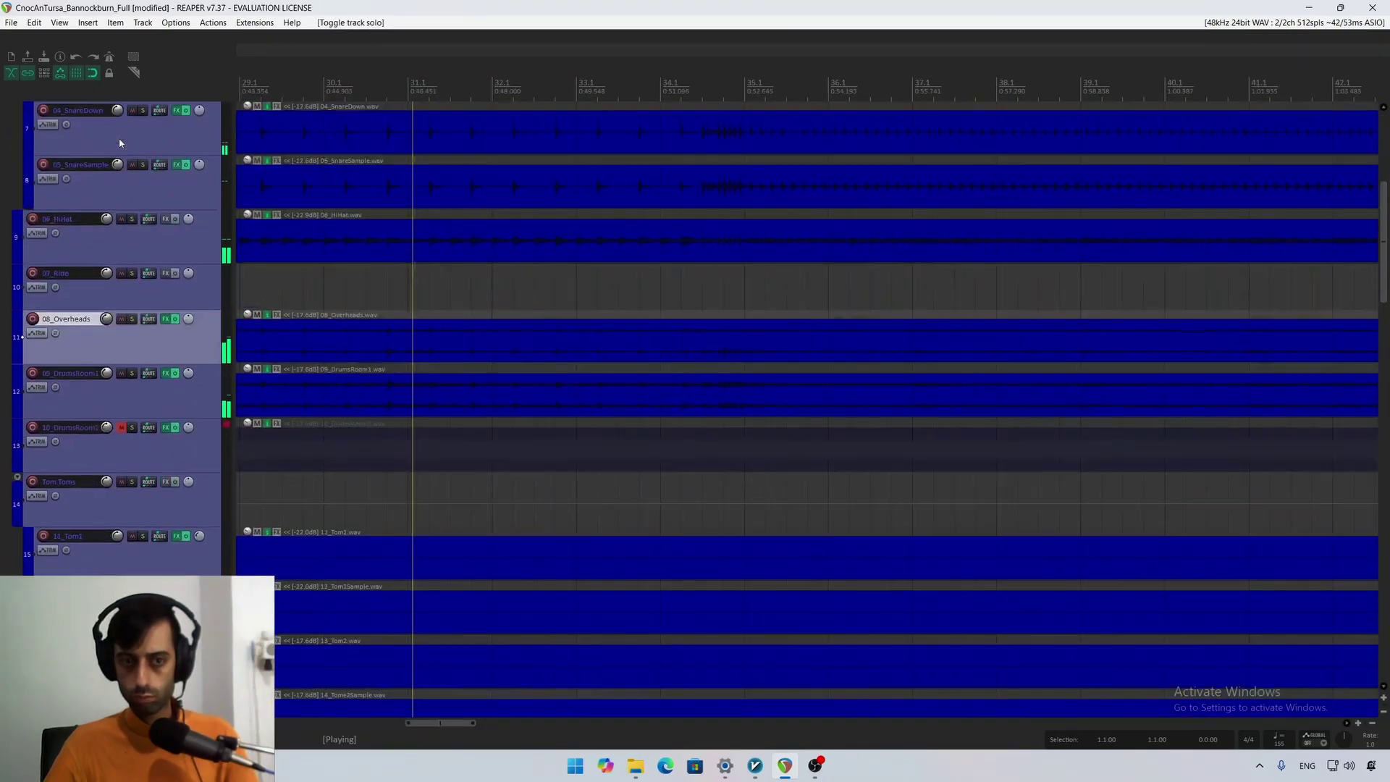
{"action": "scroll", "coordinate": [121, 143], "scroll_direction": "up", "scroll_amount": 9}
{"action": "key", "text": "space"}
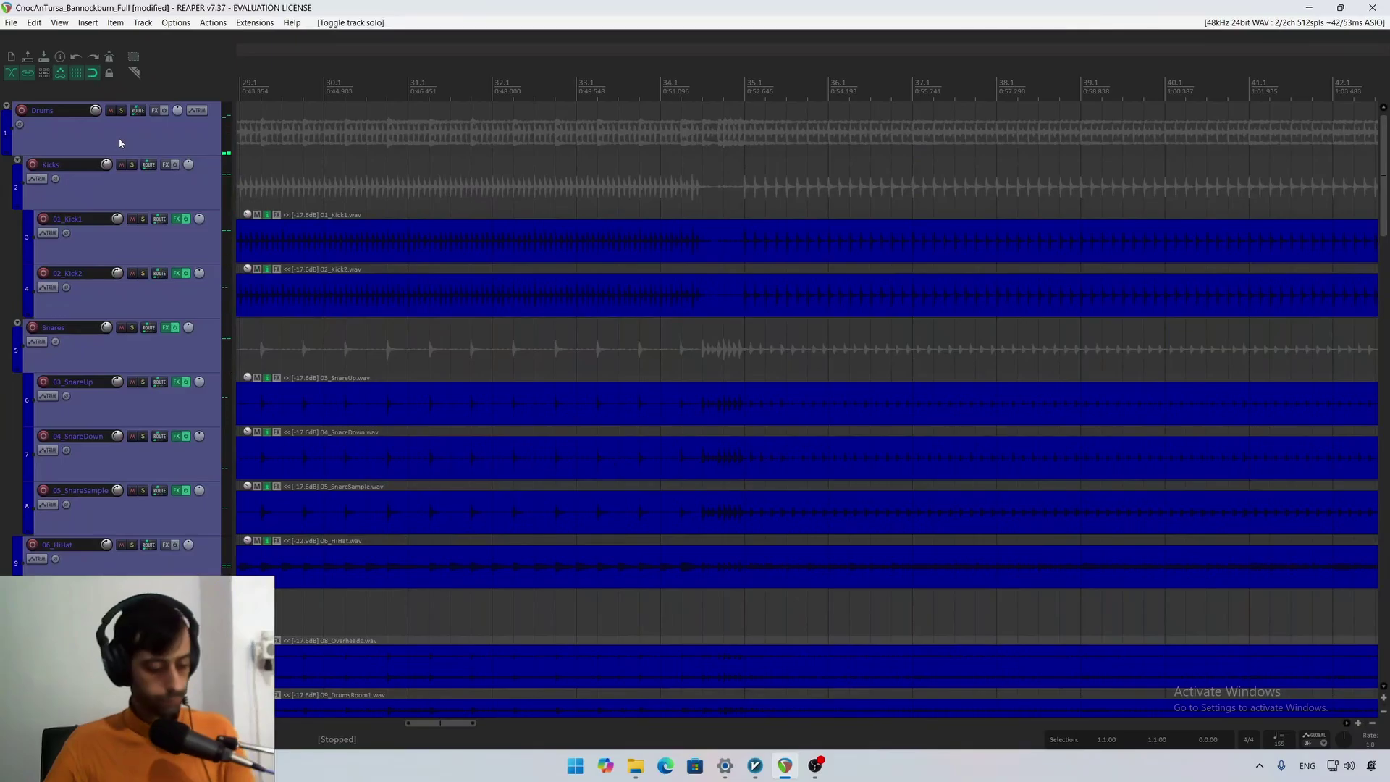
Step: Solo the Snares folder with its effects chain open, and move the effects window clear of the track controls
{"action": "left_click", "coordinate": [121, 351]}
{"action": "left_click", "coordinate": [132, 330]}
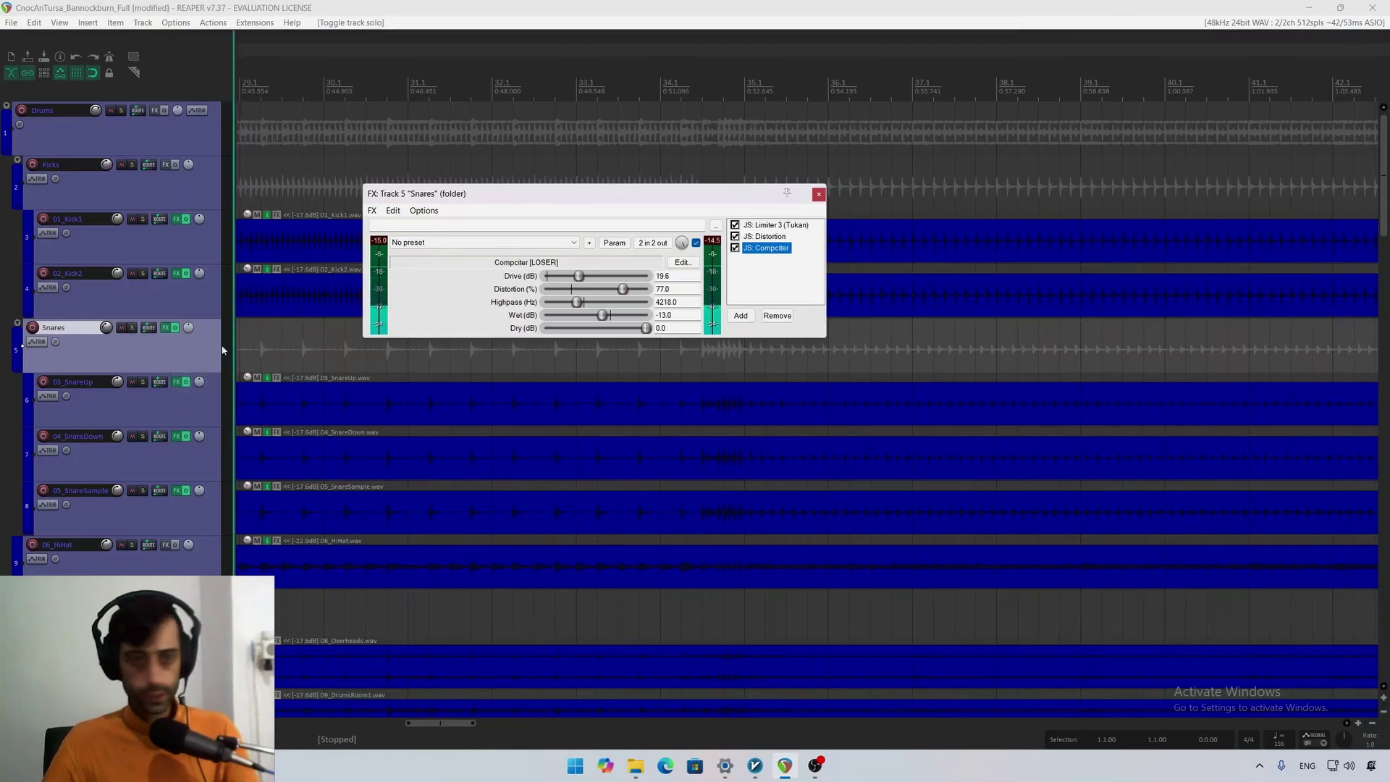
{"action": "left_click", "coordinate": [133, 328]}
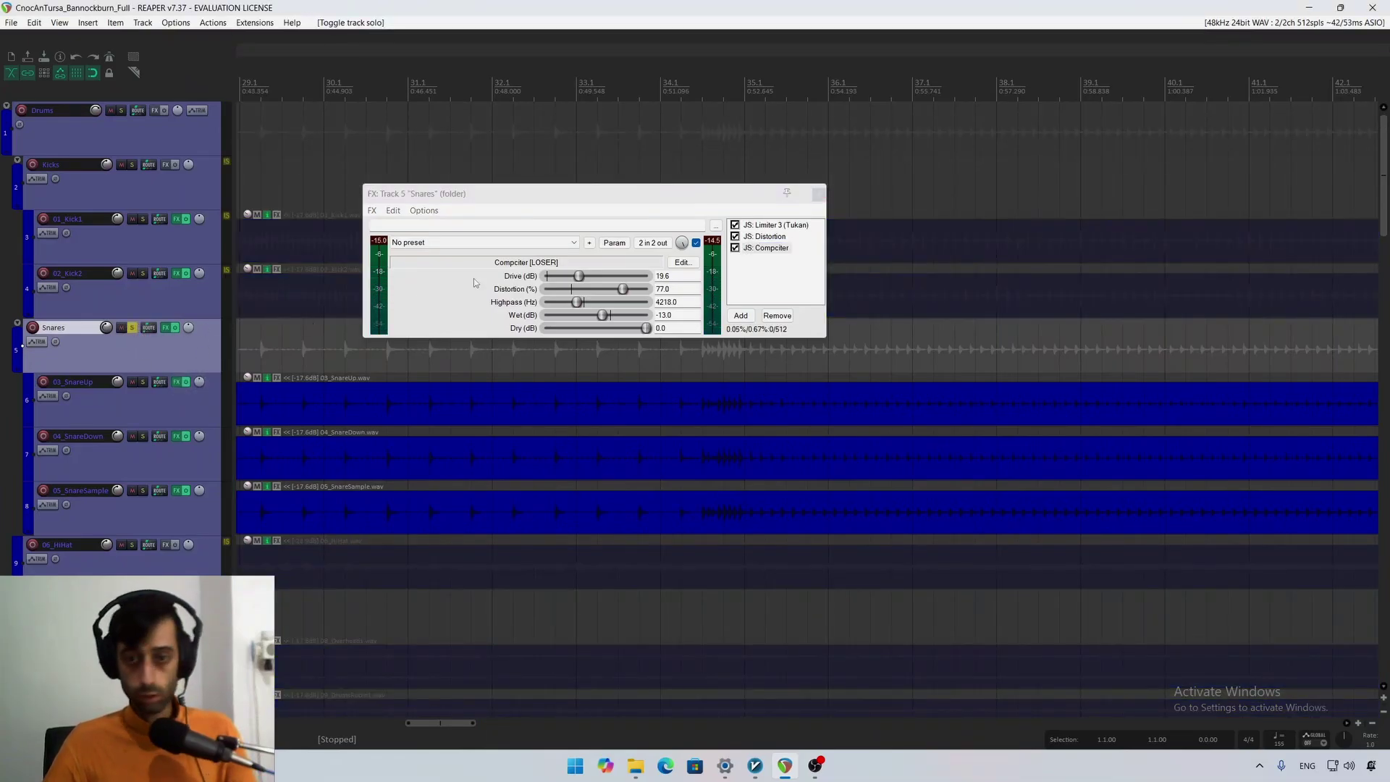
{"action": "left_click_drag", "start_coordinate": [588, 197], "coordinate": [661, 273]}
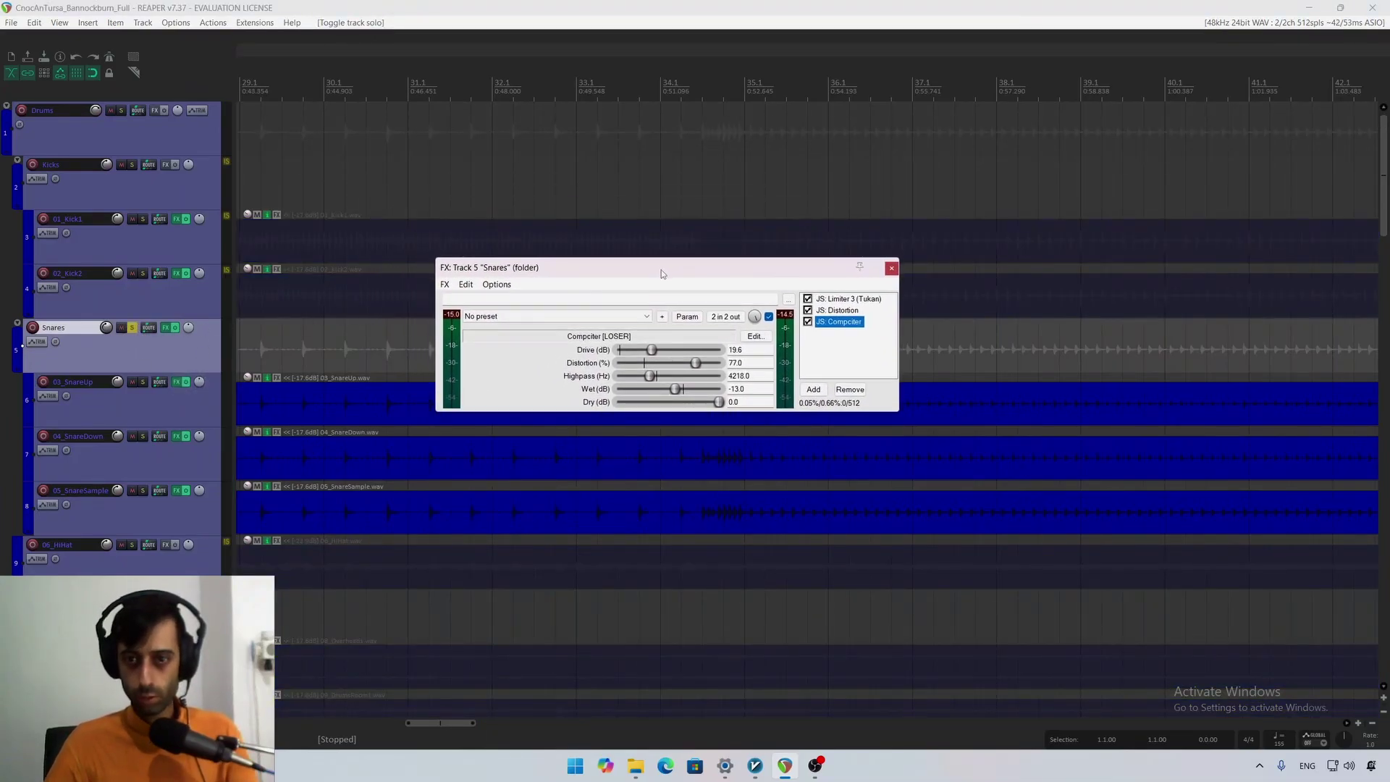
Step: Search the effects for "reaeq" and add ReaEQ after Compciter on the Snares folder
{"action": "right_click", "coordinate": [830, 350]}
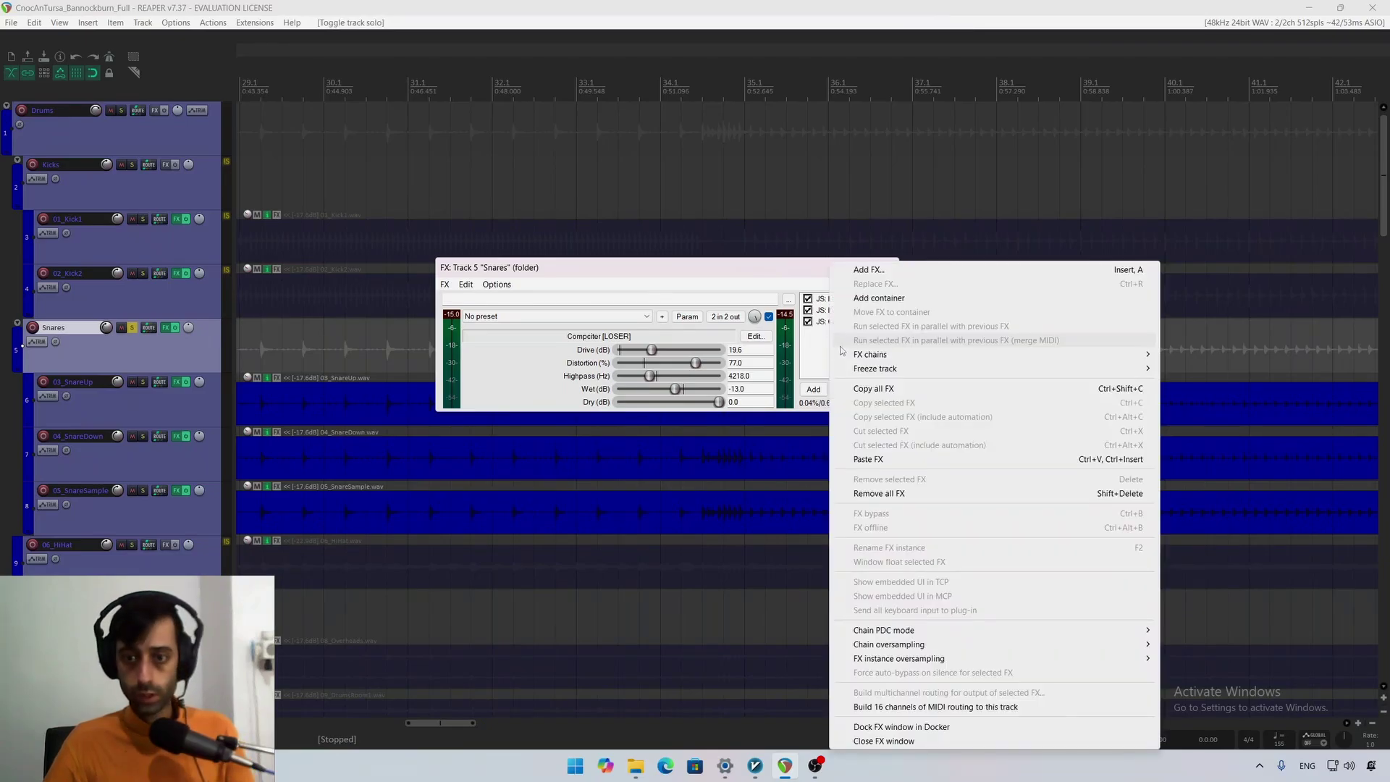
{"action": "left_click", "coordinate": [879, 279]}
{"action": "type", "text": "reaeq"}
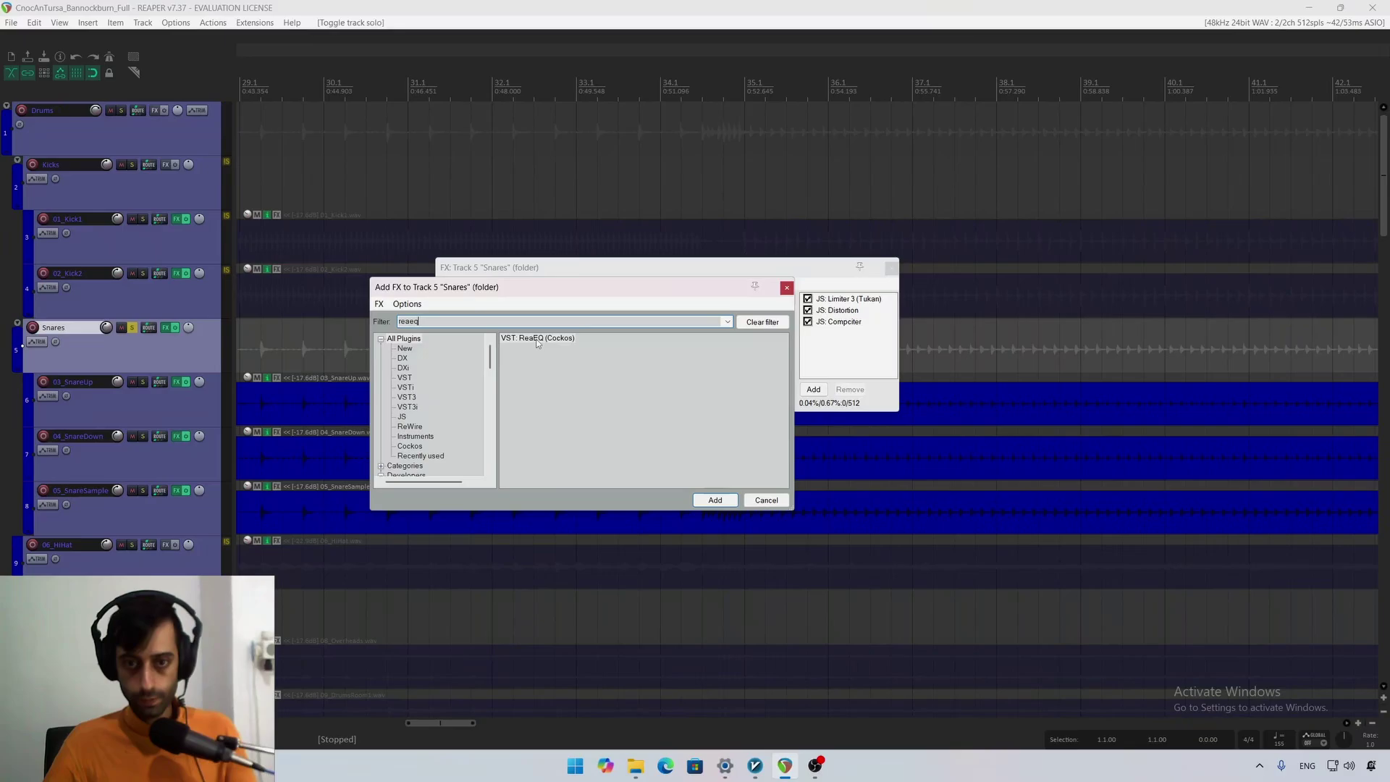
{"action": "double_click", "coordinate": [537, 339]}
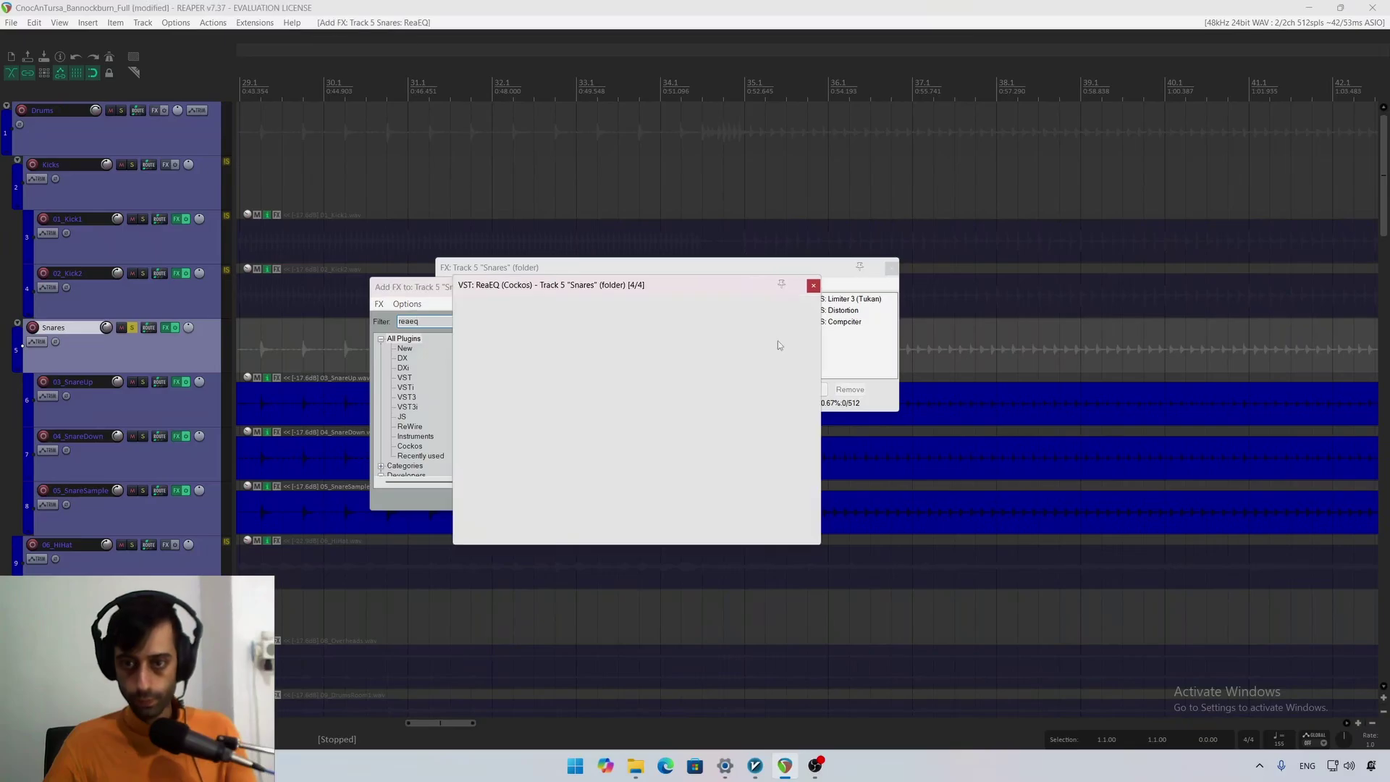
Step: Bypass Distortion and Compciter on the Snares folder, move ReaEQ directly after Limiter 3, and start playback
{"action": "left_click", "coordinate": [808, 322]}
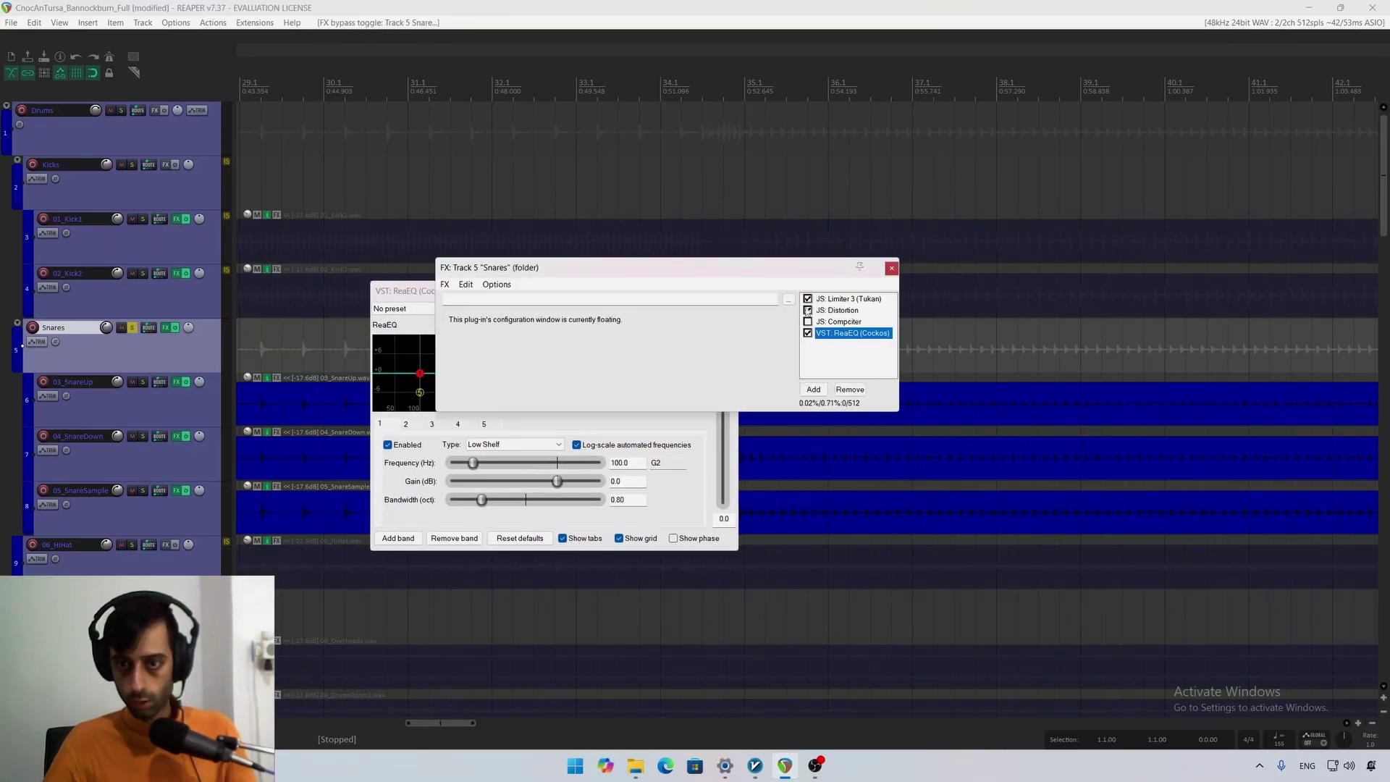
{"action": "left_click_drag", "start_coordinate": [843, 333], "coordinate": [837, 312]}
{"action": "key", "text": "space"}
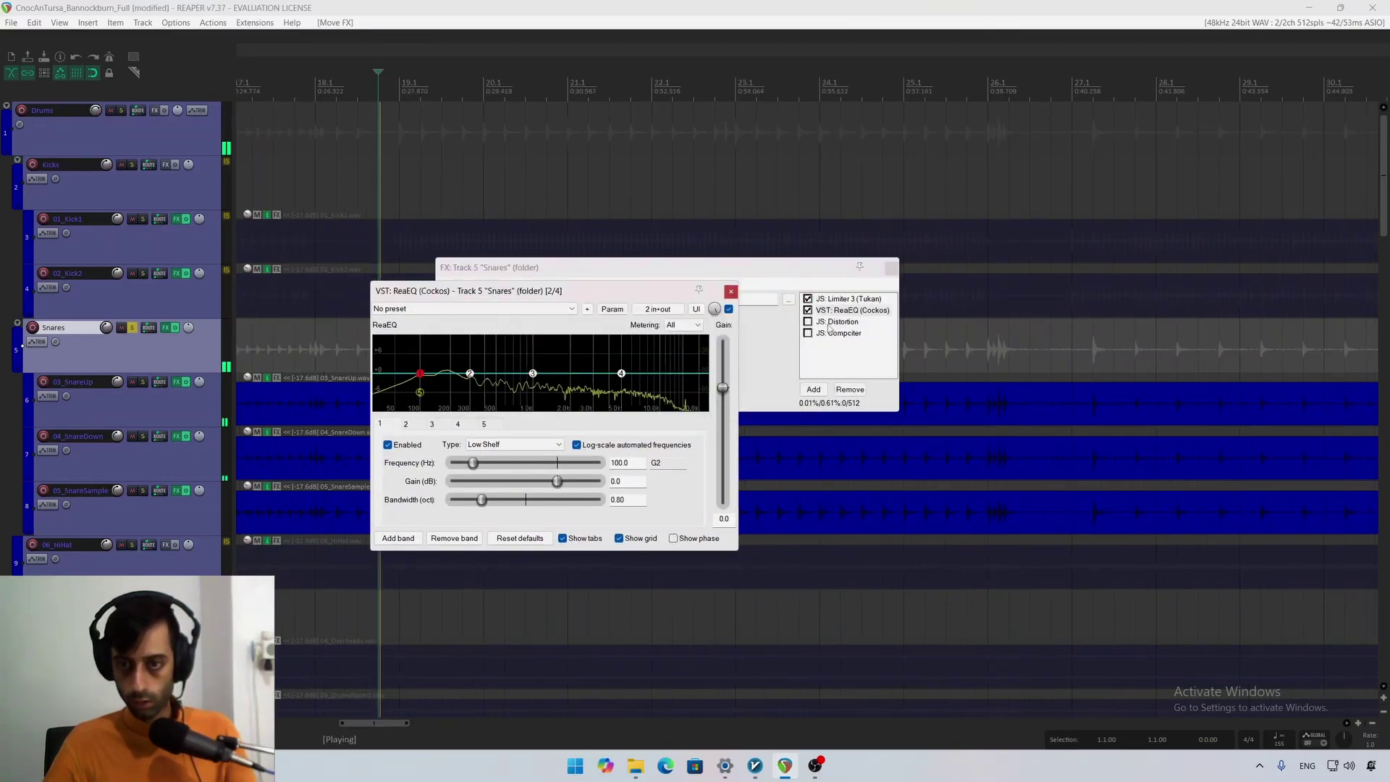
Step: Shape ReaEQ with a band 3 boost, an added band 6 cut below it, and a band 4 high shelf at 4716 Hz, 2.5 dB, 3.20 oct
{"action": "left_click_drag", "start_coordinate": [530, 378], "coordinate": [624, 370]}
{"action": "double_click", "coordinate": [548, 384]}
{"action": "scroll", "coordinate": [543, 384], "scroll_direction": "down", "scroll_amount": 5}
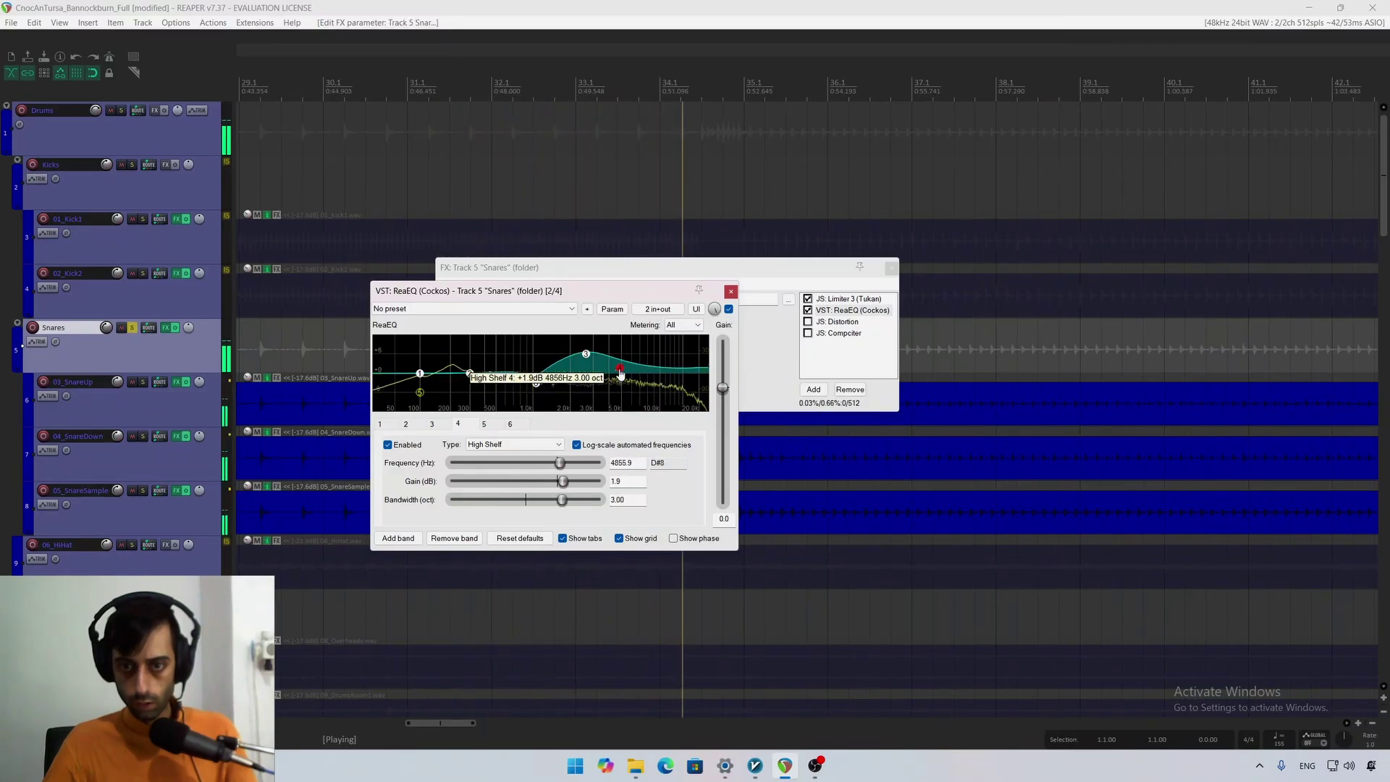
Step: Re-enable Distortion with gain 4, hardness 8 and max volume -21 dB, and re-enable Compciter with wet level -24 dB
{"action": "left_click", "coordinate": [808, 321]}
{"action": "left_click", "coordinate": [822, 322]}
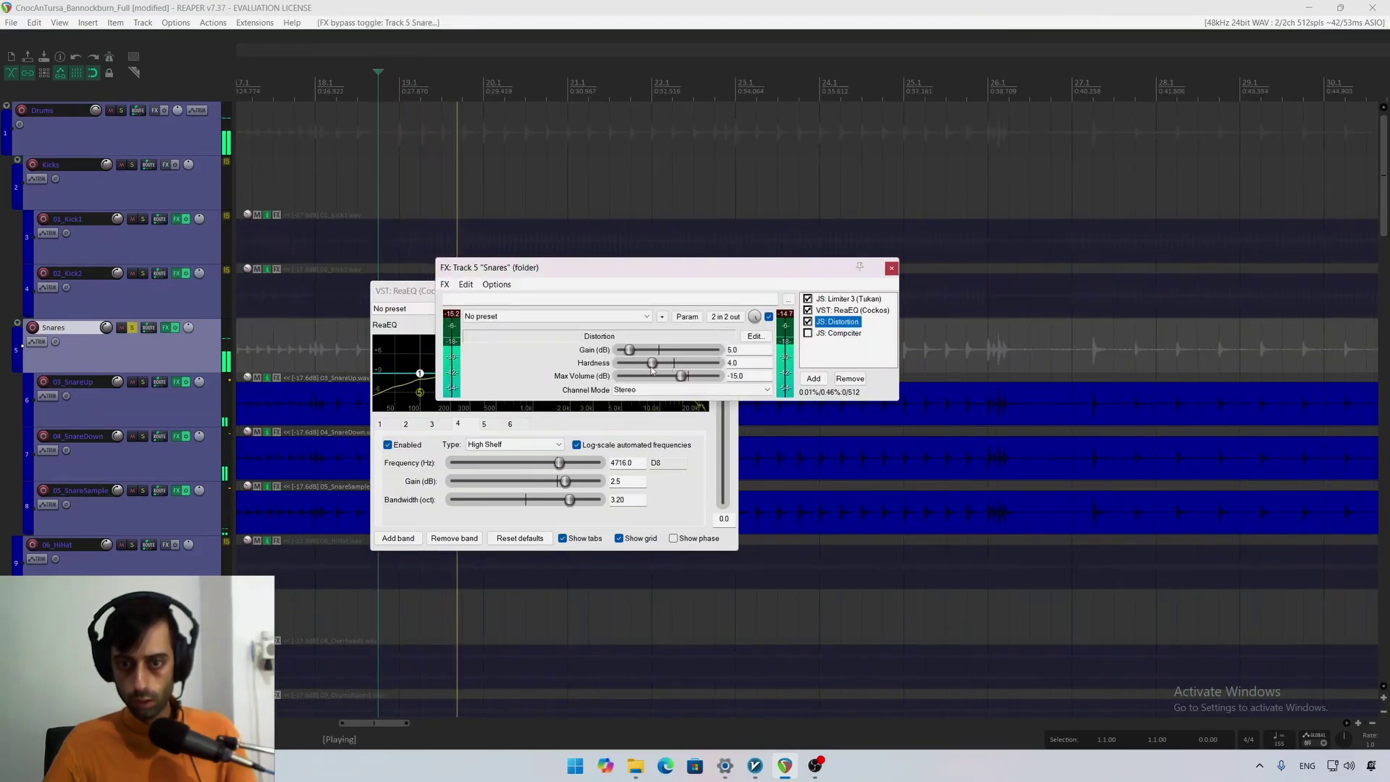
{"action": "left_click_drag", "start_coordinate": [651, 368], "coordinate": [677, 380]}
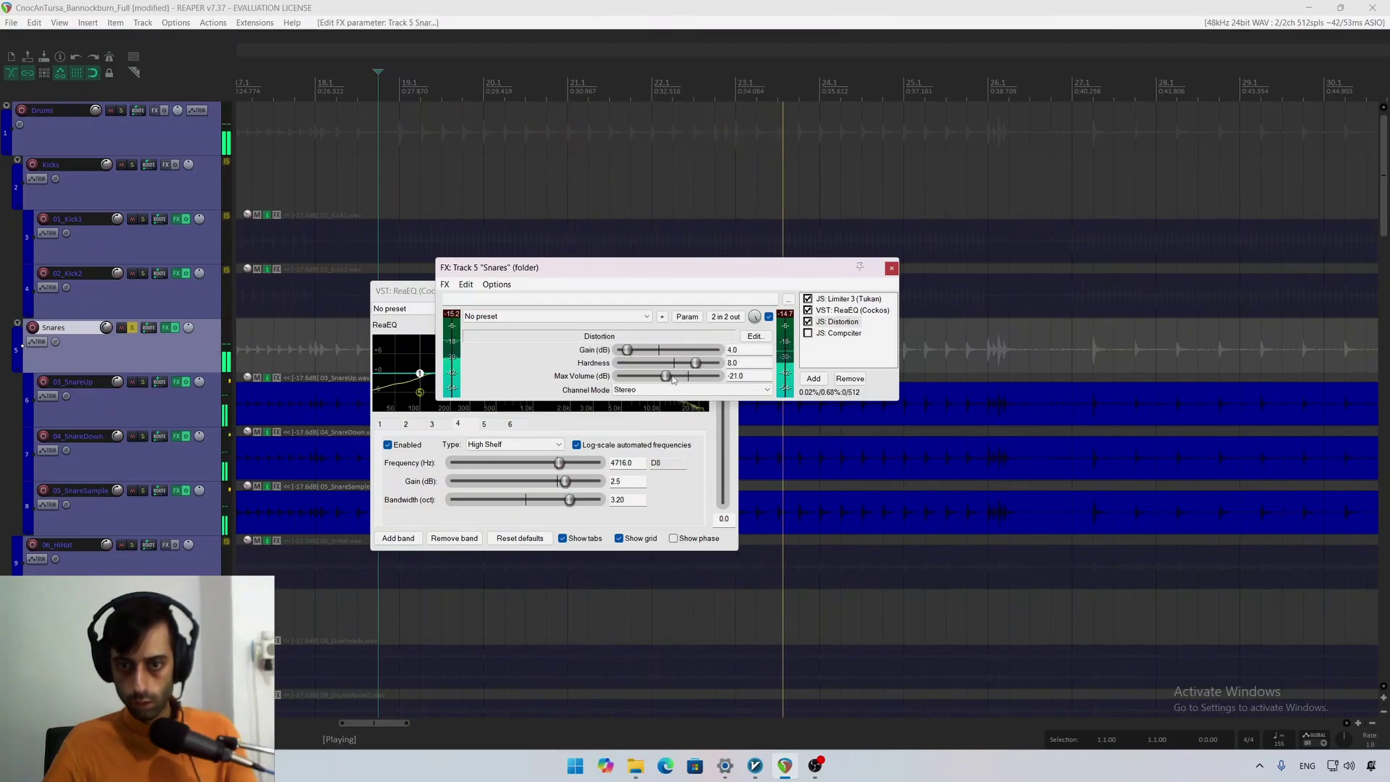
{"action": "left_click", "coordinate": [808, 333]}
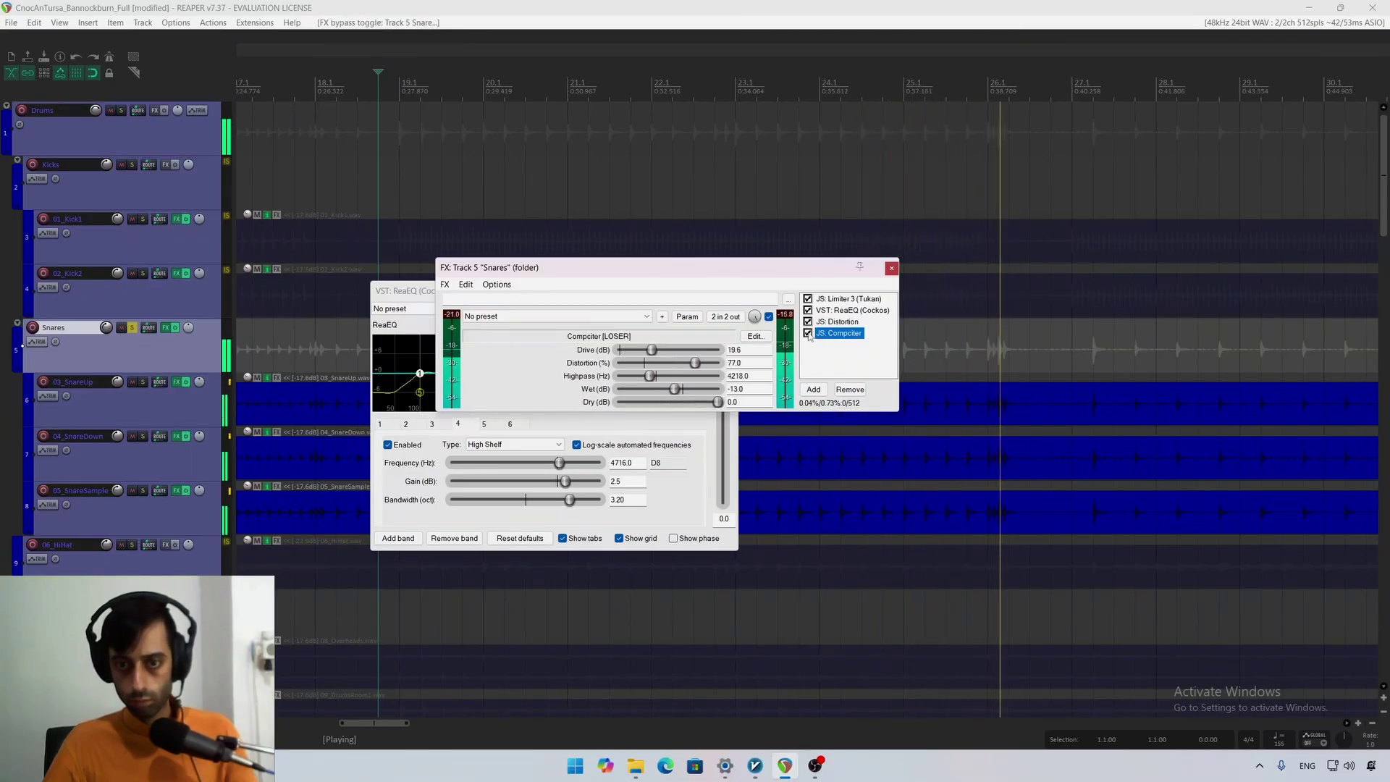
{"action": "left_click_drag", "start_coordinate": [682, 393], "coordinate": [665, 397]}
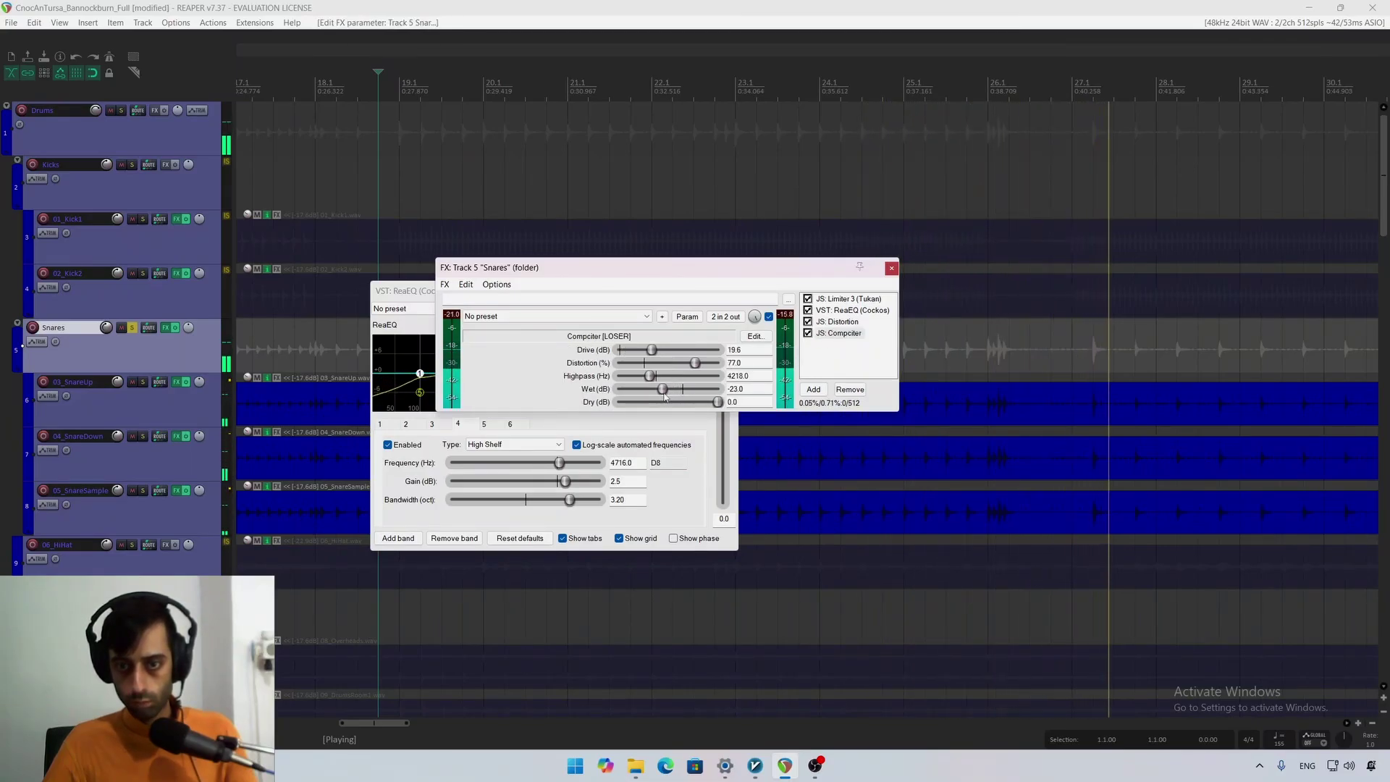
Step: Close the effects windows, unsolo the Snares folder, and adjust its volume while the full mix plays
{"action": "left_click", "coordinate": [891, 268]}
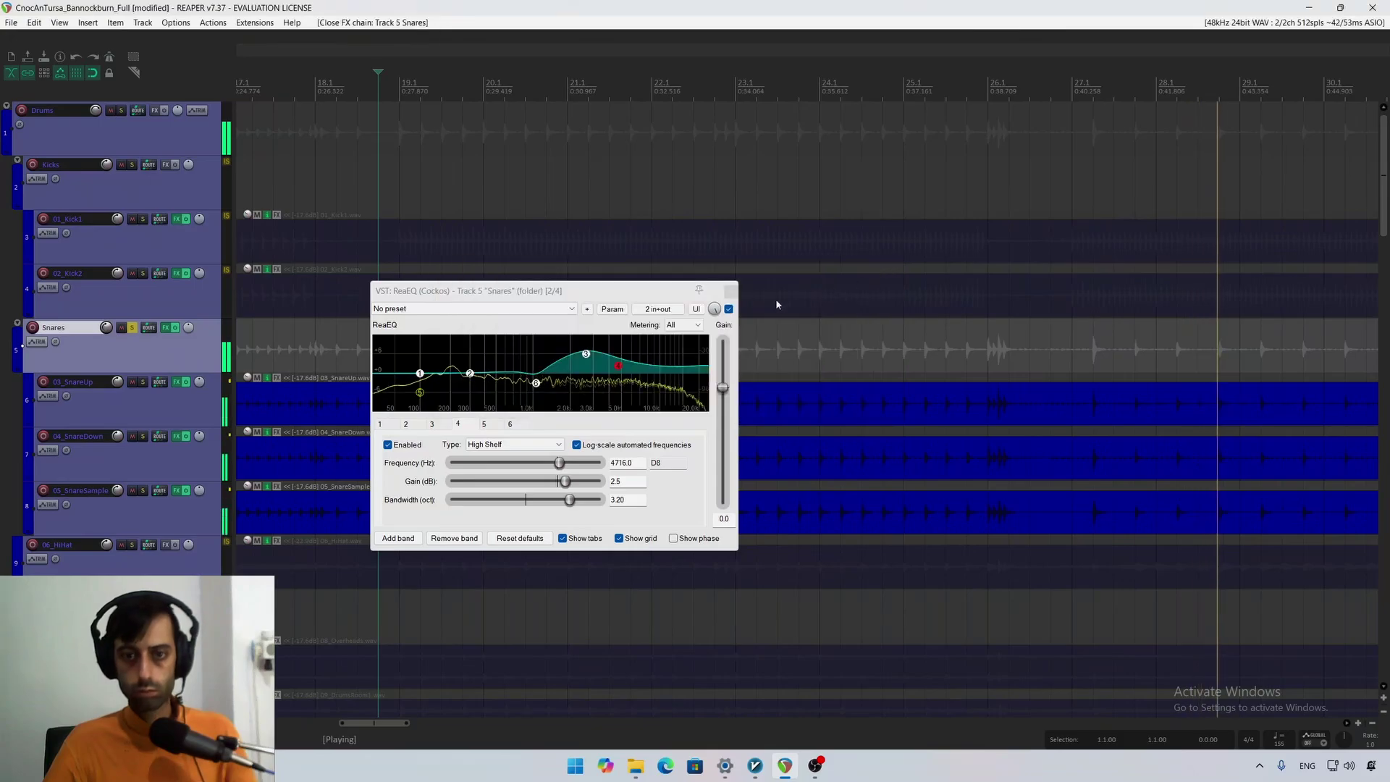
{"action": "left_click", "coordinate": [730, 293]}
{"action": "left_click", "coordinate": [131, 327]}
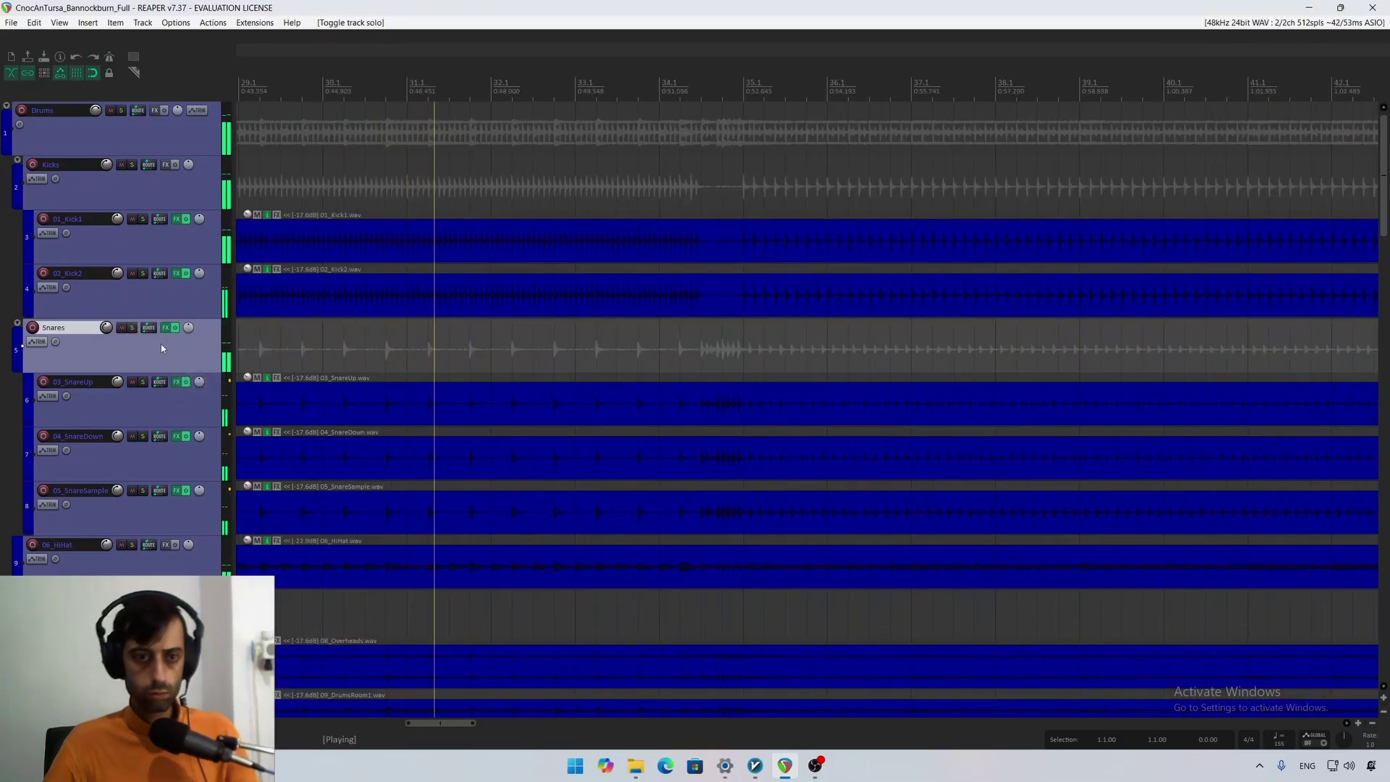
{"action": "left_click_drag", "start_coordinate": [106, 327], "coordinate": [108, 331]}
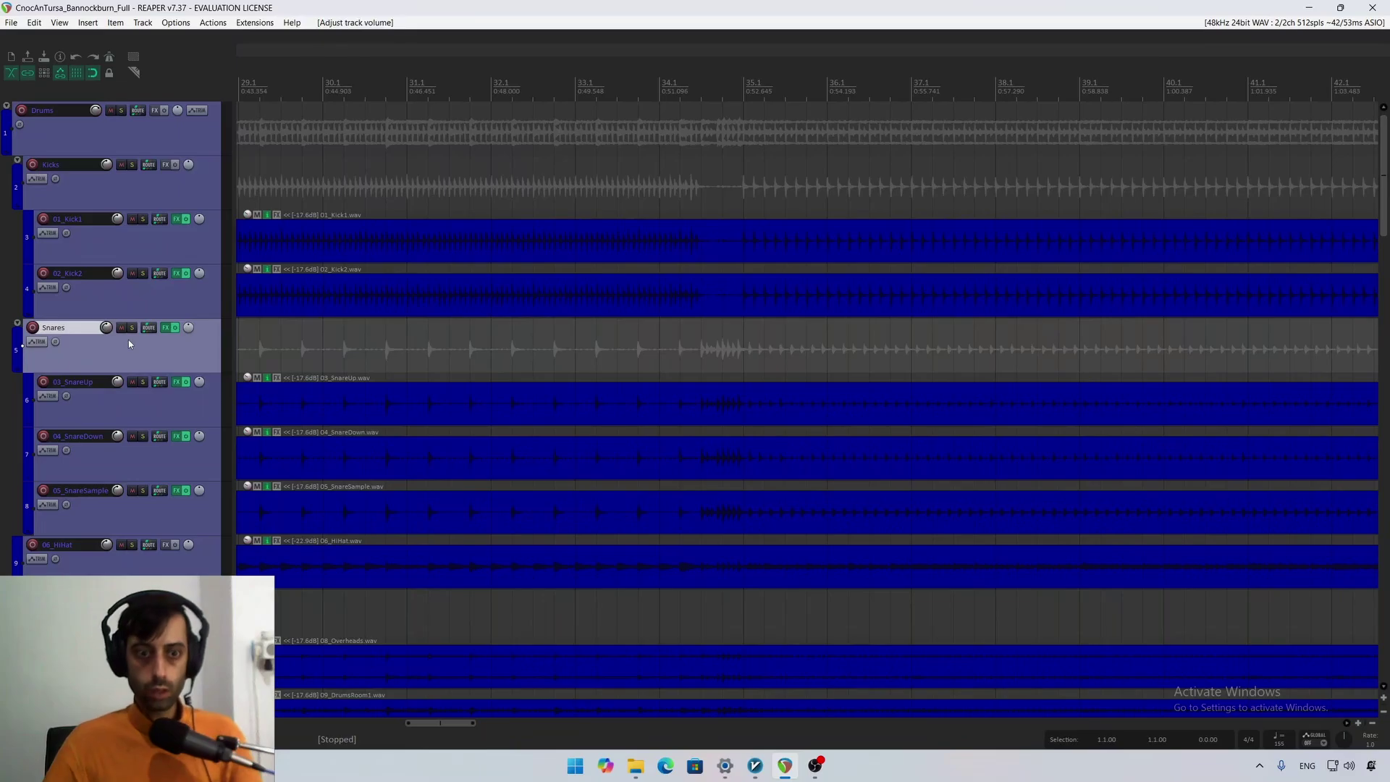
Step: Reopen the Snares folder's effects chain, search for "distortion", and add JS: Distortion (Fuzz) after Compciter
{"action": "left_click", "coordinate": [173, 328]}
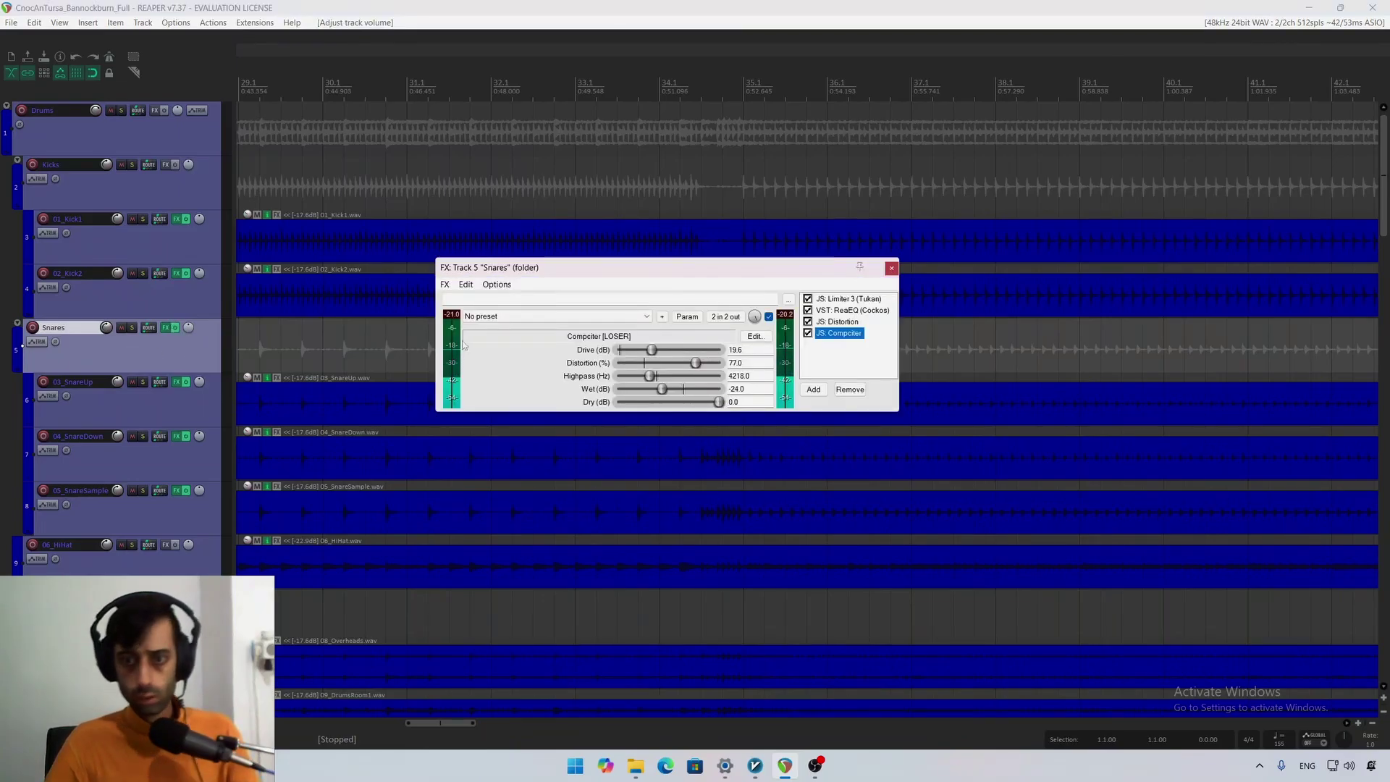
{"action": "right_click", "coordinate": [832, 358]}
{"action": "left_click", "coordinate": [851, 267]}
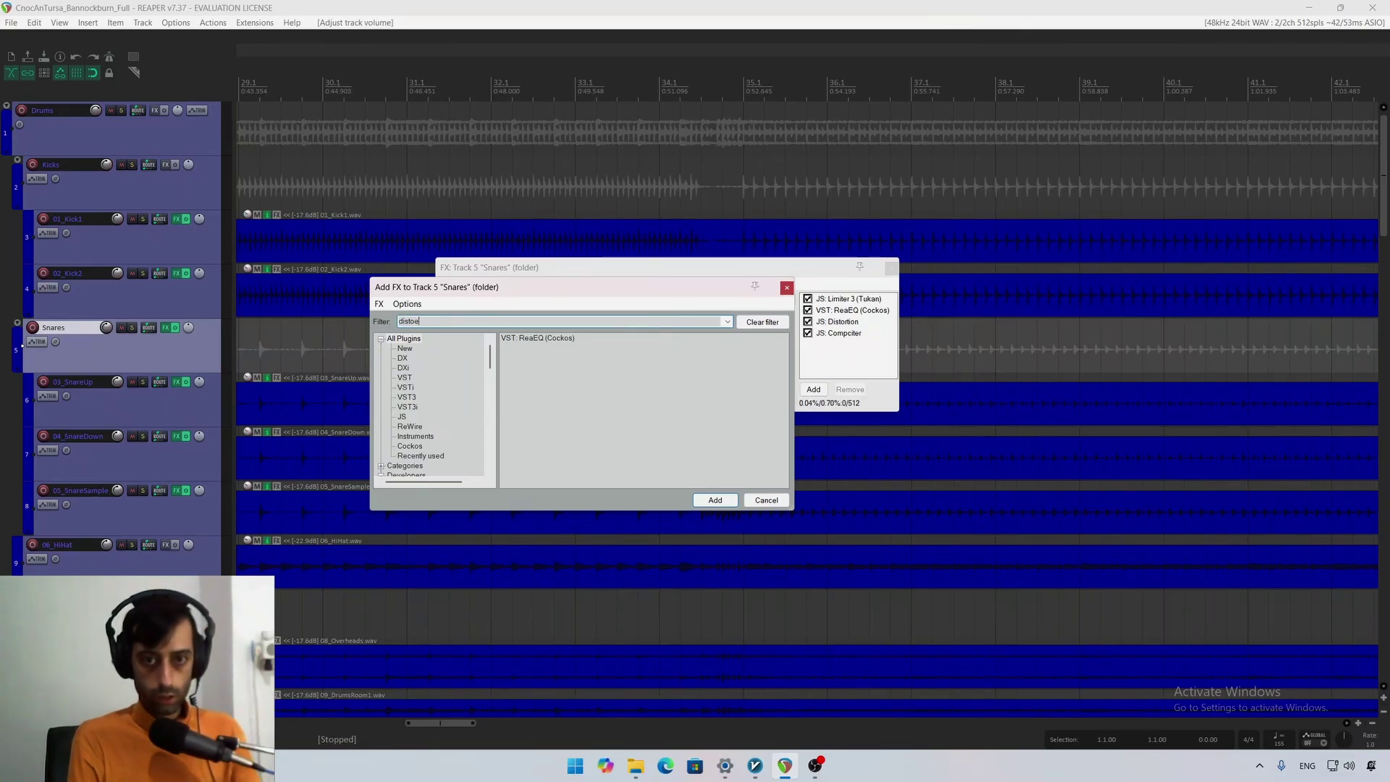
{"action": "key", "text": "Down"}
{"action": "key", "text": "Down"}
{"action": "key", "text": "Down"}
{"action": "key", "text": "Down"}
{"action": "key", "text": "Down"}
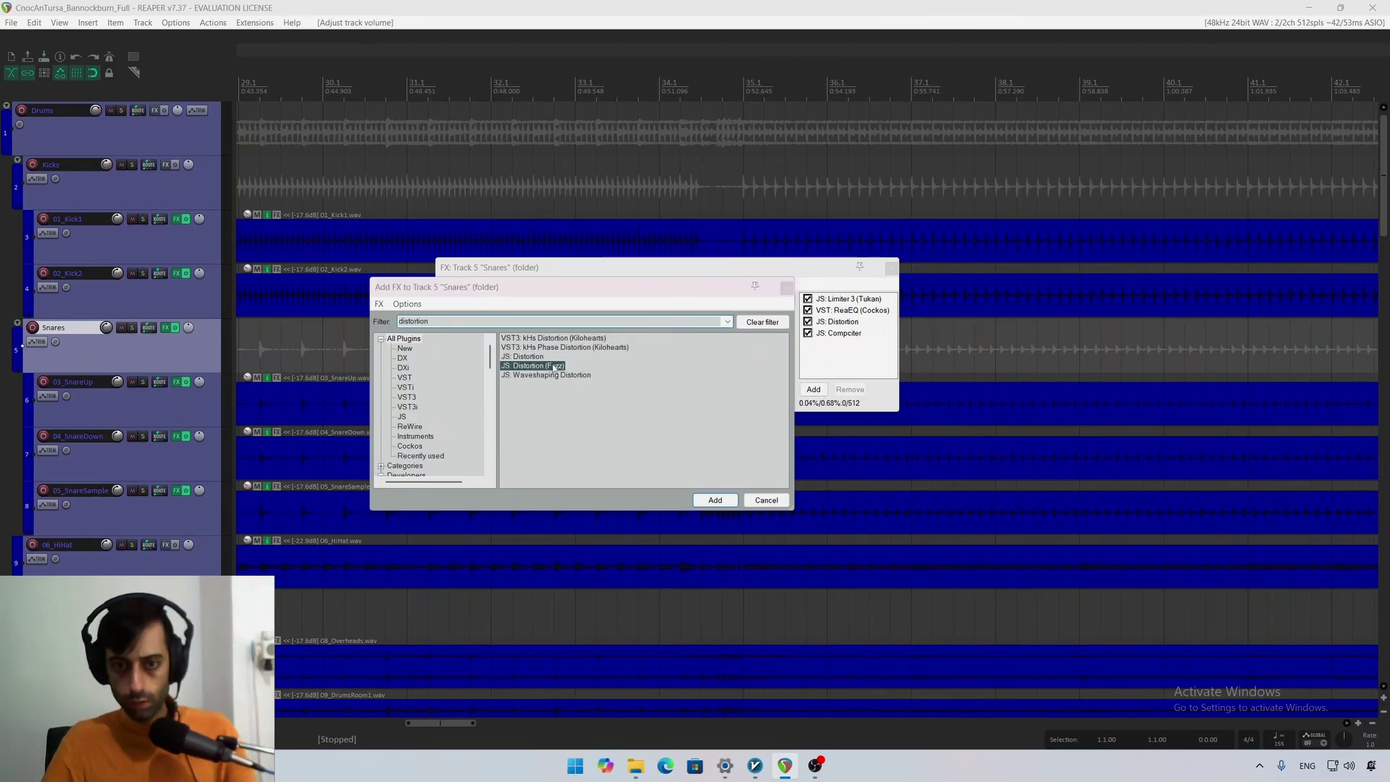
{"action": "key", "text": "Return"}
Step: Solo the Snares folder and set the Distortion (Fuzz) channel mode to Stereo
{"action": "key", "text": "space"}
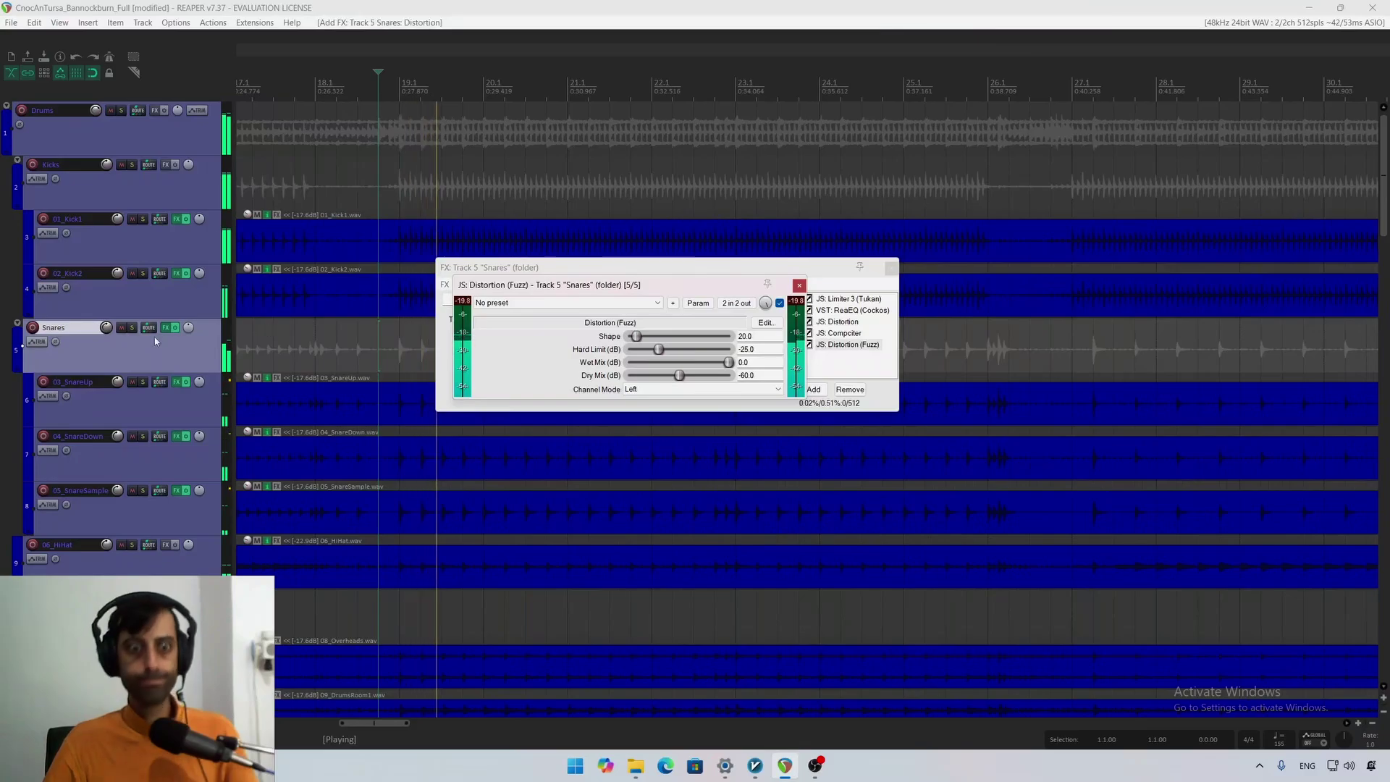
{"action": "left_click", "coordinate": [132, 327]}
{"action": "key", "text": "space"}
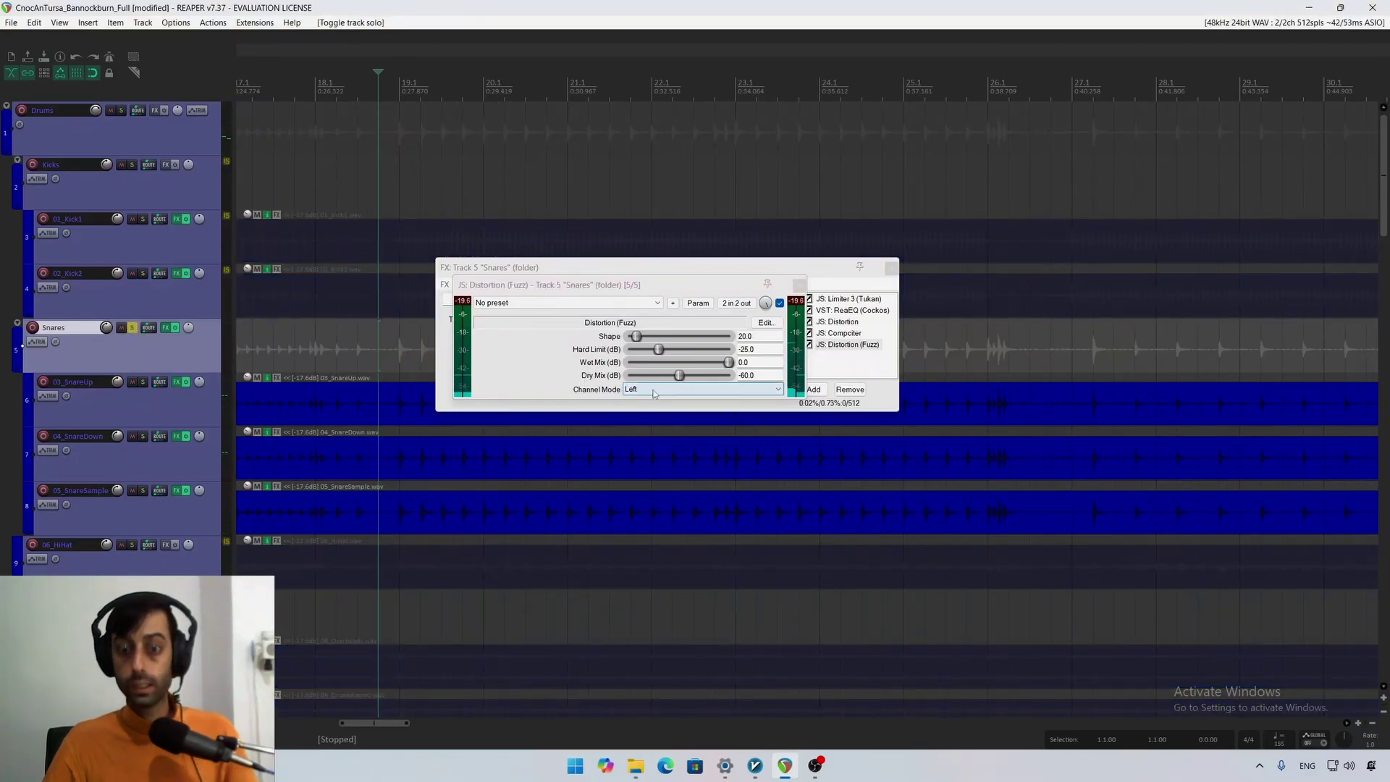
{"action": "left_click", "coordinate": [653, 389]}
{"action": "left_click", "coordinate": [674, 399]}
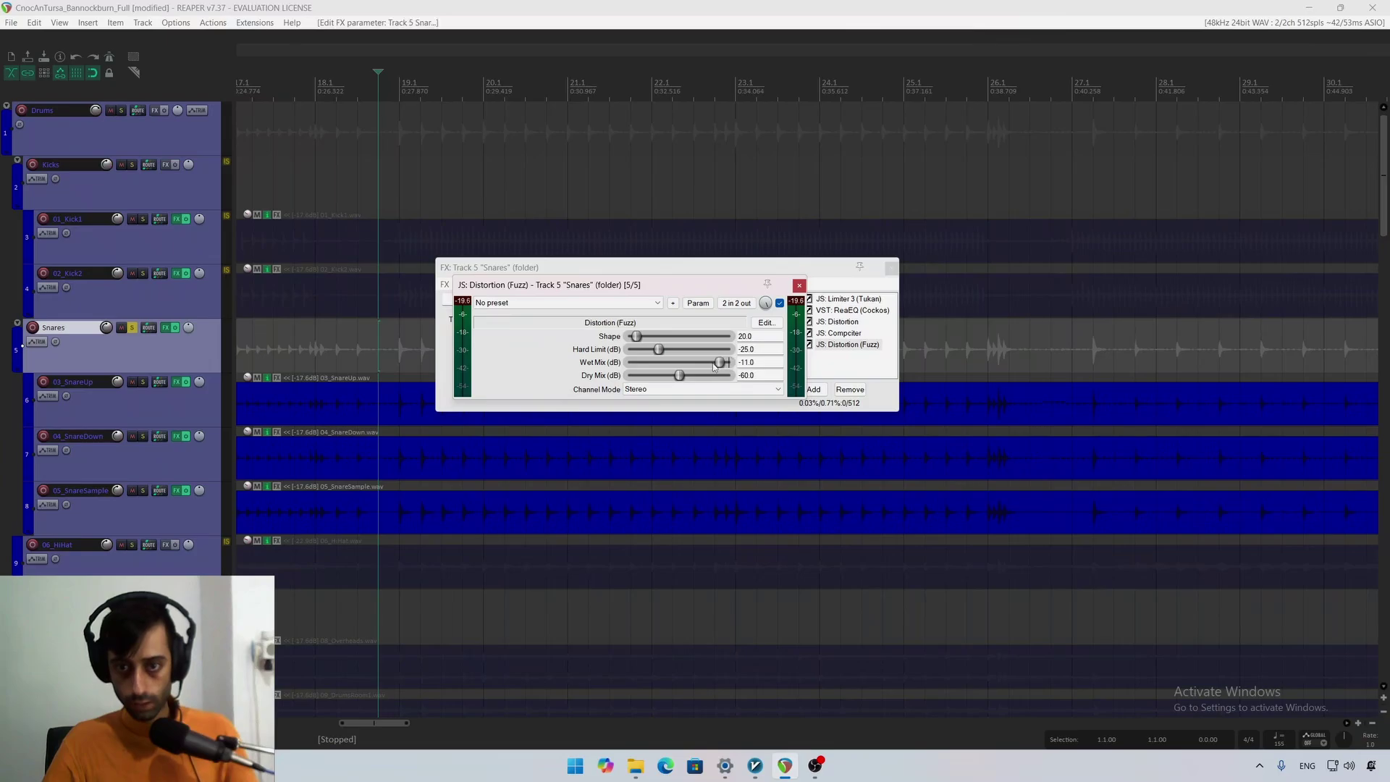
Step: During playback, set Distortion (Fuzz) to shape 167, hard limit -31 dB, wet mix -36 dB and dry mix 0 dB
{"action": "key", "text": "space"}
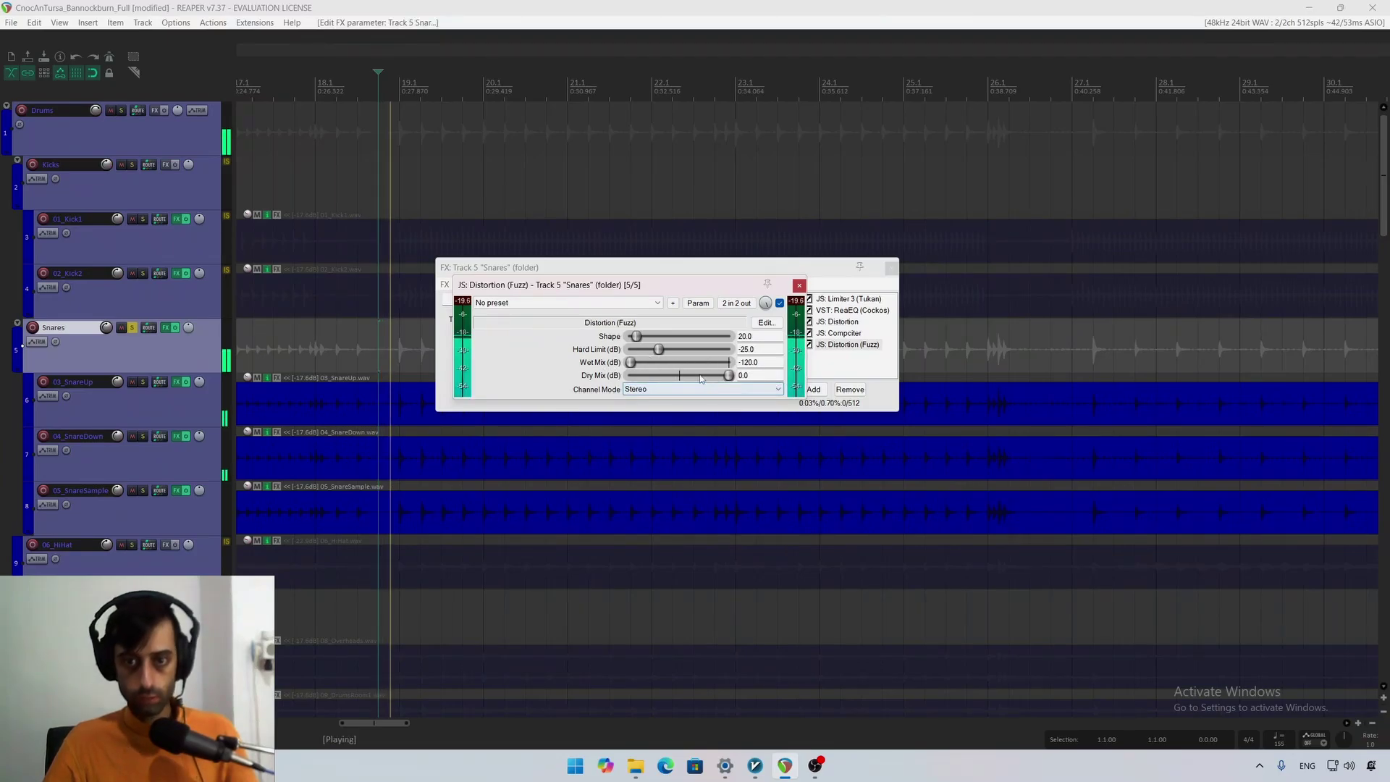
{"action": "left_click_drag", "start_coordinate": [631, 362], "coordinate": [717, 352]}
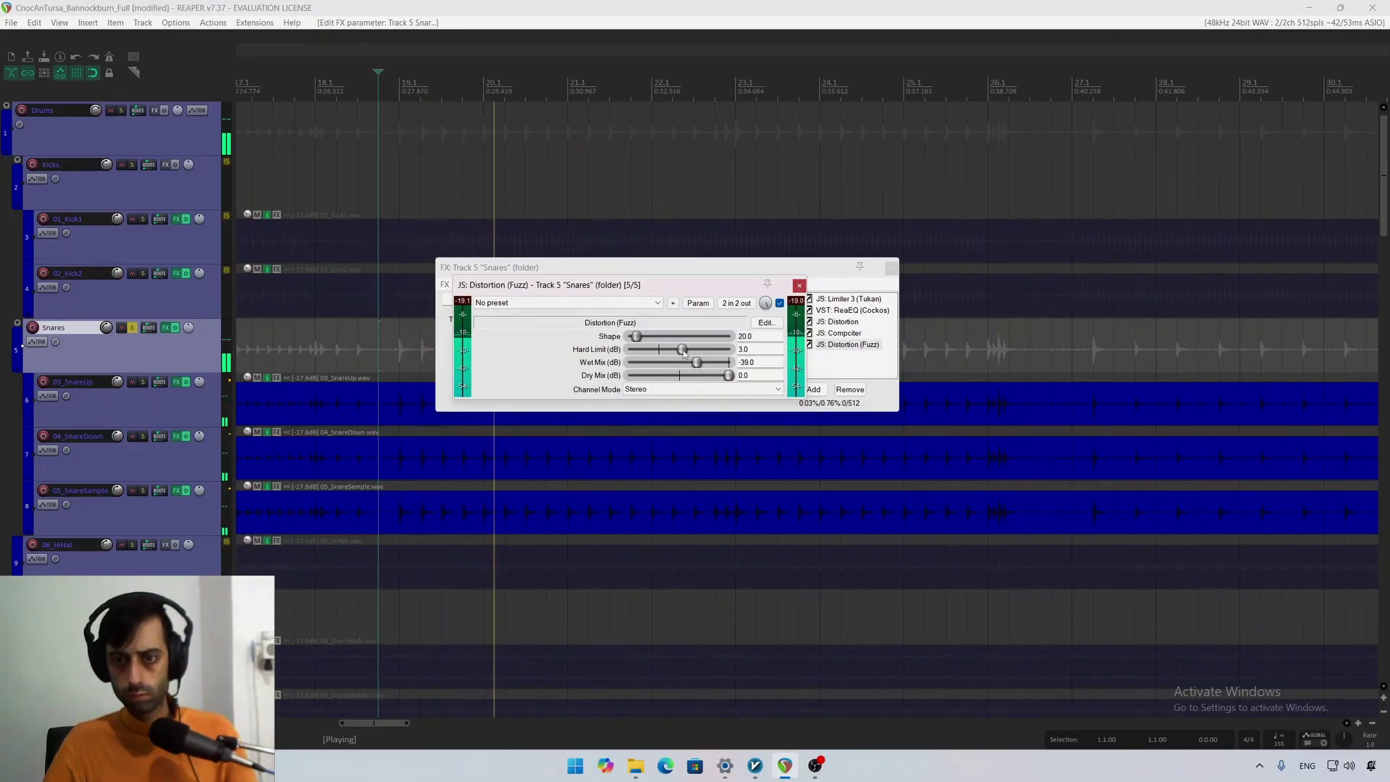
{"action": "left_click_drag", "start_coordinate": [636, 336], "coordinate": [698, 340]}
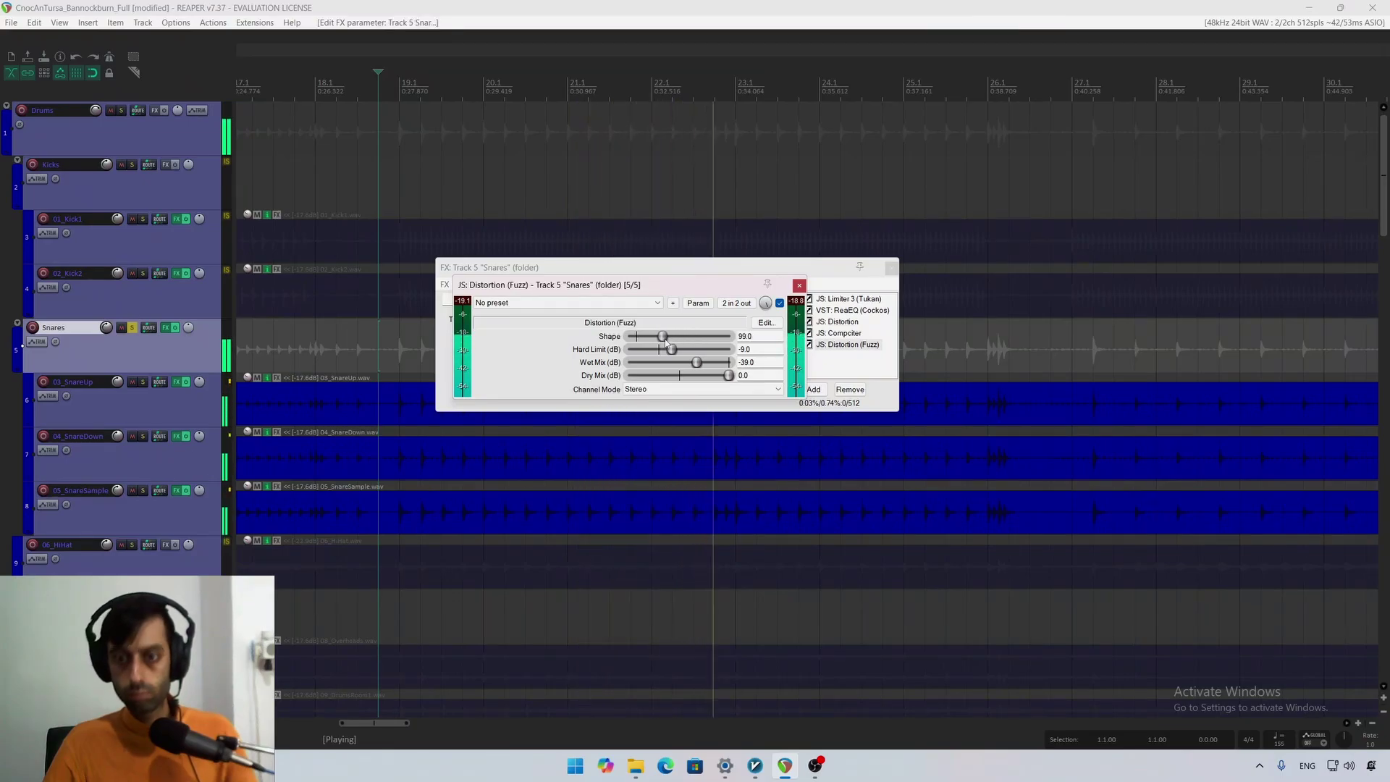
{"action": "left_click_drag", "start_coordinate": [664, 339], "coordinate": [661, 339]}
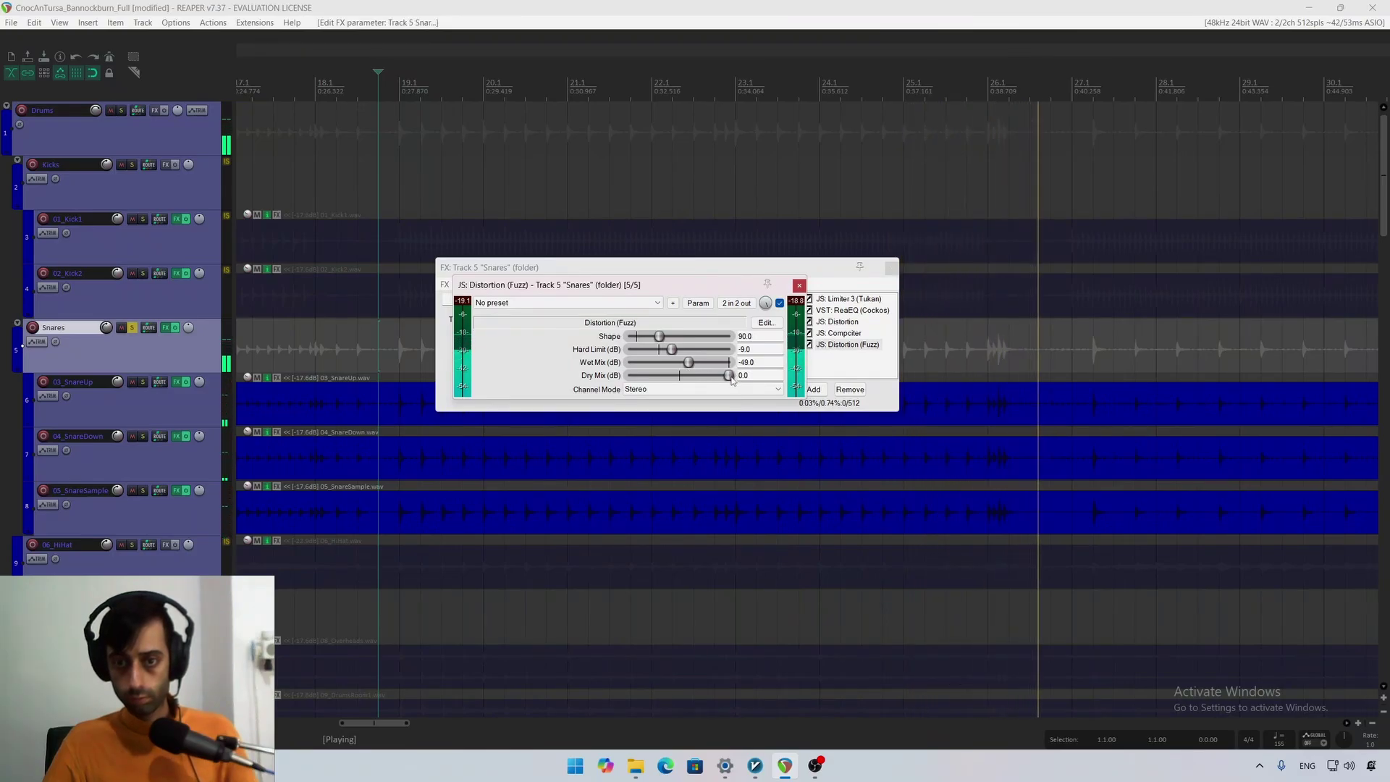
{"action": "left_click_drag", "start_coordinate": [728, 376], "coordinate": [626, 351]}
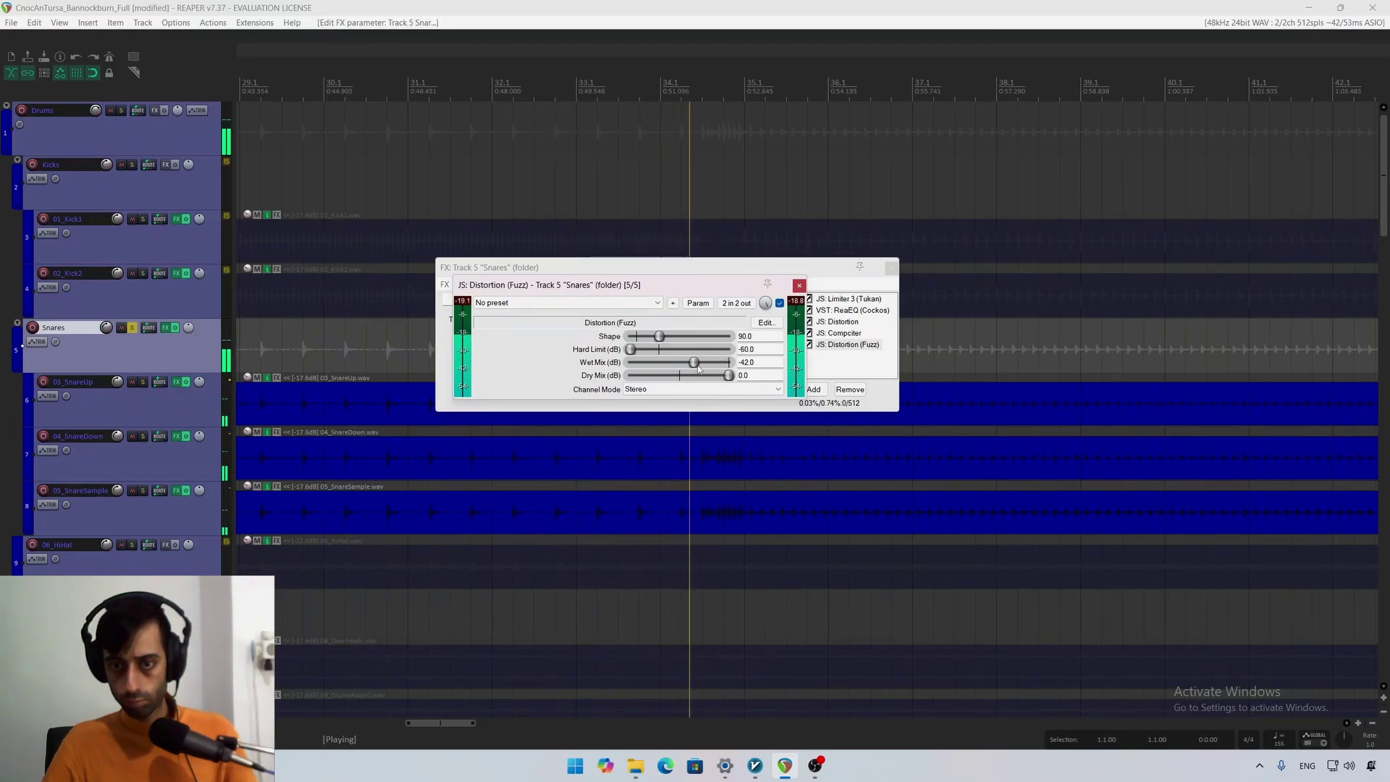
{"action": "left_click_drag", "start_coordinate": [708, 367], "coordinate": [657, 352]}
{"action": "key", "text": "space"}
{"action": "key", "text": "space"}
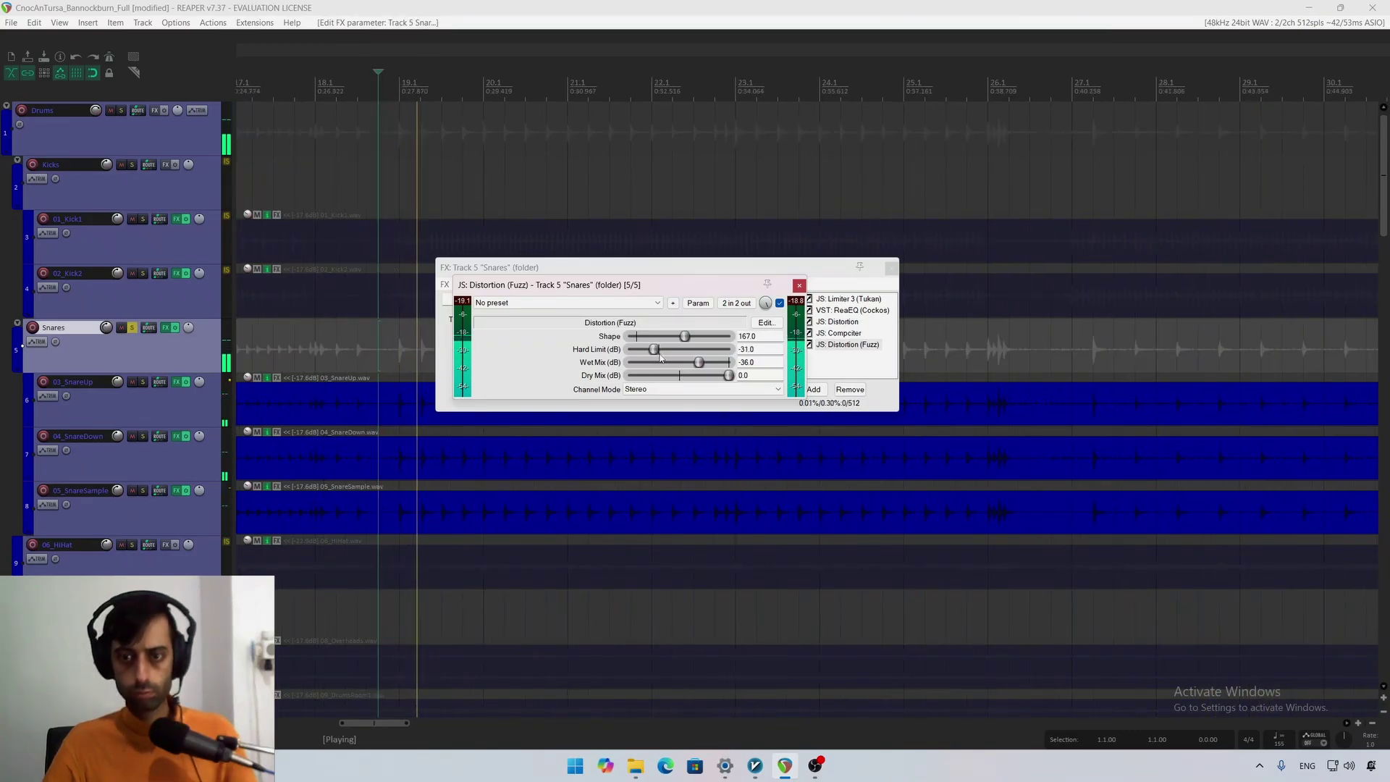
Step: Compare the snares with Distortion (Fuzz) bypassed and enabled, first in the full mix and again with the Snares folder soloed
{"action": "left_click", "coordinate": [132, 327]}
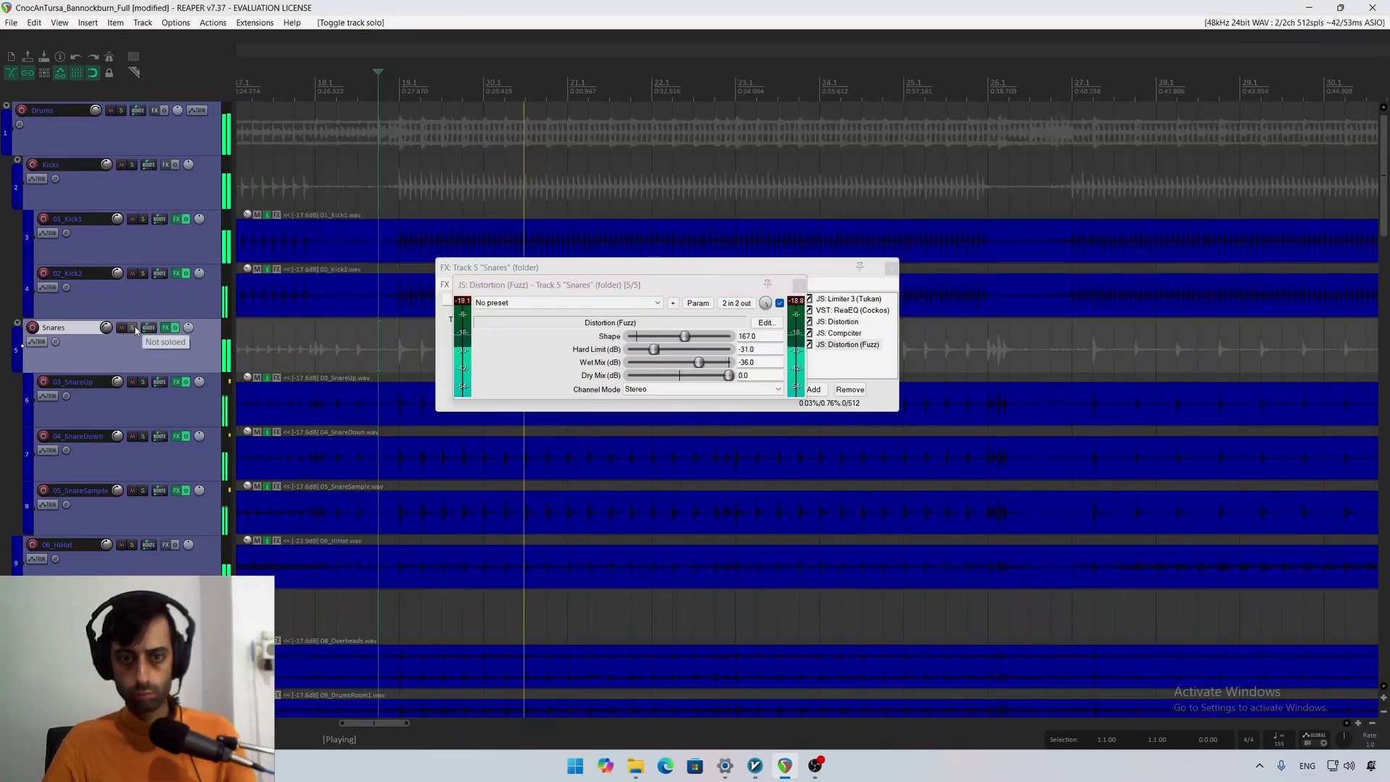
{"action": "left_click", "coordinate": [808, 345]}
{"action": "left_click", "coordinate": [808, 345]}
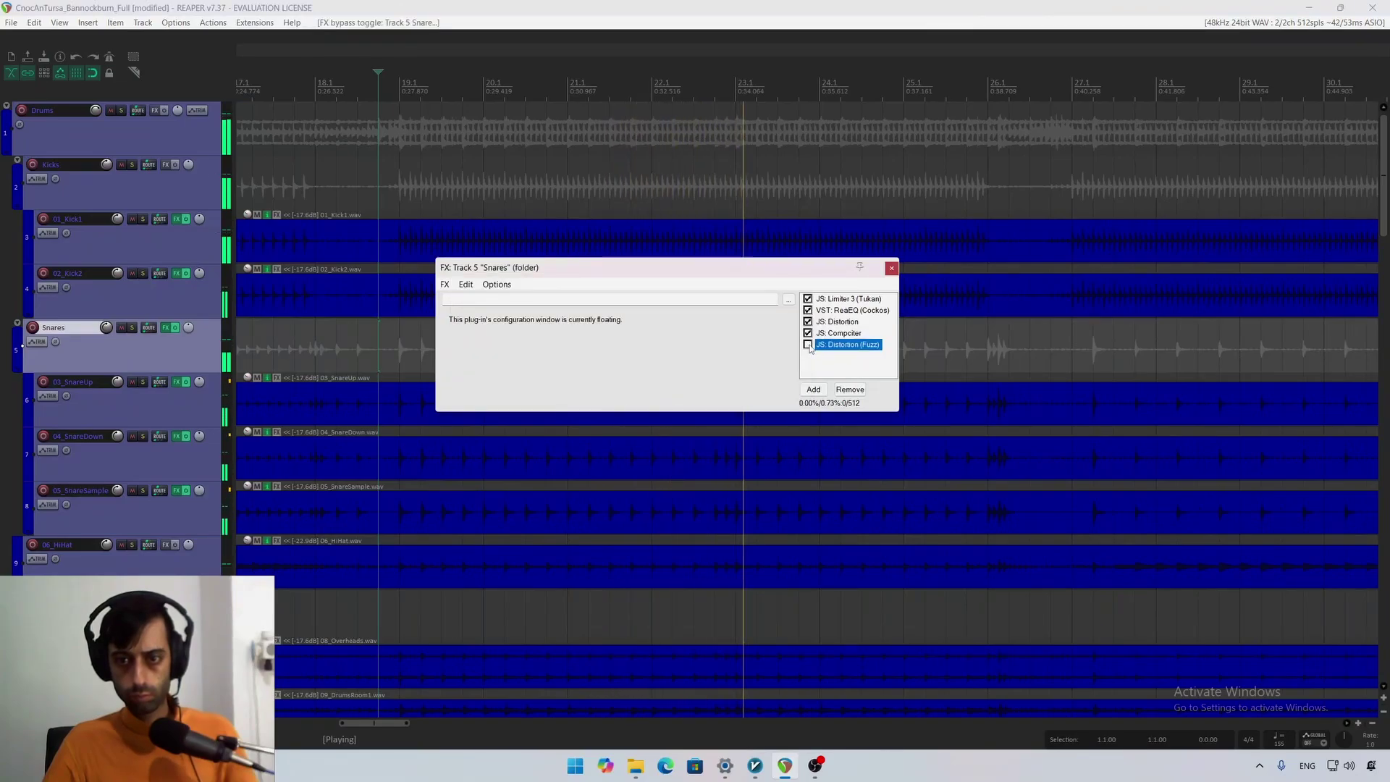
{"action": "left_click", "coordinate": [808, 344]}
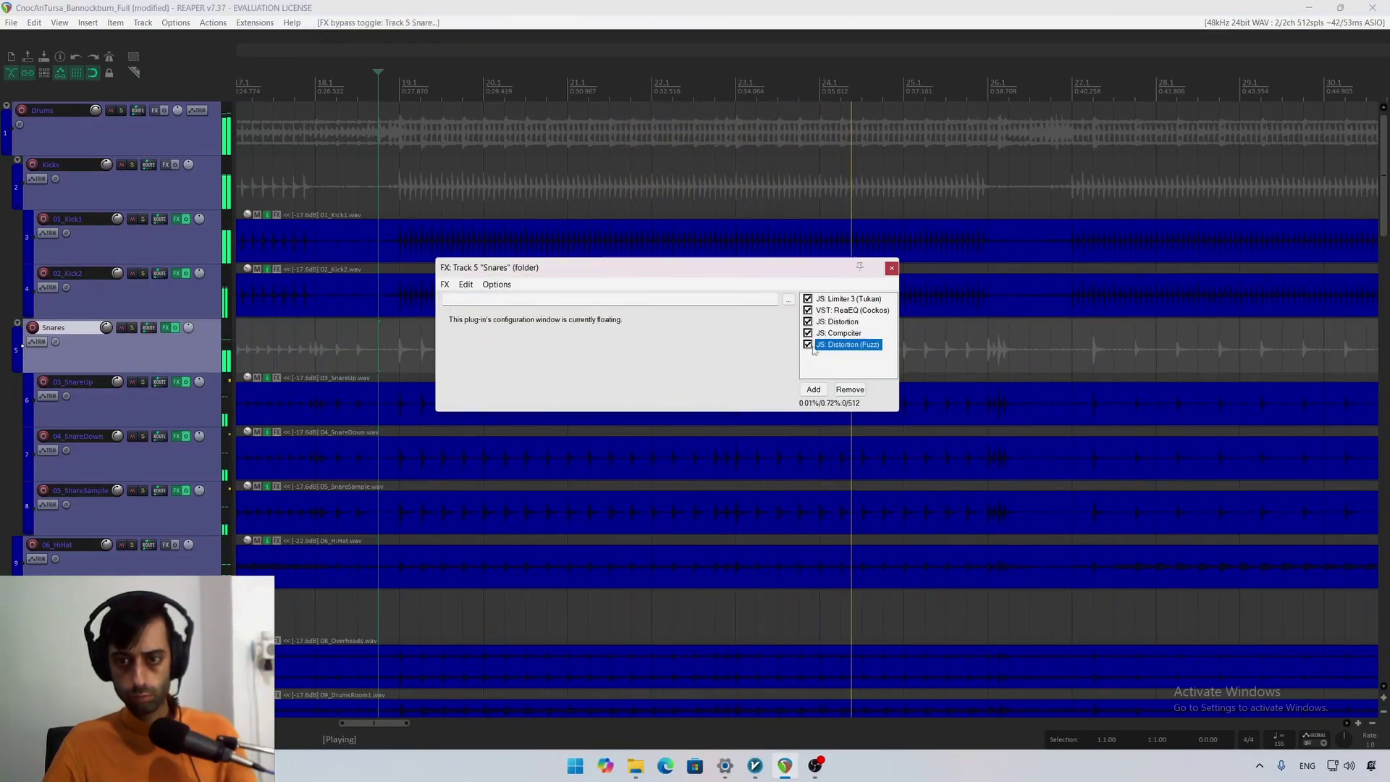
{"action": "left_click", "coordinate": [132, 328]}
{"action": "left_click", "coordinate": [809, 345]}
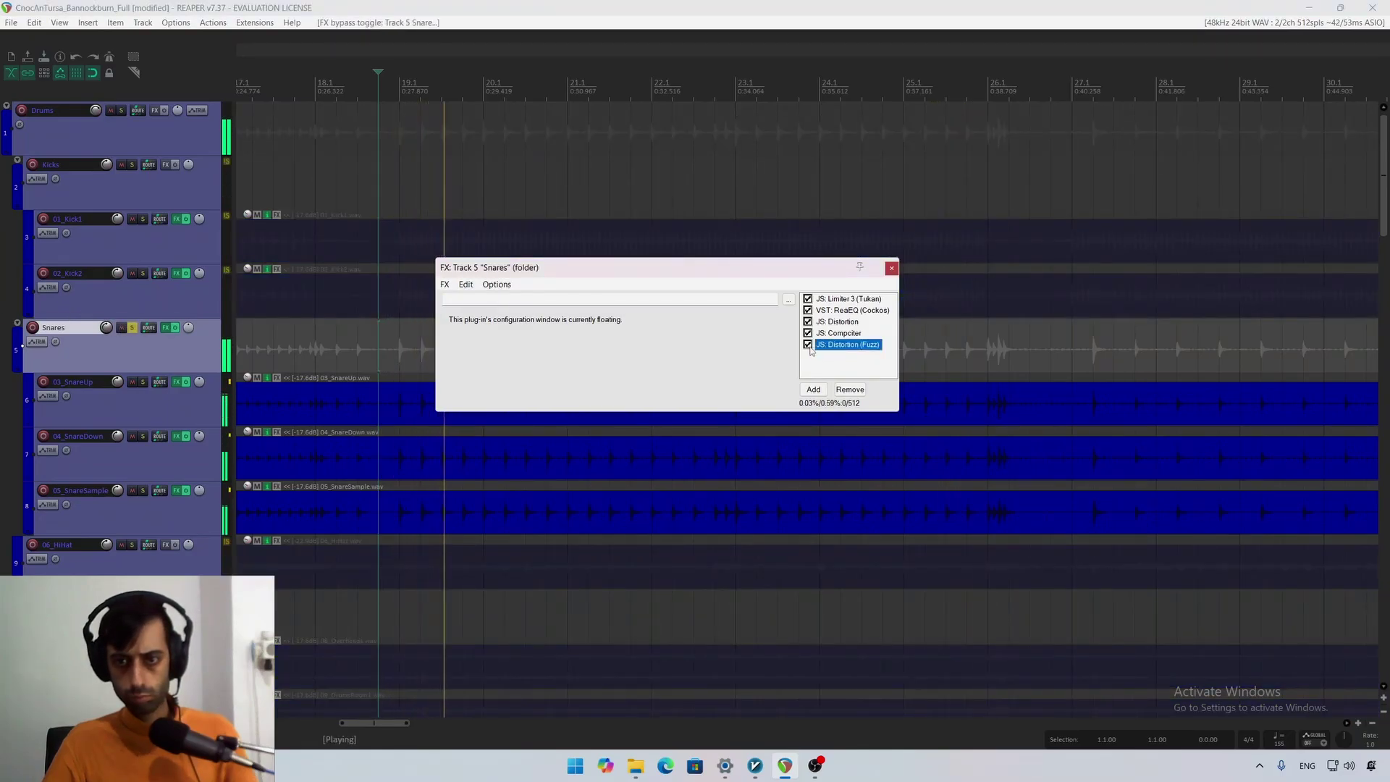
{"action": "left_click", "coordinate": [808, 345]}
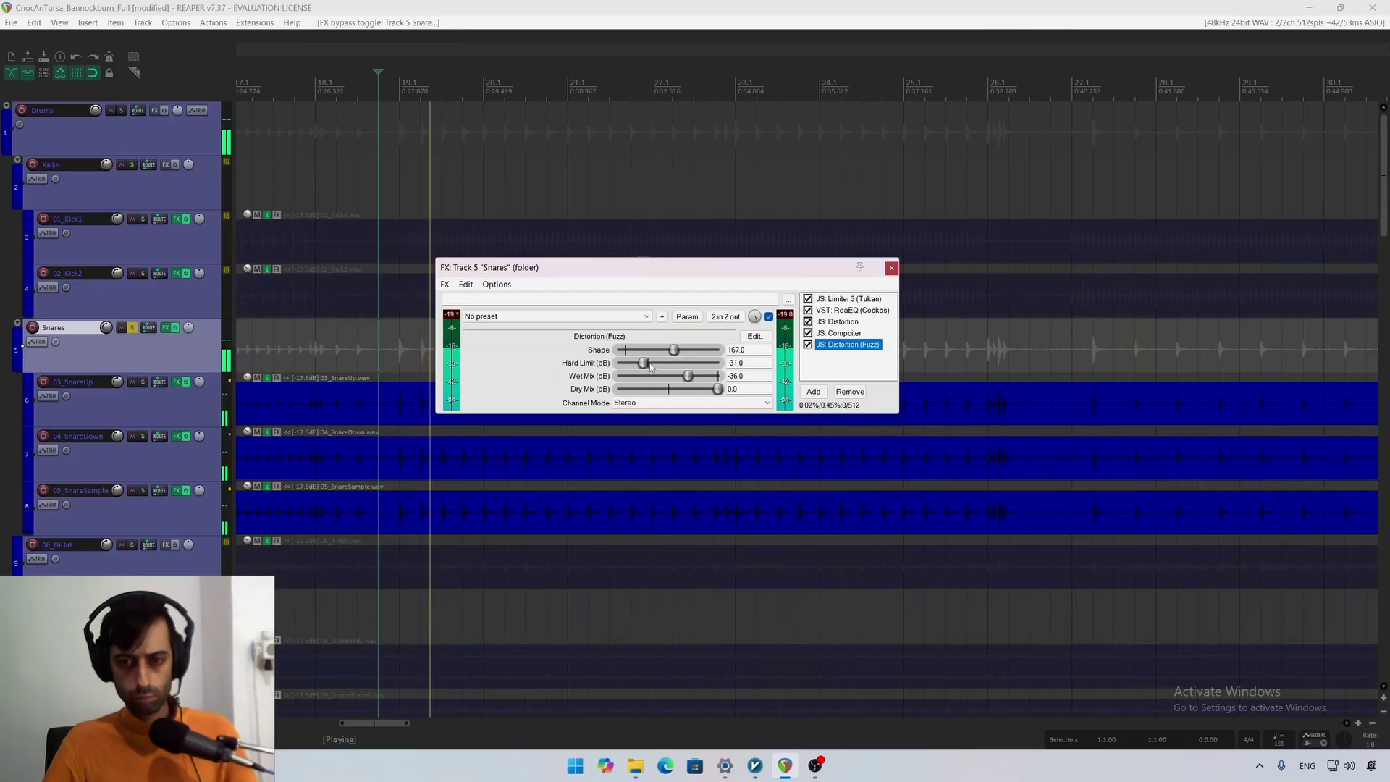
Step: Set Distortion (Fuzz) to shape 239, hard limit -24 dB, wet mix -34 dB and dry mix -3 dB, then compare it bypassed
{"action": "left_click_drag", "start_coordinate": [644, 363], "coordinate": [690, 376]}
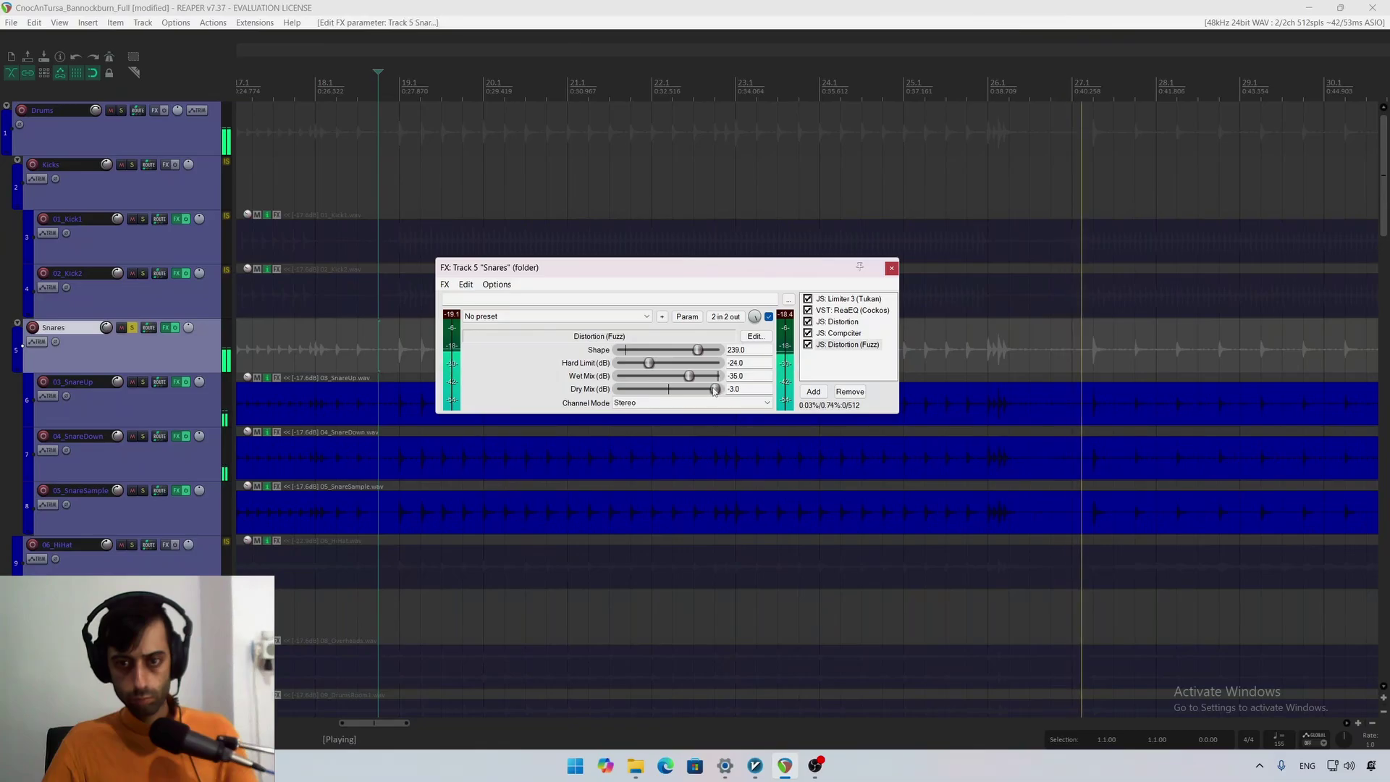
{"action": "left_click_drag", "start_coordinate": [717, 389], "coordinate": [694, 378]}
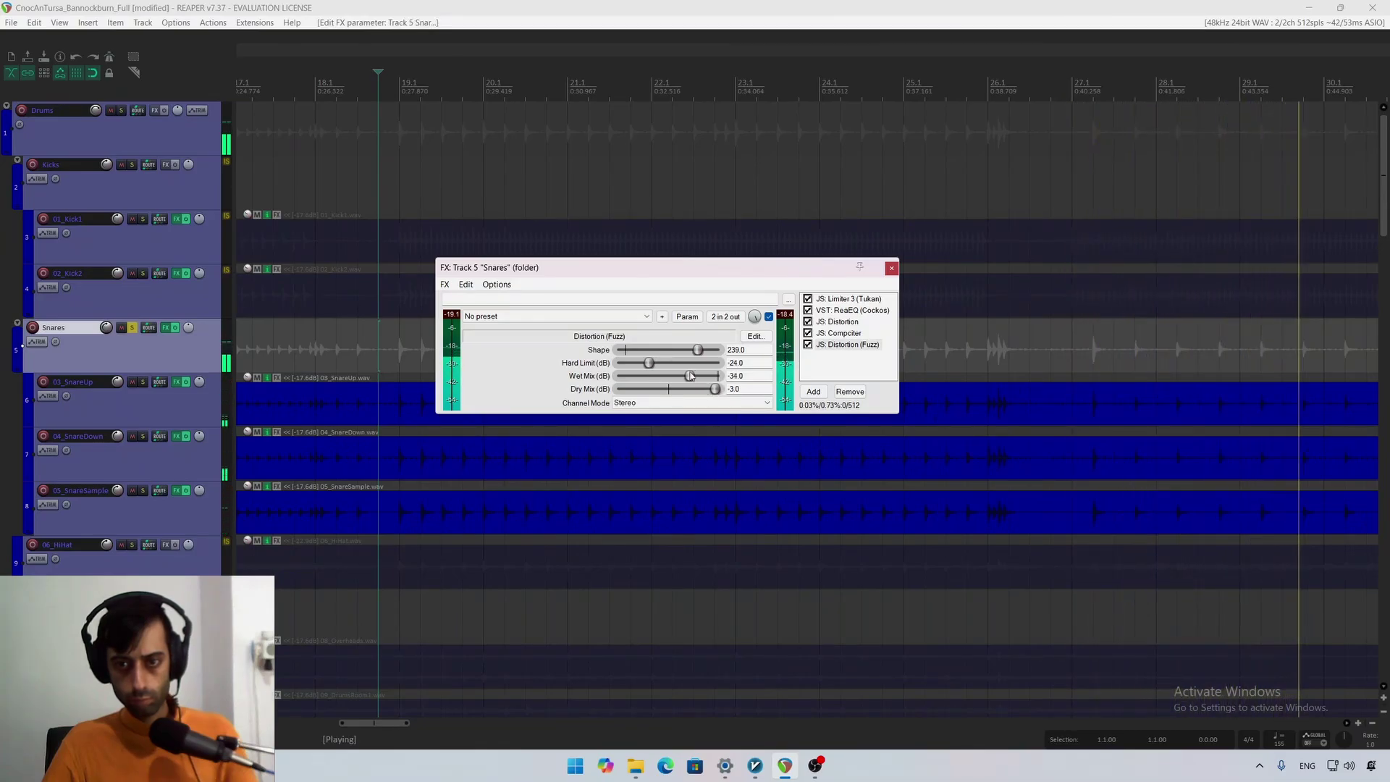
{"action": "left_click", "coordinate": [769, 317]}
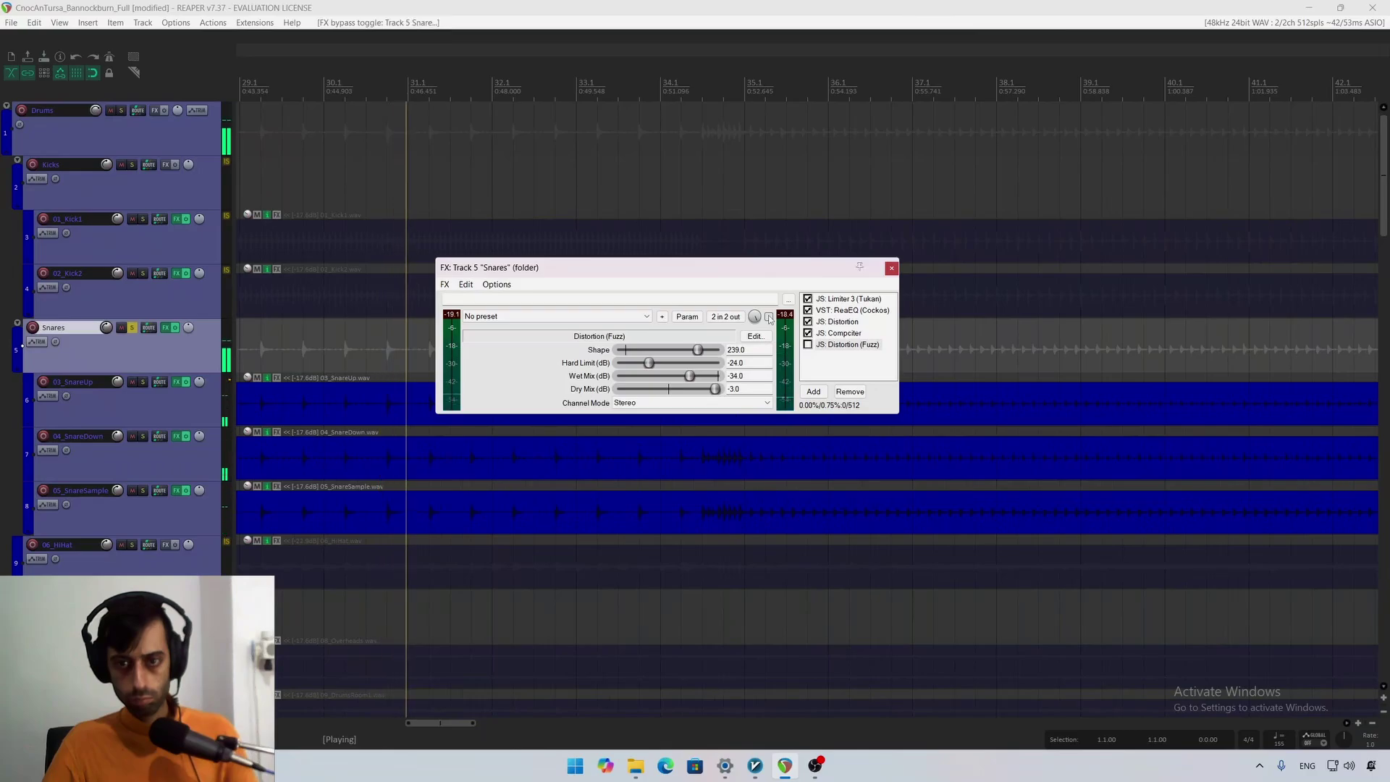
{"action": "left_click", "coordinate": [768, 317]}
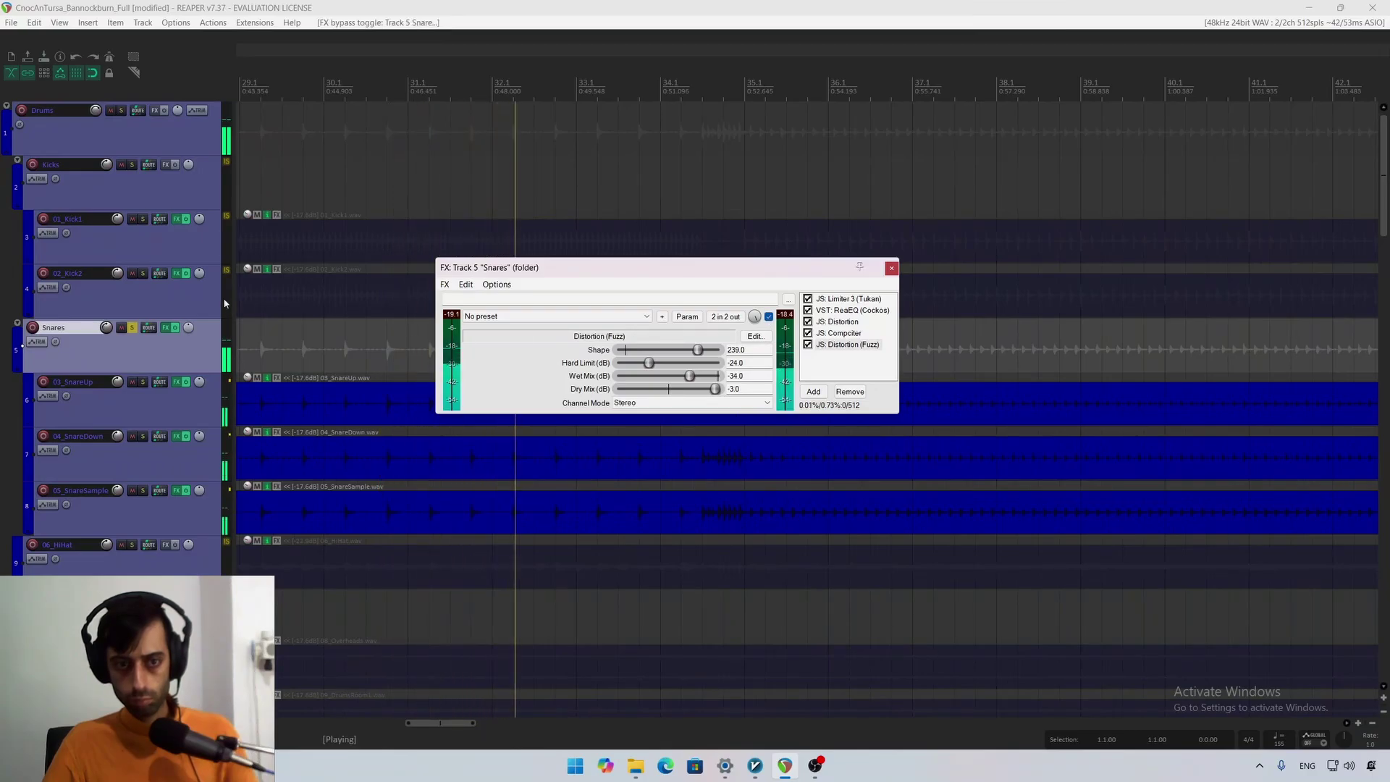
Step: Unsolo the Snares folder and set Distortion (Fuzz) to wet mix -25 dB, dry mix -2 dB and shape 108 in the full mix
{"action": "left_click", "coordinate": [133, 327]}
{"action": "left_click", "coordinate": [692, 377]}
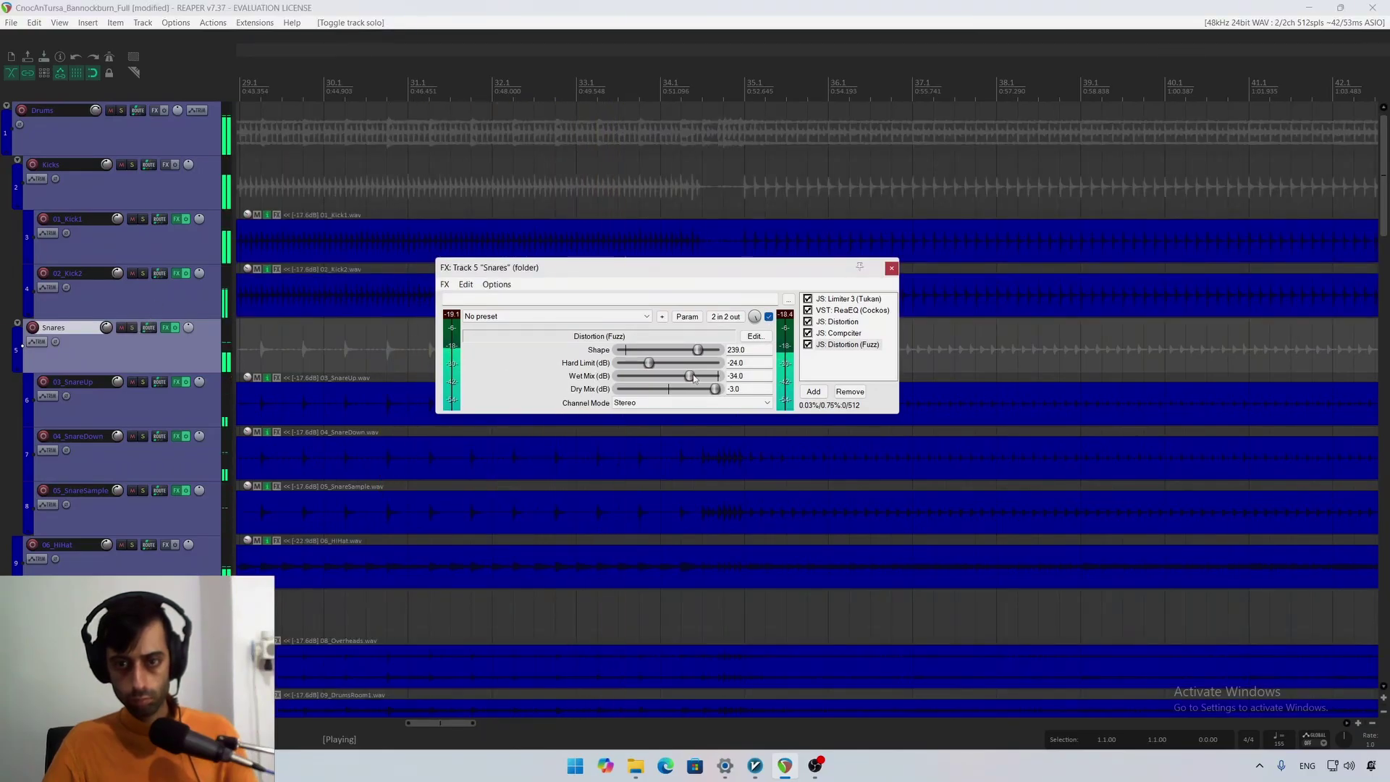
{"action": "left_click_drag", "start_coordinate": [695, 377], "coordinate": [699, 380]}
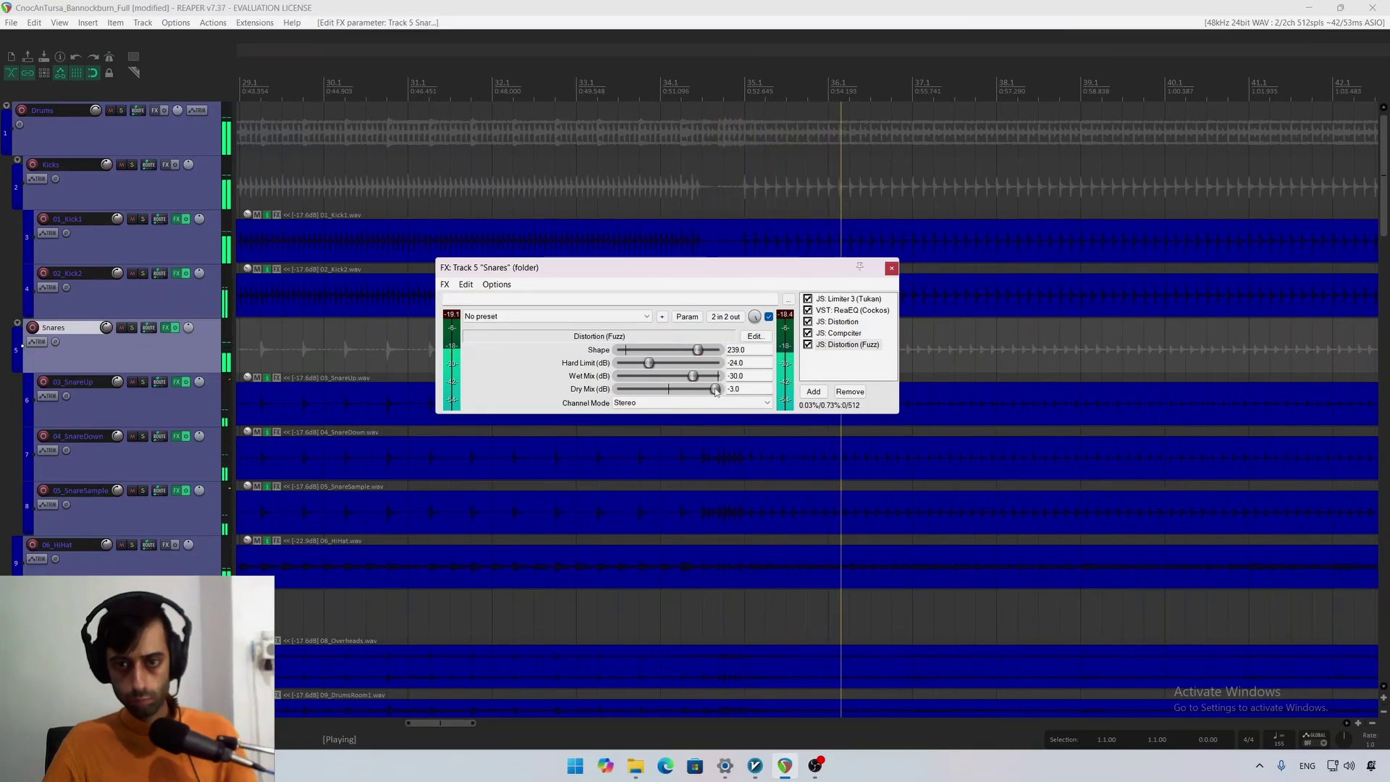
{"action": "scroll", "coordinate": [716, 391], "scroll_direction": "up", "scroll_amount": 1}
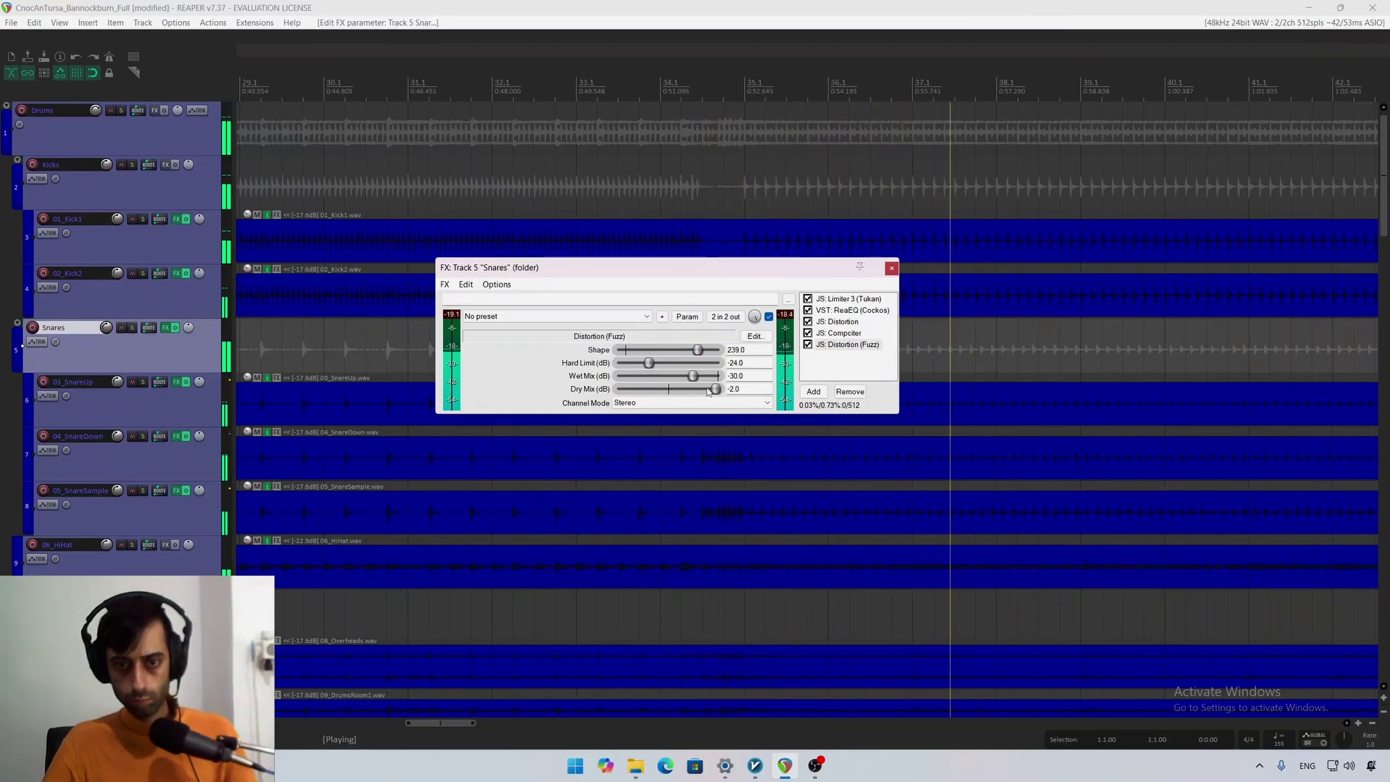
{"action": "left_click_drag", "start_coordinate": [699, 376], "coordinate": [660, 353]}
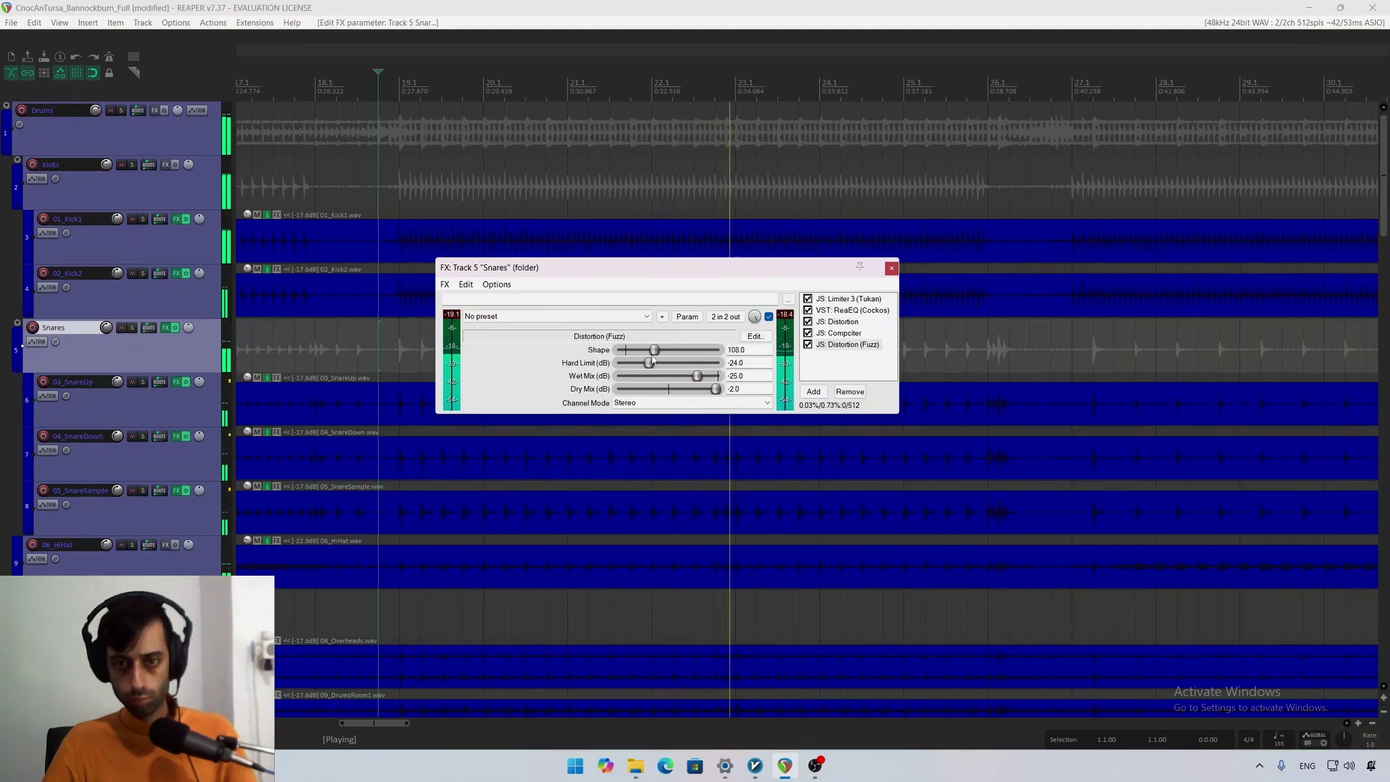
Step: Set Distortion (Fuzz) on the Snares folder to hard limit -21 dB and wet mix -29 dB during playback, then close its FX chain
{"action": "left_click_drag", "start_coordinate": [649, 362], "coordinate": [658, 366]}
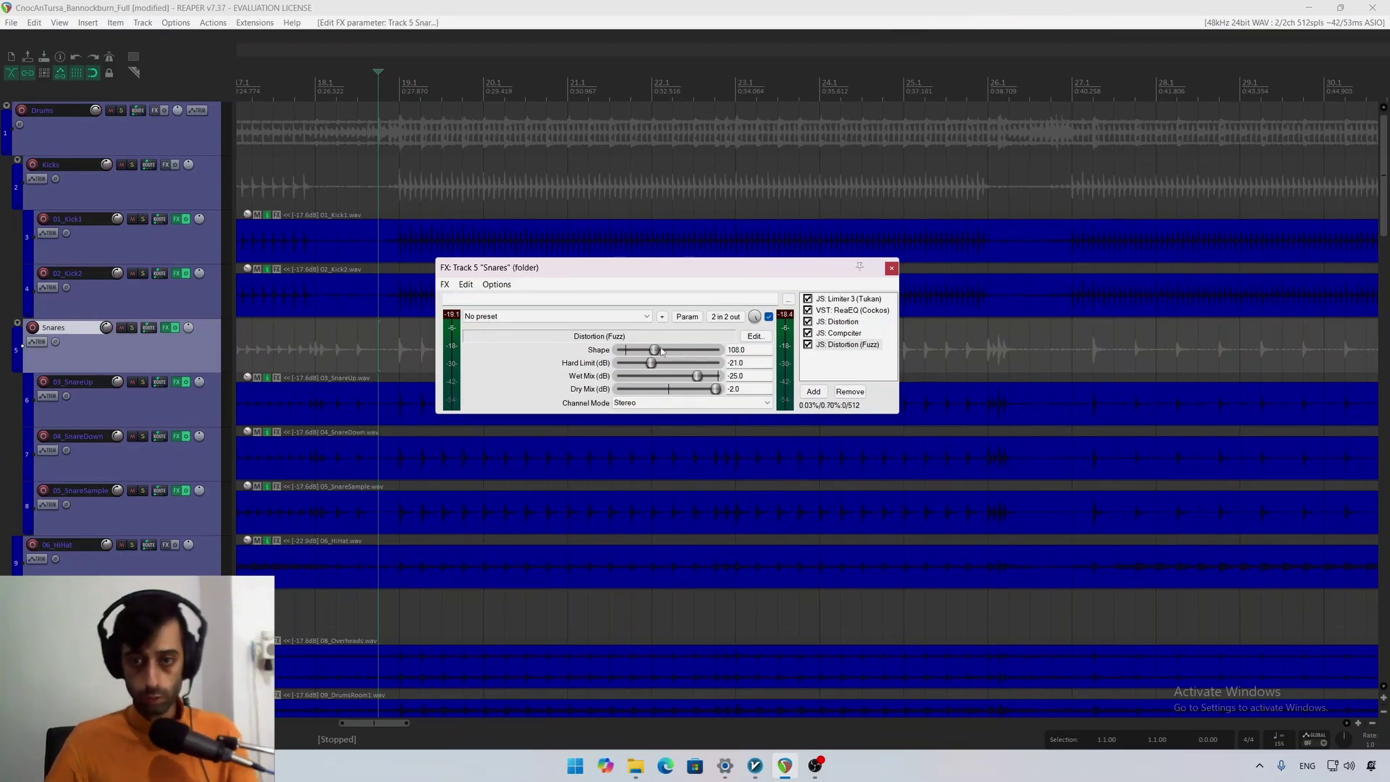
{"action": "key", "text": "space"}
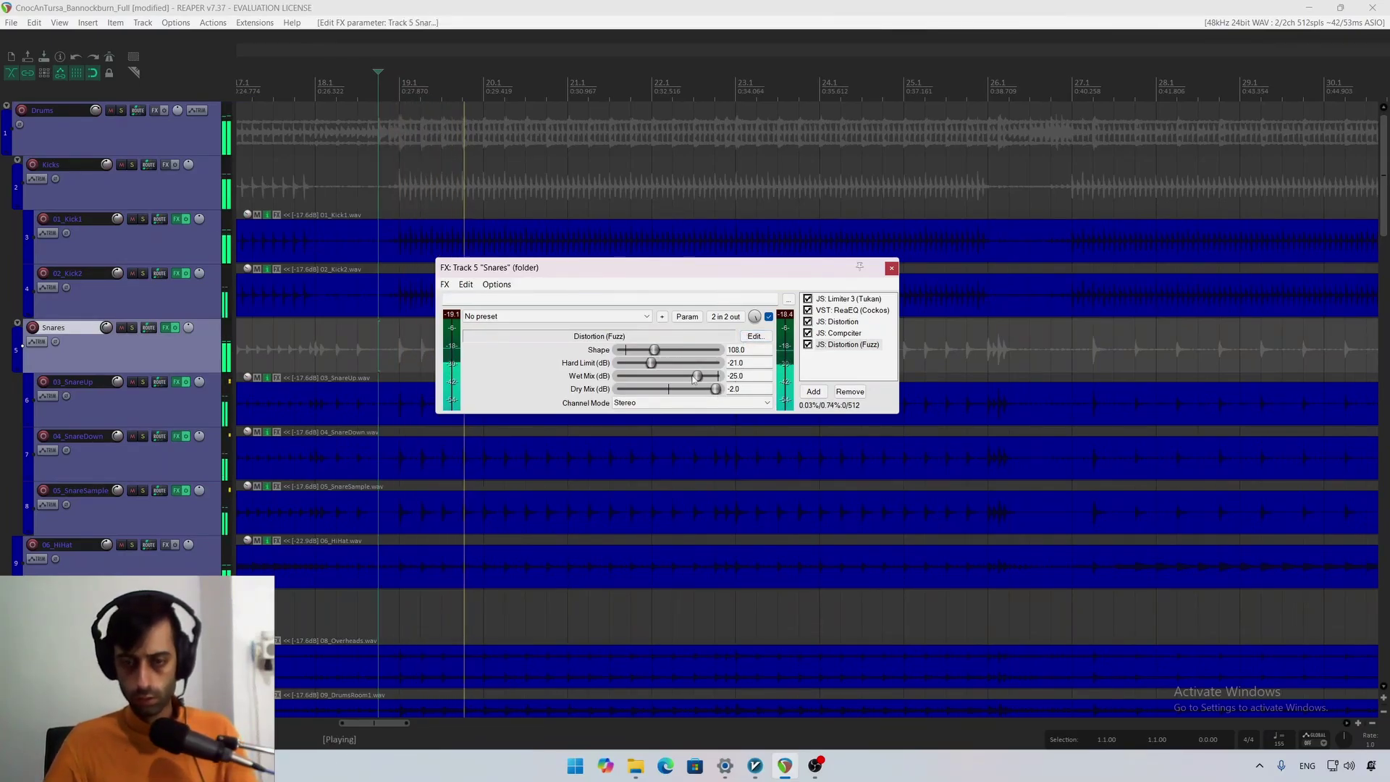
{"action": "left_click_drag", "start_coordinate": [693, 379], "coordinate": [690, 378]}
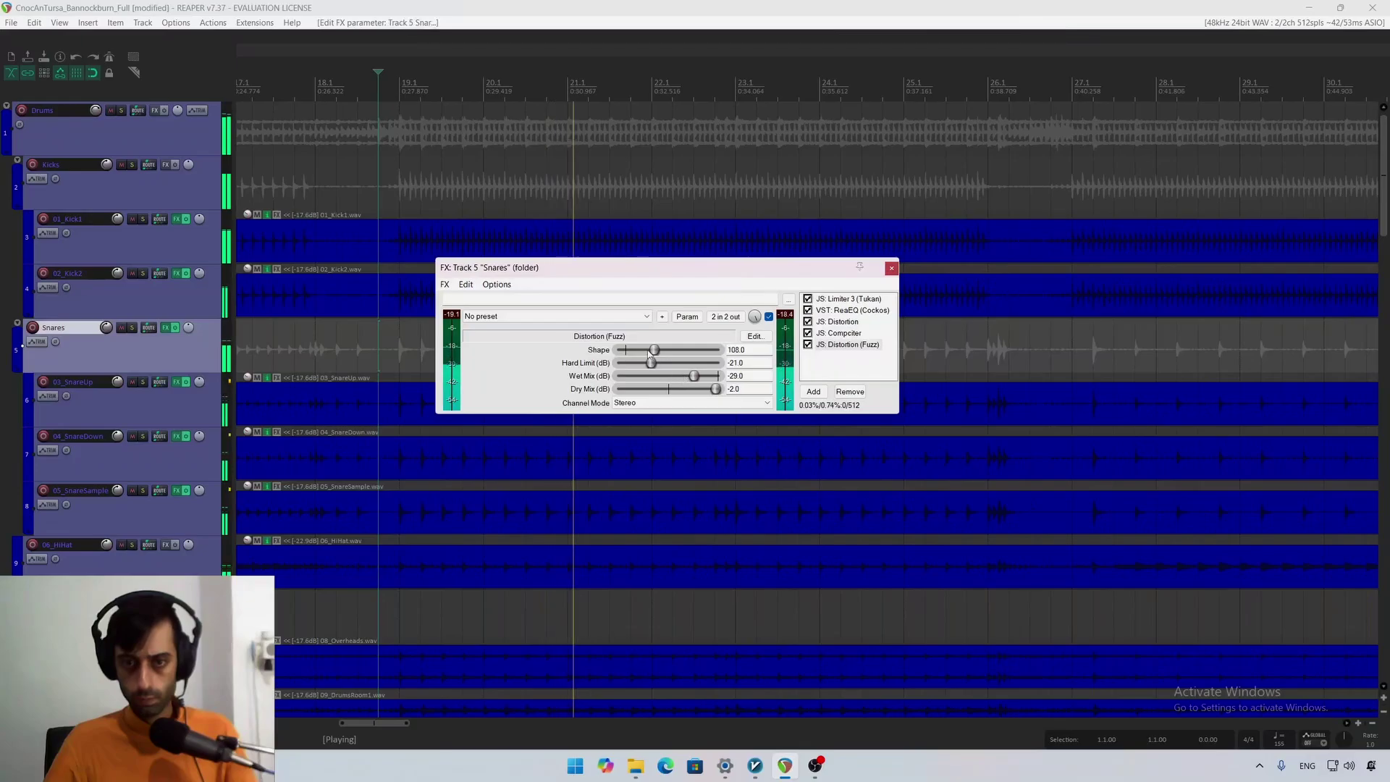
{"action": "left_click", "coordinate": [165, 327]}
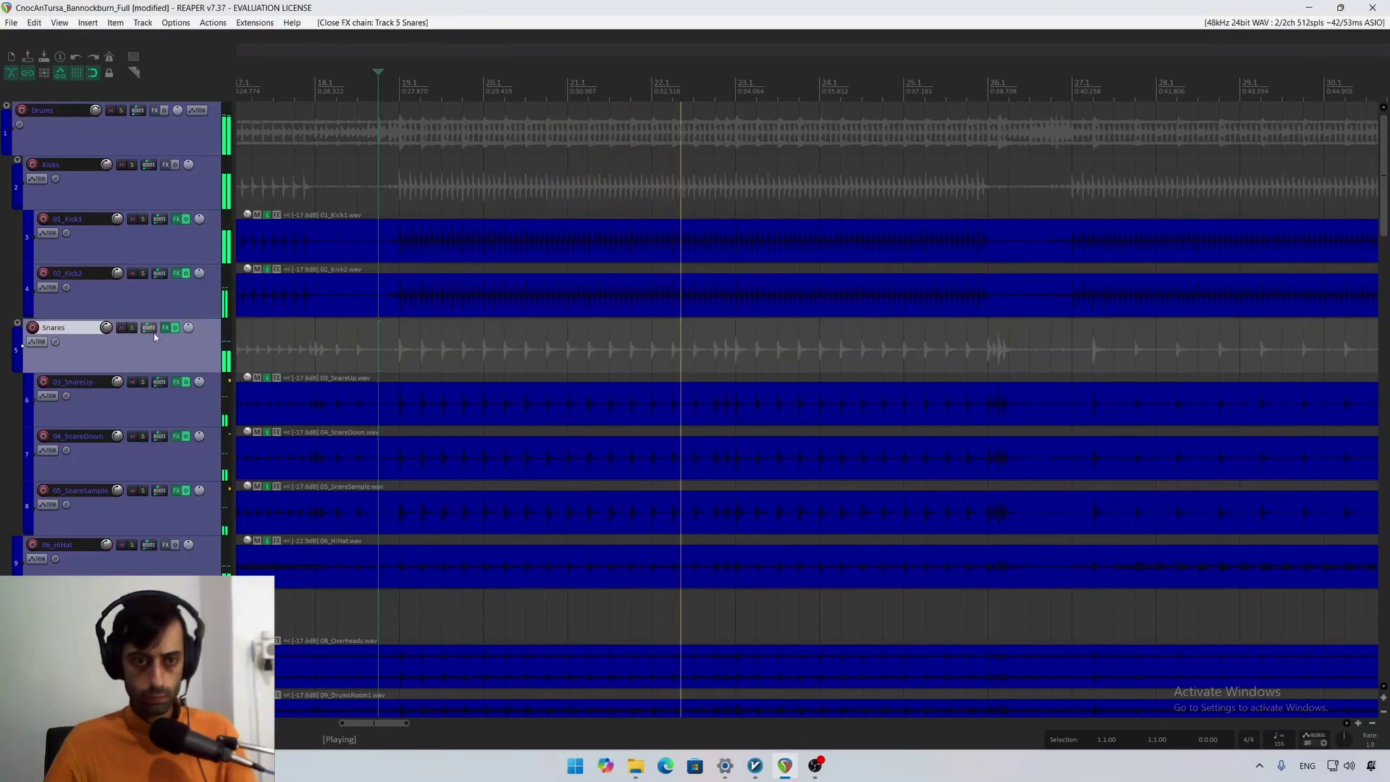
Step: Save the project while the full drum mix keeps playing
{"action": "scroll", "coordinate": [152, 336], "scroll_direction": "down", "scroll_amount": 3}
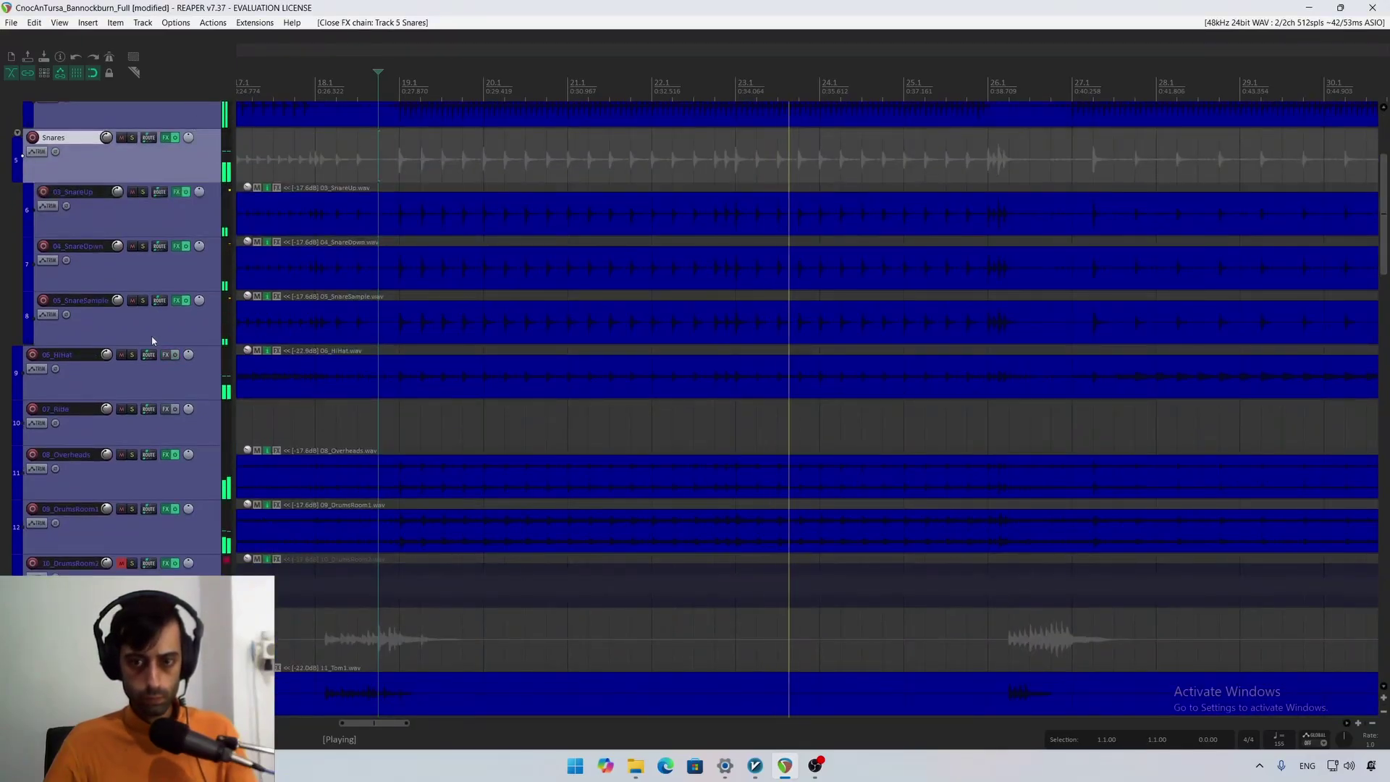
{"action": "key", "text": "super"}
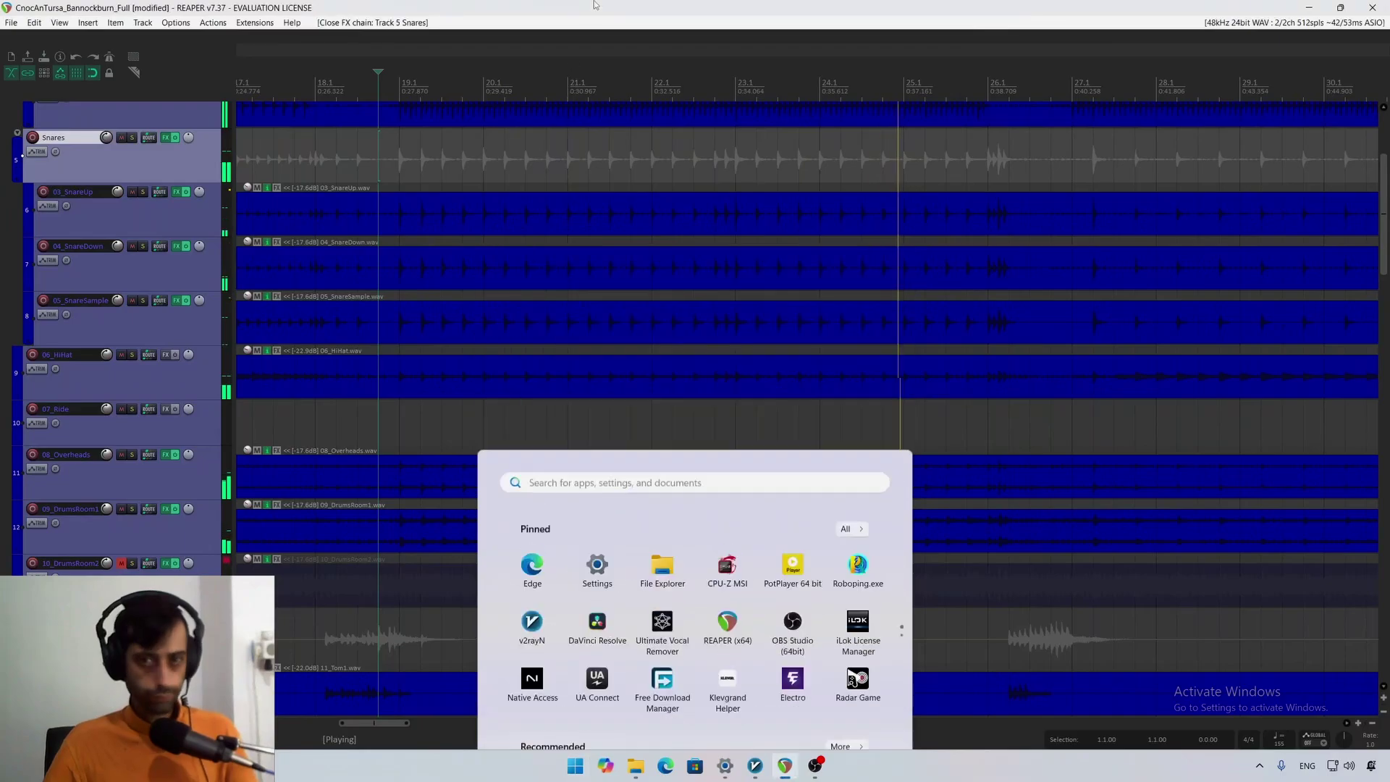
{"action": "left_click", "coordinate": [594, 5]}
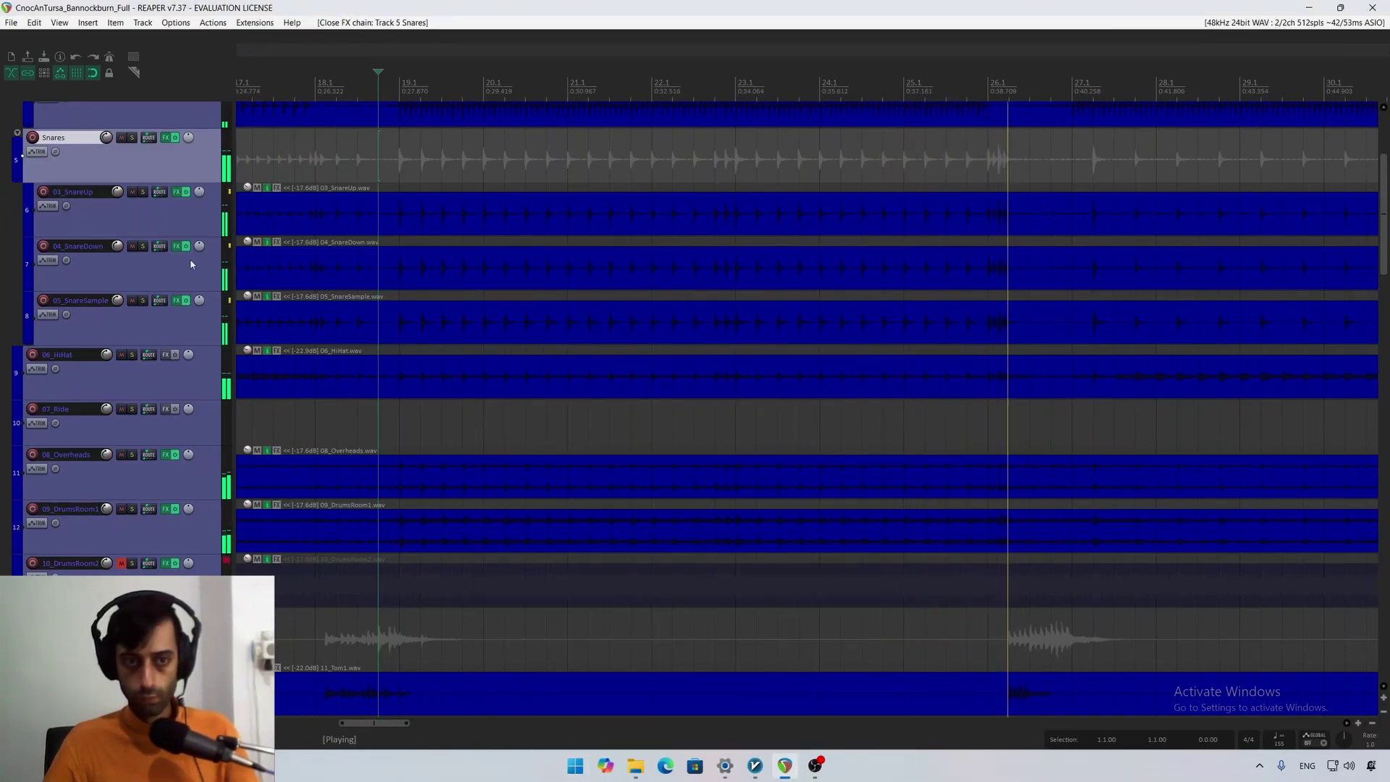
{"action": "scroll", "coordinate": [190, 262], "scroll_direction": "up", "scroll_amount": 3}
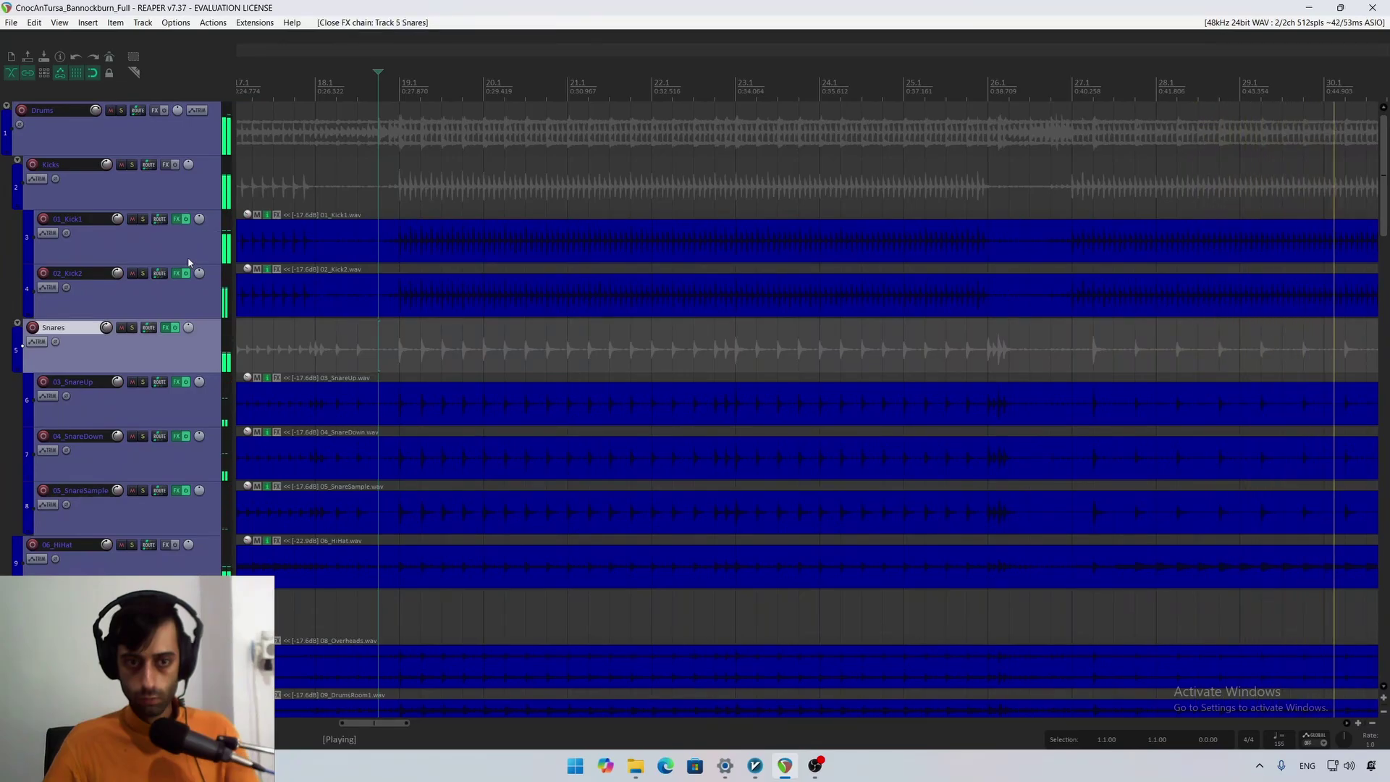
Step: Fine-tune the limit and output gain of Limiter 3 on the Snares folder, then close its FX chain
{"action": "left_click", "coordinate": [162, 329]}
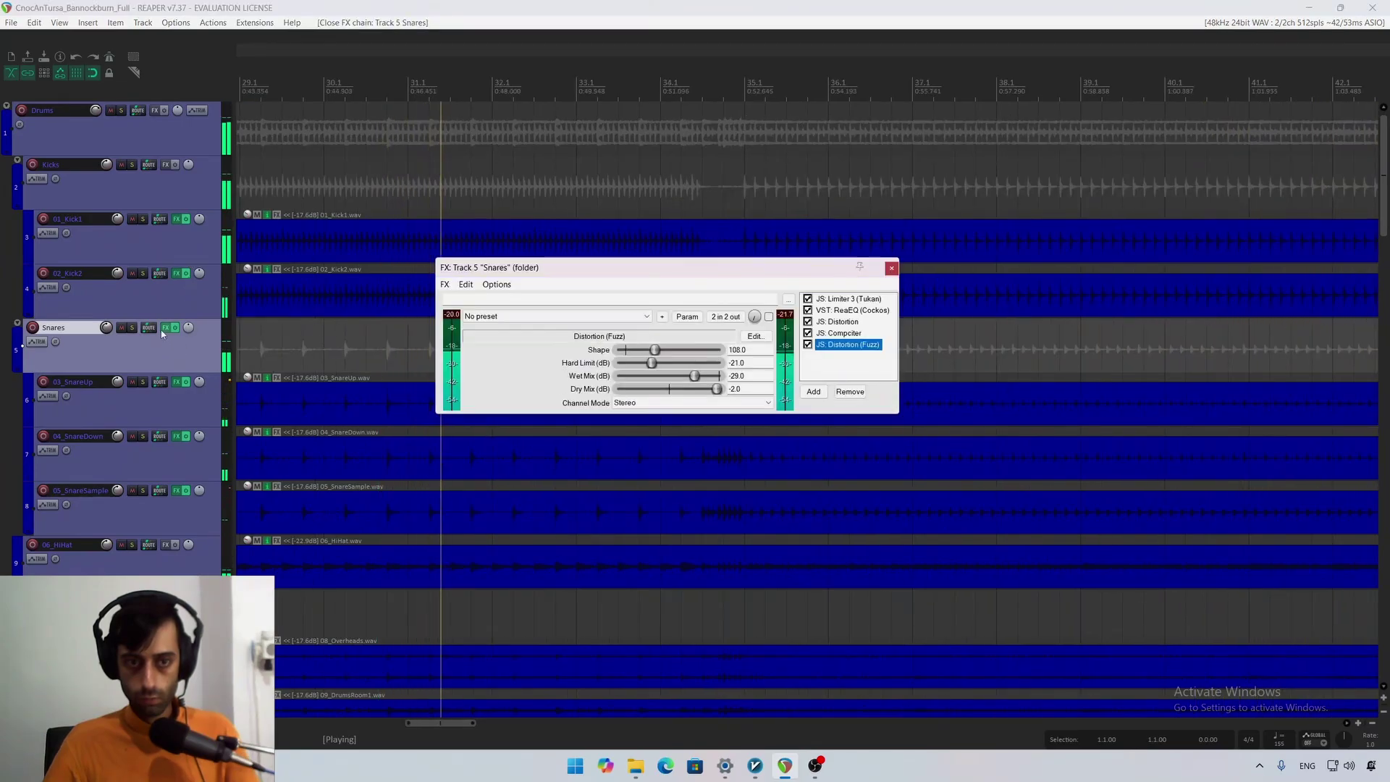
{"action": "left_click", "coordinate": [848, 299]}
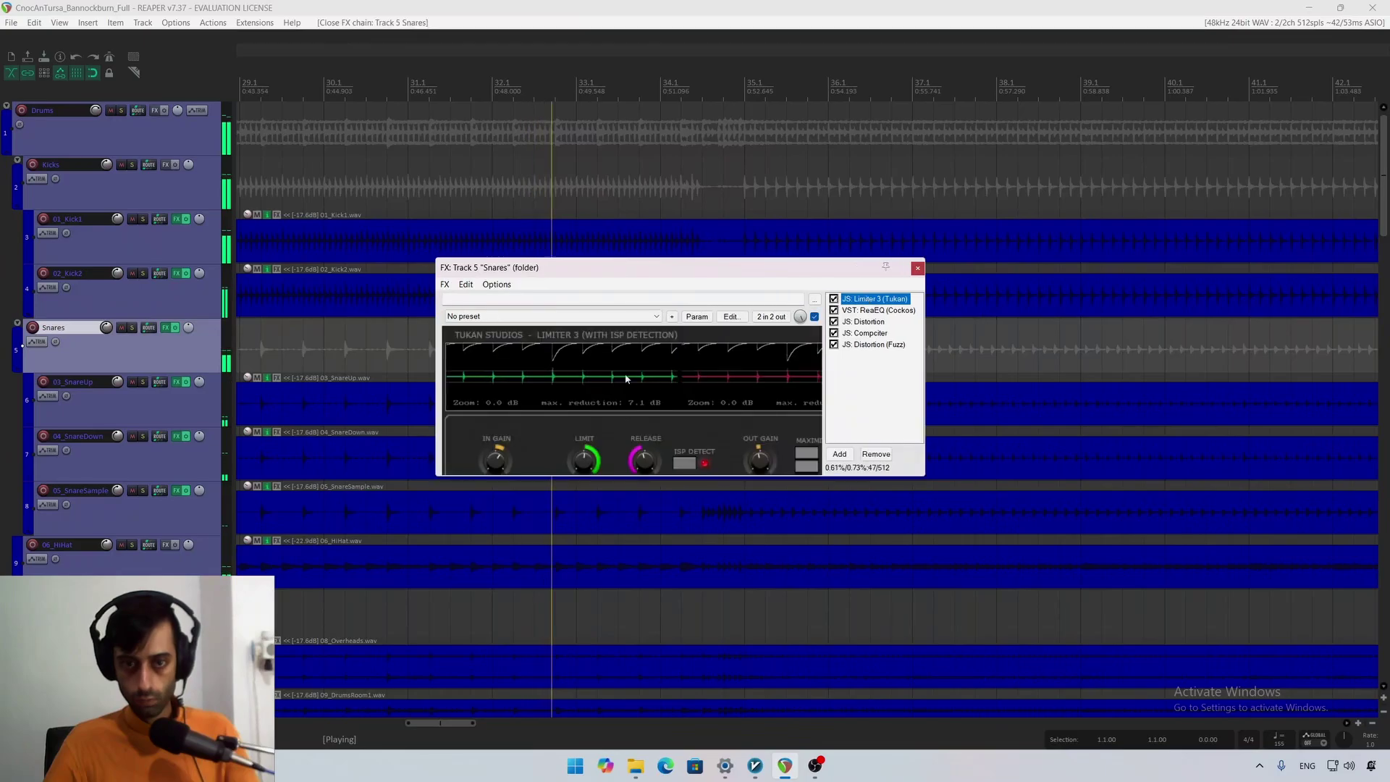
{"action": "left_click_drag", "start_coordinate": [585, 460], "coordinate": [585, 464]}
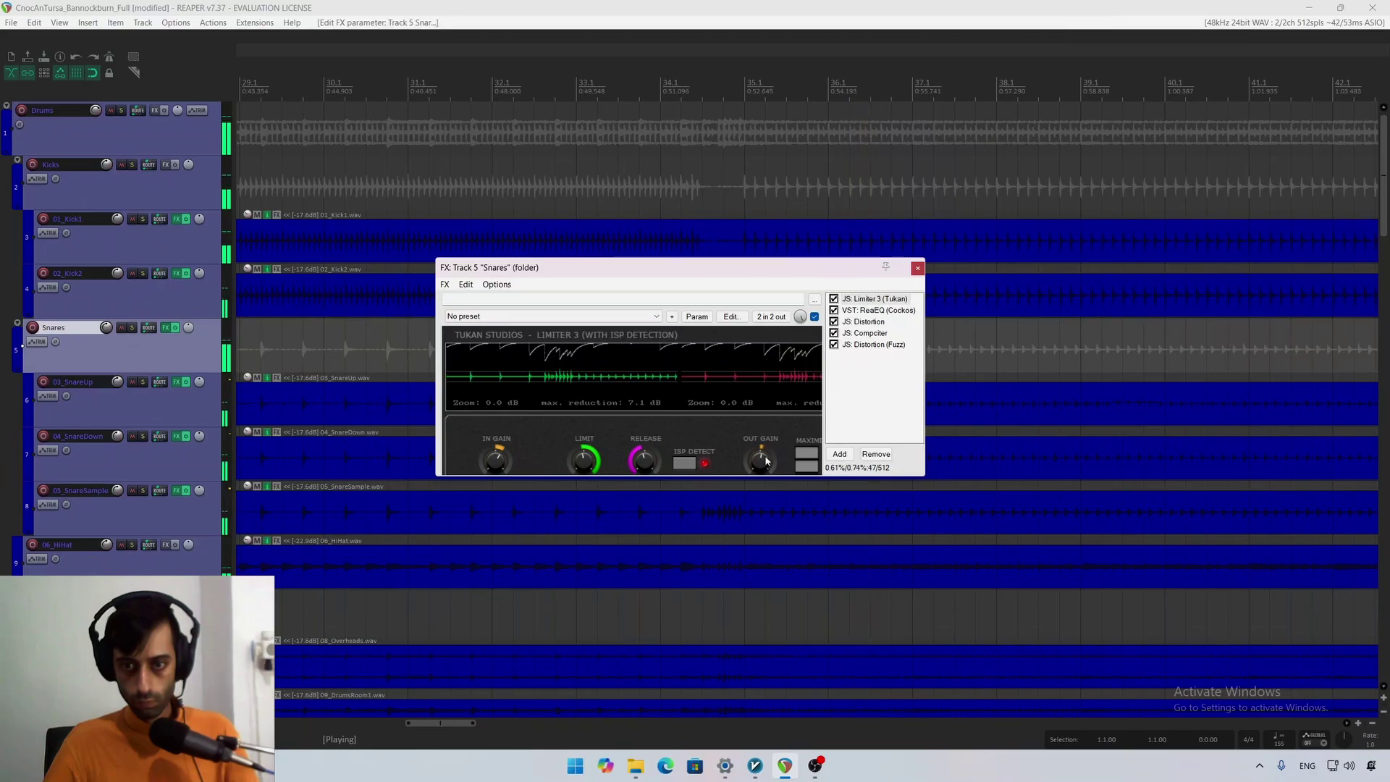
{"action": "left_click_drag", "start_coordinate": [764, 455], "coordinate": [761, 460]}
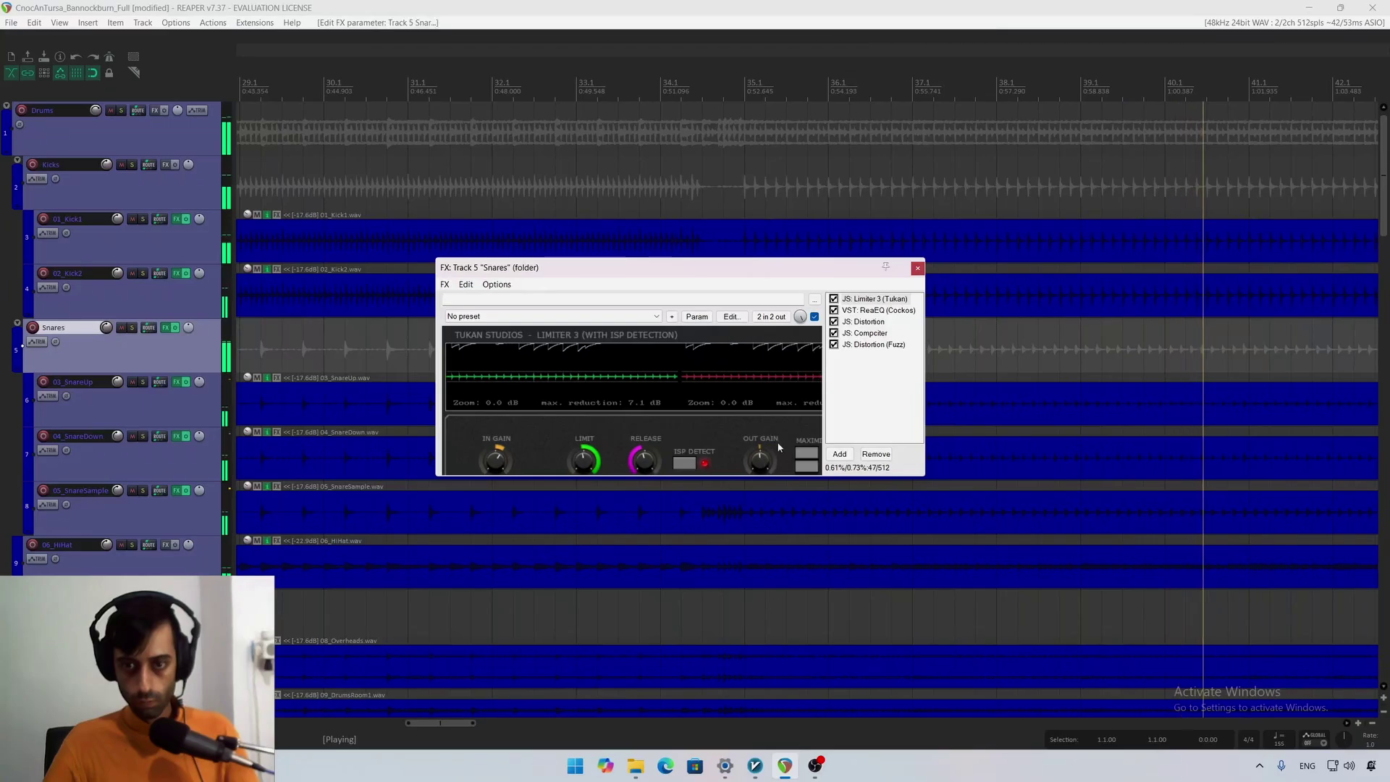
{"action": "left_click", "coordinate": [917, 267]}
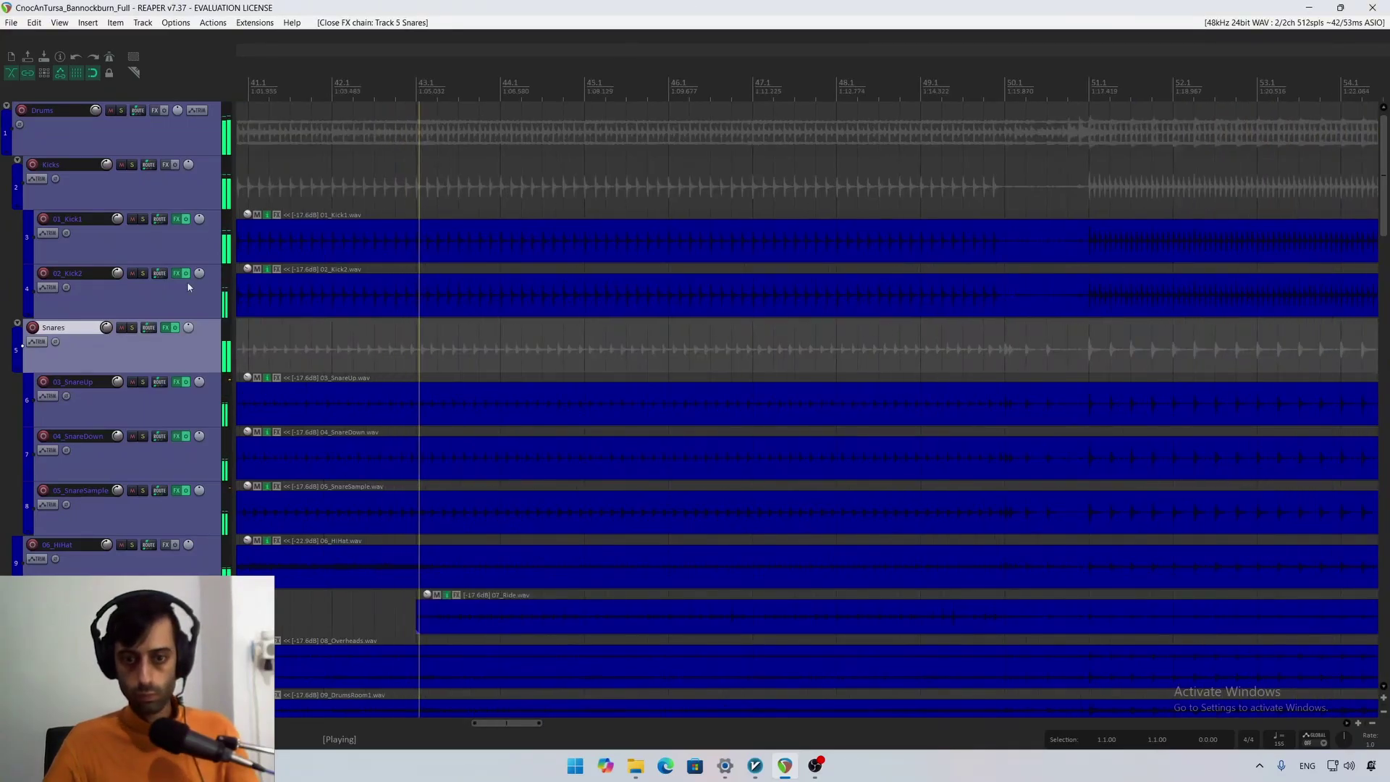
Step: Start playback inside the 07_Ride clip, around bar 45, and solo the ride track
{"action": "scroll", "coordinate": [187, 281], "scroll_direction": "down", "scroll_amount": 5}
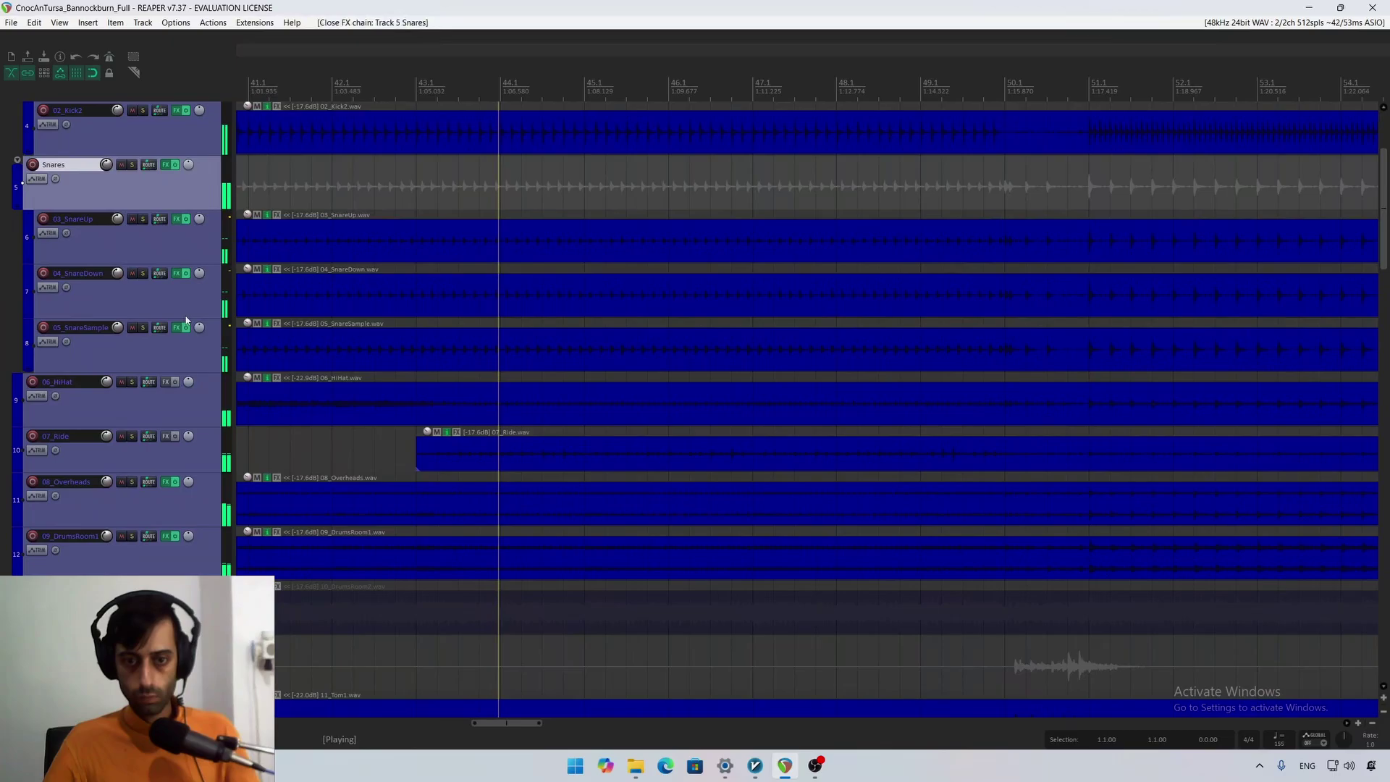
{"action": "left_click", "coordinate": [132, 436]}
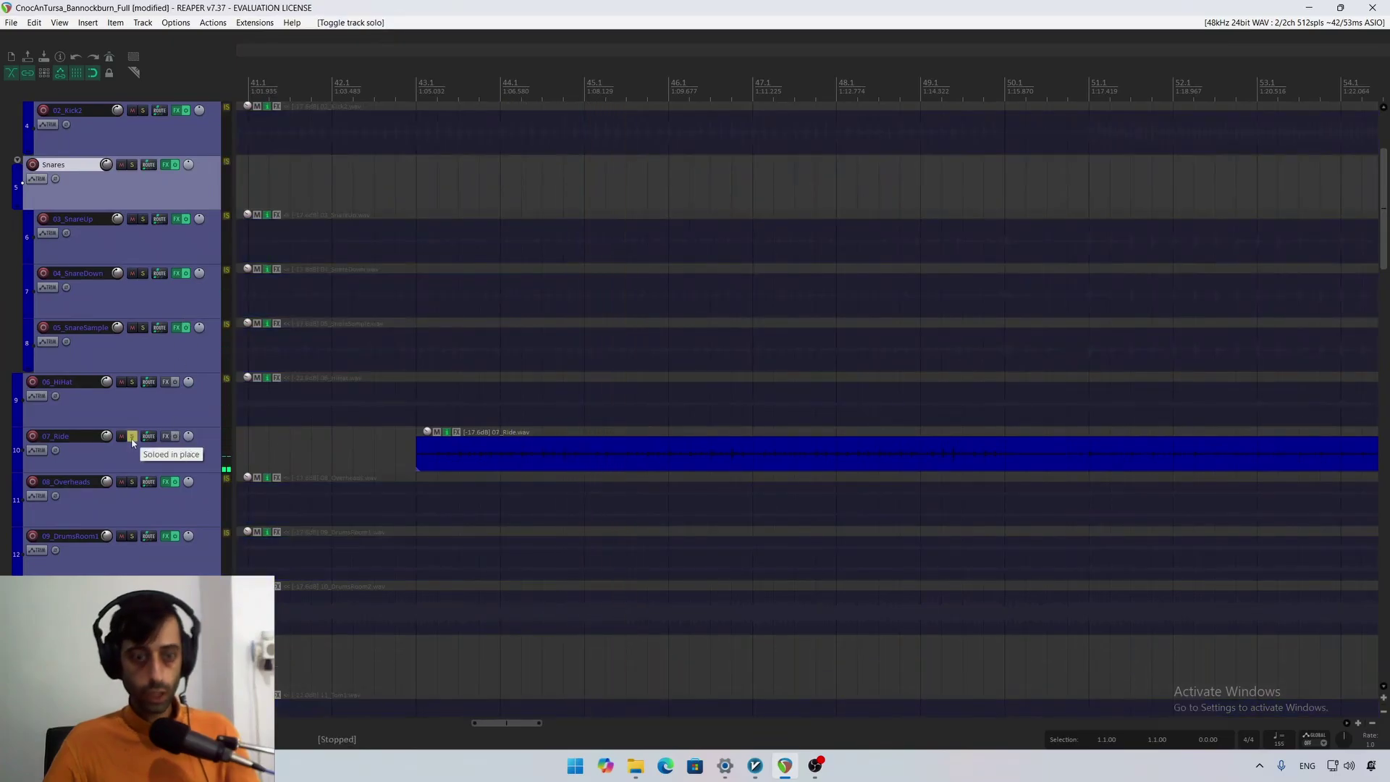
{"action": "key", "text": "space"}
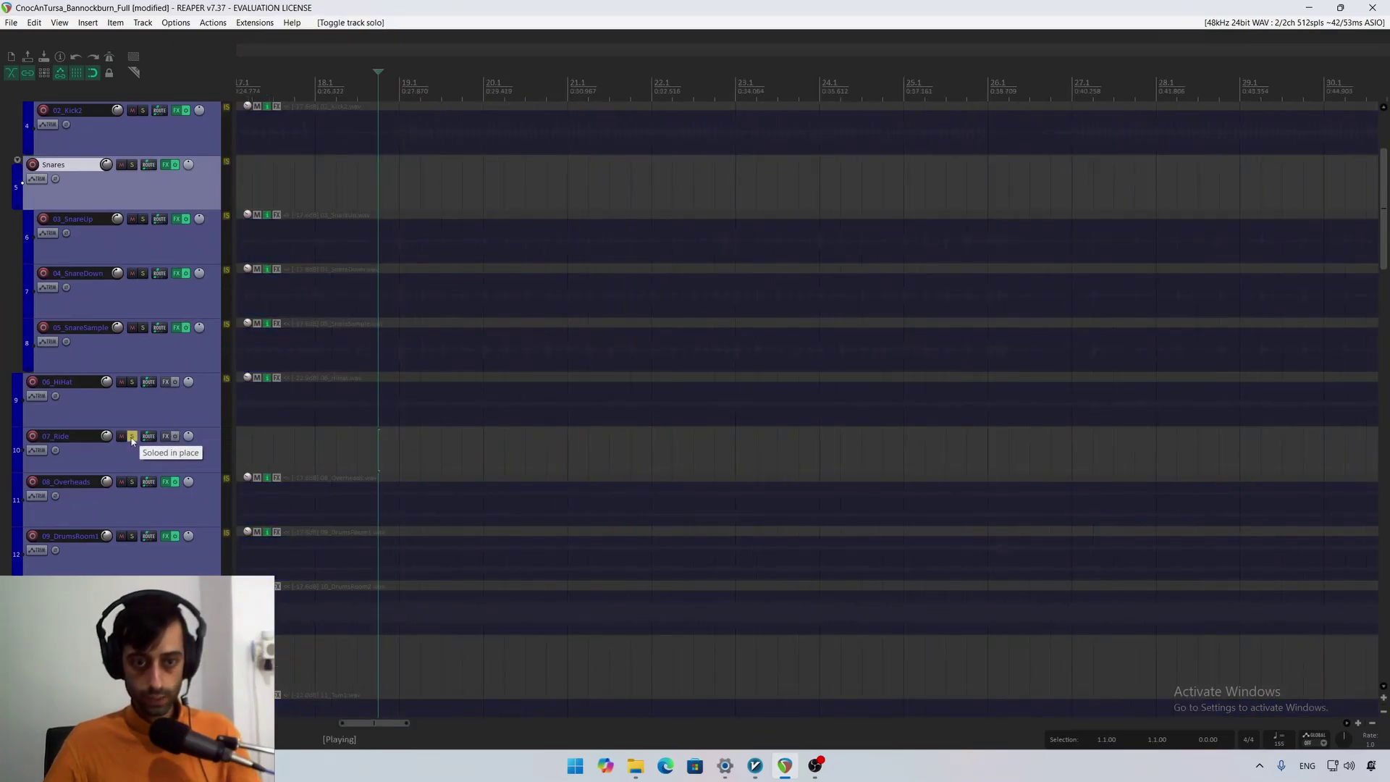
{"action": "left_click", "coordinate": [131, 437]}
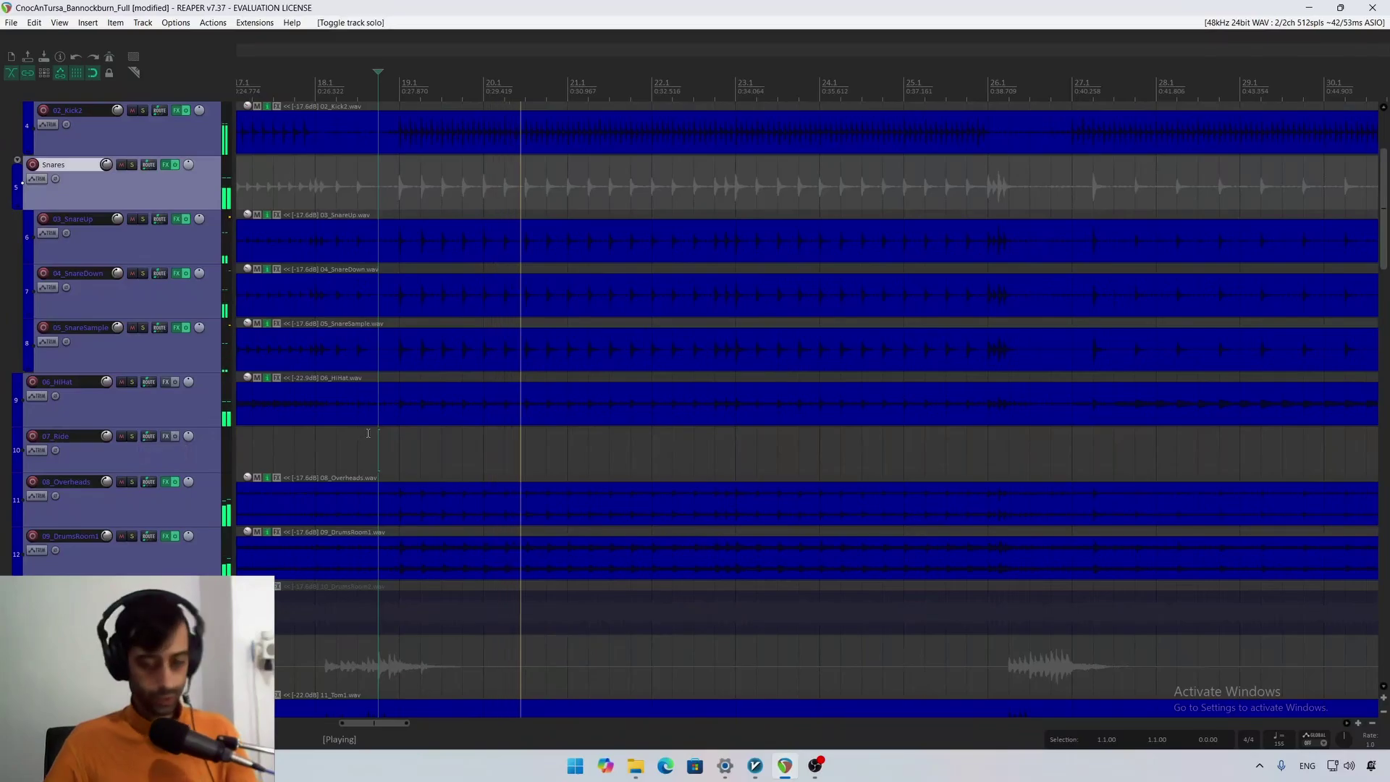
{"action": "scroll", "coordinate": [660, 432], "scroll_direction": "down", "scroll_amount": 5}
{"action": "key", "text": "space"}
{"action": "left_click", "coordinate": [713, 461]}
{"action": "key", "text": "space"}
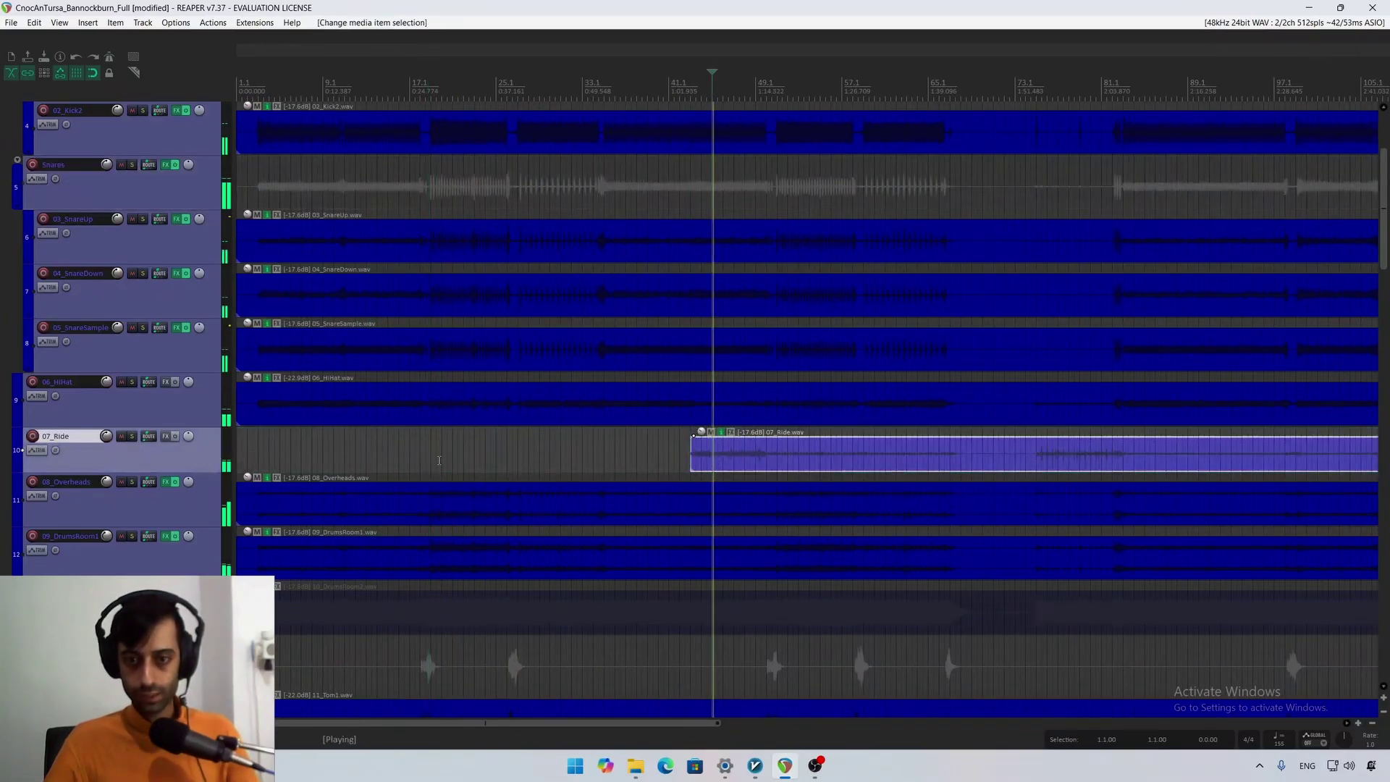
{"action": "left_click", "coordinate": [131, 437]}
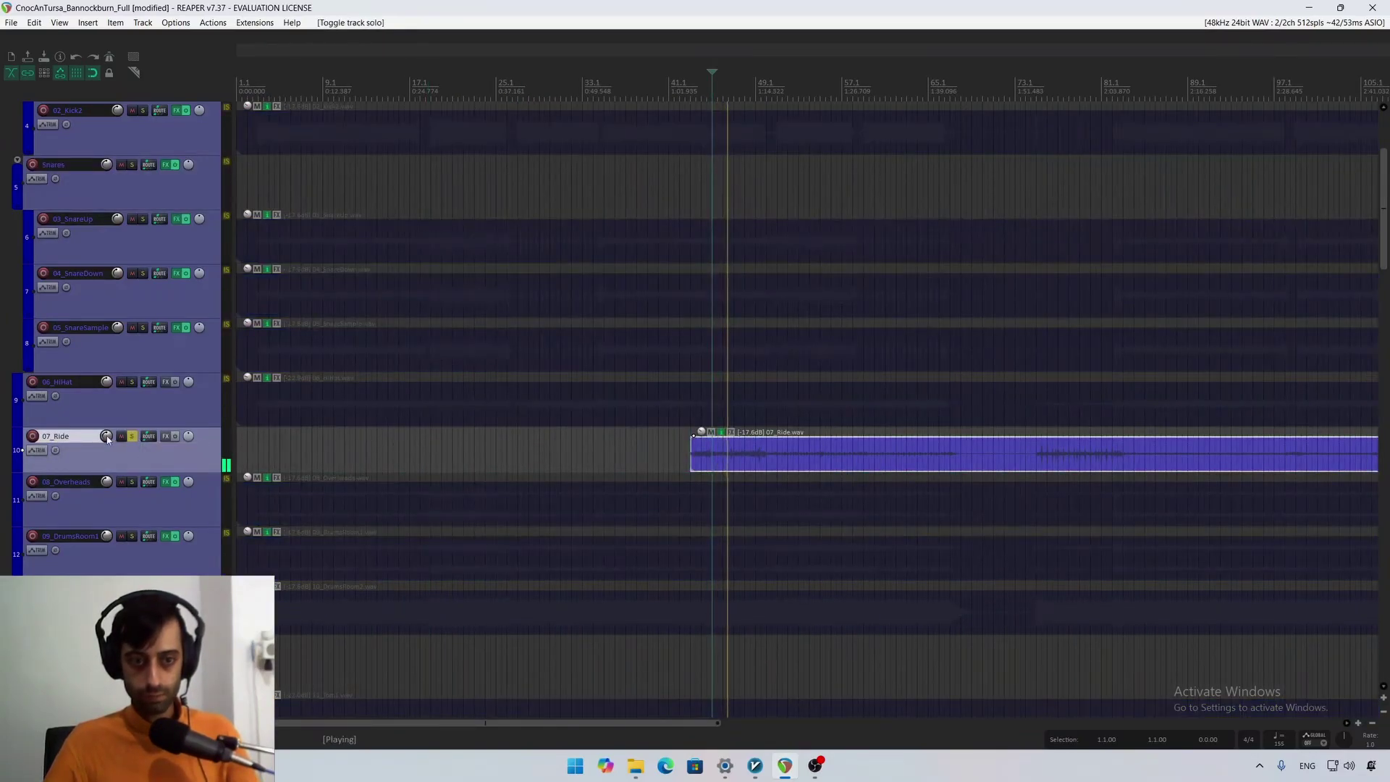
Step: Adjust the volume of 07_Ride and add the ReaEQ (Cockos) plugin to its track
{"action": "mouse_move", "coordinate": [105, 436]}
{"action": "left_click_drag", "start_coordinate": [106, 437], "coordinate": [126, 447]}
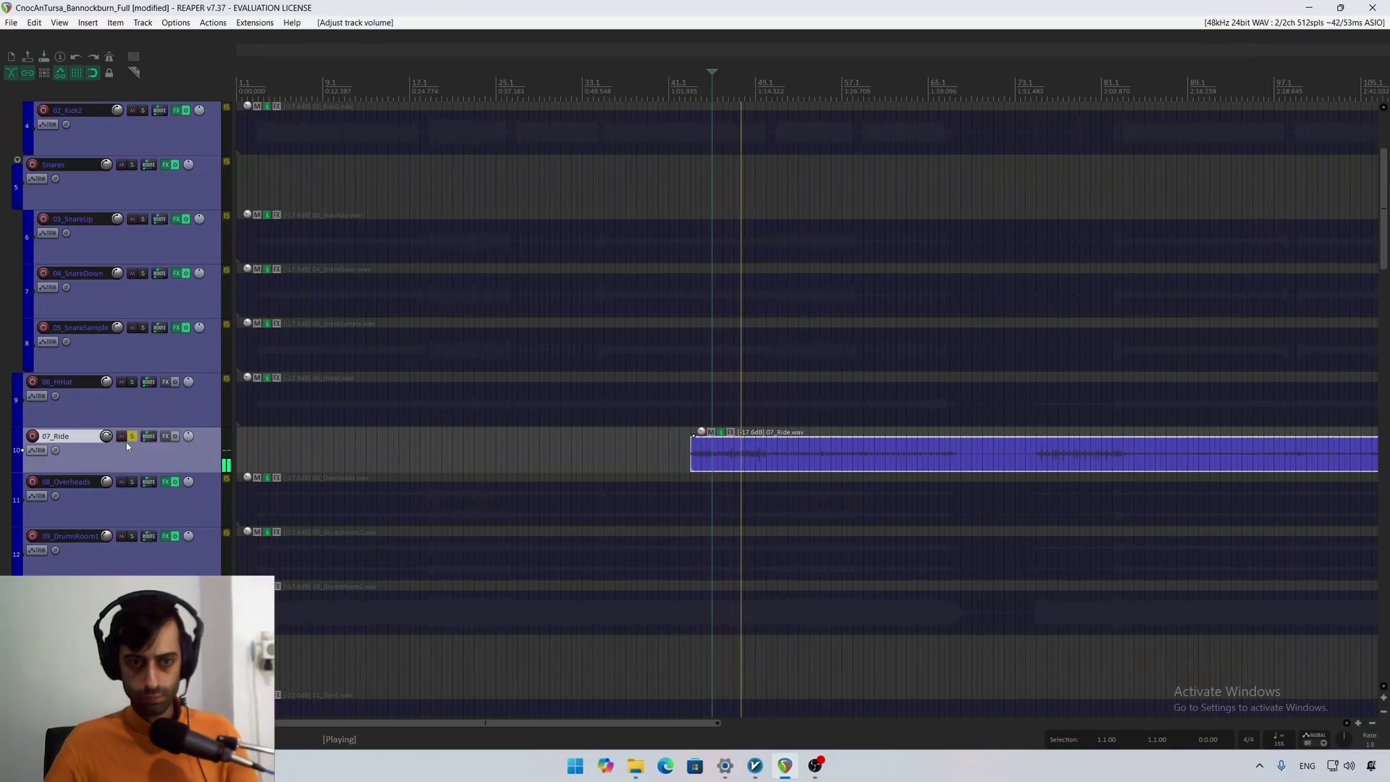
{"action": "left_click", "coordinate": [165, 437]}
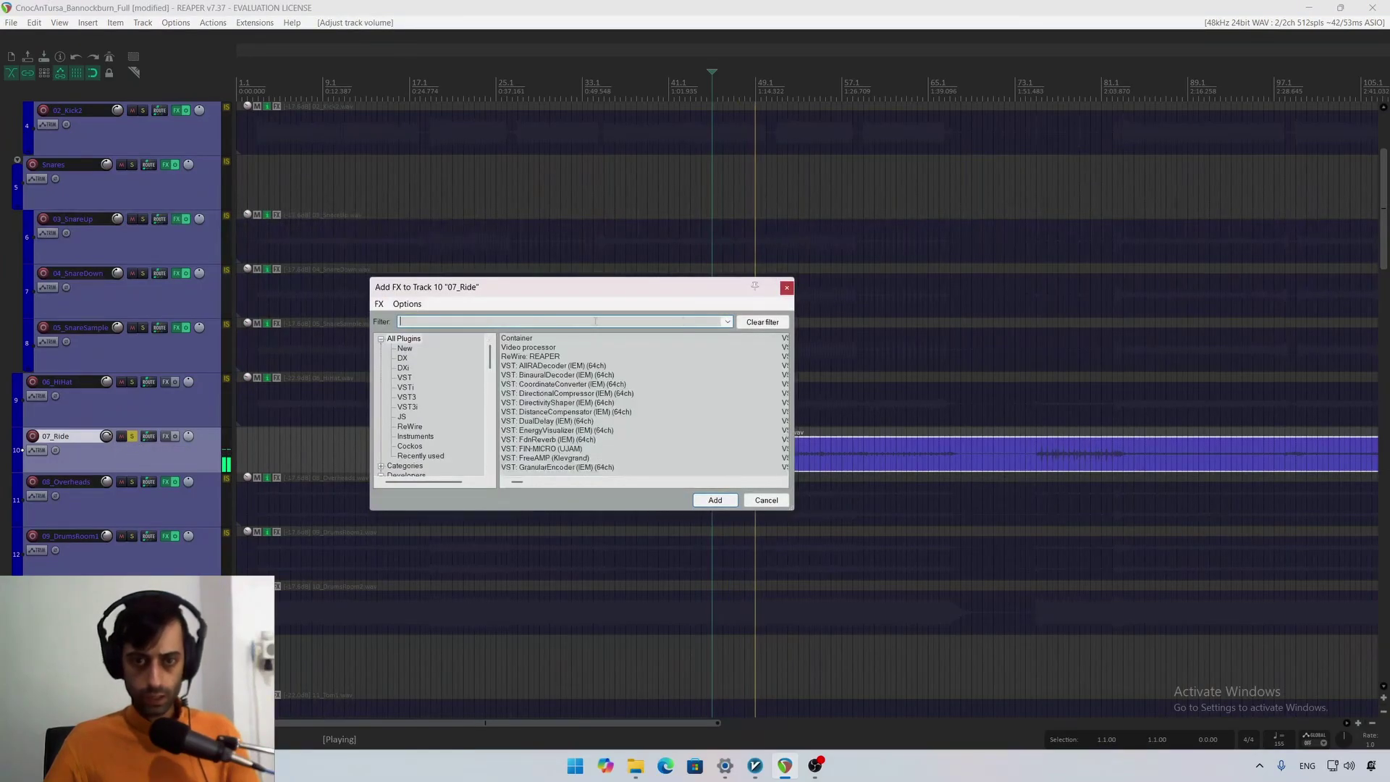
{"action": "type", "text": "rea"}
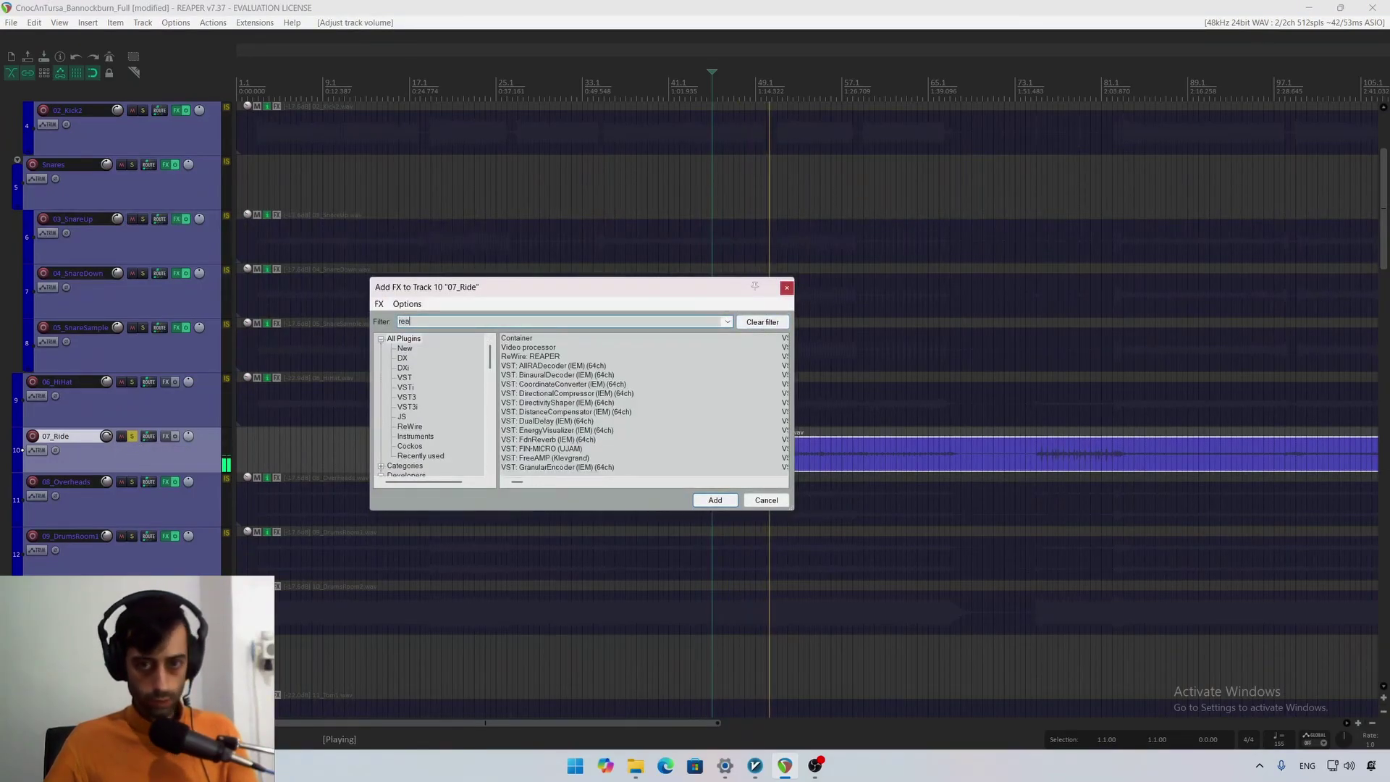
{"action": "type", "text": "eq"}
{"action": "double_click", "coordinate": [559, 340]}
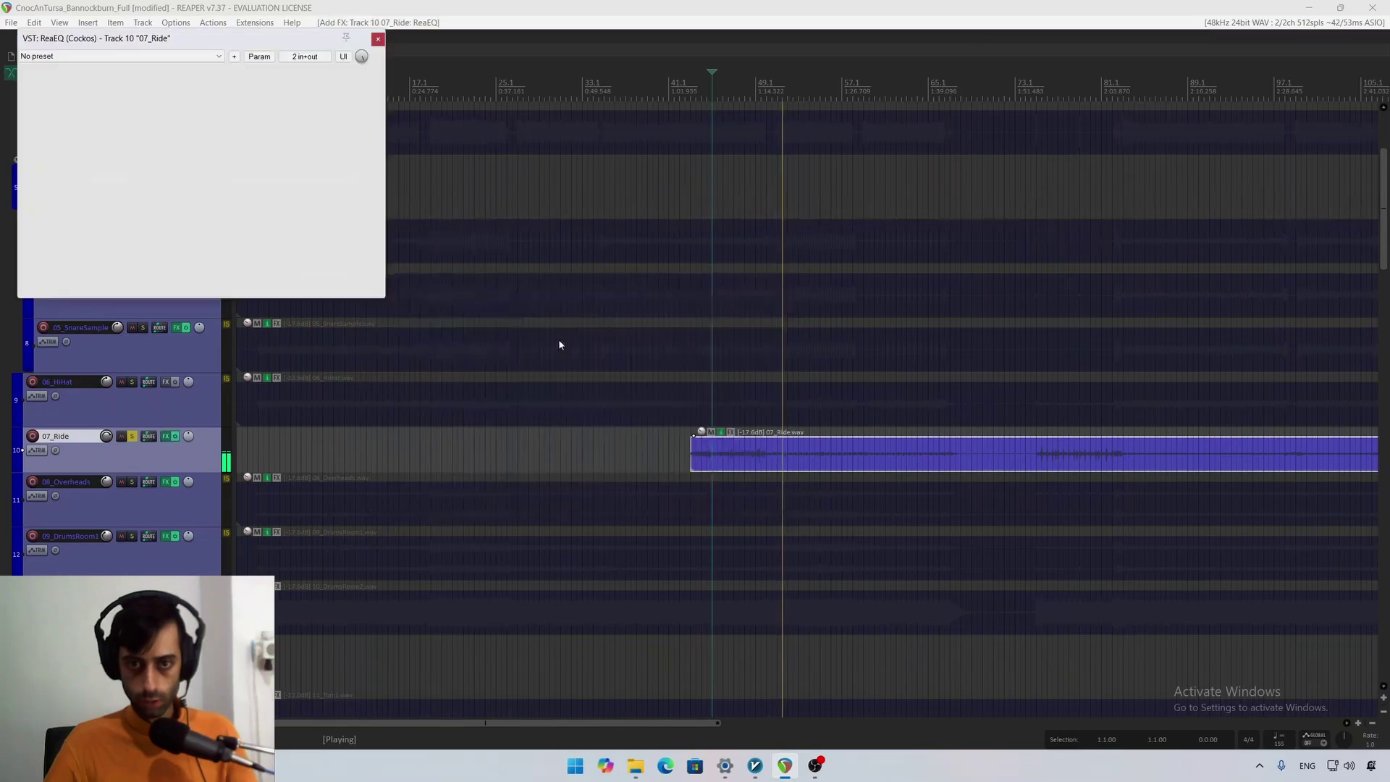
Step: Set ReaEQ's high-pass band on 07_Ride to about 212 Hz with a 1.80 oct bandwidth, then close the plugin
{"action": "left_click_drag", "start_coordinate": [226, 45], "coordinate": [466, 205]}
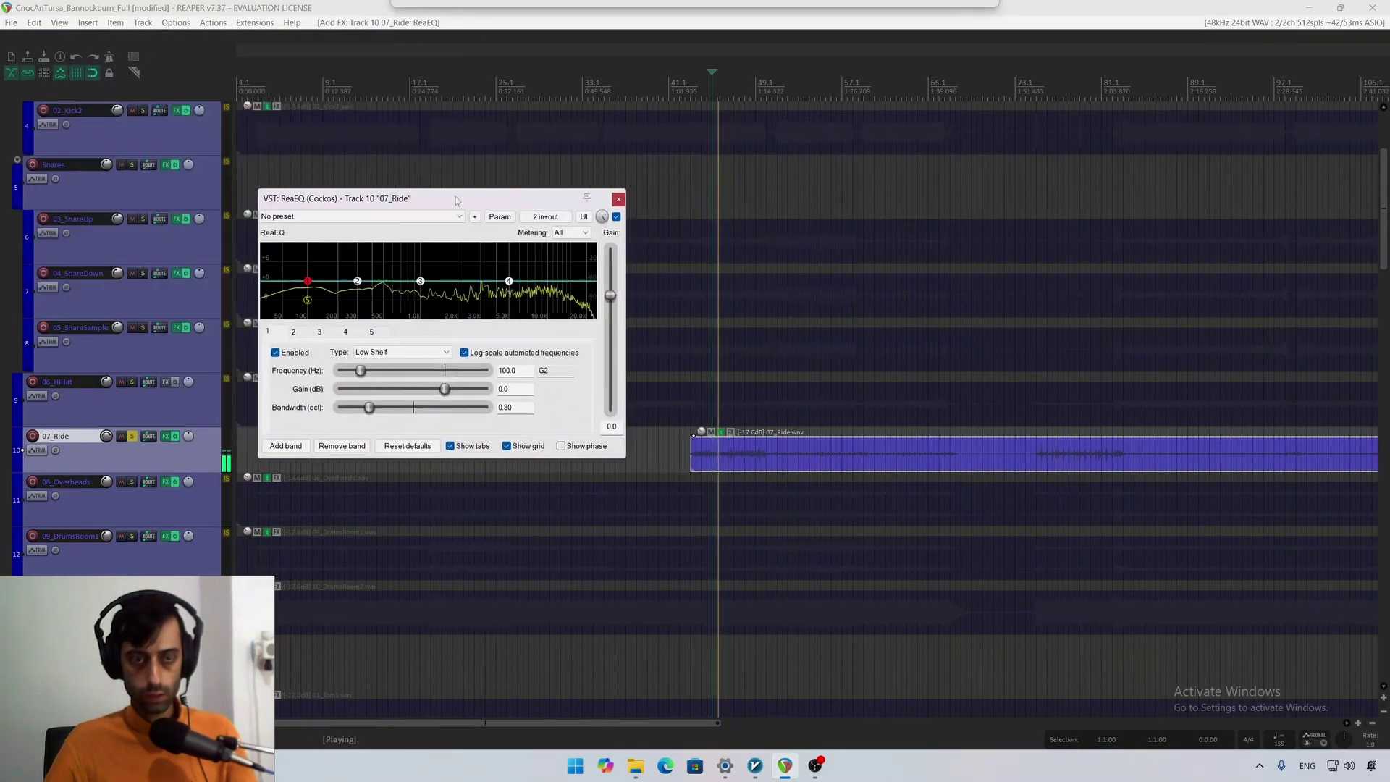
{"action": "left_click_drag", "start_coordinate": [308, 299], "coordinate": [363, 313]}
{"action": "key", "text": "space"}
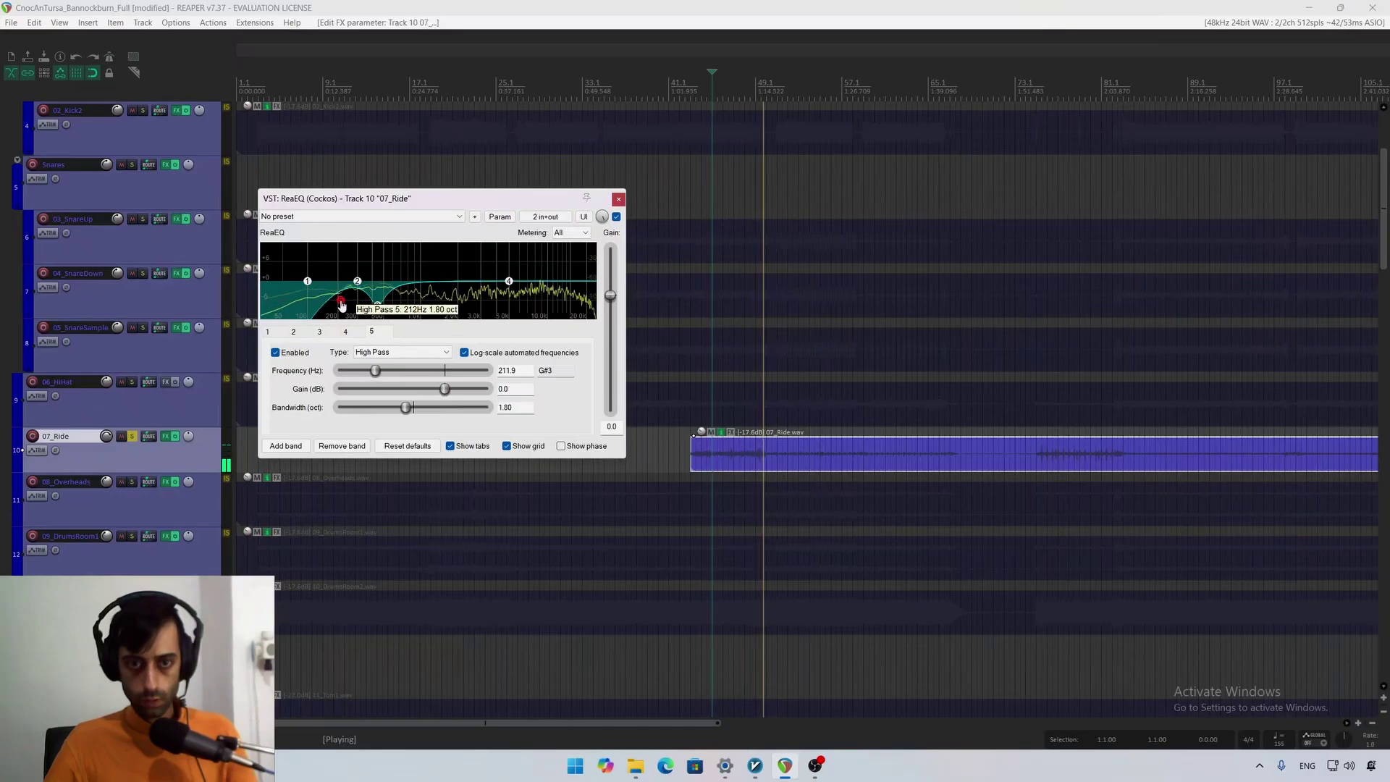
{"action": "left_click", "coordinate": [617, 199]}
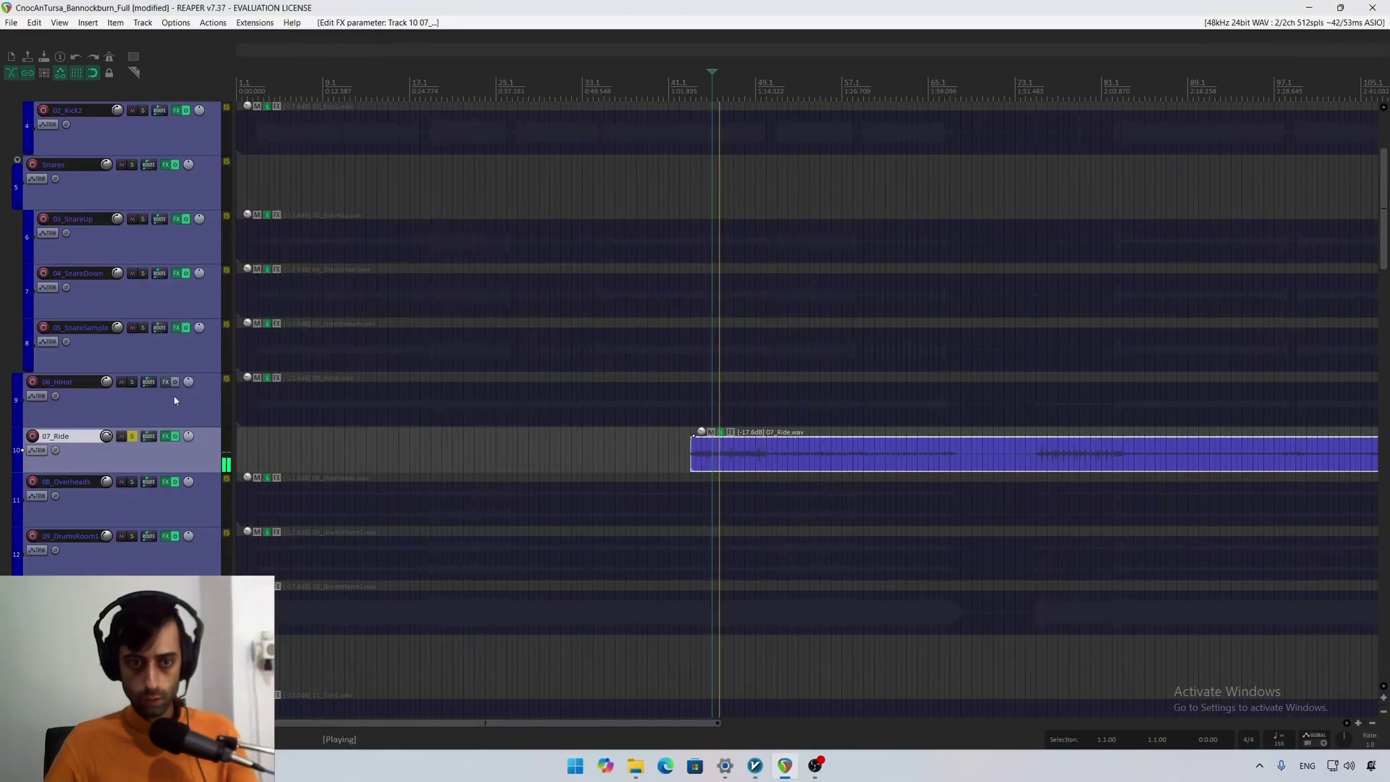
Step: Rebalance the pan and volume of 07_Ride in the full mix, comparing it soloed and unsoloed, and save the project
{"action": "left_click", "coordinate": [133, 436]}
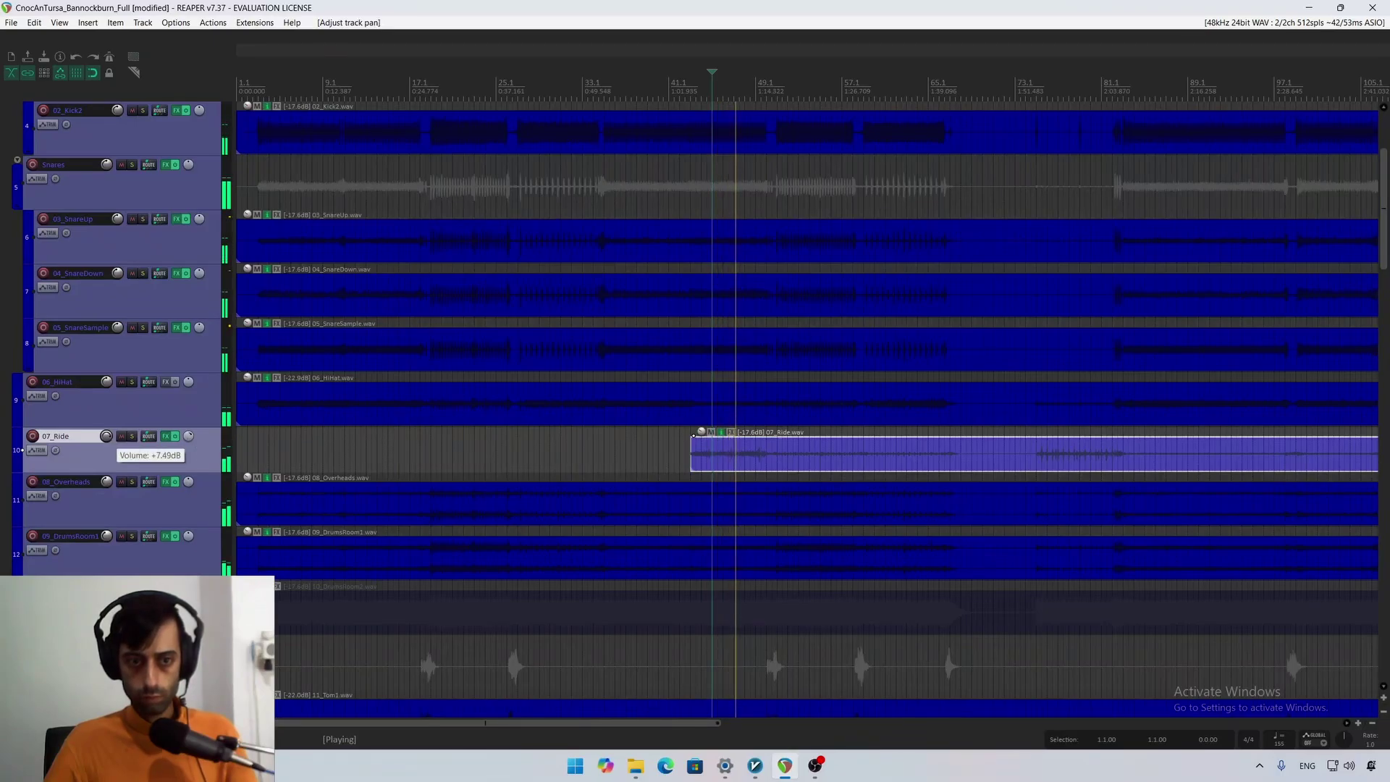
{"action": "left_click_drag", "start_coordinate": [105, 435], "coordinate": [111, 450]}
{"action": "left_click", "coordinate": [132, 435]}
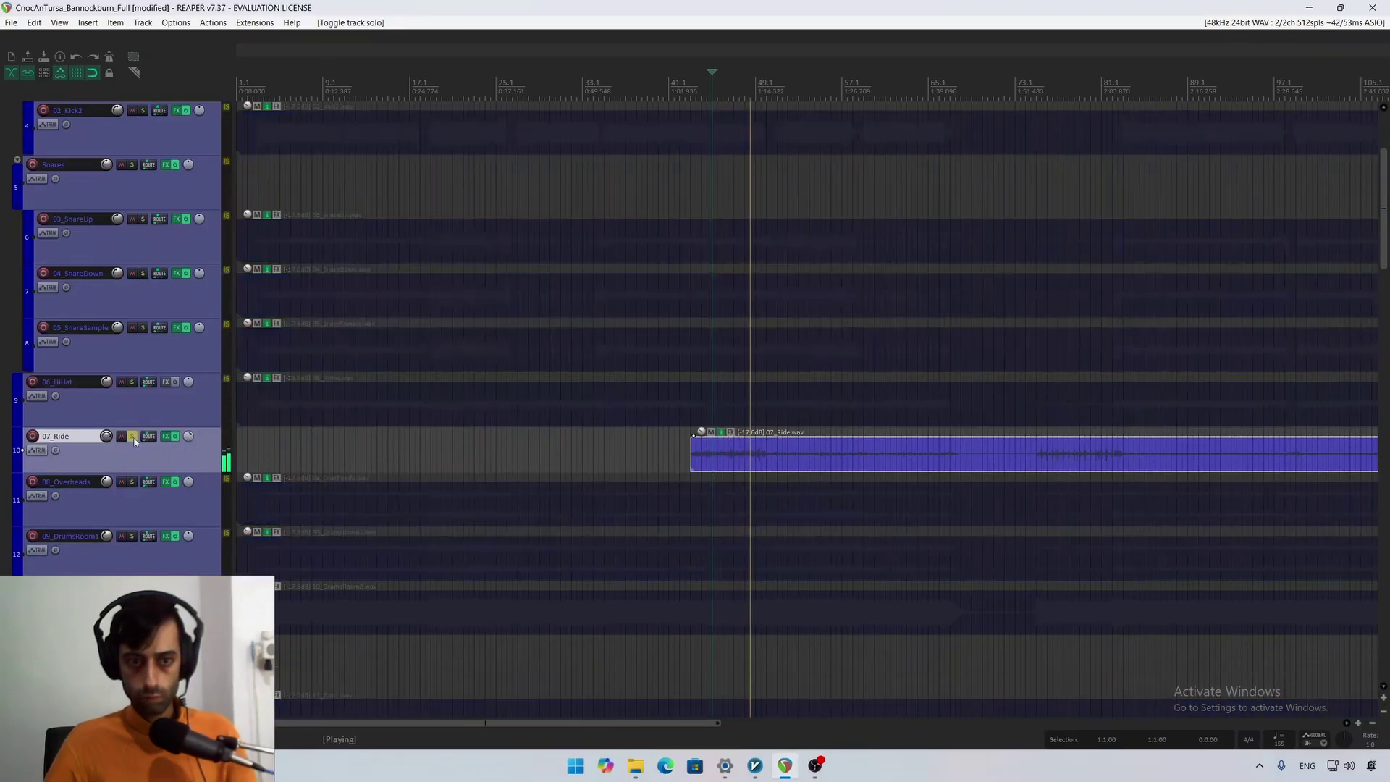
{"action": "left_click", "coordinate": [131, 436]}
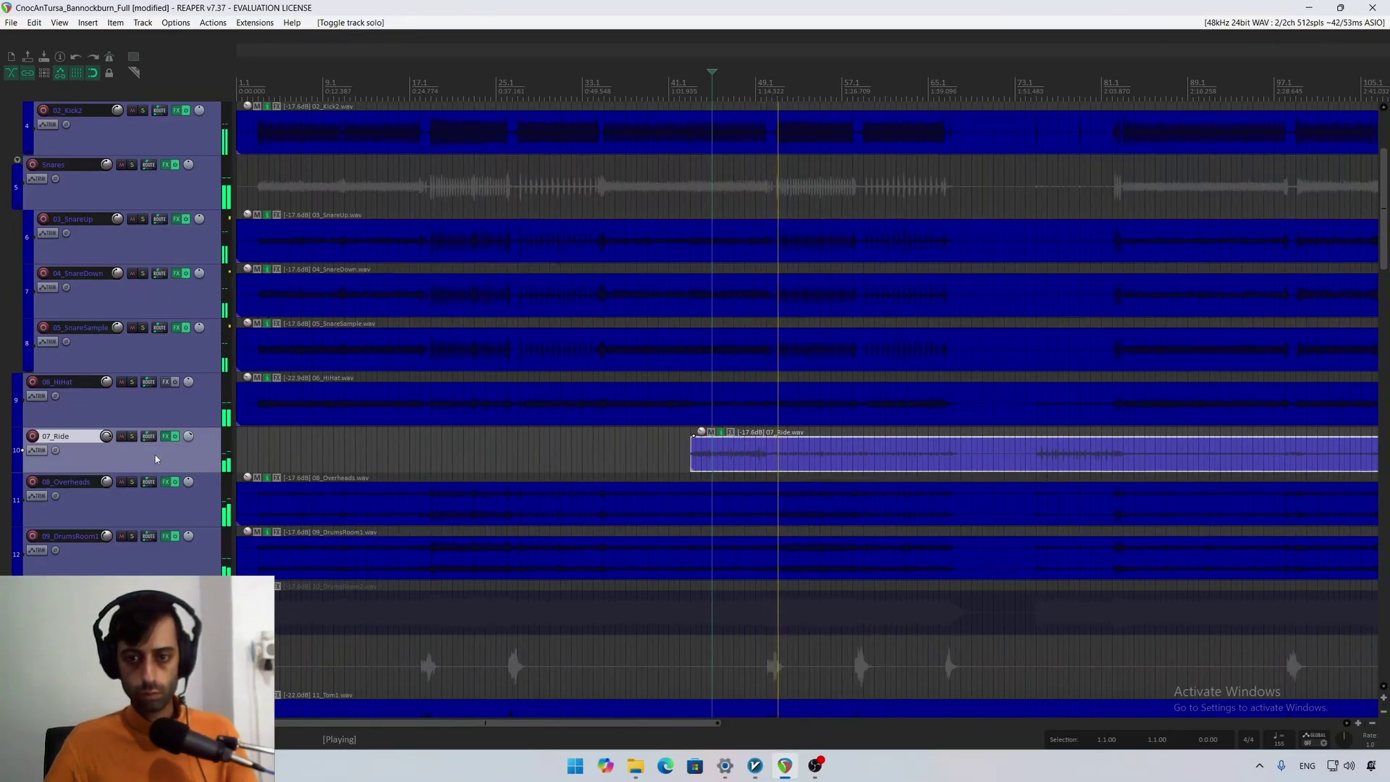
{"action": "key", "text": "ctrl+s"}
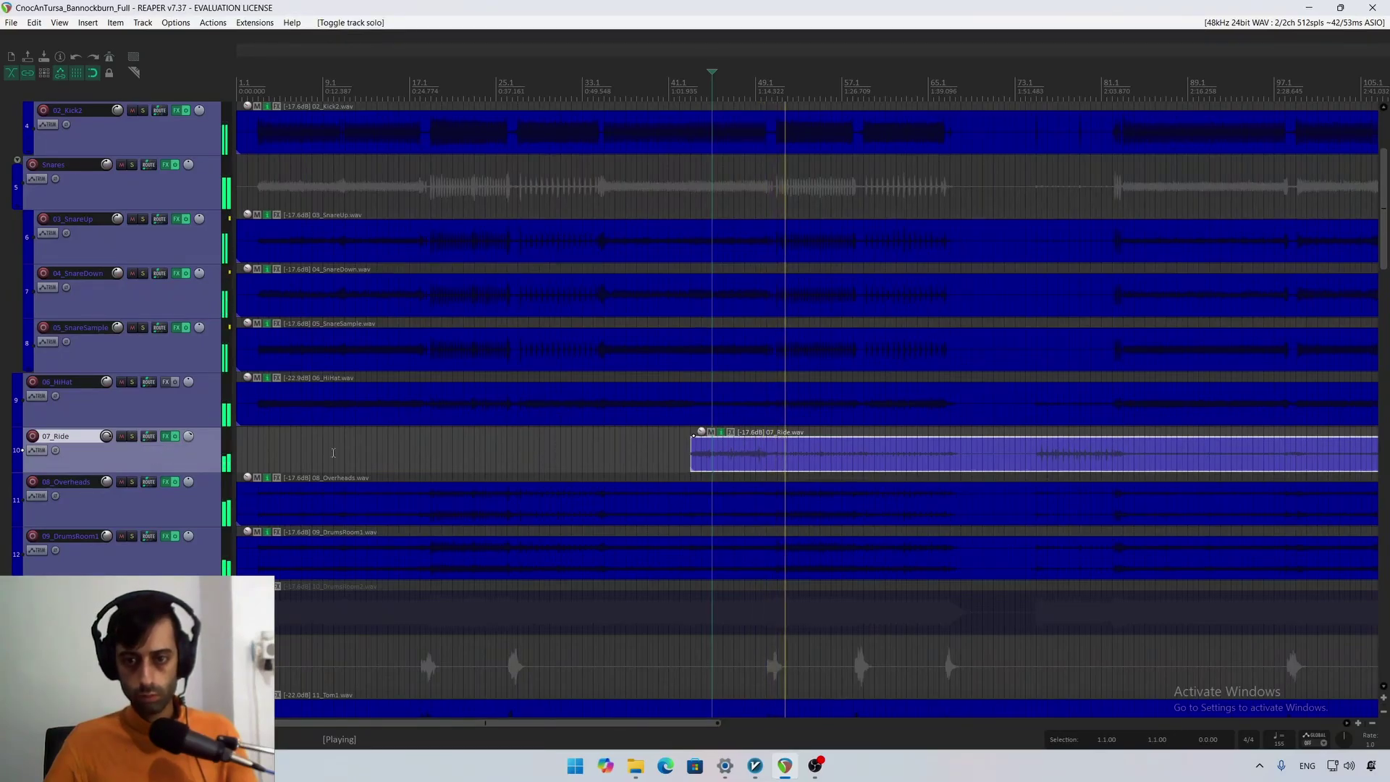
Step: Play from just before the 07_Ride clip, fine-tune the ride volume in the full mix and save the project
{"action": "left_click", "coordinate": [684, 469]}
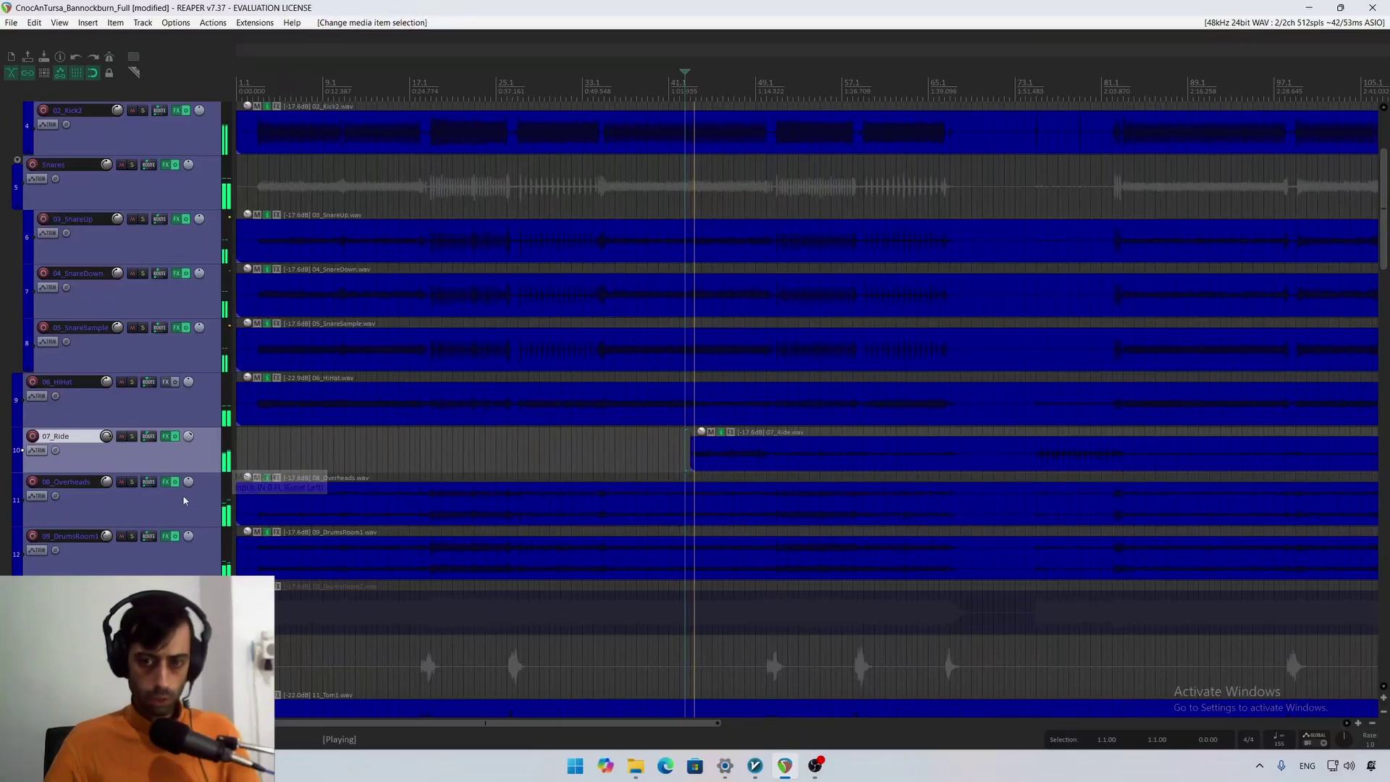
{"action": "scroll", "coordinate": [185, 490], "scroll_direction": "down", "scroll_amount": 1}
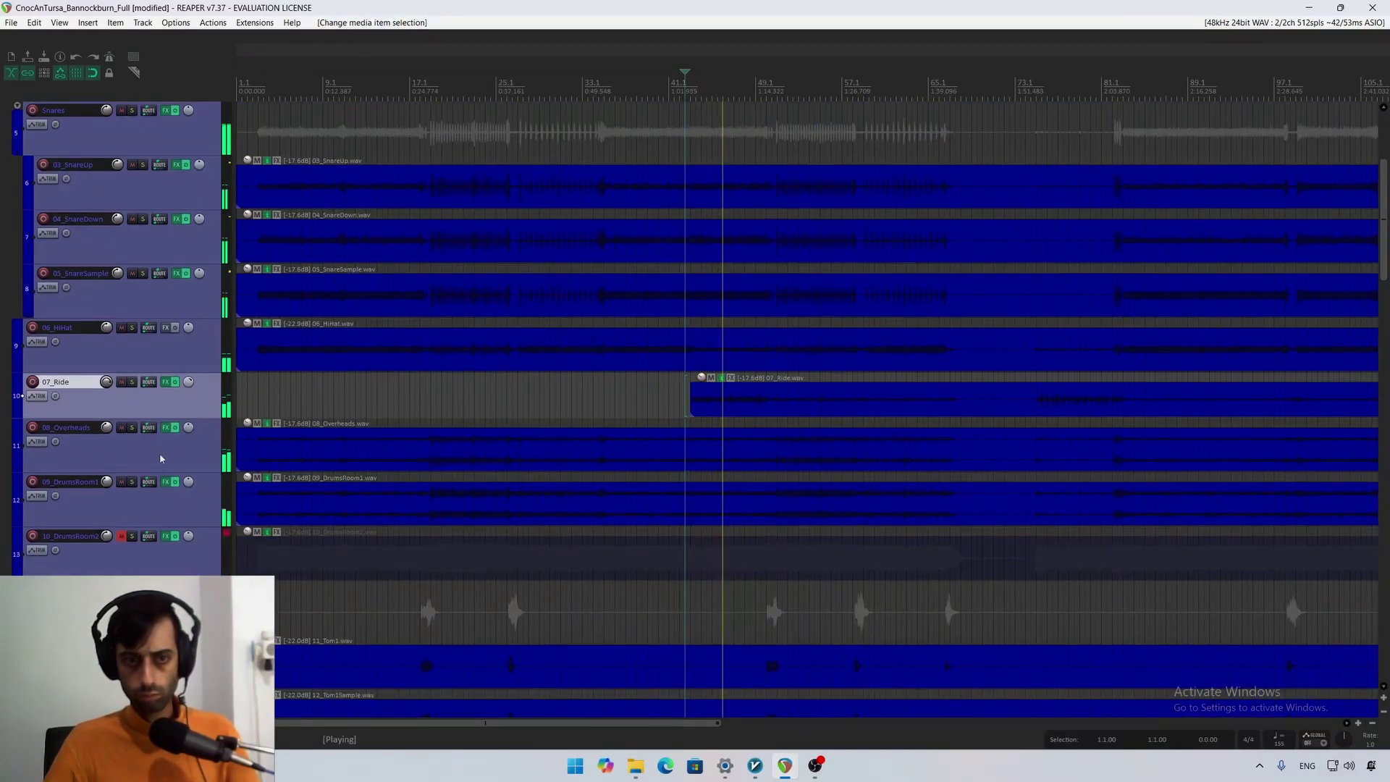
{"action": "left_click_drag", "start_coordinate": [108, 383], "coordinate": [107, 379]}
{"action": "scroll", "coordinate": [125, 411], "scroll_direction": "up", "scroll_amount": 4}
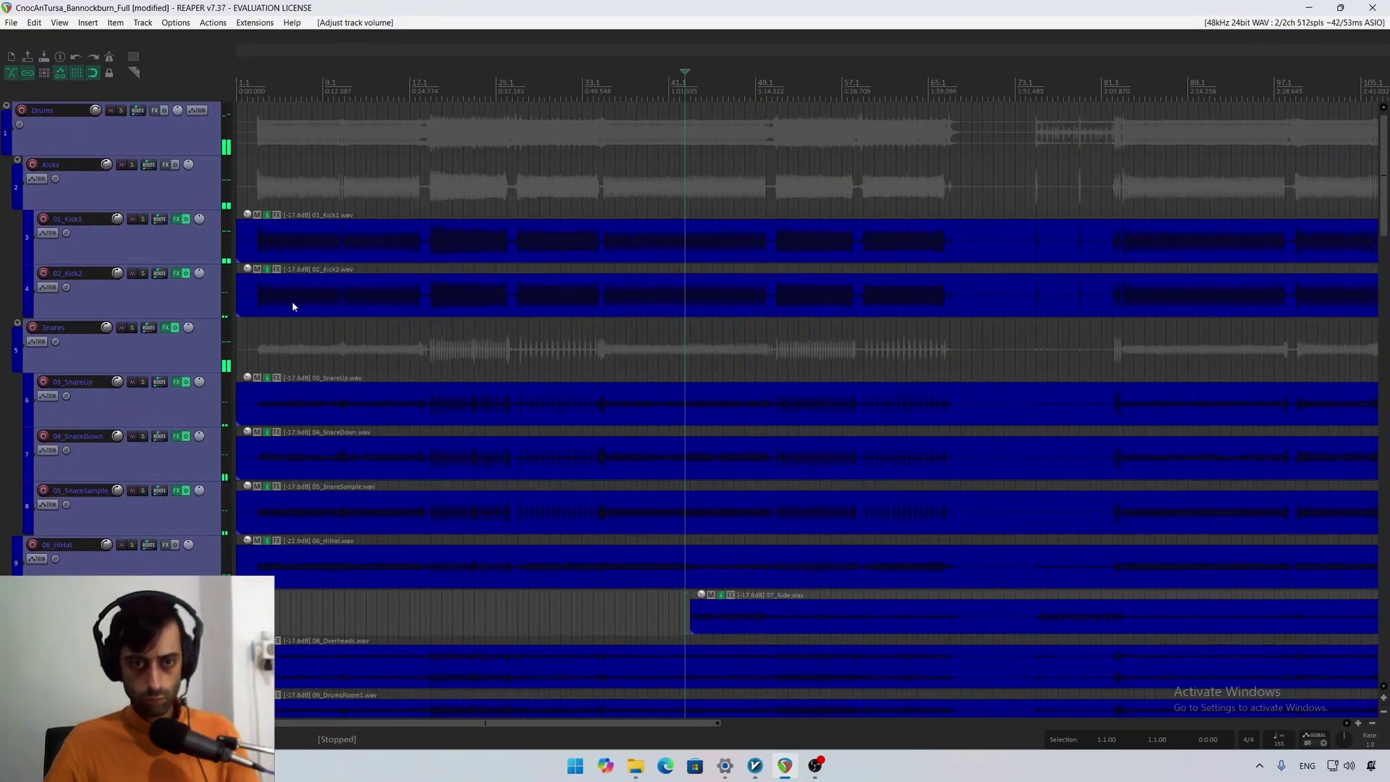
{"action": "left_click_drag", "start_coordinate": [292, 305], "coordinate": [260, 307]}
{"action": "left_click", "coordinate": [297, 246]}
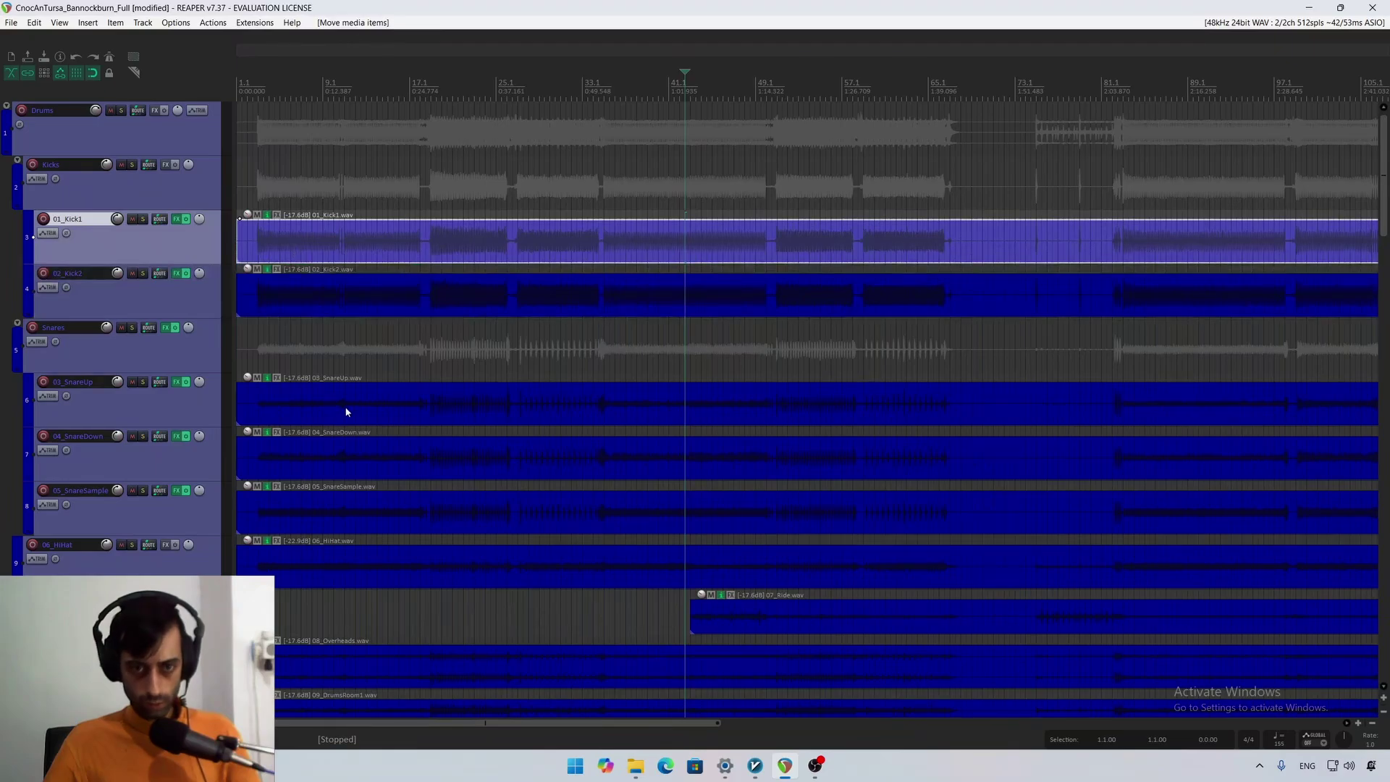
{"action": "left_click", "coordinate": [346, 411]}
{"action": "left_click", "coordinate": [254, 462]}
{"action": "scroll", "coordinate": [201, 373], "scroll_direction": "down", "scroll_amount": 5}
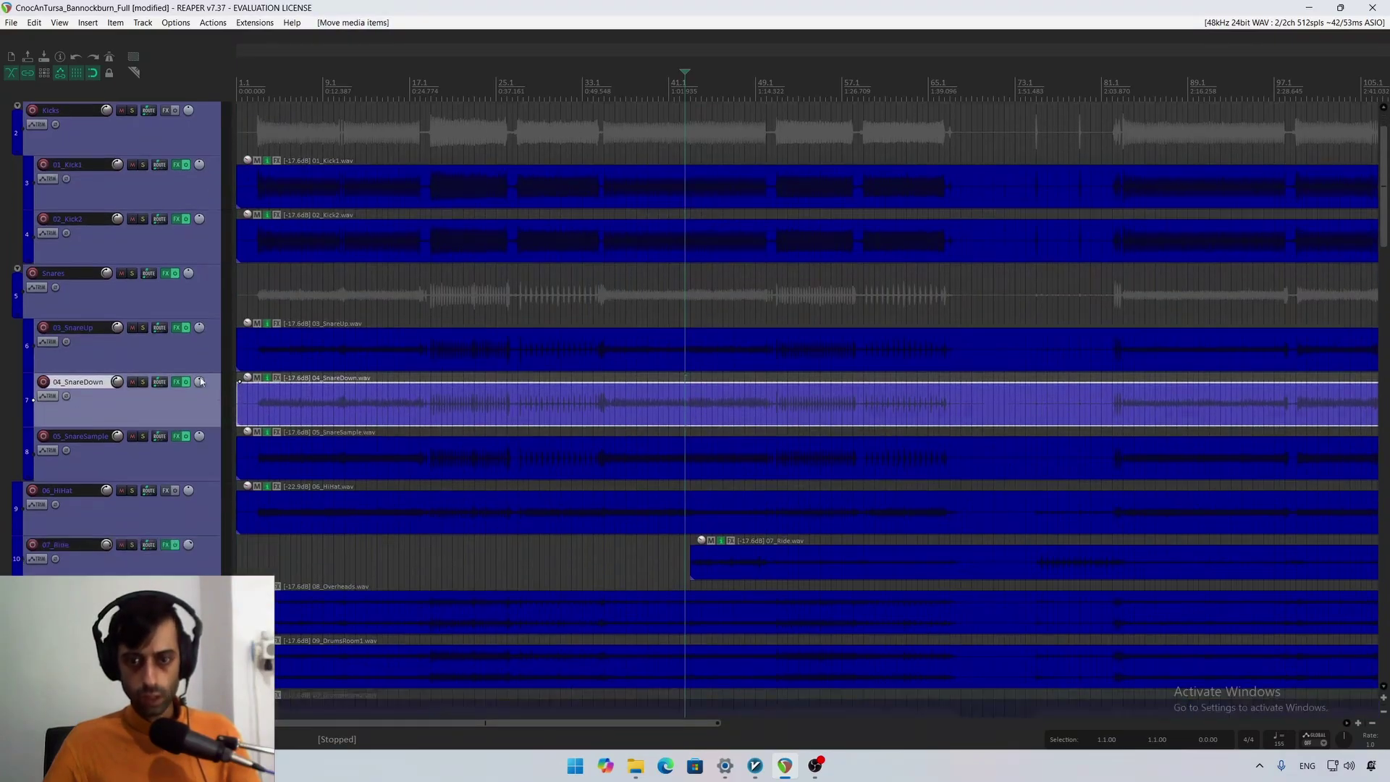
{"action": "left_click", "coordinate": [312, 402]}
{"action": "left_click", "coordinate": [352, 451]}
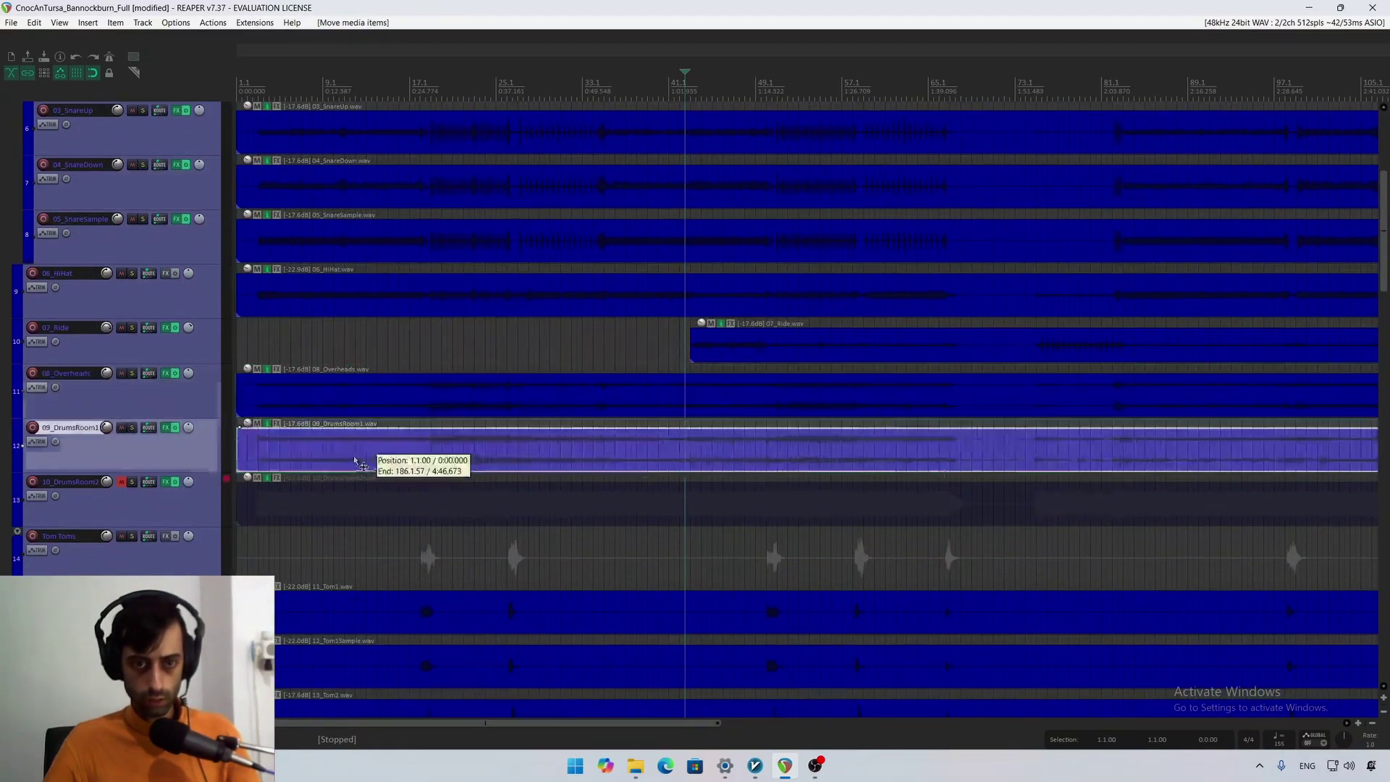
{"action": "scroll", "coordinate": [190, 433], "scroll_direction": "down", "scroll_amount": 5}
{"action": "scroll", "coordinate": [189, 433], "scroll_direction": "up", "scroll_amount": 3}
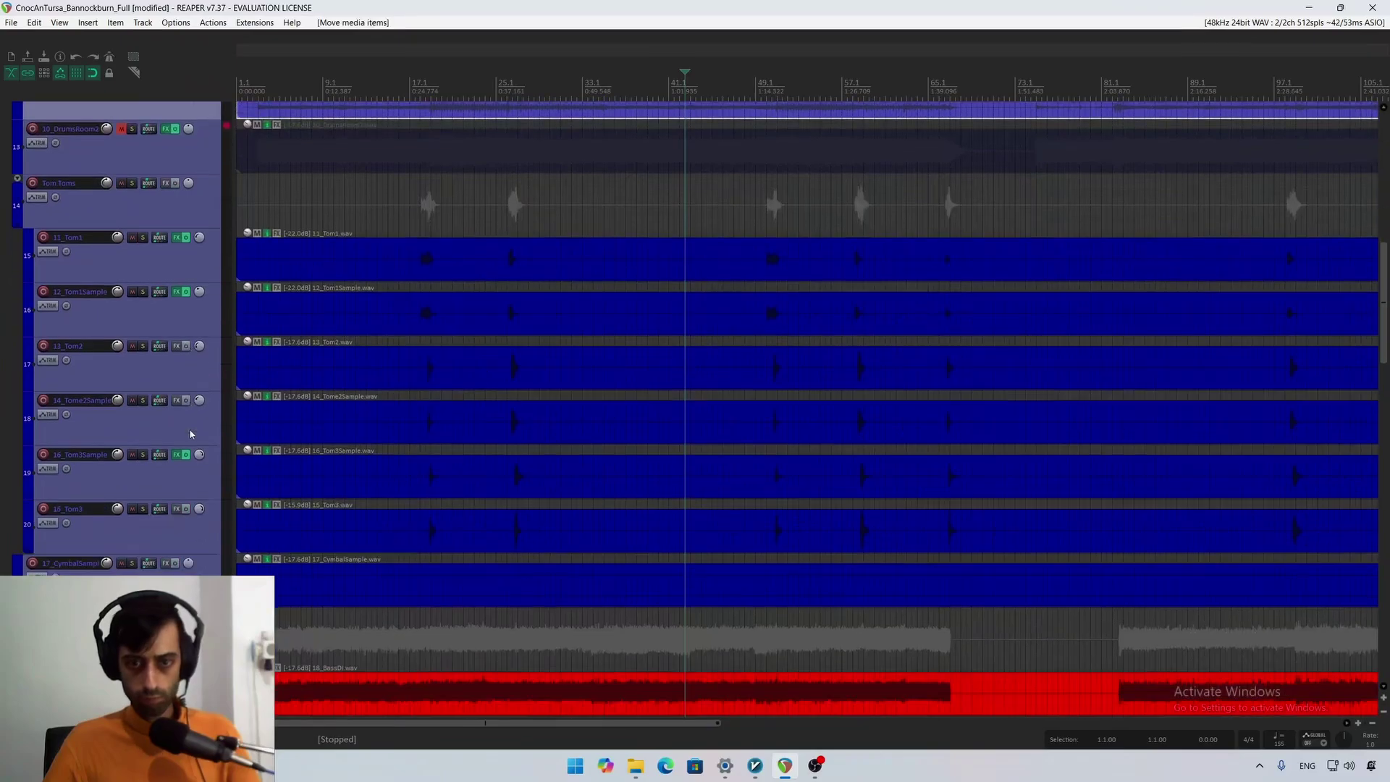
{"action": "scroll", "coordinate": [194, 433], "scroll_direction": "up", "scroll_amount": 7}
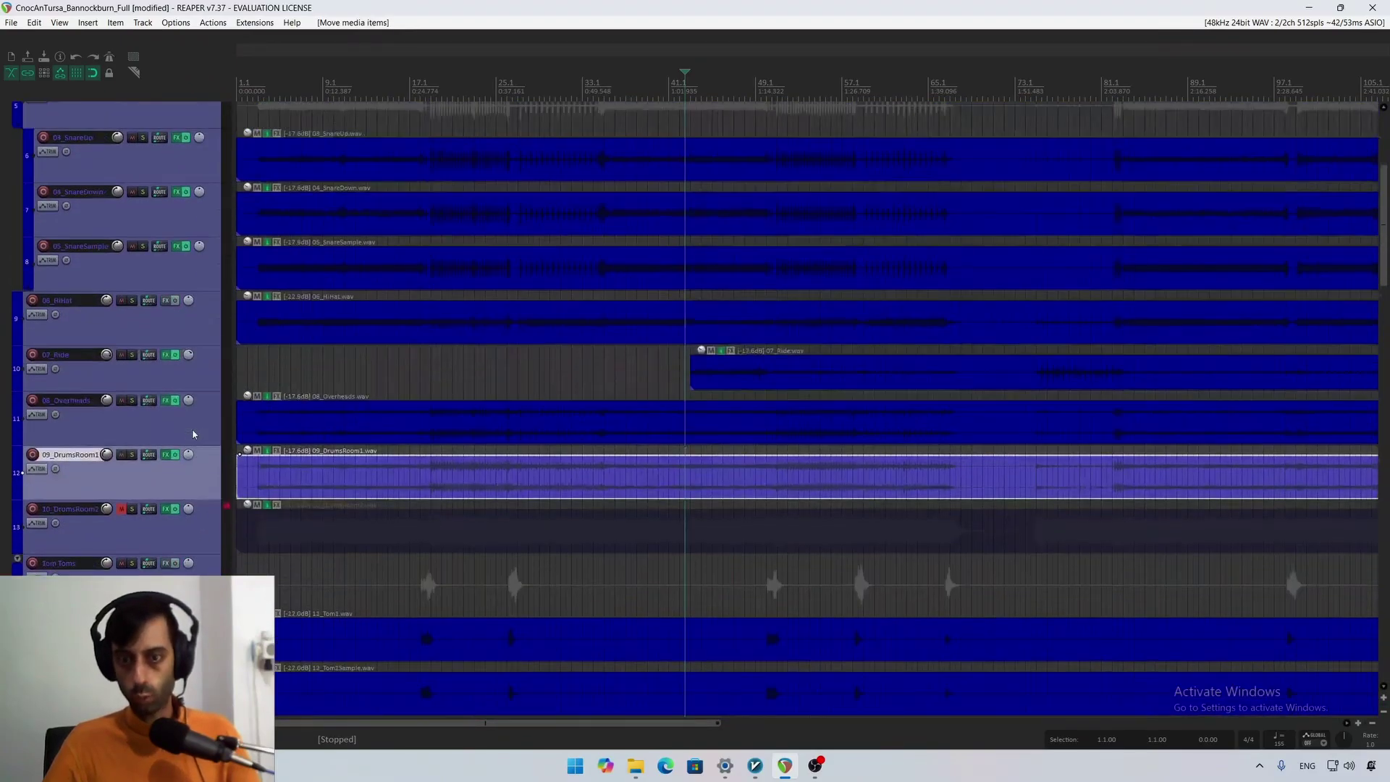
Step: Play the full mix, compare the Snares folder soloed and unsoloed, and set its volume to about +0.9 dB
{"action": "key", "text": "space"}
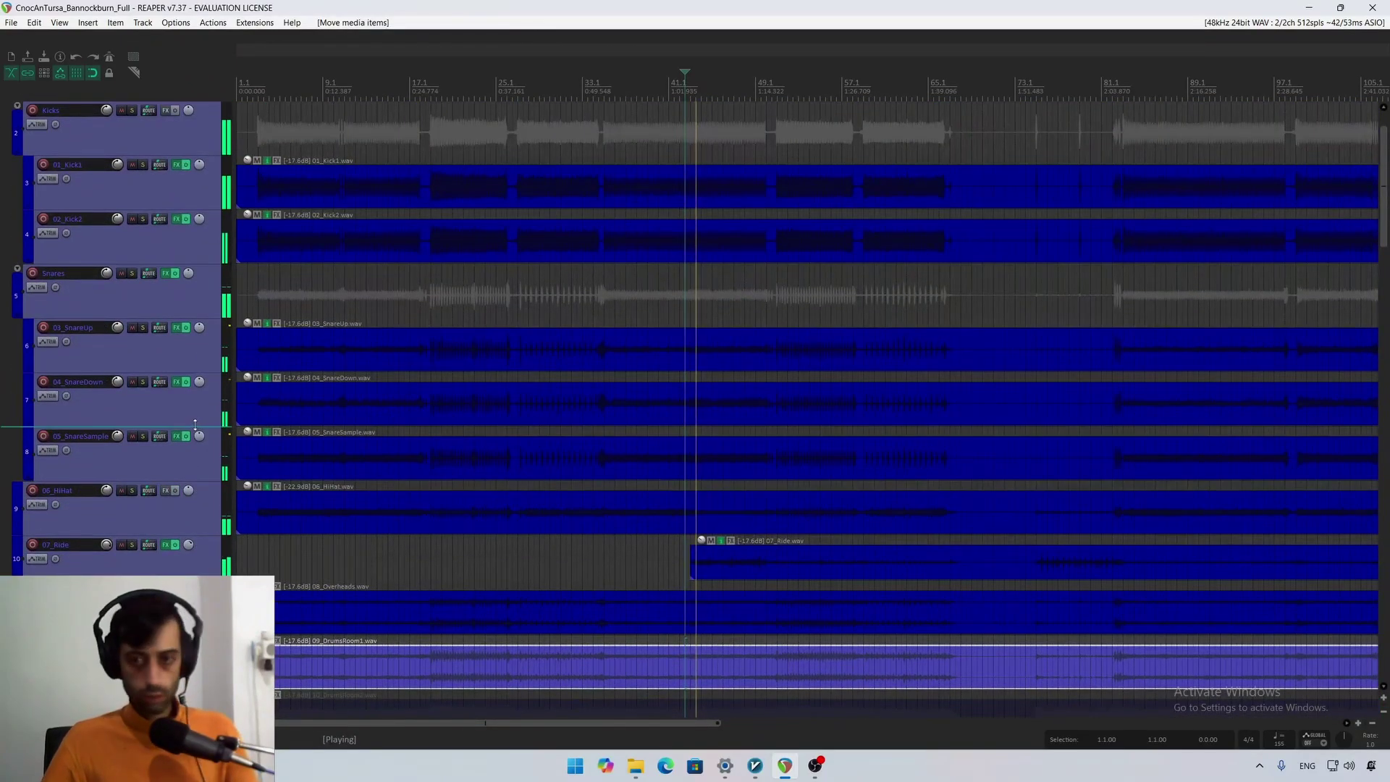
{"action": "scroll", "coordinate": [181, 423], "scroll_direction": "up", "scroll_amount": 1}
{"action": "scroll", "coordinate": [174, 420], "scroll_direction": "down", "scroll_amount": 4}
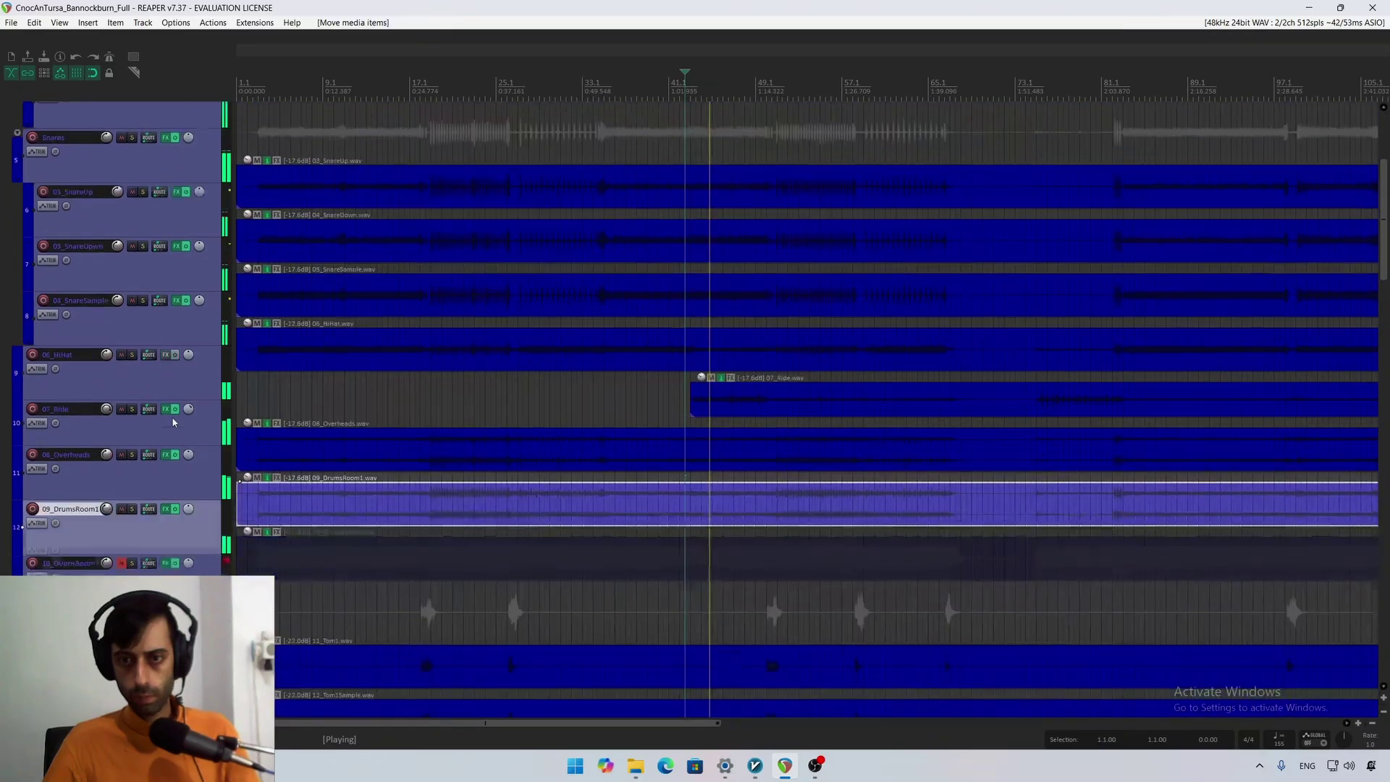
{"action": "scroll", "coordinate": [181, 414], "scroll_direction": "up", "scroll_amount": 3}
{"action": "left_click", "coordinate": [132, 300]}
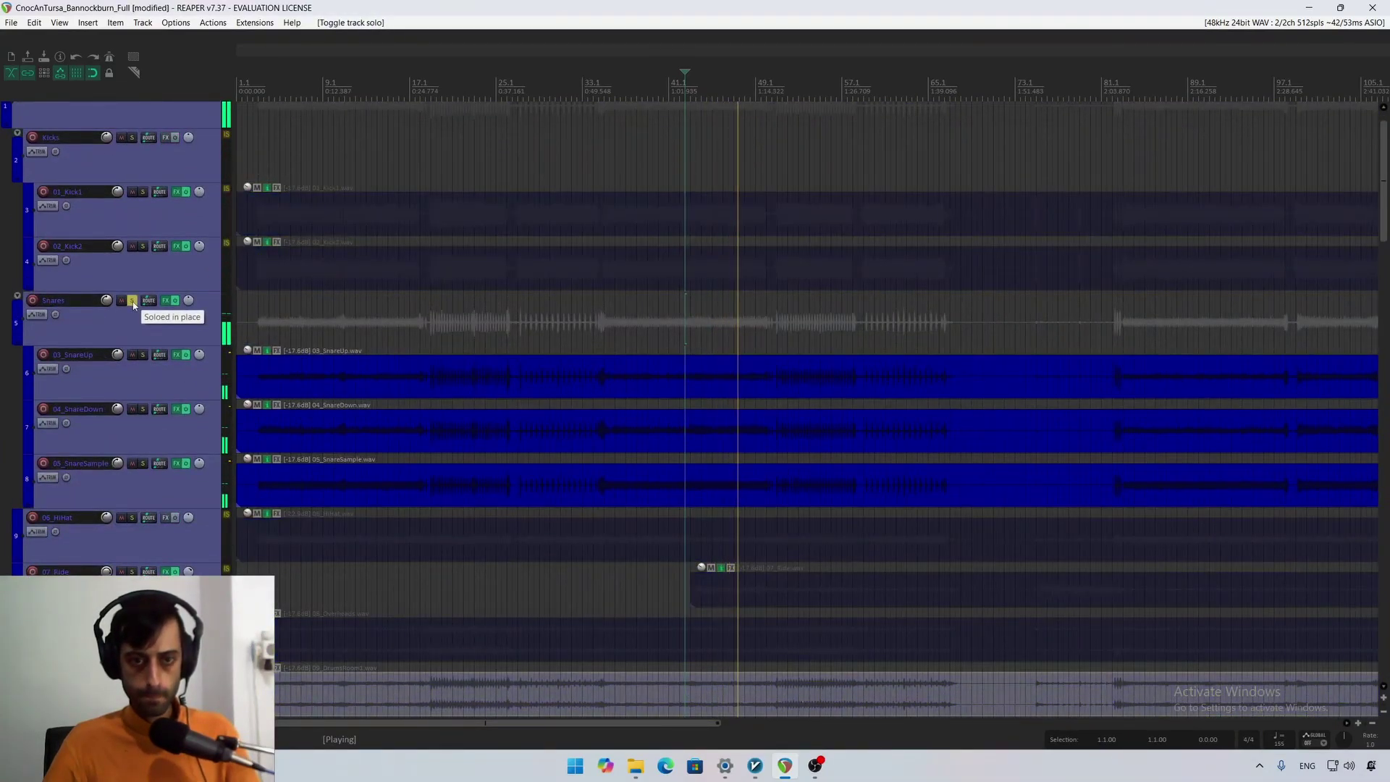
{"action": "left_click", "coordinate": [133, 300]}
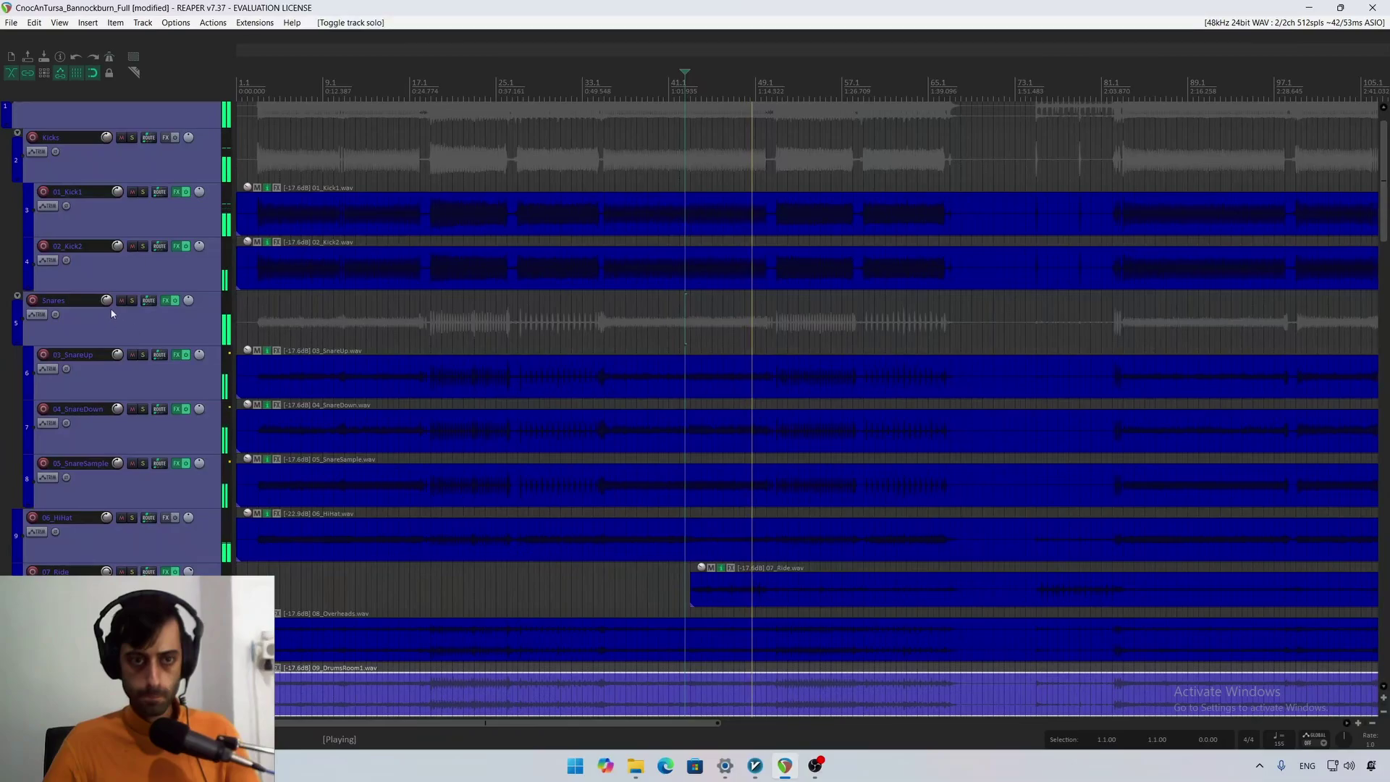
{"action": "mouse_move", "coordinate": [108, 302]}
{"action": "left_click_drag", "start_coordinate": [110, 304], "coordinate": [110, 305]}
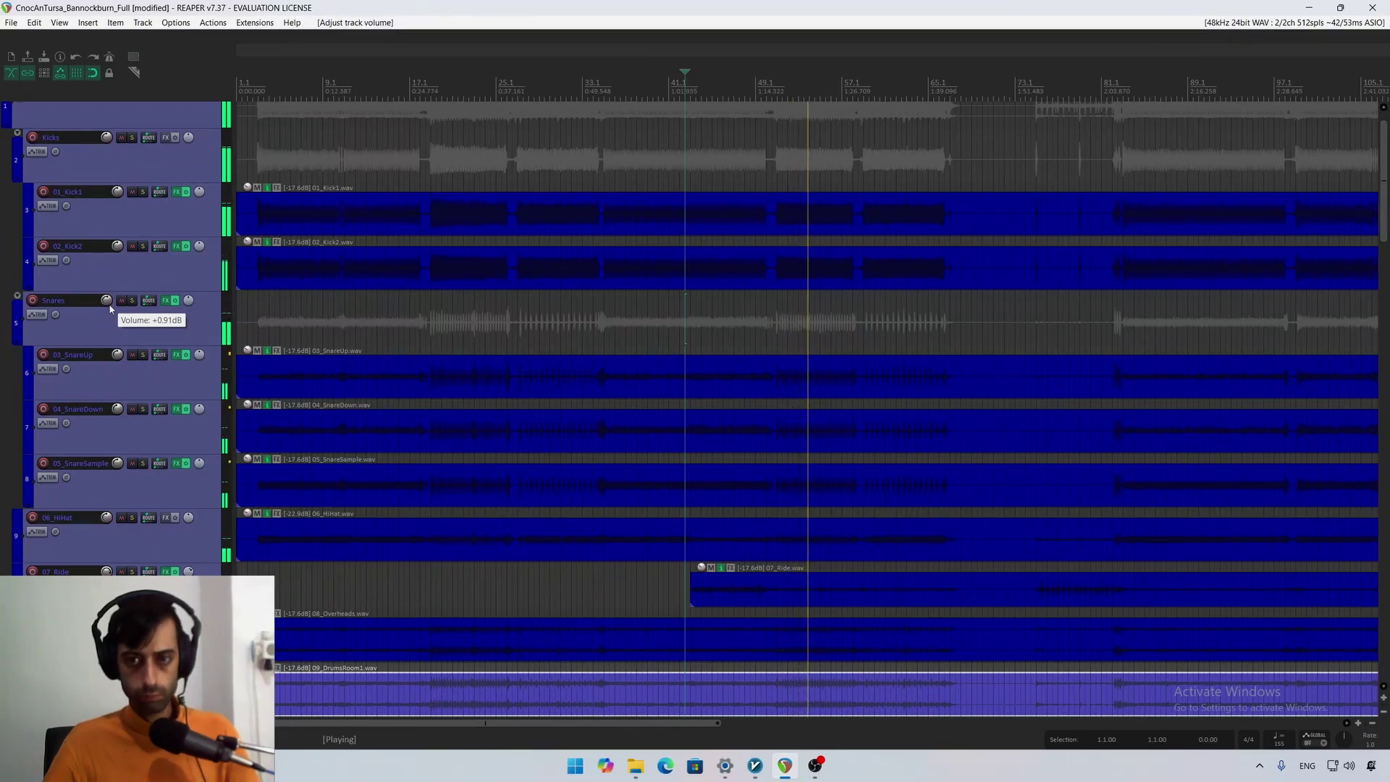
Step: In the Snares folder's ReaEQ, set the high shelf to about 5730 Hz and +7.4 dB, add a seventh band and set the output gain to -1.1 dB
{"action": "left_click", "coordinate": [165, 300]}
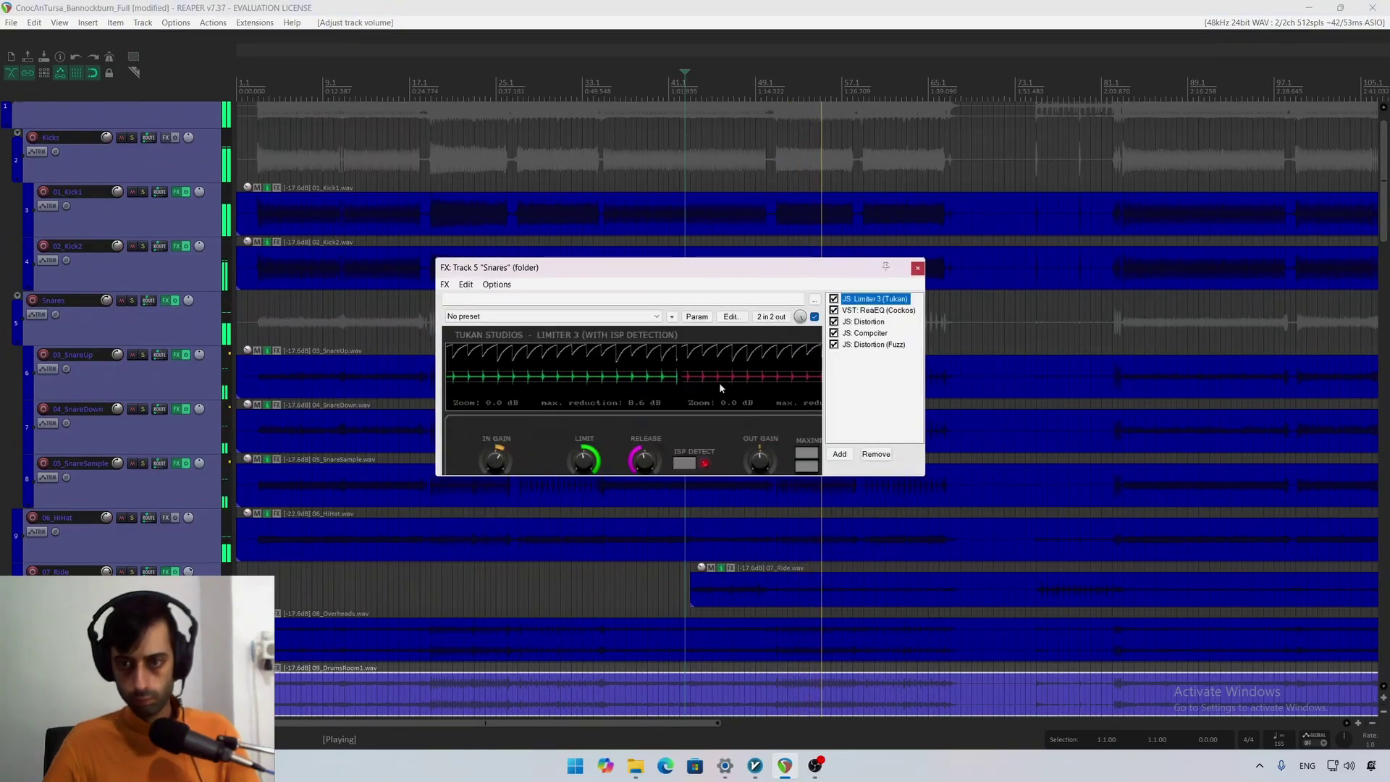
{"action": "left_click", "coordinate": [868, 369]}
{"action": "left_click", "coordinate": [879, 312]}
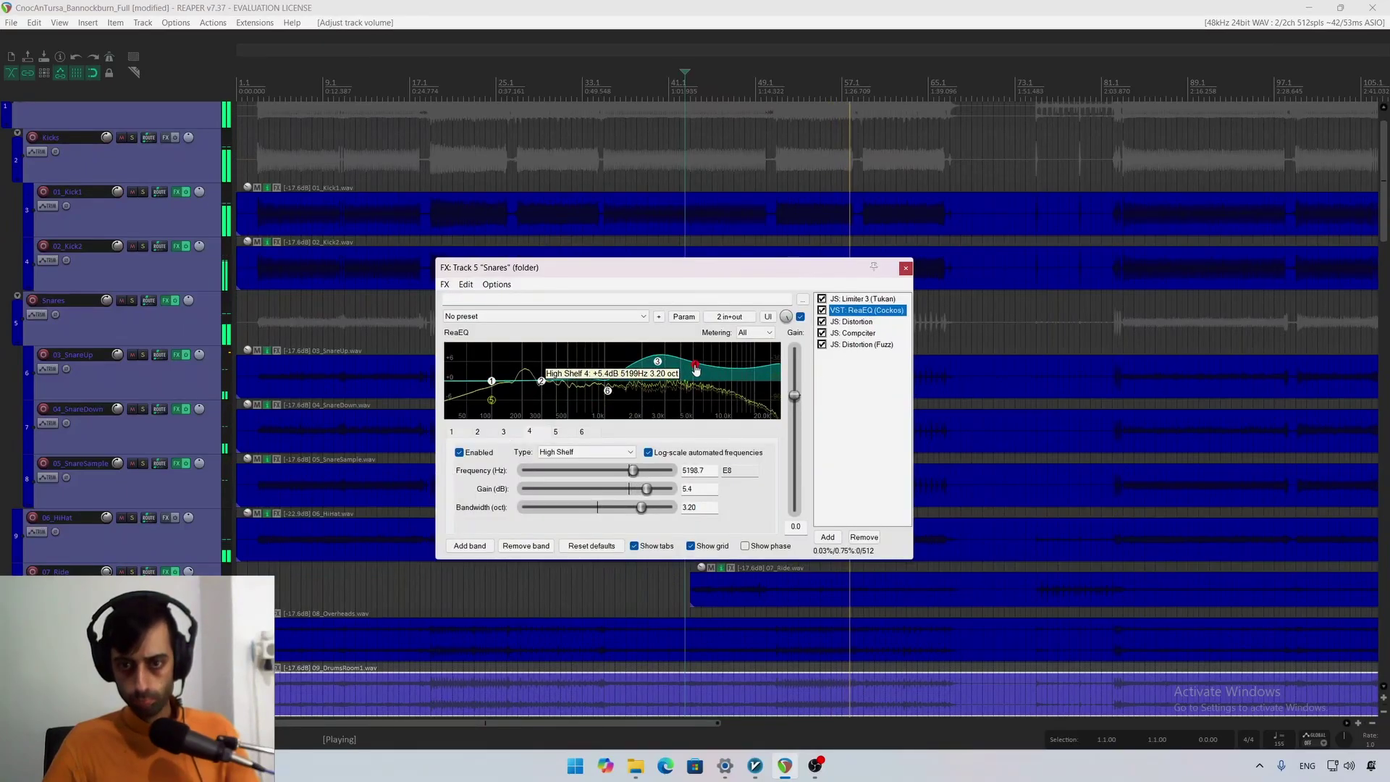
{"action": "left_click_drag", "start_coordinate": [693, 369], "coordinate": [695, 371]}
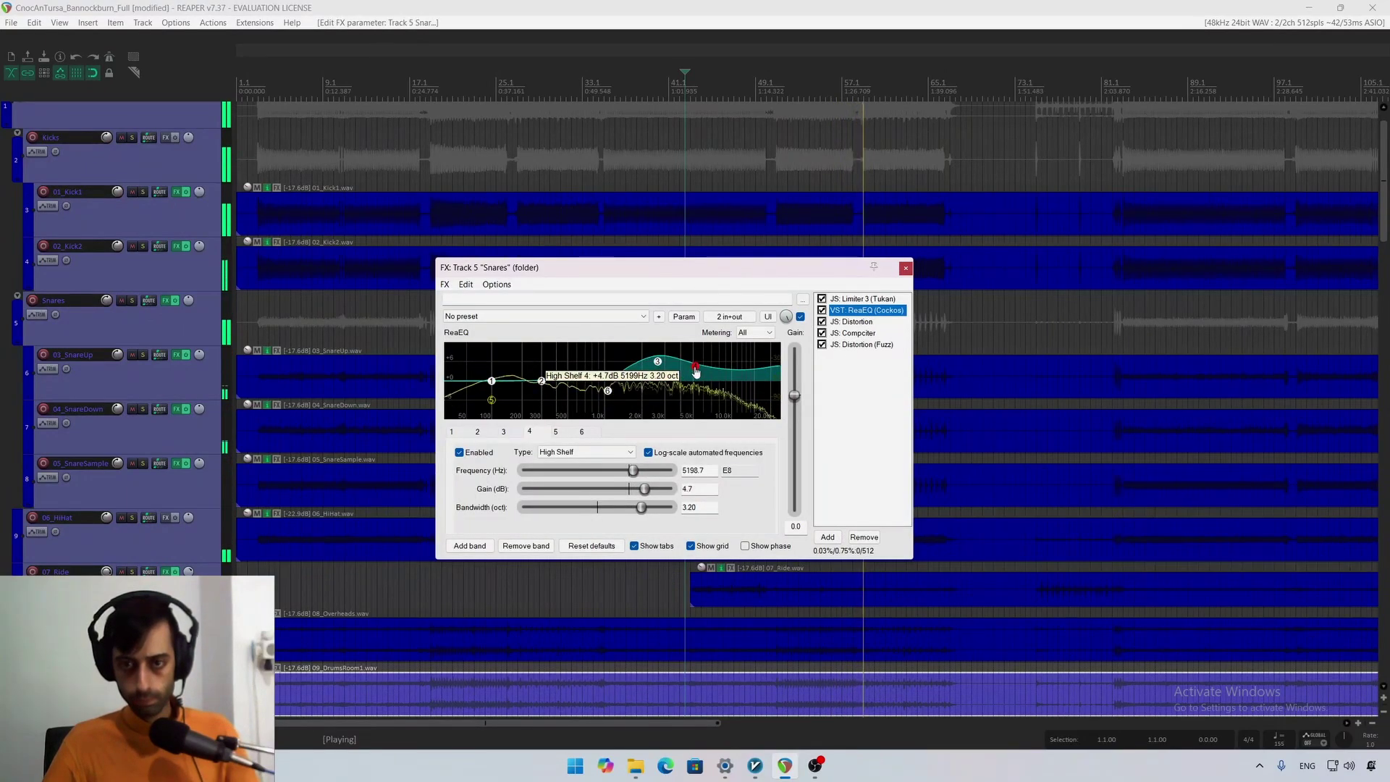
{"action": "left_click", "coordinate": [656, 365]}
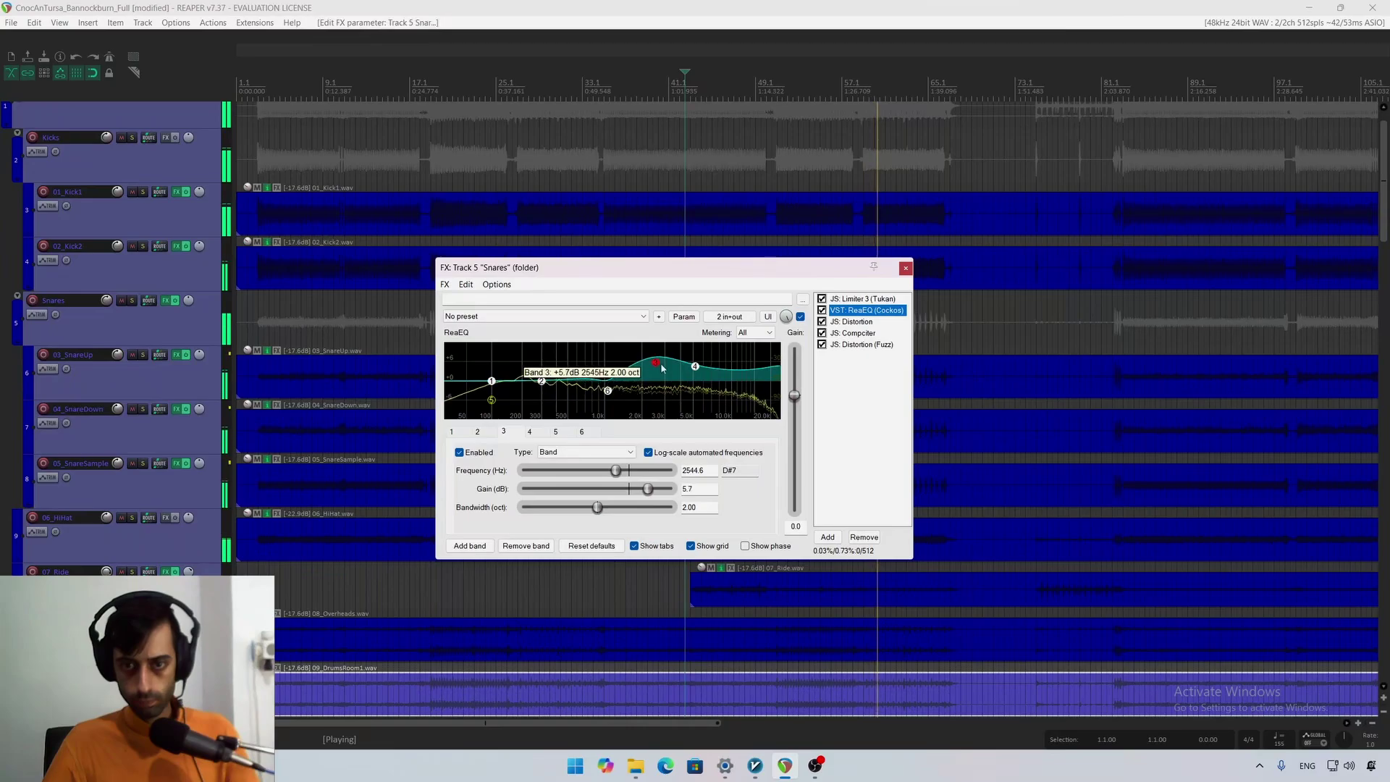
{"action": "left_click_drag", "start_coordinate": [695, 366], "coordinate": [777, 414]}
{"action": "double_click", "coordinate": [765, 363]}
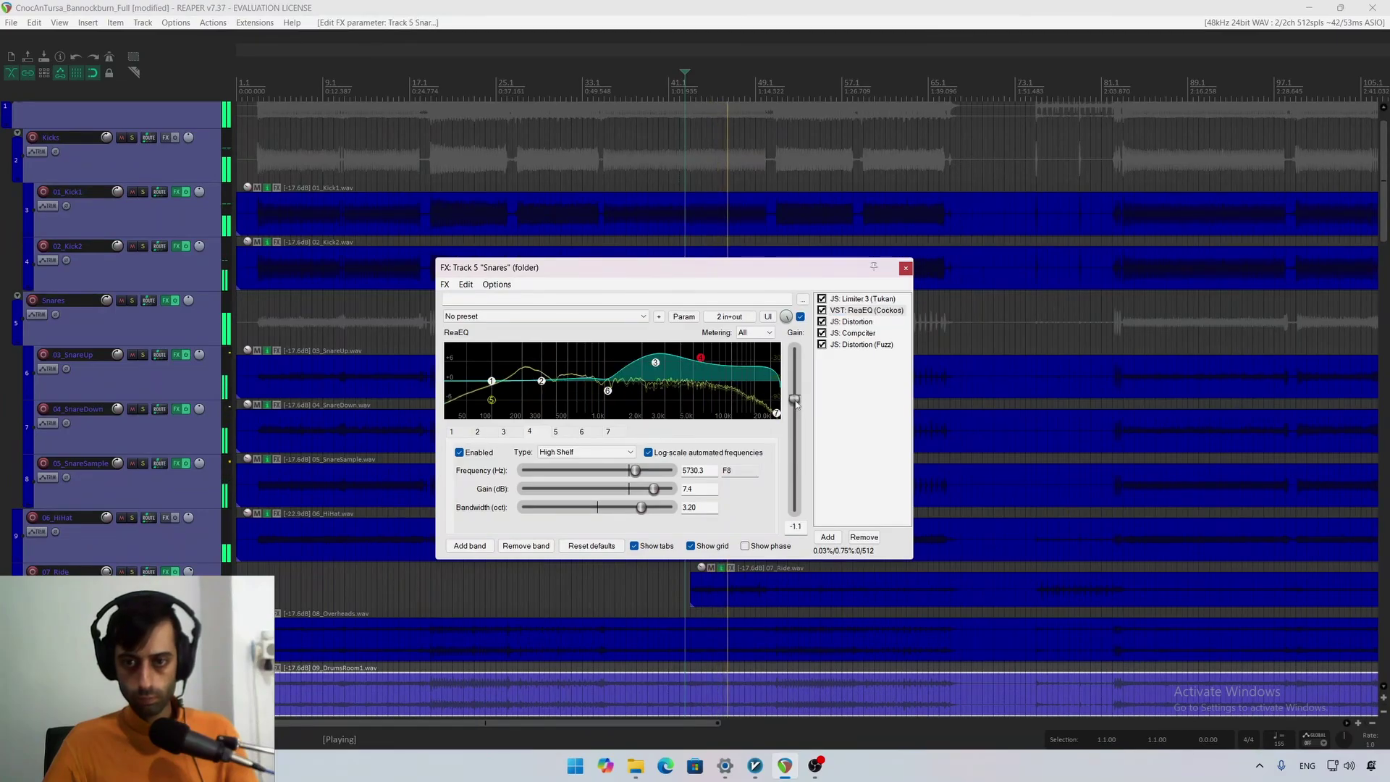
{"action": "left_click", "coordinate": [905, 269]}
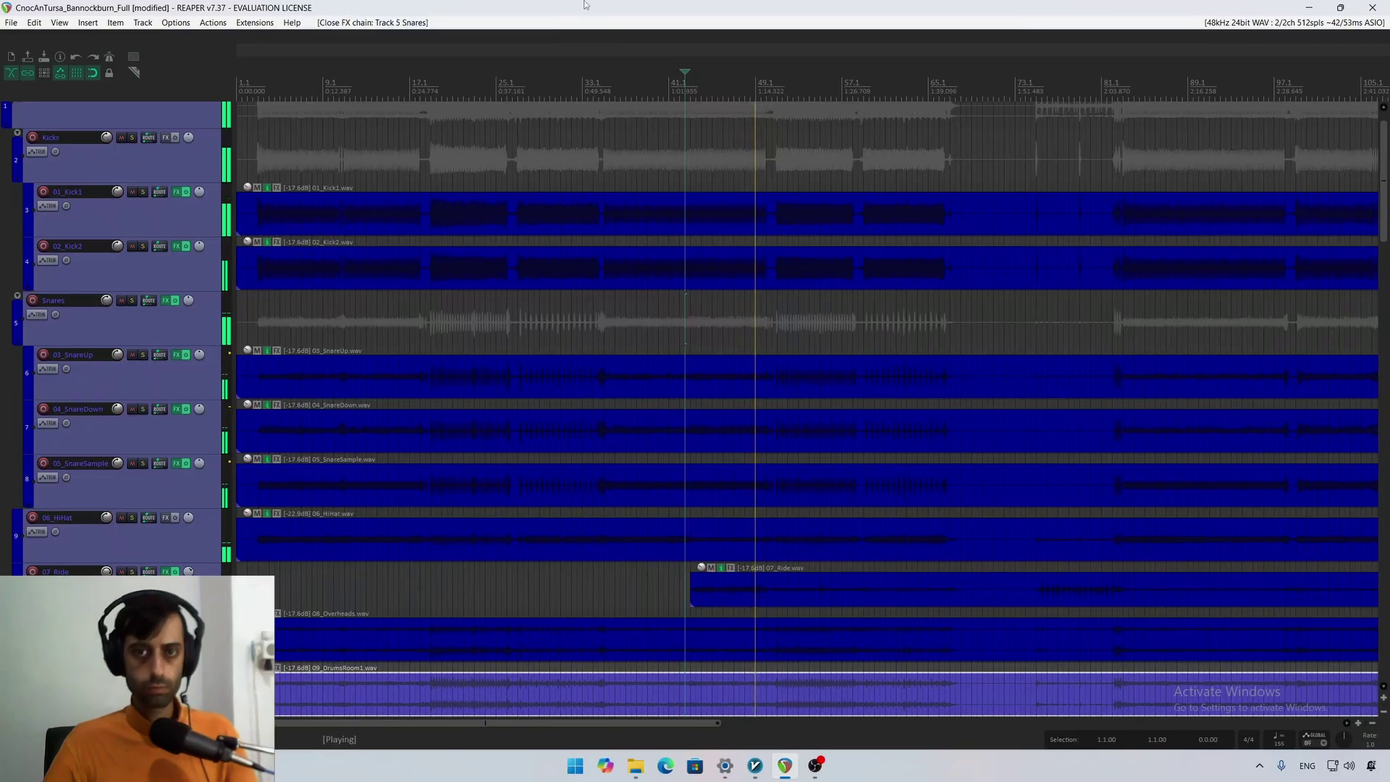
Step: Readjust the Snares folder's volume against the full mix, stop playback and save the project
{"action": "mouse_move", "coordinate": [109, 302]}
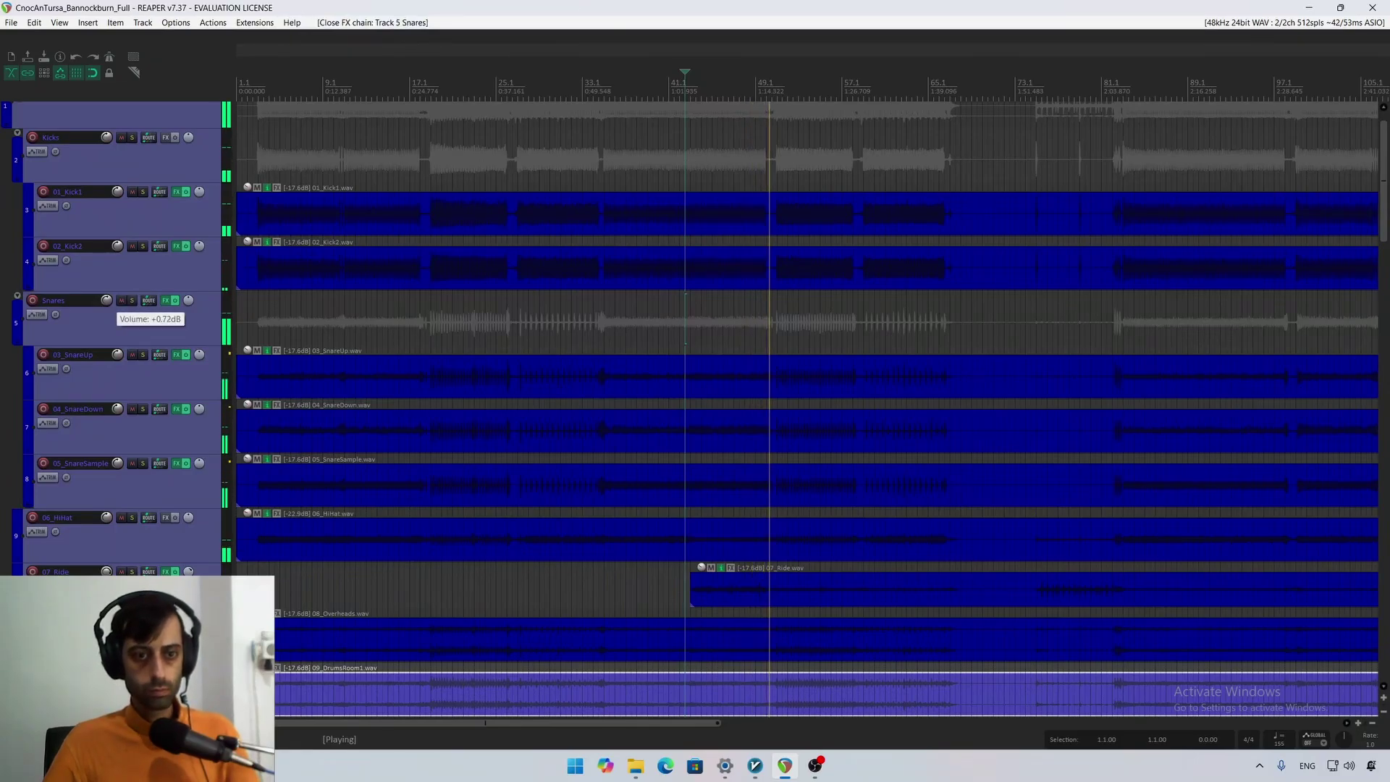
{"action": "left_click_drag", "start_coordinate": [106, 299], "coordinate": [106, 320]}
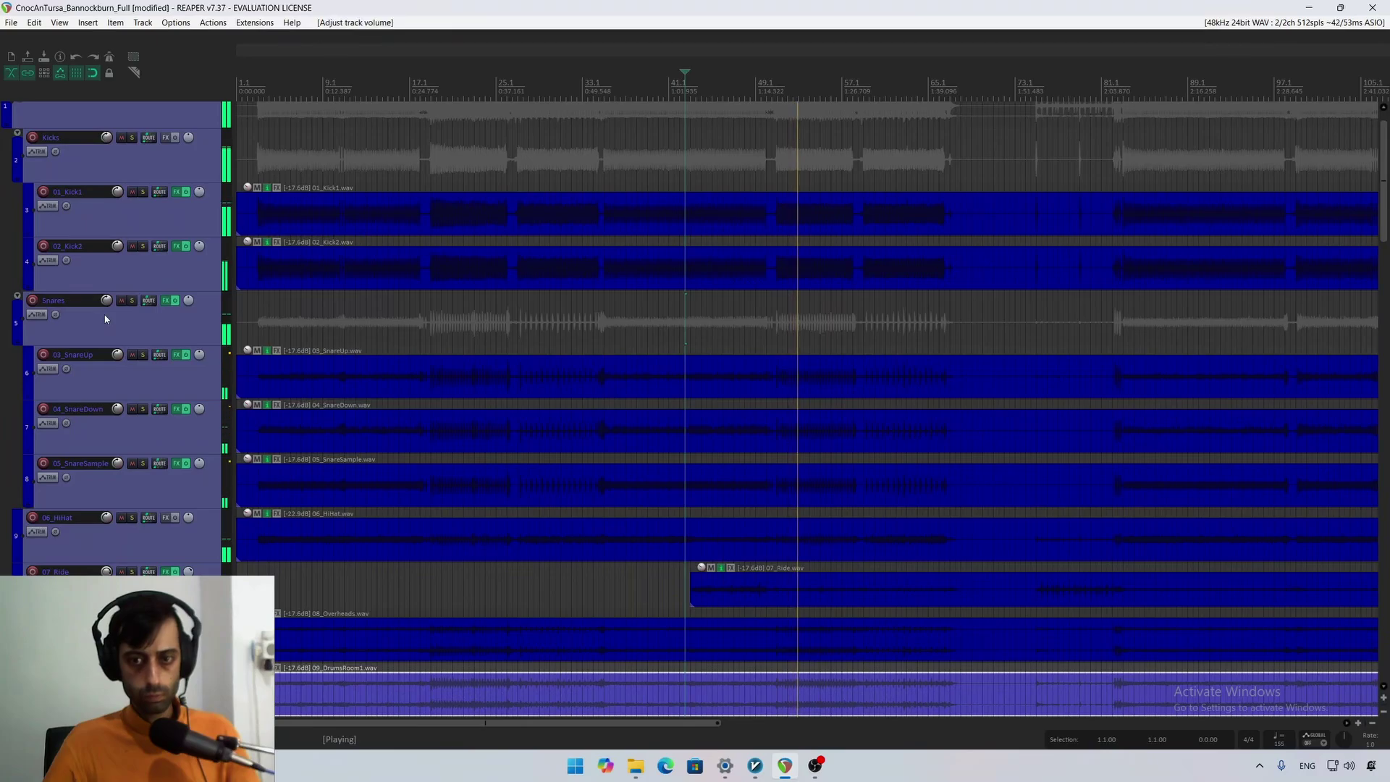
{"action": "scroll", "coordinate": [147, 349], "scroll_direction": "up", "scroll_amount": 1}
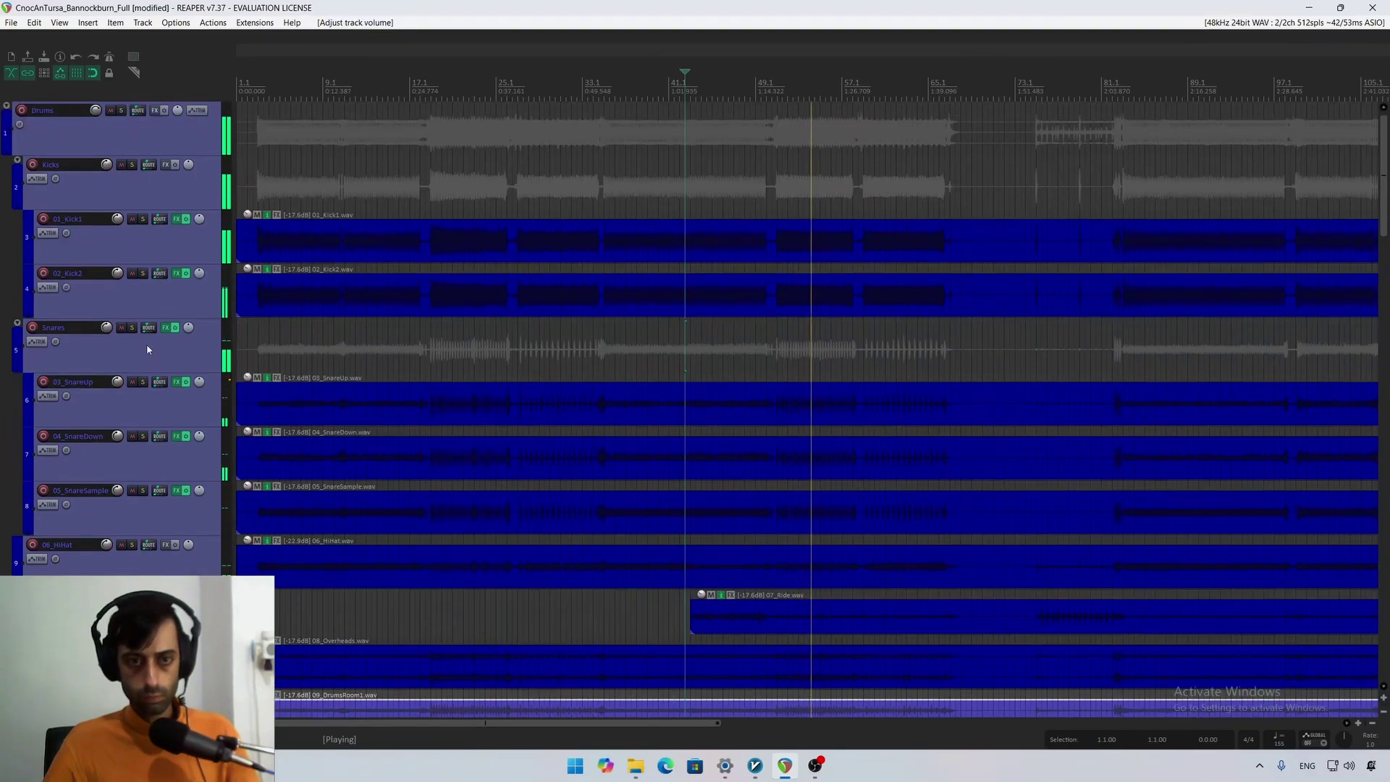
{"action": "key", "text": "space"}
{"action": "key", "text": "ctrl+s"}
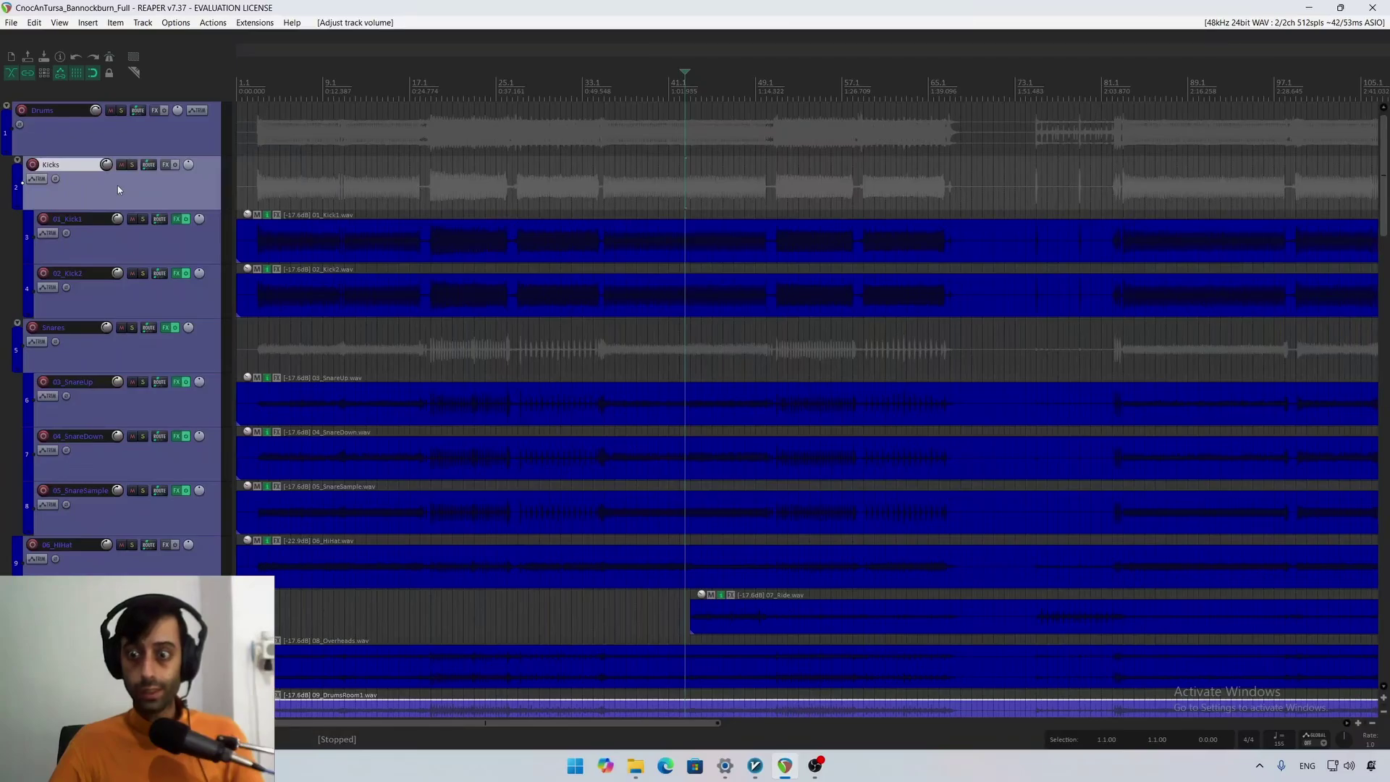
Step: Lower the Kicks folder's volume to about +1.63 dB during playback and check it briefly in solo
{"action": "key", "text": "space"}
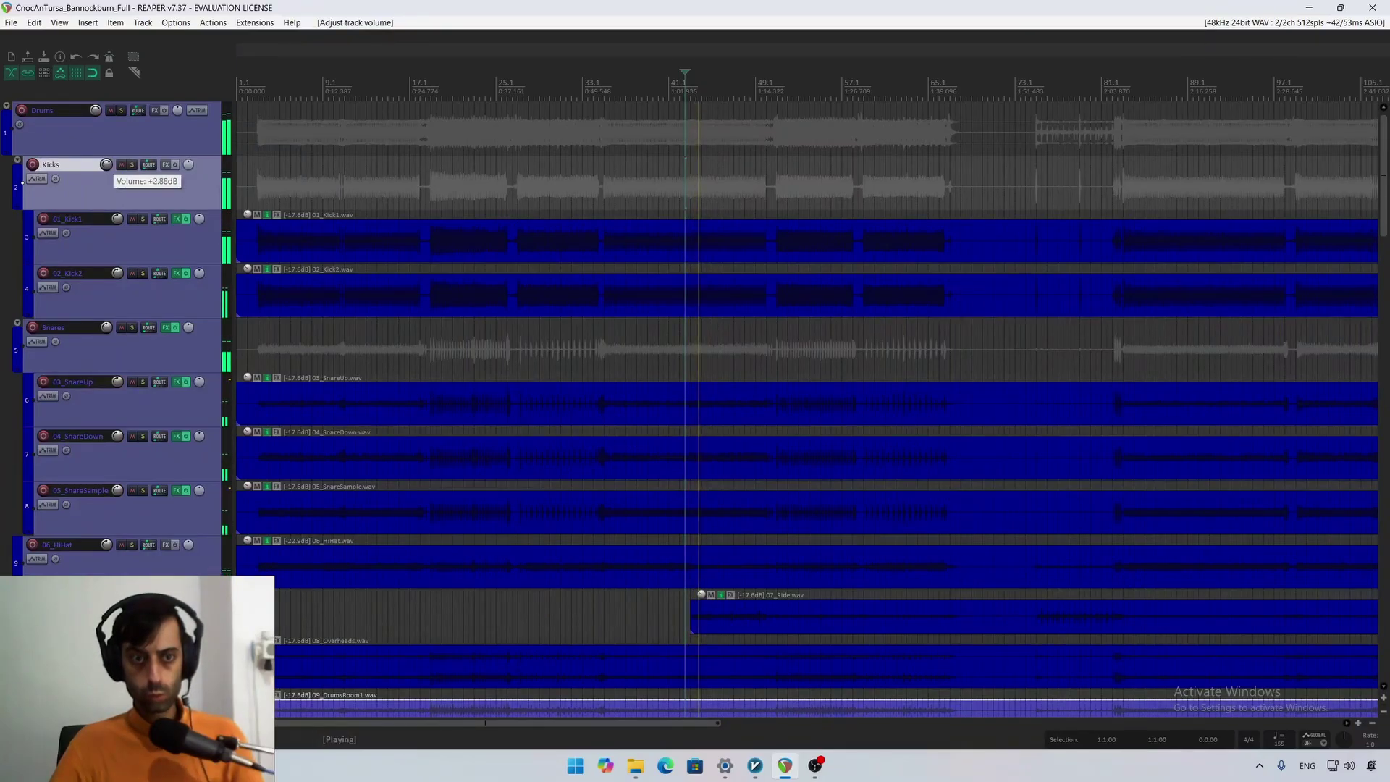
{"action": "mouse_move", "coordinate": [106, 164]}
{"action": "left_mouse_down"}
{"action": "mouse_move", "coordinate": [106, 152]}
{"action": "mouse_move", "coordinate": [106, 179]}
{"action": "left_mouse_up"}
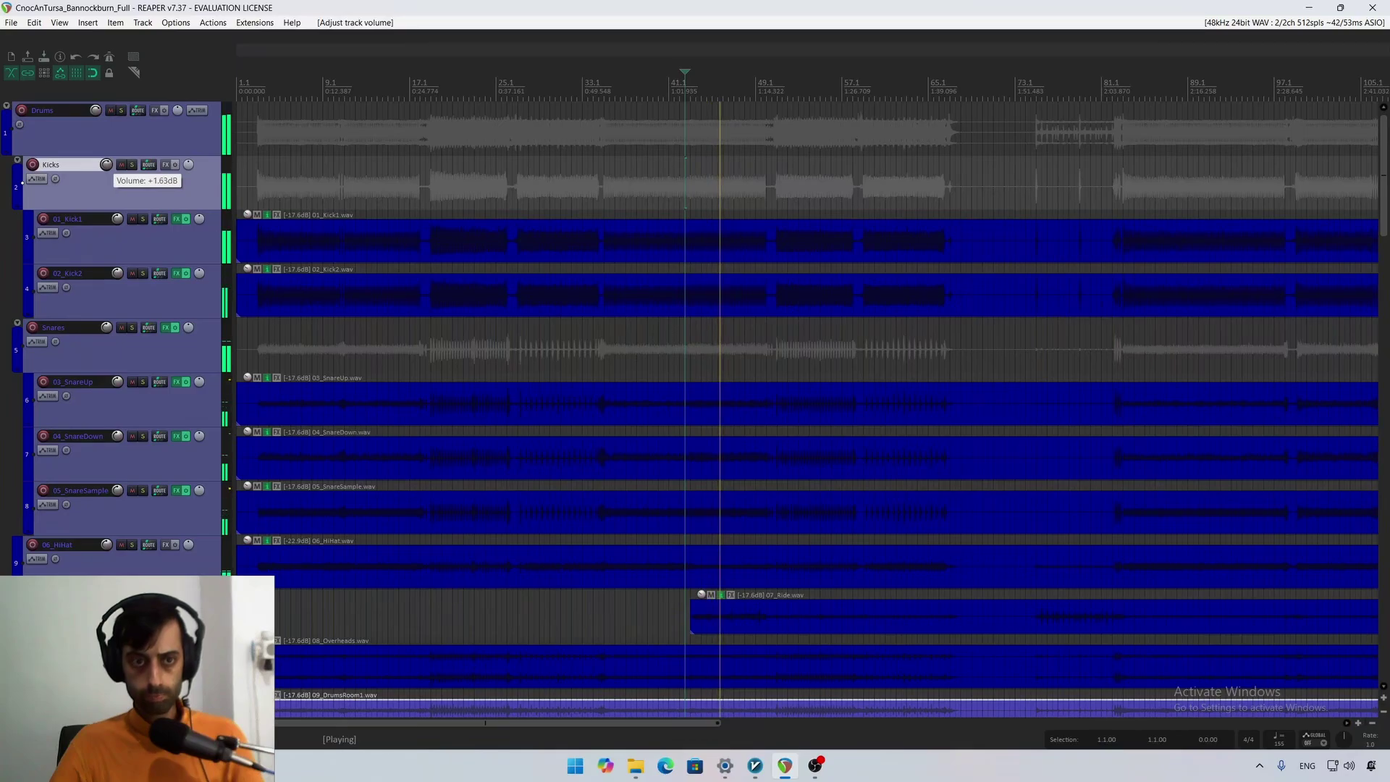
{"action": "left_click", "coordinate": [132, 165]}
{"action": "key", "text": "space"}
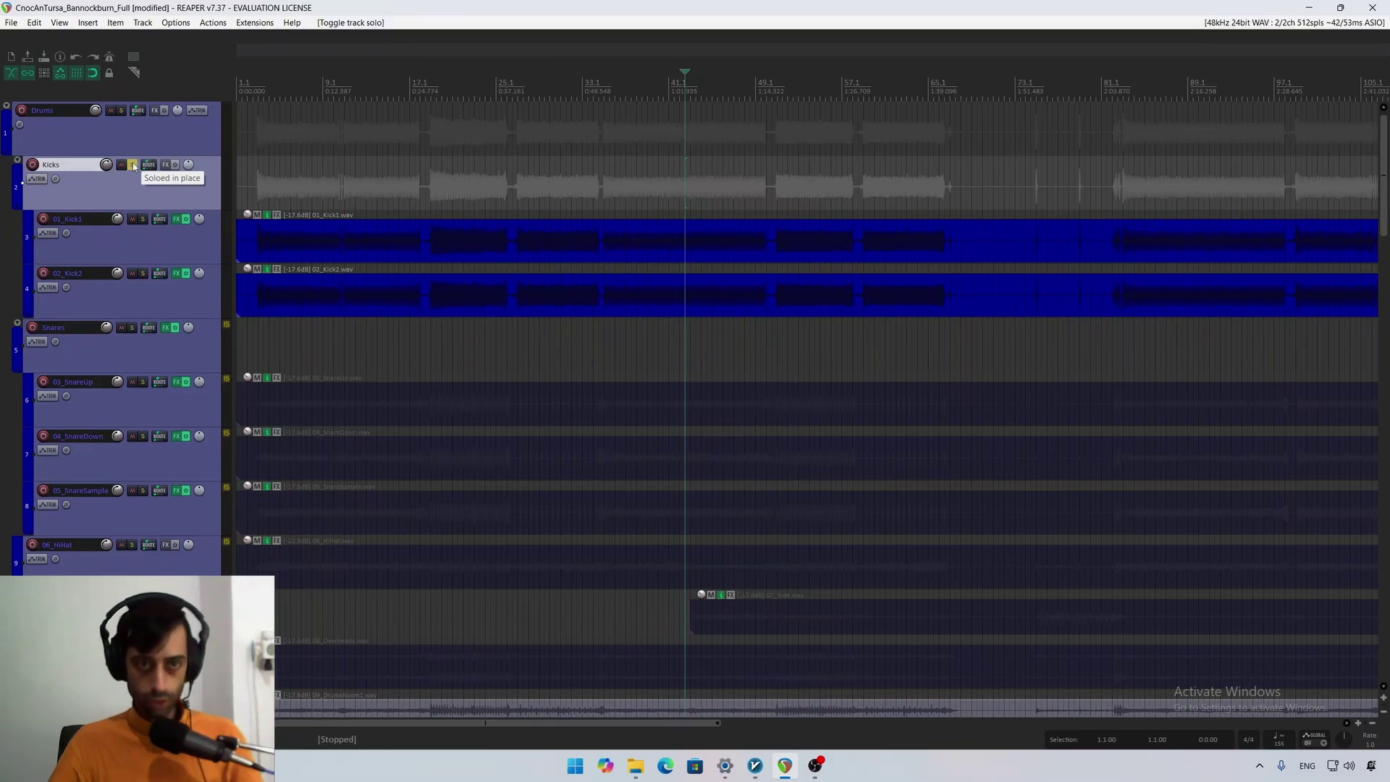
{"action": "left_click", "coordinate": [133, 165]}
Step: Add the SumBus S2 (Tukan) plugin to the Drums folder track
{"action": "left_click", "coordinate": [145, 130]}
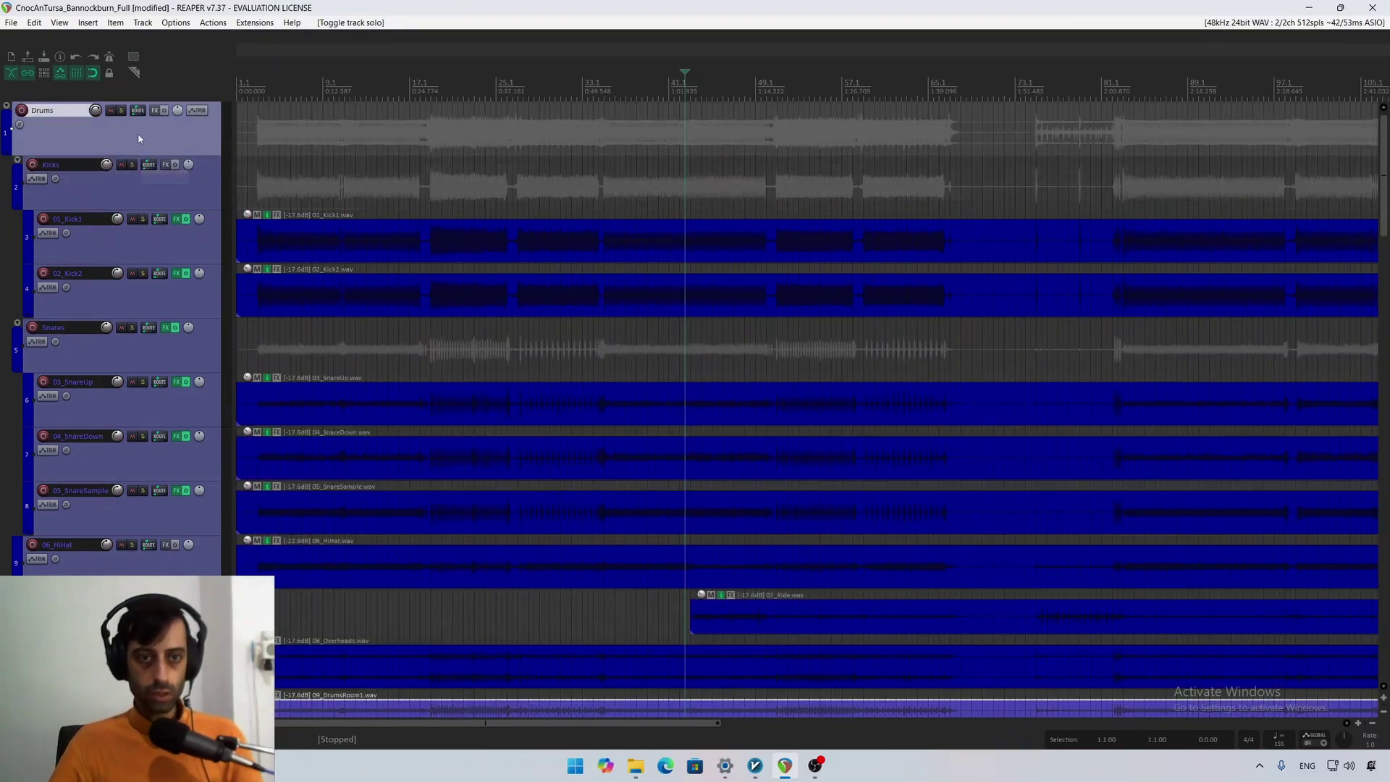
{"action": "left_click", "coordinate": [156, 111]}
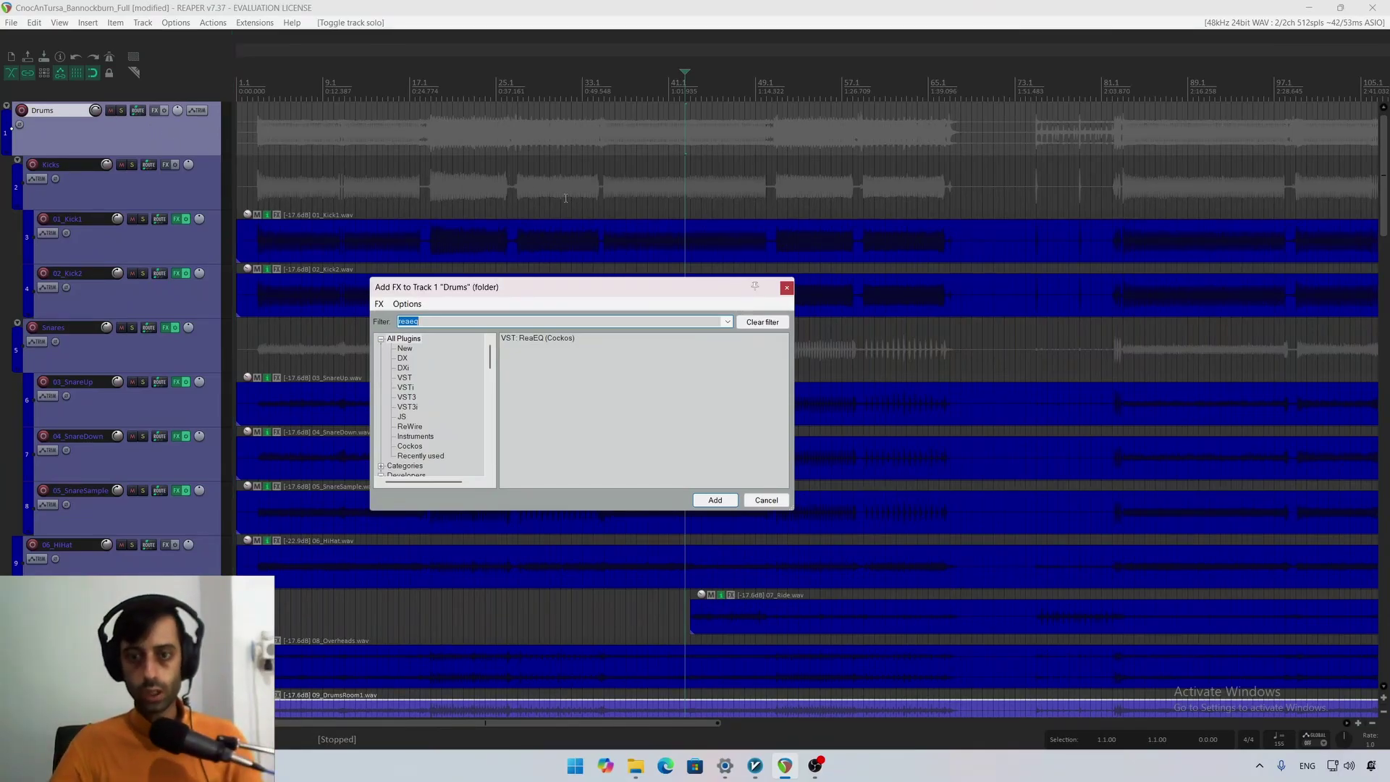
{"action": "left_click", "coordinate": [788, 287]}
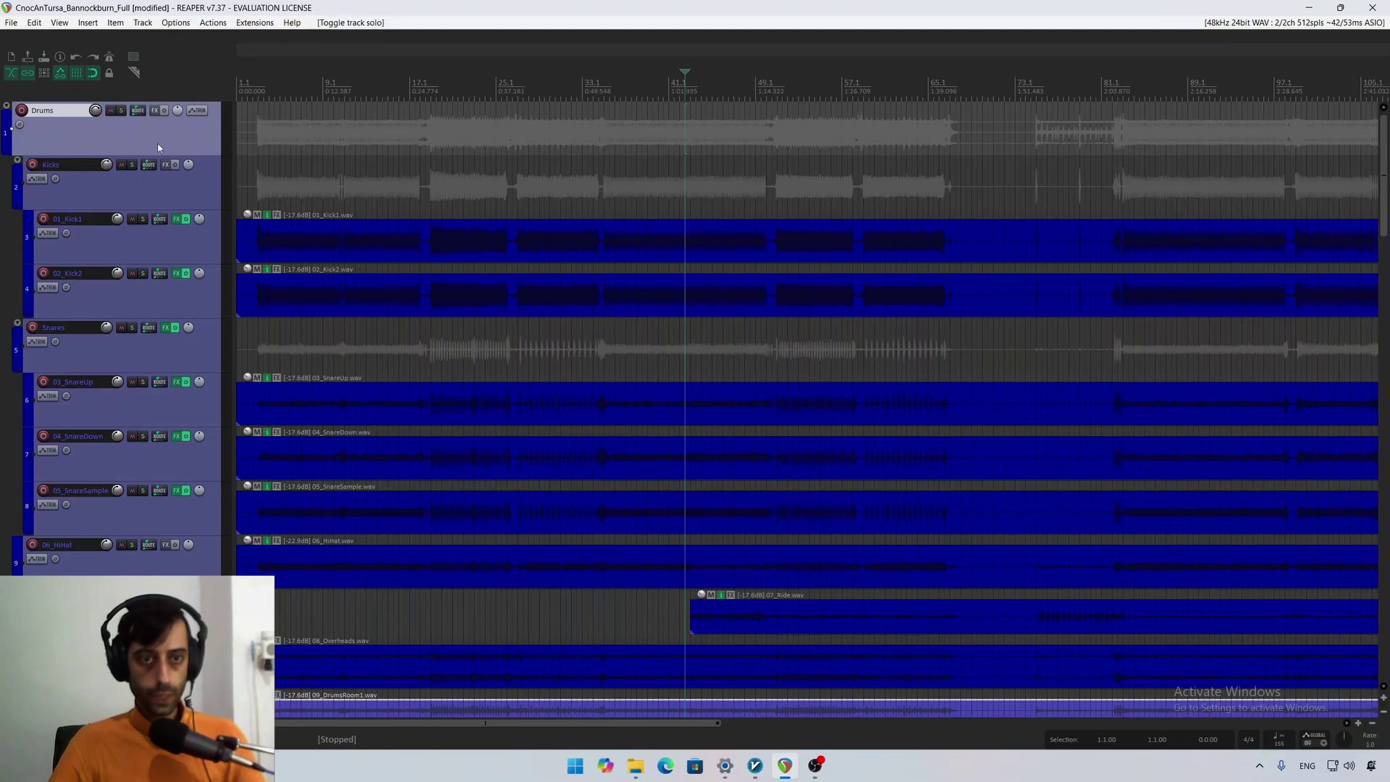
{"action": "left_click", "coordinate": [155, 110]}
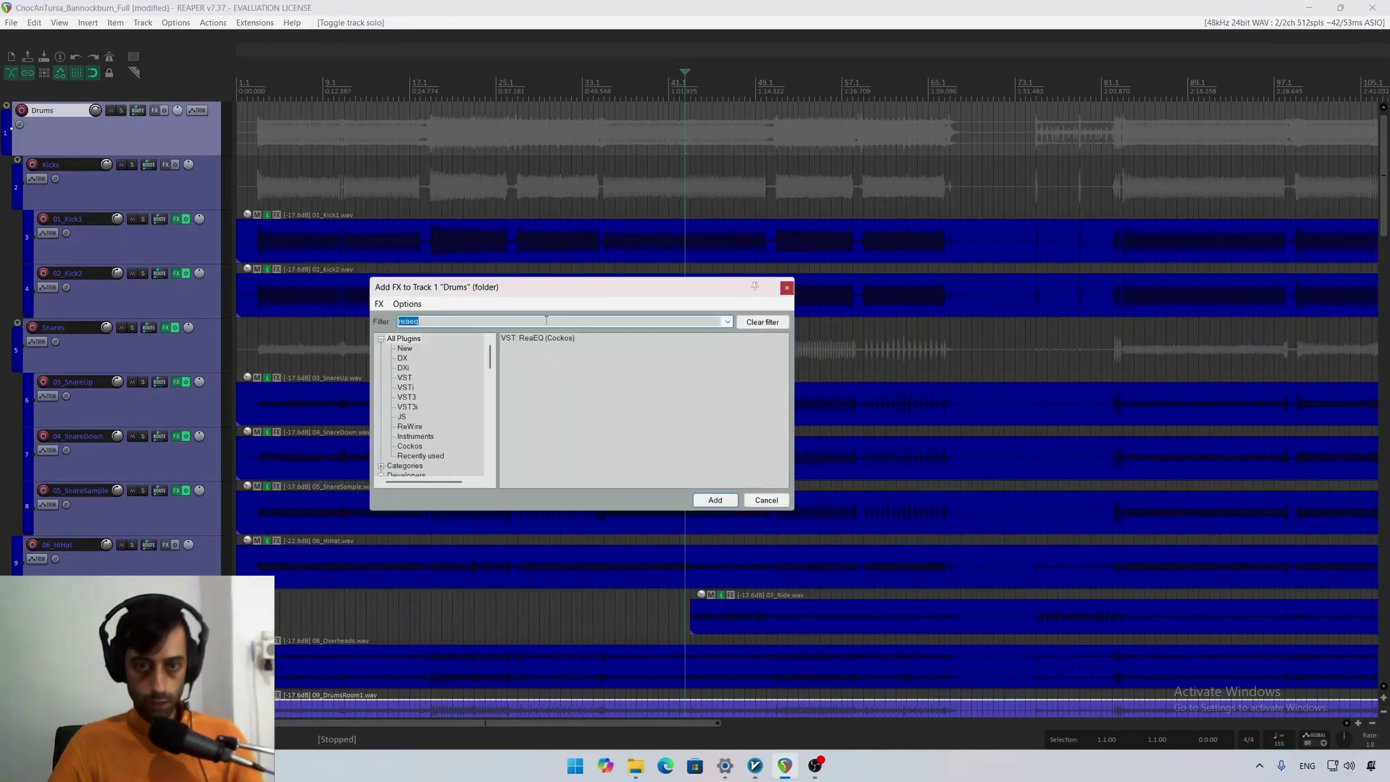
{"action": "type", "text": "sumbu"}
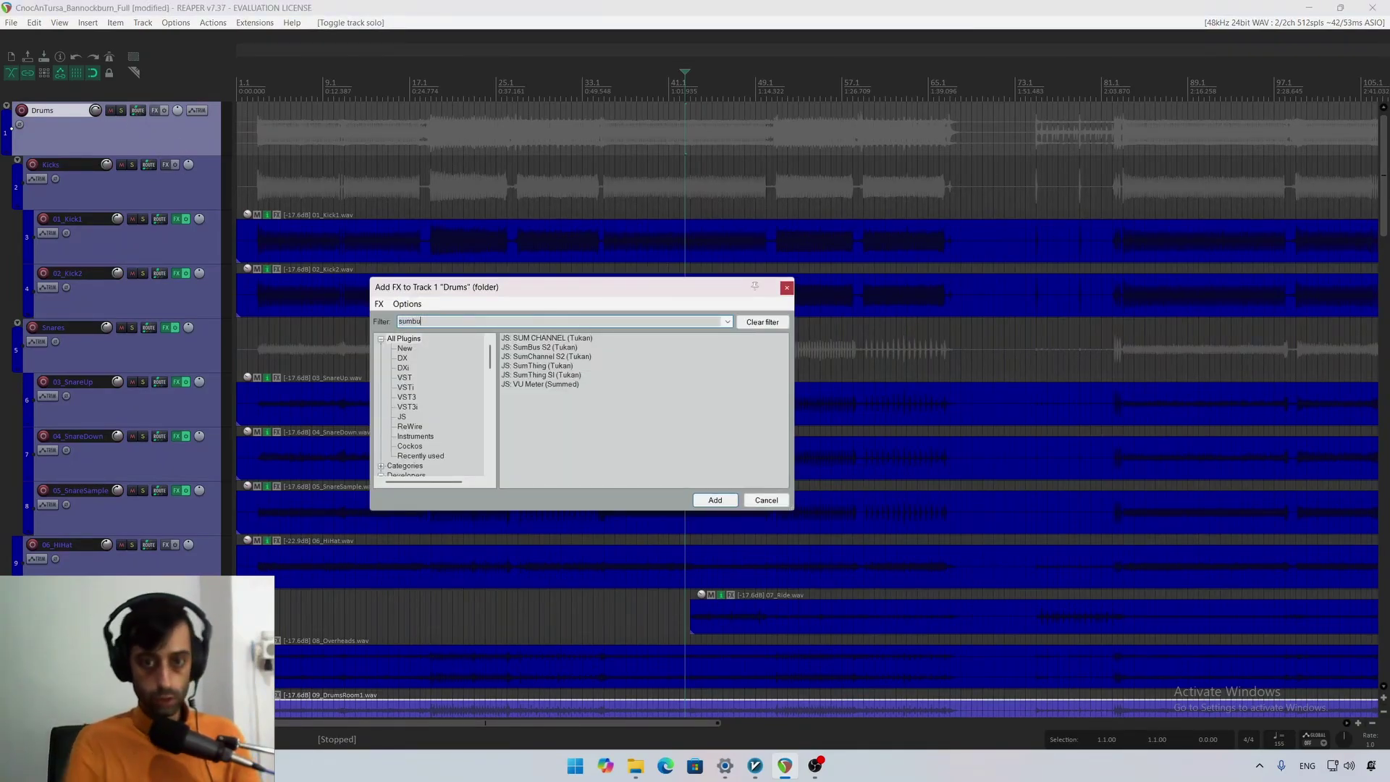
{"action": "type", "text": "s"}
{"action": "left_click", "coordinate": [550, 339]}
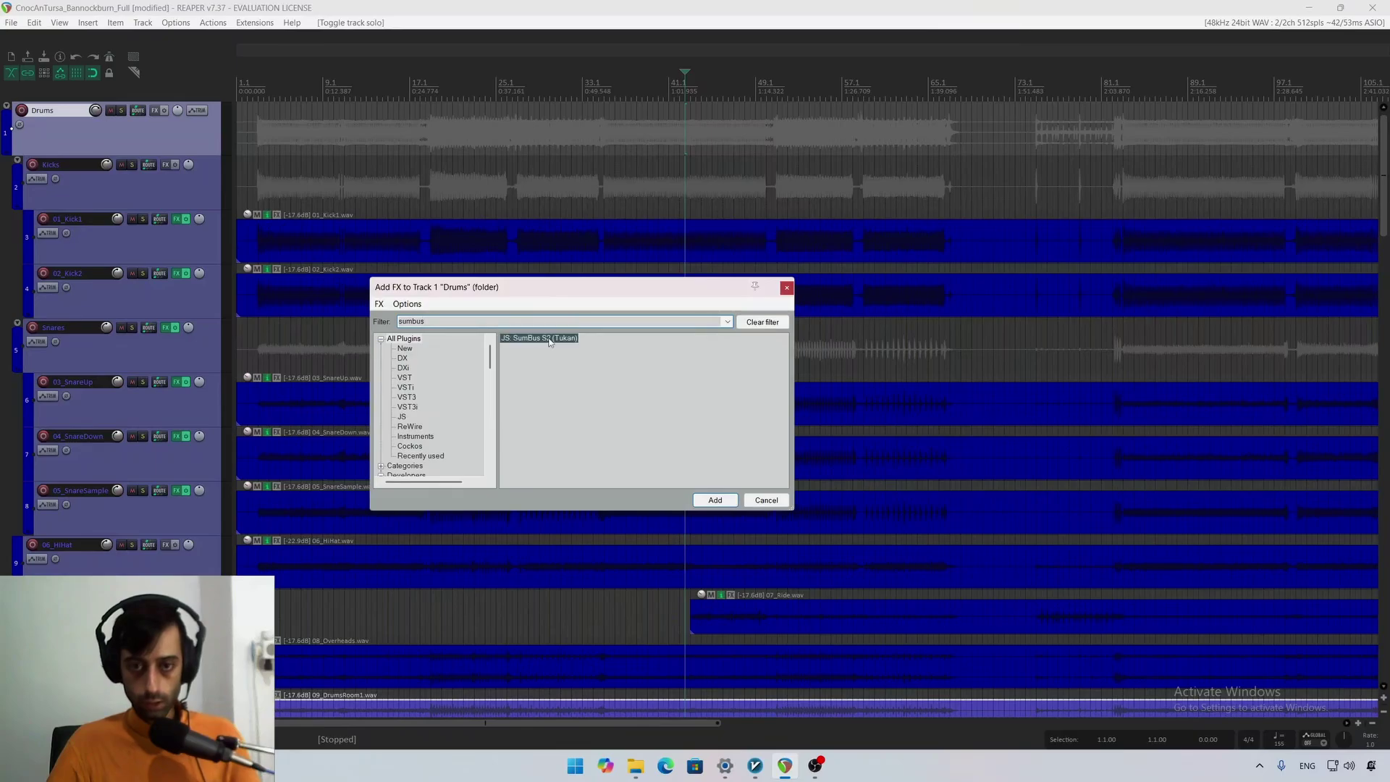
{"action": "double_click", "coordinate": [549, 338]}
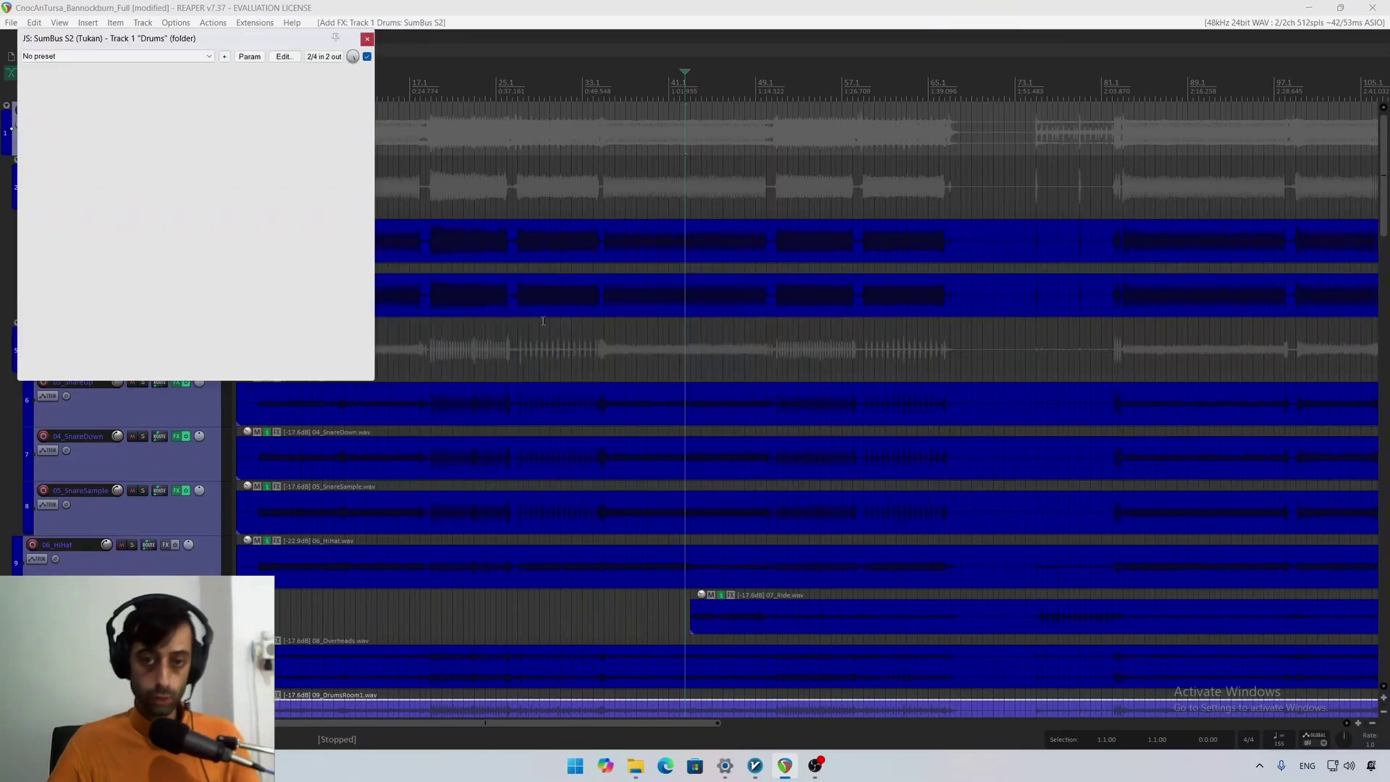
Step: Switch SumBus S2 on the Drums folder to Desk 1 and close the plugin window
{"action": "left_click_drag", "start_coordinate": [233, 32], "coordinate": [535, 173]}
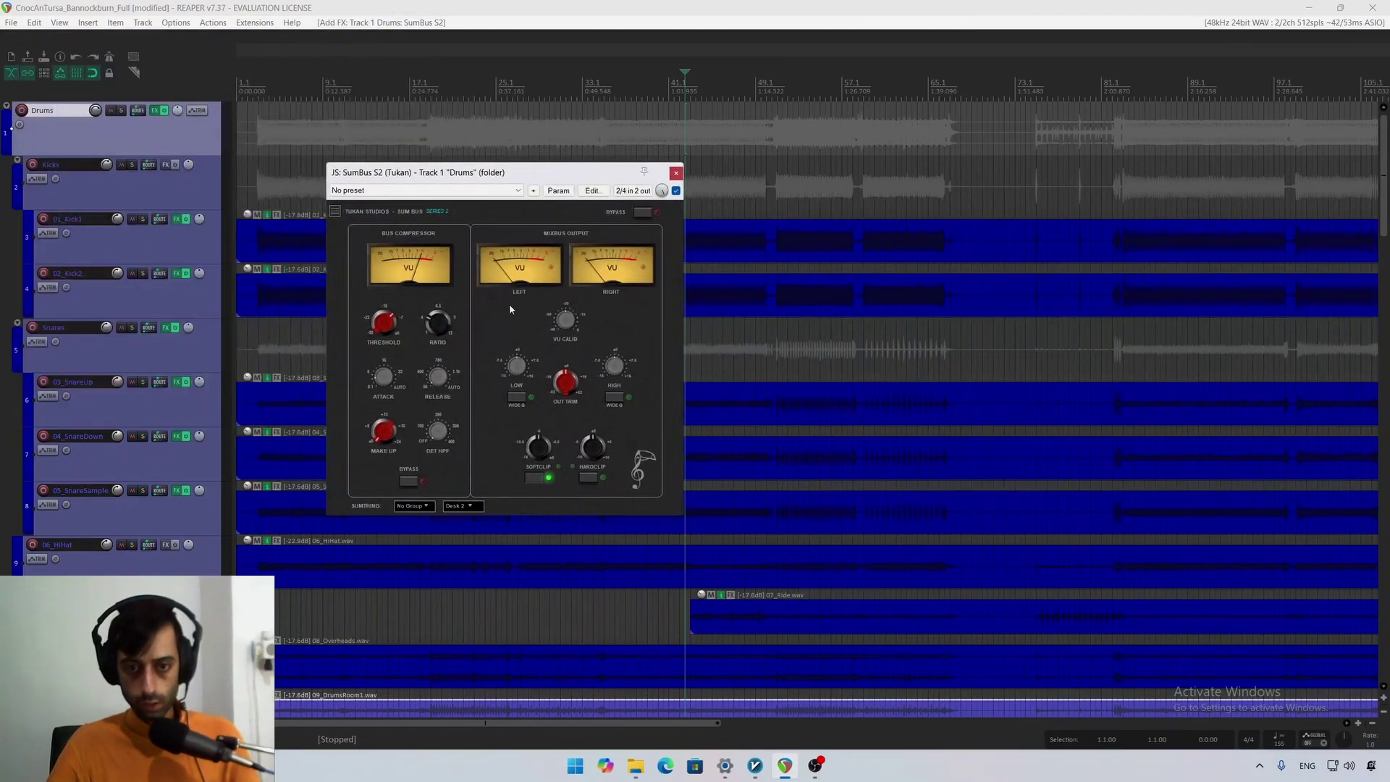
{"action": "left_click", "coordinate": [467, 505]}
{"action": "left_click", "coordinate": [472, 506]}
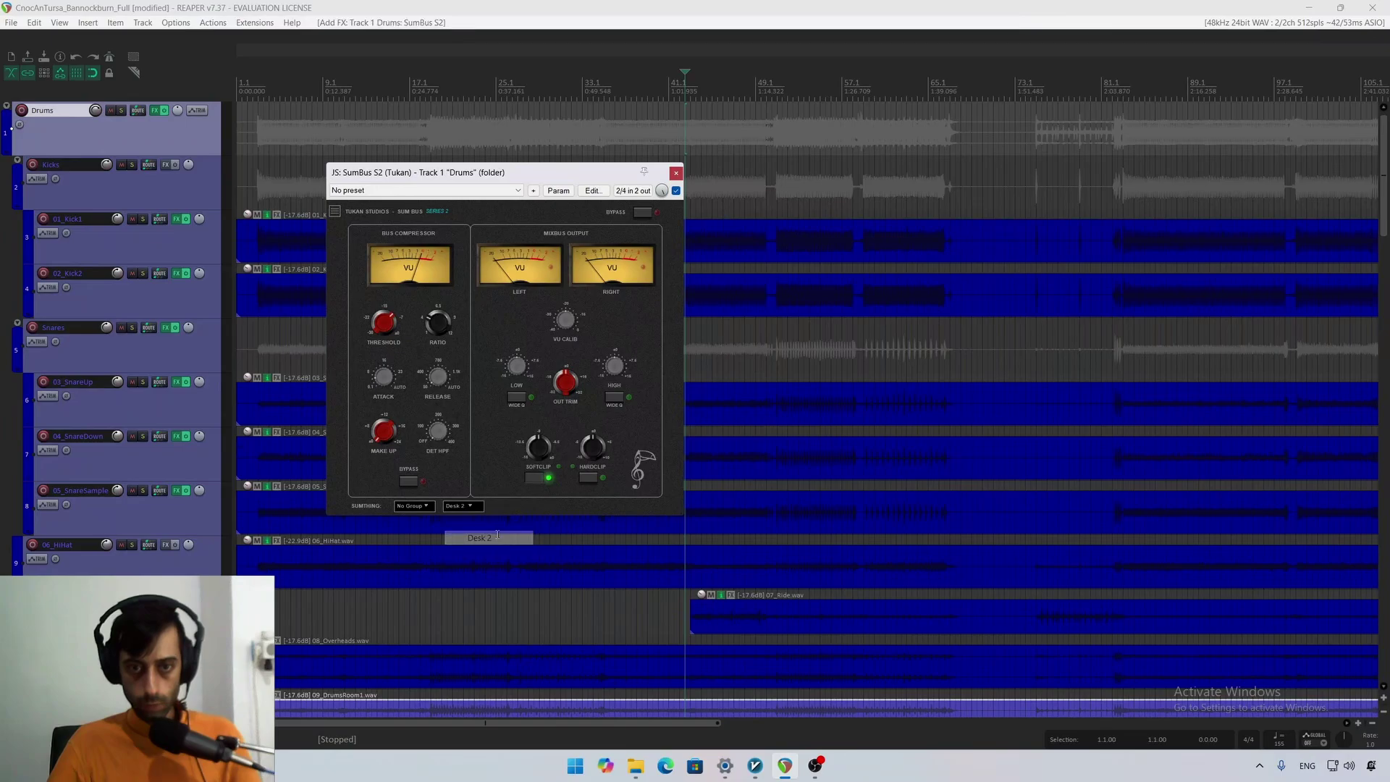
{"action": "left_click", "coordinate": [471, 505]}
{"action": "left_click", "coordinate": [506, 523]}
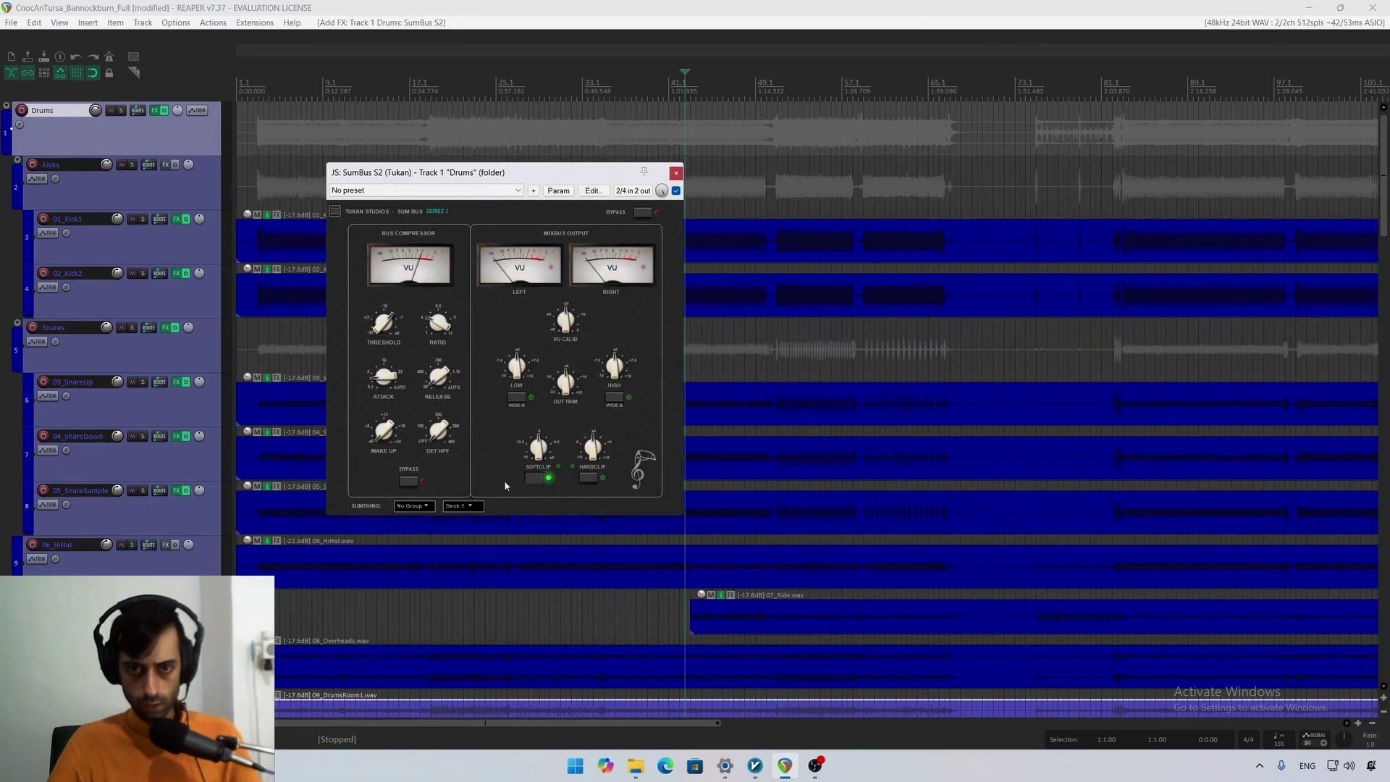
{"action": "left_click", "coordinate": [678, 174]}
Step: Play the mix with the Drums folder soloed to audition it through SumBus S2, then stop and save the project
{"action": "key", "text": "space"}
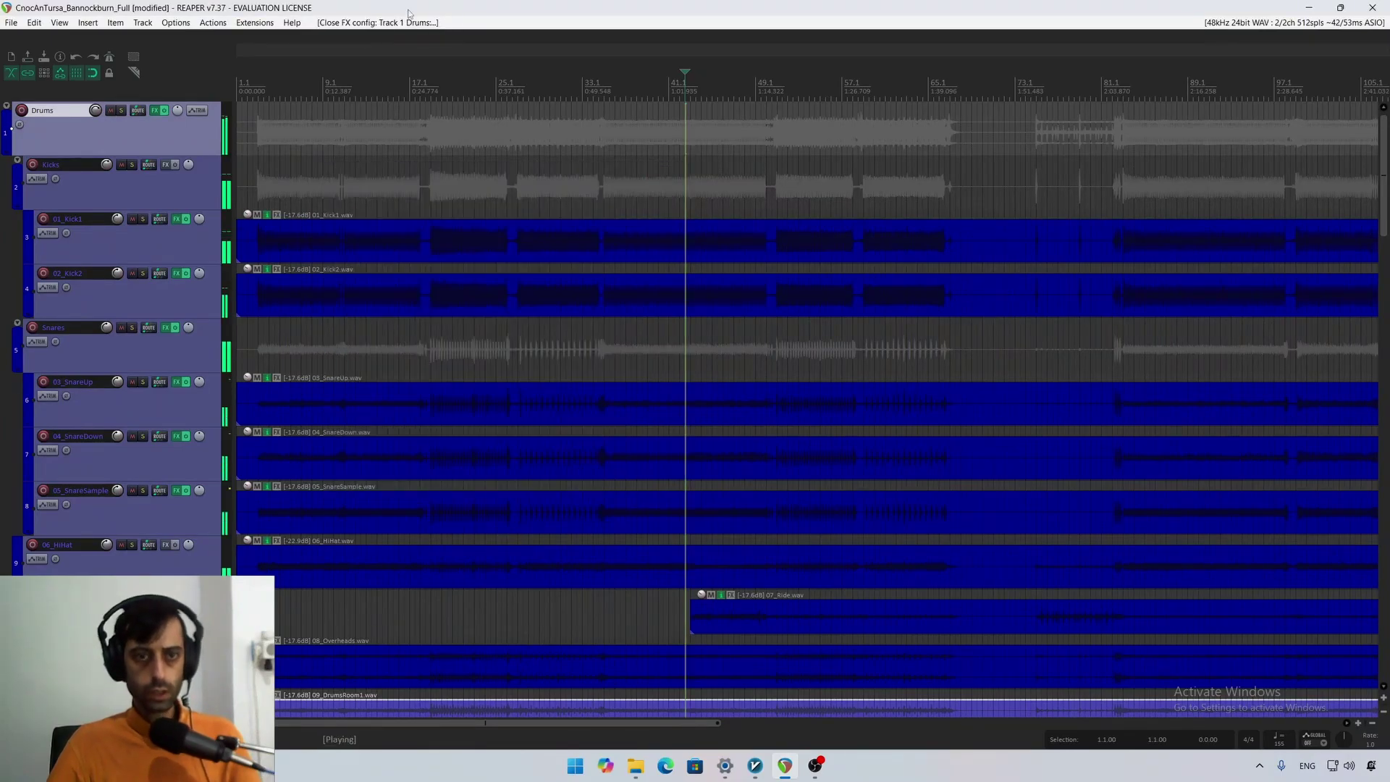
{"action": "left_click", "coordinate": [121, 110]}
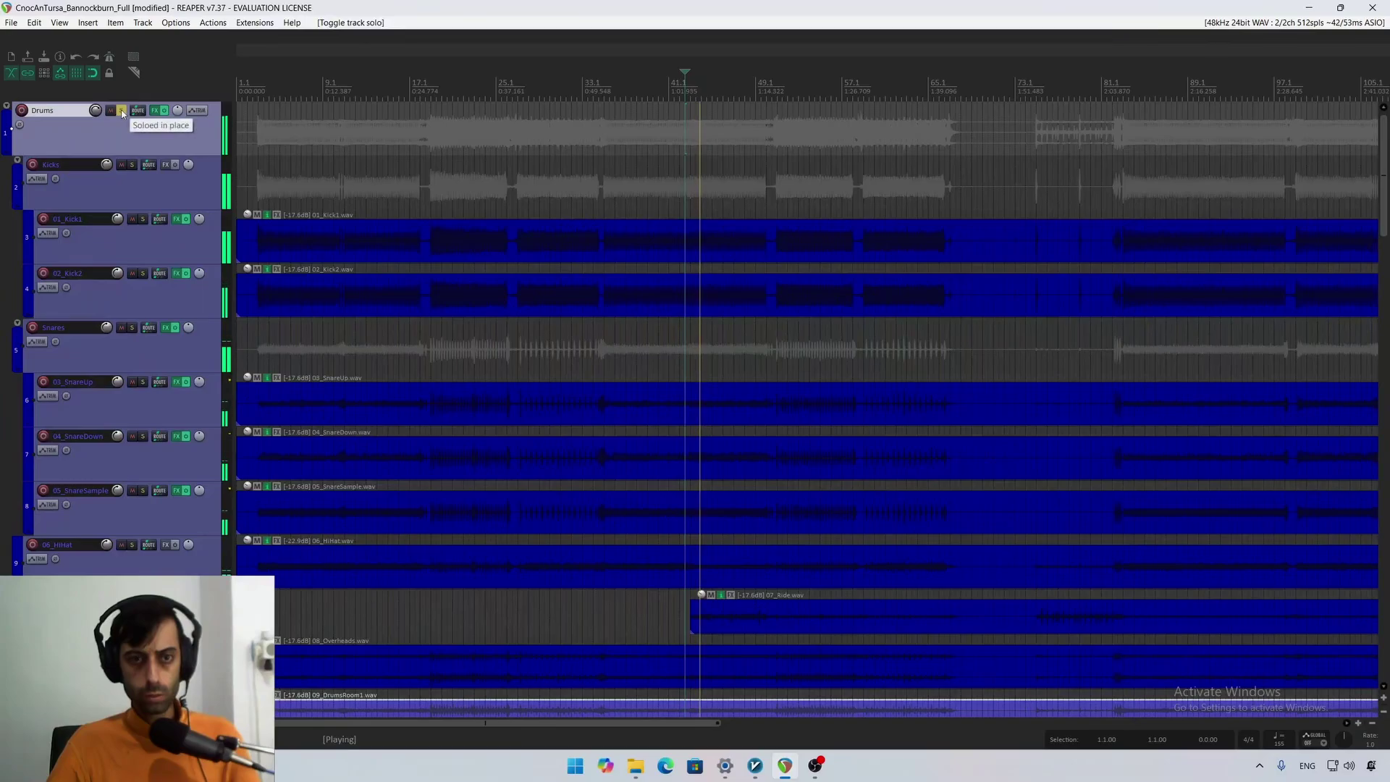
{"action": "key", "text": "space"}
{"action": "key", "text": "ctrl+s"}
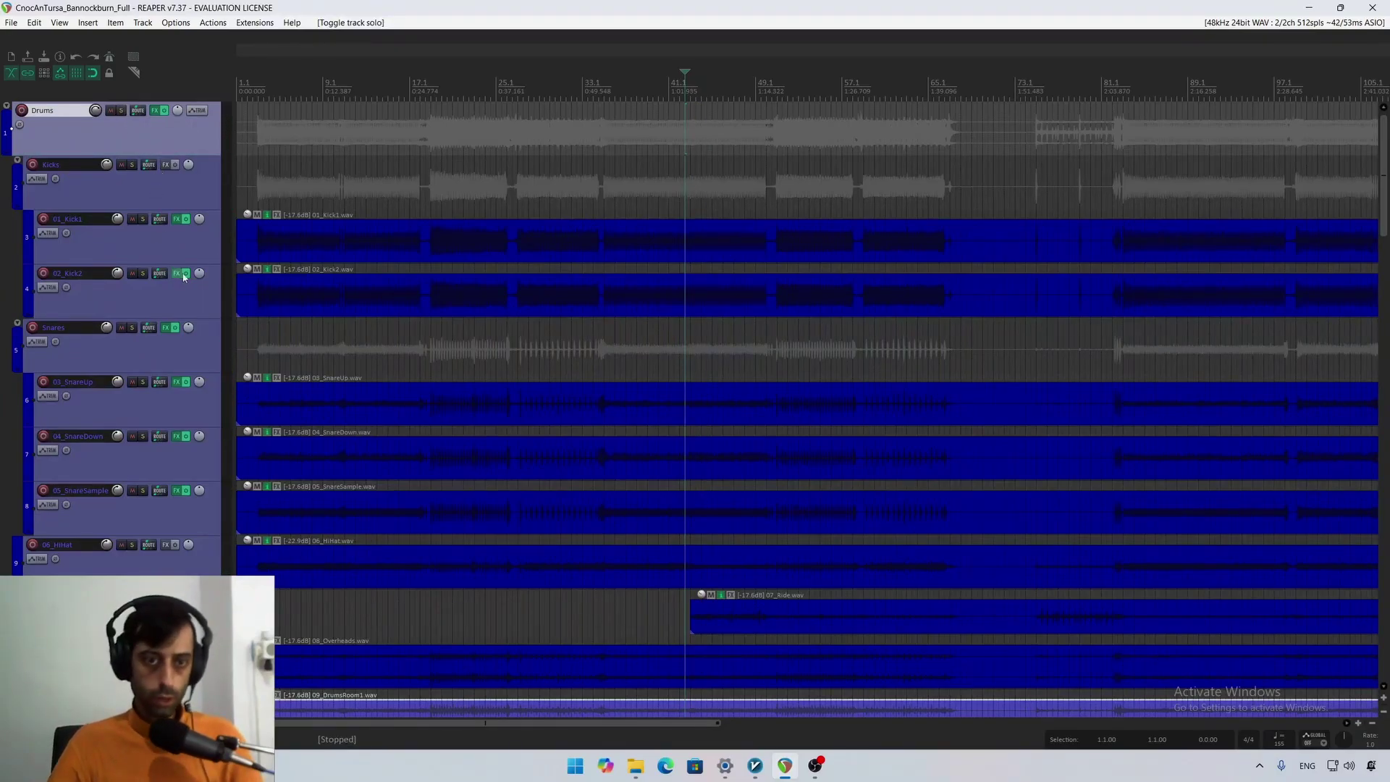
{"action": "scroll", "coordinate": [165, 260], "scroll_direction": "down", "scroll_amount": 4}
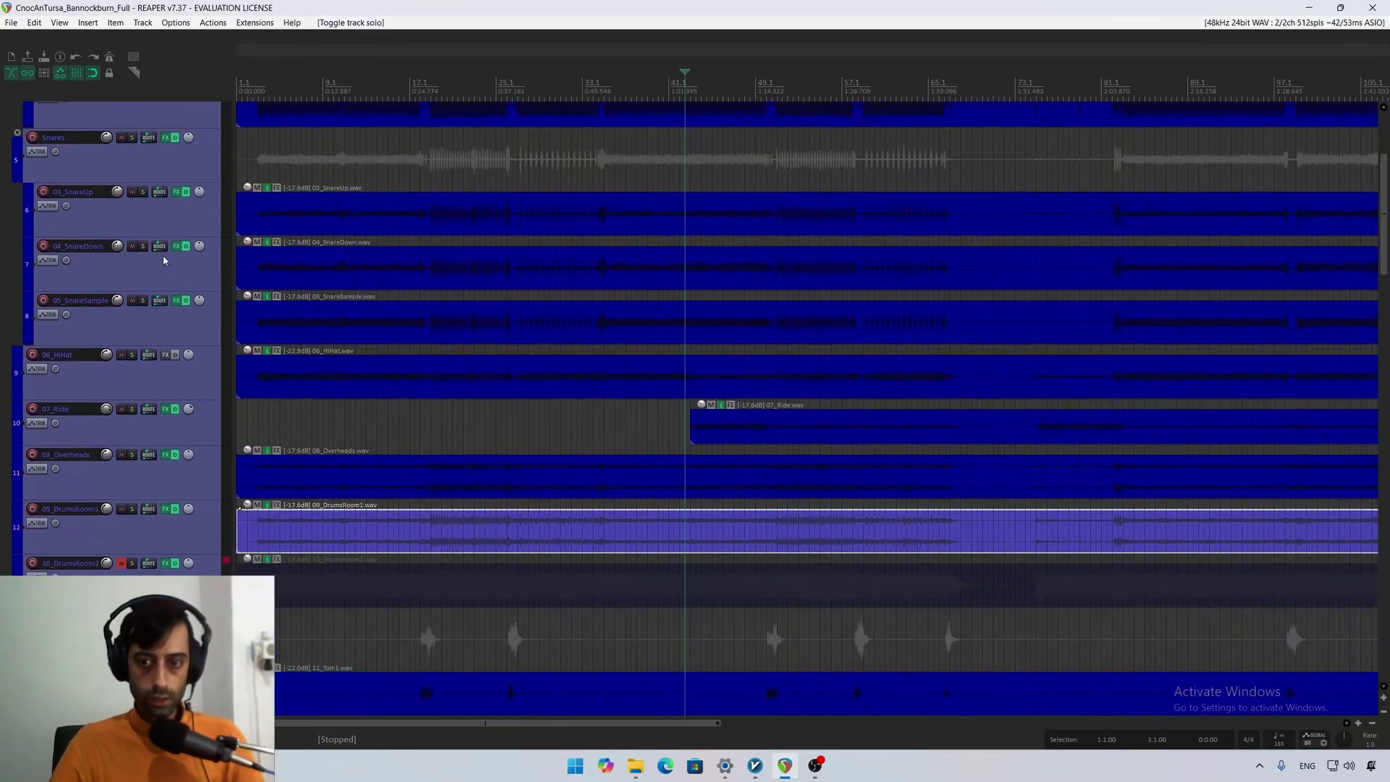
Step: Look through the tracks below the snares, from the toms, bass and guitars down to the synths and vocals
{"action": "scroll", "coordinate": [165, 260], "scroll_direction": "down", "scroll_amount": 3}
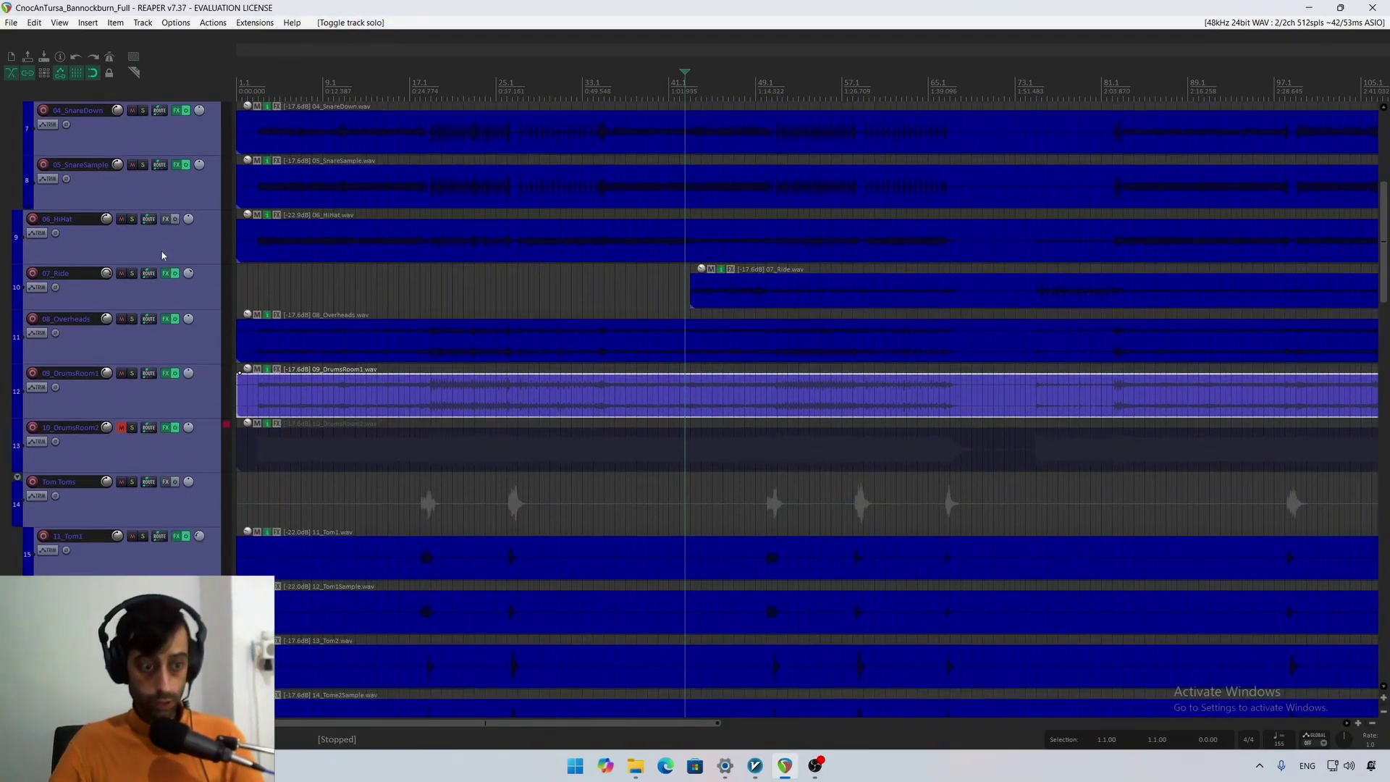
{"action": "scroll", "coordinate": [162, 255], "scroll_direction": "down", "scroll_amount": 10}
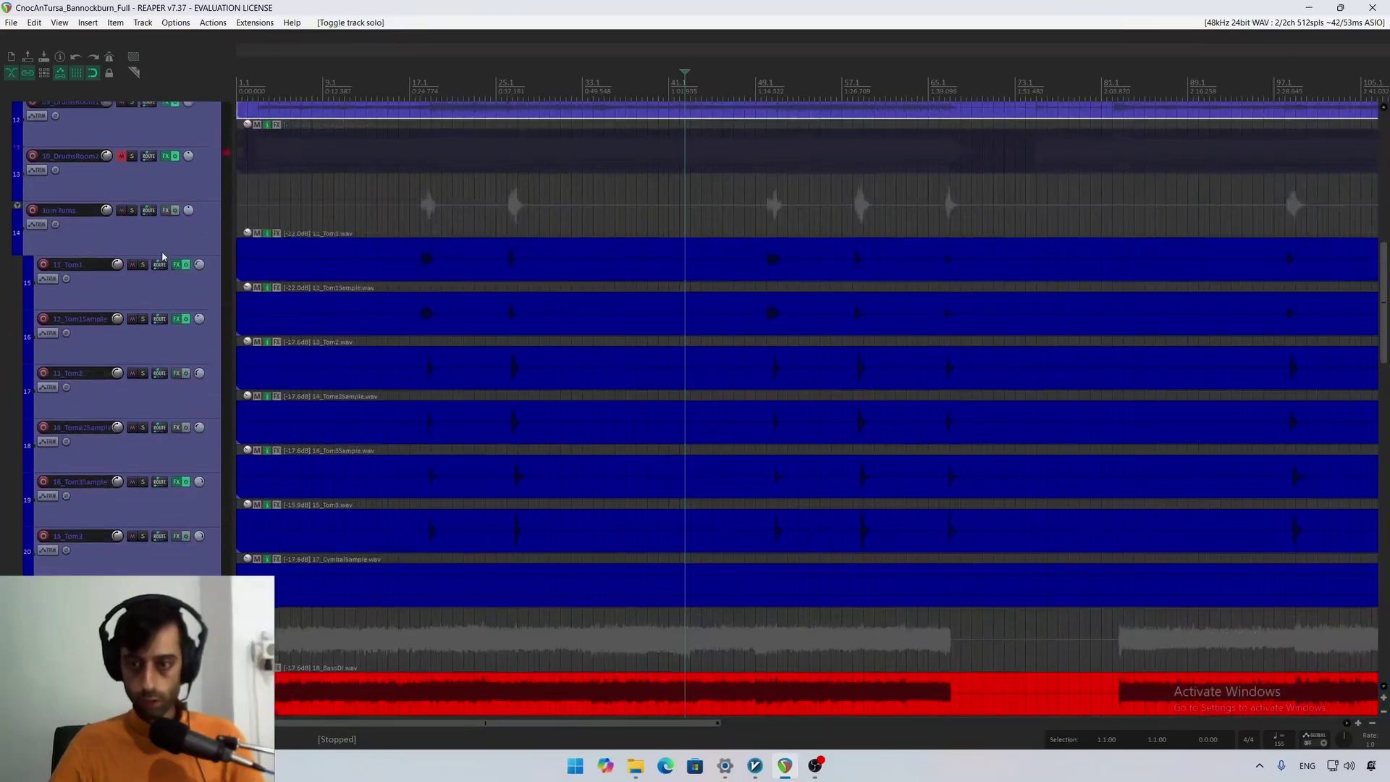
{"action": "scroll", "coordinate": [165, 259], "scroll_direction": "down", "scroll_amount": 3}
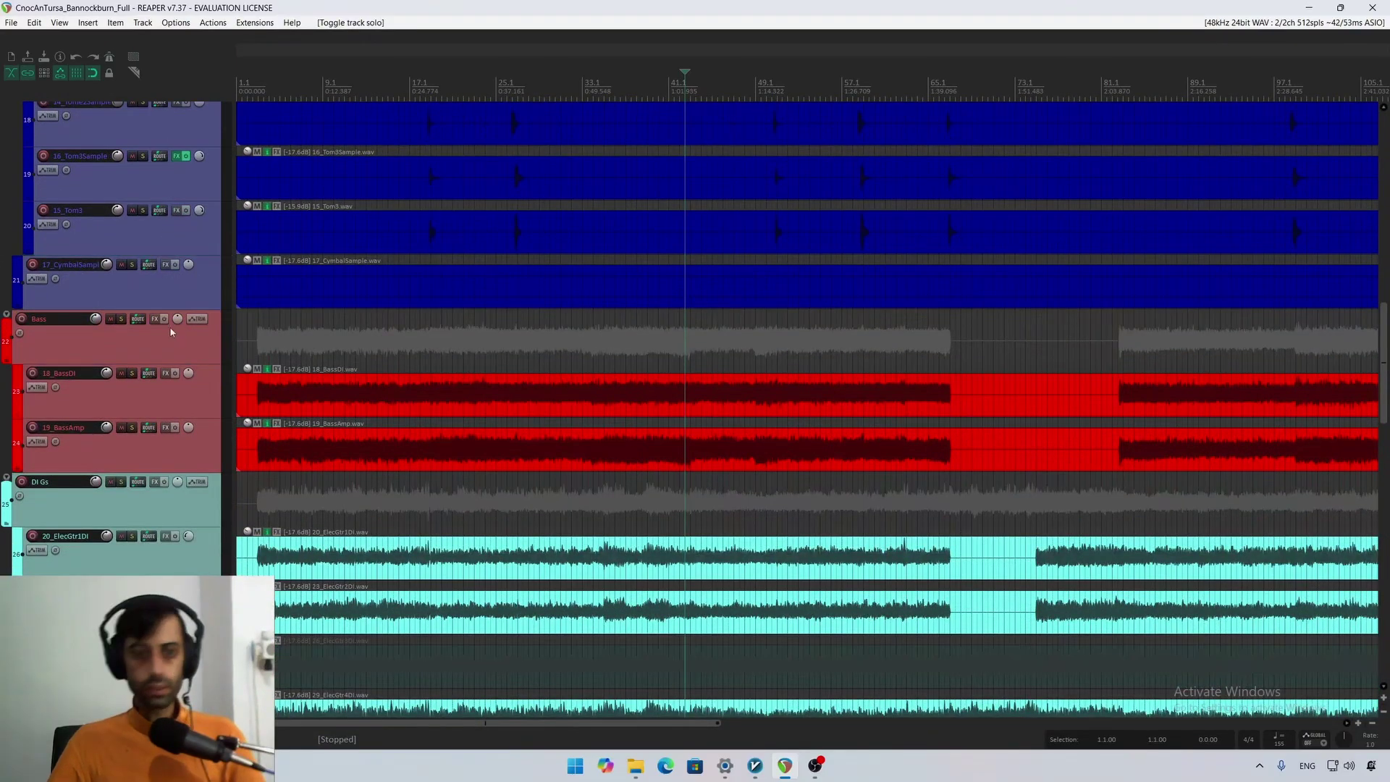
{"action": "left_click", "coordinate": [168, 345]}
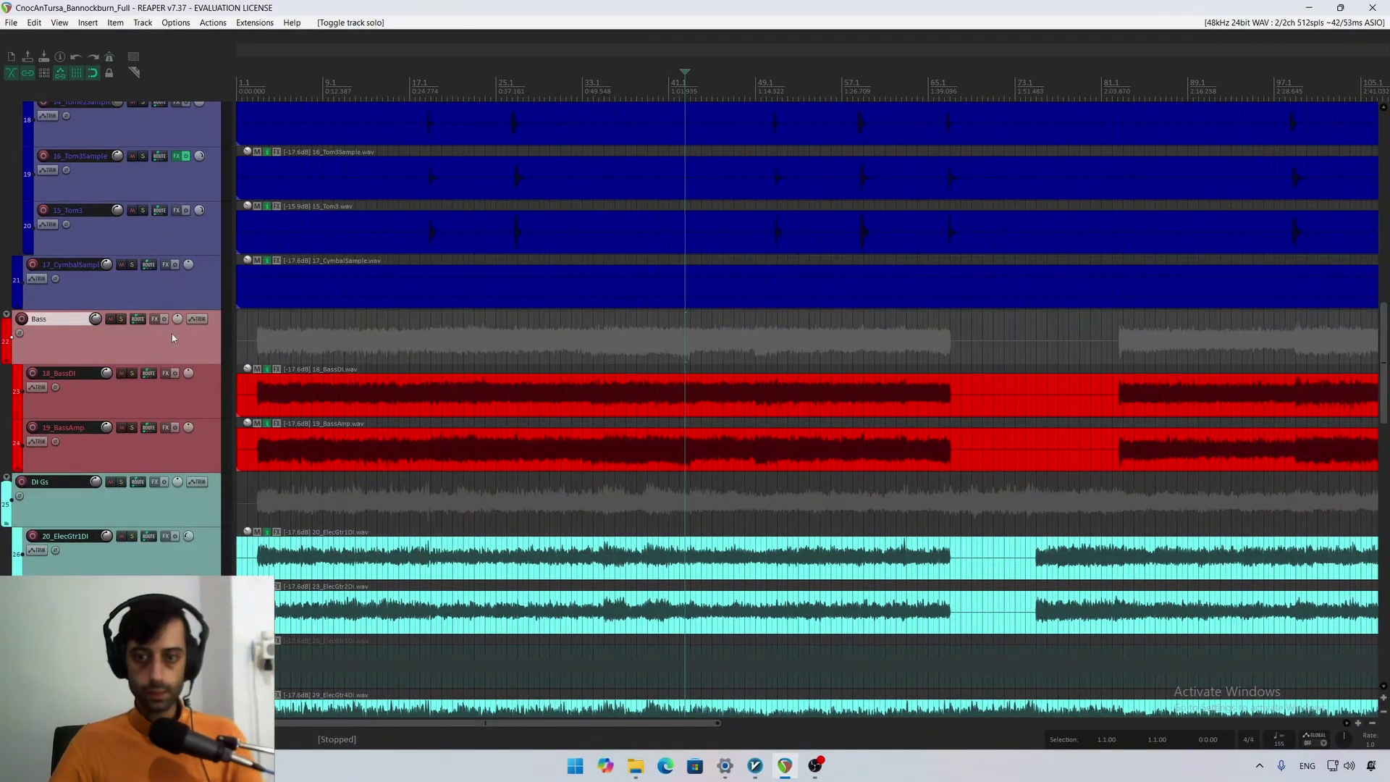
{"action": "scroll", "coordinate": [198, 410], "scroll_direction": "down", "scroll_amount": 8}
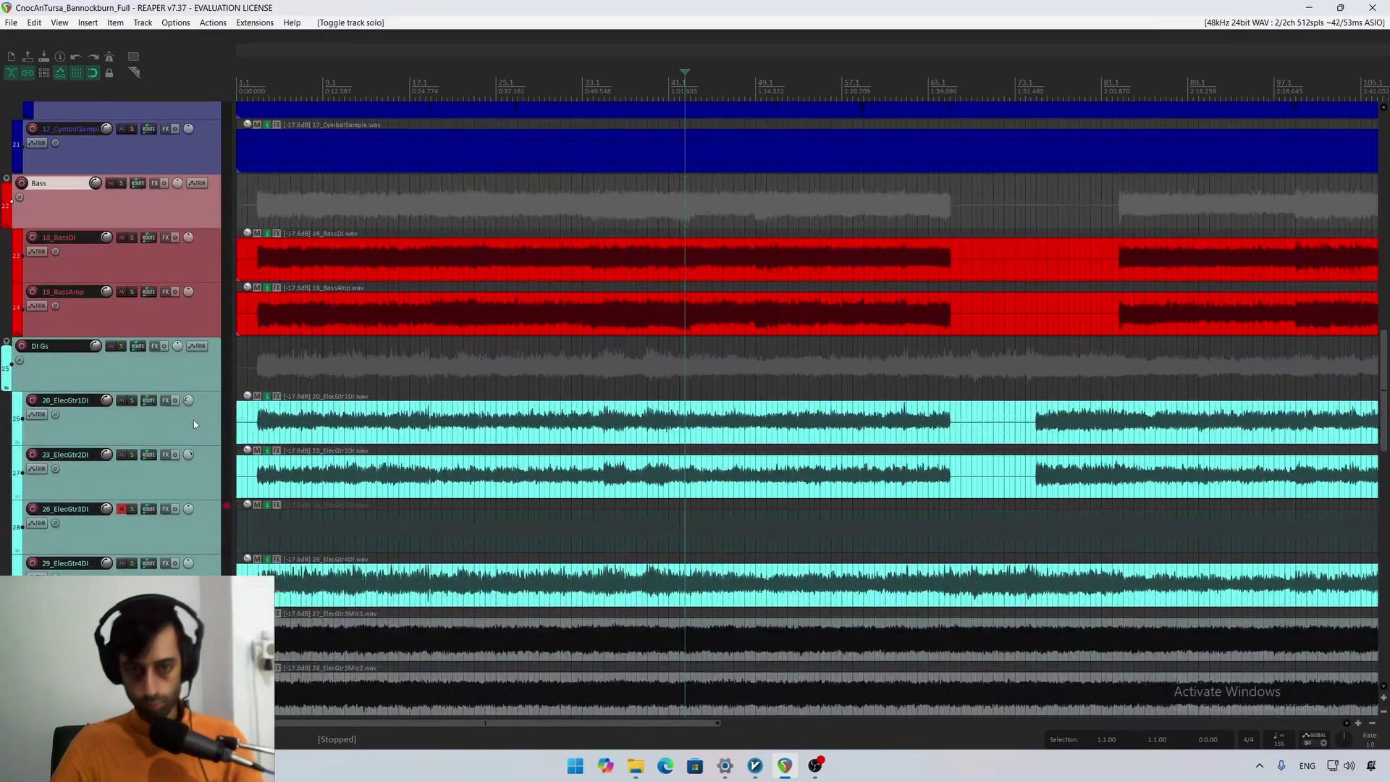
{"action": "scroll", "coordinate": [195, 427], "scroll_direction": "down", "scroll_amount": 11}
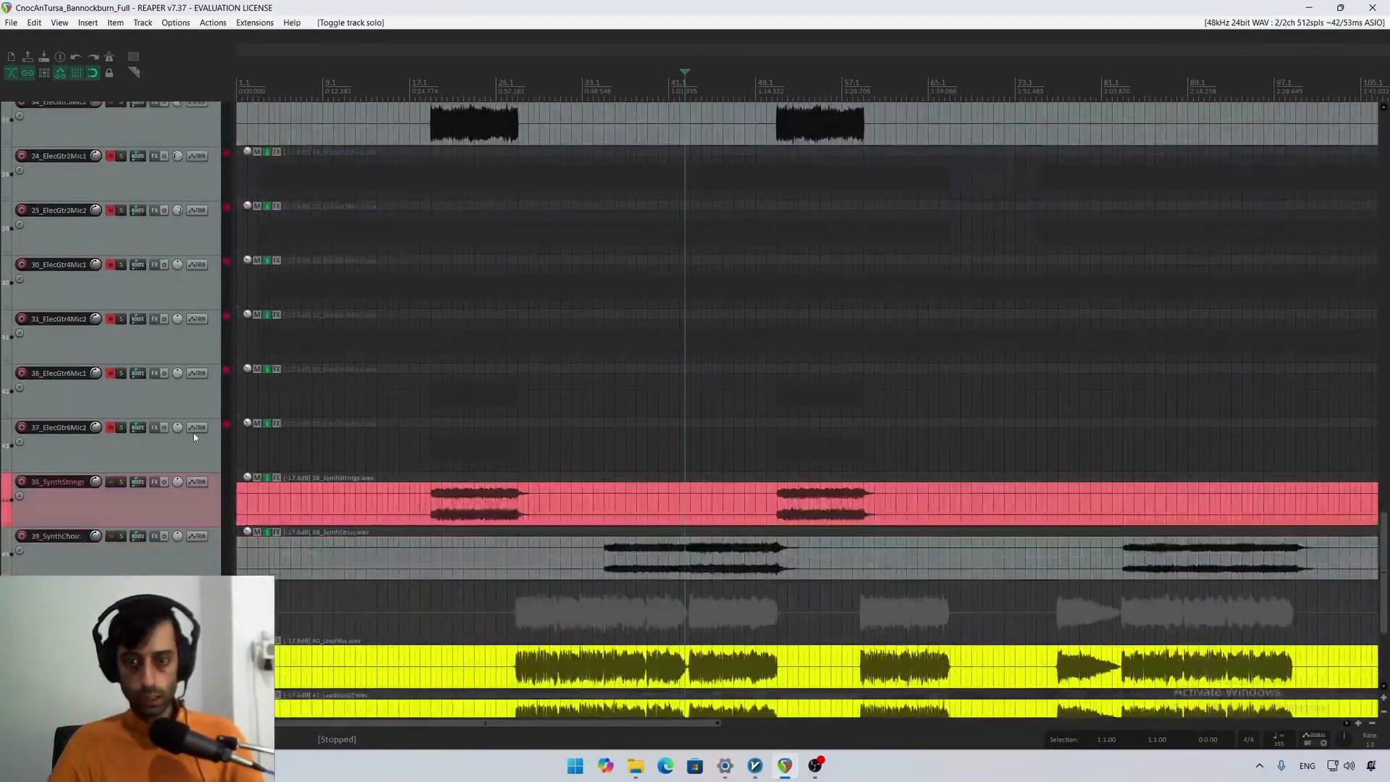
{"action": "scroll", "coordinate": [194, 433], "scroll_direction": "down", "scroll_amount": 3}
{"action": "right_click", "coordinate": [194, 433]}
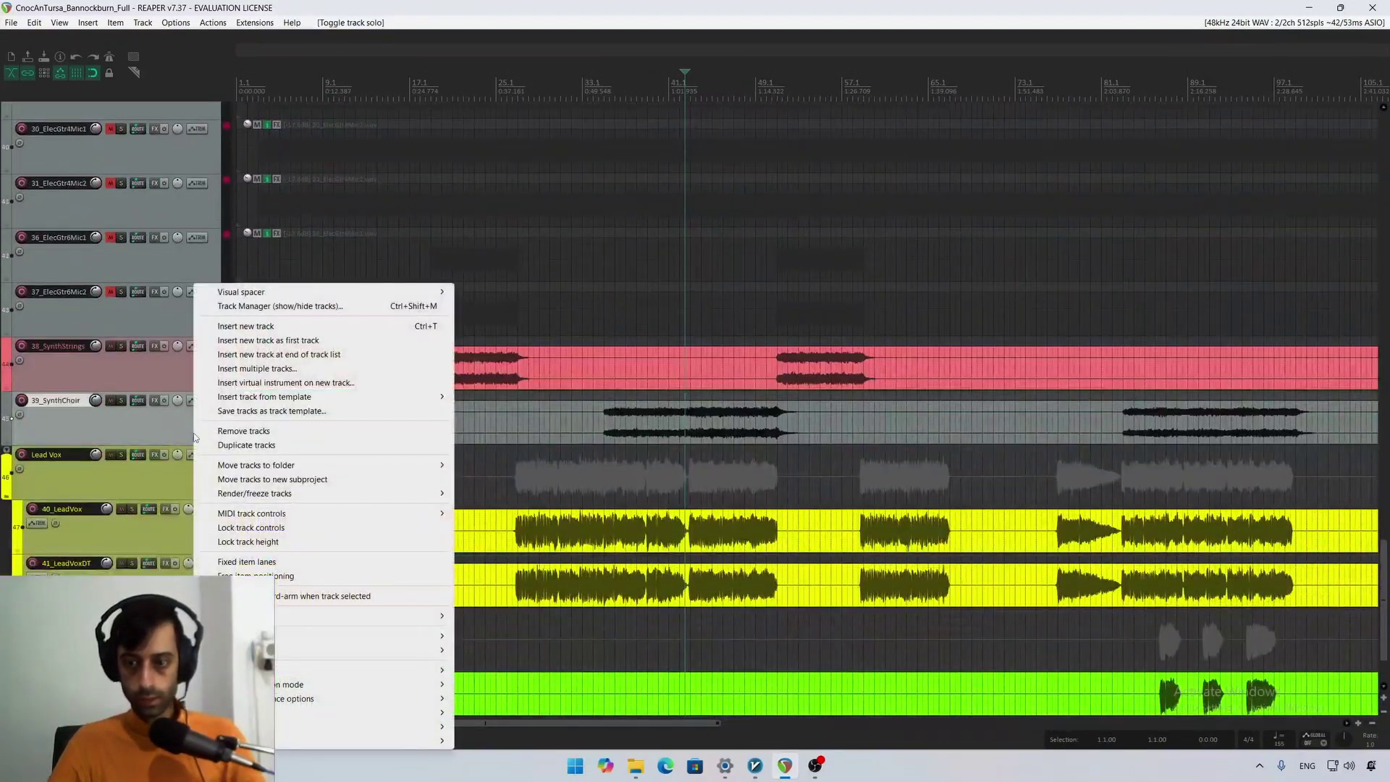
{"action": "left_click", "coordinate": [387, 5]}
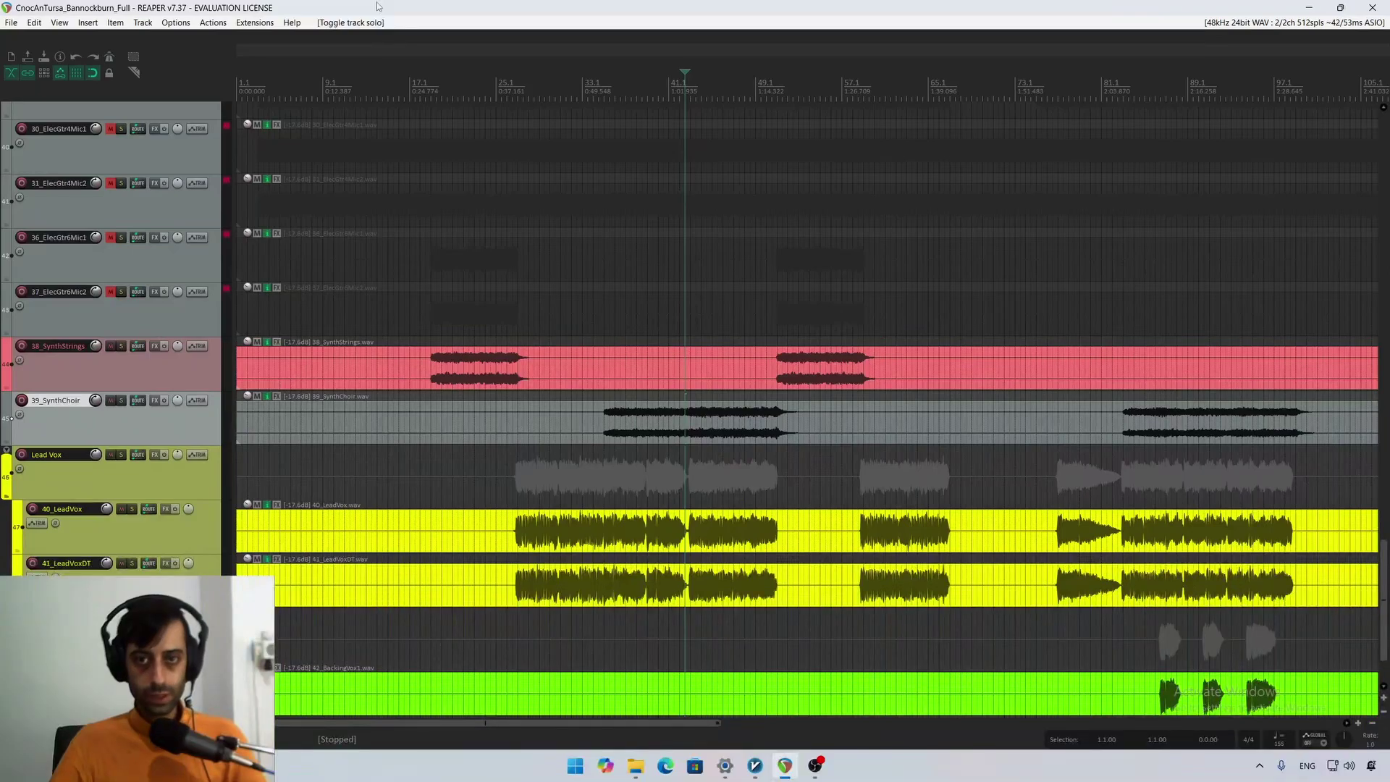